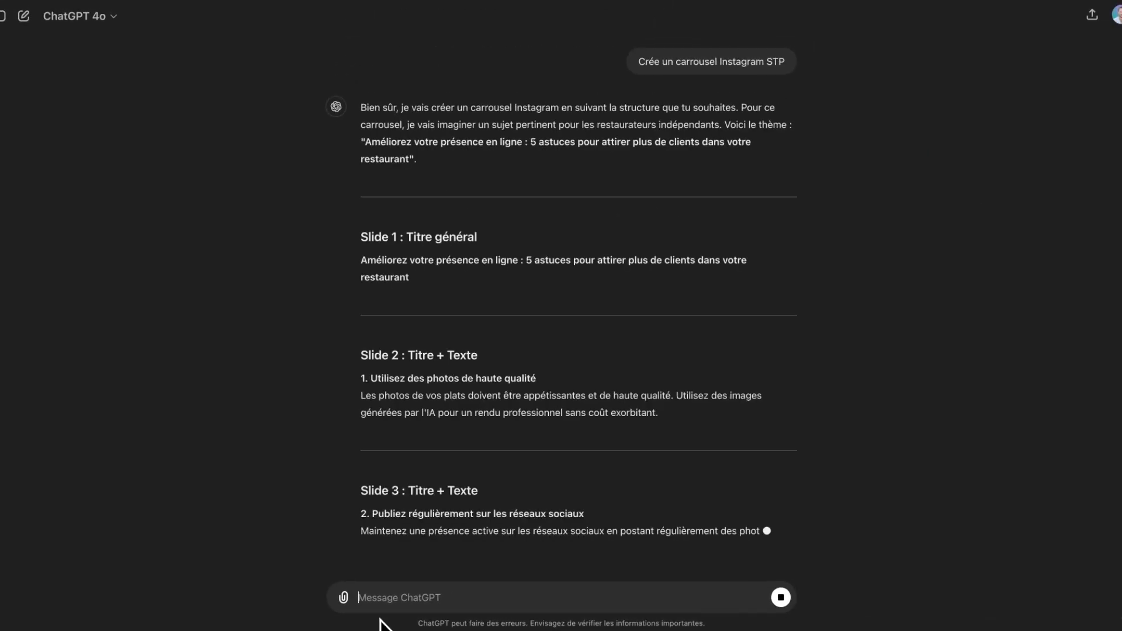
- Review ChatGPT's slide-by-slide carousel reply on attracting more restaurant customers online
{"action": "left_click_drag", "start_coordinate": [35, 283], "coordinate": [172, 214]}
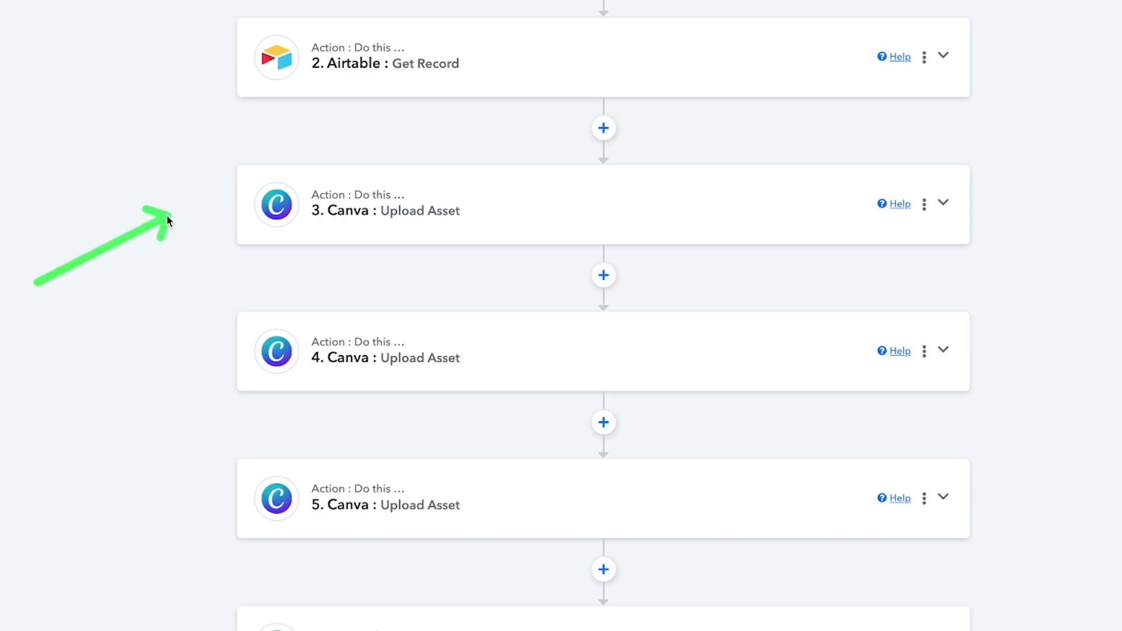
{"action": "left_click_drag", "start_coordinate": [43, 386], "coordinate": [174, 363]}
{"action": "left_click_drag", "start_coordinate": [19, 483], "coordinate": [171, 485]}
{"action": "scroll", "coordinate": [170, 485], "scroll_direction": "down", "scroll_amount": 10}
{"action": "left_click_drag", "start_coordinate": [20, 313], "coordinate": [200, 145]}
{"action": "left_click_drag", "start_coordinate": [82, 393], "coordinate": [222, 308]}
{"action": "left_click_drag", "start_coordinate": [19, 417], "coordinate": [208, 546]}
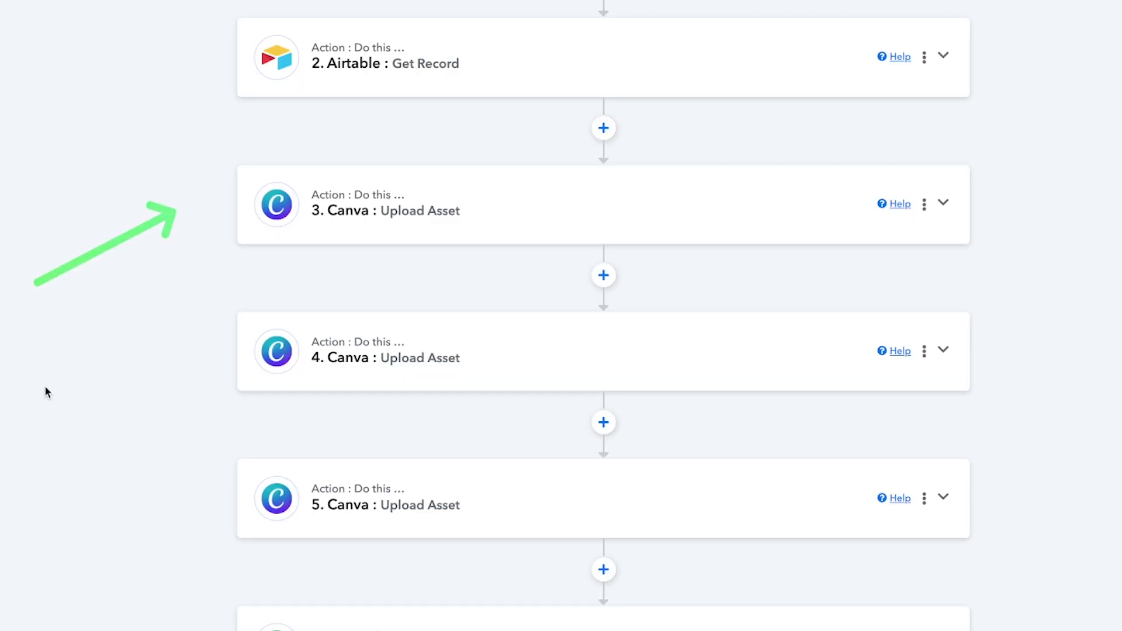
{"action": "scroll", "coordinate": [169, 484], "scroll_direction": "down", "scroll_amount": 10}
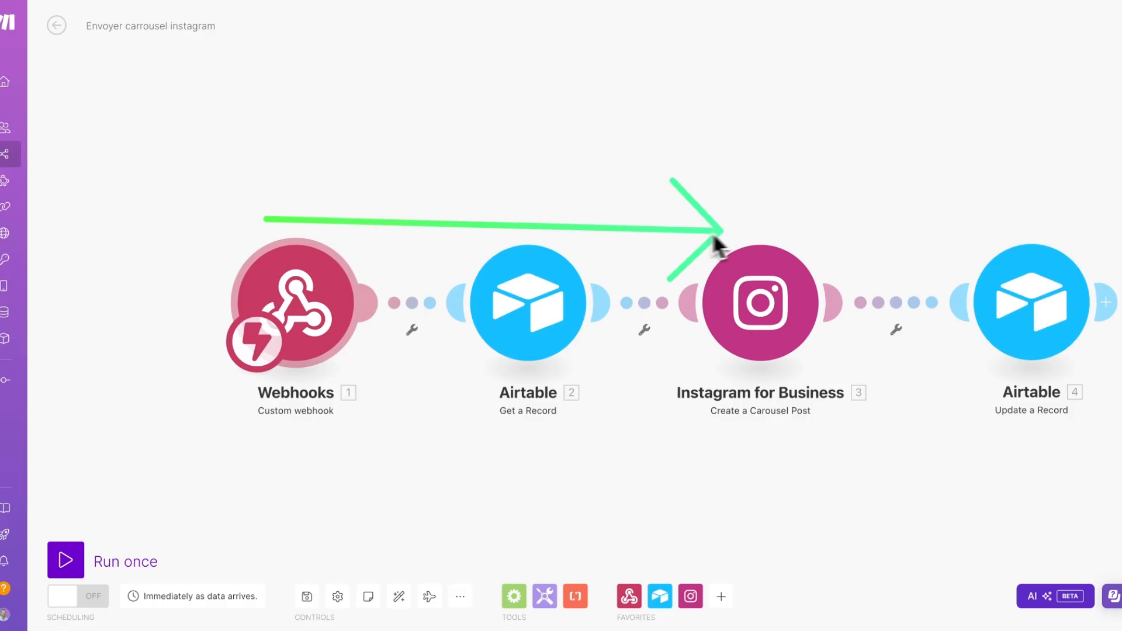
{"action": "mouse_move", "coordinate": [259, 451]}
{"action": "left_mouse_down"}
{"action": "mouse_move", "coordinate": [604, 424]}
{"action": "mouse_move", "coordinate": [695, 346]}
{"action": "left_mouse_up"}
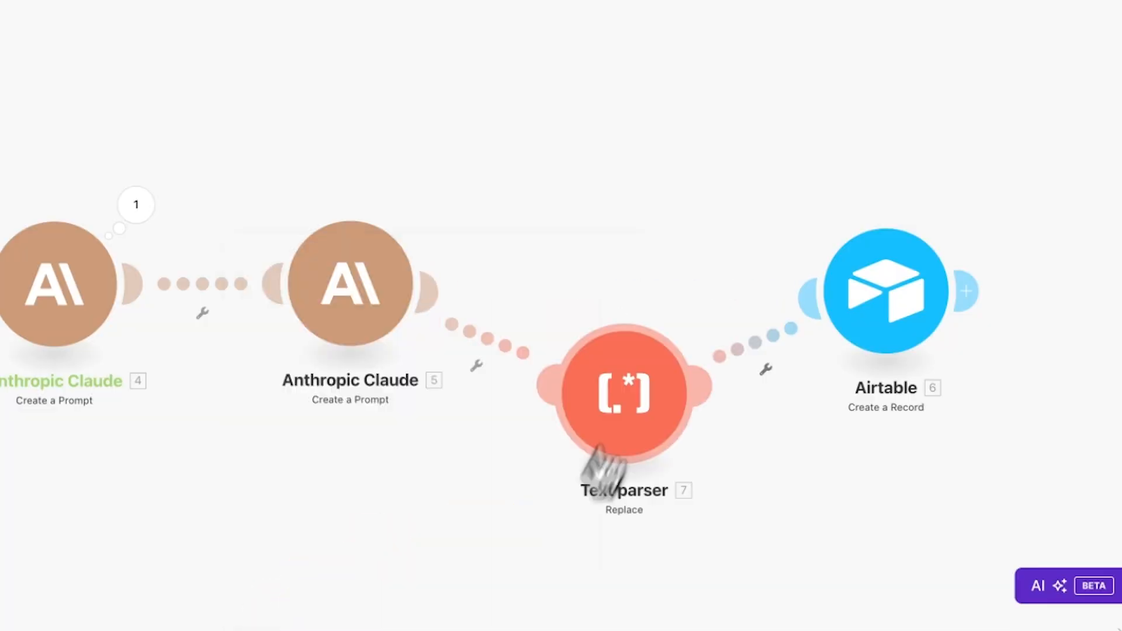
- Line up the Text parser Replace module and set its New value to a double quote (")
{"action": "left_click_drag", "start_coordinate": [601, 470], "coordinate": [621, 230]}
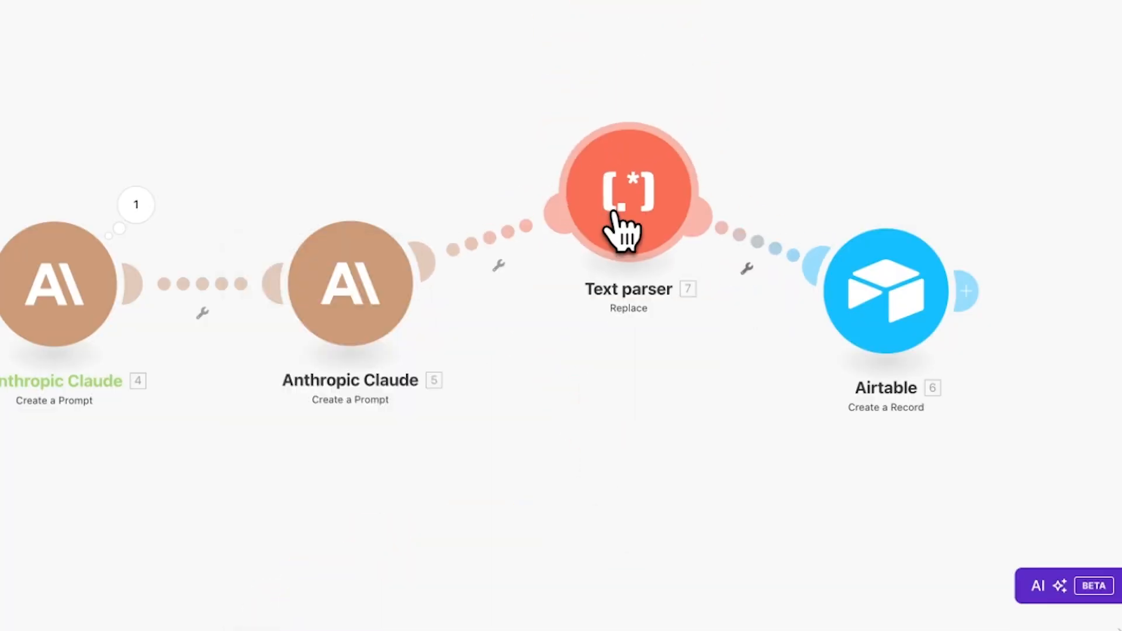
{"action": "left_click", "coordinate": [637, 199]}
{"action": "left_click", "coordinate": [807, 68]}
{"action": "type", "text": "\""}
{"action": "left_click", "coordinate": [760, 154]}
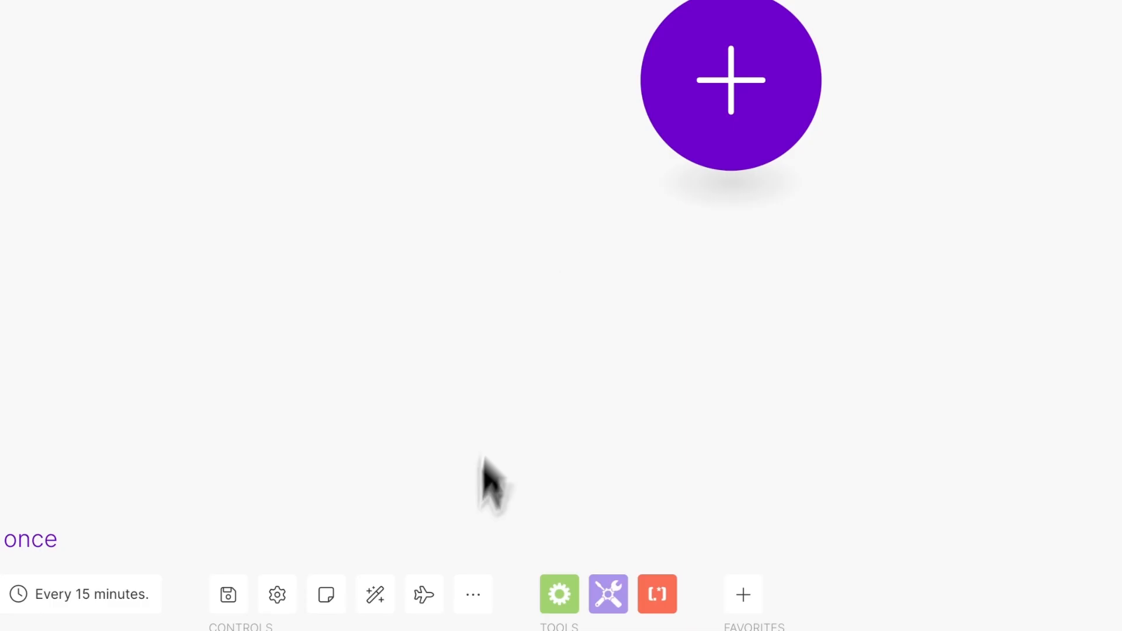
- Import the downloaded JSON blueprint into the Make scenario
{"action": "left_click", "coordinate": [470, 594]}
{"action": "left_click", "coordinate": [350, 516]}
{"action": "left_click", "coordinate": [579, 156]}
{"action": "left_click", "coordinate": [568, 18]}
{"action": "left_click", "coordinate": [1038, 320]}
{"action": "left_click", "coordinate": [876, 228]}
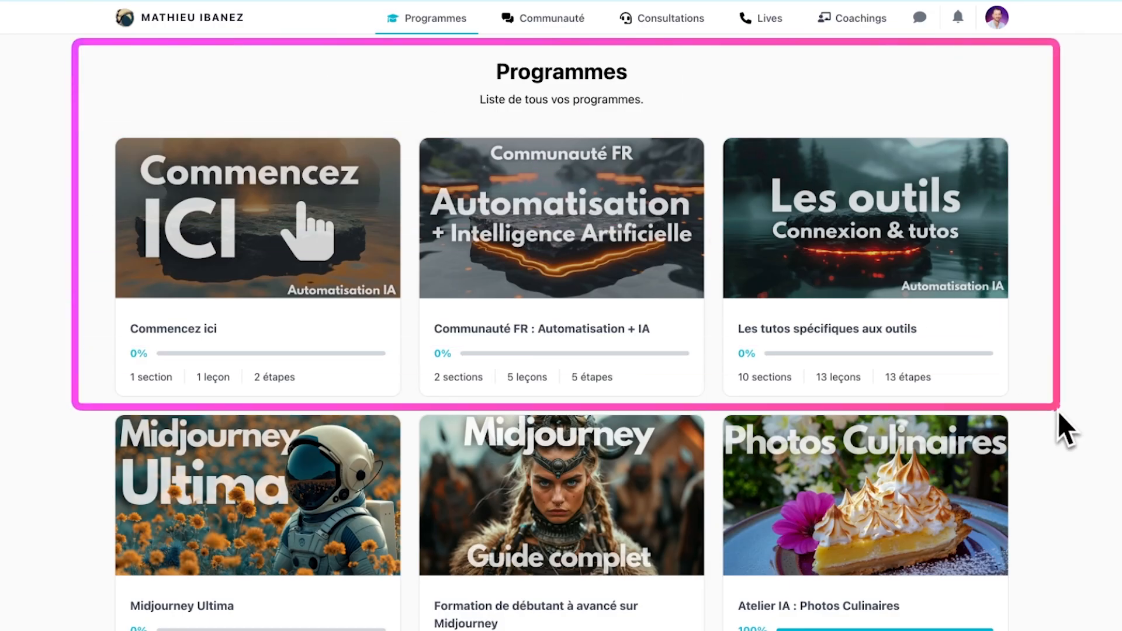
- Open the Instagram carousel from YouTube lesson in Communauté FR's Les réseaux sociaux section
{"action": "left_click", "coordinate": [561, 225]}
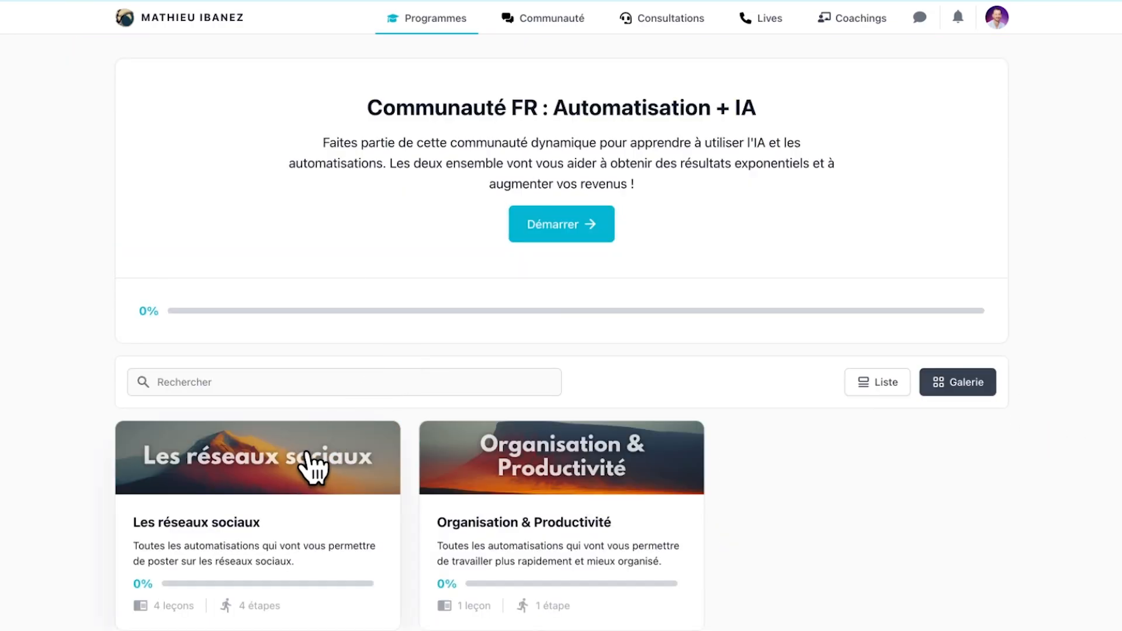
{"action": "left_click", "coordinate": [313, 463]}
{"action": "left_click", "coordinate": [140, 299]}
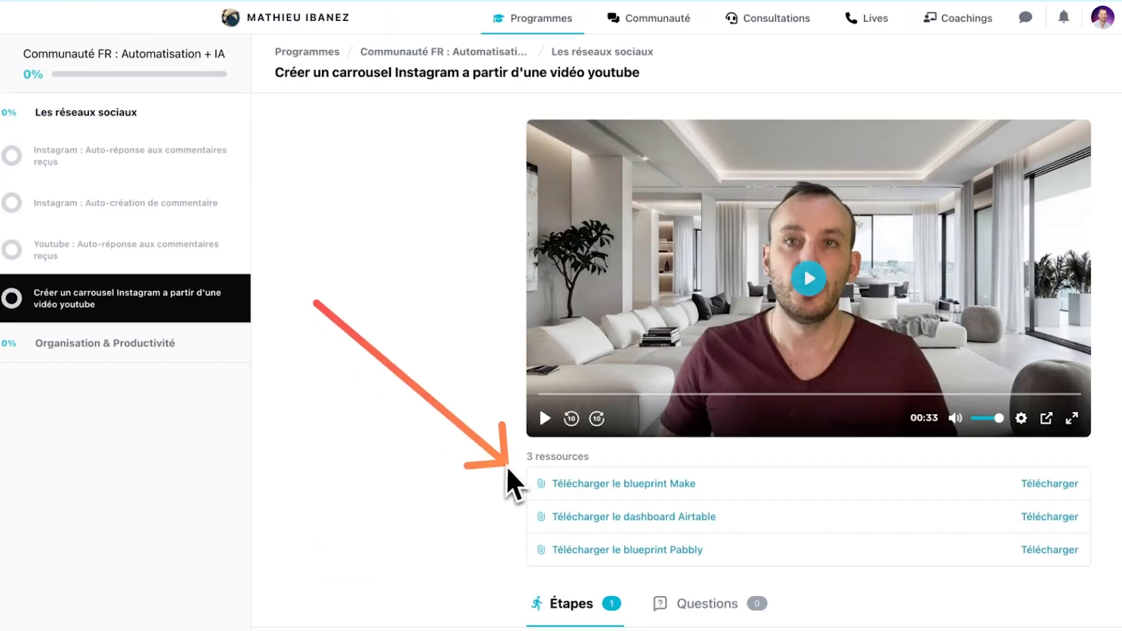
- Browse the tool tutorials' Midjourney lesson, then open the school's Consultations section
{"action": "left_click", "coordinate": [527, 22]}
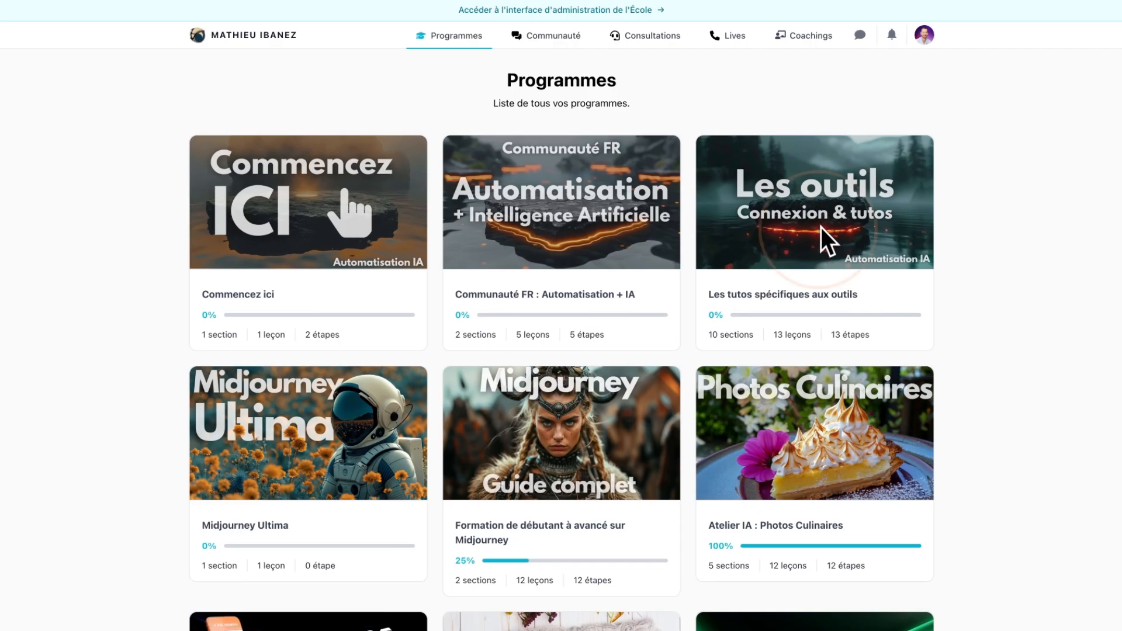
{"action": "left_click", "coordinate": [821, 226]}
{"action": "scroll", "coordinate": [169, 276], "scroll_direction": "down", "scroll_amount": 5}
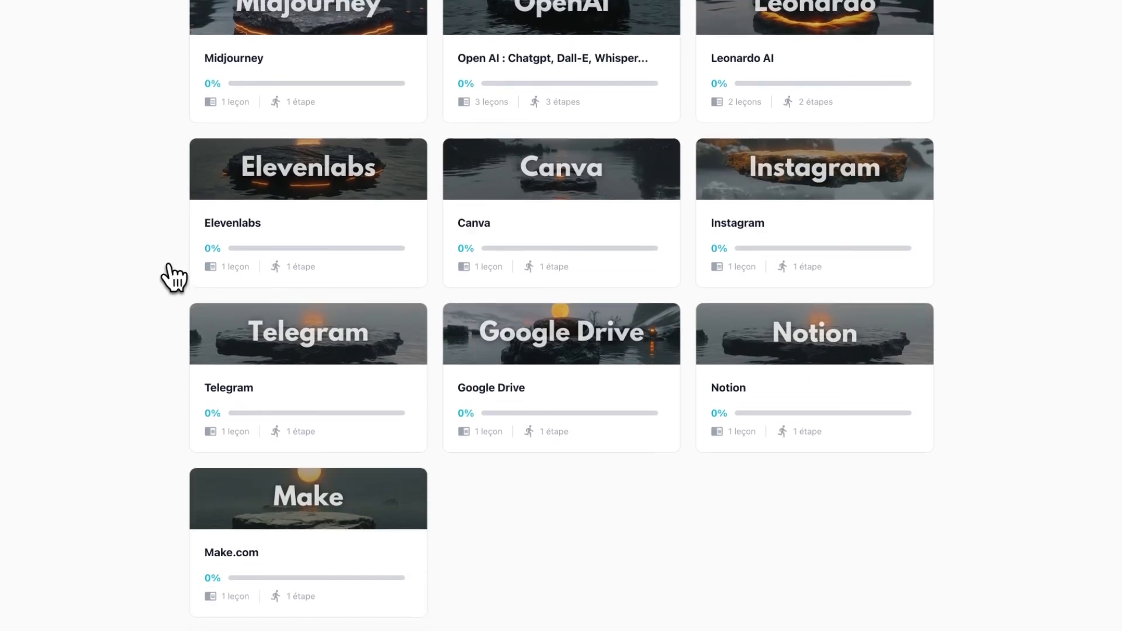
{"action": "scroll", "coordinate": [174, 277], "scroll_direction": "up", "scroll_amount": 3}
{"action": "left_click", "coordinate": [333, 150]}
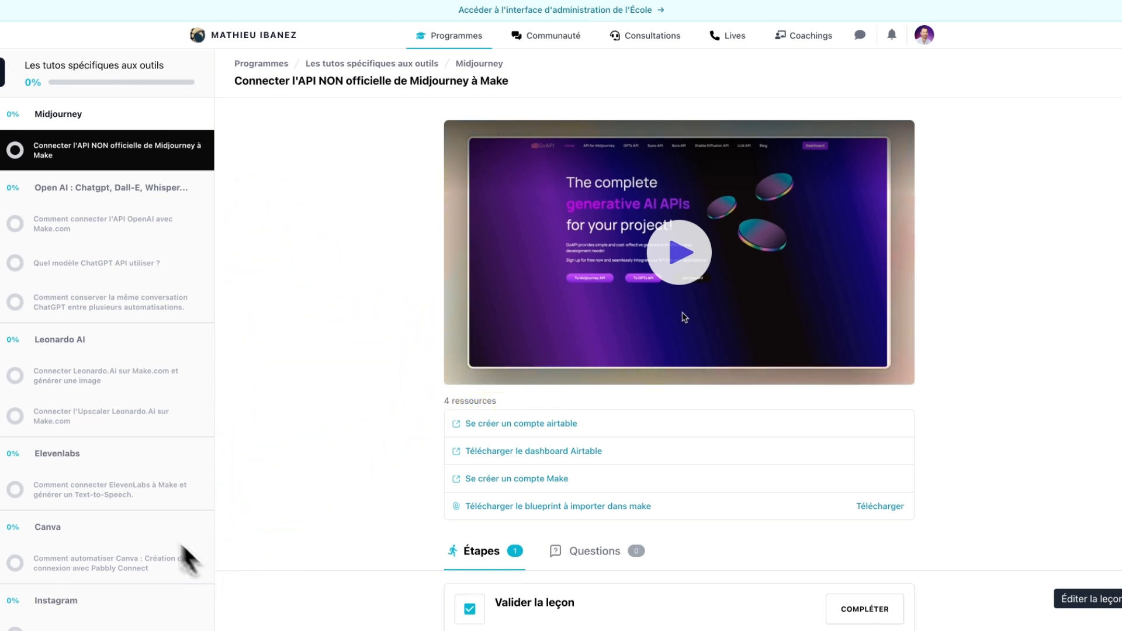
{"action": "scroll", "coordinate": [175, 544], "scroll_direction": "down", "scroll_amount": 5}
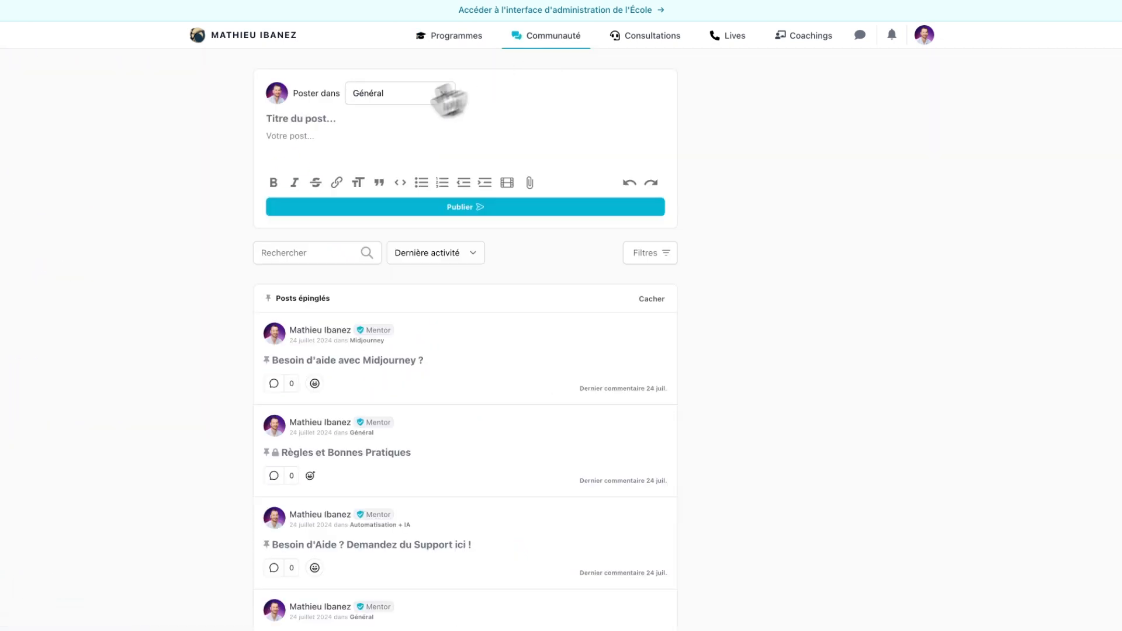
{"action": "scroll", "coordinate": [75, 246], "scroll_direction": "down", "scroll_amount": 3}
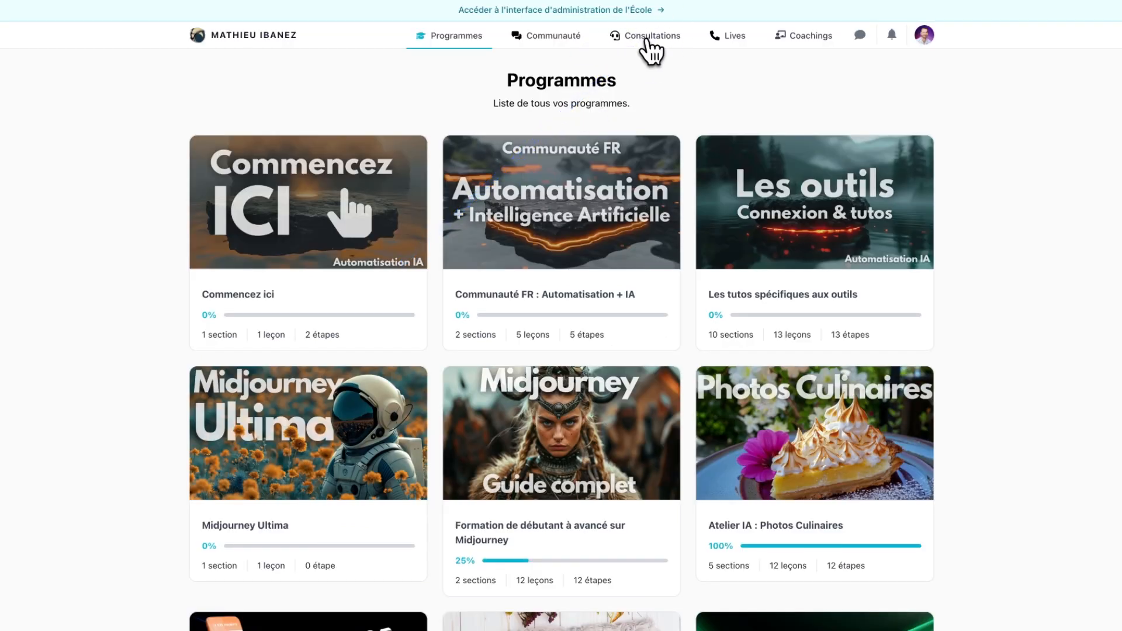
{"action": "left_click", "coordinate": [645, 38]}
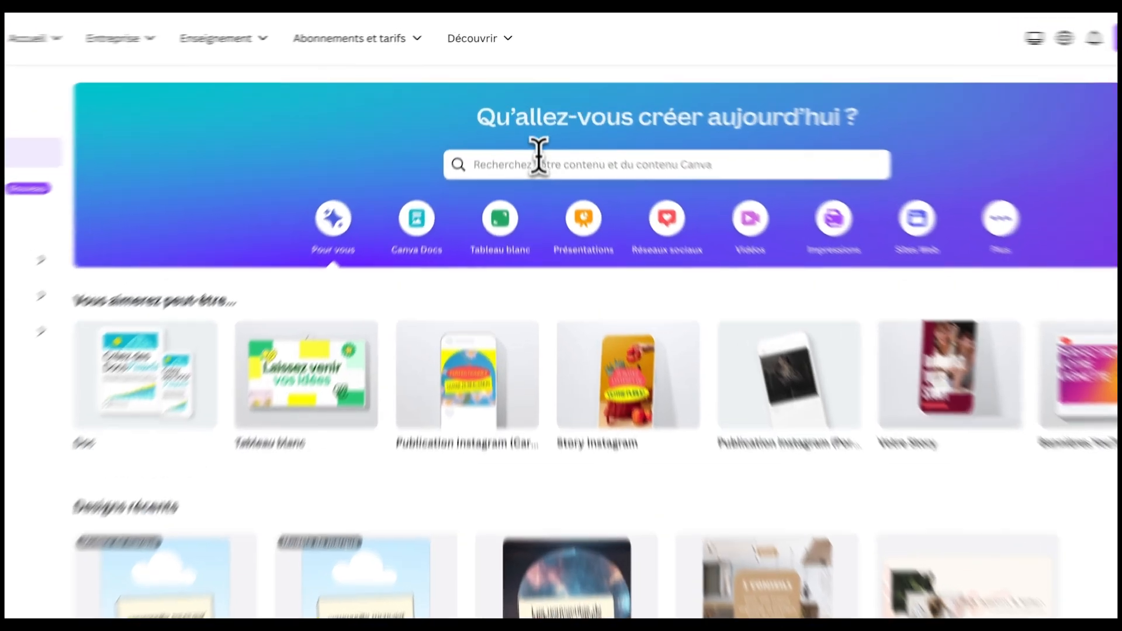
- Search Canva for 'carrousel instagram' and preview the black-and-white yoga tips carousel template
{"action": "left_click", "coordinate": [541, 132]}
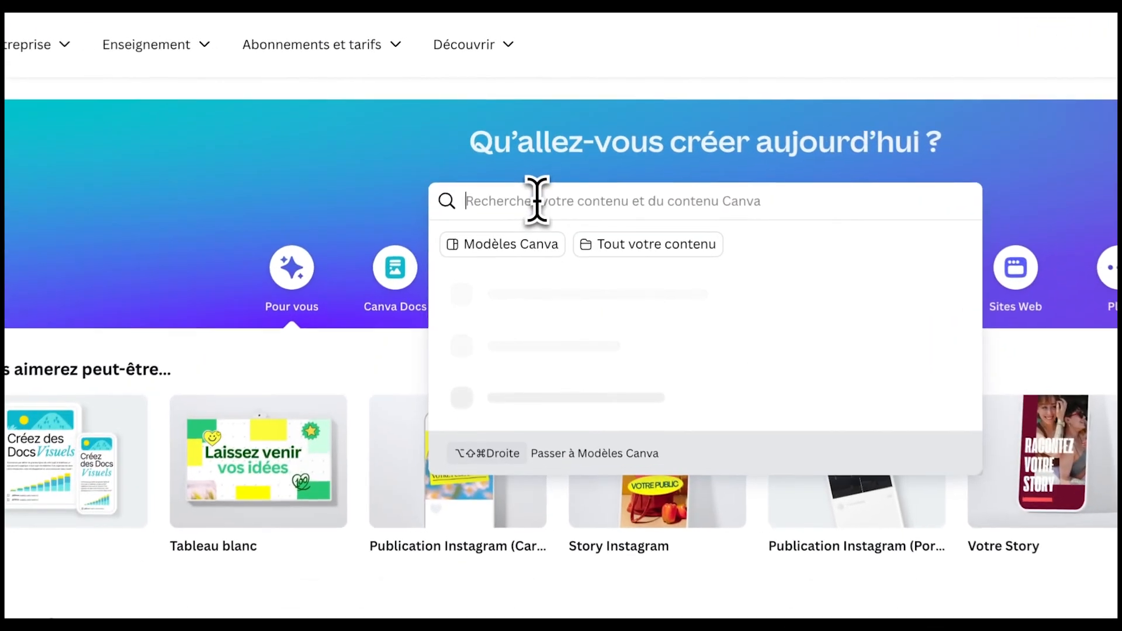
{"action": "type", "text": "carrousel"}
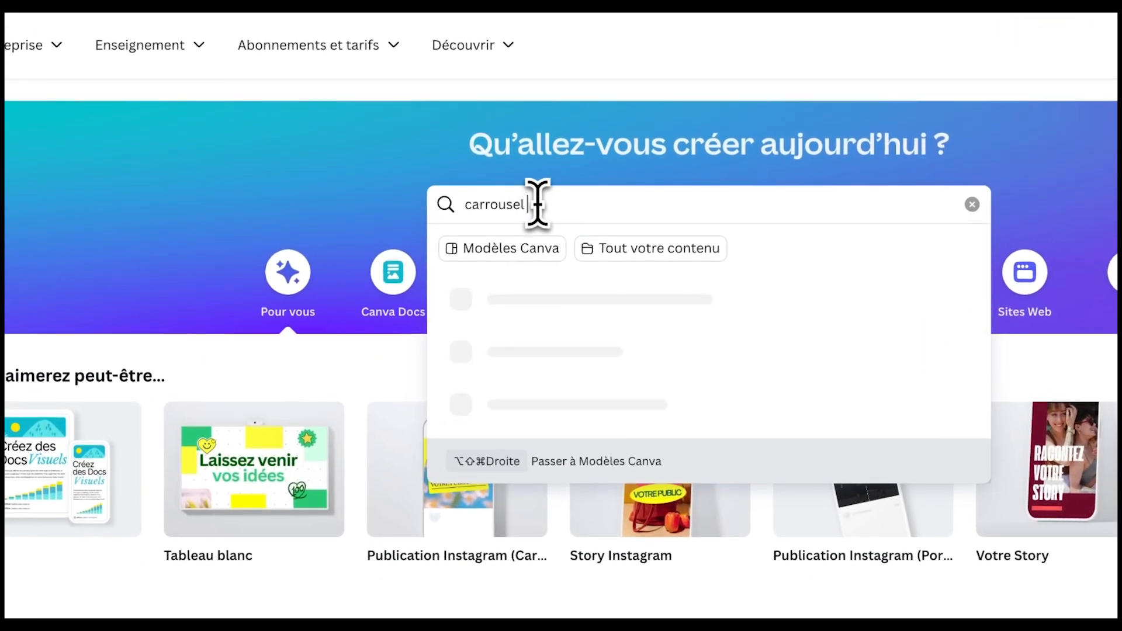
{"action": "type", "text": " instagram"}
{"action": "key", "text": "Return"}
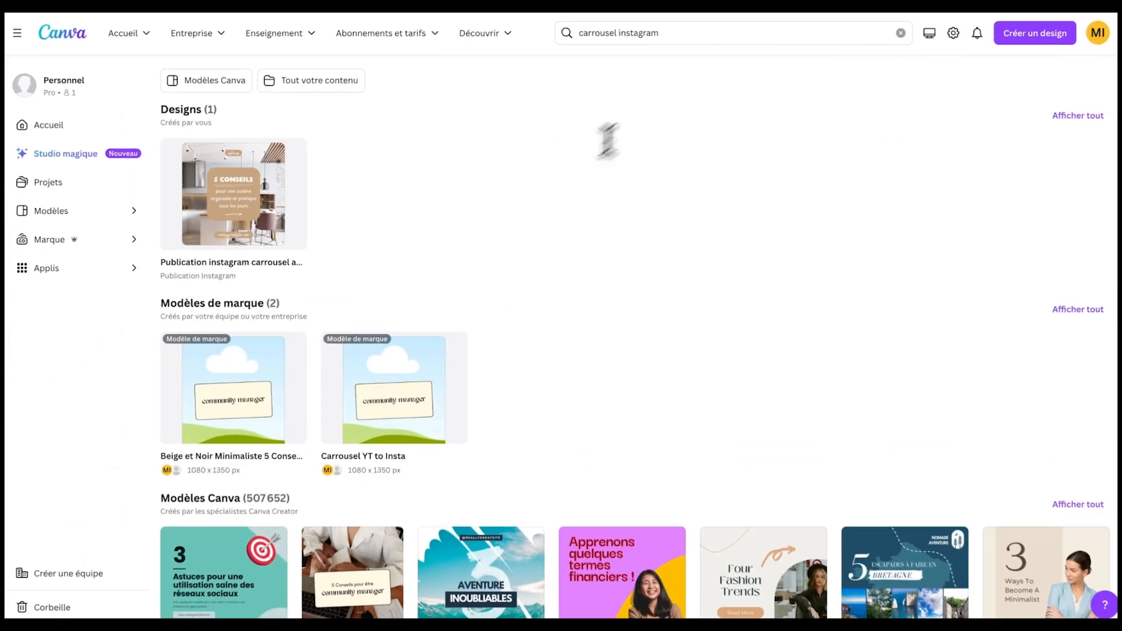
{"action": "scroll", "coordinate": [607, 140], "scroll_direction": "down", "scroll_amount": 3}
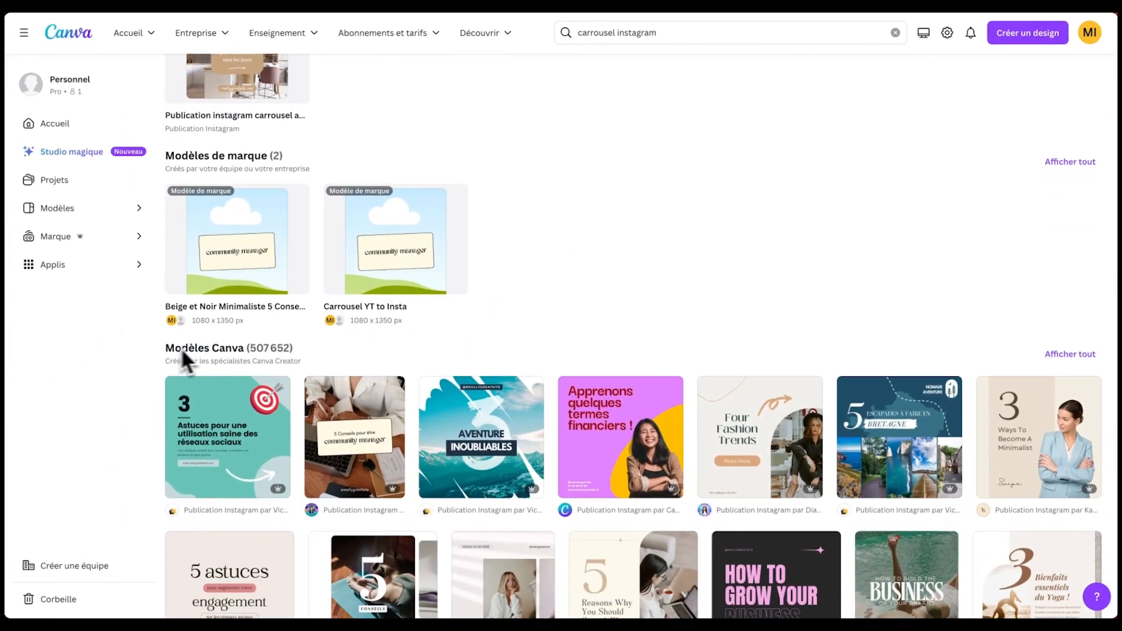
{"action": "scroll", "coordinate": [317, 352], "scroll_direction": "down", "scroll_amount": 2}
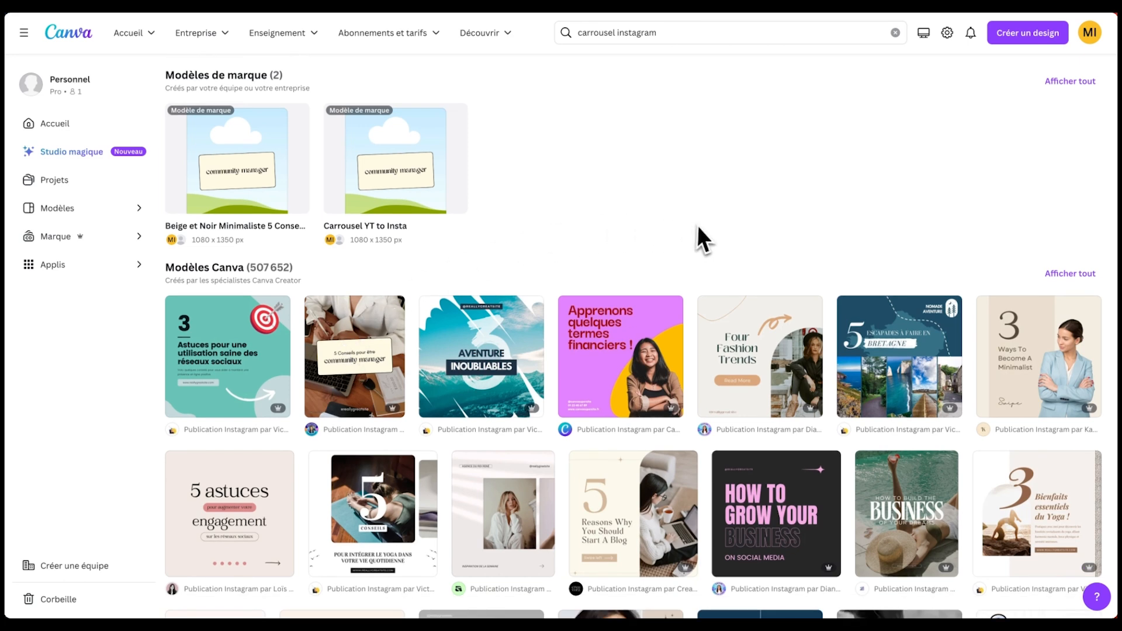
{"action": "scroll", "coordinate": [632, 234], "scroll_direction": "down", "scroll_amount": 2}
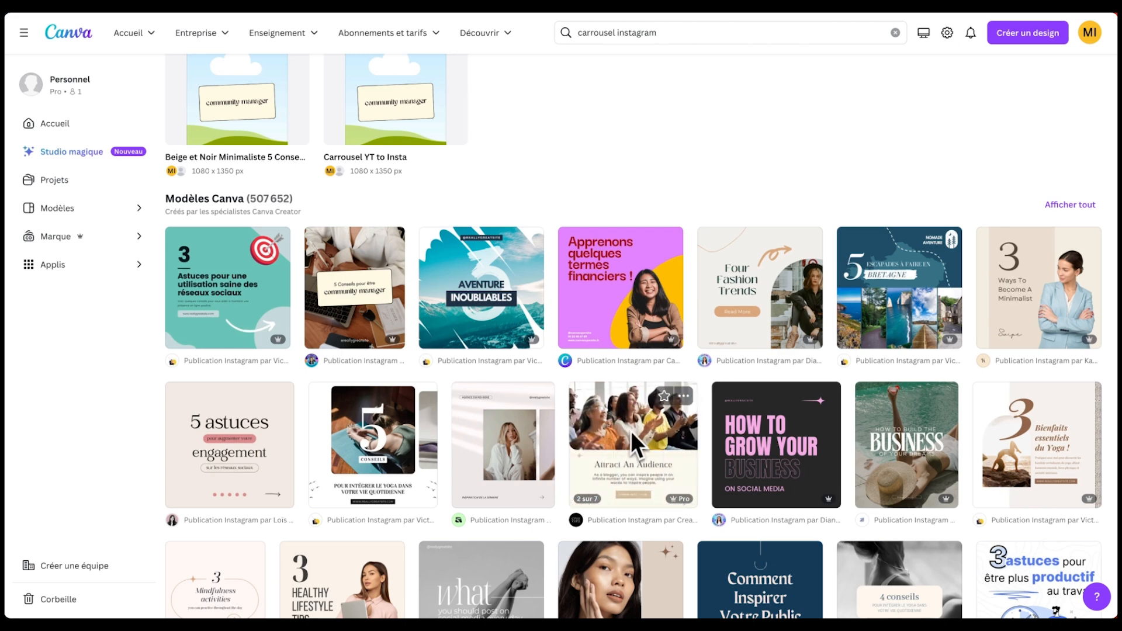
{"action": "scroll", "coordinate": [856, 432], "scroll_direction": "down", "scroll_amount": 3}
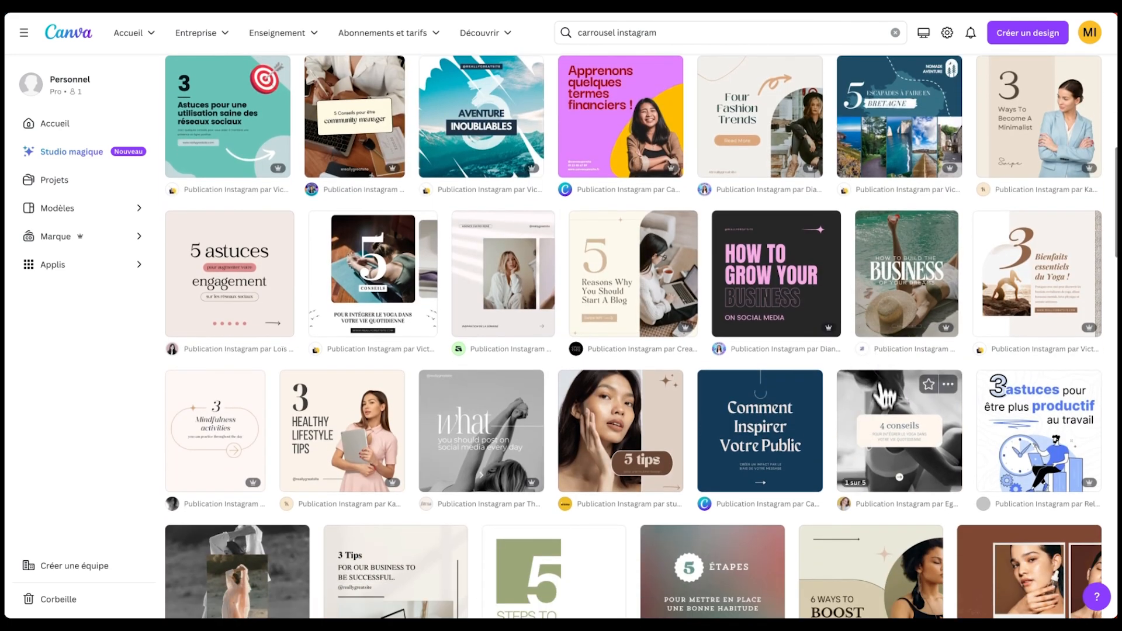
{"action": "left_click", "coordinate": [892, 418]}
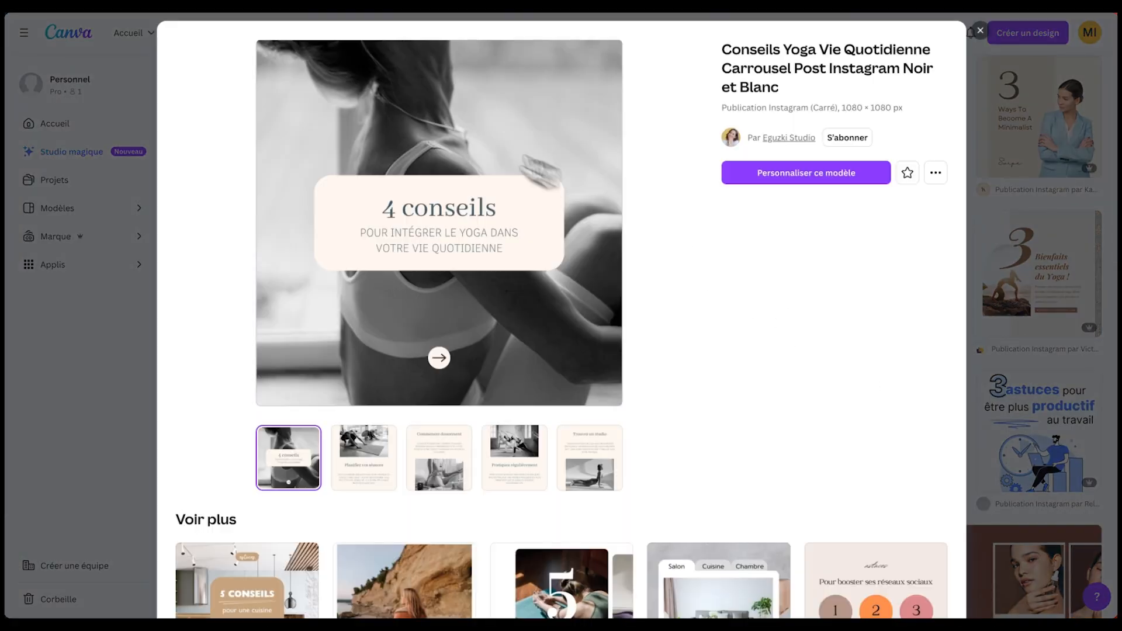
- Customize the Conseils Yoga Vie Quotidienne template and look through its five pages
{"action": "left_click", "coordinate": [826, 174]}
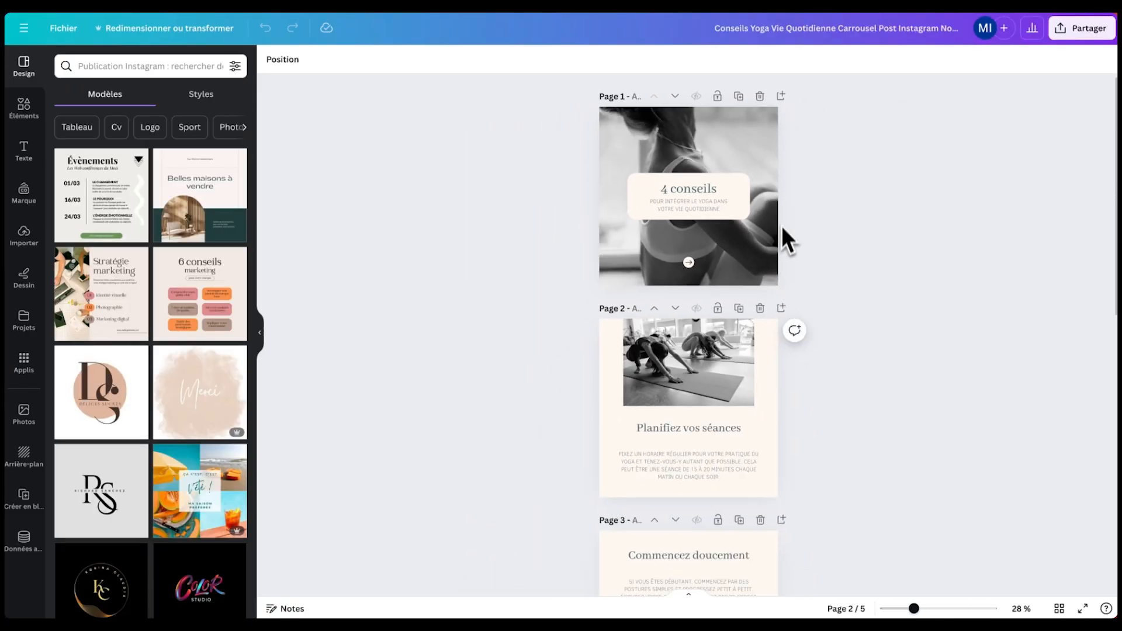
{"action": "scroll", "coordinate": [790, 314], "scroll_direction": "down", "scroll_amount": 10}
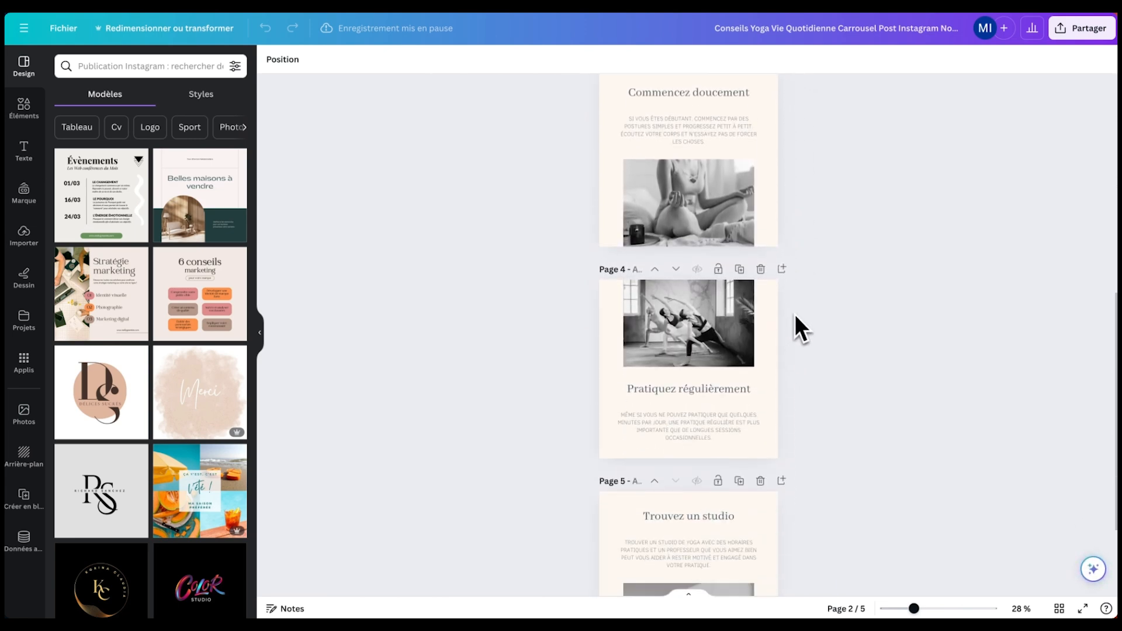
{"action": "scroll", "coordinate": [754, 379], "scroll_direction": "up", "scroll_amount": 2}
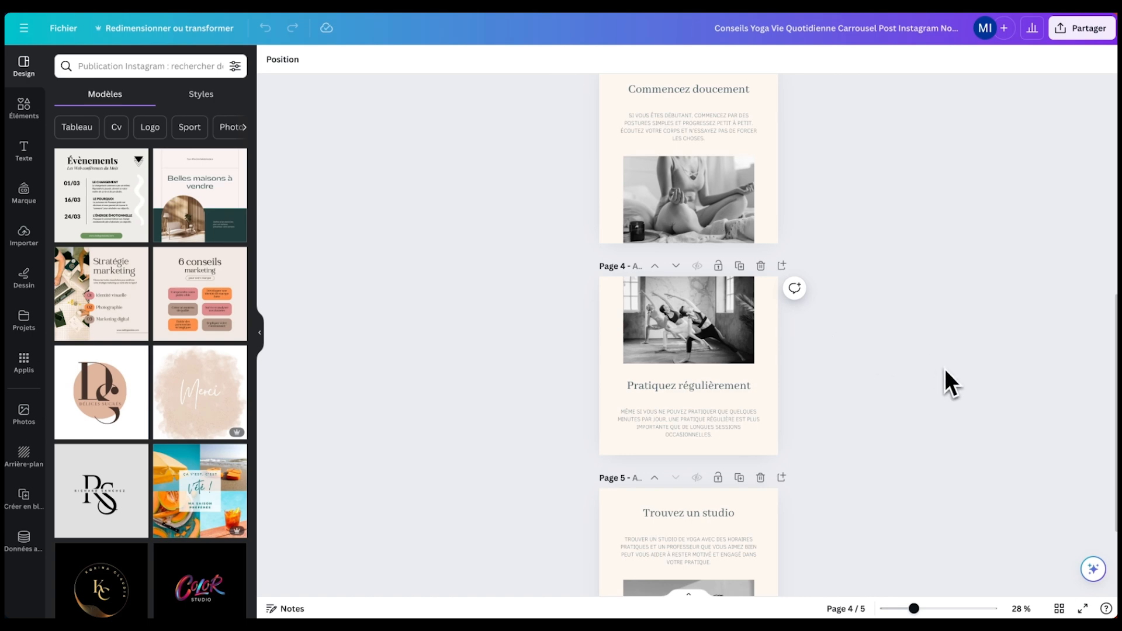
{"action": "scroll", "coordinate": [935, 367], "scroll_direction": "up", "scroll_amount": 1}
{"action": "scroll", "coordinate": [924, 365], "scroll_direction": "up", "scroll_amount": 3}
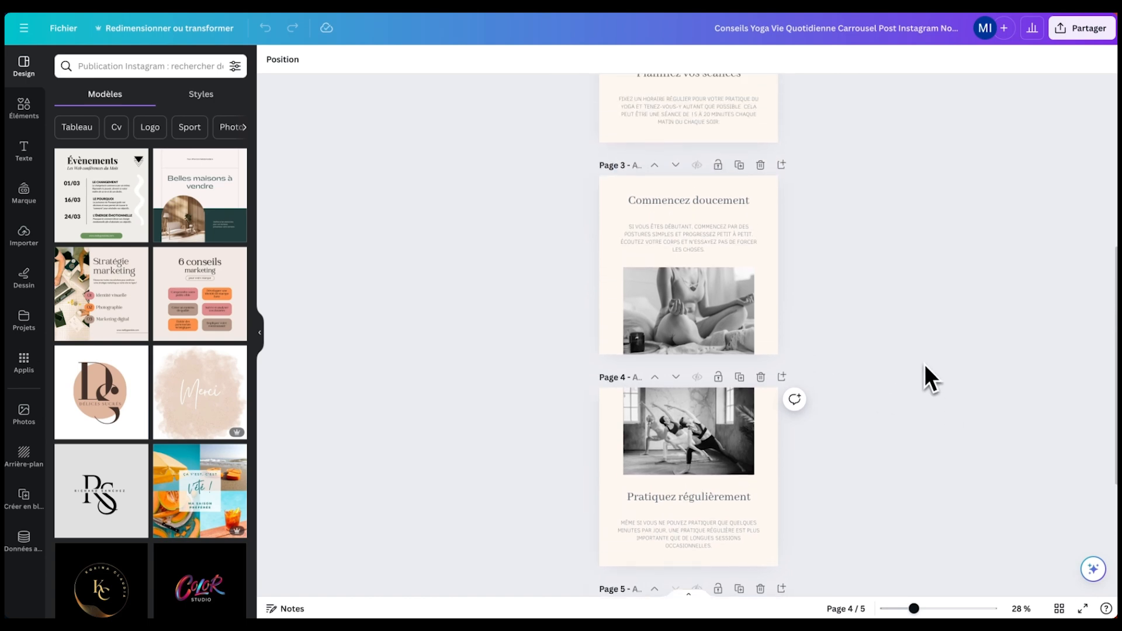
{"action": "scroll", "coordinate": [920, 351], "scroll_direction": "up", "scroll_amount": 5}
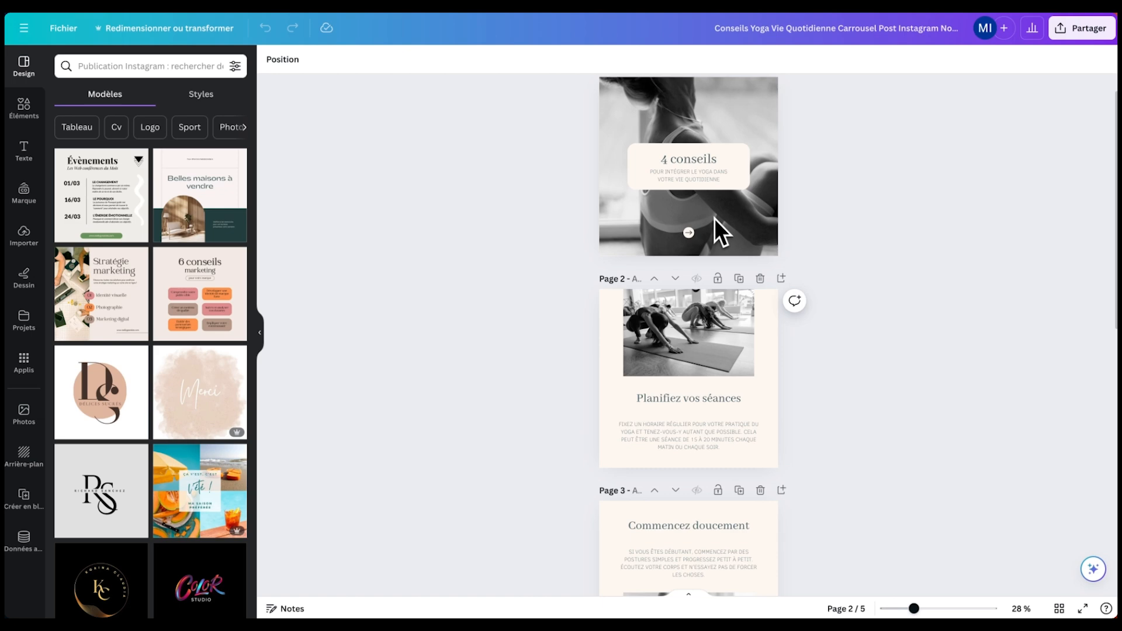
{"action": "scroll", "coordinate": [850, 212], "scroll_direction": "up", "scroll_amount": 1}
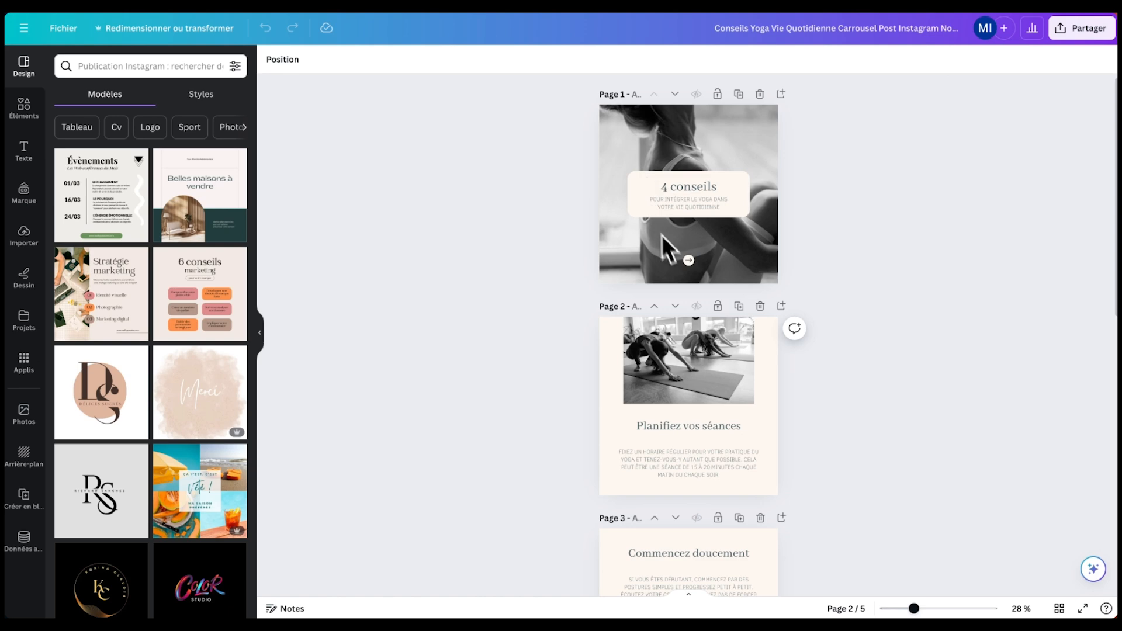
{"action": "scroll", "coordinate": [766, 205], "scroll_direction": "up", "scroll_amount": 1}
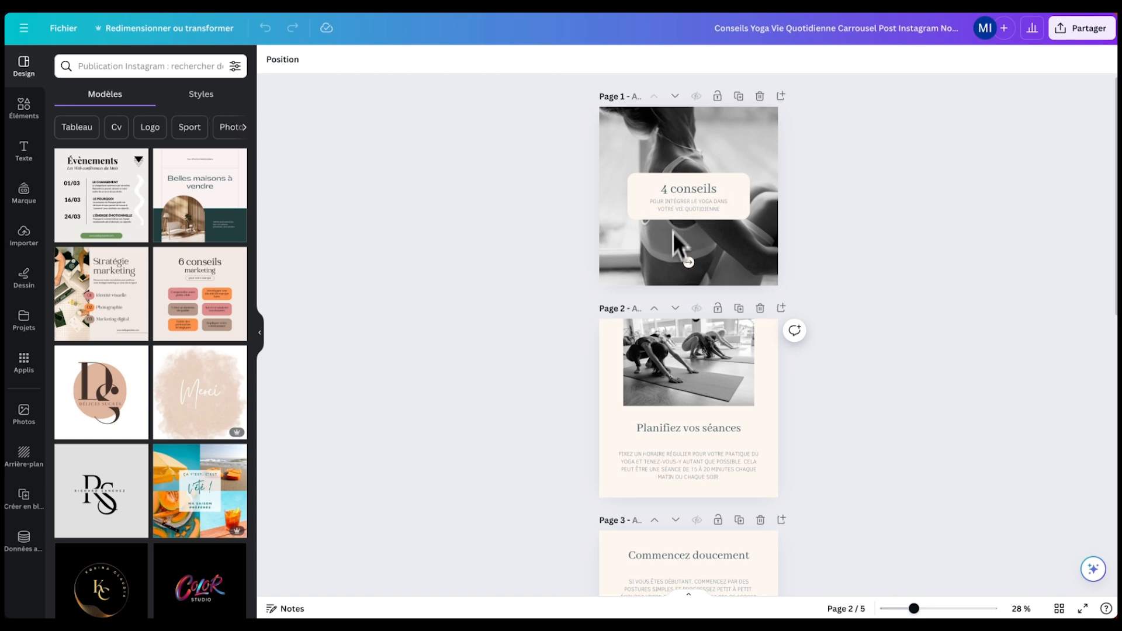
{"action": "scroll", "coordinate": [678, 237], "scroll_direction": "down", "scroll_amount": 3}
{"action": "scroll", "coordinate": [692, 198], "scroll_direction": "down", "scroll_amount": 2}
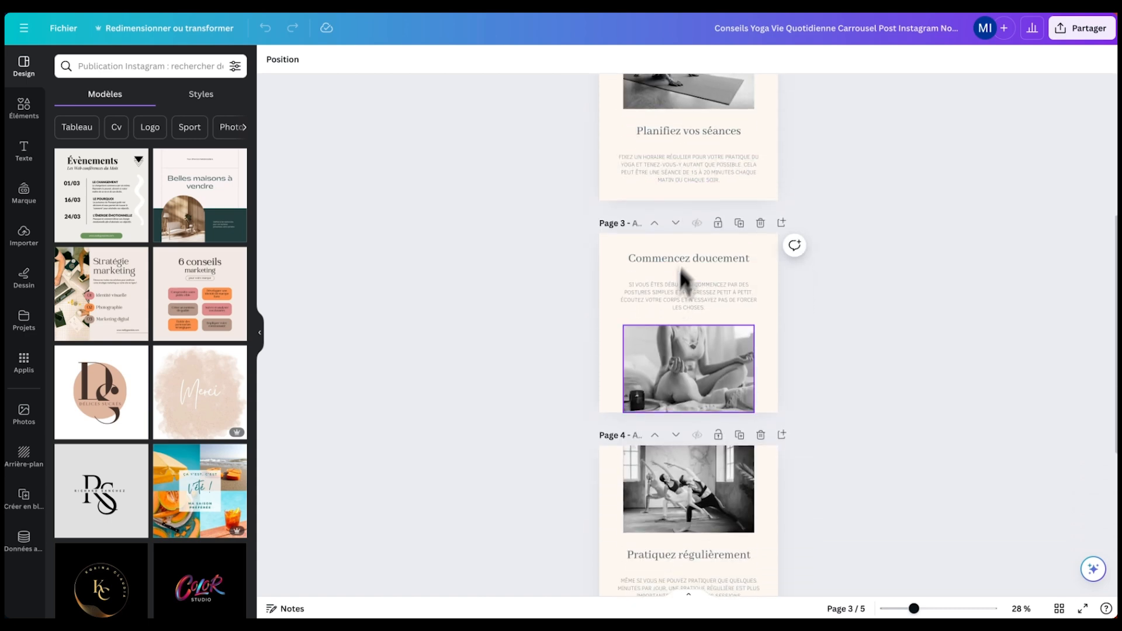
{"action": "scroll", "coordinate": [698, 210], "scroll_direction": "up", "scroll_amount": 1}
{"action": "scroll", "coordinate": [699, 206], "scroll_direction": "down", "scroll_amount": 1}
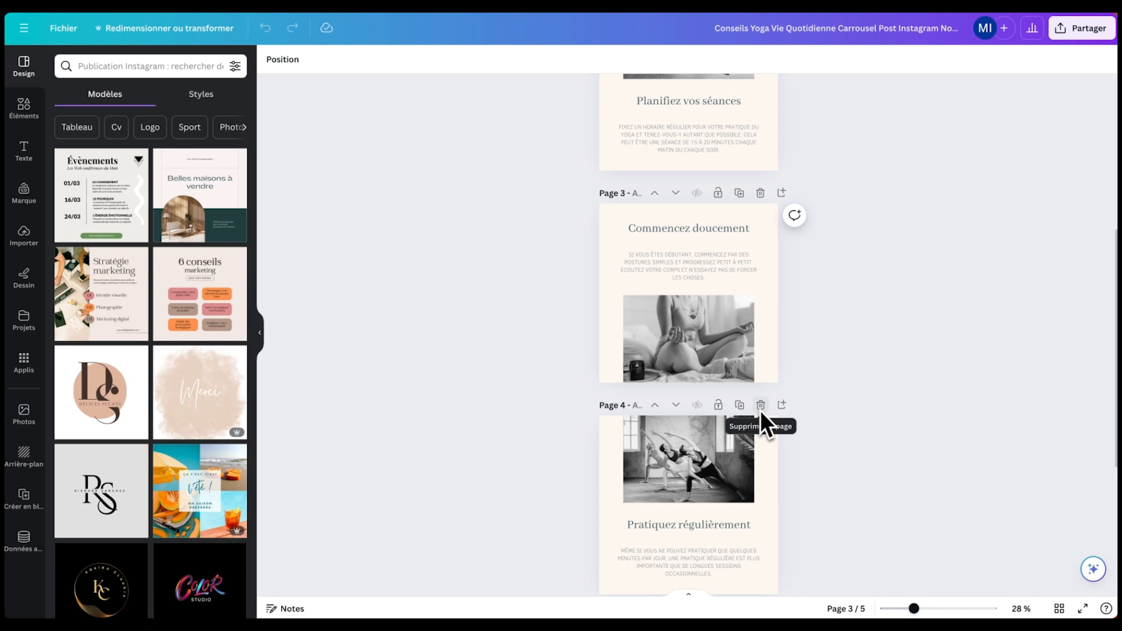
- Delete the extra fourth page and move the 'Commencez doucement' title onto blank page 4
{"action": "left_click", "coordinate": [759, 406]}
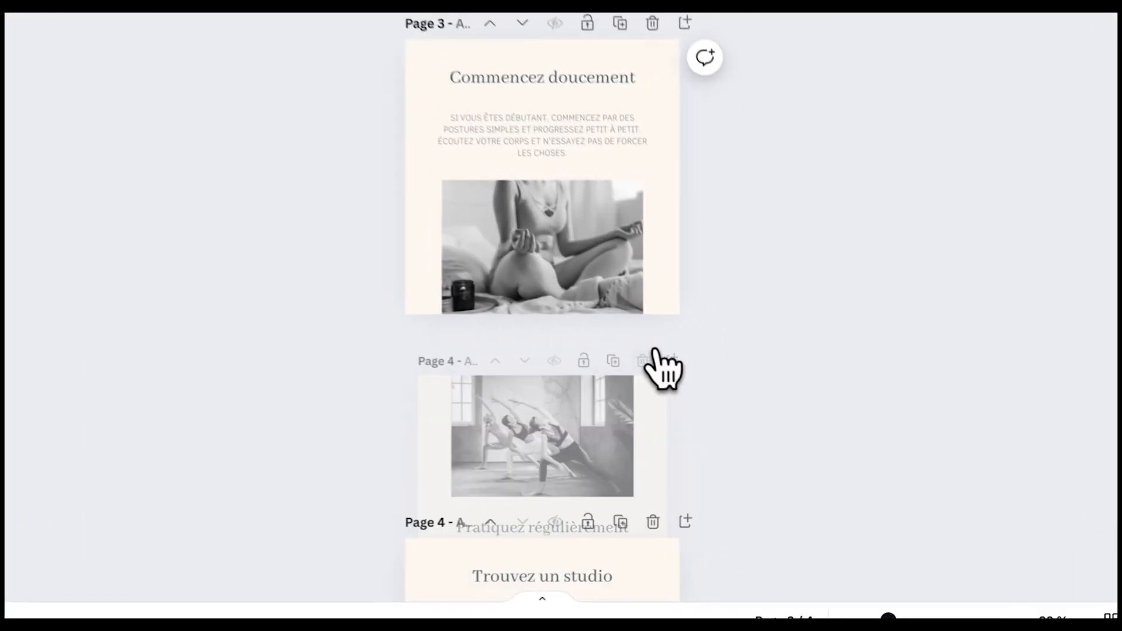
{"action": "left_click", "coordinate": [651, 358]}
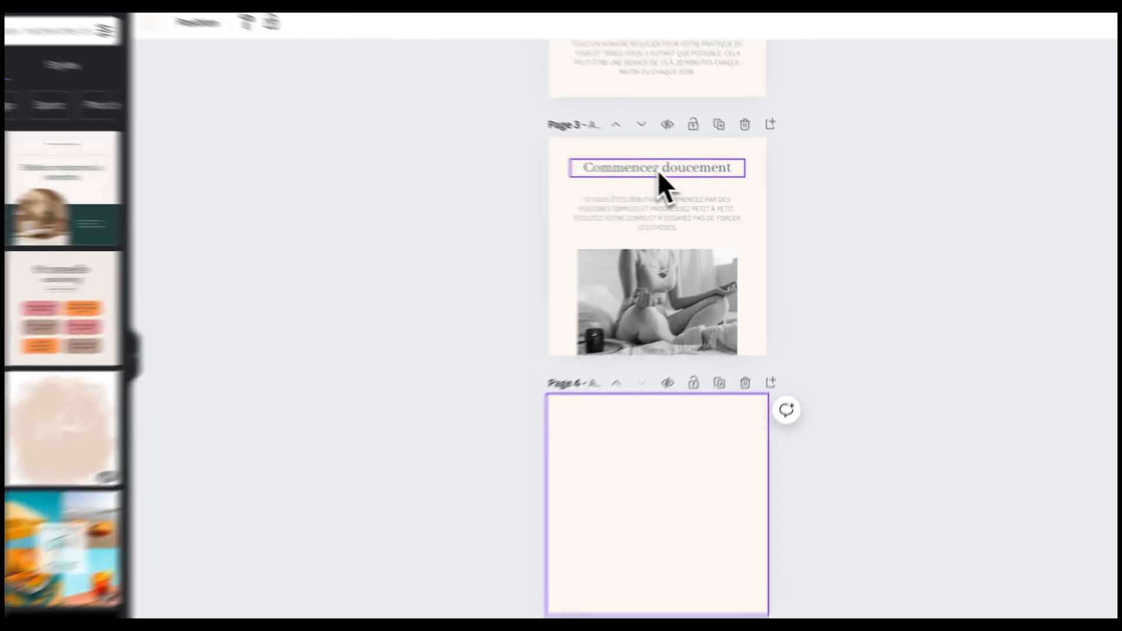
{"action": "left_click_drag", "start_coordinate": [657, 170], "coordinate": [660, 464]}
{"action": "left_click_drag", "start_coordinate": [550, 374], "coordinate": [549, 414]}
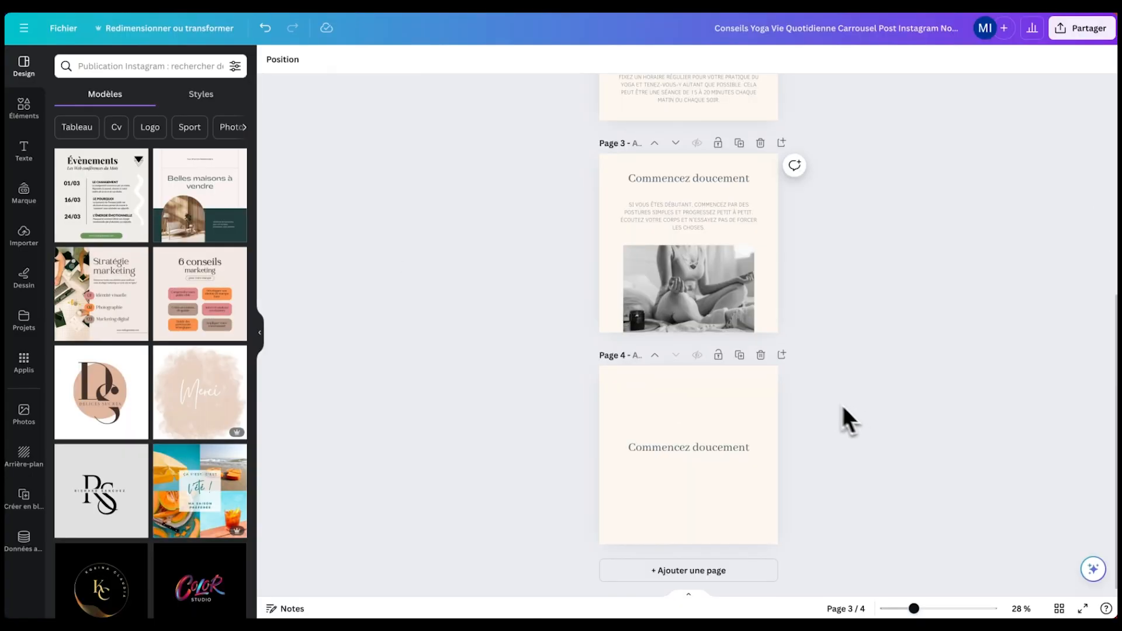
{"action": "scroll", "coordinate": [822, 391], "scroll_direction": "up", "scroll_amount": 3}
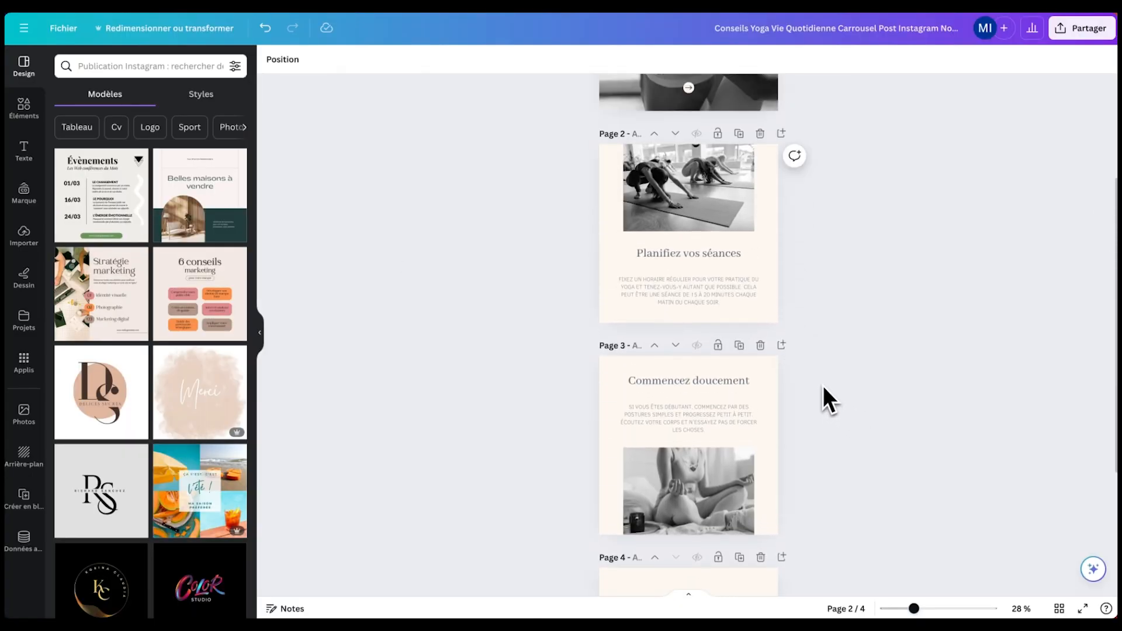
{"action": "scroll", "coordinate": [823, 386], "scroll_direction": "down", "scroll_amount": 2}
{"action": "scroll", "coordinate": [823, 389], "scroll_direction": "down", "scroll_amount": 2}
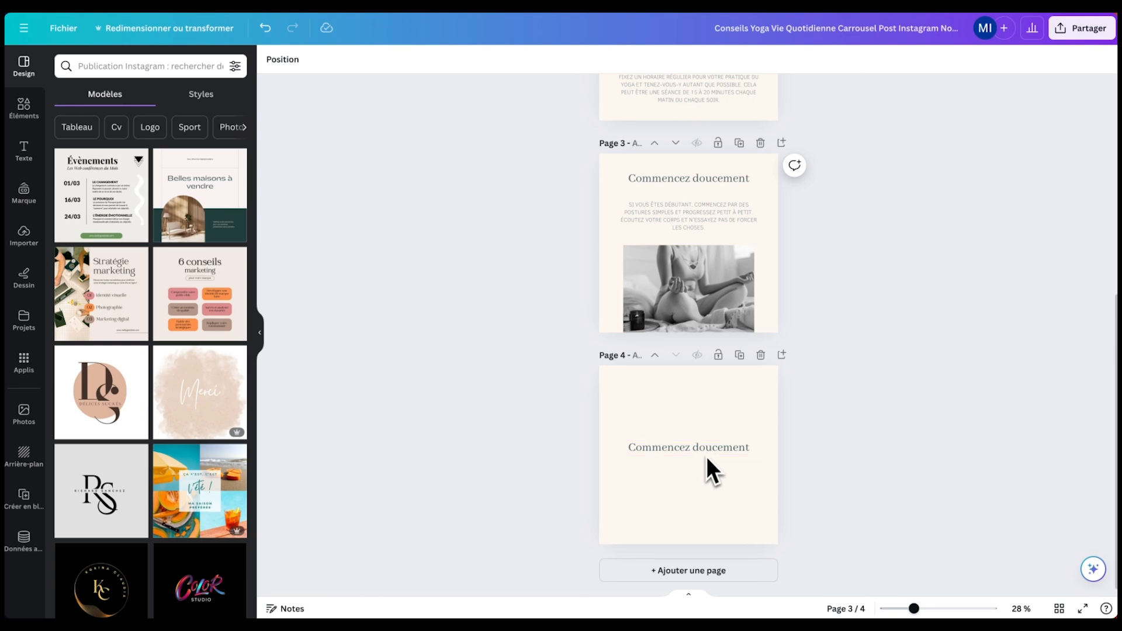
{"action": "scroll", "coordinate": [749, 142], "scroll_direction": "up", "scroll_amount": 2}
{"action": "scroll", "coordinate": [583, 243], "scroll_direction": "up", "scroll_amount": 6}
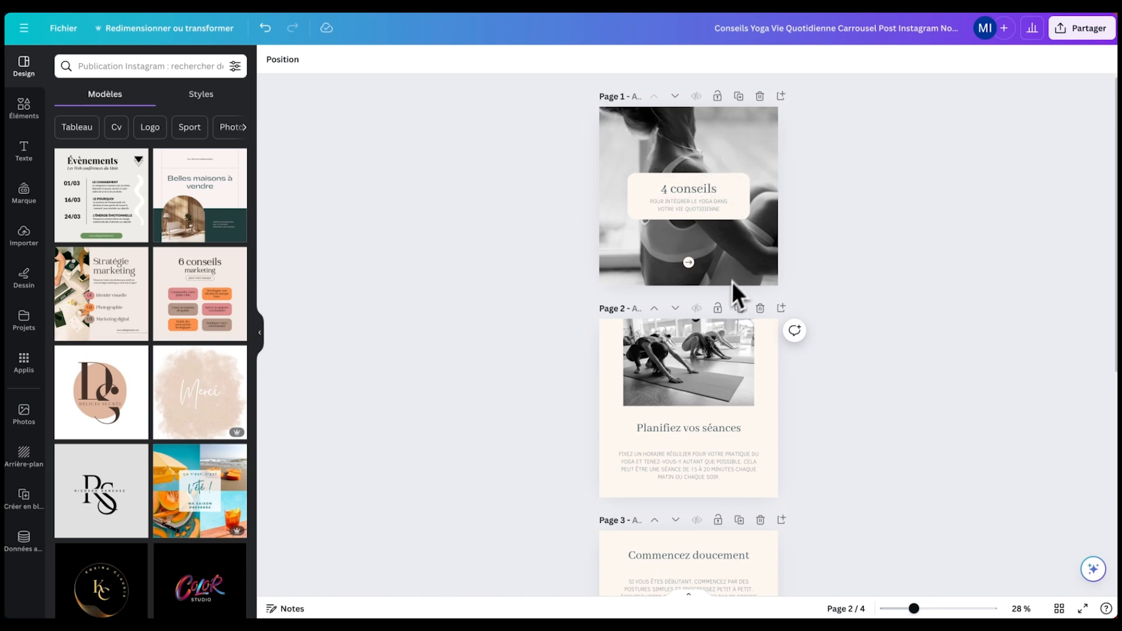
- Delete the black-and-white yoga background photo from page 1
{"action": "scroll", "coordinate": [759, 280], "scroll_direction": "down", "scroll_amount": 1}
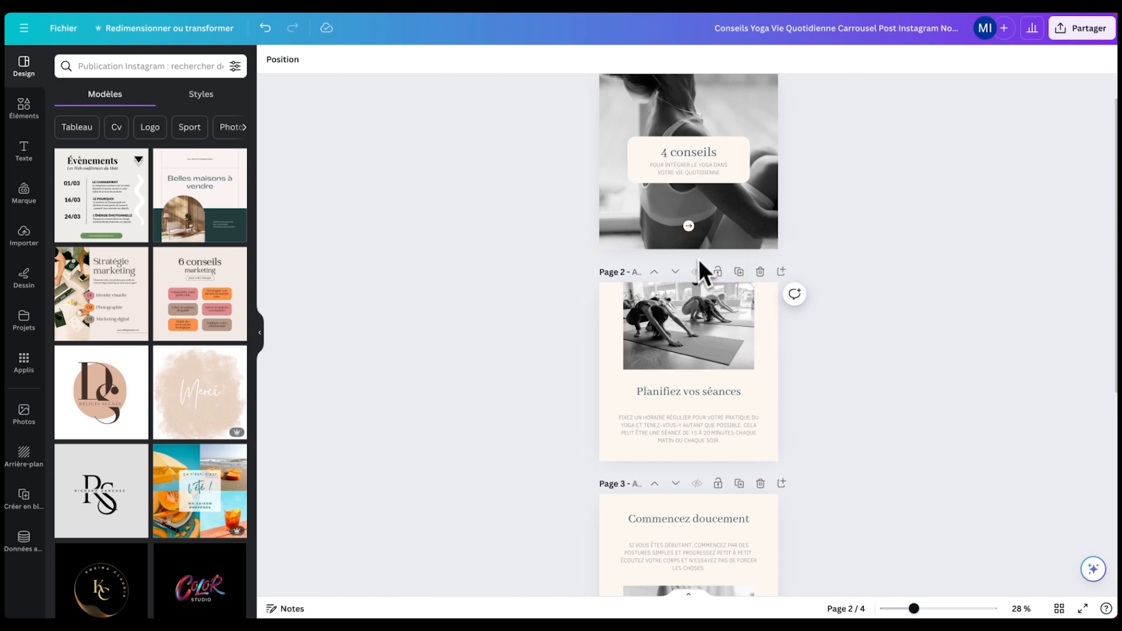
{"action": "scroll", "coordinate": [835, 255], "scroll_direction": "up", "scroll_amount": 3}
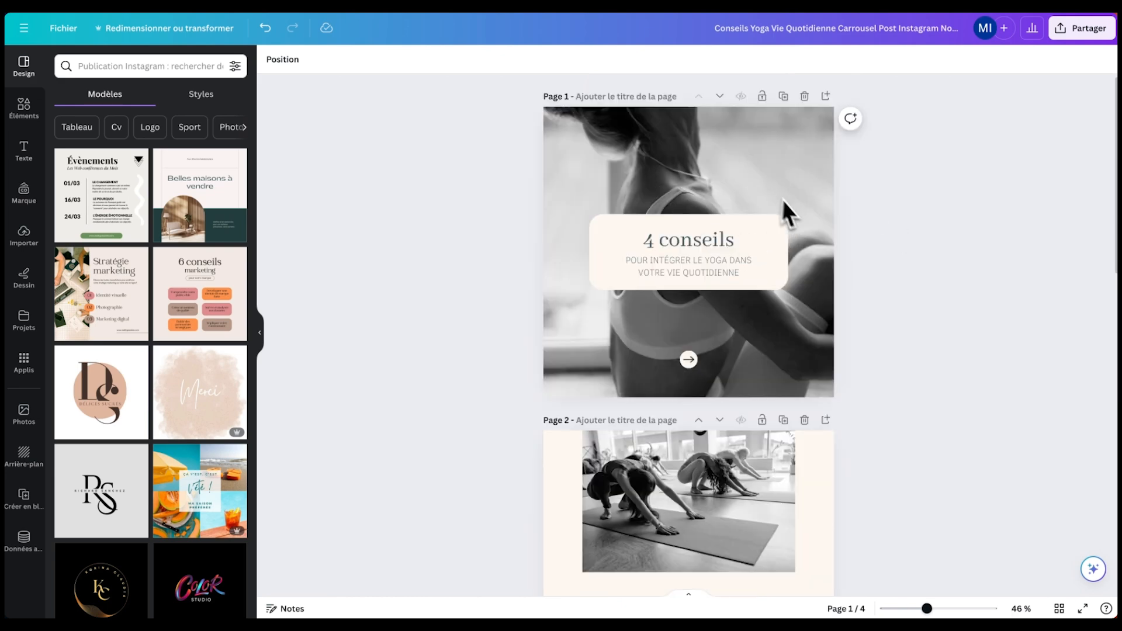
{"action": "left_click", "coordinate": [643, 149]}
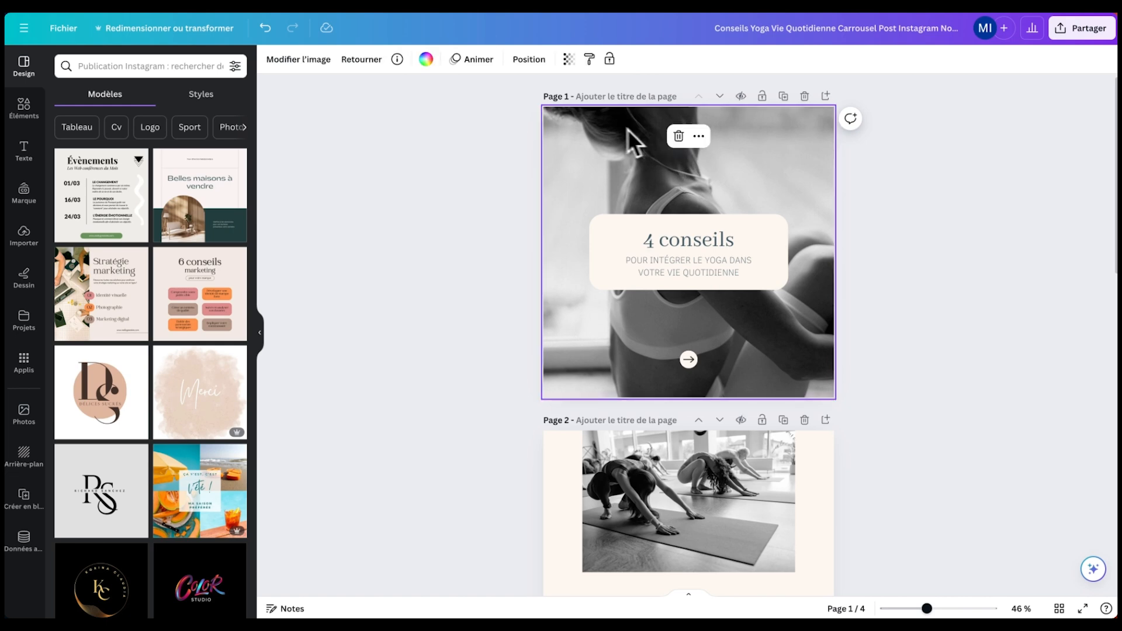
{"action": "left_click", "coordinate": [686, 246]}
{"action": "left_click", "coordinate": [630, 264]}
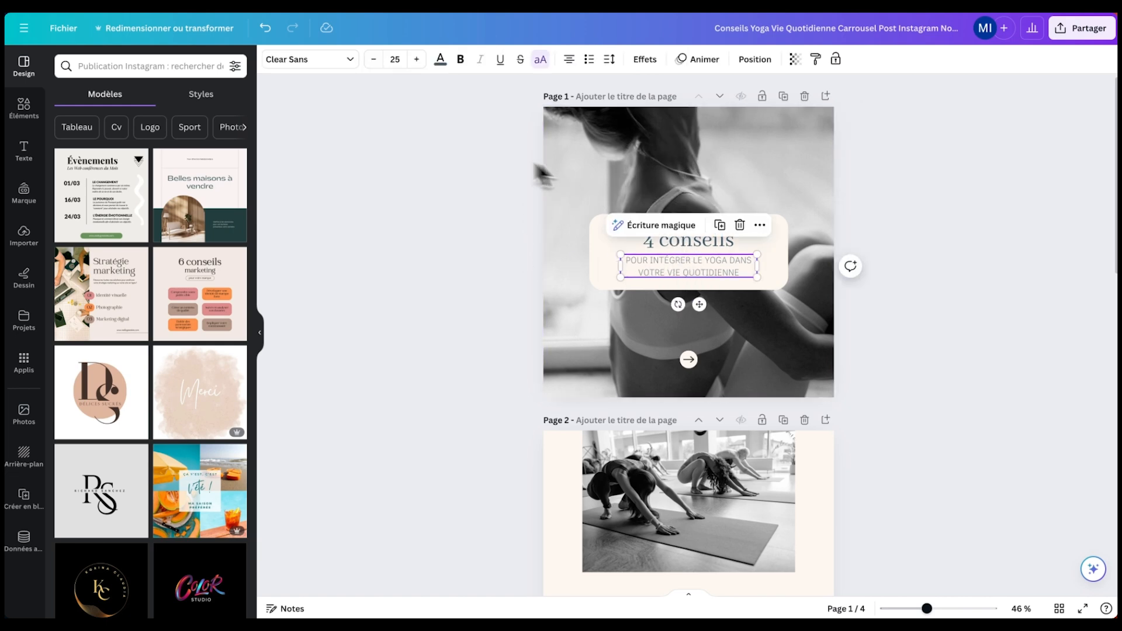
{"action": "left_click", "coordinate": [534, 133]}
{"action": "left_click", "coordinate": [555, 132]}
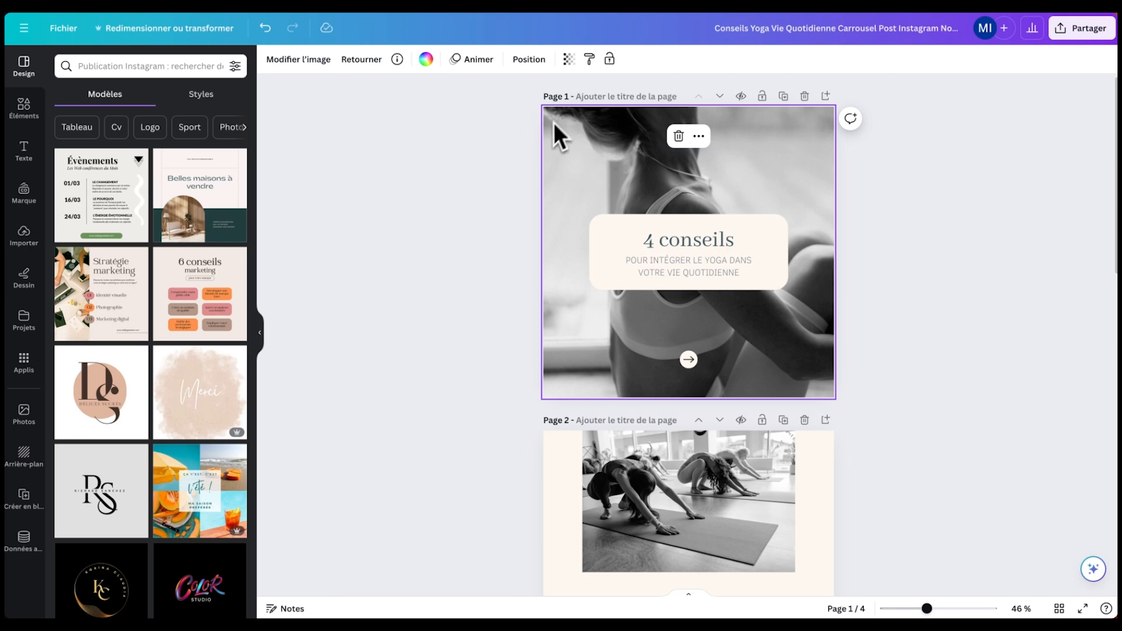
{"action": "key", "text": "BackSpace"}
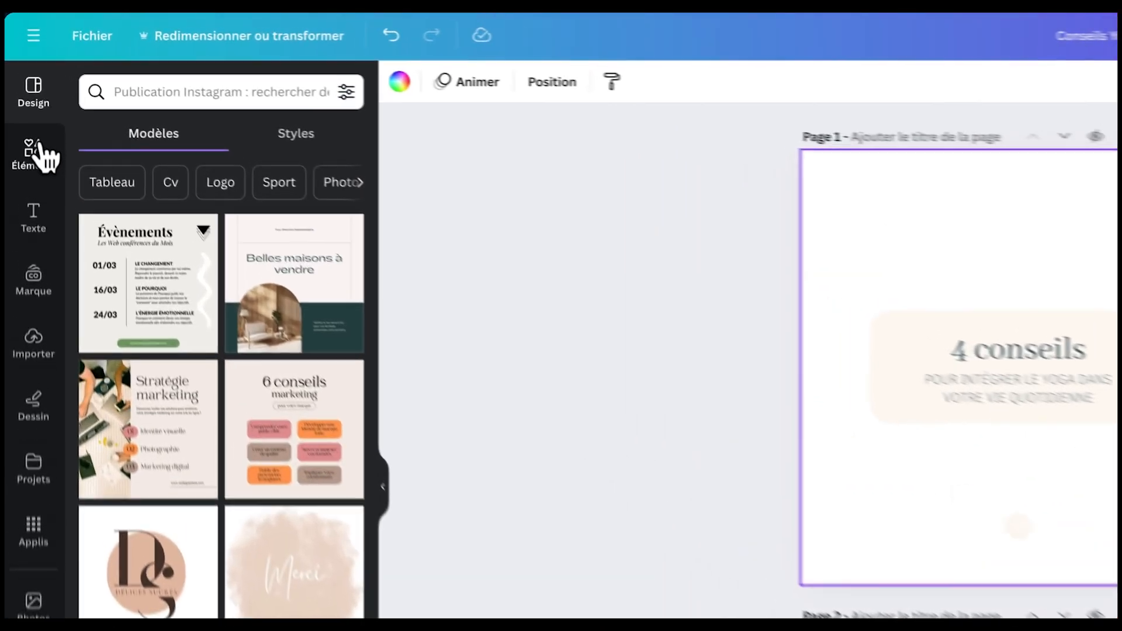
{"action": "left_click", "coordinate": [26, 114]}
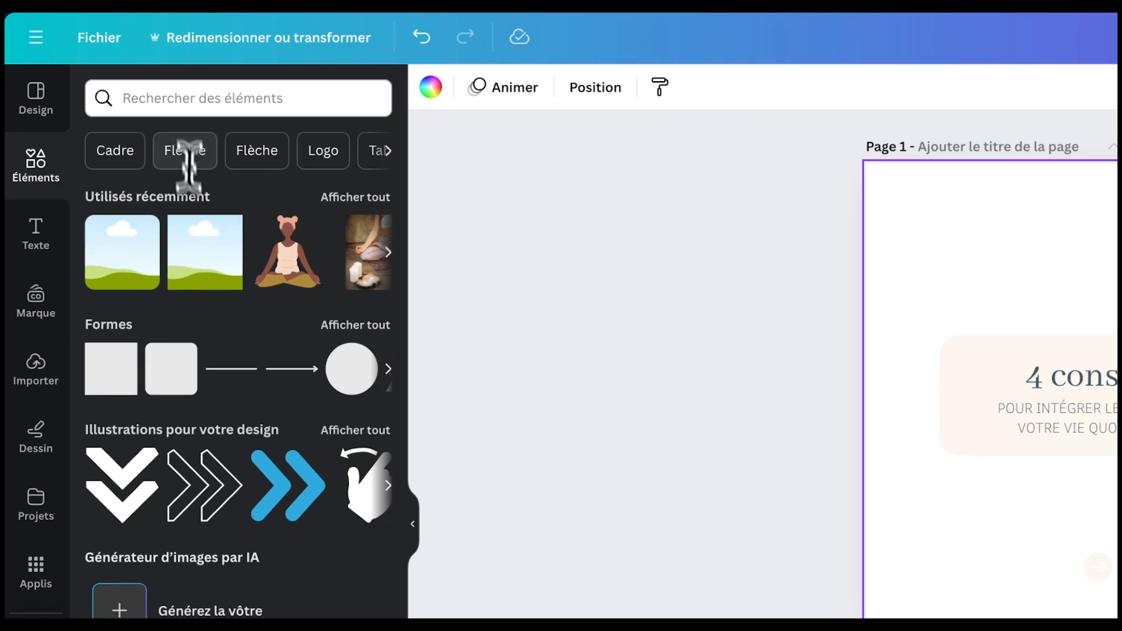
- Add a sky-and-hills frame from a 'cadre' search and stretch it over all of page 1
{"action": "left_click", "coordinate": [176, 97]}
{"action": "type", "text": "cadre"}
{"action": "key", "text": "Return"}
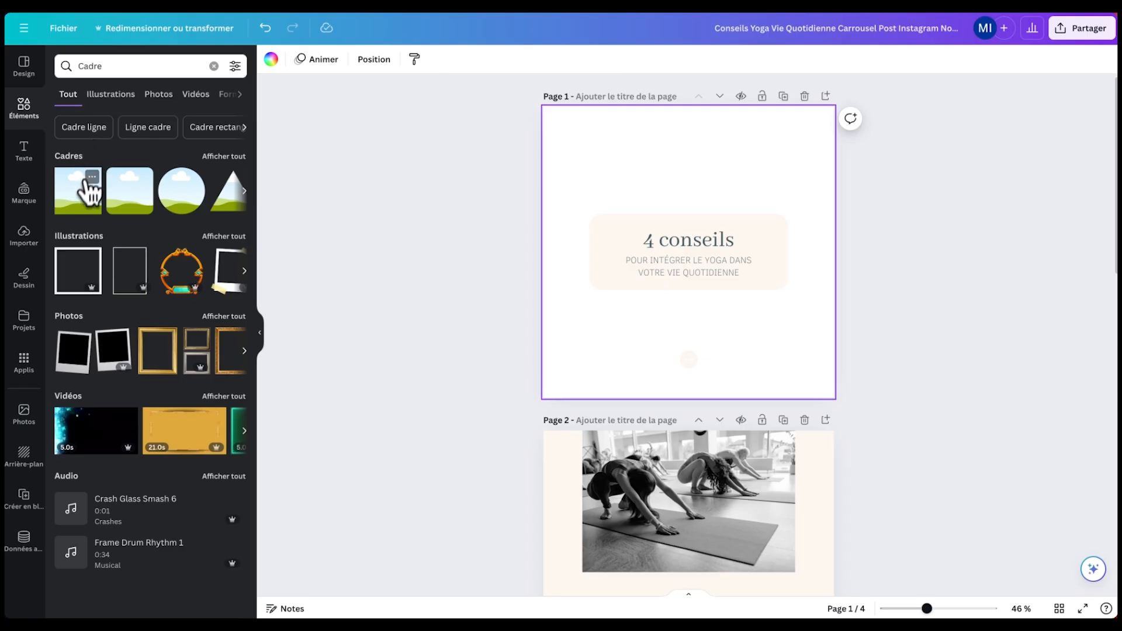
{"action": "left_click", "coordinate": [77, 207]}
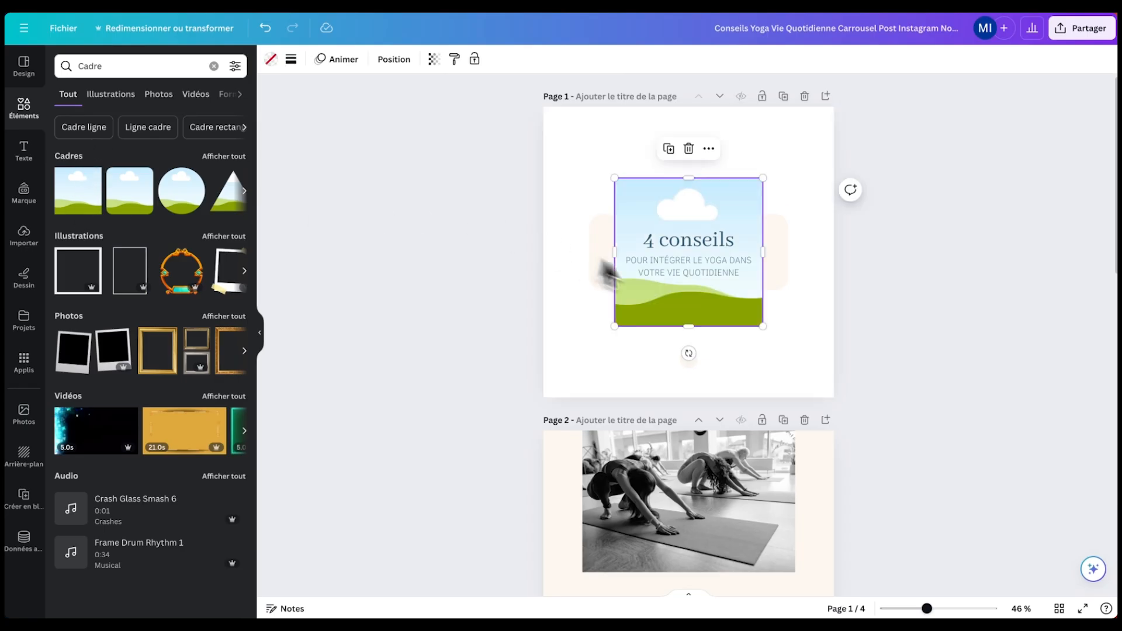
{"action": "left_click_drag", "start_coordinate": [651, 221], "coordinate": [573, 138]}
{"action": "left_click_drag", "start_coordinate": [689, 254], "coordinate": [836, 388]}
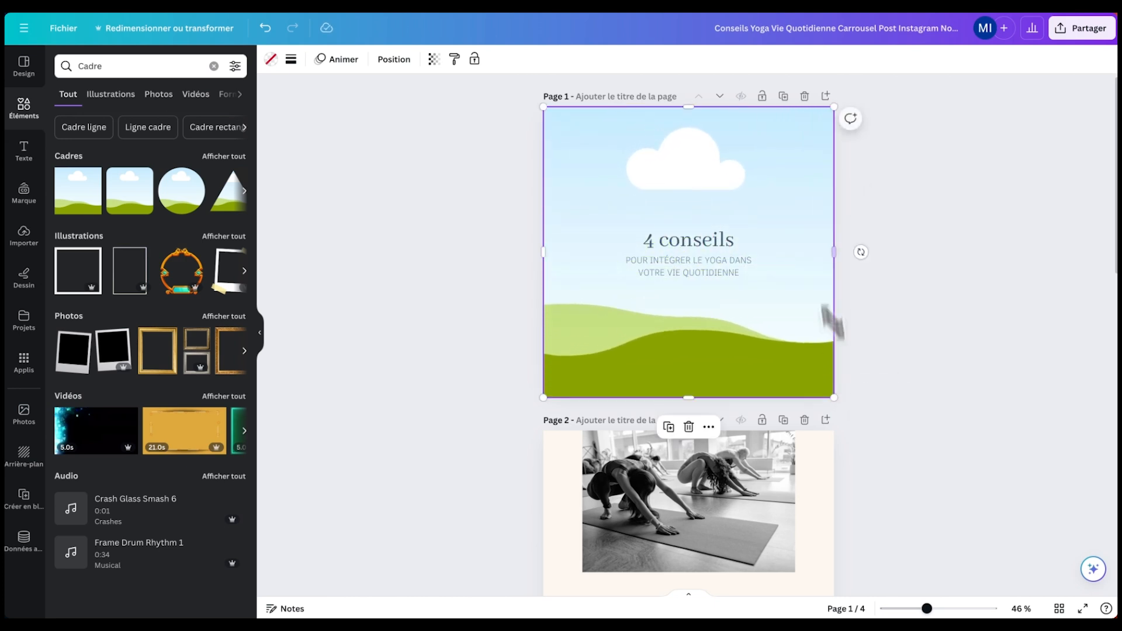
{"action": "left_click", "coordinate": [397, 61]}
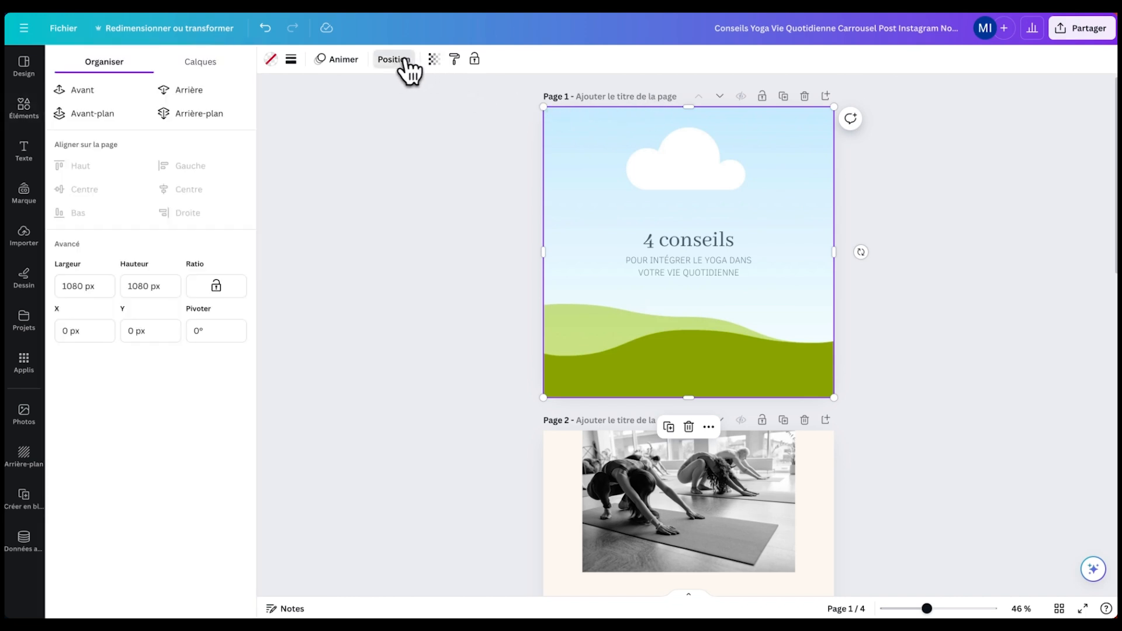
- Move the frame layer behind the title card and arrow, and delete the subtitle
{"action": "left_click", "coordinate": [231, 63]}
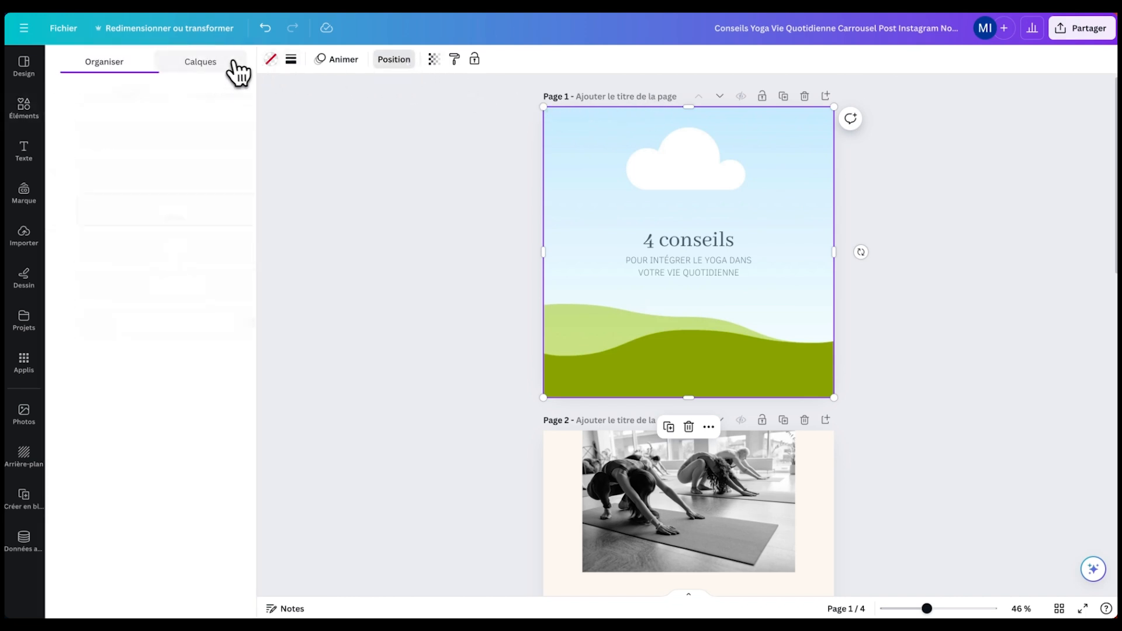
{"action": "left_click_drag", "start_coordinate": [95, 221], "coordinate": [72, 286]}
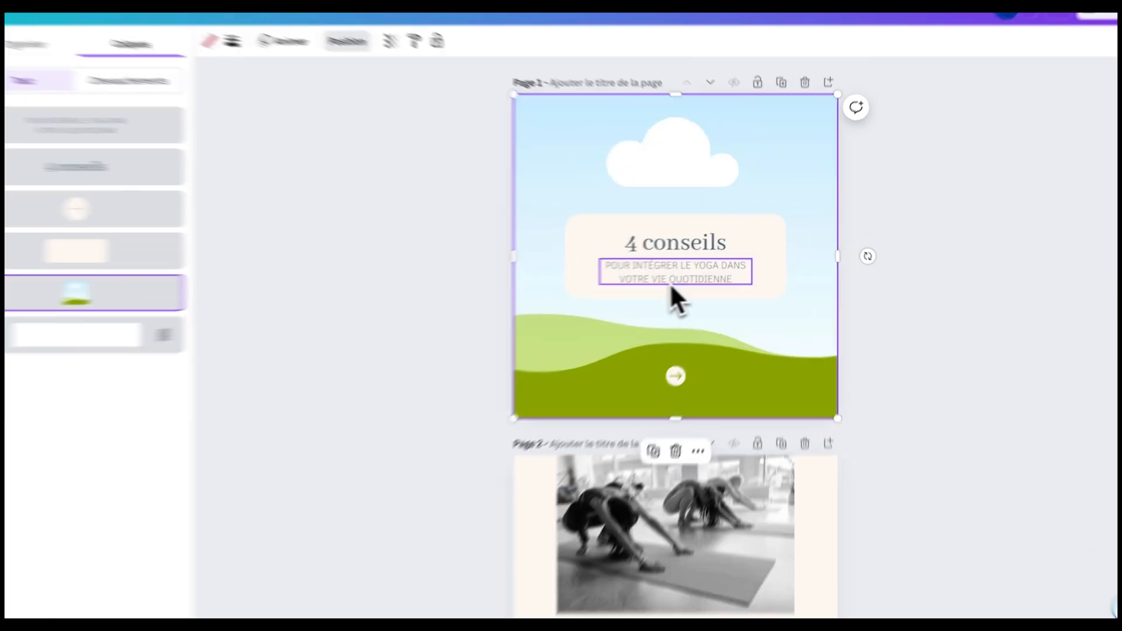
{"action": "left_click", "coordinate": [684, 270]}
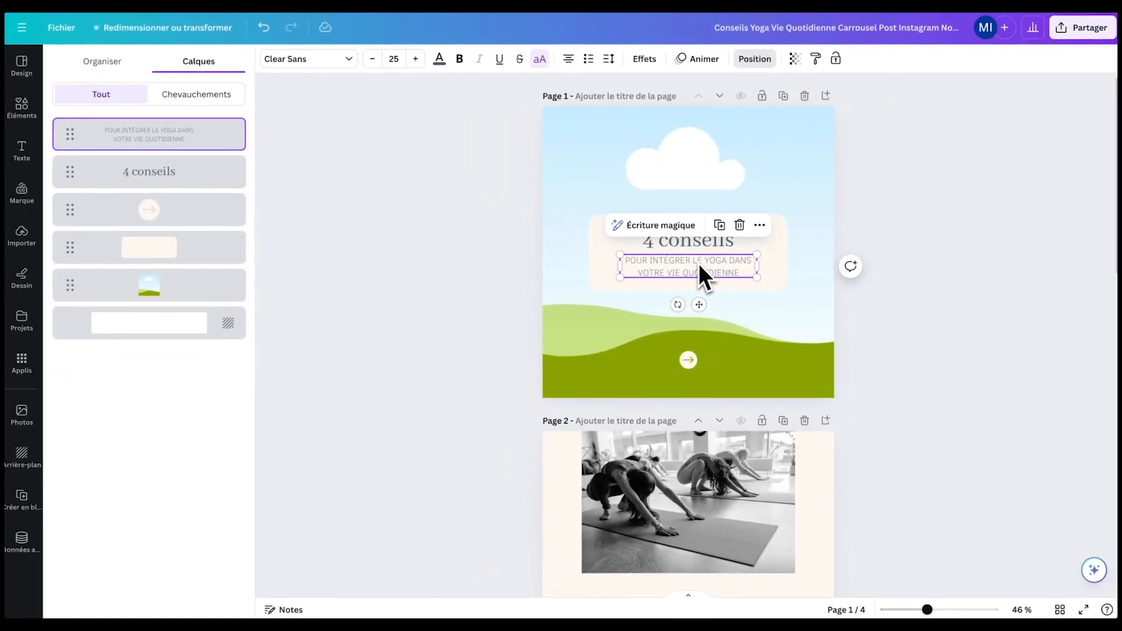
{"action": "key", "text": "BackSpace"}
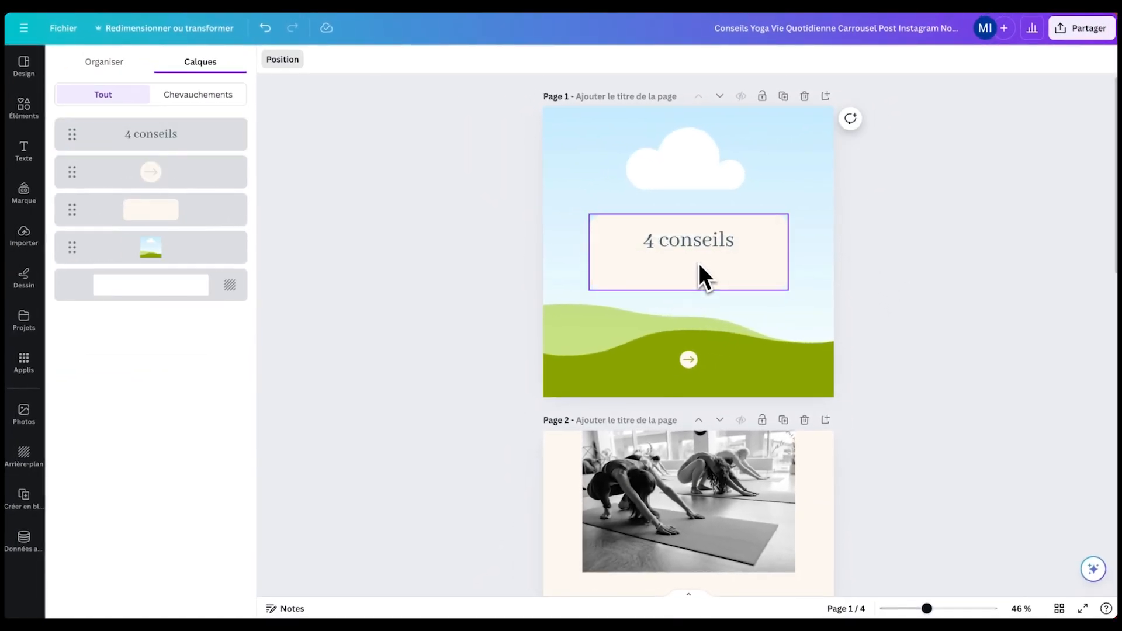
- Move the '4 conseils' title to page 1's vertical centre and copy its text
{"action": "left_click", "coordinate": [674, 246]}
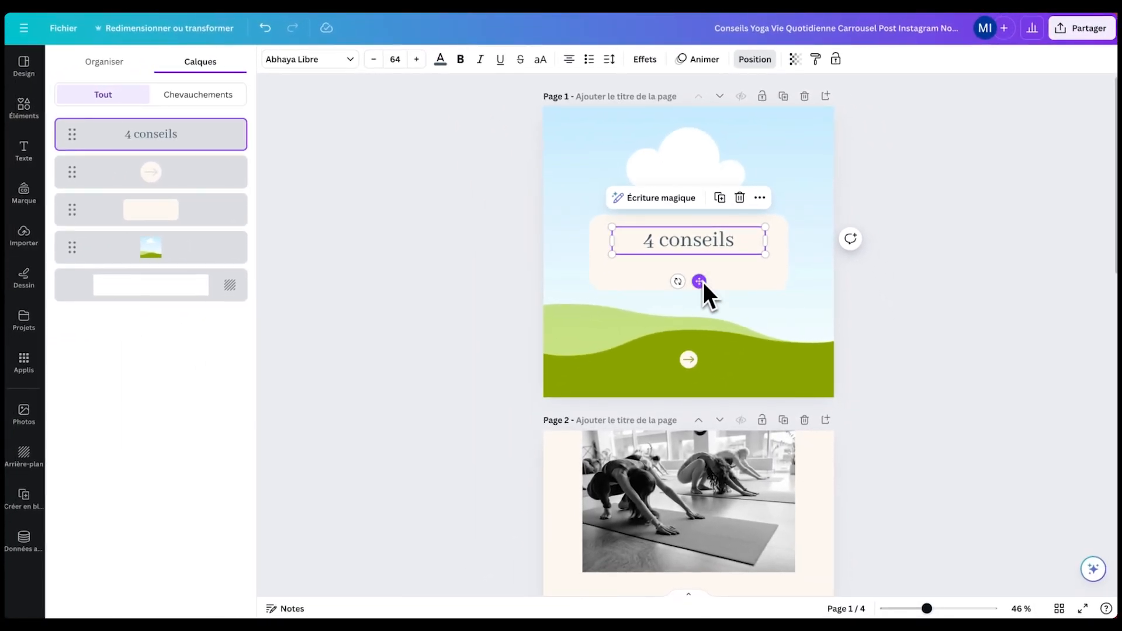
{"action": "left_click_drag", "start_coordinate": [698, 281], "coordinate": [700, 292]}
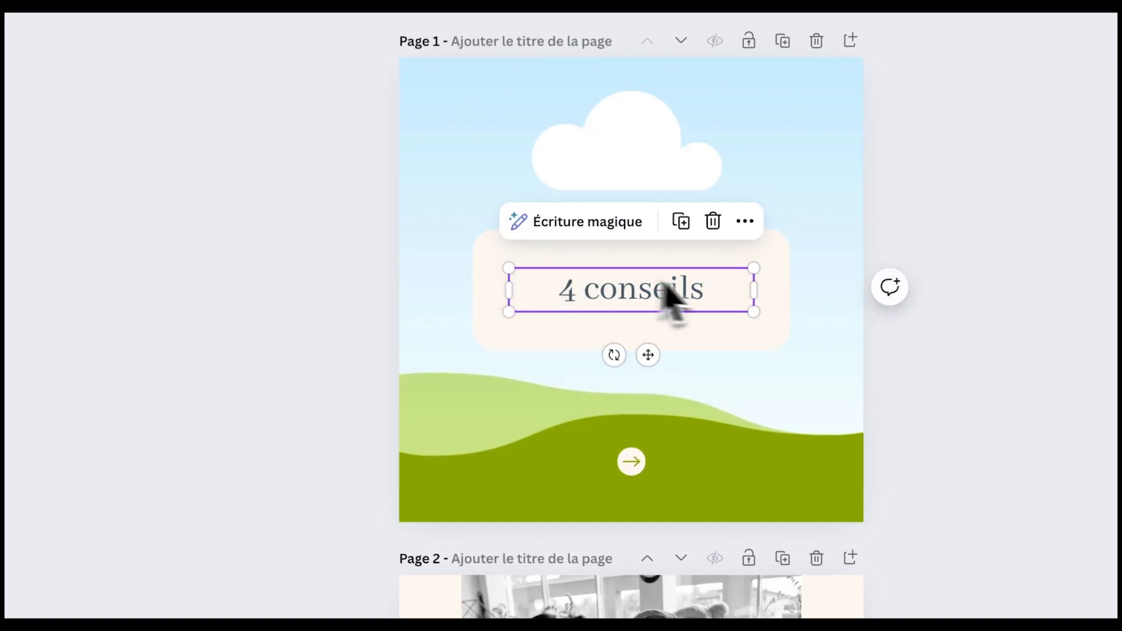
{"action": "double_click", "coordinate": [718, 289]}
{"action": "left_click", "coordinate": [707, 288]}
{"action": "key", "text": "super+a"}
{"action": "key", "text": "super+c"}
{"action": "key", "text": "super+v"}
{"action": "key", "text": "super+v"}
{"action": "key", "text": "super+v"}
{"action": "key", "text": "super+v"}
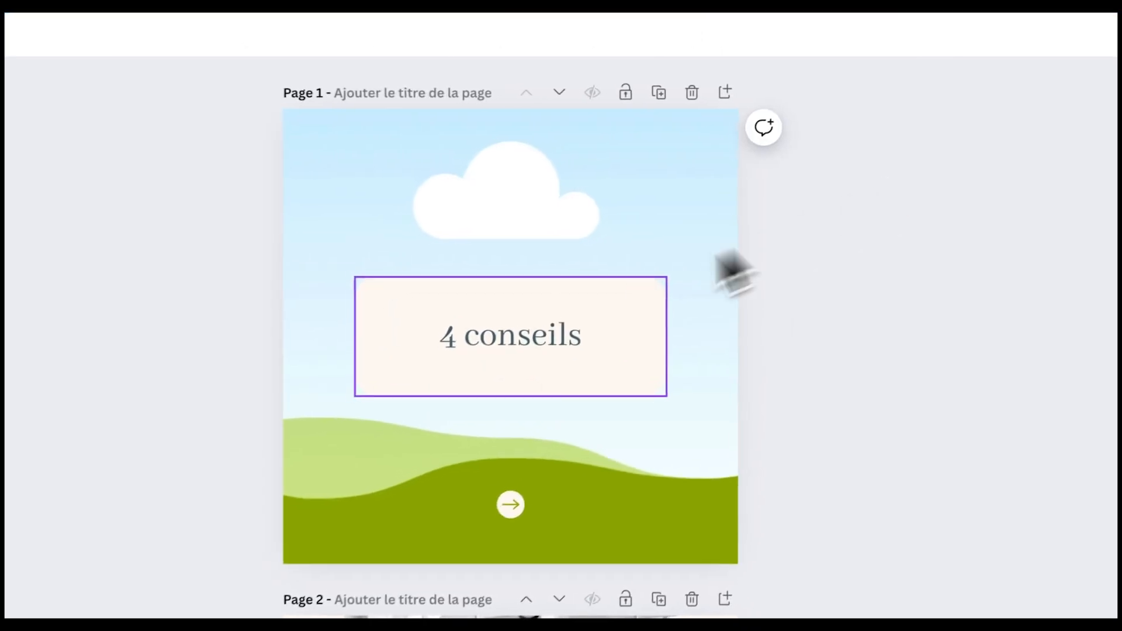
- Make the title read '4 conseils' on three stacked lines
{"action": "left_click", "coordinate": [545, 354]}
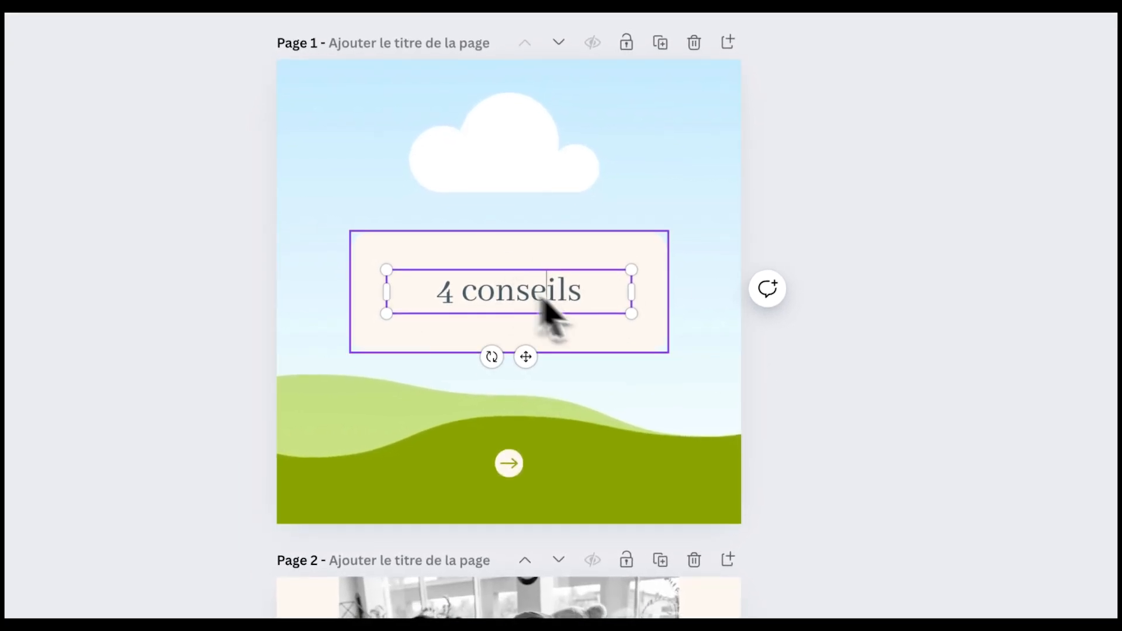
{"action": "left_click", "coordinate": [555, 279]}
{"action": "key", "text": "super+a"}
{"action": "left_click", "coordinate": [593, 292]}
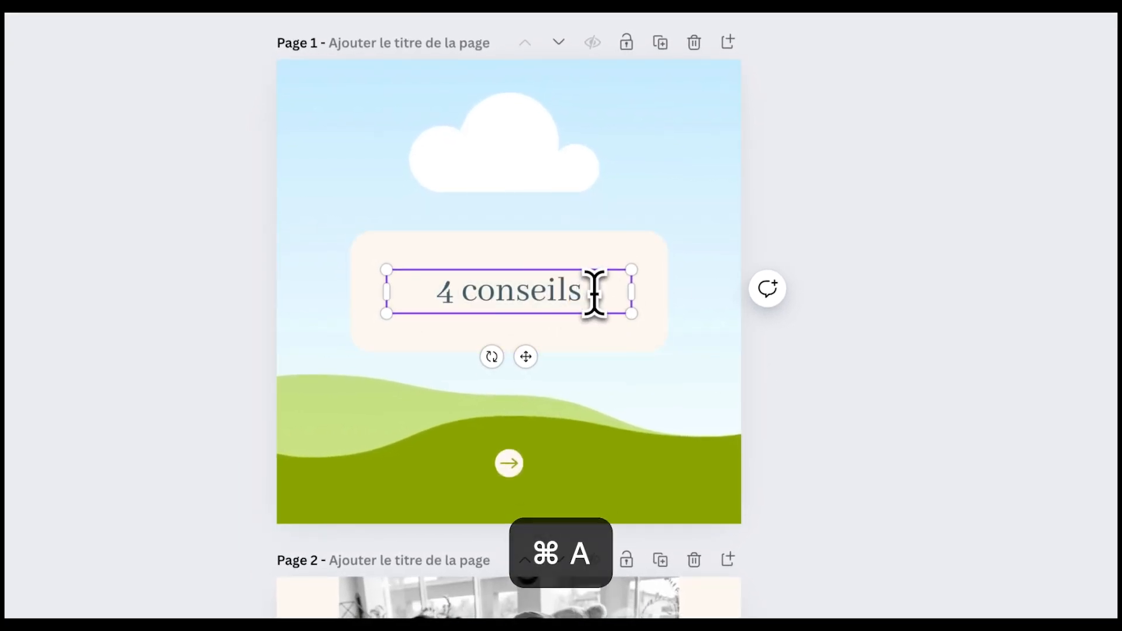
{"action": "key", "text": "Return"}
{"action": "key", "text": "super+v"}
{"action": "key", "text": "Return"}
{"action": "key", "text": "super+v"}
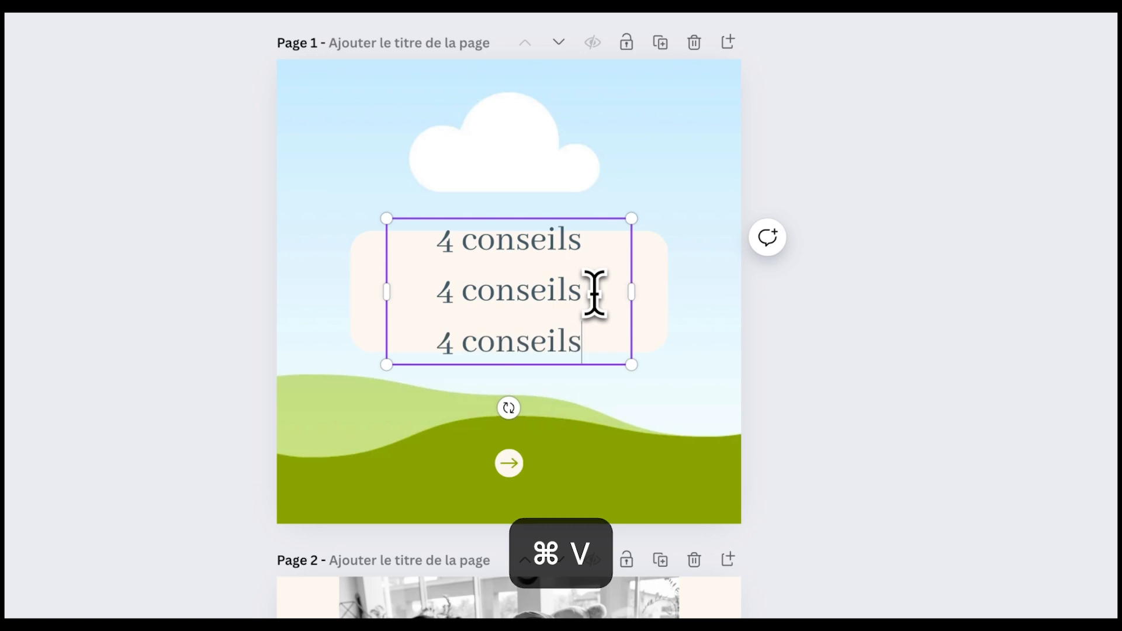
{"action": "left_click", "coordinate": [976, 275]}
{"action": "left_click", "coordinate": [606, 295]}
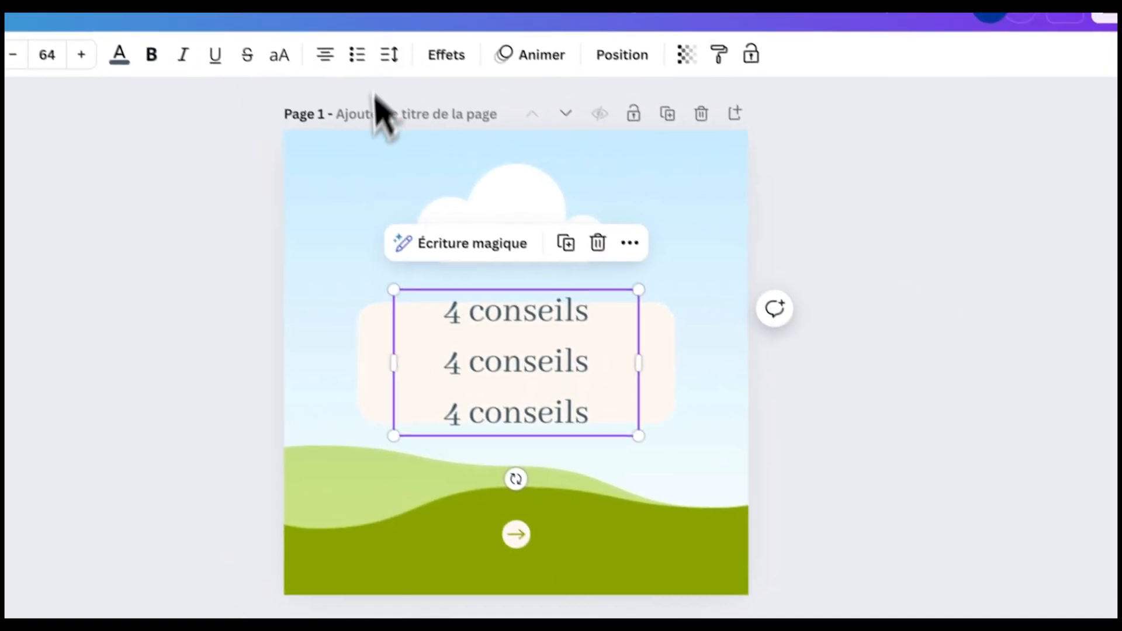
- Reduce the '4 conseils' title's line spacing from 1.4 to 1.11, anchored at the middle
{"action": "left_click", "coordinate": [390, 56]}
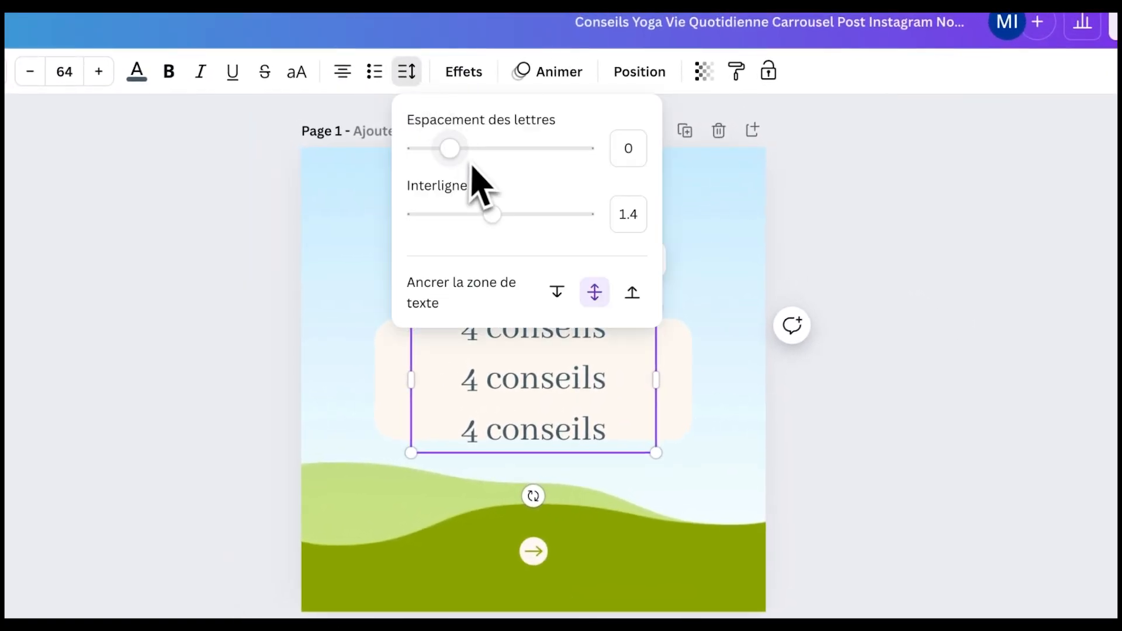
{"action": "left_click_drag", "start_coordinate": [492, 215], "coordinate": [468, 215]}
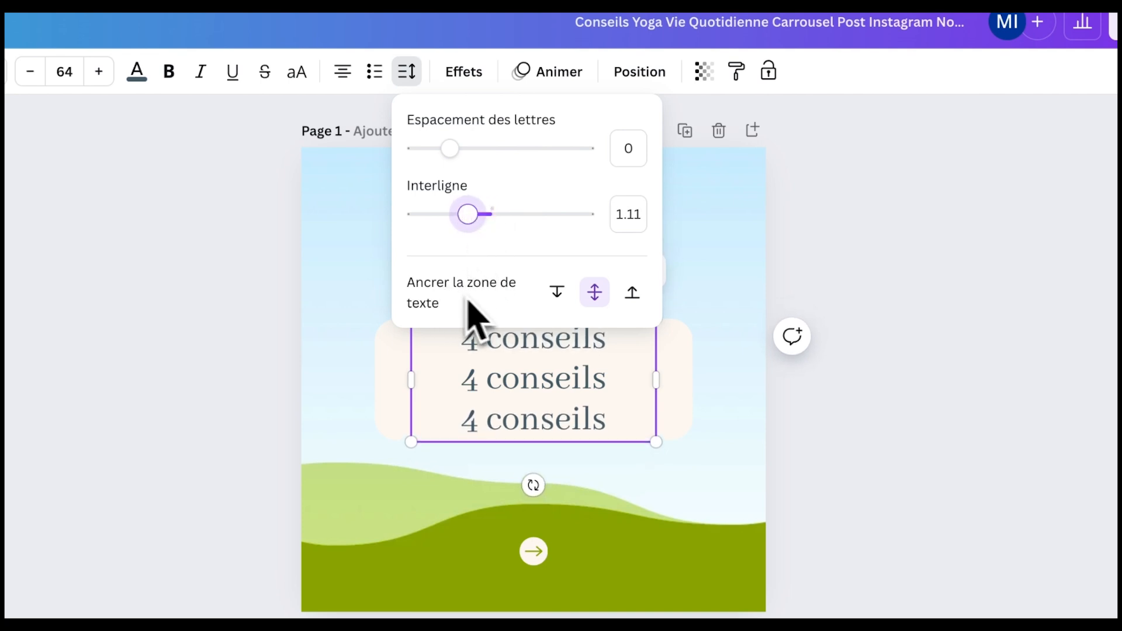
{"action": "left_click", "coordinate": [594, 293]}
{"action": "left_click", "coordinate": [964, 374]}
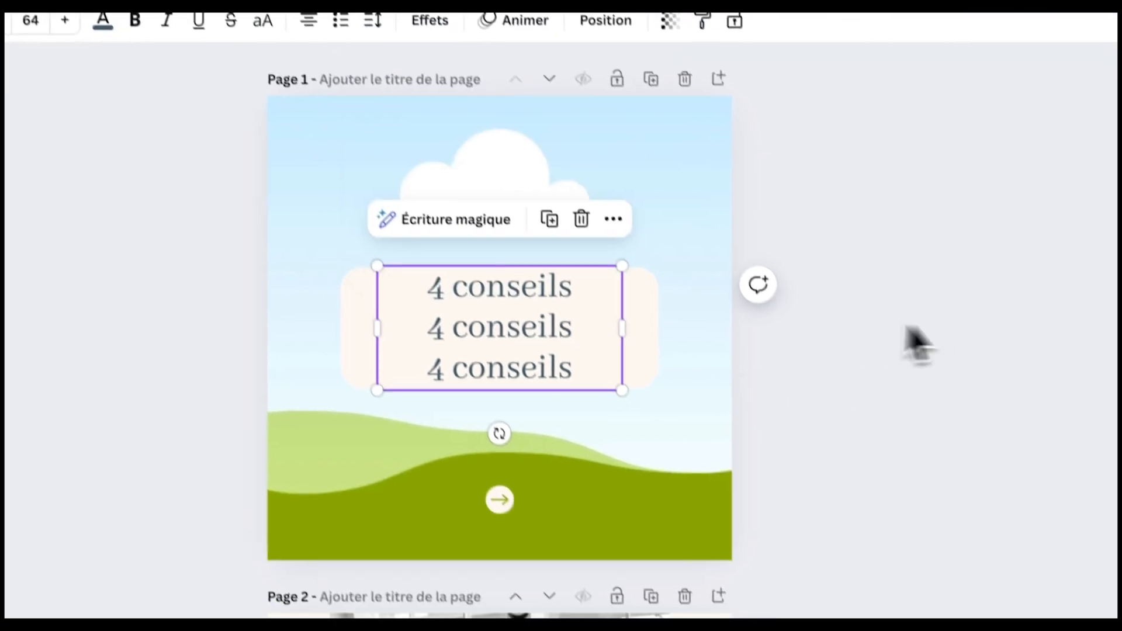
- Set the title's font size back to 64
{"action": "left_click", "coordinate": [847, 327]}
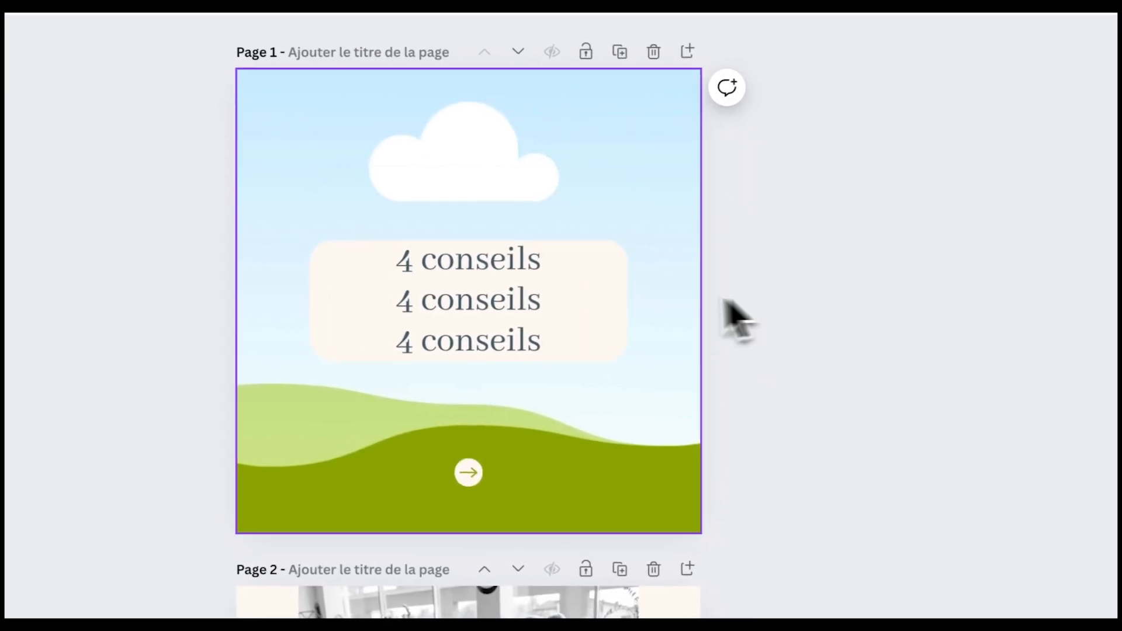
{"action": "left_click", "coordinate": [453, 294]}
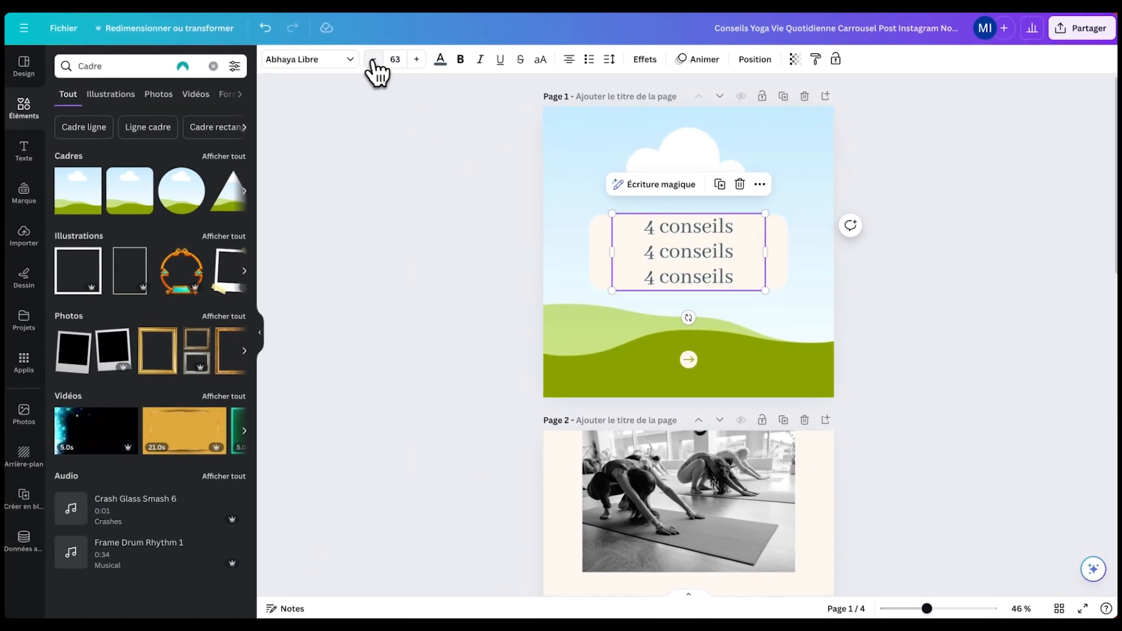
{"action": "left_click", "coordinate": [374, 59]}
{"action": "left_click", "coordinate": [419, 62]}
{"action": "left_click", "coordinate": [418, 62]}
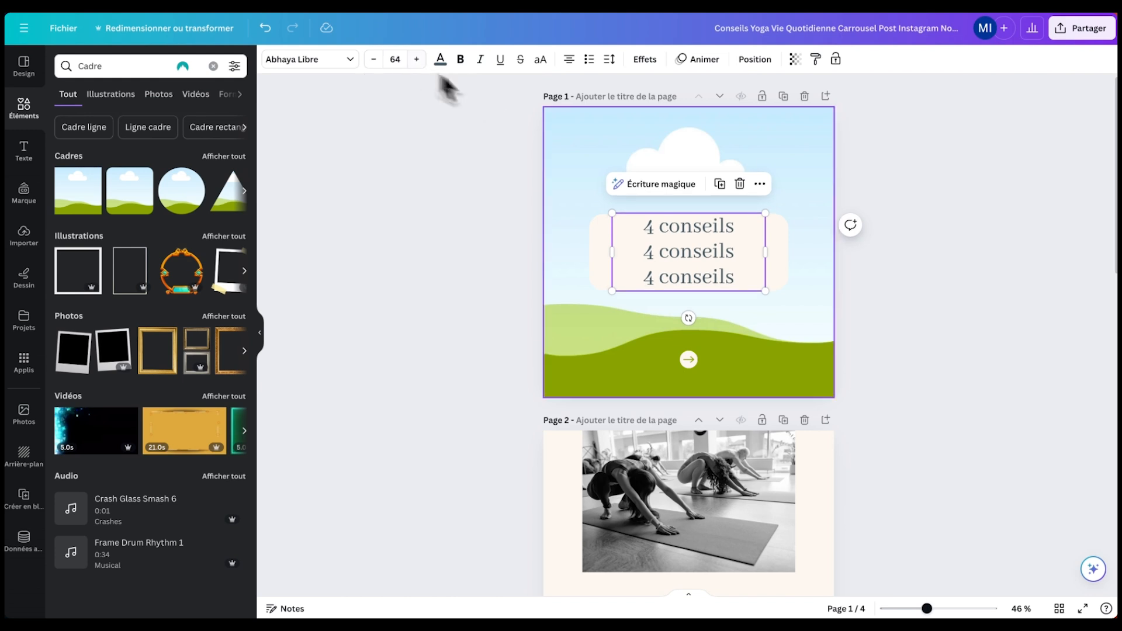
{"action": "left_click", "coordinate": [1068, 325]}
{"action": "scroll", "coordinate": [712, 283], "scroll_direction": "down", "scroll_amount": 2}
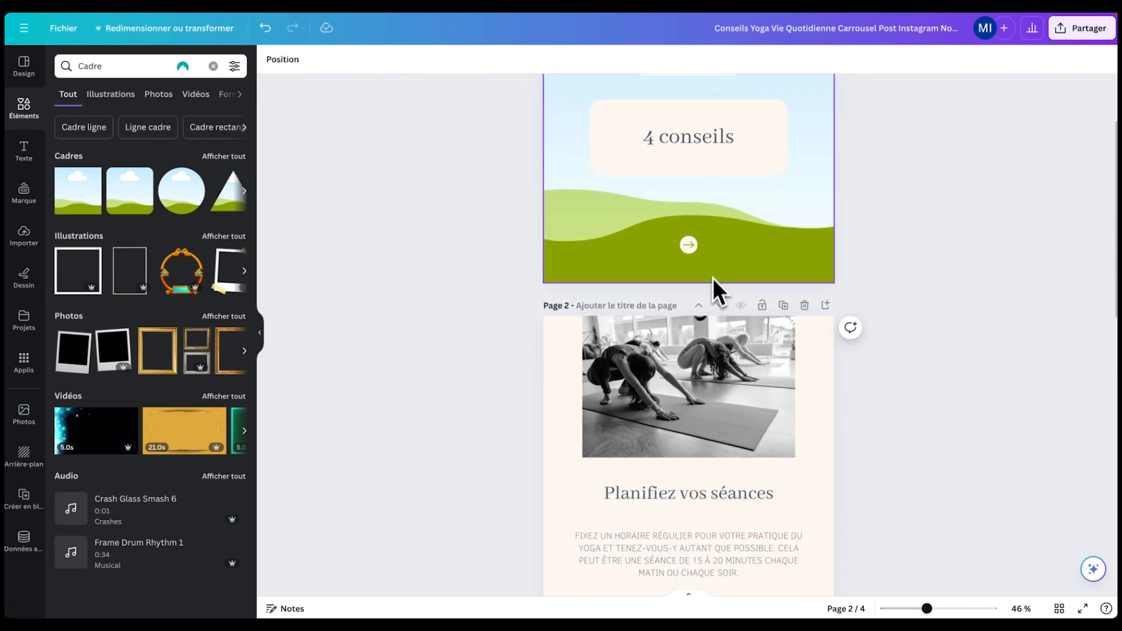
- Place a landscape image frame from Elements over page 2's yoga photo
{"action": "scroll", "coordinate": [688, 193], "scroll_direction": "down", "scroll_amount": 3}
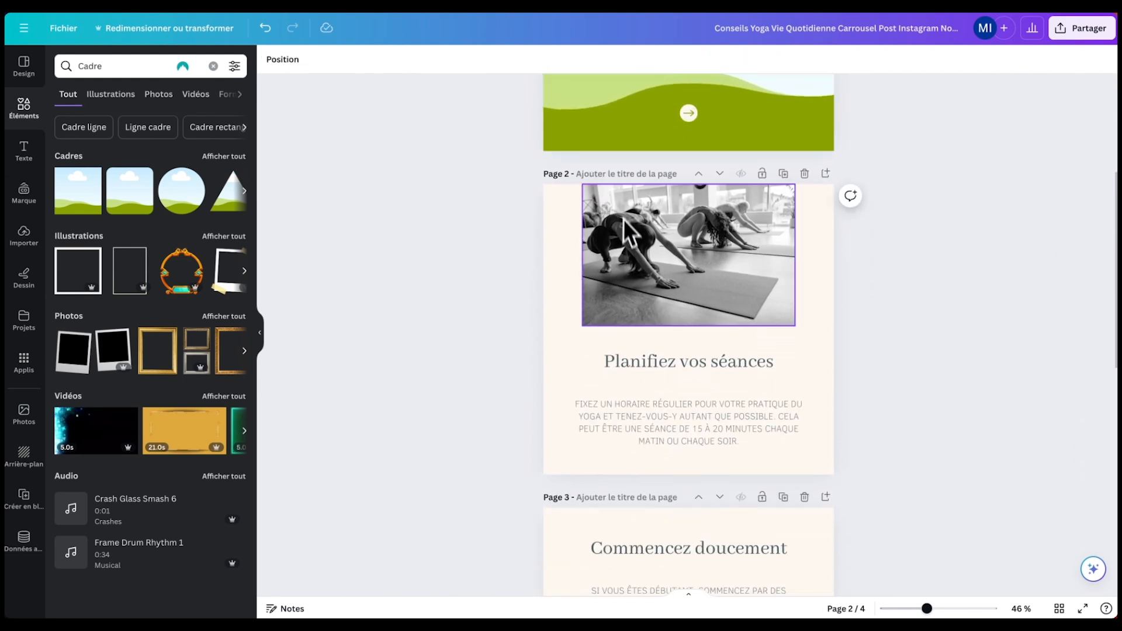
{"action": "left_click", "coordinate": [686, 236]}
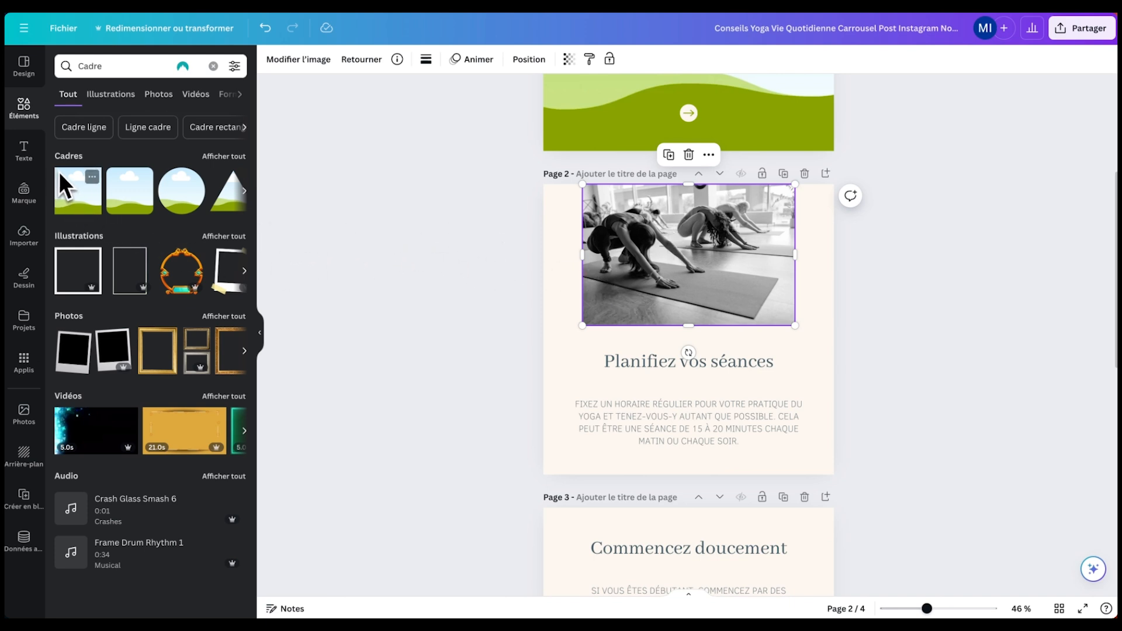
{"action": "key", "text": "BackSpace"}
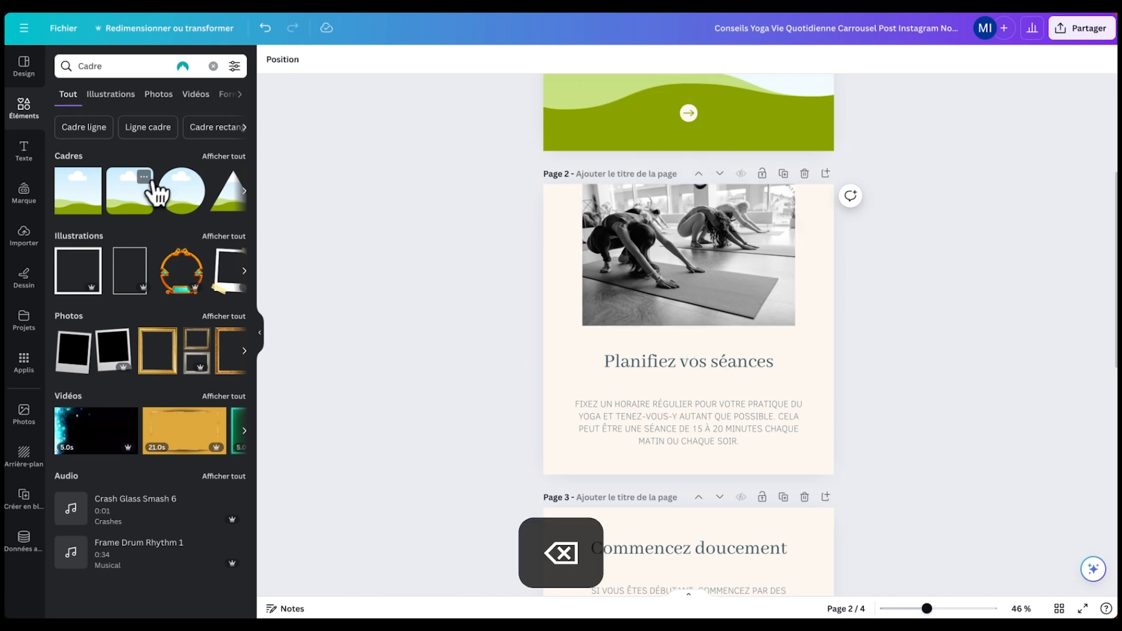
{"action": "left_click", "coordinate": [126, 195]}
{"action": "left_click_drag", "start_coordinate": [671, 308], "coordinate": [683, 236]}
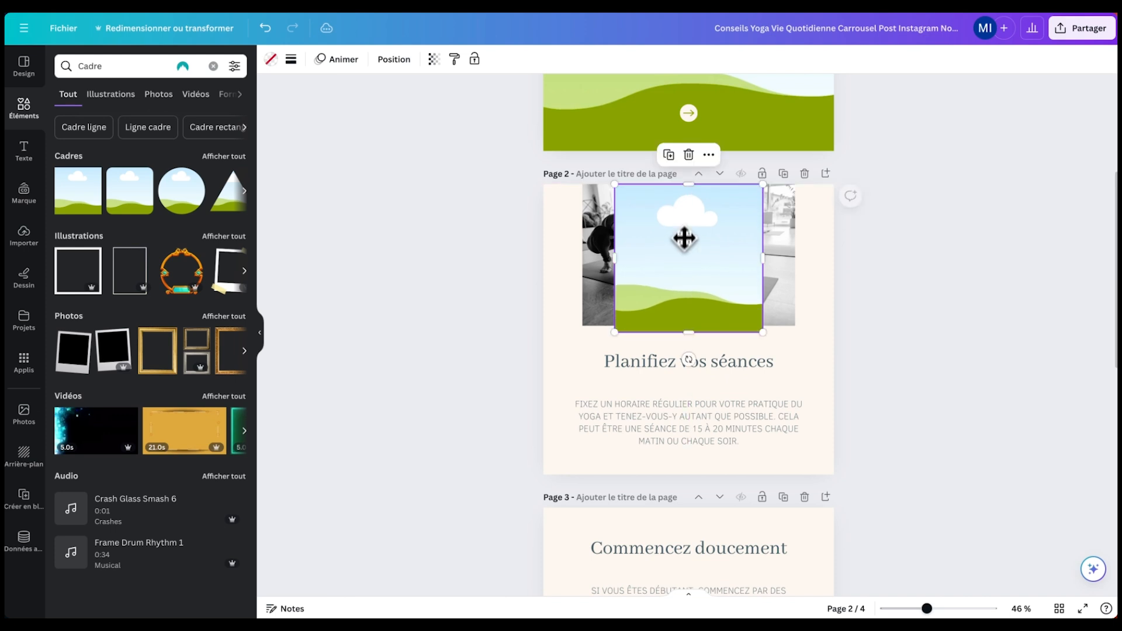
- Resize the frame to fill the photo area and round its corners to 17
{"action": "left_click", "coordinate": [291, 59]}
{"action": "left_click_drag", "start_coordinate": [297, 176], "coordinate": [355, 179]}
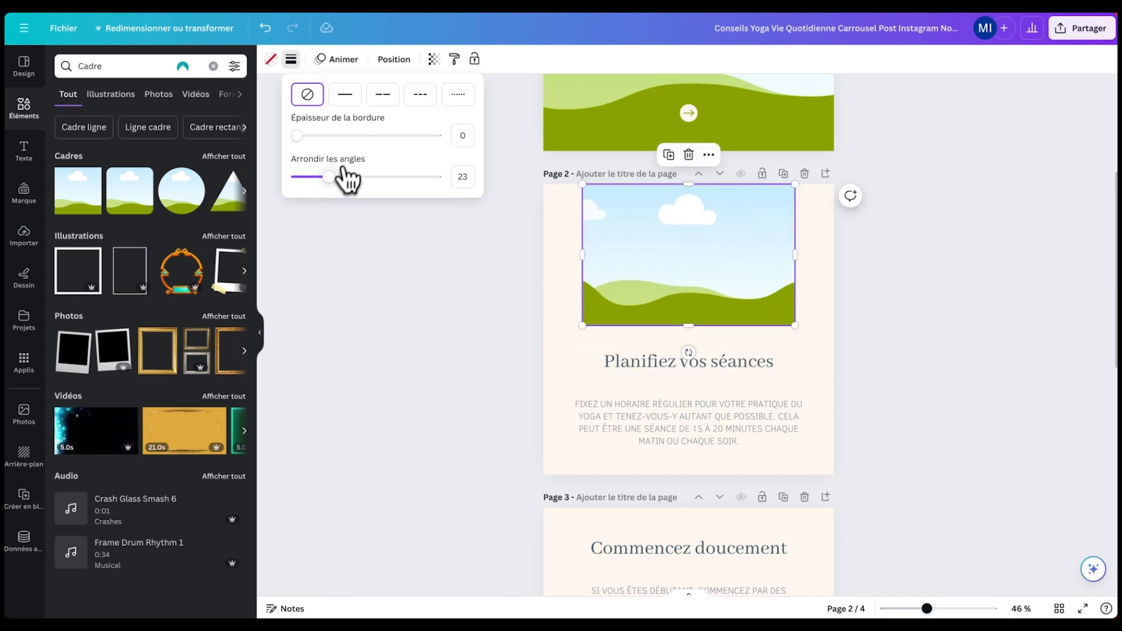
{"action": "left_click_drag", "start_coordinate": [409, 181], "coordinate": [321, 176]}
{"action": "left_click_drag", "start_coordinate": [297, 135], "coordinate": [321, 135]}
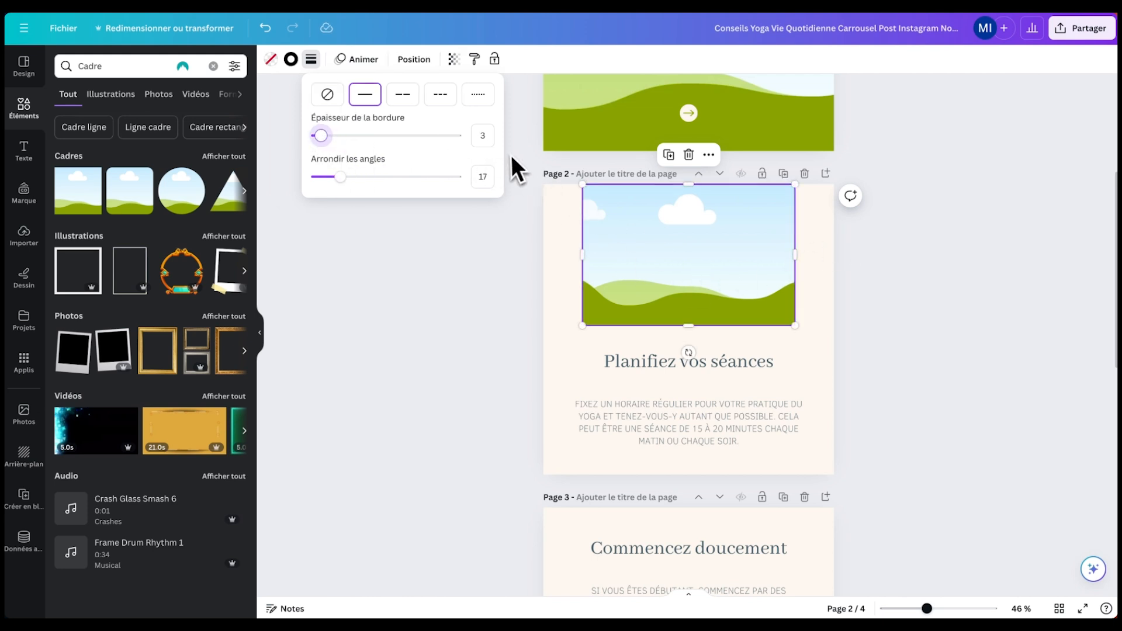
{"action": "left_click", "coordinate": [430, 325]}
- Delete the old yoga photo layer beneath the frame using the layers list
{"action": "left_click", "coordinate": [909, 281]}
{"action": "left_click", "coordinate": [672, 231]}
{"action": "left_click", "coordinate": [420, 60]}
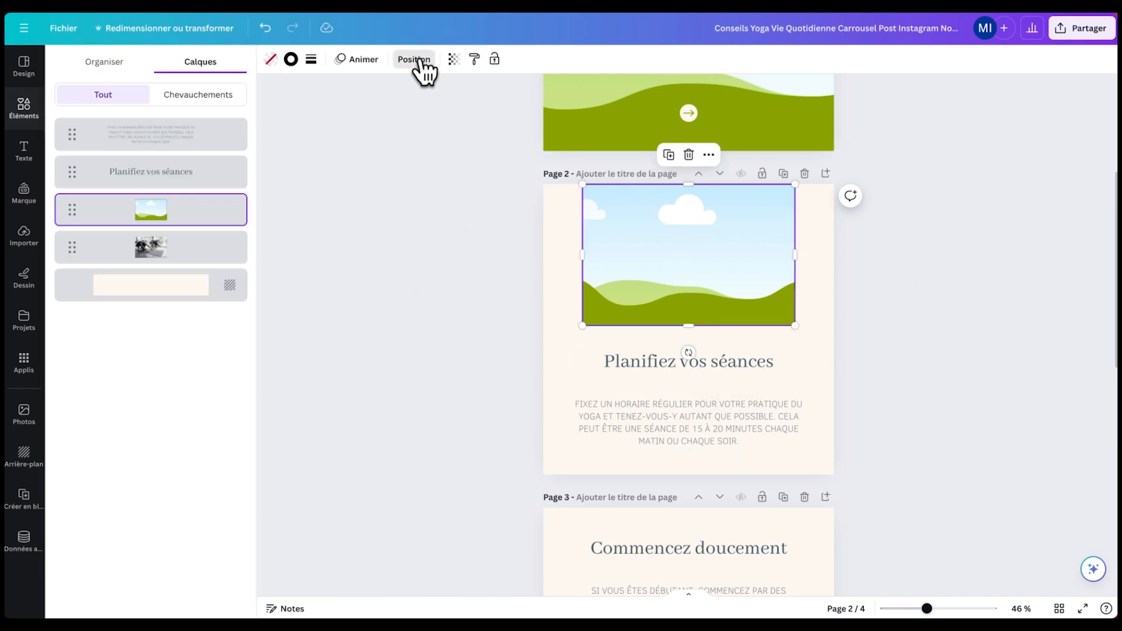
{"action": "left_click", "coordinate": [175, 257]}
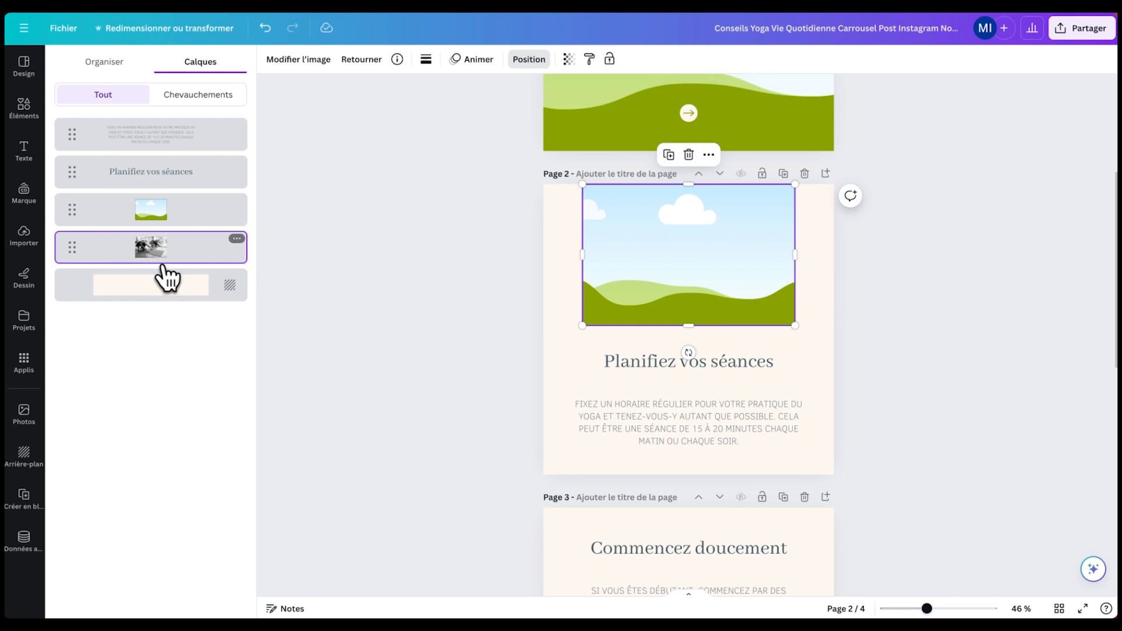
{"action": "key", "text": "BackSpace"}
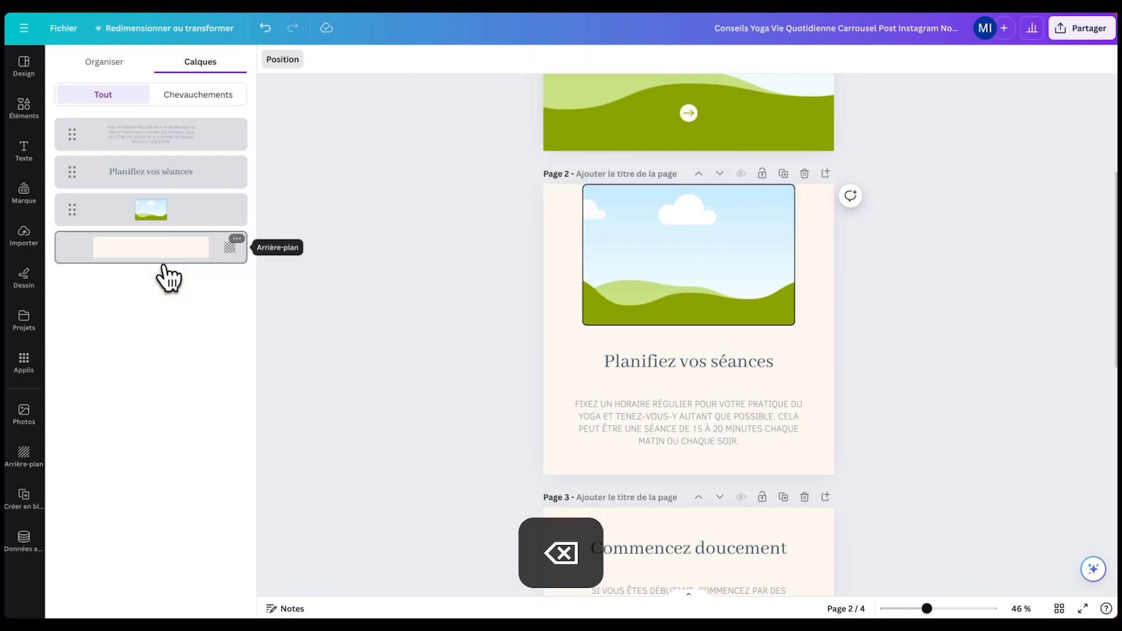
- Remove the frame's border, leaving the empty frame selected on page 2
{"action": "left_click", "coordinate": [663, 225]}
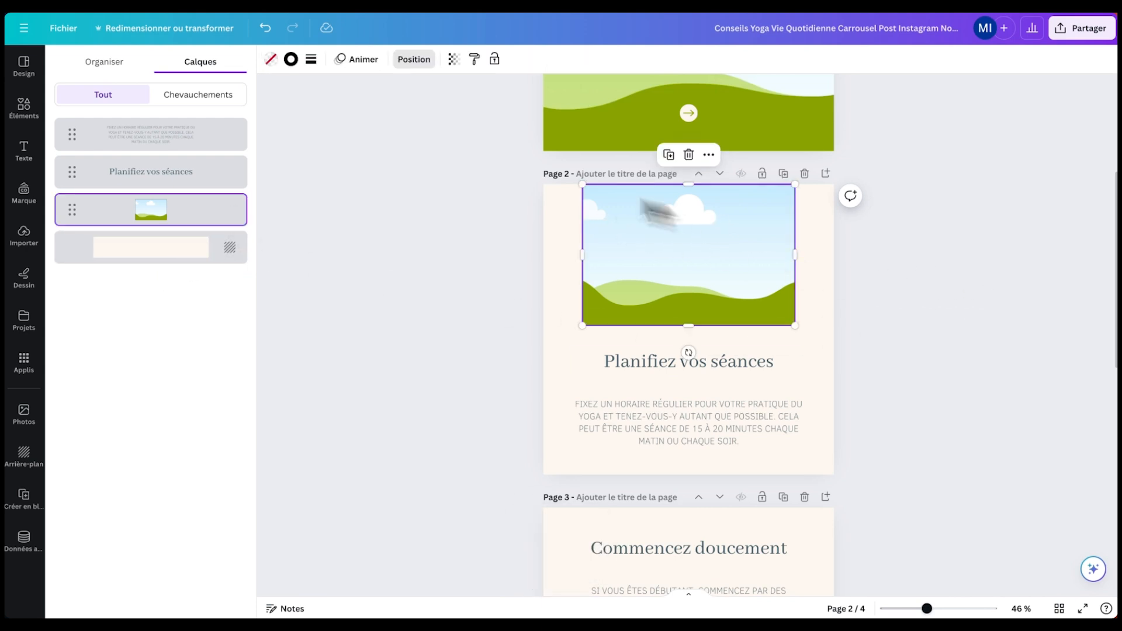
{"action": "left_click", "coordinate": [311, 59]}
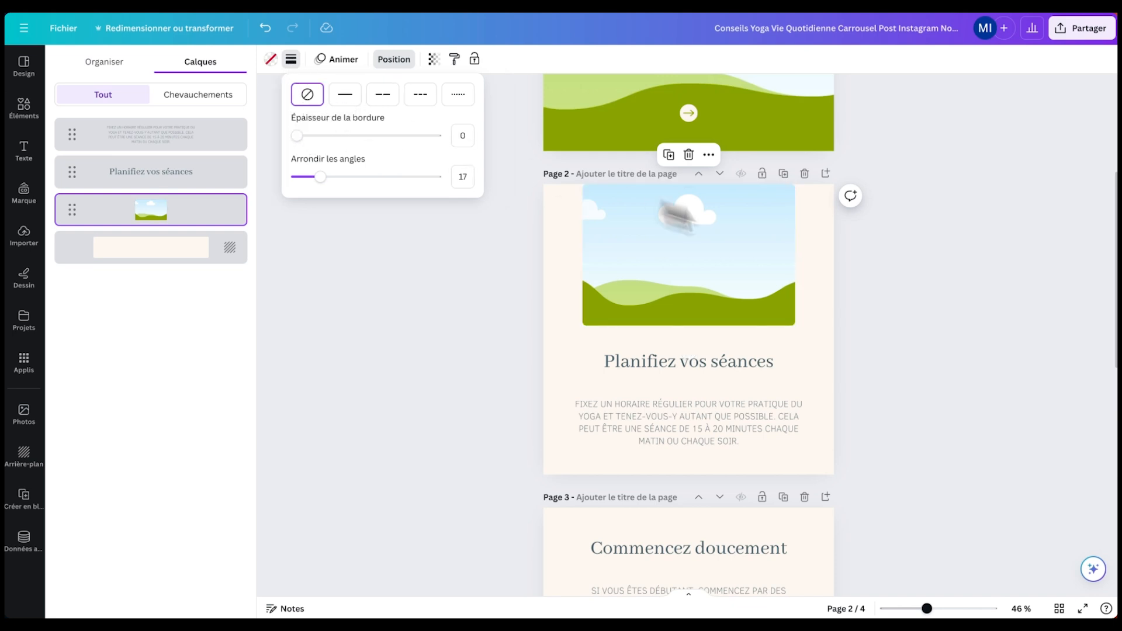
{"action": "left_click", "coordinate": [675, 216]}
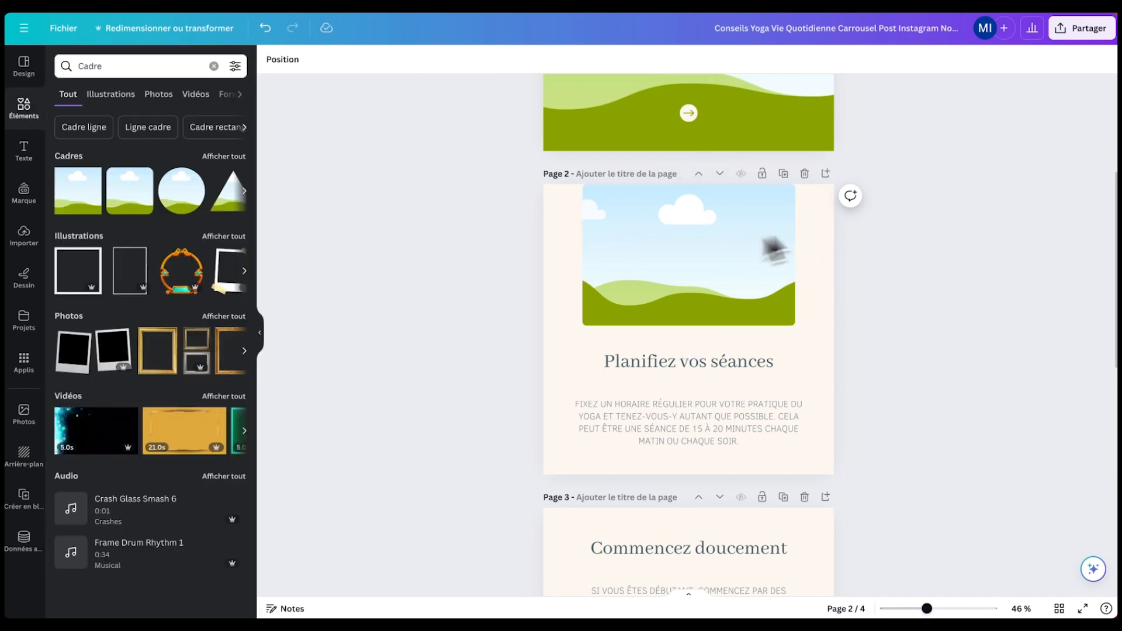
{"action": "left_click", "coordinate": [728, 245]}
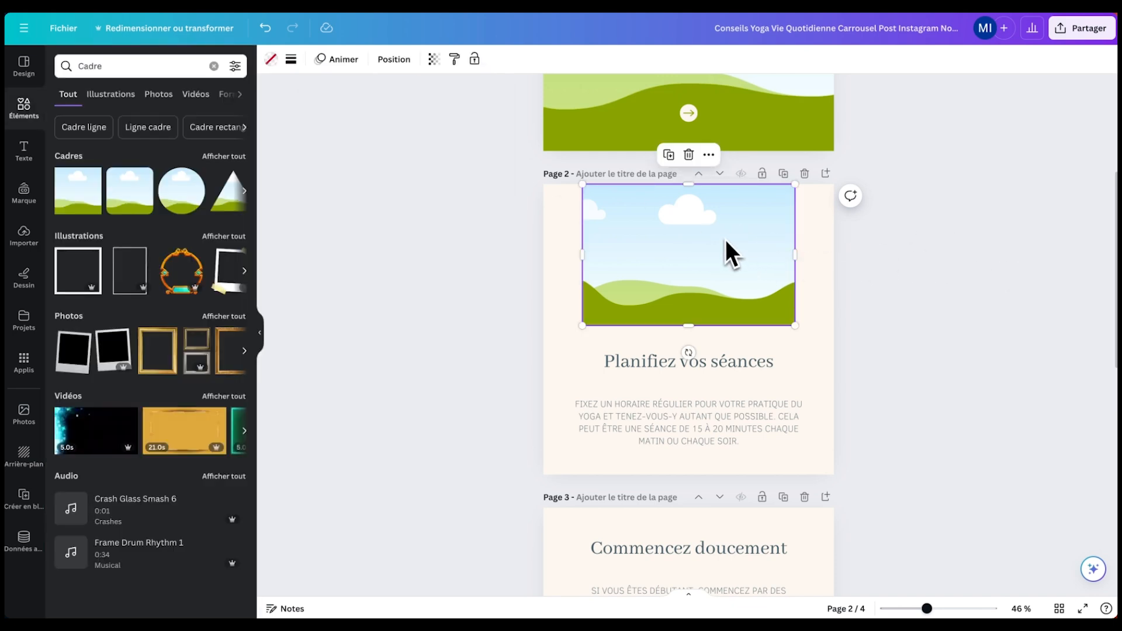
{"action": "left_click", "coordinate": [656, 376]}
{"action": "left_click", "coordinate": [653, 435]}
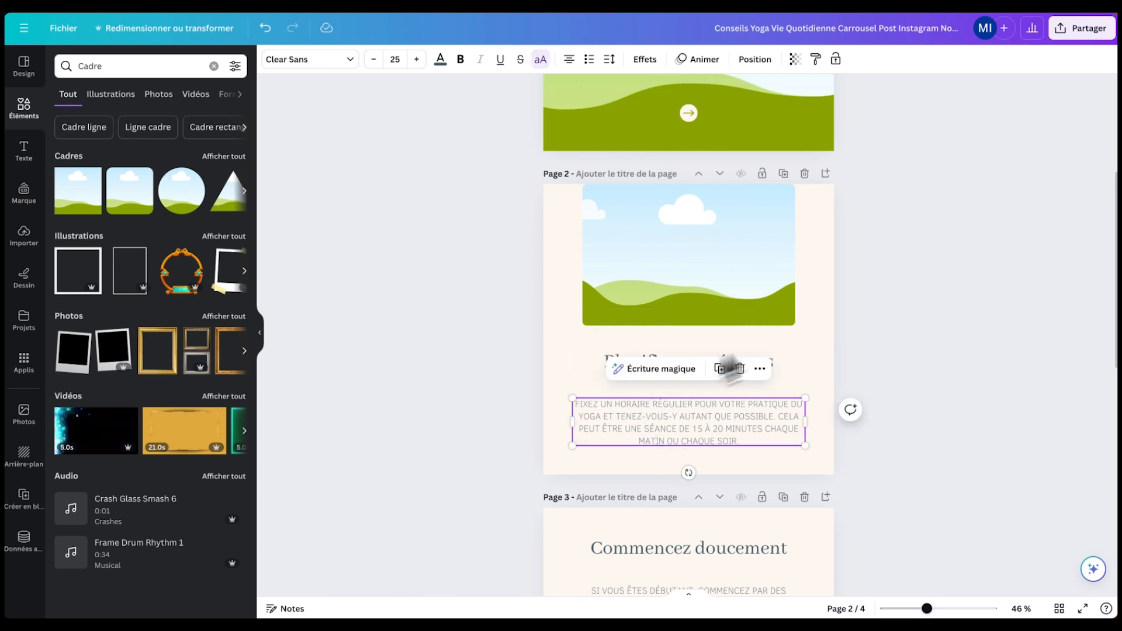
{"action": "scroll", "coordinate": [731, 368], "scroll_direction": "up", "scroll_amount": 2}
{"action": "left_click", "coordinate": [687, 360]}
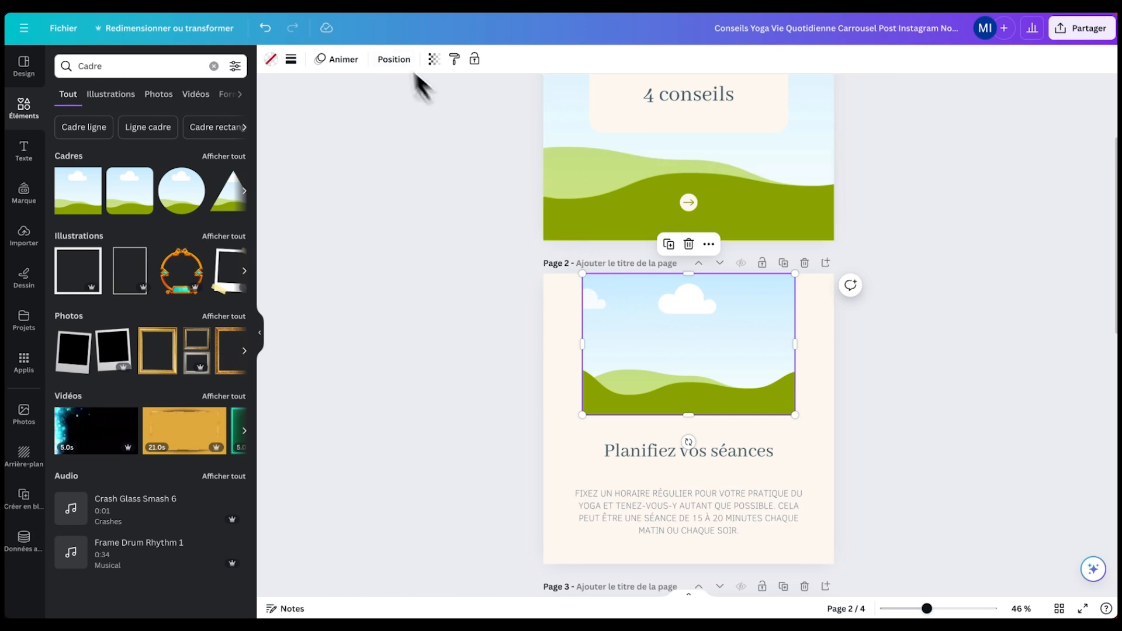
- Check the frame's 790.3 × 526.1 px size and look up 4:3 (1000:750) in the ratios table
{"action": "left_click", "coordinate": [389, 65]}
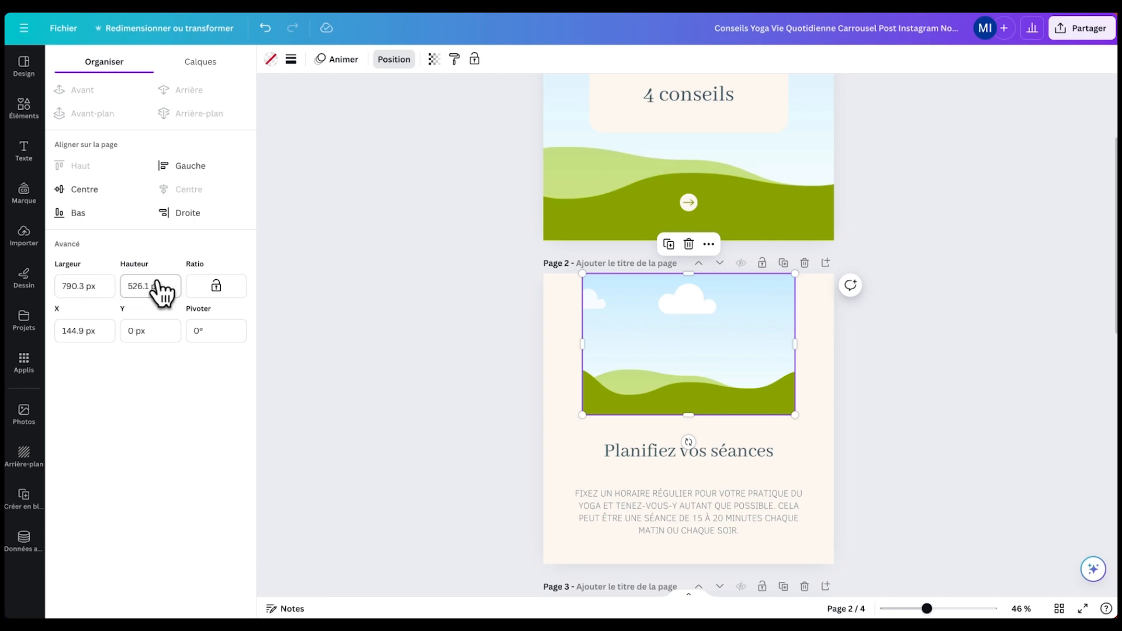
{"action": "key", "text": "super+Tab"}
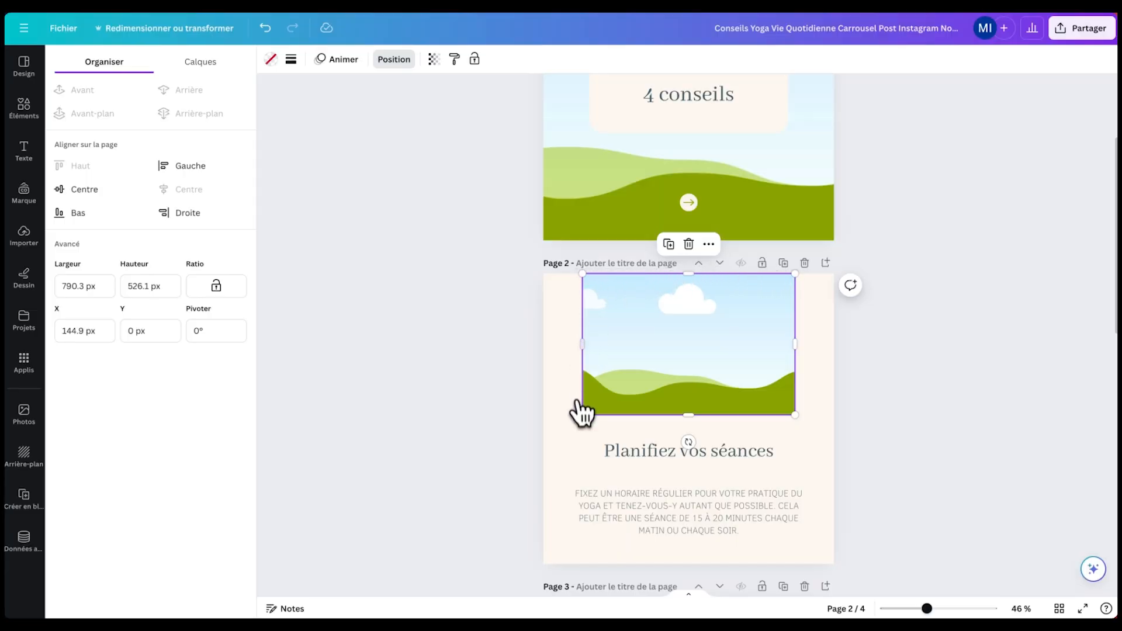
{"action": "key", "text": "super+Tab"}
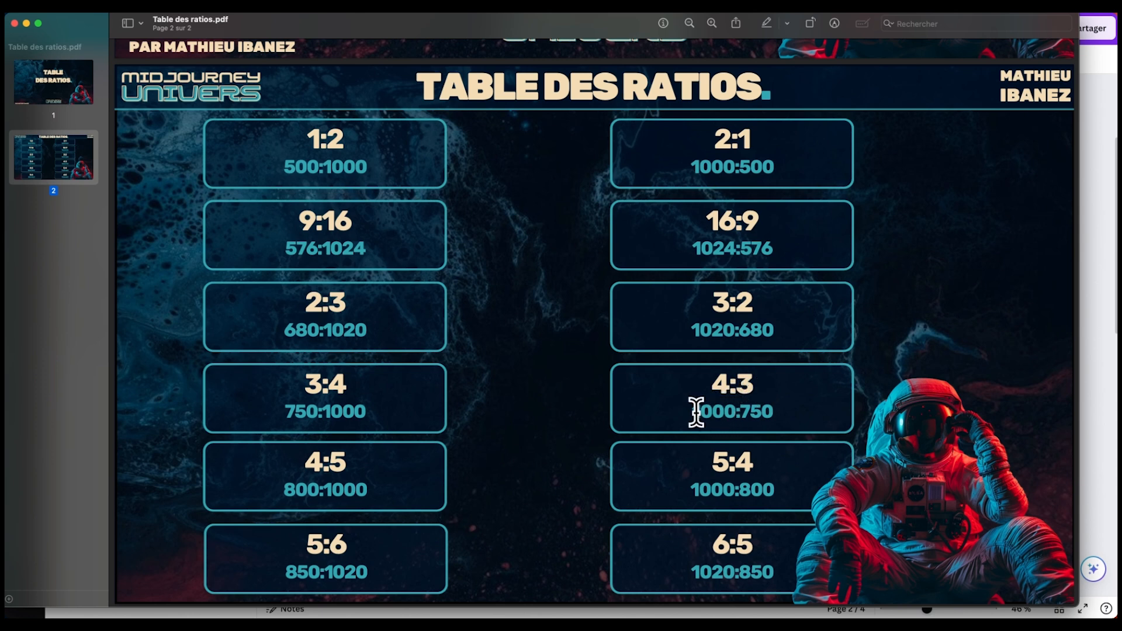
{"action": "key", "text": "super+Tab"}
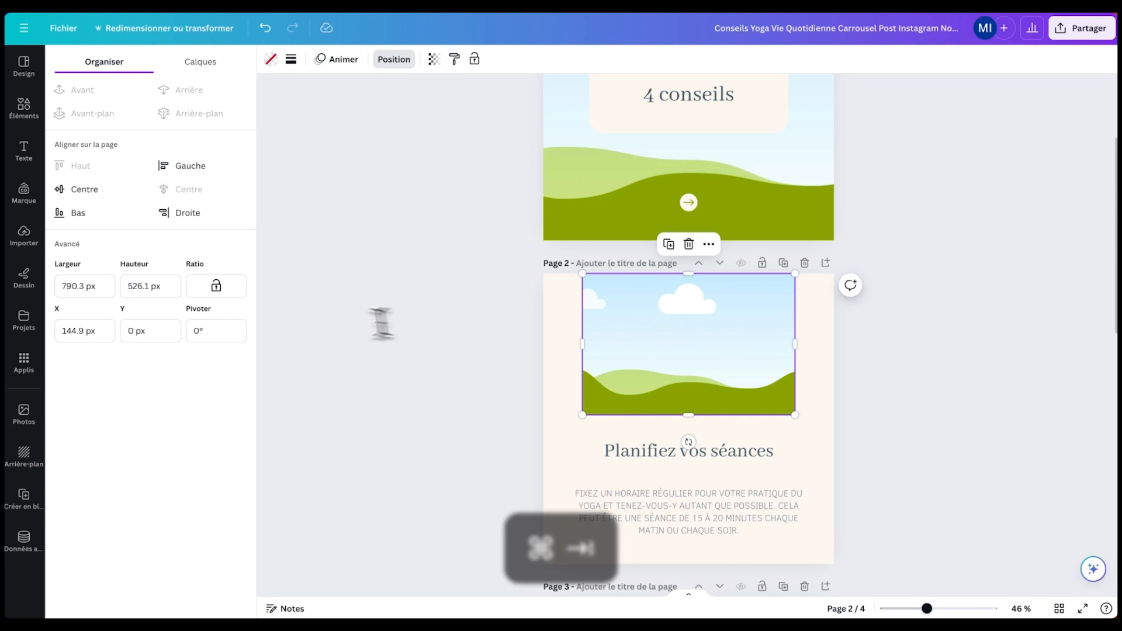
- Set the frame to width 1000 and height 750 px and lock its aspect ratio
{"action": "left_click", "coordinate": [103, 287]}
{"action": "key", "text": "super+a"}
{"action": "type", "text": "1000"}
{"action": "key", "text": "Tab"}
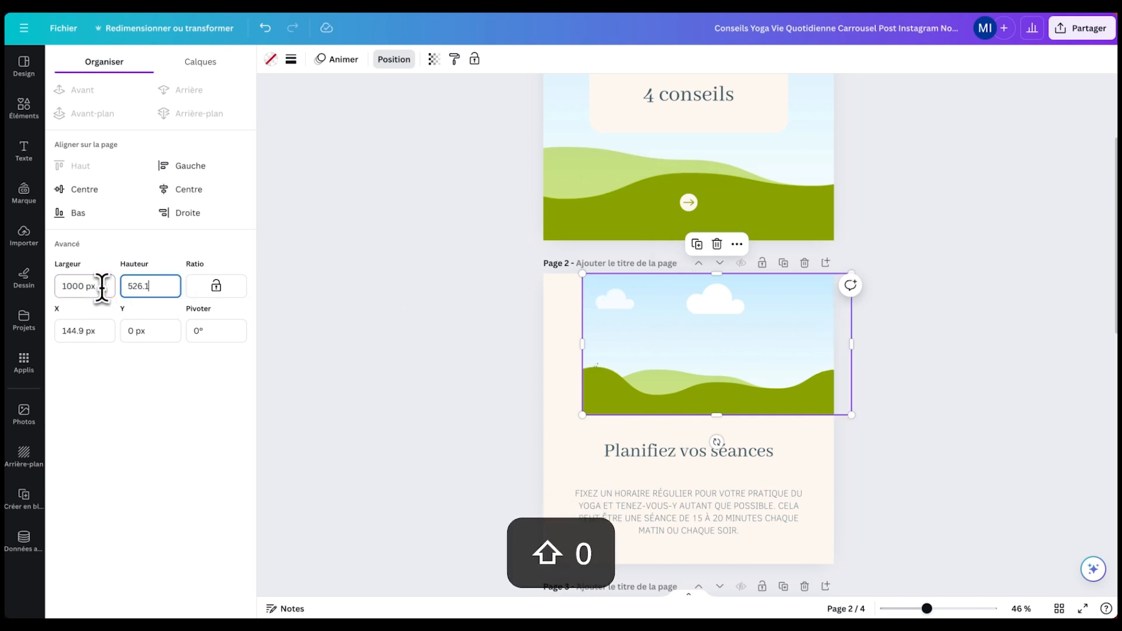
{"action": "key", "text": "super+a"}
{"action": "type", "text": "75"}
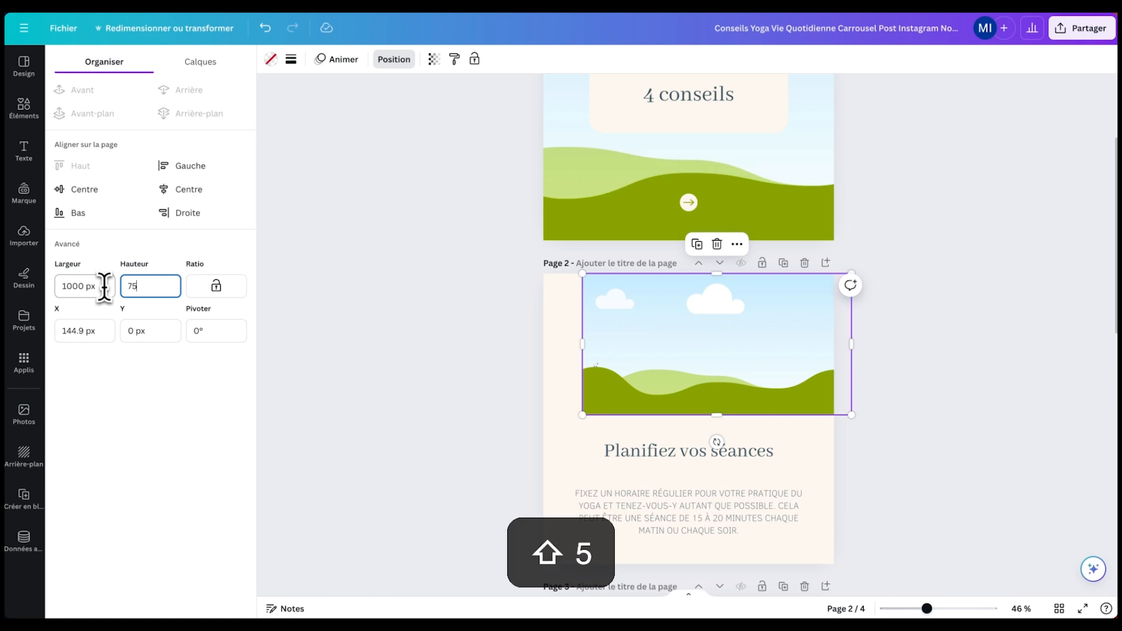
{"action": "type", "text": "0"}
{"action": "key", "text": "Return"}
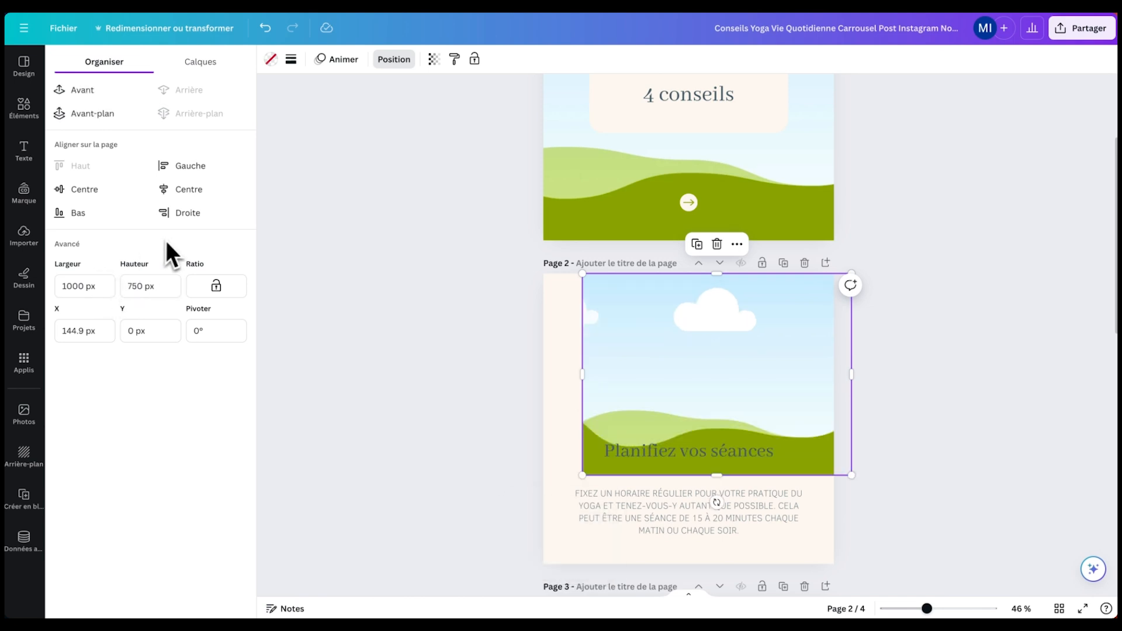
{"action": "left_click", "coordinate": [220, 288]}
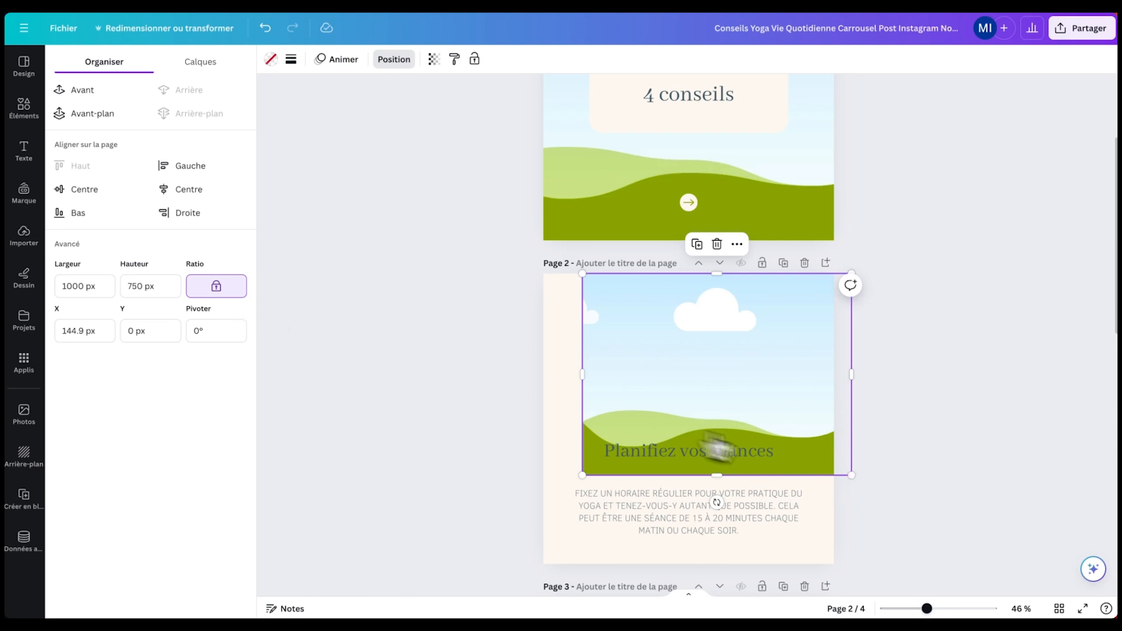
- Scale the frame proportionally down to 720 × 540 px and centre it horizontally
{"action": "left_click_drag", "start_coordinate": [851, 474], "coordinate": [783, 405]}
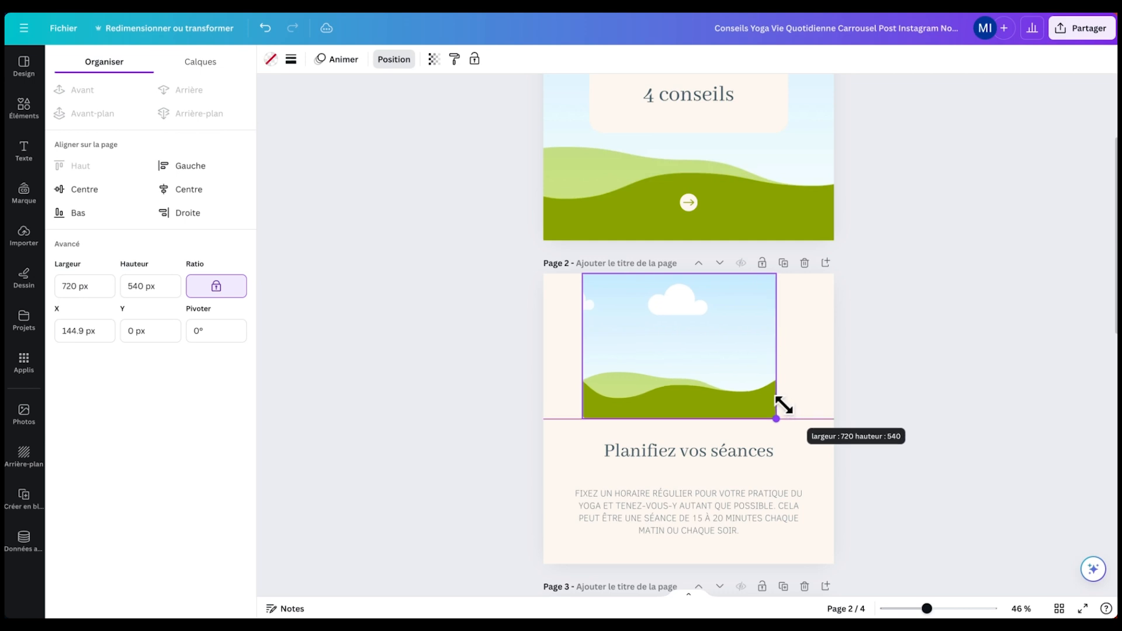
{"action": "left_click_drag", "start_coordinate": [717, 367], "coordinate": [715, 369]}
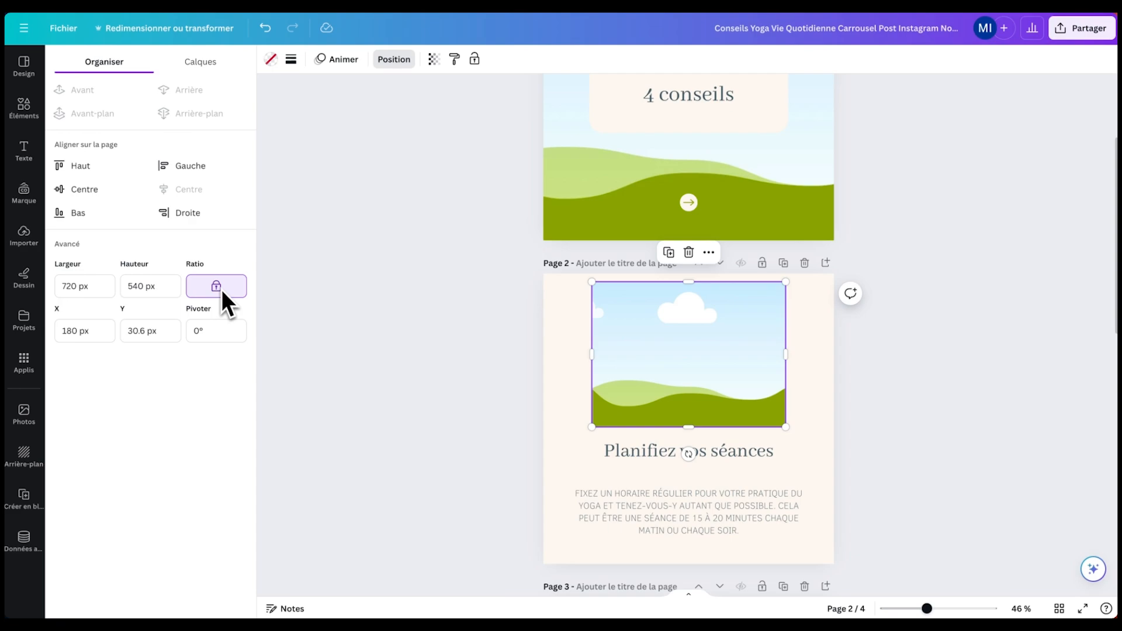
{"action": "key", "text": "super+Tab"}
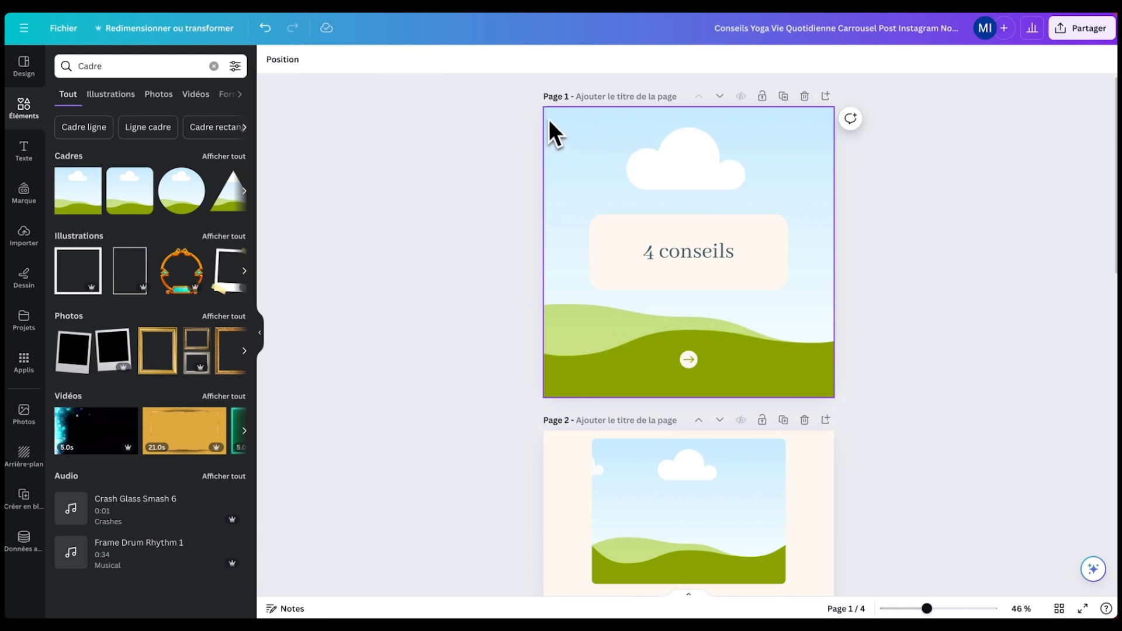
- Delete the yoga photo on page 3
{"action": "scroll", "coordinate": [681, 270], "scroll_direction": "down", "scroll_amount": 2}
{"action": "scroll", "coordinate": [642, 339], "scroll_direction": "down", "scroll_amount": 6}
{"action": "scroll", "coordinate": [712, 294], "scroll_direction": "down", "scroll_amount": 12}
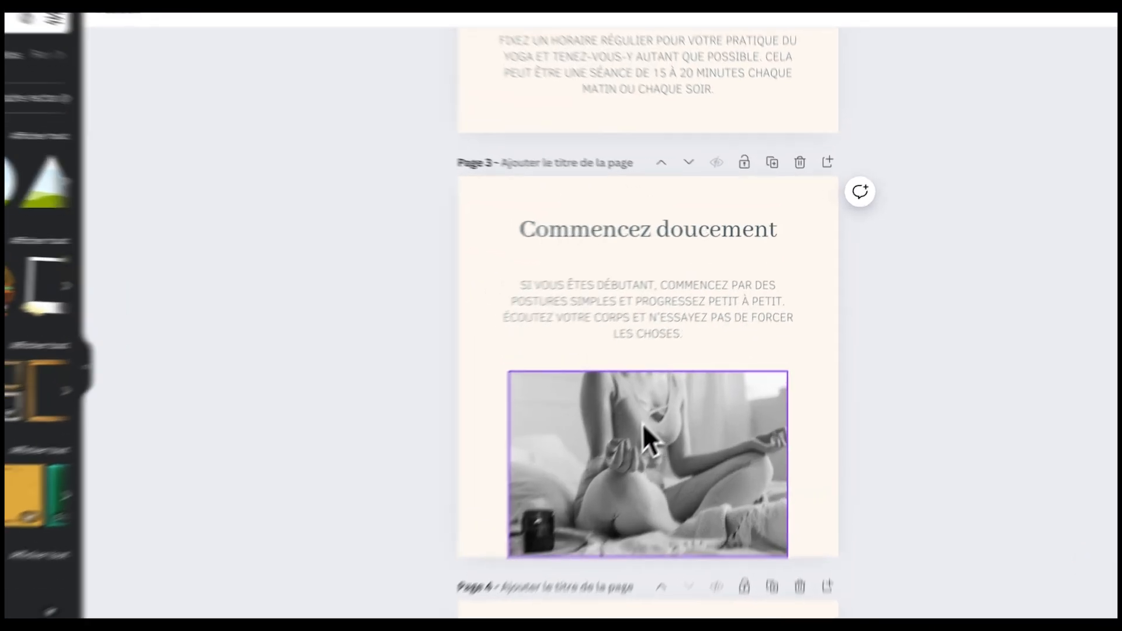
{"action": "left_click", "coordinate": [685, 386]}
{"action": "key", "text": "BackSpace"}
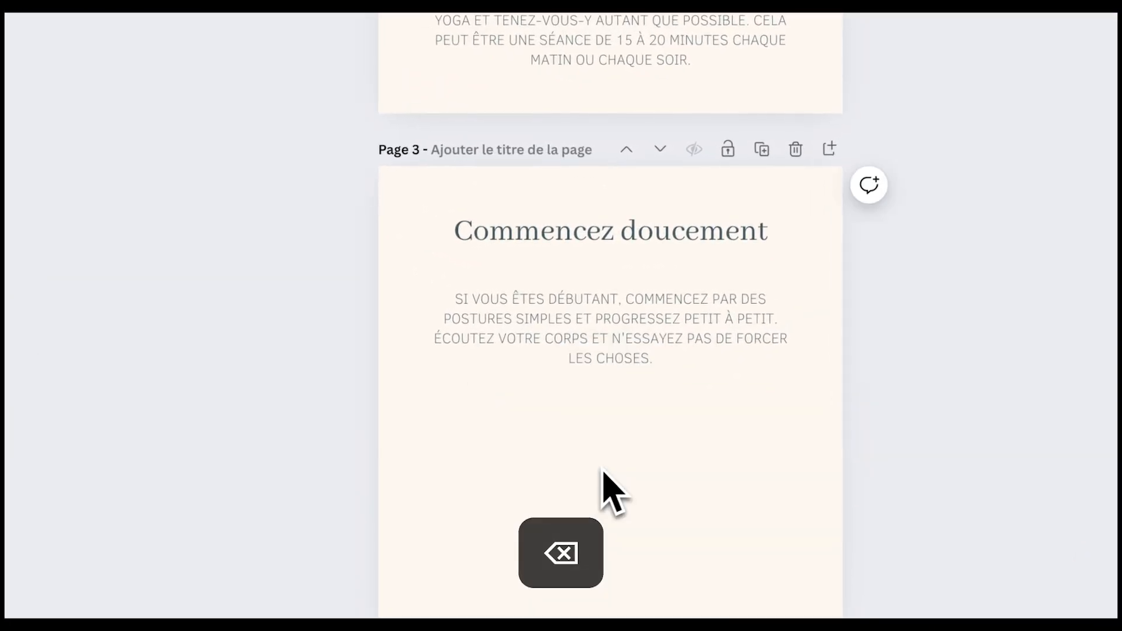
- Paste a copy of page 2's landscape frame onto page 3, below its text
{"action": "scroll", "coordinate": [664, 493], "scroll_direction": "up", "scroll_amount": 12}
{"action": "left_click", "coordinate": [639, 196]}
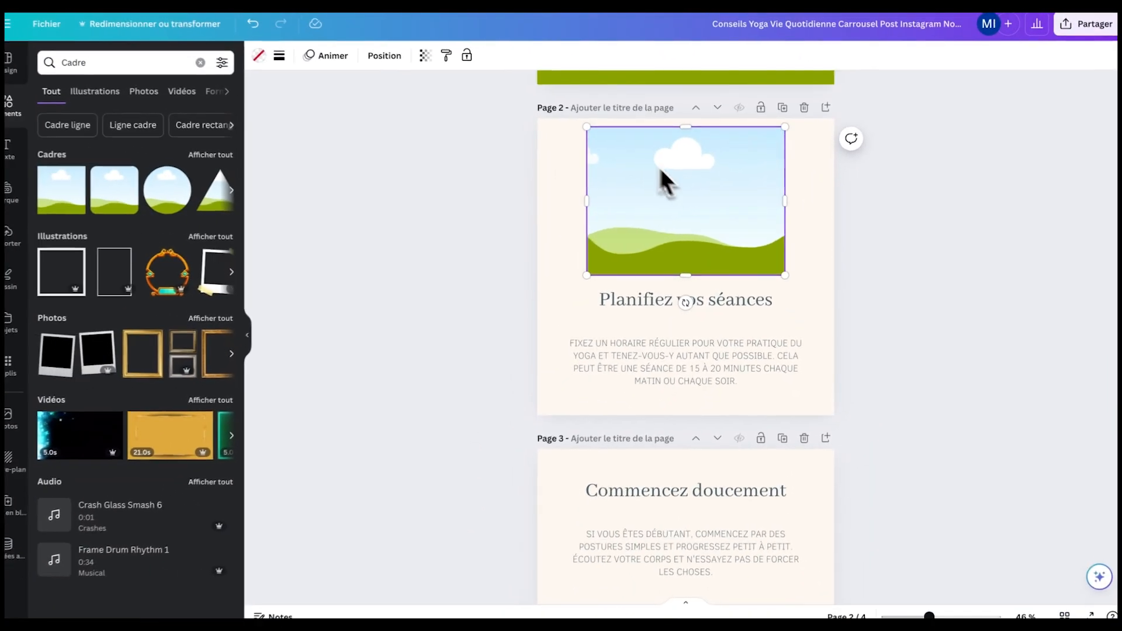
{"action": "scroll", "coordinate": [643, 208], "scroll_direction": "down", "scroll_amount": 5}
{"action": "scroll", "coordinate": [664, 266], "scroll_direction": "down", "scroll_amount": 2}
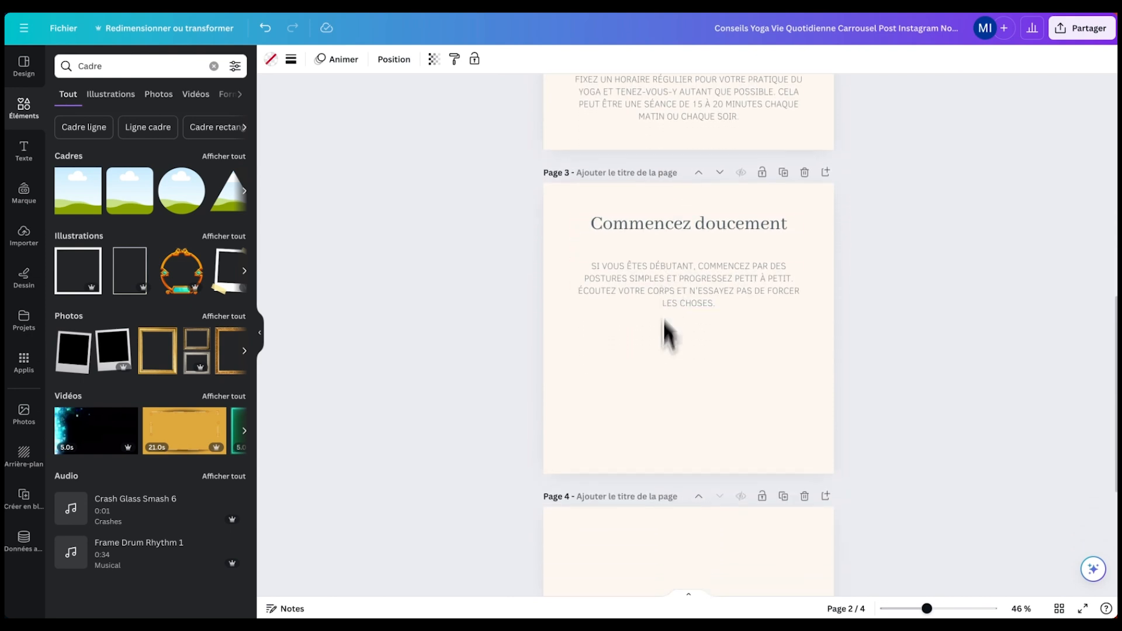
{"action": "key", "text": "super+v"}
{"action": "left_click_drag", "start_coordinate": [681, 230], "coordinate": [681, 350]}
{"action": "scroll", "coordinate": [671, 226], "scroll_direction": "down", "scroll_amount": 3}
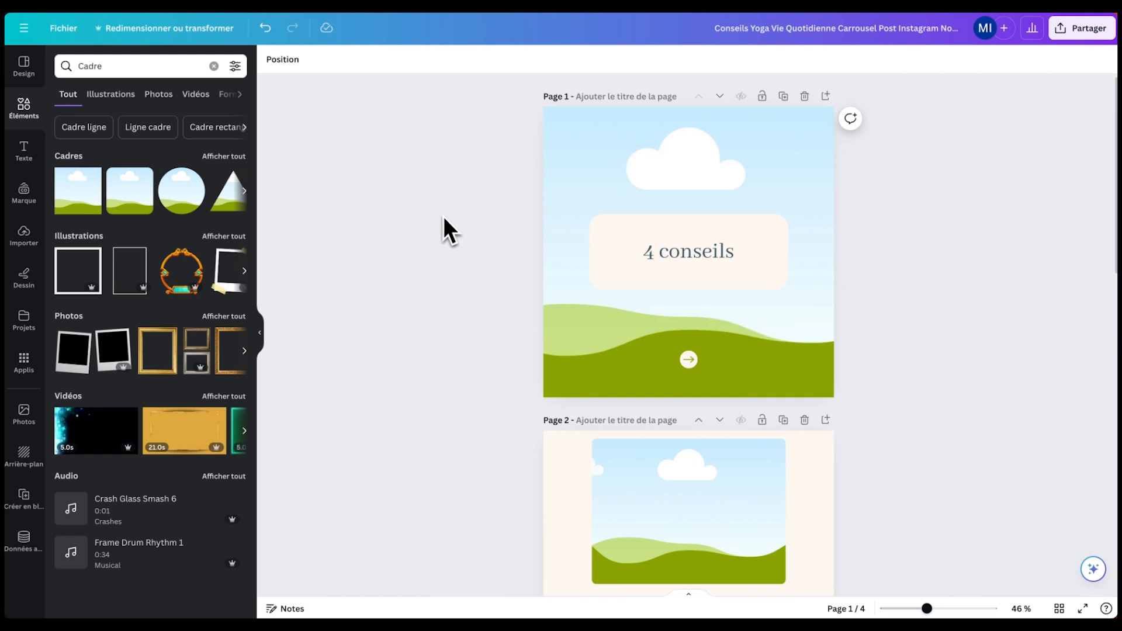
{"action": "scroll", "coordinate": [452, 240], "scroll_direction": "down", "scroll_amount": 6}
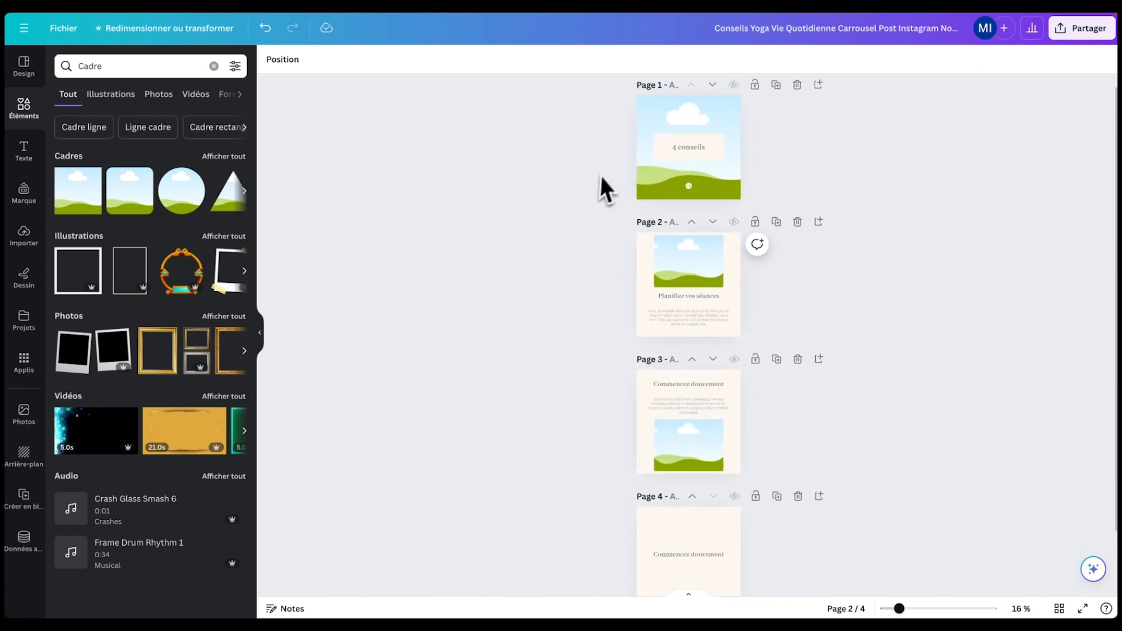
{"action": "scroll", "coordinate": [753, 403], "scroll_direction": "down", "scroll_amount": 2}
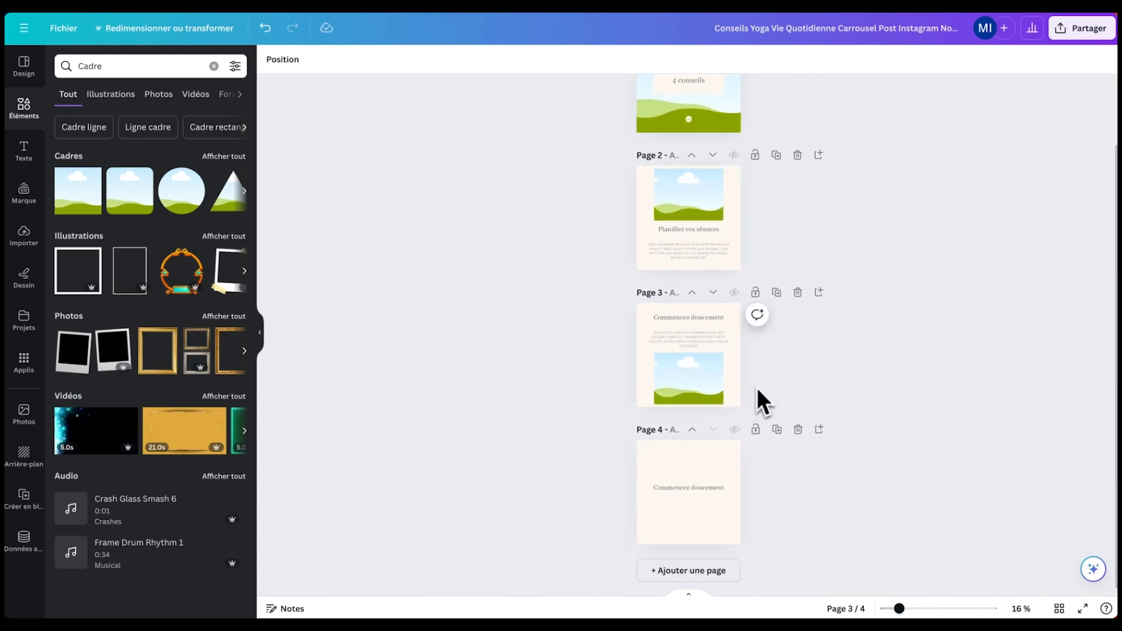
{"action": "scroll", "coordinate": [760, 397], "scroll_direction": "up", "scroll_amount": 2}
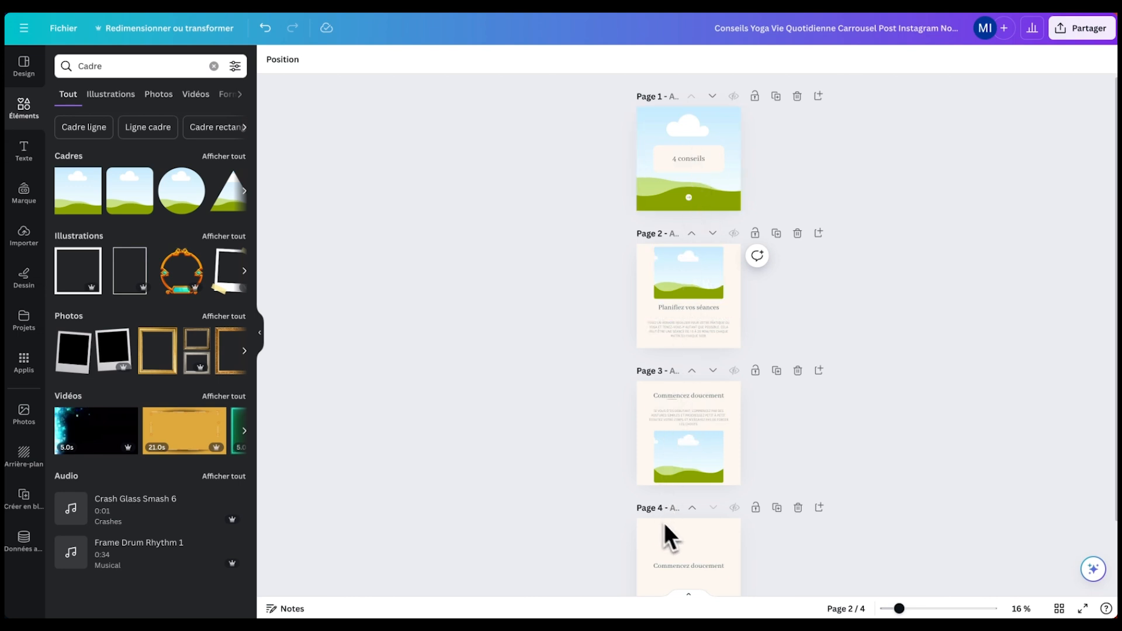
{"action": "scroll", "coordinate": [718, 491], "scroll_direction": "down", "scroll_amount": 1}
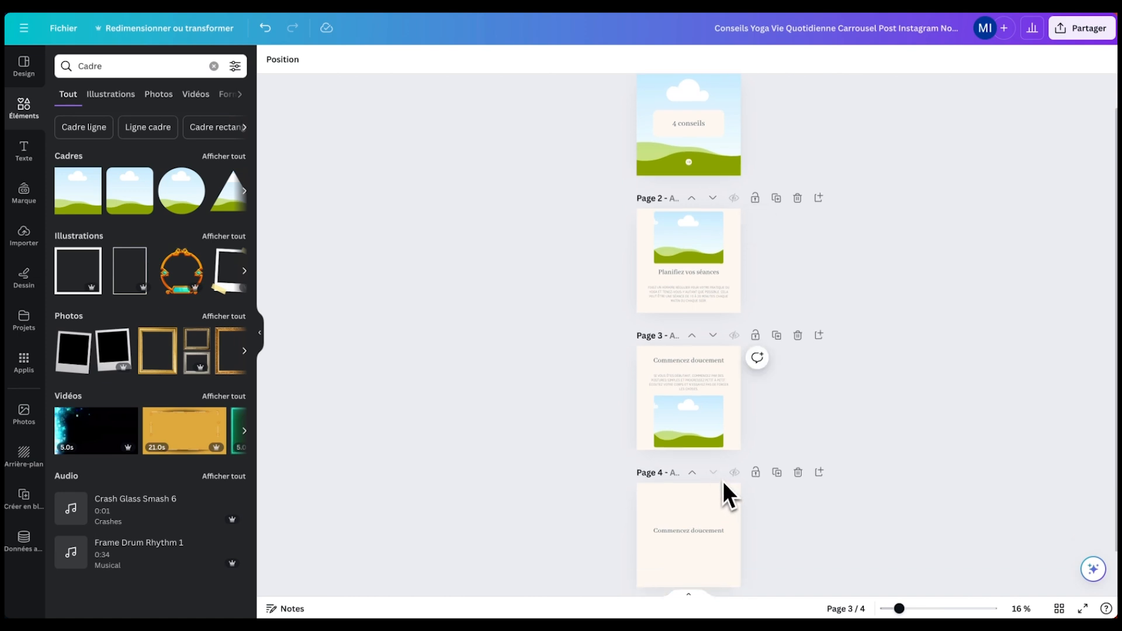
{"action": "scroll", "coordinate": [727, 147], "scroll_direction": "up", "scroll_amount": 1}
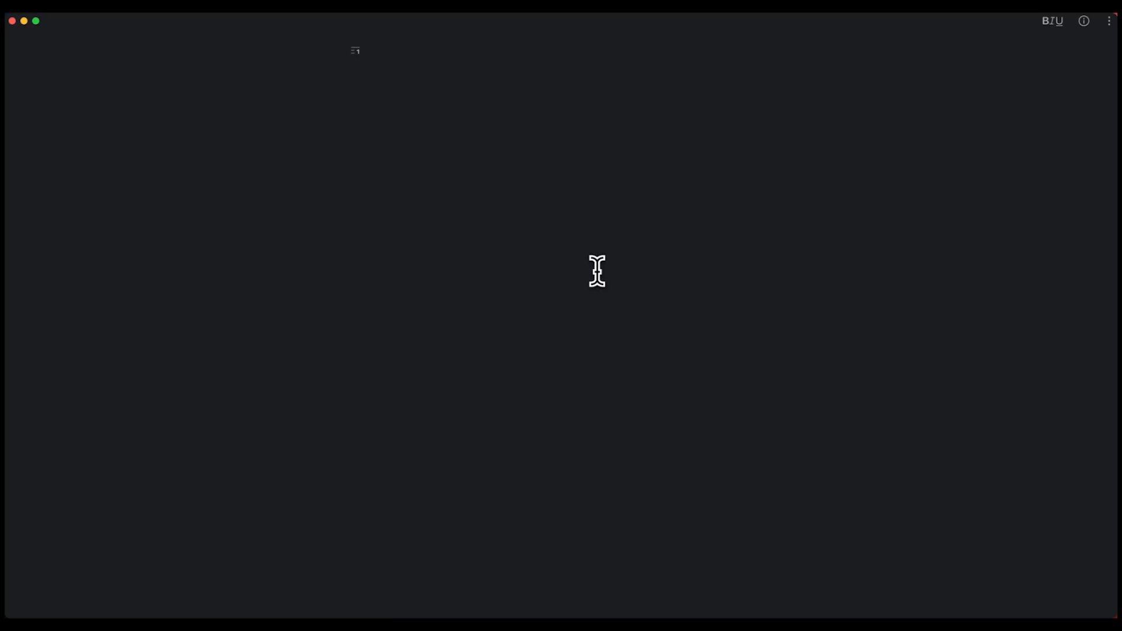
- Finish the slide outline in Notes, fixing the 'Slite' typo, and return to Canva
{"action": "type", "text": "Slite"}
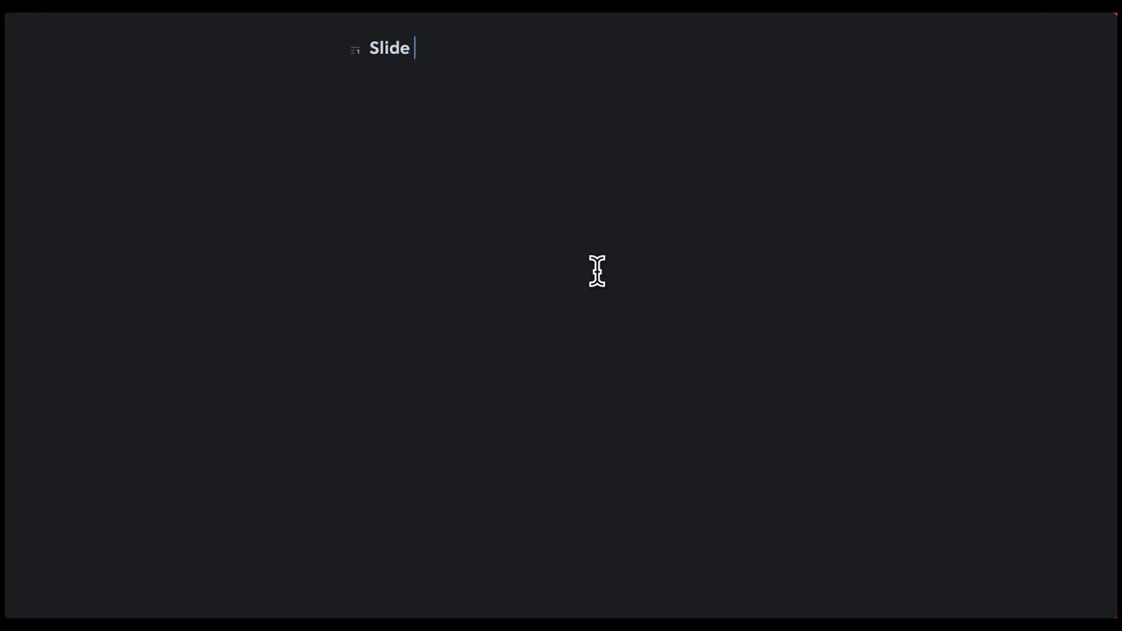
{"action": "key", "text": "BackSpace"}
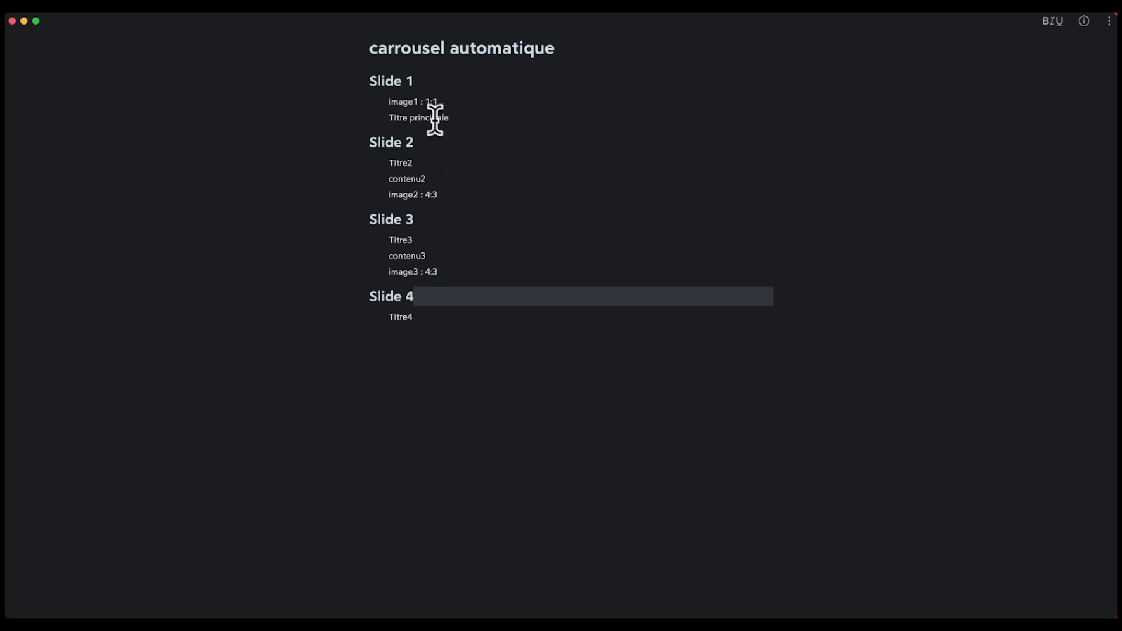
{"action": "key", "text": "super+Tab"}
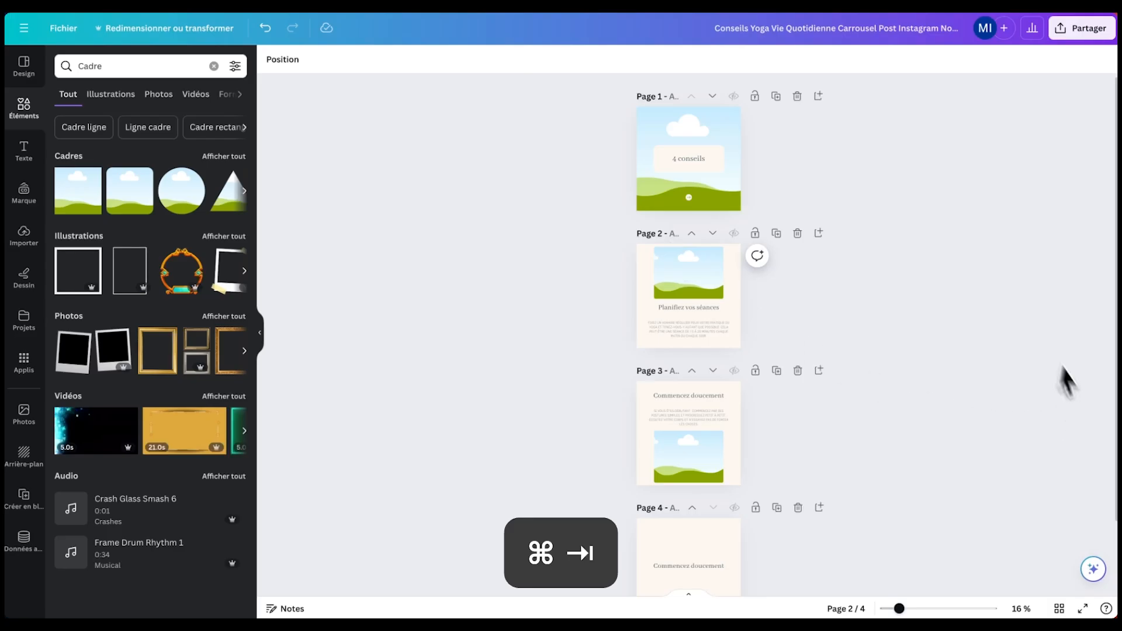
- Start Créer en bloc from Applis with manually entered data
{"action": "scroll", "coordinate": [810, 292], "scroll_direction": "up", "scroll_amount": 3}
{"action": "scroll", "coordinate": [753, 289], "scroll_direction": "up", "scroll_amount": 5}
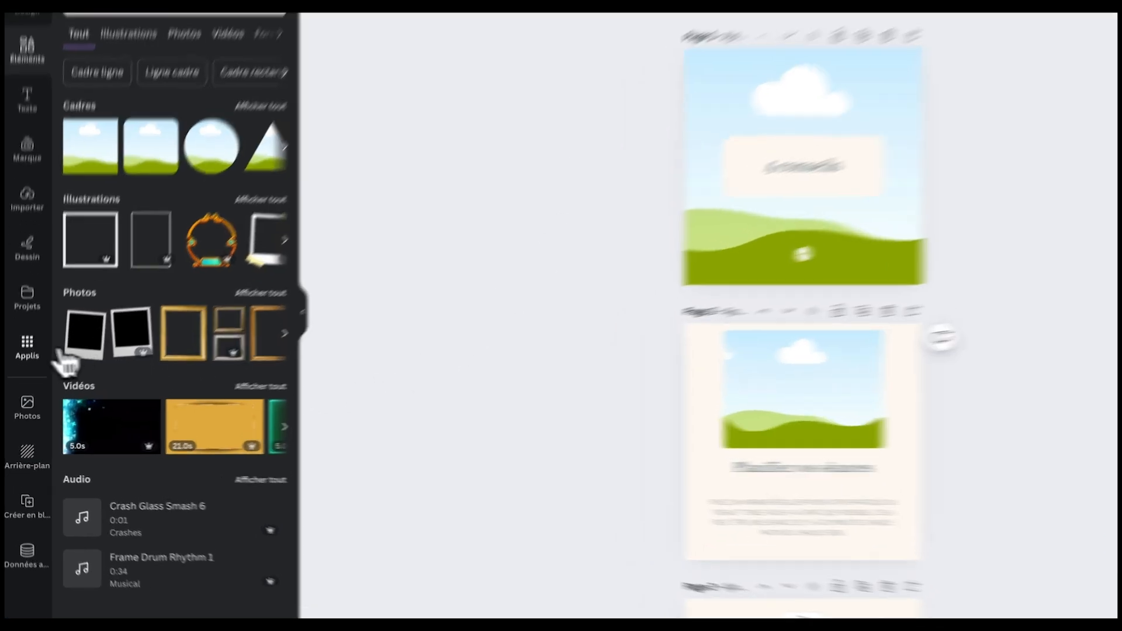
{"action": "left_click", "coordinate": [23, 359]}
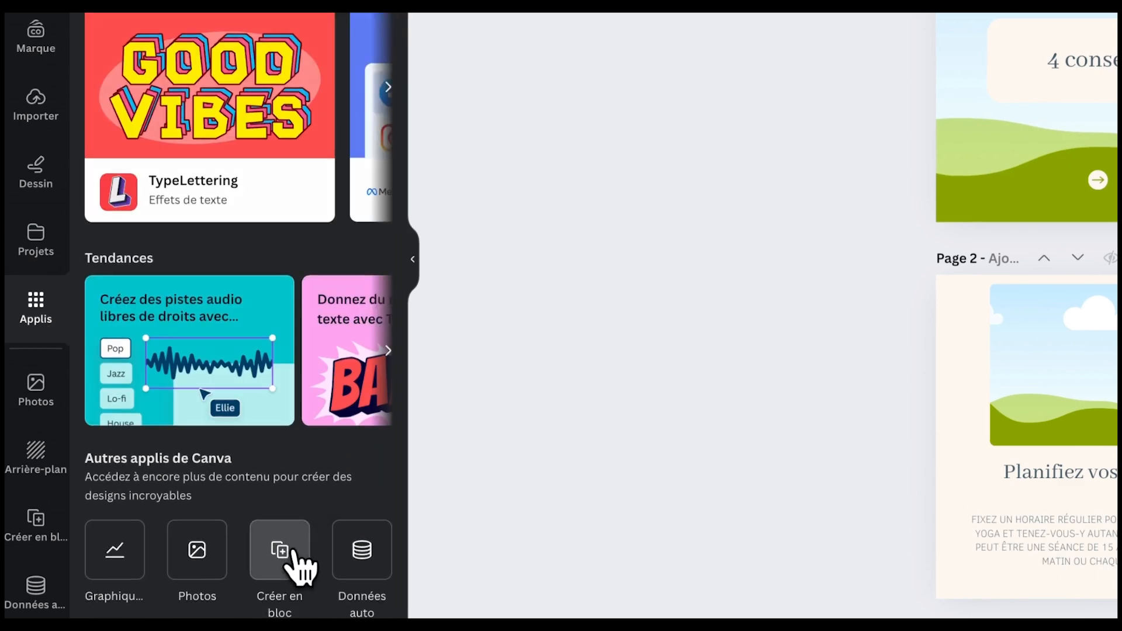
{"action": "left_click", "coordinate": [301, 564]}
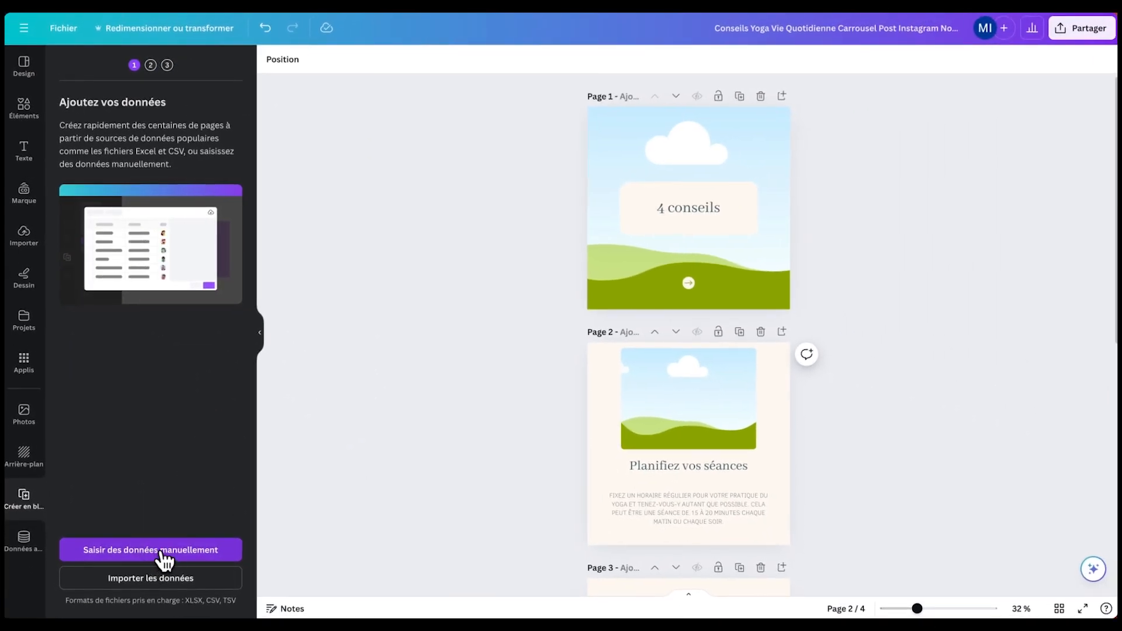
{"action": "left_click", "coordinate": [162, 555]}
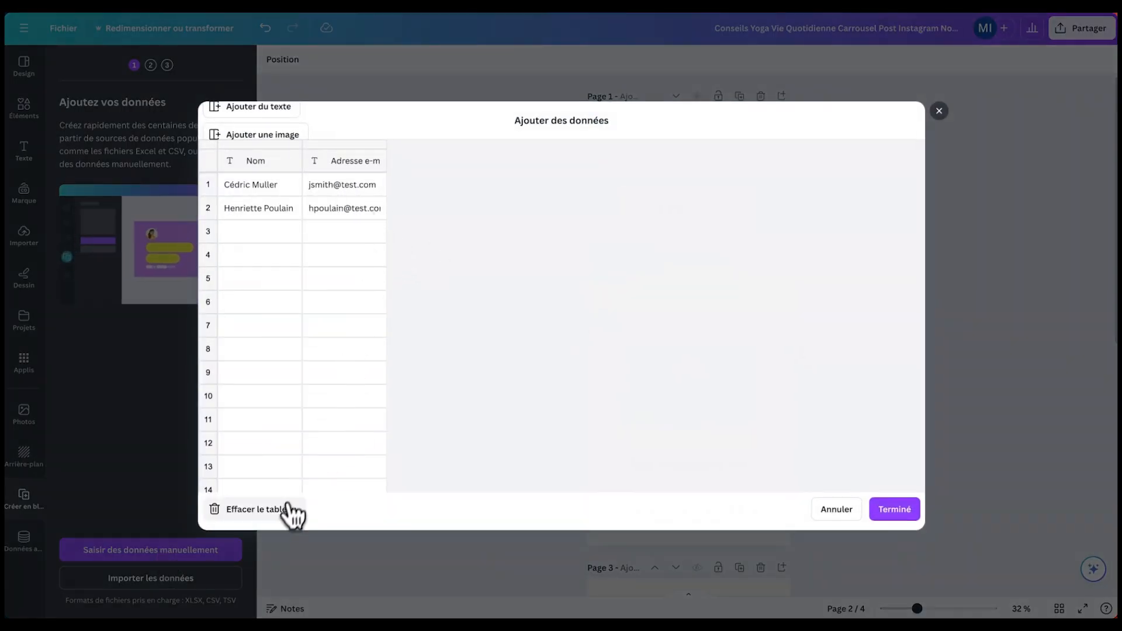
- Clear the sample table and create columns T1, I1, T2 and C2
{"action": "left_click", "coordinate": [275, 516]}
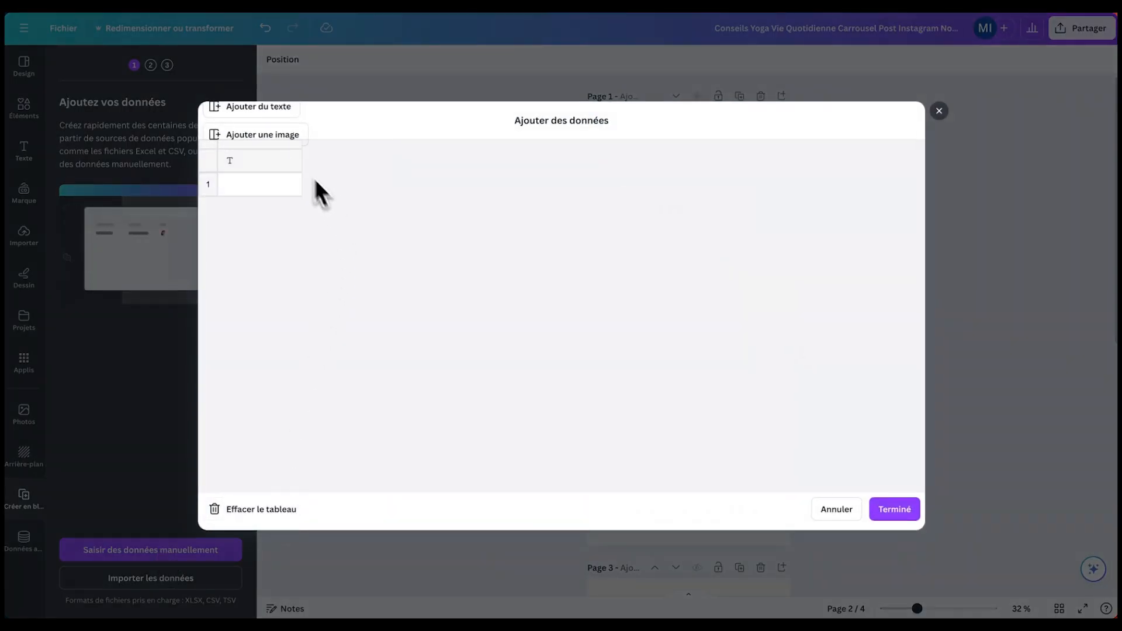
{"action": "left_click", "coordinate": [267, 162]}
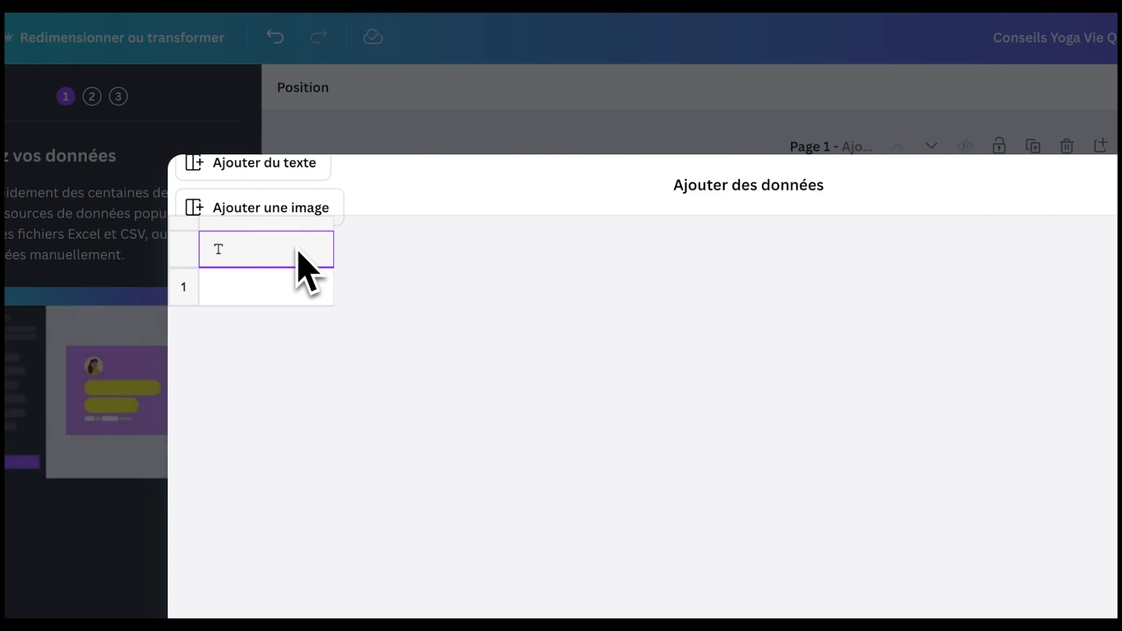
{"action": "type", "text": "T"}
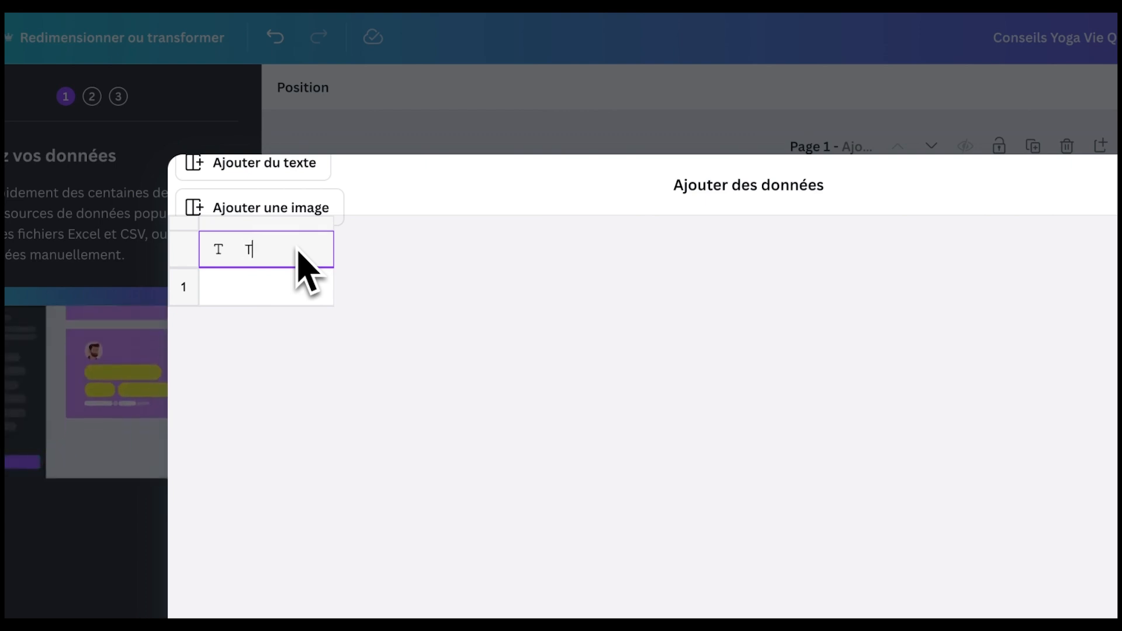
{"action": "type", "text": "1"}
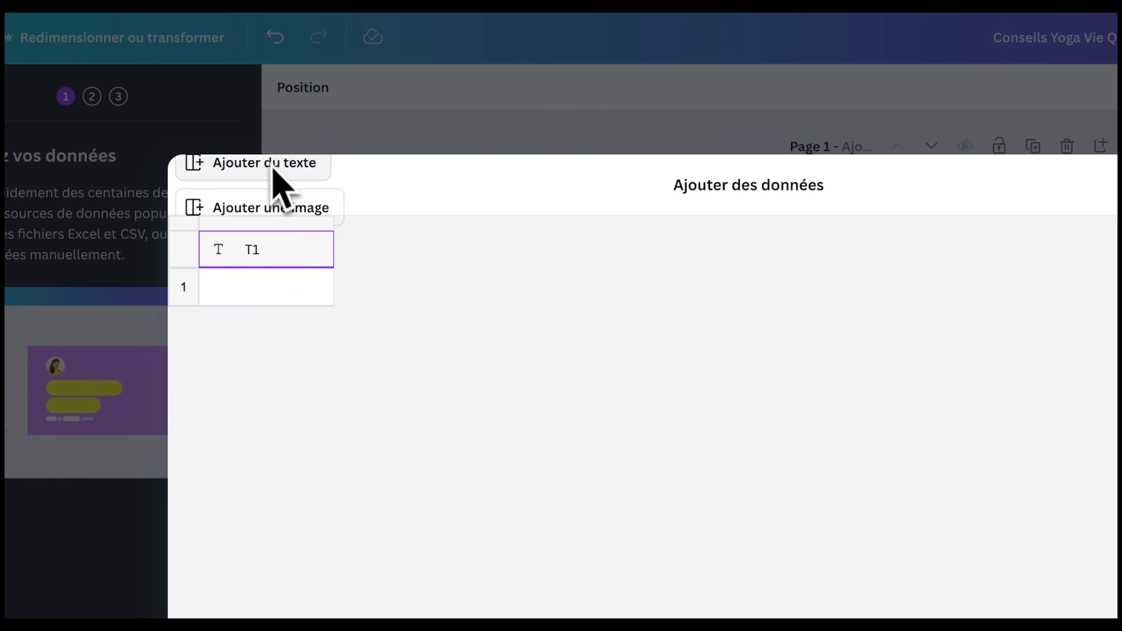
{"action": "left_click", "coordinate": [263, 208]}
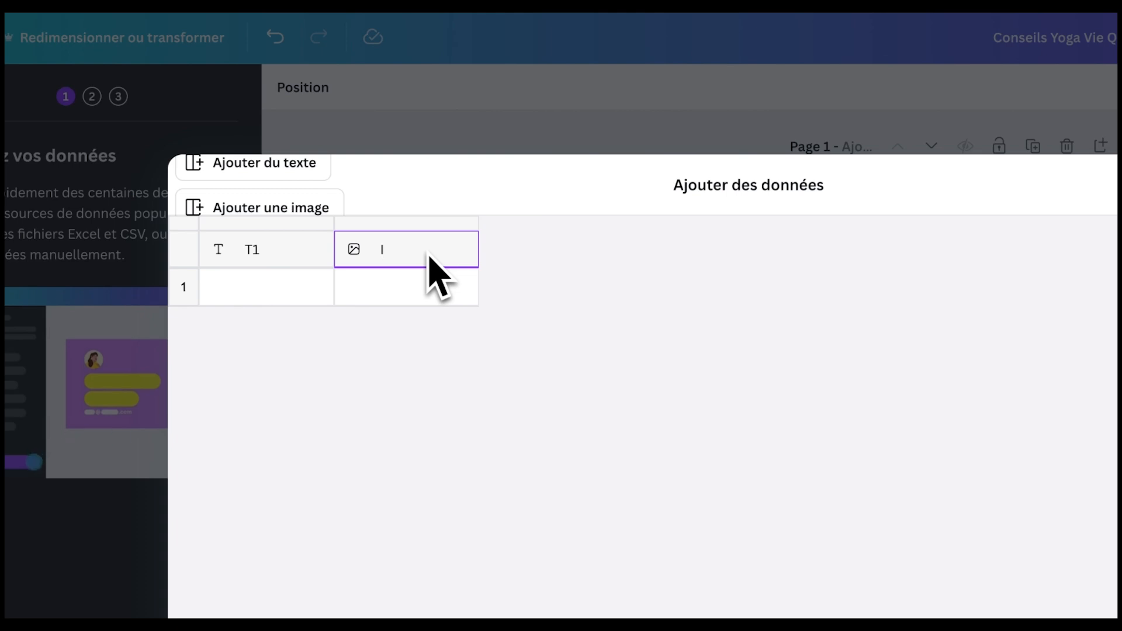
{"action": "type", "text": "1"}
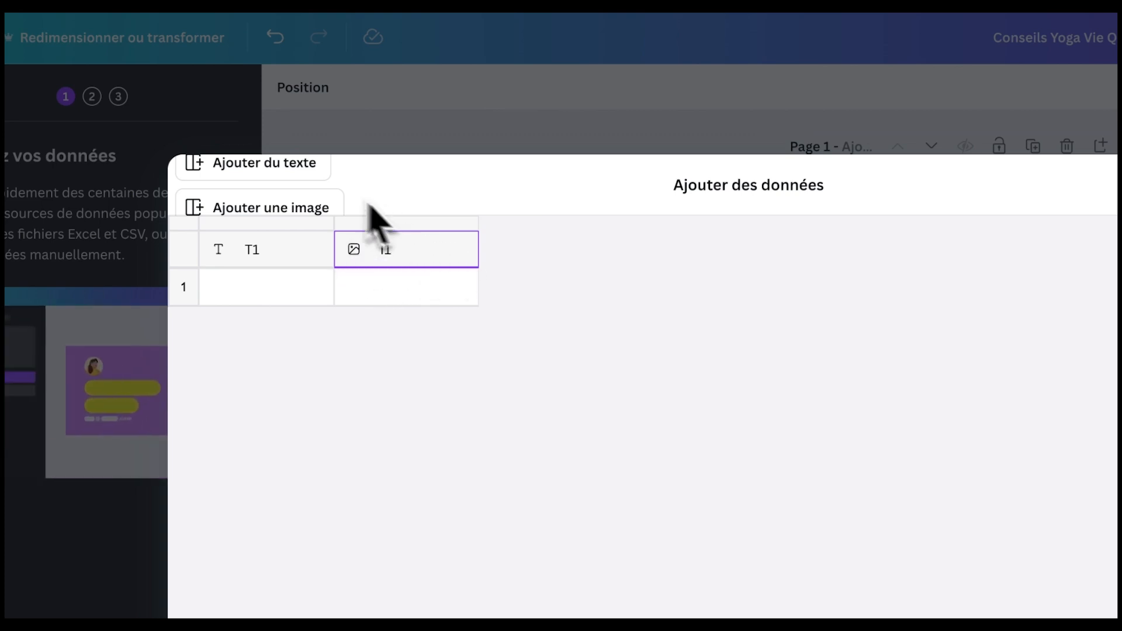
{"action": "left_click", "coordinate": [260, 168]}
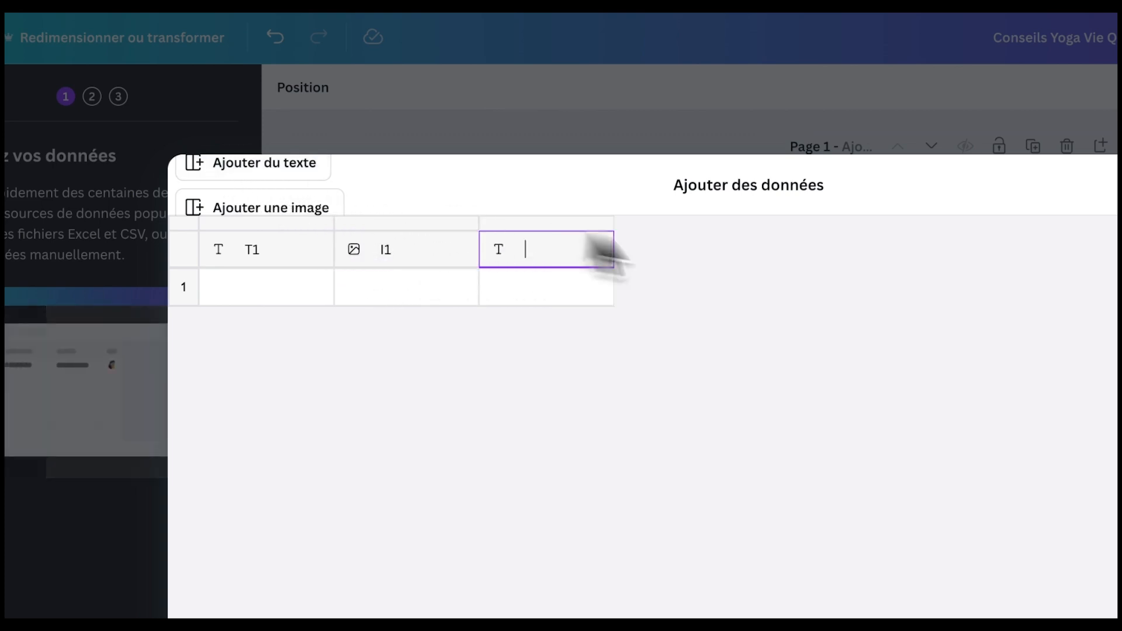
{"action": "type", "text": "T2"}
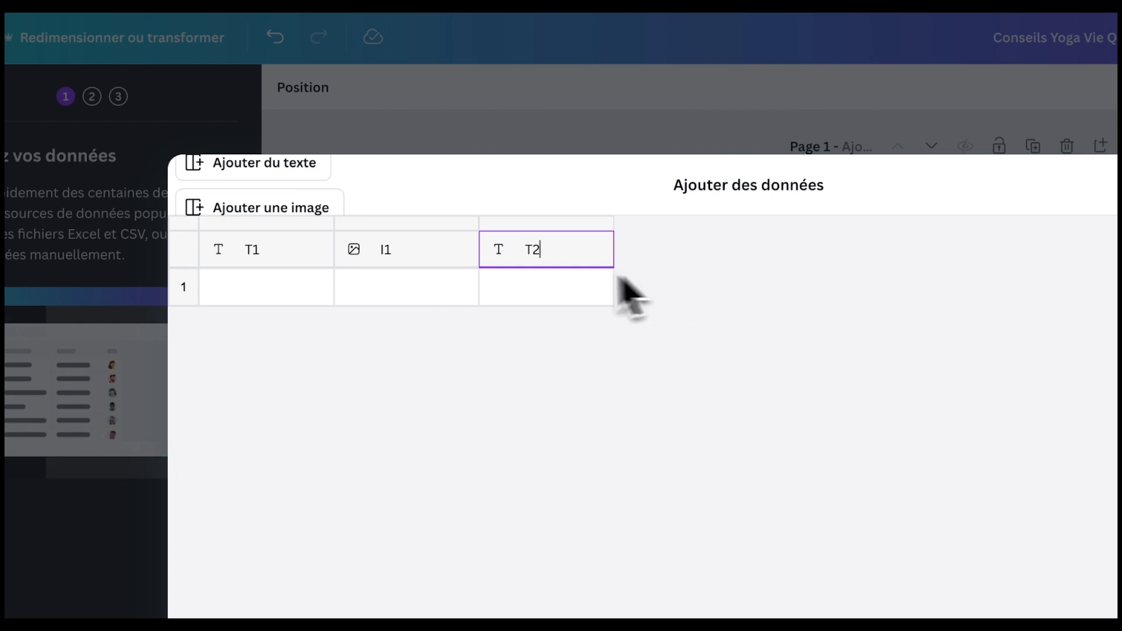
{"action": "left_click", "coordinate": [280, 167]}
{"action": "type", "text": "C"}
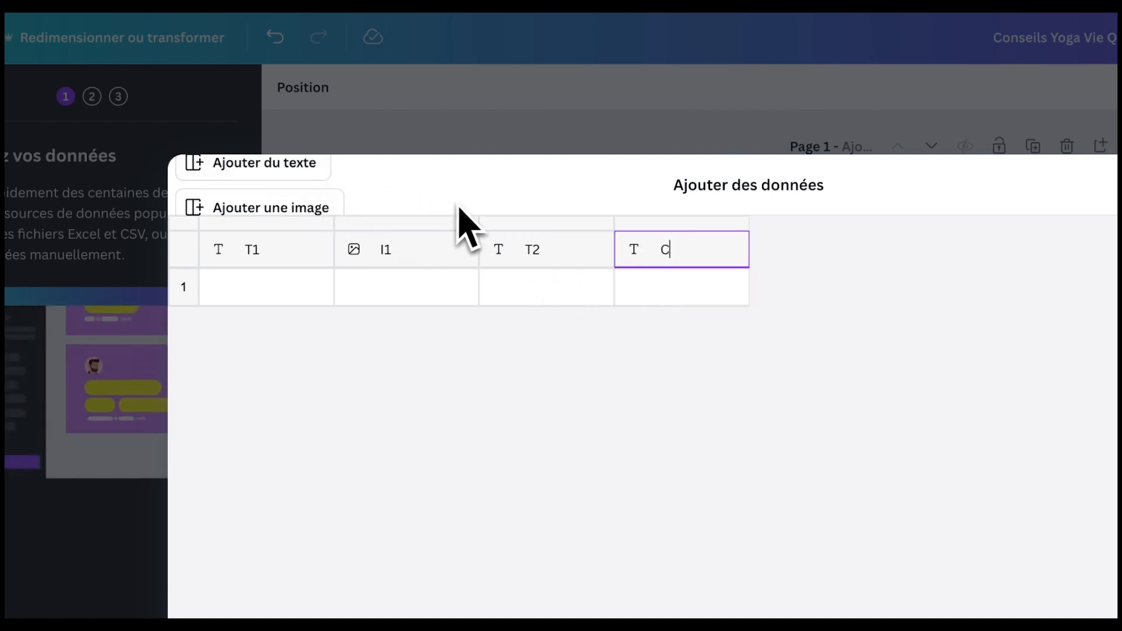
{"action": "type", "text": "2"}
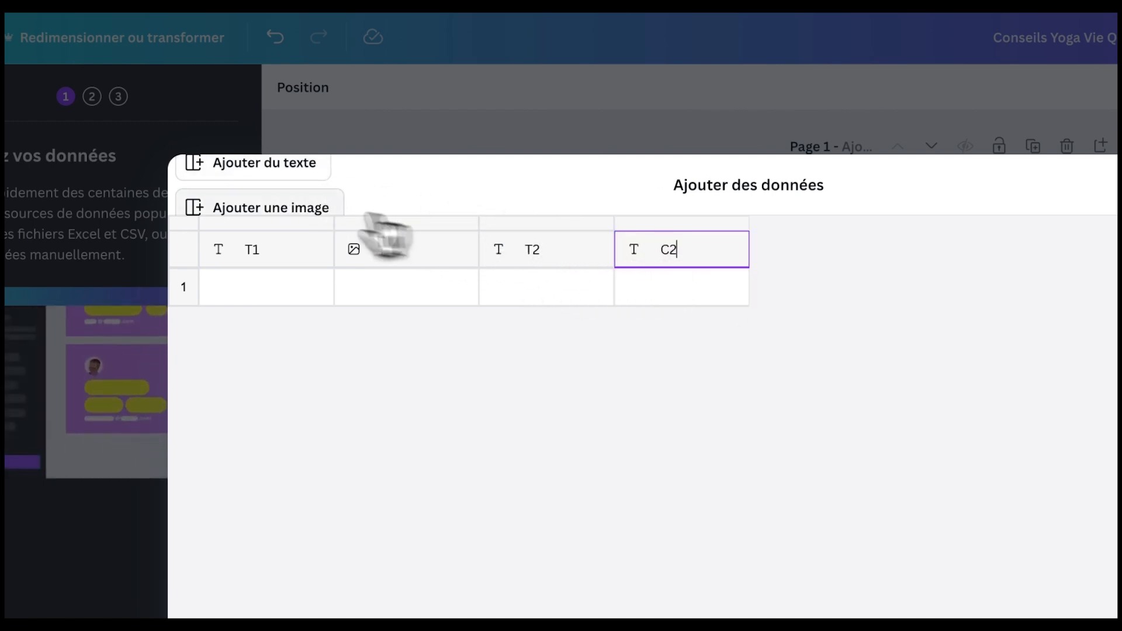
- Add the remaining columns I2, T3, C3, I3 and T4
{"action": "left_click", "coordinate": [296, 208]}
{"action": "key", "text": "BackSpace"}
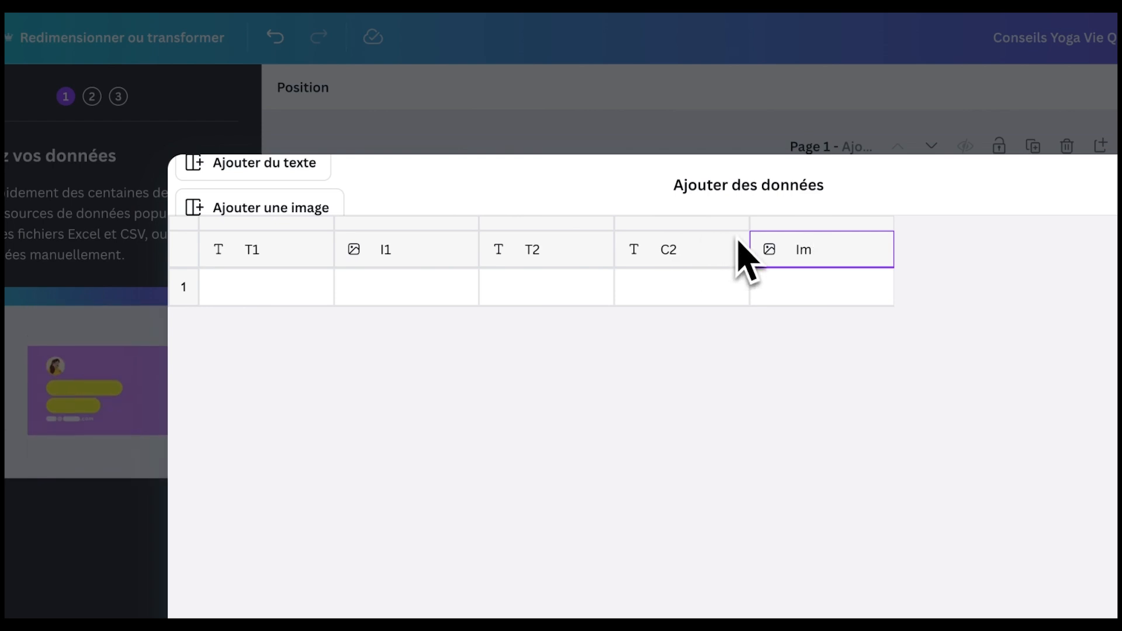
{"action": "key", "text": "BackSpace"}
{"action": "type", "text": "2"}
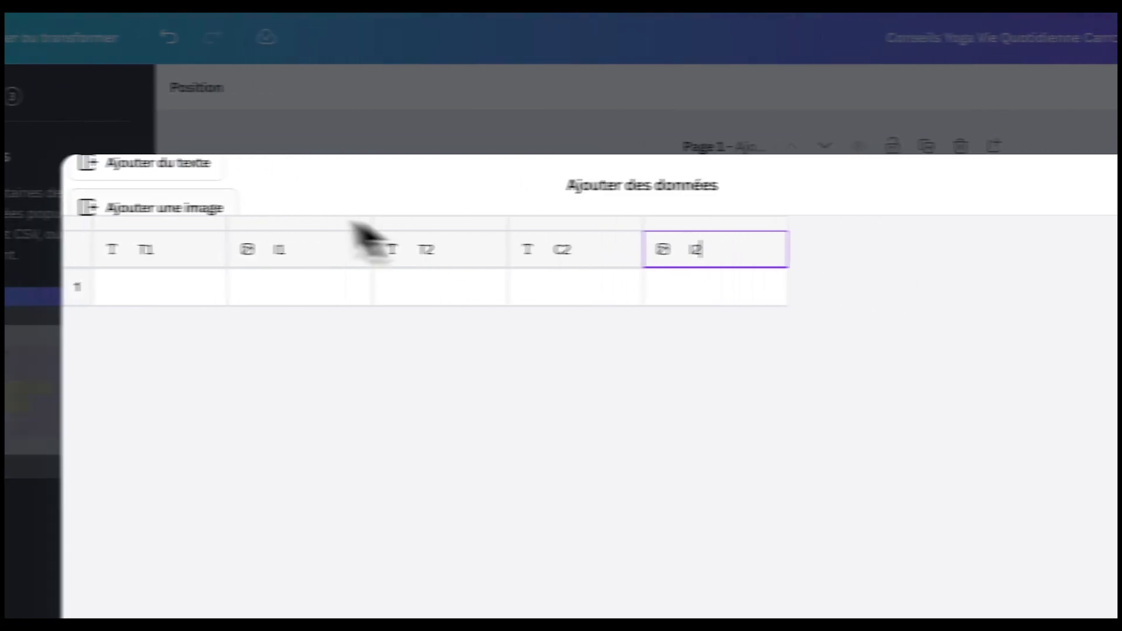
{"action": "left_click", "coordinate": [191, 164]}
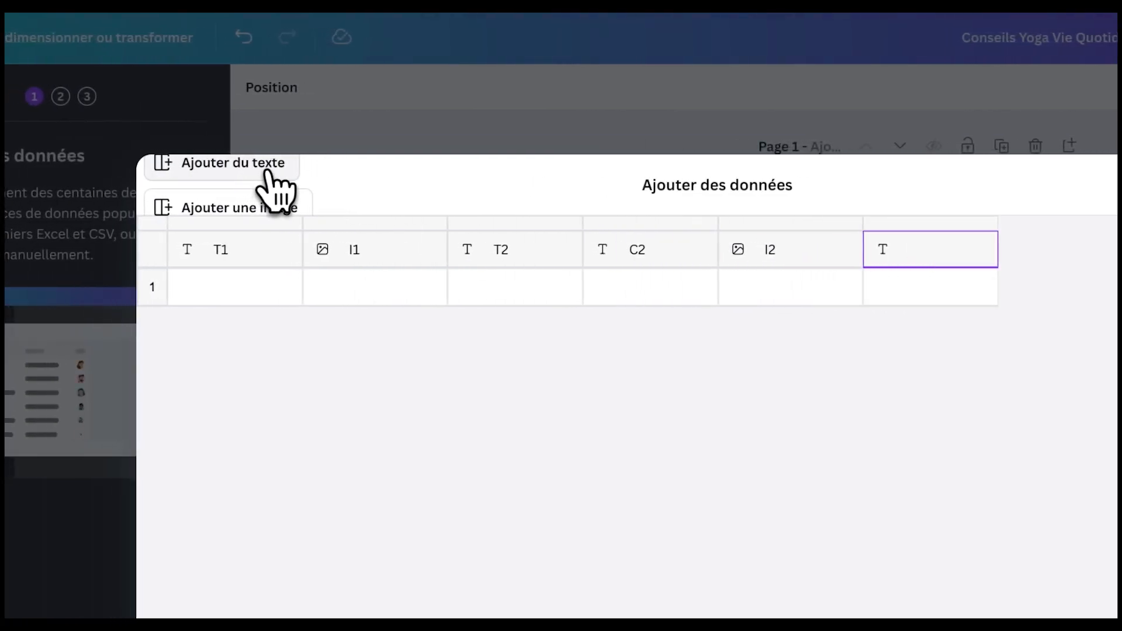
{"action": "type", "text": "T3"}
{"action": "left_click", "coordinate": [255, 168]}
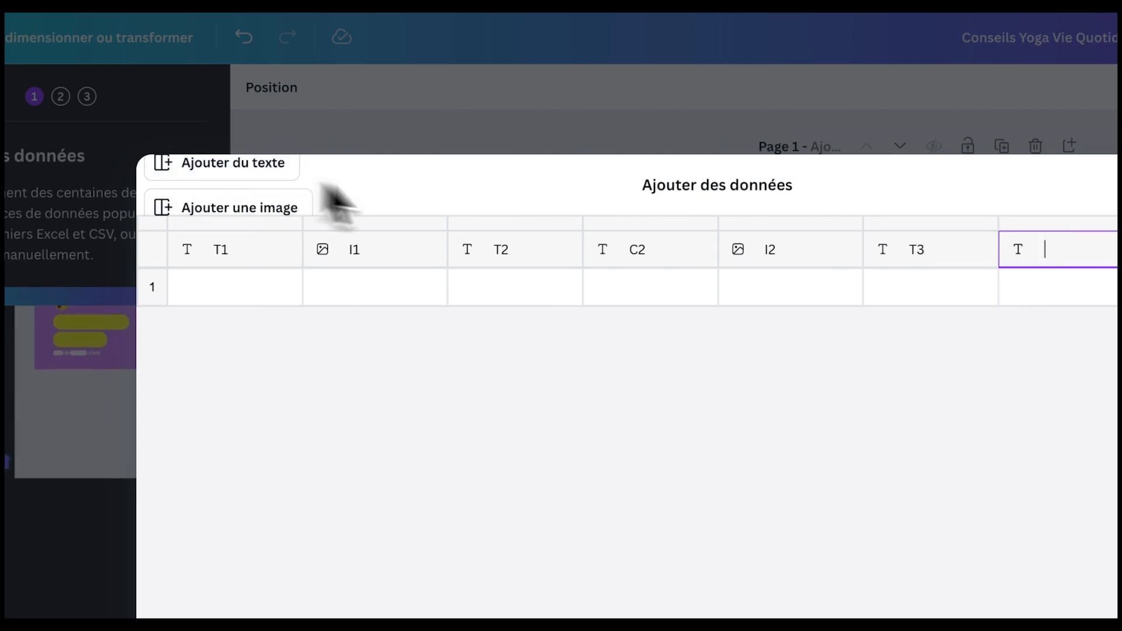
{"action": "type", "text": "C3"}
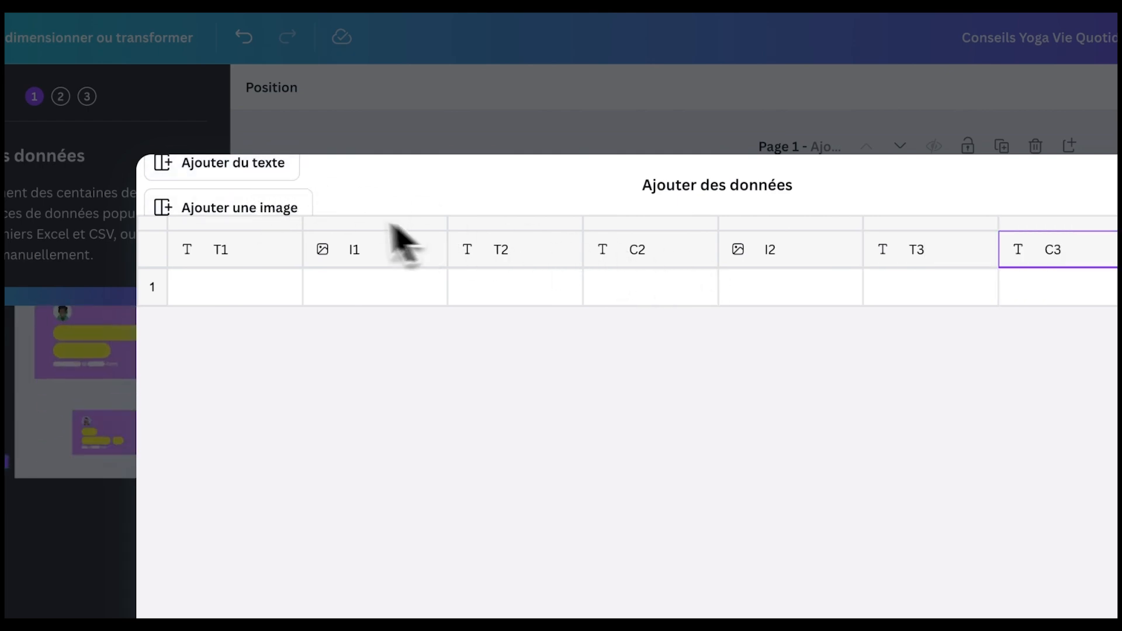
{"action": "left_click", "coordinate": [301, 210]}
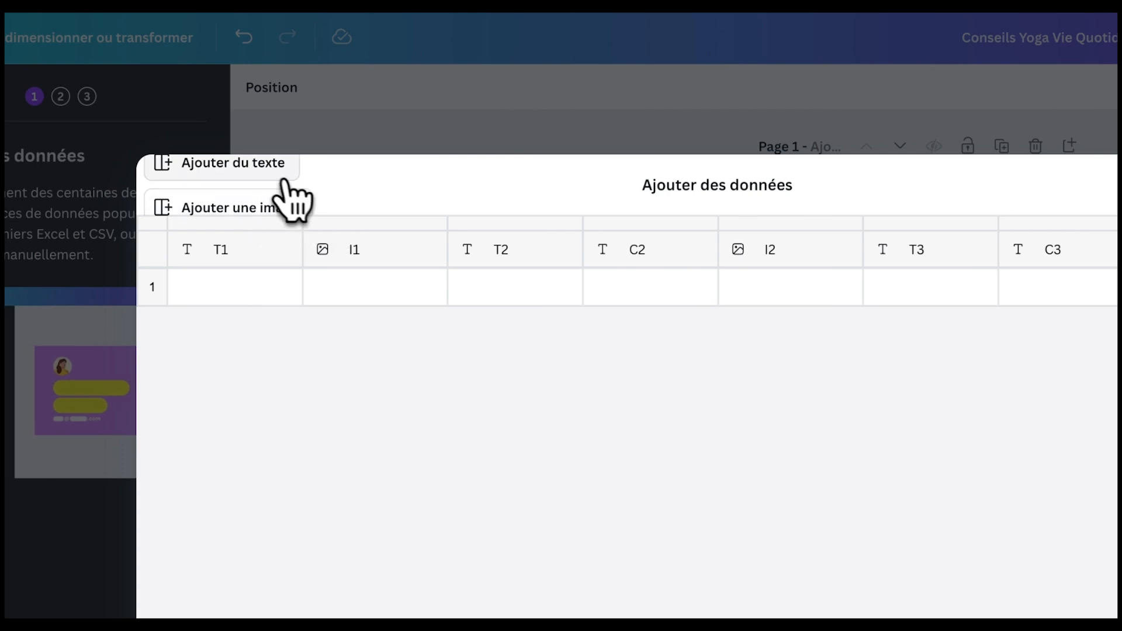
{"action": "left_click", "coordinate": [246, 173]}
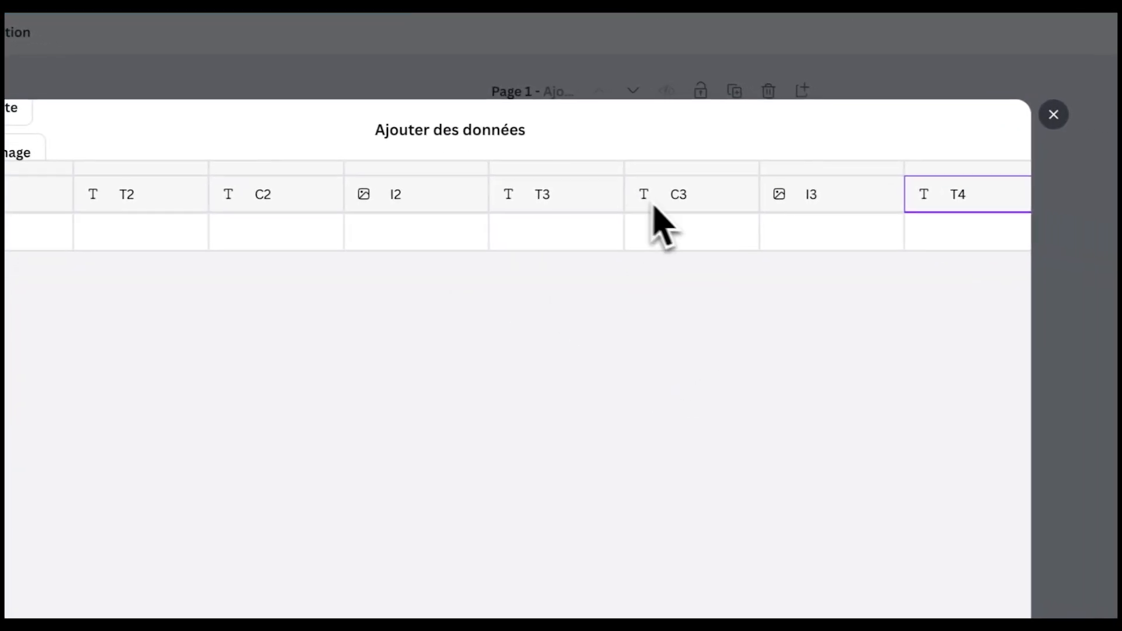
{"action": "scroll", "coordinate": [514, 210], "scroll_direction": "right", "scroll_amount": 1}
{"action": "scroll", "coordinate": [391, 205], "scroll_direction": "left", "scroll_amount": 2}
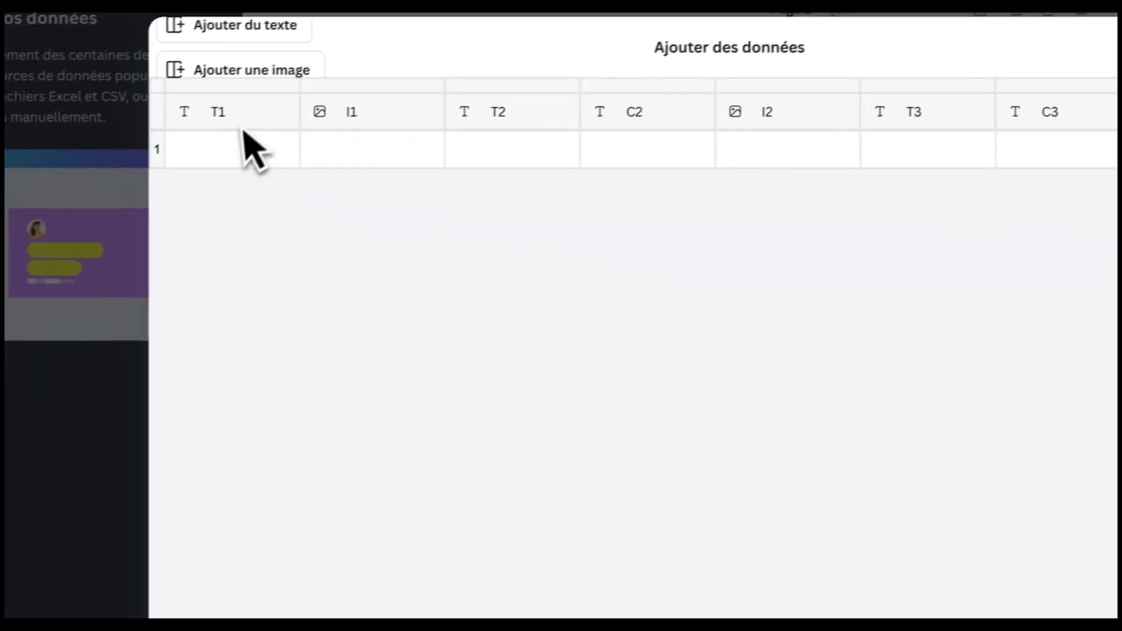
- Fill the first row with 'd' in T1 and T2 and the S3 image in I1, then click Terminé
{"action": "left_click", "coordinate": [250, 141]}
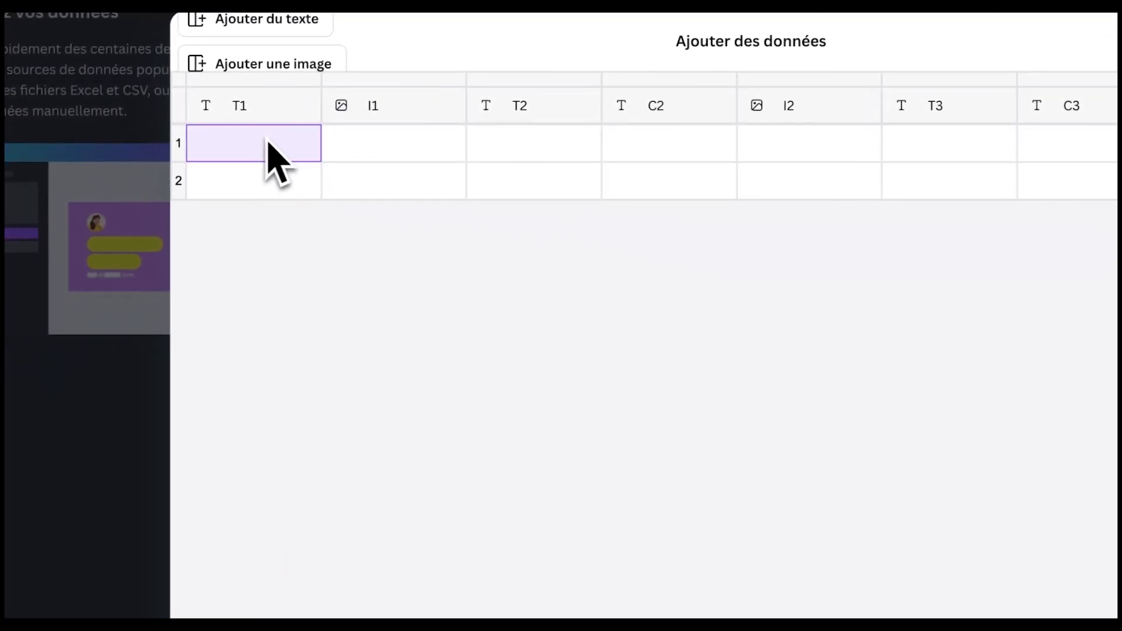
{"action": "left_click", "coordinate": [269, 144]}
{"action": "type", "text": "d"}
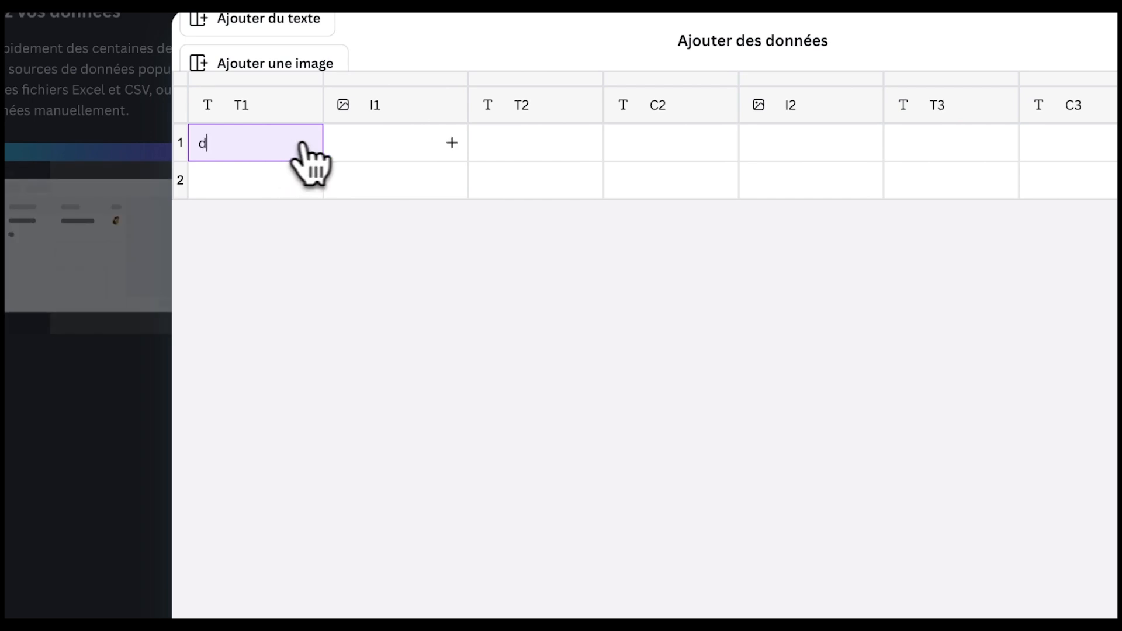
{"action": "left_click", "coordinate": [395, 145]}
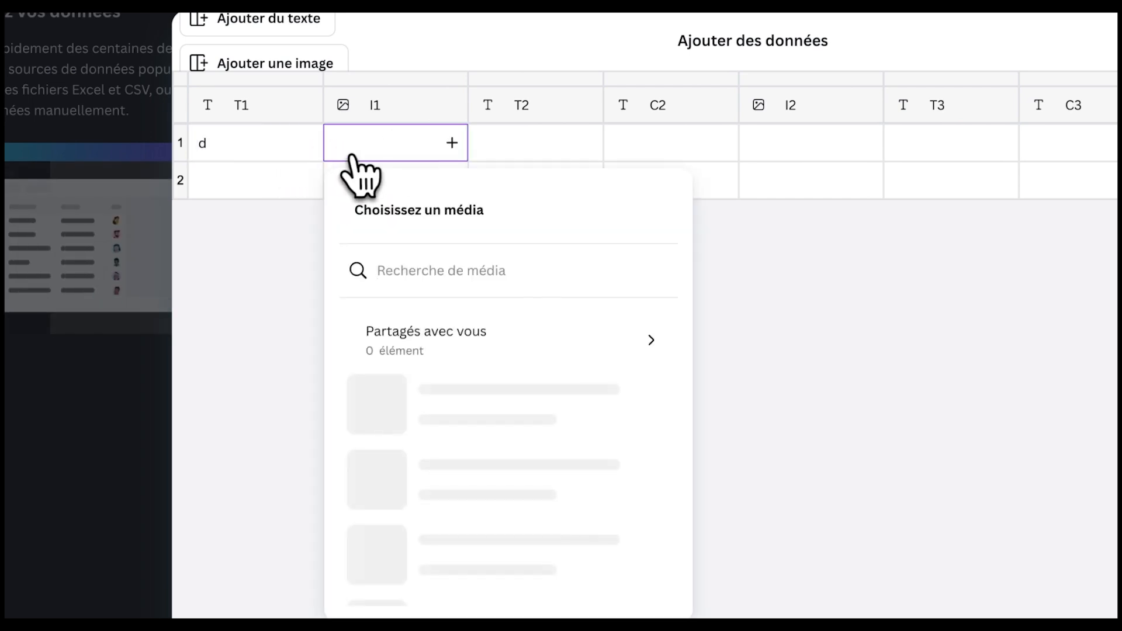
{"action": "left_click", "coordinate": [531, 528]}
{"action": "left_click", "coordinate": [514, 146]}
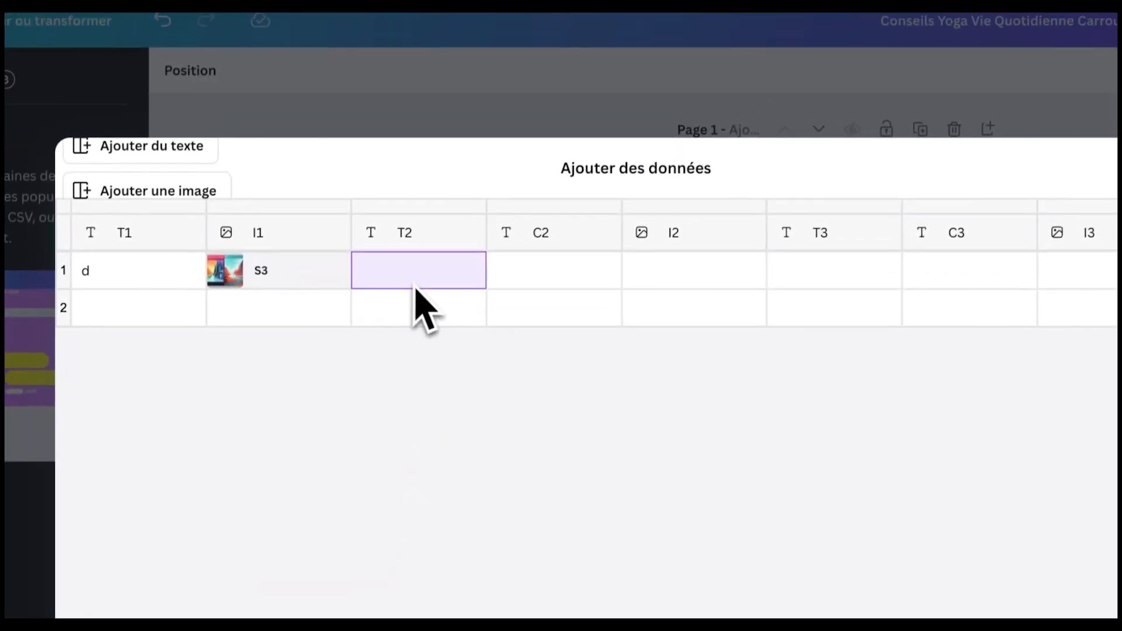
{"action": "type", "text": "d"}
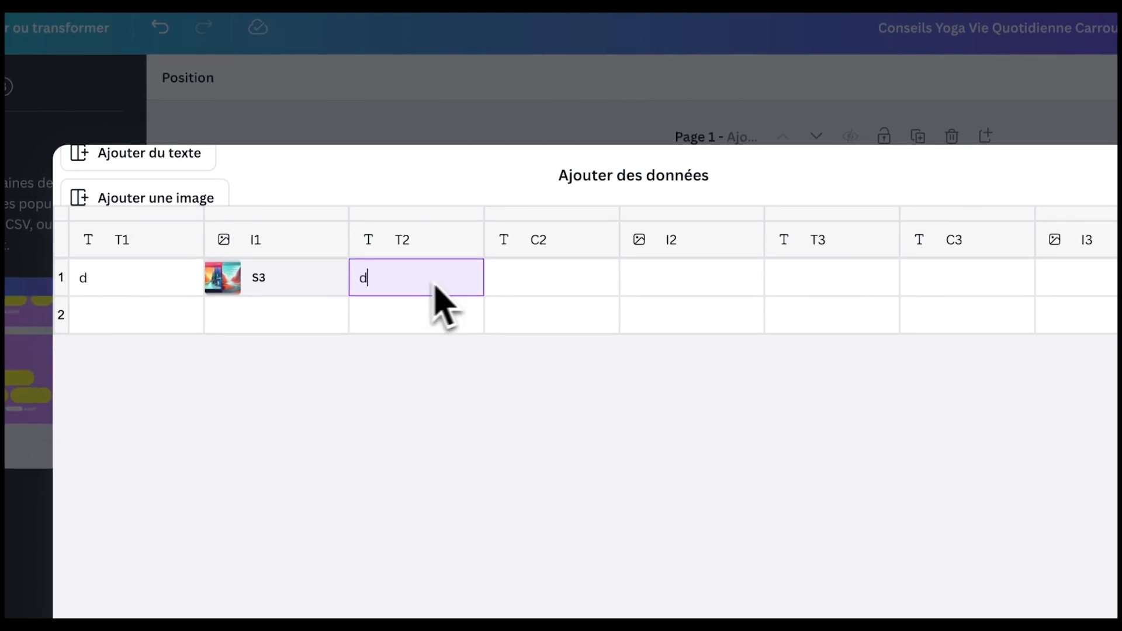
{"action": "left_click", "coordinate": [521, 275]}
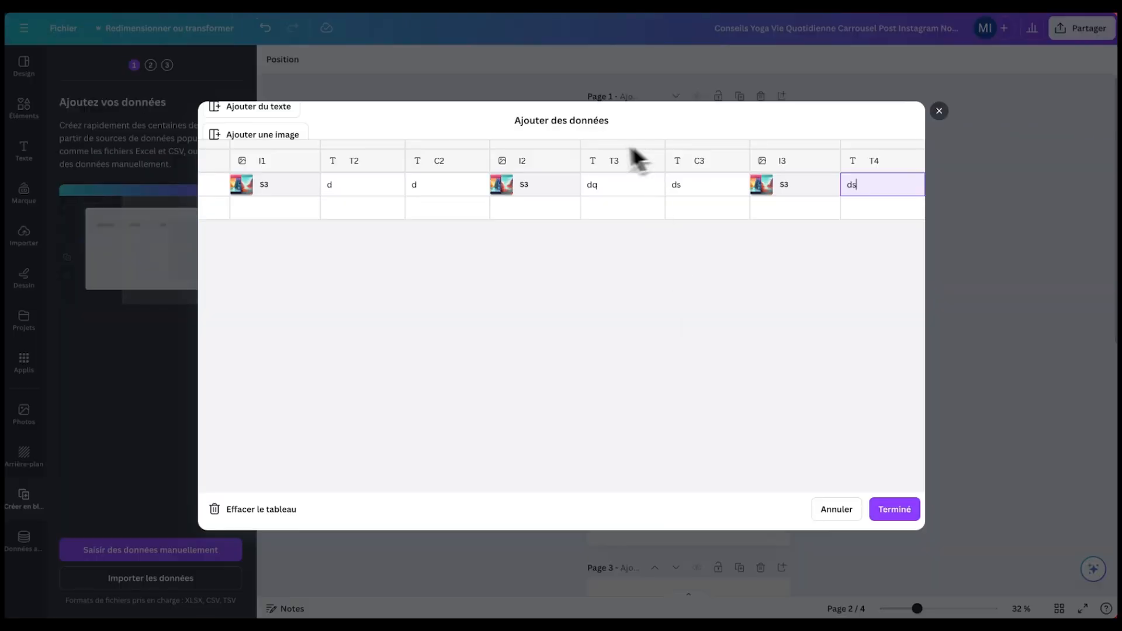
{"action": "scroll", "coordinate": [463, 175], "scroll_direction": "left", "scroll_amount": 2}
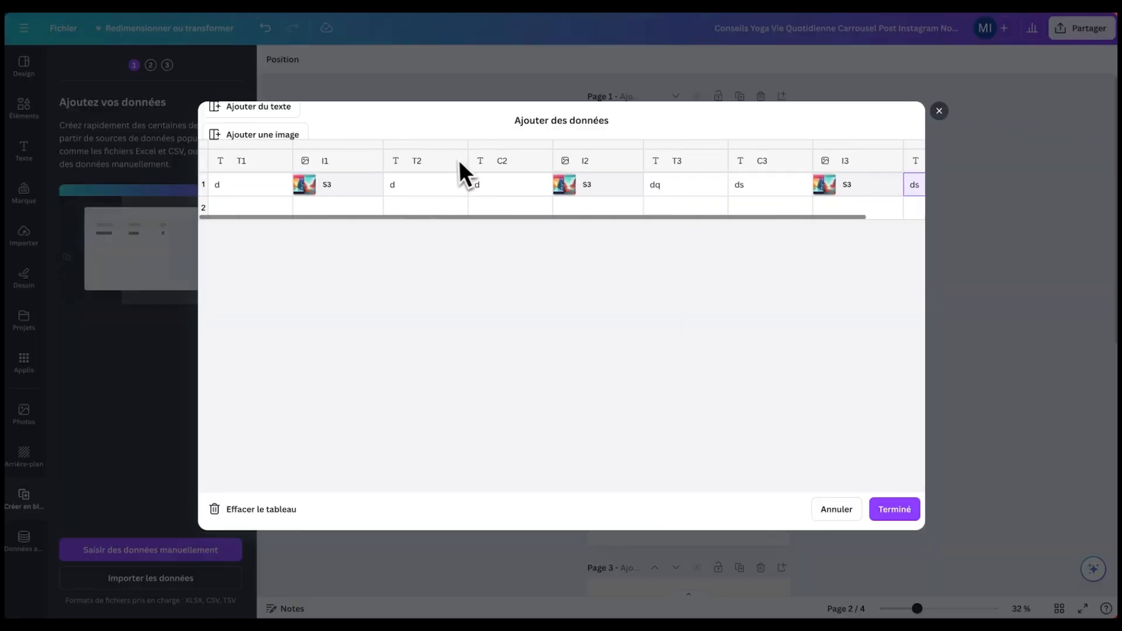
{"action": "scroll", "coordinate": [353, 195], "scroll_direction": "right", "scroll_amount": 3}
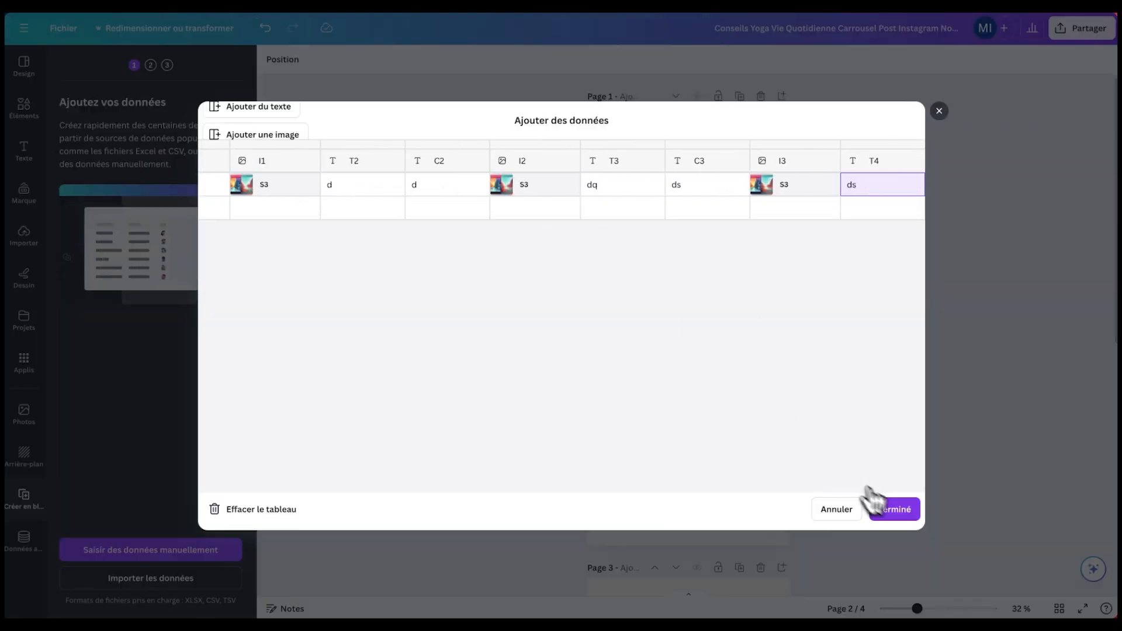
{"action": "left_click", "coordinate": [894, 509]}
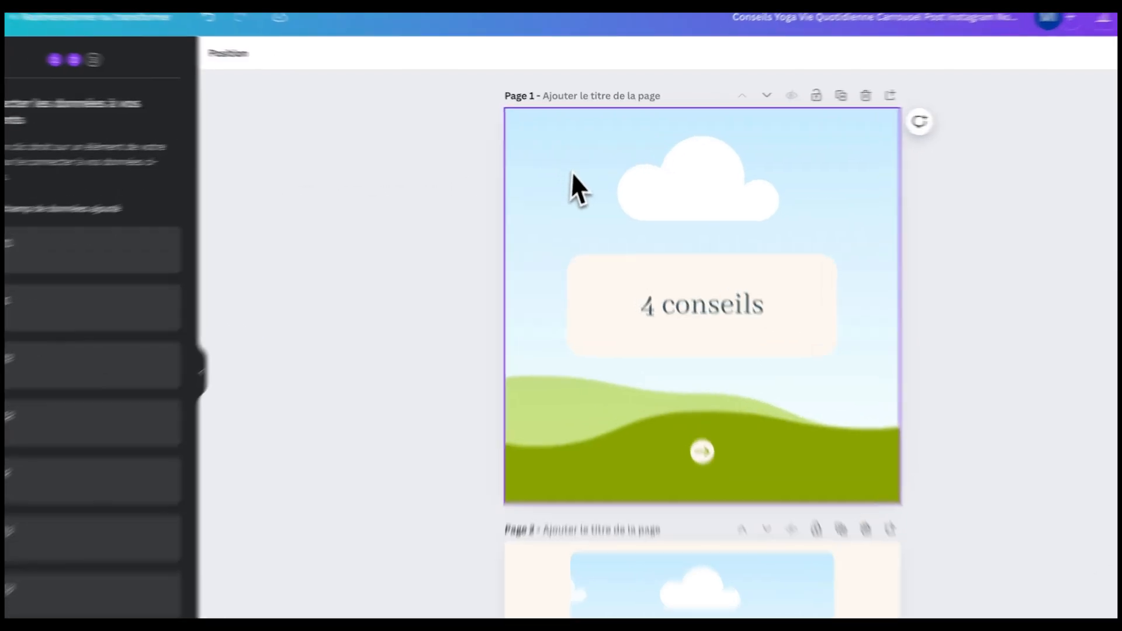
- Link I1 to the page 1 background and T1 to the '4 conseils' title
{"action": "left_click", "coordinate": [584, 166]}
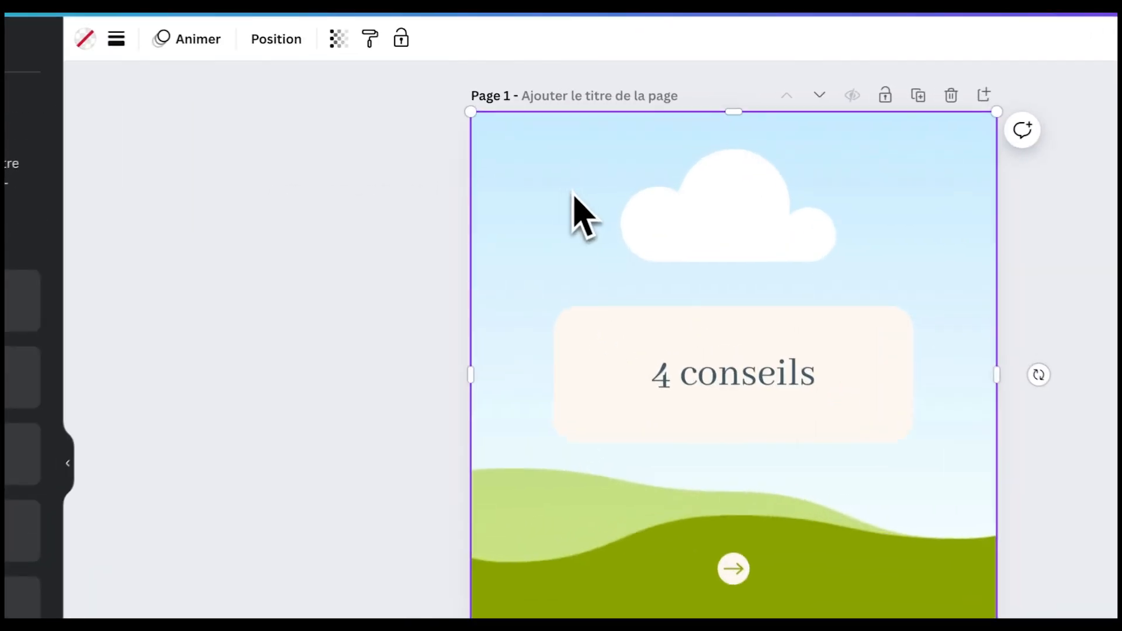
{"action": "right_click", "coordinate": [572, 185]}
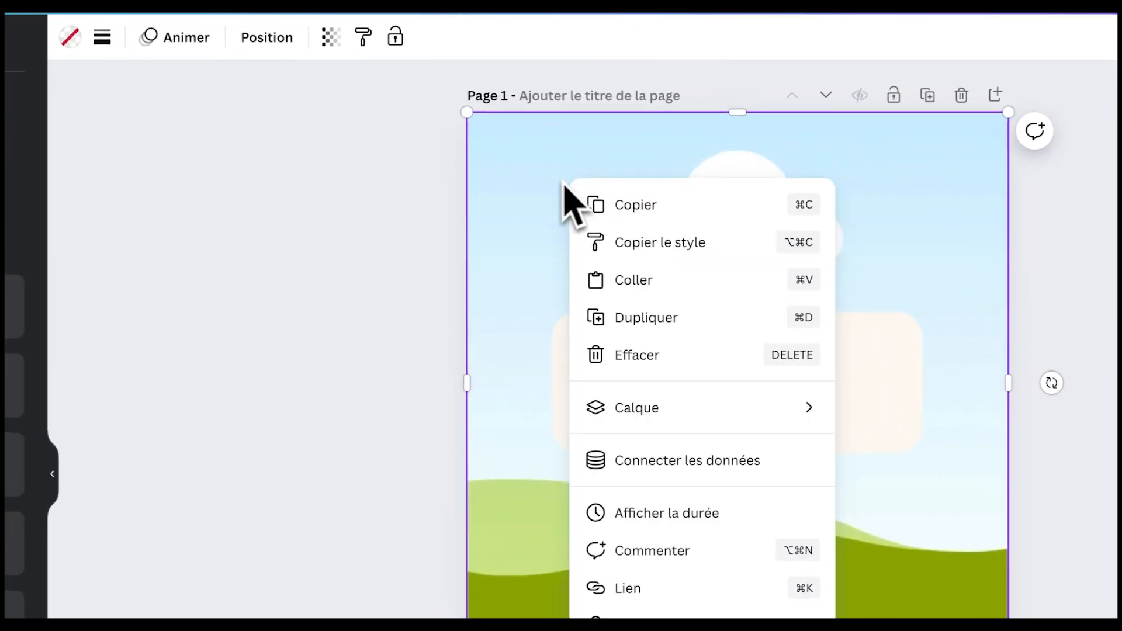
{"action": "left_click", "coordinate": [683, 462]}
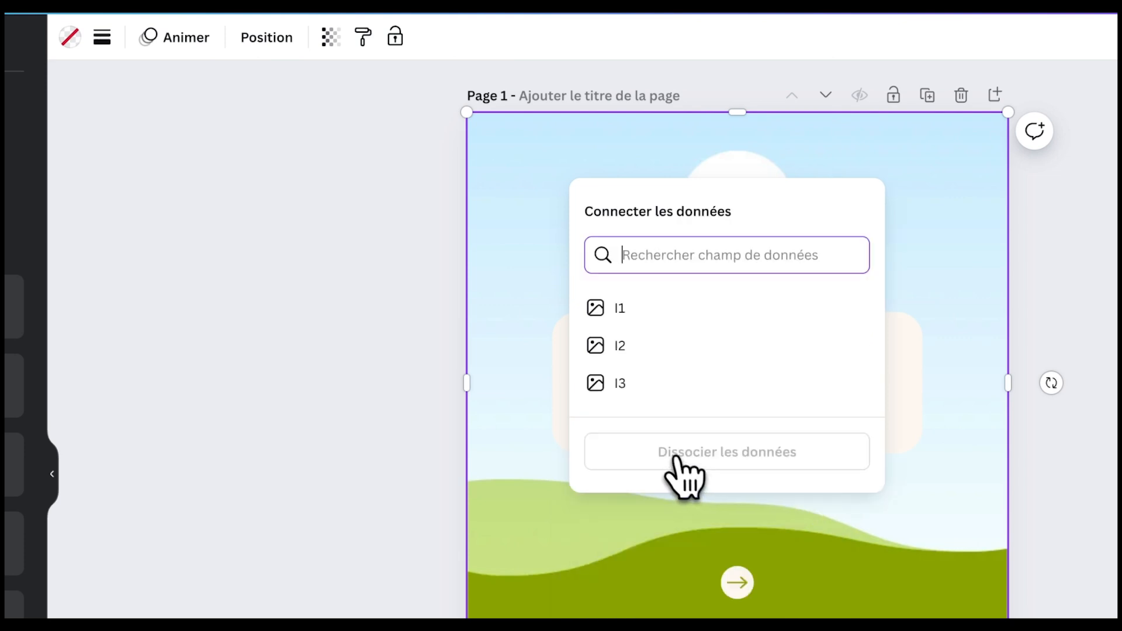
{"action": "left_click", "coordinate": [648, 322]}
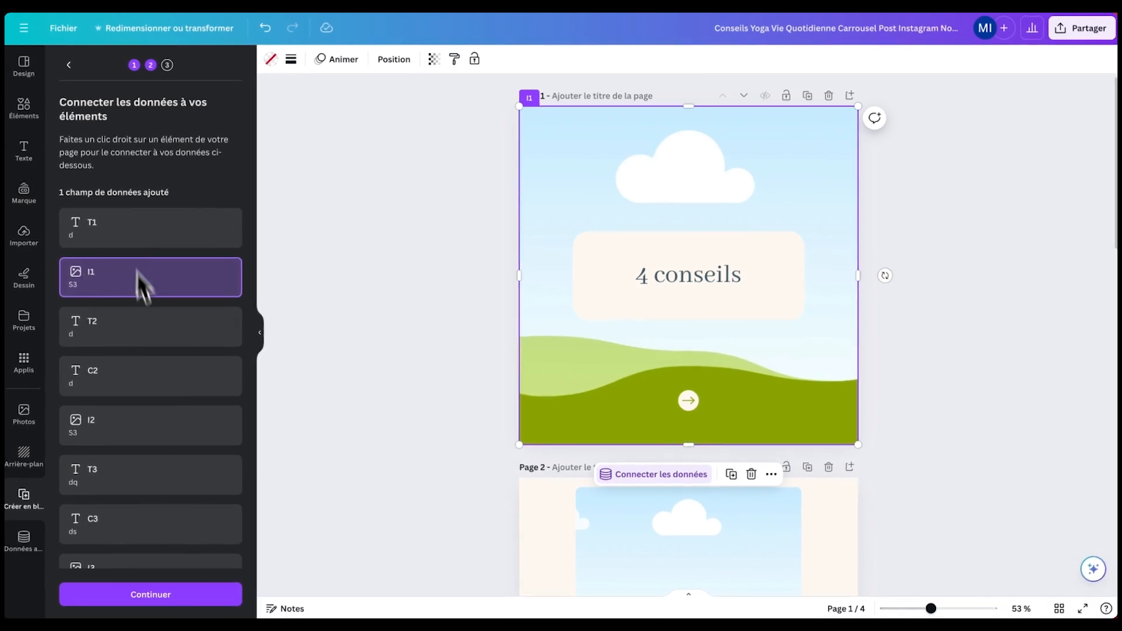
{"action": "scroll", "coordinate": [136, 413], "scroll_direction": "down", "scroll_amount": 2}
{"action": "scroll", "coordinate": [138, 404], "scroll_direction": "up", "scroll_amount": 2}
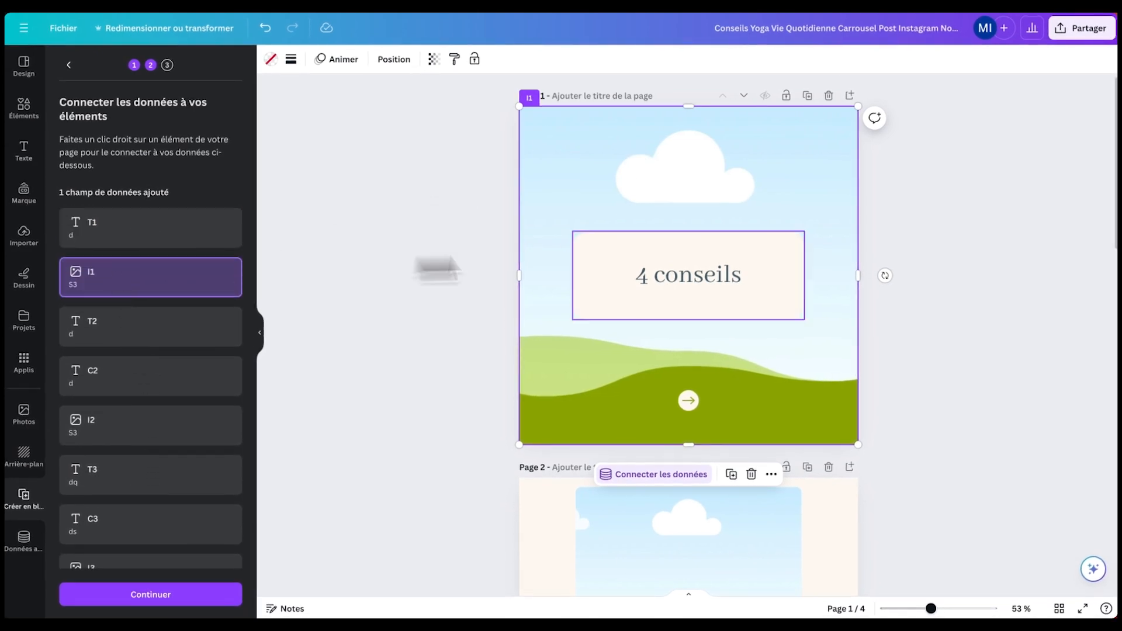
{"action": "left_click", "coordinate": [690, 274]}
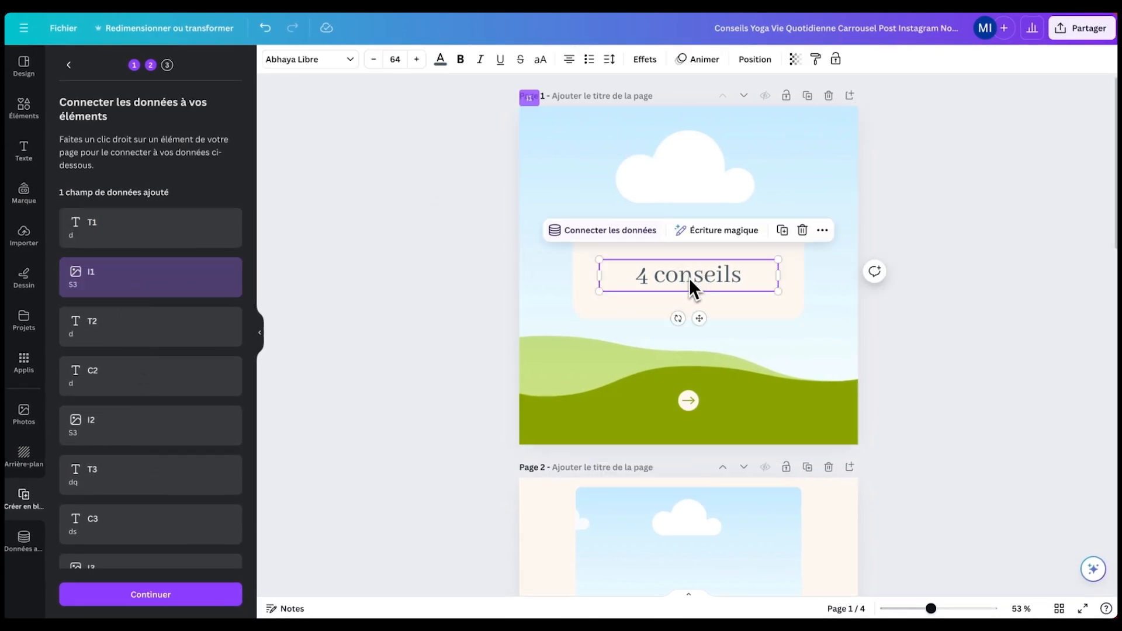
{"action": "left_click", "coordinate": [616, 234]}
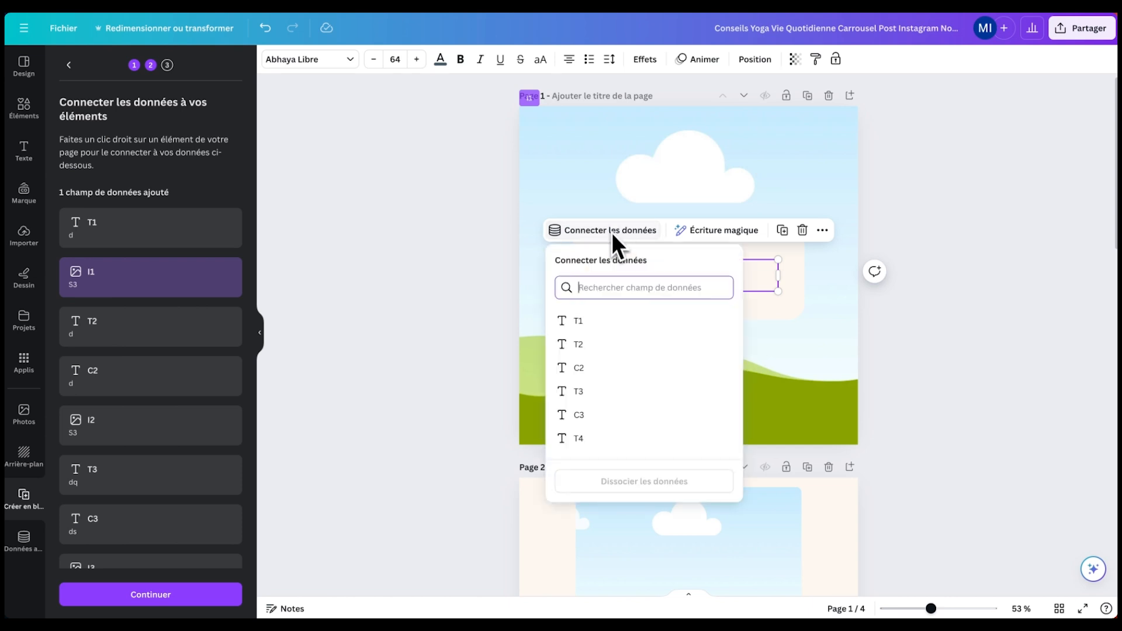
{"action": "left_click", "coordinate": [596, 323]}
- On page 2, link I2 to the image, T2 to 'Planifiez vos séances' and C2 to the body text
{"action": "scroll", "coordinate": [471, 367], "scroll_direction": "down", "scroll_amount": 3}
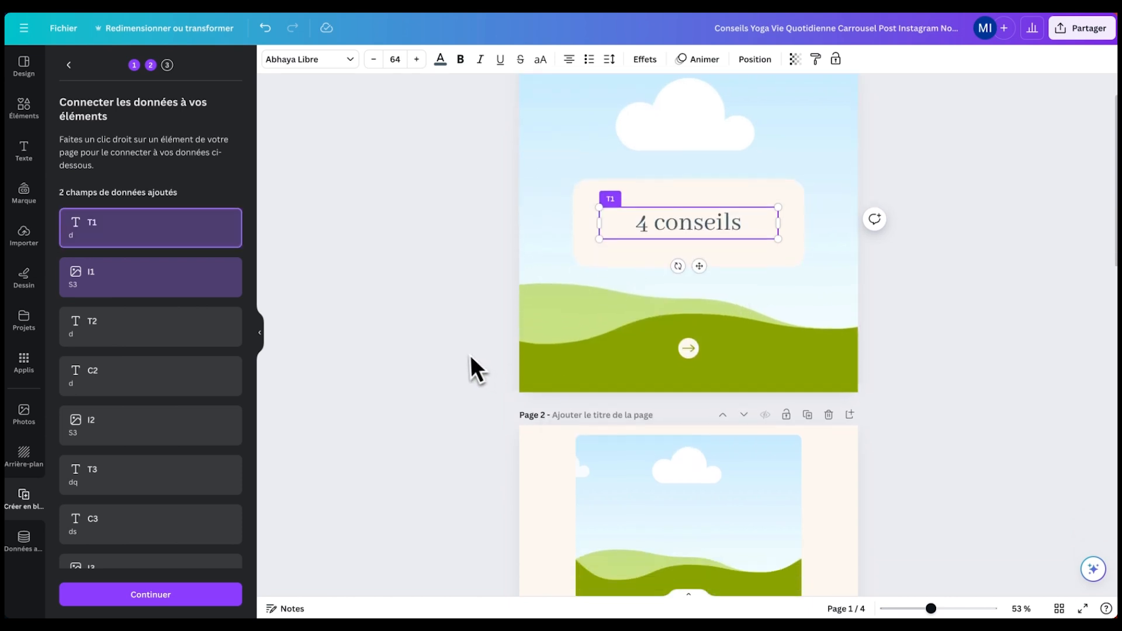
{"action": "scroll", "coordinate": [505, 350], "scroll_direction": "down", "scroll_amount": 2}
{"action": "left_click", "coordinate": [685, 282]}
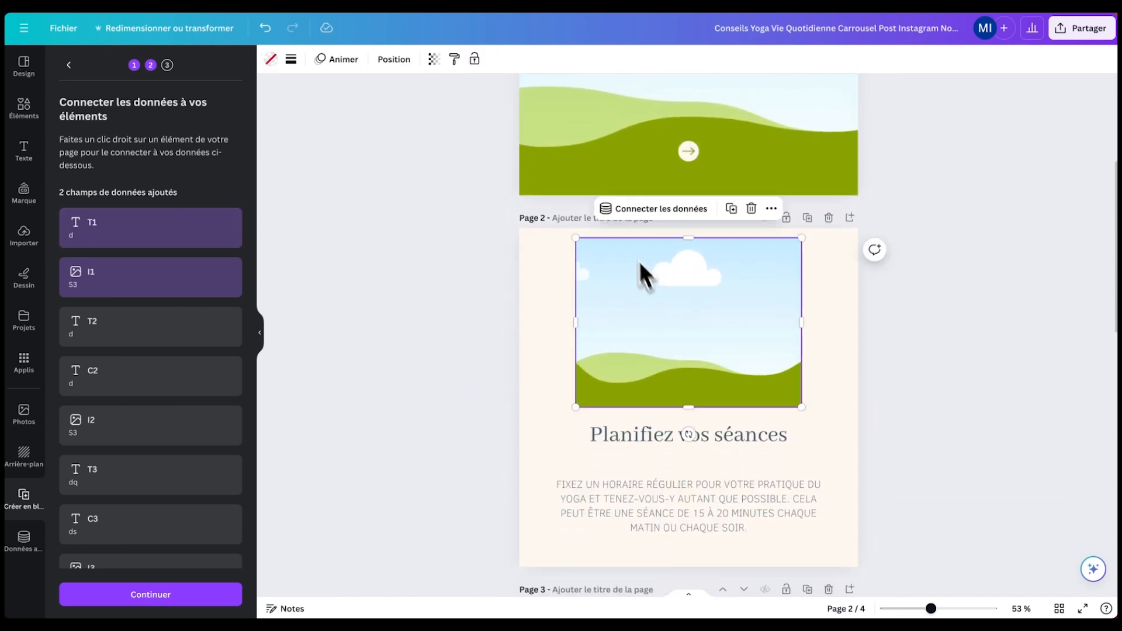
{"action": "left_click", "coordinate": [650, 217]}
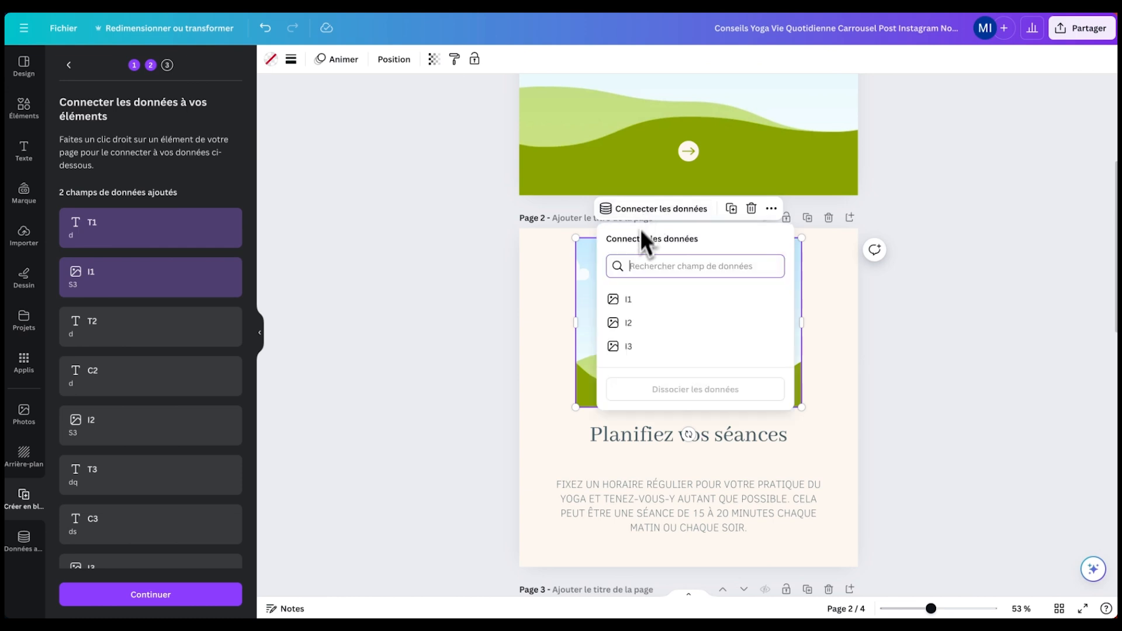
{"action": "left_click", "coordinate": [640, 325]}
{"action": "left_click", "coordinate": [657, 434]}
{"action": "left_click", "coordinate": [616, 392]}
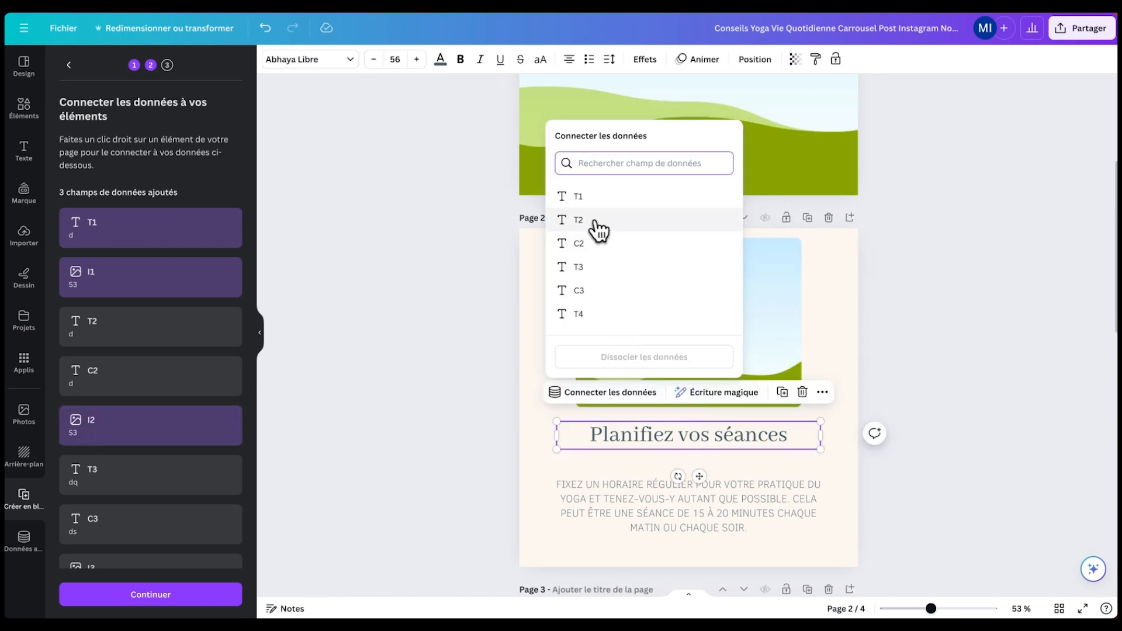
{"action": "left_click", "coordinate": [598, 228]}
{"action": "left_click", "coordinate": [654, 486]}
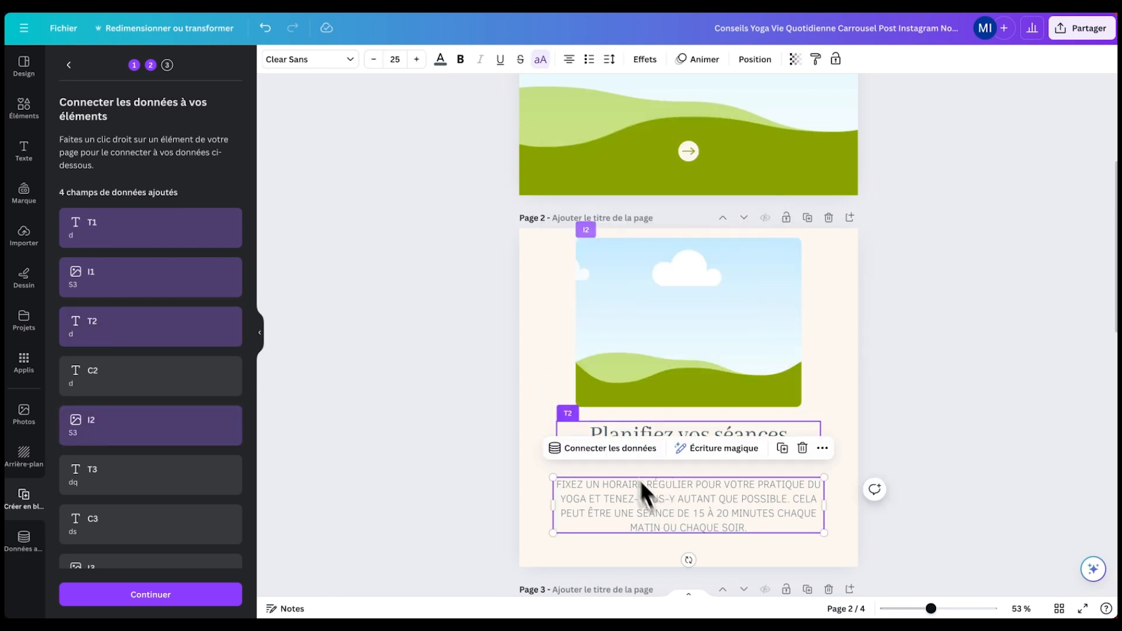
{"action": "left_click", "coordinate": [605, 449]}
{"action": "left_click", "coordinate": [592, 301]}
- On page 3, link T3 to the 'Commencez doucement' heading and C3 to the body text
{"action": "scroll", "coordinate": [561, 171], "scroll_direction": "down", "scroll_amount": 2}
{"action": "scroll", "coordinate": [562, 173], "scroll_direction": "up", "scroll_amount": 1}
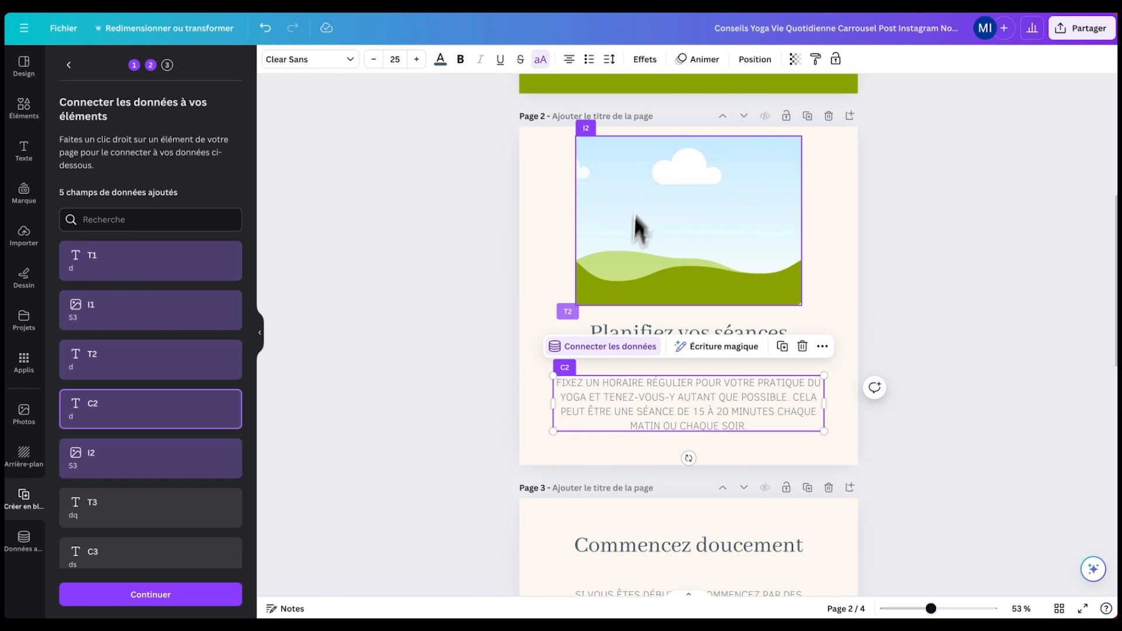
{"action": "scroll", "coordinate": [637, 281], "scroll_direction": "down", "scroll_amount": 4}
{"action": "left_click", "coordinate": [641, 313]}
{"action": "left_click", "coordinate": [607, 269]}
{"action": "left_click", "coordinate": [608, 431]}
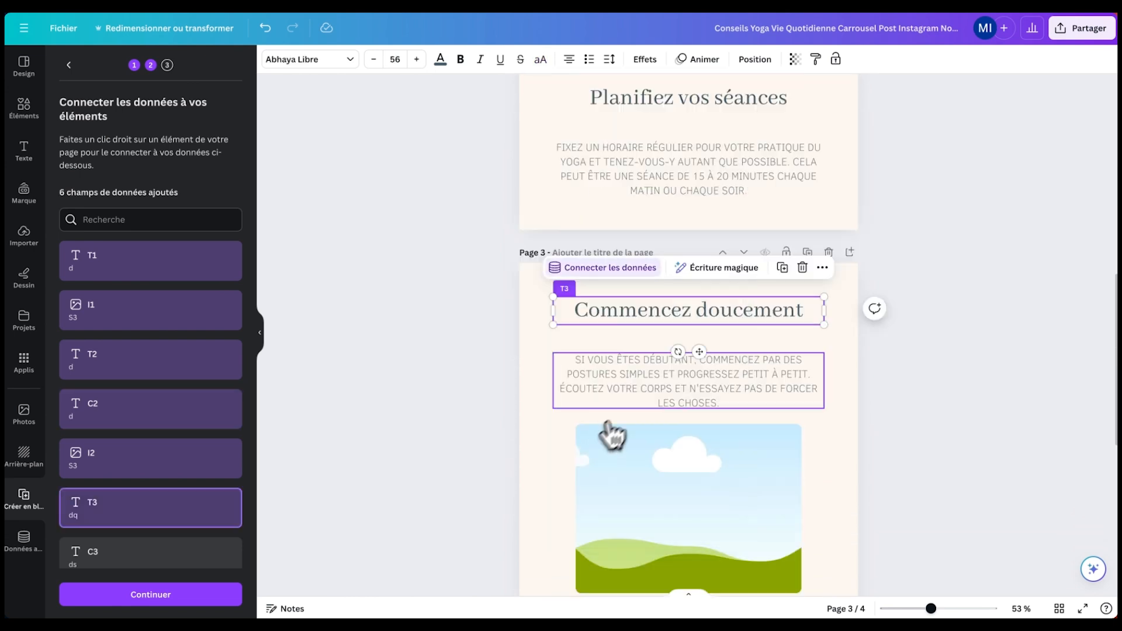
{"action": "left_click", "coordinate": [654, 378]}
{"action": "left_click", "coordinate": [604, 324]}
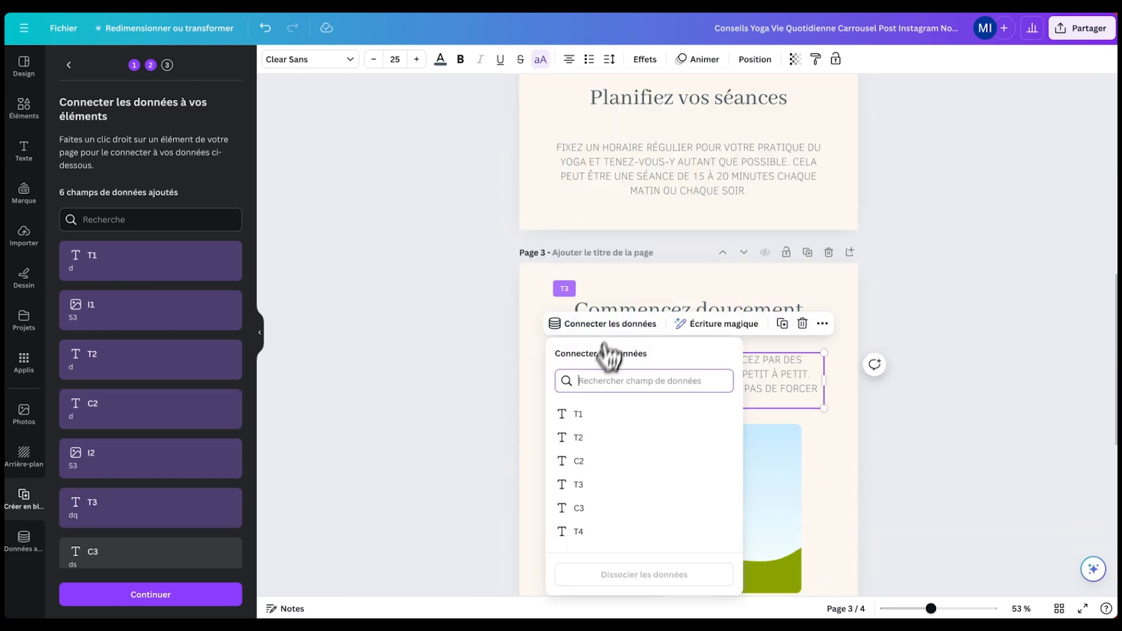
{"action": "left_click", "coordinate": [585, 508]}
- Link the T4 field to the page 4 heading
{"action": "left_click", "coordinate": [642, 462]}
{"action": "scroll", "coordinate": [641, 461], "scroll_direction": "down", "scroll_amount": 5}
{"action": "left_click", "coordinate": [635, 464]}
{"action": "left_click", "coordinate": [630, 435]}
{"action": "left_click", "coordinate": [578, 342]}
- Review the carousel pages, checking the 'ABONNEZ VOUS' text but leaving it unlinked
{"action": "scroll", "coordinate": [684, 303], "scroll_direction": "down", "scroll_amount": 2}
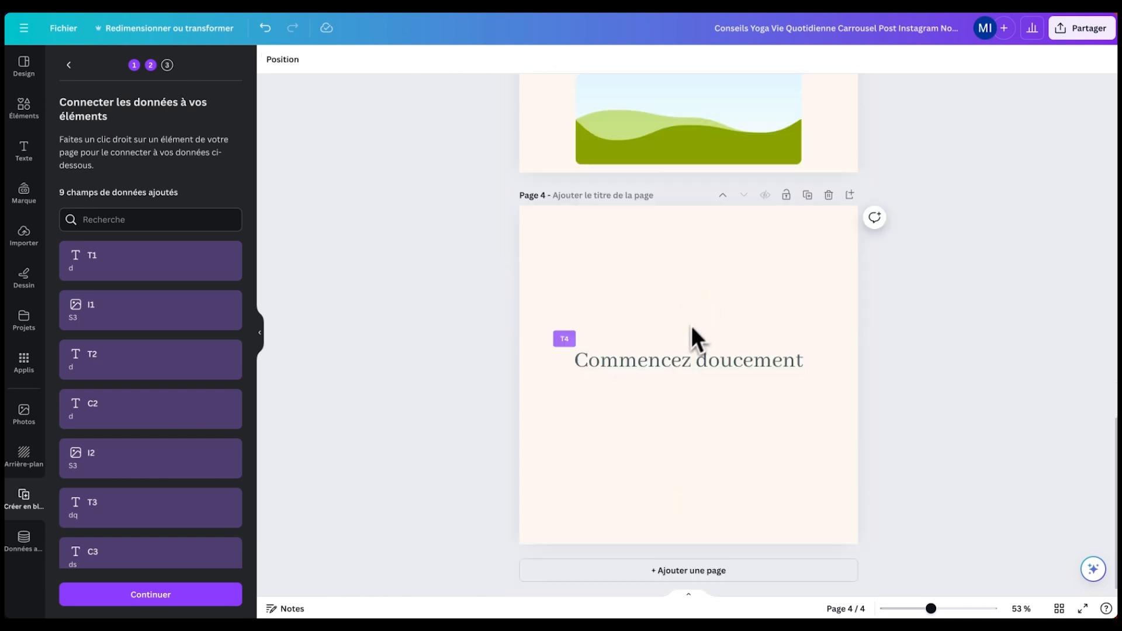
{"action": "scroll", "coordinate": [689, 327], "scroll_direction": "up", "scroll_amount": 5}
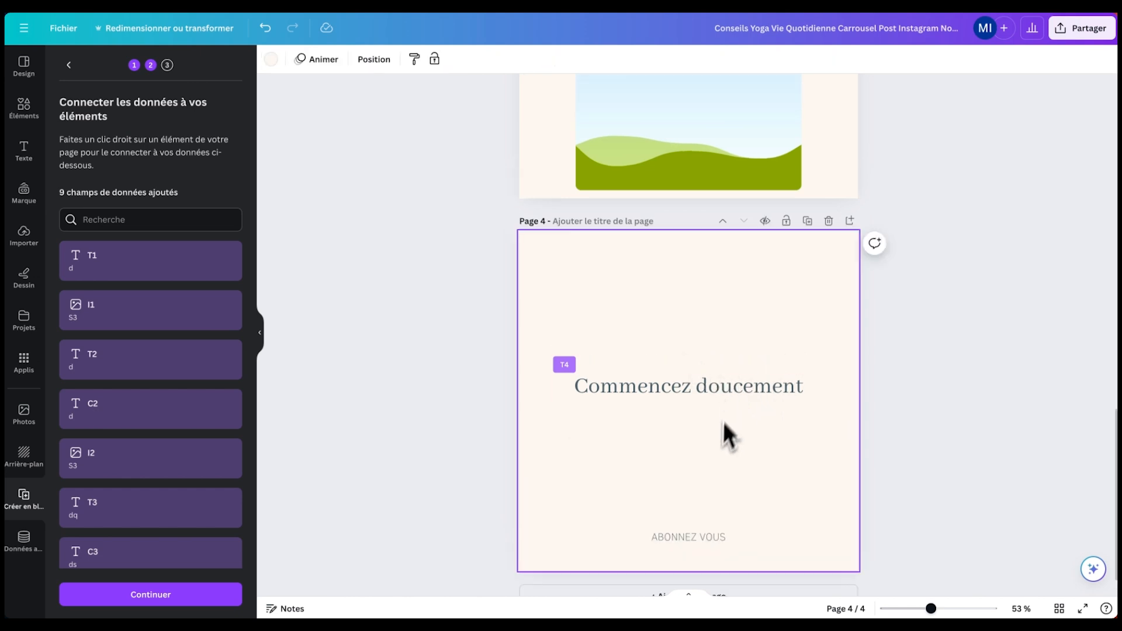
{"action": "scroll", "coordinate": [720, 362], "scroll_direction": "up", "scroll_amount": 5}
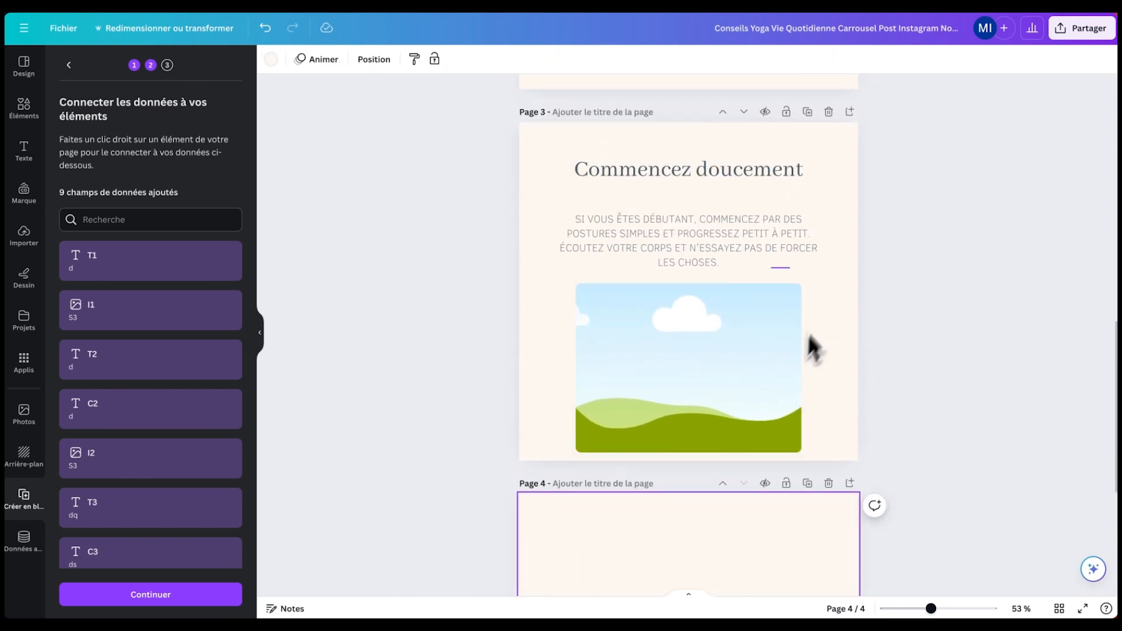
{"action": "scroll", "coordinate": [759, 380], "scroll_direction": "down", "scroll_amount": 5}
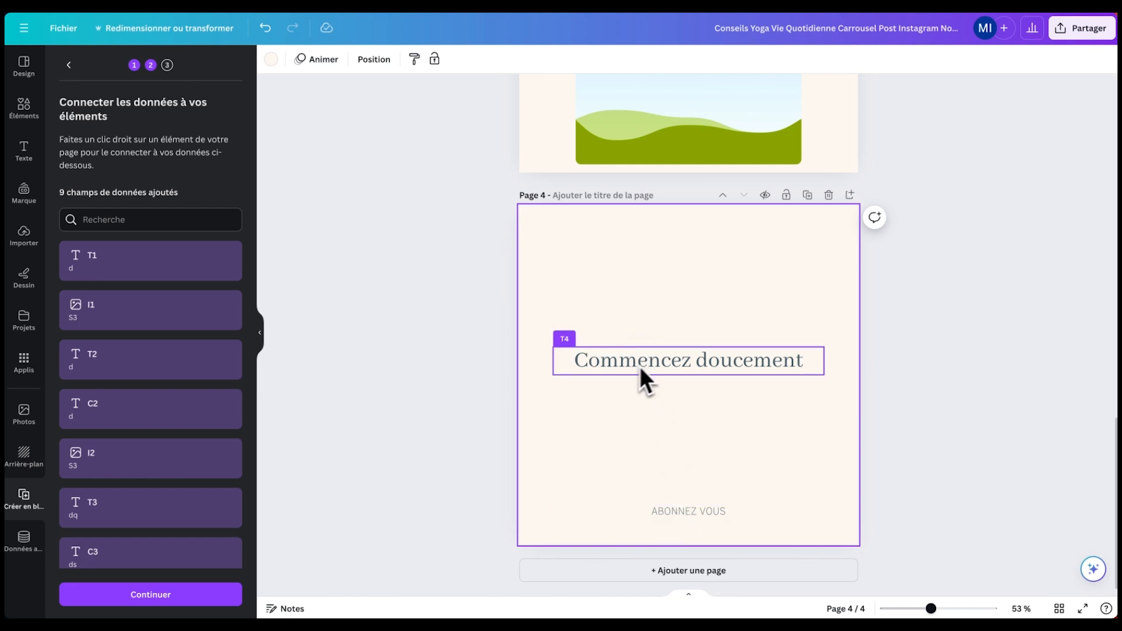
{"action": "scroll", "coordinate": [683, 455], "scroll_direction": "up", "scroll_amount": 1}
{"action": "scroll", "coordinate": [672, 467], "scroll_direction": "down", "scroll_amount": 1}
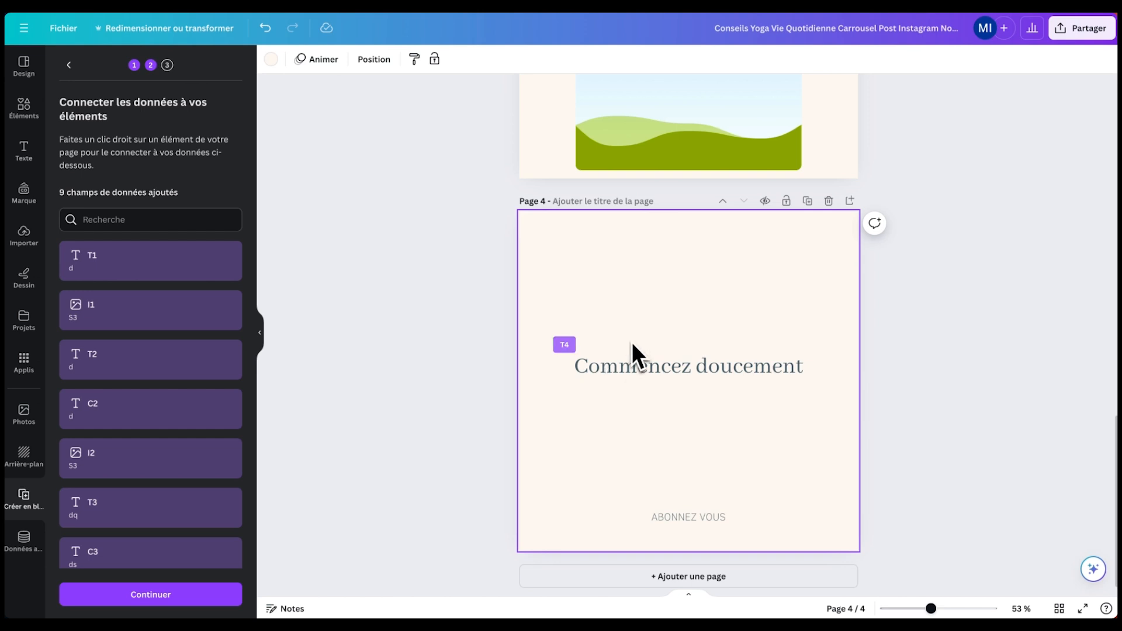
{"action": "left_click", "coordinate": [672, 514]}
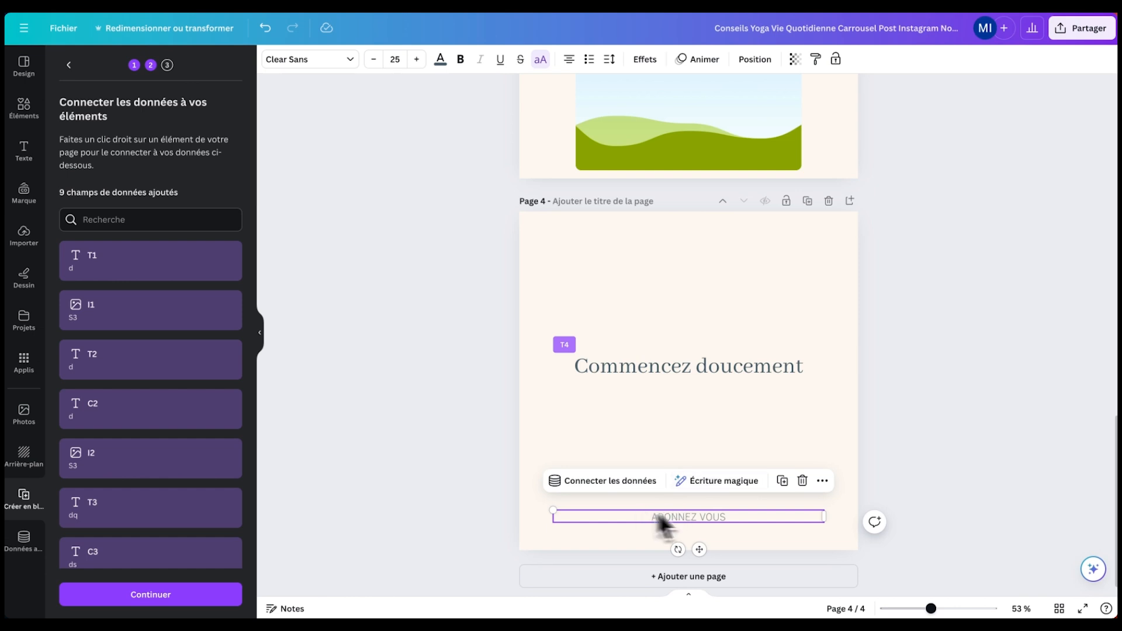
{"action": "key", "text": "Escape"}
{"action": "scroll", "coordinate": [220, 370], "scroll_direction": "down", "scroll_amount": 3}
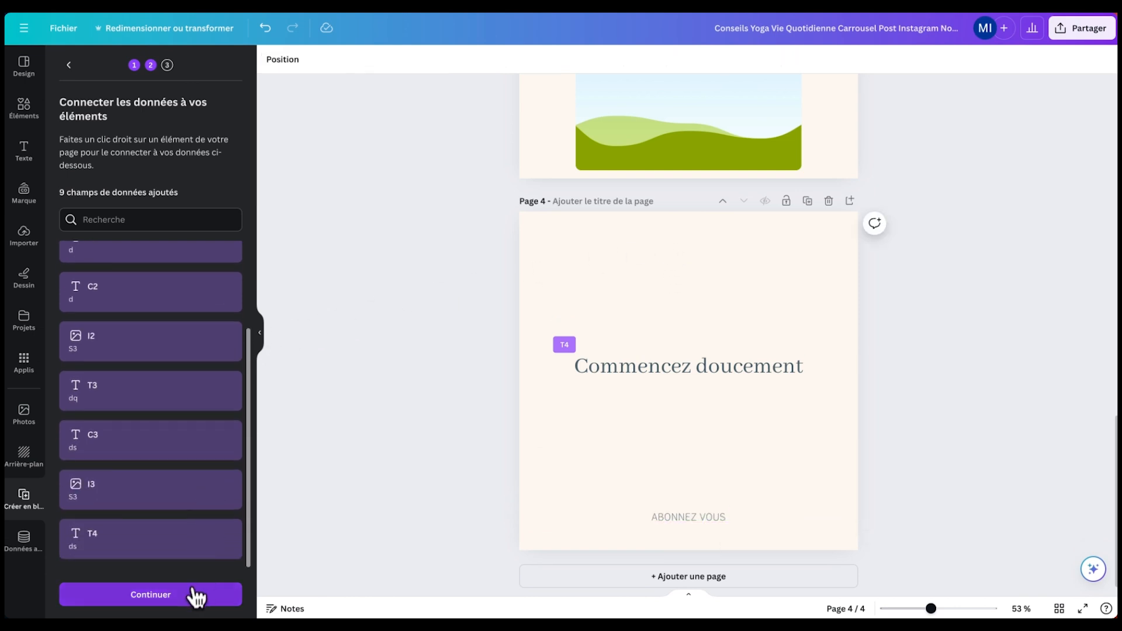
- Generate one '(Bloc 1)' design from the sample data, review it, and close its tab
{"action": "left_click", "coordinate": [195, 593]}
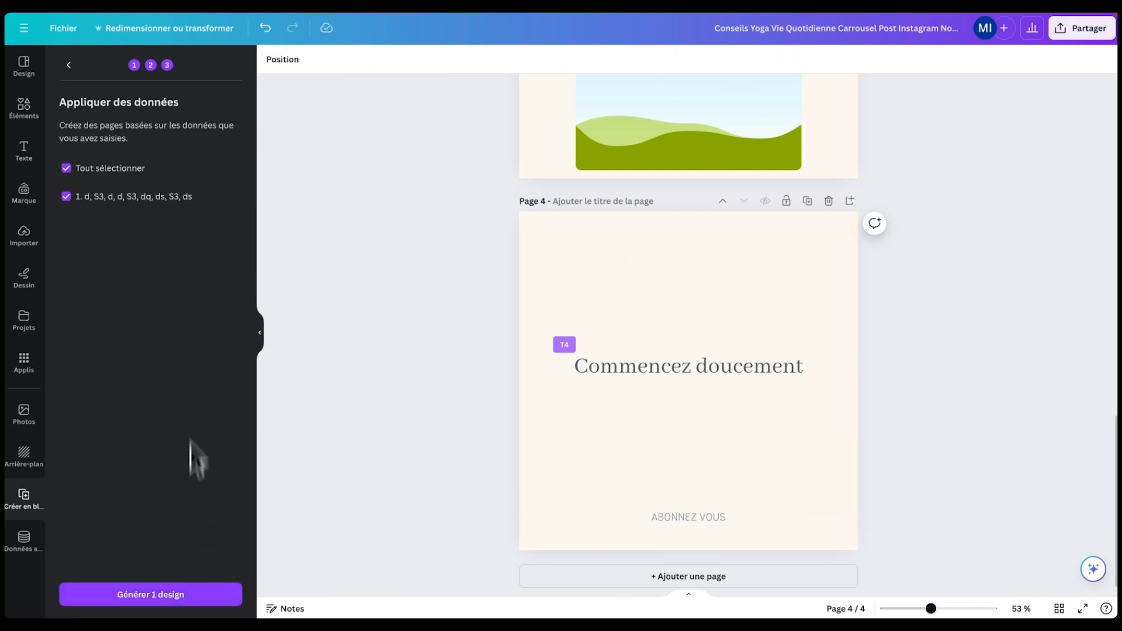
{"action": "left_click", "coordinate": [151, 594]}
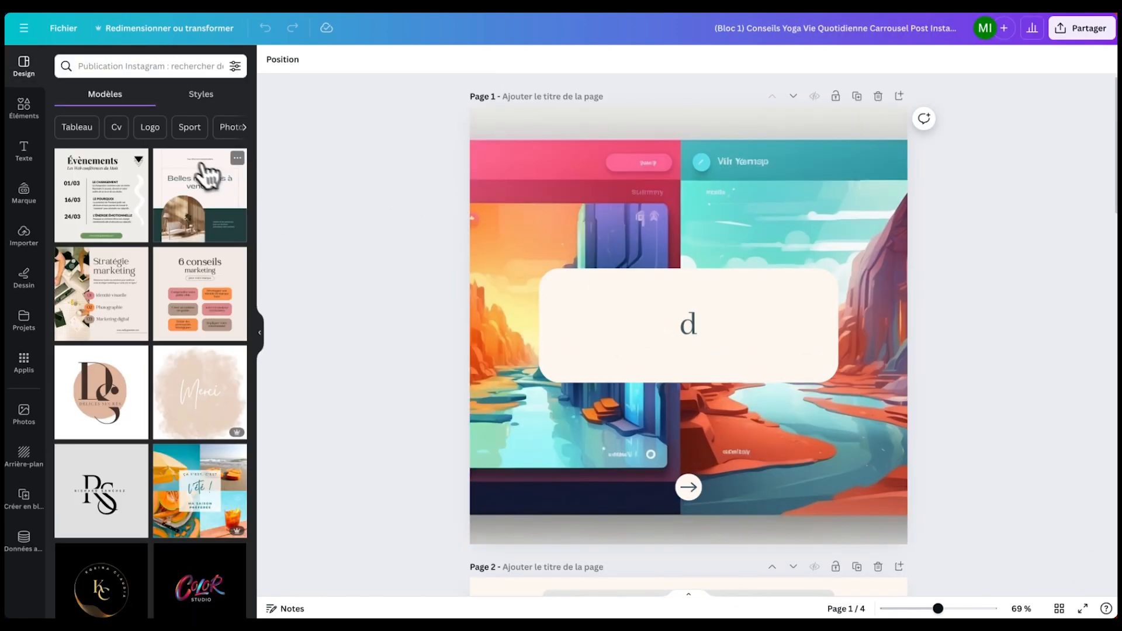
{"action": "scroll", "coordinate": [741, 325], "scroll_direction": "down", "scroll_amount": 8}
{"action": "scroll", "coordinate": [701, 305], "scroll_direction": "up", "scroll_amount": 8}
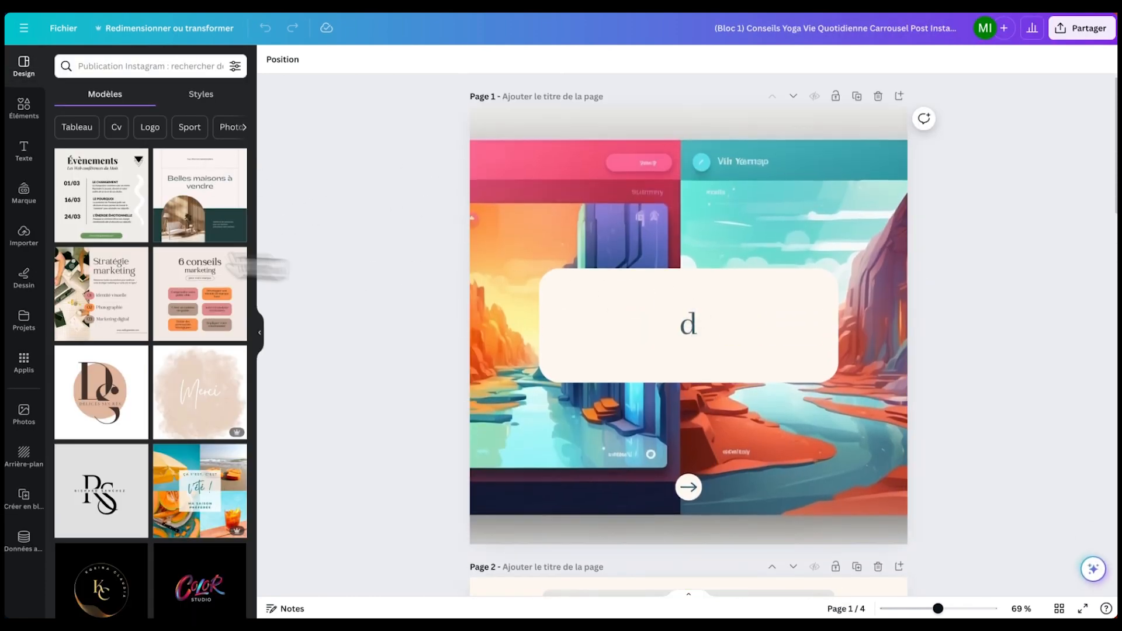
{"action": "key", "text": "super+w"}
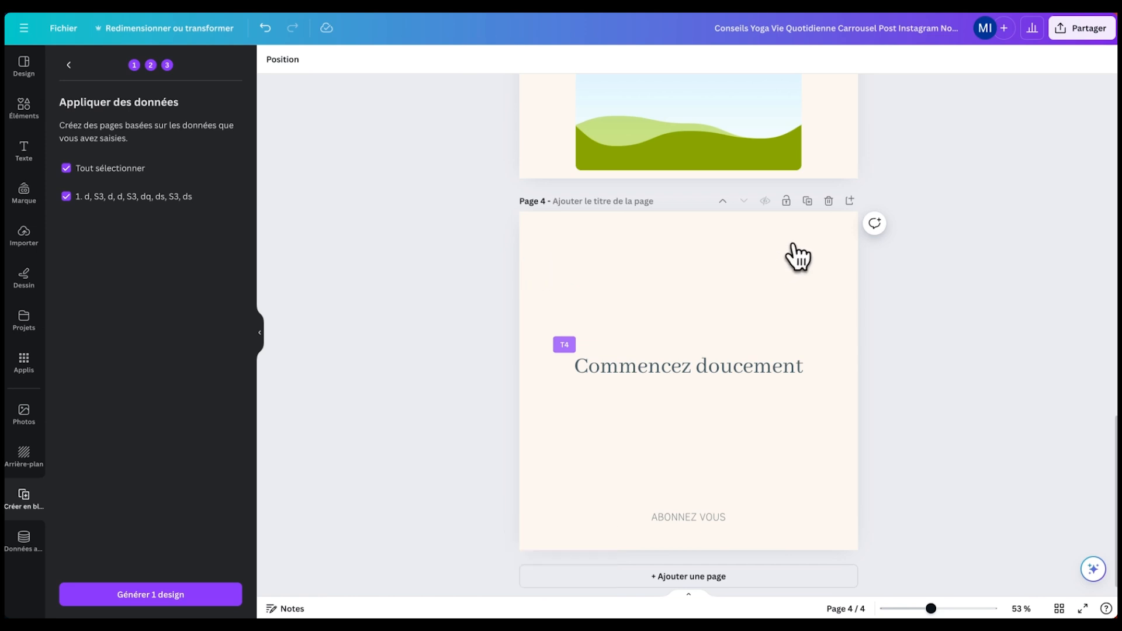
{"action": "scroll", "coordinate": [799, 252], "scroll_direction": "up", "scroll_amount": 2}
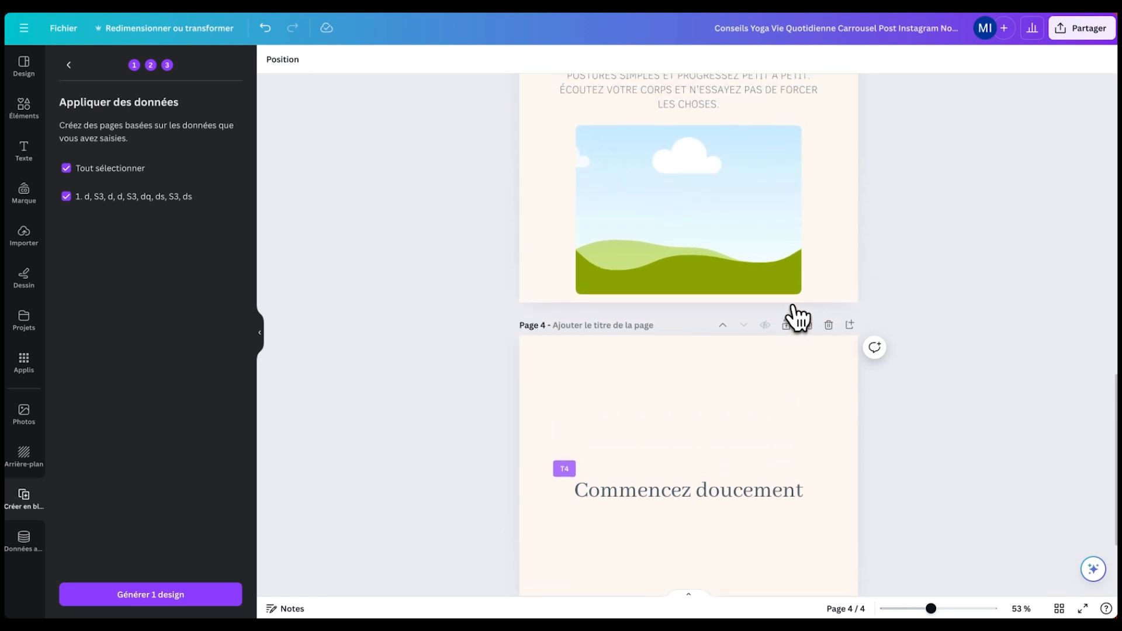
- Publish the carousel as a brand template from the Partager menu
{"action": "left_click", "coordinate": [1077, 35]}
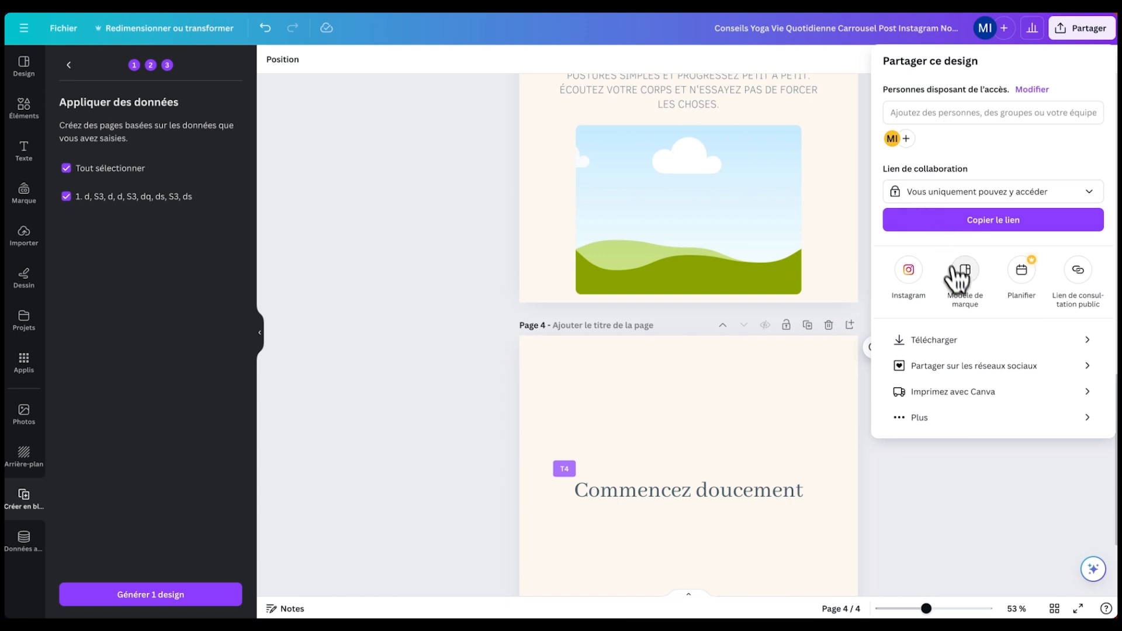
{"action": "left_click", "coordinate": [967, 272]}
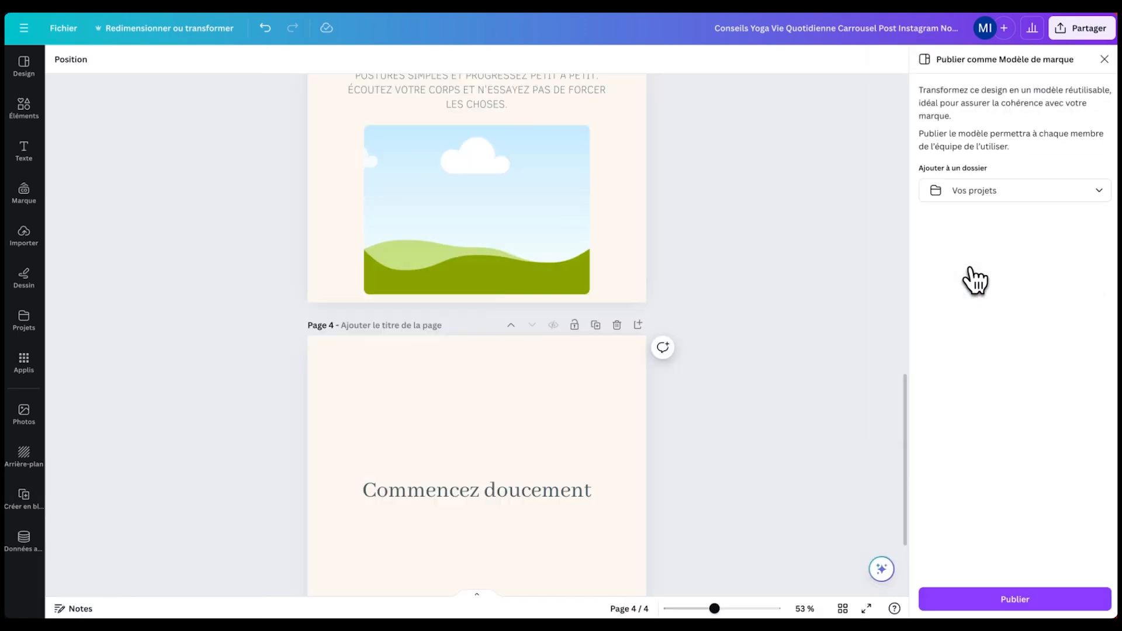
{"action": "left_click", "coordinate": [1006, 605]}
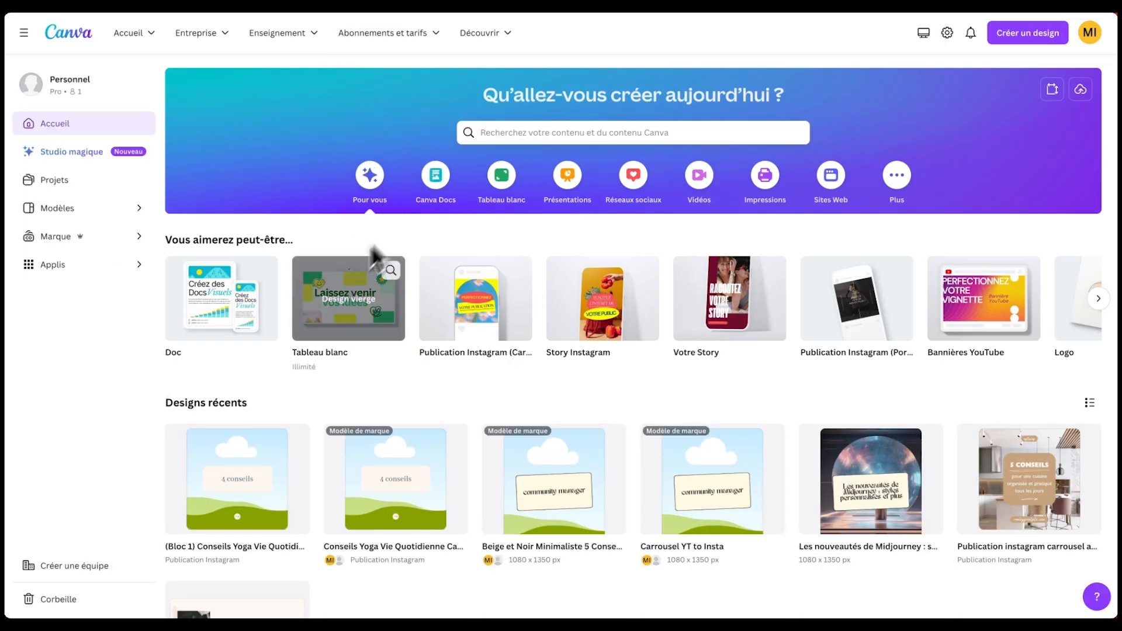
- Rename the first template under Marque > Modèles de marque to 'Automatisation instagram'
{"action": "scroll", "coordinate": [332, 314], "scroll_direction": "down", "scroll_amount": 1}
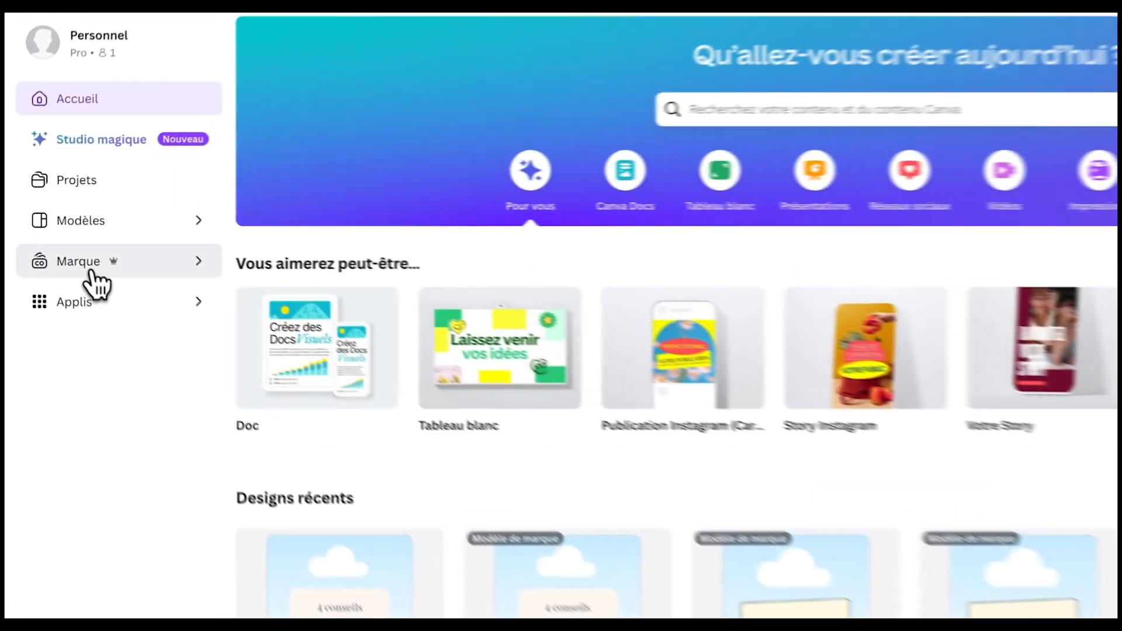
{"action": "left_click", "coordinate": [64, 236]}
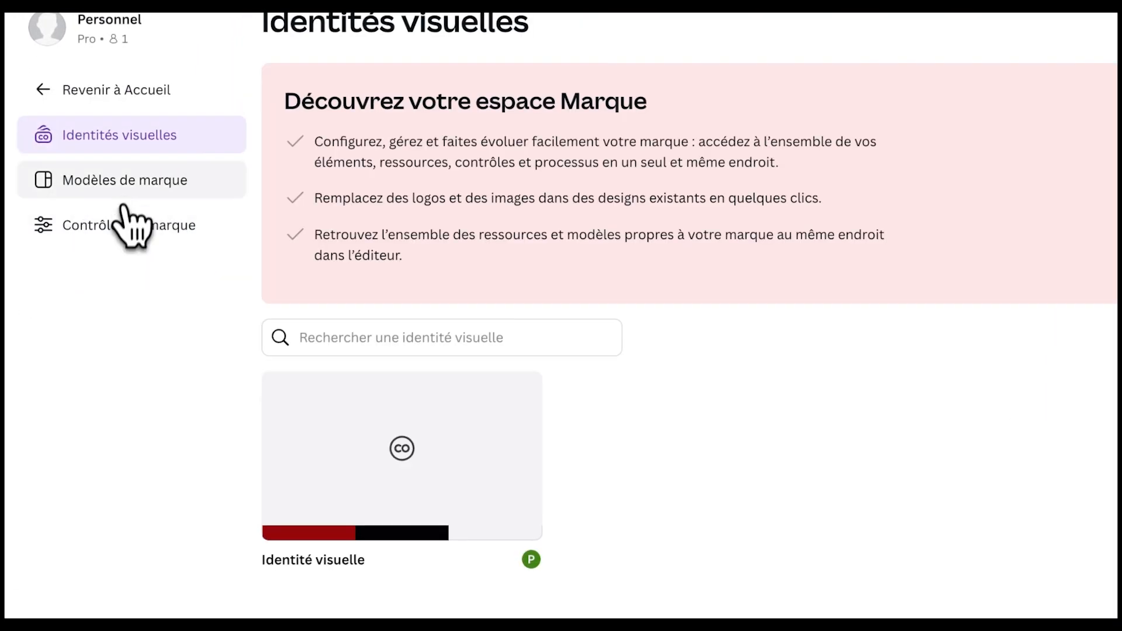
{"action": "left_click", "coordinate": [124, 199]}
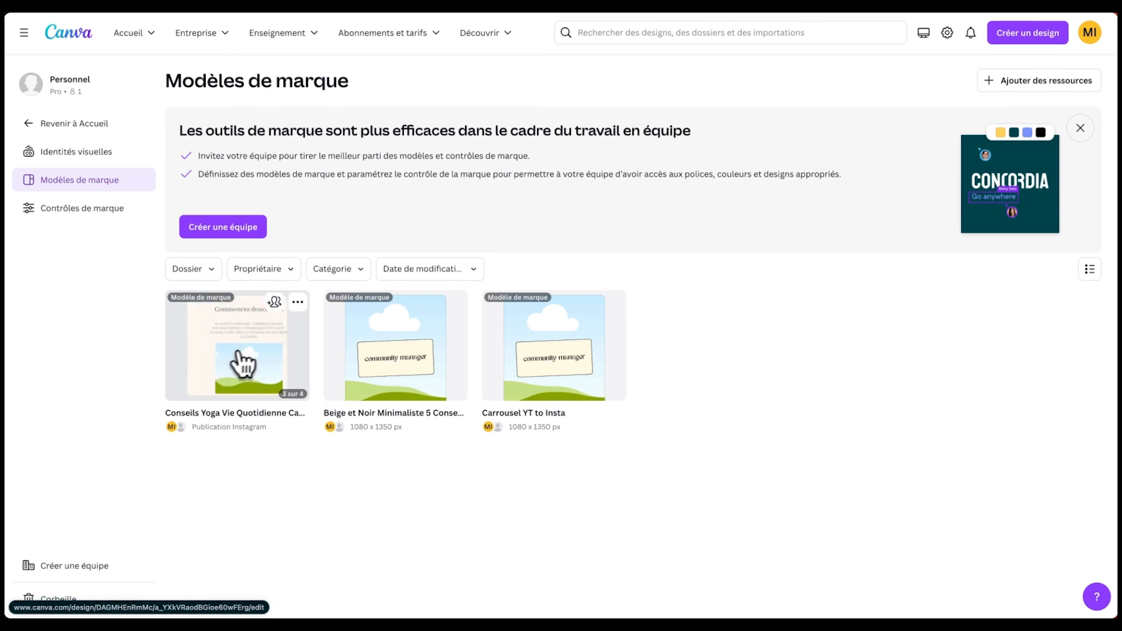
{"action": "left_click", "coordinate": [303, 413]}
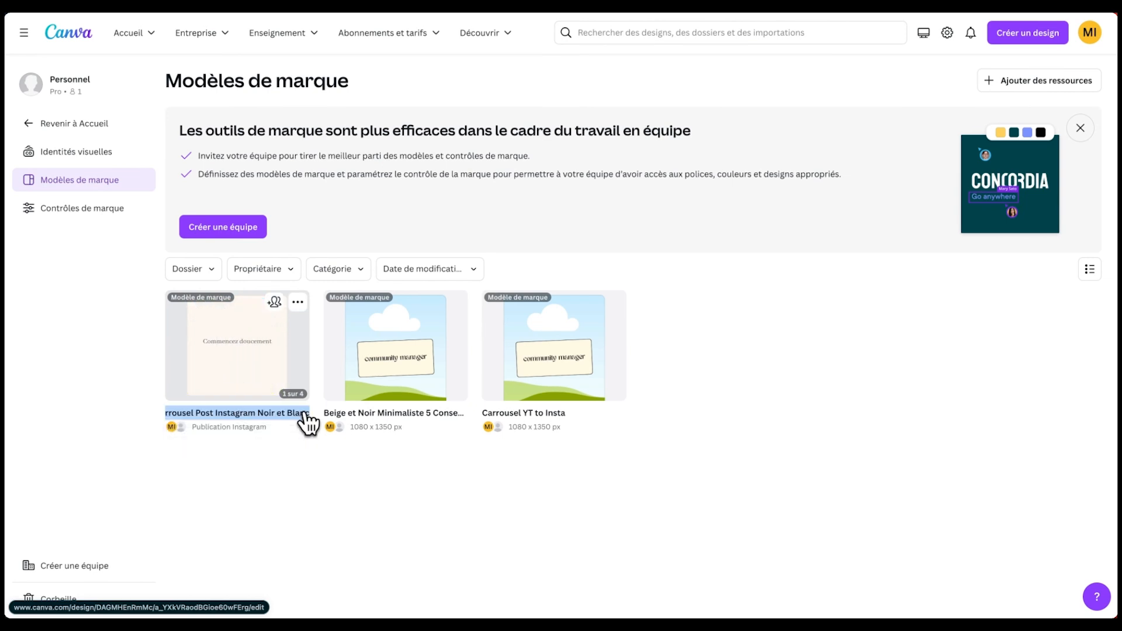
{"action": "type", "text": "Automatisation instagram"}
{"action": "key", "text": "Return"}
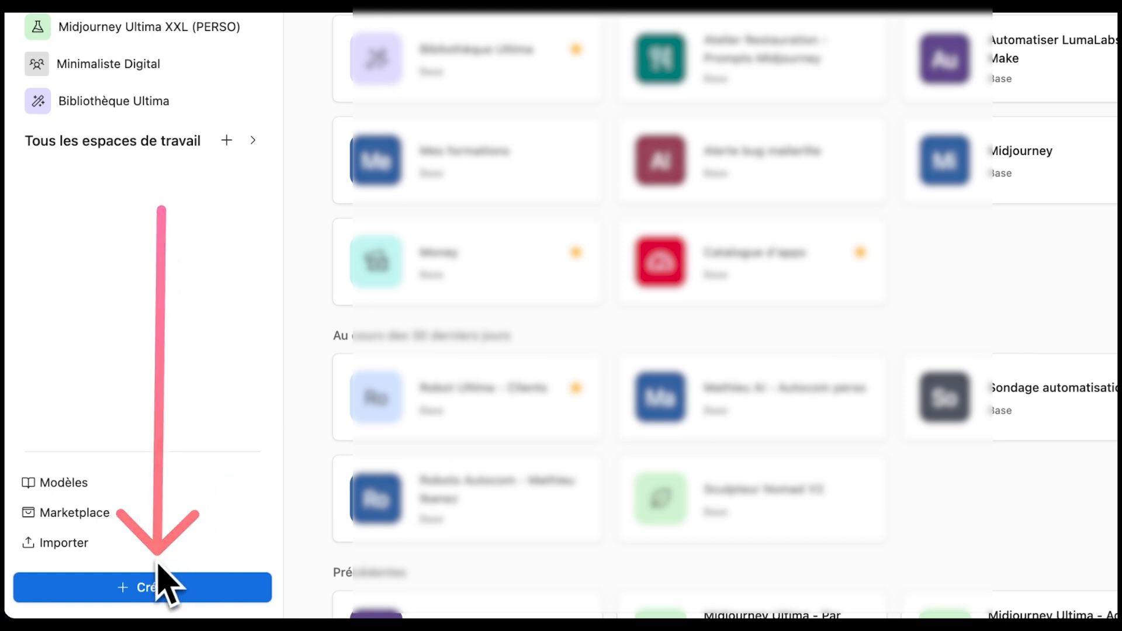
- Create a blank Airtable base from scratch named 'Automatiser carrousel Canva'
{"action": "left_click", "coordinate": [157, 581]}
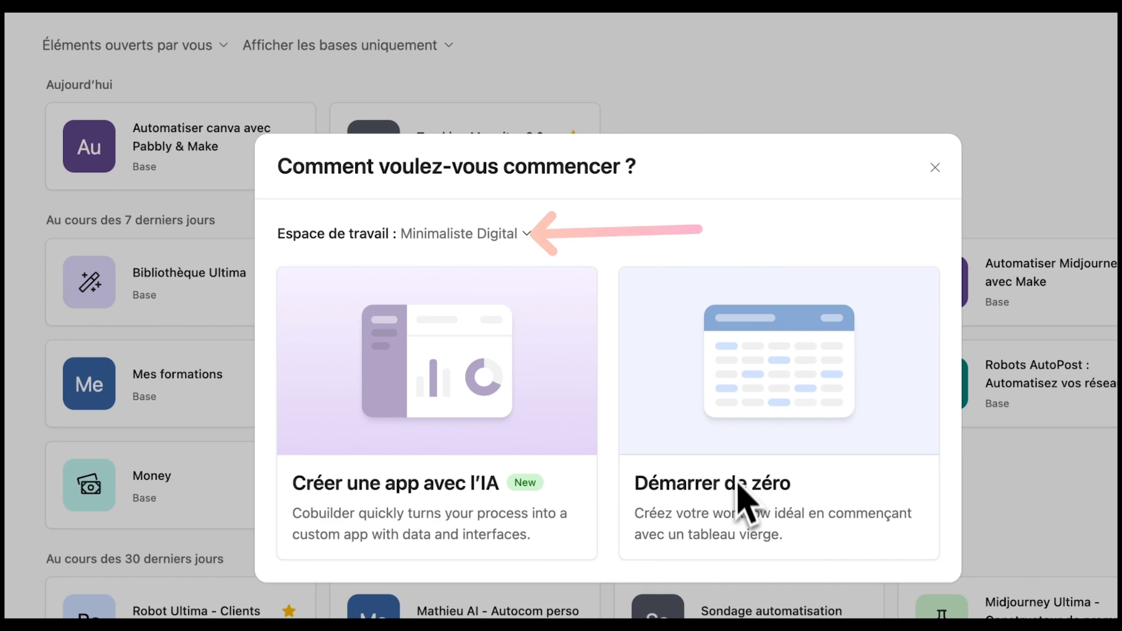
{"action": "left_click", "coordinate": [759, 447]}
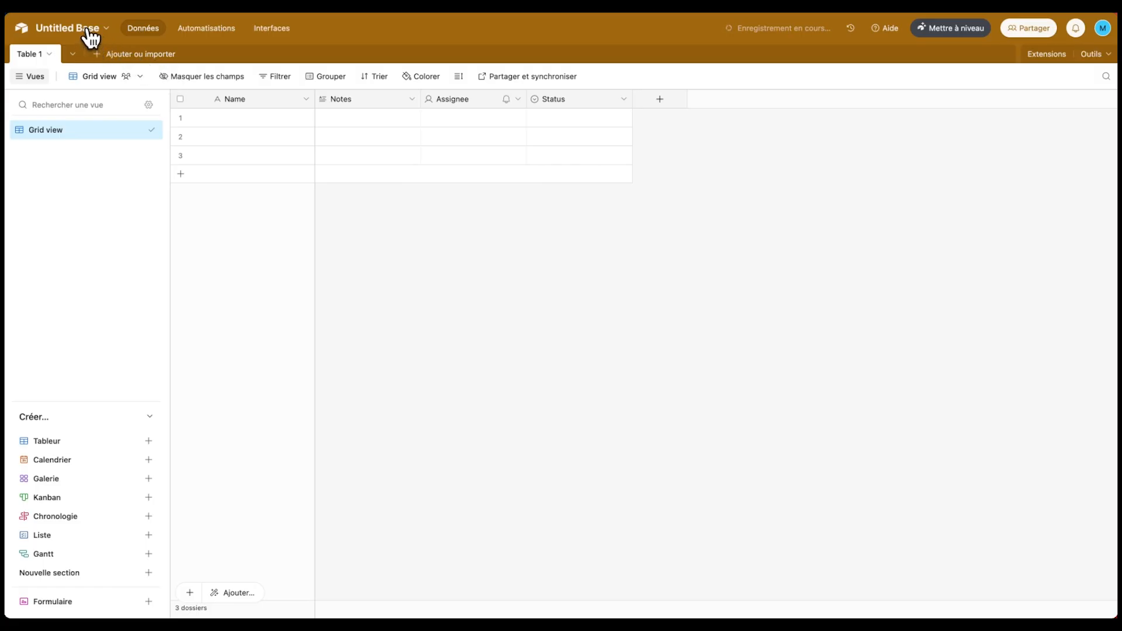
{"action": "left_click", "coordinate": [90, 30]}
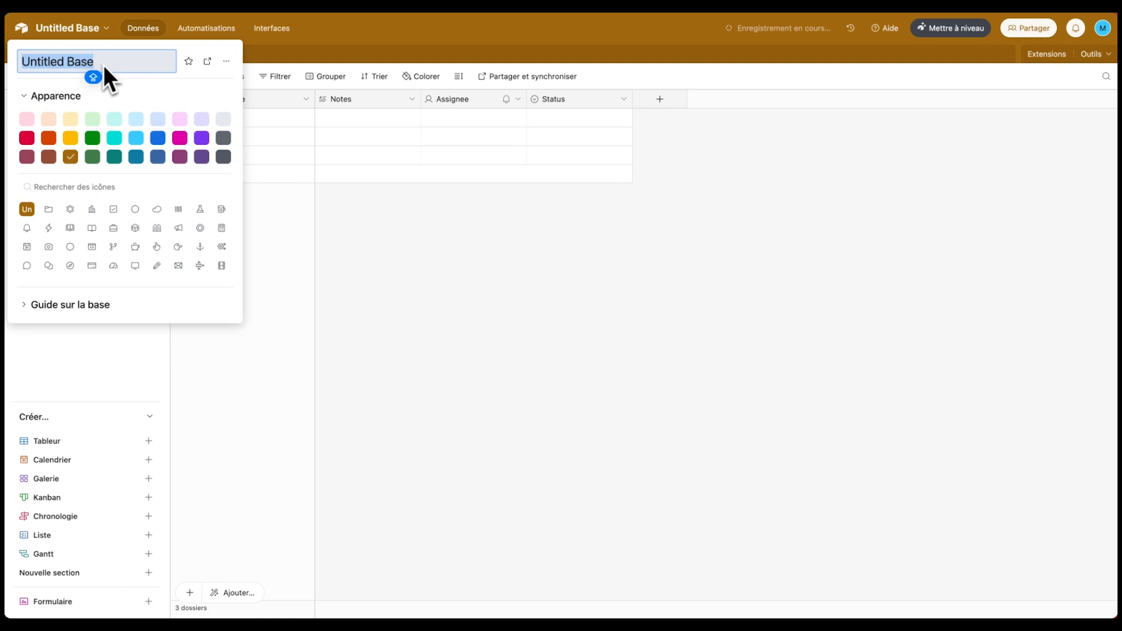
{"action": "type", "text": "Automatiser carrousel Canva"}
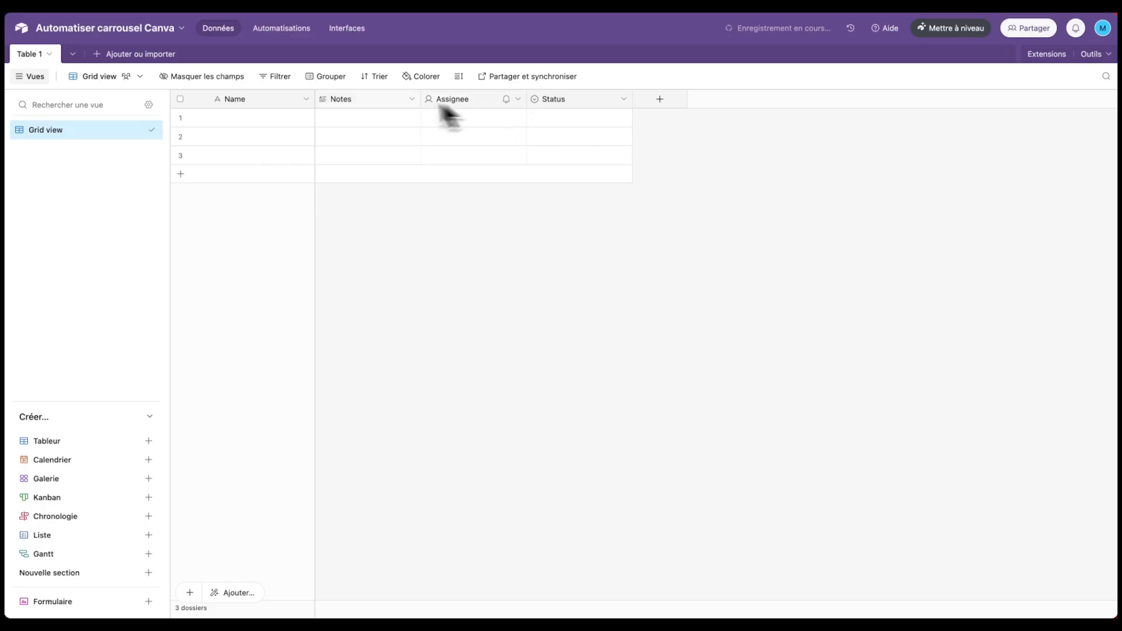
- Delete the Notes, Assignee and Status fields from Table 1
{"action": "left_click", "coordinate": [356, 104]}
{"action": "left_click", "coordinate": [477, 98], "text": "shift"}
{"action": "left_click", "coordinate": [564, 101], "text": "shift"}
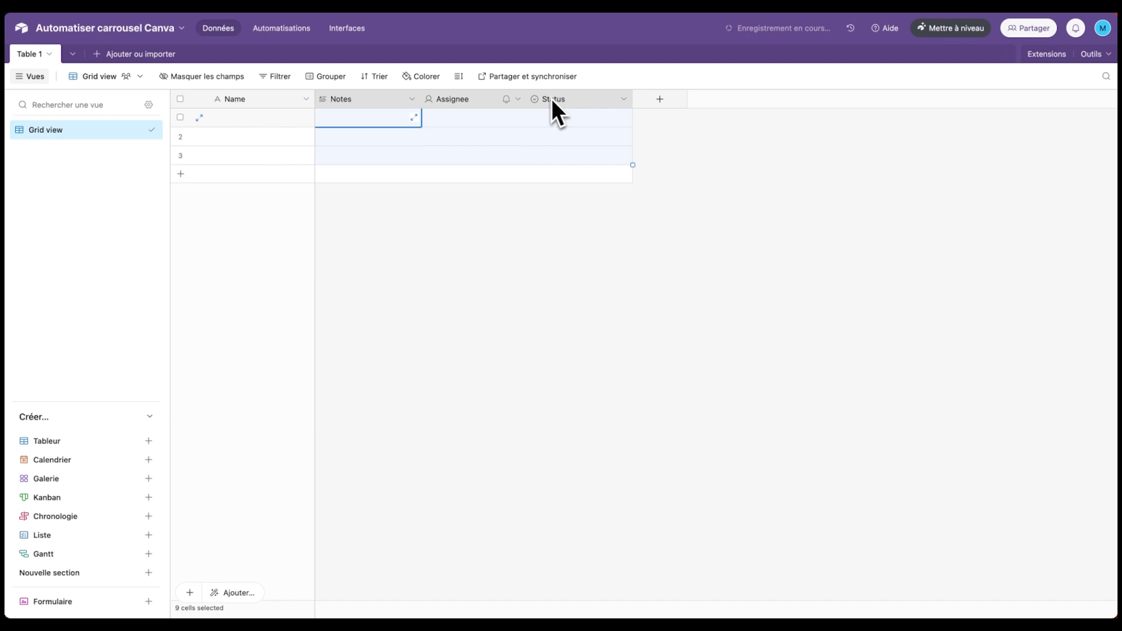
{"action": "right_click", "coordinate": [551, 99]}
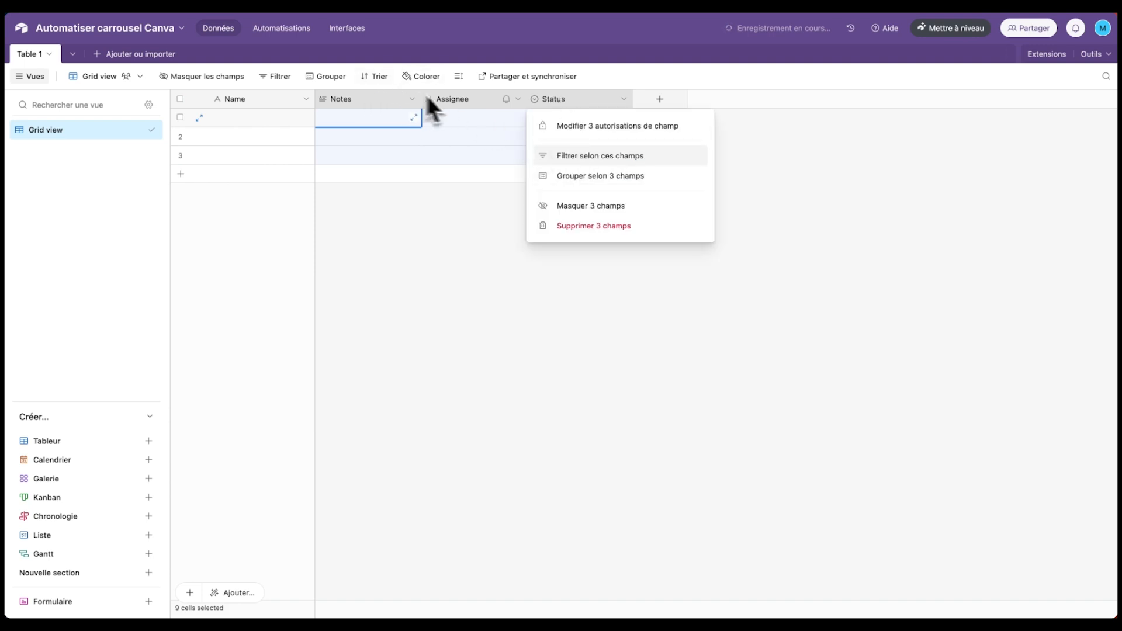
{"action": "left_click", "coordinate": [584, 227]}
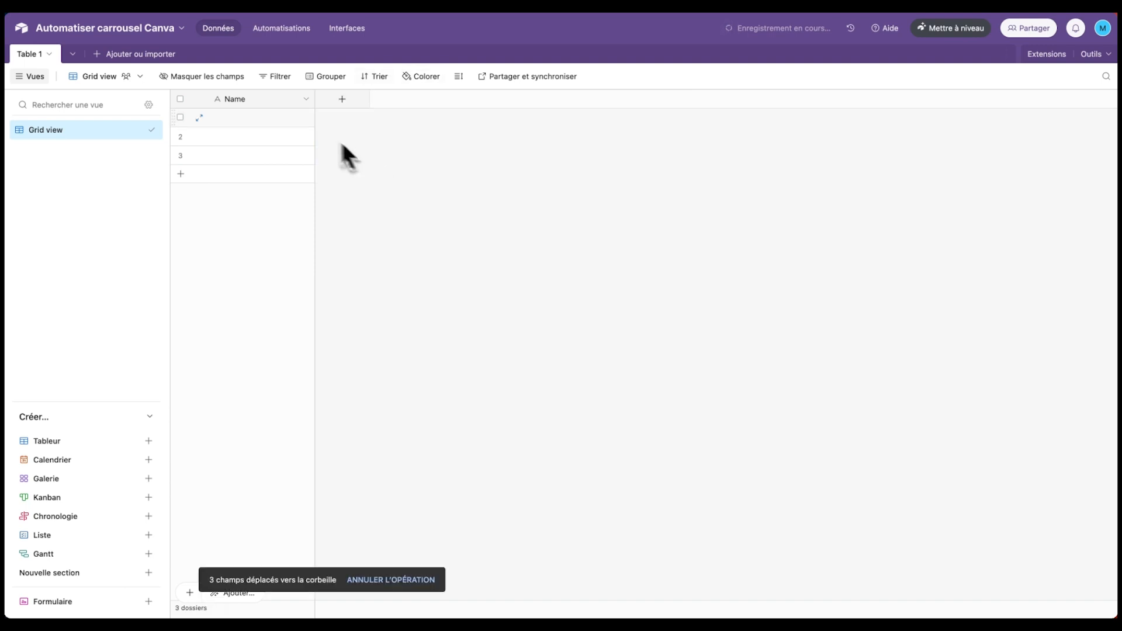
- Turn the Name field into a 'Date de création' date field that includes the time
{"action": "double_click", "coordinate": [239, 99]}
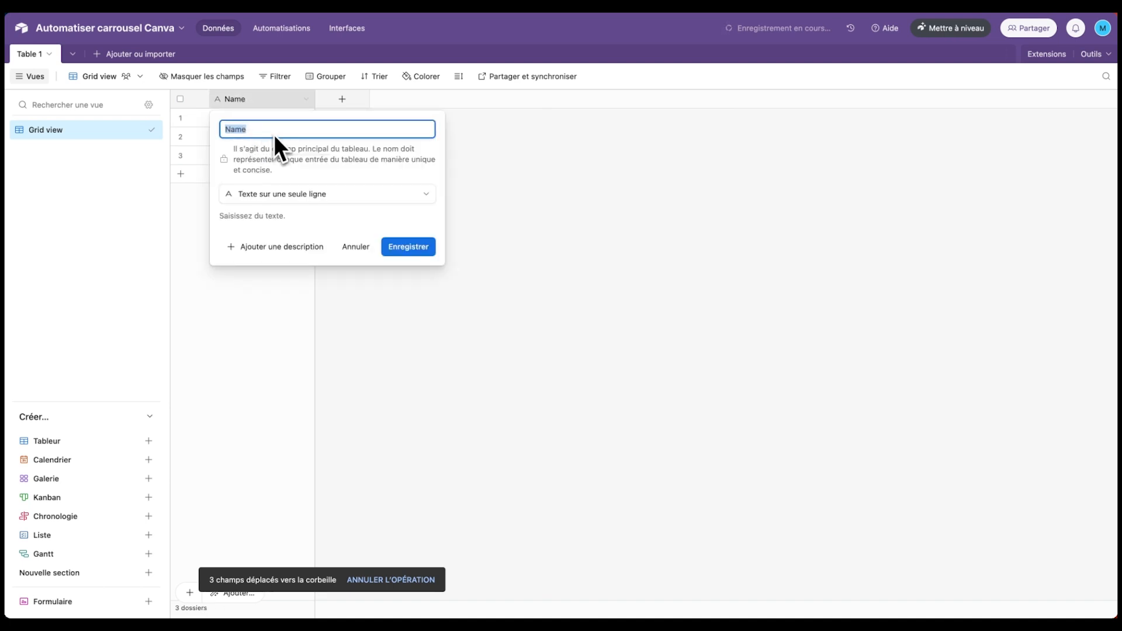
{"action": "type", "text": "Date de création"}
{"action": "left_click", "coordinate": [274, 194]}
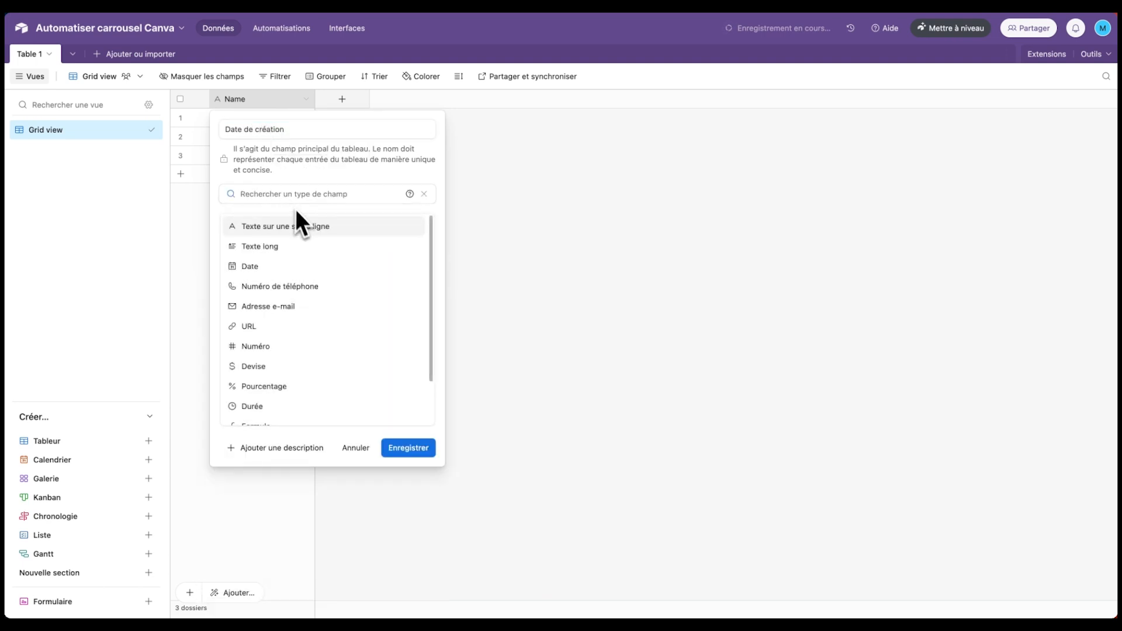
{"action": "left_click", "coordinate": [267, 276]}
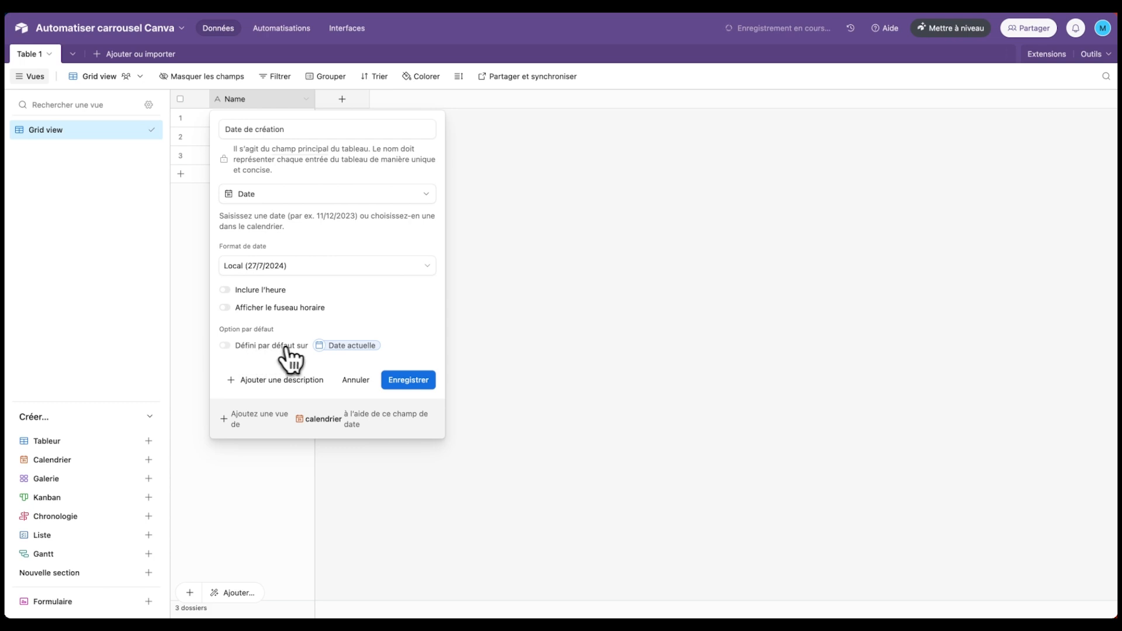
{"action": "left_click", "coordinate": [252, 290]}
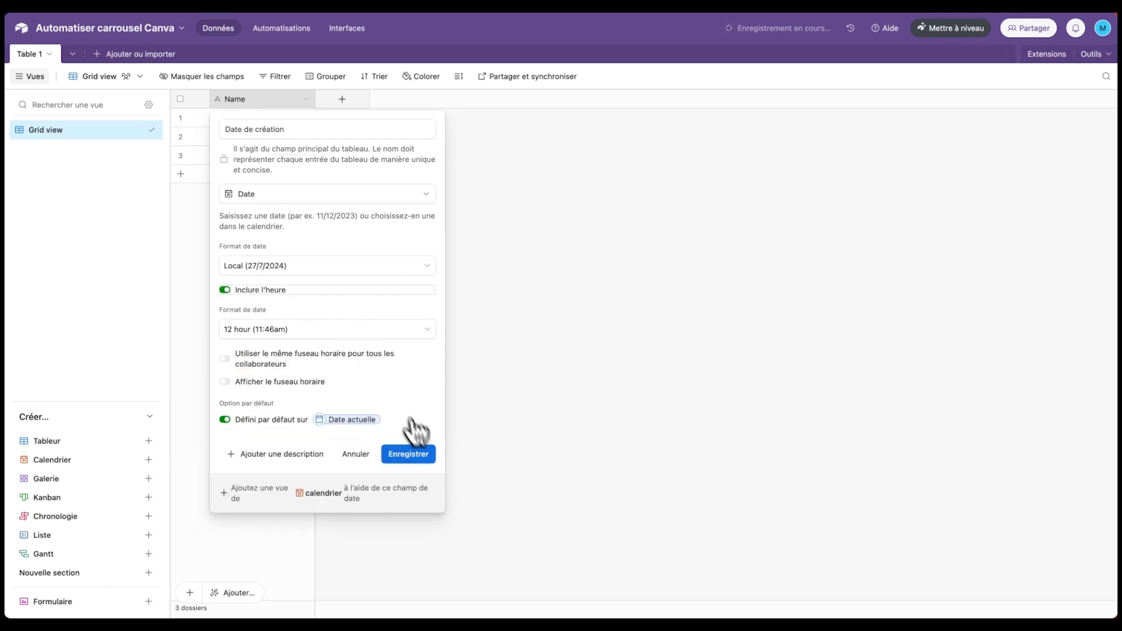
{"action": "left_click", "coordinate": [409, 455]}
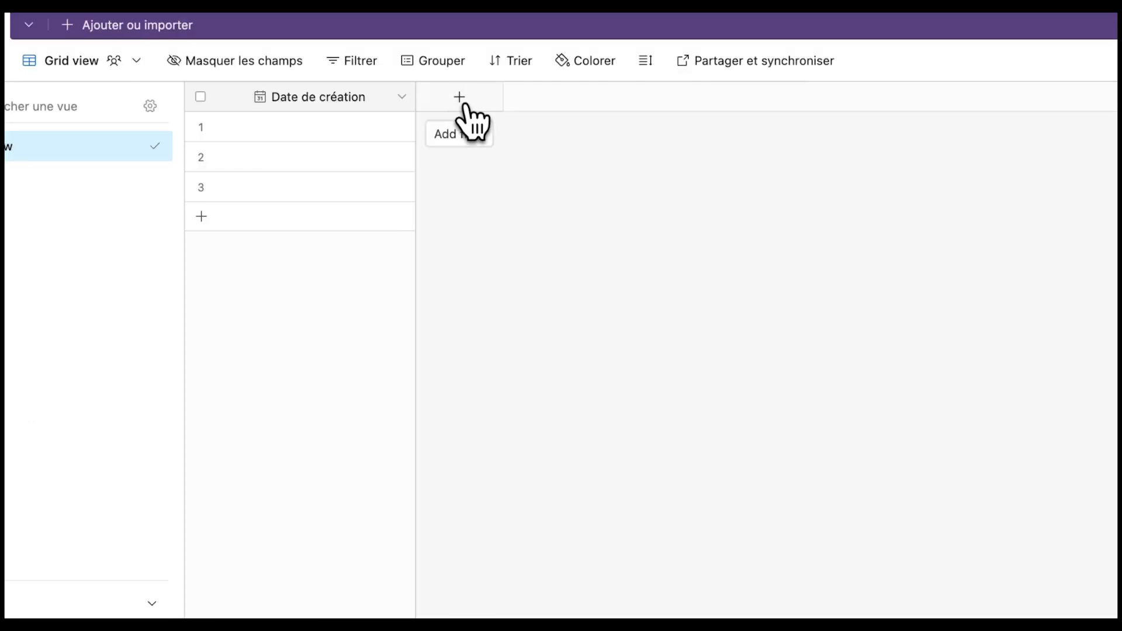
- Add a 'Titre de la vidéo' field and a 'Url de la vidéo' URL field
{"action": "left_click", "coordinate": [460, 97]}
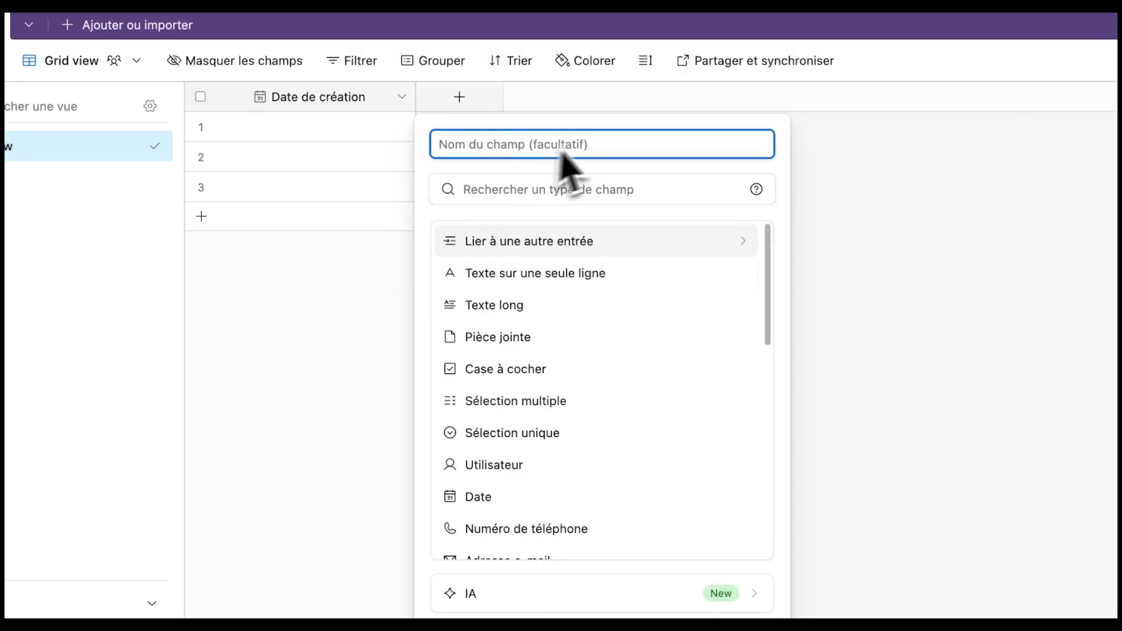
{"action": "type", "text": "Titre de l"}
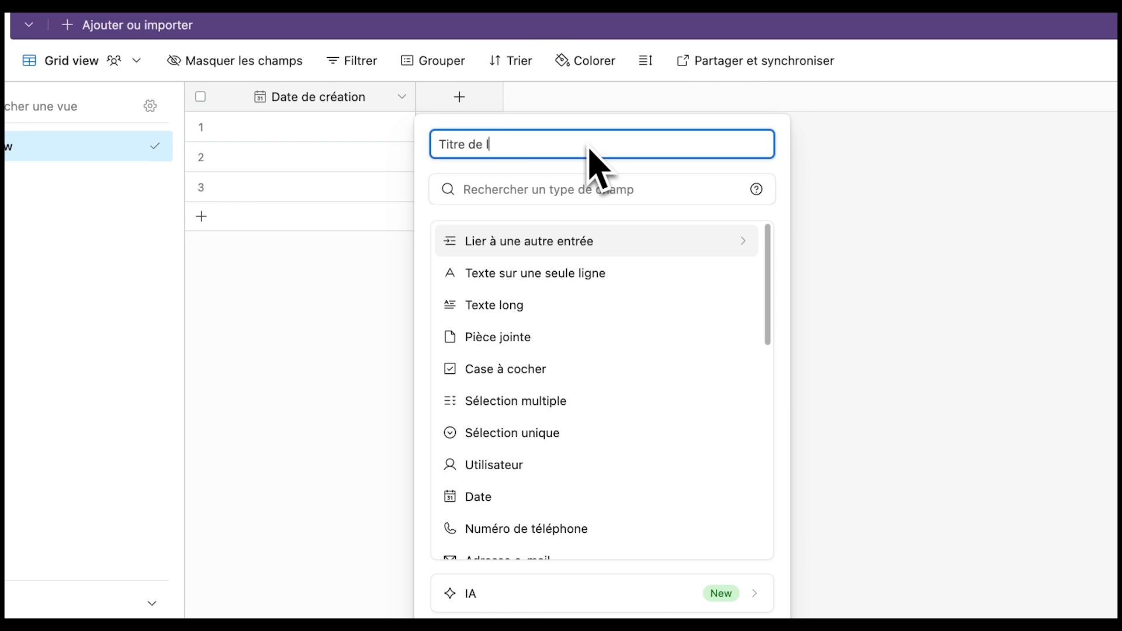
{"action": "type", "text": "a vidéo"}
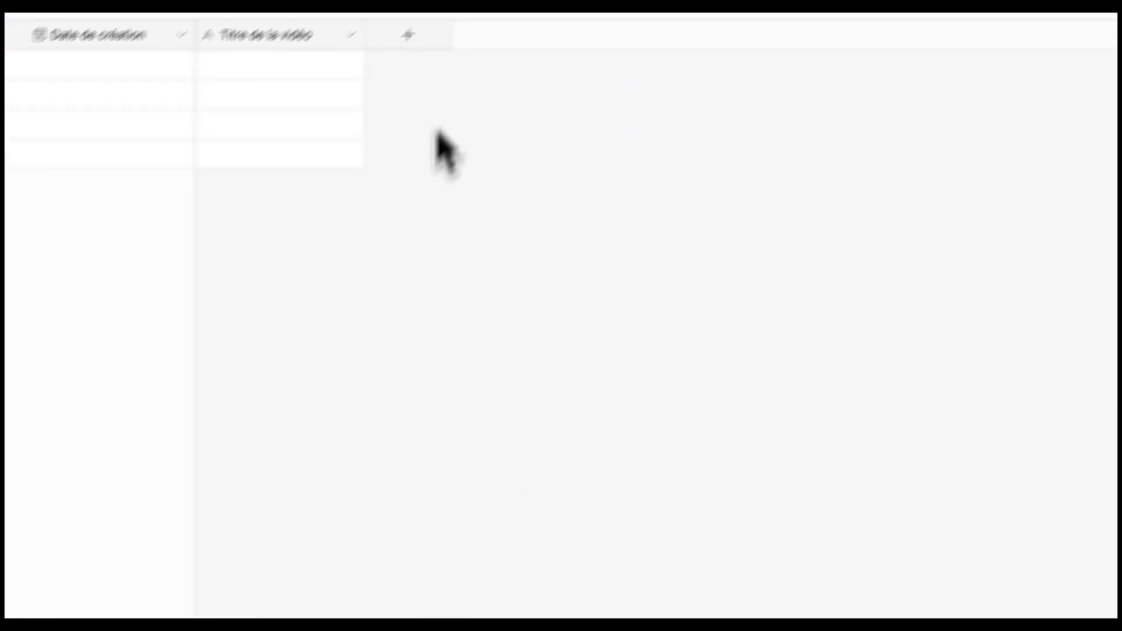
{"action": "left_click", "coordinate": [408, 34]}
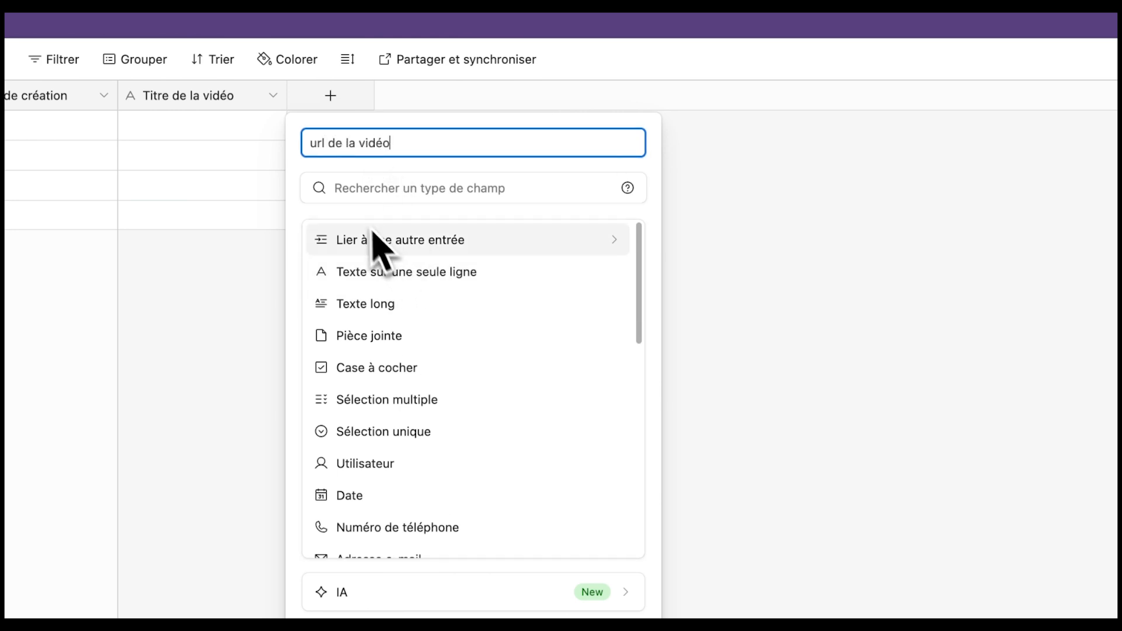
{"action": "scroll", "coordinate": [403, 327], "scroll_direction": "down", "scroll_amount": 3}
{"action": "left_click", "coordinate": [359, 462]}
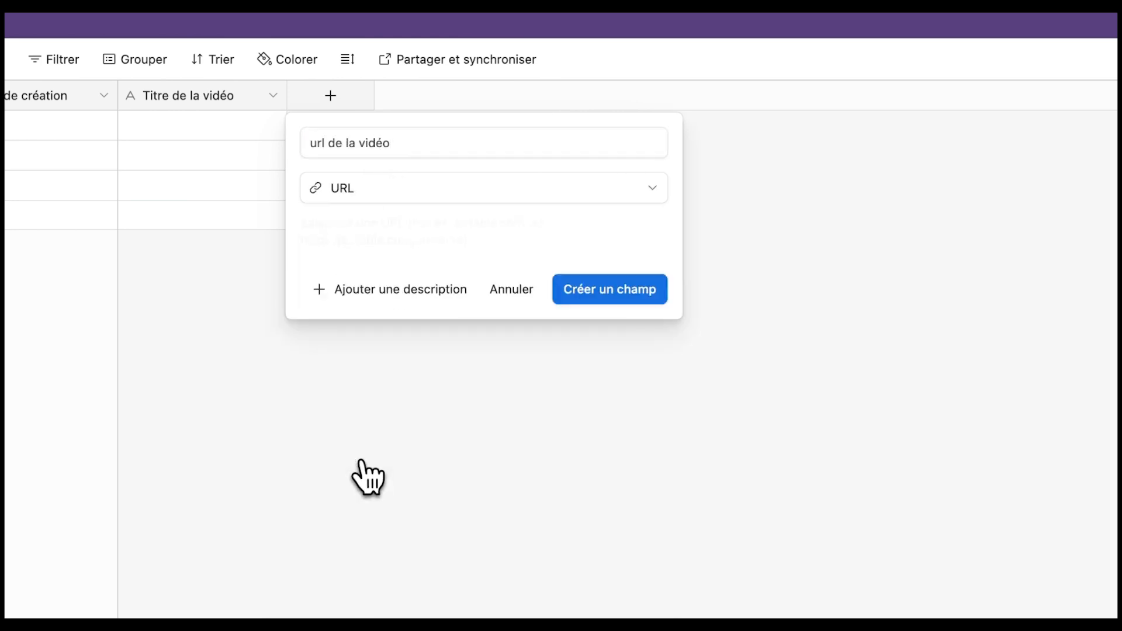
{"action": "left_click", "coordinate": [608, 295]}
- Add a long text field and an I1 attachment field
{"action": "left_click", "coordinate": [500, 96]}
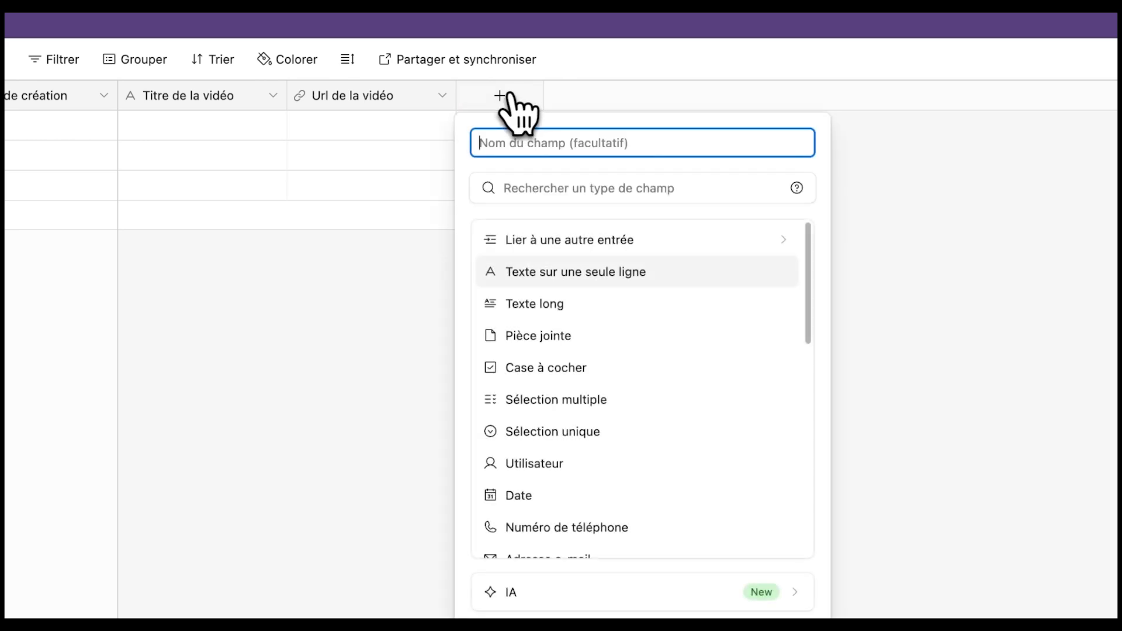
{"action": "left_click", "coordinate": [543, 307]}
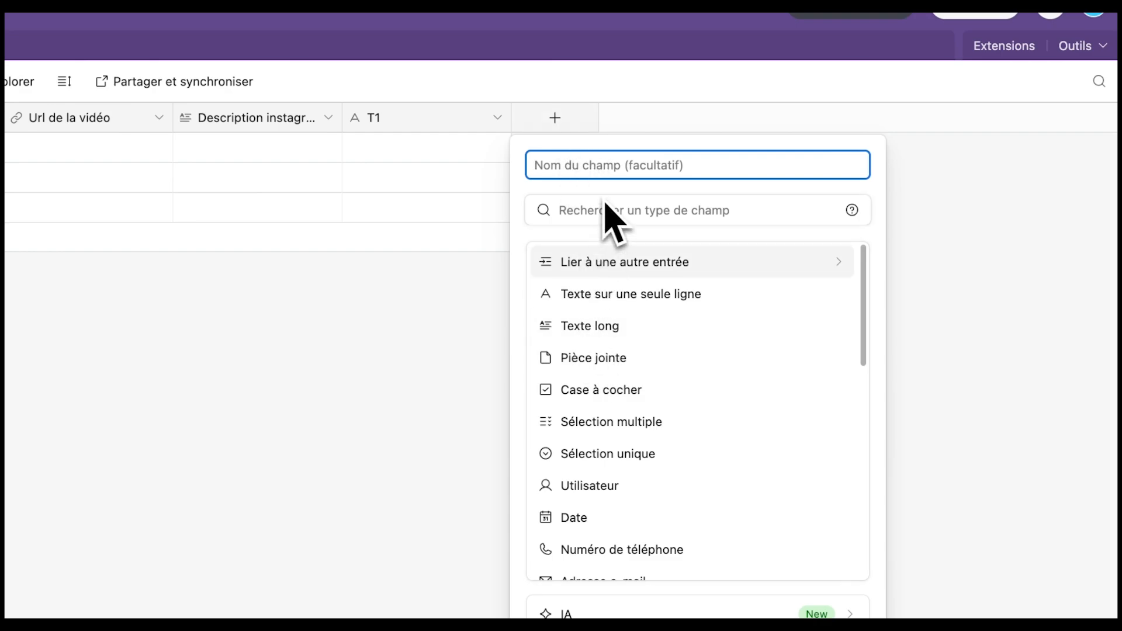
{"action": "type", "text": "I1"}
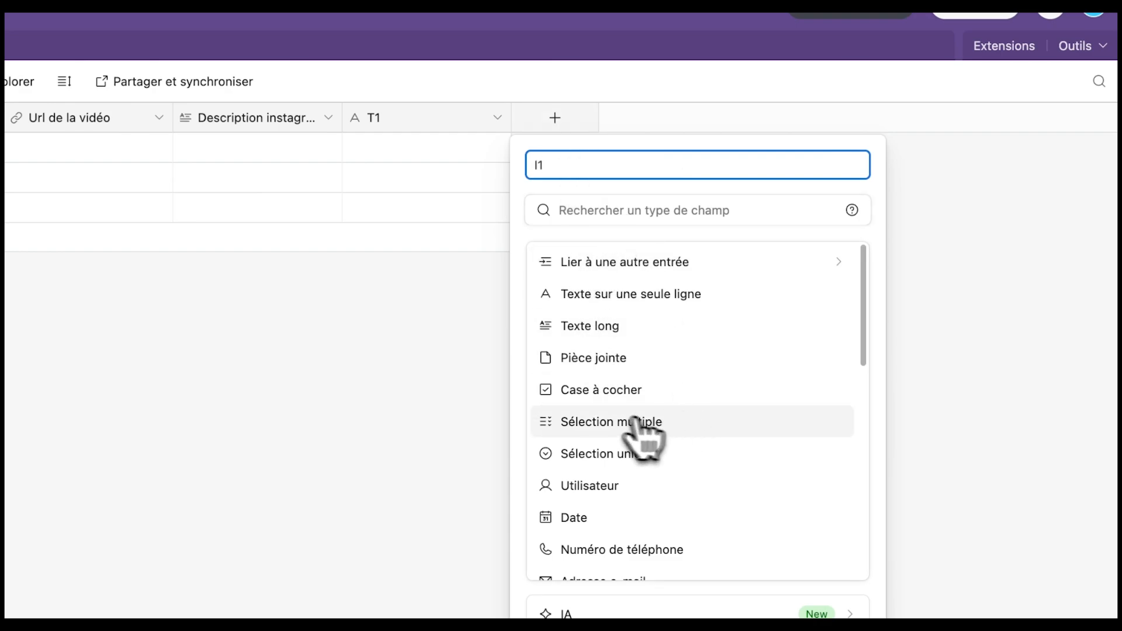
{"action": "left_click", "coordinate": [590, 357]}
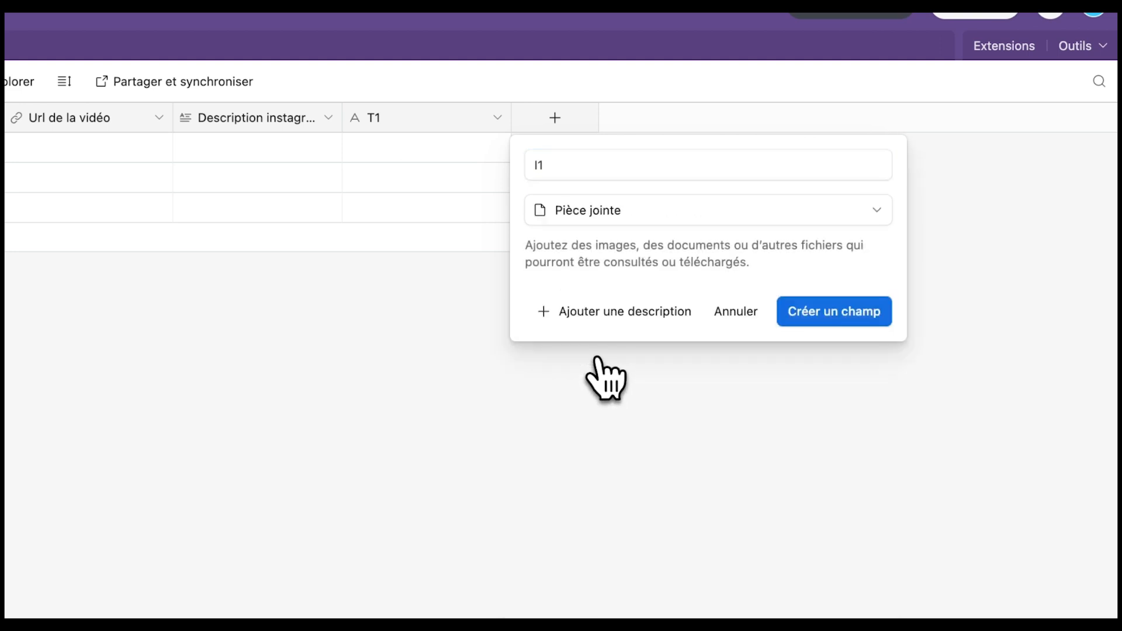
{"action": "key", "text": "Return"}
{"action": "left_click", "coordinate": [730, 120]}
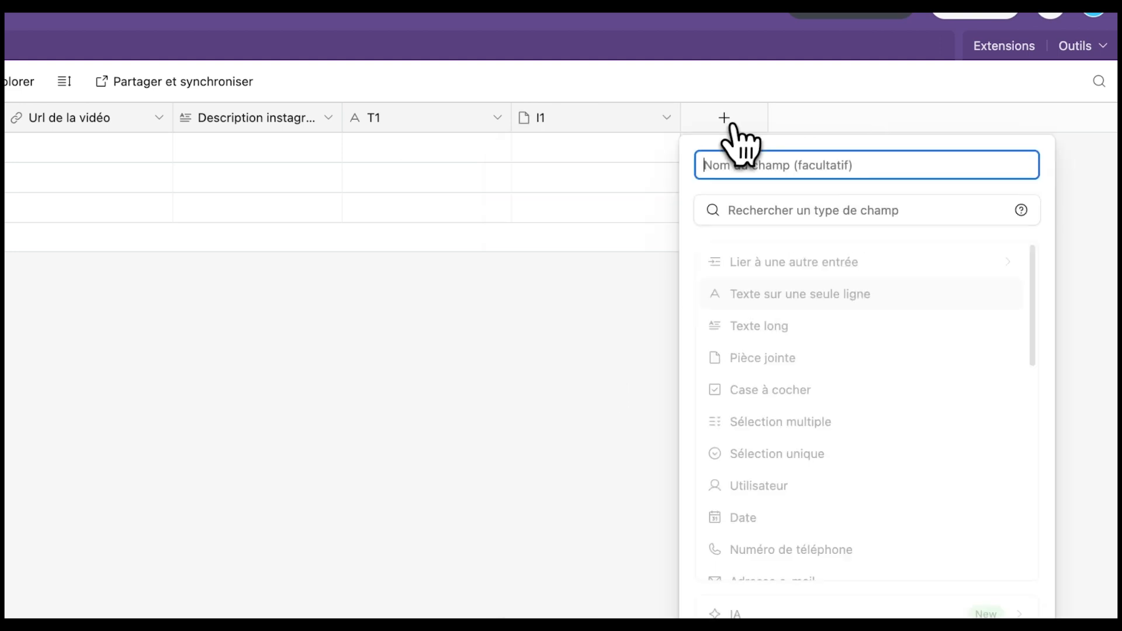
- Add T2 as single-line text, C2 as long text and I2 as an attachment field
{"action": "type", "text": "T"}
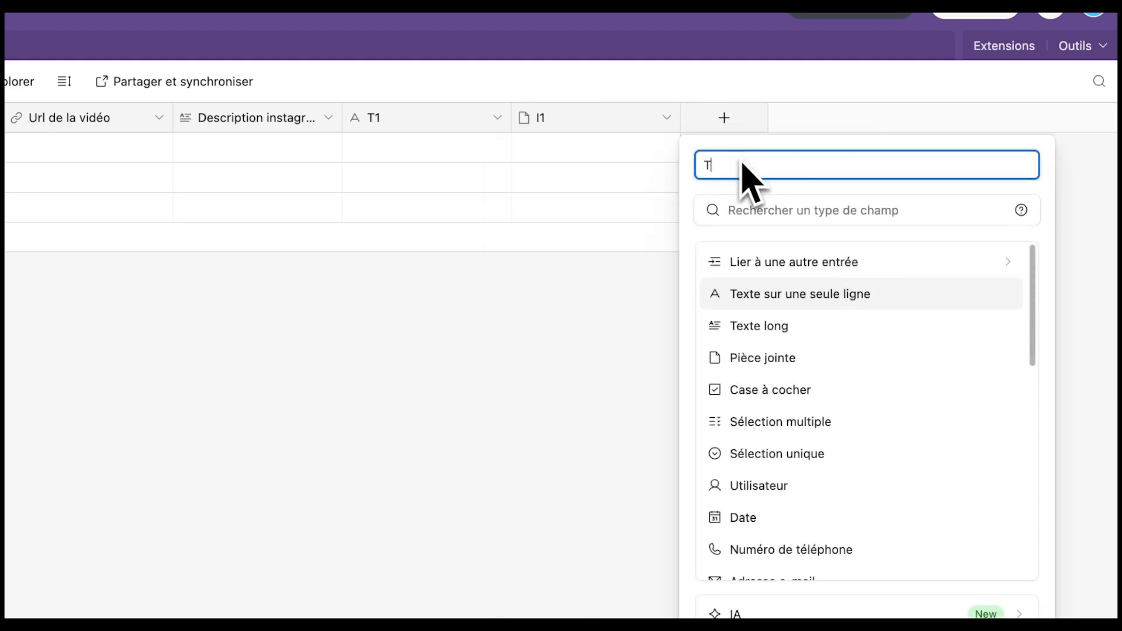
{"action": "type", "text": "2"}
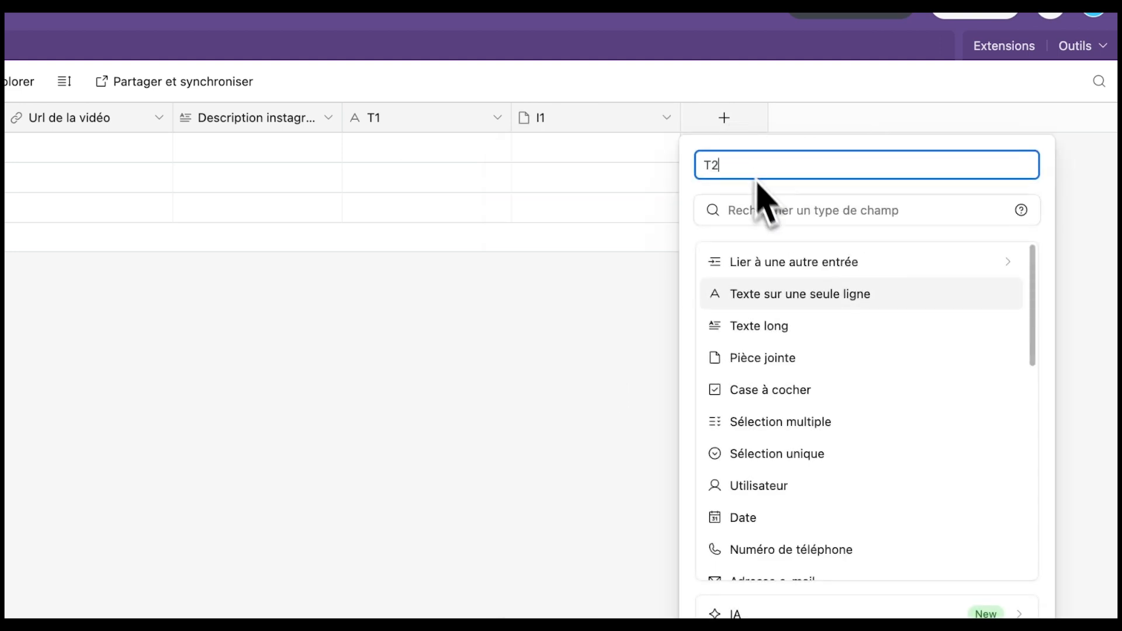
{"action": "left_click", "coordinate": [777, 296]}
{"action": "key", "text": "Return"}
{"action": "left_click", "coordinate": [870, 124]}
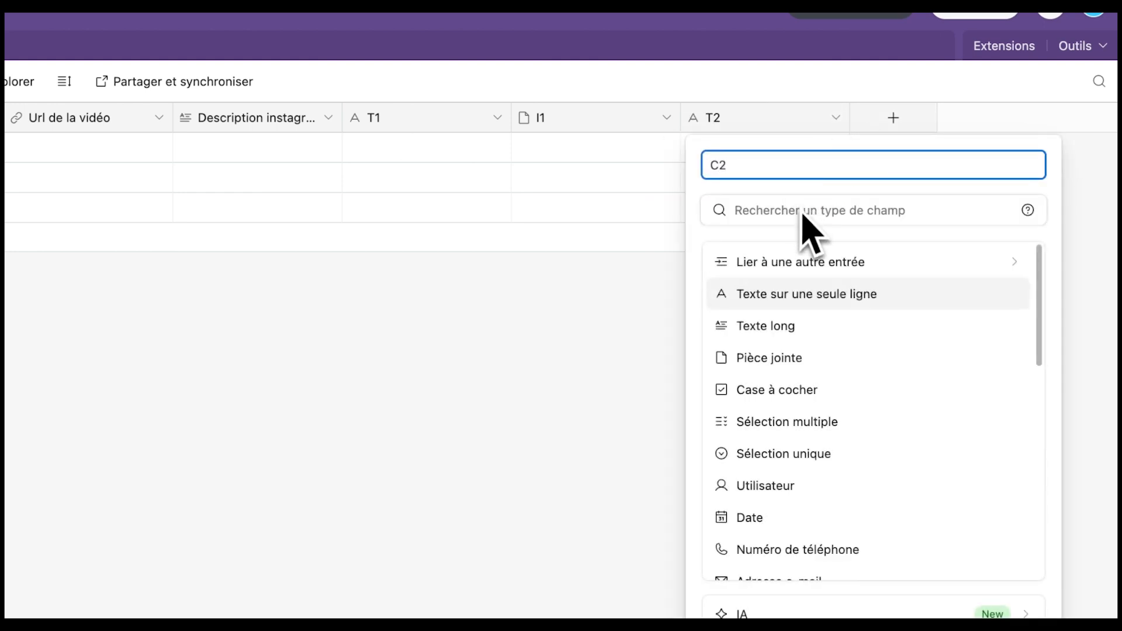
{"action": "left_click", "coordinate": [793, 328]}
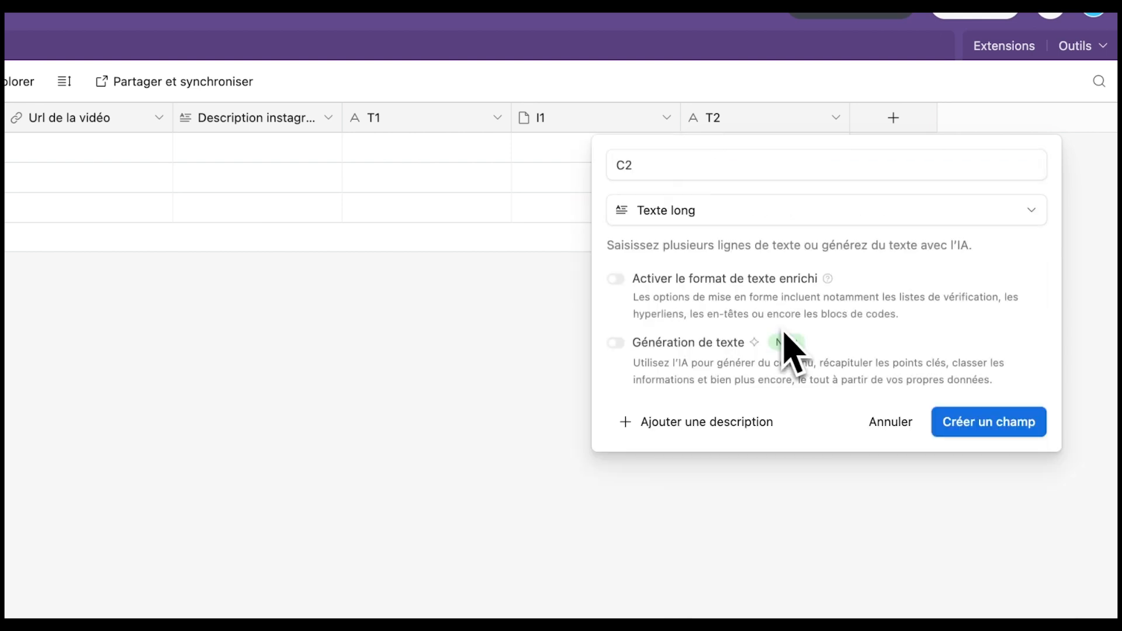
{"action": "key", "text": "Return"}
{"action": "left_click", "coordinate": [1022, 117]}
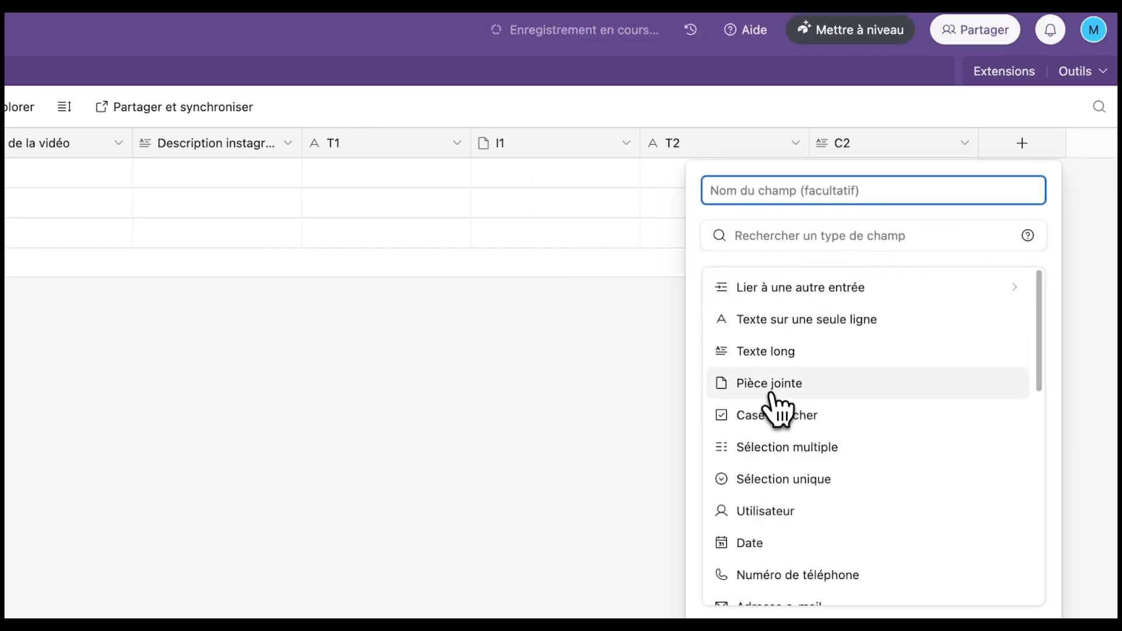
{"action": "left_click", "coordinate": [771, 389]}
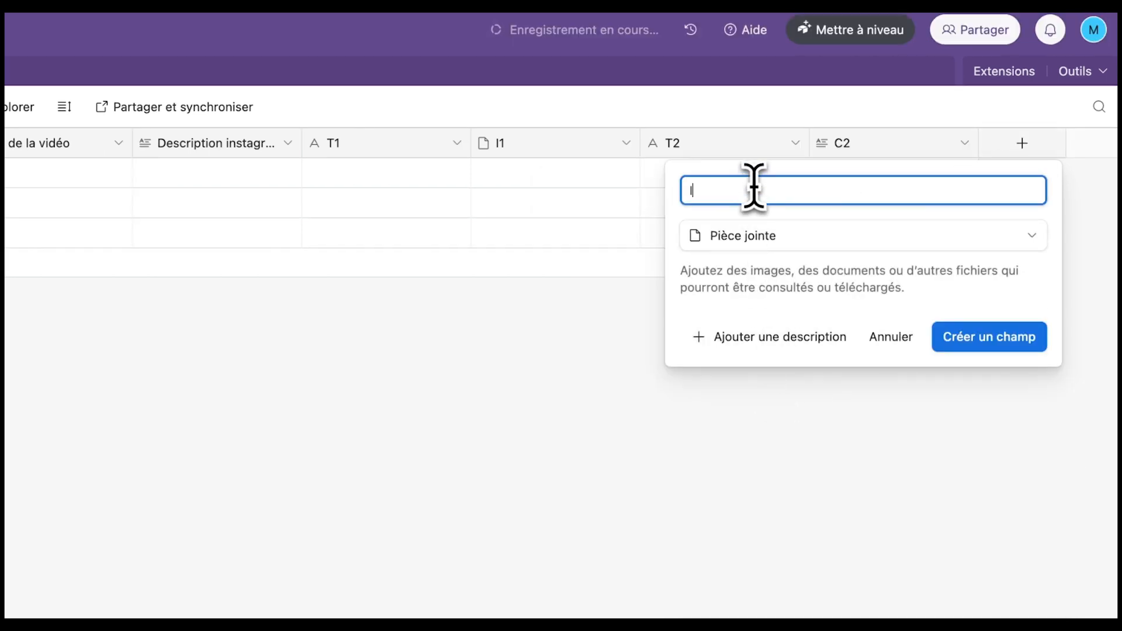
{"action": "key", "text": "Return"}
{"action": "left_click", "coordinate": [1022, 142]}
- Add the T3, C3 and T4 fields, with T4 as single-line text
{"action": "type", "text": "T3"}
{"action": "type", "text": "C3"}
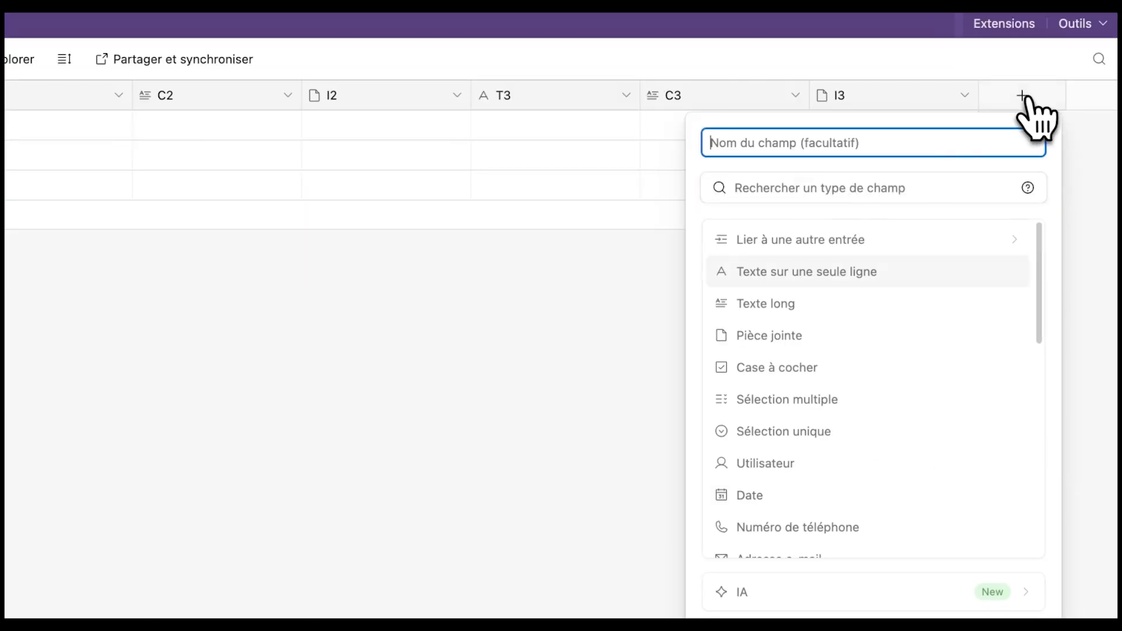
{"action": "left_click", "coordinate": [1029, 104]}
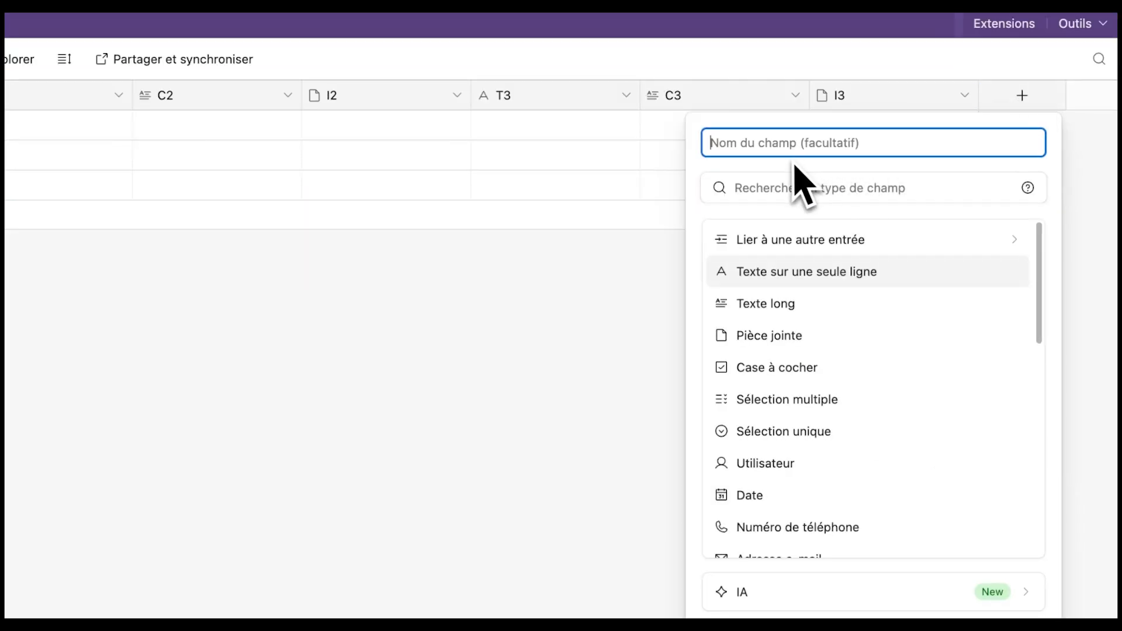
{"action": "type", "text": "T4"}
{"action": "left_click", "coordinate": [777, 271]}
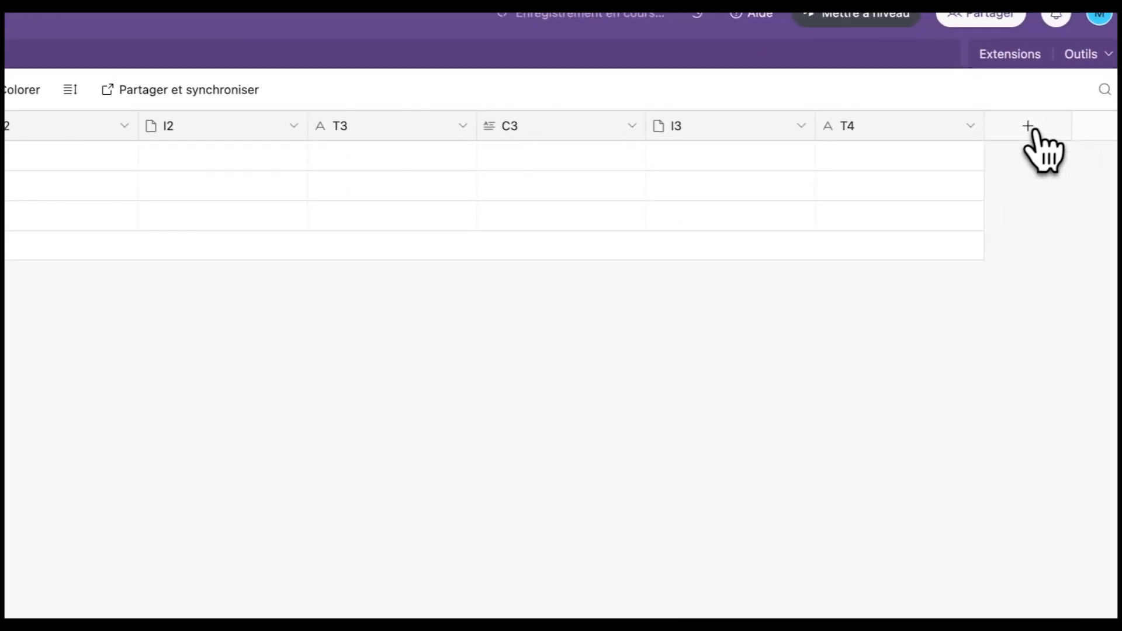
{"action": "left_click", "coordinate": [1017, 130]}
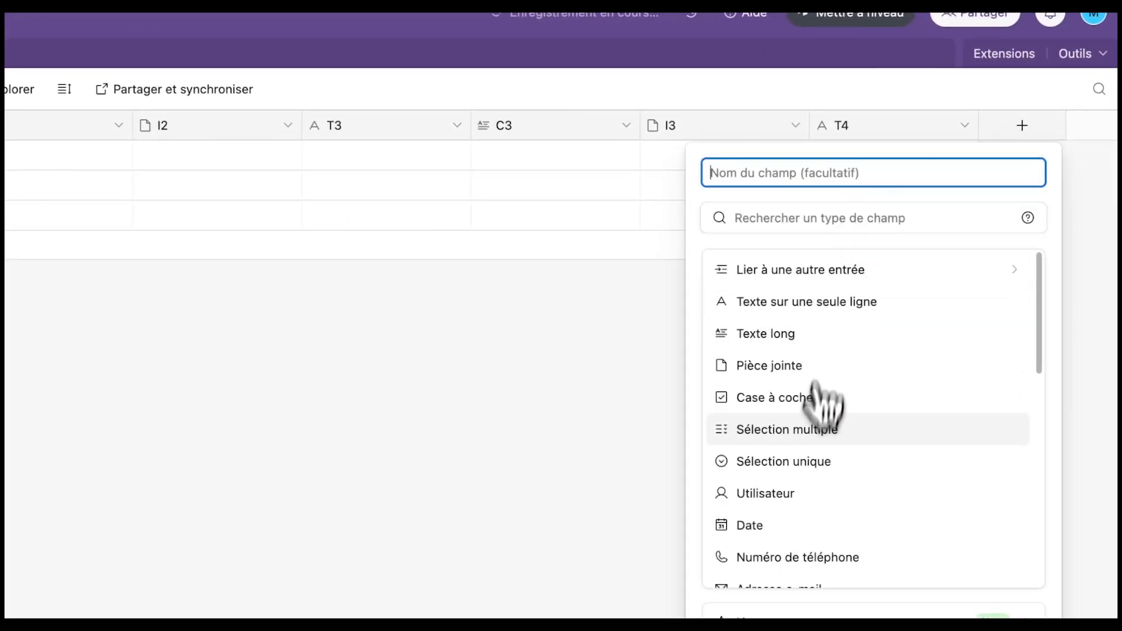
- Add an 'Envoyer sur canva' checkbox field
{"action": "left_click", "coordinate": [796, 405]}
{"action": "left_click", "coordinate": [809, 181]}
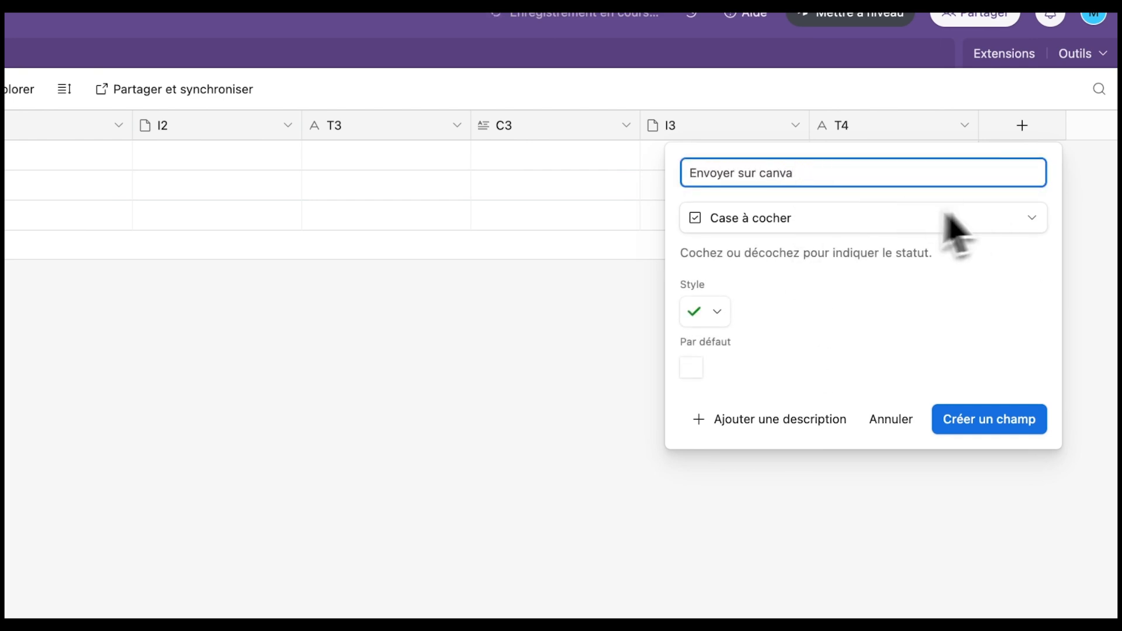
{"action": "left_click", "coordinate": [968, 426]}
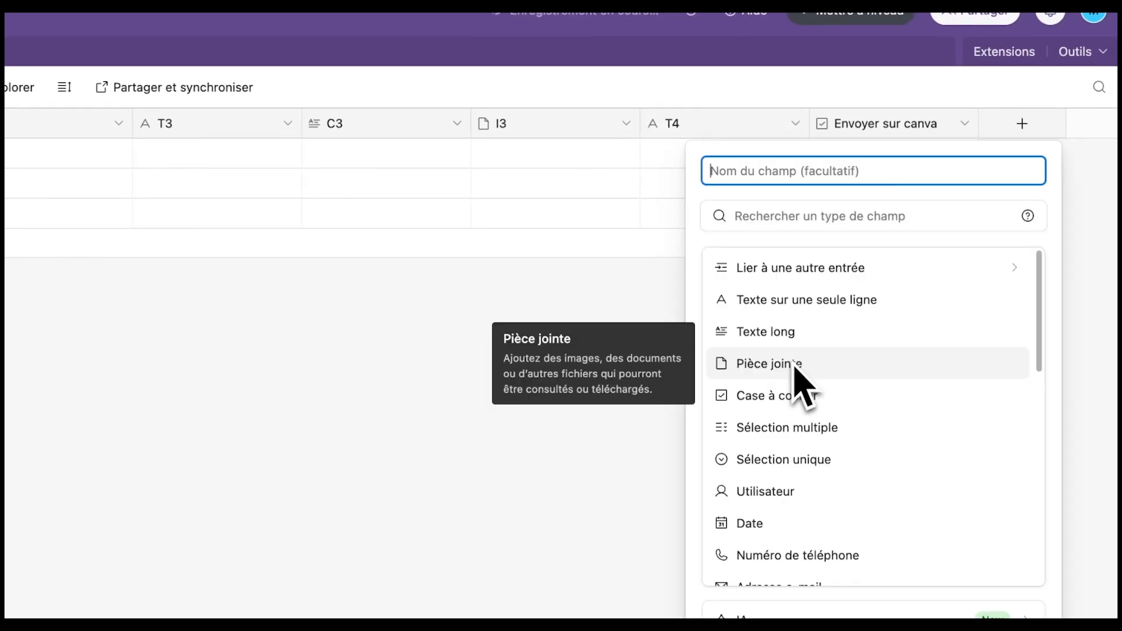
{"action": "left_click", "coordinate": [918, 118]}
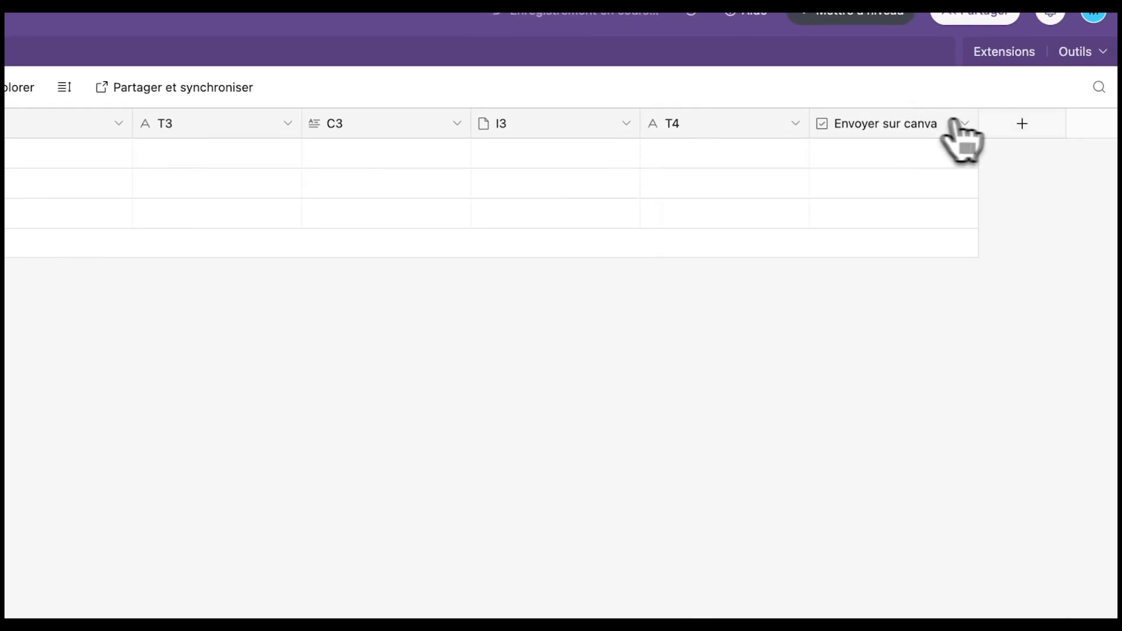
- Add attachment fields for the slides, including Slide1 and Slide4
{"action": "left_click", "coordinate": [1016, 124]}
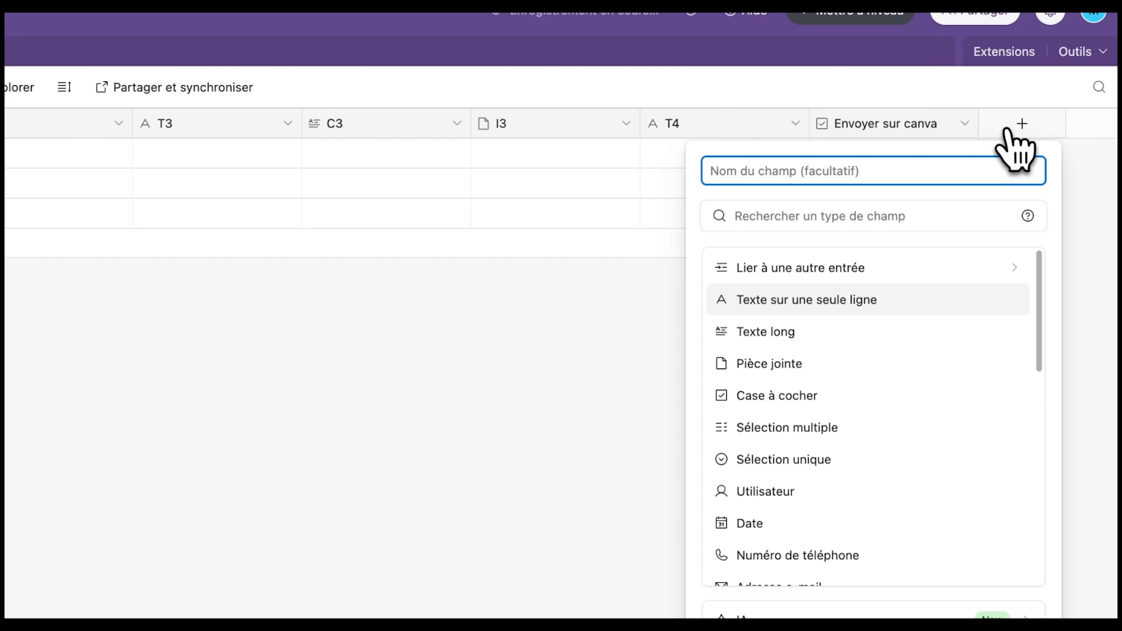
{"action": "left_click", "coordinate": [775, 371]}
{"action": "type", "text": "SL"}
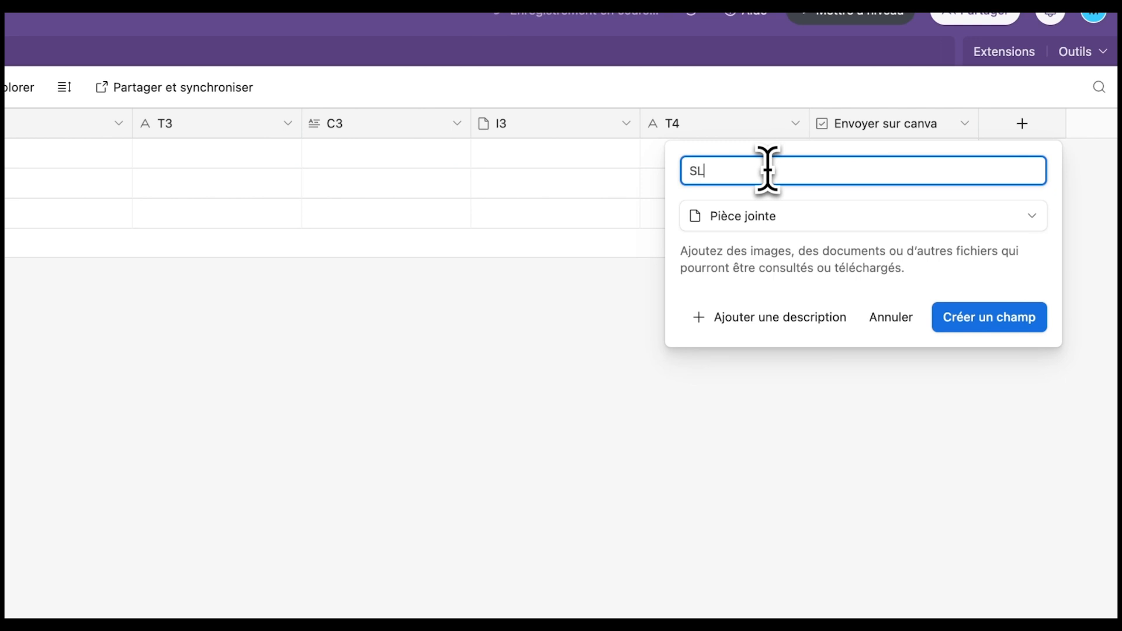
{"action": "type", "text": "ide1"}
{"action": "key", "text": "Return"}
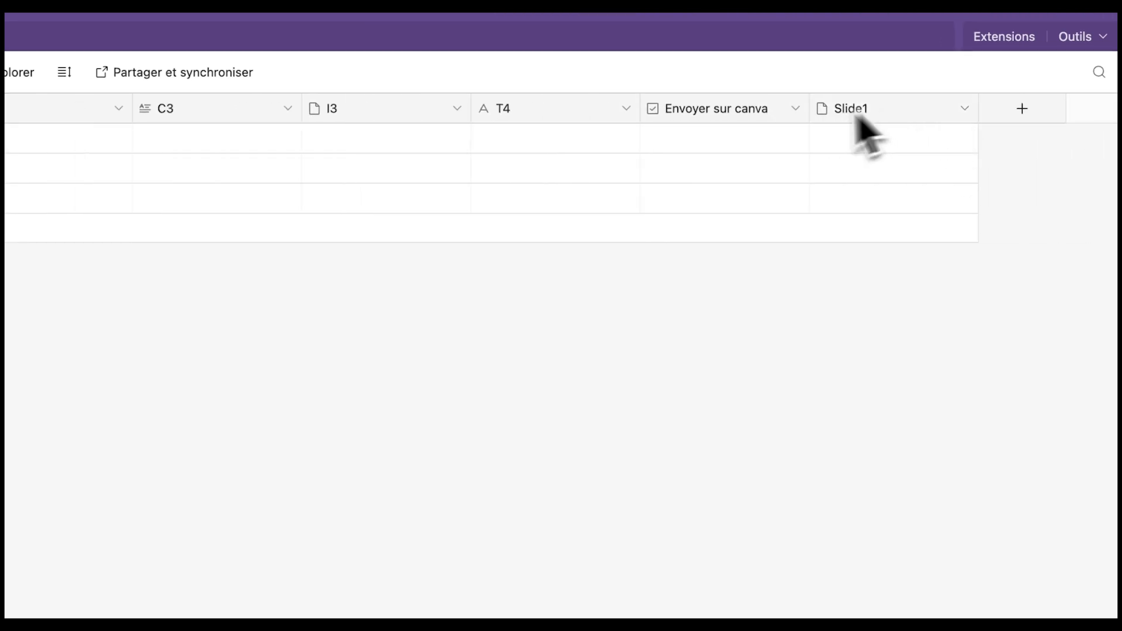
{"action": "left_click", "coordinate": [1022, 110]}
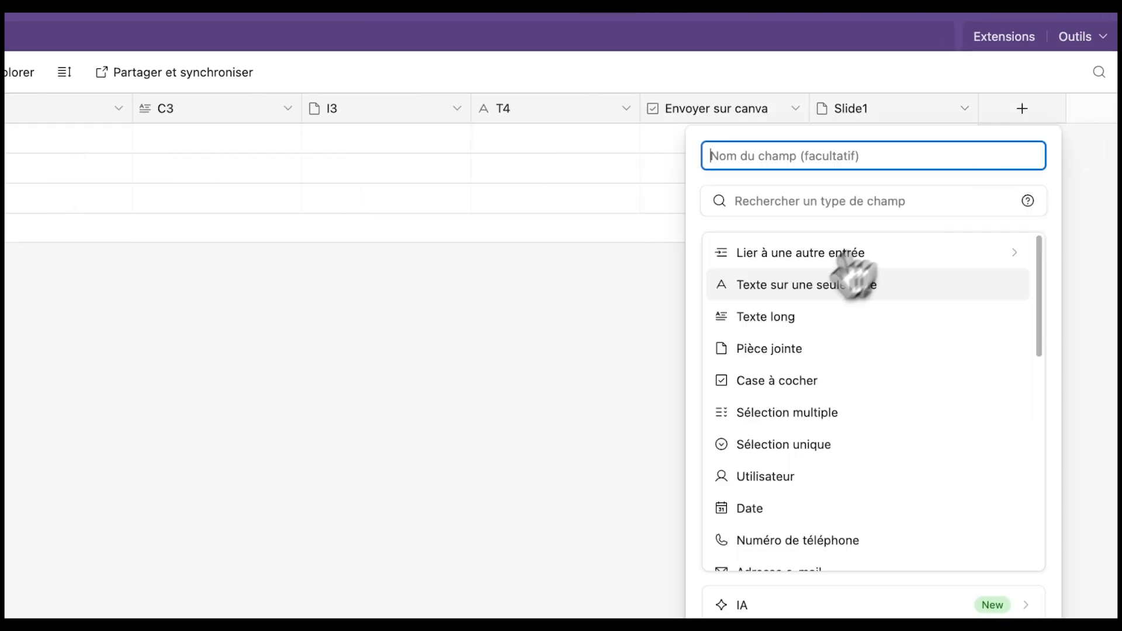
{"action": "left_click", "coordinate": [798, 349]}
{"action": "type", "text": "S"}
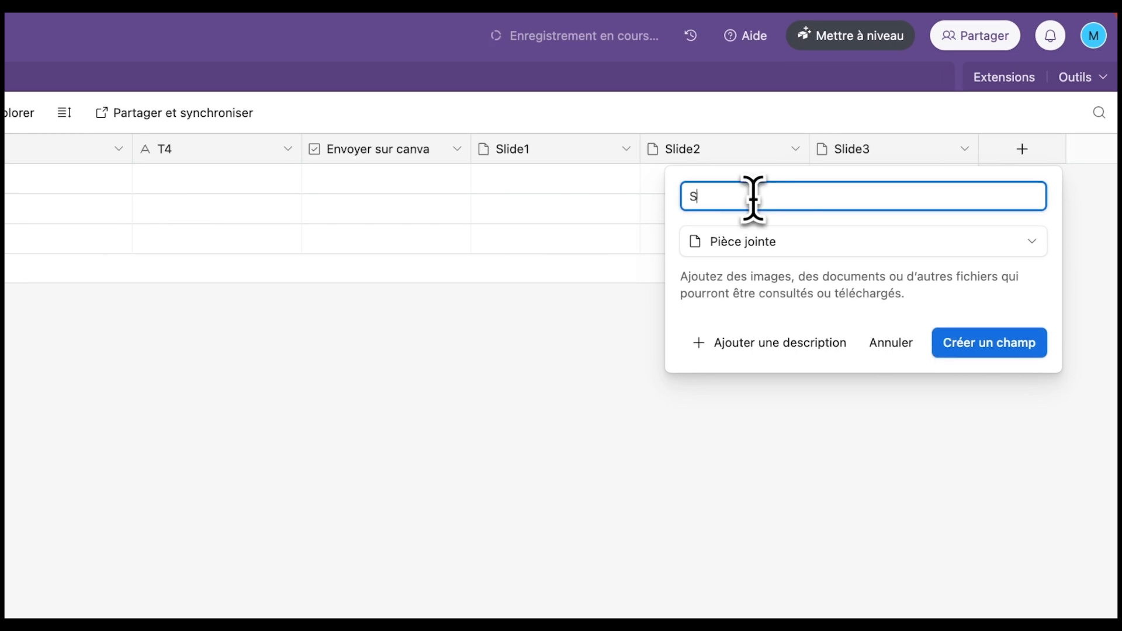
{"action": "type", "text": "lide4"}
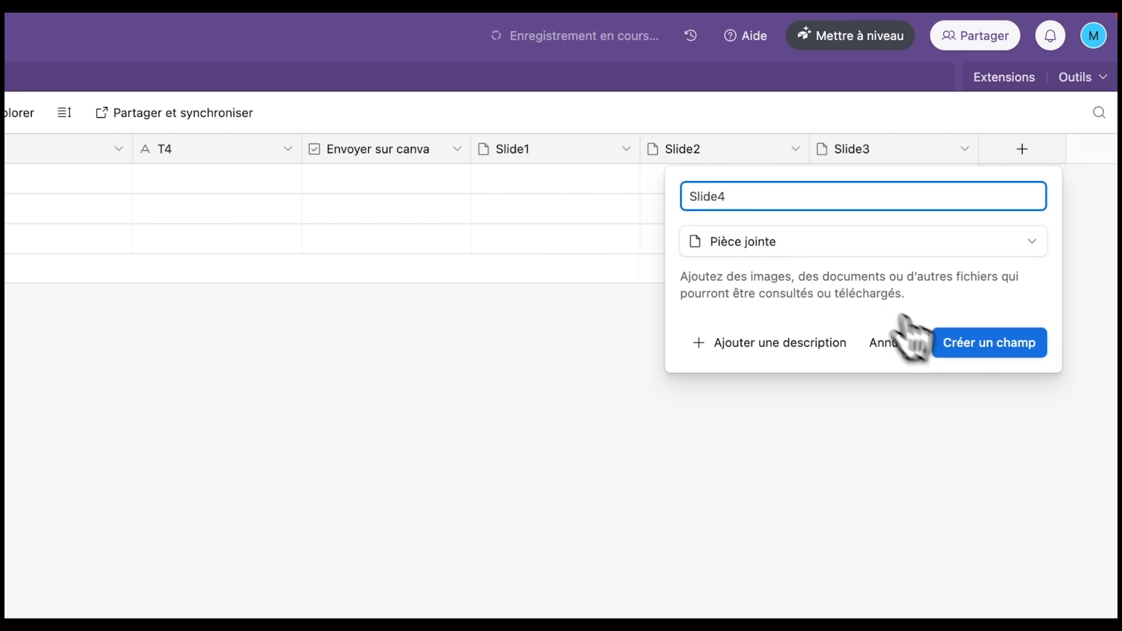
{"action": "left_click", "coordinate": [961, 345]}
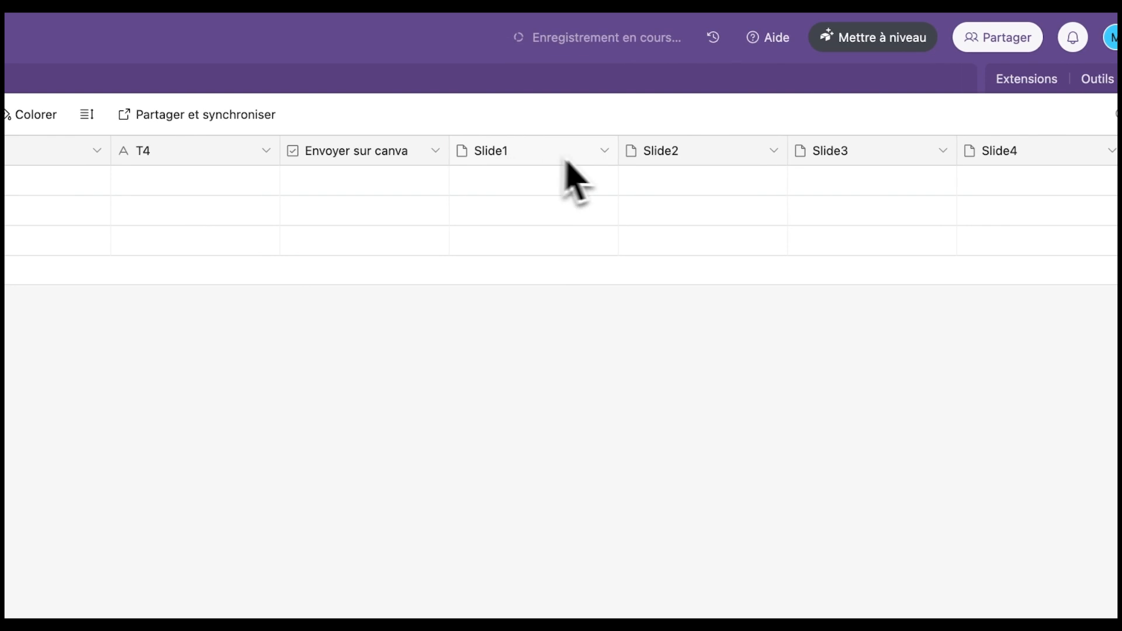
- Add an 'Envoyer sur instagram' checkbox field
{"action": "scroll", "coordinate": [648, 181], "scroll_direction": "right", "scroll_amount": 4}
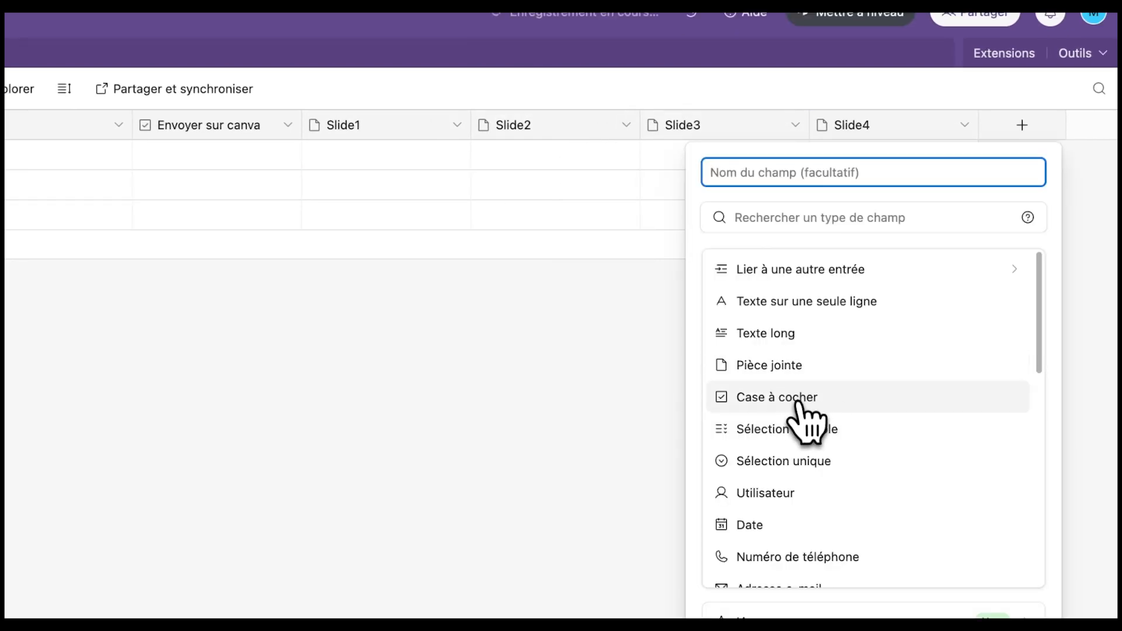
{"action": "left_click", "coordinate": [806, 396]}
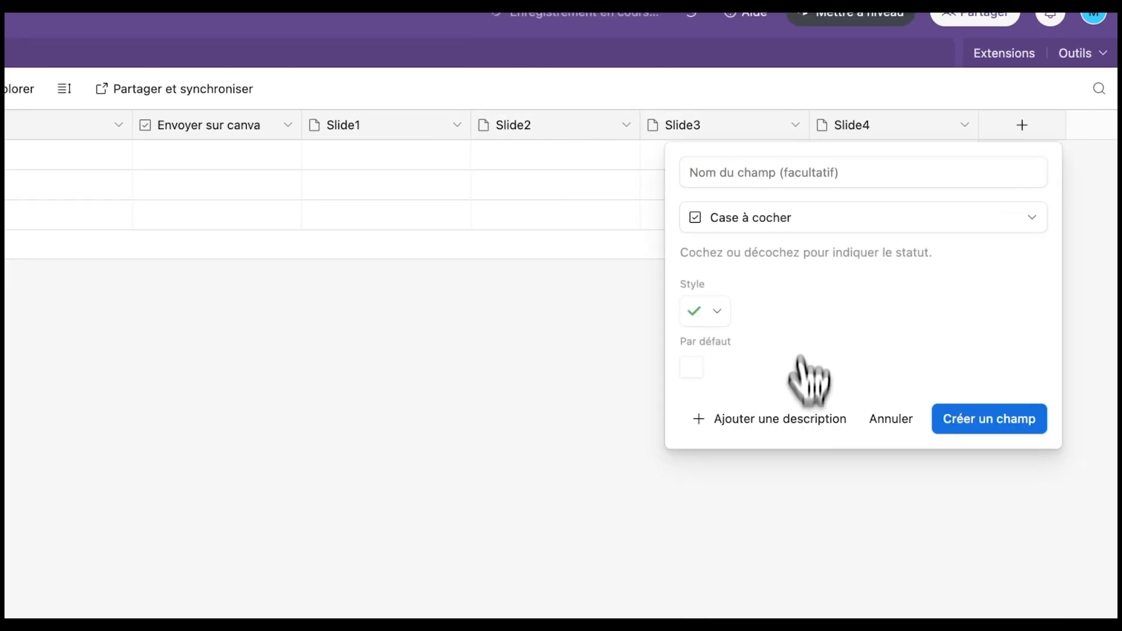
{"action": "left_click", "coordinate": [799, 174]}
{"action": "type", "text": "Envoye"}
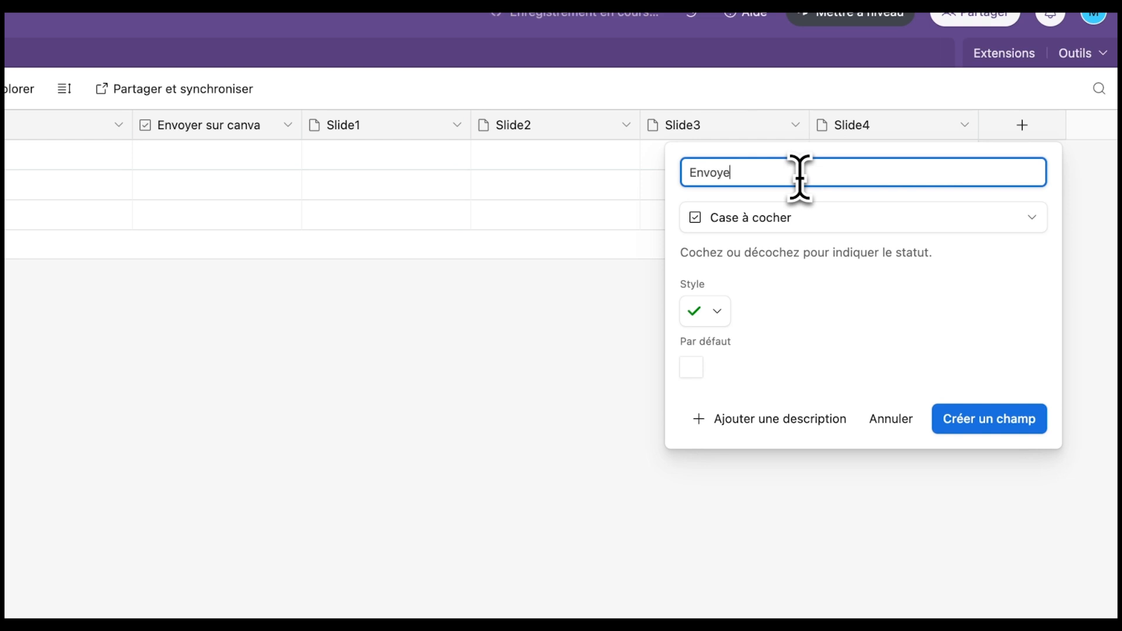
{"action": "type", "text": "r sur instagram"}
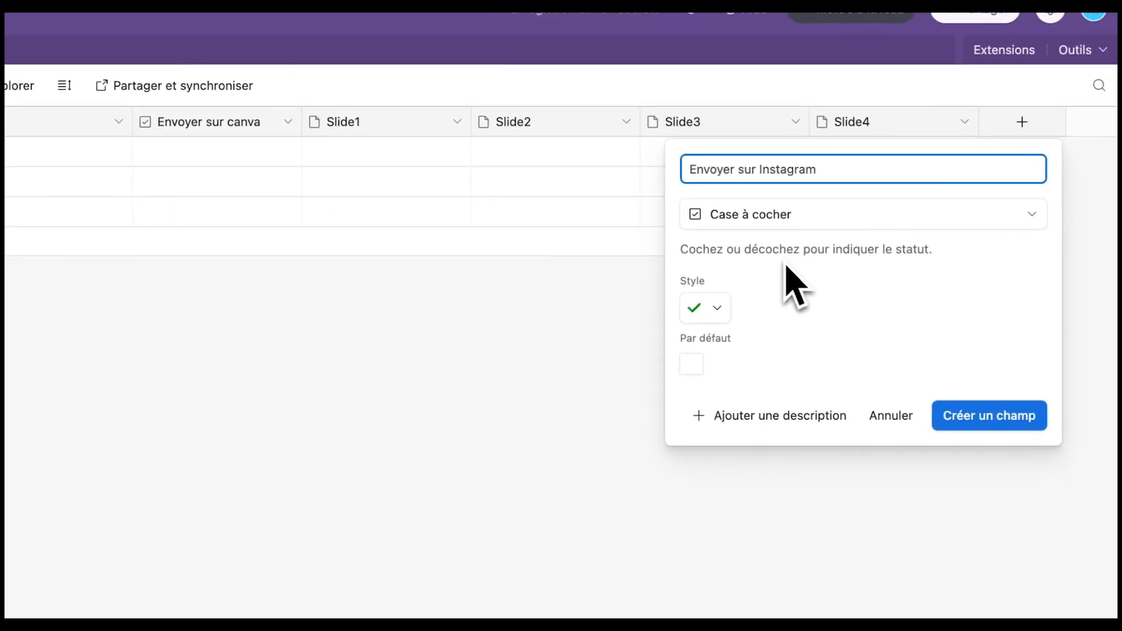
{"action": "left_click", "coordinate": [991, 418]}
- Add a 'Terminer' checkbox field
{"action": "left_click", "coordinate": [1019, 123]}
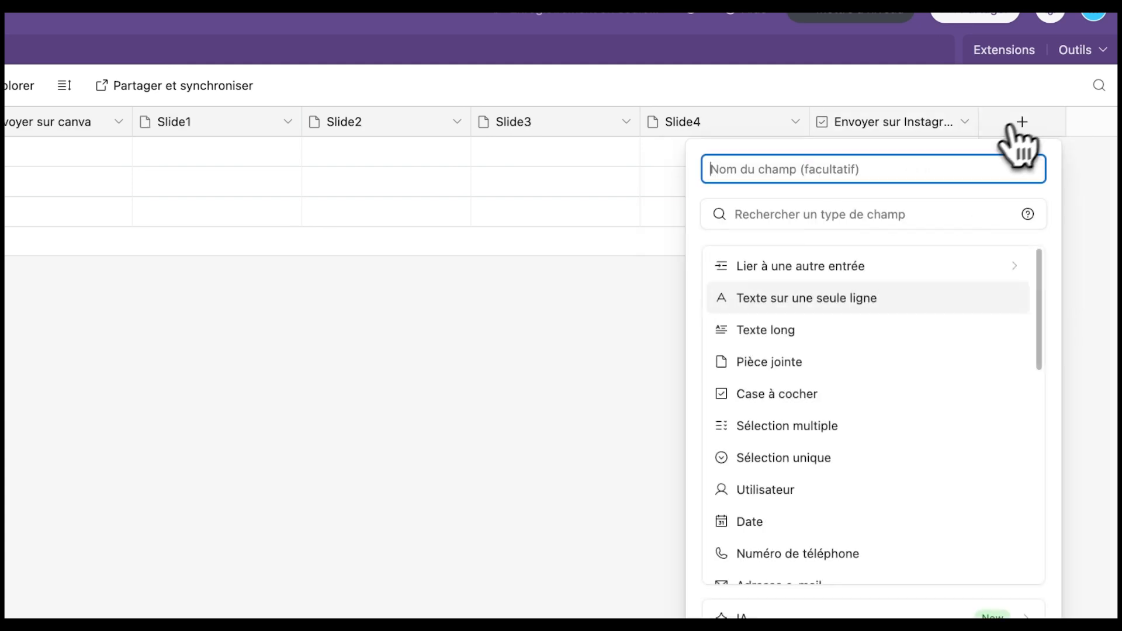
{"action": "left_click", "coordinate": [812, 397]}
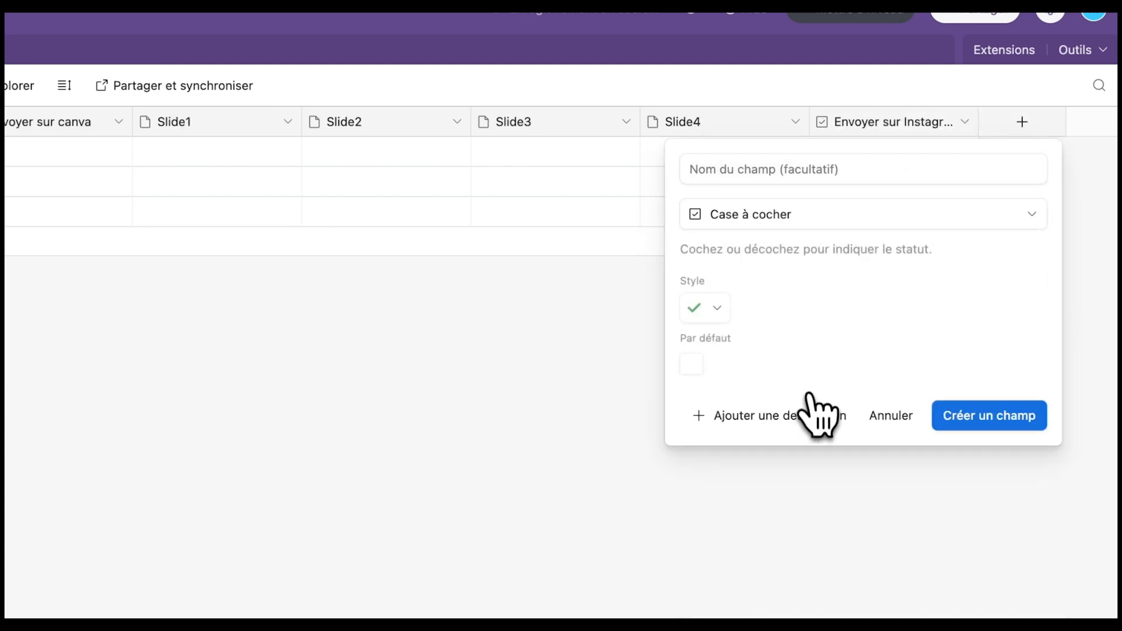
{"action": "left_click", "coordinate": [856, 171]}
{"action": "type", "text": "terminer"}
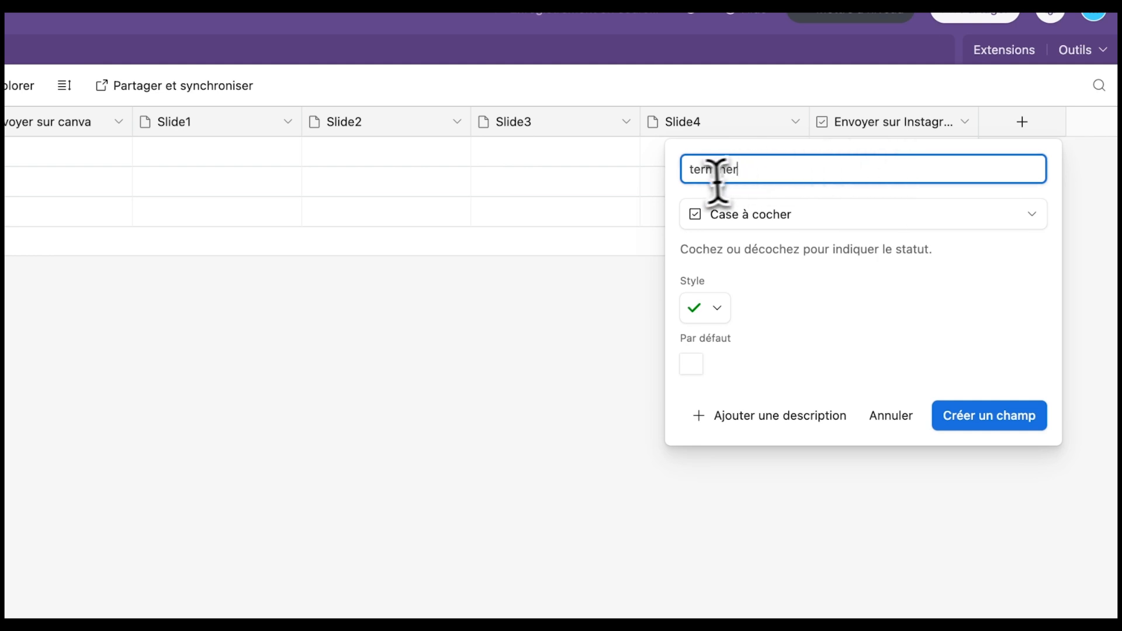
{"action": "key", "text": "BackSpace"}
{"action": "type", "text": "T"}
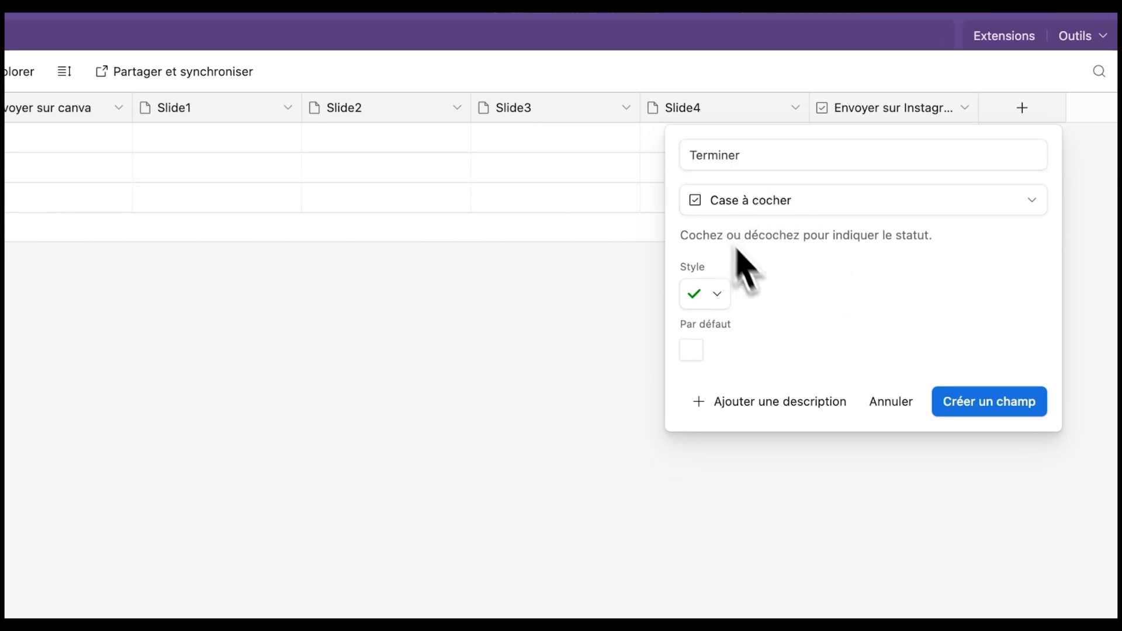
{"action": "left_click", "coordinate": [952, 397]}
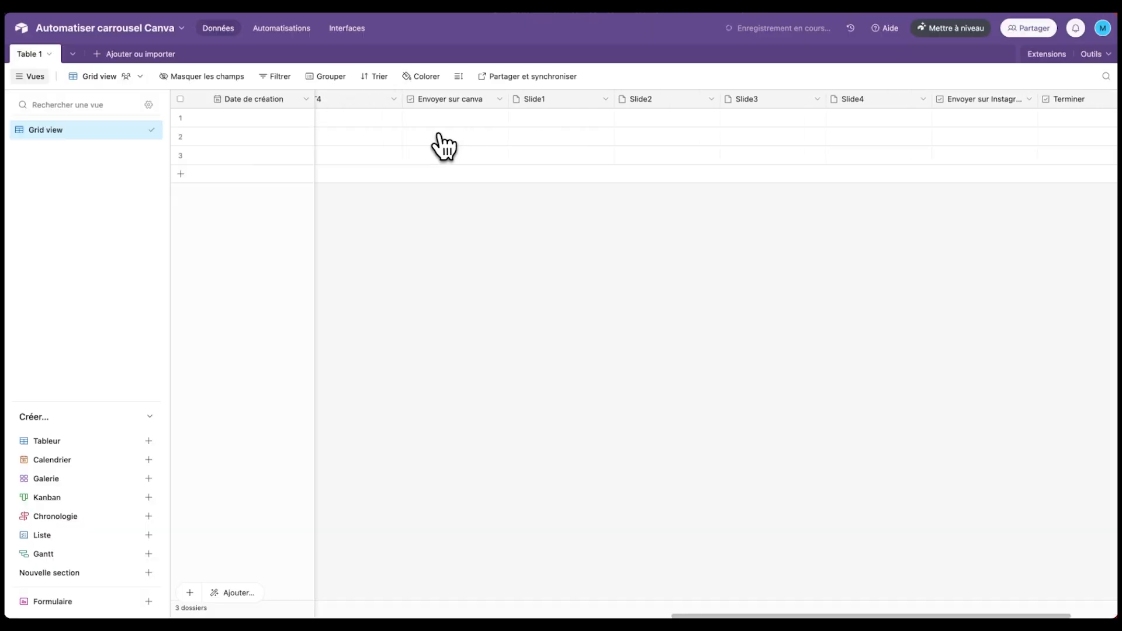
{"action": "scroll", "coordinate": [444, 147], "scroll_direction": "left", "scroll_amount": 10}
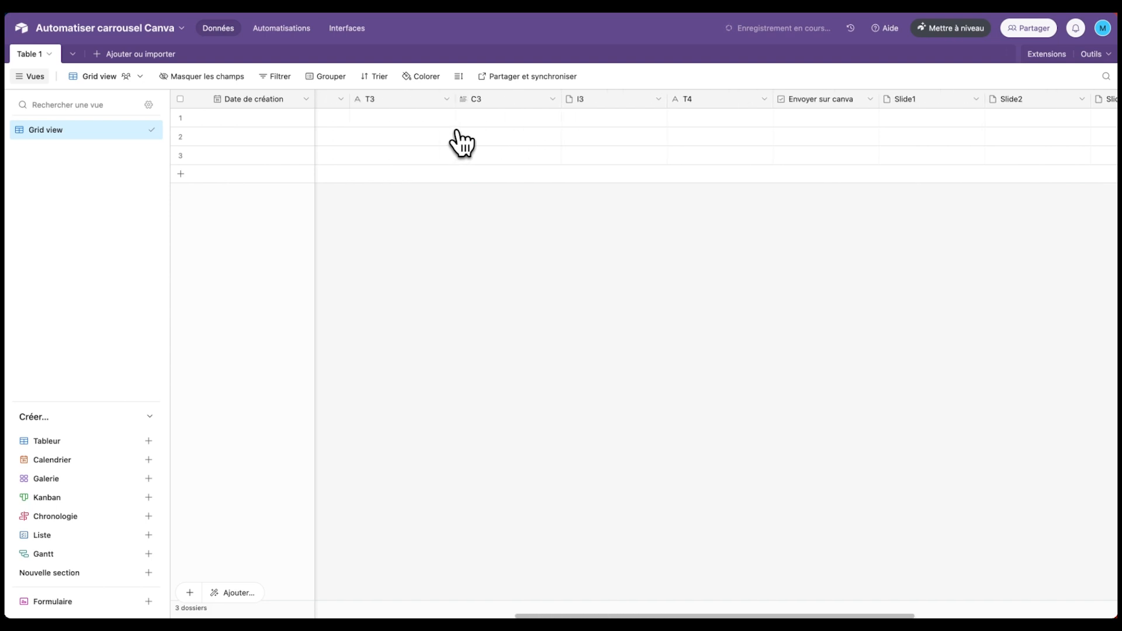
{"action": "scroll", "coordinate": [496, 134], "scroll_direction": "left", "scroll_amount": 4}
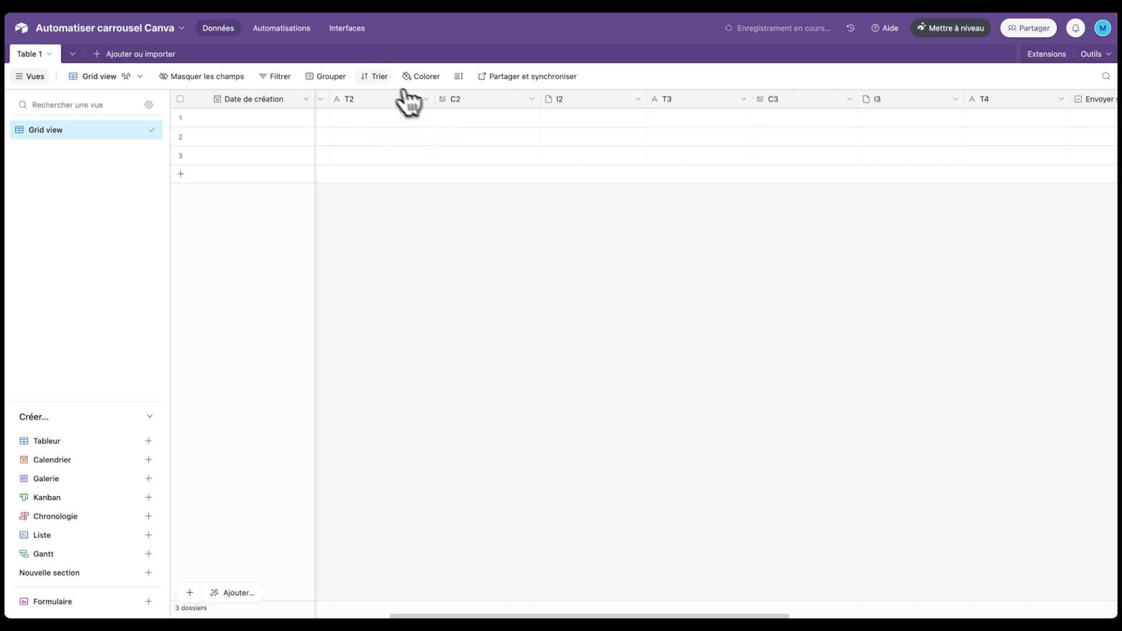
{"action": "scroll", "coordinate": [547, 125], "scroll_direction": "left", "scroll_amount": 6}
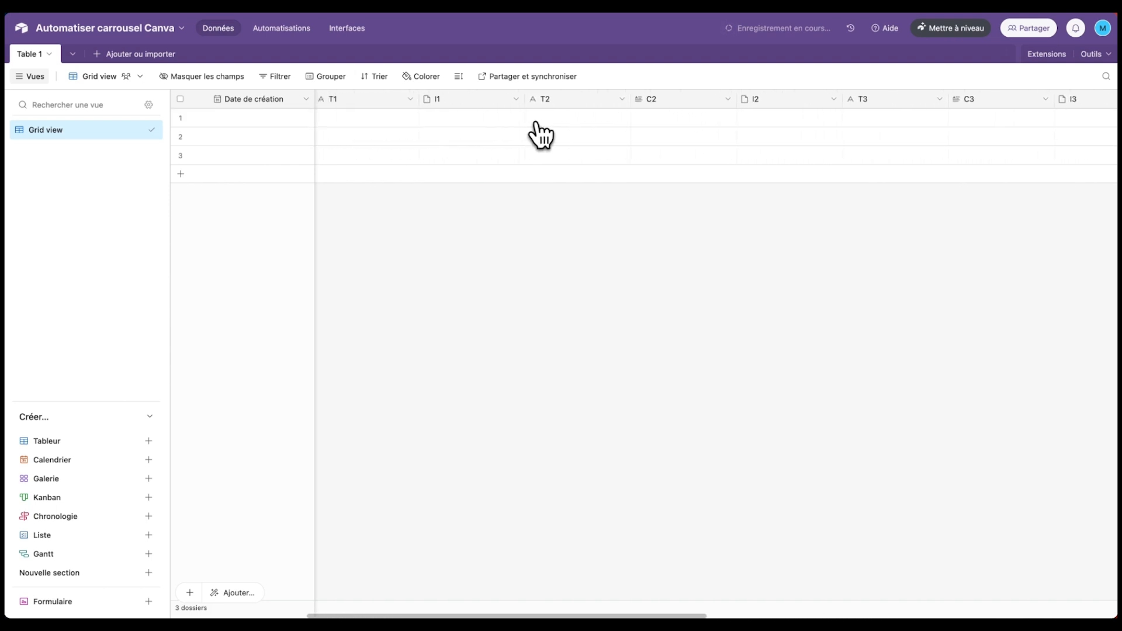
{"action": "scroll", "coordinate": [540, 129], "scroll_direction": "left", "scroll_amount": 5}
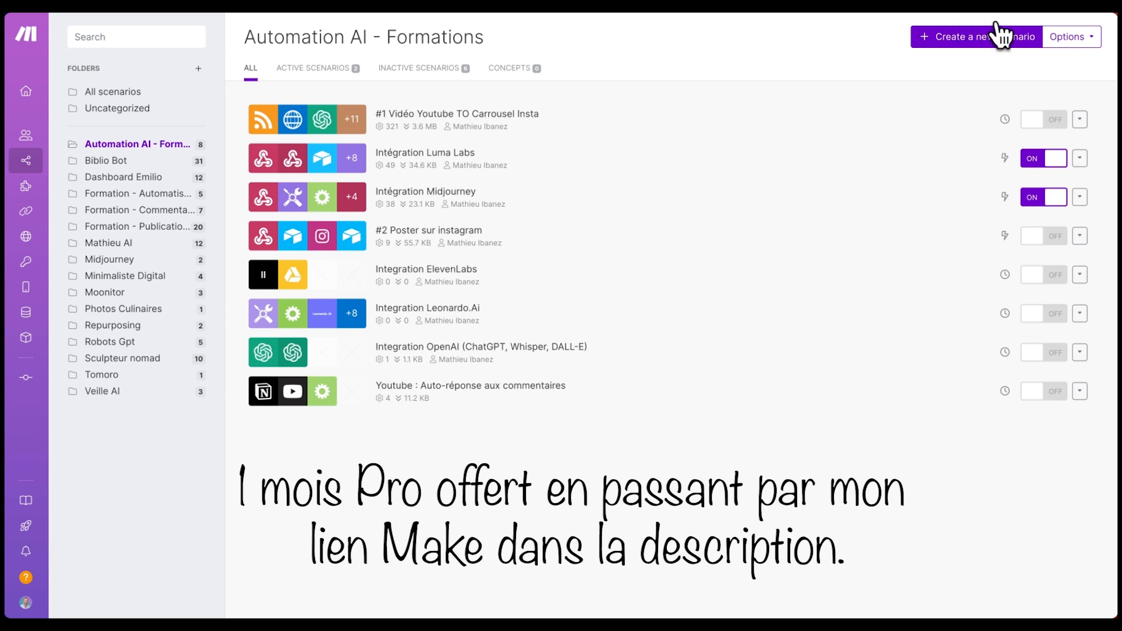
- Create a new empty scenario in the Automation AI - Formations folder
{"action": "mouse_move", "coordinate": [26, 171]}
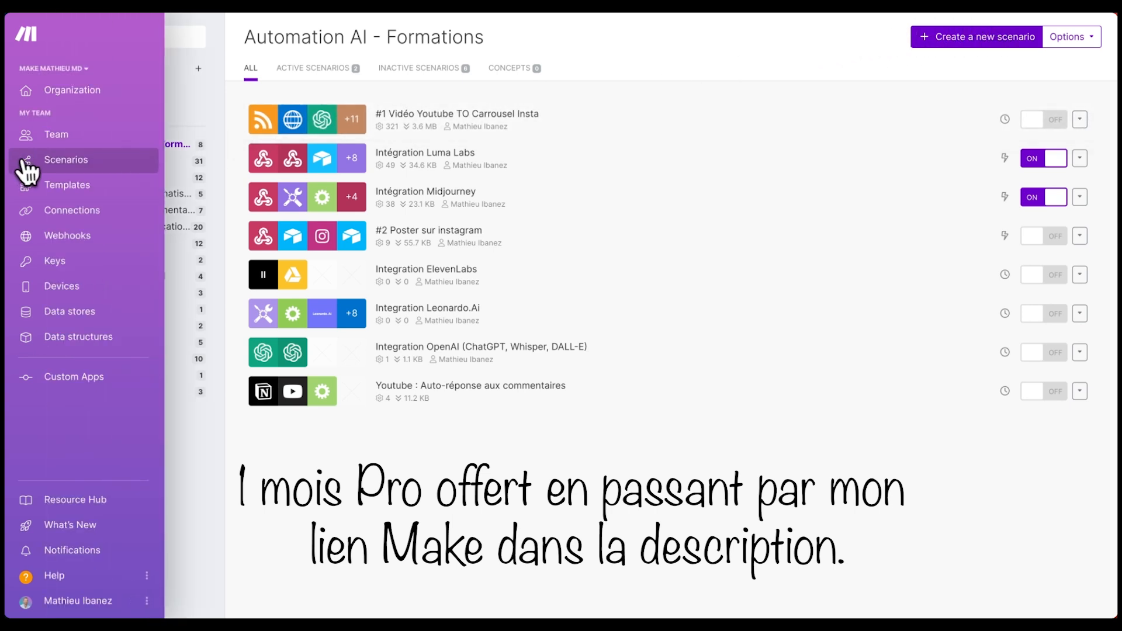
{"action": "left_click", "coordinate": [953, 41]}
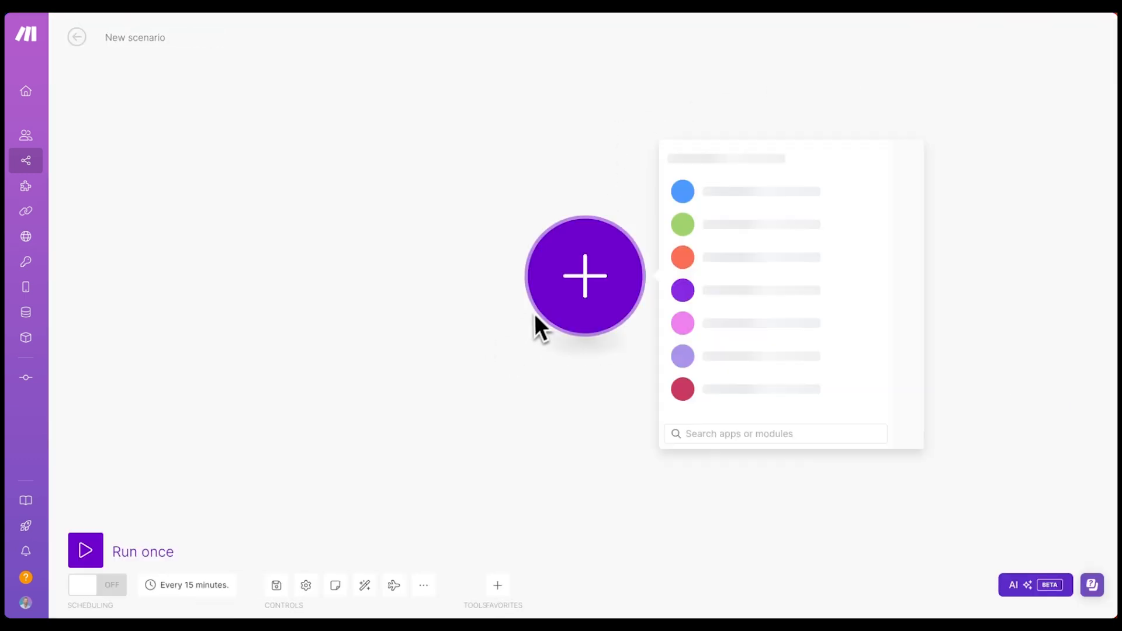
- Import the Carrousel JSON blueprint into the empty scenario with Import Blueprint and save it
{"action": "left_click", "coordinate": [451, 255]}
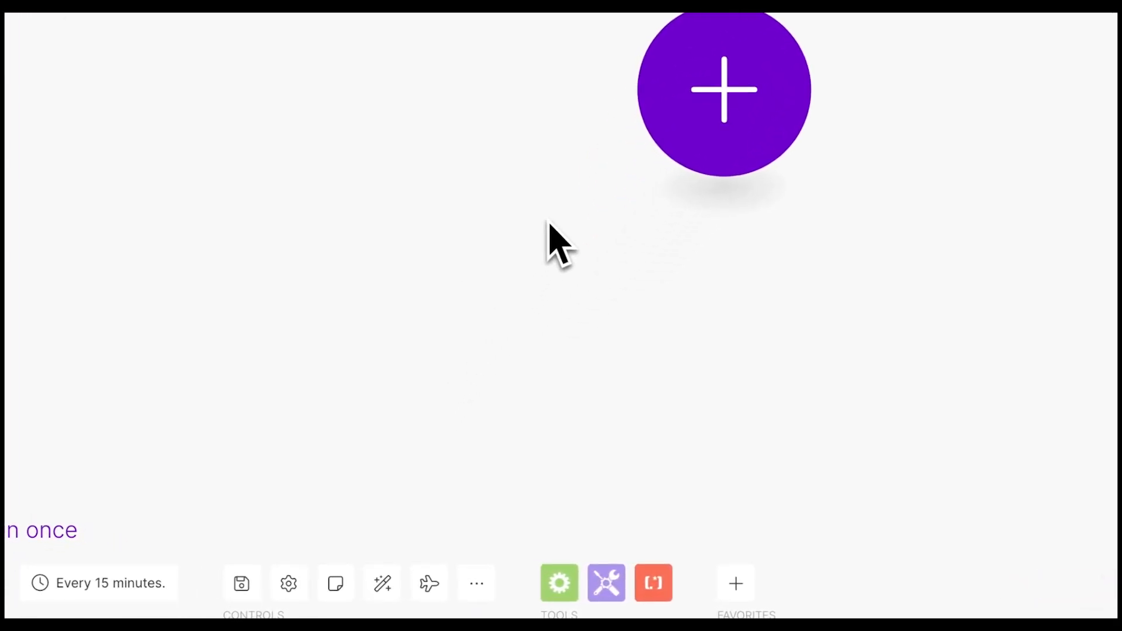
{"action": "left_click", "coordinate": [475, 582]}
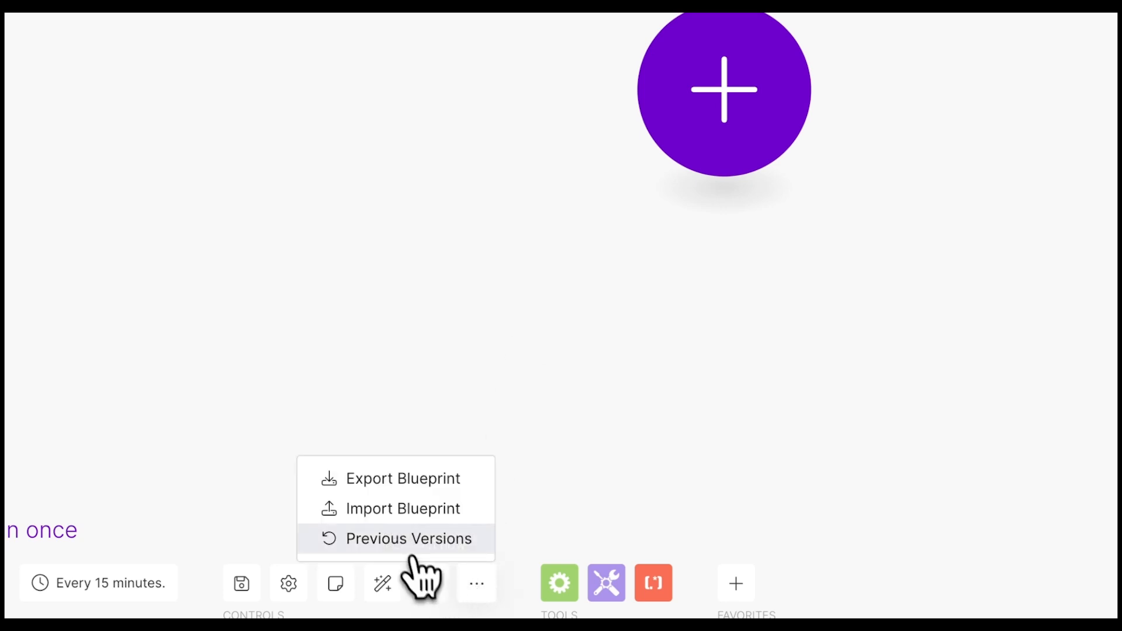
{"action": "left_click", "coordinate": [403, 511]}
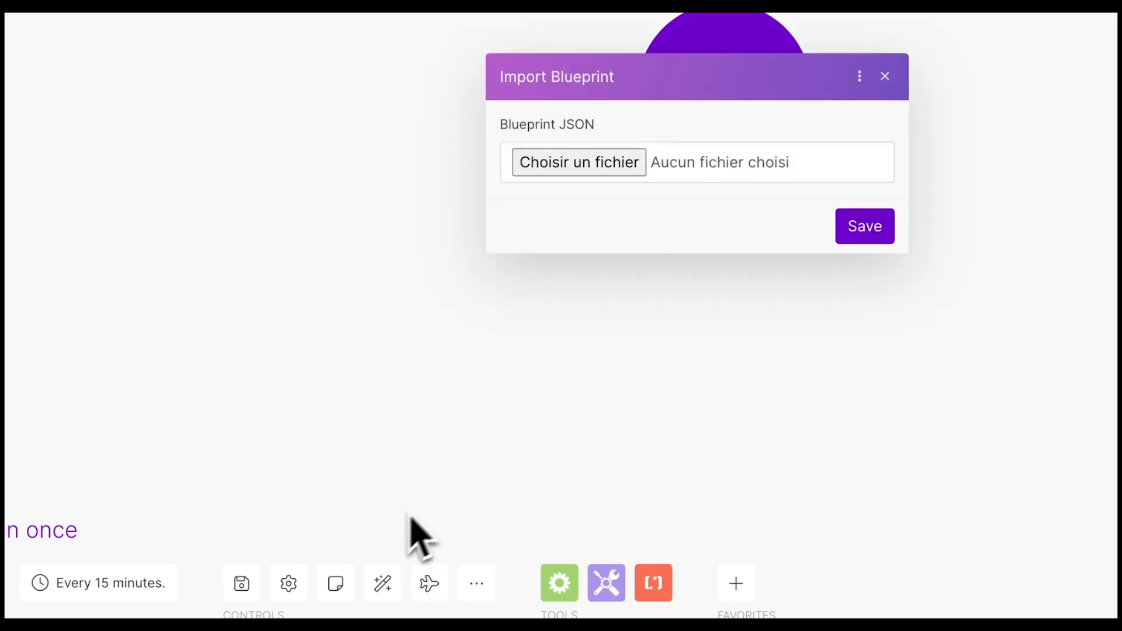
{"action": "left_click", "coordinate": [594, 172]}
{"action": "left_click", "coordinate": [409, 177]}
{"action": "left_click", "coordinate": [806, 469]}
{"action": "left_click", "coordinate": [663, 367]}
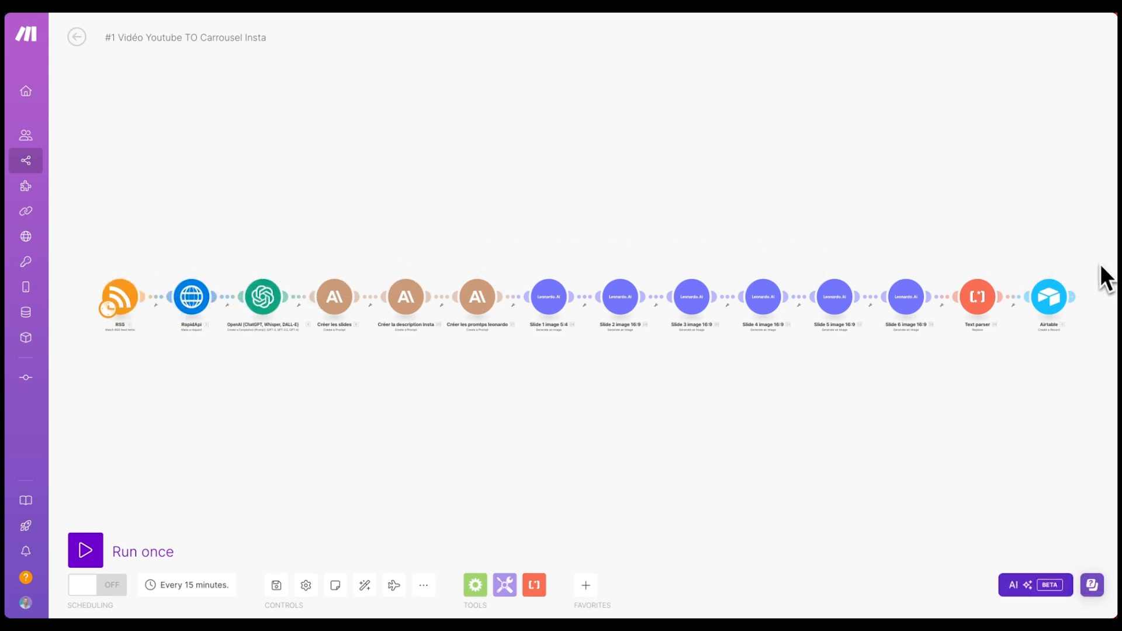
- Box-select and delete part of the module chain, then pan back to the RSS module
{"action": "left_click_drag", "start_coordinate": [1084, 233], "coordinate": [138, 384]}
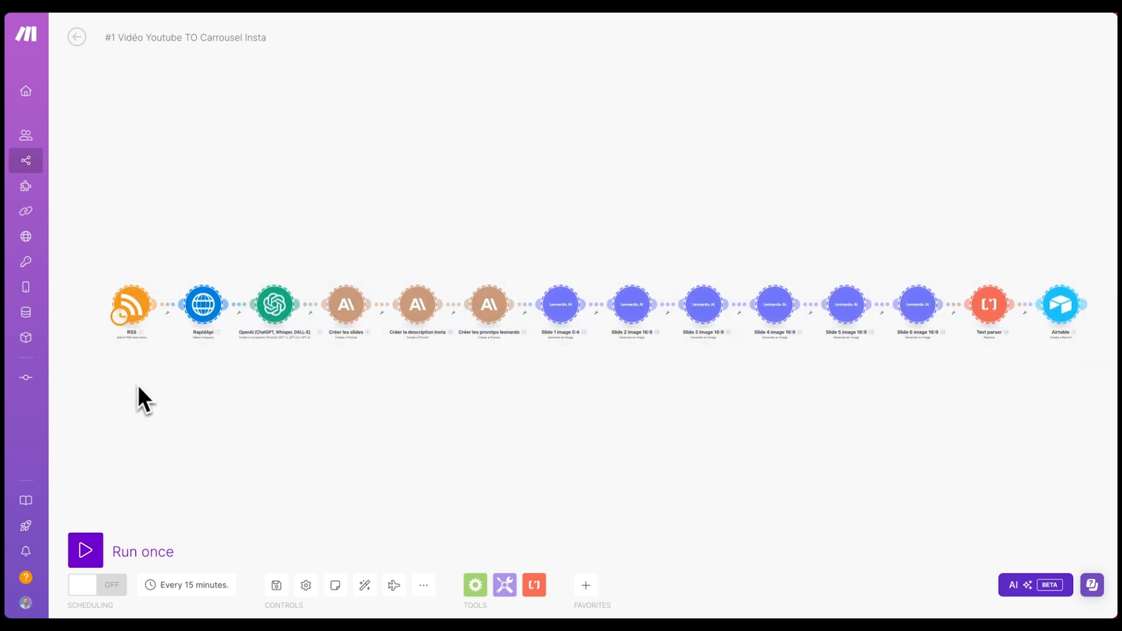
{"action": "key", "text": "Delete"}
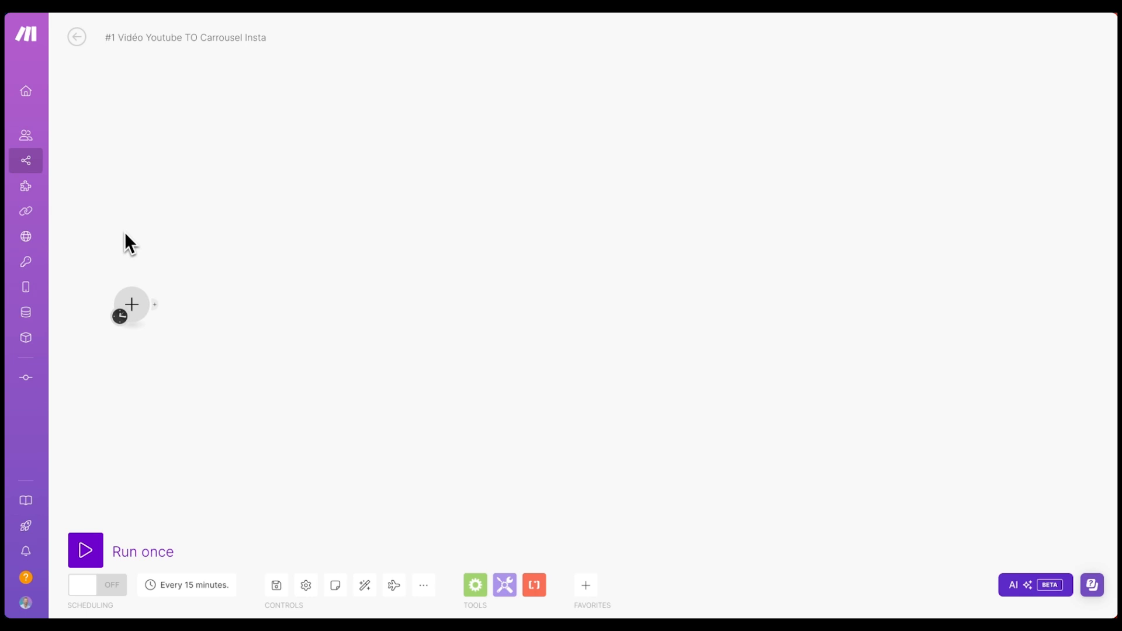
{"action": "left_click_drag", "start_coordinate": [115, 250], "coordinate": [296, 261]}
{"action": "left_click_drag", "start_coordinate": [208, 283], "coordinate": [471, 300]}
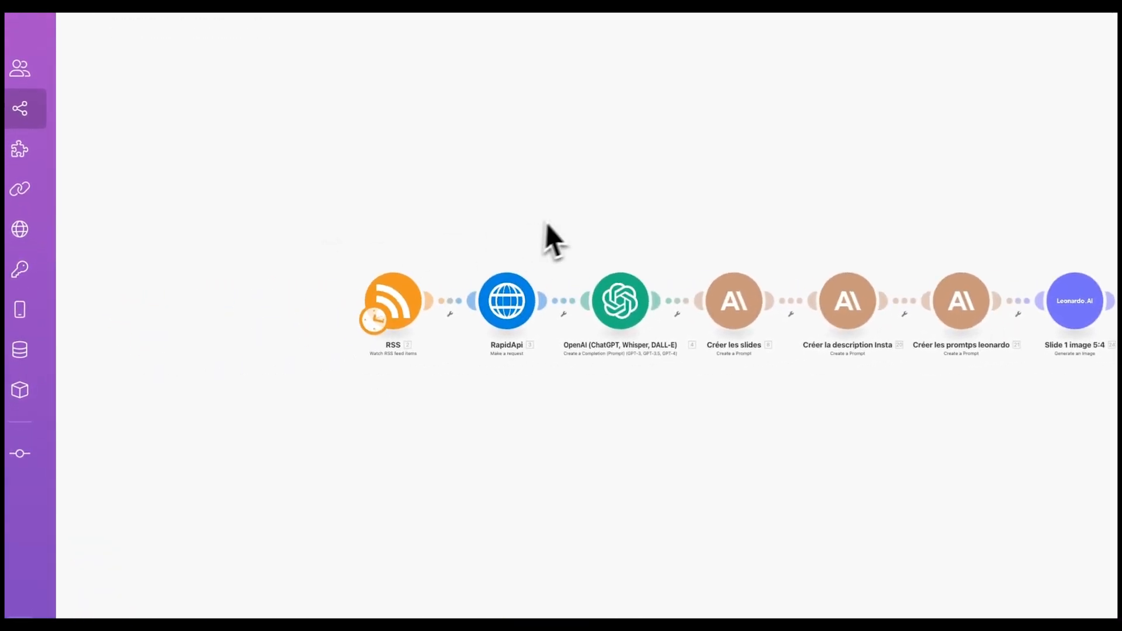
{"action": "left_click_drag", "start_coordinate": [545, 222], "coordinate": [594, 217]}
{"action": "scroll", "coordinate": [531, 235], "scroll_direction": "up", "scroll_amount": 5}
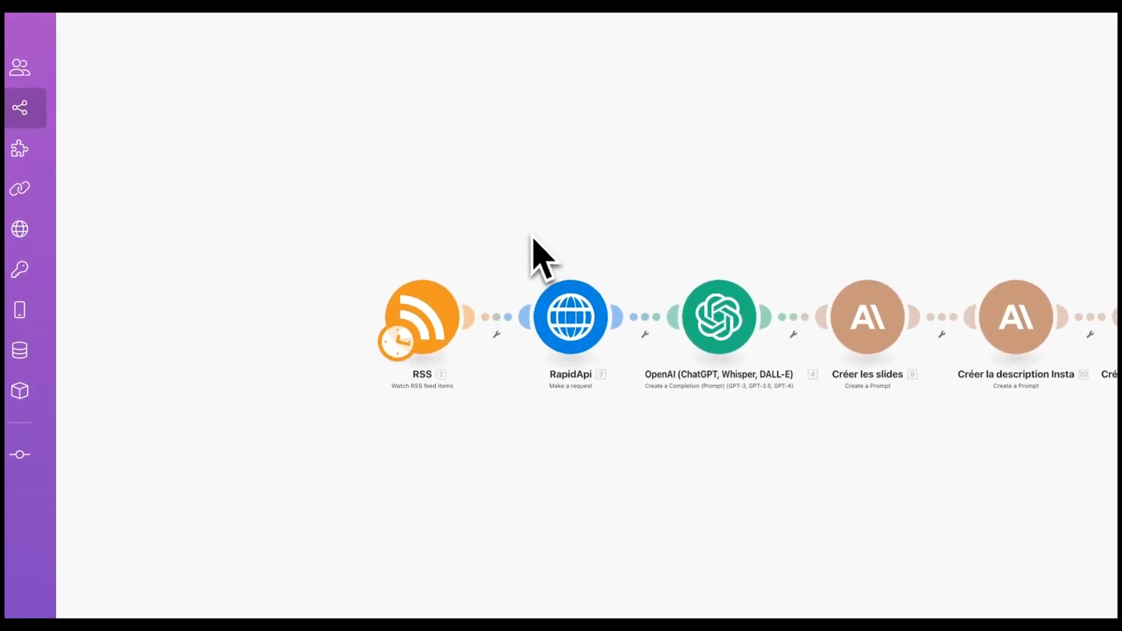
{"action": "left_click_drag", "start_coordinate": [532, 235], "coordinate": [492, 236]}
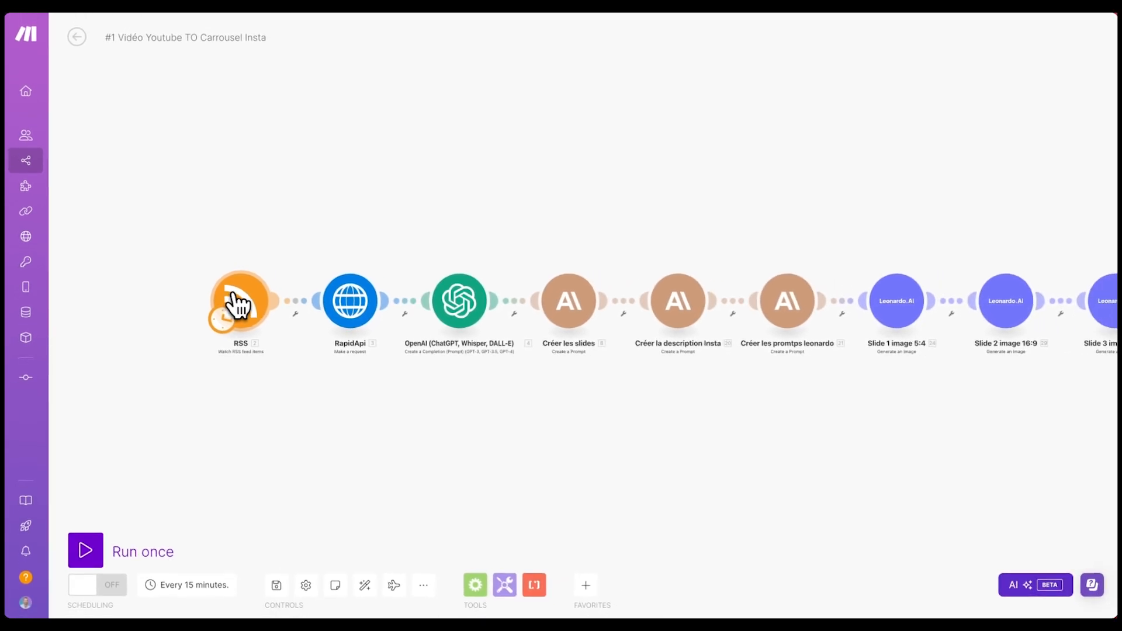
- Check the RSS module's feed URL and close its settings without changes
{"action": "left_click", "coordinate": [236, 304]}
{"action": "left_click_drag", "start_coordinate": [379, 221], "coordinate": [534, 221]}
{"action": "left_click", "coordinate": [426, 221]}
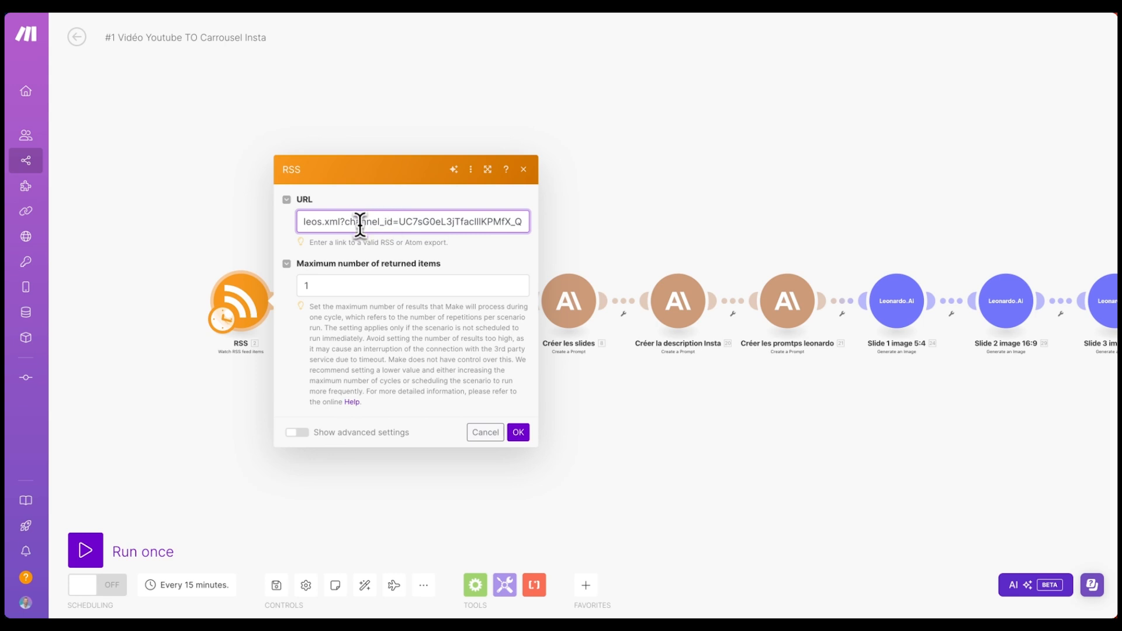
{"action": "key", "text": "ctrl+a"}
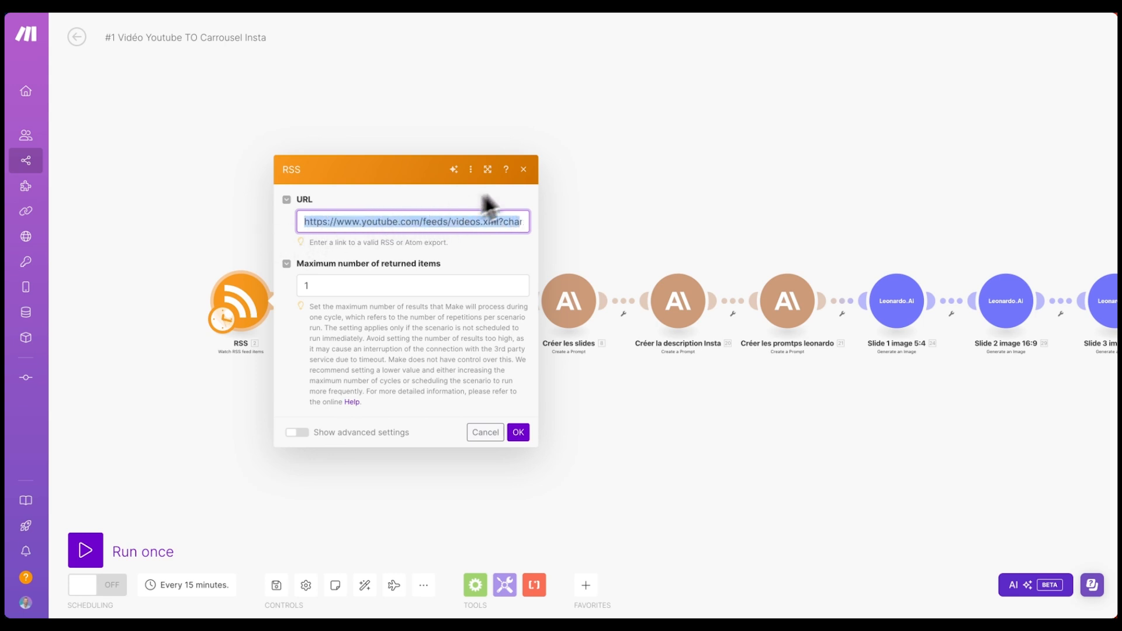
{"action": "left_click", "coordinate": [523, 170]}
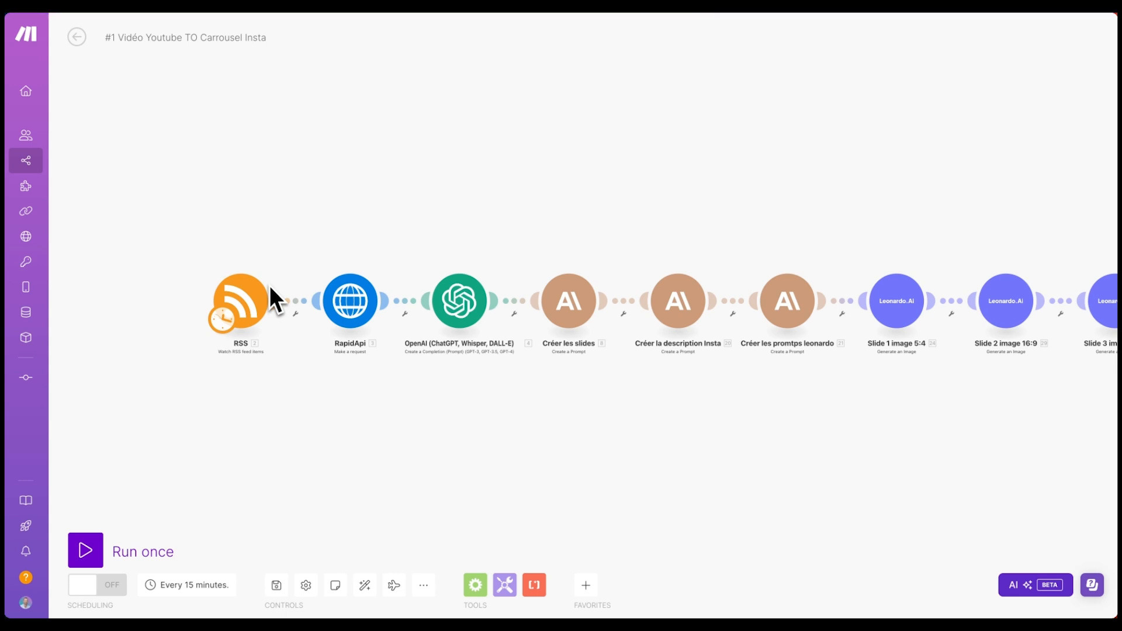
- Pan along the chain past the Leonardo.Ai slides to Airtable, then delete every module
{"action": "left_click_drag", "start_coordinate": [404, 234], "coordinate": [327, 237]}
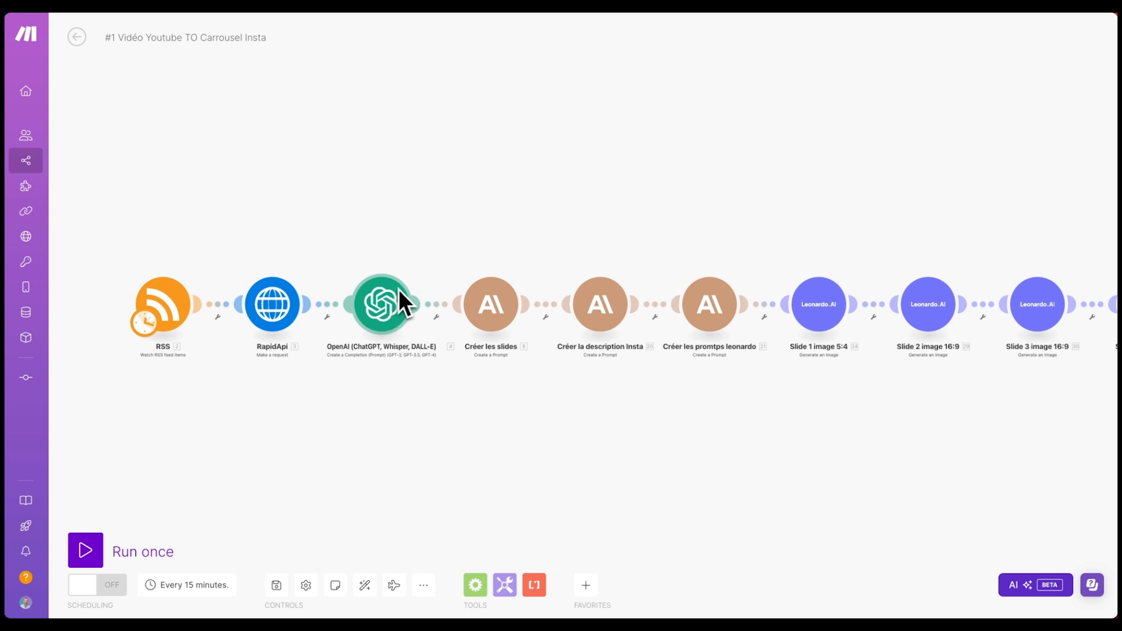
{"action": "left_click_drag", "start_coordinate": [401, 300], "coordinate": [280, 261]}
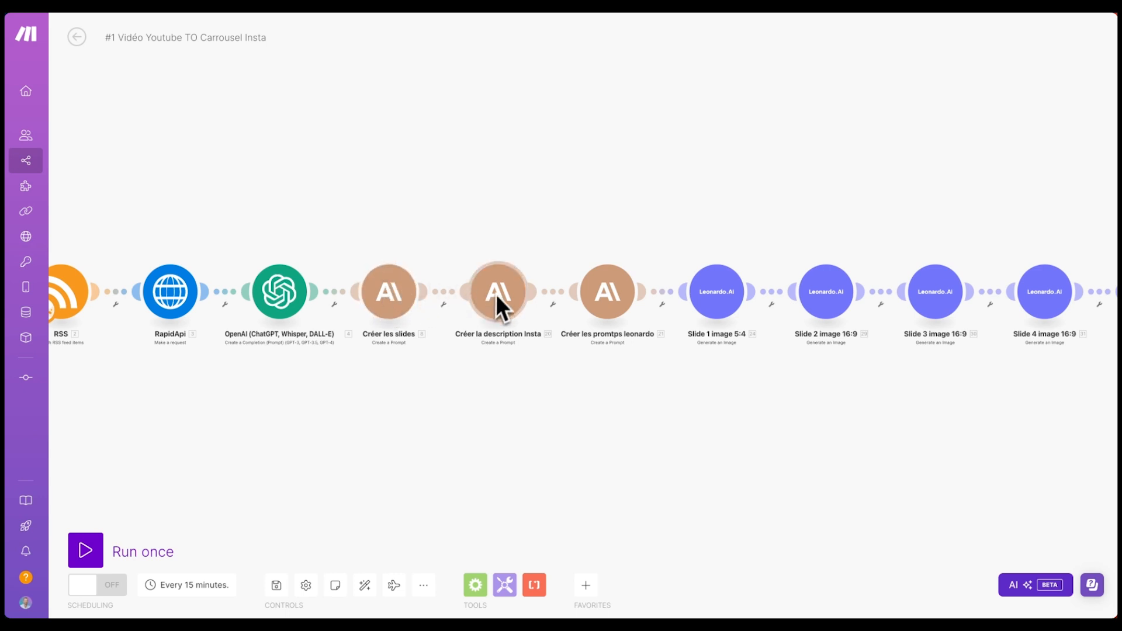
{"action": "left_click_drag", "start_coordinate": [517, 222], "coordinate": [443, 209]}
{"action": "scroll", "coordinate": [507, 285], "scroll_direction": "right", "scroll_amount": 1}
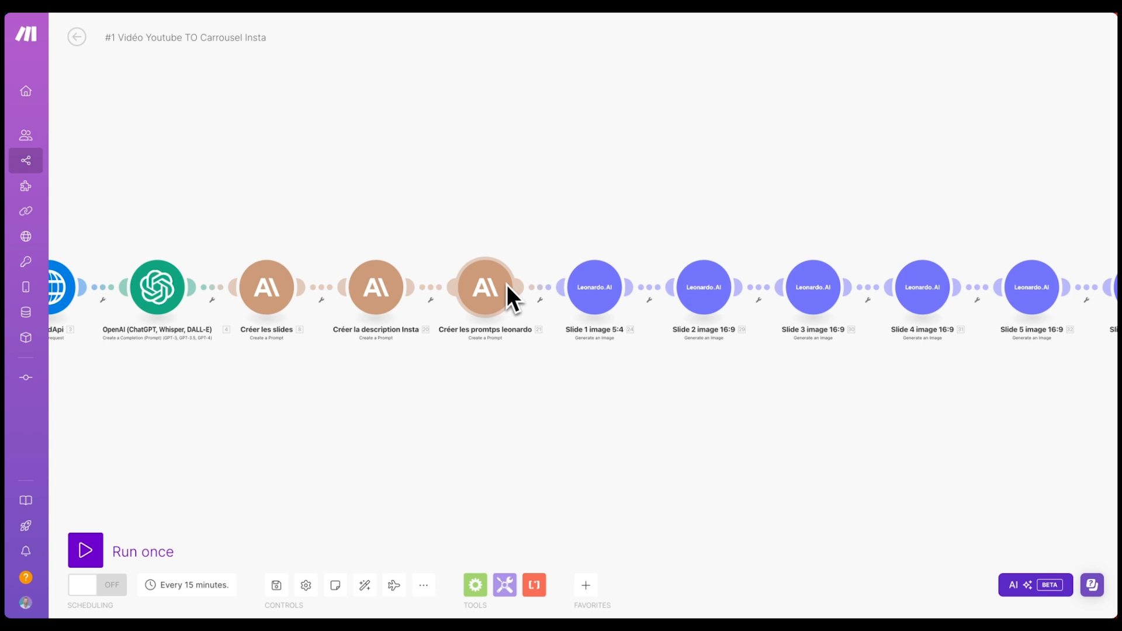
{"action": "scroll", "coordinate": [584, 257], "scroll_direction": "right", "scroll_amount": 1}
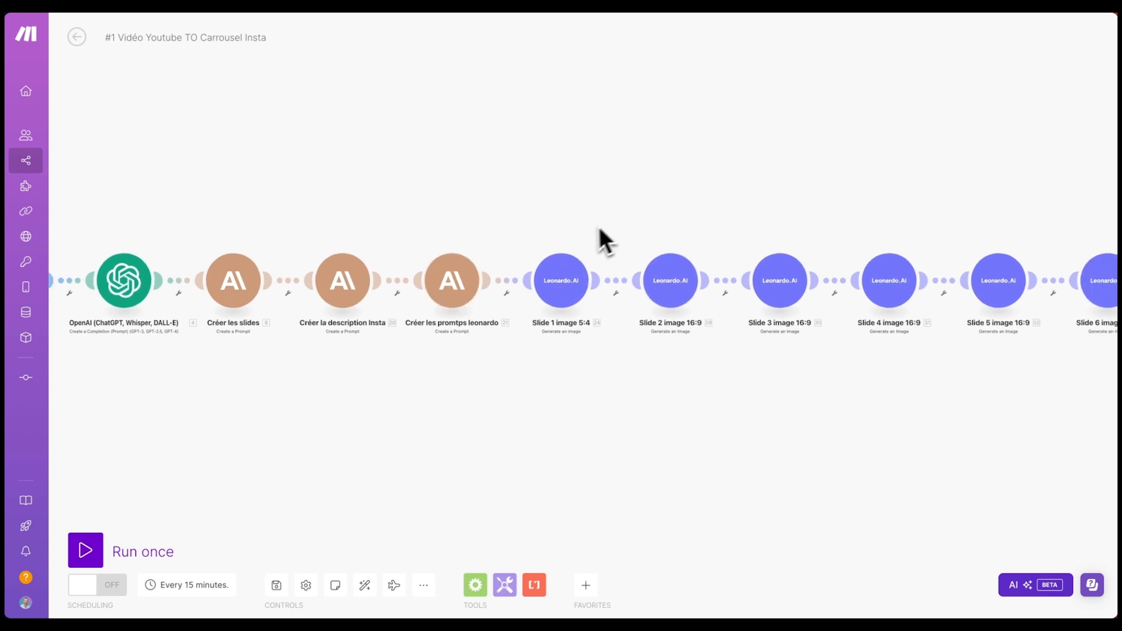
{"action": "scroll", "coordinate": [532, 229], "scroll_direction": "down", "scroll_amount": 2}
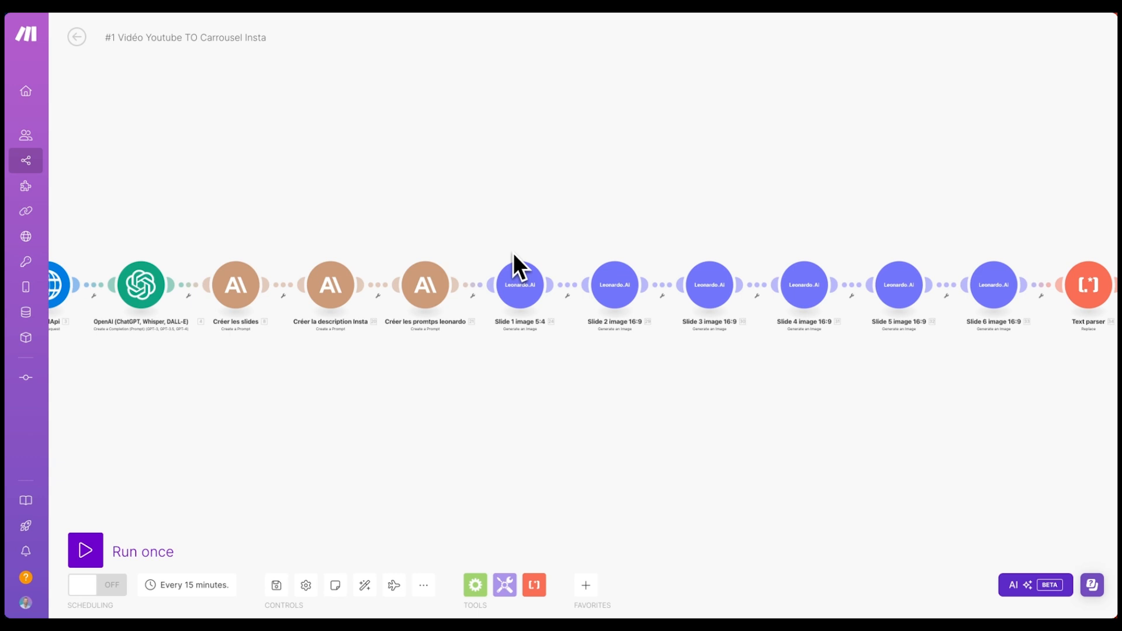
{"action": "left_click_drag", "start_coordinate": [641, 266], "coordinate": [325, 275]}
{"action": "left_click_drag", "start_coordinate": [478, 212], "coordinate": [586, 194]}
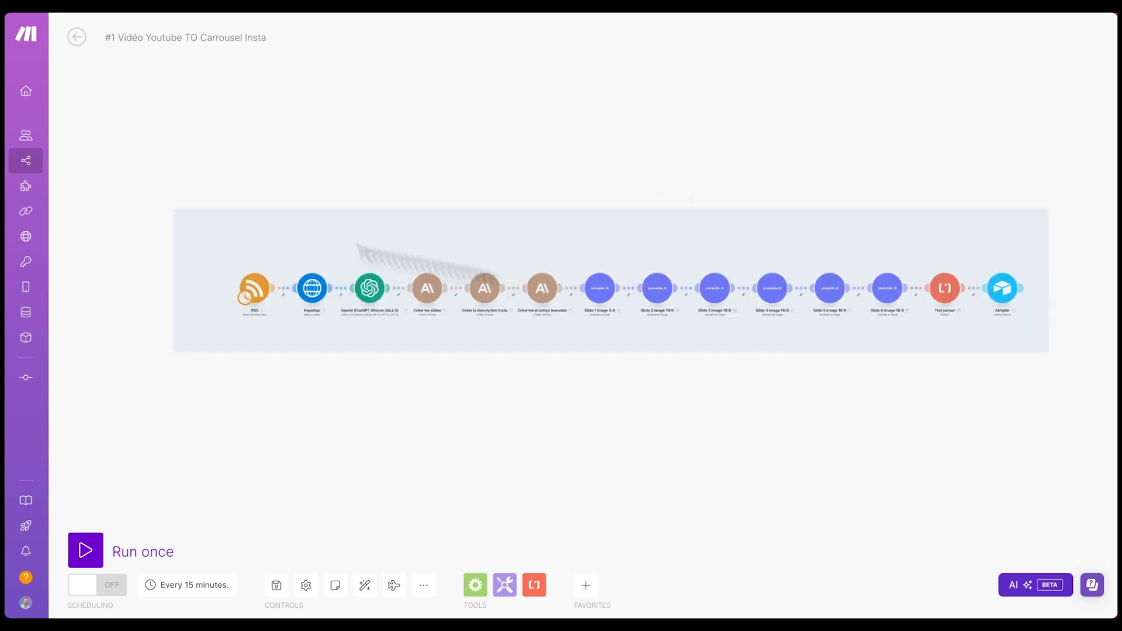
{"action": "left_click_drag", "start_coordinate": [175, 209], "coordinate": [255, 192]}
{"action": "key", "text": "Delete"}
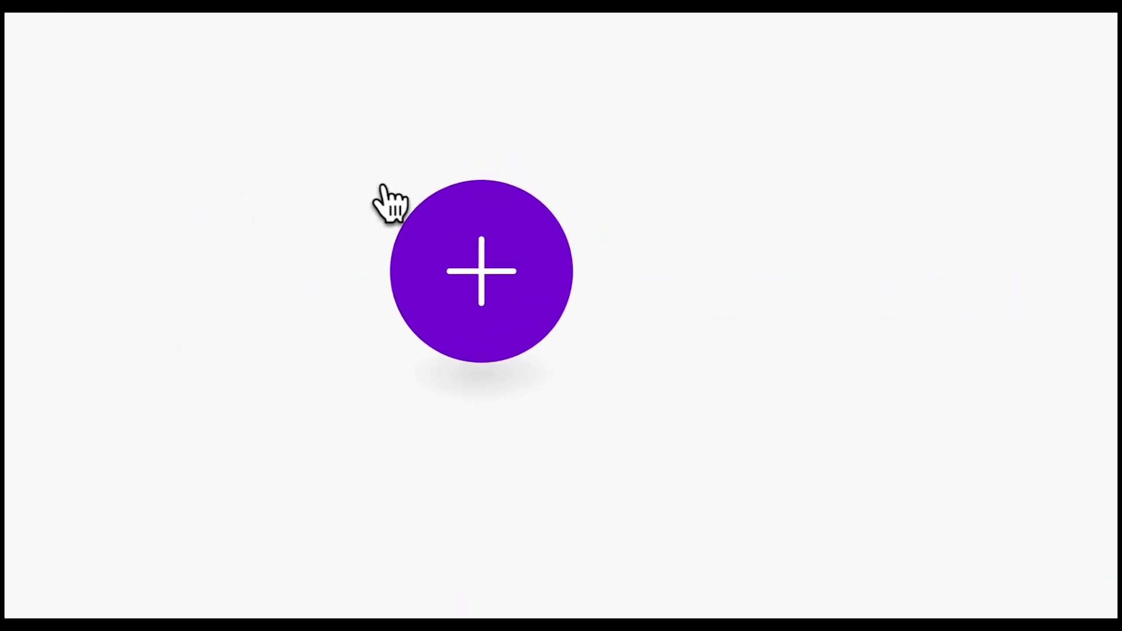
- Add an RSS Watch RSS feed items trigger and paste the YouTube channel feed URL
{"action": "left_click", "coordinate": [481, 271]}
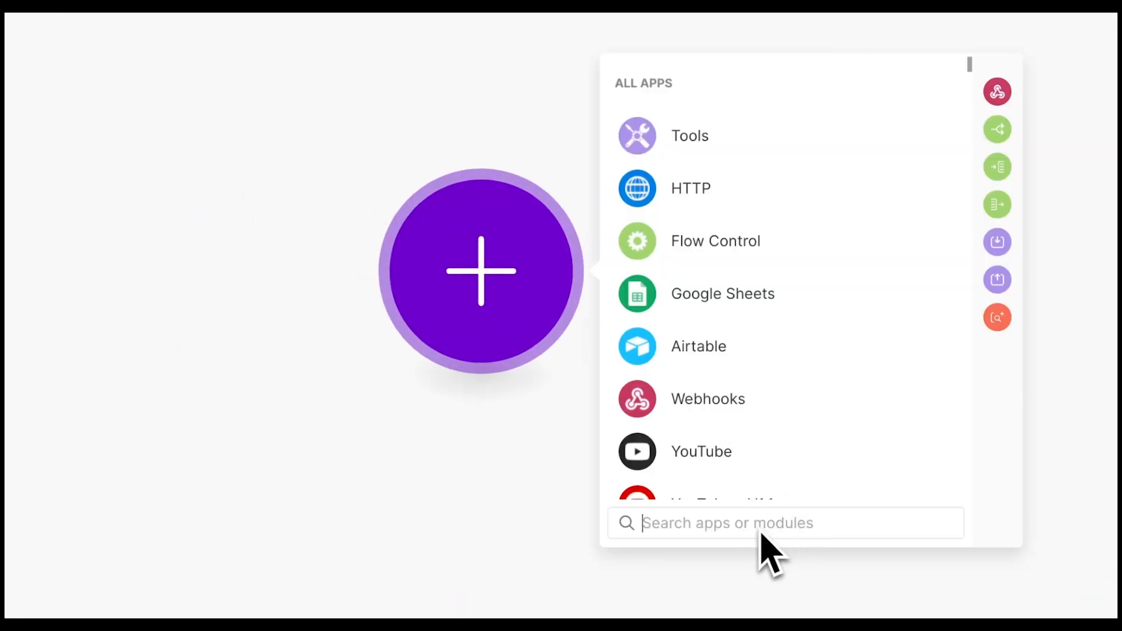
{"action": "type", "text": "rss"}
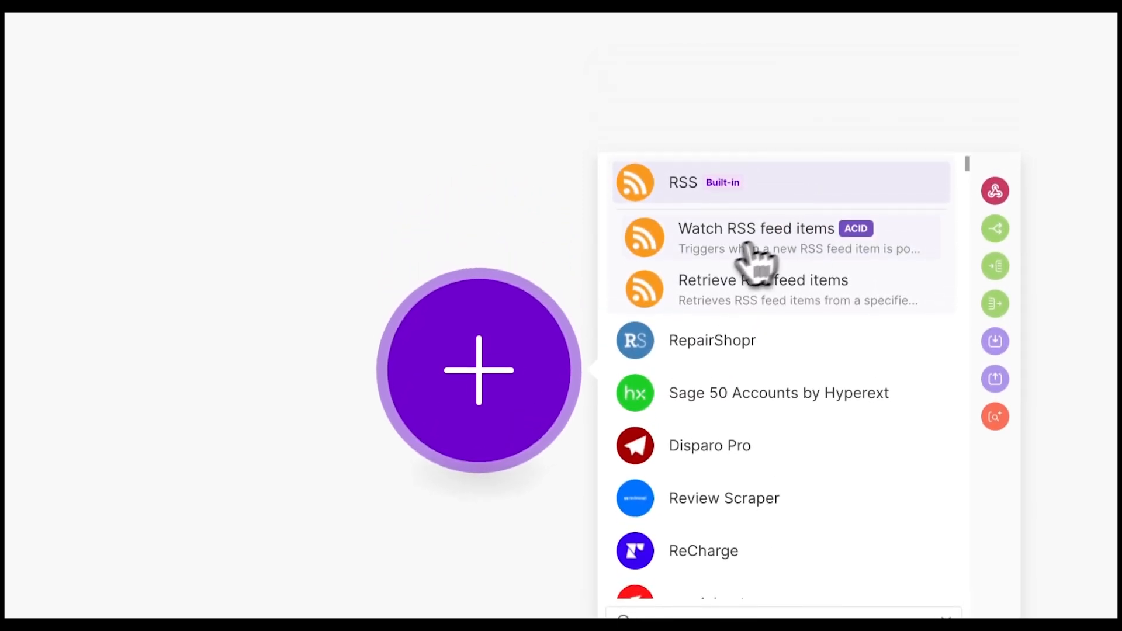
{"action": "left_click", "coordinate": [772, 234]}
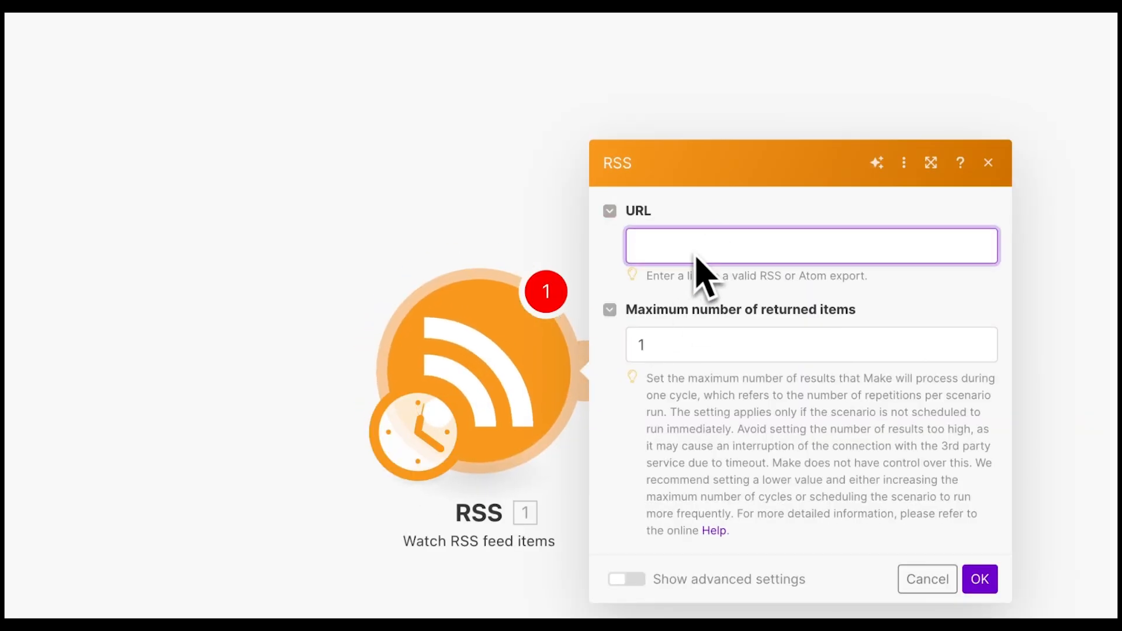
{"action": "key", "text": "ctrl+v"}
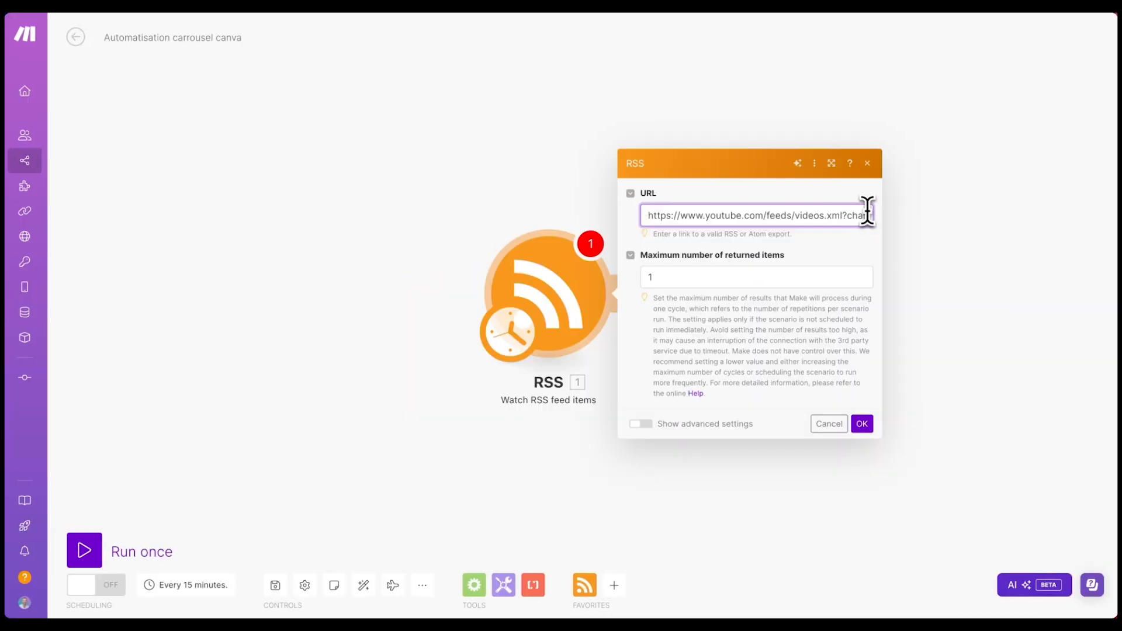
- Select the channel ID at the end of the feed URL and in the Studio address
{"action": "scroll", "coordinate": [859, 217], "scroll_direction": "right", "scroll_amount": 1}
{"action": "scroll", "coordinate": [860, 216], "scroll_direction": "right", "scroll_amount": 3}
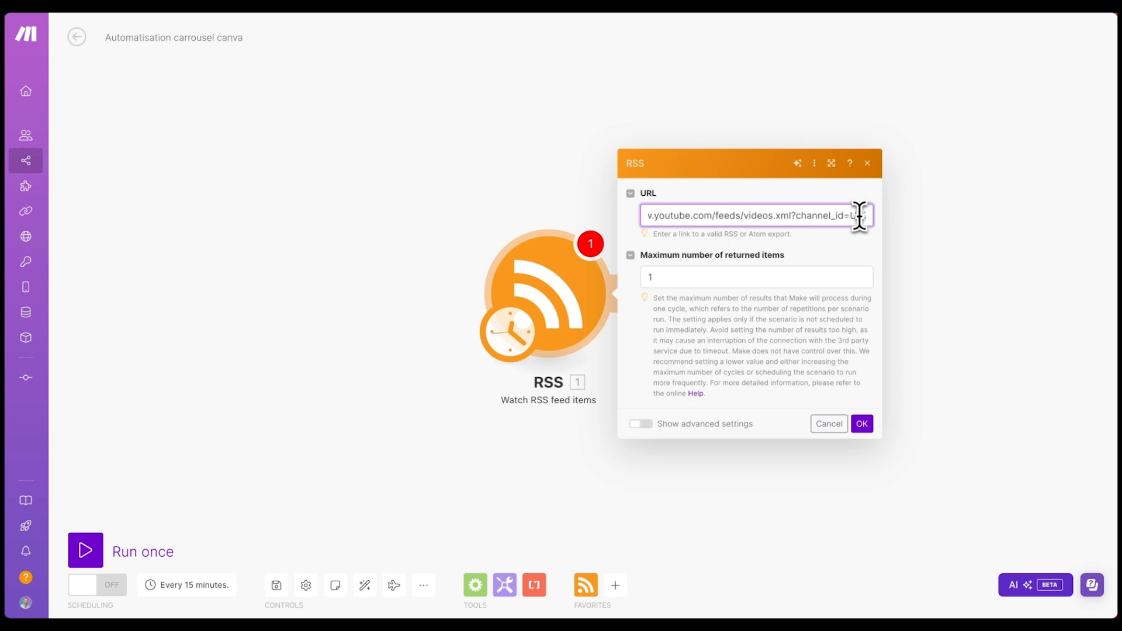
{"action": "scroll", "coordinate": [859, 216], "scroll_direction": "right", "scroll_amount": 1}
{"action": "scroll", "coordinate": [859, 216], "scroll_direction": "right", "scroll_amount": 5}
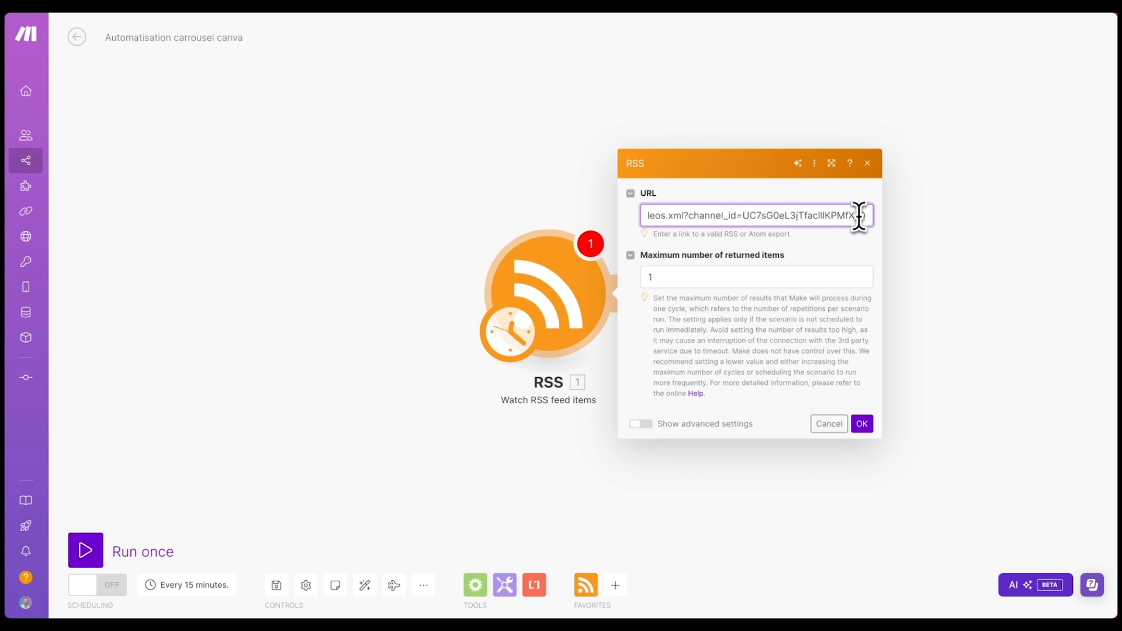
{"action": "left_click_drag", "start_coordinate": [819, 215], "coordinate": [750, 216]}
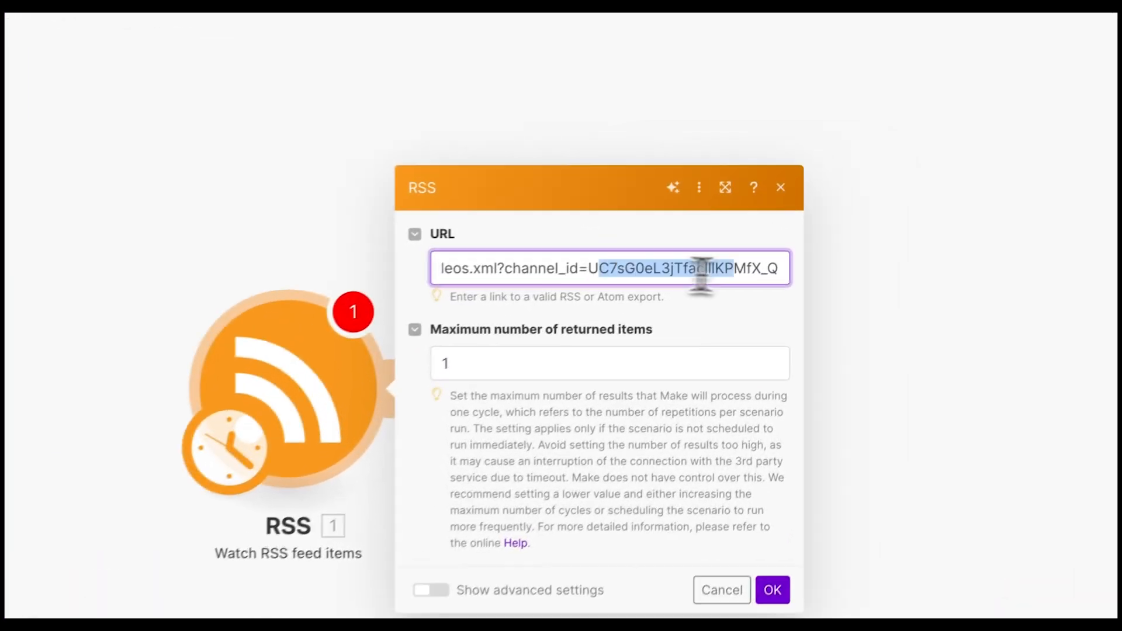
{"action": "left_click_drag", "start_coordinate": [589, 267], "coordinate": [786, 272]}
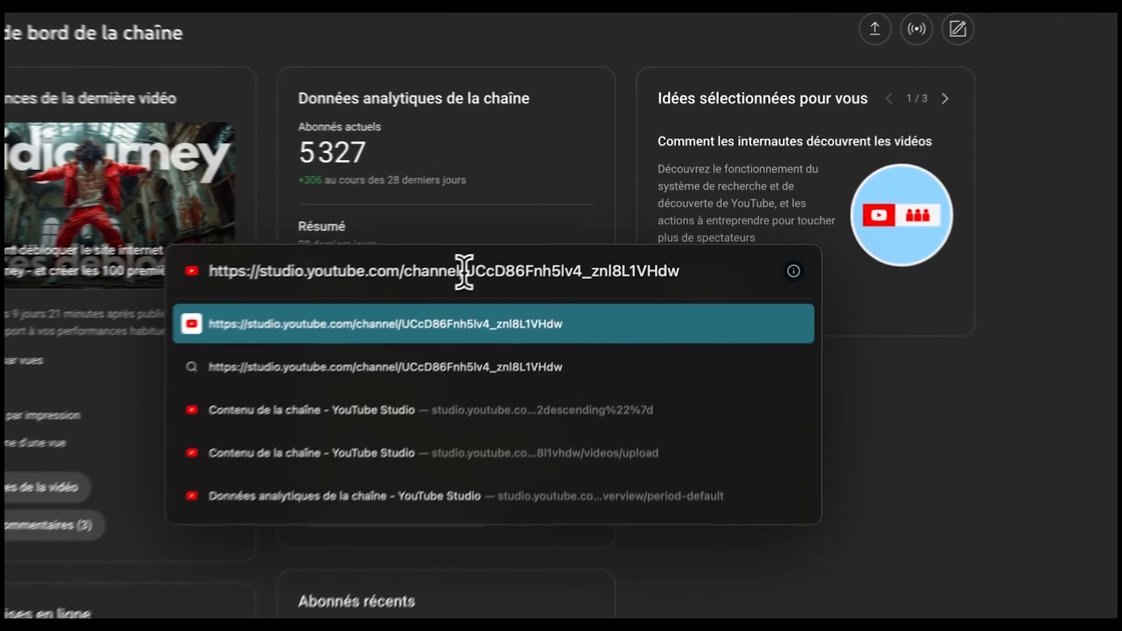
{"action": "left_click_drag", "start_coordinate": [464, 272], "coordinate": [738, 278]}
{"action": "key", "text": "ctrl+c"}
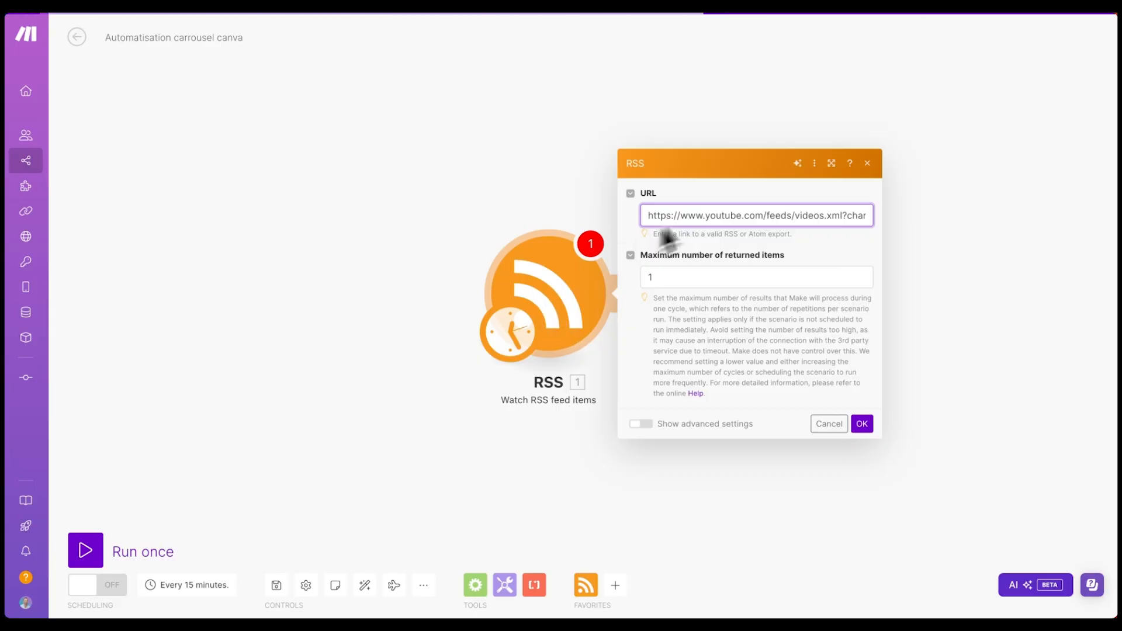
{"action": "left_click_drag", "start_coordinate": [808, 218], "coordinate": [728, 212]}
{"action": "scroll", "coordinate": [727, 213], "scroll_direction": "right", "scroll_amount": 1}
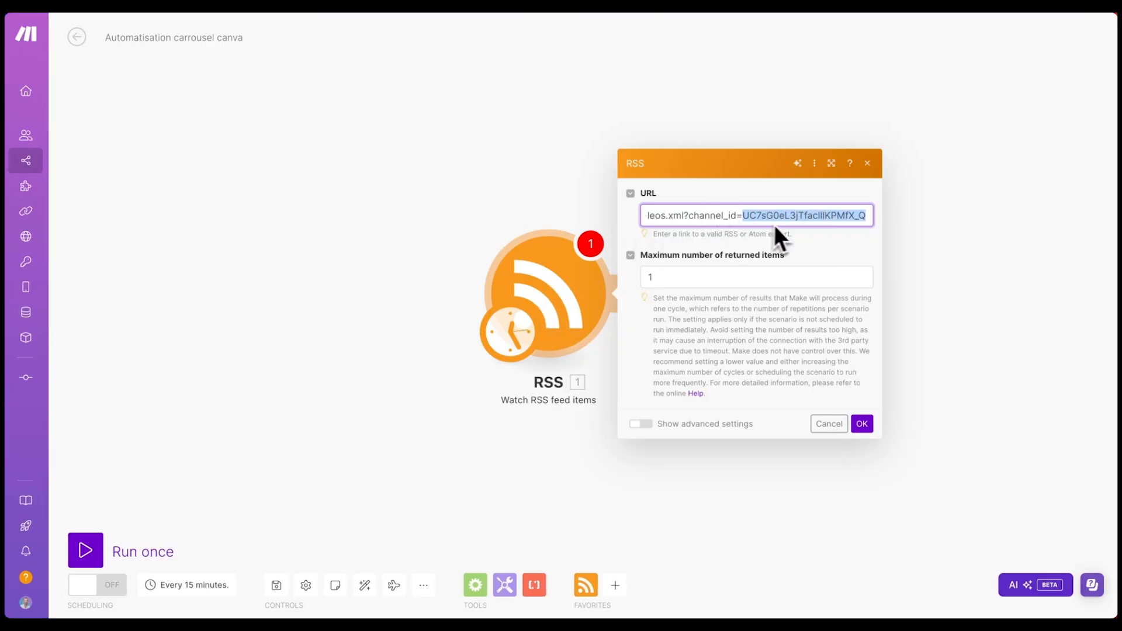
- Paste the new channel ID into the feed URL and look up TF1 INFO's ID in SEO Studio
{"action": "key", "text": "ctrl+v"}
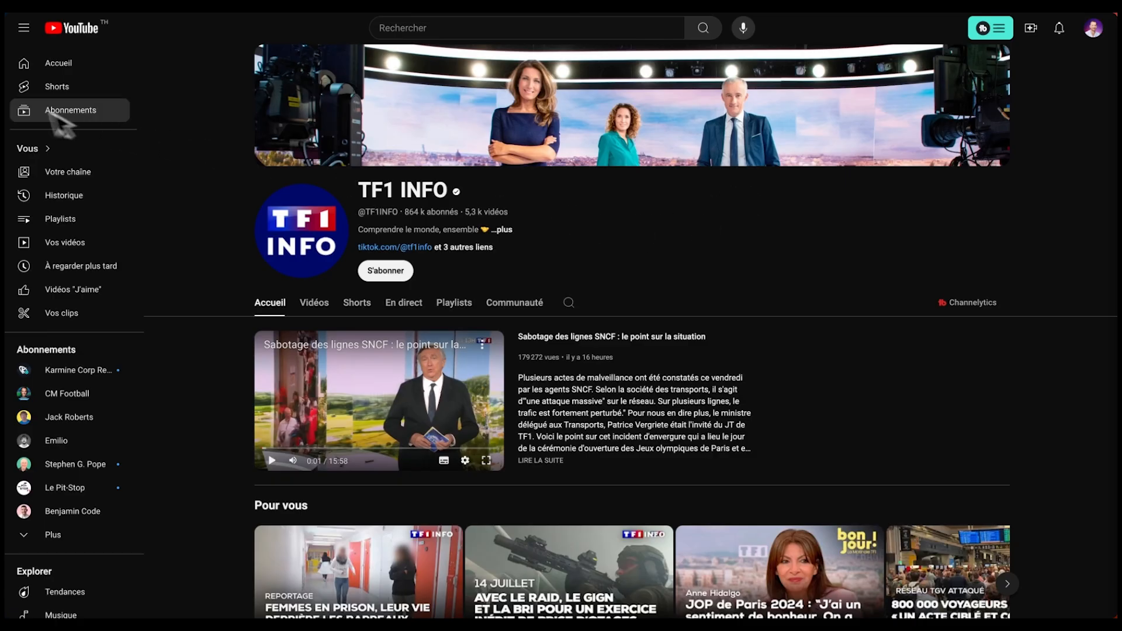
{"action": "mouse_move", "coordinate": [8, 59]}
{"action": "left_click", "coordinate": [54, 52]}
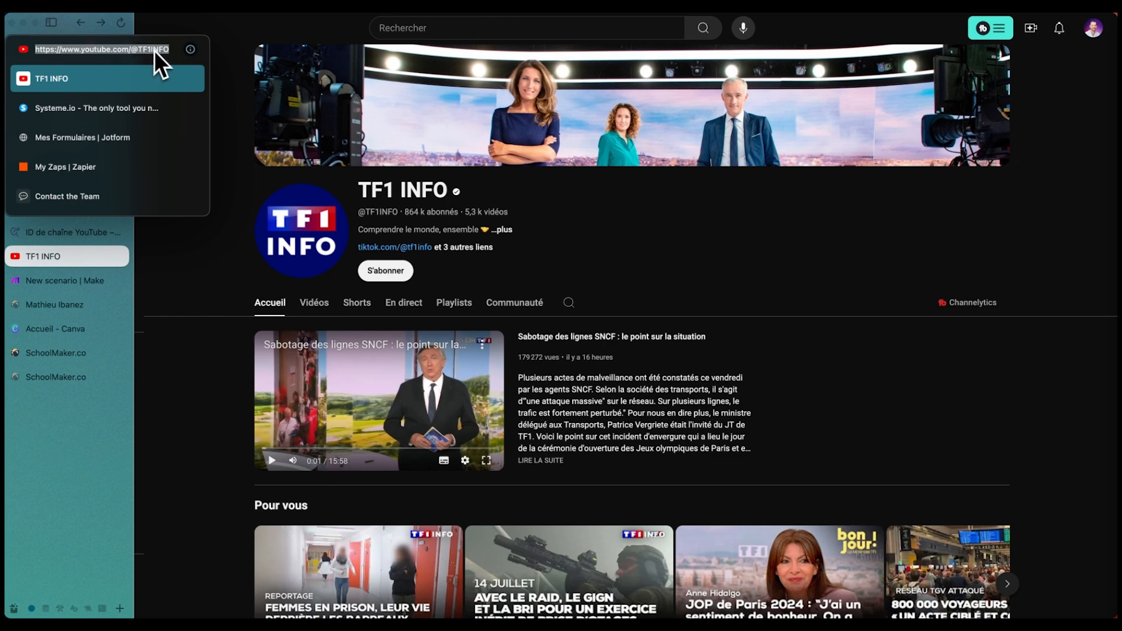
{"action": "left_click", "coordinate": [102, 235]}
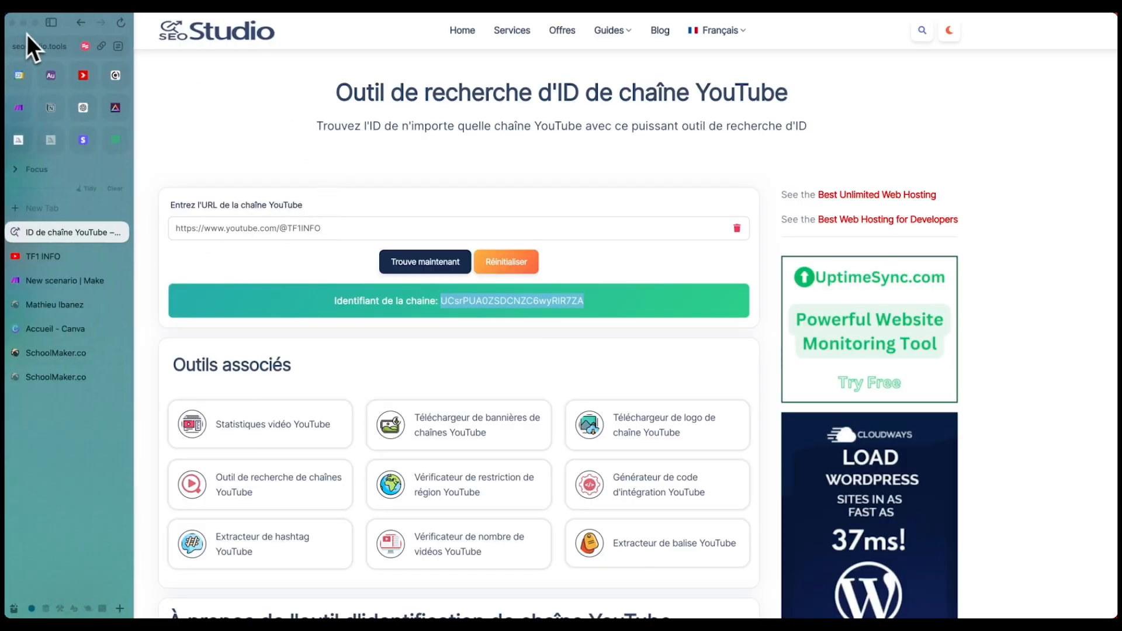
{"action": "left_click", "coordinate": [42, 50]}
{"action": "left_click", "coordinate": [329, 138]}
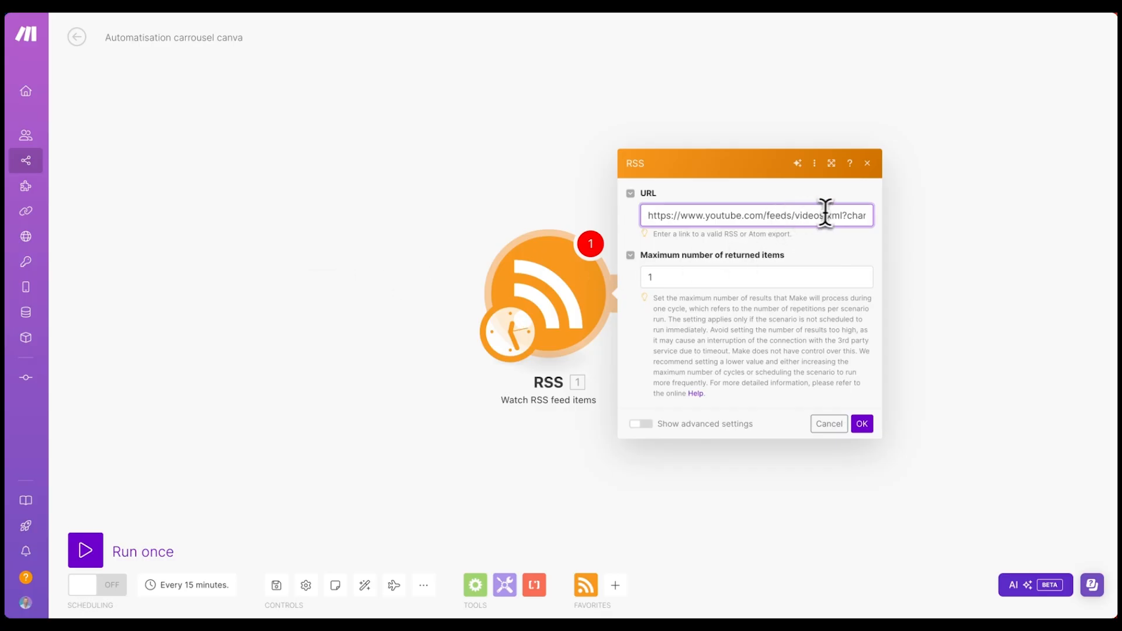
{"action": "left_click_drag", "start_coordinate": [827, 214], "coordinate": [892, 217]}
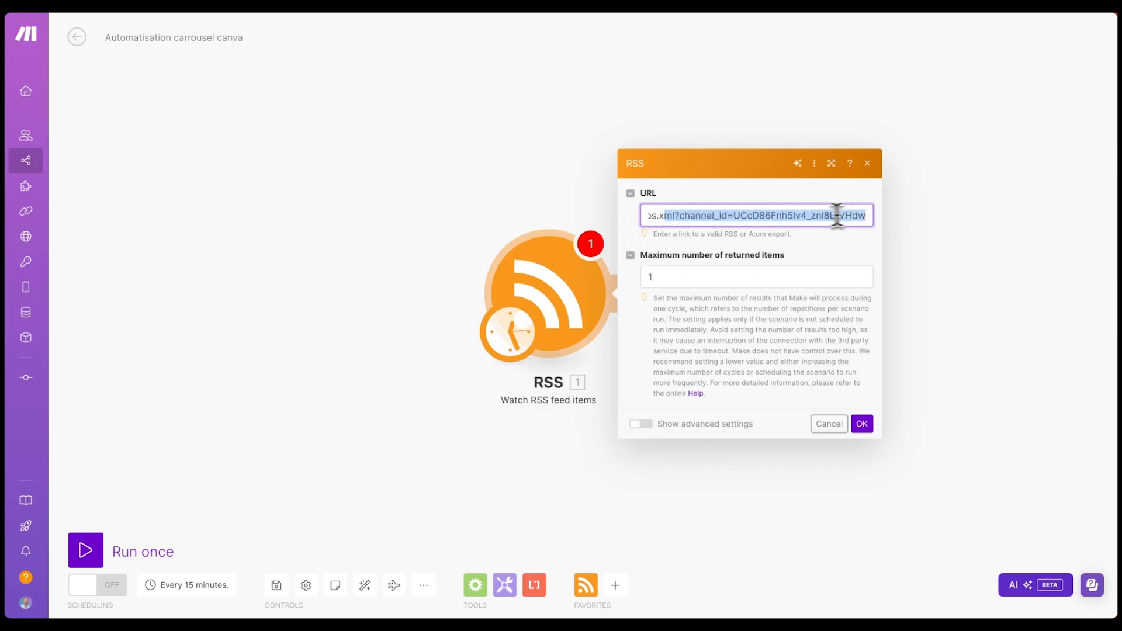
- Reselect the channel ID in the feed URL and confirm the RSS feed settings
{"action": "left_click", "coordinate": [816, 216]}
{"action": "left_click_drag", "start_coordinate": [736, 217], "coordinate": [914, 233]}
{"action": "left_click_drag", "start_coordinate": [732, 215], "coordinate": [963, 240]}
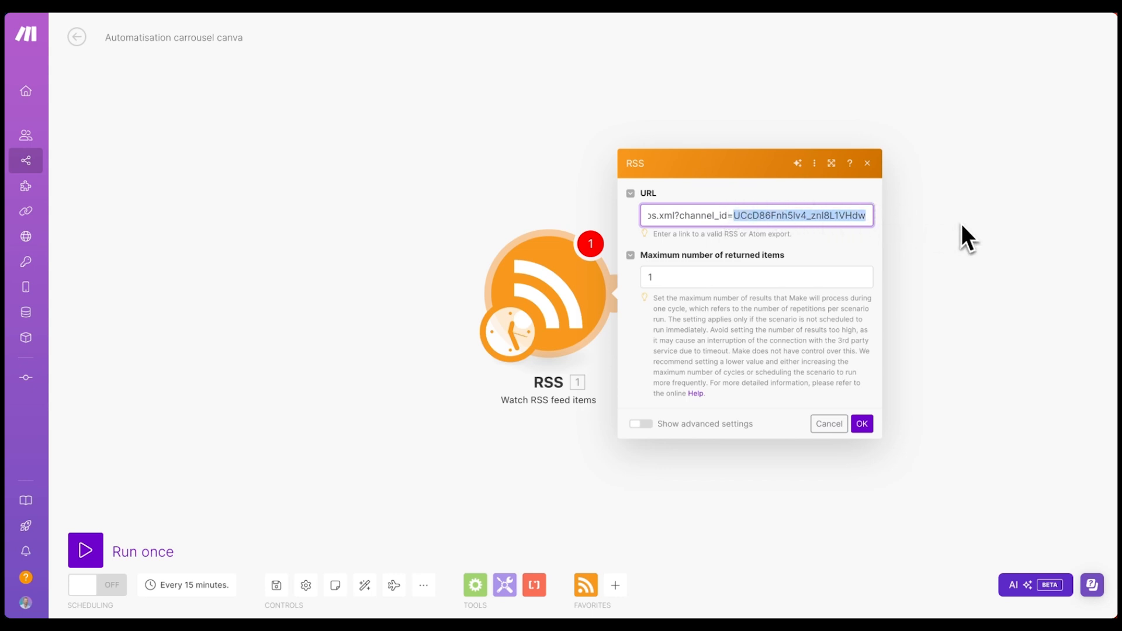
{"action": "left_click", "coordinate": [862, 424]}
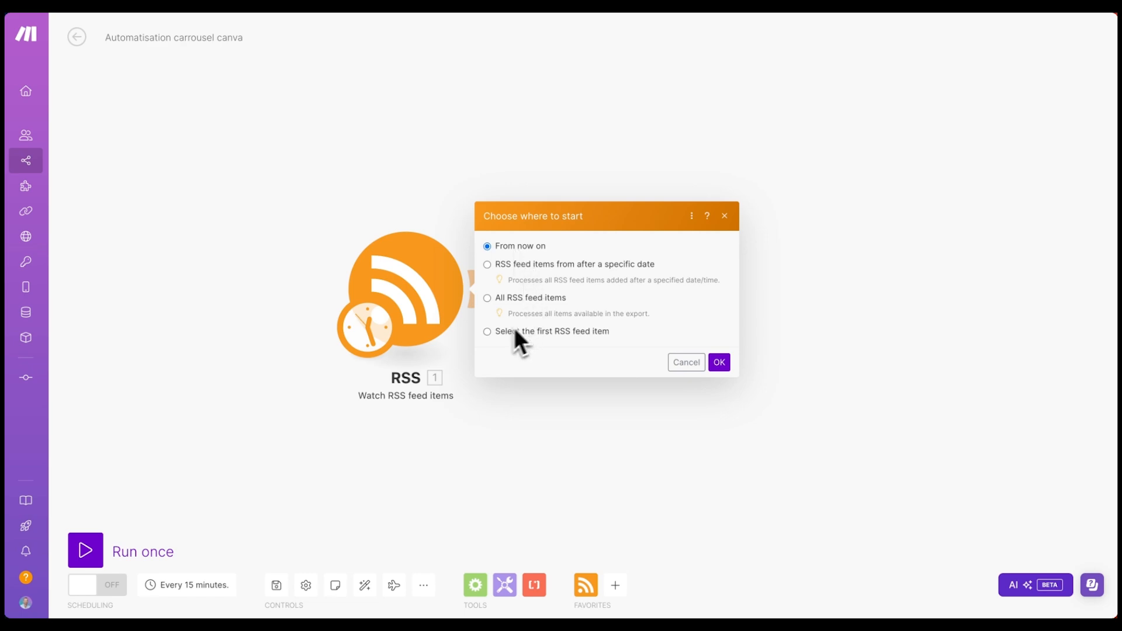
- Set the trigger to start from the 18/07/2024 Midjourney unblocking video
{"action": "left_click", "coordinate": [497, 333]}
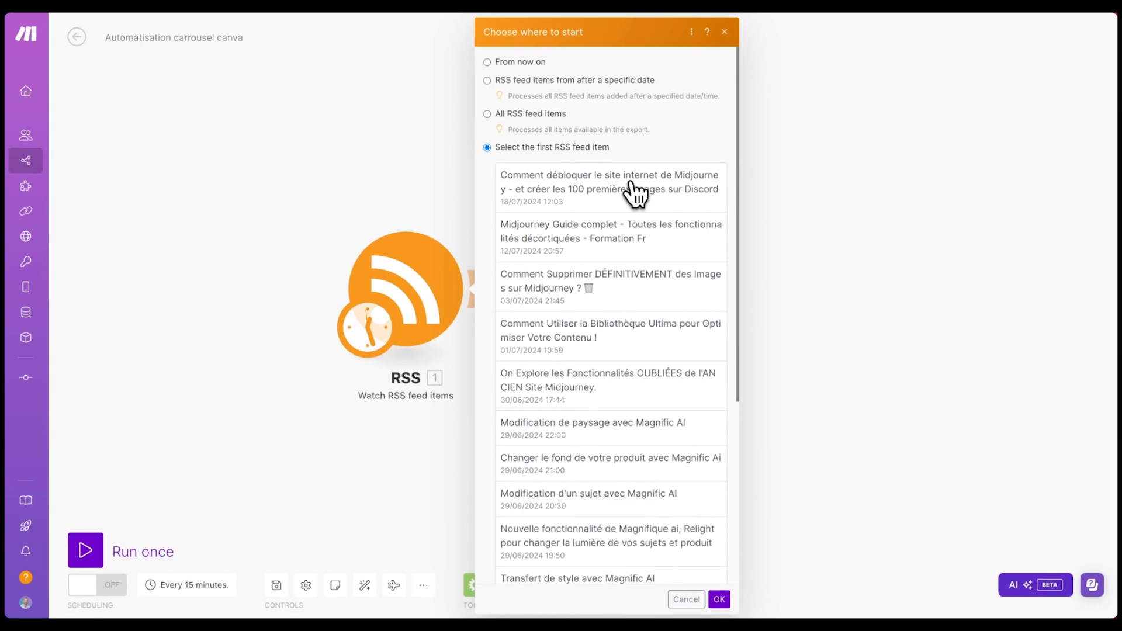
{"action": "left_click", "coordinate": [593, 196]}
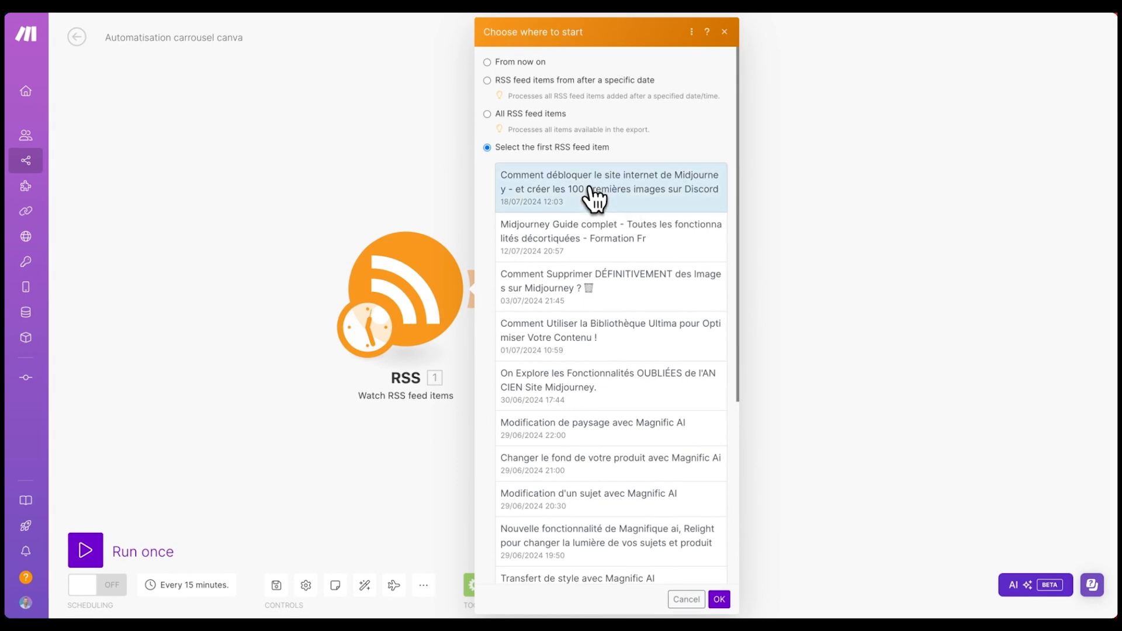
{"action": "left_click", "coordinate": [719, 599]}
{"action": "right_click", "coordinate": [438, 284]}
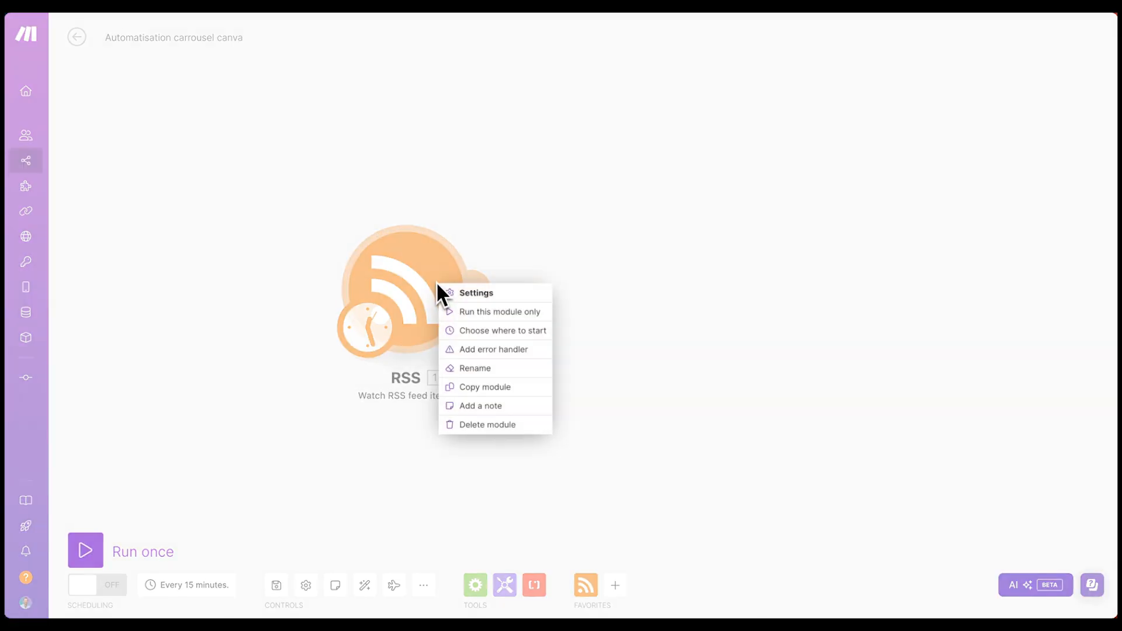
- Run the RSS module alone and expand the bundle's Image, Categories, Source, Enclosures, RSS fields and media:group
{"action": "left_click", "coordinate": [496, 312]}
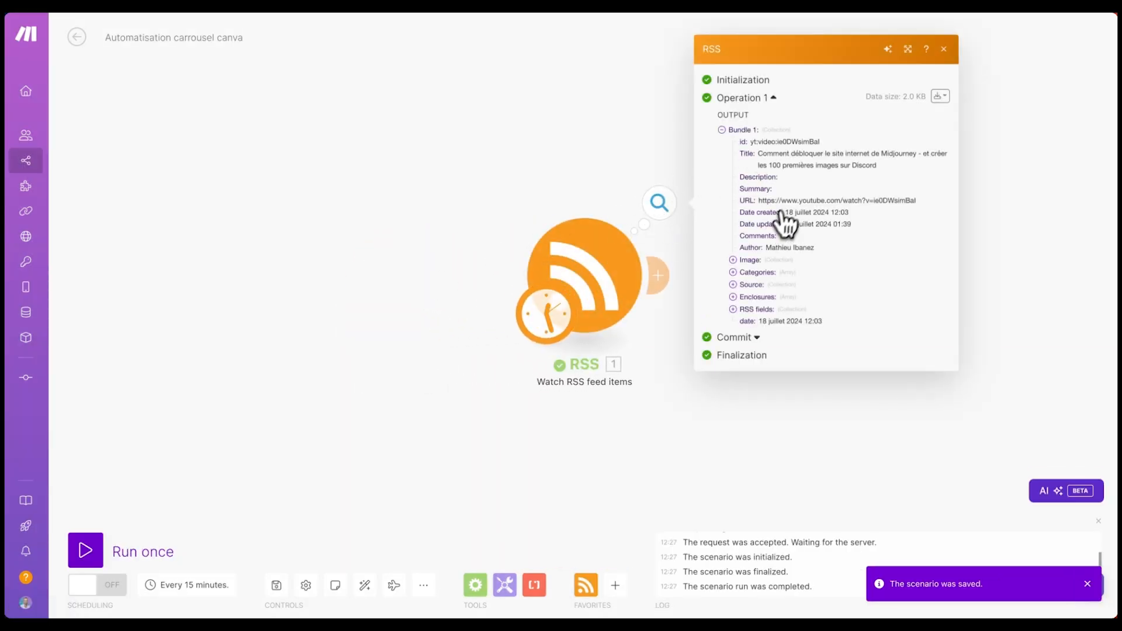
{"action": "left_click_drag", "start_coordinate": [756, 151], "coordinate": [876, 162]}
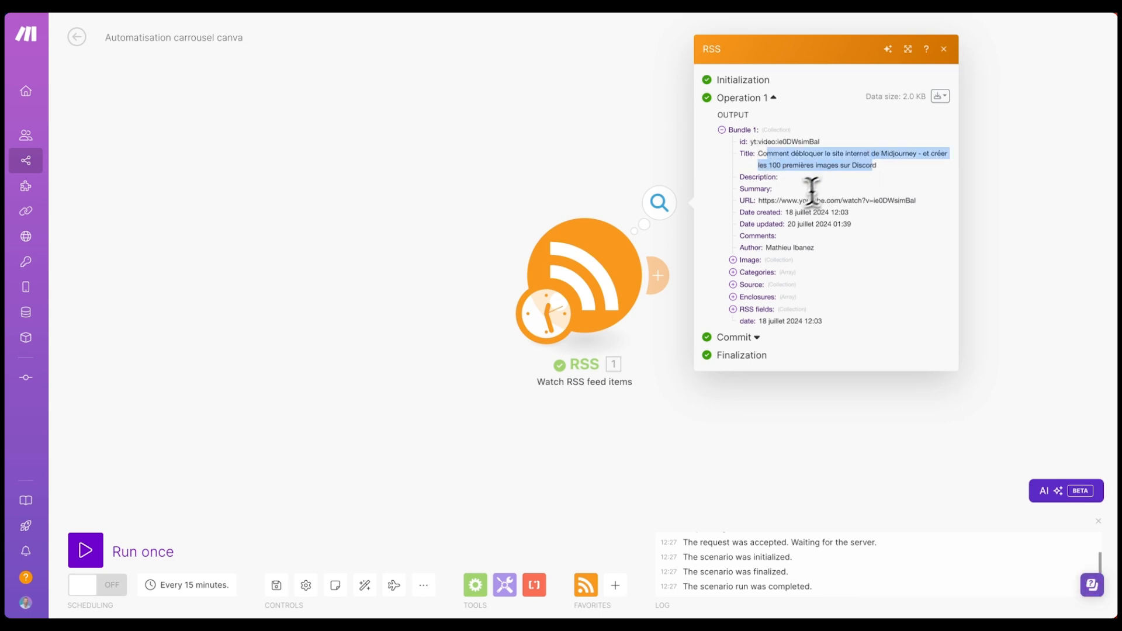
{"action": "left_click_drag", "start_coordinate": [826, 200], "coordinate": [909, 206]}
{"action": "left_click", "coordinate": [753, 260]}
{"action": "triple_click", "coordinate": [796, 266]}
{"action": "left_click", "coordinate": [755, 278]}
{"action": "left_click", "coordinate": [750, 296]}
{"action": "left_click", "coordinate": [755, 315]}
{"action": "left_click", "coordinate": [757, 339]}
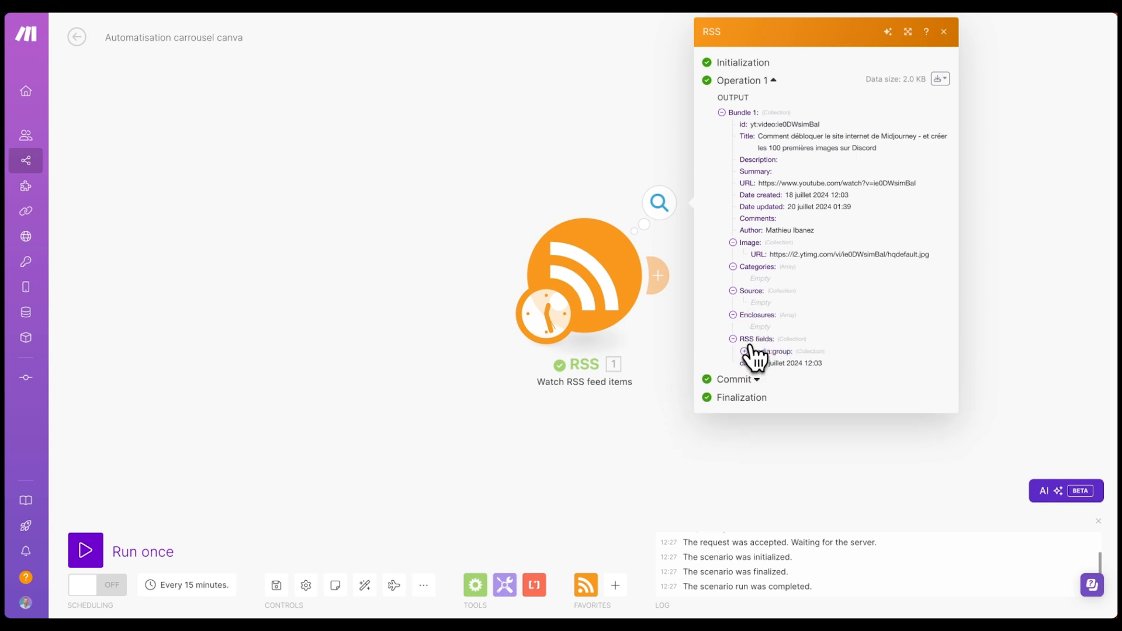
{"action": "left_click", "coordinate": [770, 351]}
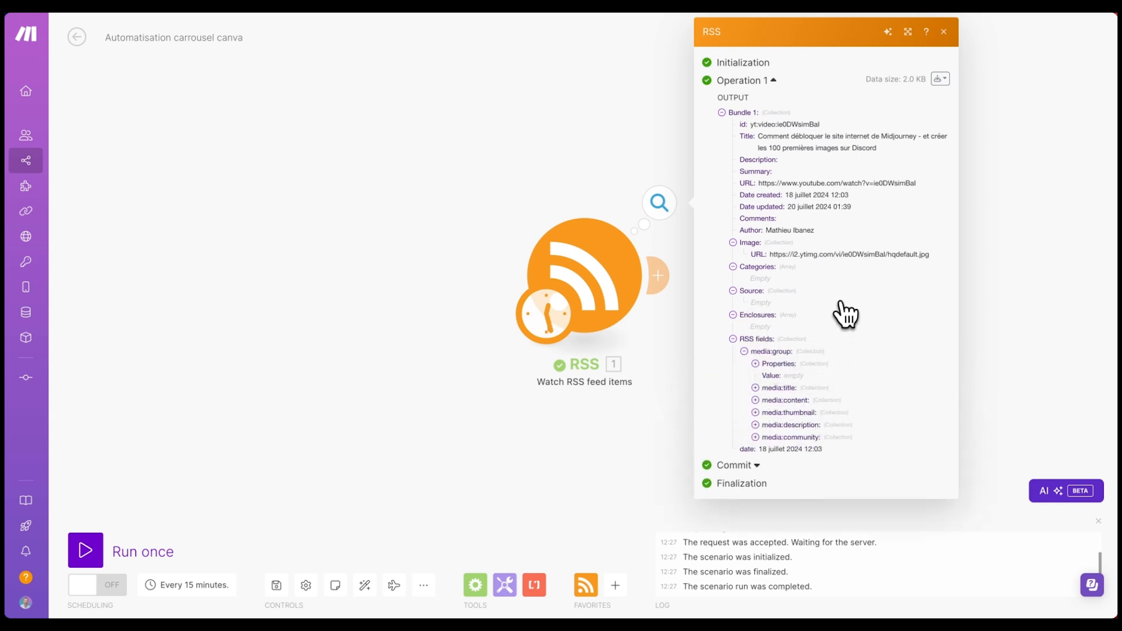
{"action": "left_click", "coordinate": [944, 32]}
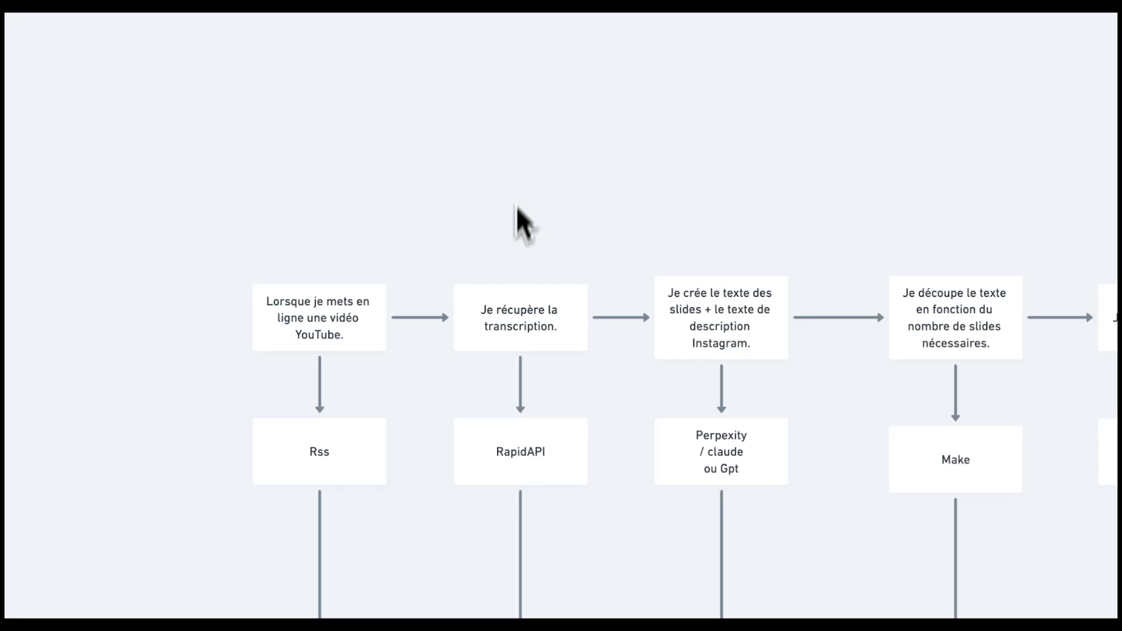
- Select the 'Je récupère la transcription' and RapidAPI flowchart boxes in Whimsical, then deselect them
{"action": "left_click_drag", "start_coordinate": [513, 190], "coordinate": [513, 479]}
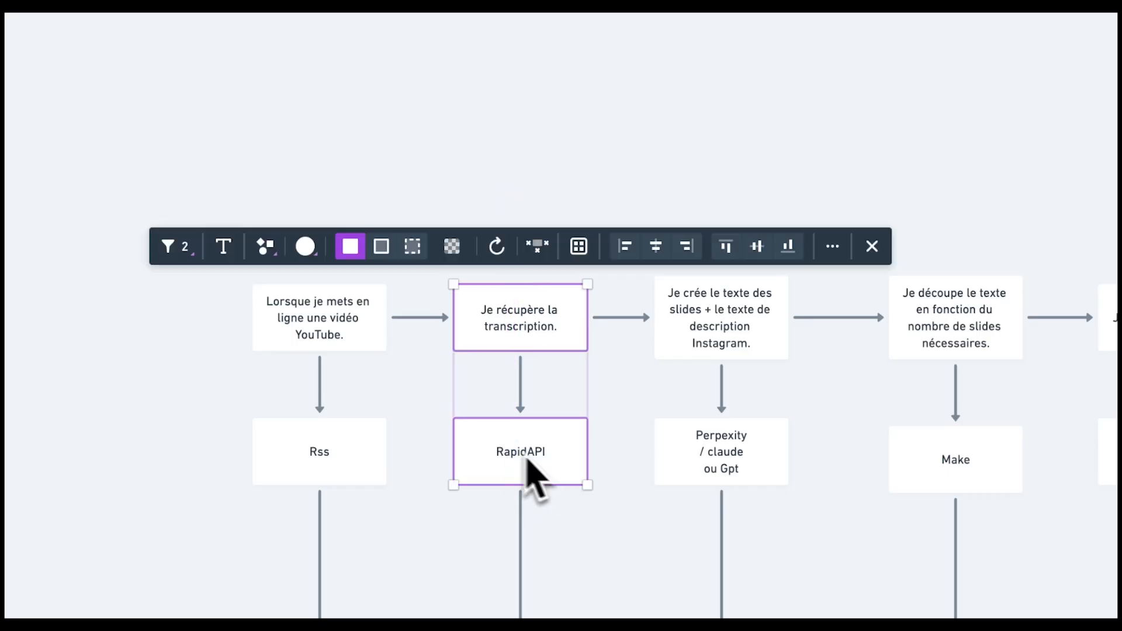
{"action": "left_click", "coordinate": [575, 591]}
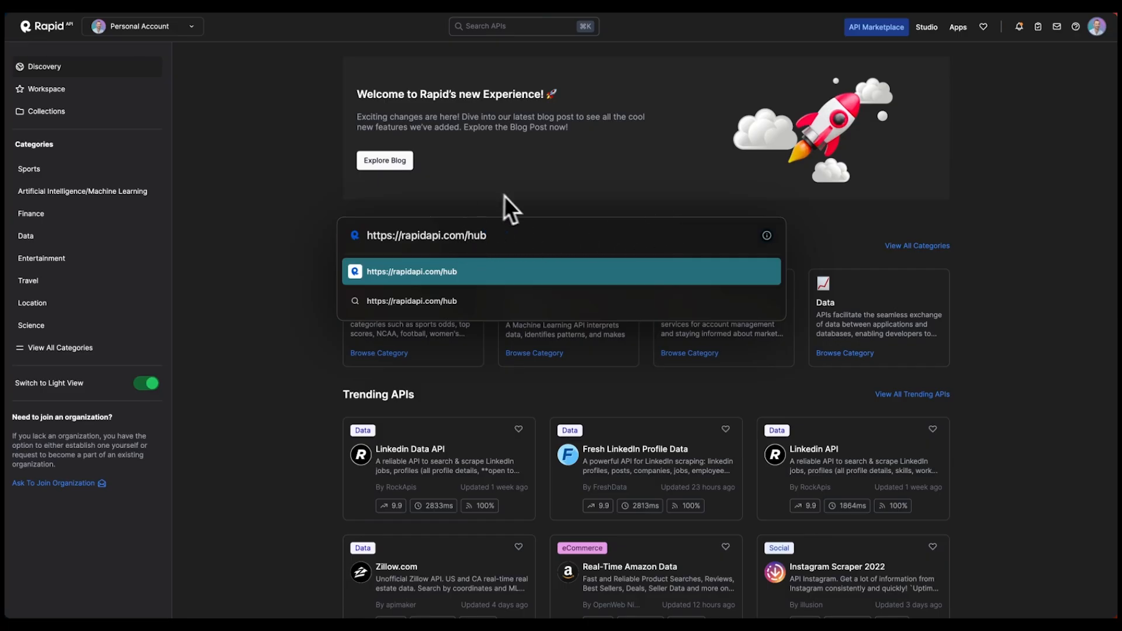
- Search RapidAPI for 'youtube scraper 2023' and view YouTube Scraper 2023's subscription plans
{"action": "left_click", "coordinate": [621, 279]}
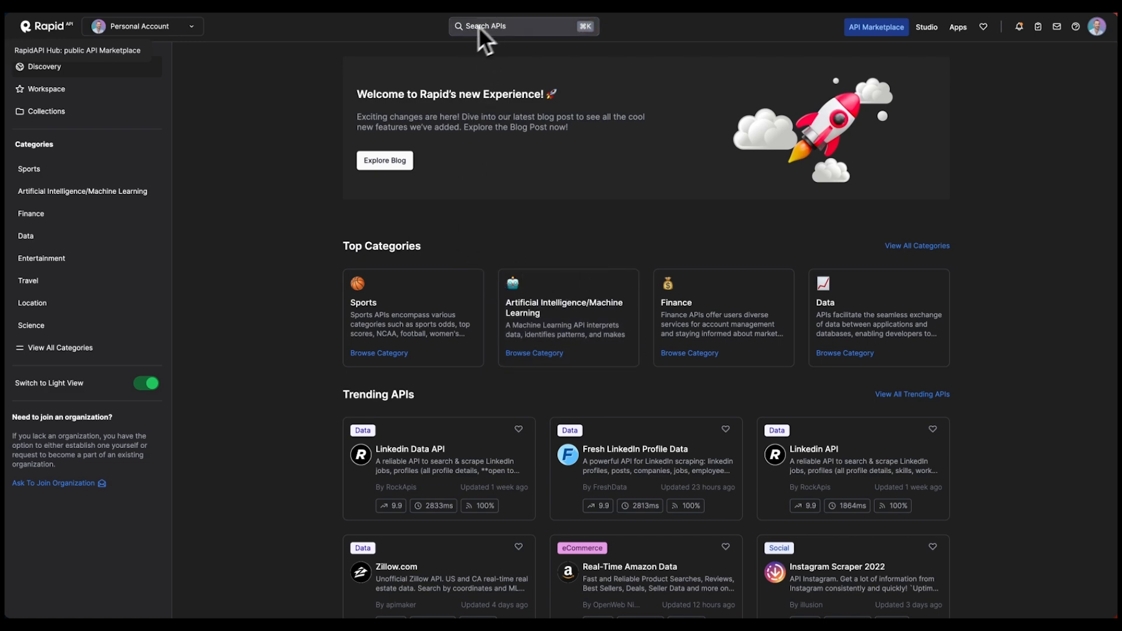
{"action": "left_click", "coordinate": [517, 27]}
{"action": "type", "text": "you"}
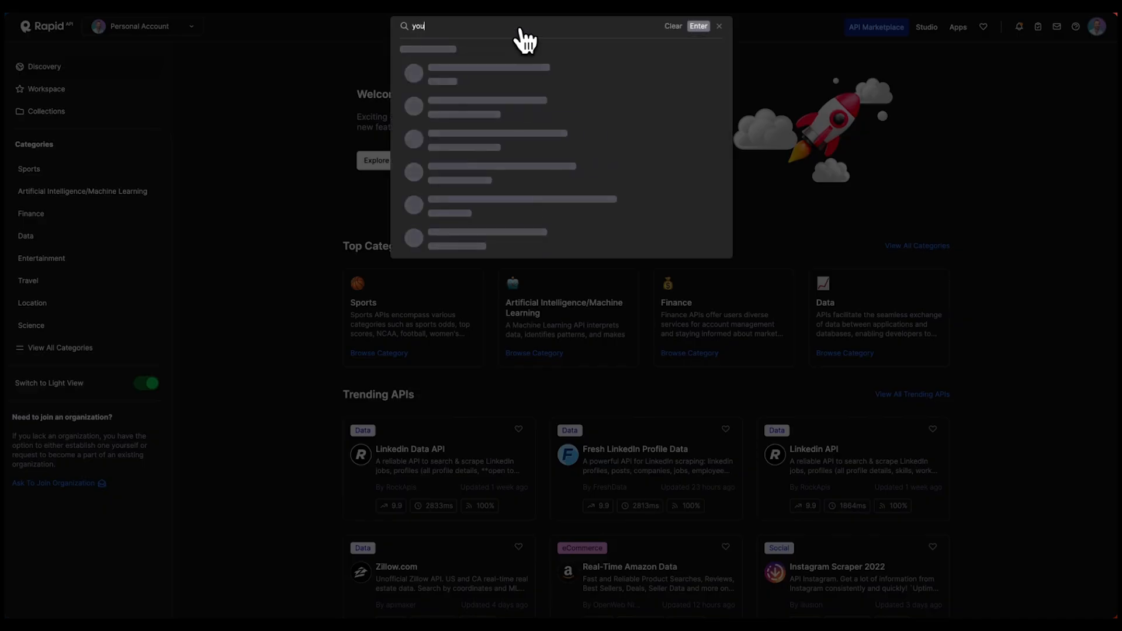
{"action": "type", "text": "tube srraper 2023"}
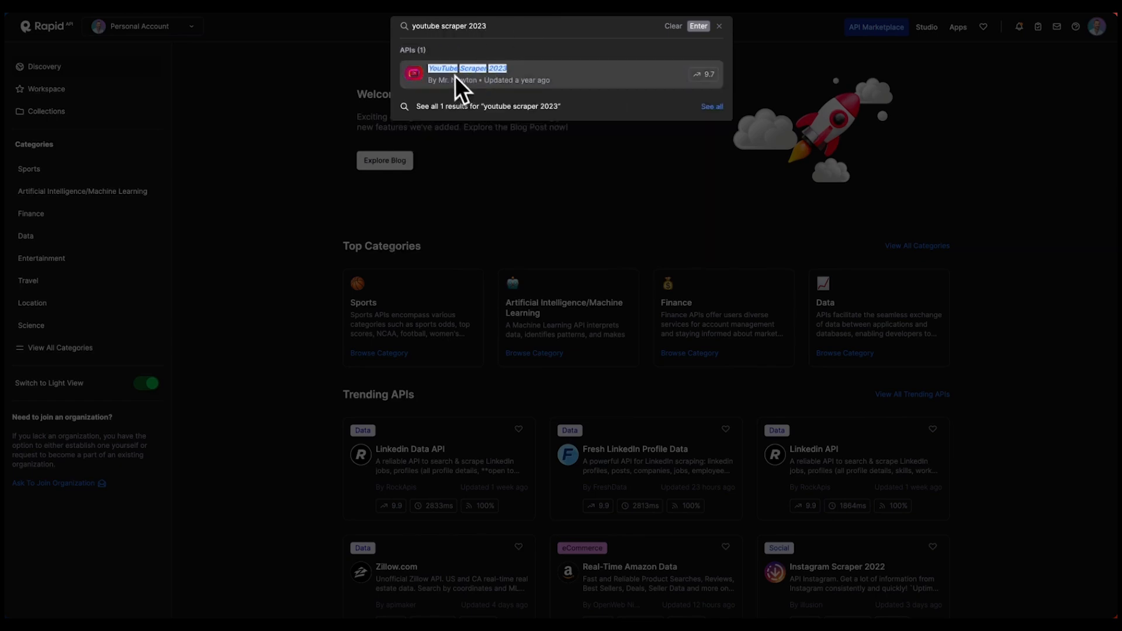
{"action": "left_click", "coordinate": [467, 85]}
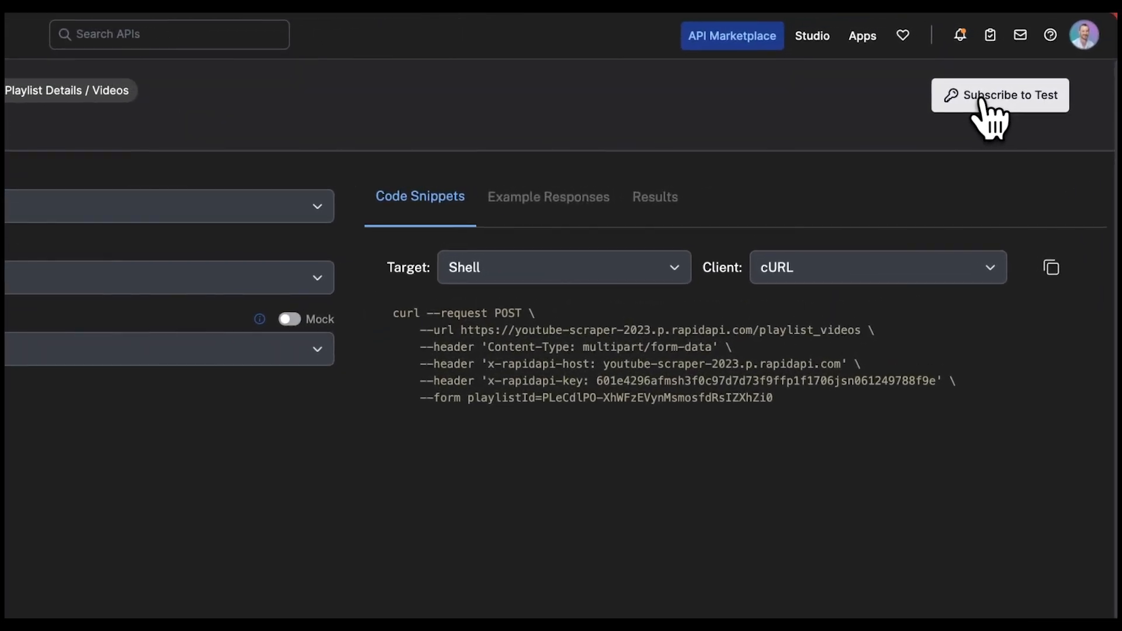
{"action": "left_click", "coordinate": [984, 103]}
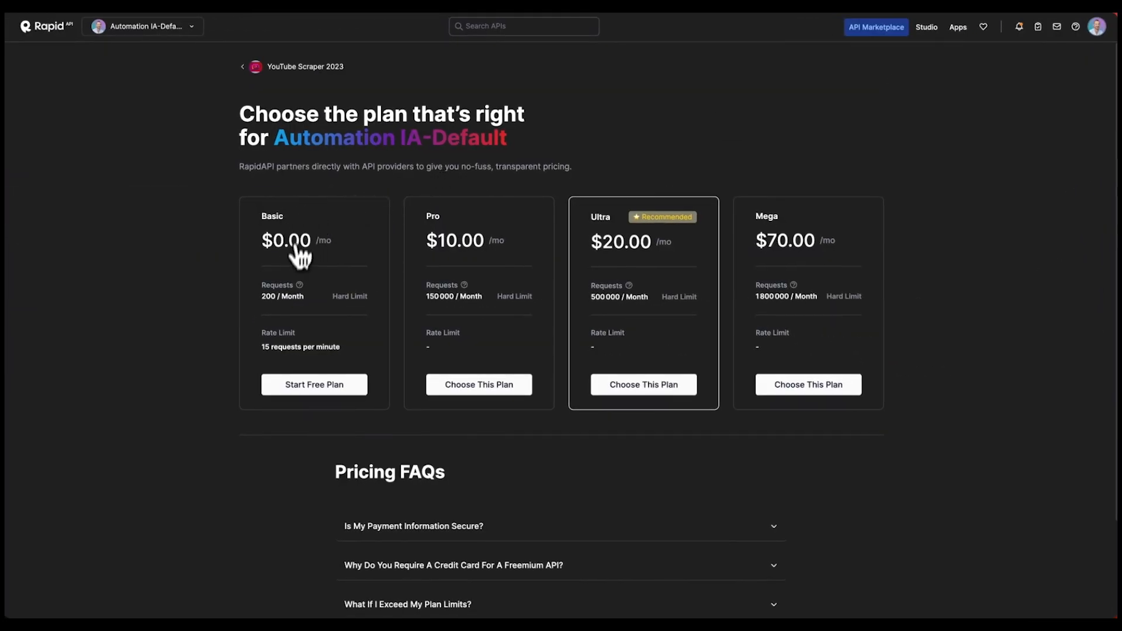
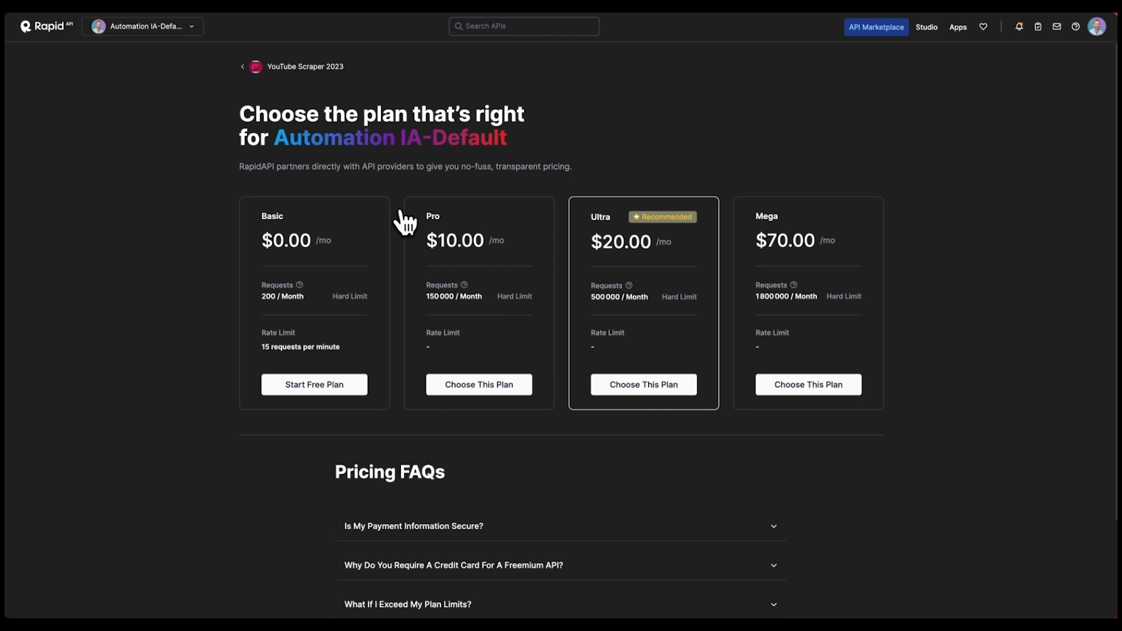
- Subscribe to YouTube Scraper 2023 on the free Basic plan and open its Get Video Transcript endpoint
{"action": "left_click", "coordinate": [313, 388]}
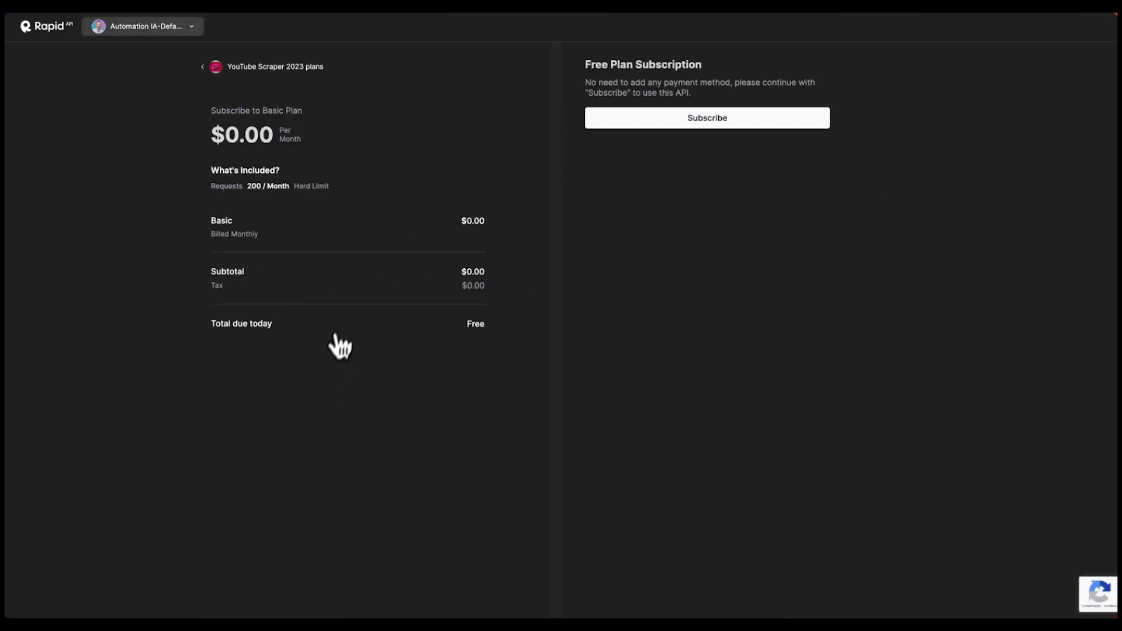
{"action": "left_click", "coordinate": [691, 120]}
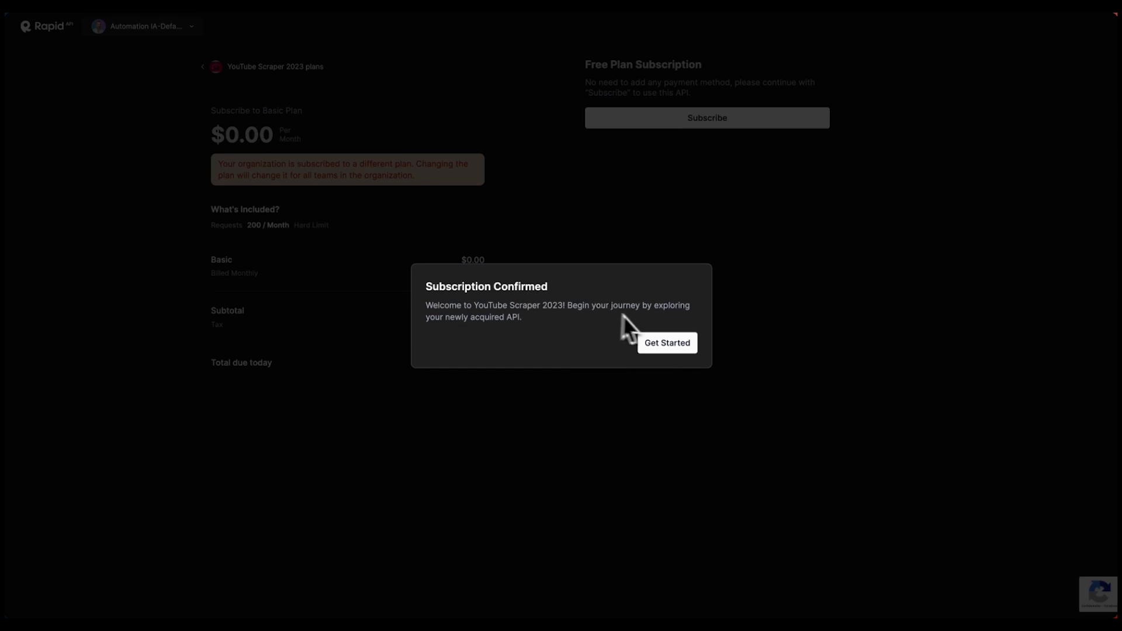
{"action": "left_click", "coordinate": [667, 348]}
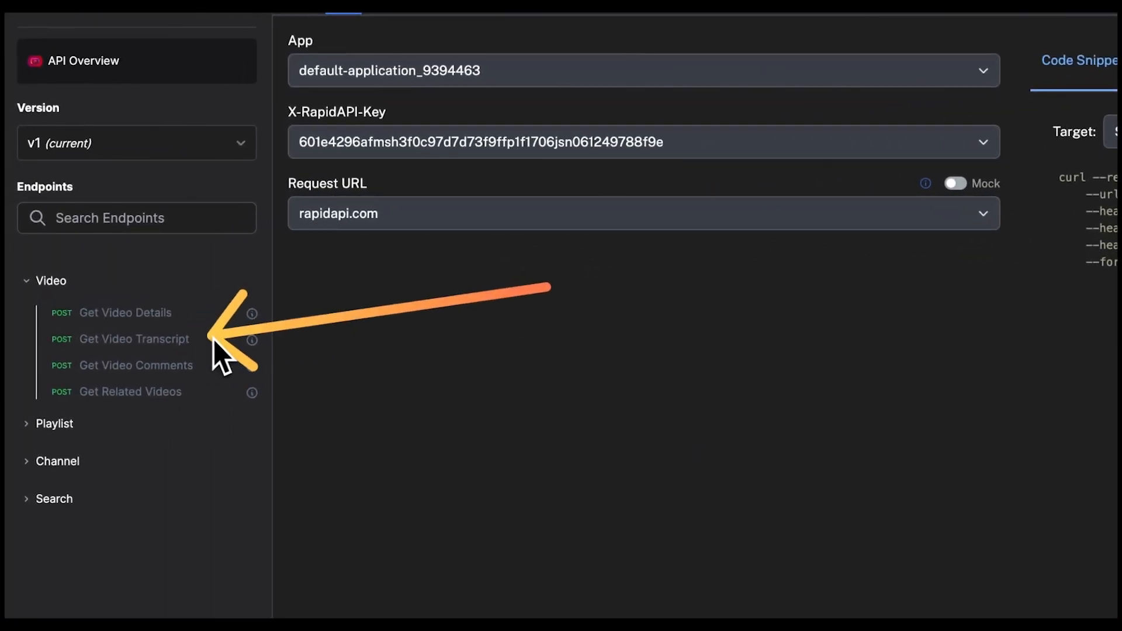
{"action": "left_click", "coordinate": [213, 339]}
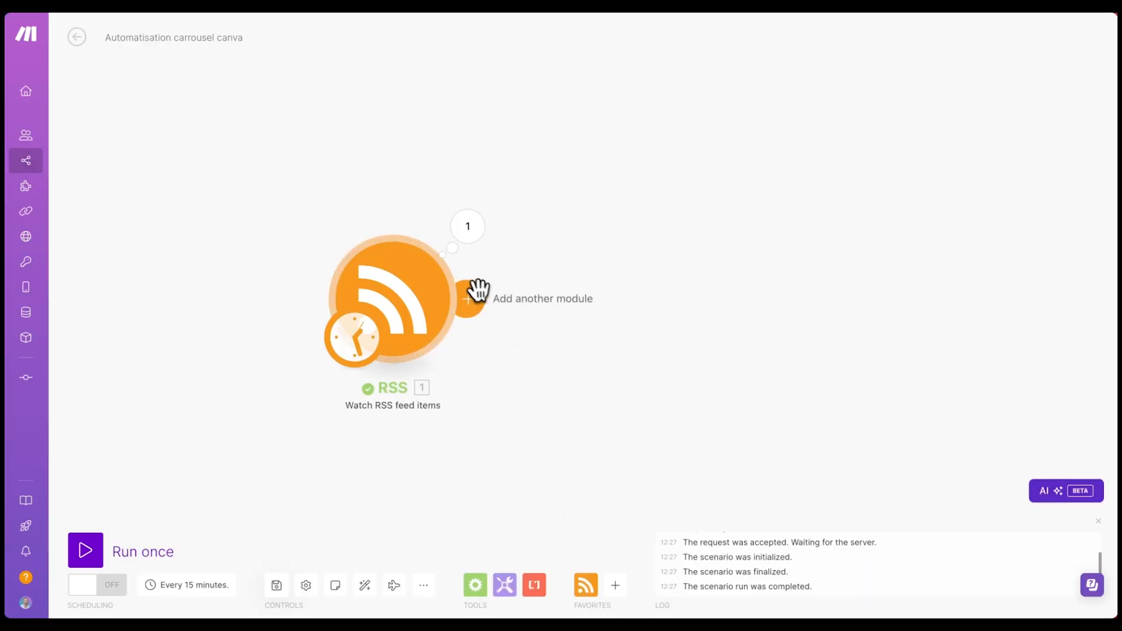
- Add an HTTP 'Make a request' module after the RSS trigger, then return to the RapidAPI snippet
{"action": "left_click", "coordinate": [466, 299]}
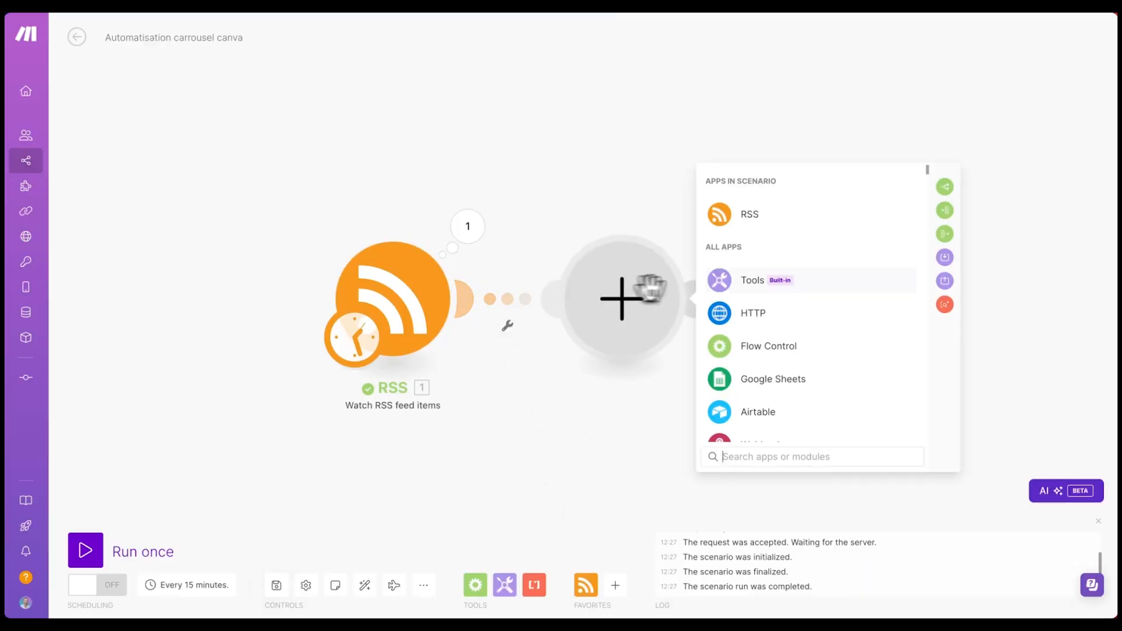
{"action": "left_click", "coordinate": [754, 313]}
{"action": "scroll", "coordinate": [760, 327], "scroll_direction": "down", "scroll_amount": 5}
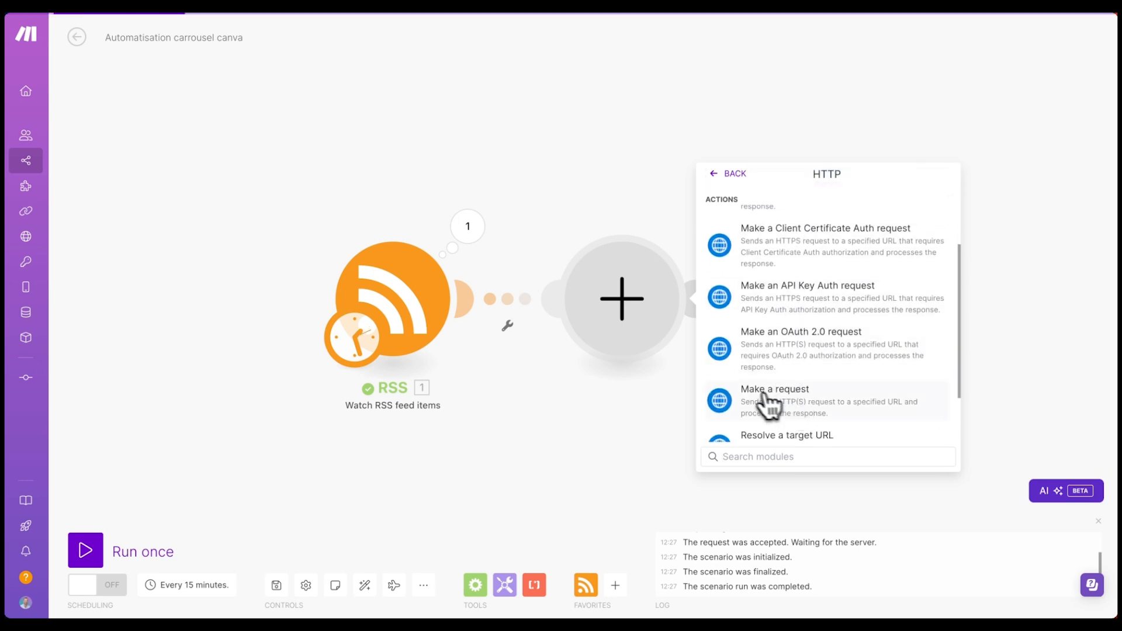
{"action": "left_click", "coordinate": [769, 403]}
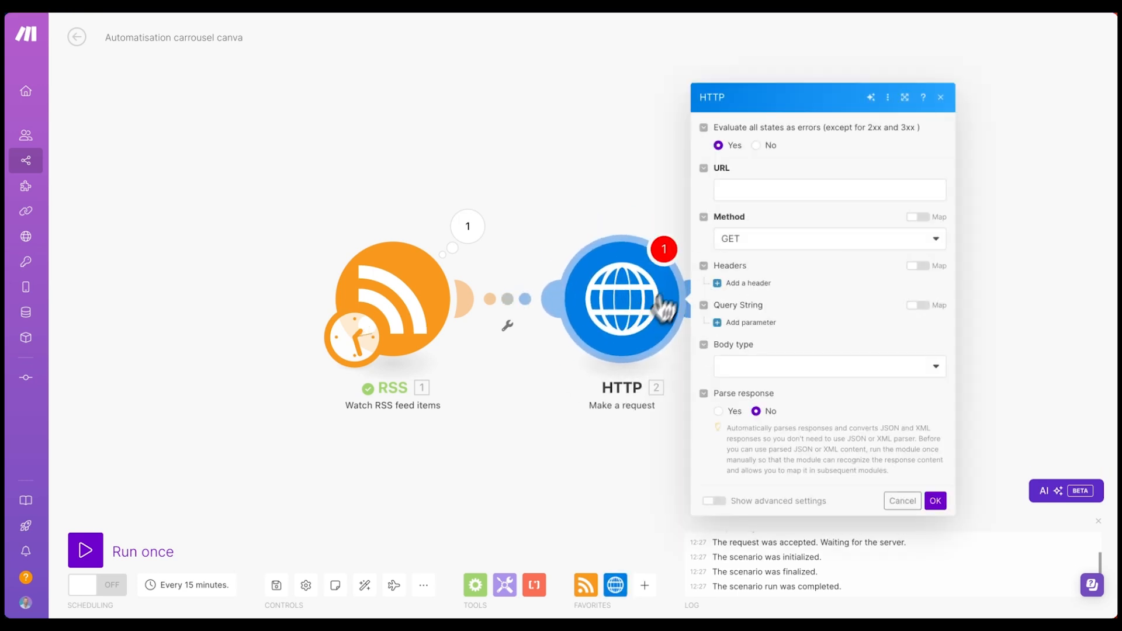
{"action": "left_click_drag", "start_coordinate": [584, 182], "coordinate": [500, 187]}
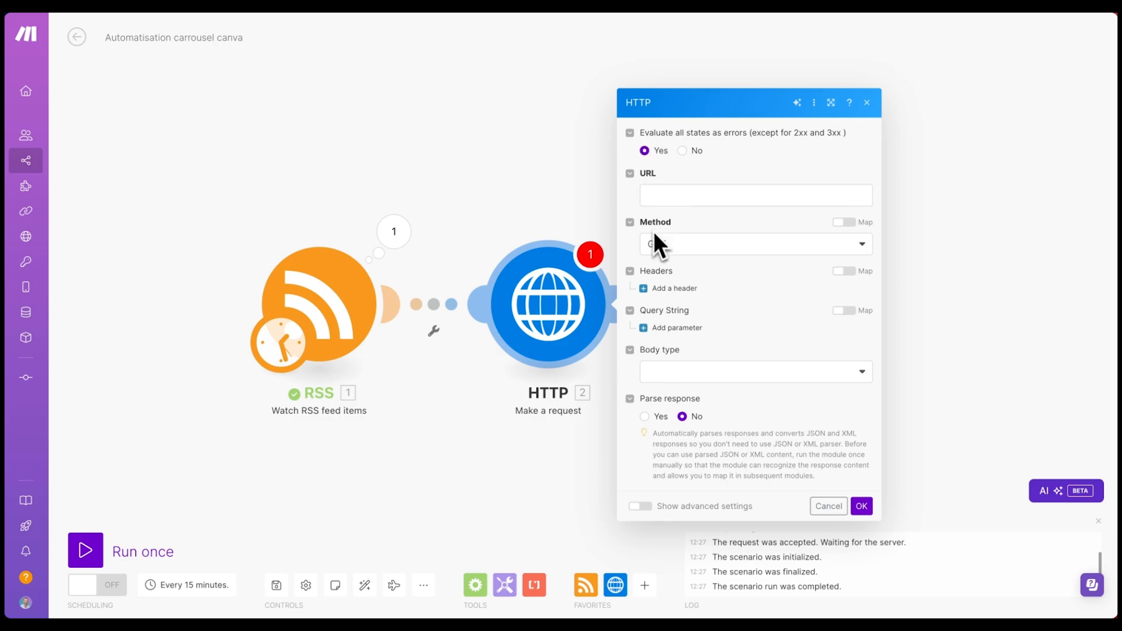
{"action": "key", "text": "ctrl+Tab"}
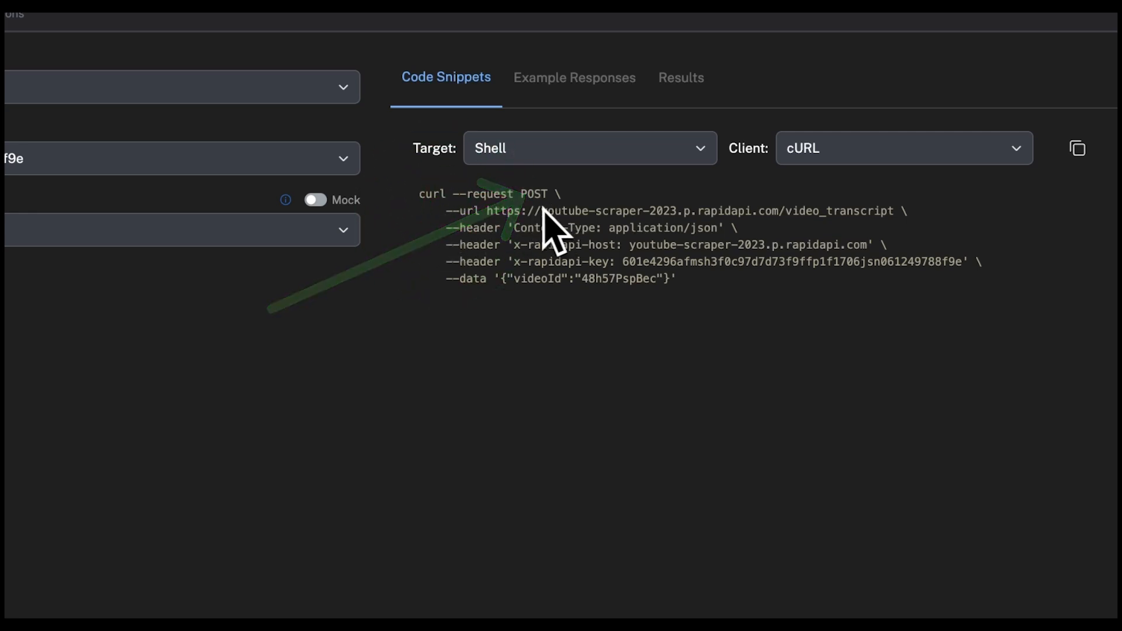
{"action": "left_click_drag", "start_coordinate": [486, 211], "coordinate": [907, 216]}
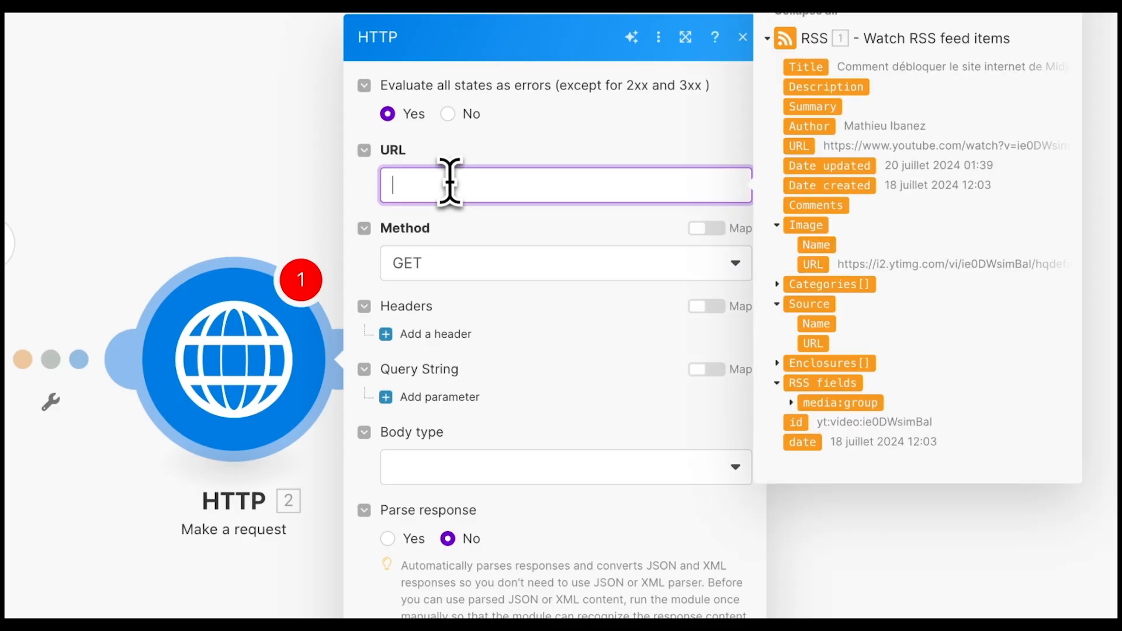
{"action": "type", "text": "https://youtube-scraper-2023.p.rapidapi.com/video_transcript"}
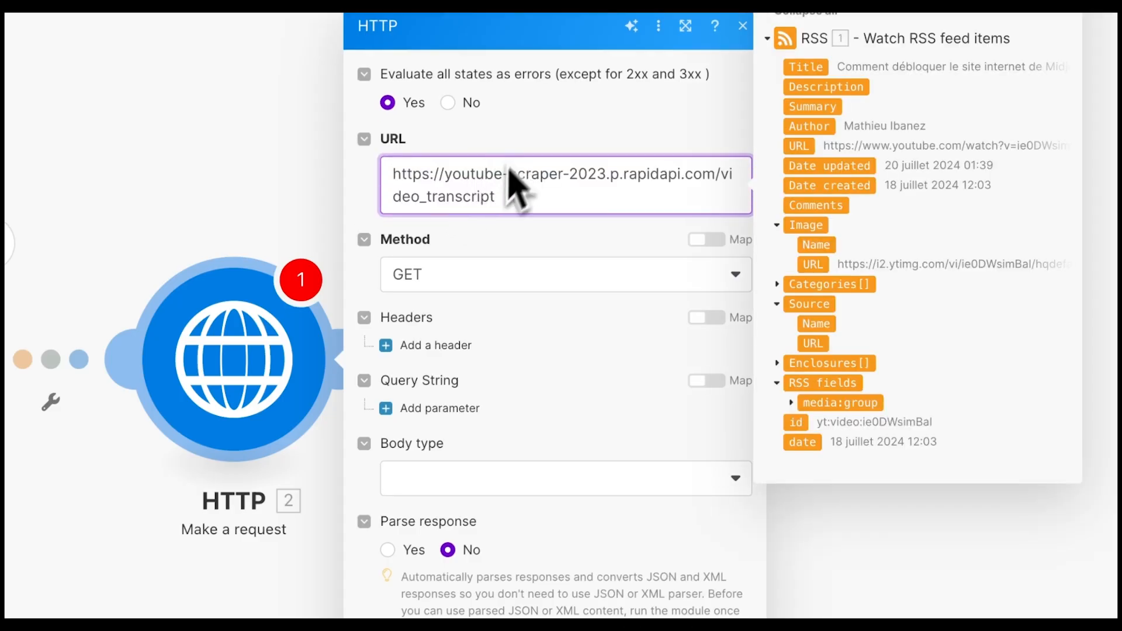
{"action": "left_click", "coordinate": [438, 276]}
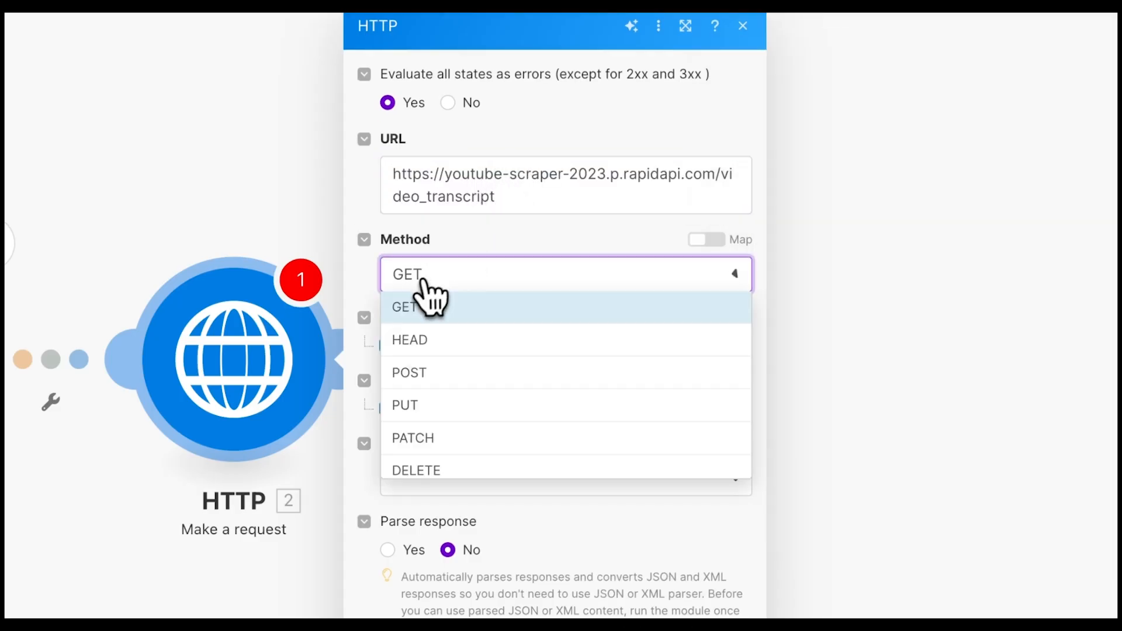
{"action": "left_click", "coordinate": [427, 374]}
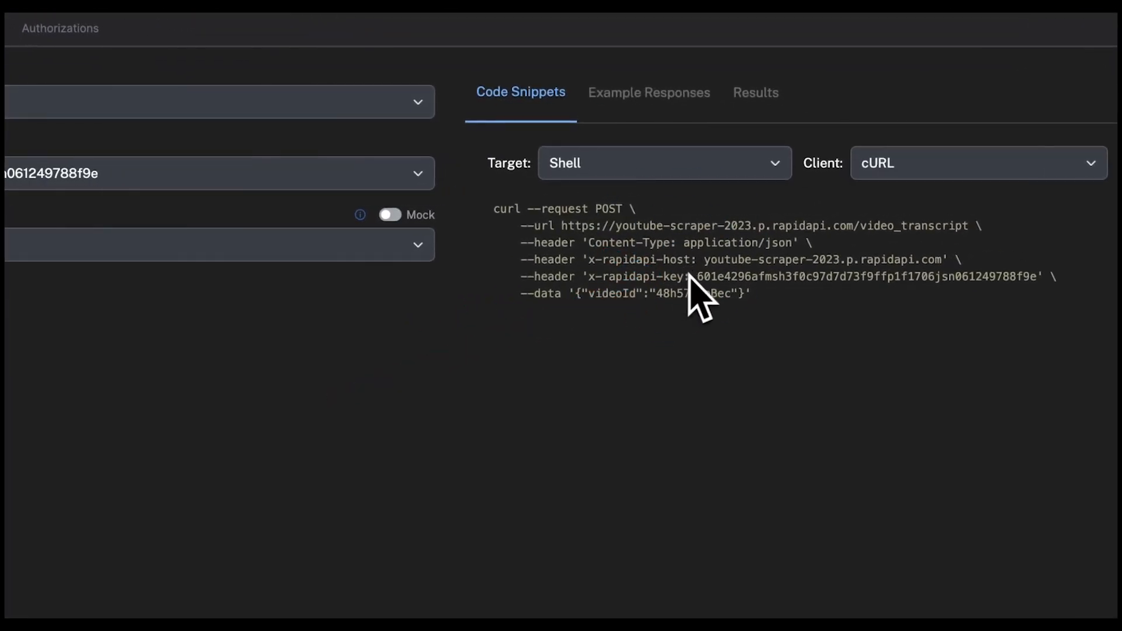
{"action": "left_click_drag", "start_coordinate": [690, 260], "coordinate": [587, 260]}
{"action": "key", "text": "ctrl+c"}
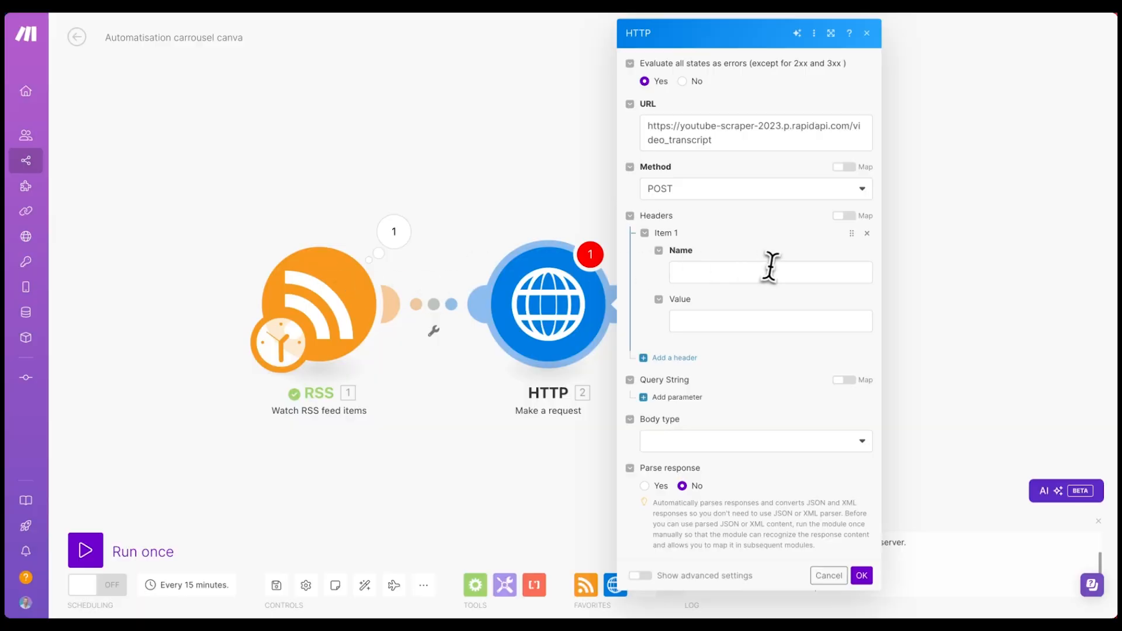
- Add the header x-rapidapi-host with value youtube-scraper-2023.p.rapidapi.com
{"action": "left_click", "coordinate": [768, 269]}
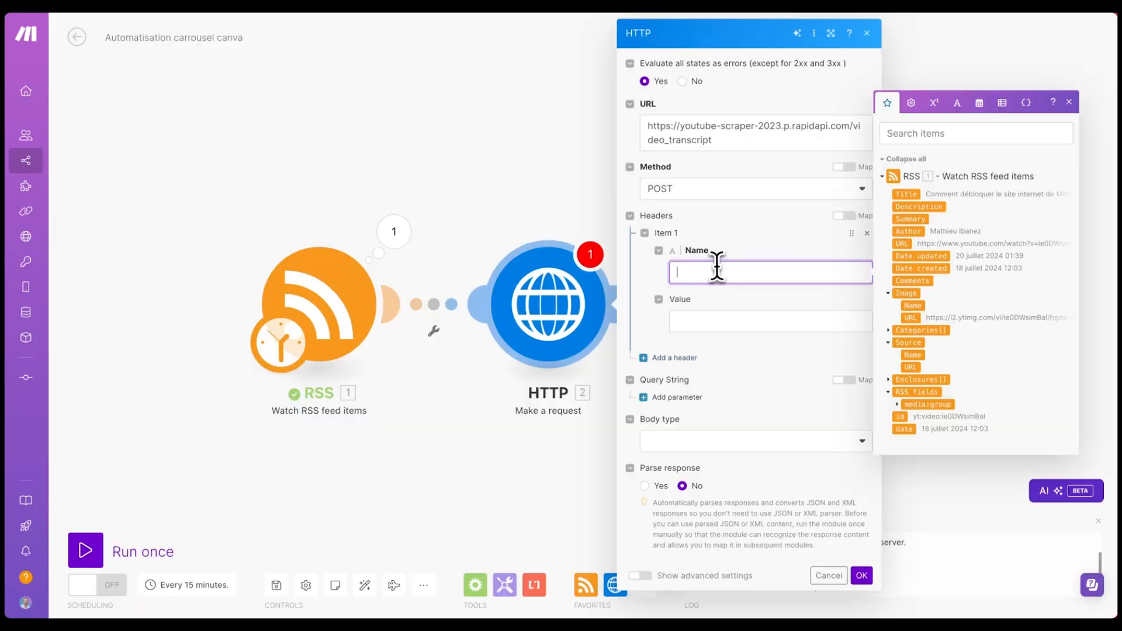
{"action": "key", "text": "ctrl+v"}
{"action": "left_click", "coordinate": [700, 318]}
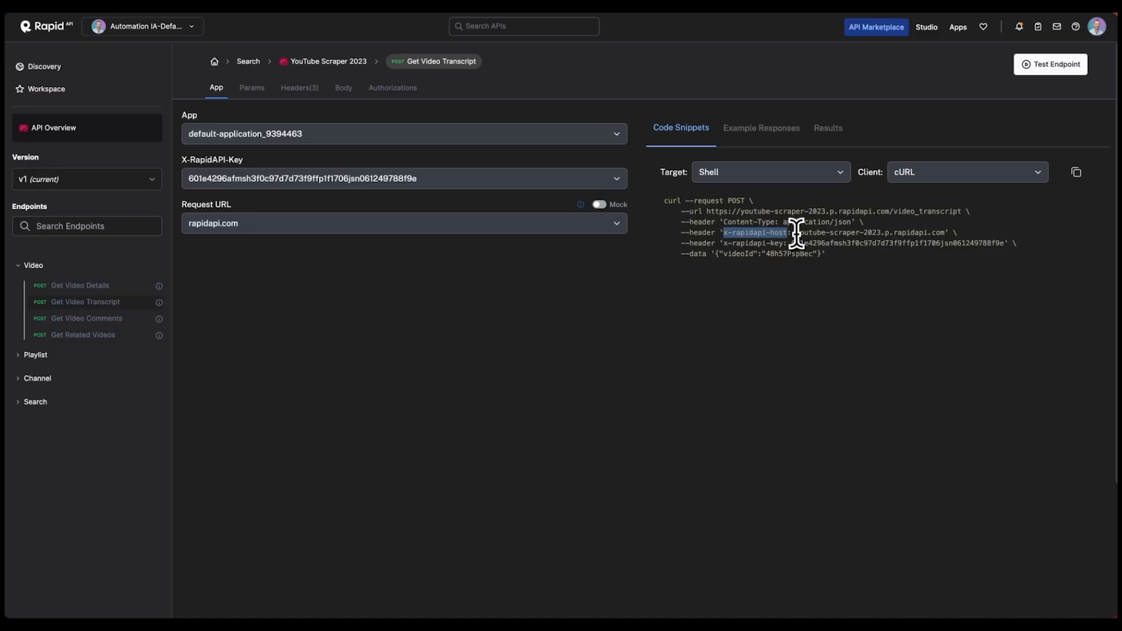
{"action": "left_click_drag", "start_coordinate": [796, 233], "coordinate": [882, 234]}
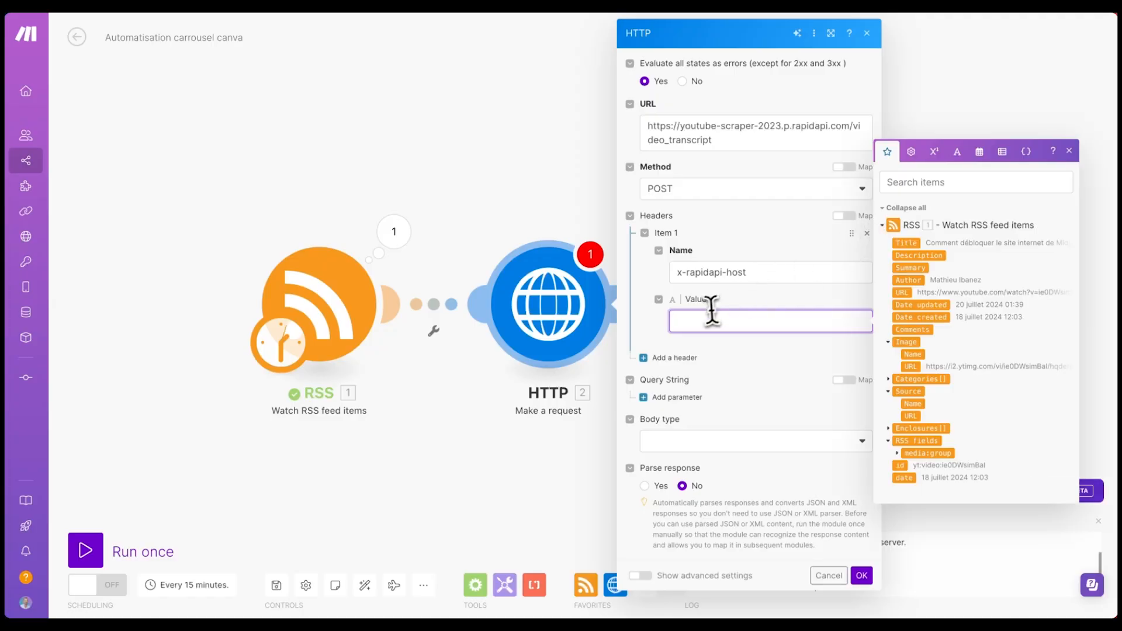
{"action": "type", "text": "youtube-scraper-2023.p.rapidapi.com"}
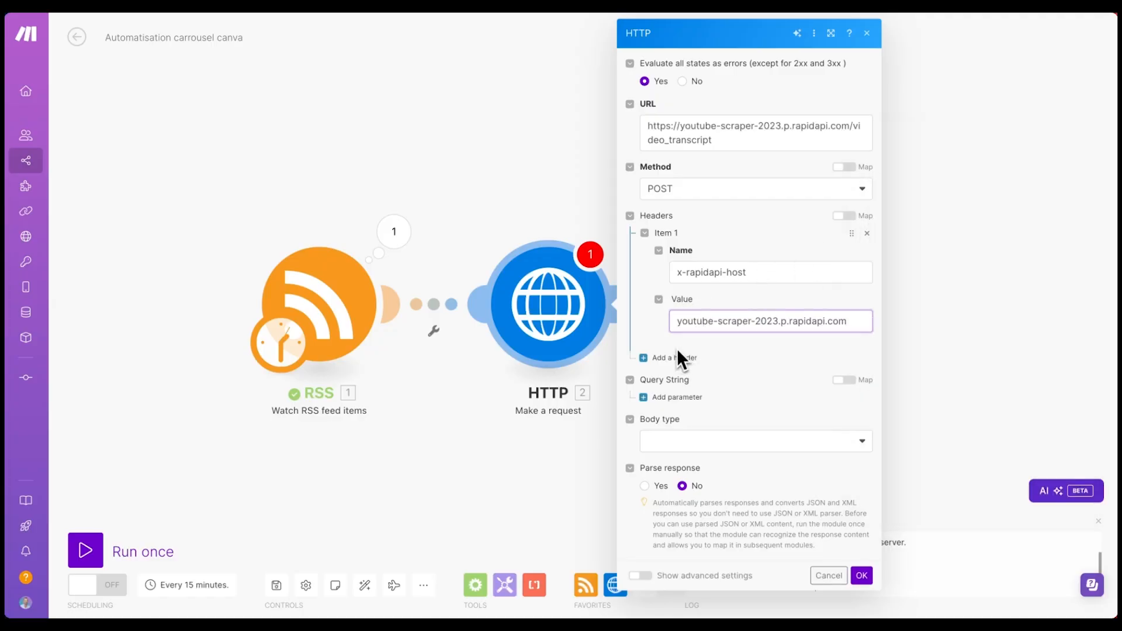
- Add a second header, x-rapidapi-key, holding the RapidAPI key from the snippet
{"action": "left_click", "coordinate": [677, 357]}
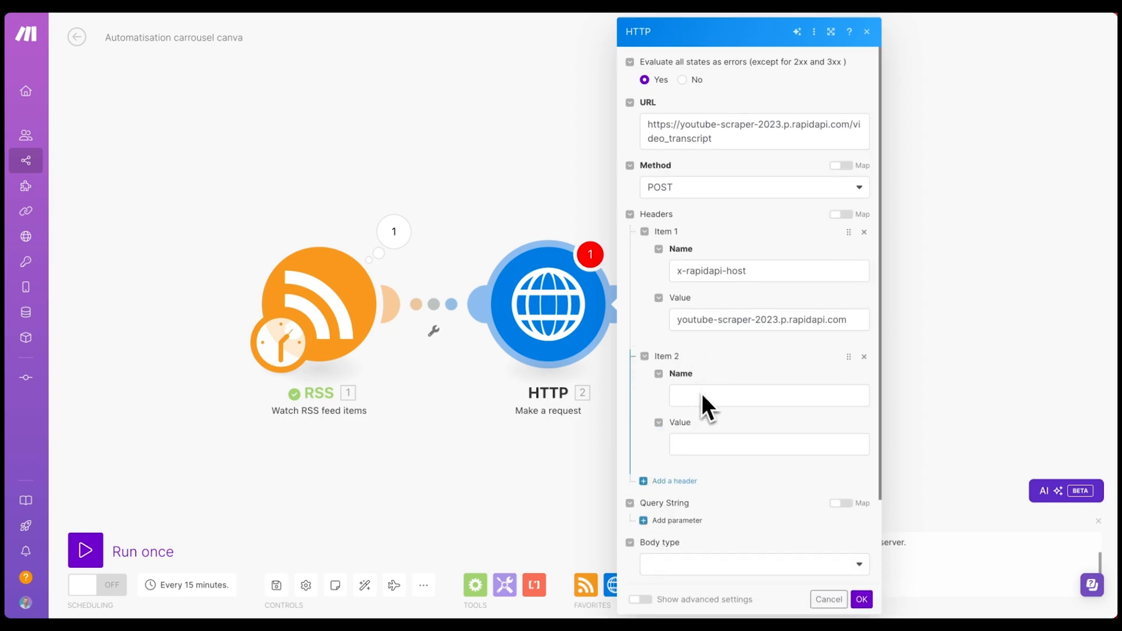
{"action": "key", "text": "ctrl+Tab"}
{"action": "left_click_drag", "start_coordinate": [782, 243], "coordinate": [723, 243]}
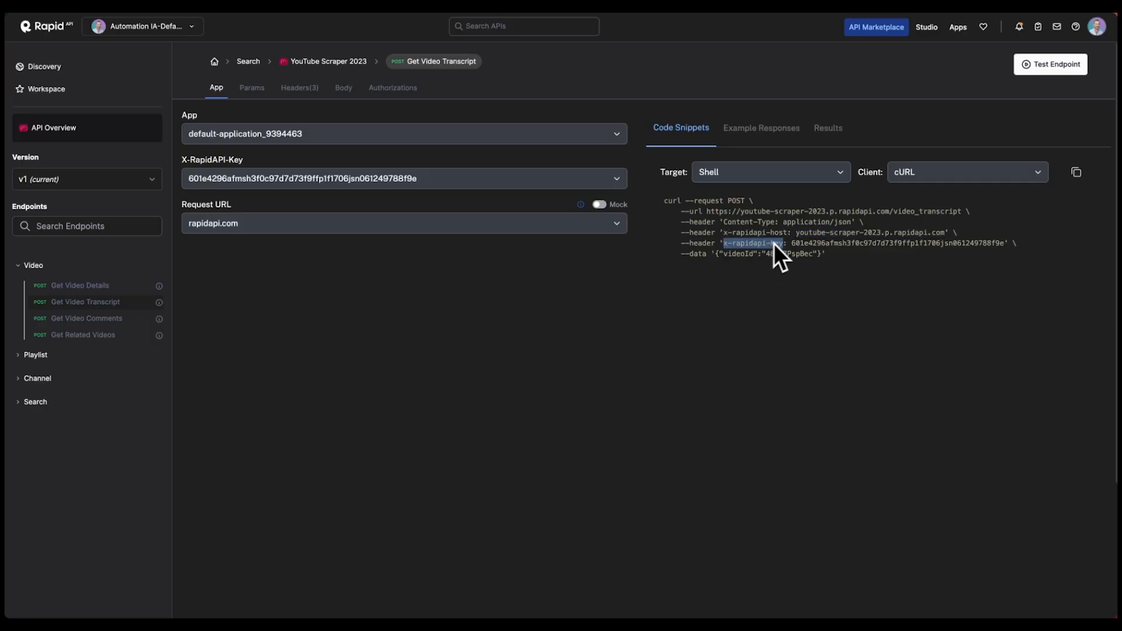
{"action": "key", "text": "ctrl+Tab"}
{"action": "left_click", "coordinate": [704, 395]}
{"action": "key", "text": "ctrl+Tab"}
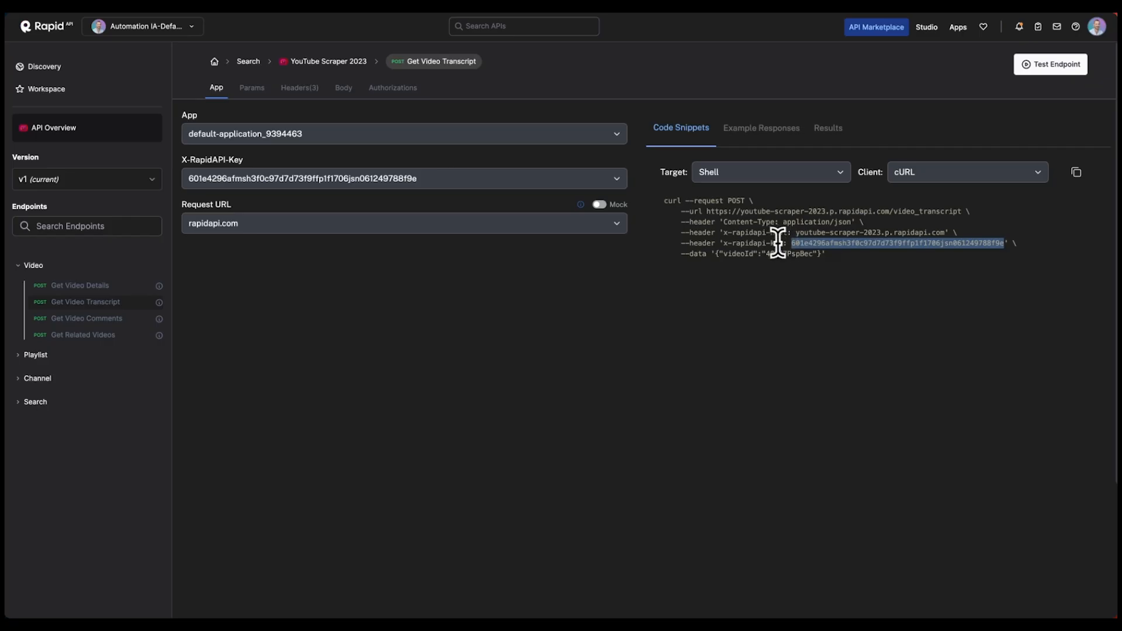
{"action": "key", "text": "ctrl+Tab"}
{"action": "left_click", "coordinate": [729, 445]}
{"action": "key", "text": "ctrl+v"}
{"action": "scroll", "coordinate": [749, 425], "scroll_direction": "down", "scroll_amount": 3}
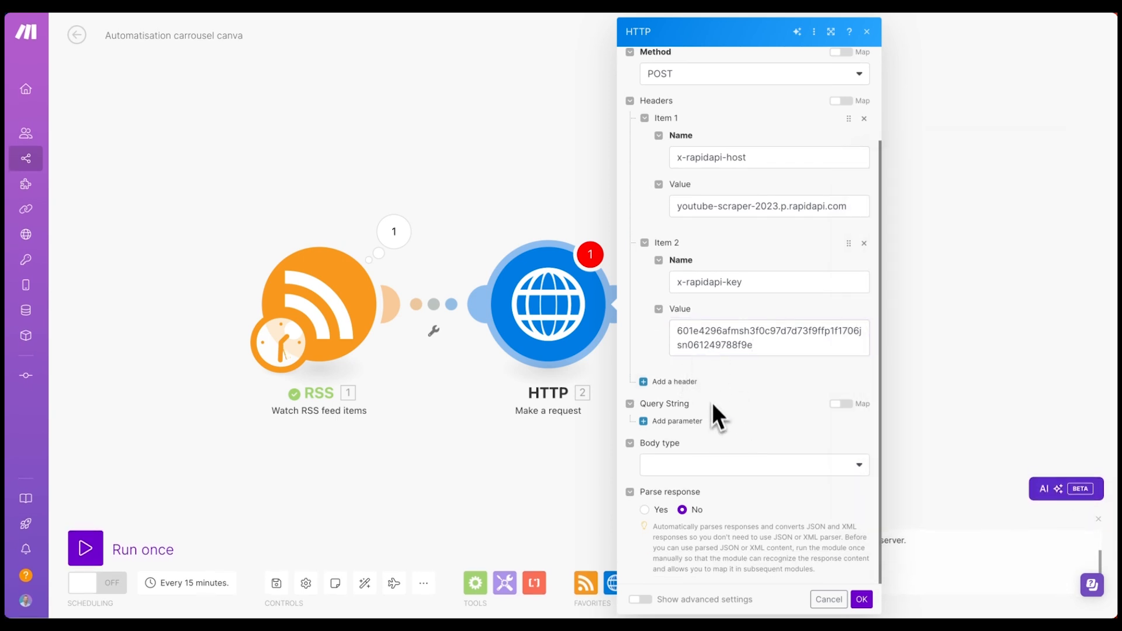
- Set the request body type to Raw with JSON (application/json) content type
{"action": "left_click", "coordinate": [669, 465]}
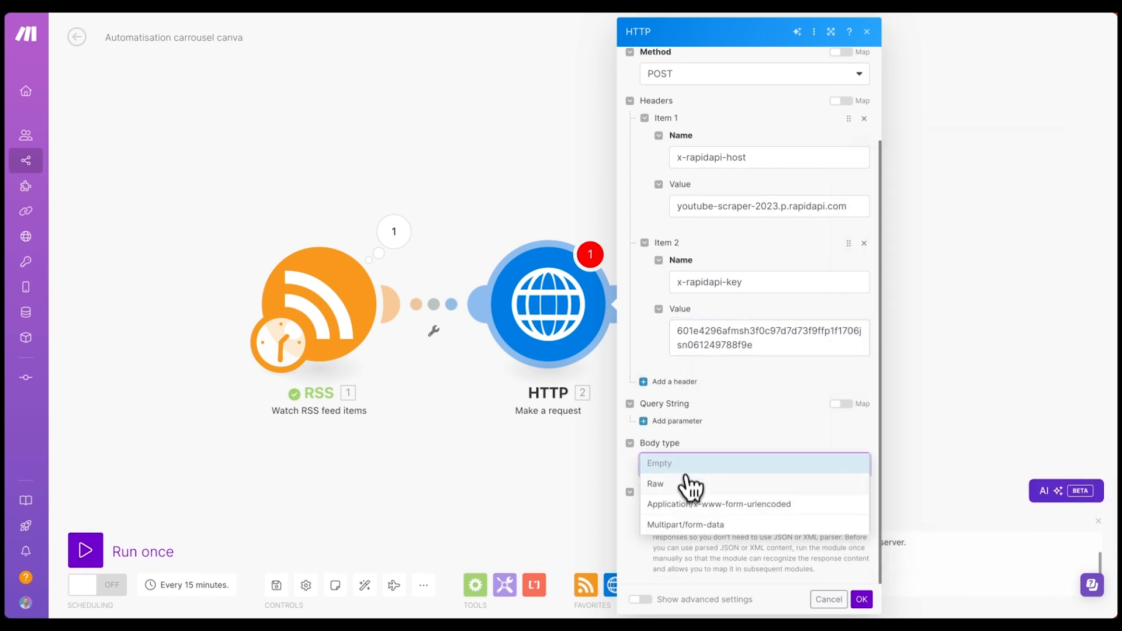
{"action": "left_click", "coordinate": [676, 484]}
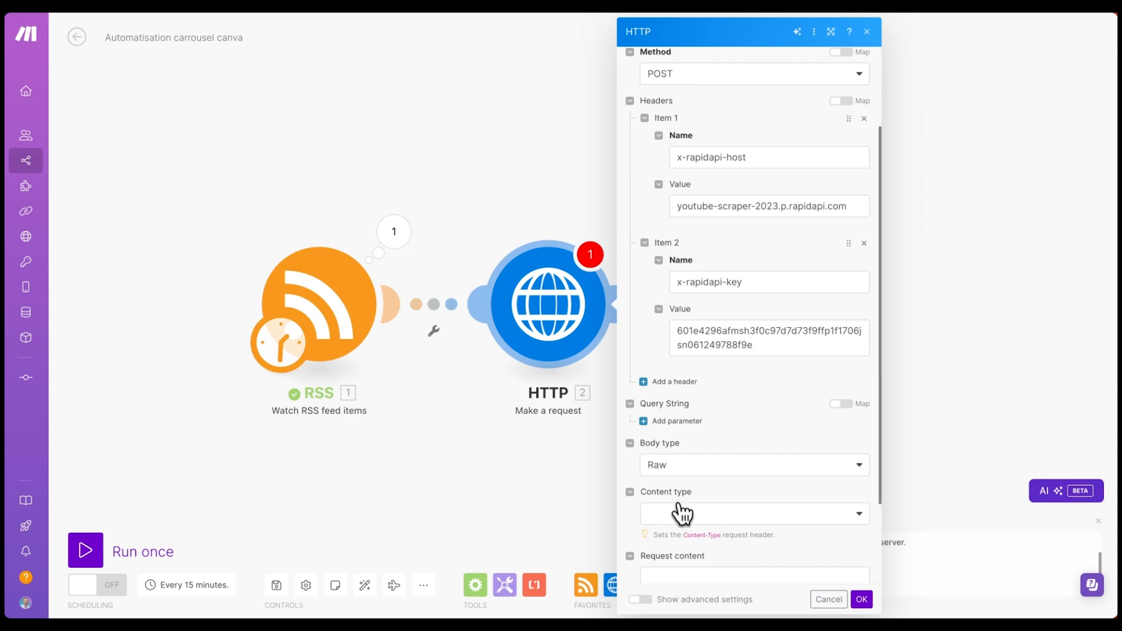
{"action": "left_click", "coordinate": [678, 515]}
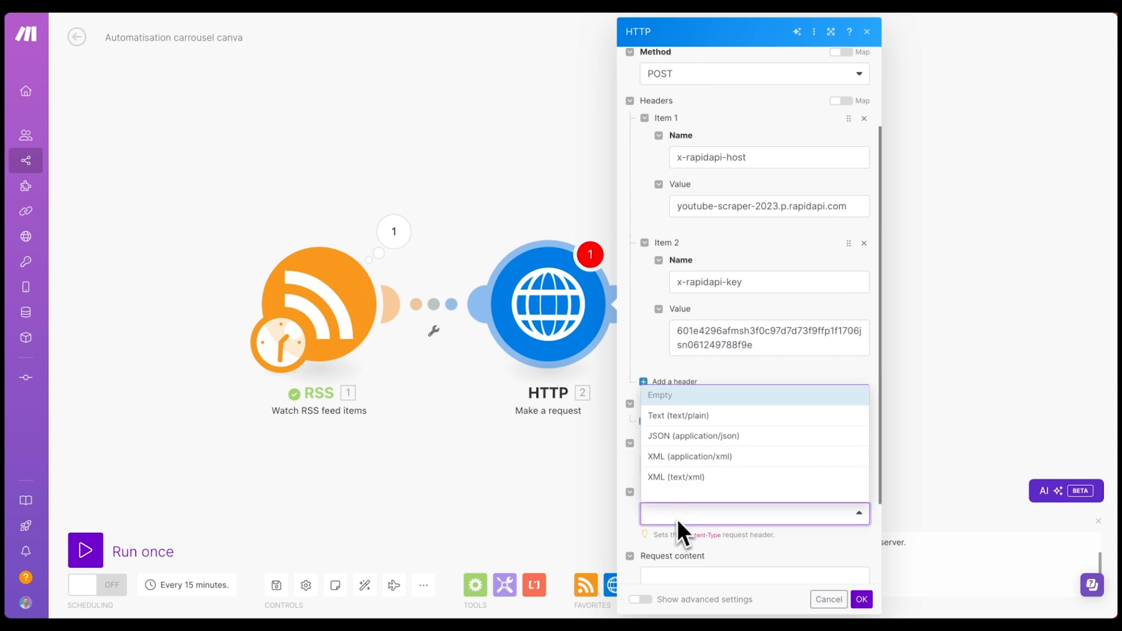
{"action": "left_click", "coordinate": [696, 439]}
- Paste the snippet's {"videoId":"48h57PspBec"} JSON as the request content
{"action": "scroll", "coordinate": [699, 456], "scroll_direction": "down", "scroll_amount": 2}
{"action": "left_click", "coordinate": [696, 464]}
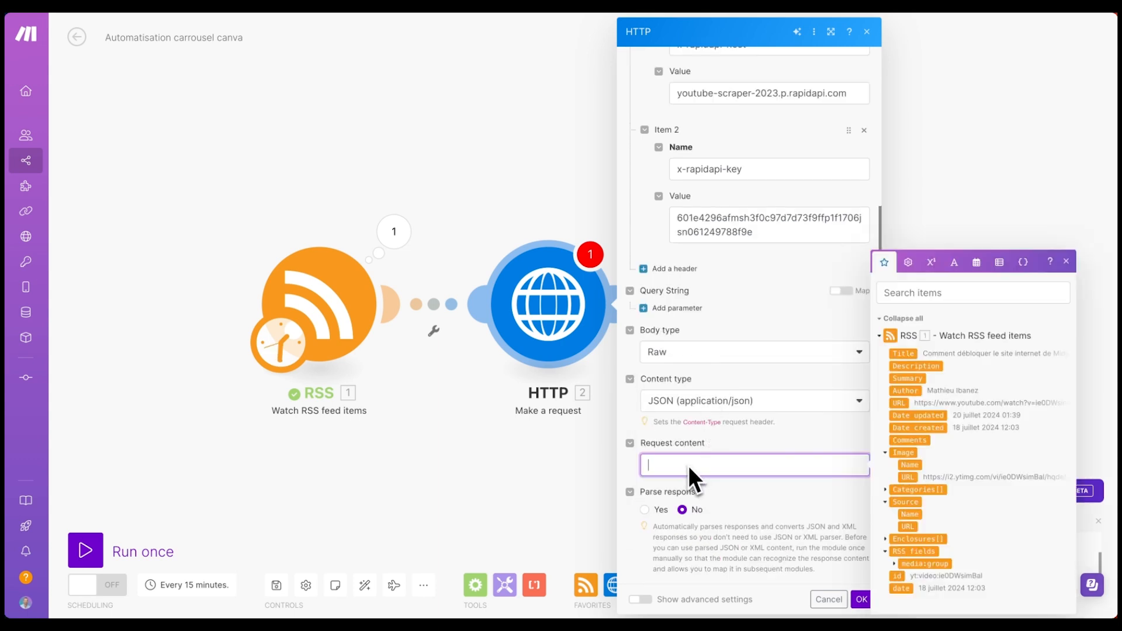
{"action": "key", "text": "ctrl+Tab"}
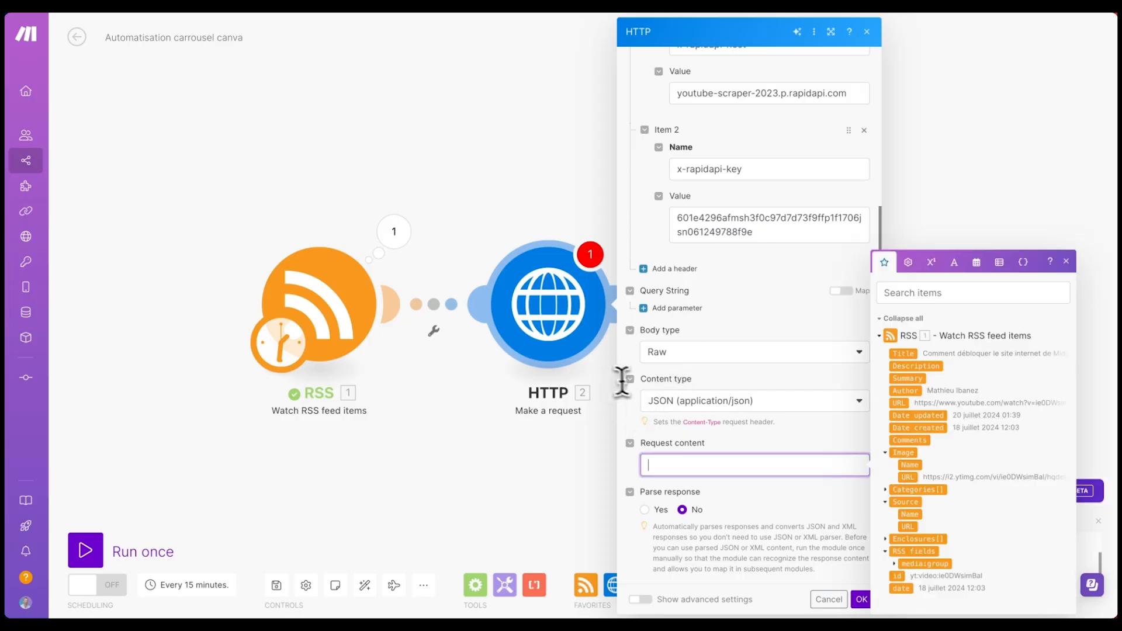
{"action": "type", "text": "{\"videoId\":\"48h57PspBec\"}"}
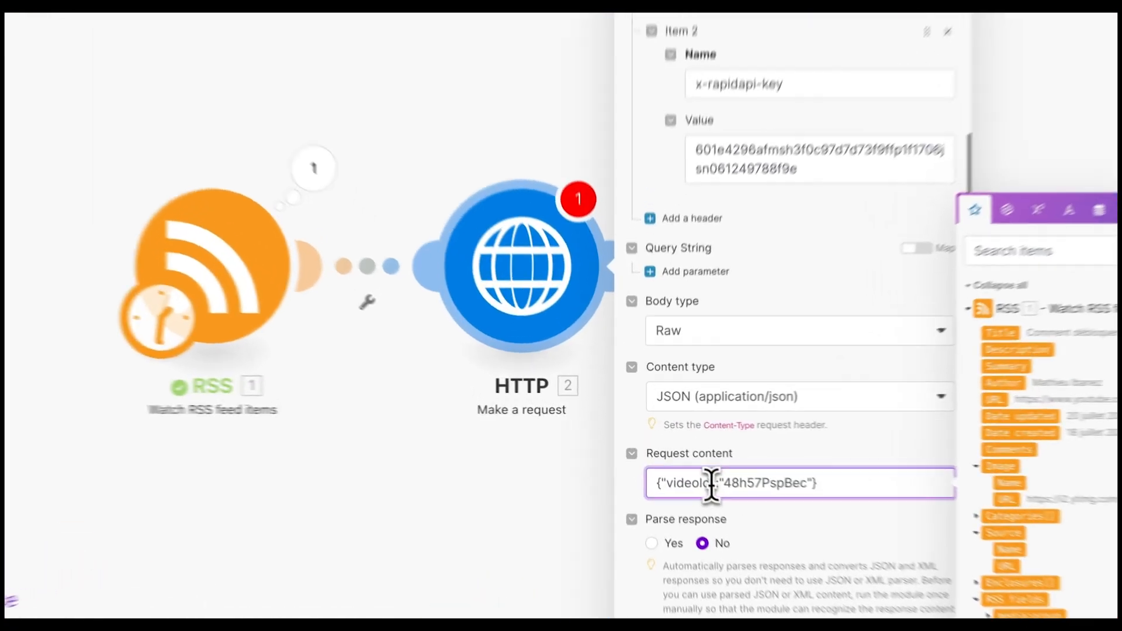
{"action": "double_click", "coordinate": [660, 465]}
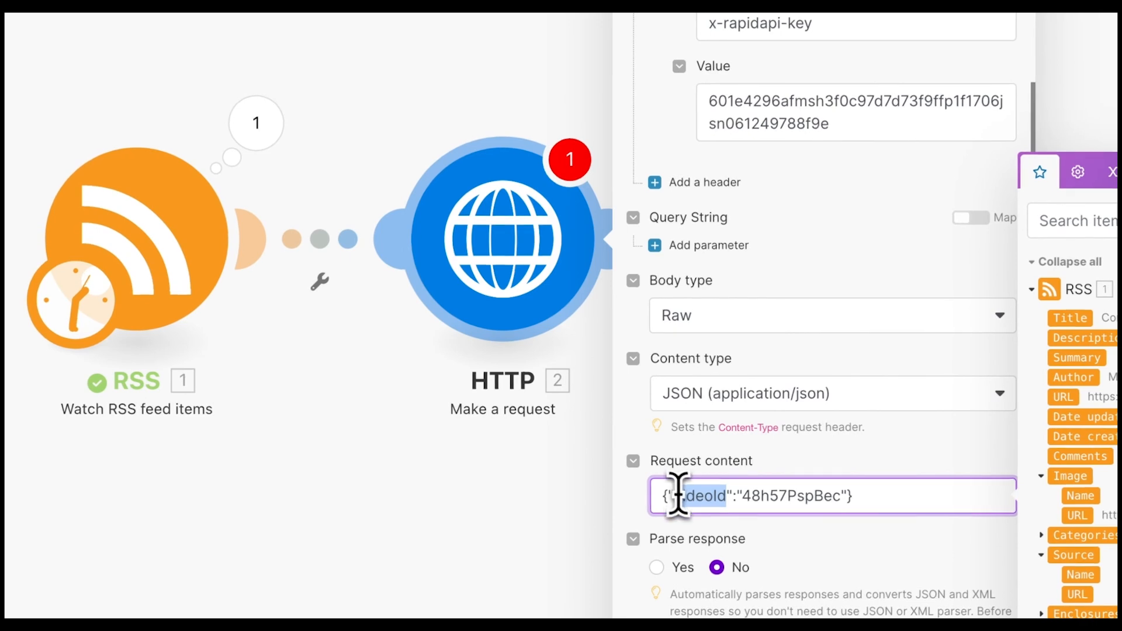
{"action": "double_click", "coordinate": [830, 496]}
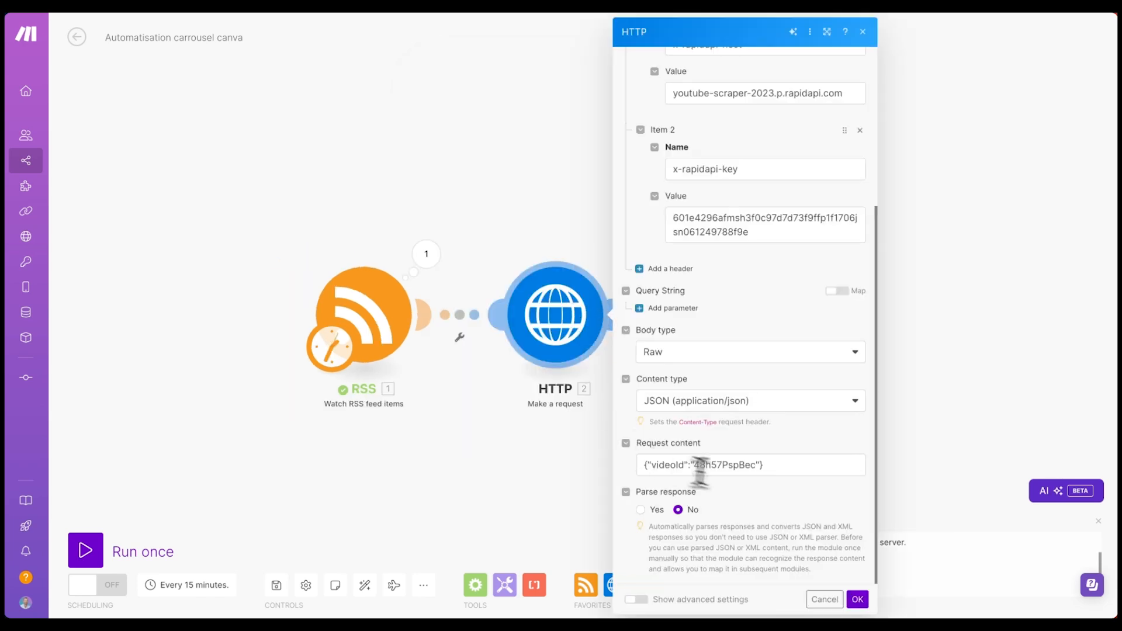
- Replace the request body with videoId JSON, mapping the RSS 1. URL inside split()
{"action": "left_click", "coordinate": [753, 466]}
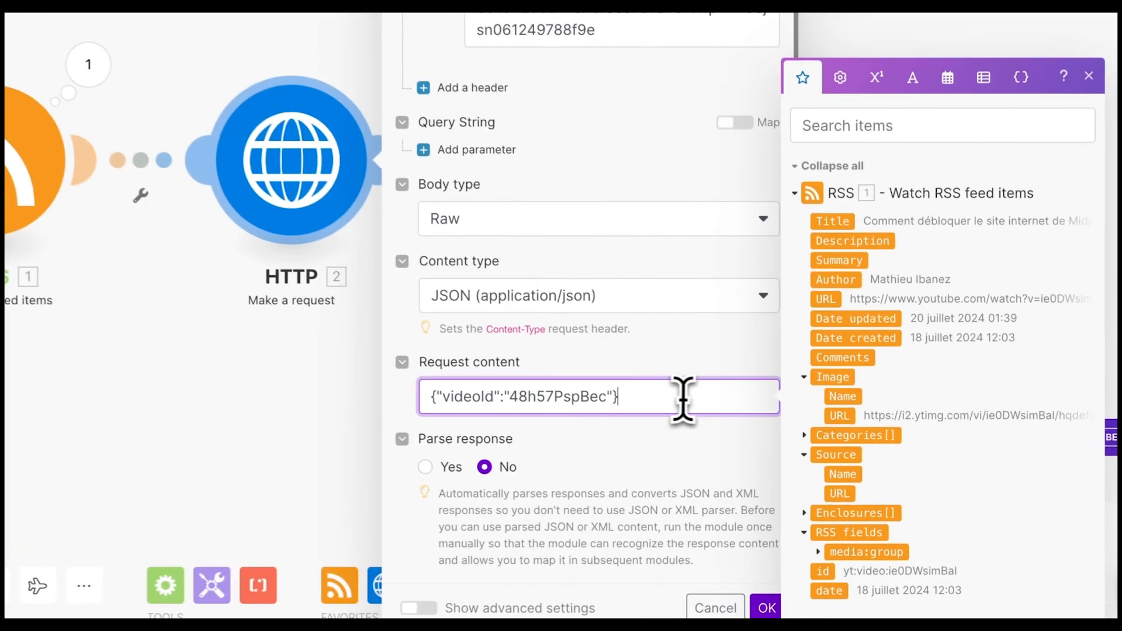
{"action": "left_click_drag", "start_coordinate": [644, 396], "coordinate": [446, 383]}
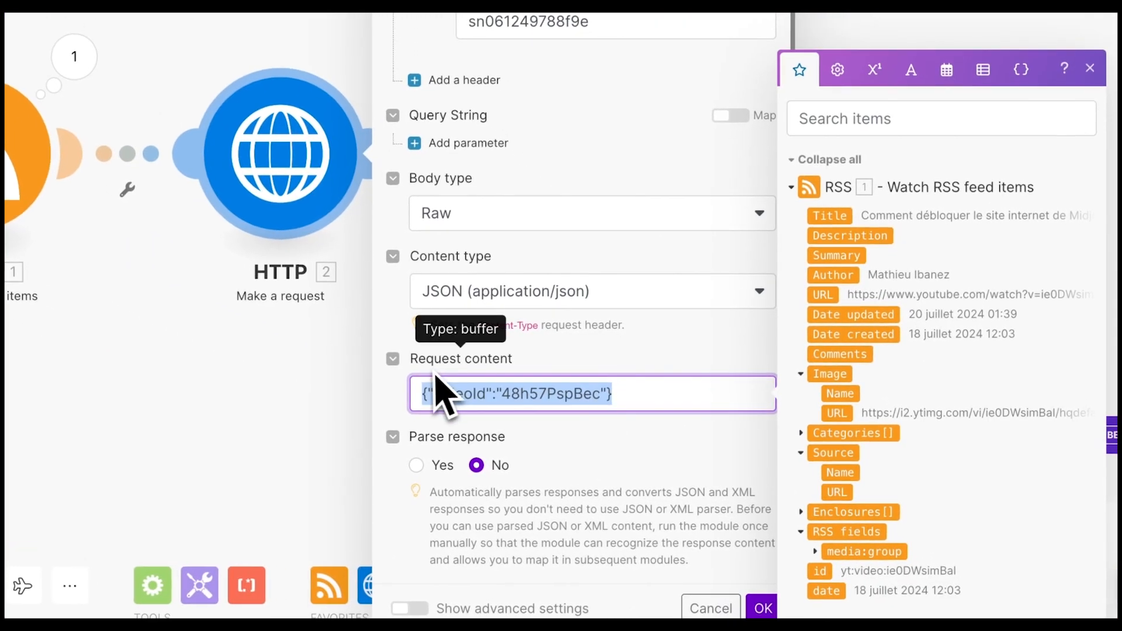
{"action": "type", "text": "{ \"videoId\":\"get(split(2.url;v=);2)\" }"}
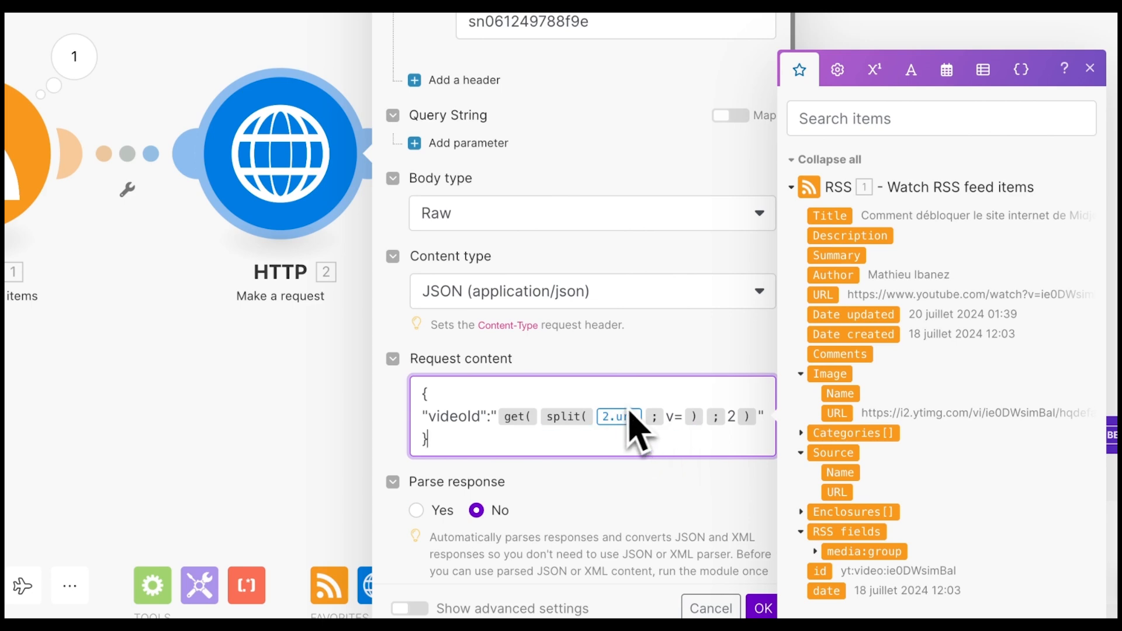
{"action": "left_click", "coordinate": [646, 416]}
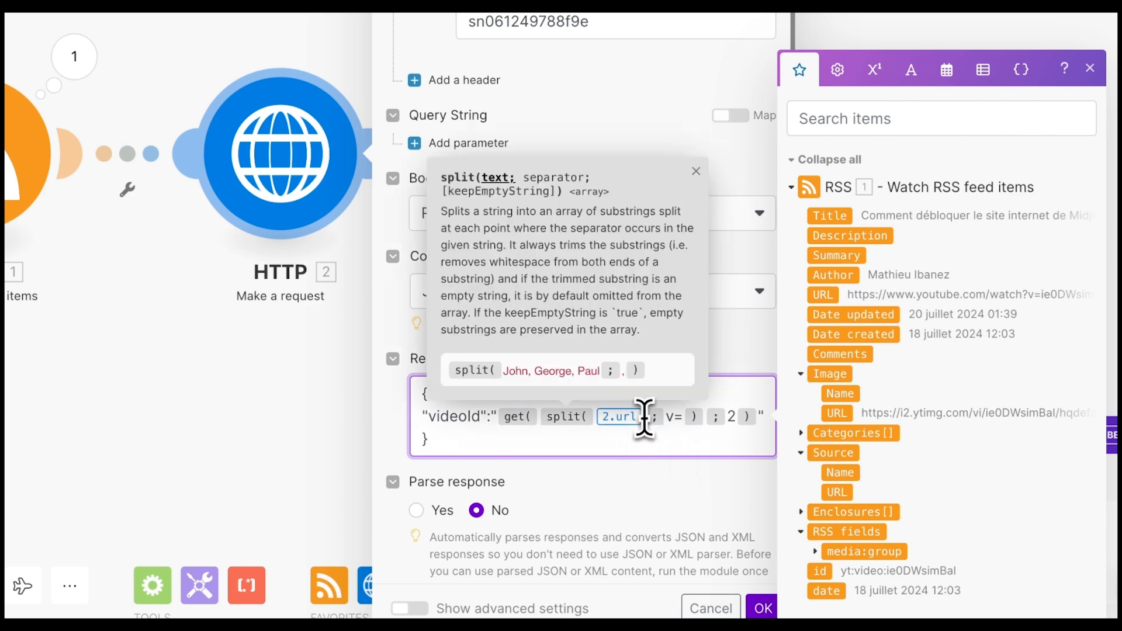
{"action": "key", "text": "BackSpace"}
{"action": "left_click_drag", "start_coordinate": [833, 296], "coordinate": [571, 447]}
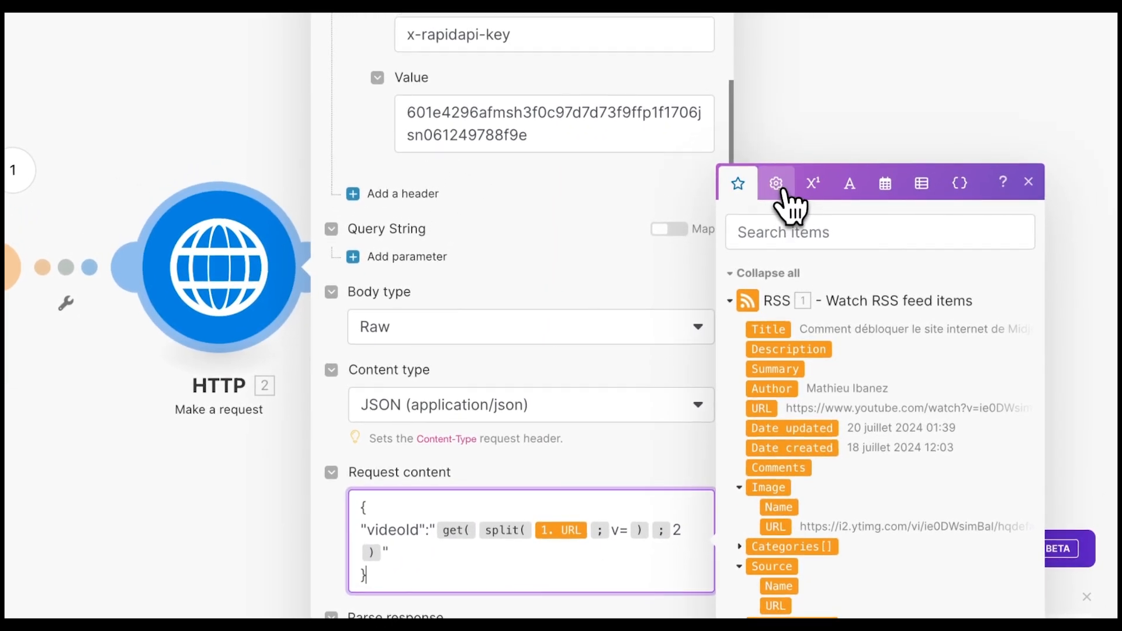
- Finish the videoId formula as get(split(1. URL; v=); 2) and save the HTTP module
{"action": "left_click", "coordinate": [777, 184]}
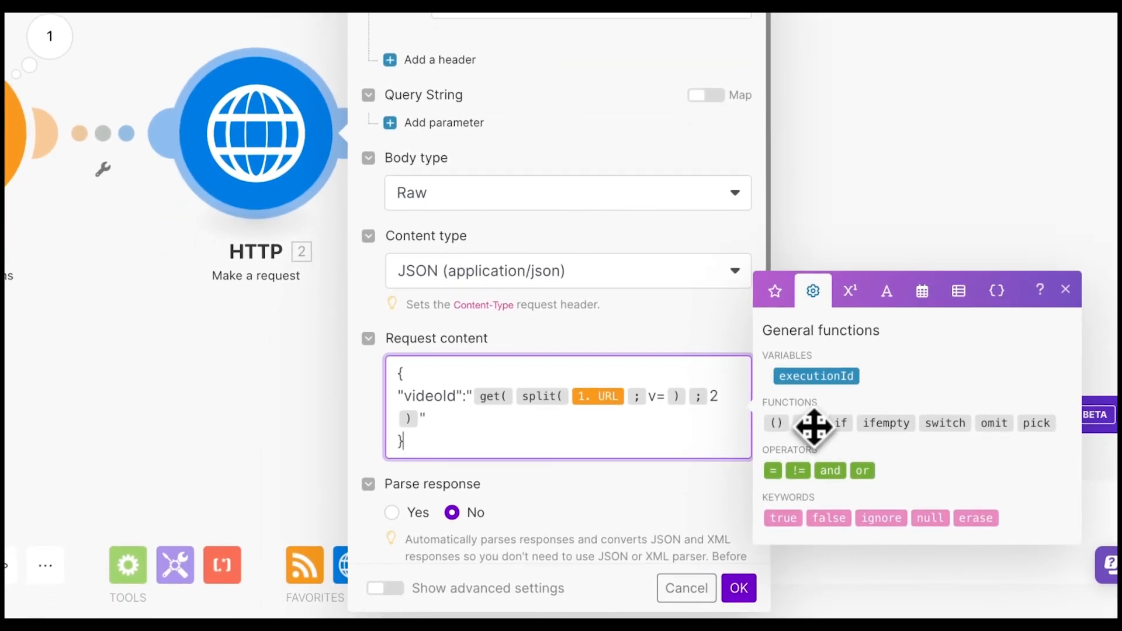
{"action": "left_click", "coordinate": [812, 424]}
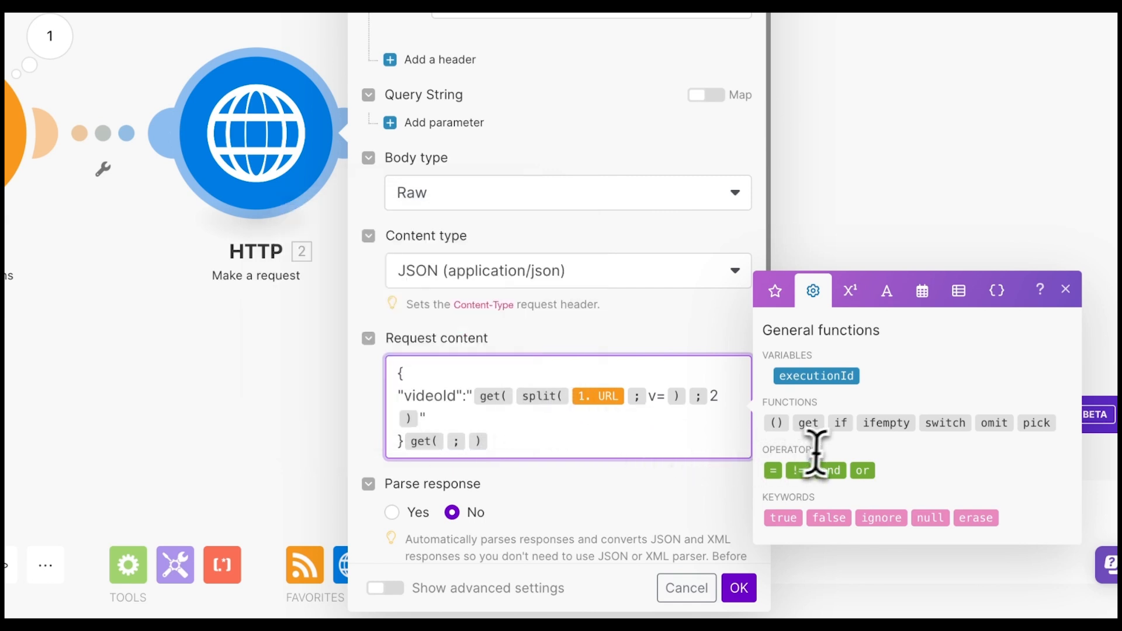
{"action": "left_click", "coordinate": [886, 290]}
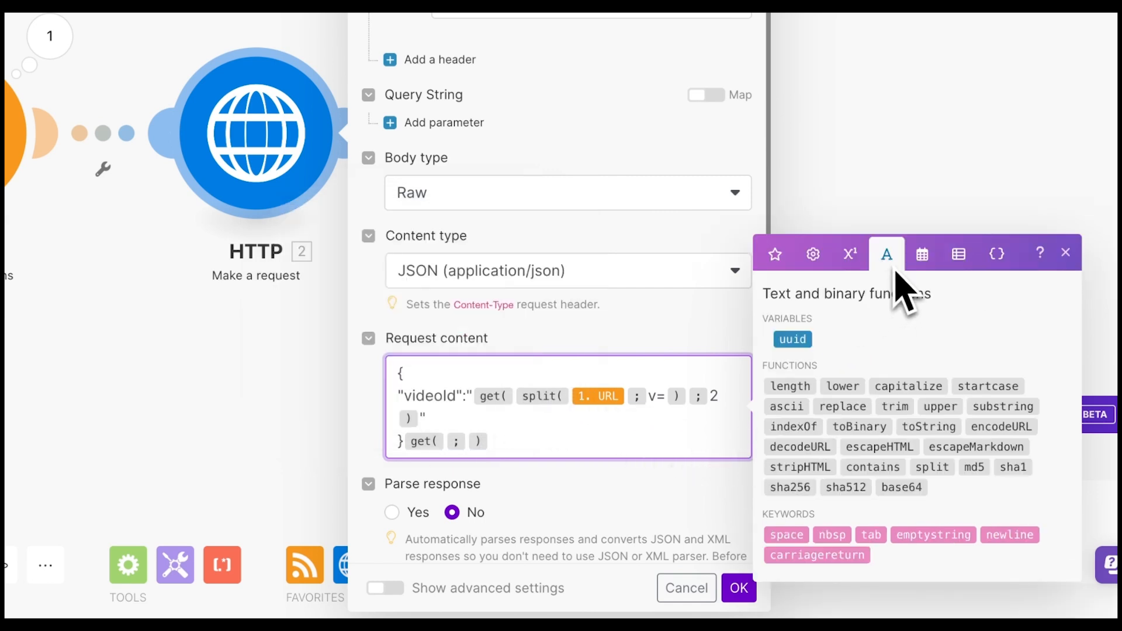
{"action": "left_click", "coordinate": [931, 468]}
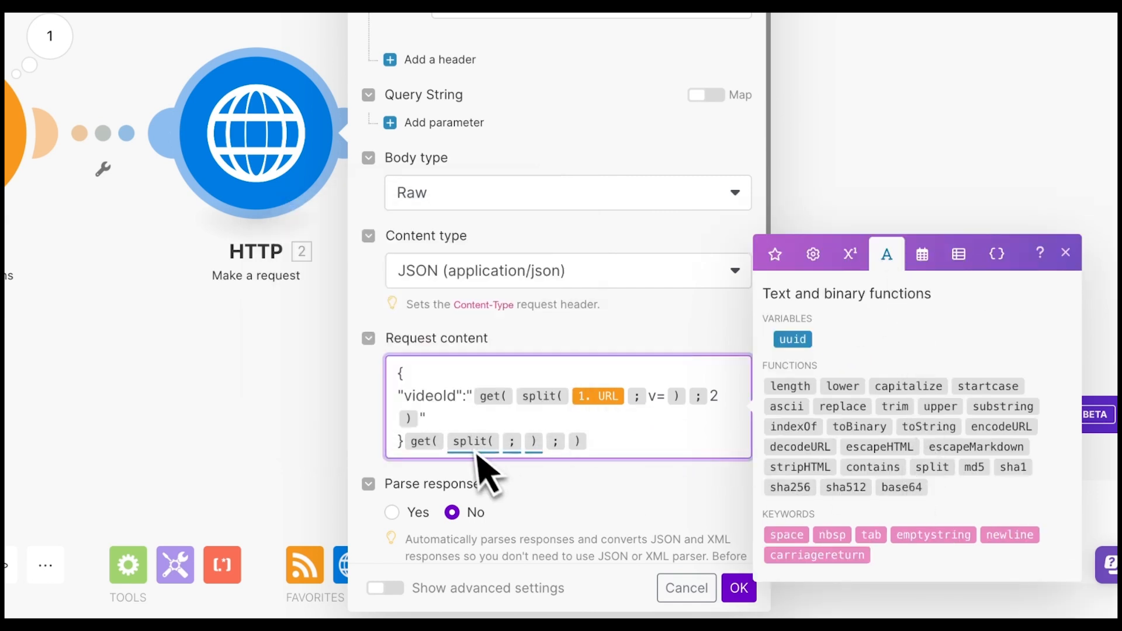
{"action": "left_click_drag", "start_coordinate": [611, 442], "coordinate": [430, 441]}
{"action": "key", "text": "BackSpace"}
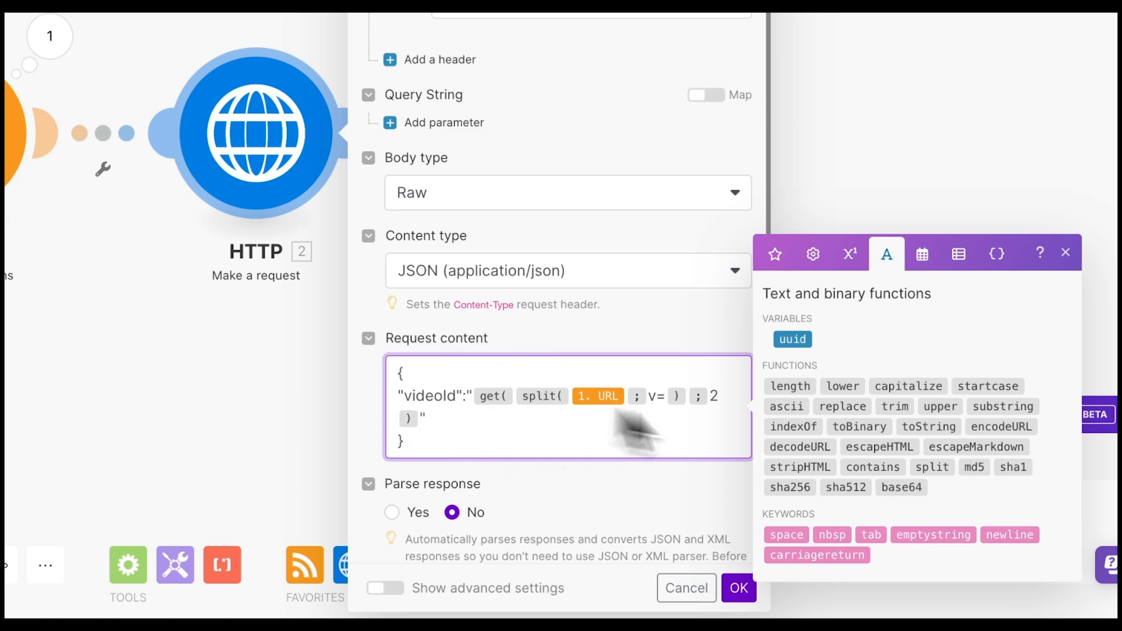
{"action": "scroll", "coordinate": [467, 488], "scroll_direction": "down", "scroll_amount": 1}
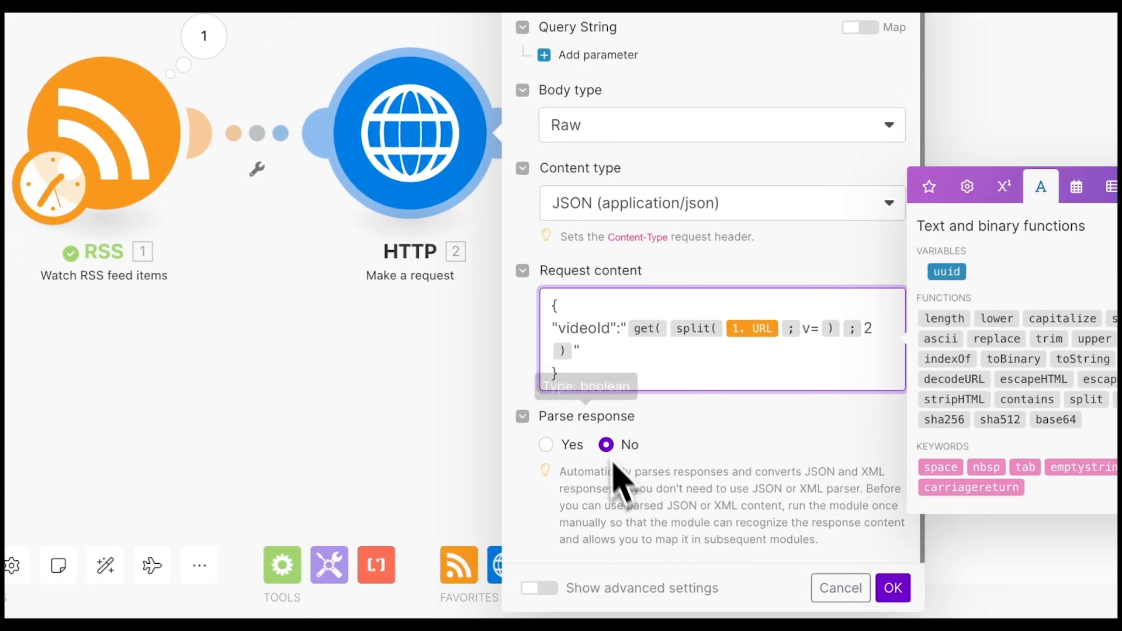
{"action": "left_click", "coordinate": [893, 589]}
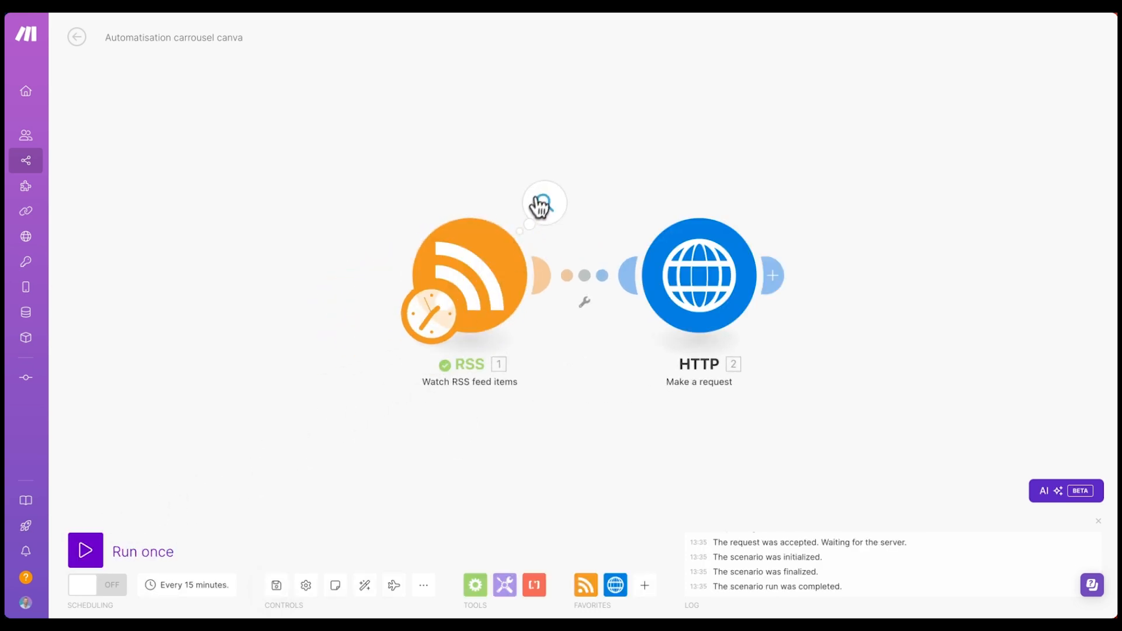
- Make the RSS module start from the first feed item, the 18/07/2024 Midjourney video
{"action": "left_click", "coordinate": [545, 203]}
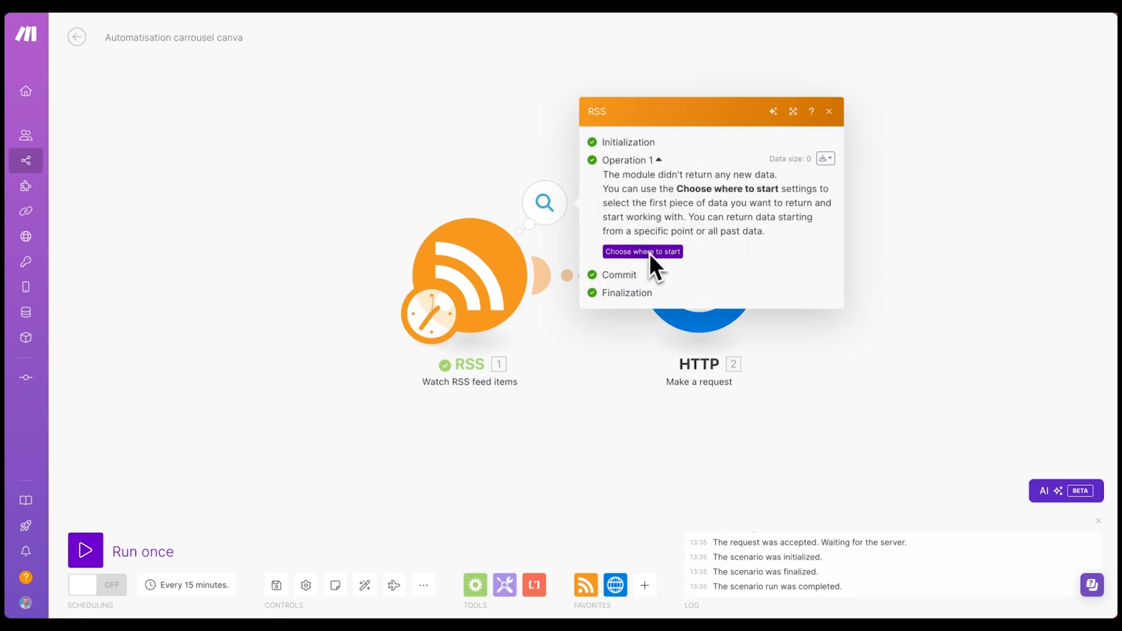
{"action": "right_click", "coordinate": [479, 270]}
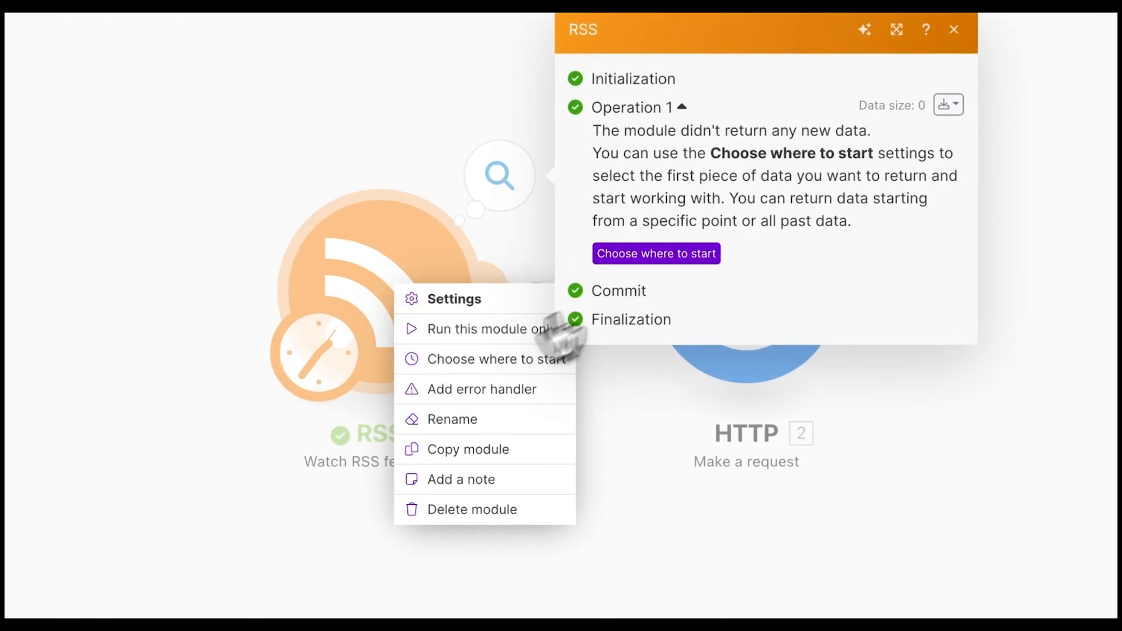
{"action": "left_click", "coordinate": [648, 255]}
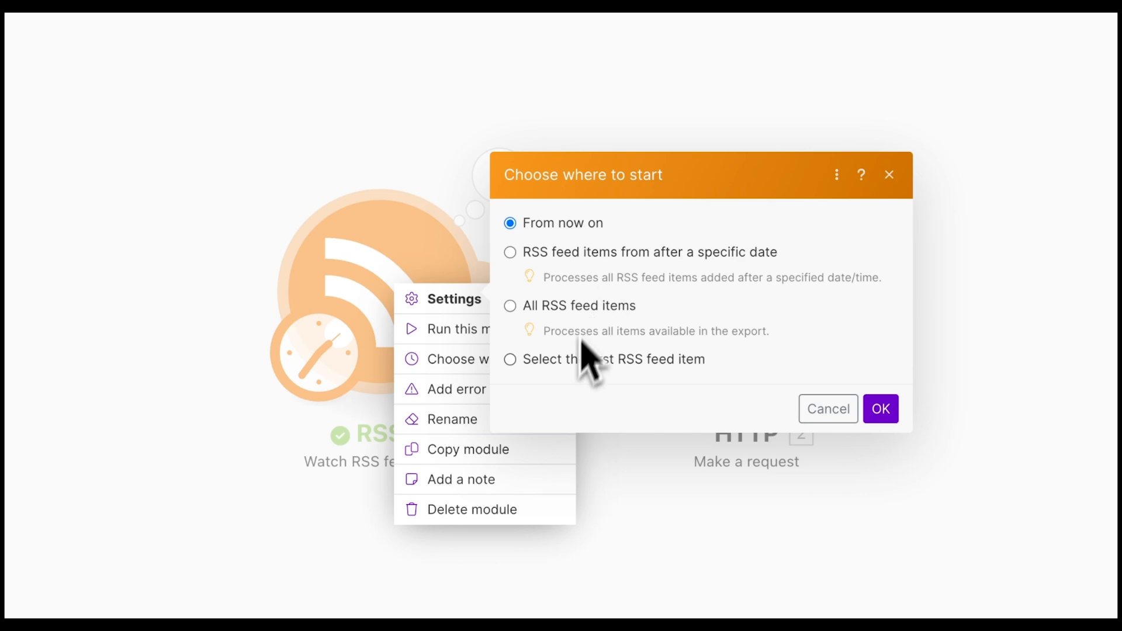
{"action": "left_click", "coordinate": [586, 365]}
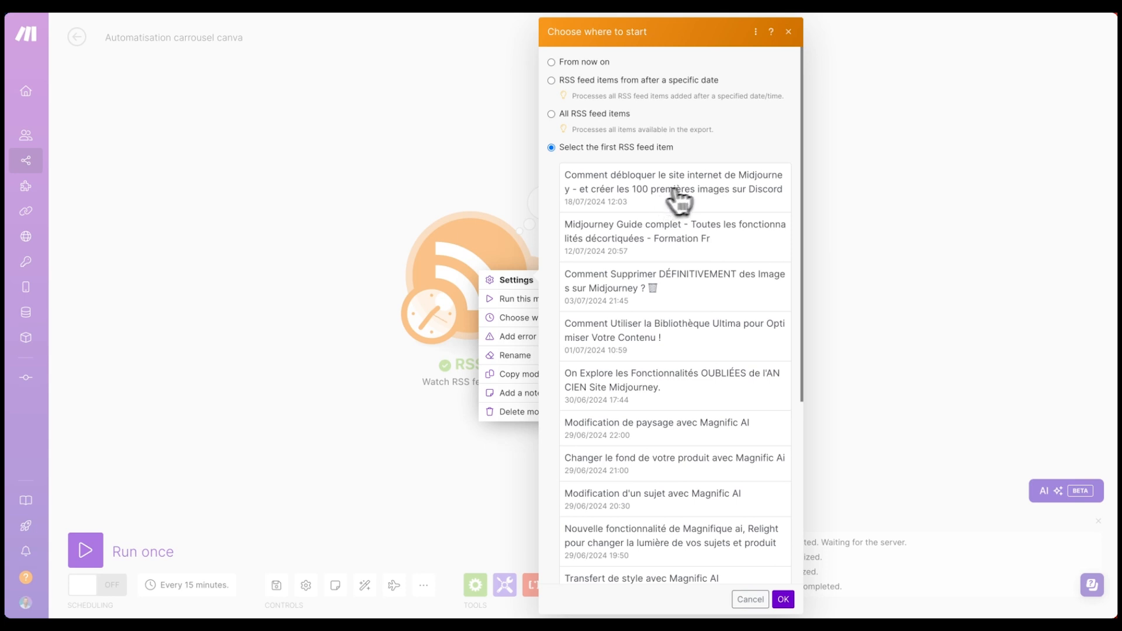
{"action": "left_click", "coordinate": [666, 193]}
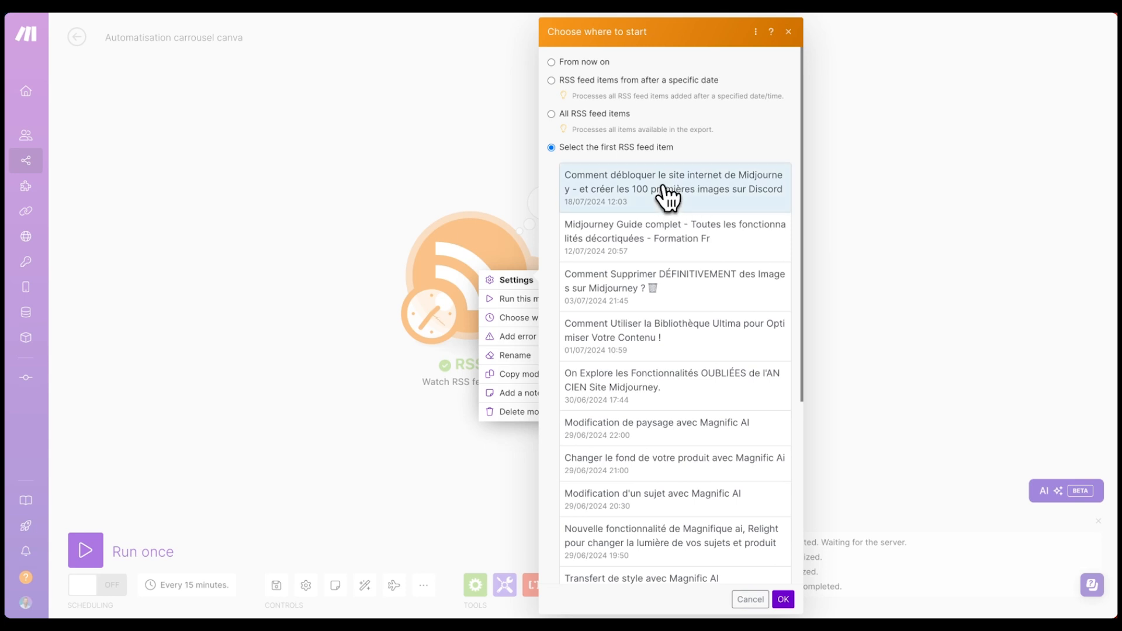
{"action": "left_click", "coordinate": [781, 599]}
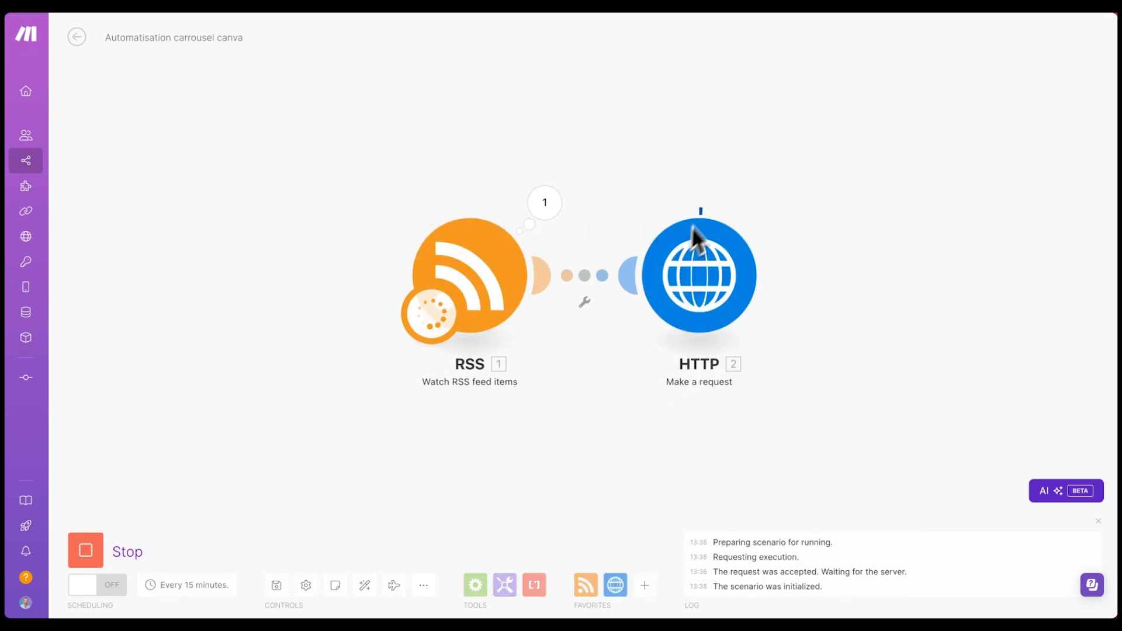
{"action": "left_click", "coordinate": [774, 205]}
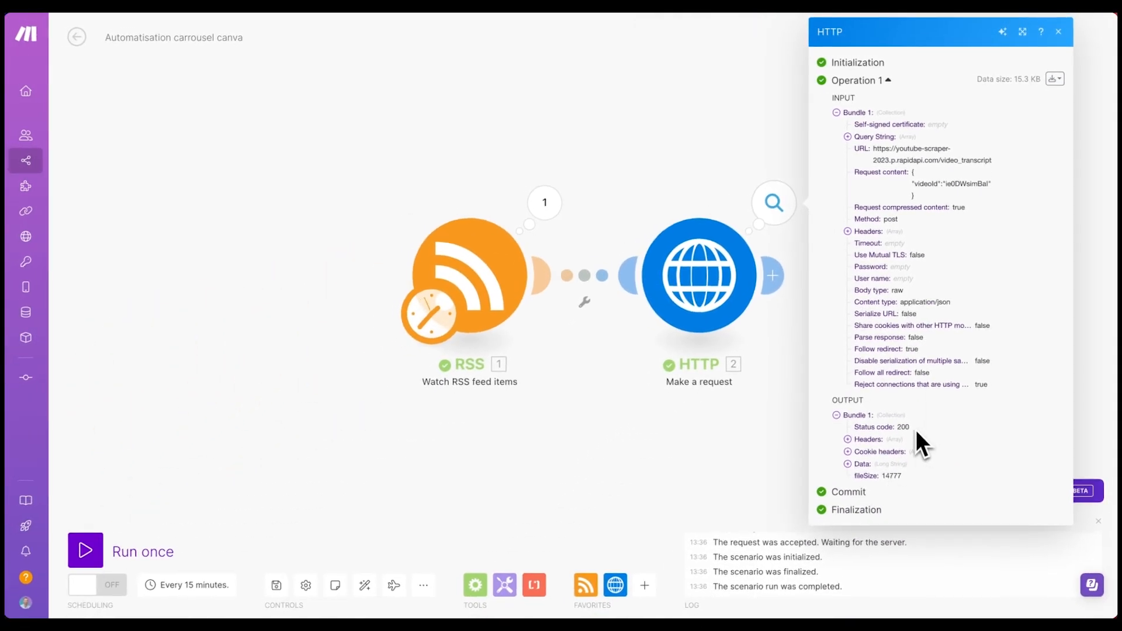
{"action": "double_click", "coordinate": [903, 427]}
{"action": "left_click", "coordinate": [816, 452]}
{"action": "scroll", "coordinate": [854, 427], "scroll_direction": "down", "scroll_amount": 3}
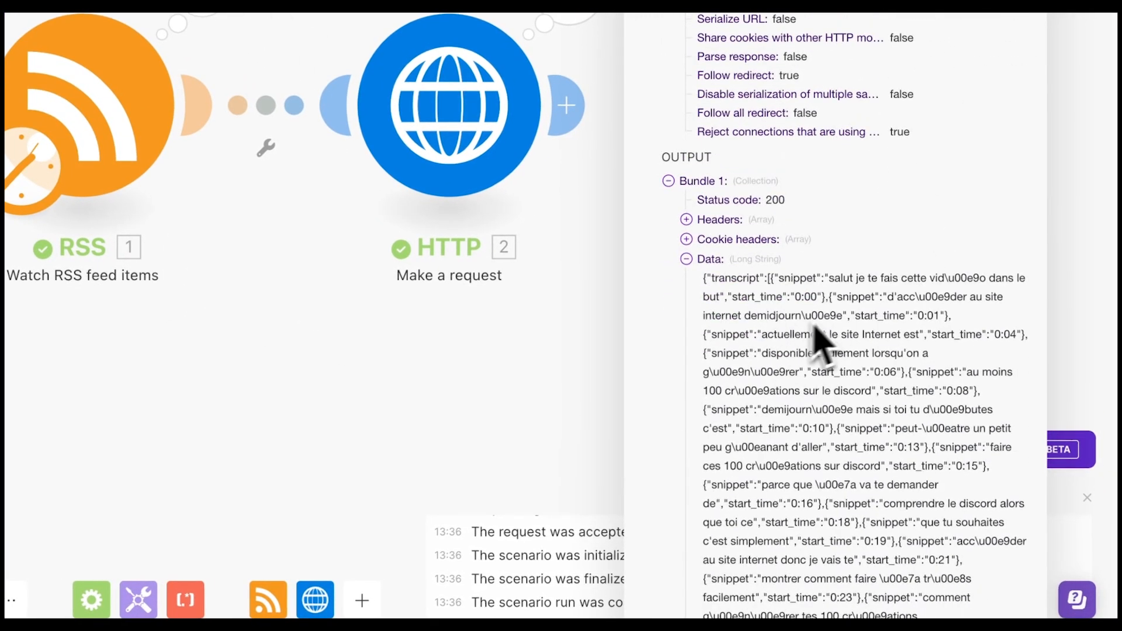
{"action": "left_click_drag", "start_coordinate": [830, 279], "coordinate": [869, 520]}
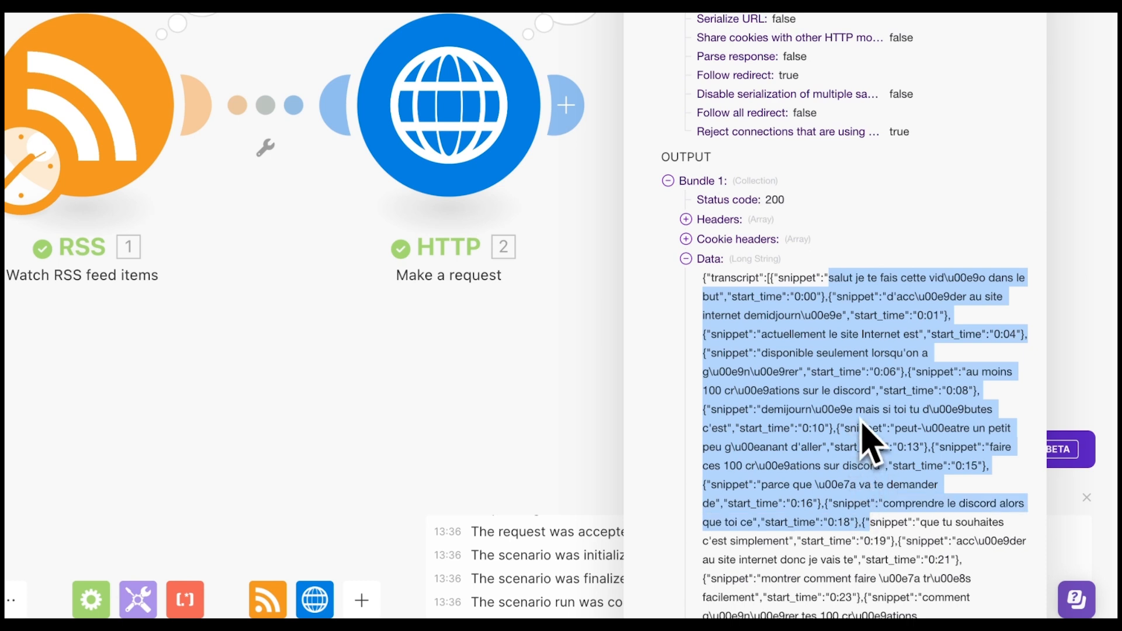
{"action": "scroll", "coordinate": [874, 431], "scroll_direction": "down", "scroll_amount": 1}
{"action": "left_click", "coordinate": [865, 255]}
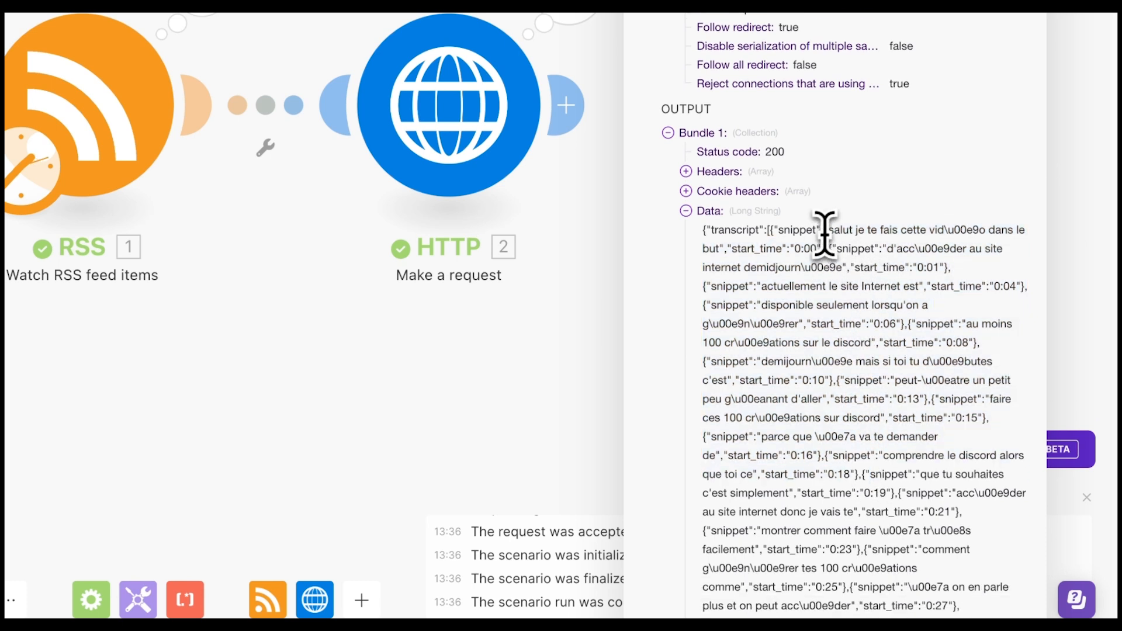
{"action": "left_click_drag", "start_coordinate": [829, 231], "coordinate": [701, 231]}
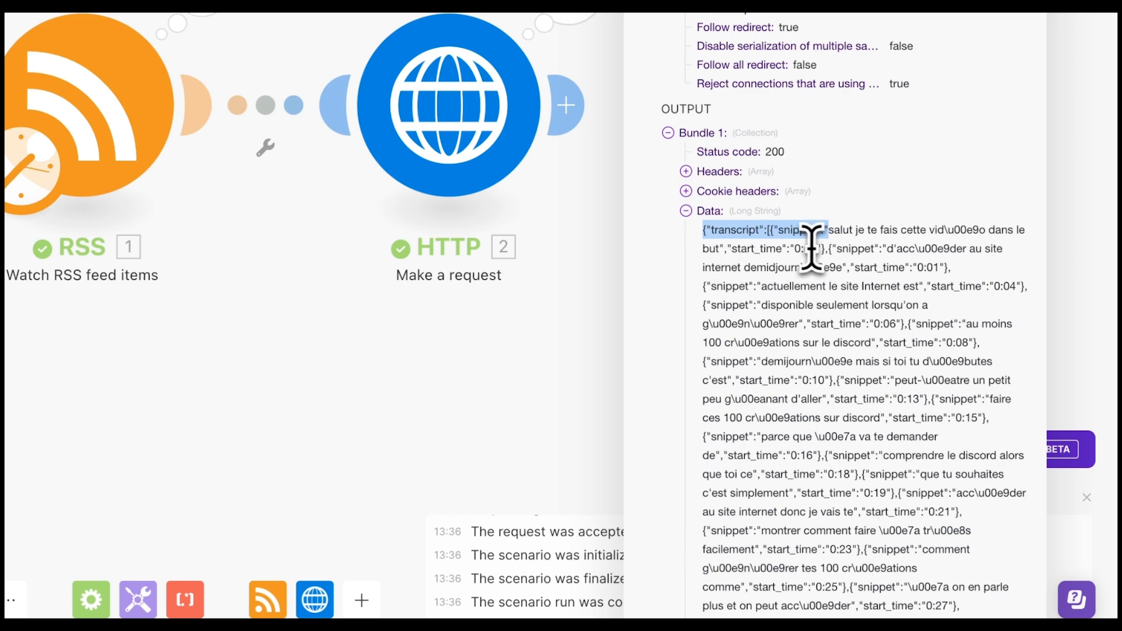
{"action": "left_click_drag", "start_coordinate": [818, 248], "coordinate": [731, 246]}
{"action": "left_click_drag", "start_coordinate": [882, 249], "coordinate": [756, 287]}
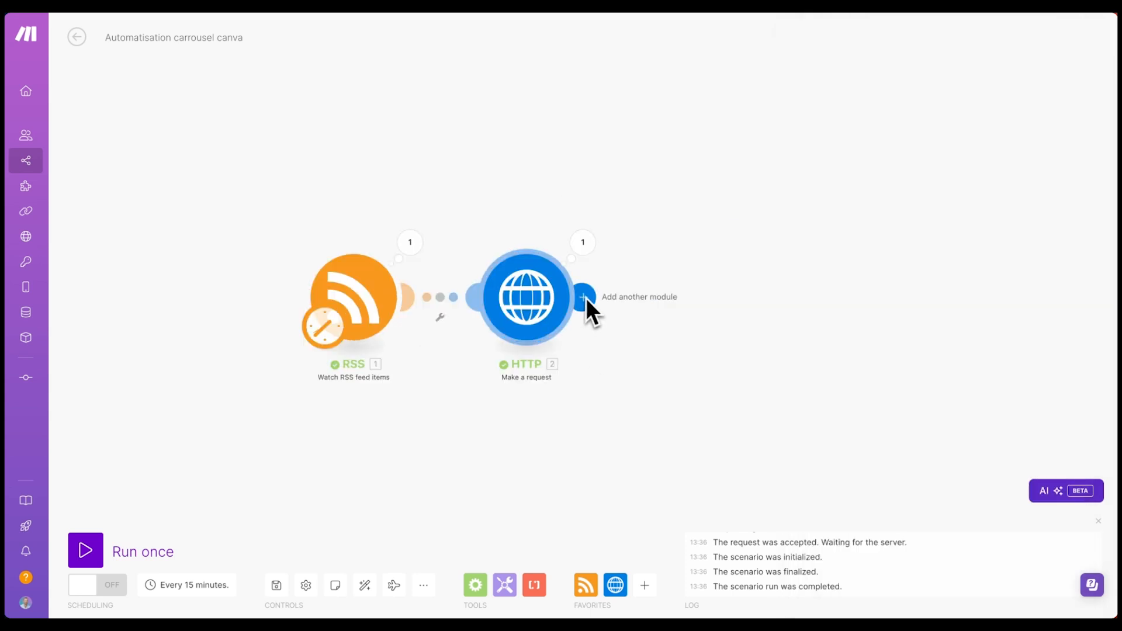
- Add an OpenAI Create a Completion module after HTTP and start a new OpenAI connection
{"action": "left_click", "coordinate": [592, 302]}
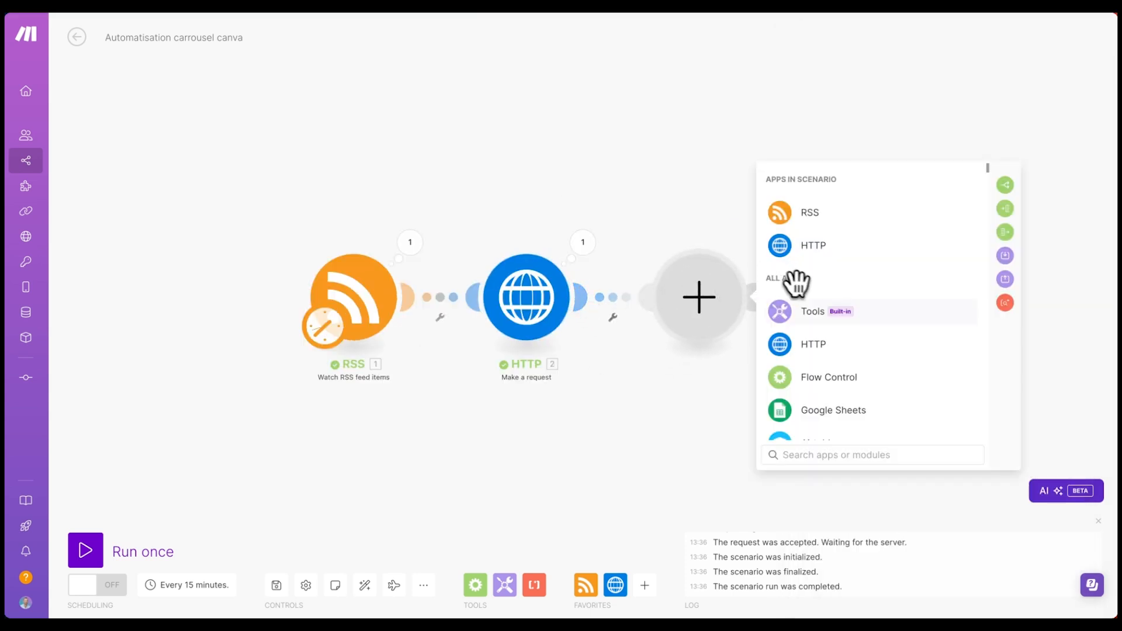
{"action": "type", "text": "open"}
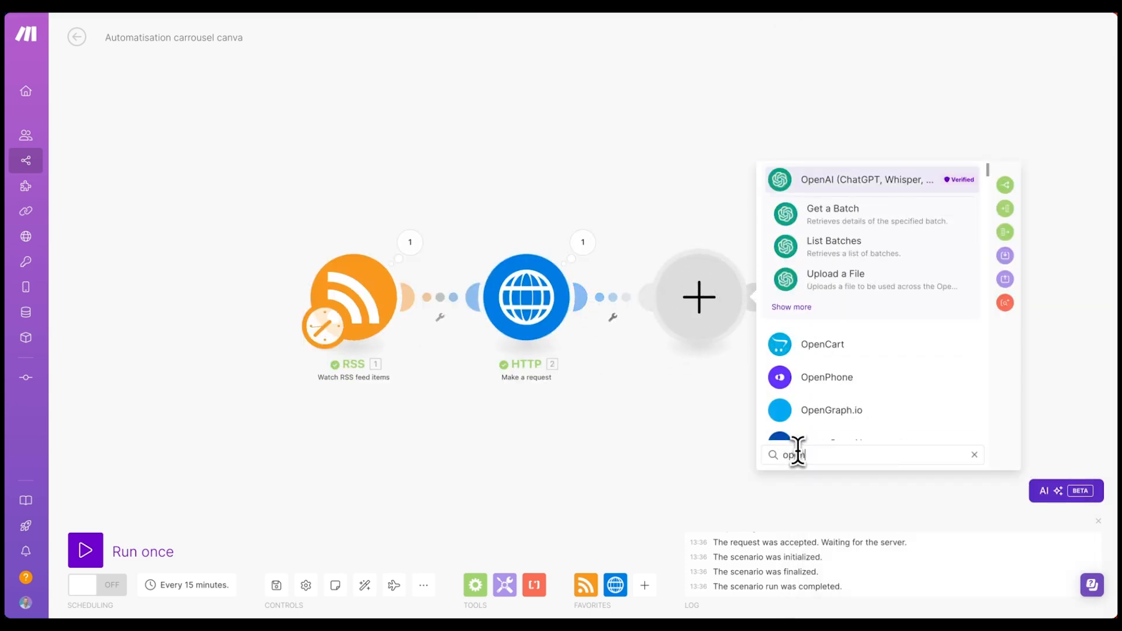
{"action": "left_click", "coordinate": [798, 308]}
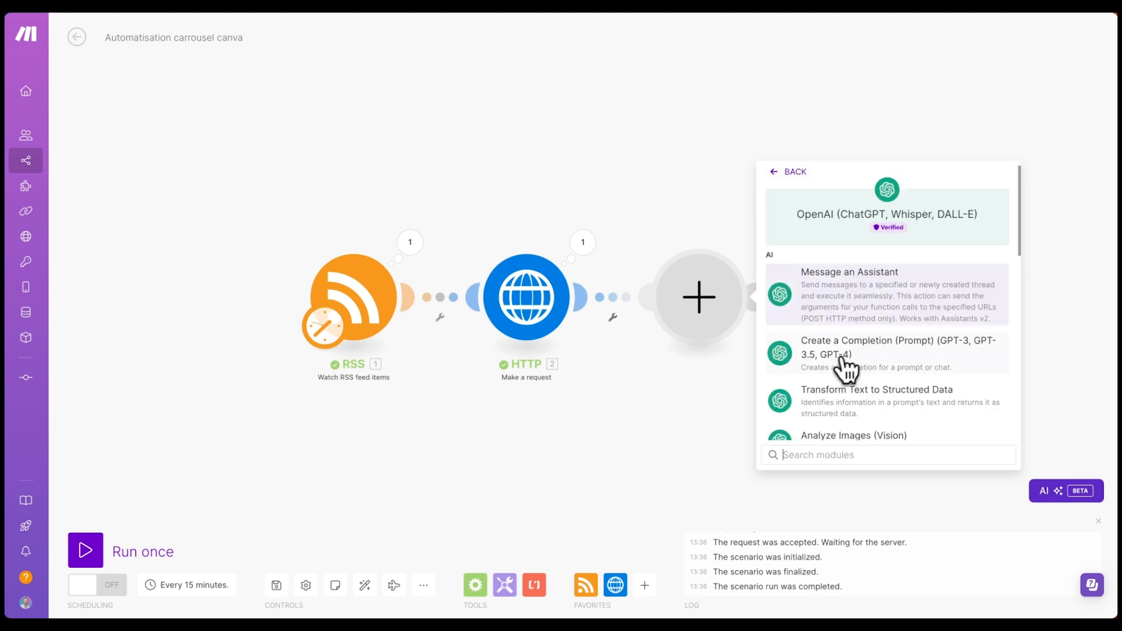
{"action": "left_click", "coordinate": [885, 358]}
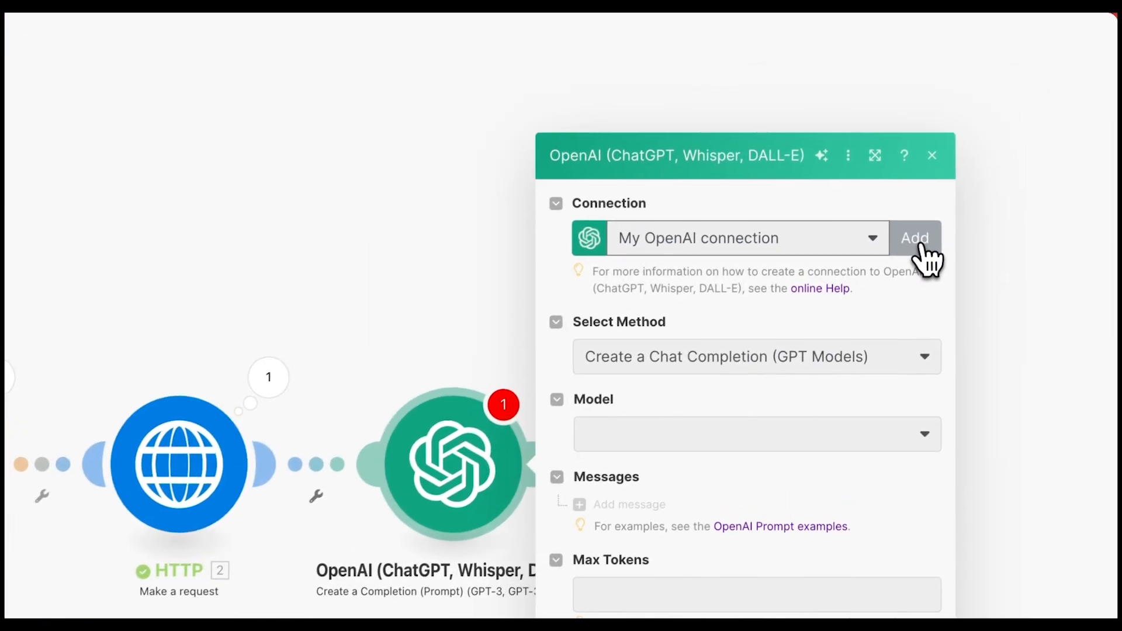
{"action": "left_click", "coordinate": [921, 245]}
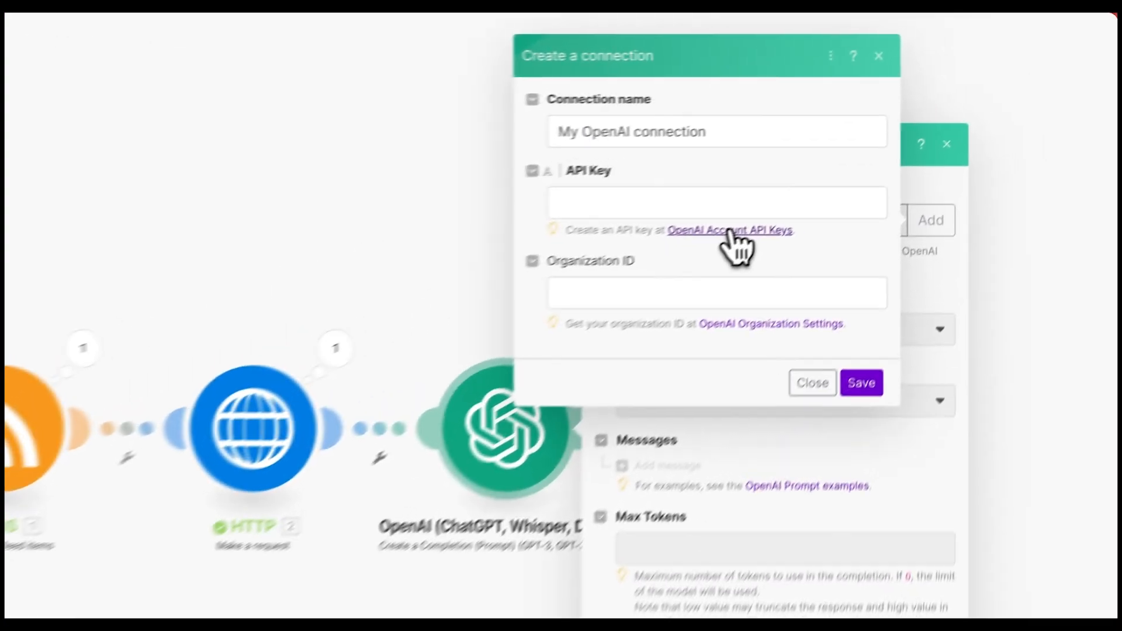
- Create an OpenAI secret key named Make.com and paste it into the connection's API Key field
{"action": "left_click", "coordinate": [852, 162]}
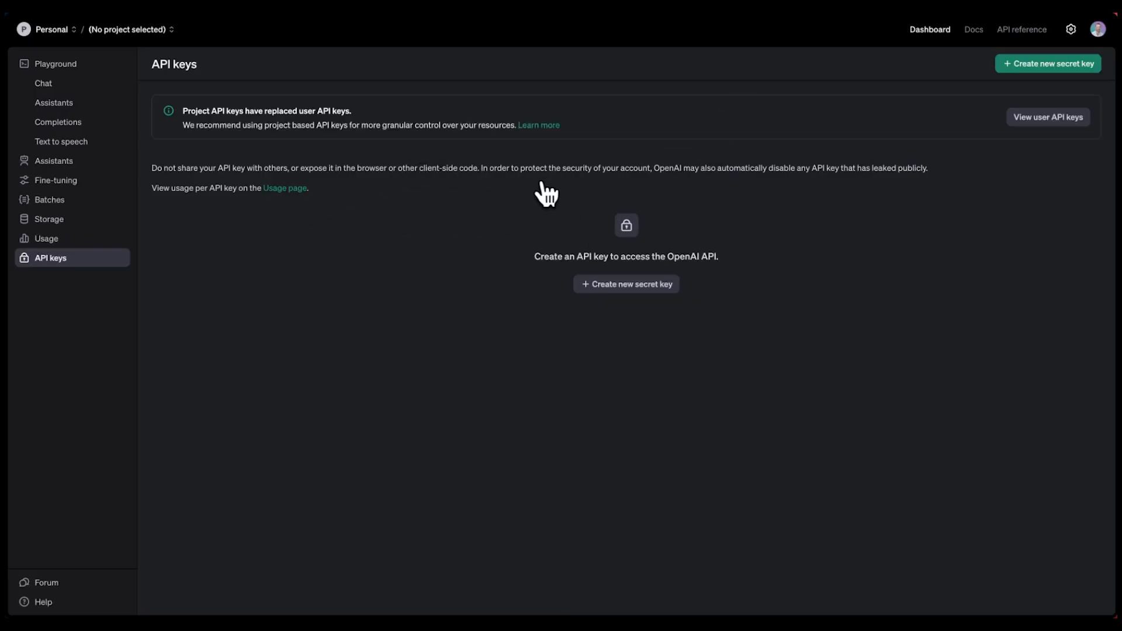
{"action": "left_click", "coordinate": [629, 286]}
{"action": "type", "text": "Make;com"}
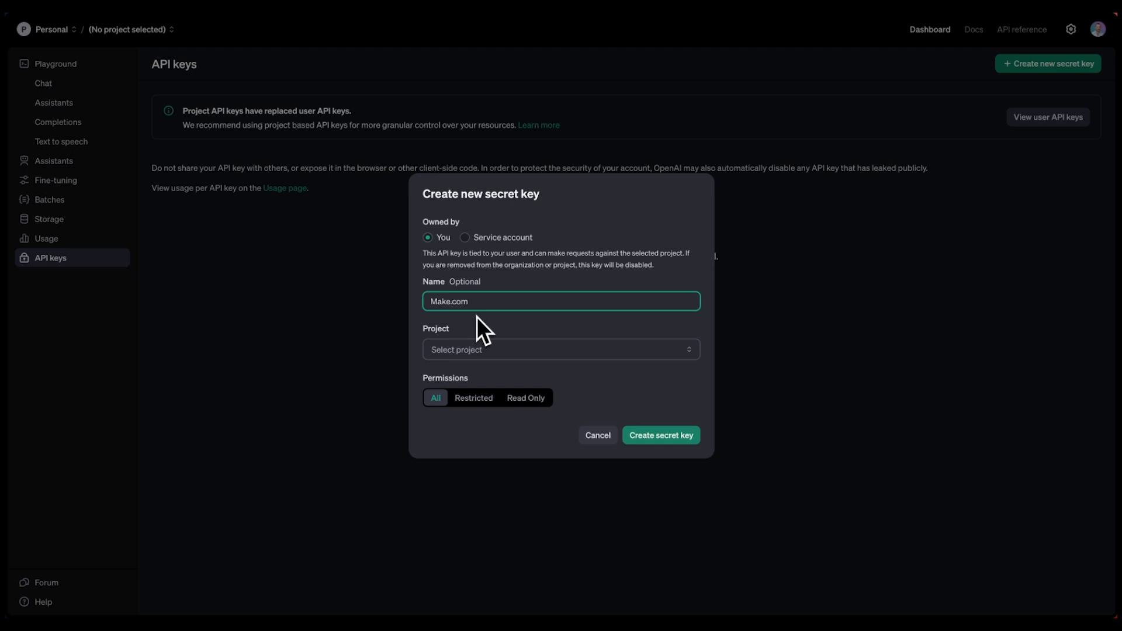
{"action": "left_click", "coordinate": [658, 436]}
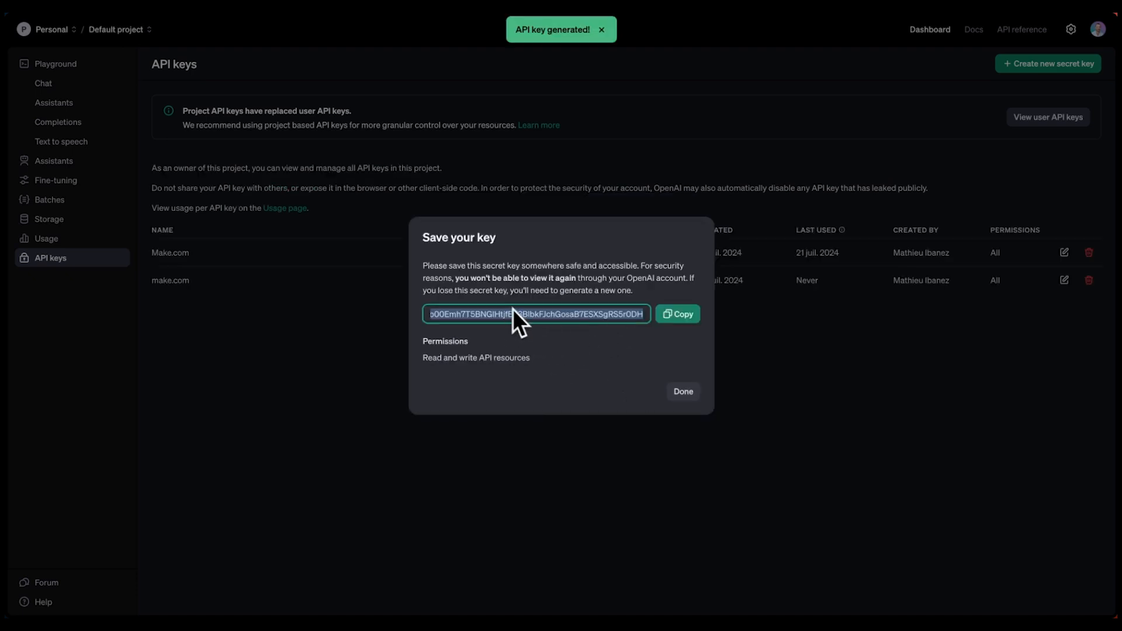
{"action": "left_click", "coordinate": [686, 316]}
{"action": "left_click", "coordinate": [687, 316]}
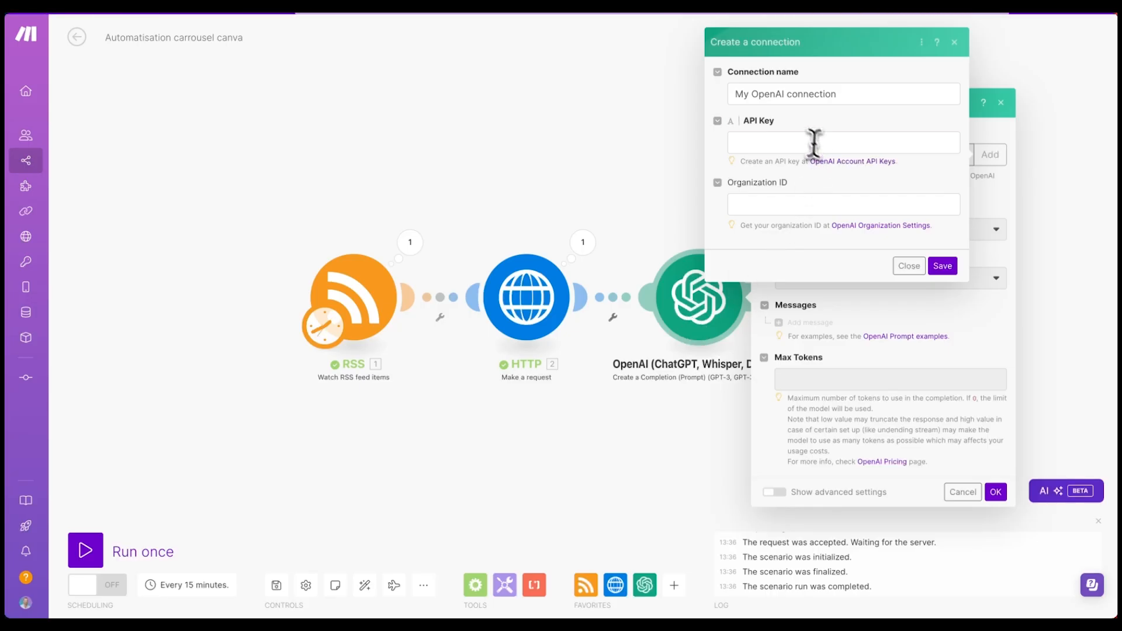
{"action": "left_click", "coordinate": [813, 143]}
{"action": "key", "text": "ctrl+v"}
{"action": "key", "text": "Tab"}
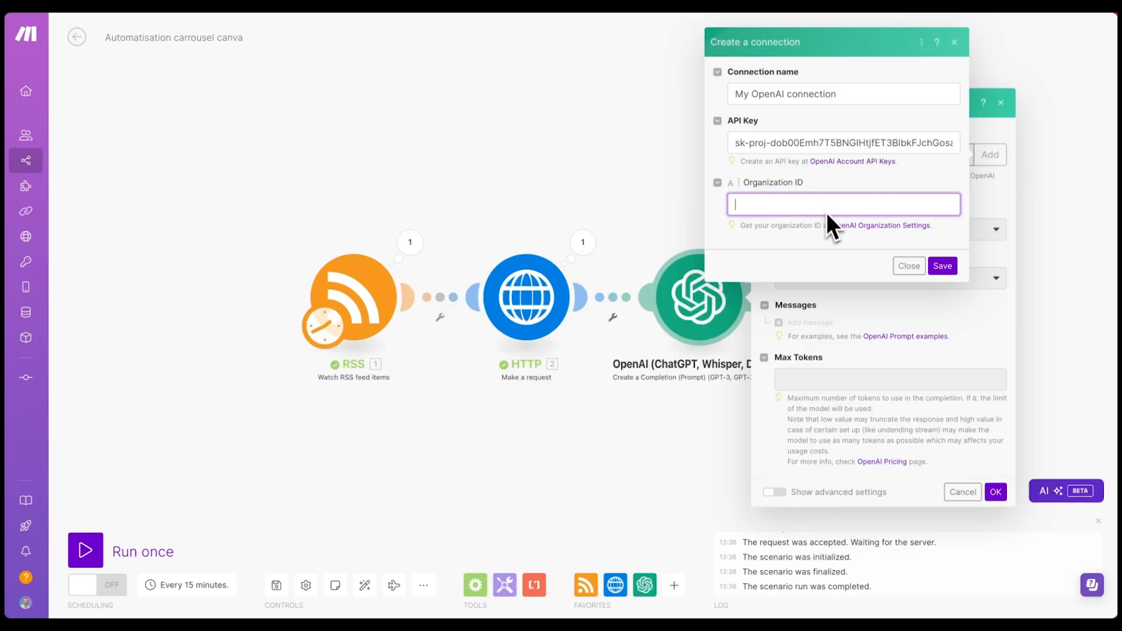
- Copy the OpenAI Organization ID into the connection form and save the My OpenAI connection
{"action": "left_click", "coordinate": [860, 227]}
{"action": "left_click_drag", "start_coordinate": [513, 235], "coordinate": [373, 236]}
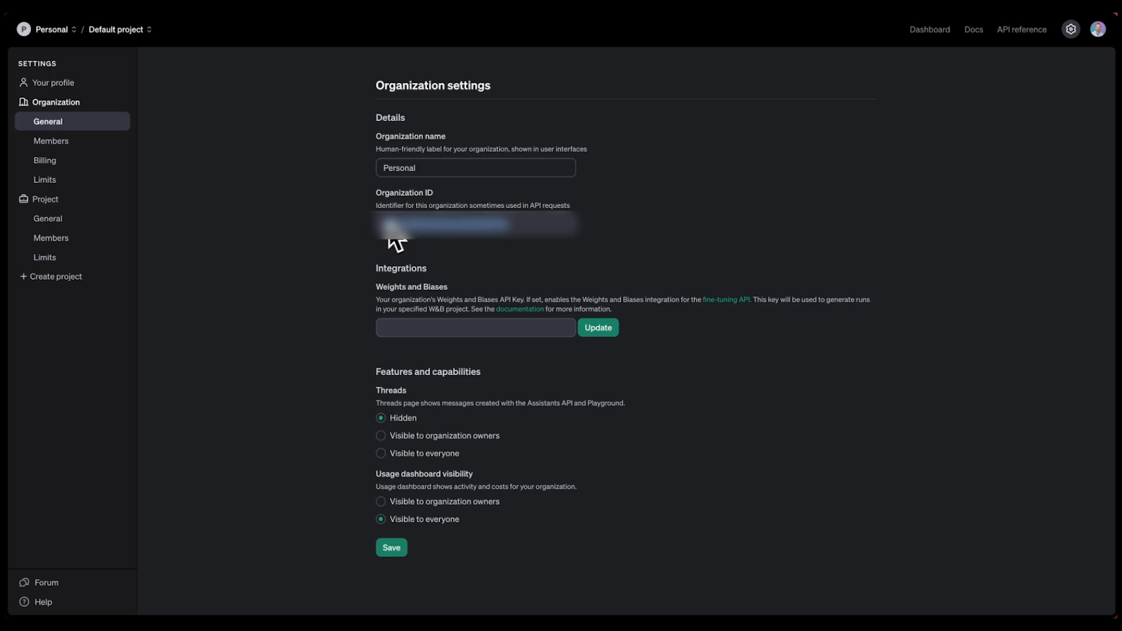
{"action": "key", "text": "ctrl+w"}
{"action": "left_click", "coordinate": [750, 204]}
{"action": "key", "text": "ctrl+v"}
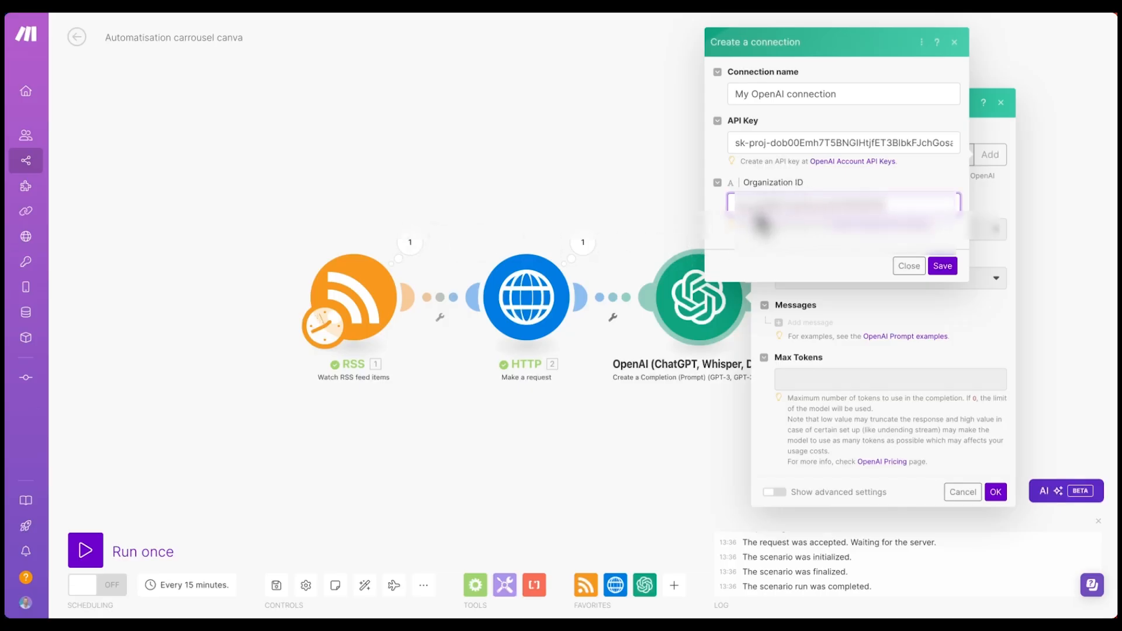
{"action": "left_click", "coordinate": [943, 266]}
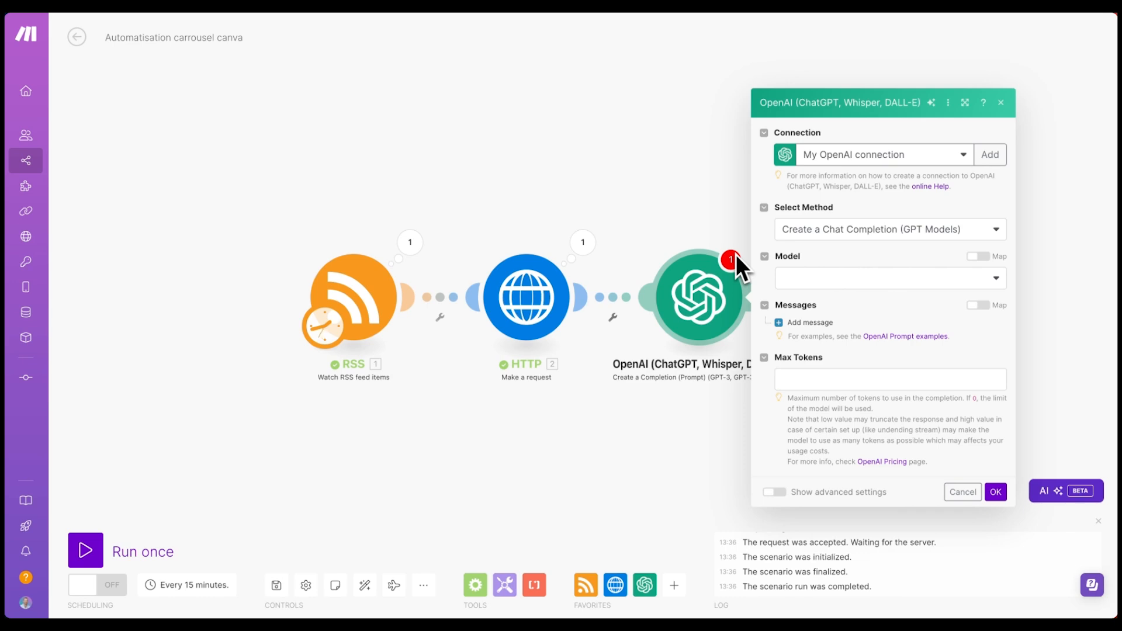
- Choose gpt-4o-mini and add a User message: the pasted rewrite prompt, 'Transcription :' and HTTP Data
{"action": "left_click", "coordinate": [805, 273]}
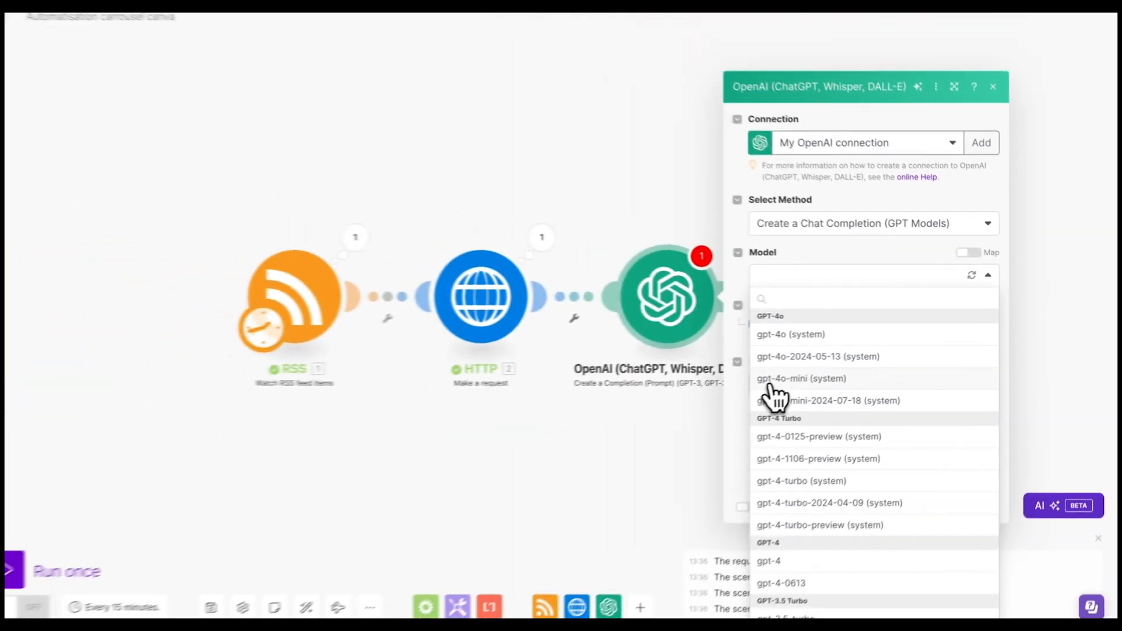
{"action": "left_click", "coordinate": [829, 374]}
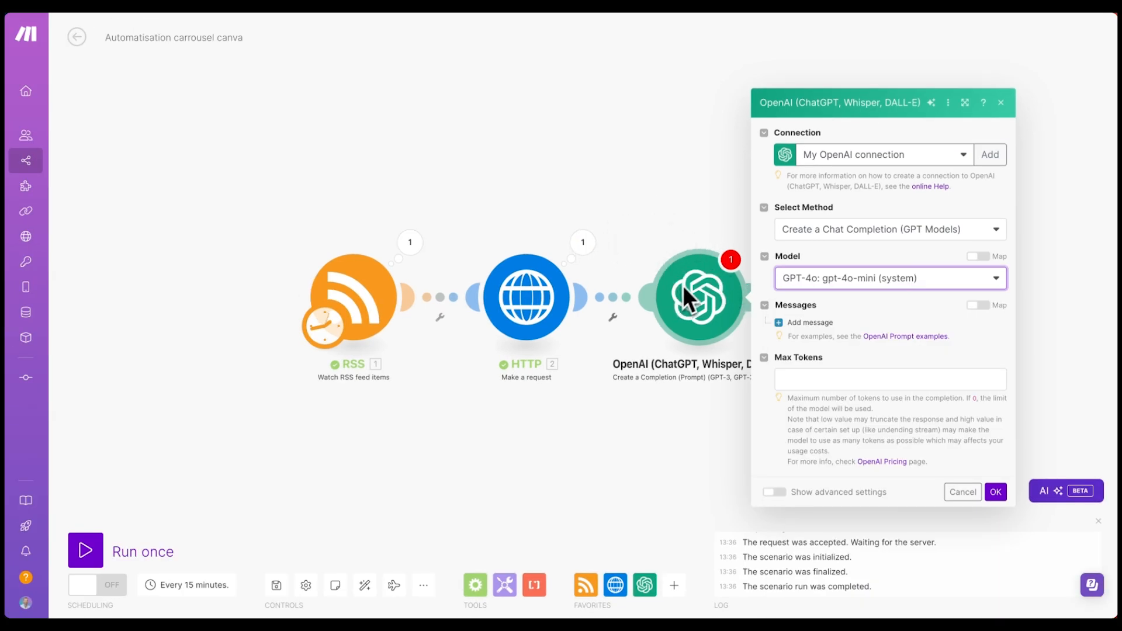
{"action": "left_click", "coordinate": [818, 322]}
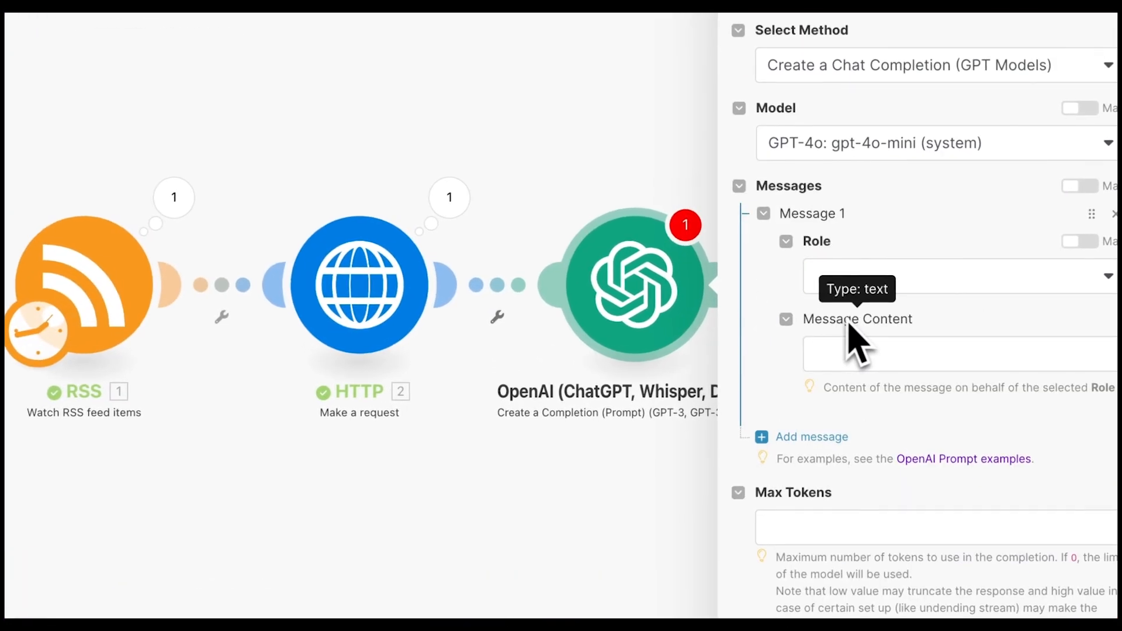
{"action": "left_click", "coordinate": [864, 283]}
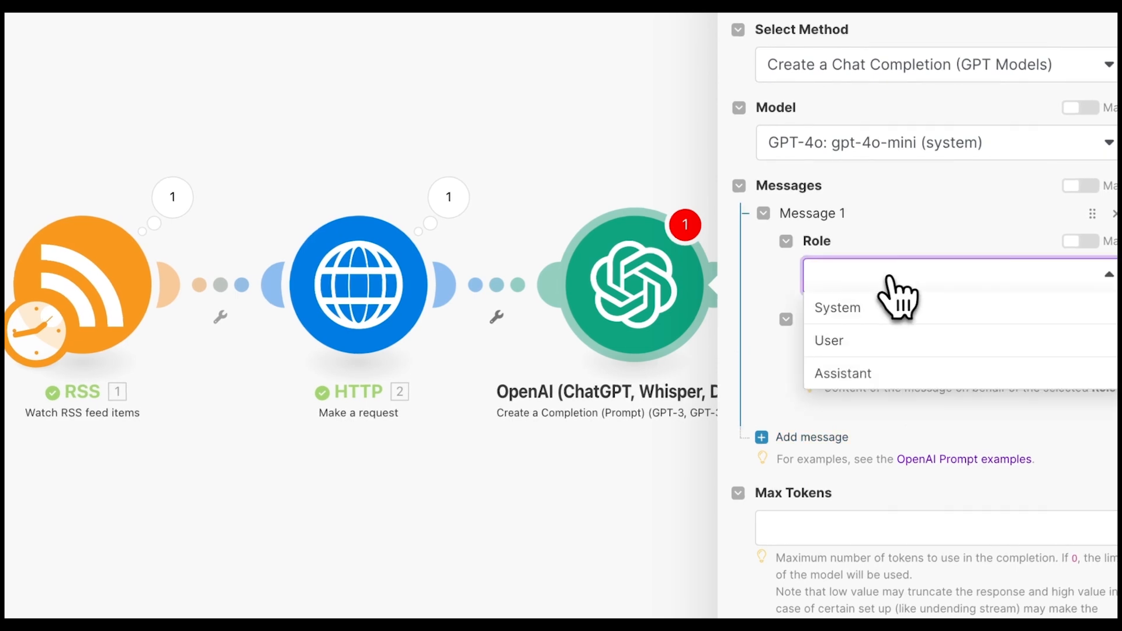
{"action": "left_click", "coordinate": [845, 340]}
{"action": "left_click", "coordinate": [932, 342]}
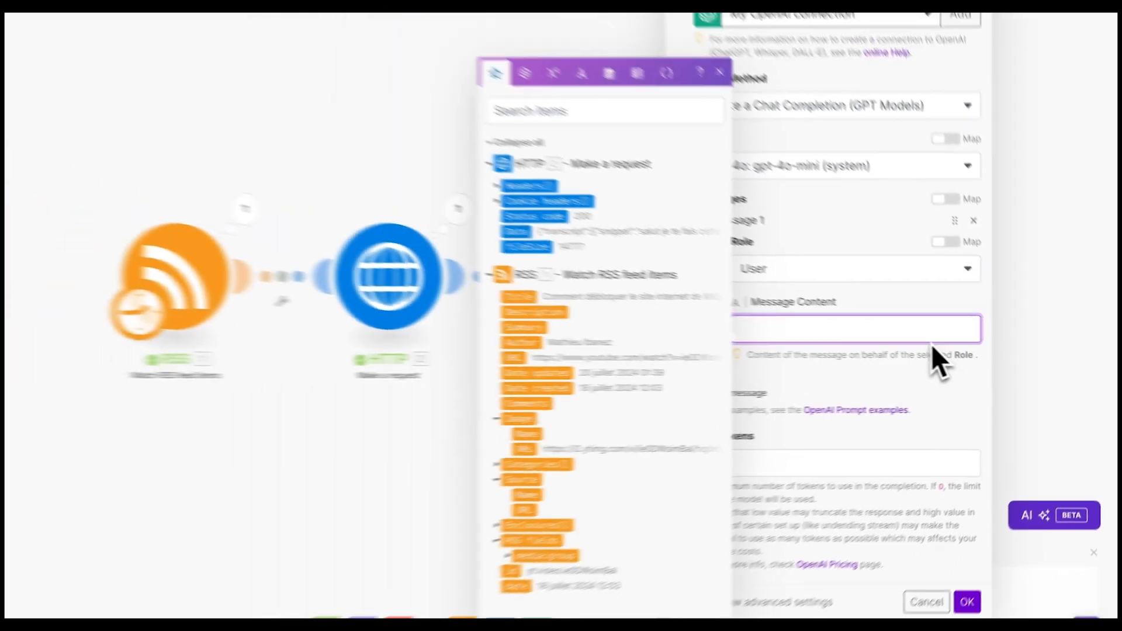
{"action": "type", "text": "Réécris la transcription de cette vidéo sans les timers, j'ai juste besoin du texte."}
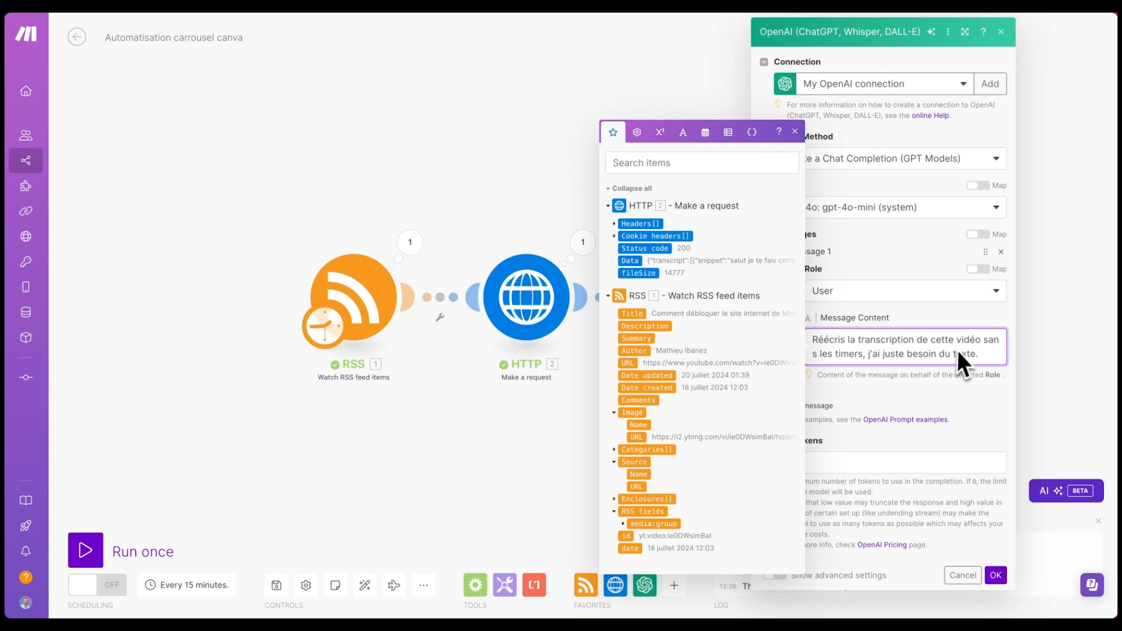
{"action": "key", "text": "Return"}
{"action": "key", "text": "Return"}
{"action": "type", "text": "Trans"}
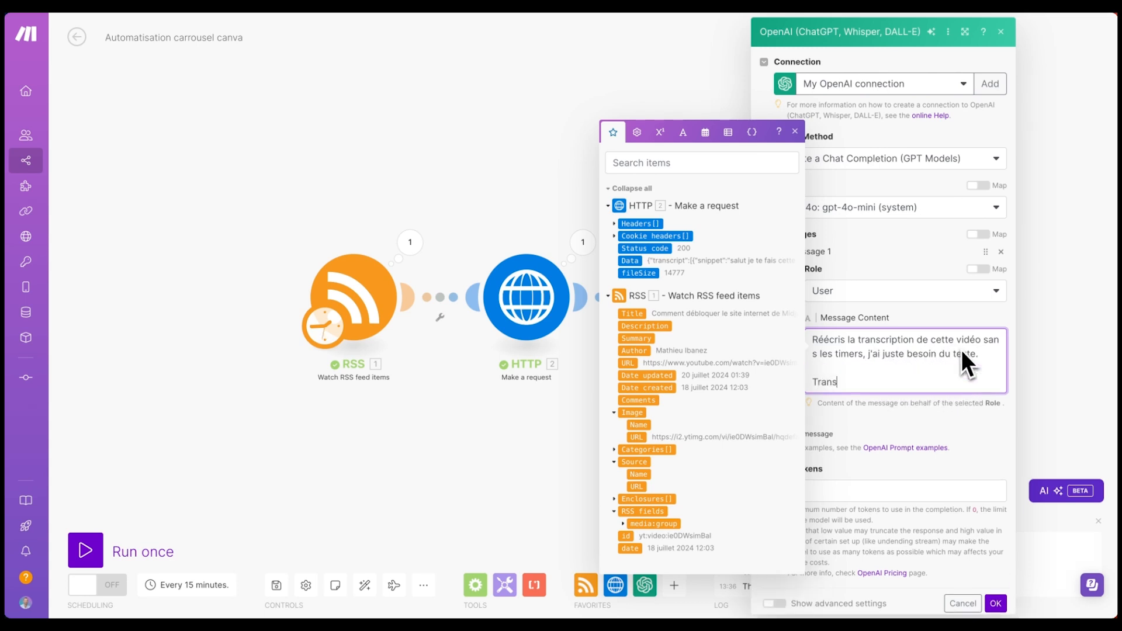
{"action": "type", "text": "cription :"}
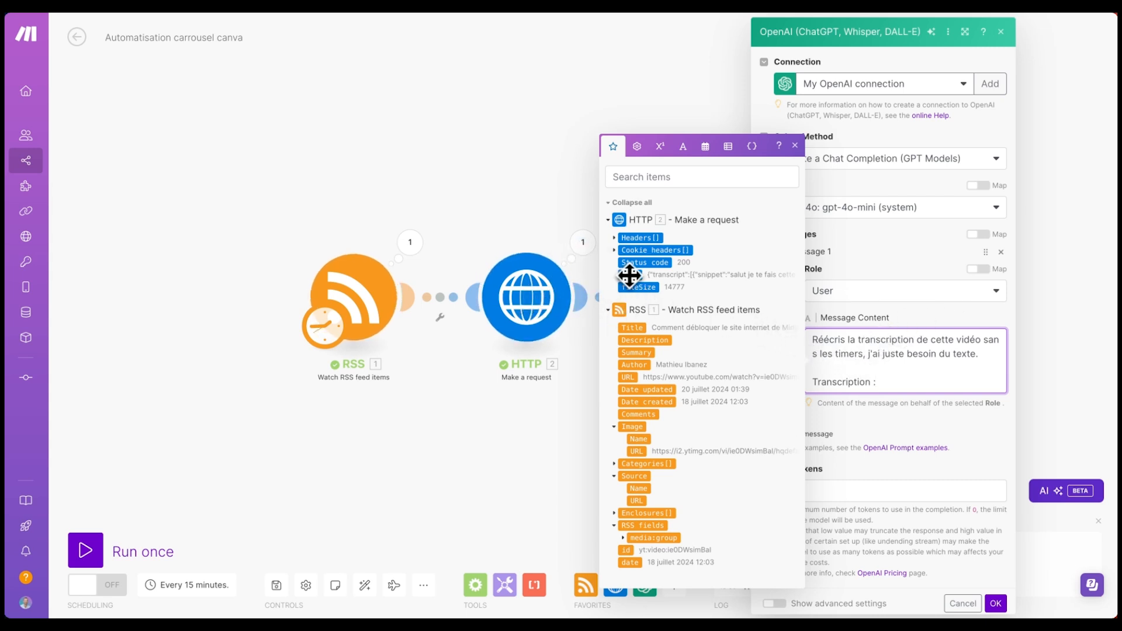
{"action": "left_click", "coordinate": [618, 274]}
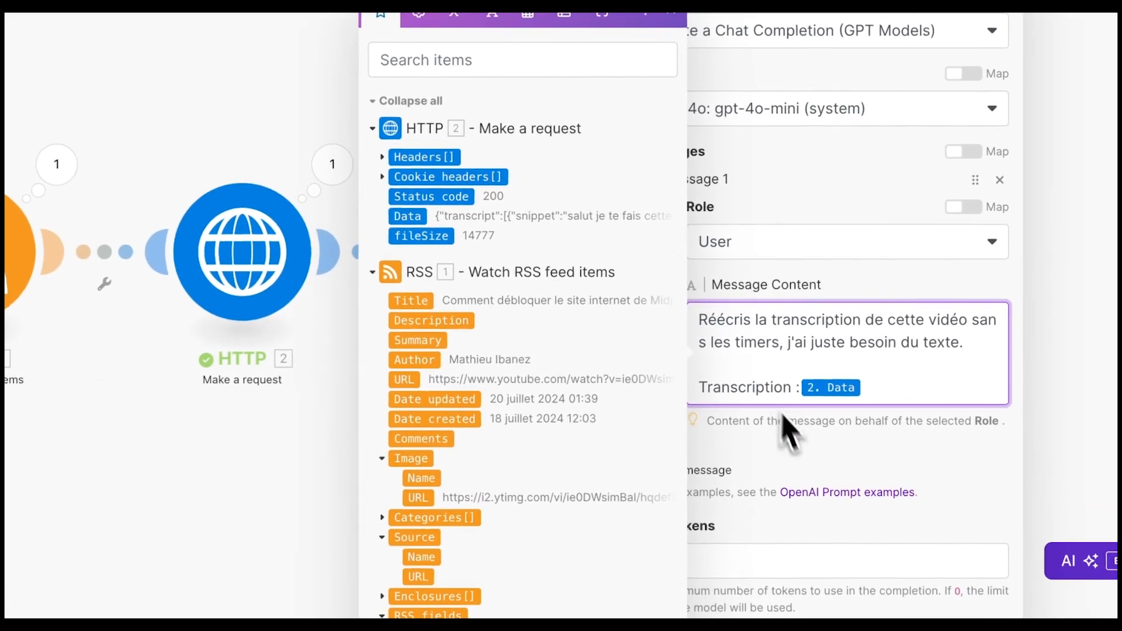
{"action": "left_click", "coordinate": [776, 426]}
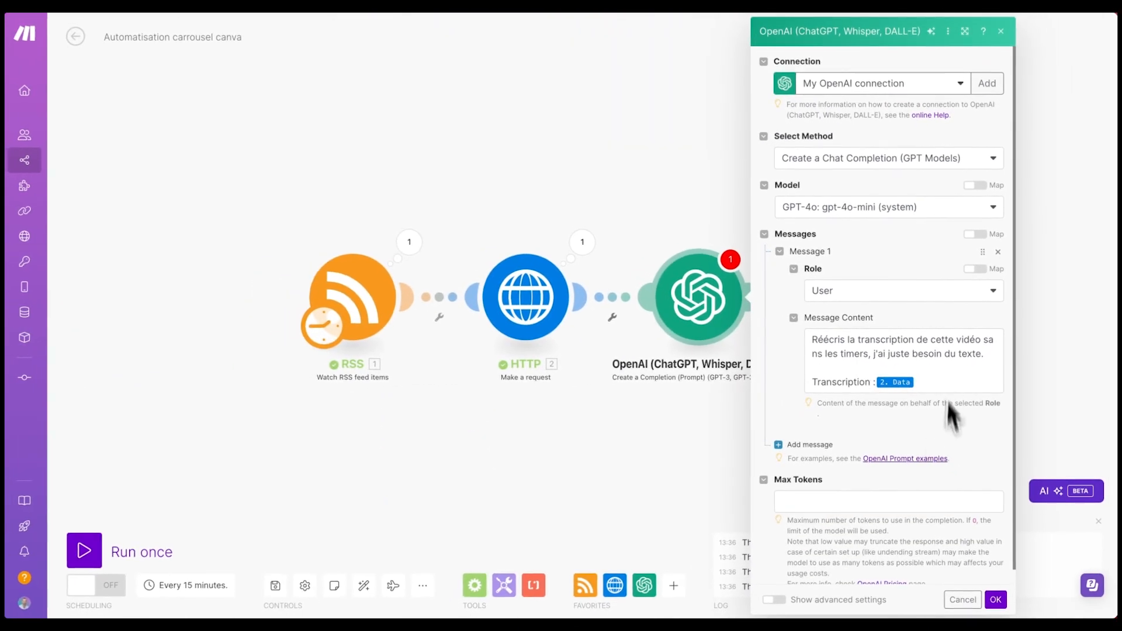
- Set Max Tokens to 0 and confirm the OpenAI module settings
{"action": "scroll", "coordinate": [809, 494], "scroll_direction": "down", "scroll_amount": 1}
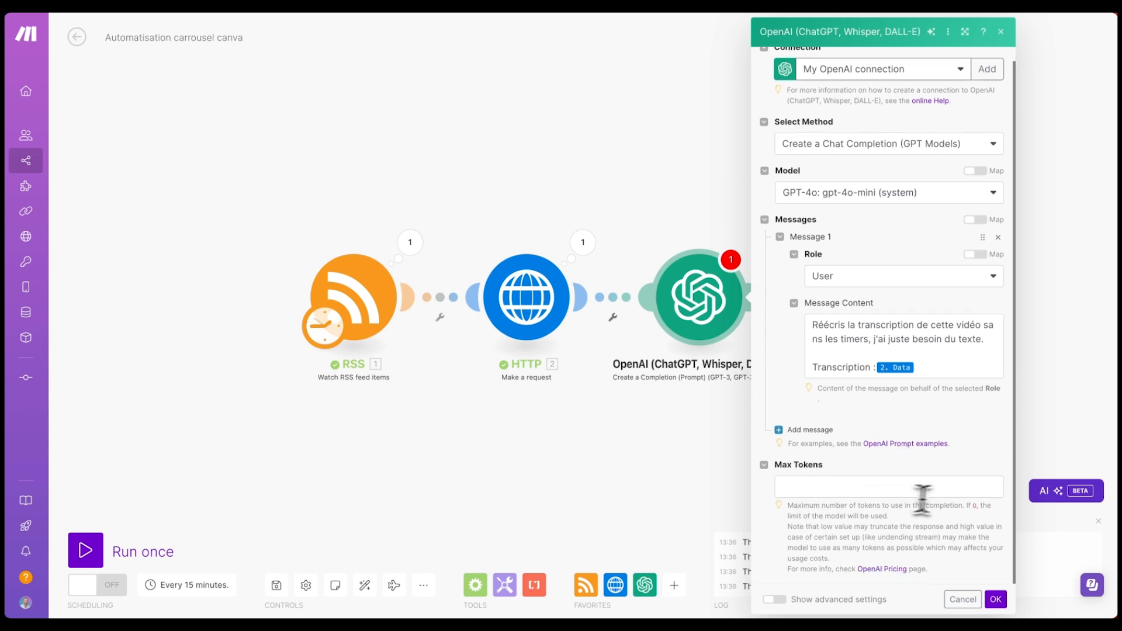
{"action": "left_click", "coordinate": [944, 488]}
{"action": "type", "text": "0"}
{"action": "left_click", "coordinate": [906, 461]}
{"action": "left_click", "coordinate": [995, 599]}
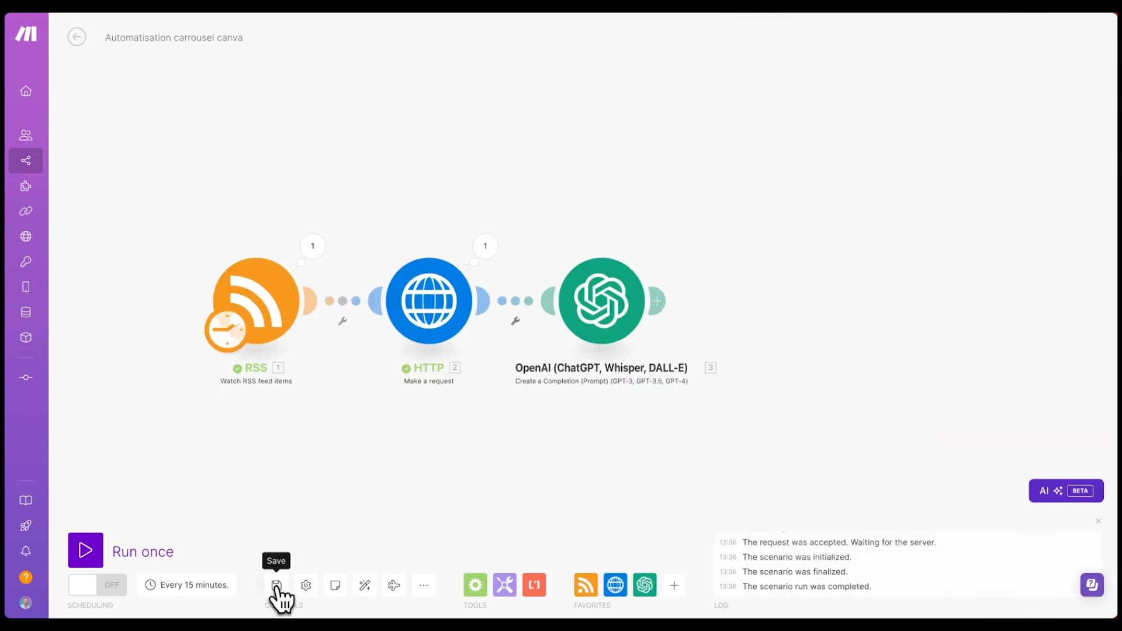
- Save the scenario and start a Run this module only test on OpenAI
{"action": "left_click", "coordinate": [286, 584]}
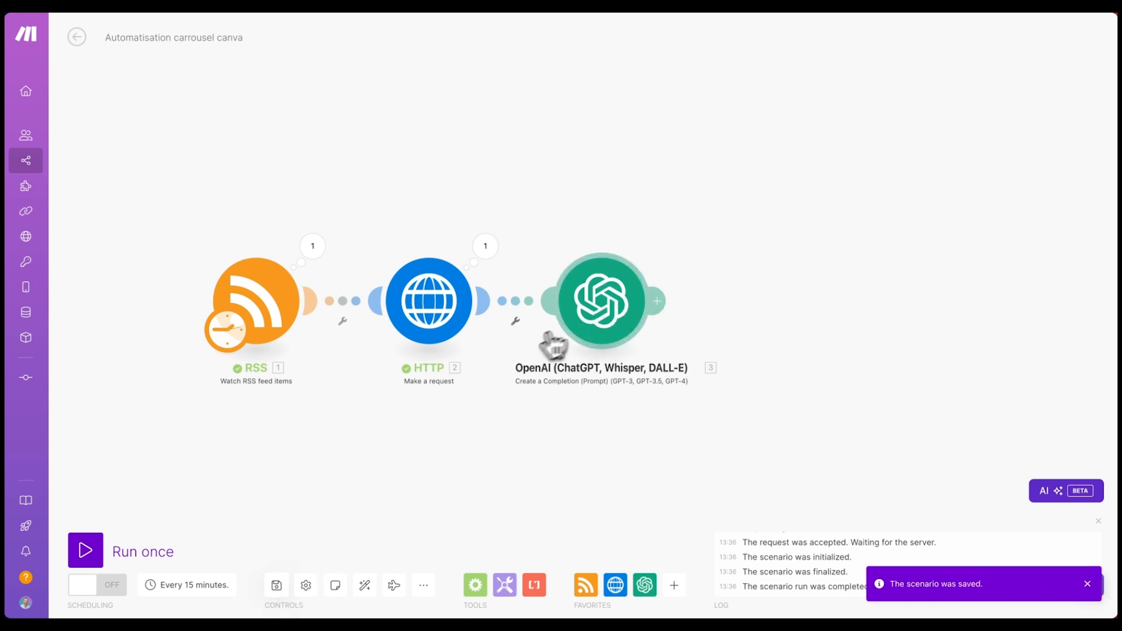
{"action": "right_click", "coordinate": [613, 286]}
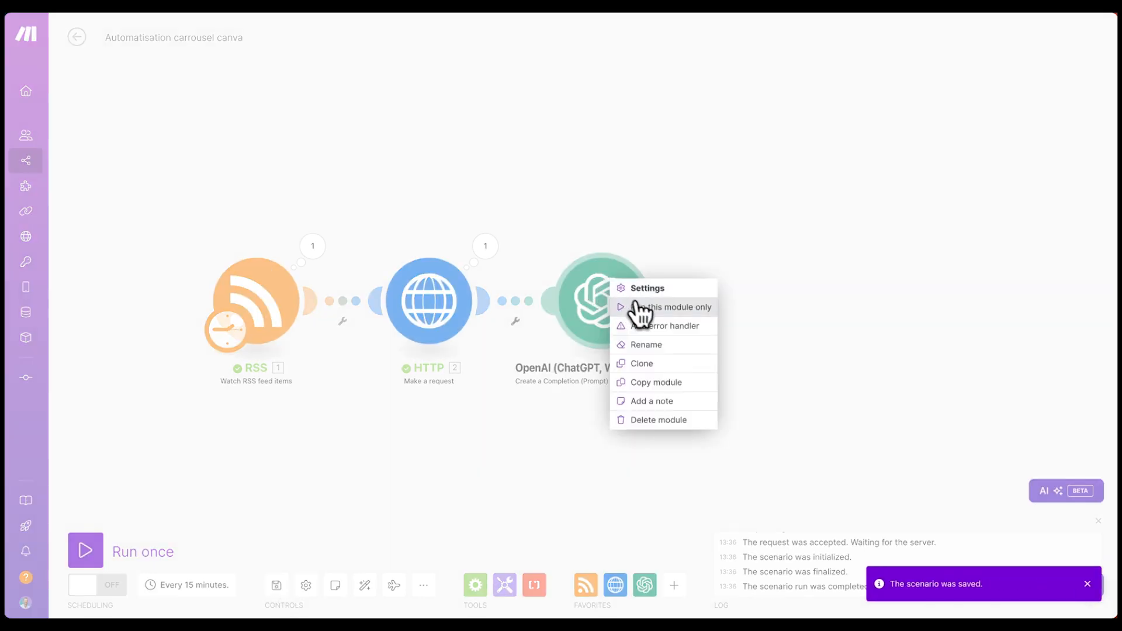
{"action": "left_click", "coordinate": [652, 308]}
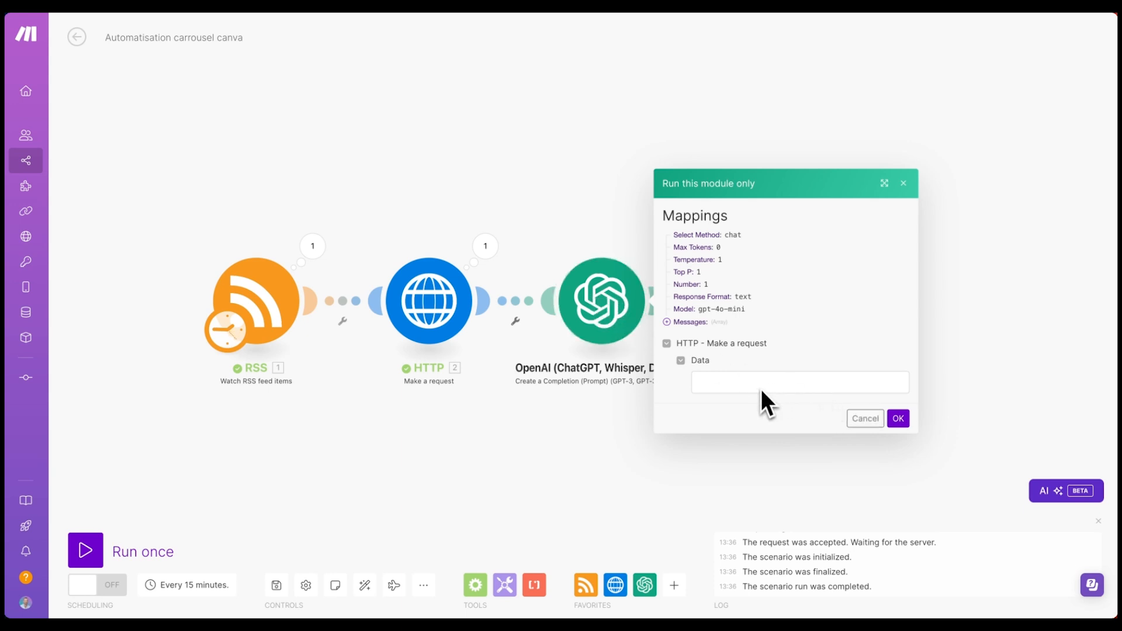
- Copy the HTTP module's transcript Data into the test's Data field and run the test
{"action": "left_click", "coordinate": [485, 246]}
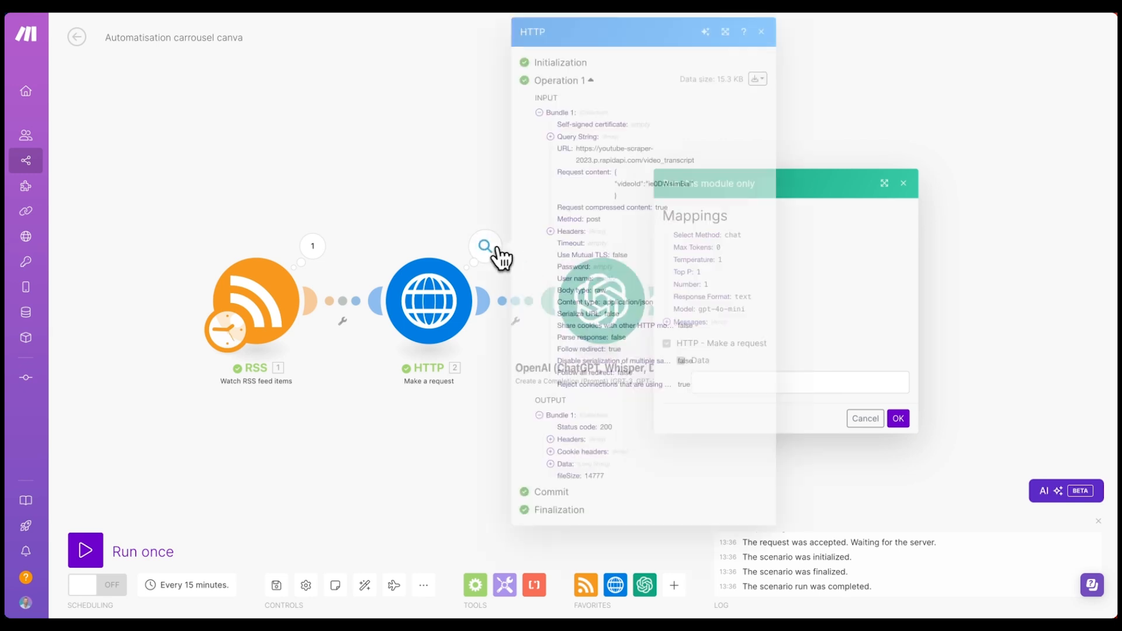
{"action": "left_click", "coordinate": [550, 464]}
{"action": "scroll", "coordinate": [675, 507], "scroll_direction": "down", "scroll_amount": 5}
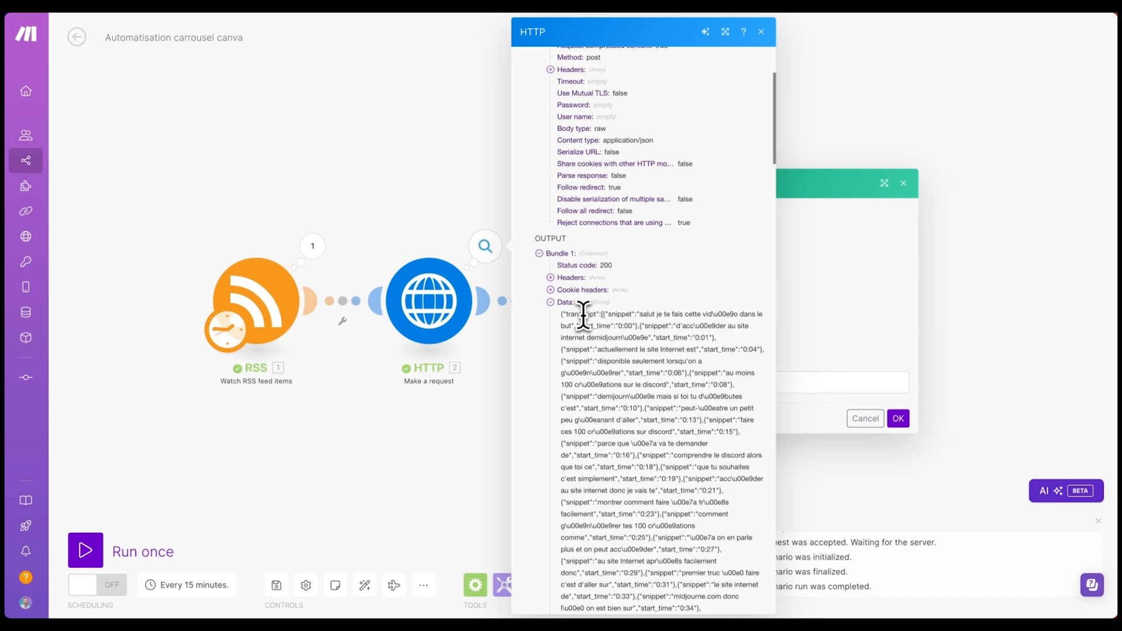
{"action": "triple_click", "coordinate": [582, 312]}
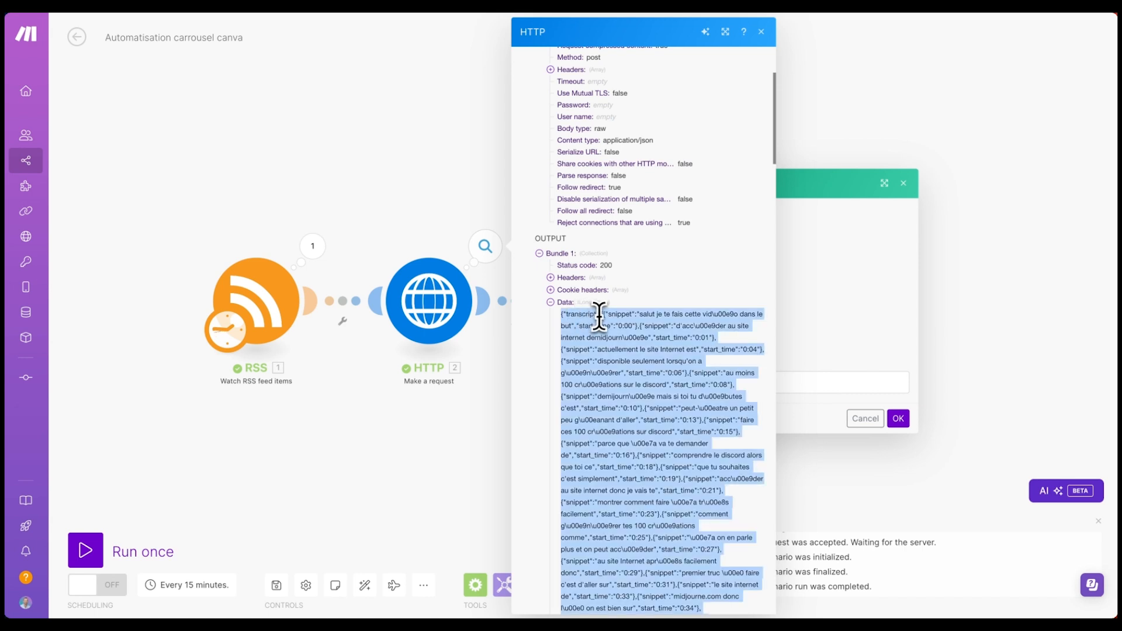
{"action": "left_click", "coordinate": [795, 288]}
{"action": "left_click", "coordinate": [740, 386]}
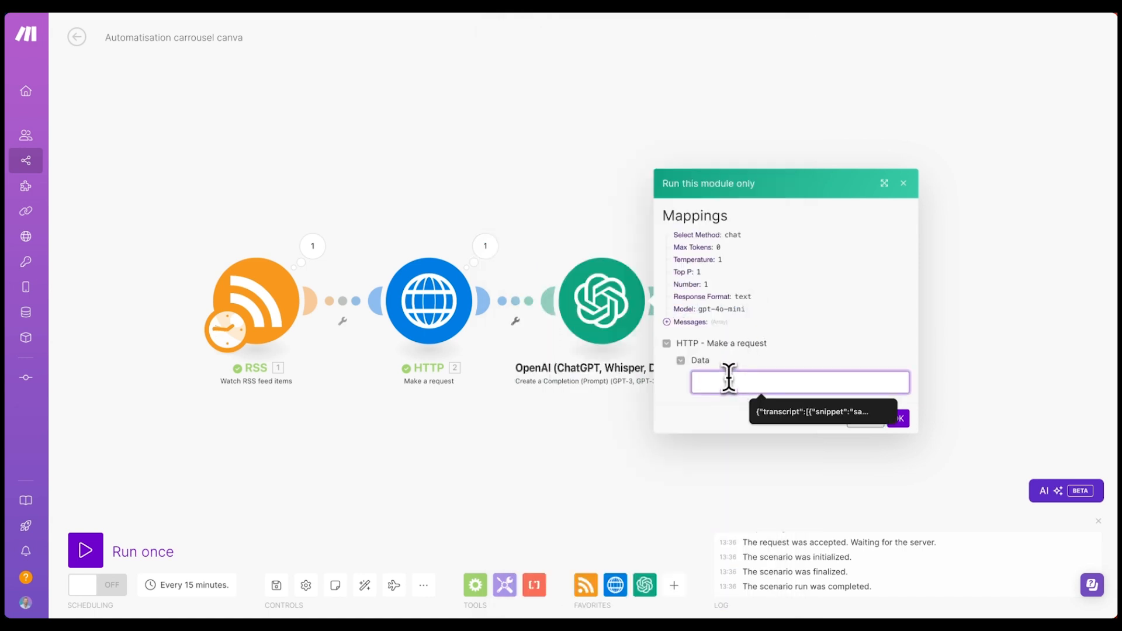
{"action": "key", "text": "ctrl+v"}
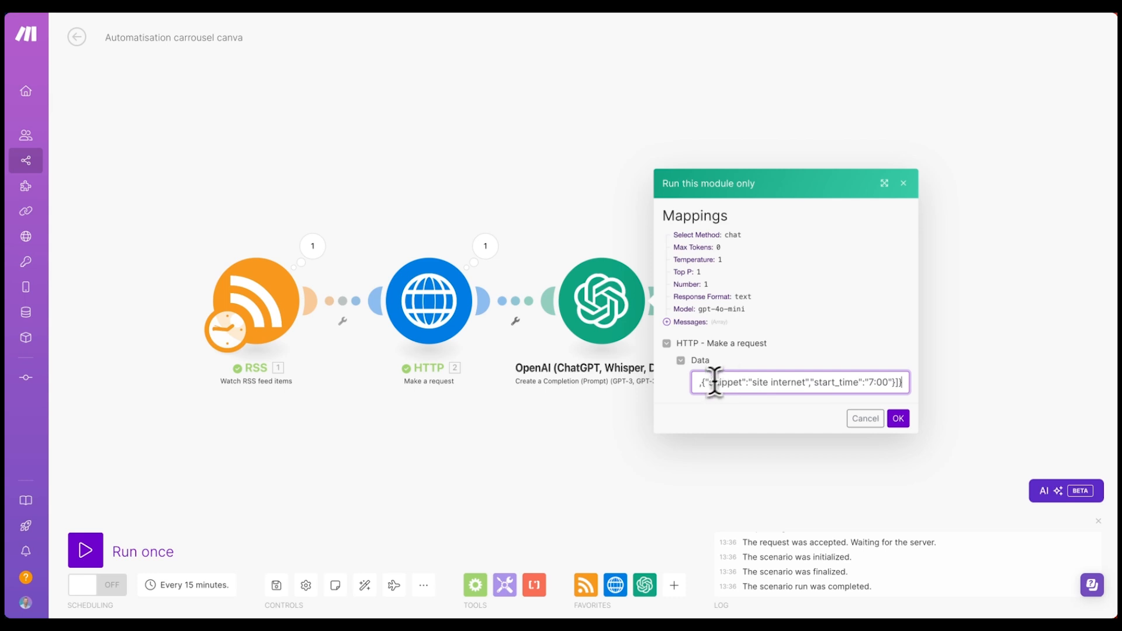
{"action": "left_click", "coordinate": [897, 418]}
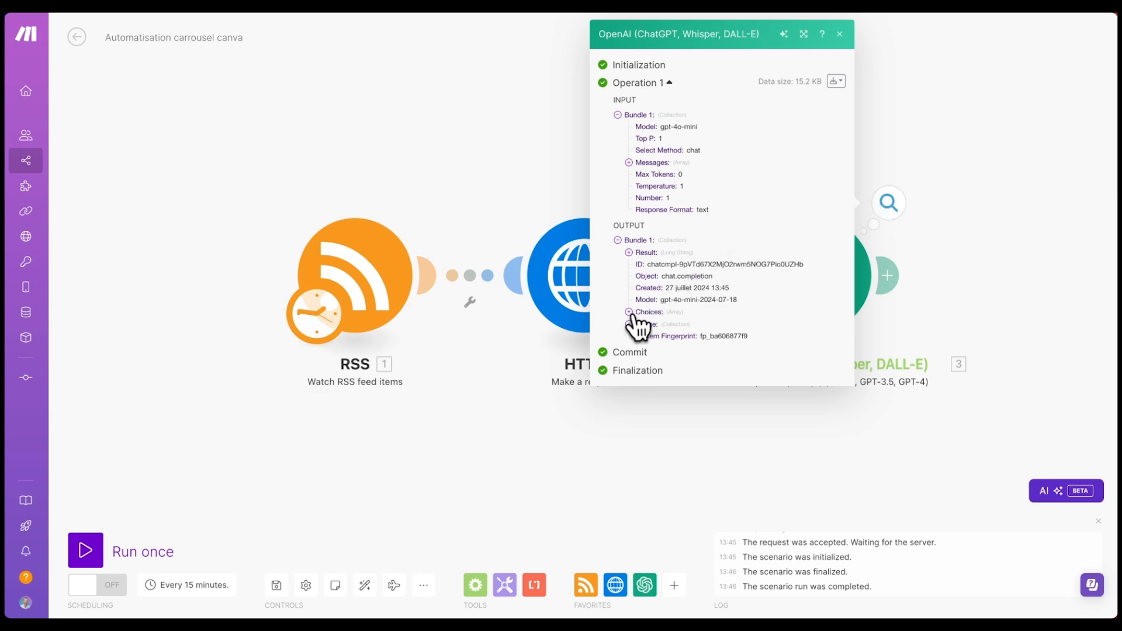
- Expand Choices > Message > Content to read the rewritten French transcript
{"action": "left_click", "coordinate": [629, 312]}
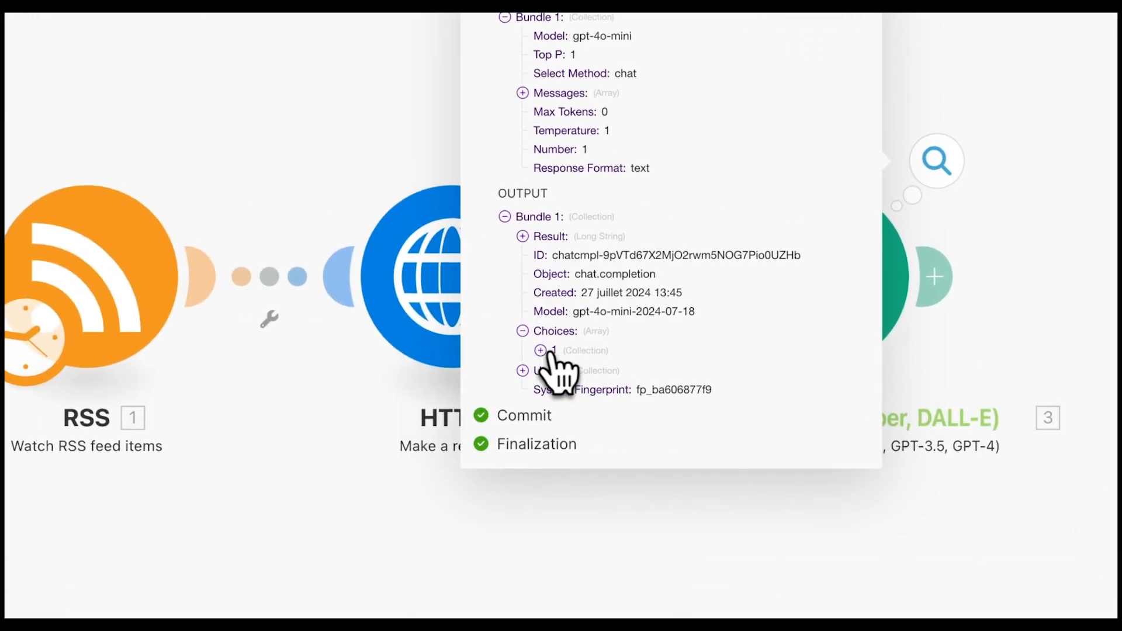
{"action": "left_click", "coordinate": [542, 351]}
{"action": "left_click", "coordinate": [559, 390]}
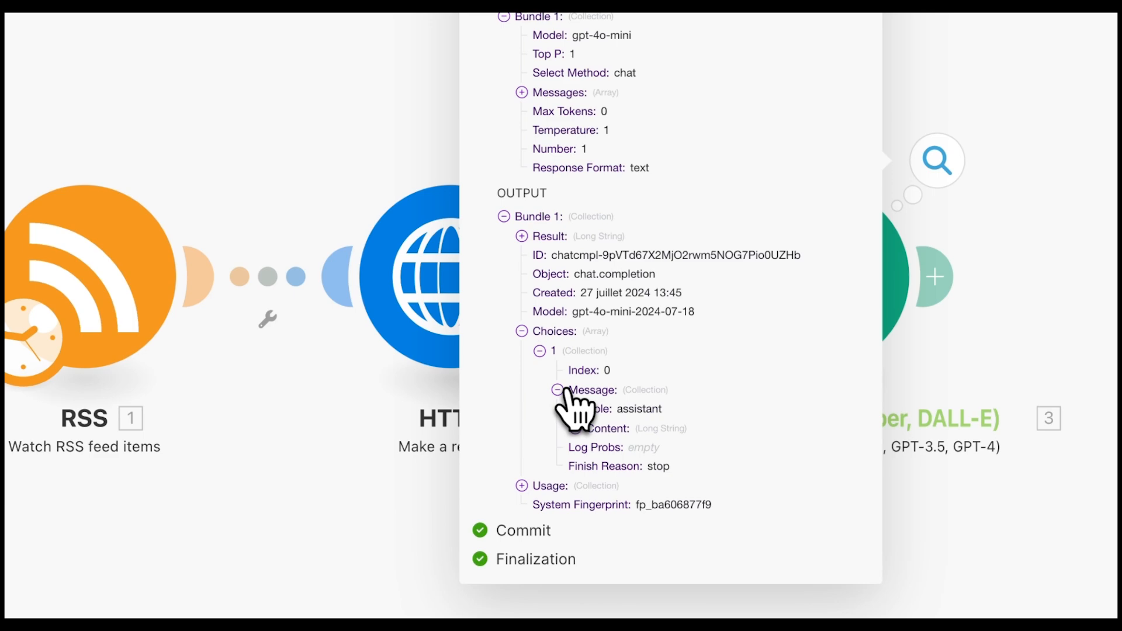
{"action": "left_click", "coordinate": [576, 428]}
{"action": "scroll", "coordinate": [692, 416], "scroll_direction": "down", "scroll_amount": 3}
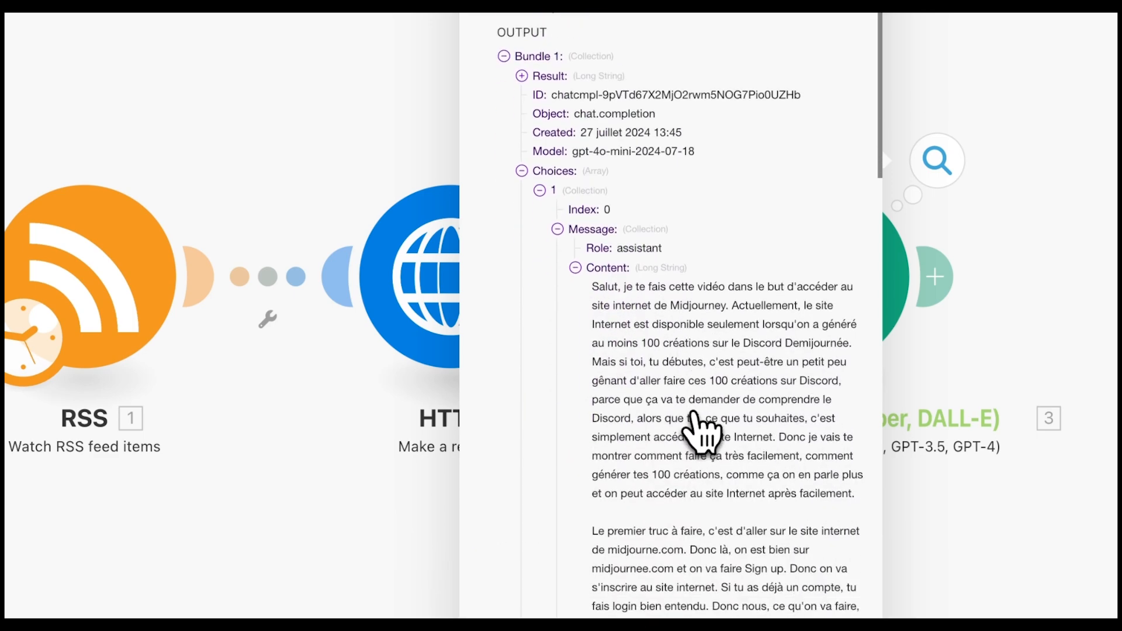
{"action": "scroll", "coordinate": [668, 326], "scroll_direction": "down", "scroll_amount": 1}
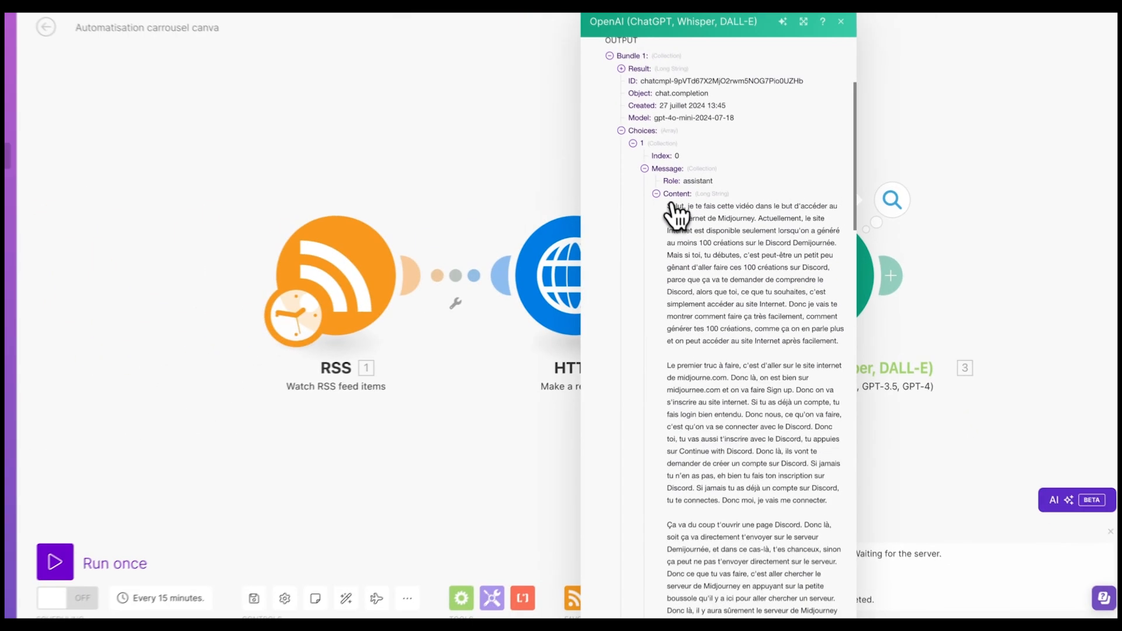
{"action": "scroll", "coordinate": [696, 225], "scroll_direction": "down", "scroll_amount": 5}
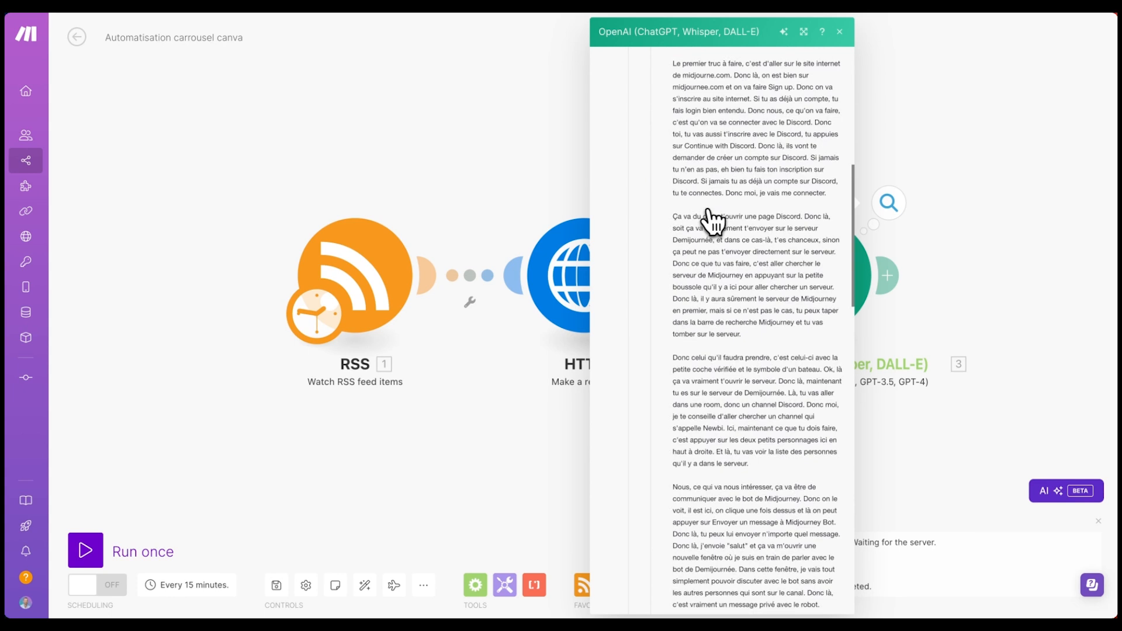
{"action": "scroll", "coordinate": [711, 221], "scroll_direction": "down", "scroll_amount": 5}
{"action": "scroll", "coordinate": [704, 307], "scroll_direction": "down", "scroll_amount": 5}
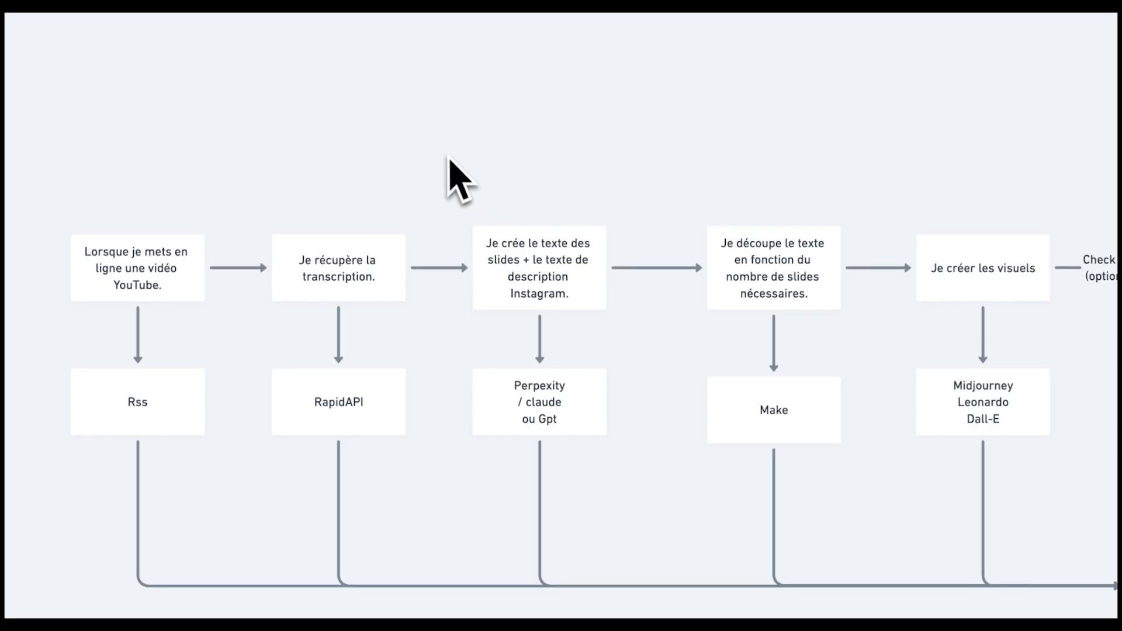
- Select the slide-text step together with its Perpexity / claude ou Gpt box on the flowchart
{"action": "left_click_drag", "start_coordinate": [436, 145], "coordinate": [619, 533]}
{"action": "scroll", "coordinate": [584, 93], "scroll_direction": "up", "scroll_amount": 2}
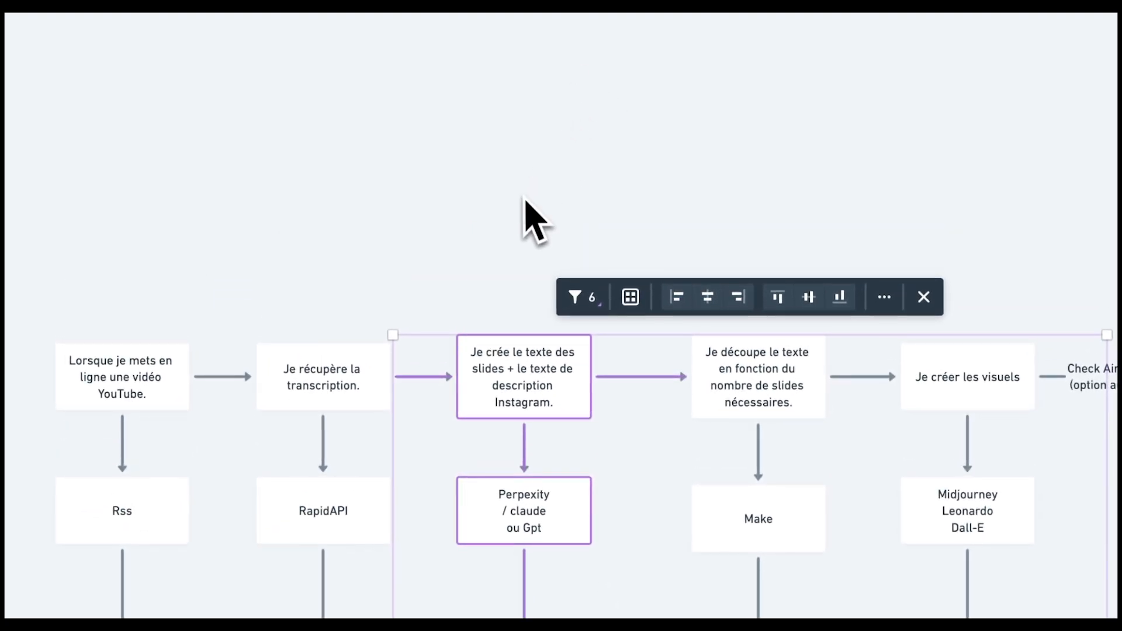
- Clear the flowchart selection and scroll down the Whimsical workflow
{"action": "left_click", "coordinate": [523, 231]}
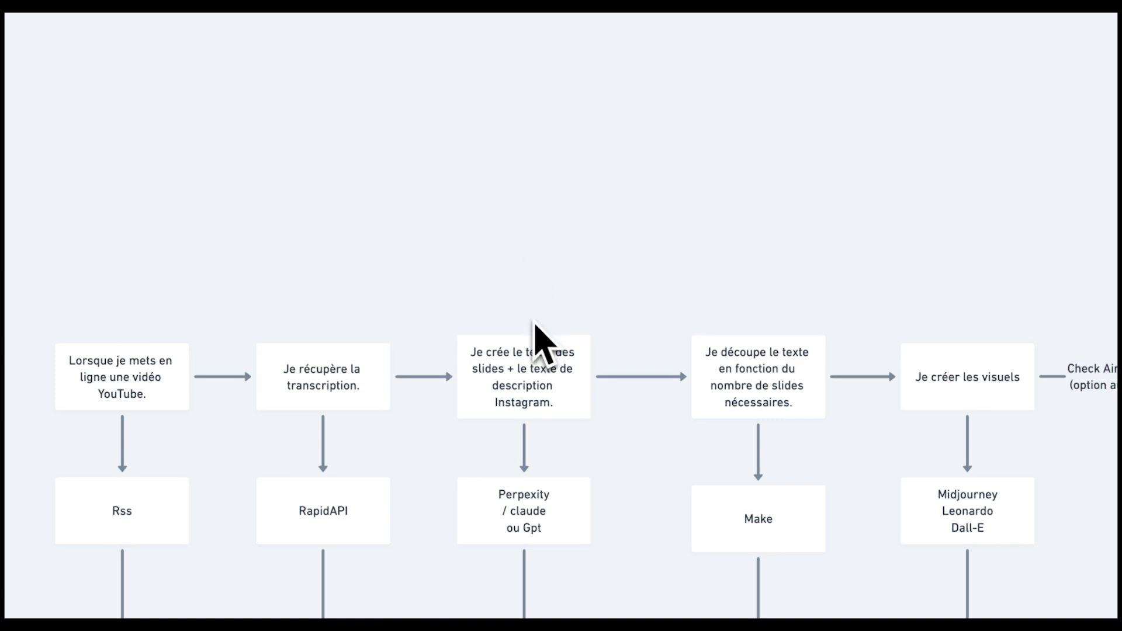
{"action": "scroll", "coordinate": [514, 409], "scroll_direction": "down", "scroll_amount": 4}
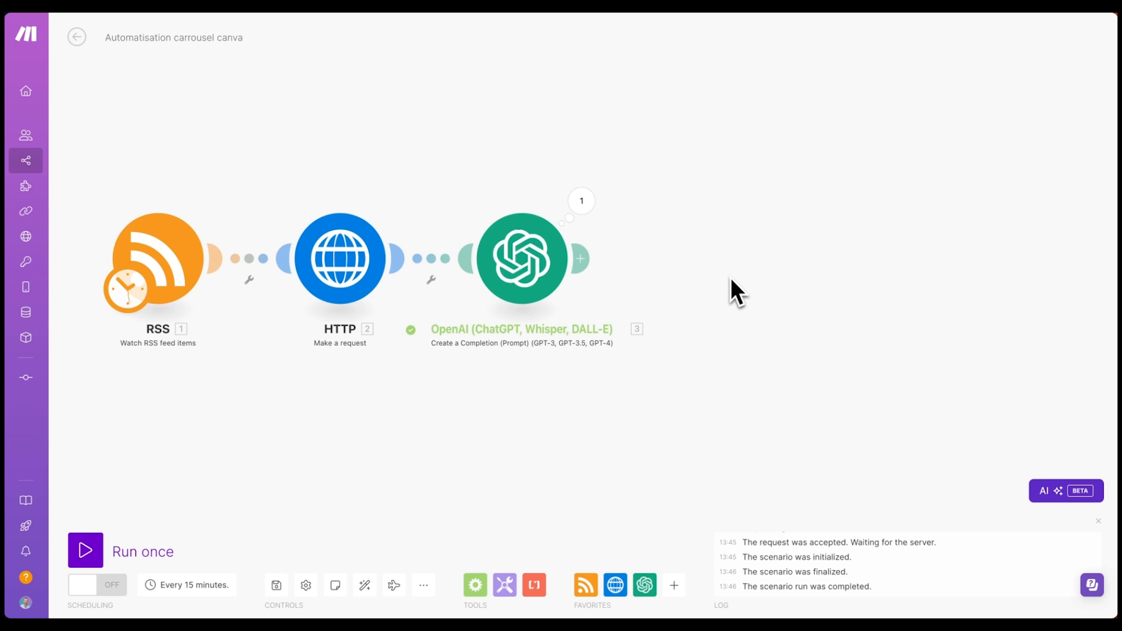
- Add an Anthropic Claude Create a Prompt module after OpenAI and begin a new connection
{"action": "left_click", "coordinate": [580, 257]}
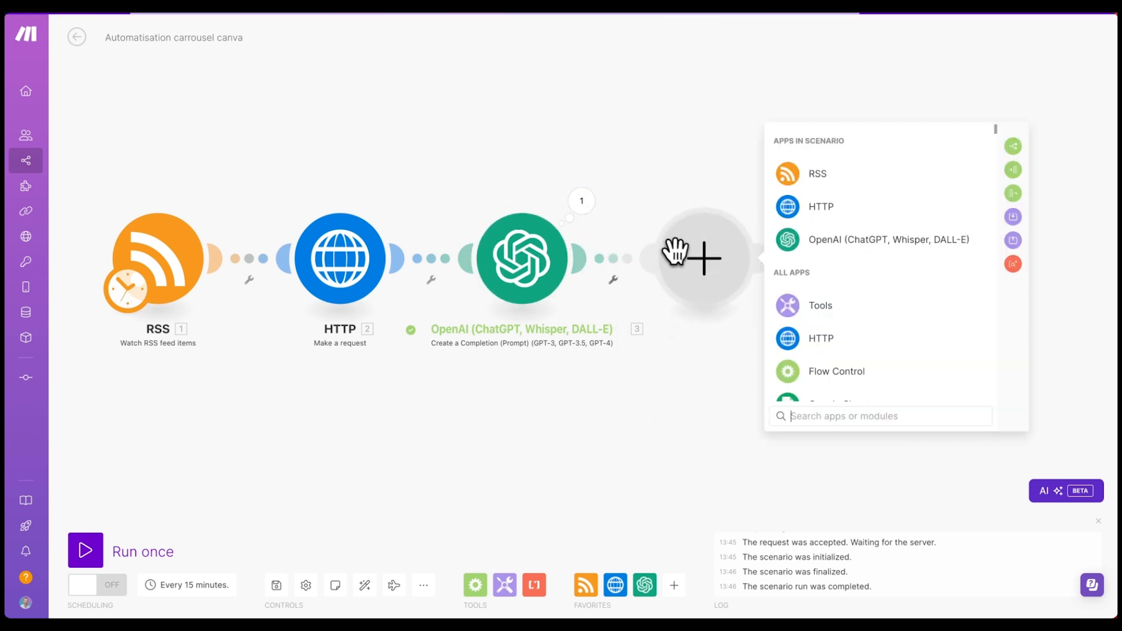
{"action": "type", "text": "claude"}
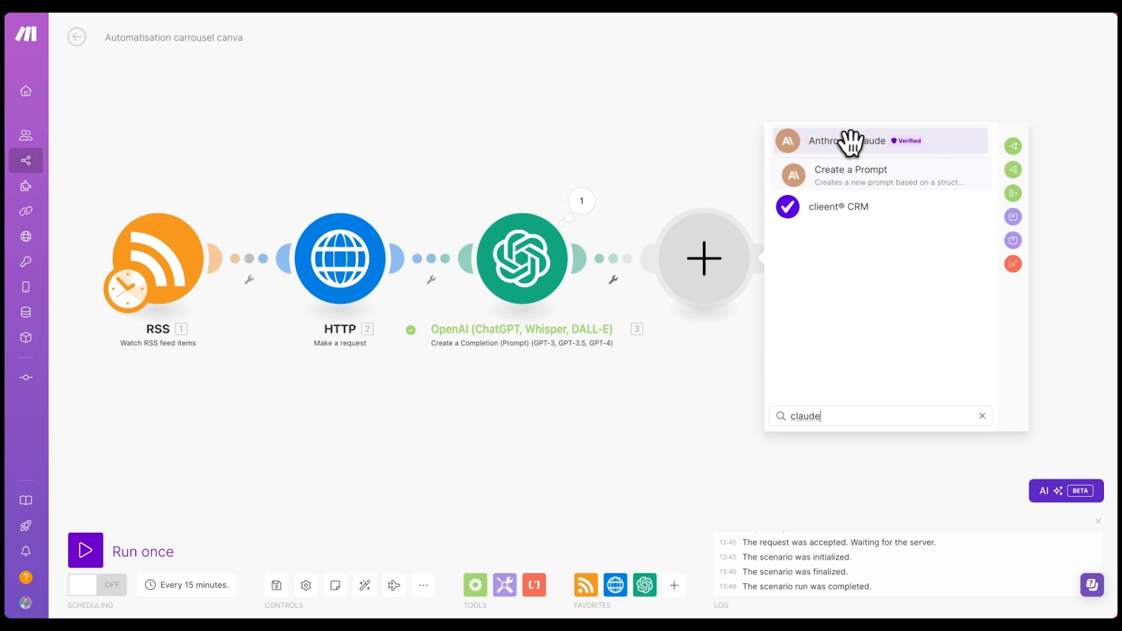
{"action": "left_click", "coordinate": [866, 186]}
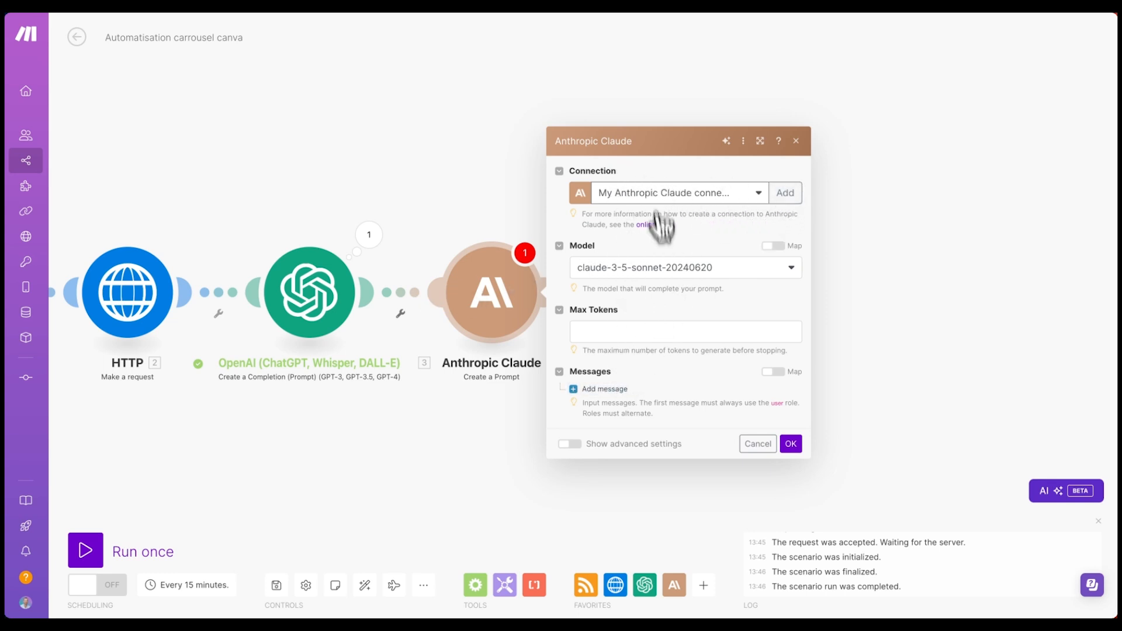
{"action": "left_click", "coordinate": [780, 194]}
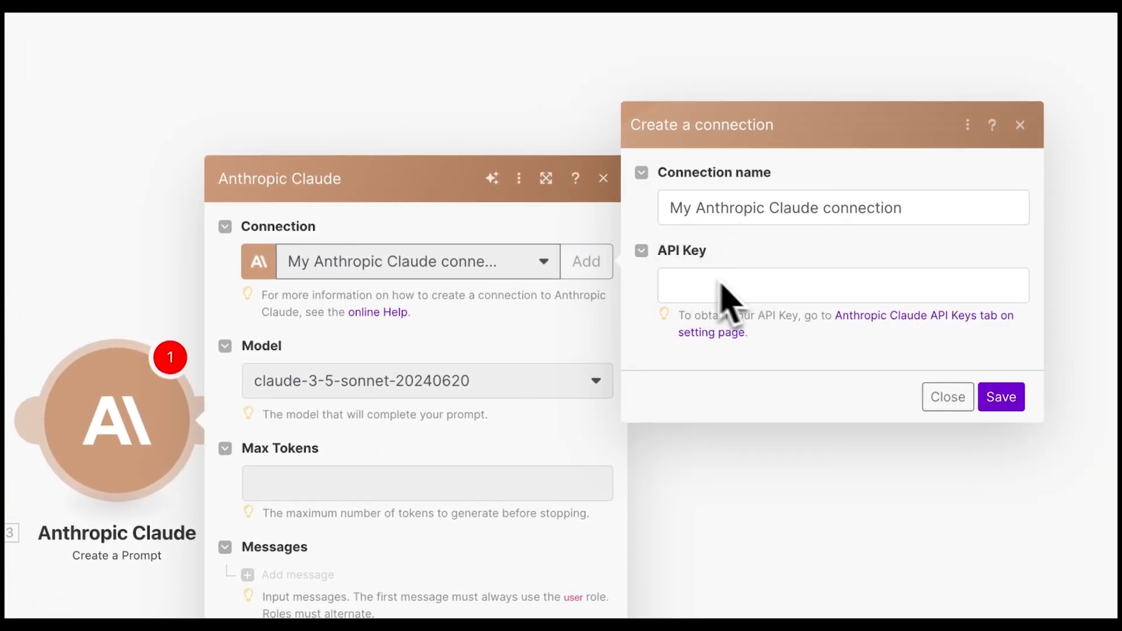
- Create an Anthropic API key named make.com and save it as the Claude connection
{"action": "left_click", "coordinate": [872, 320]}
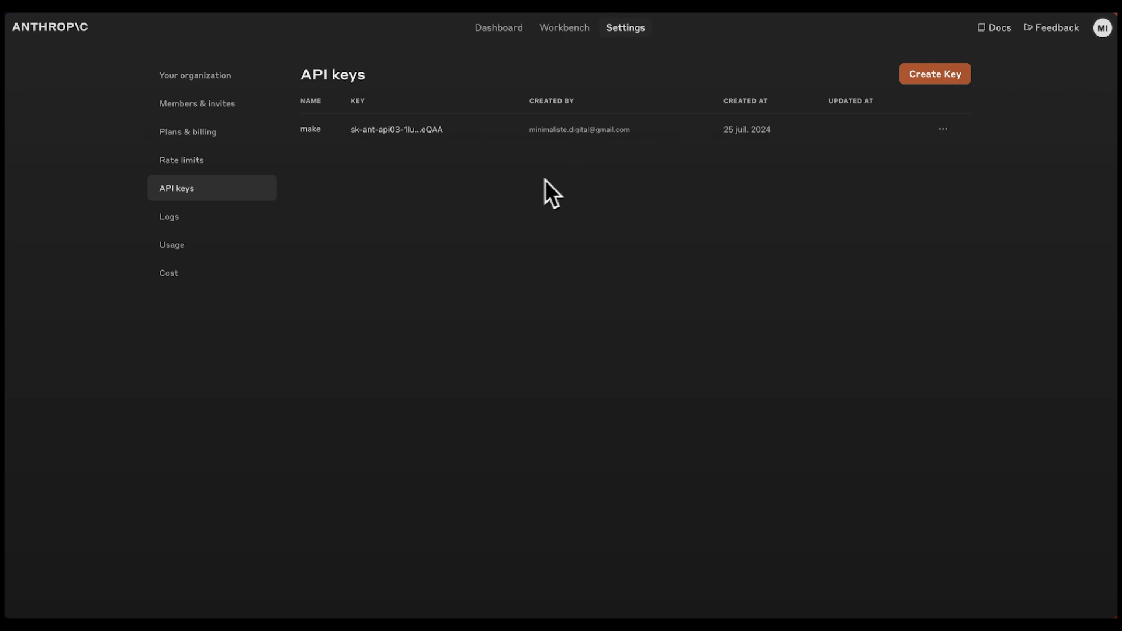
{"action": "left_click", "coordinate": [941, 80]}
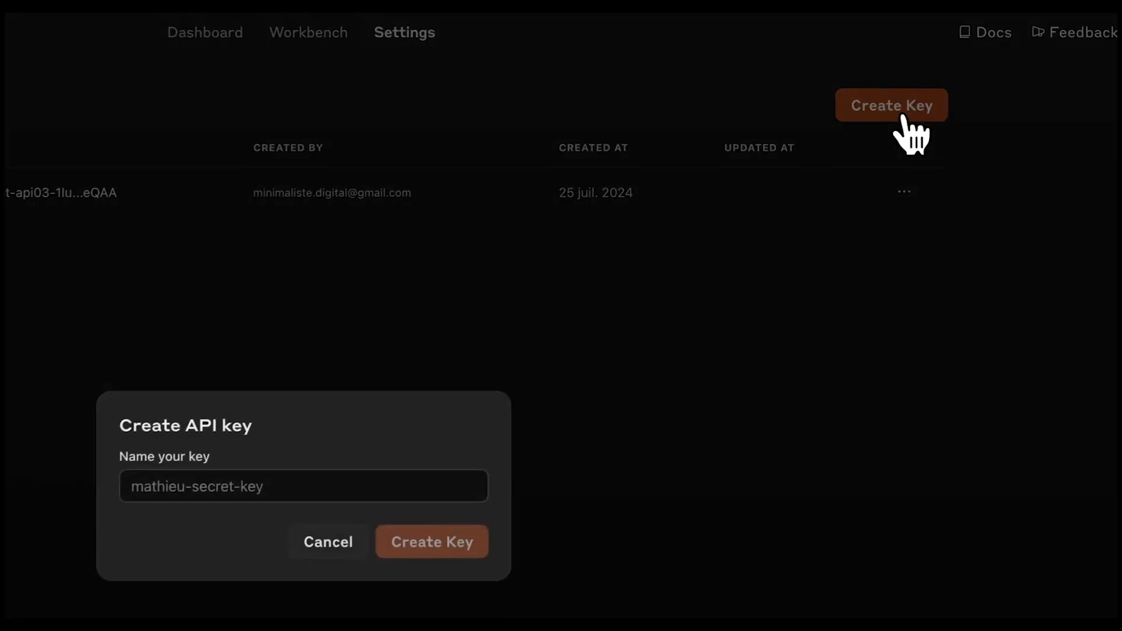
{"action": "left_click", "coordinate": [227, 488]}
{"action": "type", "text": "make.com"}
{"action": "left_click", "coordinate": [662, 368]}
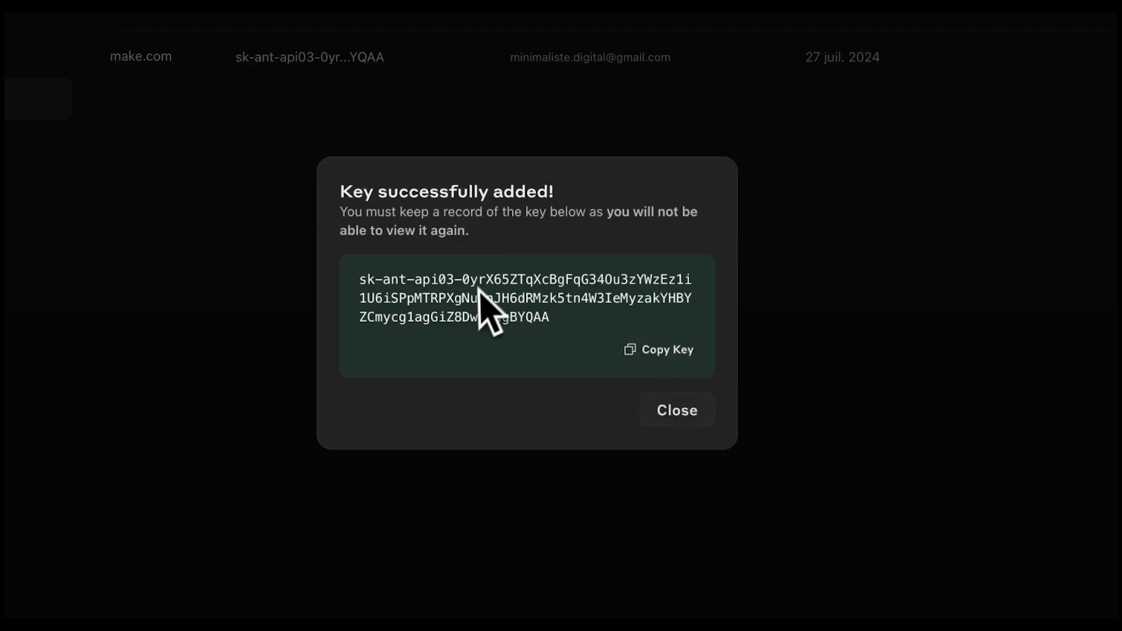
{"action": "left_click", "coordinate": [693, 357]}
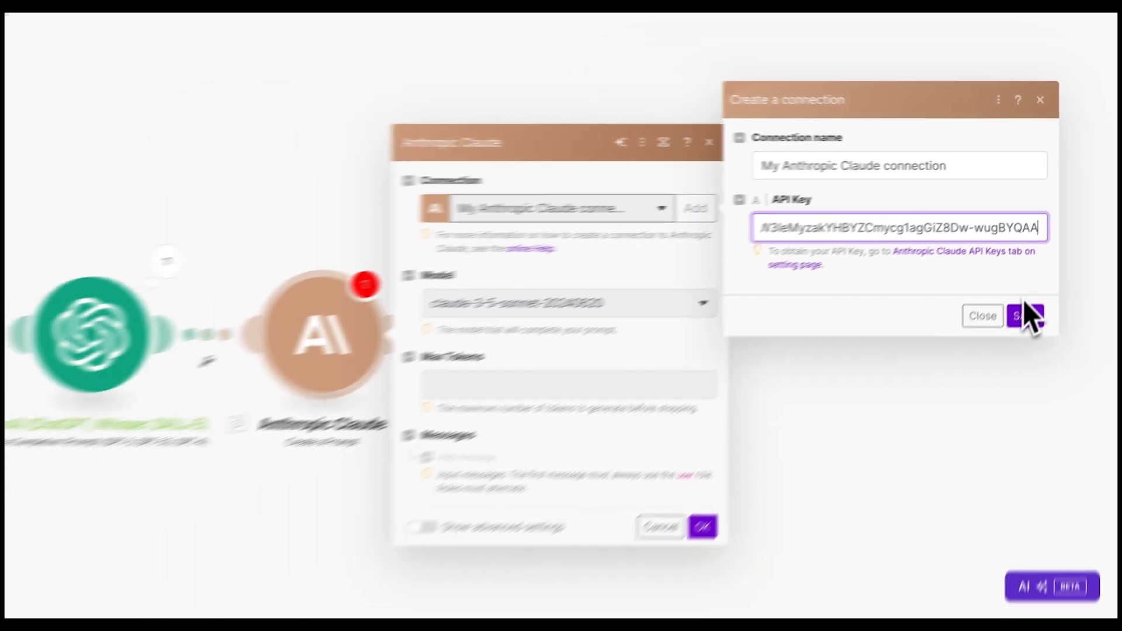
{"action": "left_click", "coordinate": [1000, 363]}
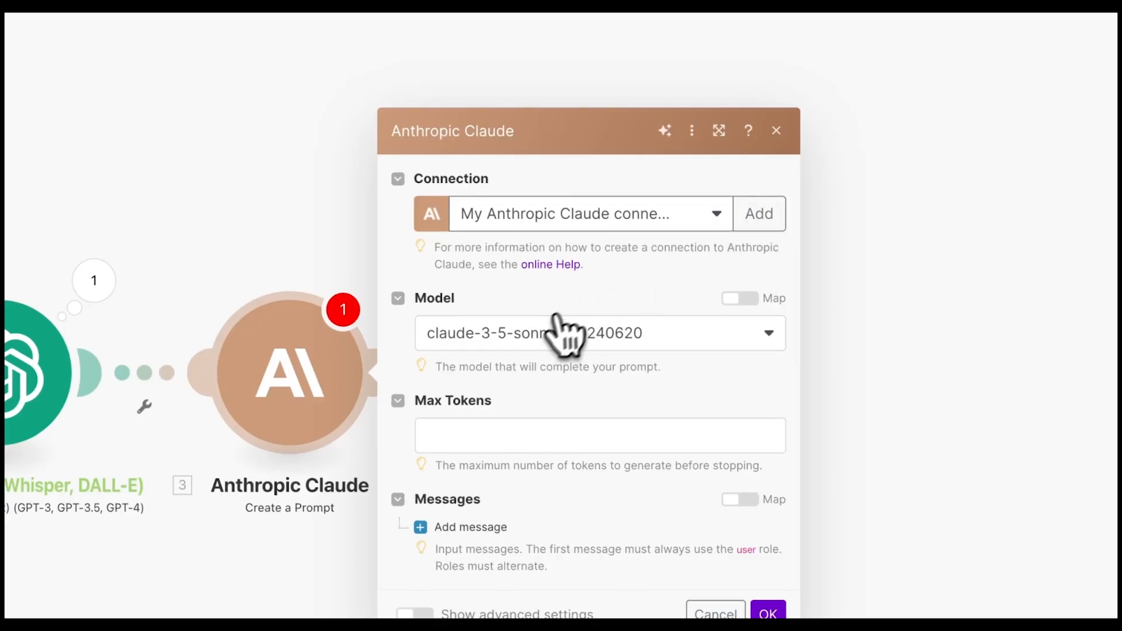
- Keep the claude-3-5-sonnet-20240620 model and set Max Tokens to 4096
{"action": "left_click", "coordinate": [535, 335]}
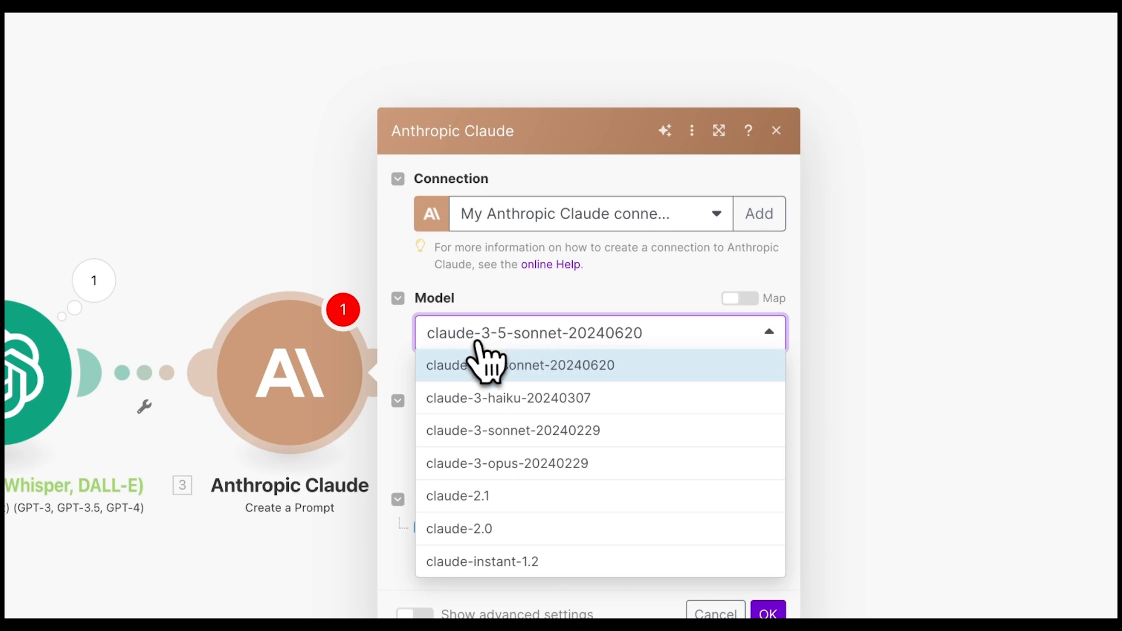
{"action": "left_click", "coordinate": [527, 365]}
{"action": "left_click", "coordinate": [587, 351]}
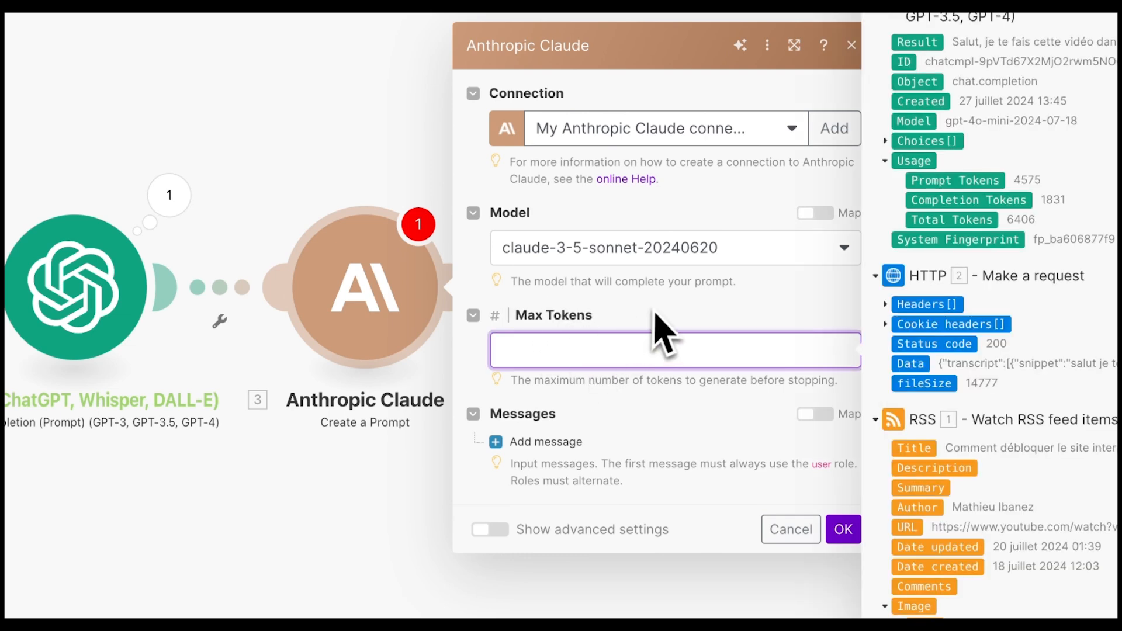
{"action": "type", "text": "409"}
{"action": "type", "text": "6"}
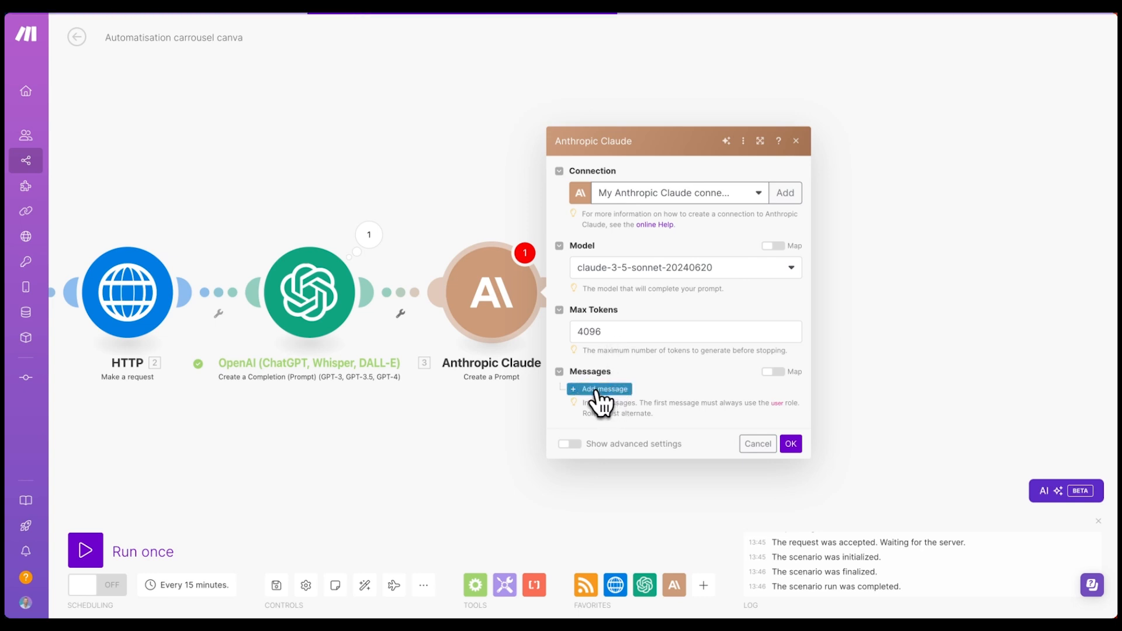
- Add a User message with a Text content block holding the pasted French carousel prompt
{"action": "left_click", "coordinate": [623, 402]}
{"action": "left_click", "coordinate": [643, 393]}
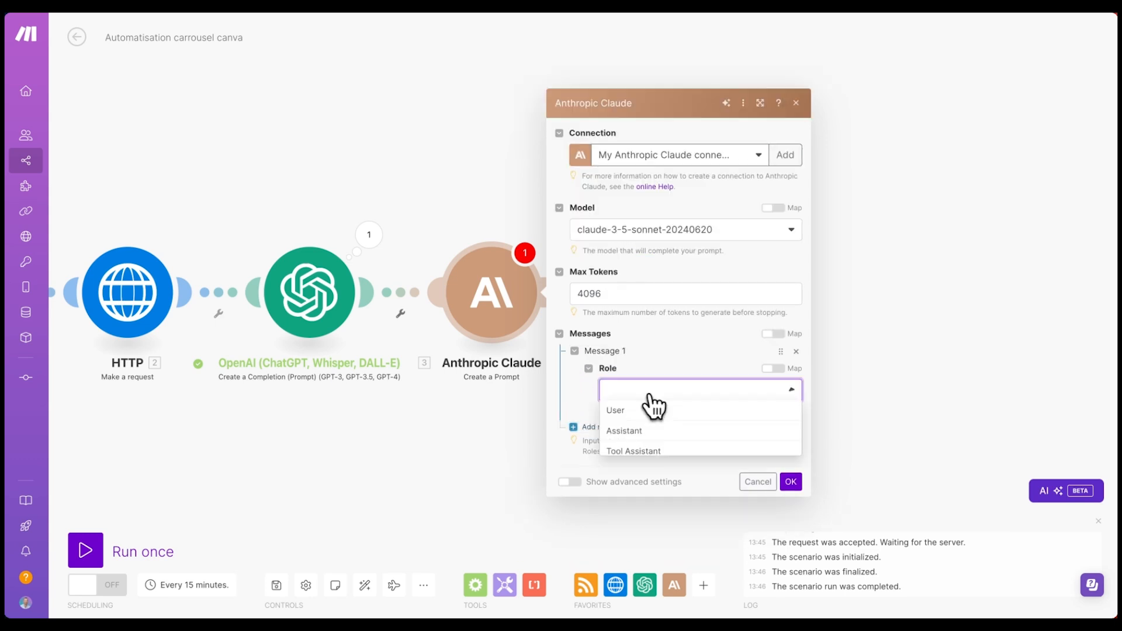
{"action": "left_click", "coordinate": [634, 407]}
{"action": "left_click", "coordinate": [642, 430]}
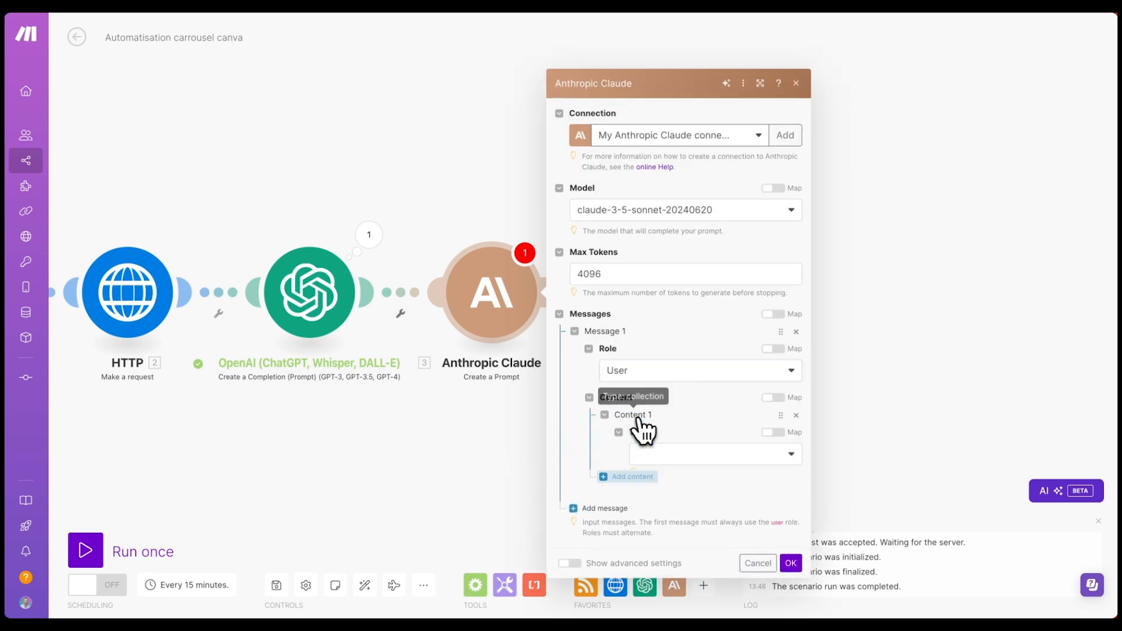
{"action": "left_click", "coordinate": [657, 409]}
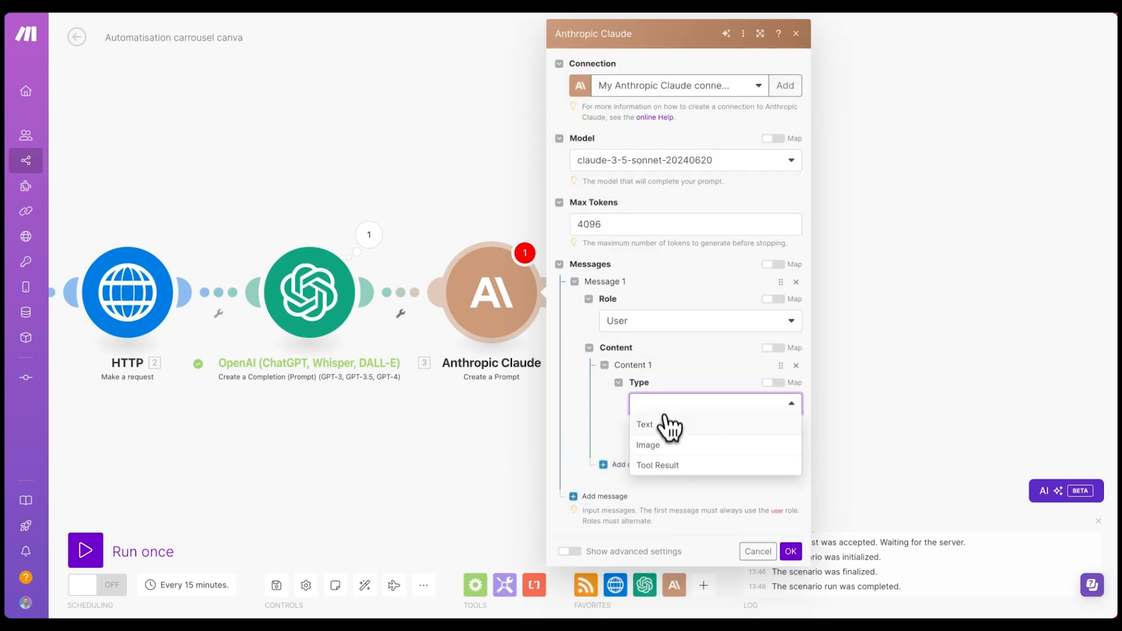
{"action": "left_click", "coordinate": [666, 426]}
{"action": "left_click", "coordinate": [653, 473]}
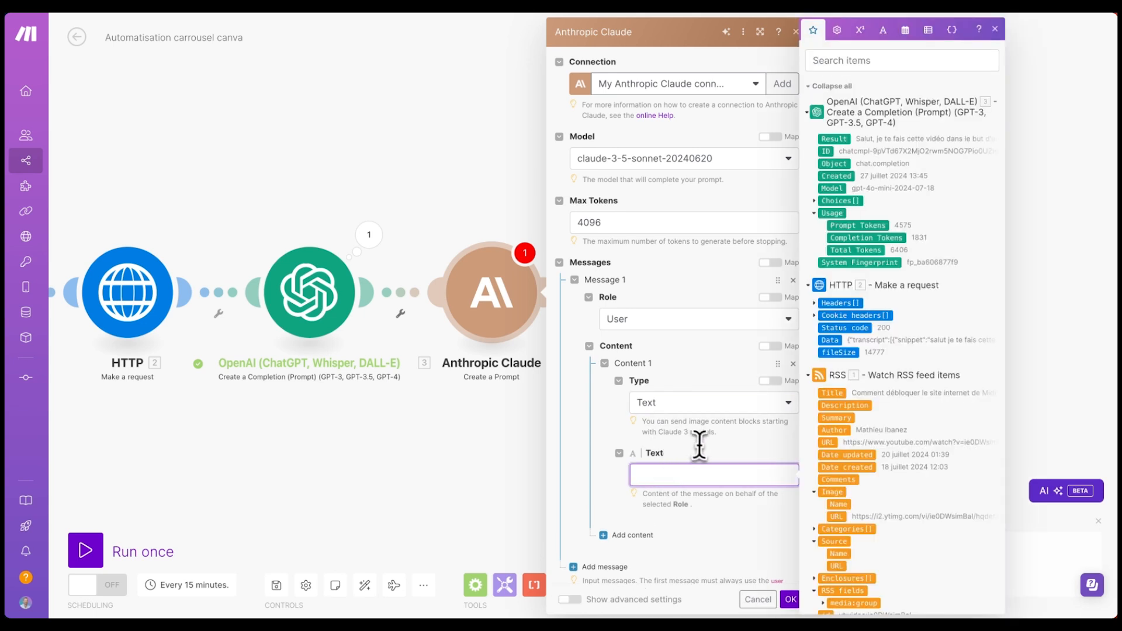
{"action": "key", "text": "ctrl+v"}
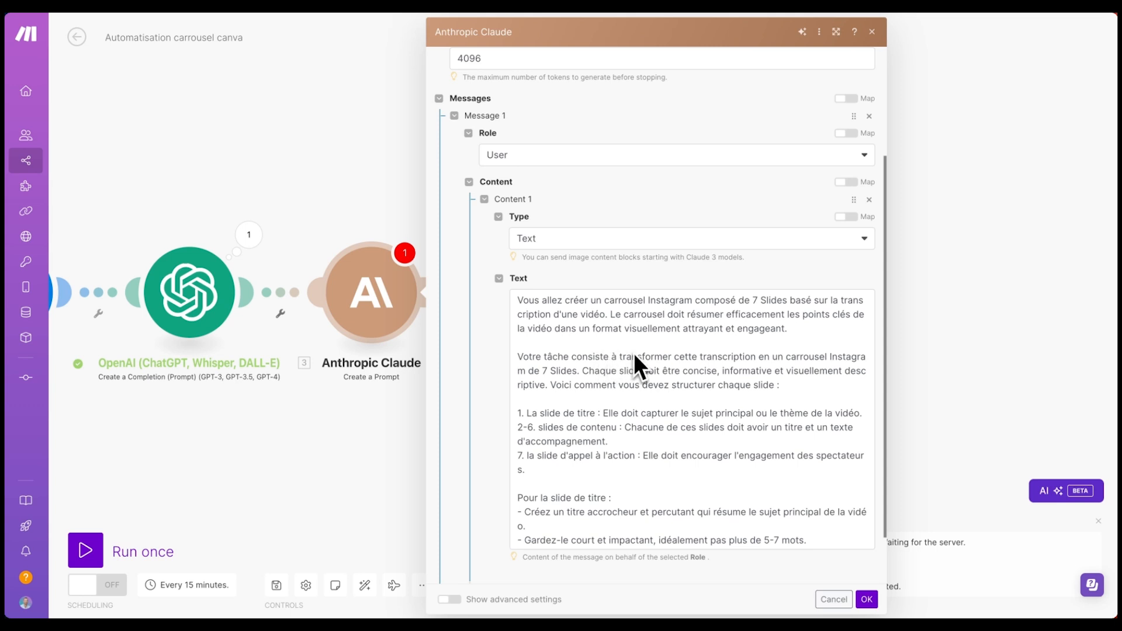
{"action": "scroll", "coordinate": [664, 350], "scroll_direction": "down", "scroll_amount": 2}
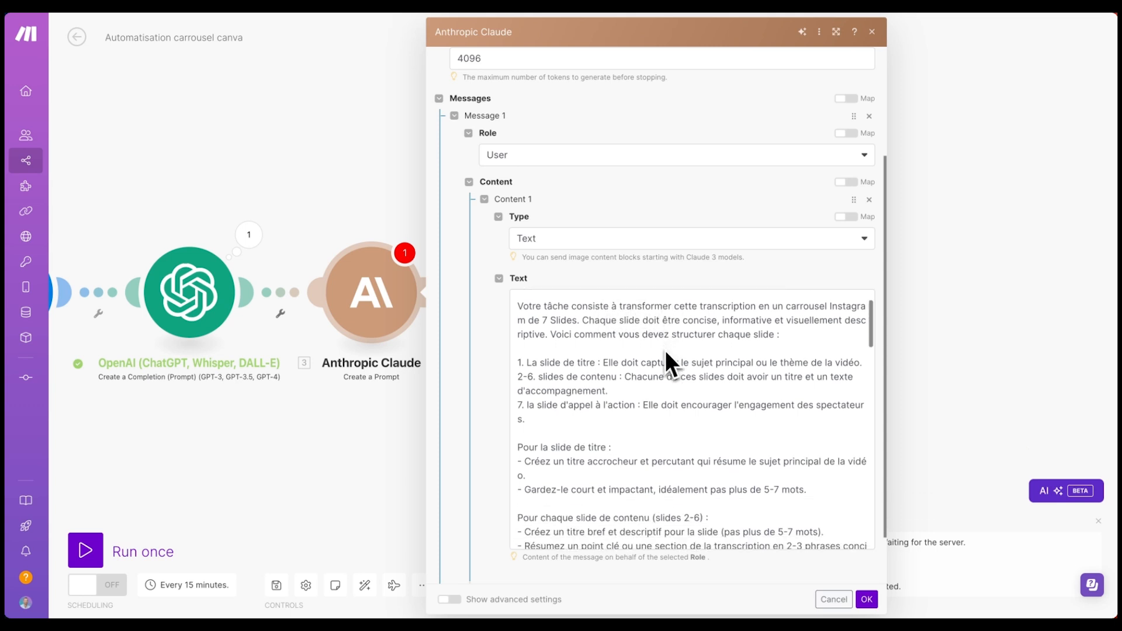
{"action": "scroll", "coordinate": [724, 376], "scroll_direction": "down", "scroll_amount": 3}
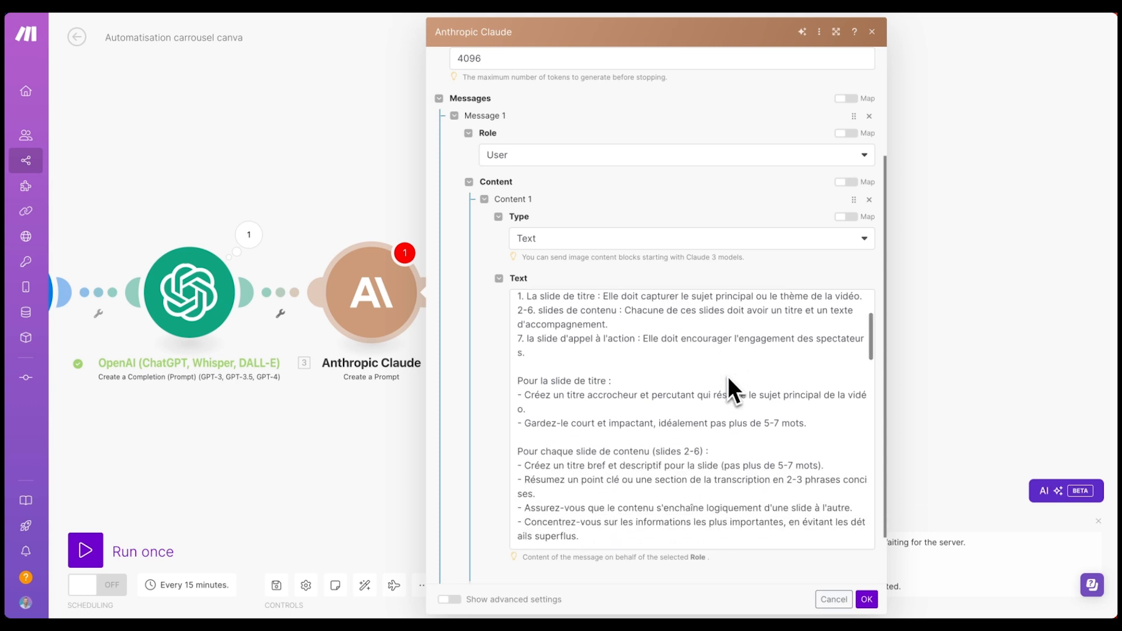
{"action": "scroll", "coordinate": [727, 377], "scroll_direction": "down", "scroll_amount": 6}
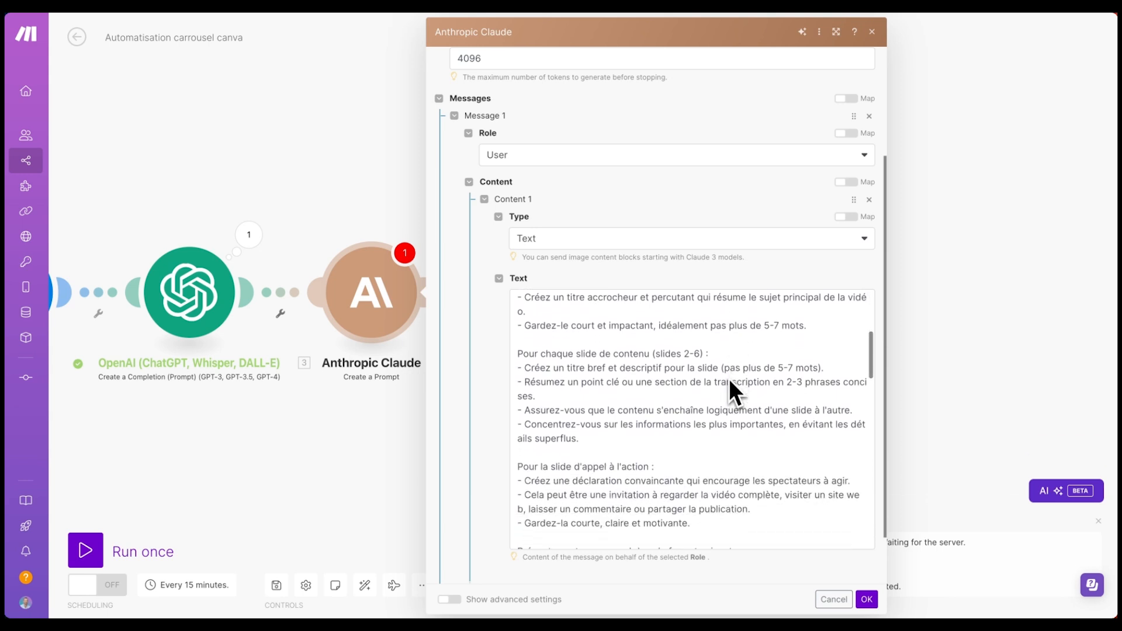
{"action": "scroll", "coordinate": [728, 379], "scroll_direction": "down", "scroll_amount": 8}
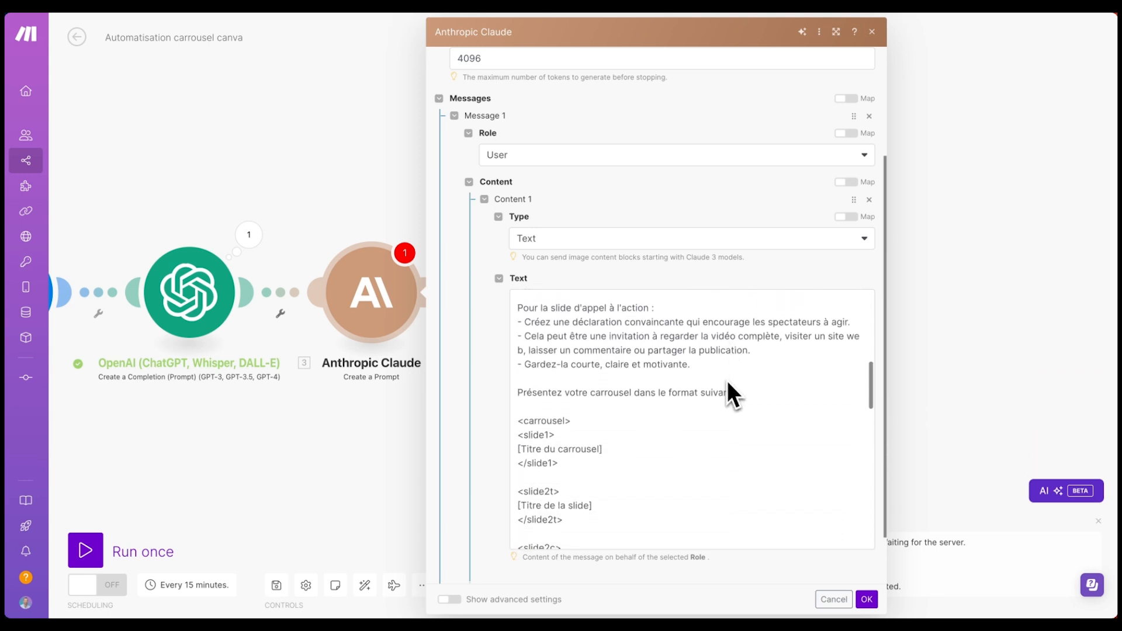
{"action": "scroll", "coordinate": [727, 381], "scroll_direction": "down", "scroll_amount": 12}
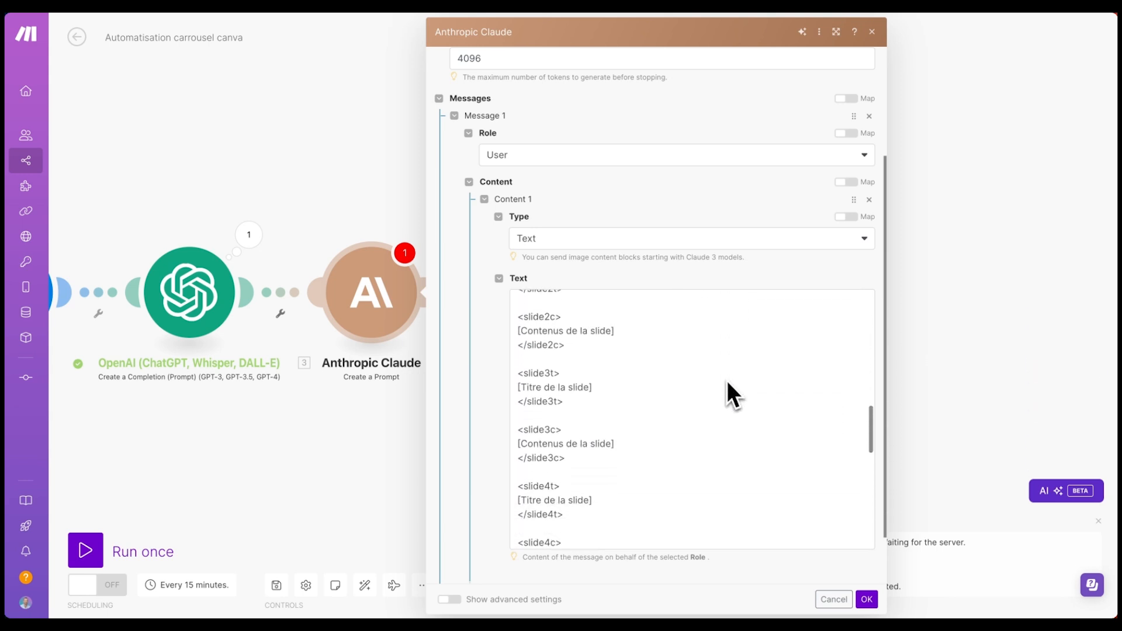
{"action": "scroll", "coordinate": [726, 380], "scroll_direction": "down", "scroll_amount": 13}
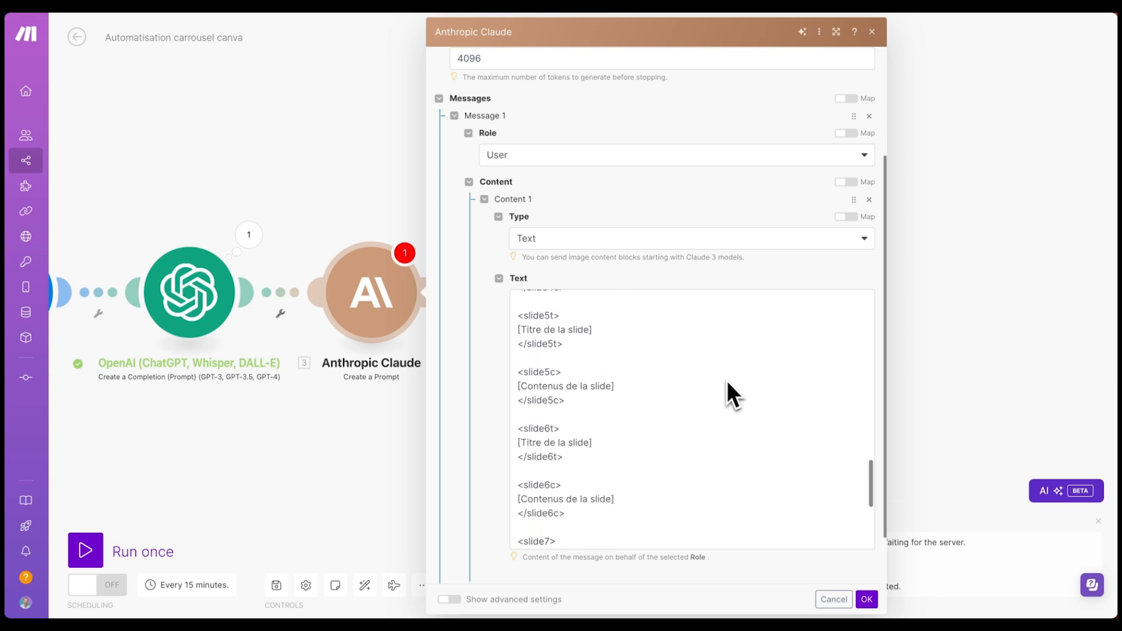
{"action": "scroll", "coordinate": [726, 380], "scroll_direction": "down", "scroll_amount": 4}
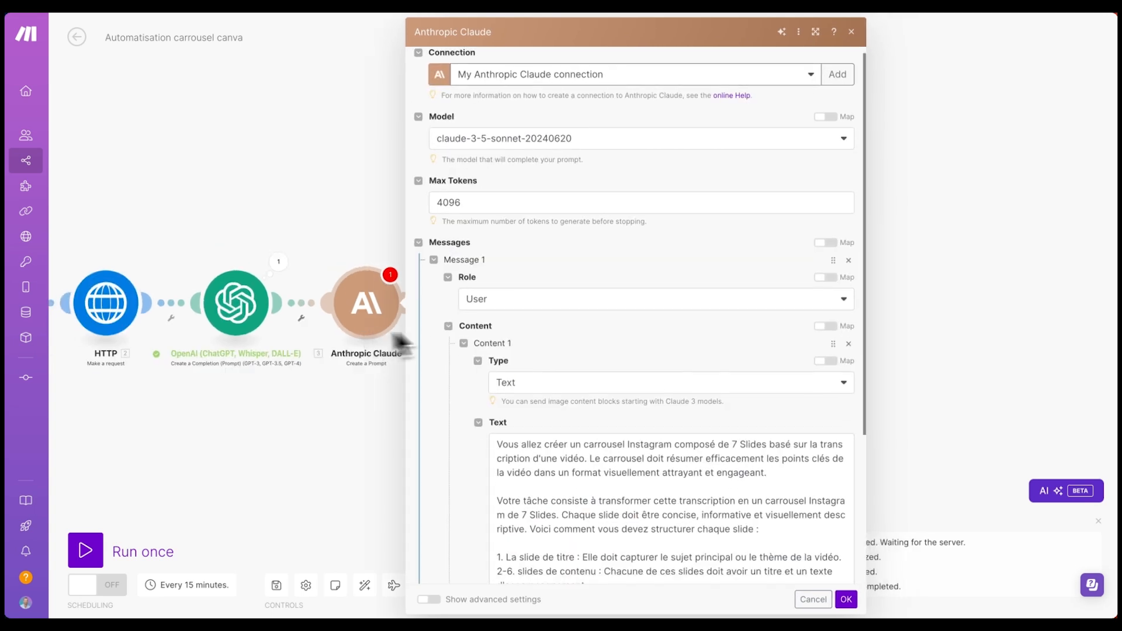
{"action": "scroll", "coordinate": [500, 377], "scroll_direction": "down", "scroll_amount": 4}
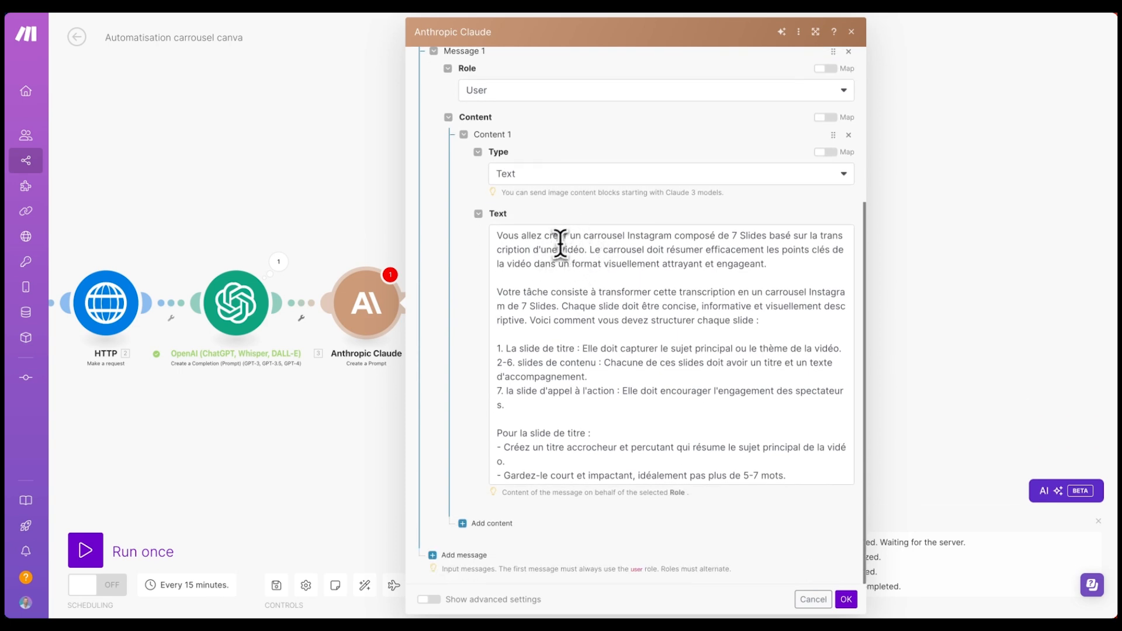
- Change the carousel's slide count from 7 to 4 in the prompt's opening lines
{"action": "left_click_drag", "start_coordinate": [611, 236], "coordinate": [635, 236]}
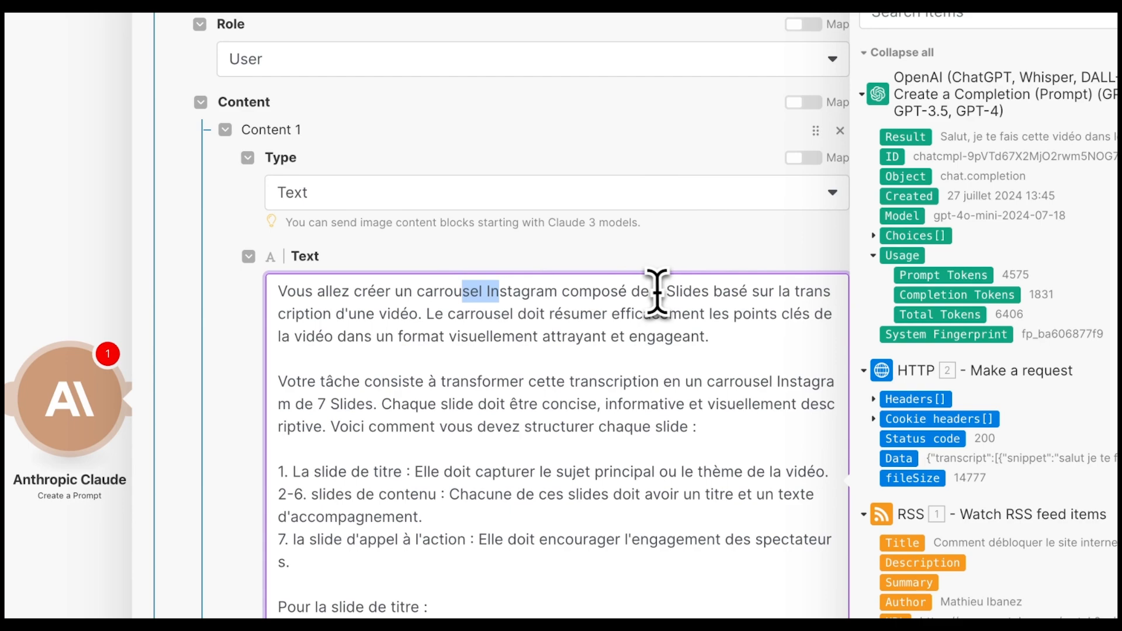
{"action": "left_click", "coordinate": [653, 292]}
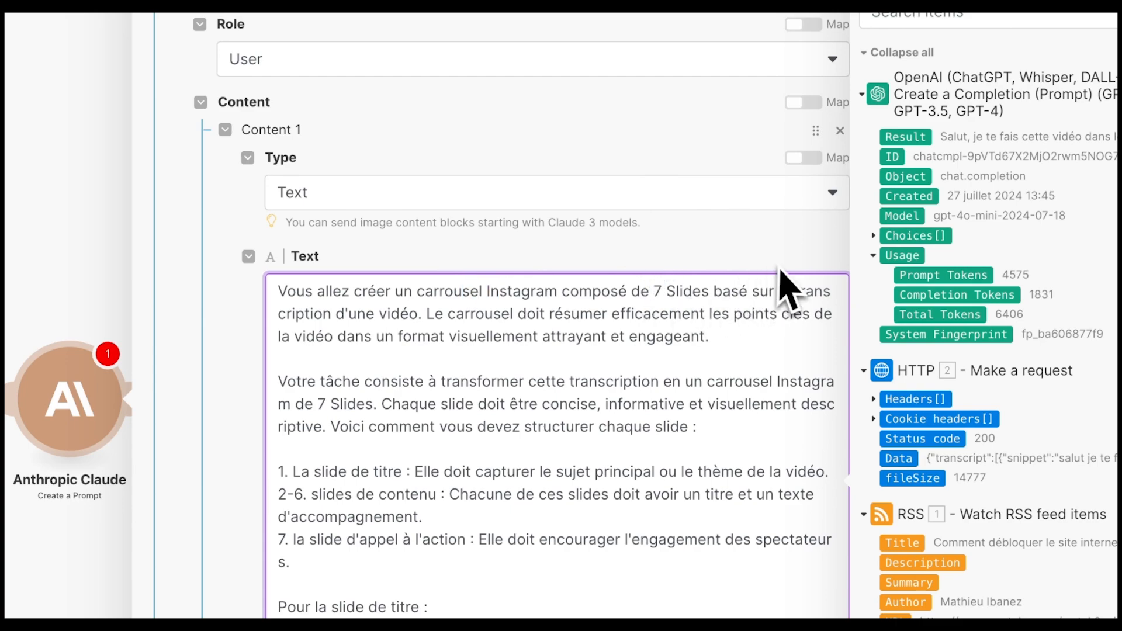
{"action": "key", "text": "BackSpace"}
{"action": "type", "text": "4"}
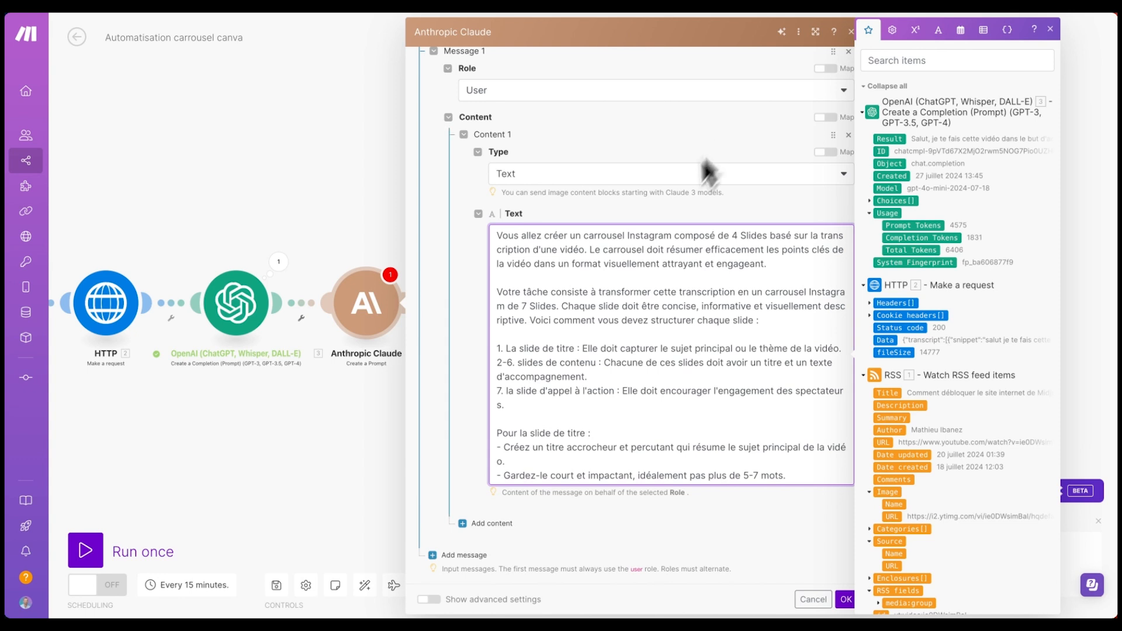
{"action": "scroll", "coordinate": [561, 257], "scroll_direction": "down", "scroll_amount": 1}
{"action": "double_click", "coordinate": [524, 281]}
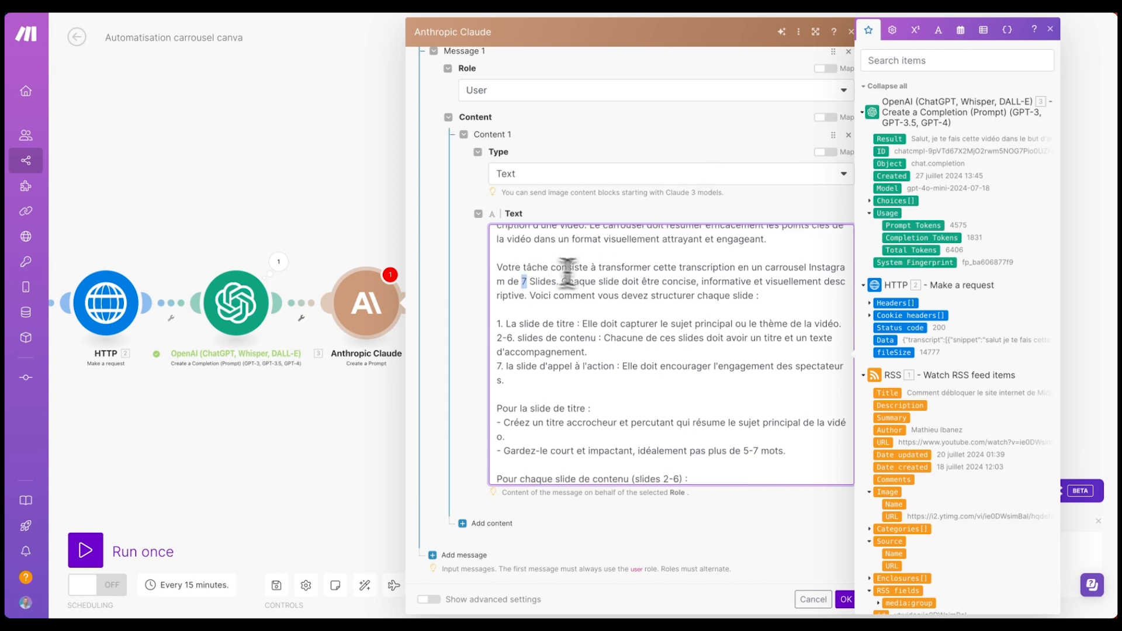
{"action": "type", "text": "4"}
- Change the content-slide range from 2-6 to '2 et 3' and renumber the call-to-action slide 4
{"action": "scroll", "coordinate": [517, 313], "scroll_direction": "down", "scroll_amount": 1}
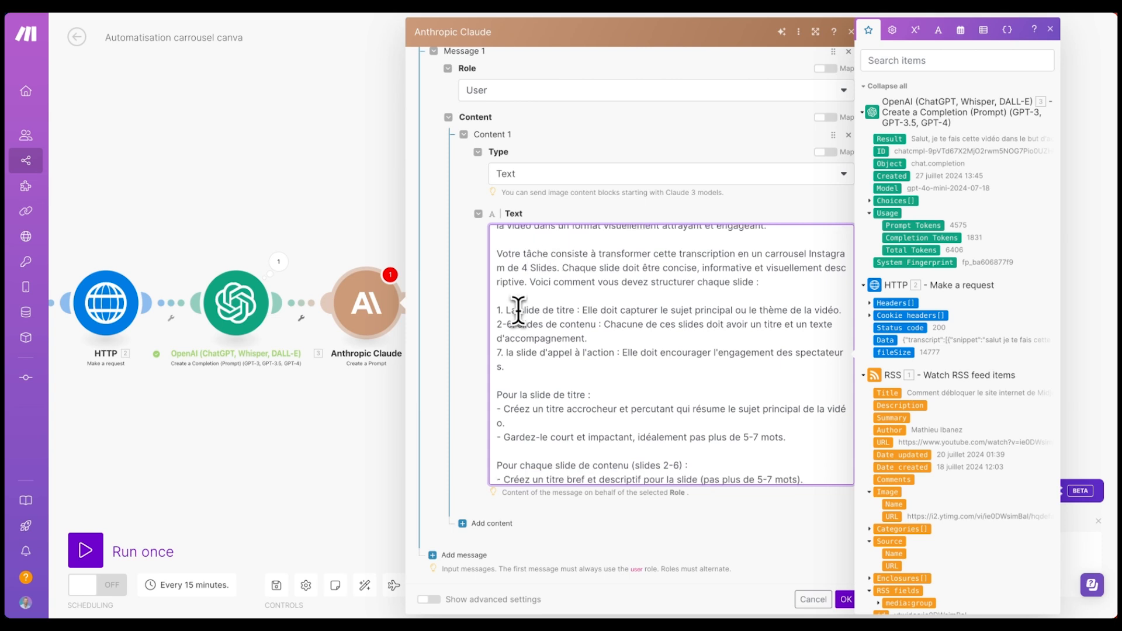
{"action": "left_click_drag", "start_coordinate": [525, 310], "coordinate": [562, 310]}
{"action": "left_click", "coordinate": [508, 325]}
{"action": "key", "text": "BackSpace"}
{"action": "key", "text": "BackSpace"}
{"action": "type", "text": "e"}
{"action": "key", "text": "BackSpace"}
{"action": "type", "text": "et 3."}
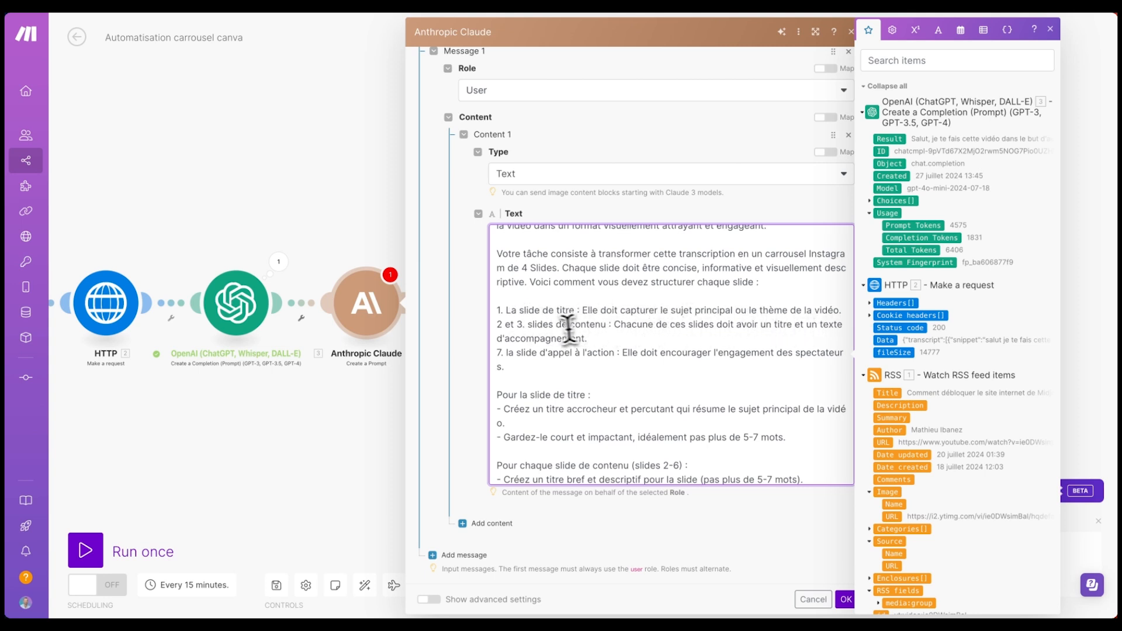
{"action": "scroll", "coordinate": [544, 331], "scroll_direction": "down", "scroll_amount": 1}
{"action": "scroll", "coordinate": [544, 331], "scroll_direction": "down", "scroll_amount": 3}
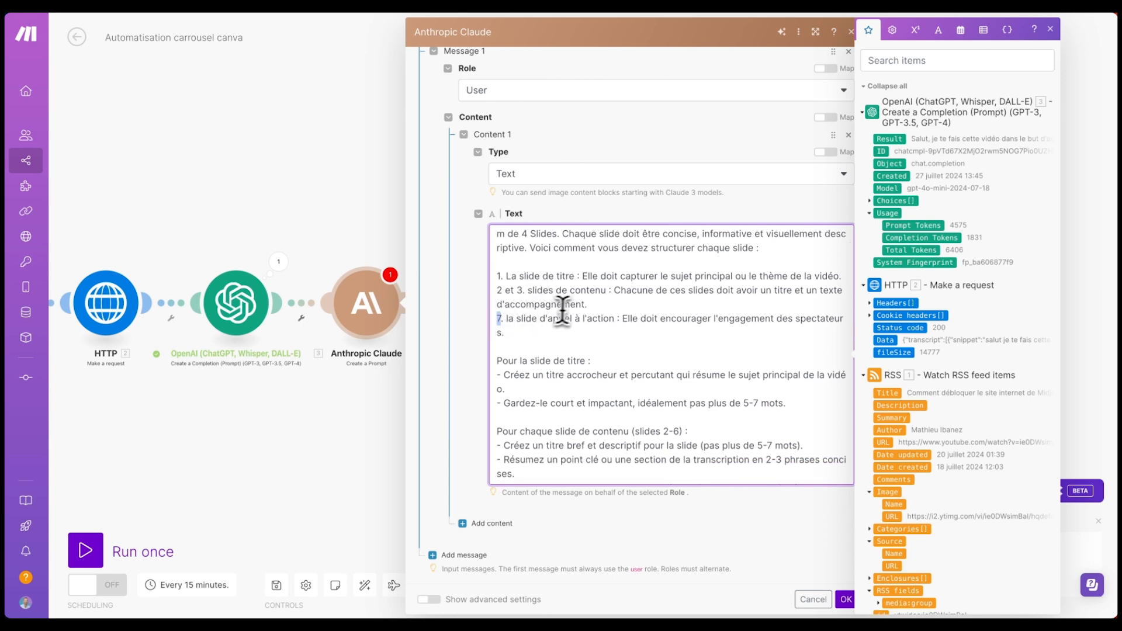
{"action": "key", "text": "BackSpace"}
{"action": "type", "text": "4"}
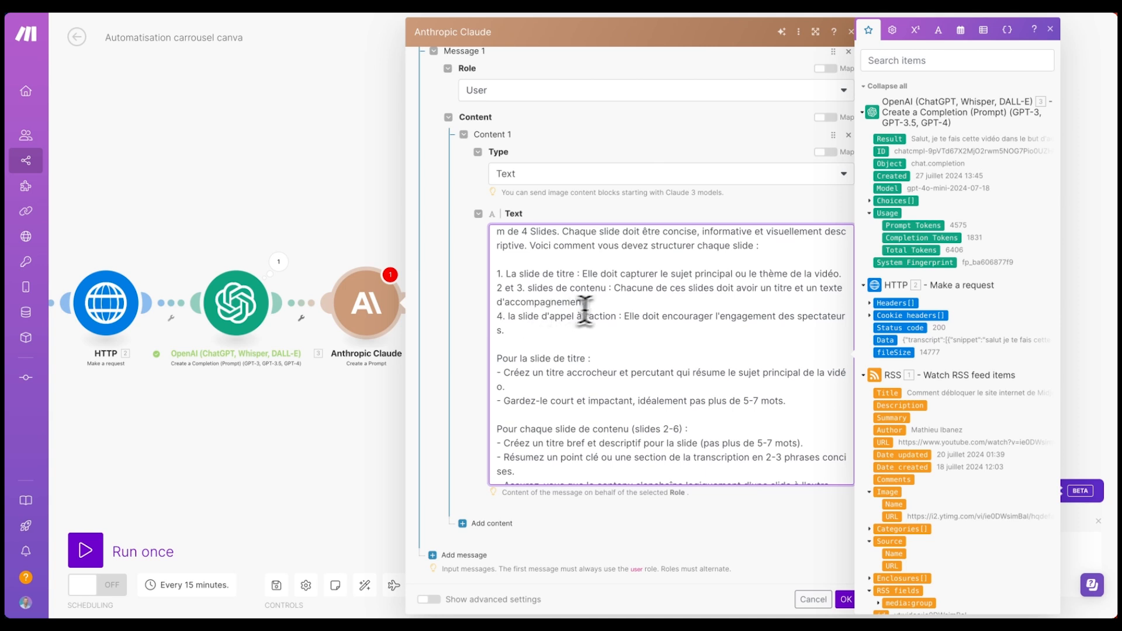
- Review the carousel template's slide tags and title placeholder further down the prompt
{"action": "scroll", "coordinate": [601, 318], "scroll_direction": "down", "scroll_amount": 1}
{"action": "scroll", "coordinate": [696, 304], "scroll_direction": "down", "scroll_amount": 3}
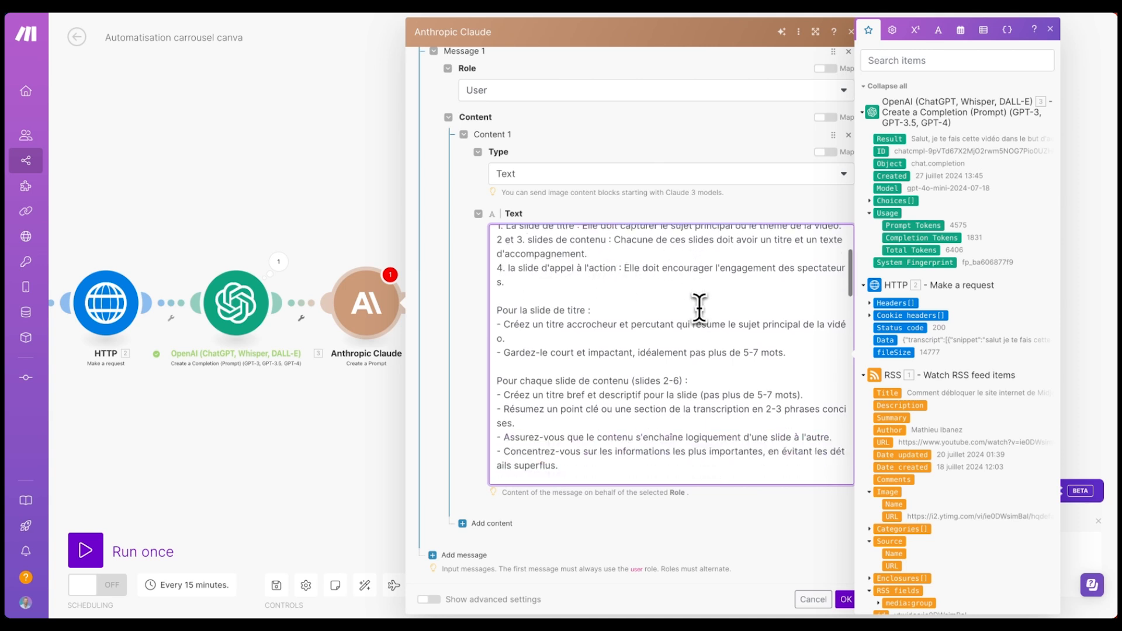
{"action": "scroll", "coordinate": [689, 279], "scroll_direction": "down", "scroll_amount": 1}
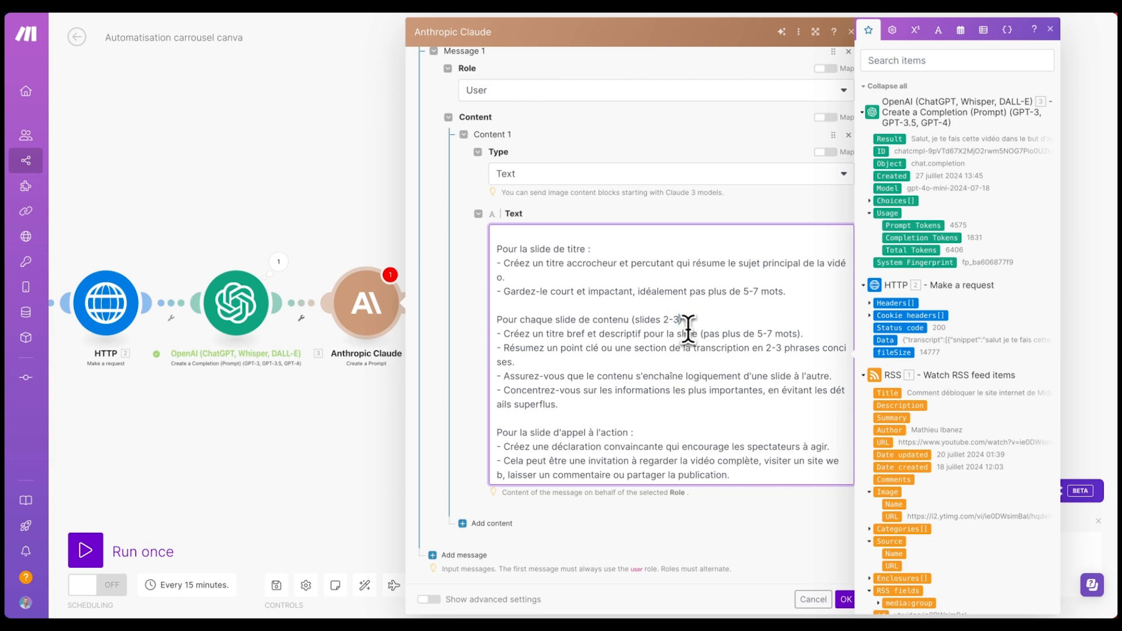
{"action": "scroll", "coordinate": [661, 321], "scroll_direction": "down", "scroll_amount": 1}
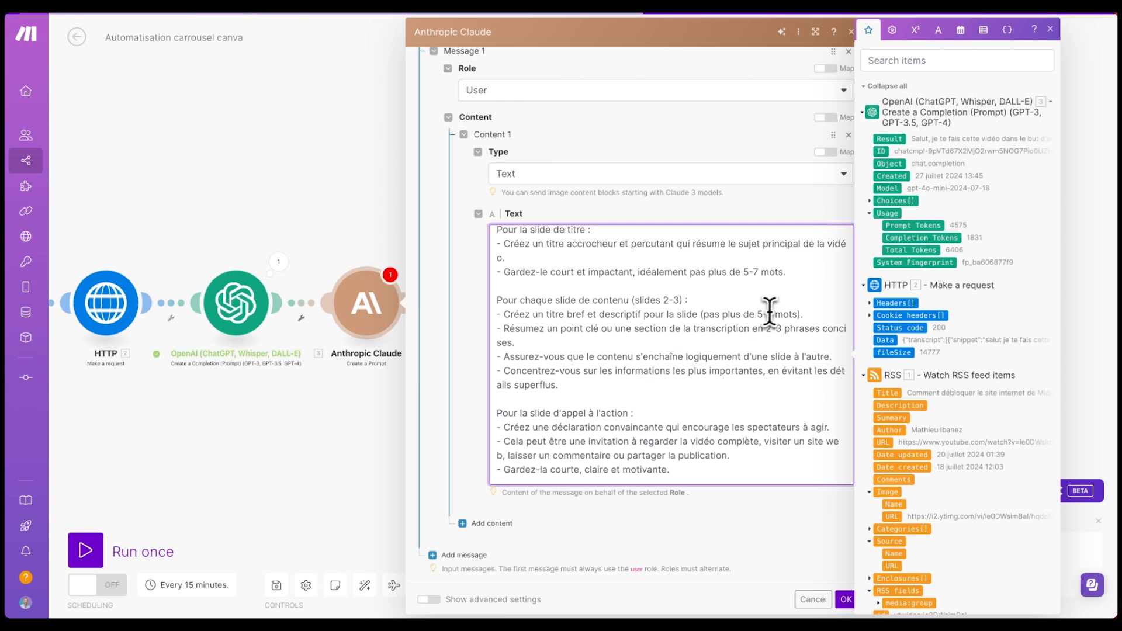
{"action": "scroll", "coordinate": [760, 316], "scroll_direction": "down", "scroll_amount": 1}
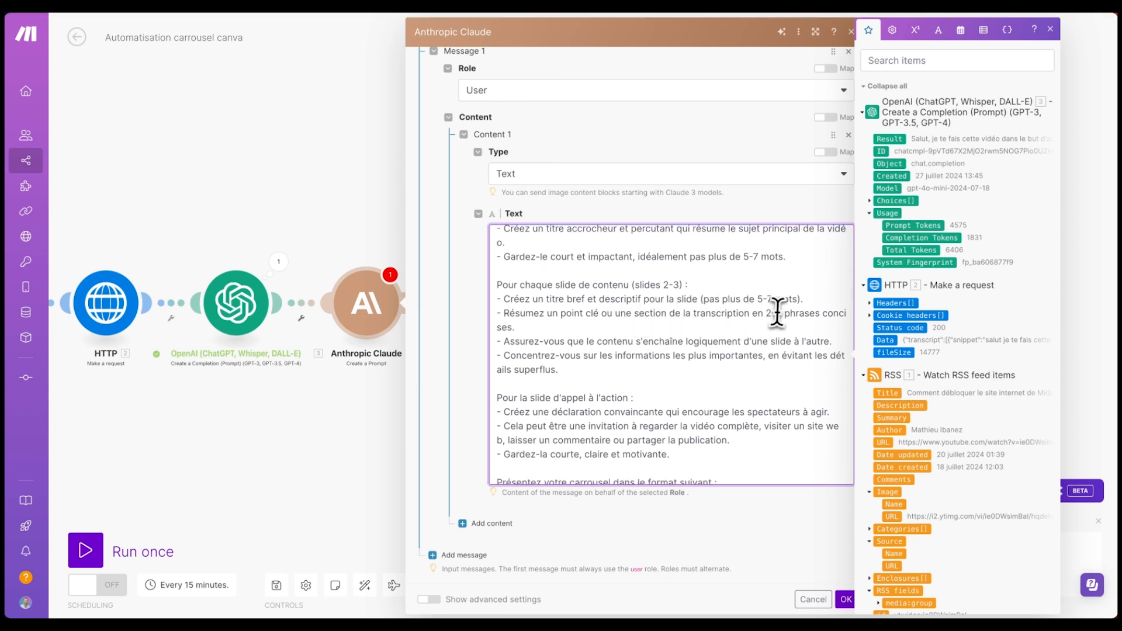
{"action": "scroll", "coordinate": [785, 316], "scroll_direction": "down", "scroll_amount": 1}
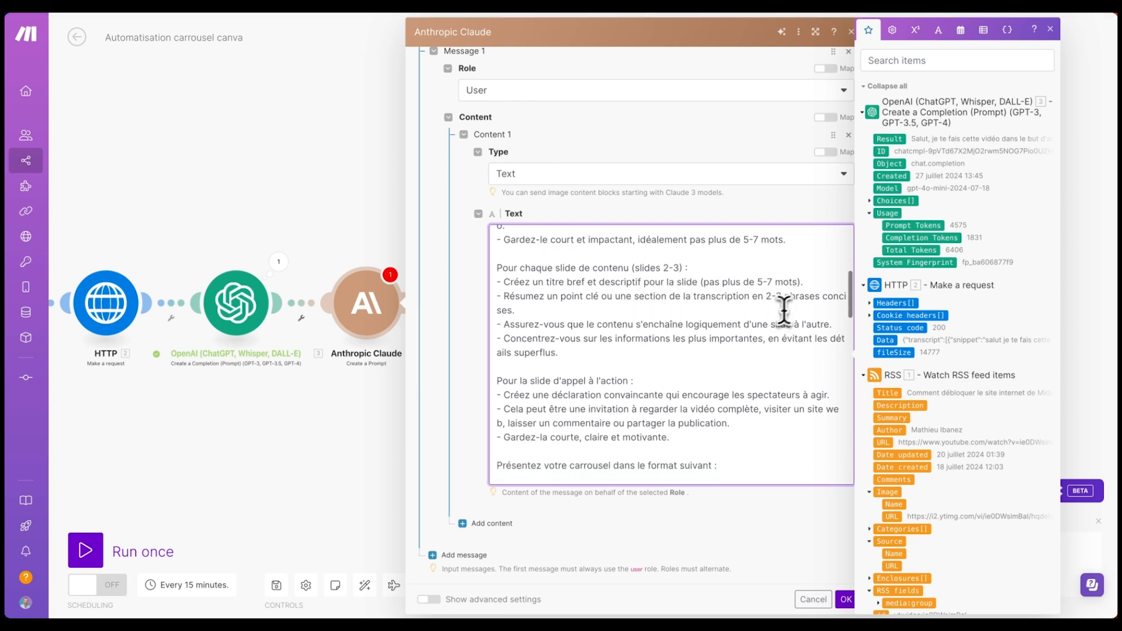
{"action": "scroll", "coordinate": [811, 302], "scroll_direction": "down", "scroll_amount": 2}
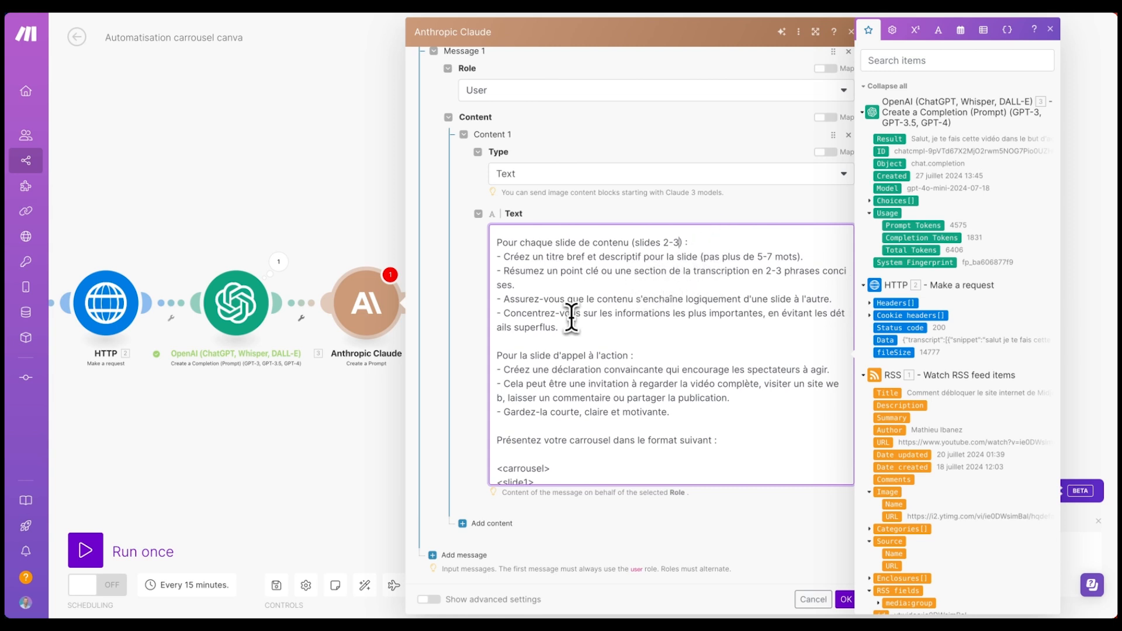
{"action": "scroll", "coordinate": [571, 316], "scroll_direction": "down", "scroll_amount": 3}
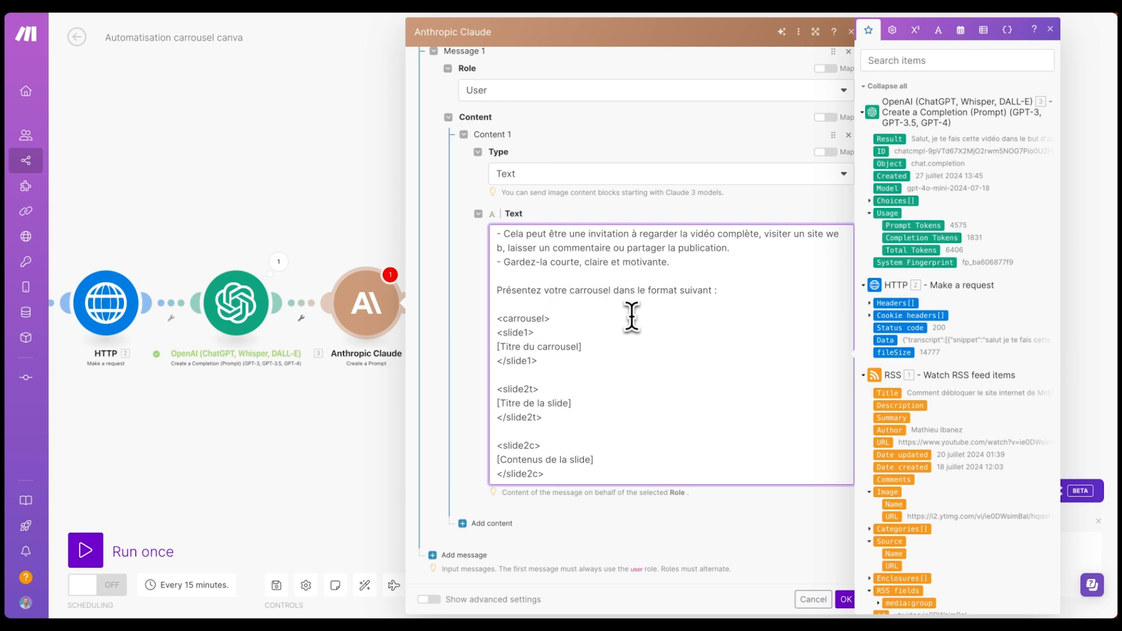
{"action": "scroll", "coordinate": [631, 317], "scroll_direction": "down", "scroll_amount": 1}
{"action": "double_click", "coordinate": [529, 294]}
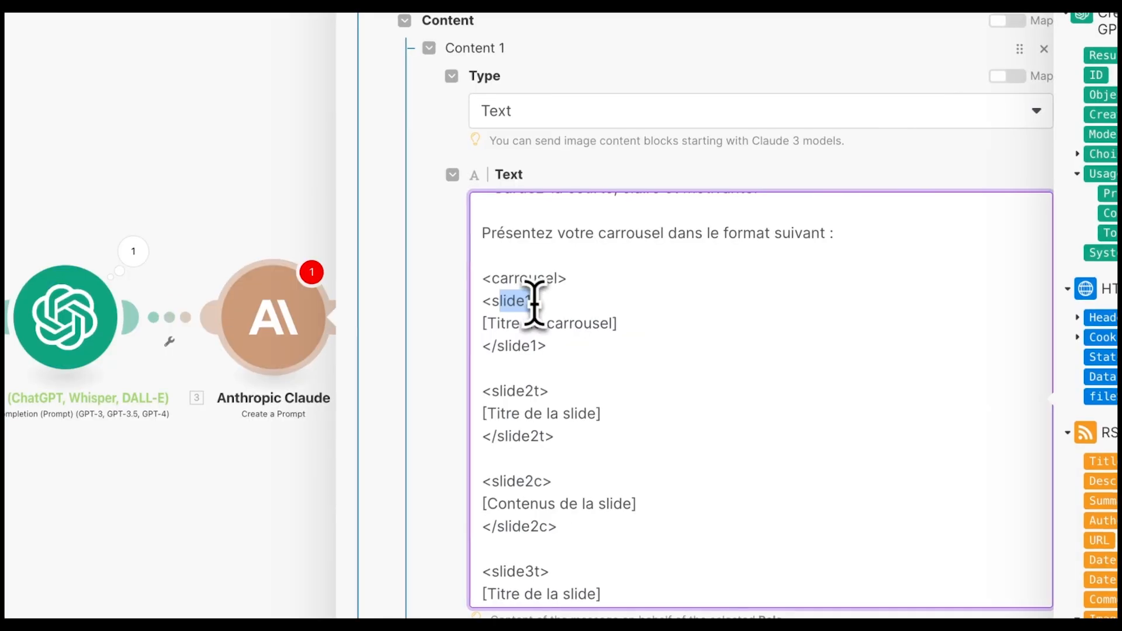
{"action": "left_click_drag", "start_coordinate": [580, 308], "coordinate": [485, 321]}
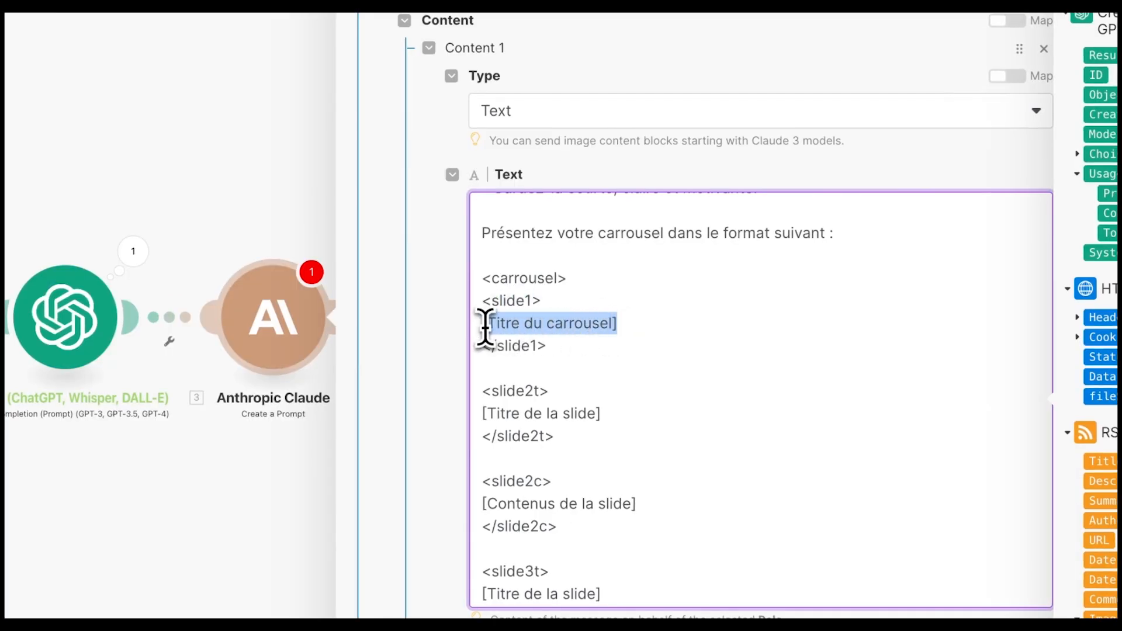
{"action": "scroll", "coordinate": [550, 324], "scroll_direction": "down", "scroll_amount": 1}
{"action": "scroll", "coordinate": [555, 325], "scroll_direction": "down", "scroll_amount": 1}
{"action": "scroll", "coordinate": [584, 286], "scroll_direction": "down", "scroll_amount": 1}
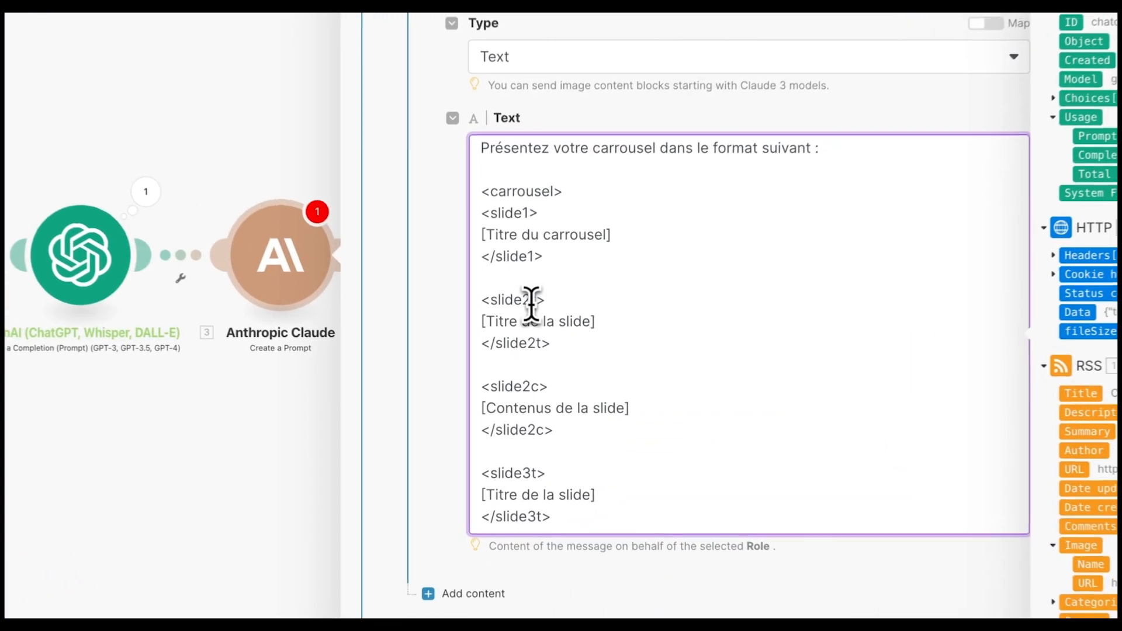
{"action": "left_click_drag", "start_coordinate": [530, 301], "coordinate": [537, 302]}
{"action": "scroll", "coordinate": [514, 326], "scroll_direction": "down", "scroll_amount": 2}
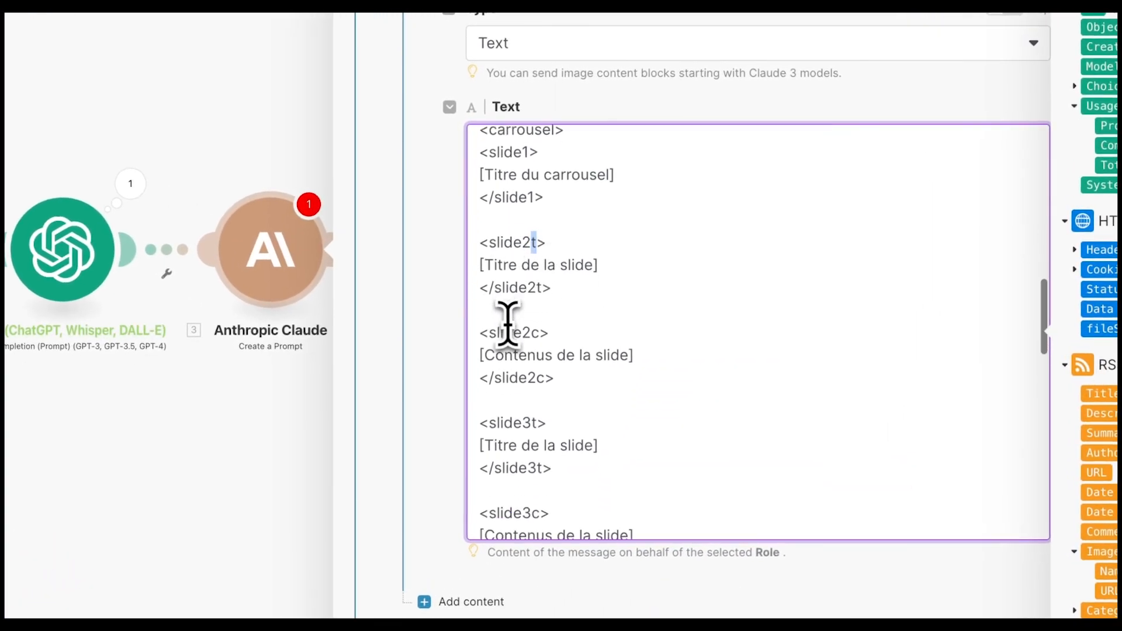
{"action": "scroll", "coordinate": [555, 280], "scroll_direction": "down", "scroll_amount": 2}
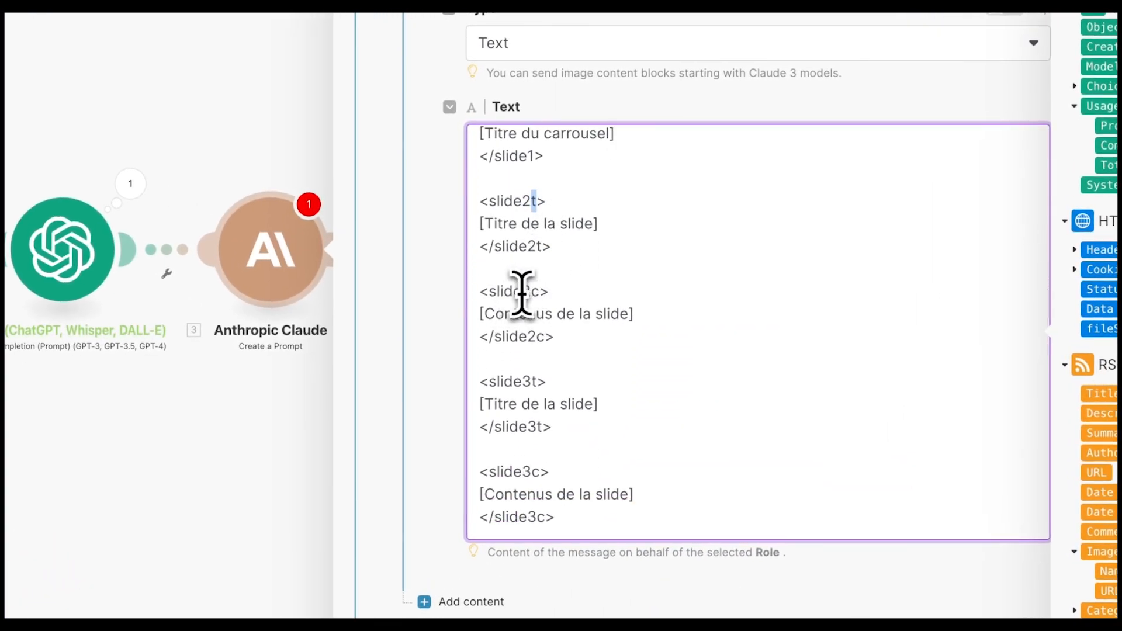
{"action": "scroll", "coordinate": [542, 336], "scroll_direction": "down", "scroll_amount": 2}
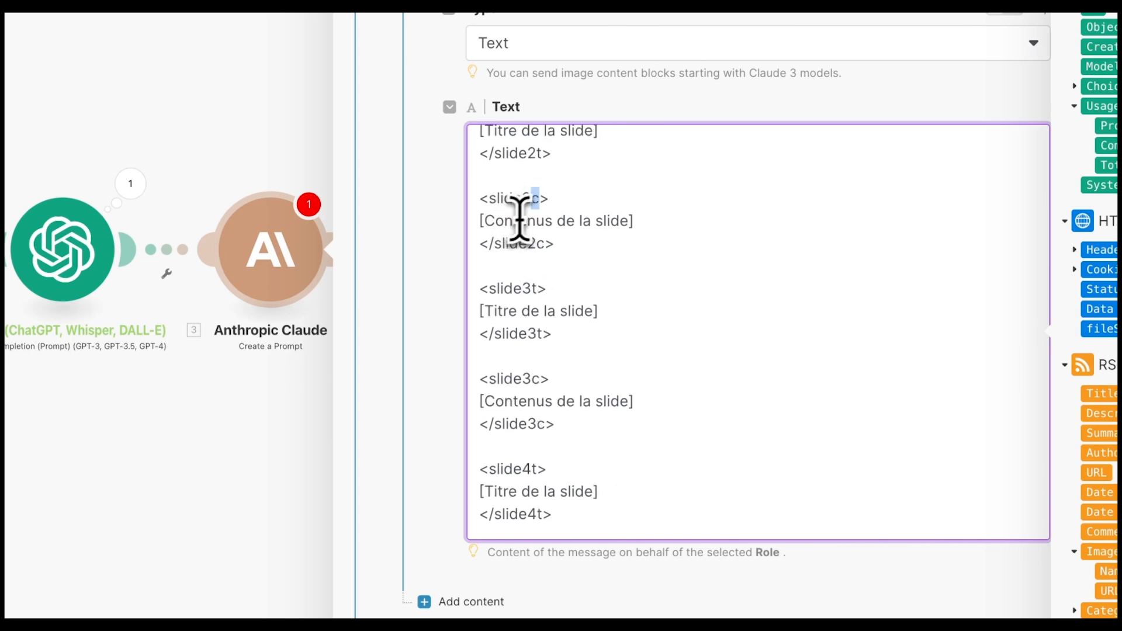
{"action": "scroll", "coordinate": [565, 240], "scroll_direction": "down", "scroll_amount": 2}
{"action": "scroll", "coordinate": [538, 280], "scroll_direction": "down", "scroll_amount": 3}
{"action": "scroll", "coordinate": [562, 308], "scroll_direction": "down", "scroll_amount": 1}
- Delete the slide 5 to 7 blocks and the blank line before </carrousel>
{"action": "left_click_drag", "start_coordinate": [533, 263], "coordinate": [634, 501]}
{"action": "scroll", "coordinate": [634, 491], "scroll_direction": "down", "scroll_amount": 8}
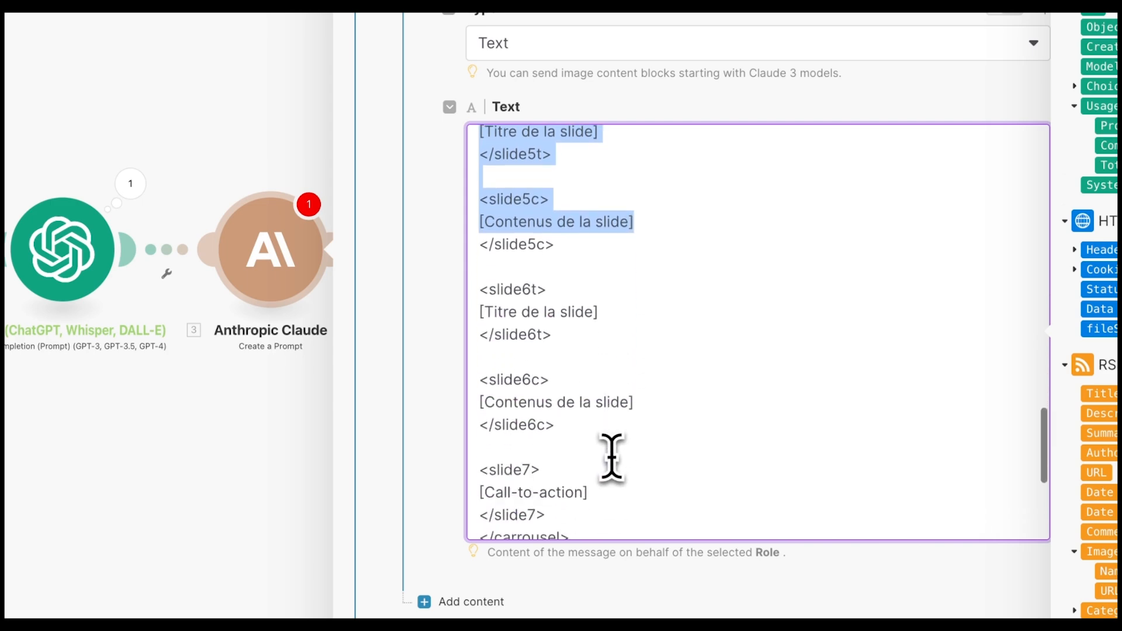
{"action": "left_click", "coordinate": [580, 421], "text": "shift"}
{"action": "key", "text": "BackSpace"}
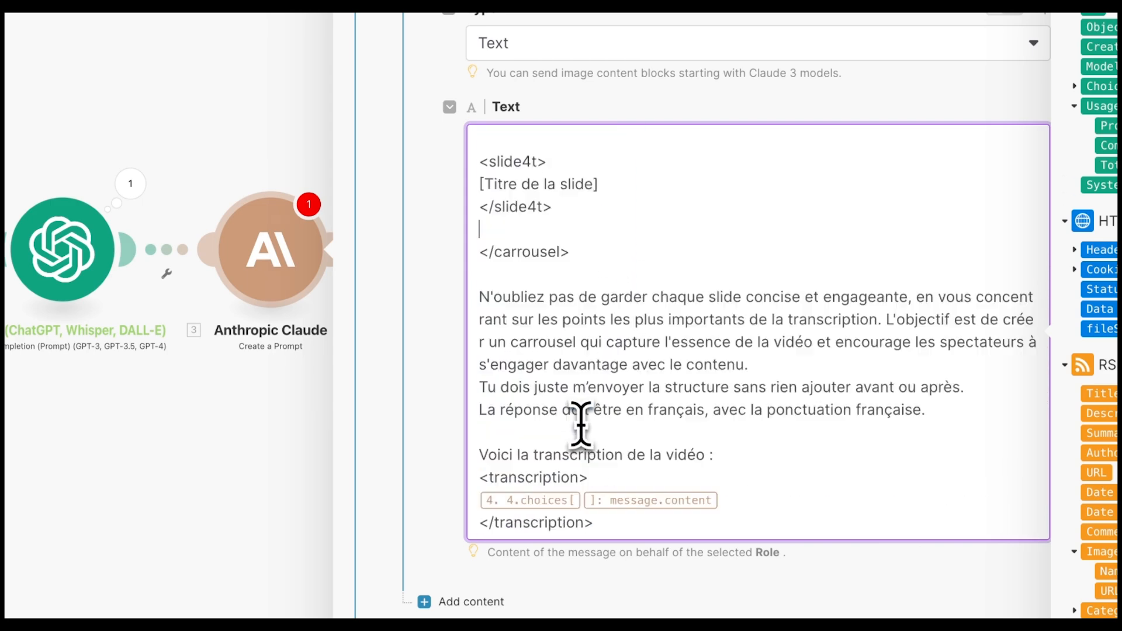
{"action": "scroll", "coordinate": [626, 246], "scroll_direction": "up", "scroll_amount": 1}
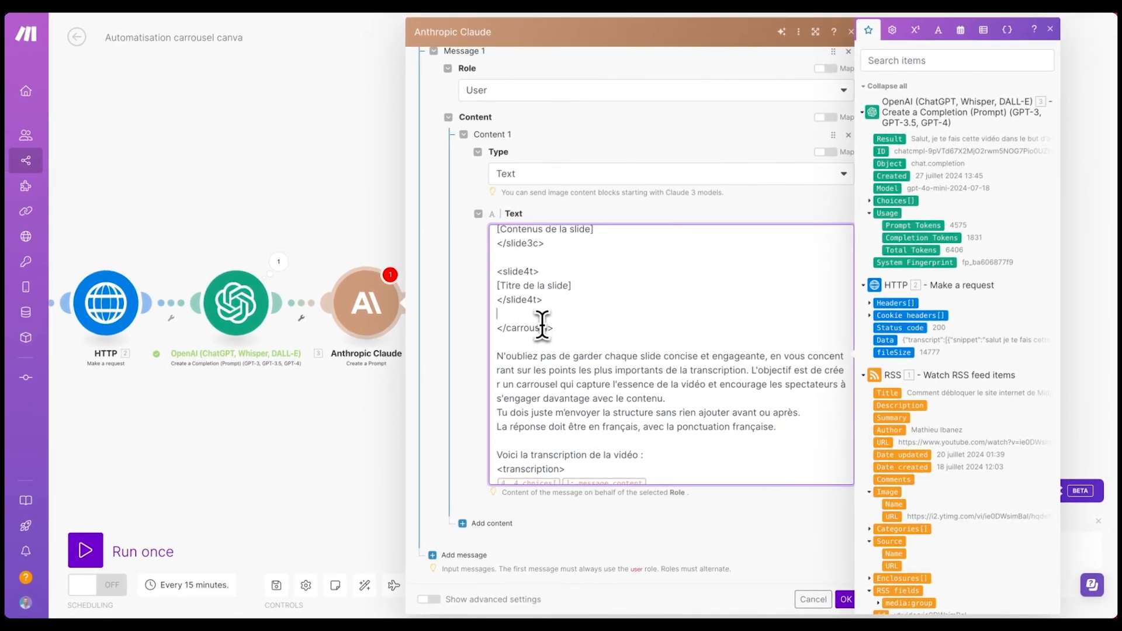
{"action": "key", "text": "BackSpace"}
{"action": "scroll", "coordinate": [561, 310], "scroll_direction": "down", "scroll_amount": 1}
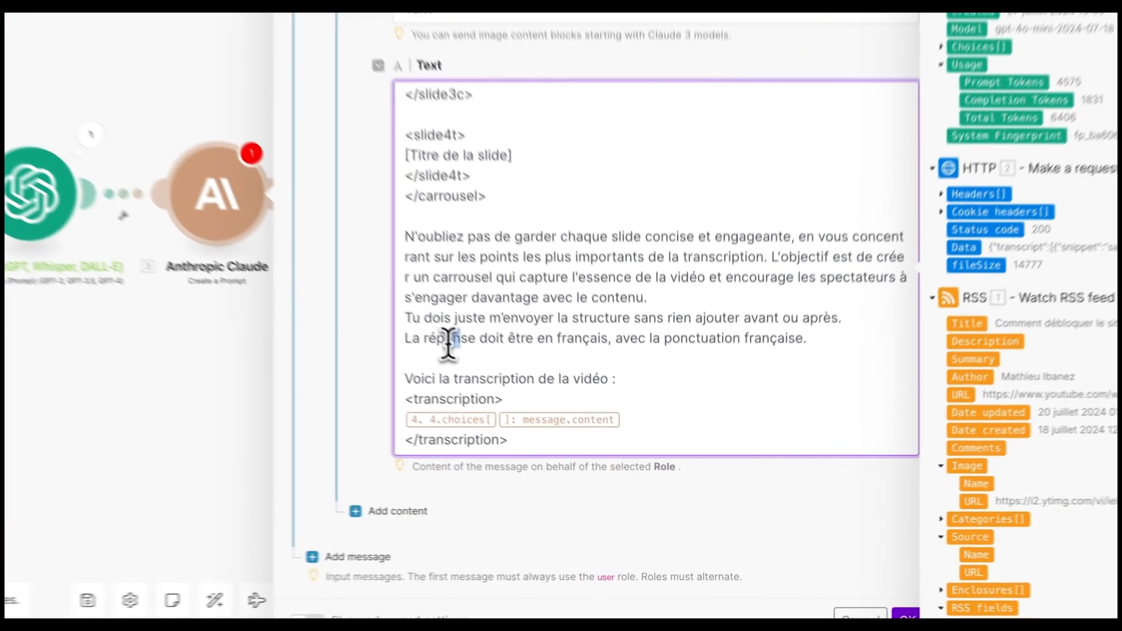
{"action": "left_click_drag", "start_coordinate": [524, 403], "coordinate": [625, 404]}
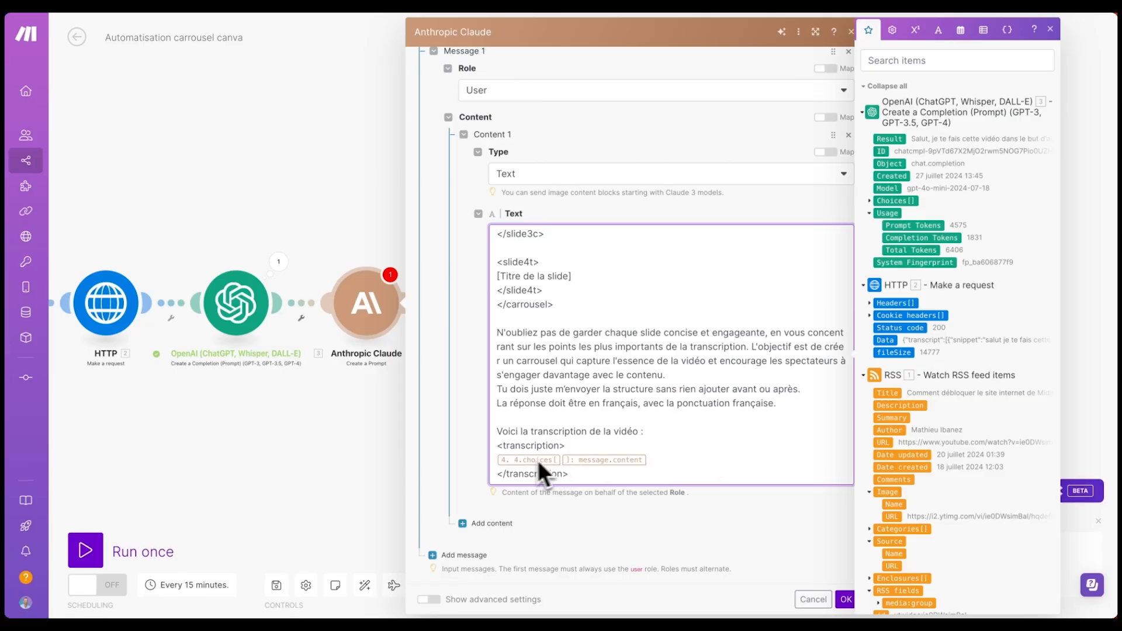
- Replace the old 4.choices transcription mapping with OpenAI's Choices[] Message Content, then confirm
{"action": "left_click", "coordinate": [656, 463]}
{"action": "key", "text": "BackSpace"}
{"action": "key", "text": "BackSpace"}
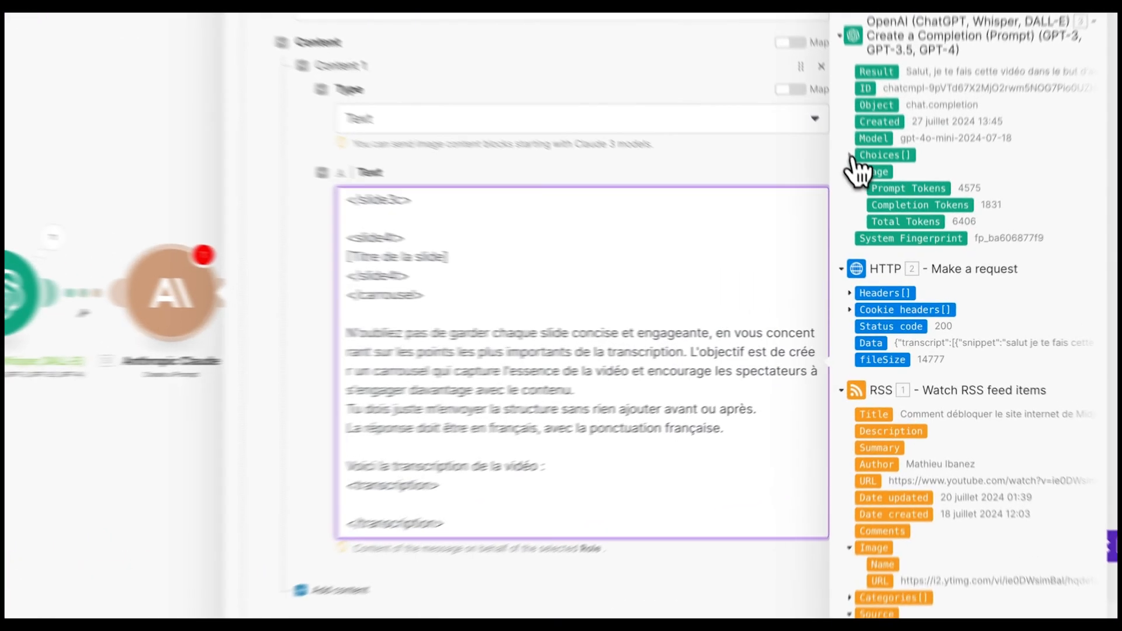
{"action": "left_click", "coordinate": [887, 201]}
{"action": "left_click", "coordinate": [882, 263]}
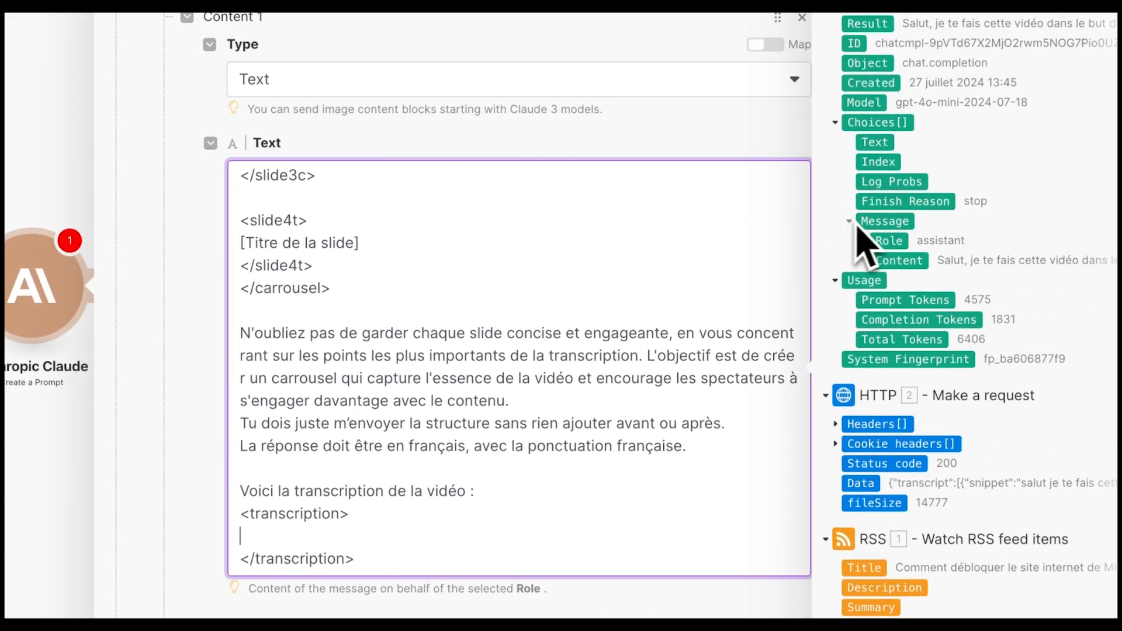
{"action": "left_click", "coordinate": [900, 261]}
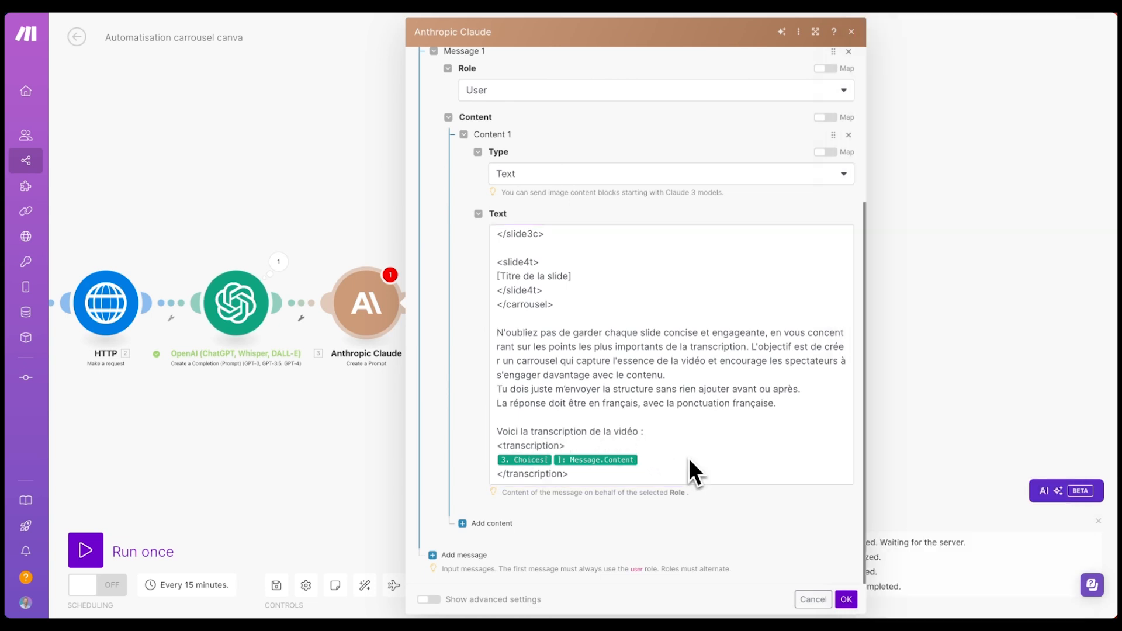
{"action": "left_click", "coordinate": [845, 598]}
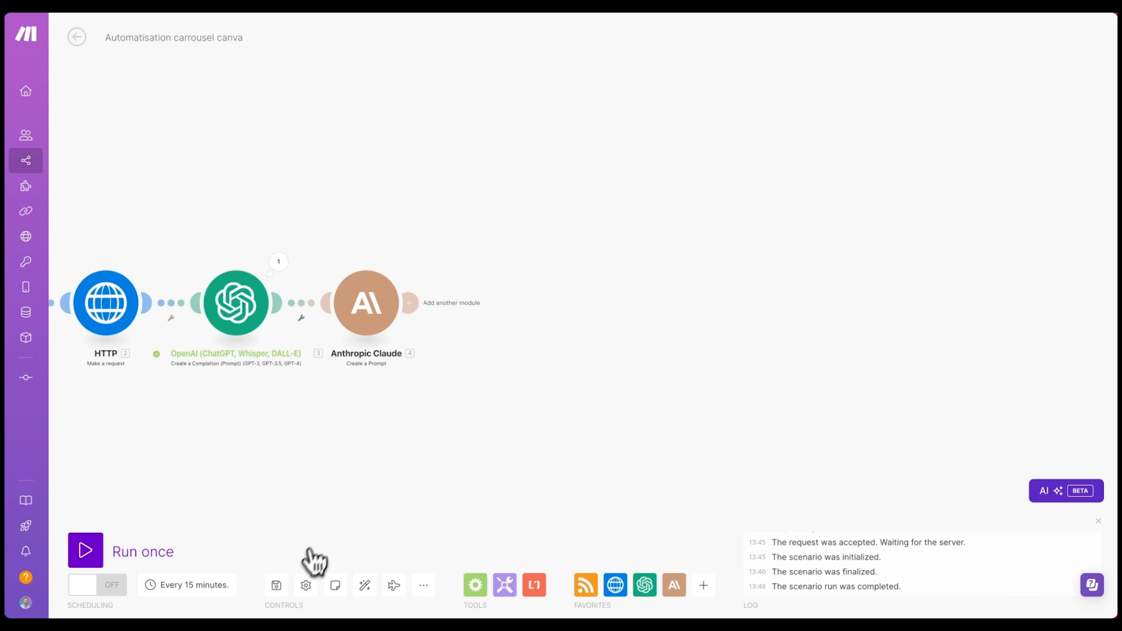
- Save the scenario and test-run only Claude, adding a sample choice with Role user
{"action": "left_click", "coordinate": [277, 585]}
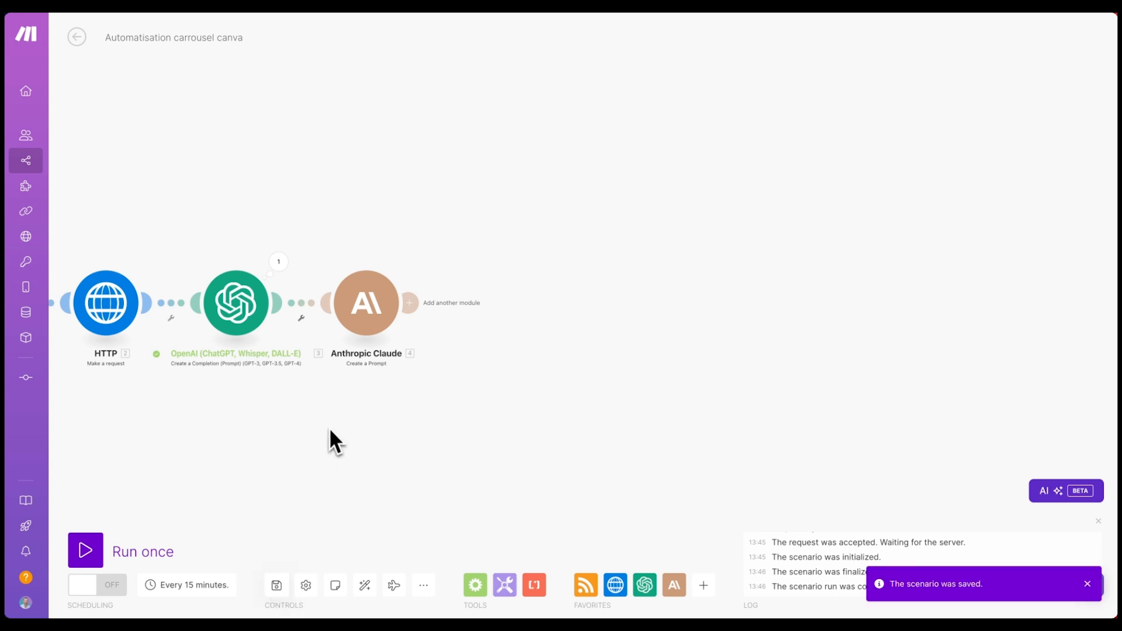
{"action": "left_click_drag", "start_coordinate": [328, 426], "coordinate": [510, 453]}
{"action": "right_click", "coordinate": [543, 320]}
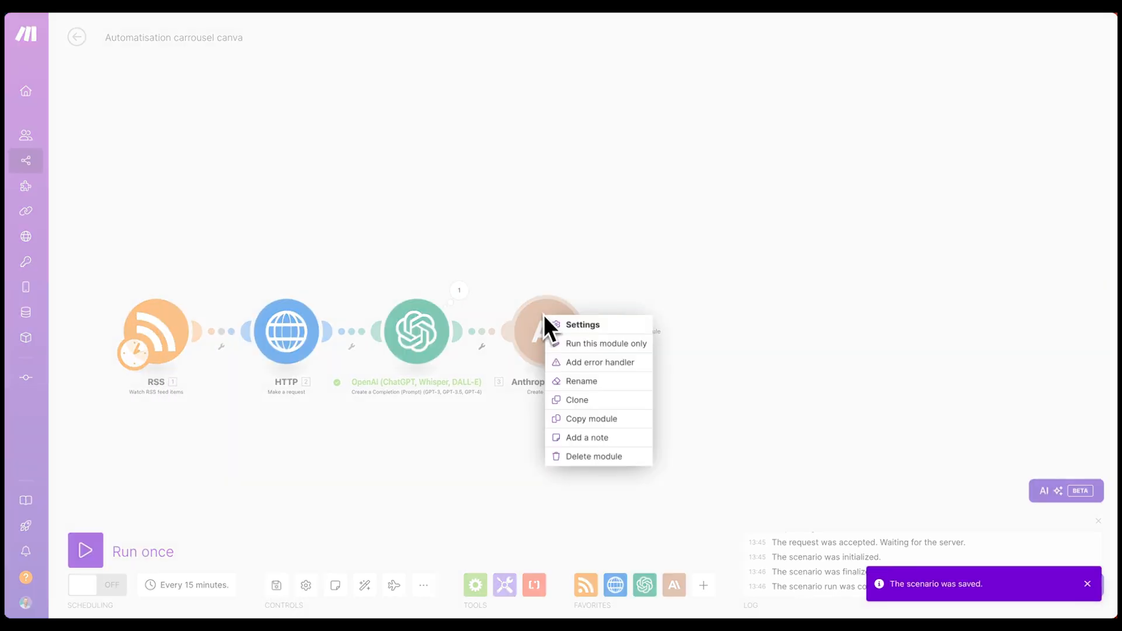
{"action": "left_click", "coordinate": [592, 348]}
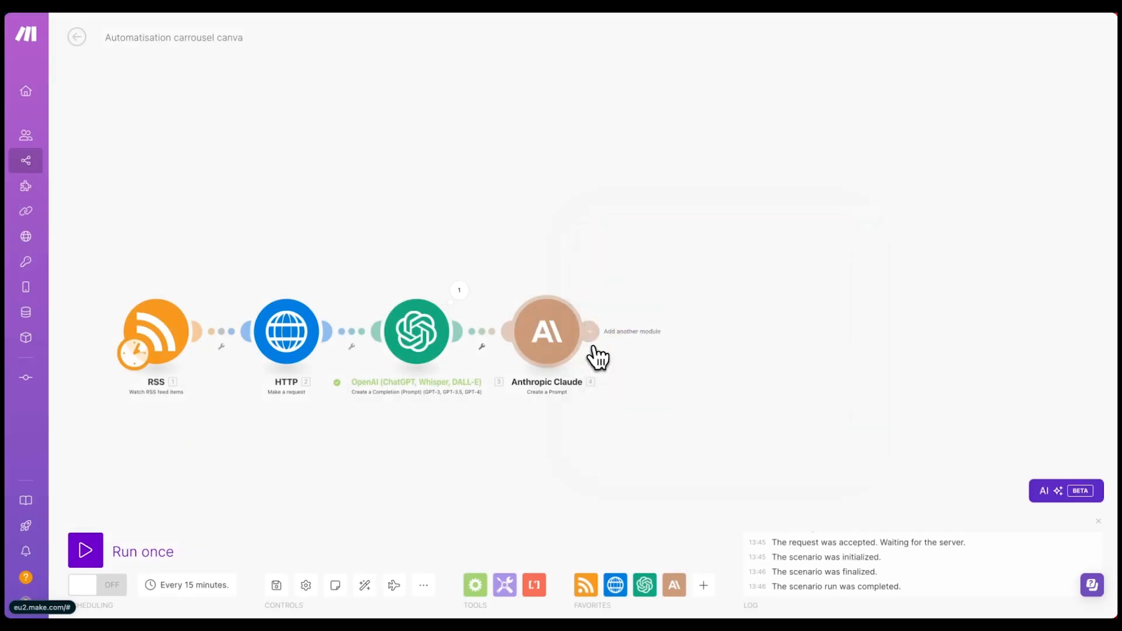
{"action": "left_click", "coordinate": [640, 402]}
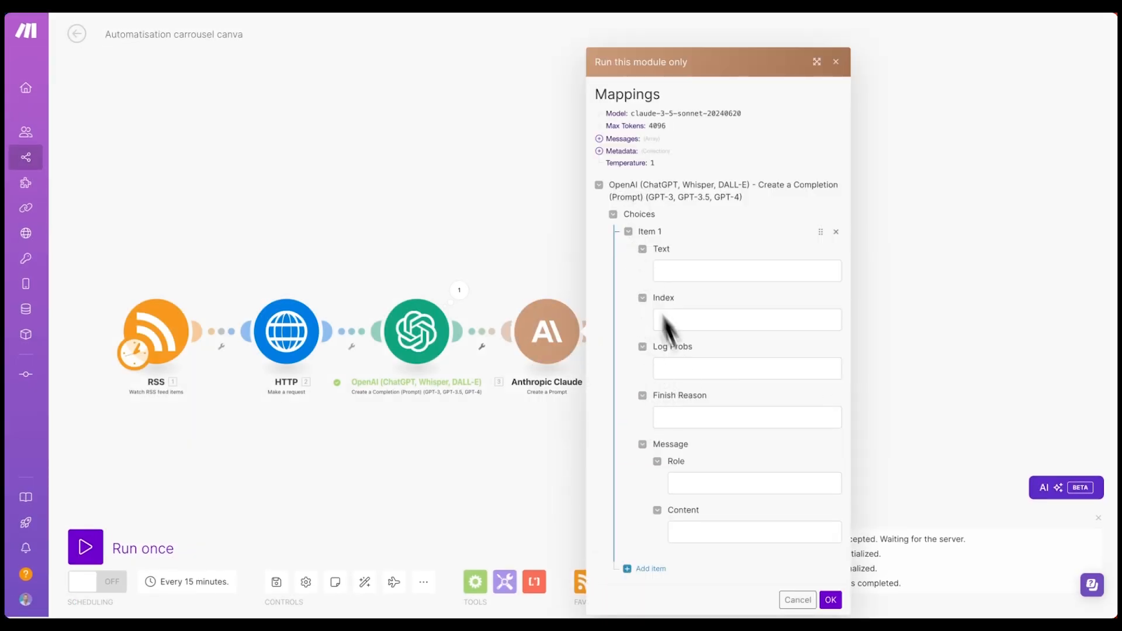
{"action": "left_click", "coordinate": [699, 484]}
{"action": "type", "text": "user"}
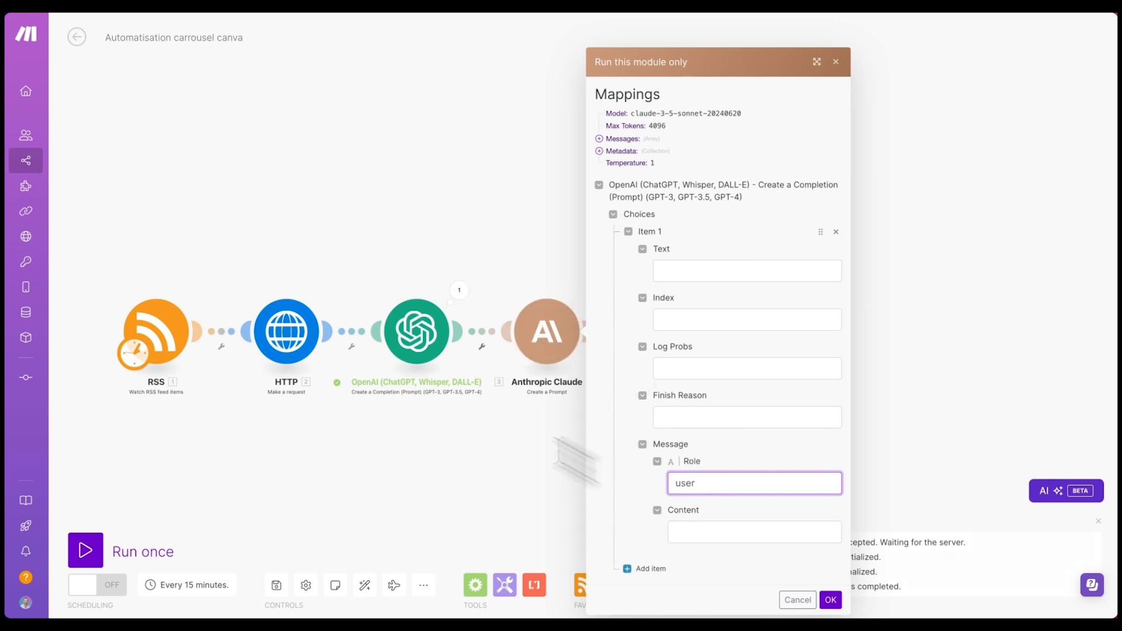
- Paste the OpenAI transcript text as the sample Content and start the test run
{"action": "left_click", "coordinate": [460, 292]}
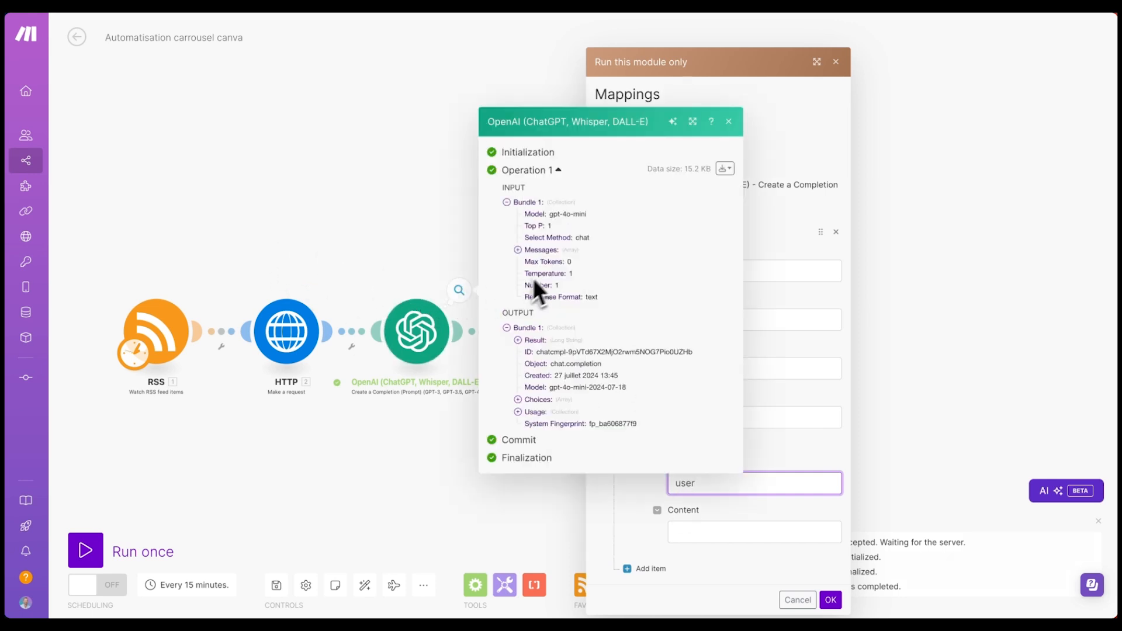
{"action": "left_click", "coordinate": [526, 400]}
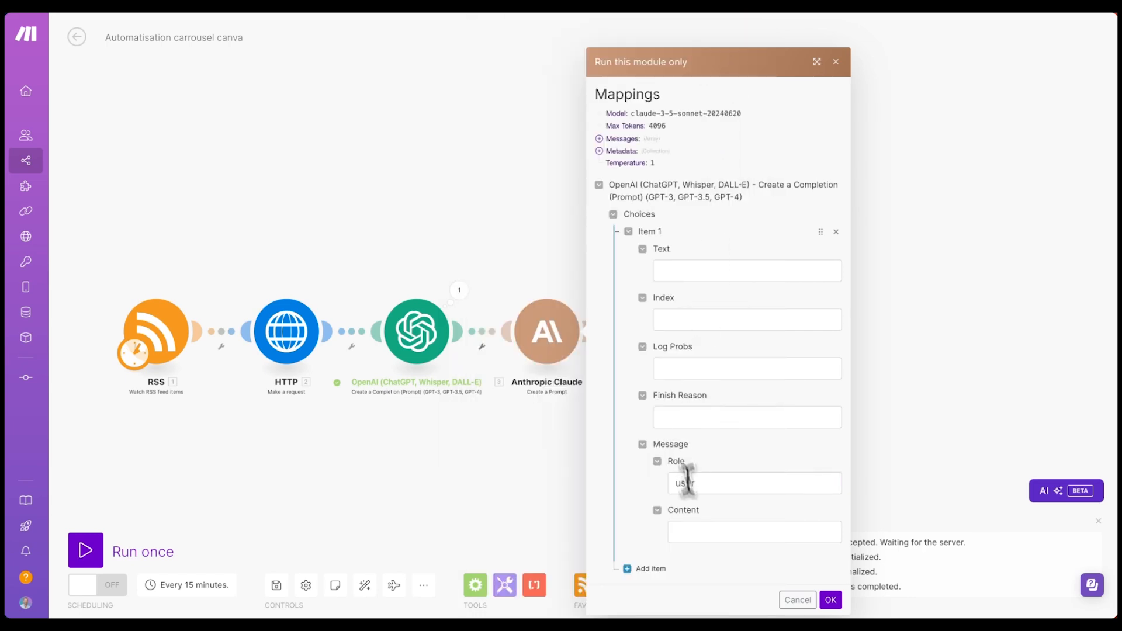
{"action": "left_click", "coordinate": [707, 533]}
{"action": "key", "text": "ctrl+v"}
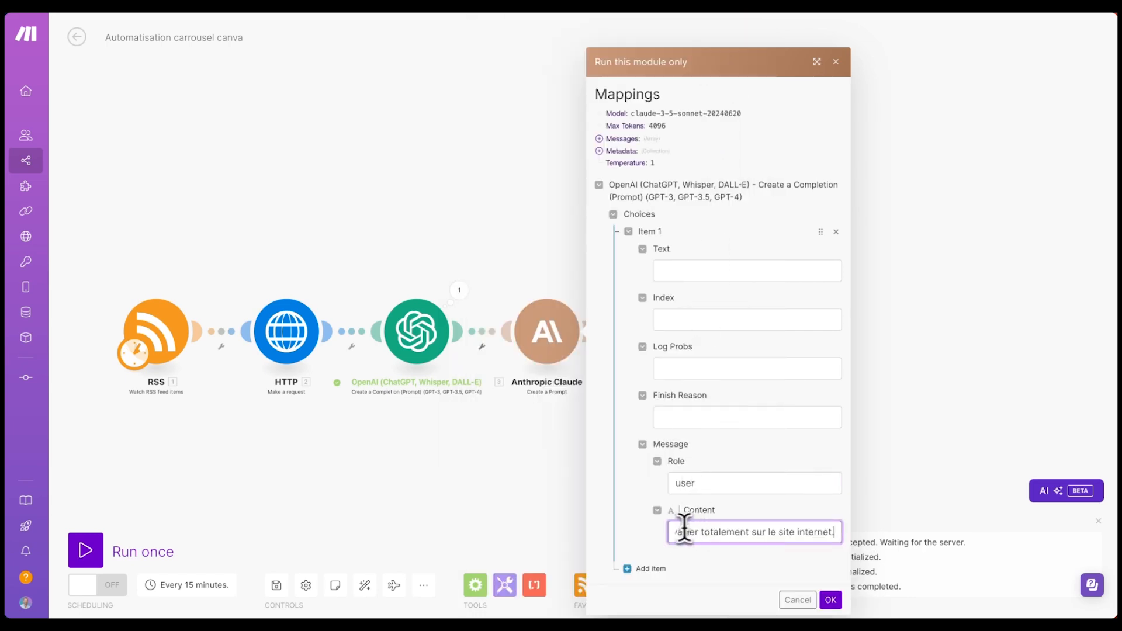
{"action": "left_click", "coordinate": [831, 600]}
{"action": "scroll", "coordinate": [794, 429], "scroll_direction": "up", "scroll_amount": 5}
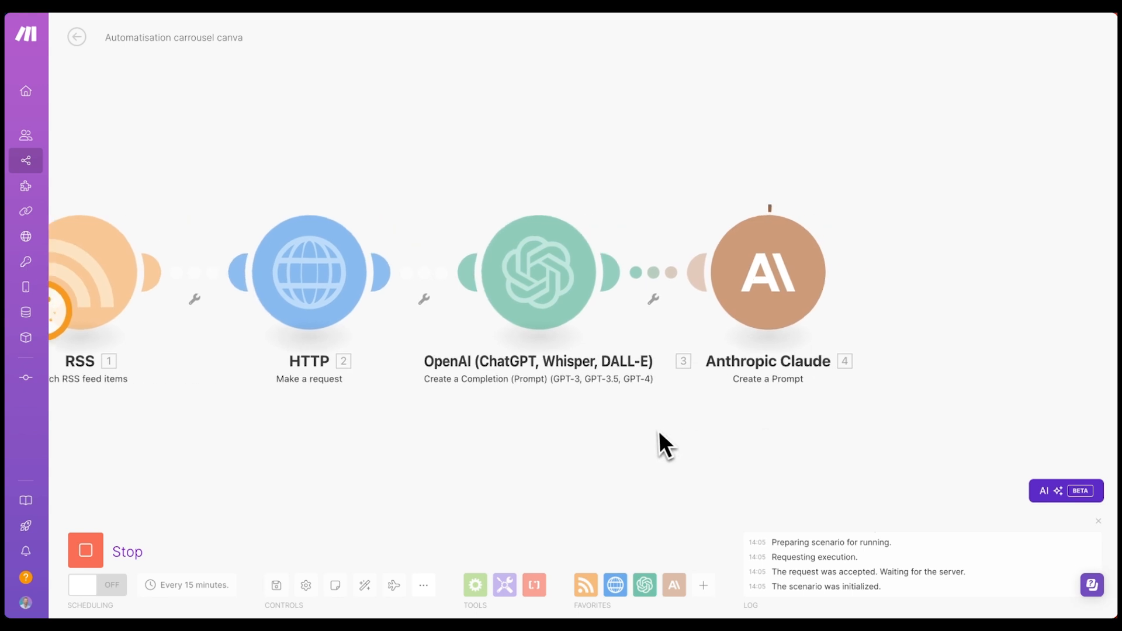
{"action": "left_click", "coordinate": [841, 198]}
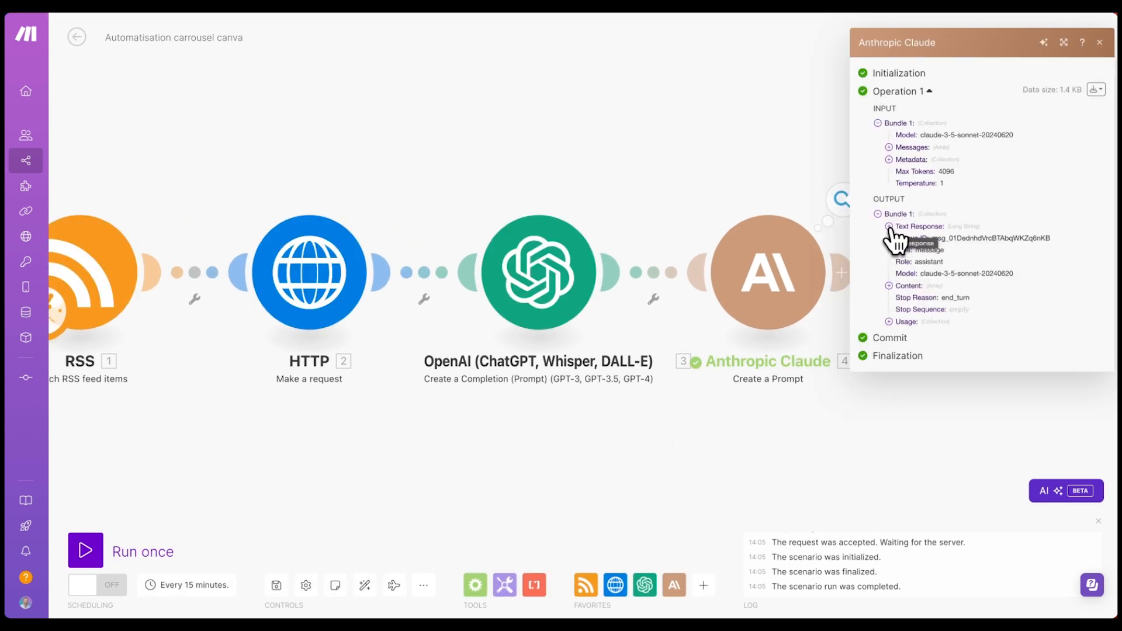
{"action": "left_click", "coordinate": [888, 228]}
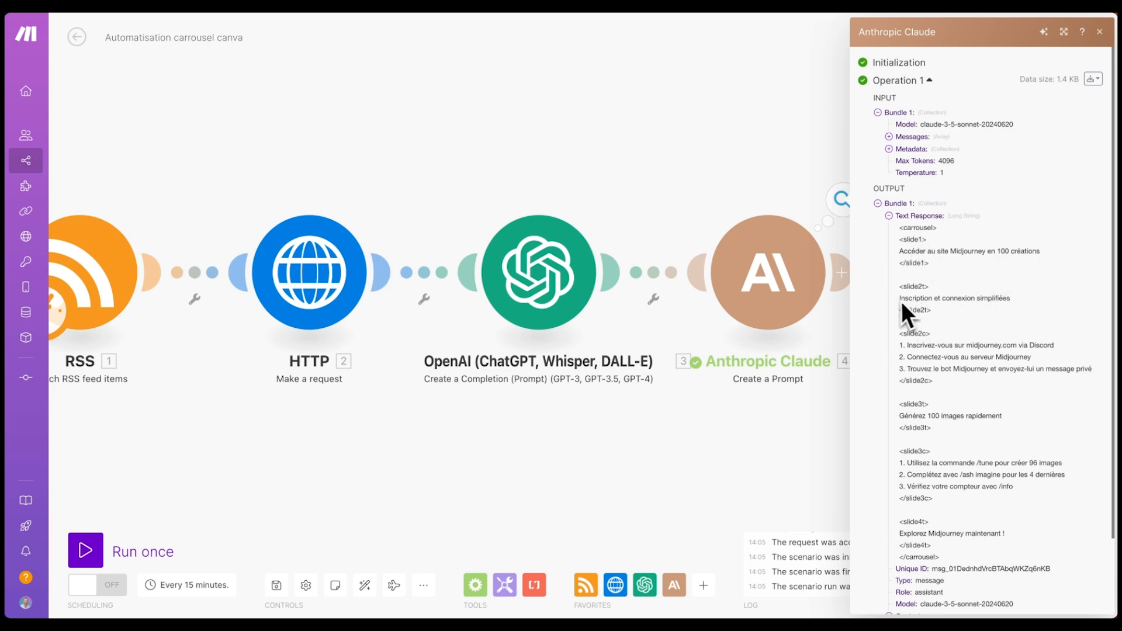
{"action": "left_click_drag", "start_coordinate": [900, 299], "coordinate": [1009, 299]}
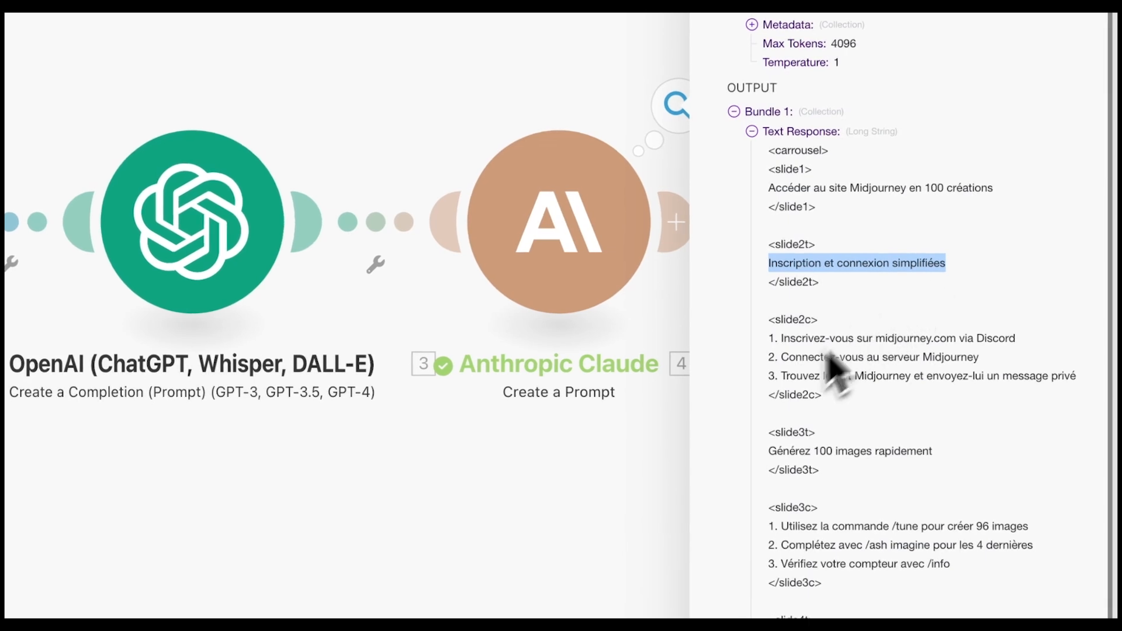
{"action": "left_click_drag", "start_coordinate": [768, 337], "coordinate": [993, 408]}
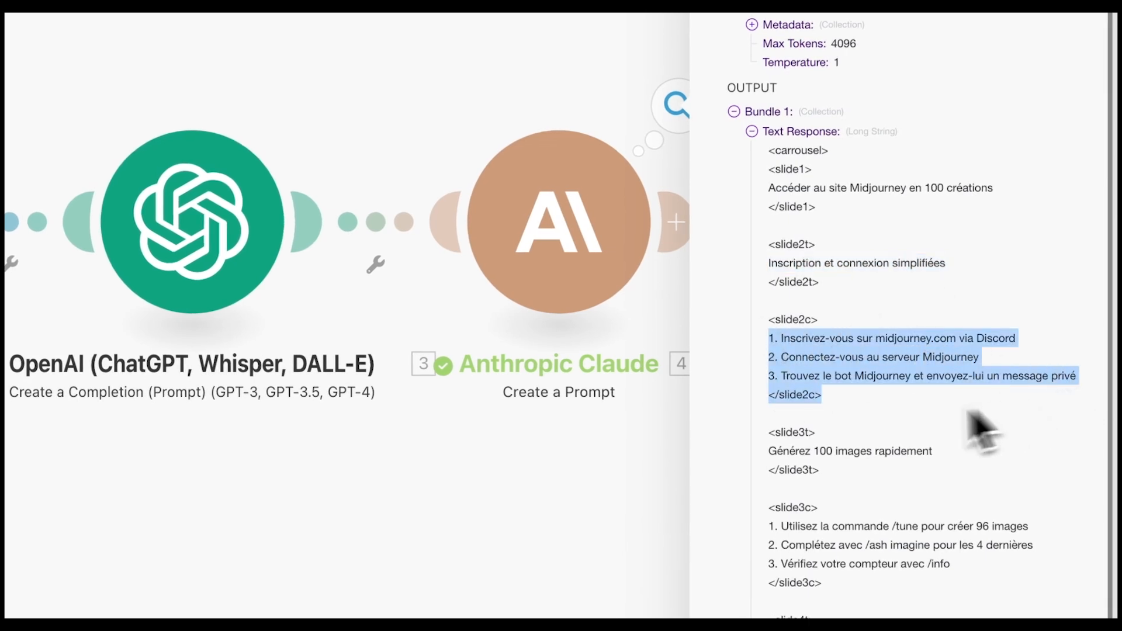
{"action": "scroll", "coordinate": [853, 475], "scroll_direction": "down", "scroll_amount": 3}
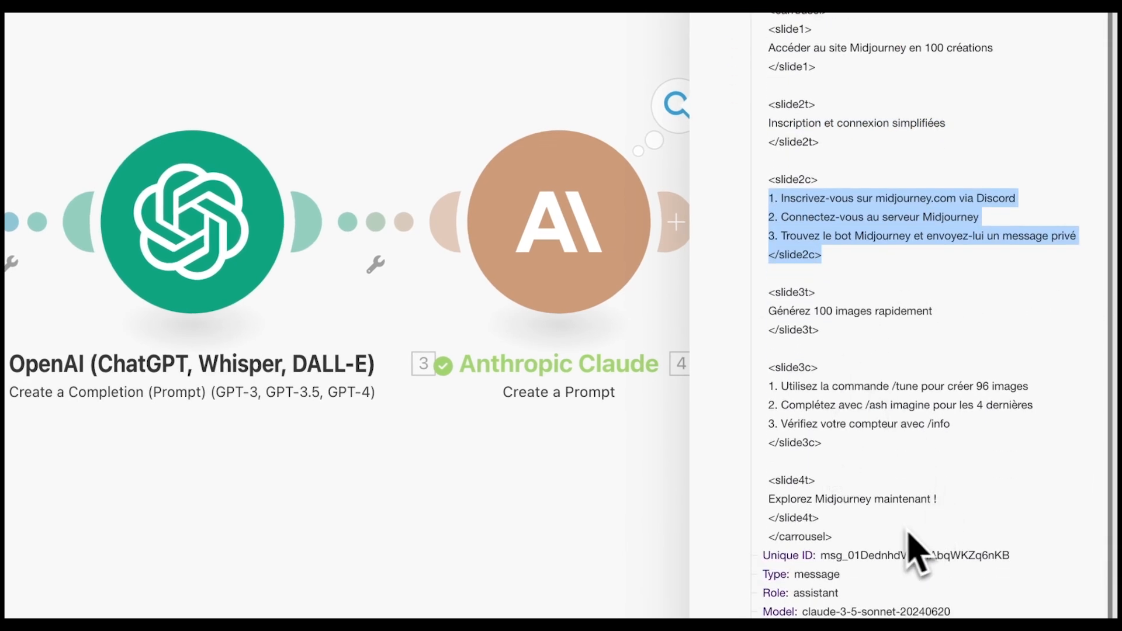
{"action": "left_click_drag", "start_coordinate": [912, 531], "coordinate": [760, 12]}
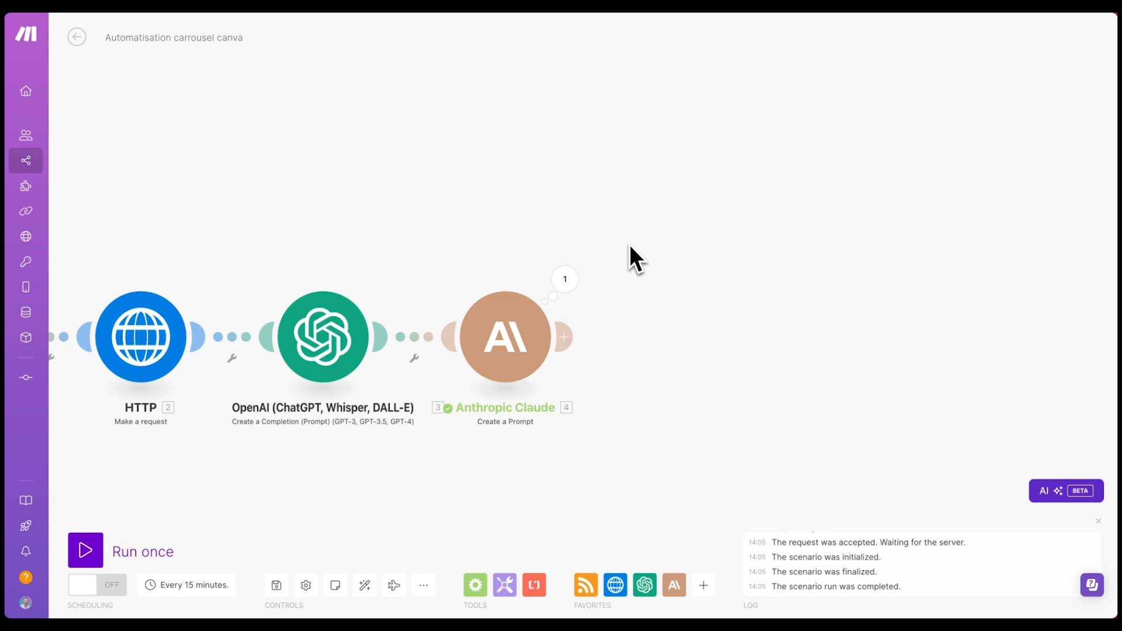
- Clone the Claude module, place the copy after module 4, and open its settings
{"action": "right_click", "coordinate": [509, 316]}
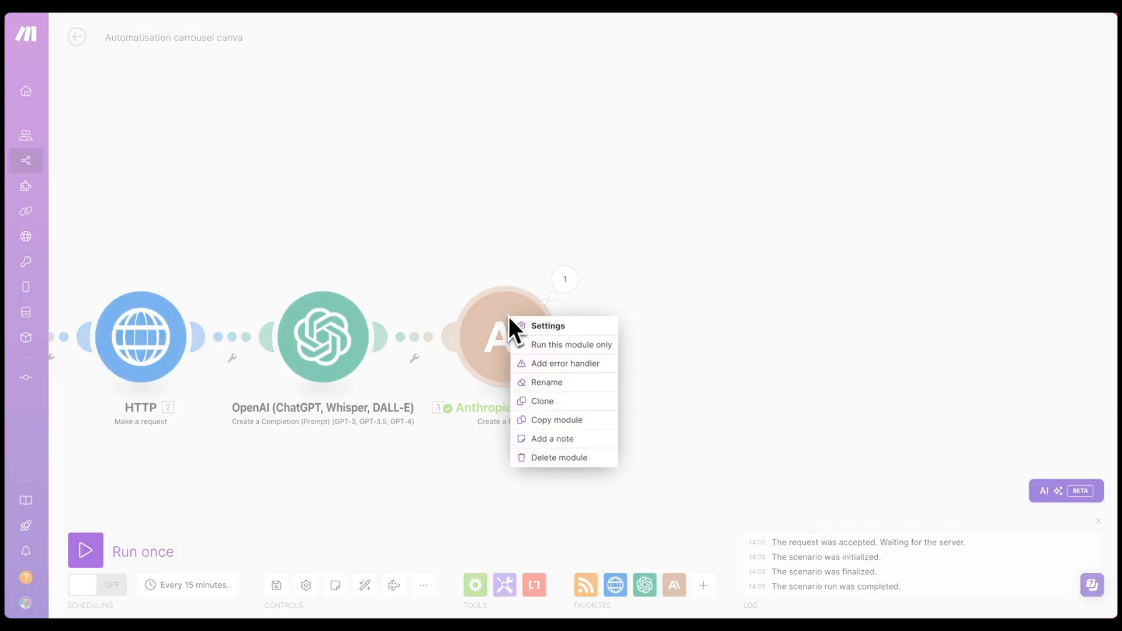
{"action": "left_click", "coordinate": [554, 403]}
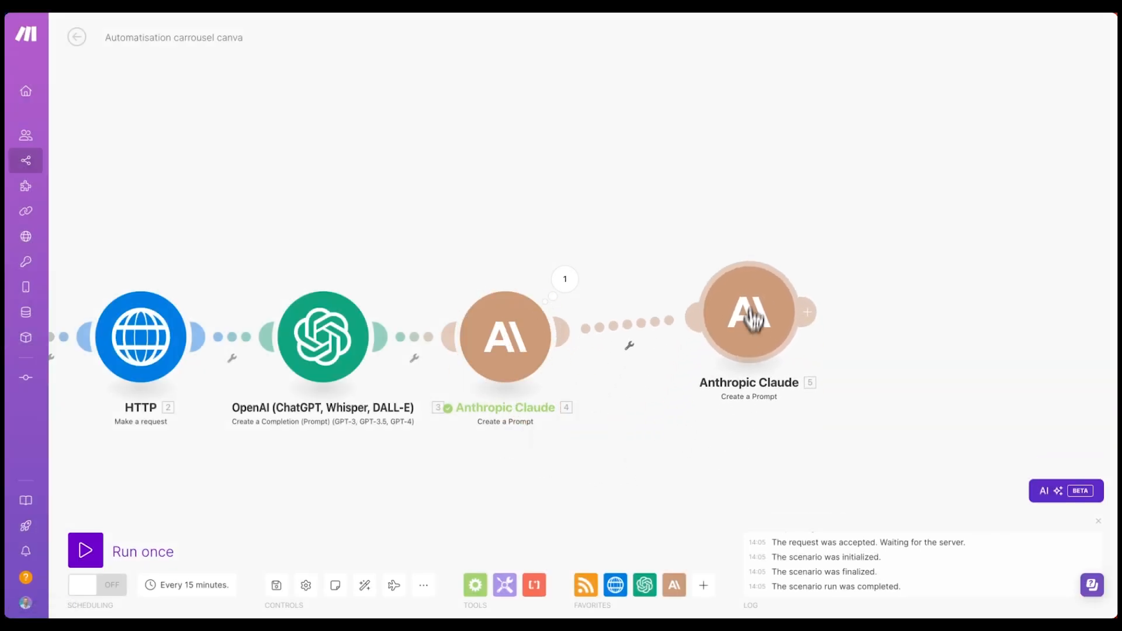
{"action": "left_click_drag", "start_coordinate": [741, 368], "coordinate": [730, 327]}
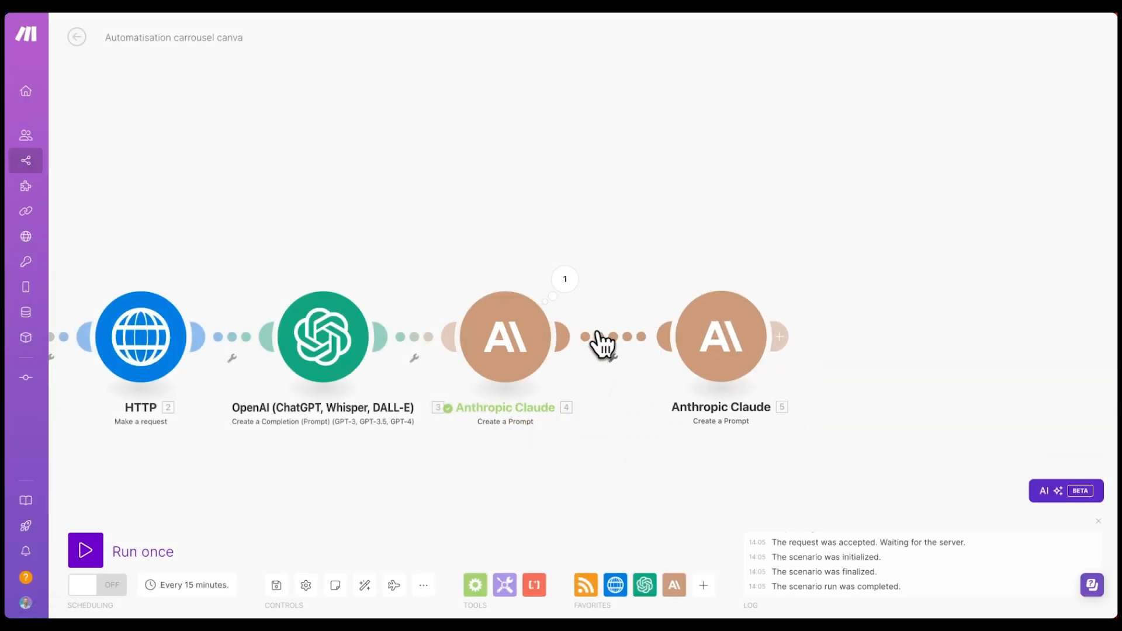
{"action": "left_click", "coordinate": [718, 335]}
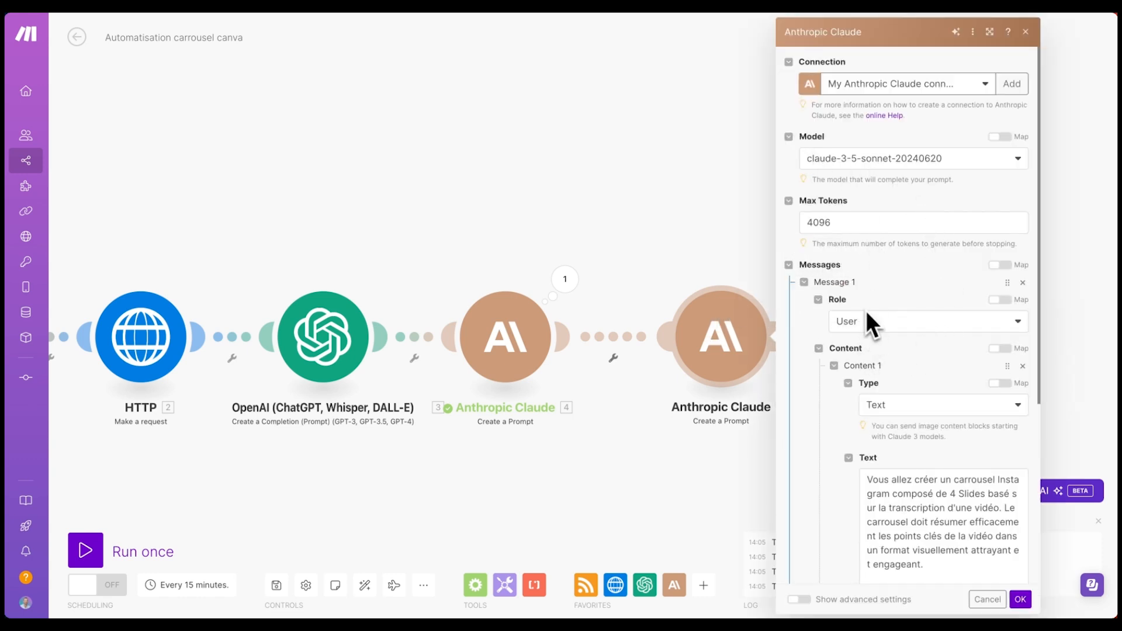
- Delete the copied carousel prompt text from the cloned Claude module
{"action": "scroll", "coordinate": [884, 327], "scroll_direction": "down", "scroll_amount": 3}
{"action": "triple_click", "coordinate": [916, 345]}
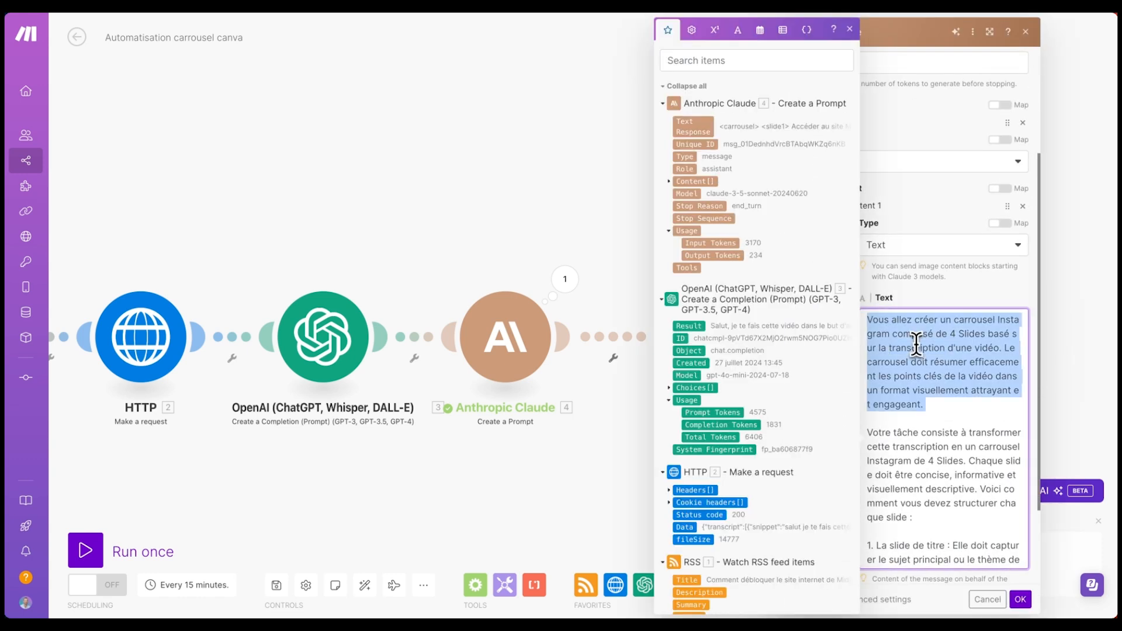
{"action": "key", "text": "ctrl+a"}
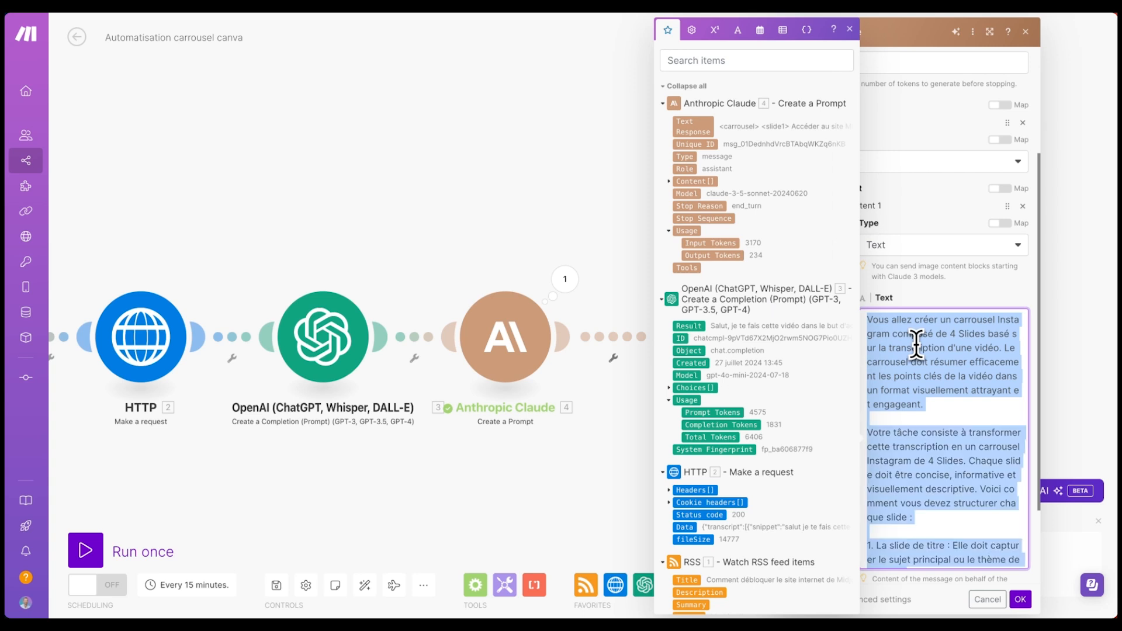
{"action": "key", "text": "BackSpace"}
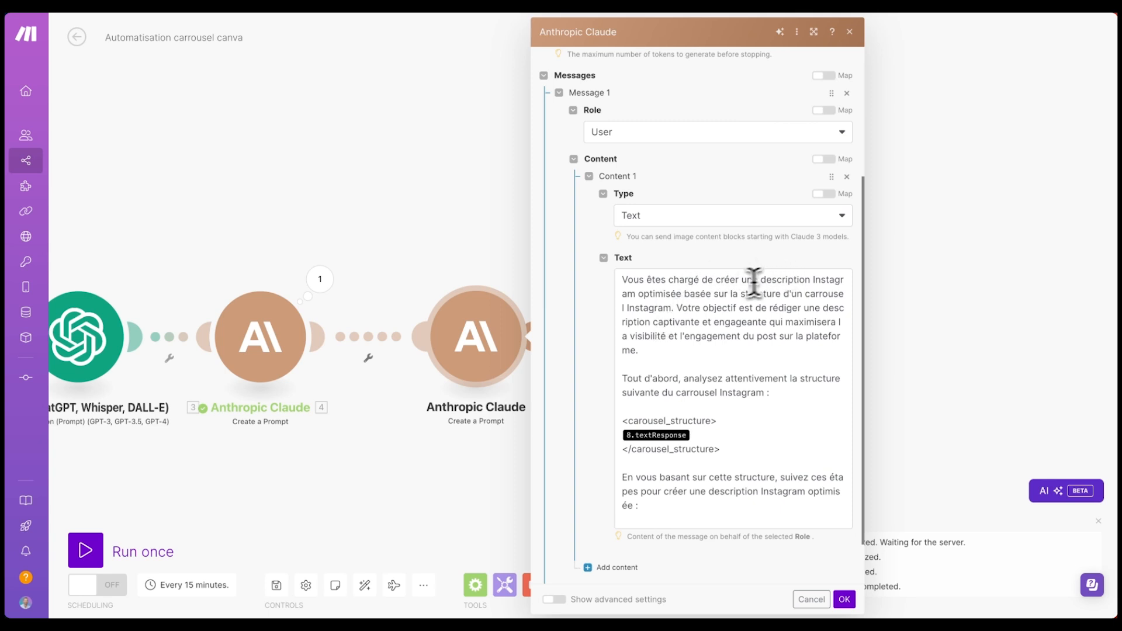
- Remove the outdated 8.textResponse mapping from the new prompt
{"action": "left_click_drag", "start_coordinate": [775, 279], "coordinate": [825, 281]}
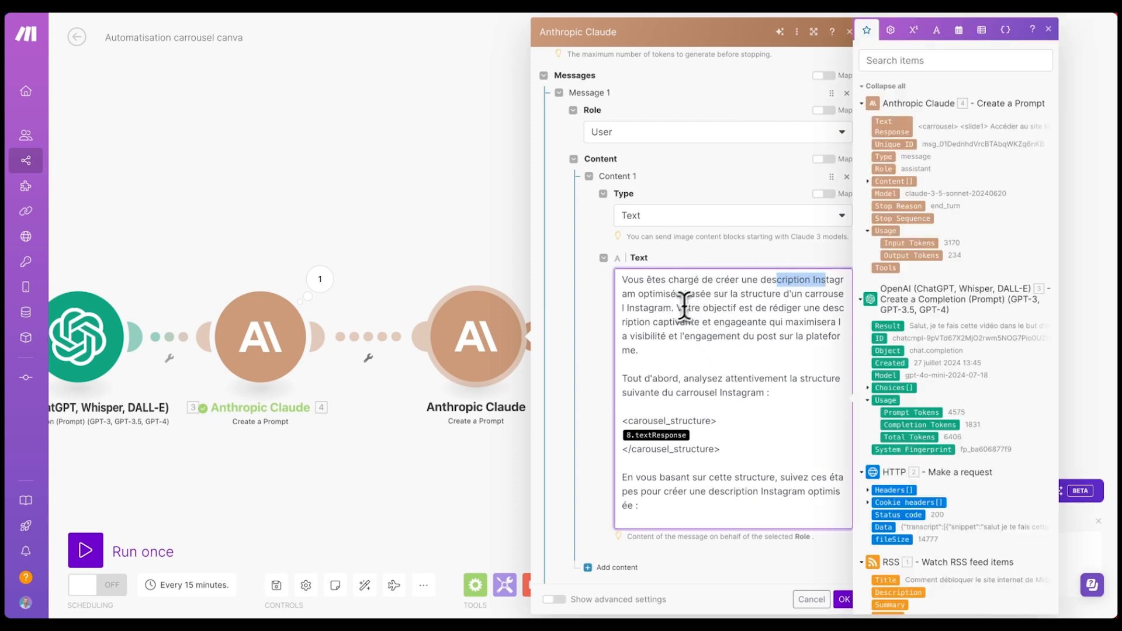
{"action": "scroll", "coordinate": [687, 304], "scroll_direction": "down", "scroll_amount": 1}
{"action": "left_click_drag", "start_coordinate": [682, 284], "coordinate": [774, 297]}
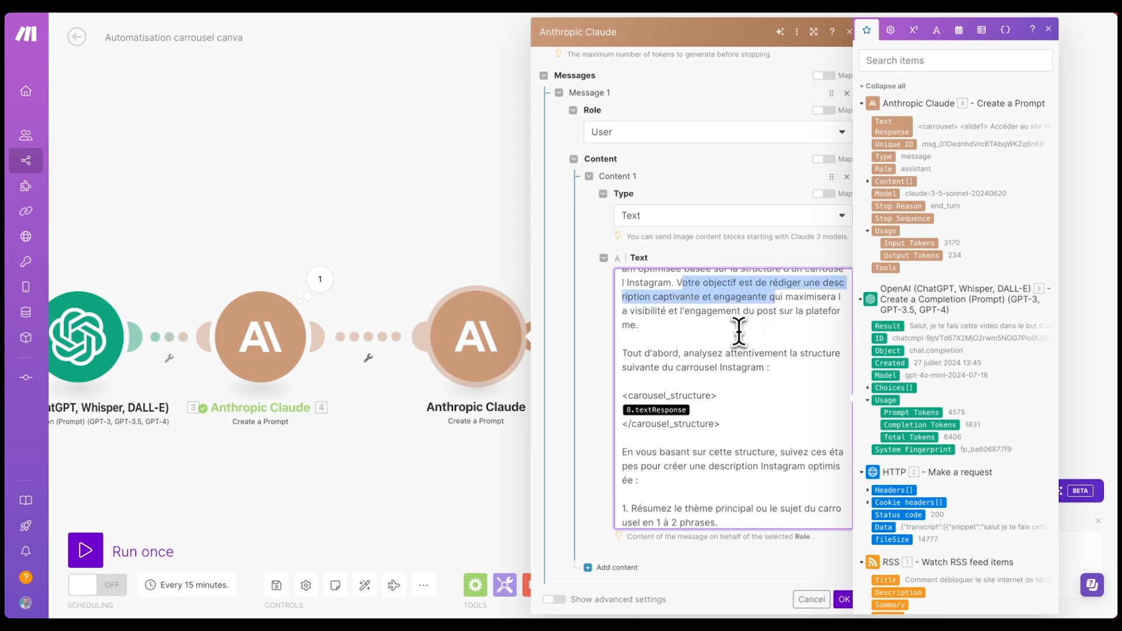
{"action": "scroll", "coordinate": [738, 331], "scroll_direction": "down", "scroll_amount": 1}
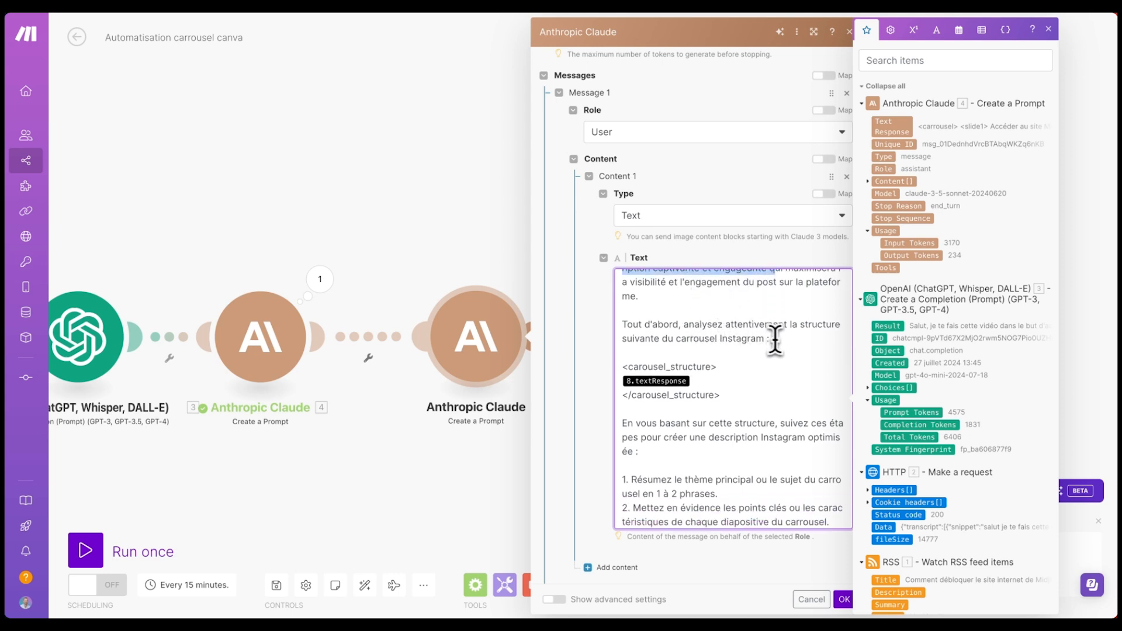
{"action": "left_click", "coordinate": [715, 385]}
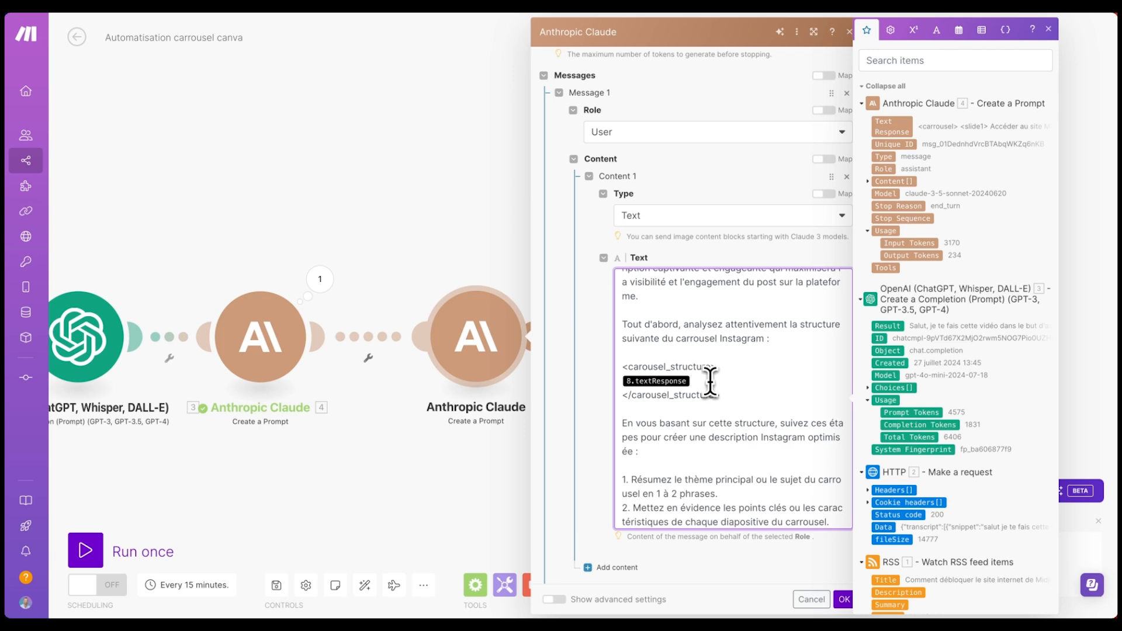
{"action": "key", "text": "BackSpace"}
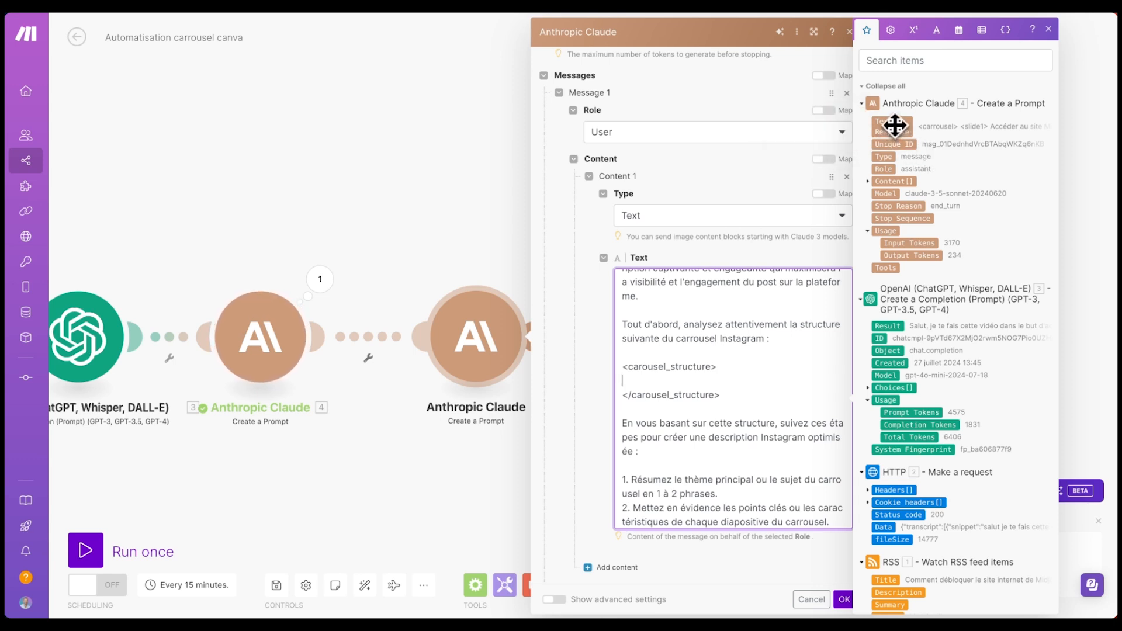
- Map Claude 4's Text Response into the carousel_structure tags and review the prompt
{"action": "left_click_drag", "start_coordinate": [897, 128], "coordinate": [742, 363]}
{"action": "scroll", "coordinate": [756, 378], "scroll_direction": "down", "scroll_amount": 1}
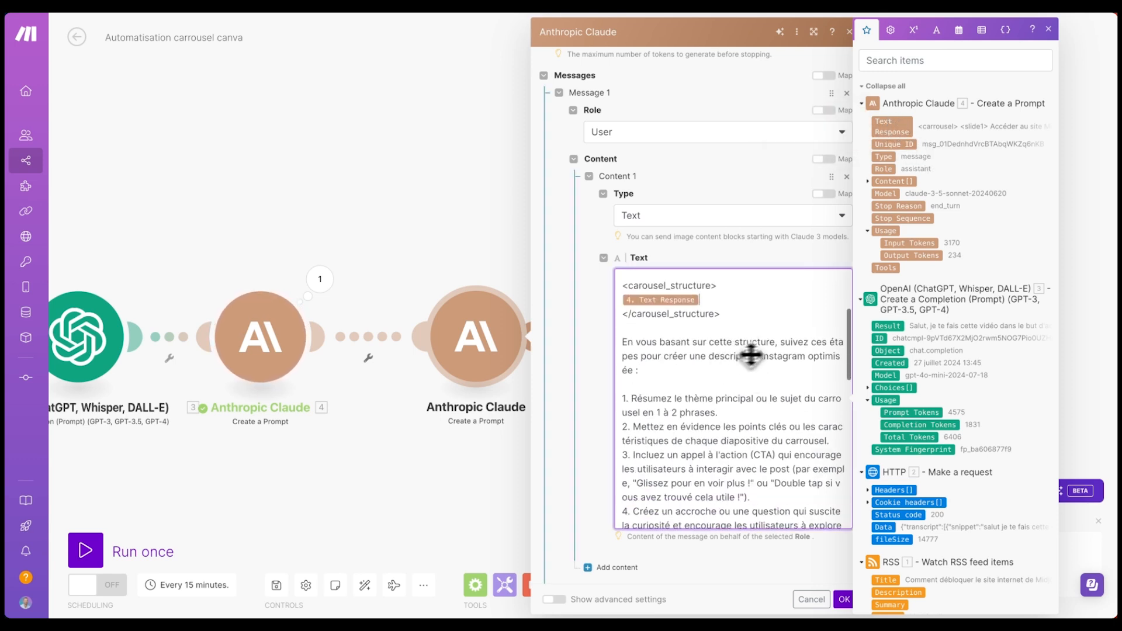
{"action": "scroll", "coordinate": [736, 336], "scroll_direction": "down", "scroll_amount": 2}
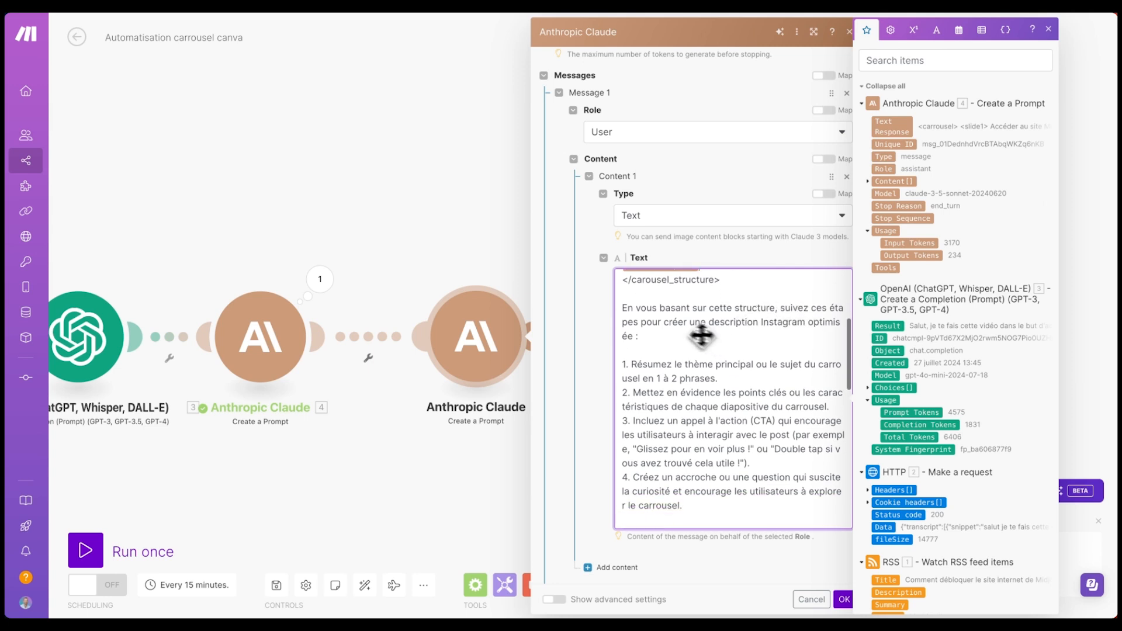
{"action": "scroll", "coordinate": [812, 324], "scroll_direction": "down", "scroll_amount": 2}
{"action": "scroll", "coordinate": [684, 326], "scroll_direction": "up", "scroll_amount": 2}
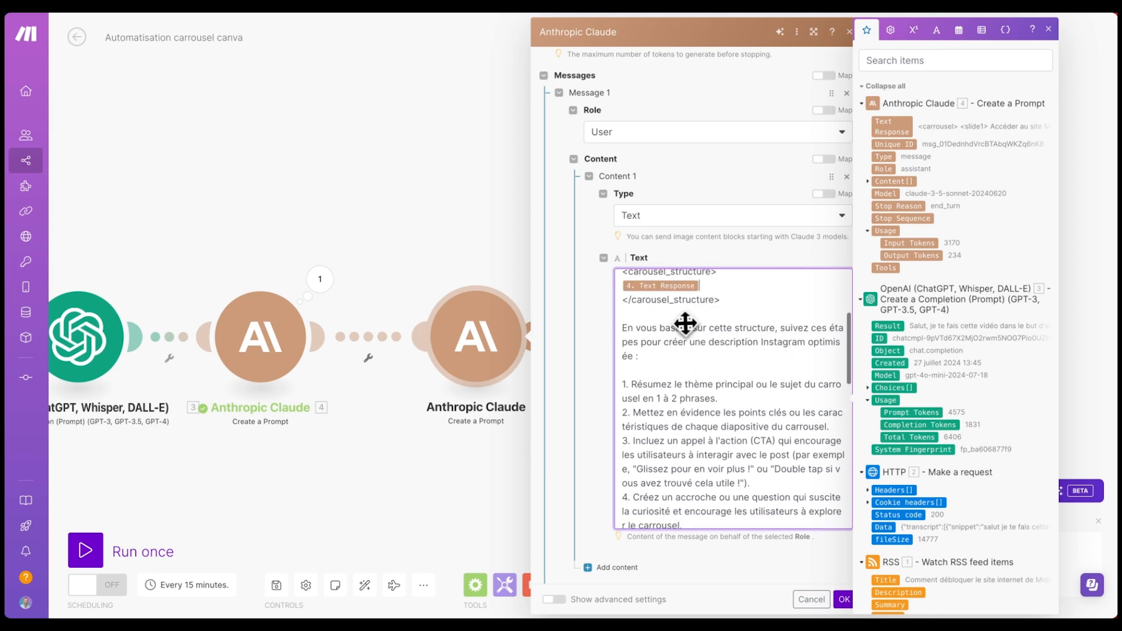
{"action": "scroll", "coordinate": [686, 318], "scroll_direction": "down", "scroll_amount": 3}
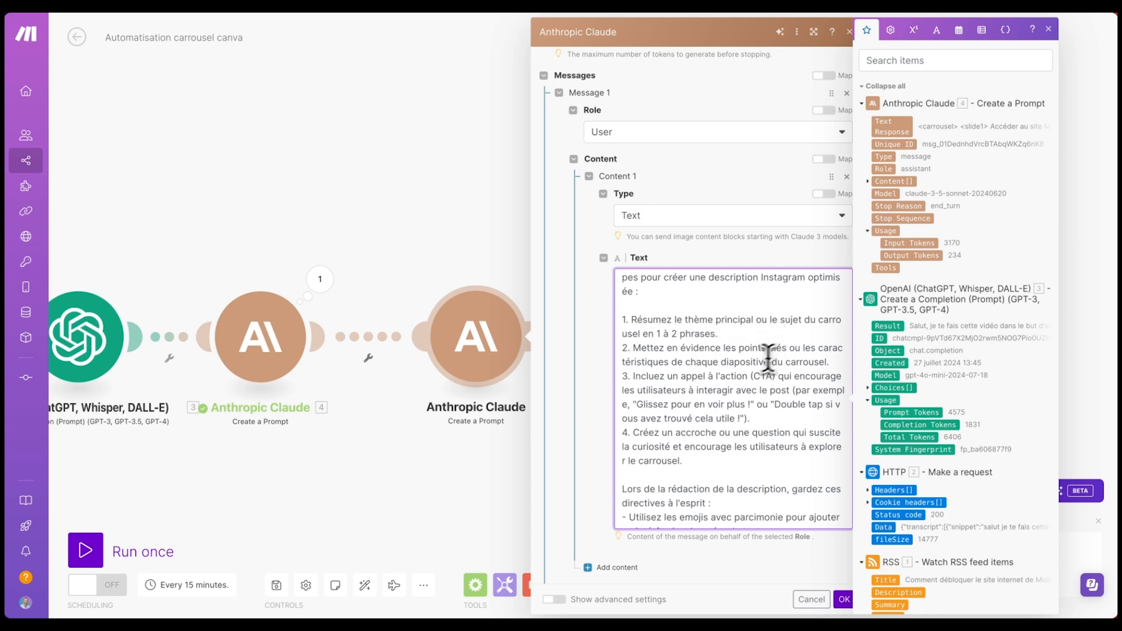
{"action": "scroll", "coordinate": [730, 353], "scroll_direction": "down", "scroll_amount": 1}
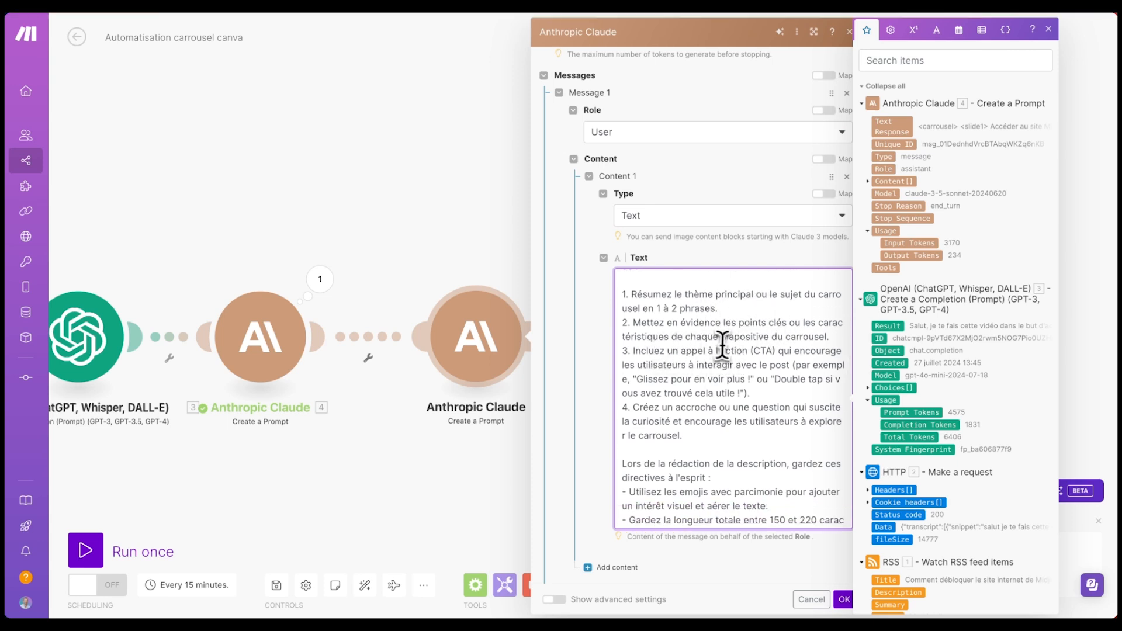
{"action": "scroll", "coordinate": [722, 354], "scroll_direction": "down", "scroll_amount": 3}
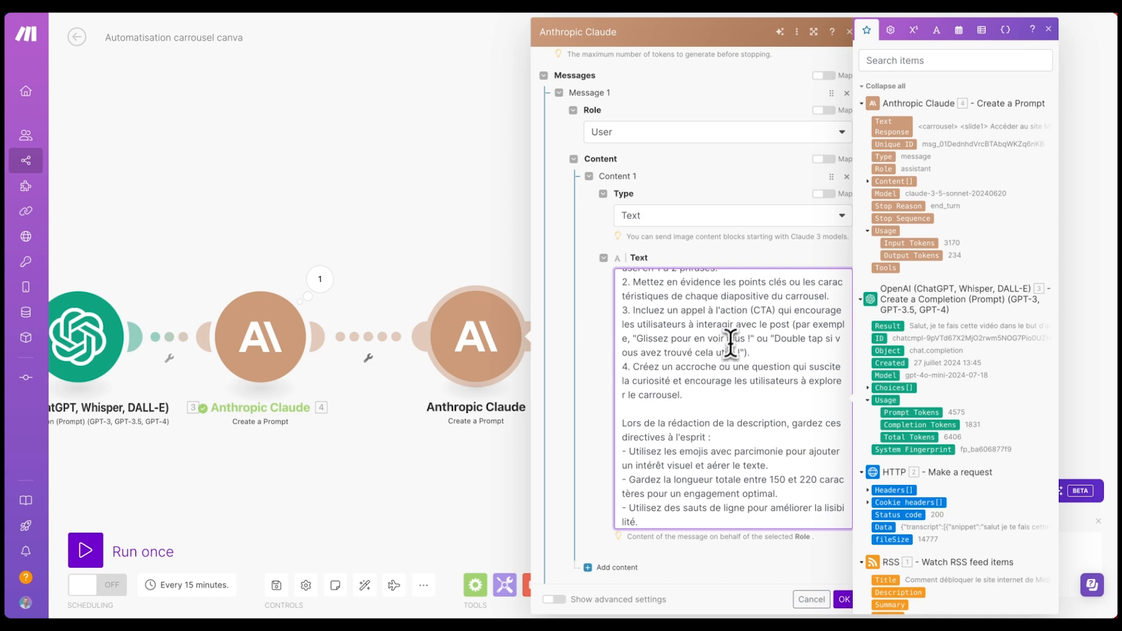
{"action": "scroll", "coordinate": [734, 335], "scroll_direction": "down", "scroll_amount": 1}
{"action": "scroll", "coordinate": [735, 330], "scroll_direction": "down", "scroll_amount": 1}
{"action": "scroll", "coordinate": [735, 329], "scroll_direction": "down", "scroll_amount": 2}
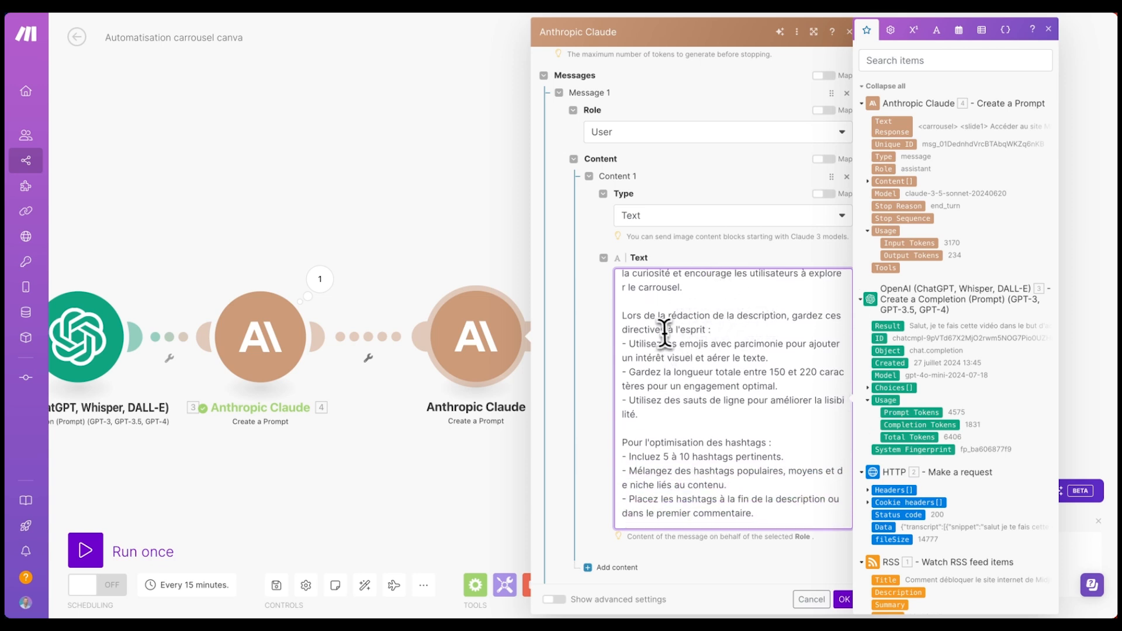
{"action": "scroll", "coordinate": [730, 334], "scroll_direction": "down", "scroll_amount": 1}
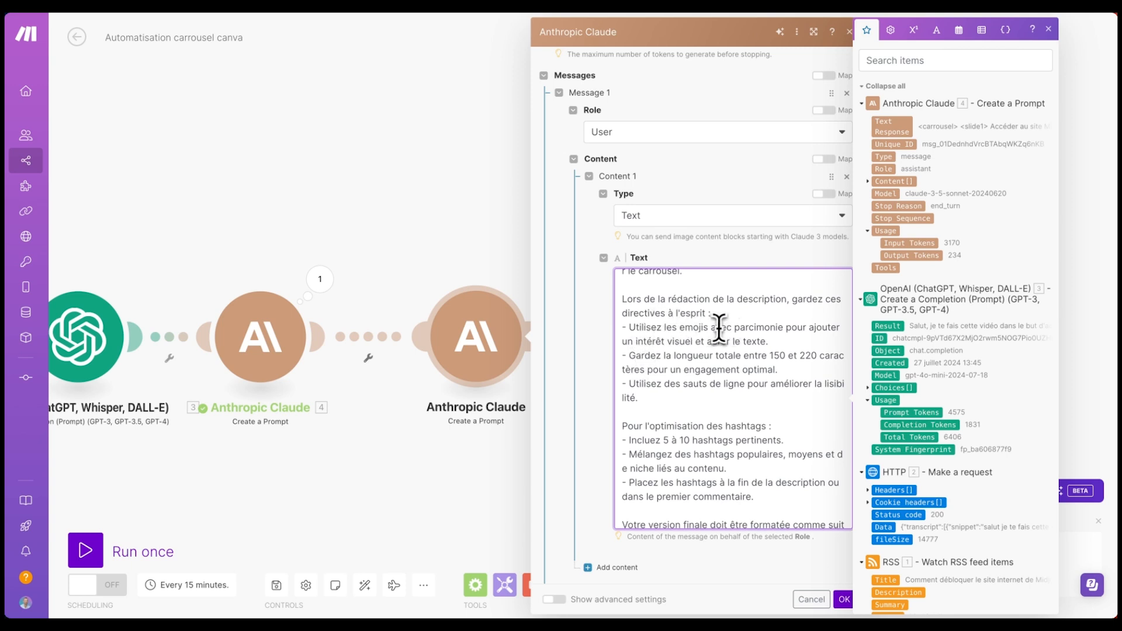
{"action": "scroll", "coordinate": [759, 325], "scroll_direction": "down", "scroll_amount": 1}
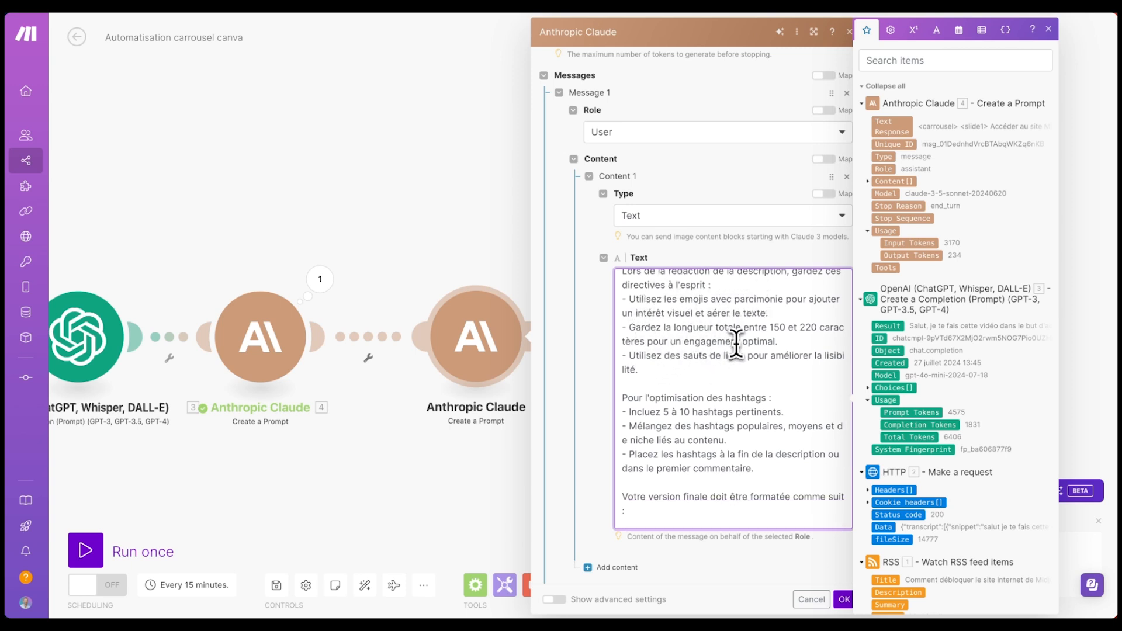
{"action": "scroll", "coordinate": [735, 346], "scroll_direction": "down", "scroll_amount": 3}
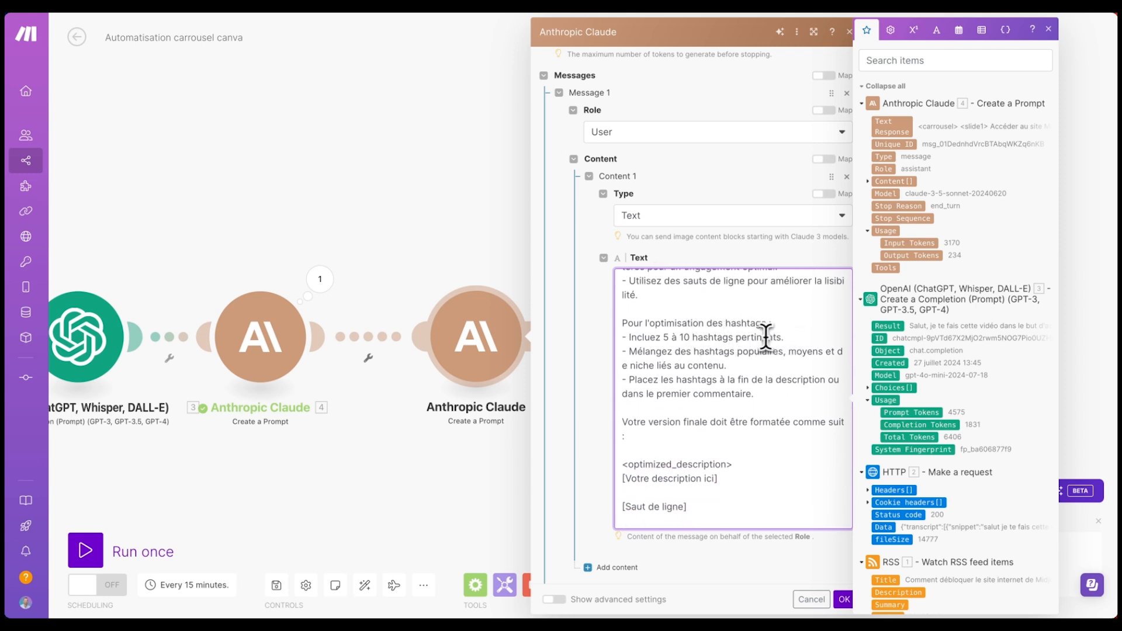
{"action": "scroll", "coordinate": [713, 385], "scroll_direction": "down", "scroll_amount": 1}
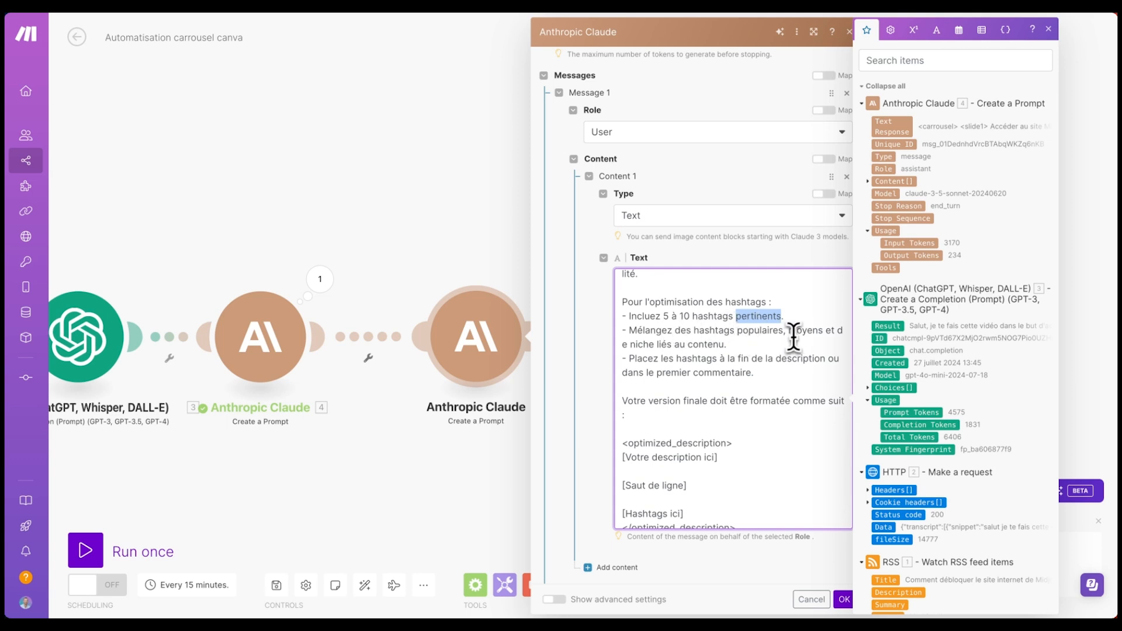
{"action": "scroll", "coordinate": [793, 320], "scroll_direction": "down", "scroll_amount": 5}
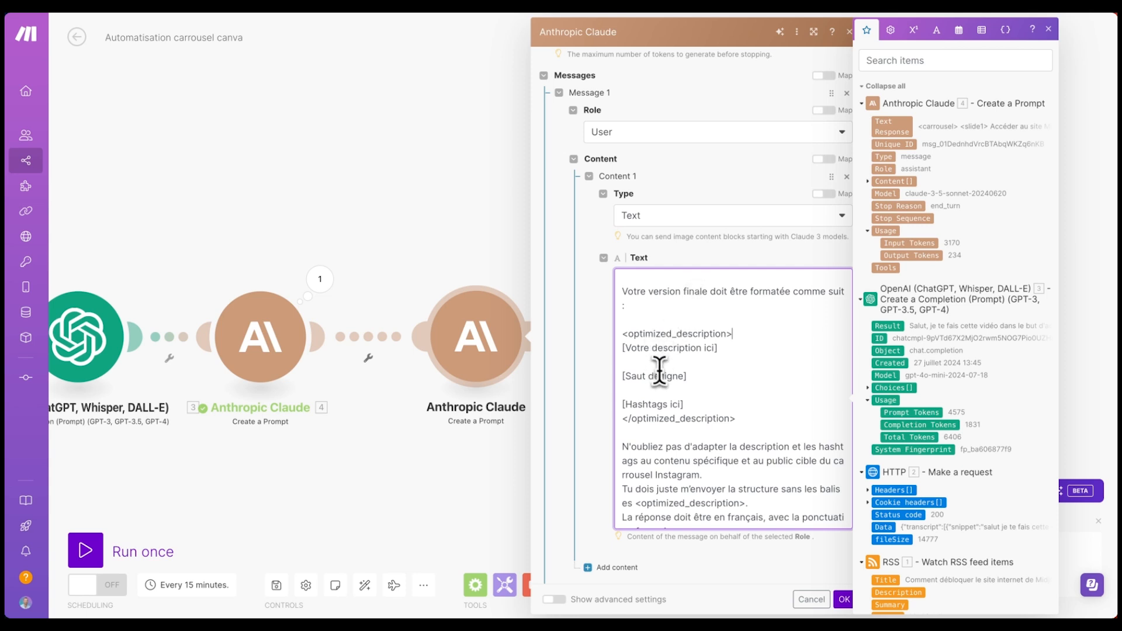
{"action": "scroll", "coordinate": [662, 399], "scroll_direction": "down", "scroll_amount": 1}
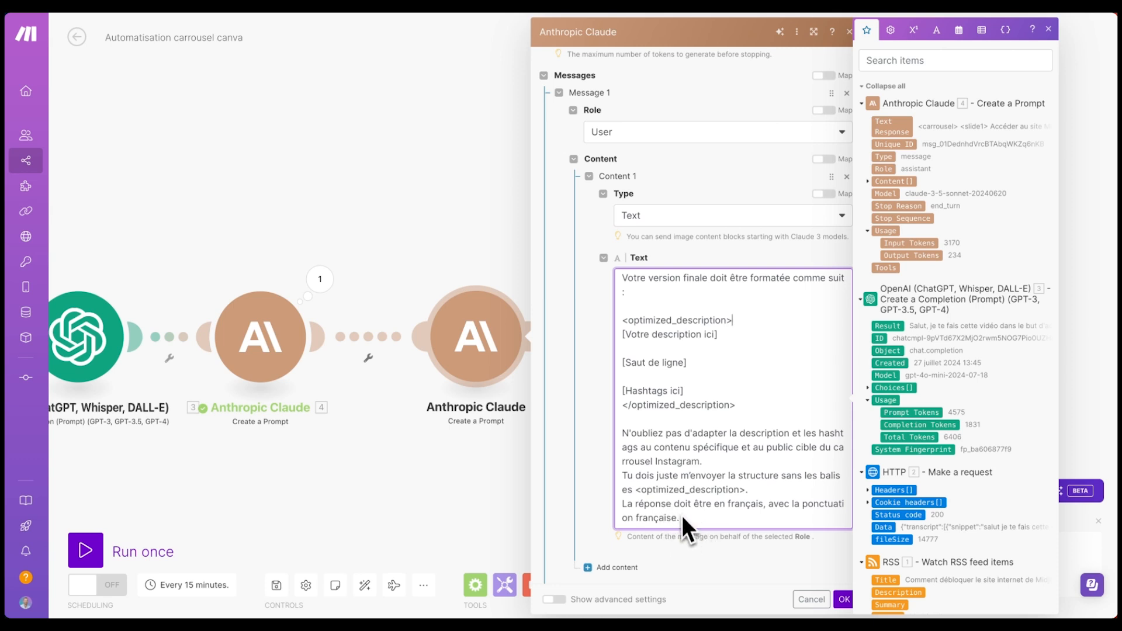
{"action": "left_click", "coordinate": [739, 537]}
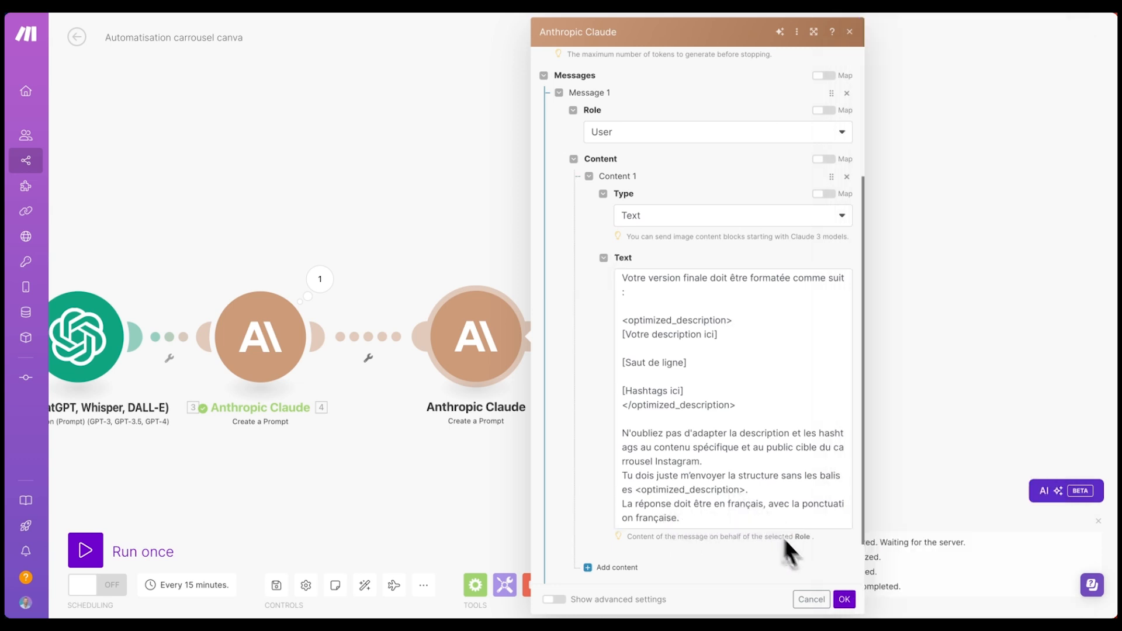
- Confirm the cloned module, save the scenario, and run Claude module 5 on its own
{"action": "left_click", "coordinate": [844, 599]}
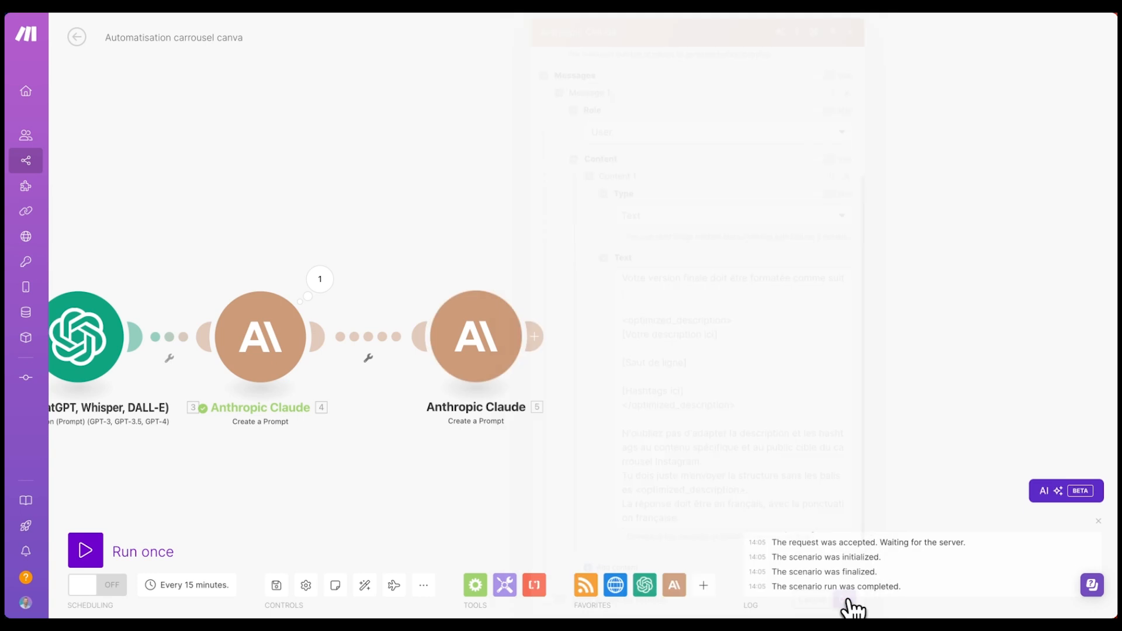
{"action": "left_click", "coordinate": [276, 587]}
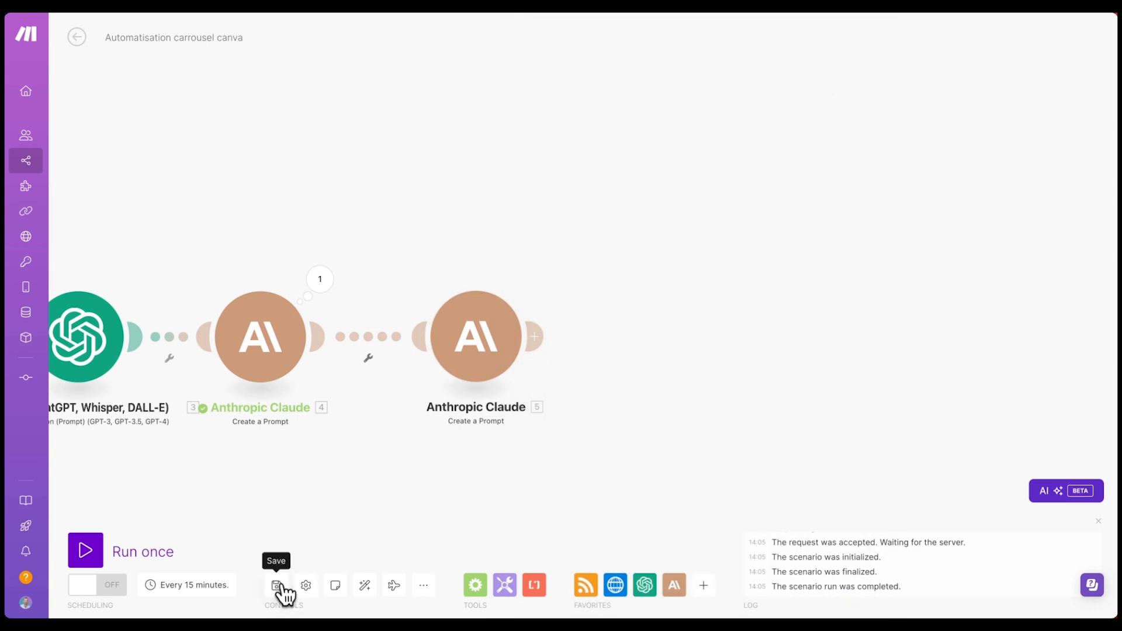
{"action": "right_click", "coordinate": [485, 331]}
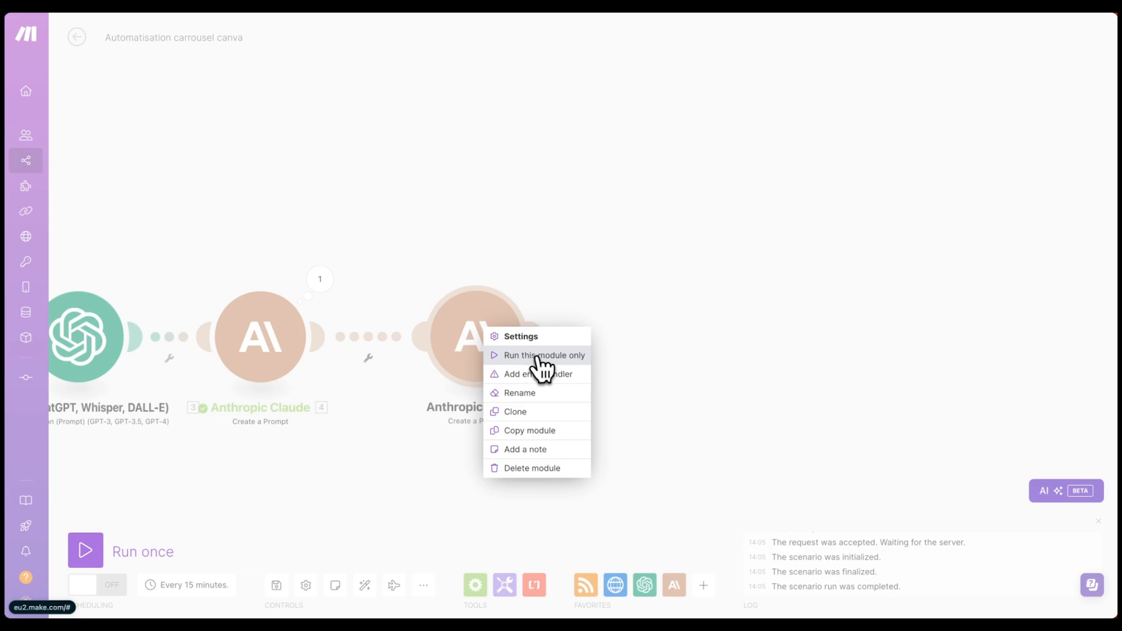
{"action": "left_click", "coordinate": [533, 355]}
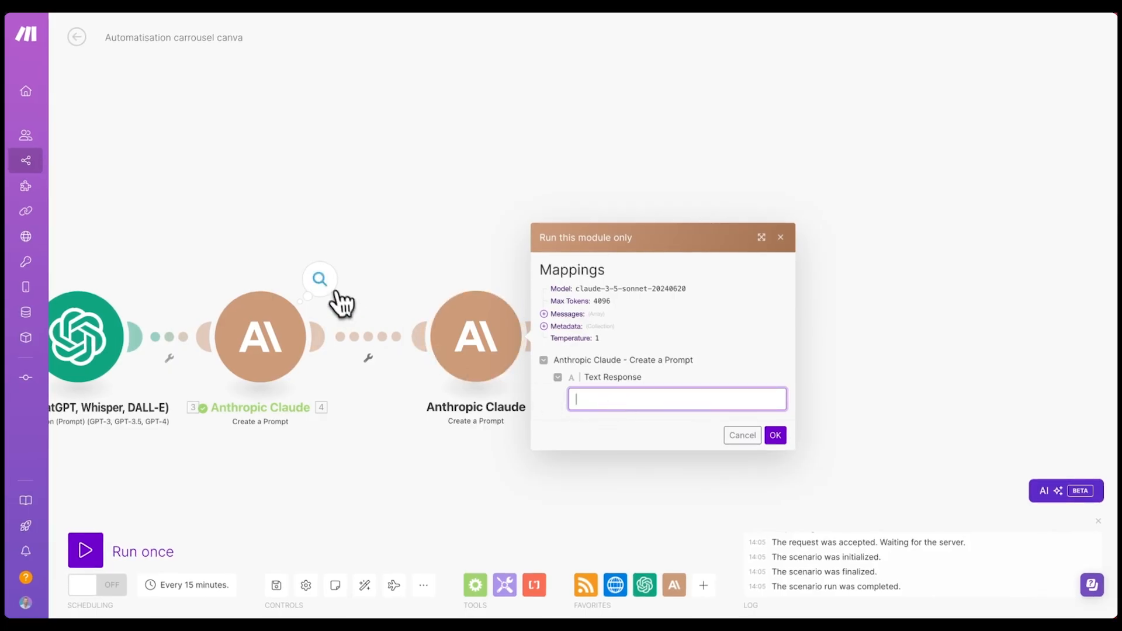
- Paste module 4's carousel output as Text Response and review the hashtag-ending Instagram description
{"action": "left_click", "coordinate": [320, 279]}
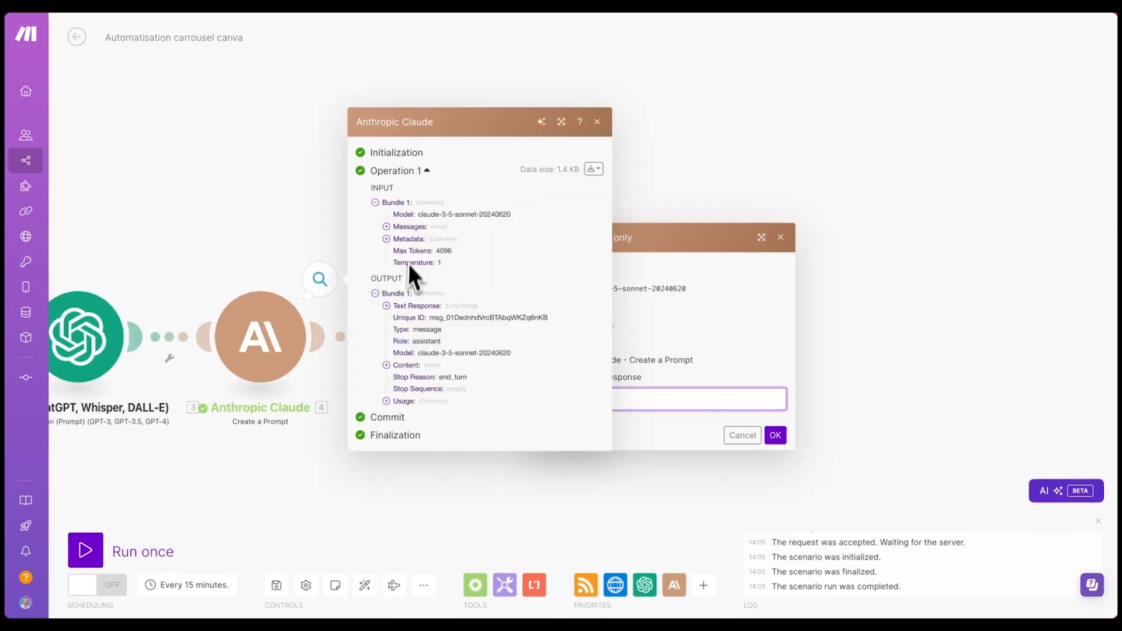
{"action": "left_click", "coordinate": [387, 307]}
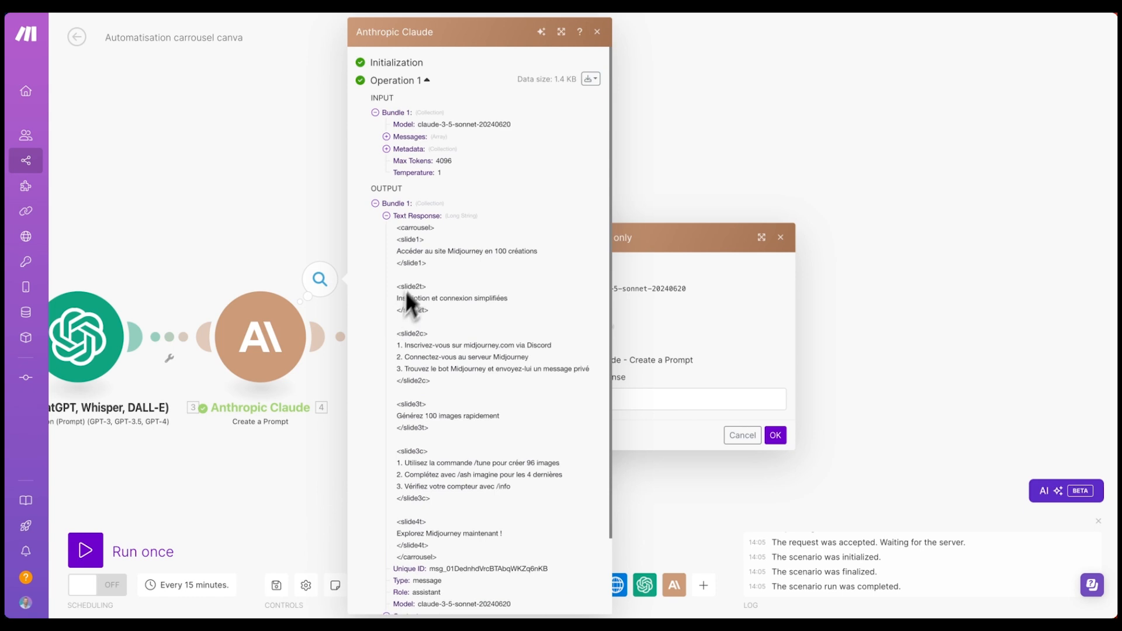
{"action": "triple_click", "coordinate": [397, 228]}
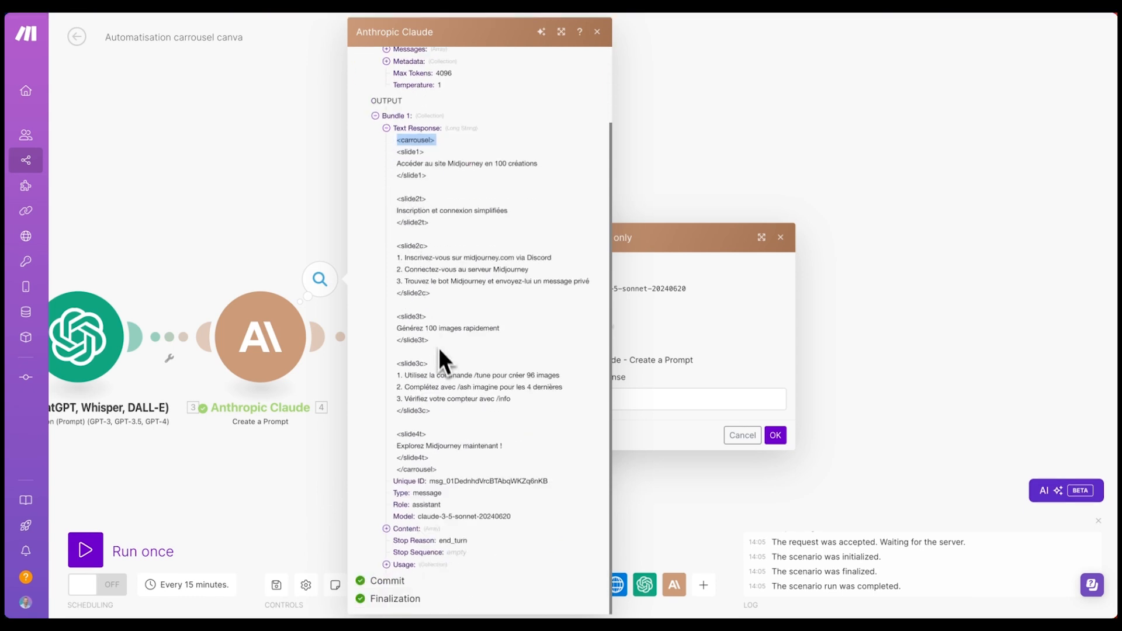
{"action": "left_click", "coordinate": [441, 472], "text": "shift"}
{"action": "left_click", "coordinate": [629, 399]}
{"action": "key", "text": "ctrl+v"}
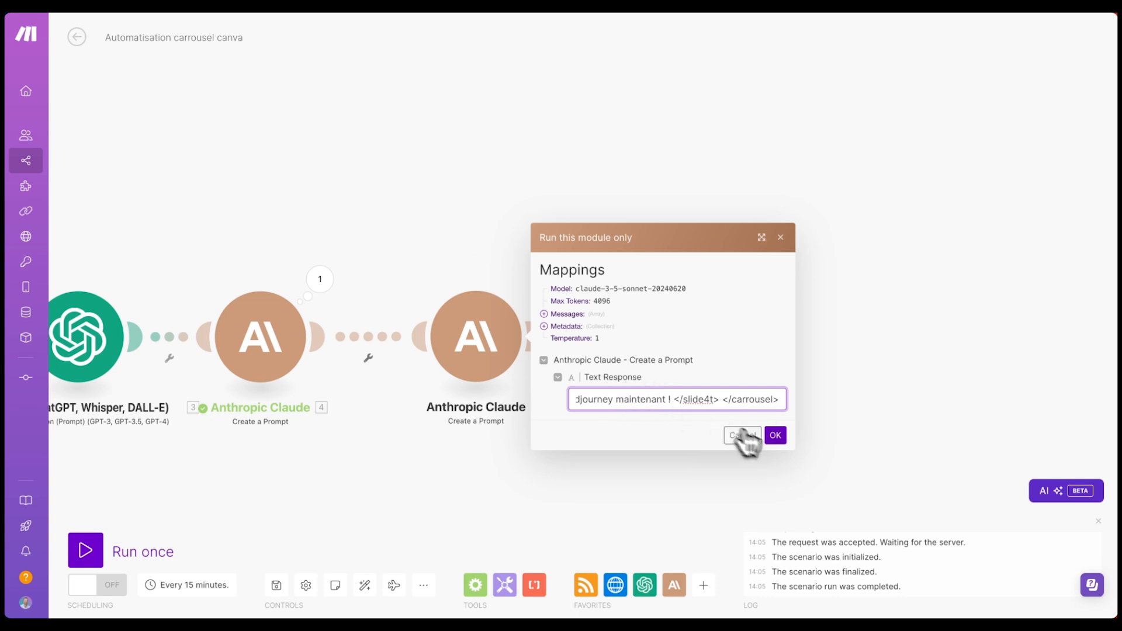
{"action": "left_click", "coordinate": [775, 436]}
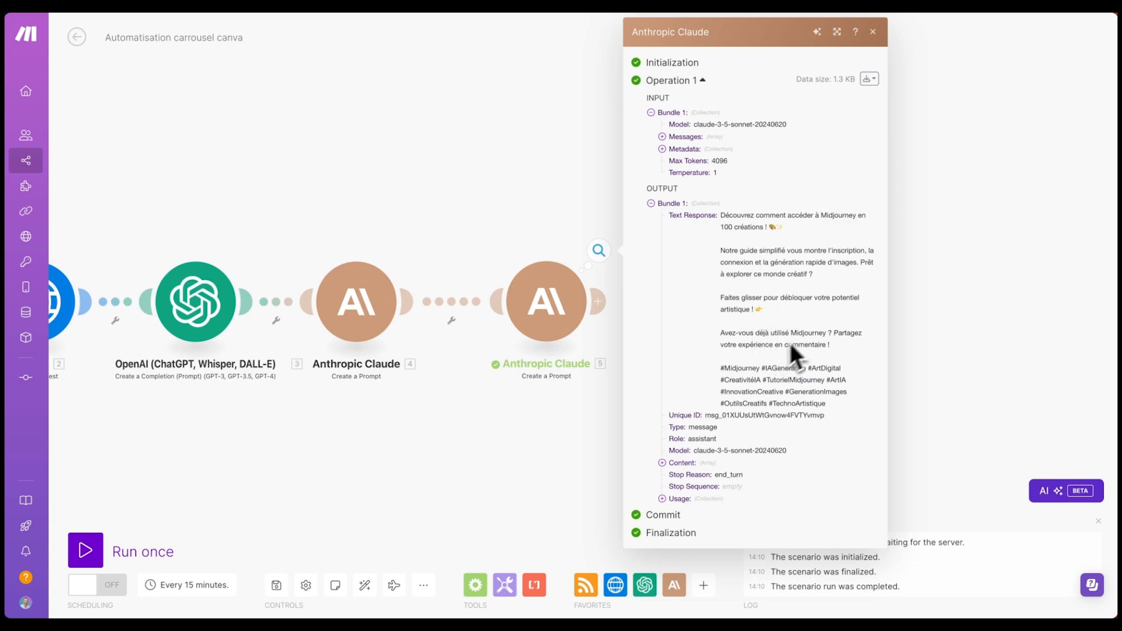
{"action": "left_click_drag", "start_coordinate": [731, 368], "coordinate": [837, 409]}
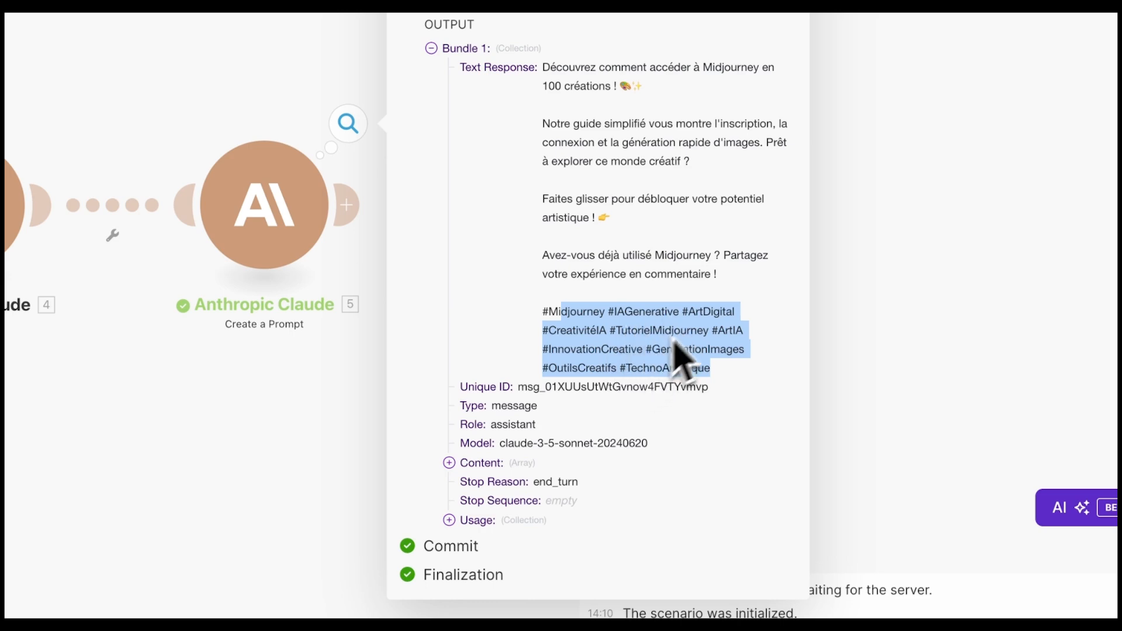
{"action": "left_click_drag", "start_coordinate": [710, 369], "coordinate": [543, 68]}
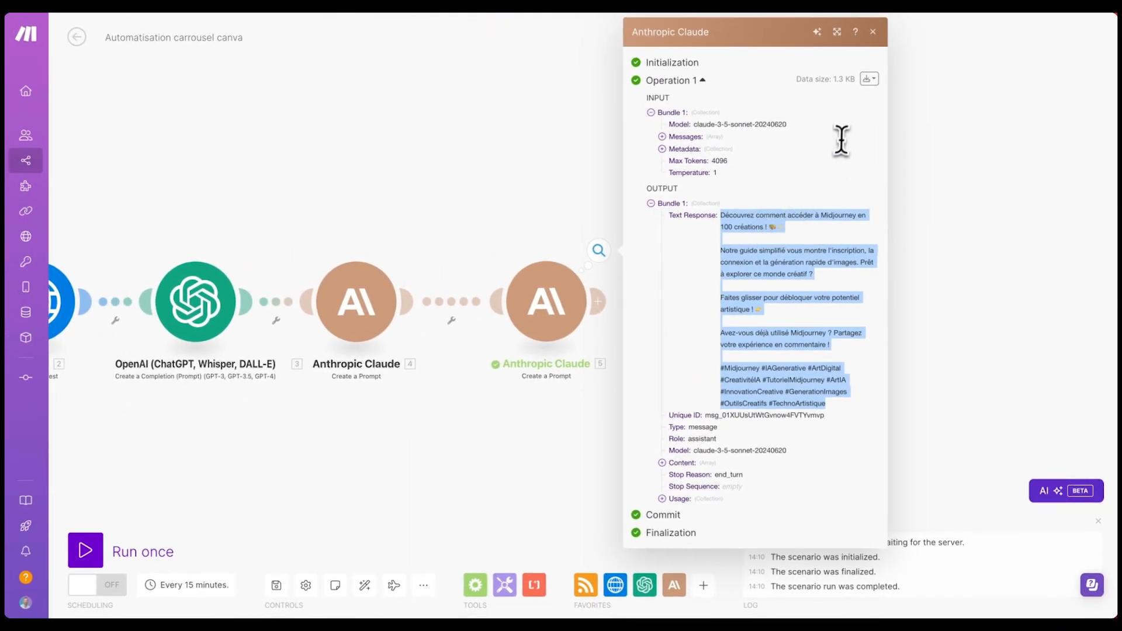
{"action": "left_click", "coordinate": [874, 29]}
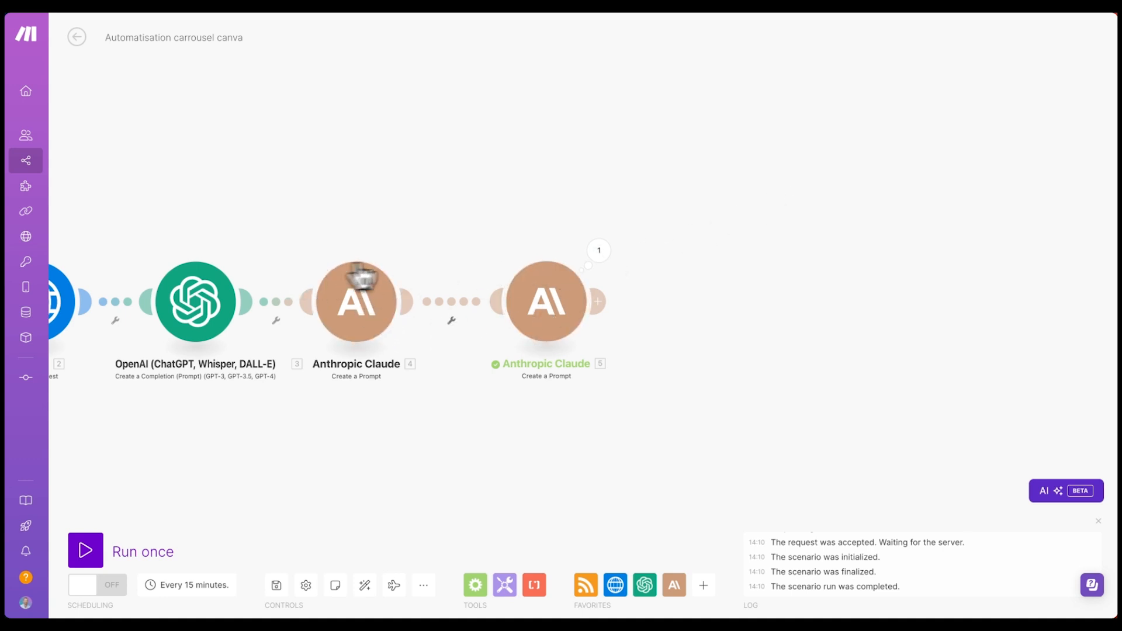
- Append Airtable Create a Record after Claude 5, connected via a new Airtable OAuth with all-bases access
{"action": "left_click", "coordinate": [597, 302]}
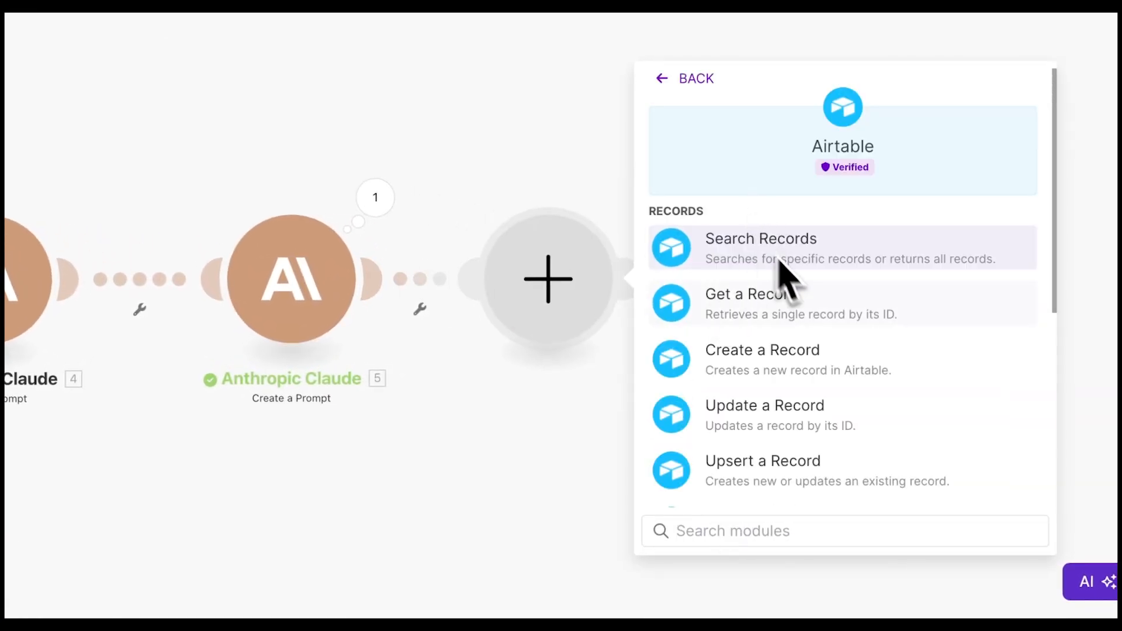
{"action": "left_click", "coordinate": [792, 368]}
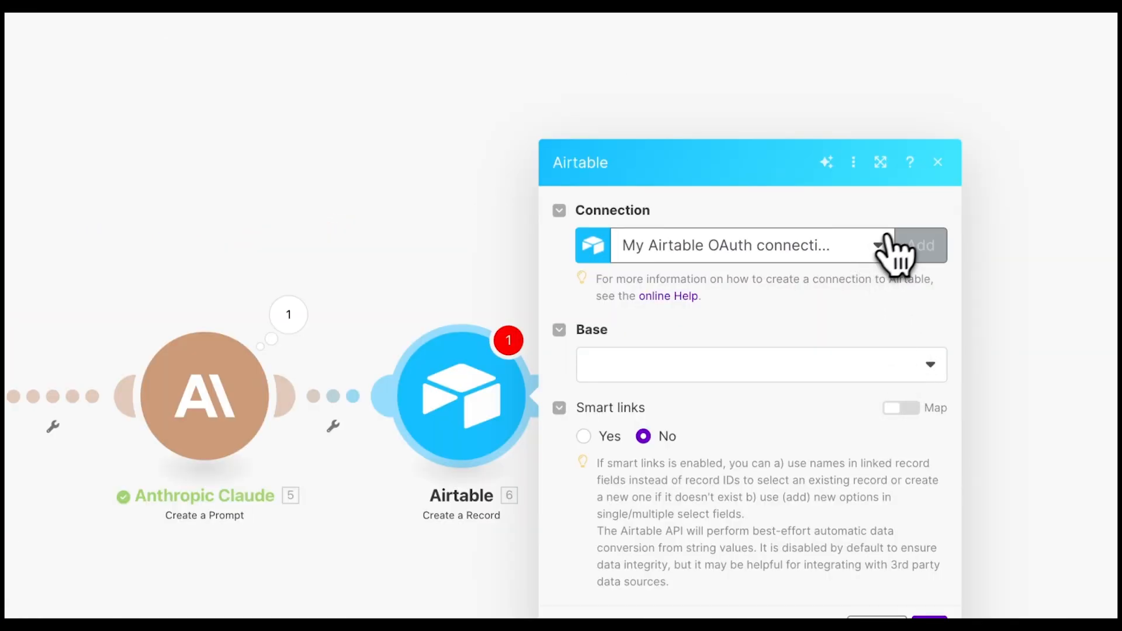
{"action": "left_click", "coordinate": [922, 245]}
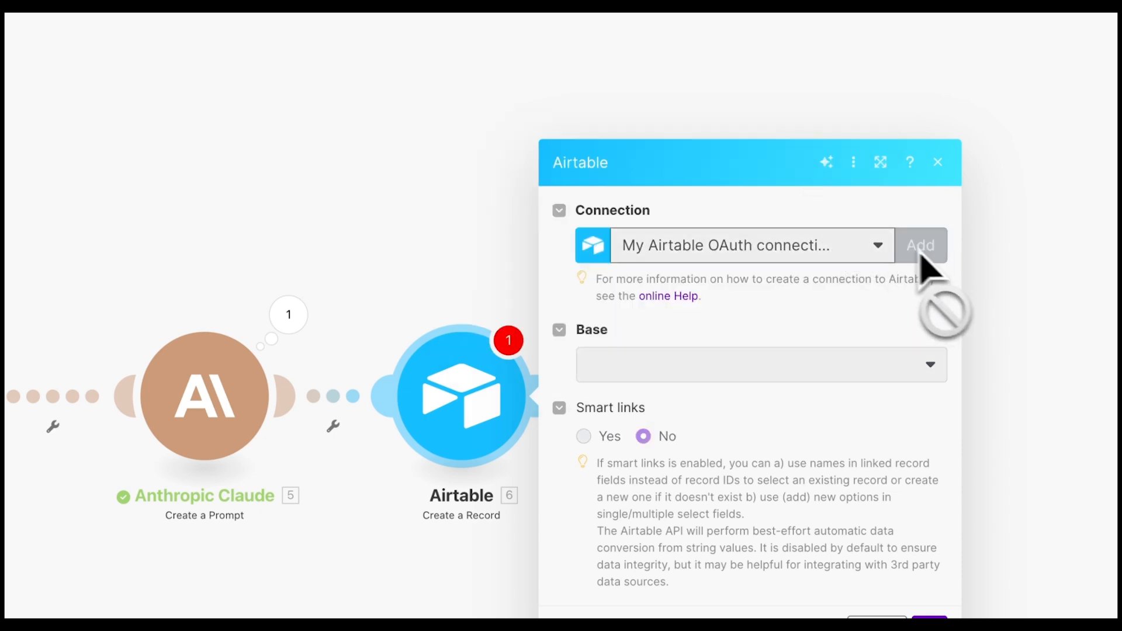
{"action": "left_click", "coordinate": [928, 257]}
{"action": "left_click", "coordinate": [726, 250]}
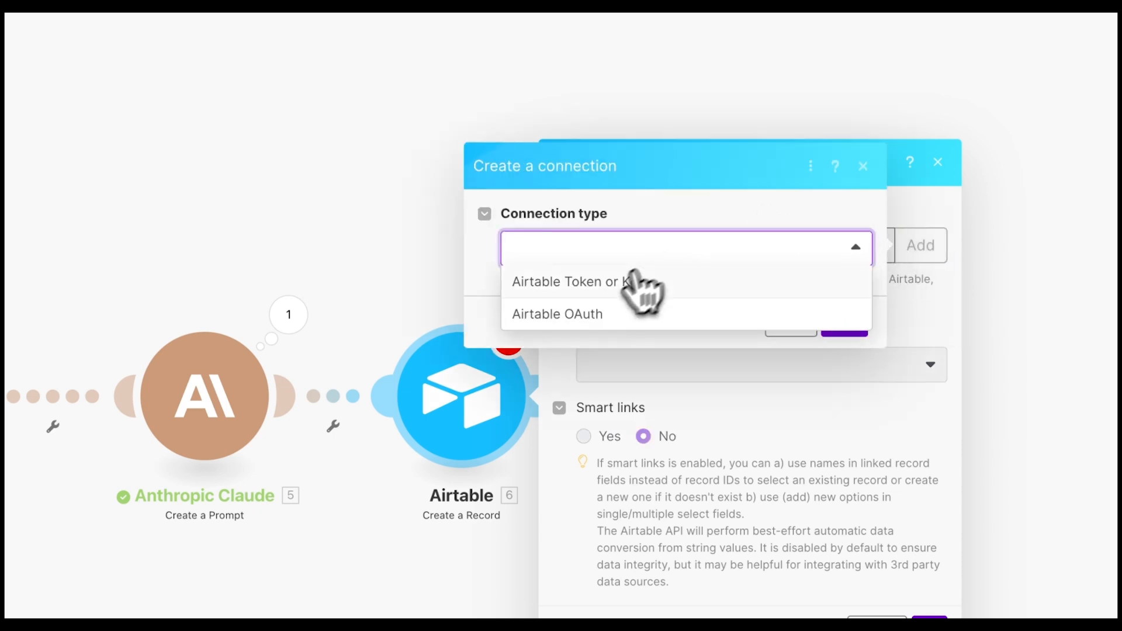
{"action": "left_click", "coordinate": [593, 315]}
{"action": "left_click", "coordinate": [841, 362]}
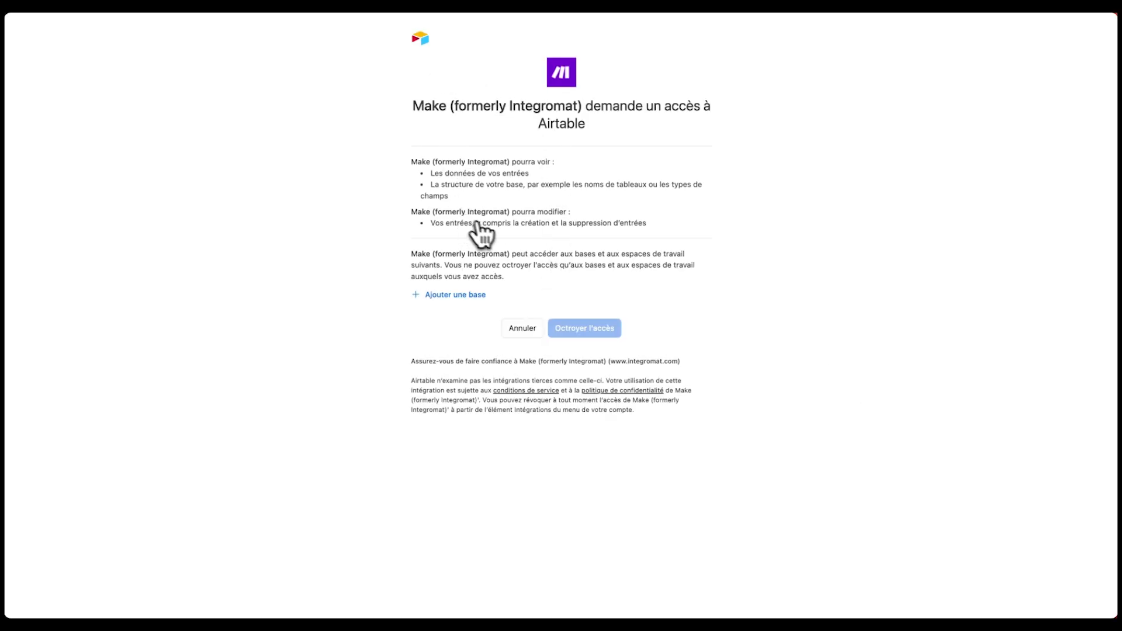
{"action": "left_click", "coordinate": [468, 294]}
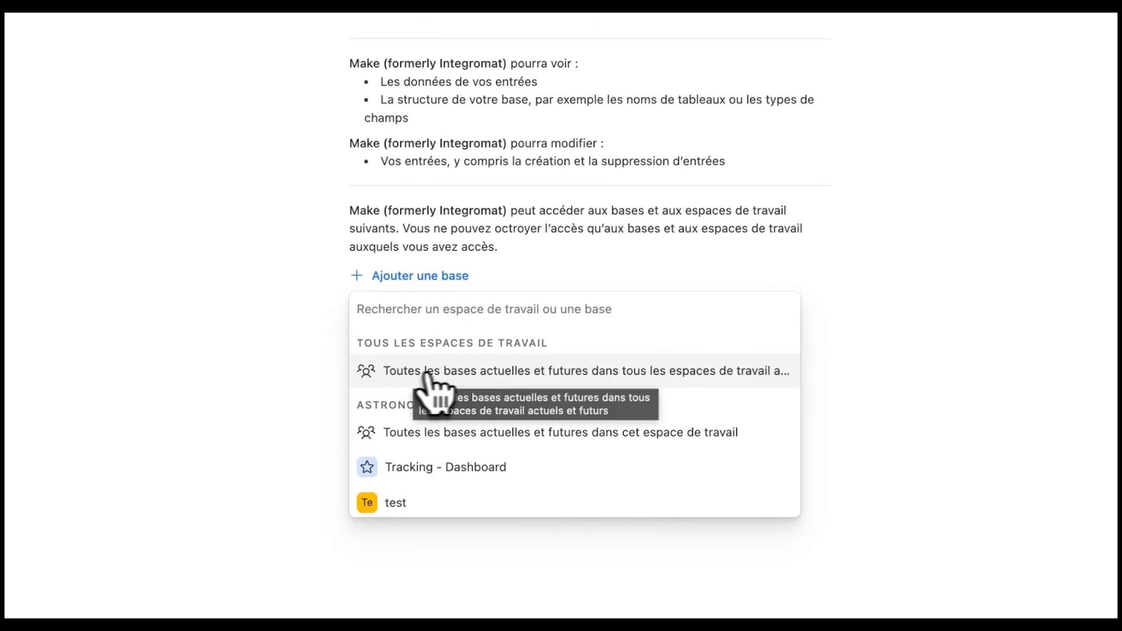
{"action": "left_click", "coordinate": [581, 370]}
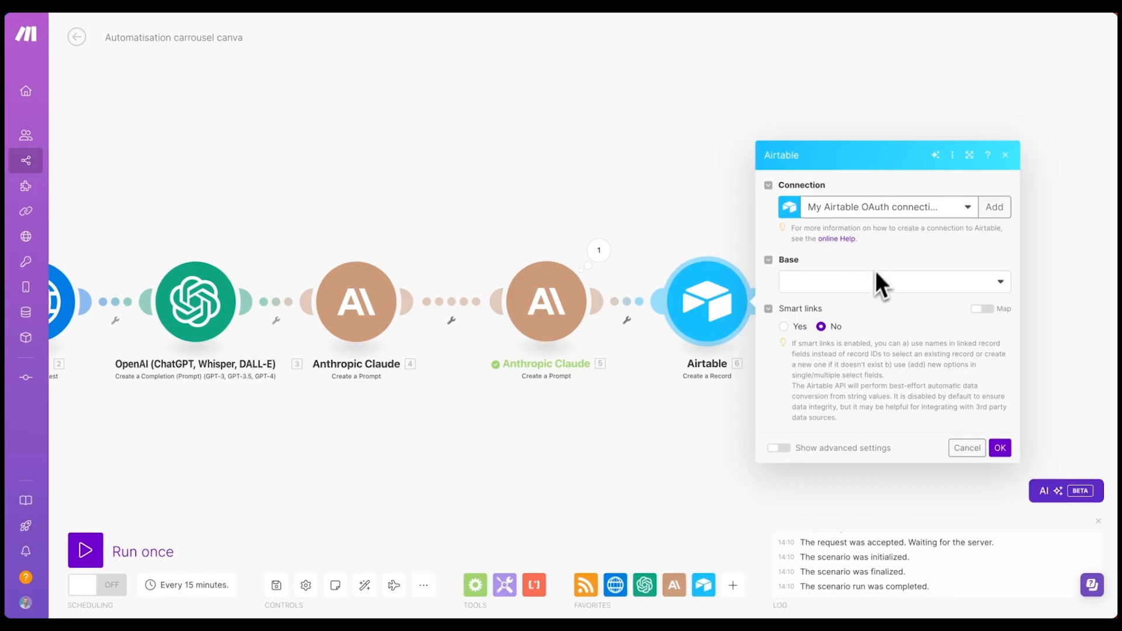
- Point the Airtable module at Table 1 of the Automatiser carrousel Canva base
{"action": "left_click", "coordinate": [849, 292]}
{"action": "type", "text": "car"}
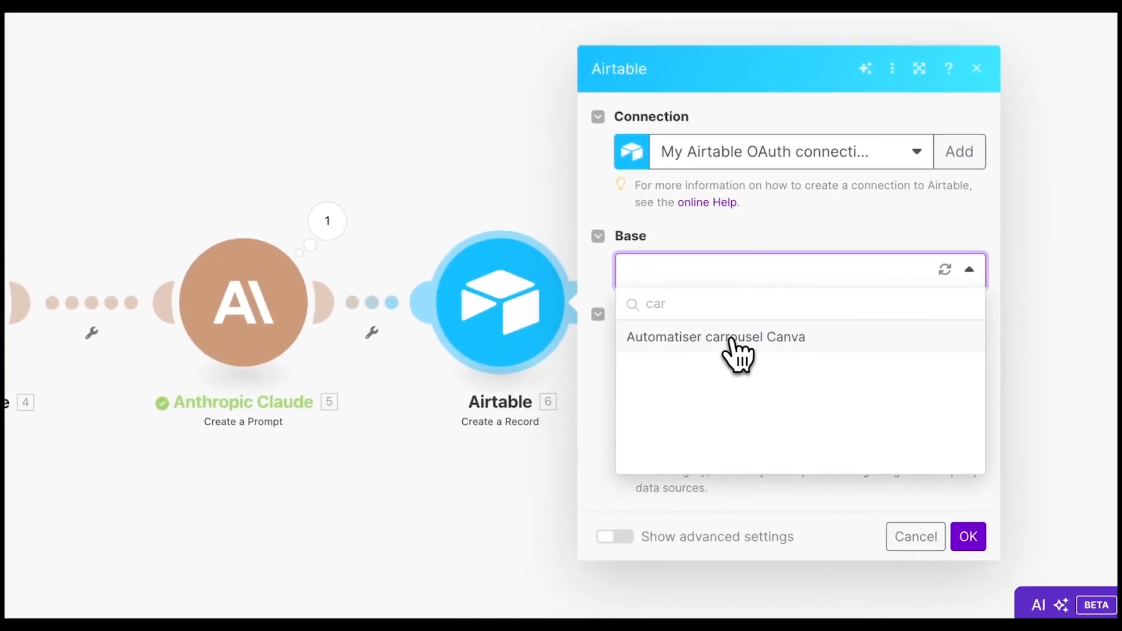
{"action": "left_click", "coordinate": [732, 341]}
{"action": "left_click", "coordinate": [657, 310]}
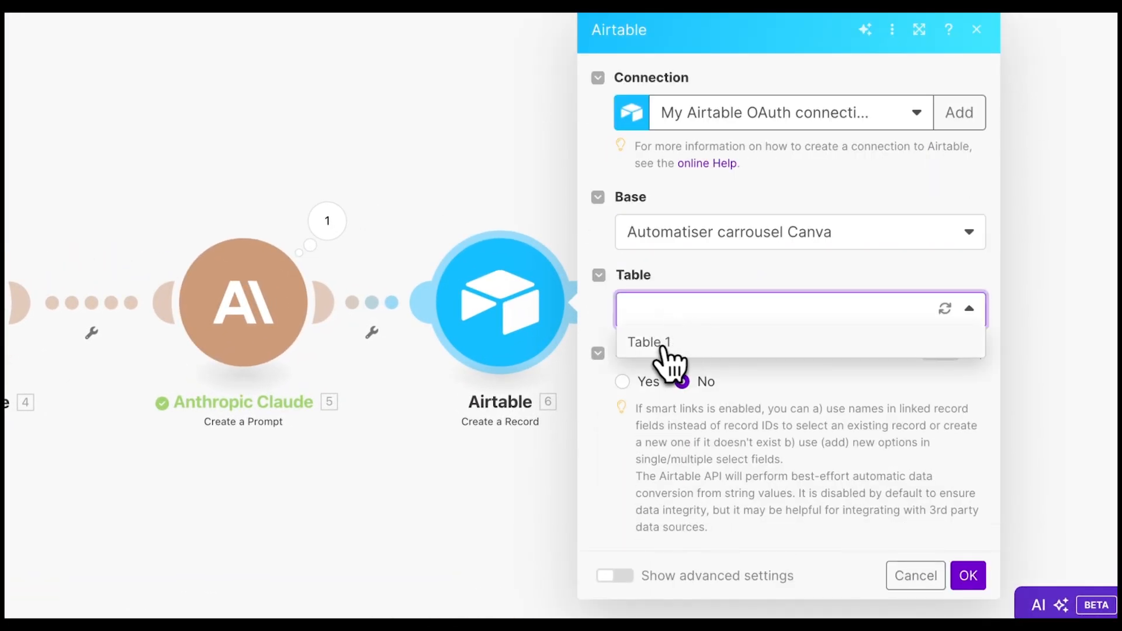
{"action": "left_click", "coordinate": [656, 346]}
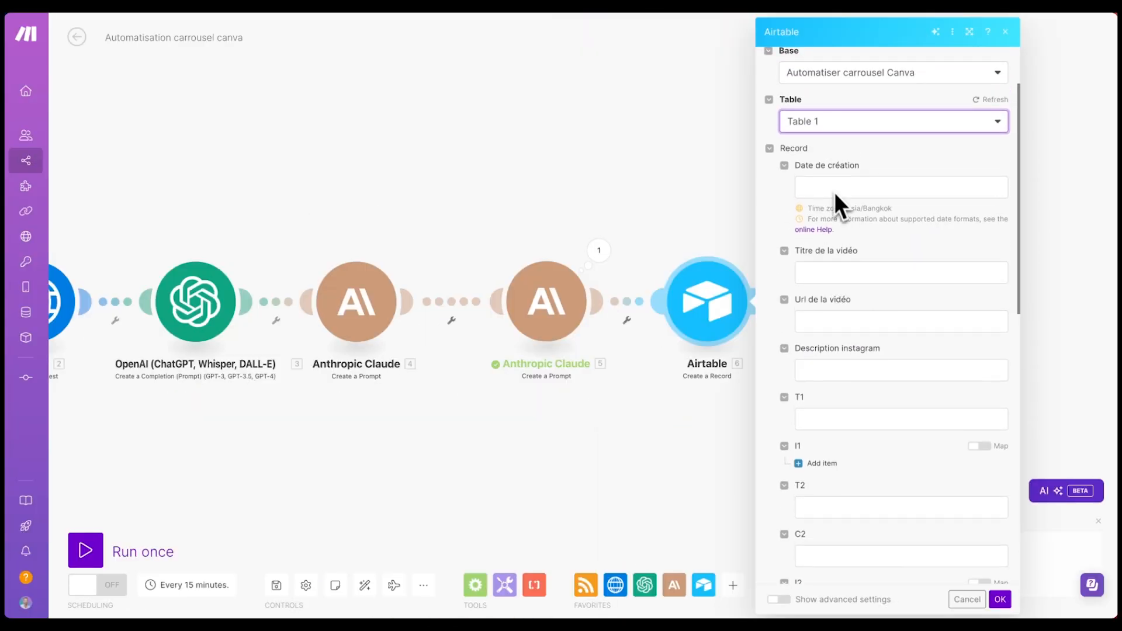
{"action": "scroll", "coordinate": [821, 301], "scroll_direction": "down", "scroll_amount": 1}
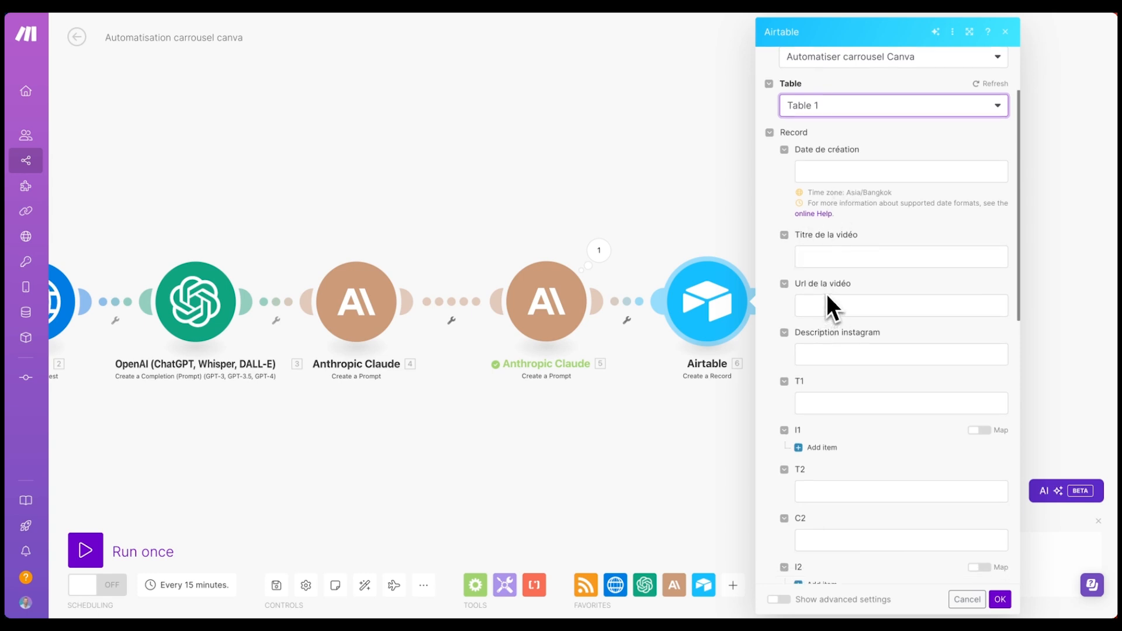
{"action": "scroll", "coordinate": [833, 284], "scroll_direction": "down", "scroll_amount": 1}
{"action": "scroll", "coordinate": [832, 275], "scroll_direction": "up", "scroll_amount": 1}
{"action": "scroll", "coordinate": [843, 250], "scroll_direction": "up", "scroll_amount": 1}
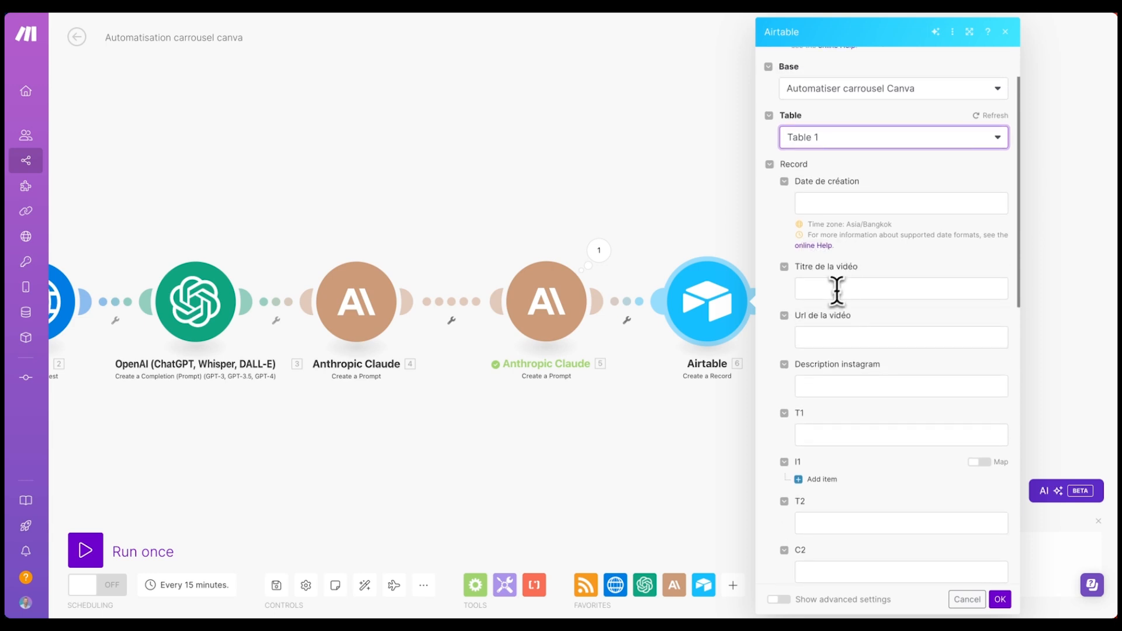
- Map RSS Title, RSS URL and Claude 5's Text Response into Titre, Url and Description instagram
{"action": "left_click", "coordinate": [832, 290]}
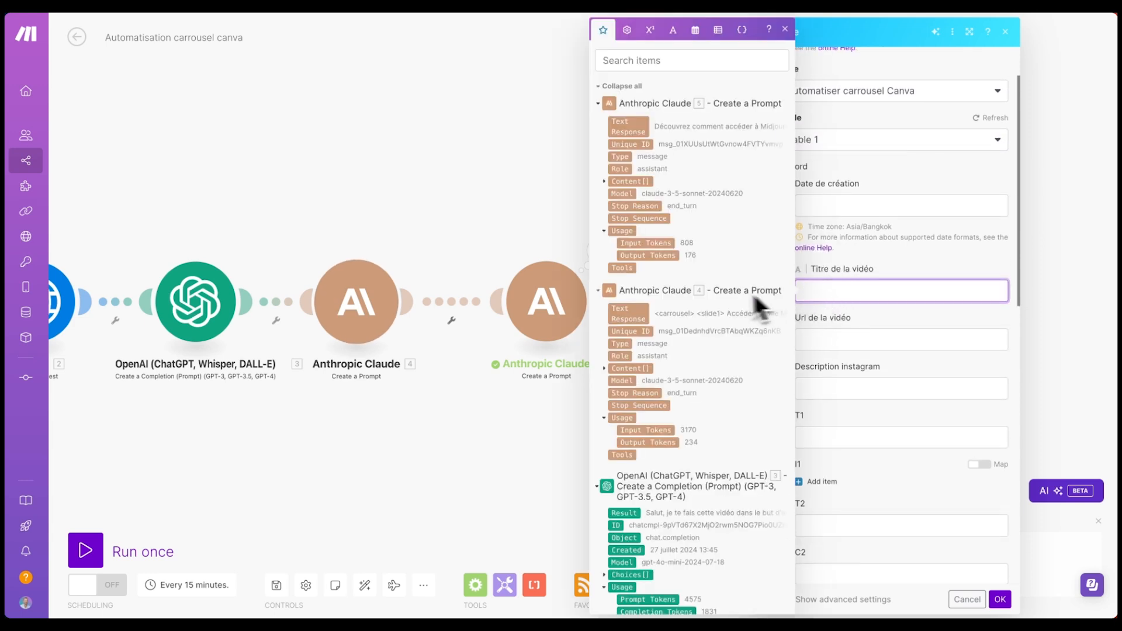
{"action": "scroll", "coordinate": [677, 319], "scroll_direction": "down", "scroll_amount": 7}
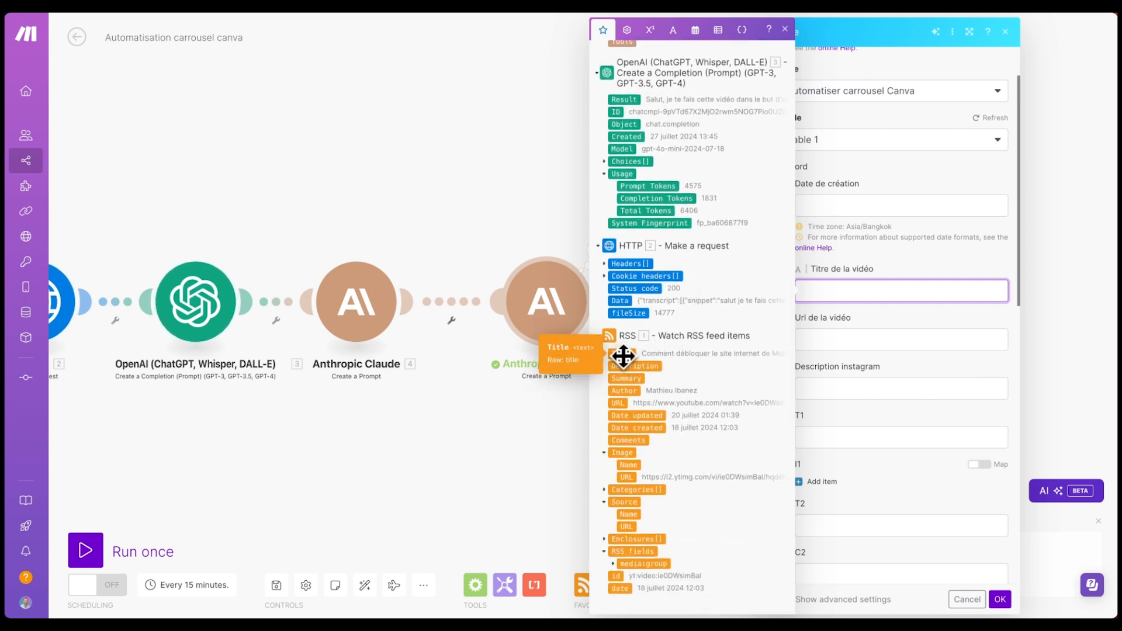
{"action": "left_click", "coordinate": [623, 354]}
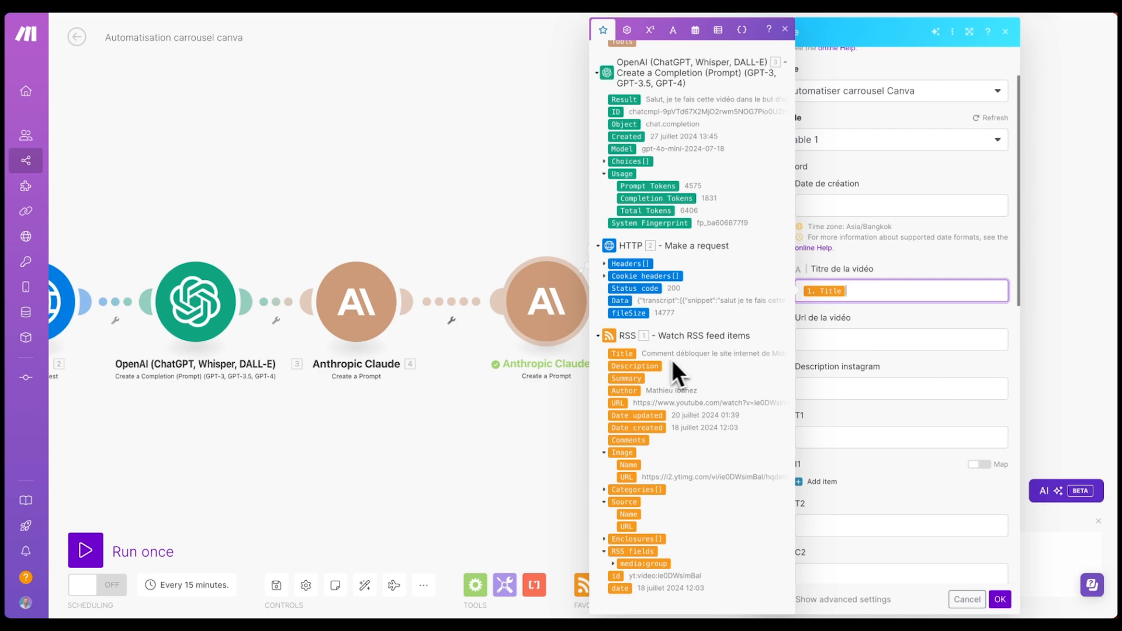
{"action": "left_click", "coordinate": [826, 342]}
{"action": "scroll", "coordinate": [699, 383], "scroll_direction": "down", "scroll_amount": 5}
{"action": "scroll", "coordinate": [699, 383], "scroll_direction": "down", "scroll_amount": 4}
{"action": "left_click", "coordinate": [623, 403]}
{"action": "left_click", "coordinate": [900, 388]}
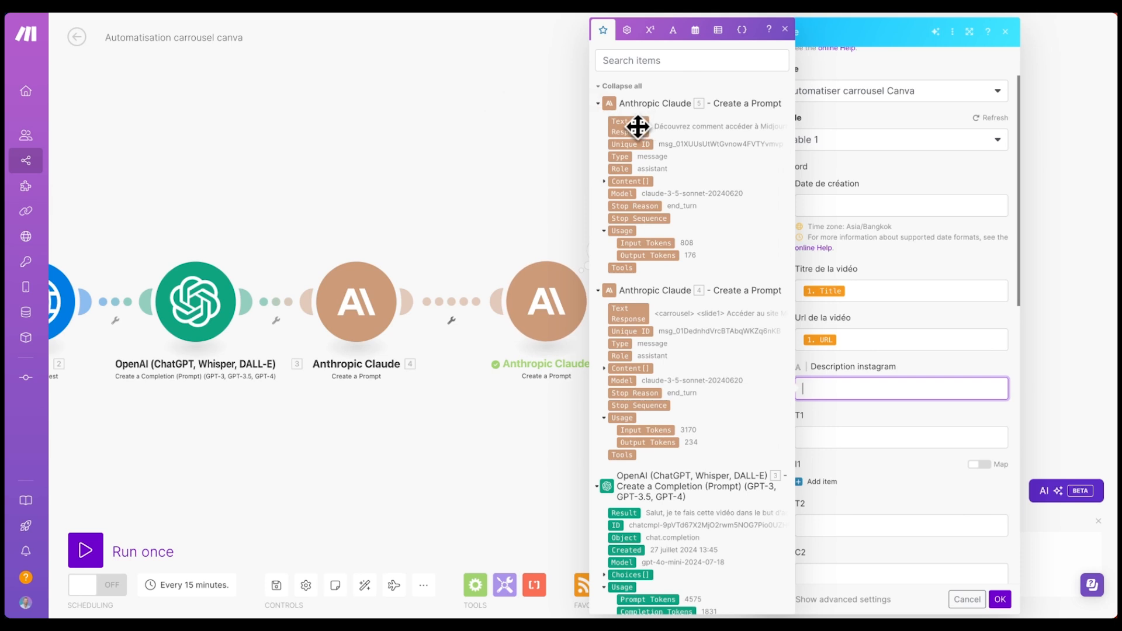
{"action": "left_click_drag", "start_coordinate": [635, 125], "coordinate": [894, 388]}
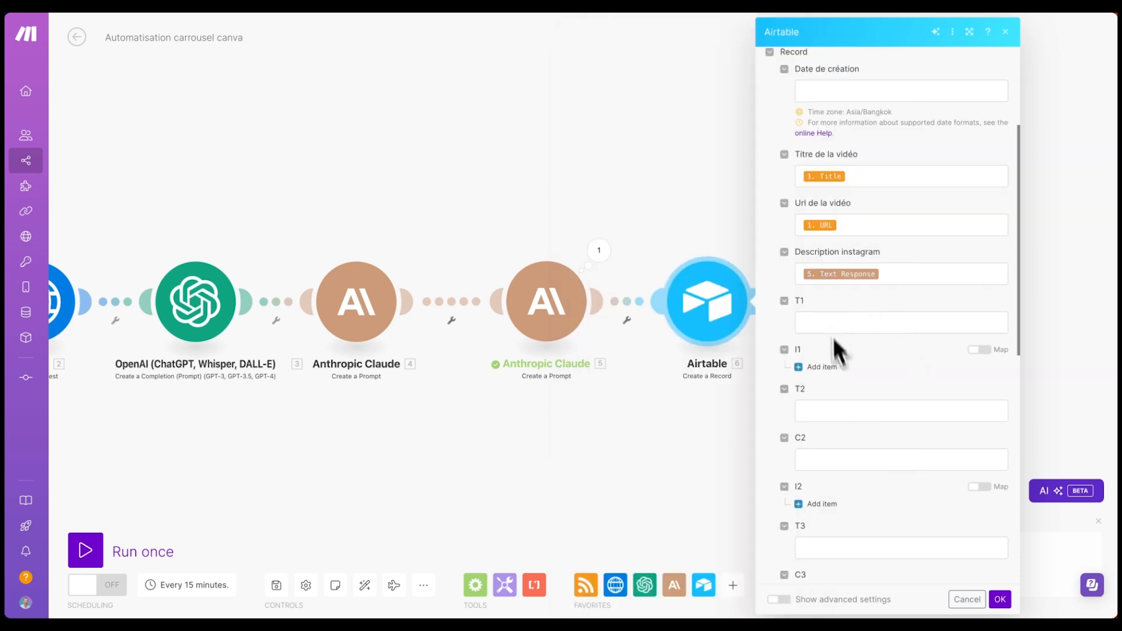
{"action": "left_click", "coordinate": [1000, 599]}
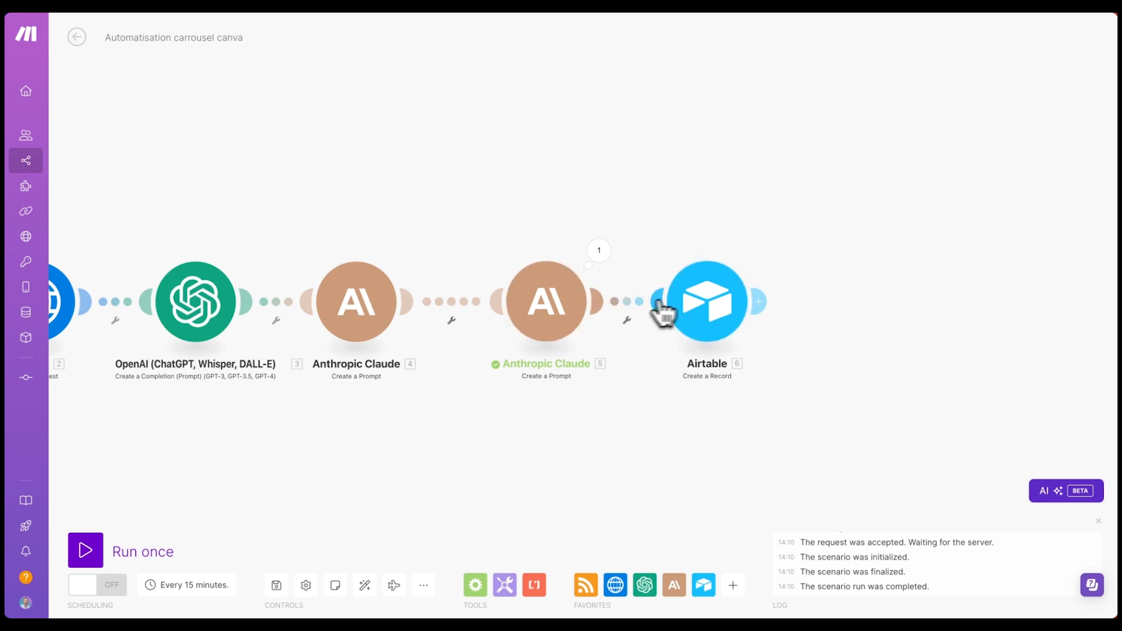
- Move the Airtable module right and expand Claude 4's new carousel Text Response after the run
{"action": "left_click_drag", "start_coordinate": [709, 296], "coordinate": [813, 284]}
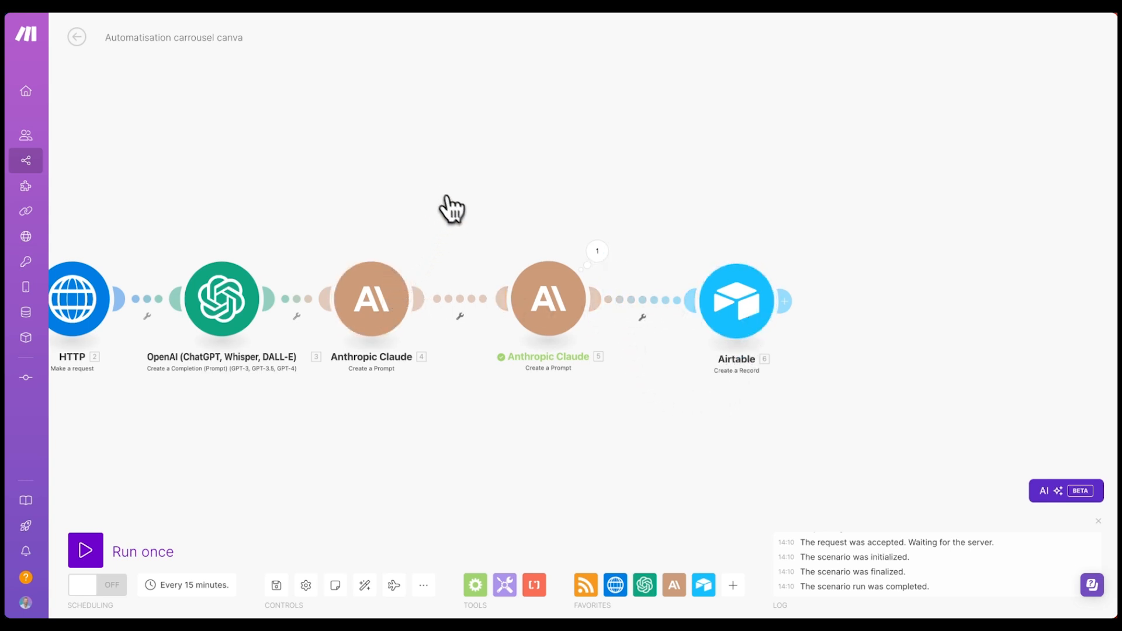
{"action": "left_click", "coordinate": [383, 313]}
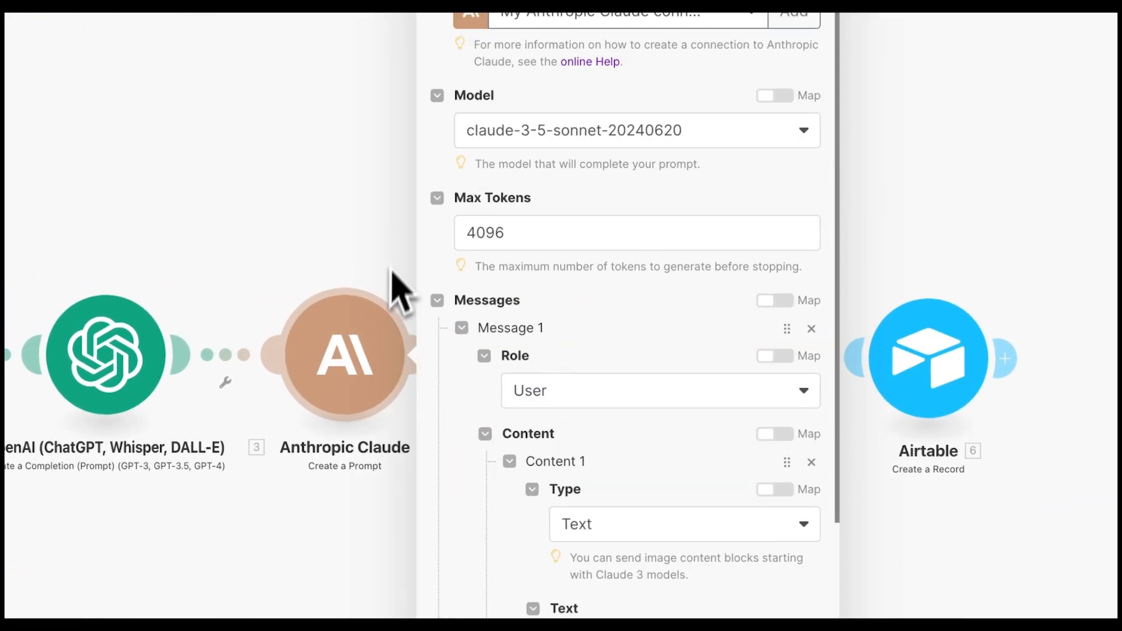
{"action": "left_click", "coordinate": [371, 226]}
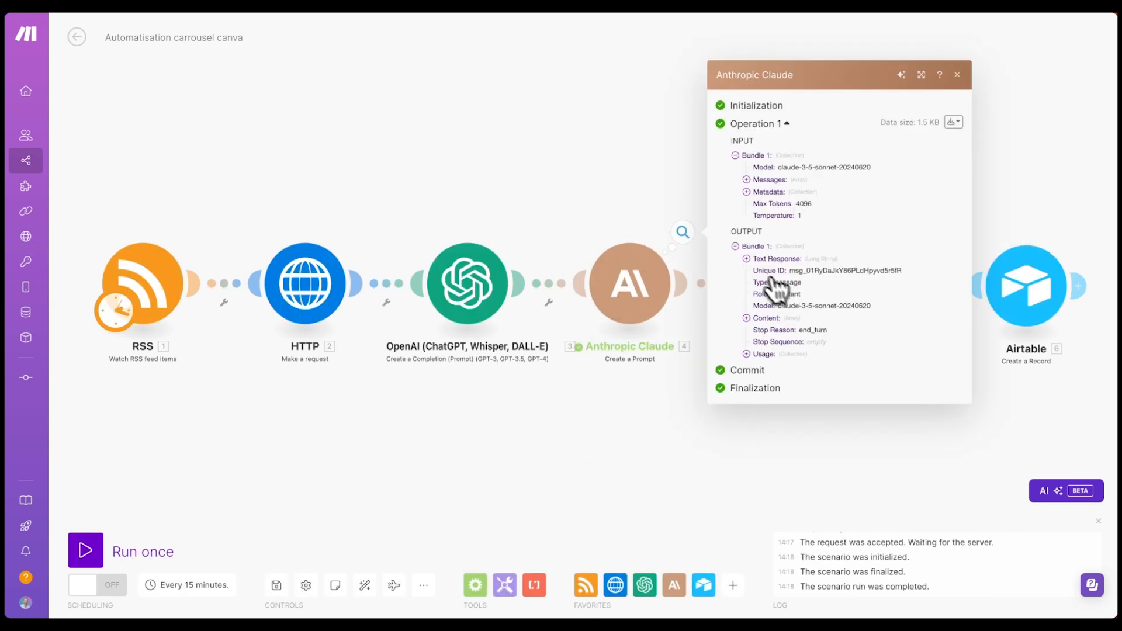
{"action": "left_click", "coordinate": [751, 260]}
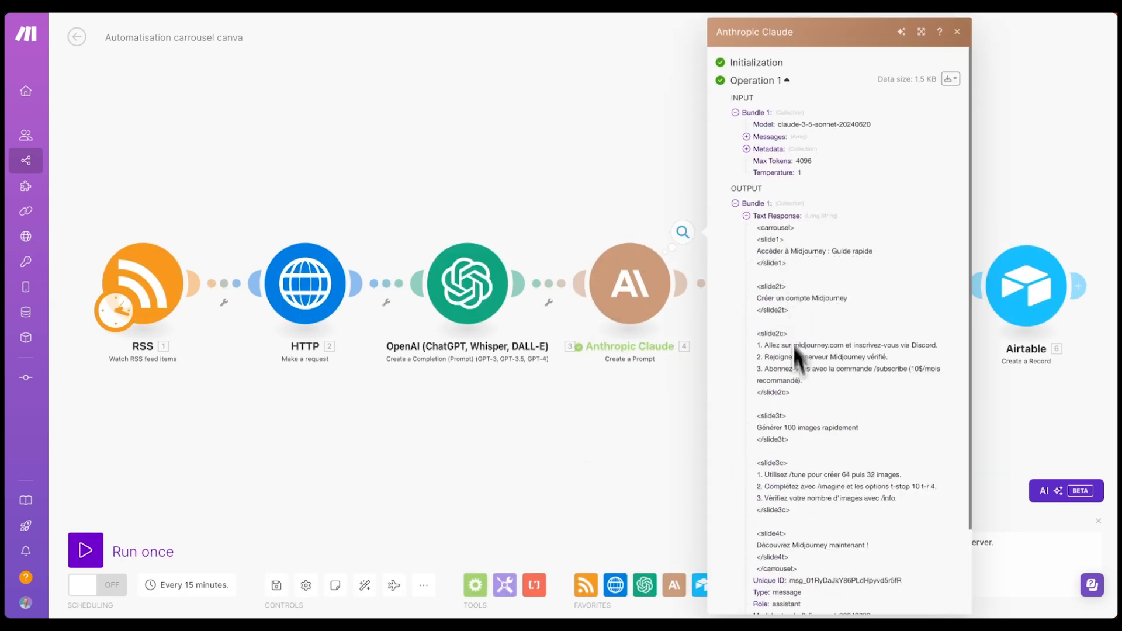
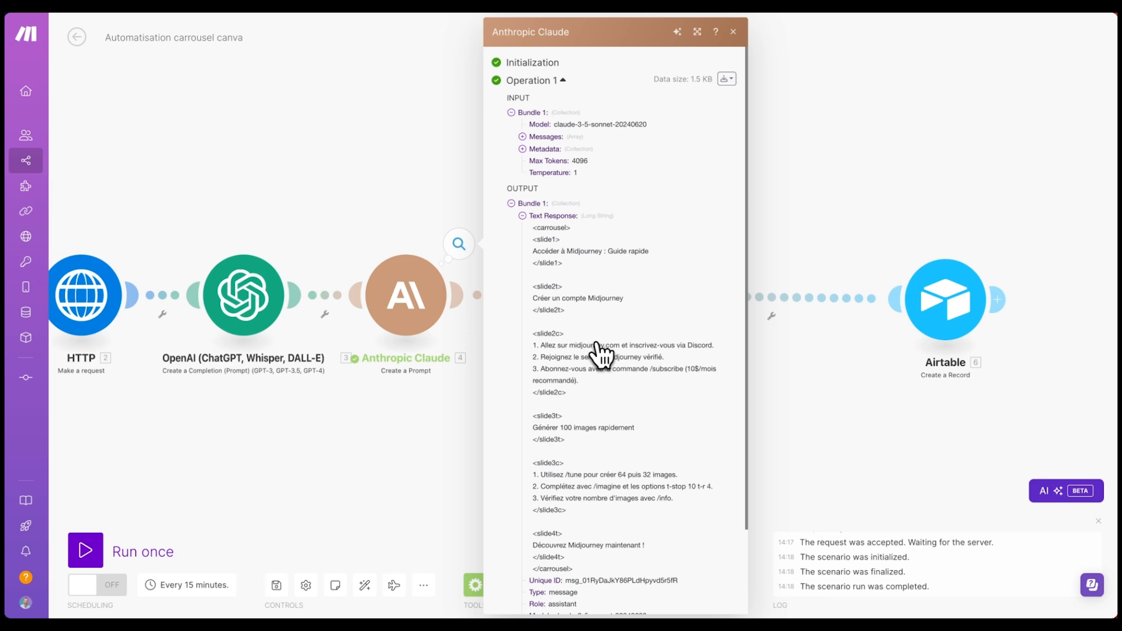
- Dismiss Claude's run output so both Claude modules and Airtable are visible on the canvas
{"action": "left_click", "coordinate": [815, 162]}
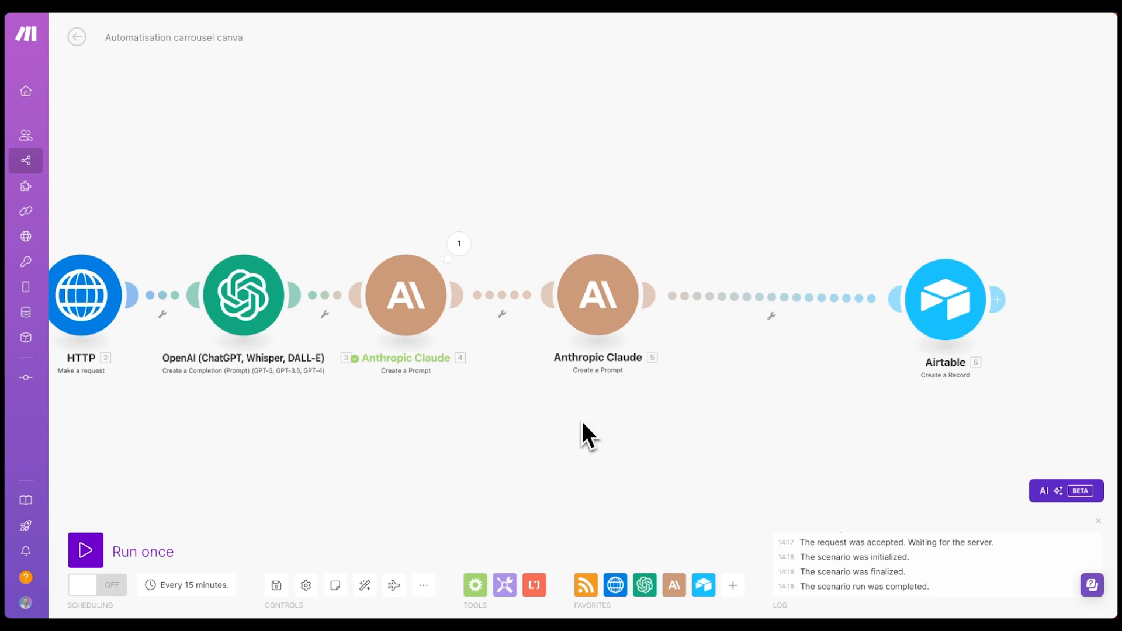
- Insert a Text parser Replace module on the link between the second Claude and Airtable
{"action": "left_click", "coordinate": [538, 589]}
{"action": "scroll", "coordinate": [619, 451], "scroll_direction": "down", "scroll_amount": 2}
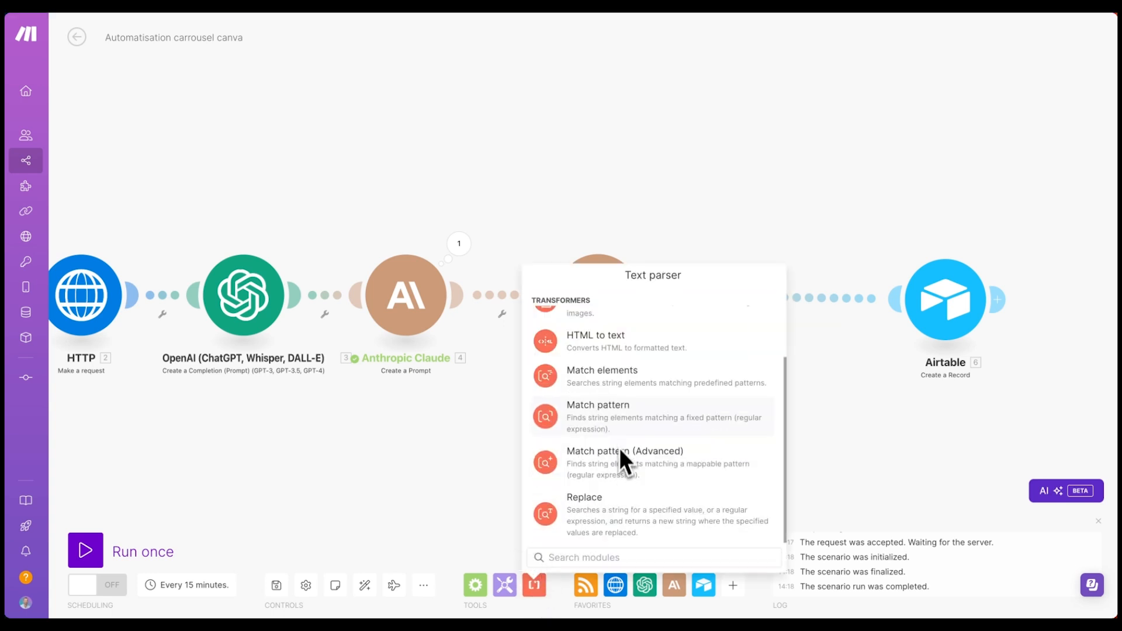
{"action": "scroll", "coordinate": [620, 447], "scroll_direction": "down", "scroll_amount": 1}
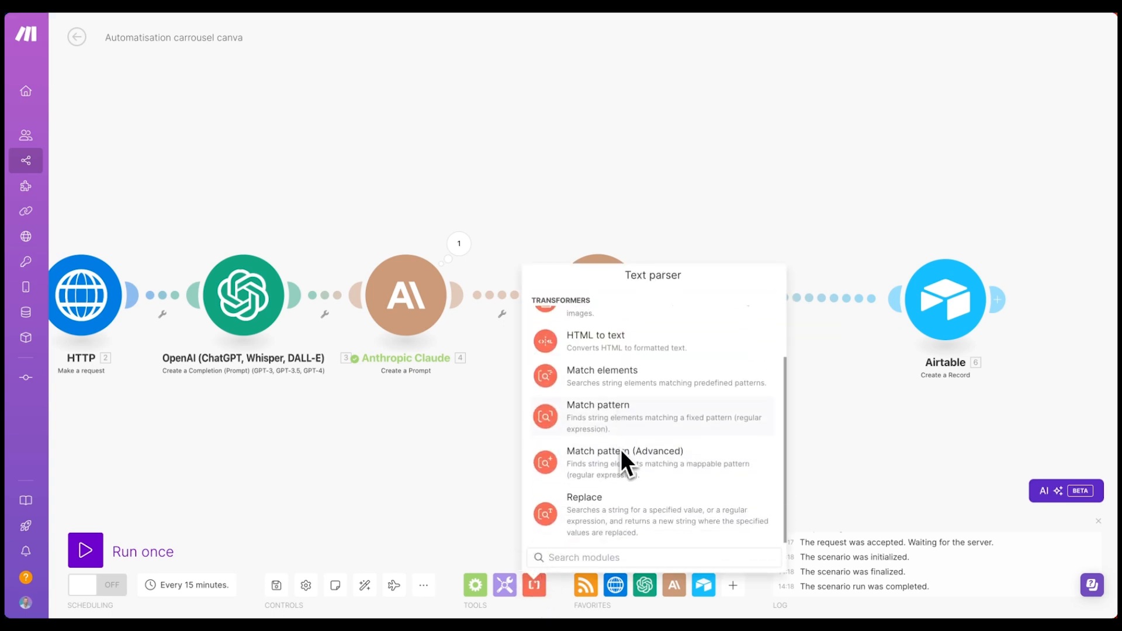
{"action": "left_click", "coordinate": [600, 508]}
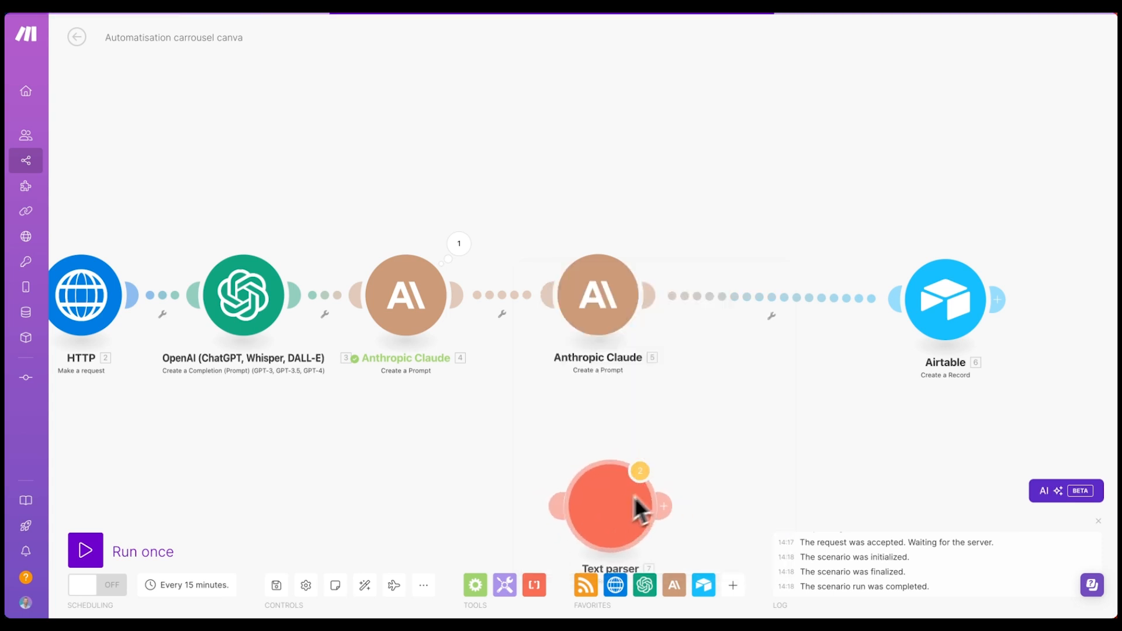
{"action": "left_click_drag", "start_coordinate": [604, 529], "coordinate": [773, 249]}
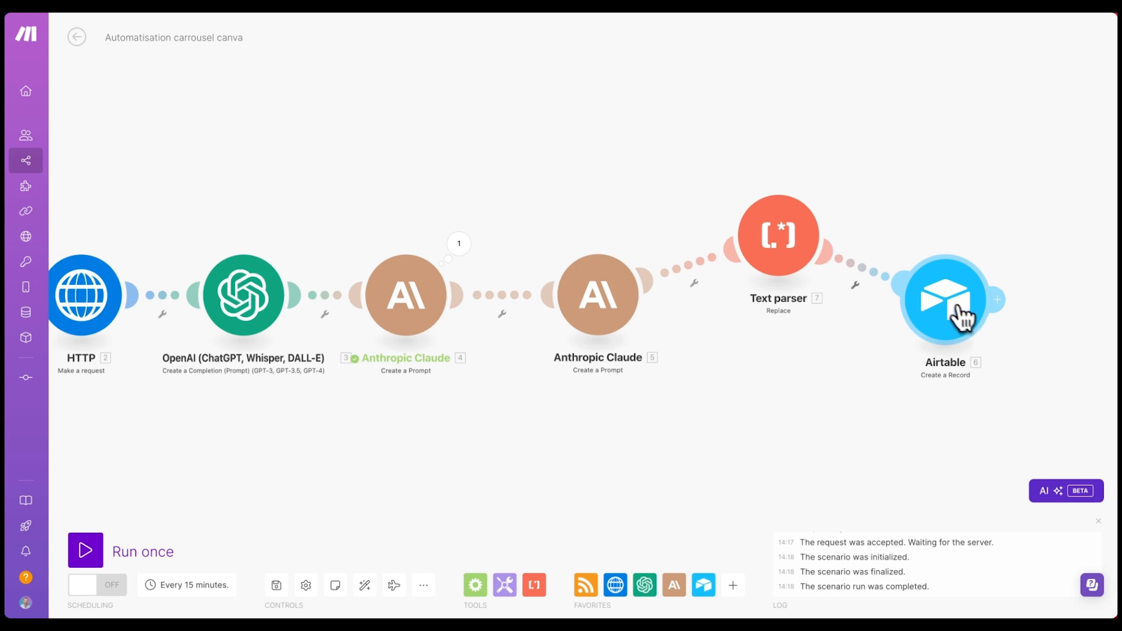
- Fill in the Replace pattern and new value, enable Multiline, and map 4. Text Response
{"action": "left_click", "coordinate": [781, 233]}
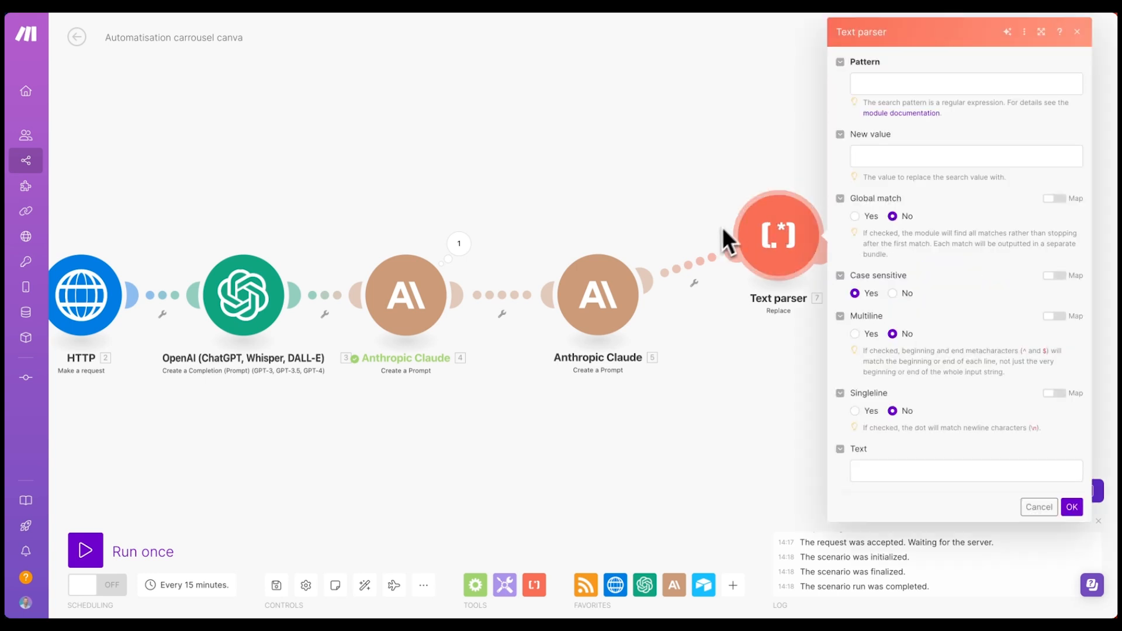
{"action": "left_click", "coordinate": [888, 84]}
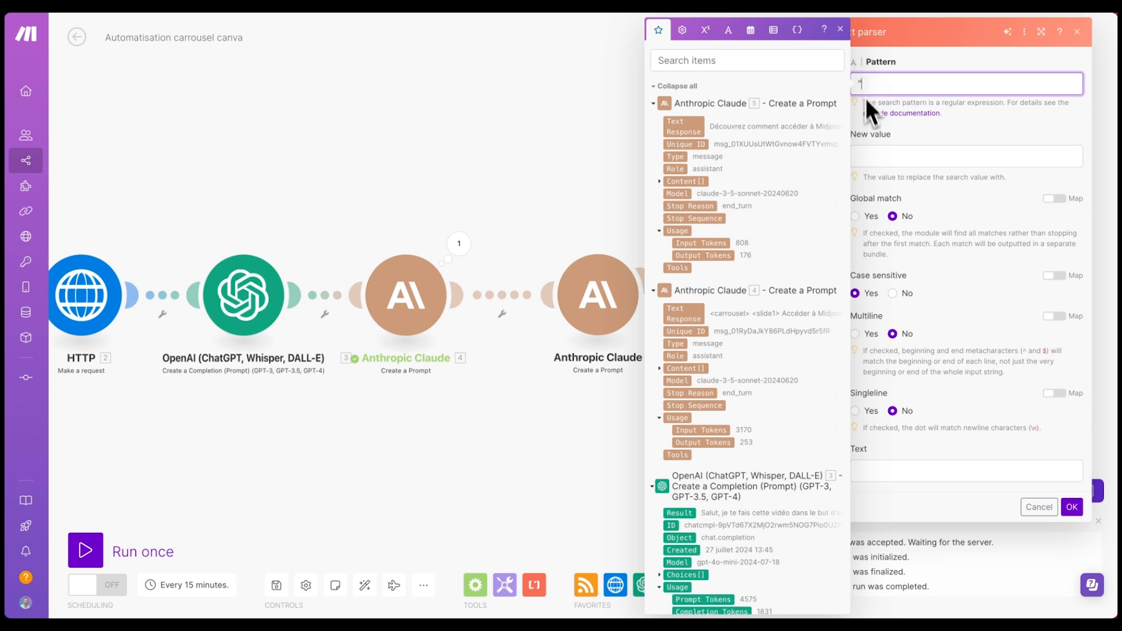
{"action": "left_click", "coordinate": [890, 157]}
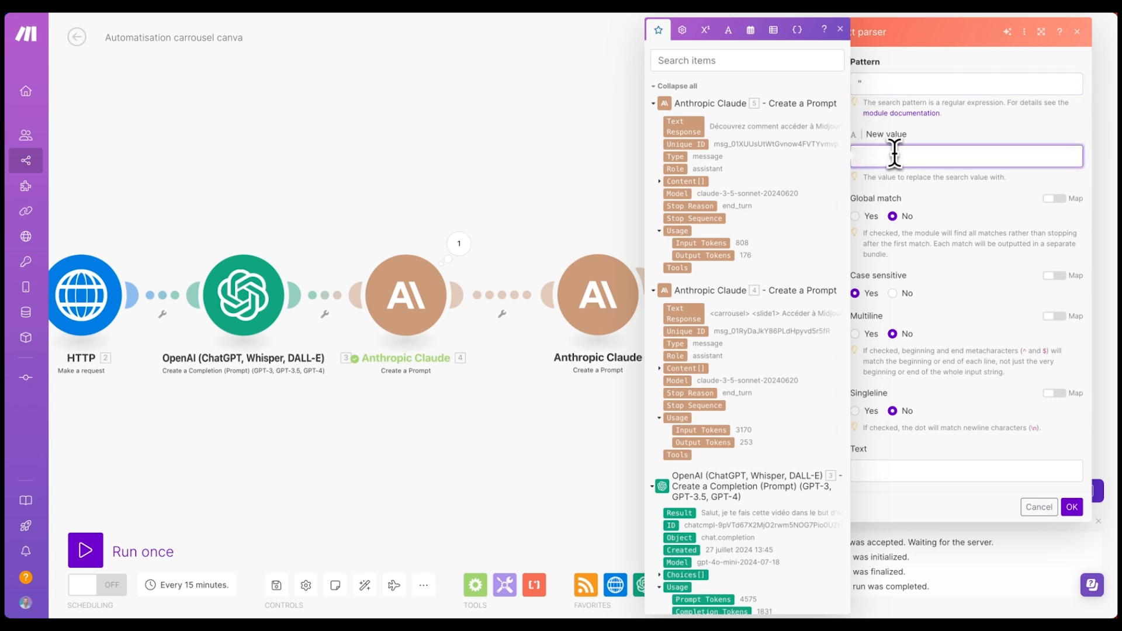
{"action": "left_click", "coordinate": [859, 83]}
{"action": "left_click", "coordinate": [862, 156]}
{"action": "type", "text": "\""}
{"action": "left_click", "coordinate": [911, 202]}
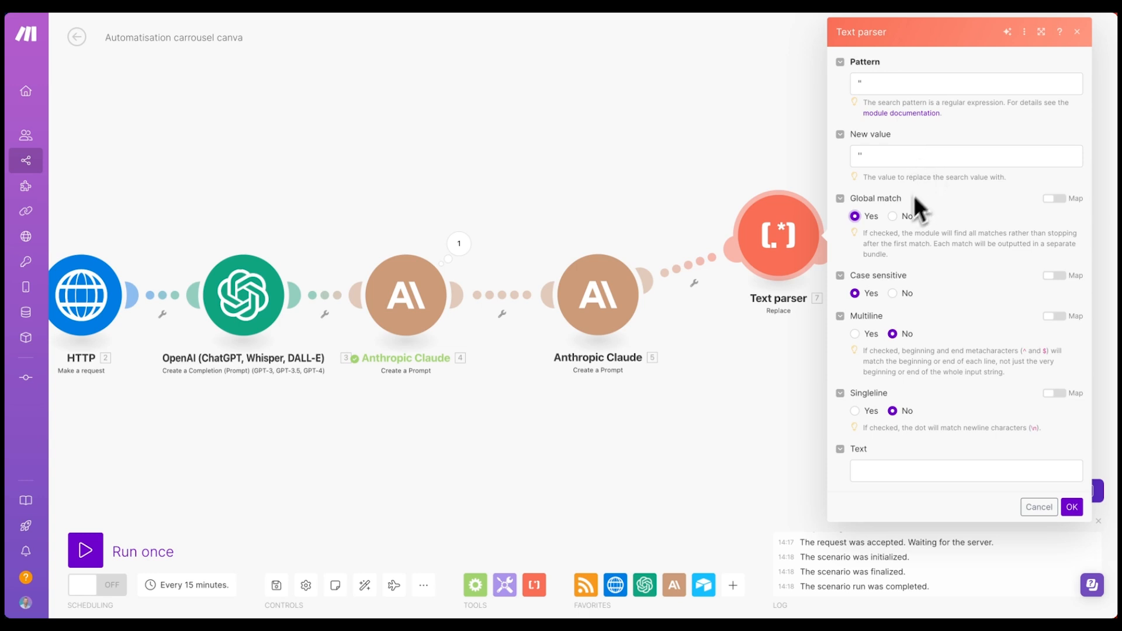
{"action": "left_click", "coordinate": [856, 336]}
{"action": "left_click", "coordinate": [879, 471]}
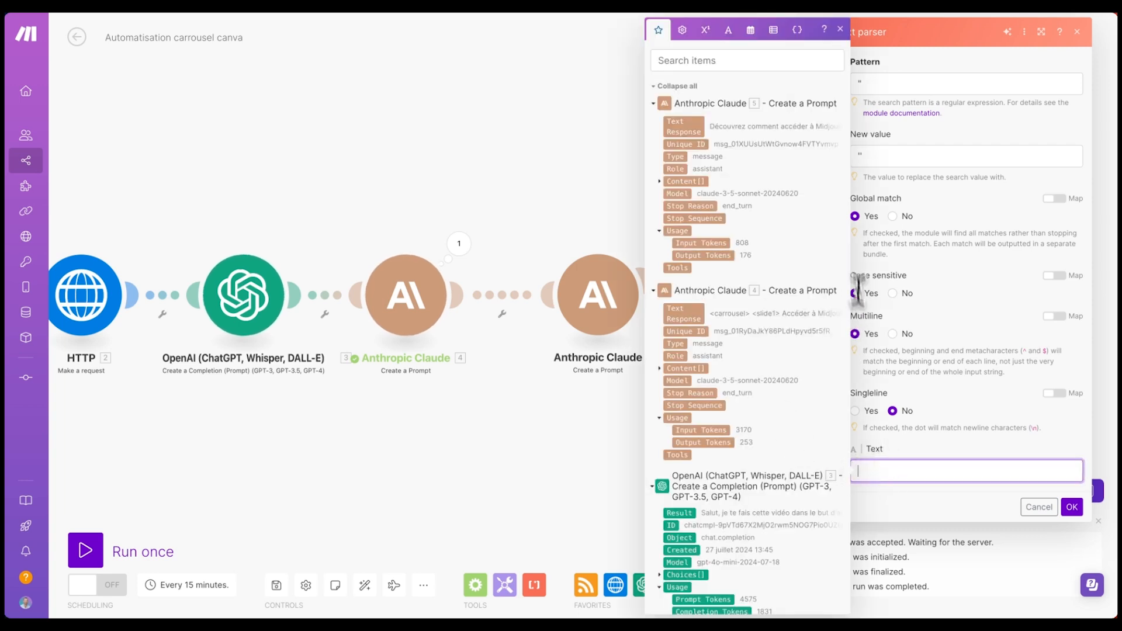
{"action": "left_click", "coordinate": [687, 314]}
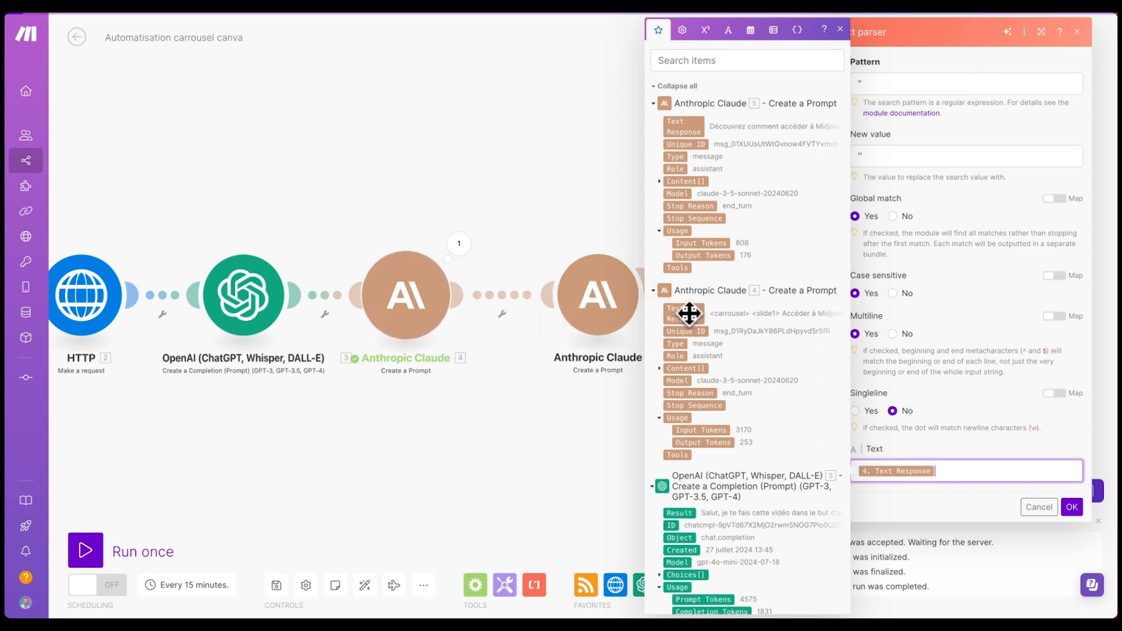
{"action": "left_click", "coordinate": [1072, 507]}
- Run only the Text parser on a pasted carousel sample with quotes added around Midjourney
{"action": "right_click", "coordinate": [649, 251]}
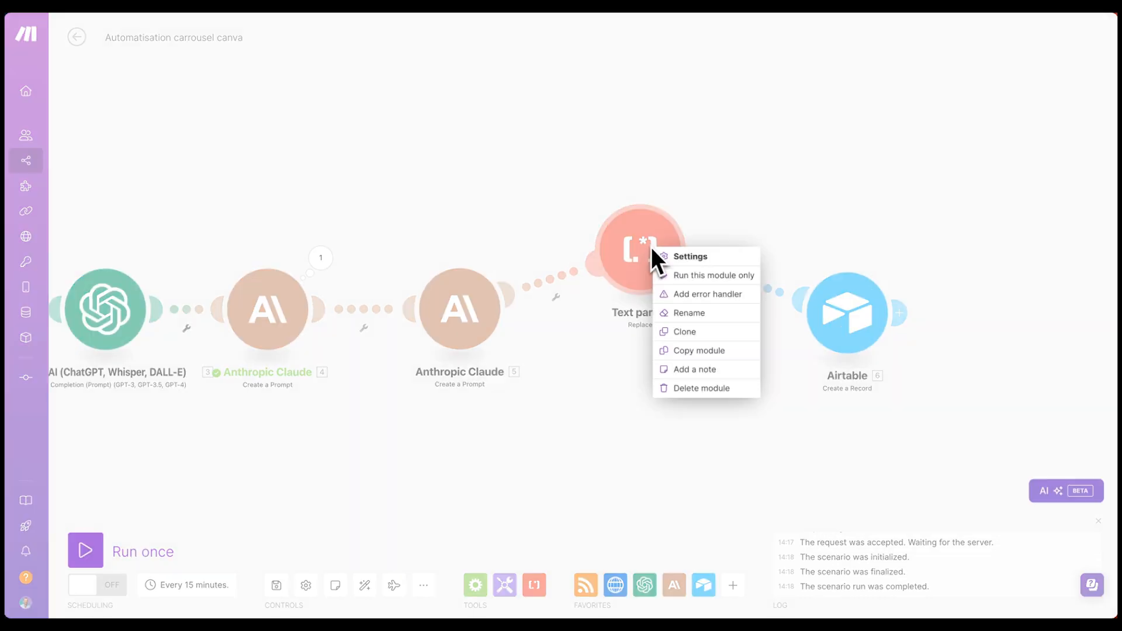
{"action": "left_click", "coordinate": [714, 285]}
{"action": "left_click", "coordinate": [786, 322]}
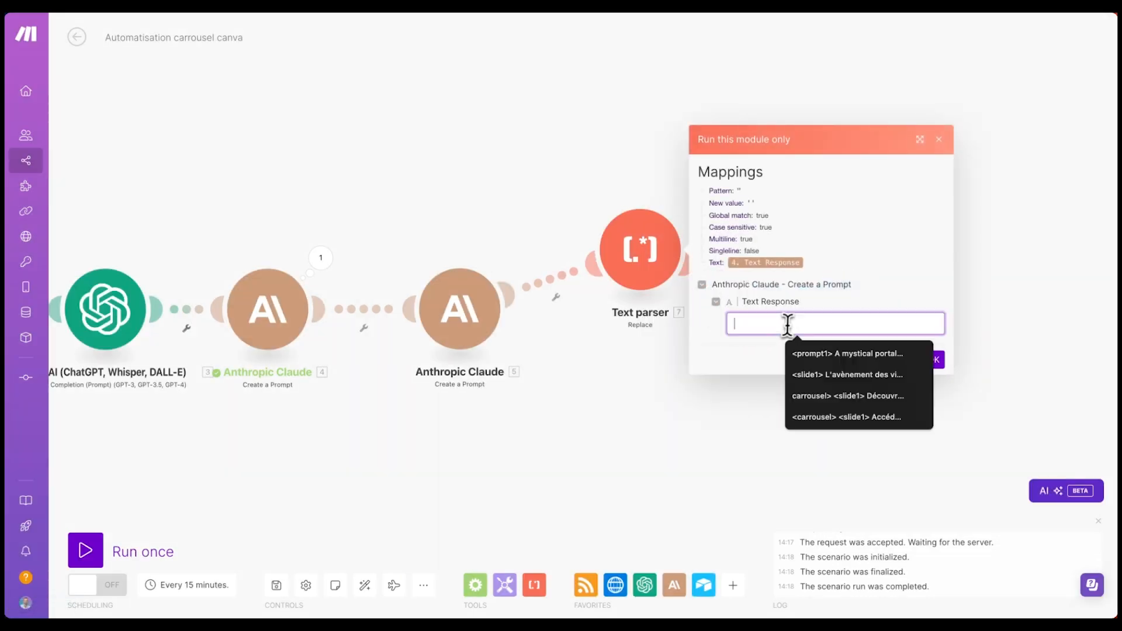
{"action": "key", "text": "ctrl+v"}
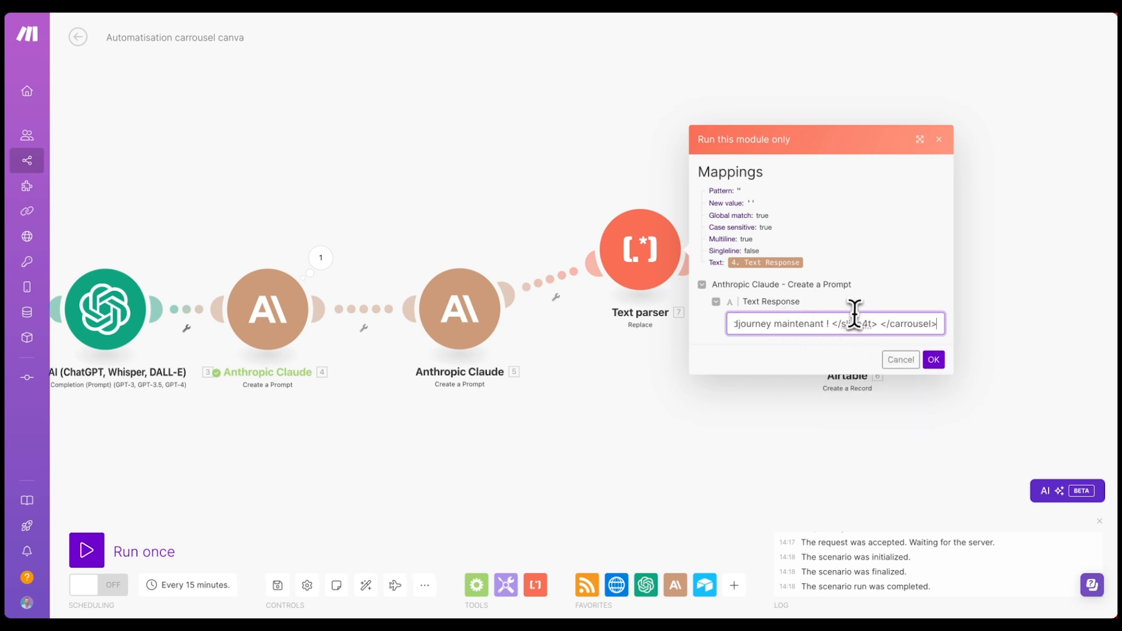
{"action": "scroll", "coordinate": [837, 326], "scroll_direction": "left", "scroll_amount": 15}
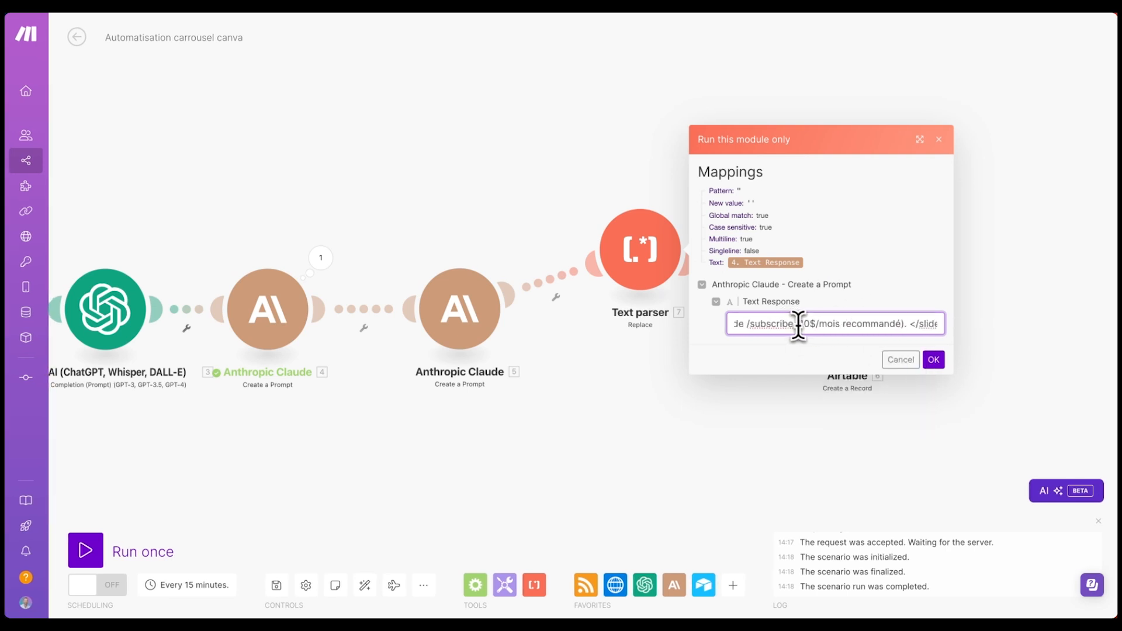
{"action": "scroll", "coordinate": [795, 324], "scroll_direction": "left", "scroll_amount": 15}
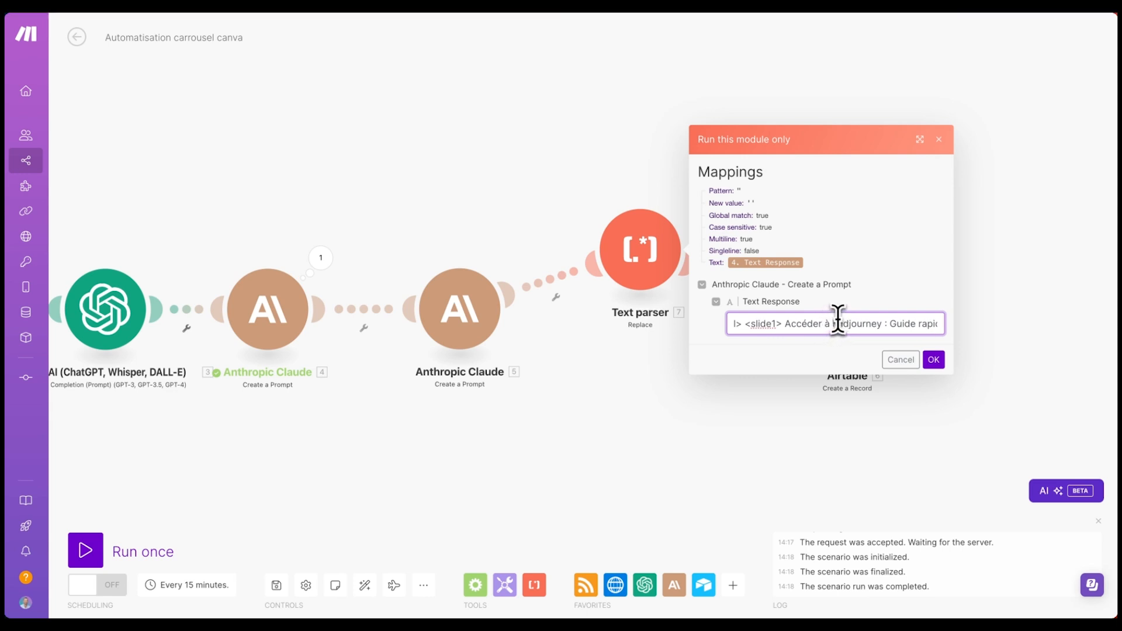
{"action": "left_click", "coordinate": [833, 324]}
{"action": "type", "text": "\""}
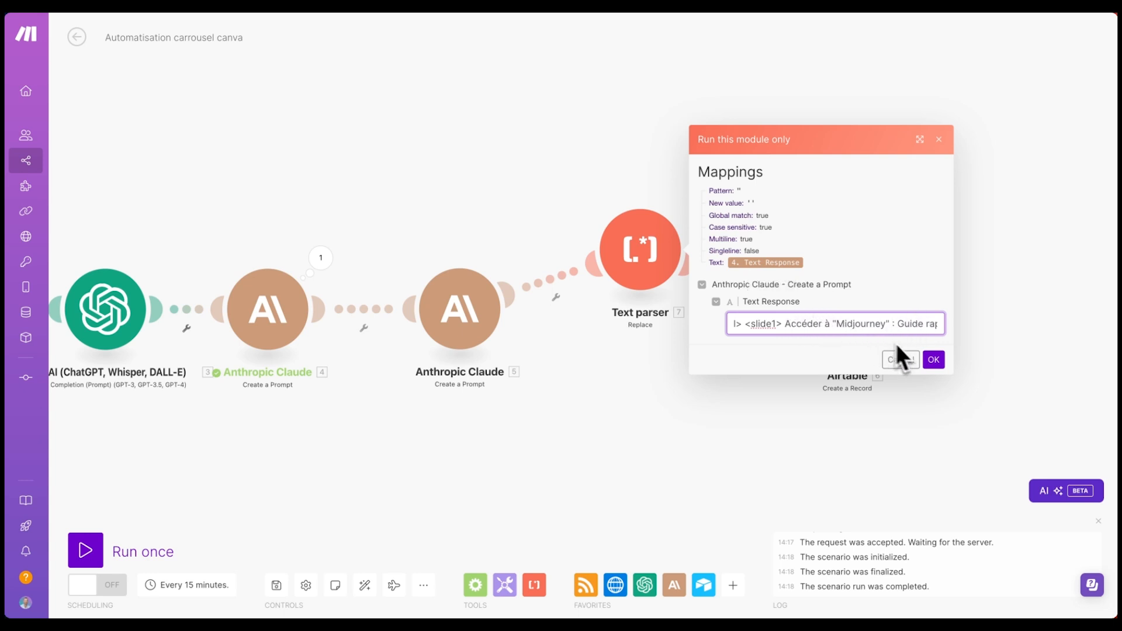
{"action": "left_click", "coordinate": [930, 360]}
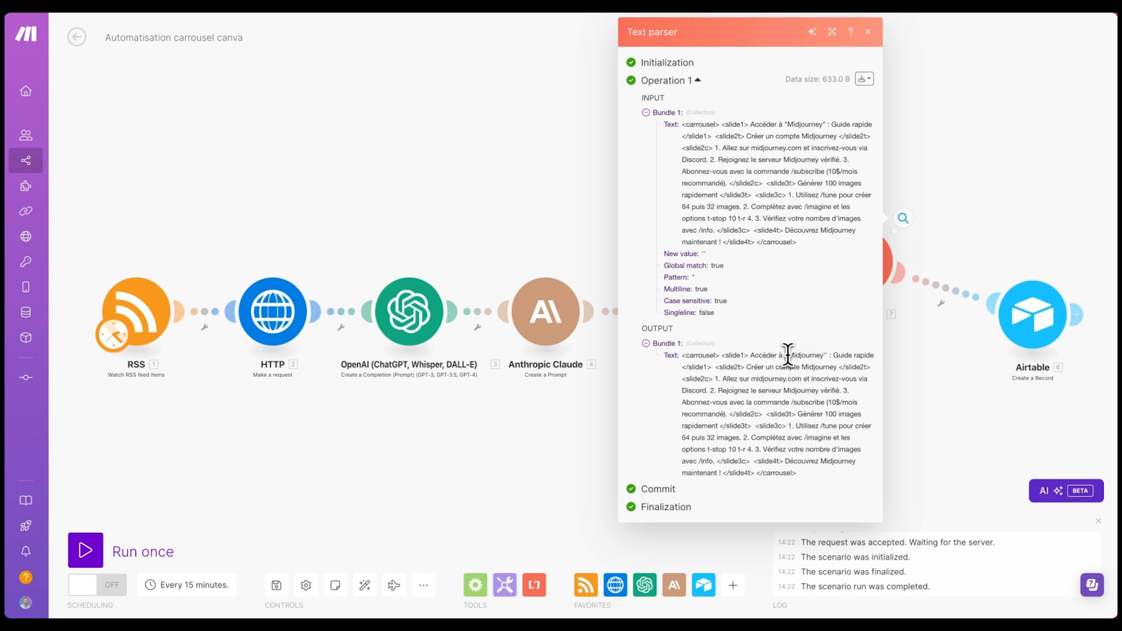
- Inspect the parser output, where Midjourney's double quotes became paired single quotes
{"action": "left_click_drag", "start_coordinate": [785, 355], "coordinate": [794, 357]}
{"action": "left_click_drag", "start_coordinate": [797, 473], "coordinate": [754, 351]}
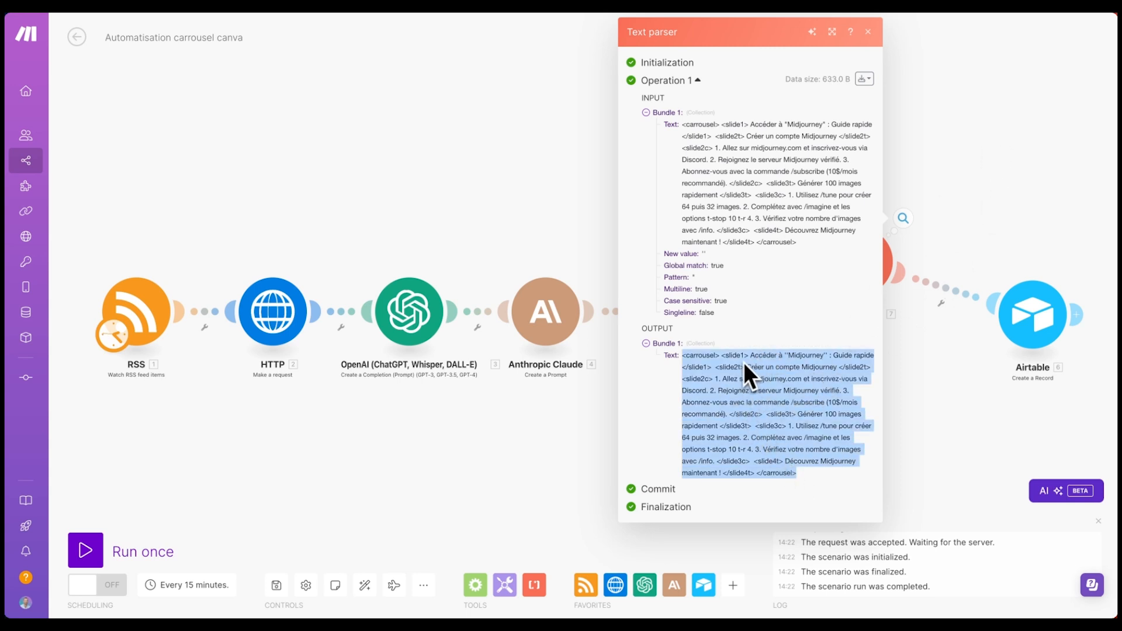
{"action": "left_click", "coordinate": [753, 363]}
{"action": "left_click_drag", "start_coordinate": [749, 357], "coordinate": [872, 353]}
{"action": "left_click_drag", "start_coordinate": [746, 366], "coordinate": [835, 368]}
{"action": "left_click_drag", "start_coordinate": [720, 379], "coordinate": [747, 401]}
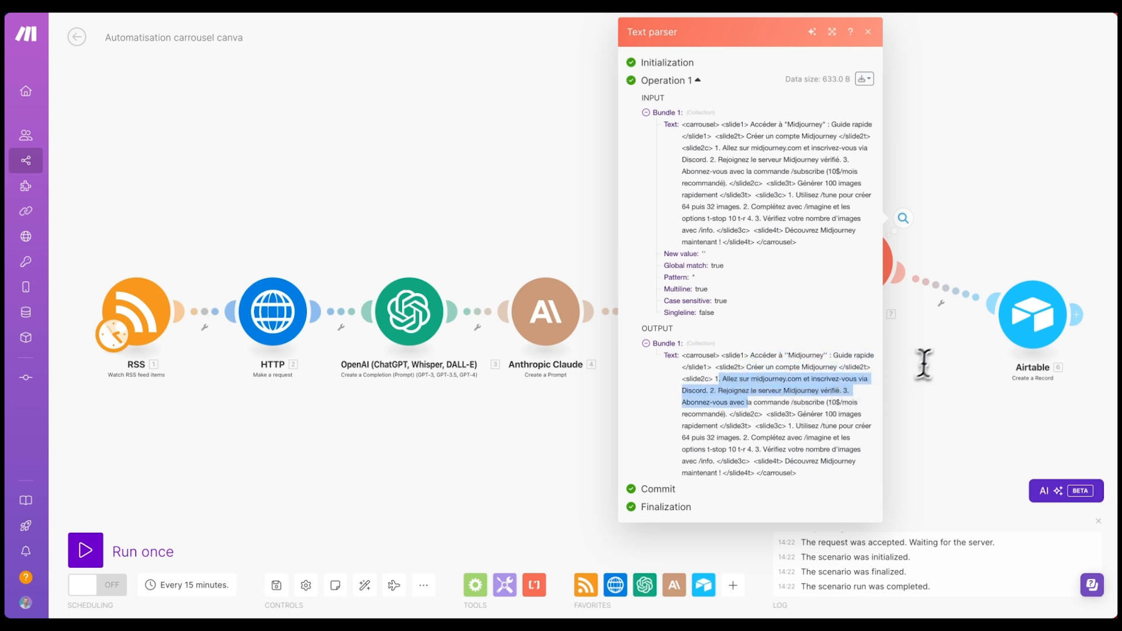
{"action": "left_click", "coordinate": [1037, 323]}
{"action": "left_click", "coordinate": [832, 506]}
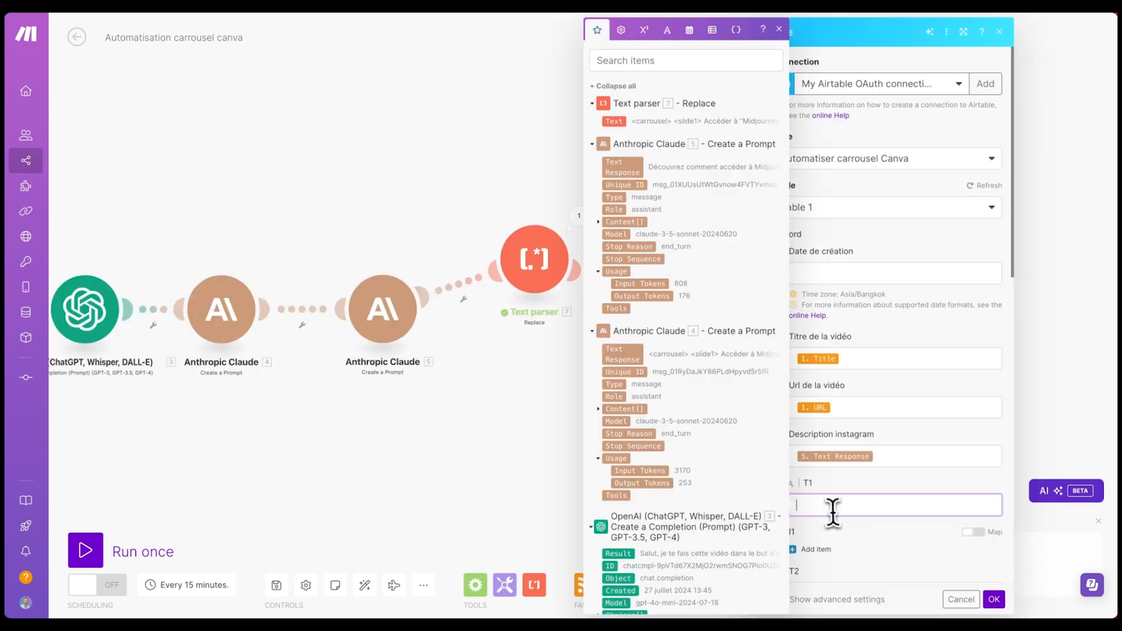
{"action": "left_click", "coordinate": [580, 221]}
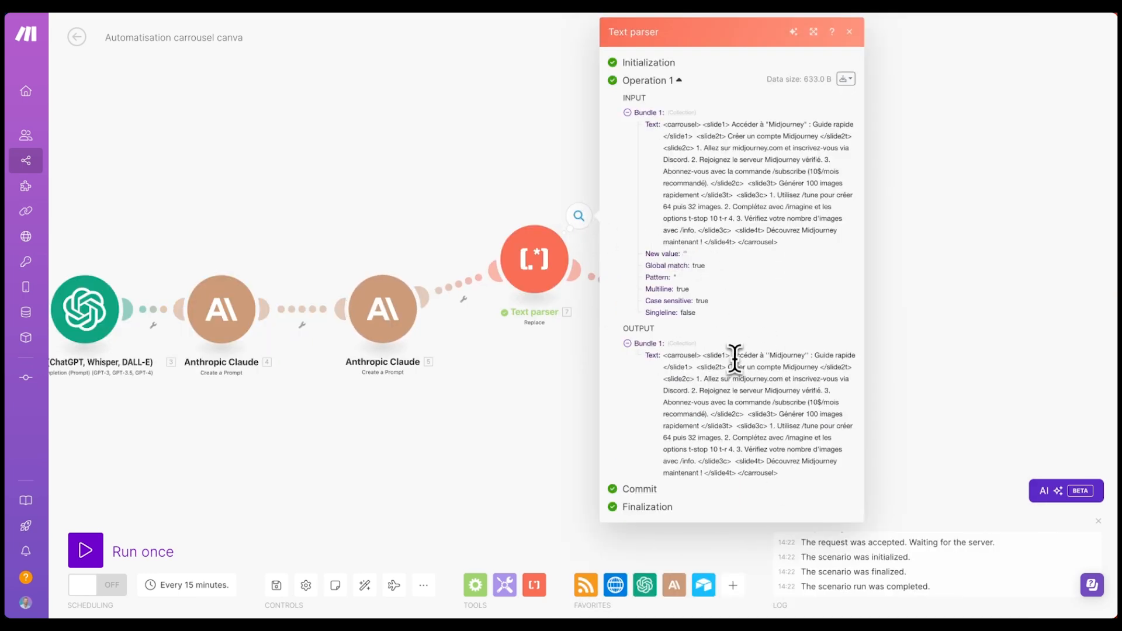
{"action": "left_click_drag", "start_coordinate": [730, 356], "coordinate": [854, 354]}
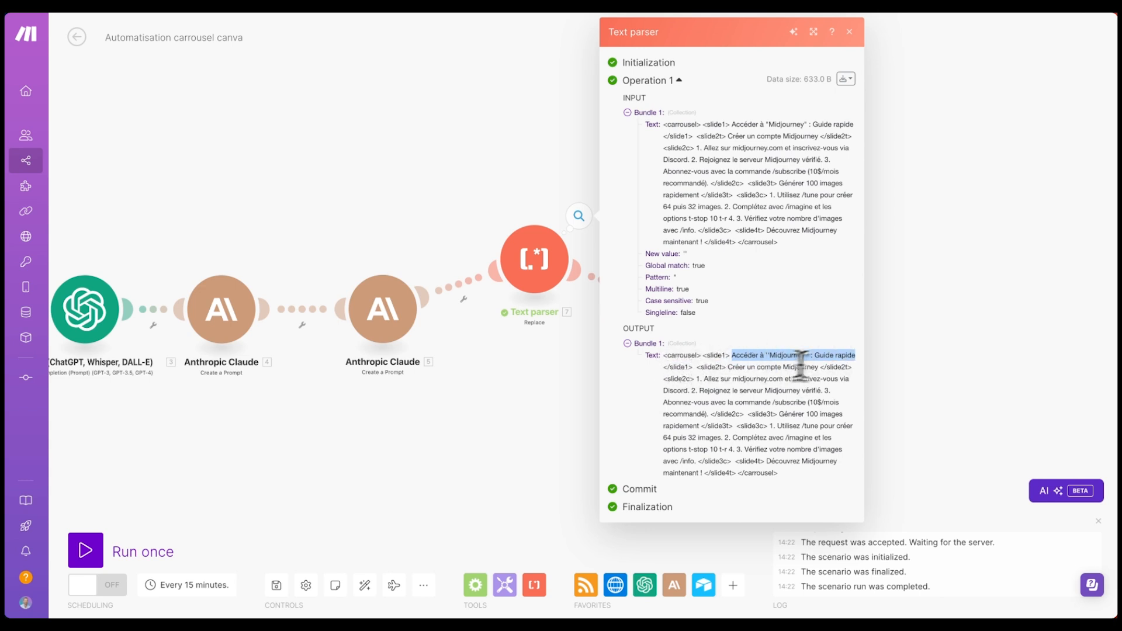
{"action": "left_click", "coordinate": [849, 32]}
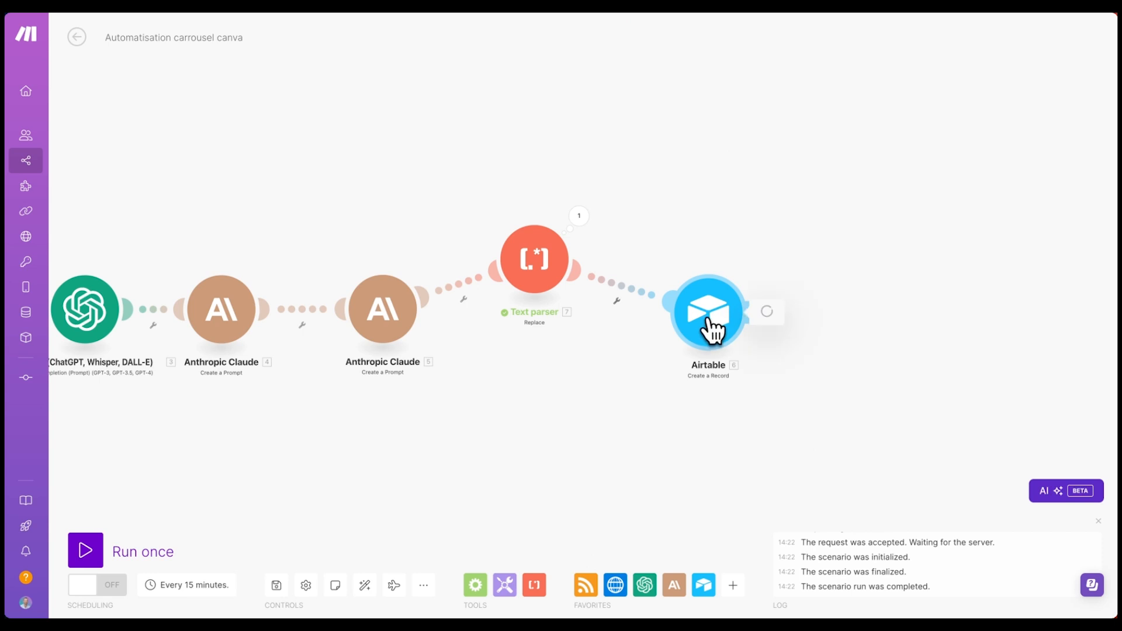
- Switch the Airtable T1 formula's text source to the Text parser's 7.text
{"action": "left_click", "coordinate": [714, 324]}
{"action": "left_click", "coordinate": [955, 487]}
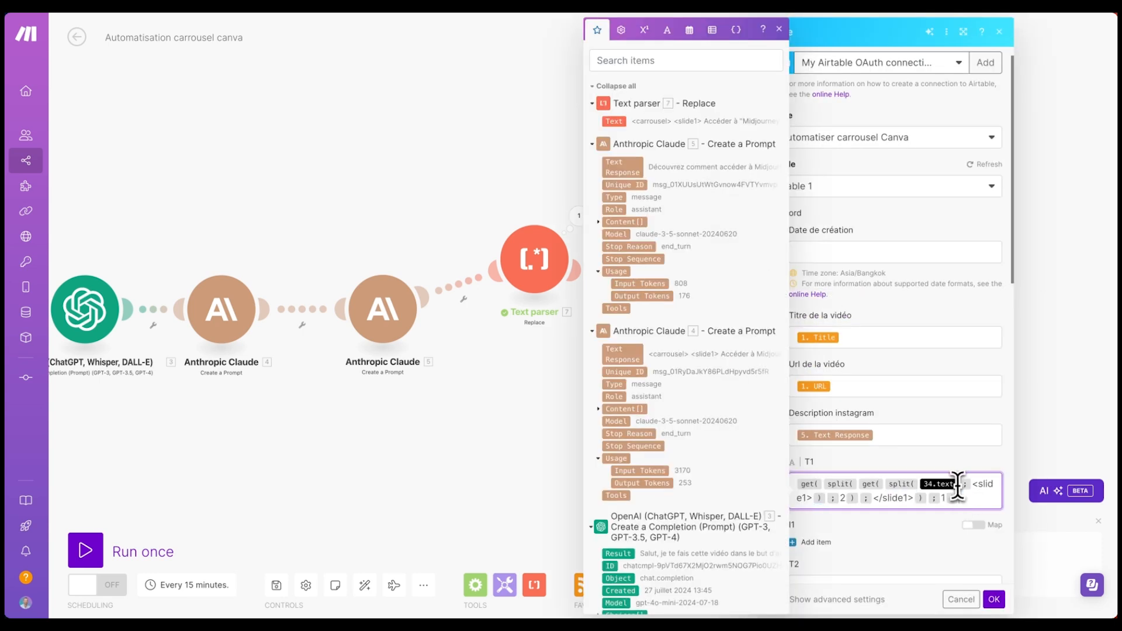
{"action": "left_click", "coordinate": [961, 484]}
{"action": "key", "text": "BackSpace"}
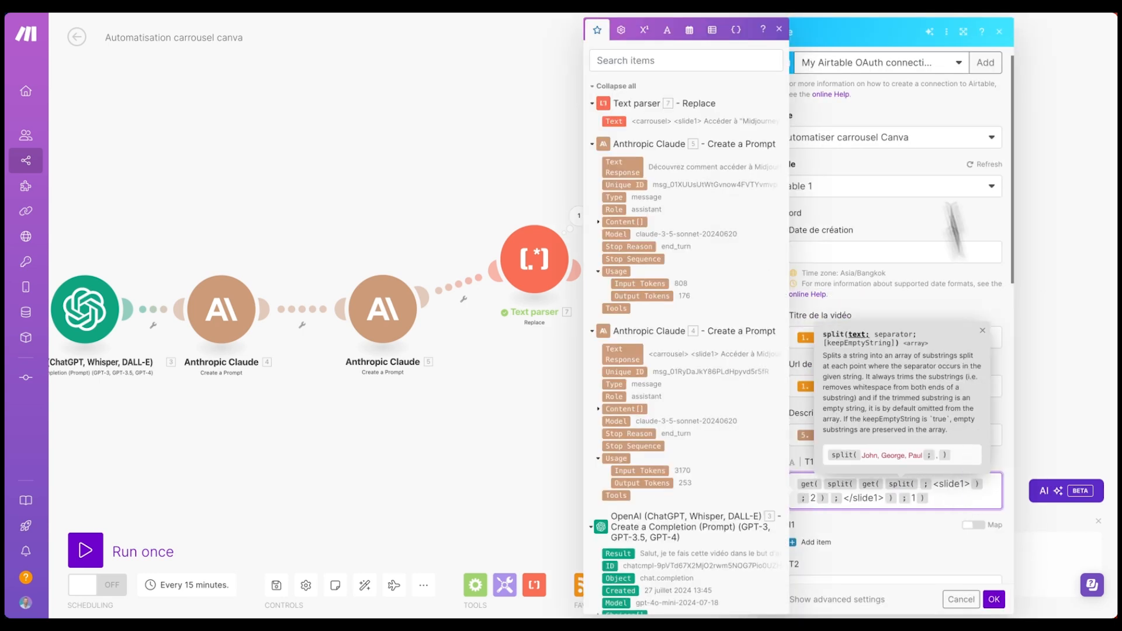
{"action": "left_click", "coordinate": [614, 121]}
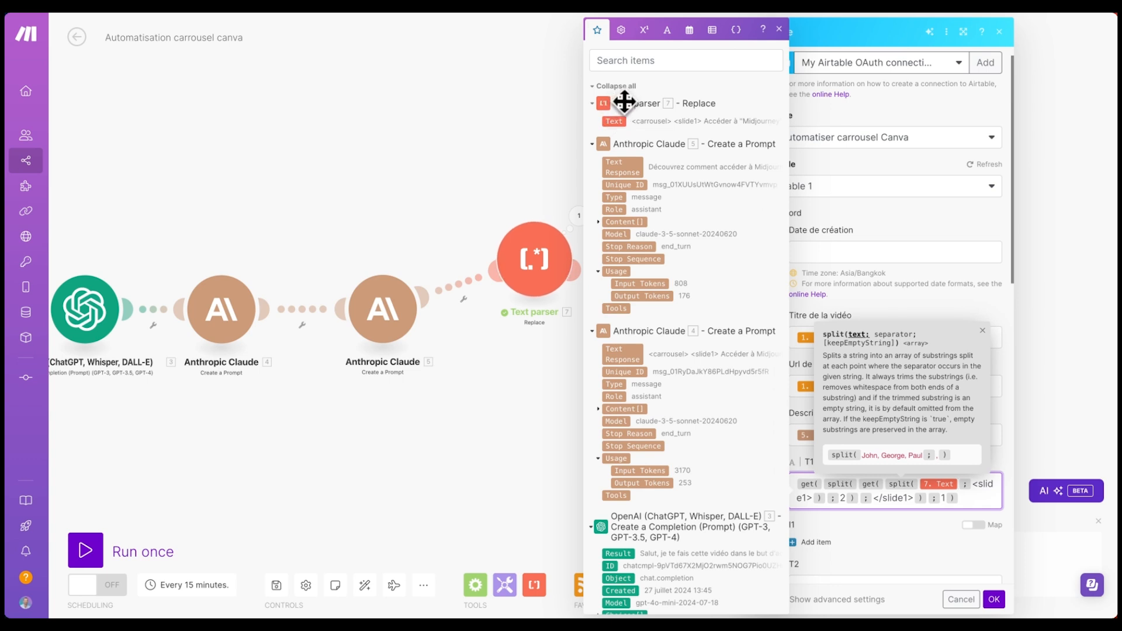
{"action": "left_click", "coordinate": [963, 497]}
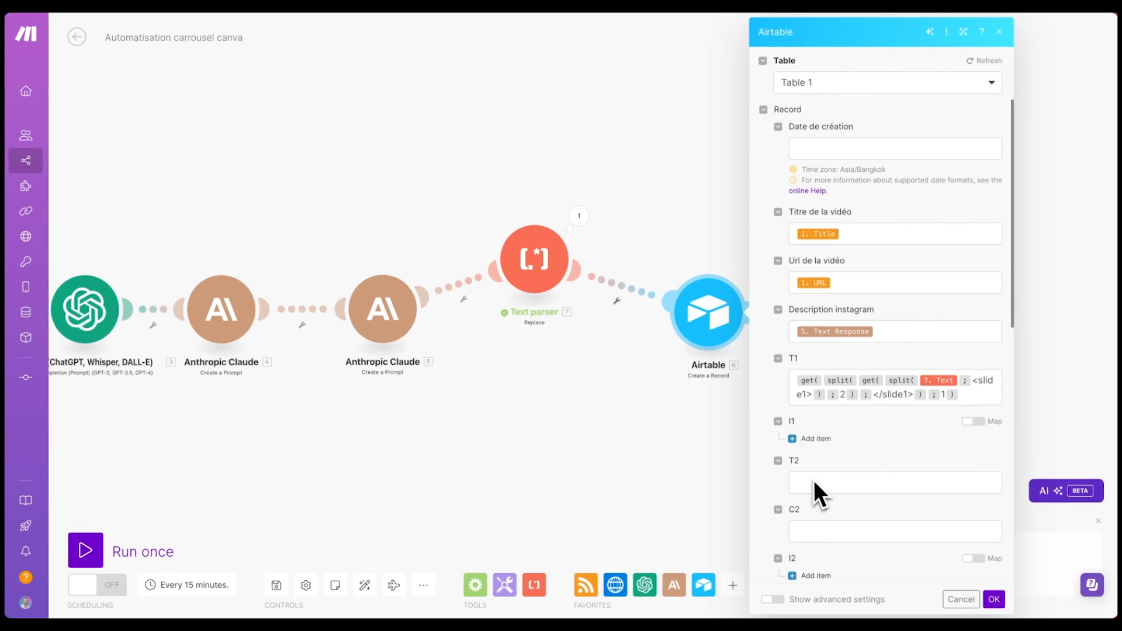
{"action": "scroll", "coordinate": [818, 482], "scroll_direction": "down", "scroll_amount": 4}
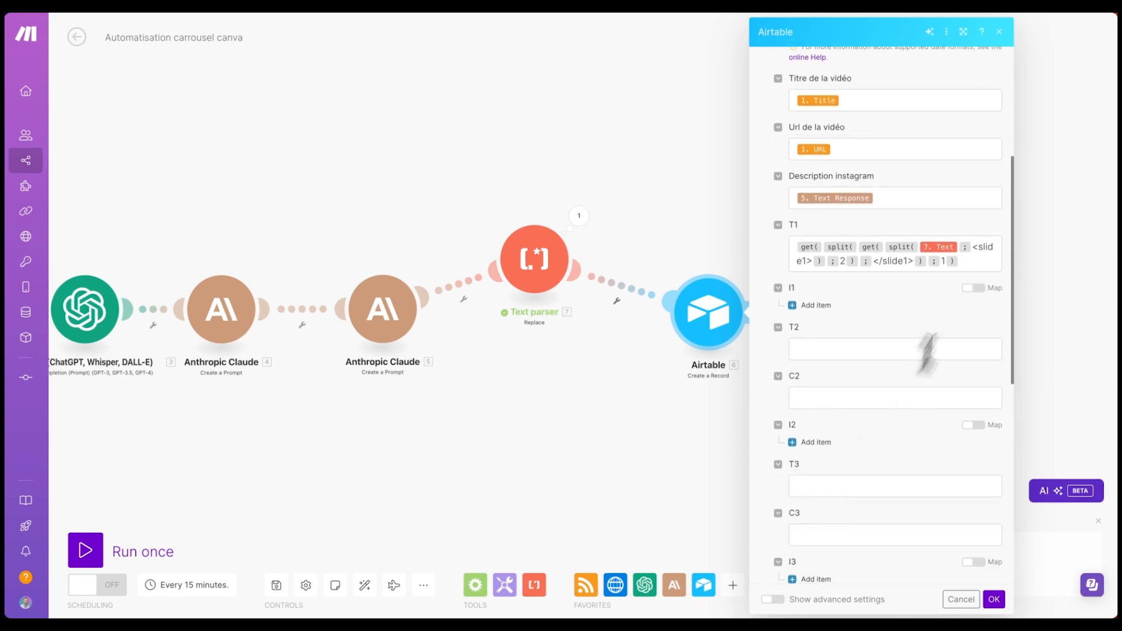
- Copy the T1 formula into T2 and change its tag to slide2t
{"action": "left_click", "coordinate": [985, 263]}
{"action": "key", "text": "ctrl+a"}
{"action": "key", "text": "ctrl+c"}
{"action": "left_click", "coordinate": [830, 350]}
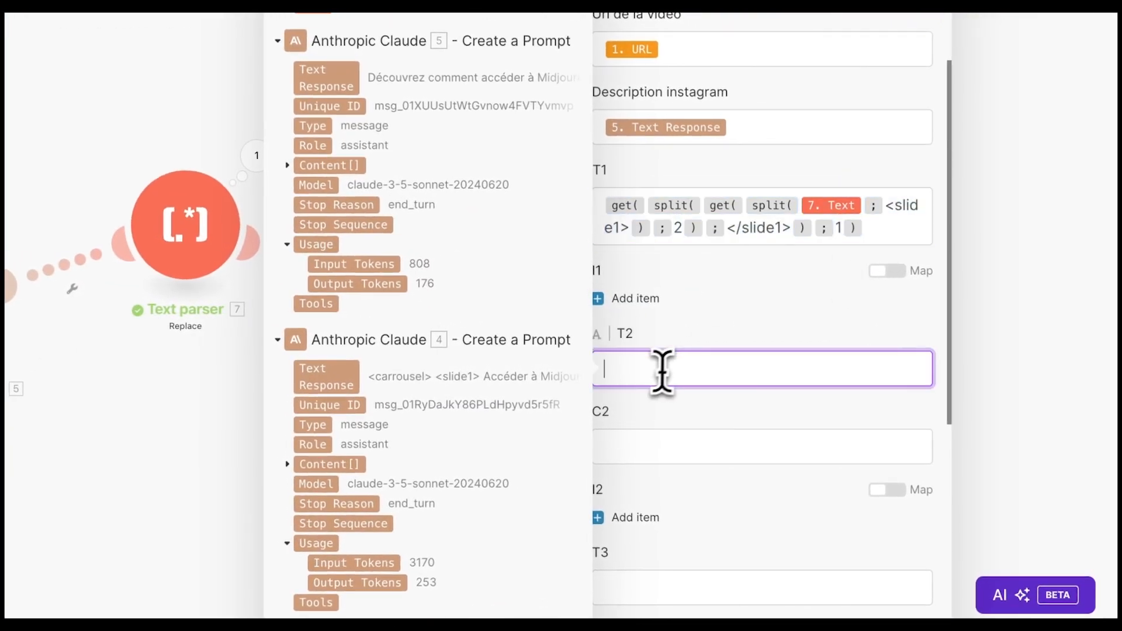
{"action": "key", "text": "ctrl+v"}
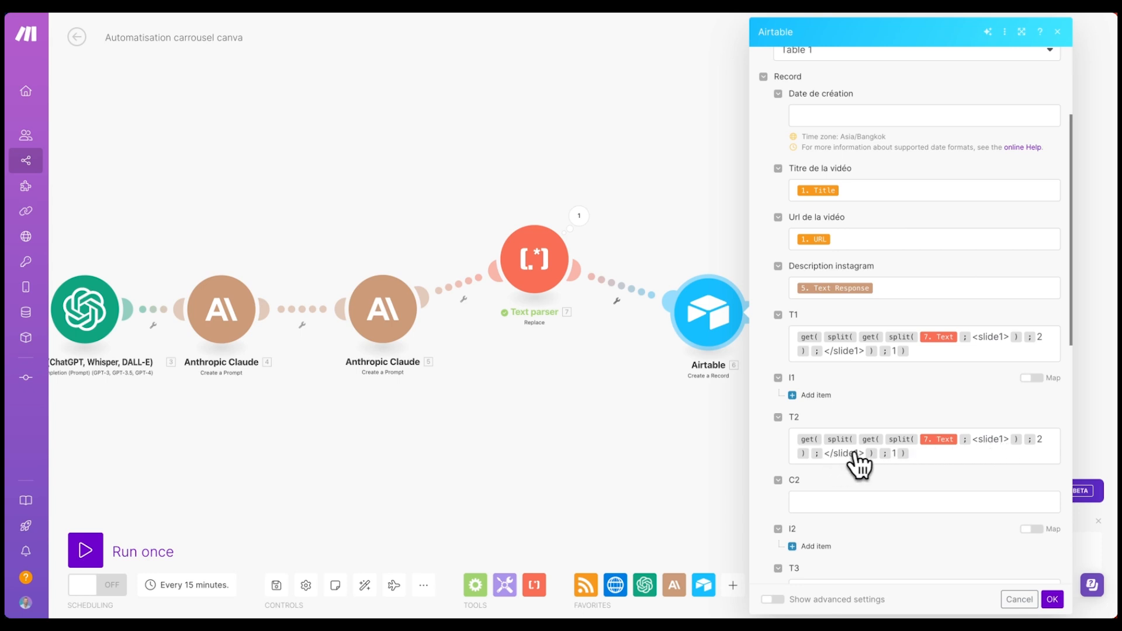
{"action": "left_click", "coordinate": [590, 222]}
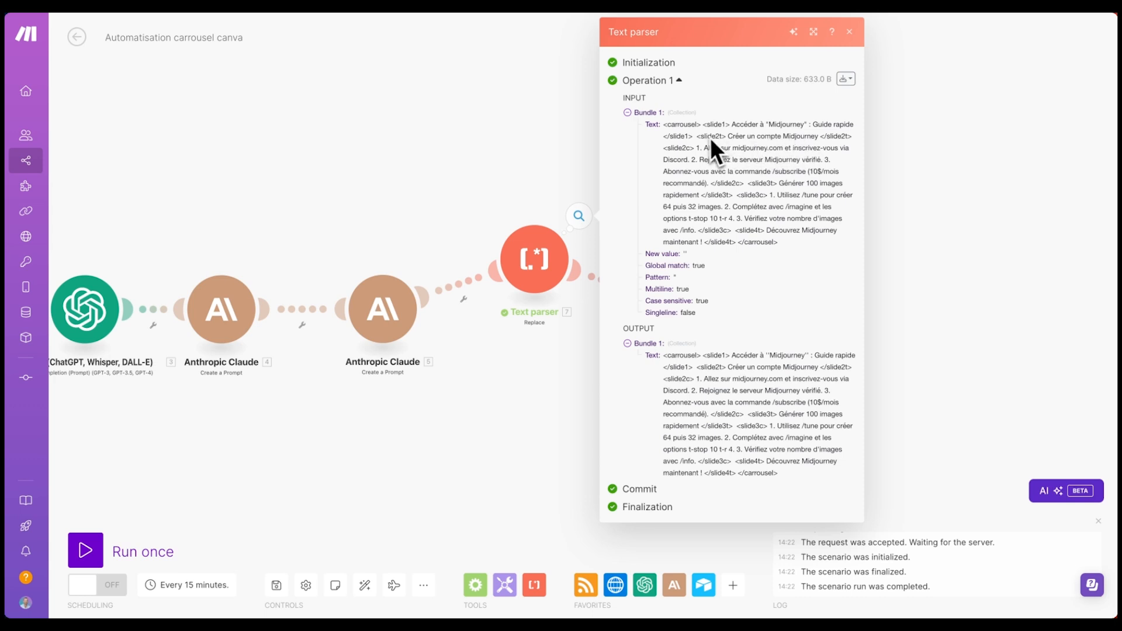
{"action": "left_click_drag", "start_coordinate": [830, 136], "coordinate": [842, 138]}
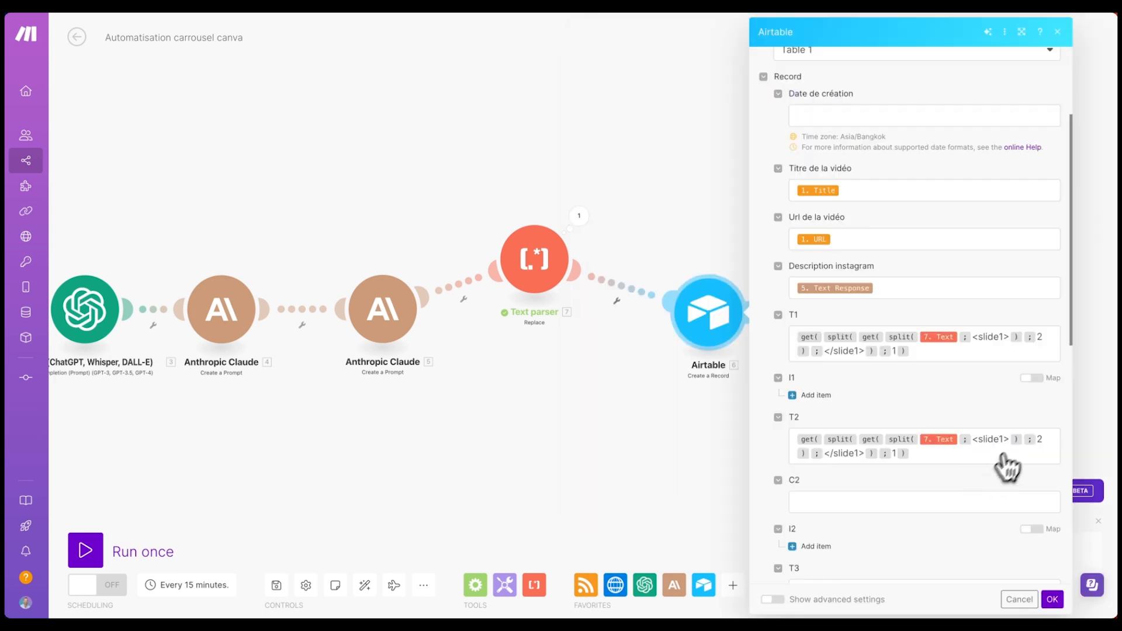
{"action": "left_click", "coordinate": [1003, 442]}
{"action": "key", "text": "BackSpace"}
{"action": "type", "text": "2t"}
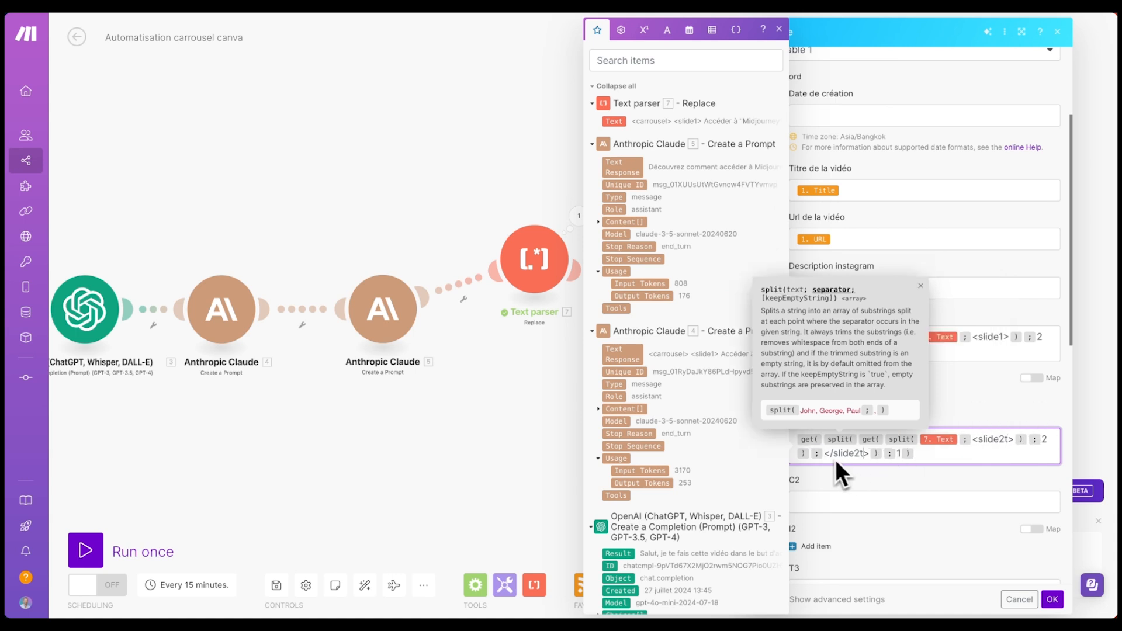
{"action": "left_click", "coordinate": [864, 460]}
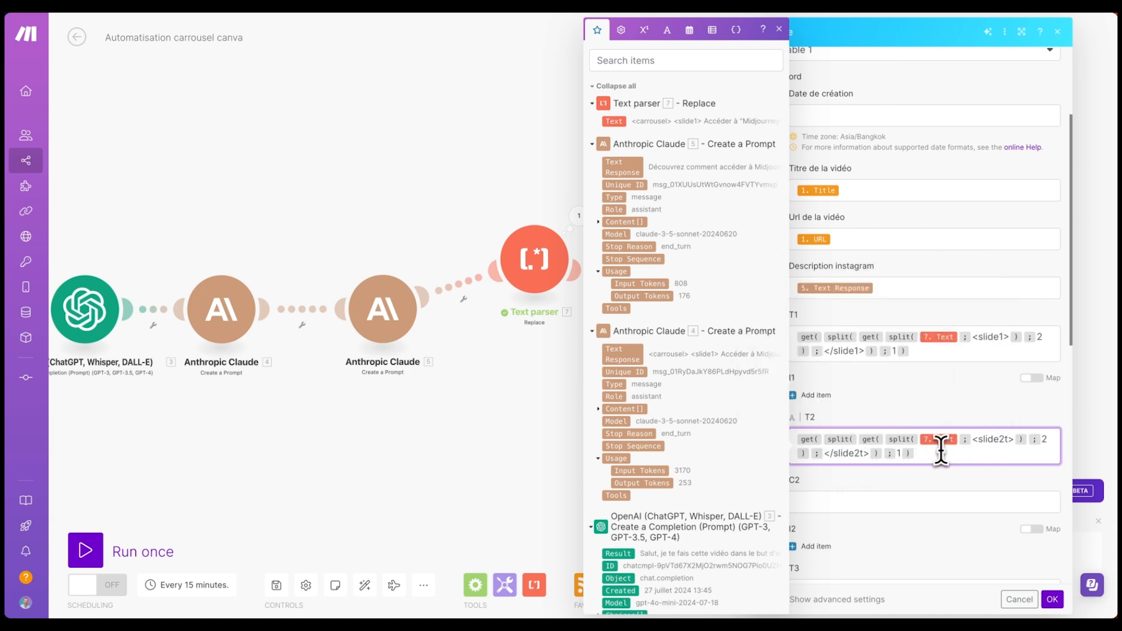
- Paste the formula into C2 and edit its tags to slide2c
{"action": "key", "text": "ctrl+a"}
{"action": "key", "text": "ctrl+c"}
{"action": "left_click", "coordinate": [864, 502]}
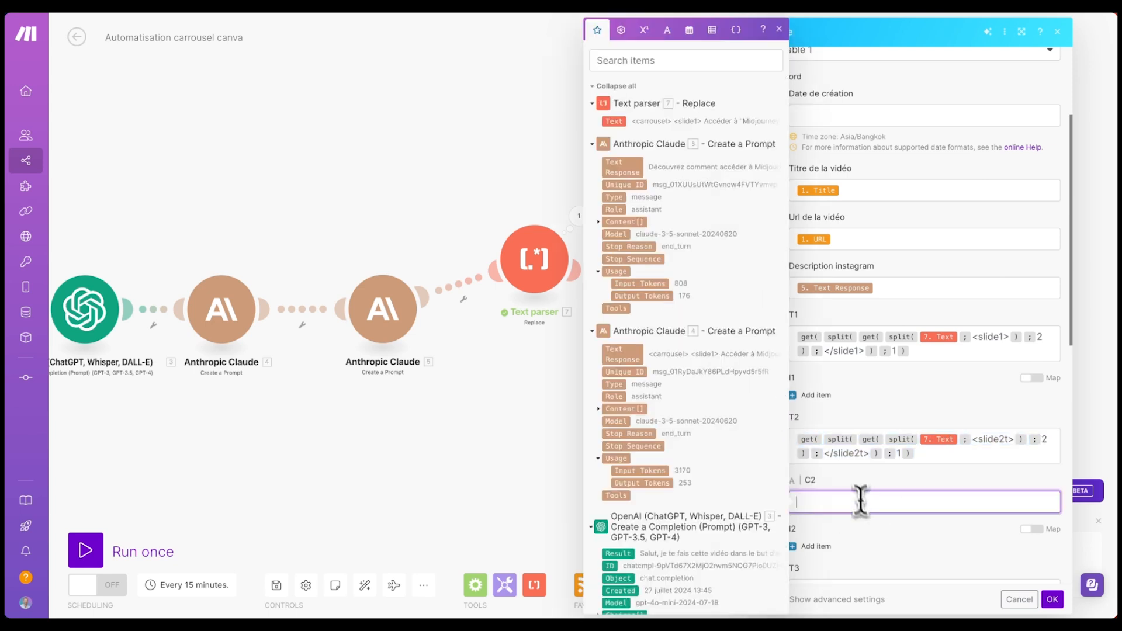
{"action": "key", "text": "ctrl+v"}
{"action": "left_click", "coordinate": [1001, 458]}
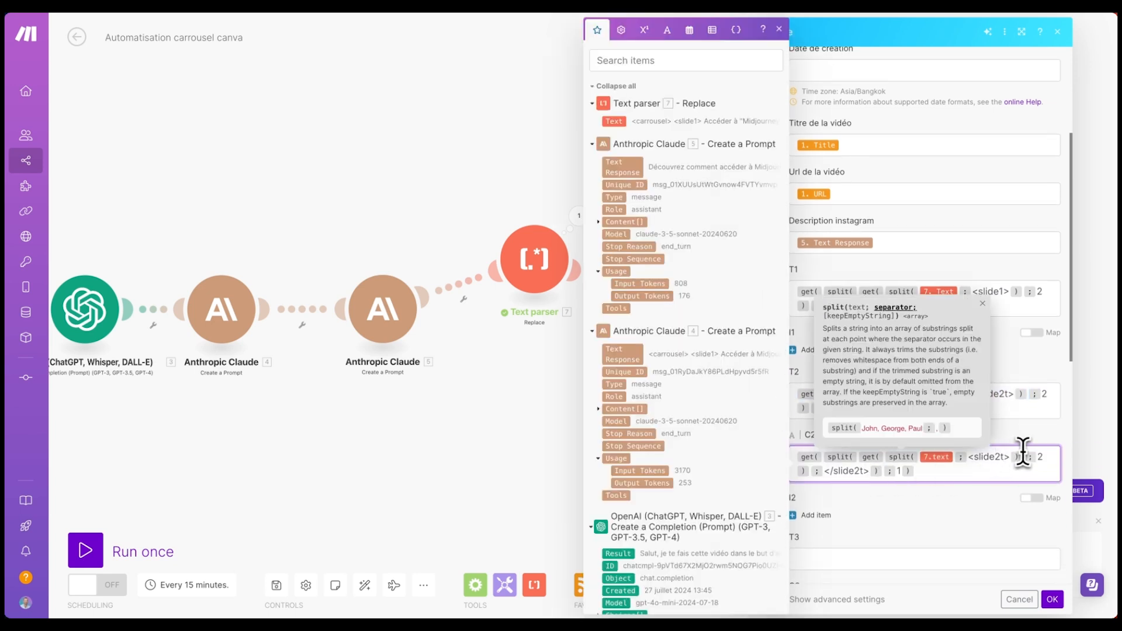
{"action": "left_click", "coordinate": [865, 470]}
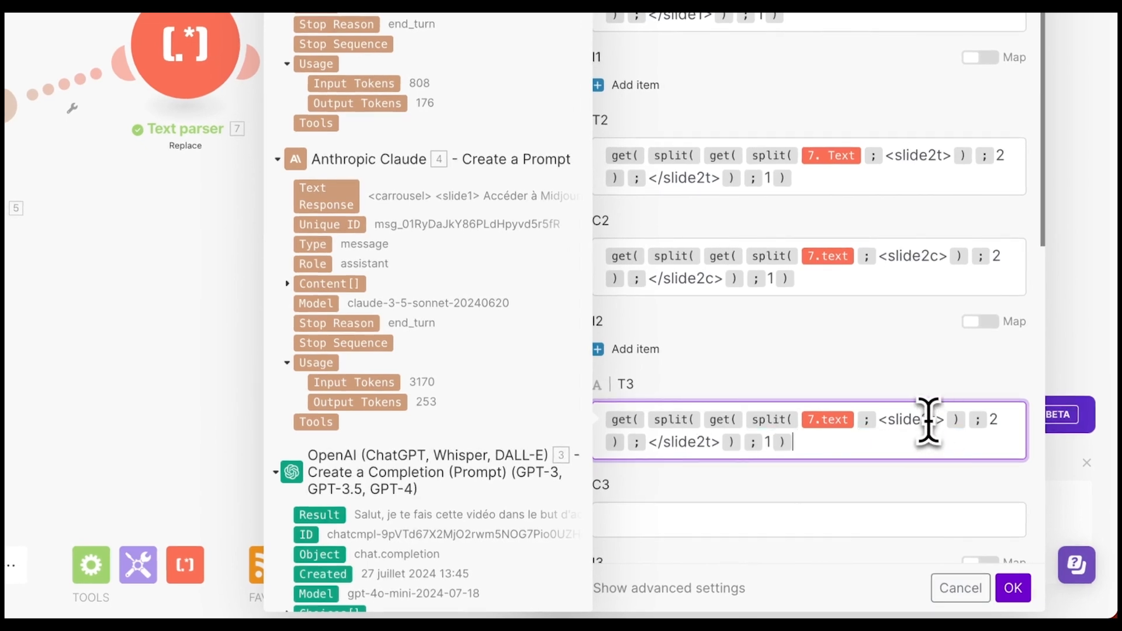
- Edit the T3 tags for slide 3 and paste the formula into T4
{"action": "left_click", "coordinate": [930, 421]}
{"action": "key", "text": "BackSpace"}
{"action": "type", "text": "3"}
{"action": "left_click", "coordinate": [706, 443]}
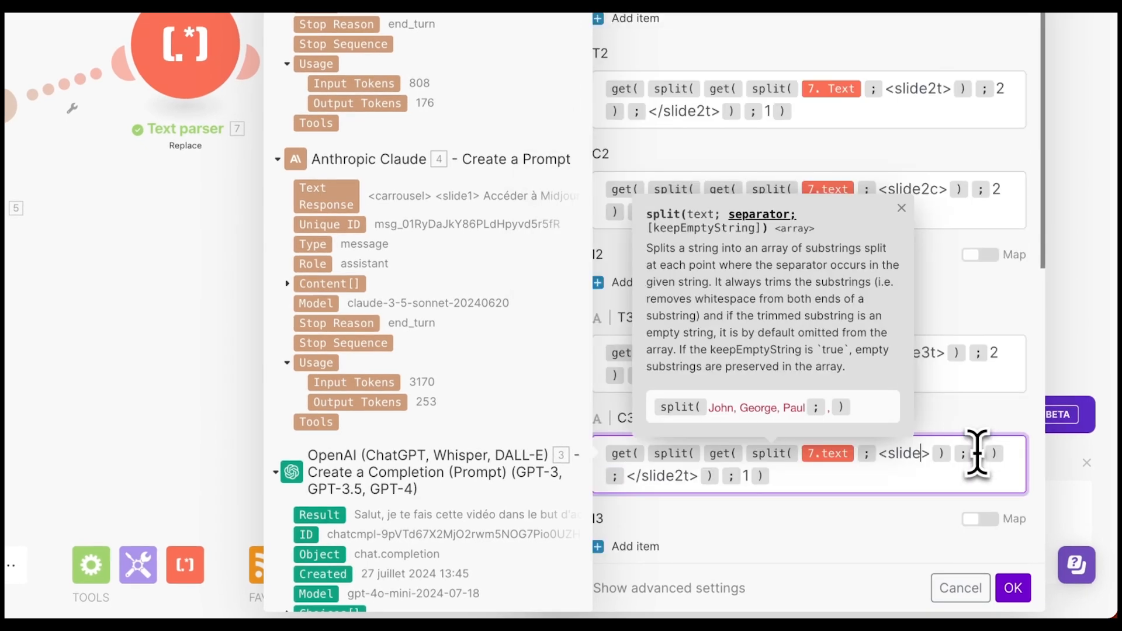
{"action": "type", "text": "3c"}
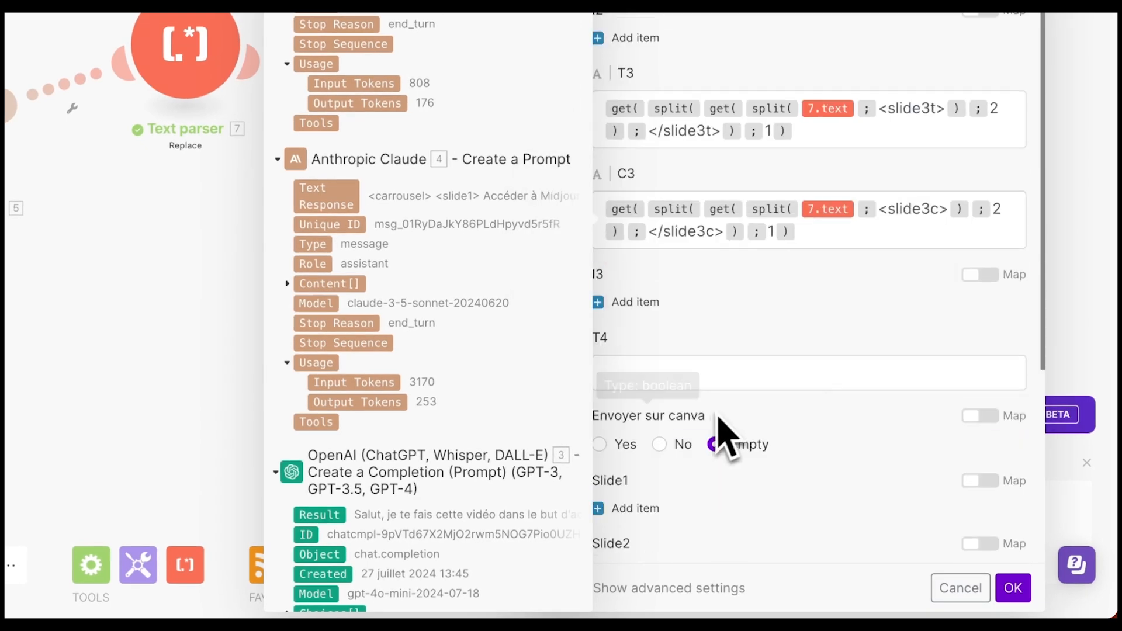
{"action": "left_click", "coordinate": [695, 369]}
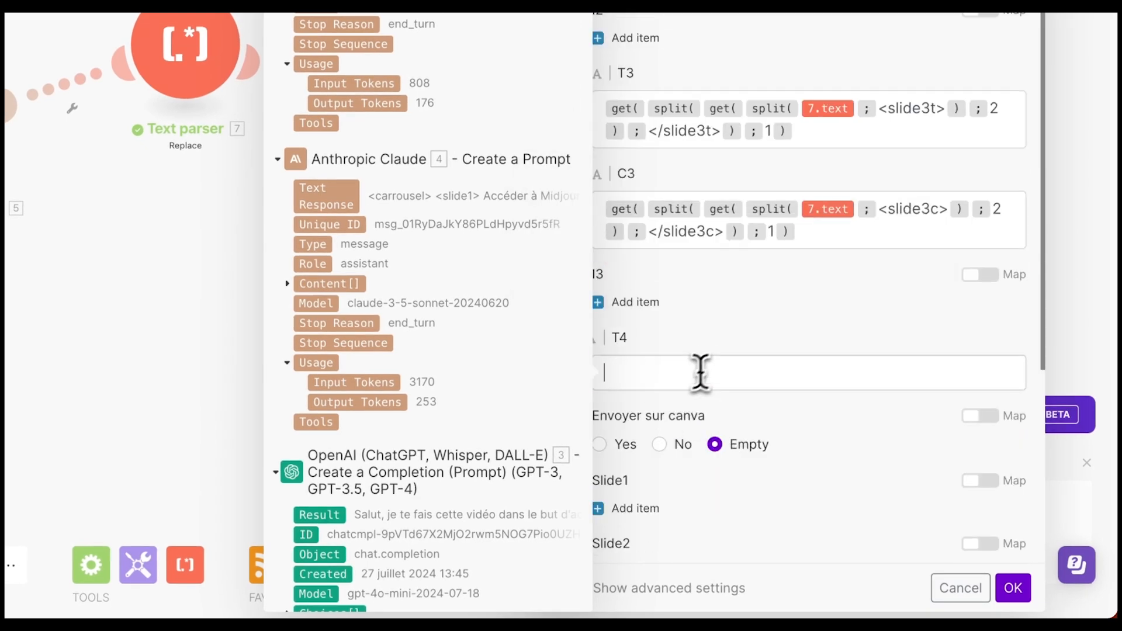
{"action": "key", "text": "ctrl+v"}
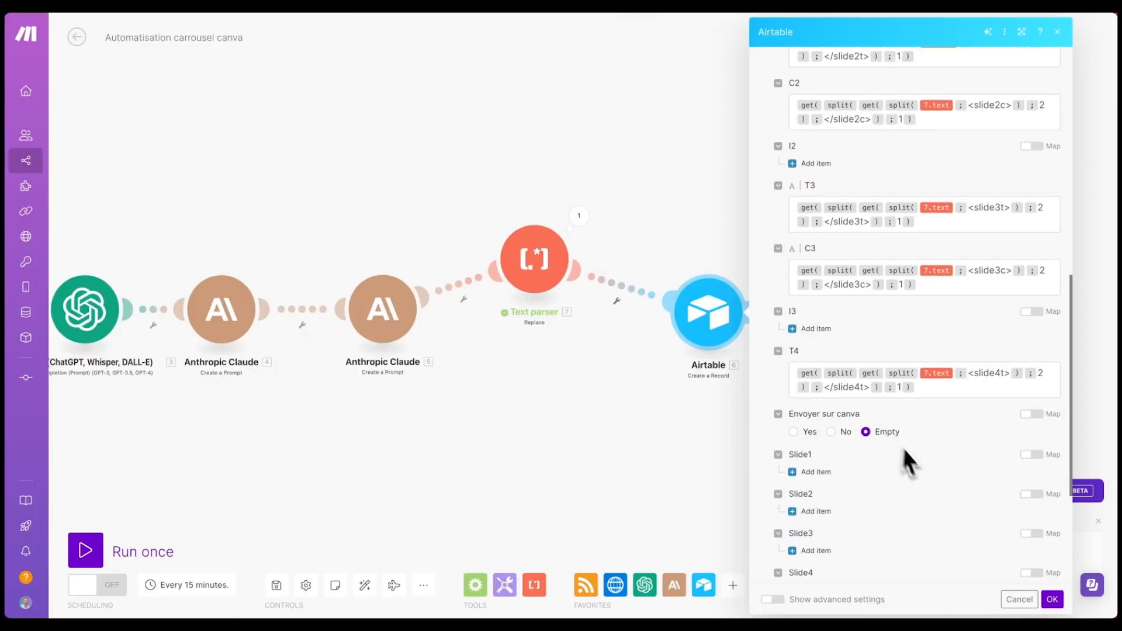
- Confirm the Airtable module settings and save the scenario
{"action": "scroll", "coordinate": [934, 479], "scroll_direction": "down", "scroll_amount": 1}
{"action": "left_click", "coordinate": [1055, 602]}
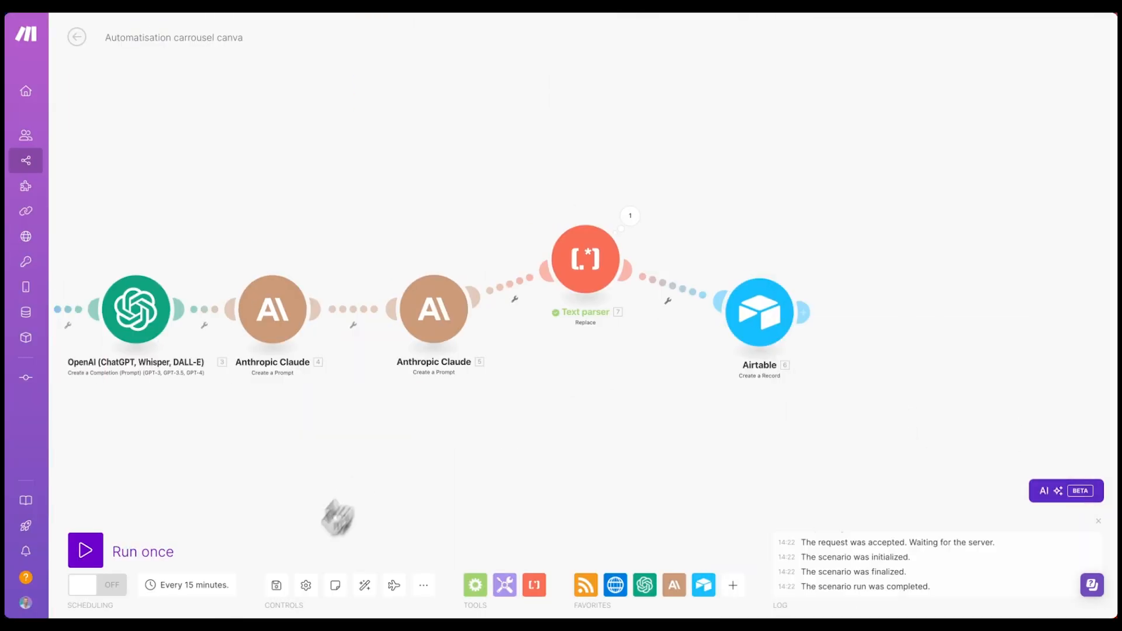
{"action": "left_click", "coordinate": [277, 586]}
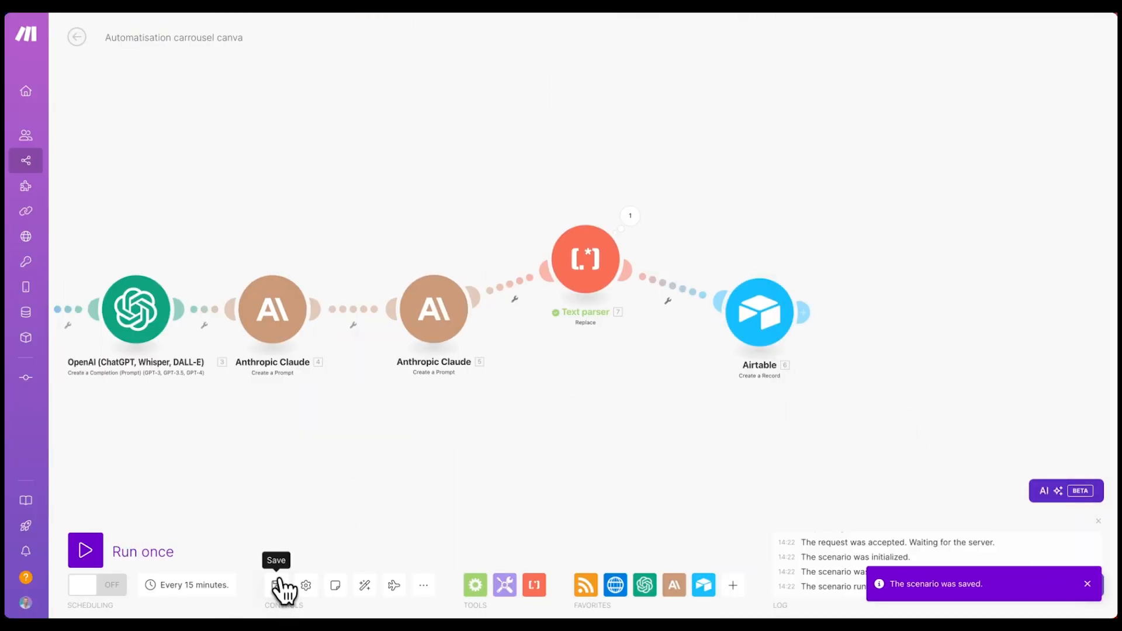
{"action": "left_click_drag", "start_coordinate": [518, 444], "coordinate": [703, 419]}
{"action": "scroll", "coordinate": [631, 428], "scroll_direction": "down", "scroll_amount": 3}
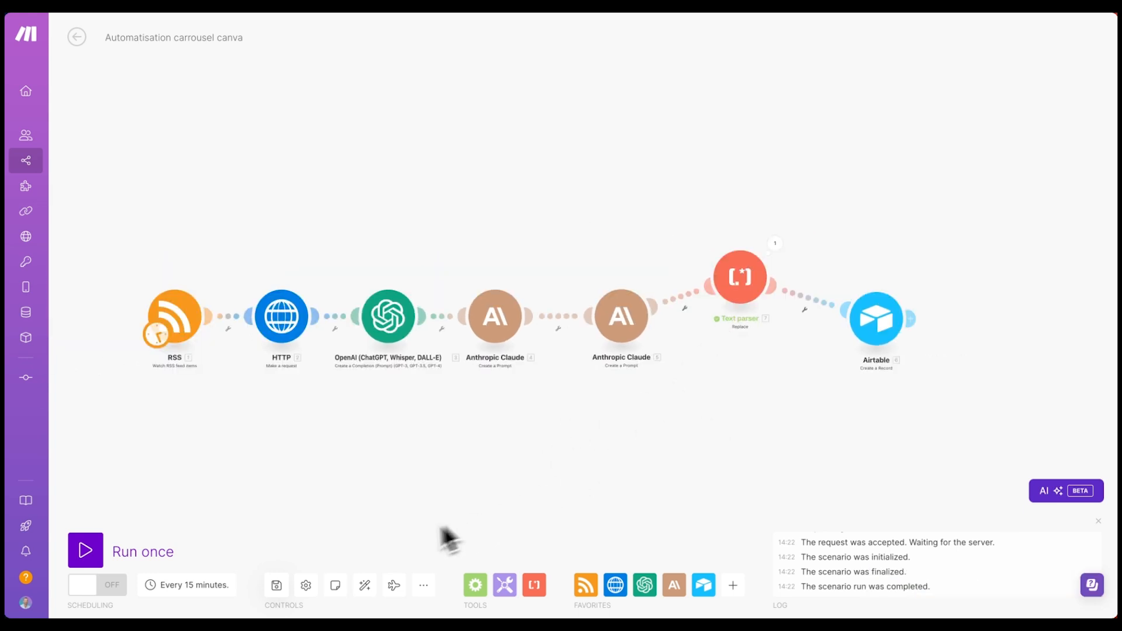
- Auto-align the modules, start RSS from 'Les styles personnalisés débarquent sur Midjourney', and run once
{"action": "left_click", "coordinate": [364, 585]}
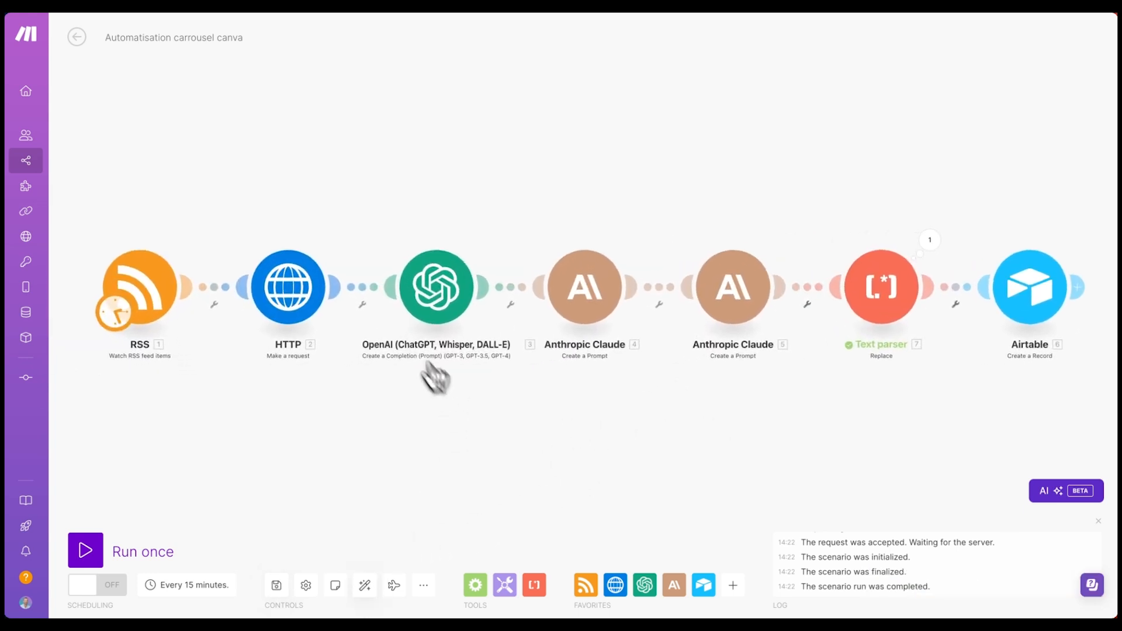
{"action": "left_click_drag", "start_coordinate": [573, 492], "coordinate": [551, 416]}
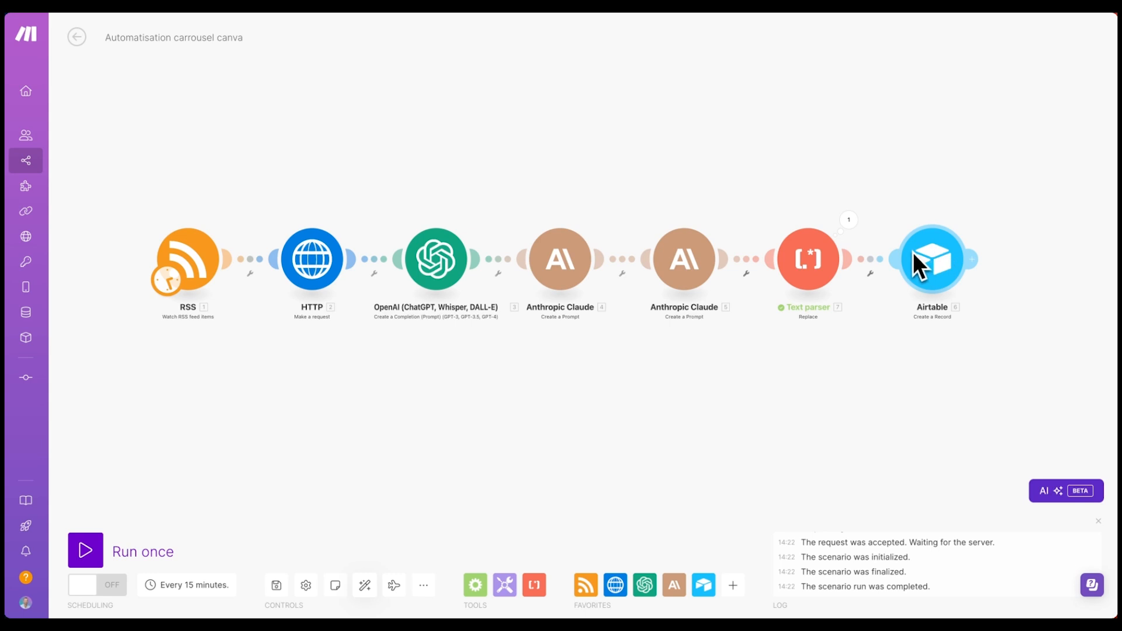
{"action": "right_click", "coordinate": [182, 245]}
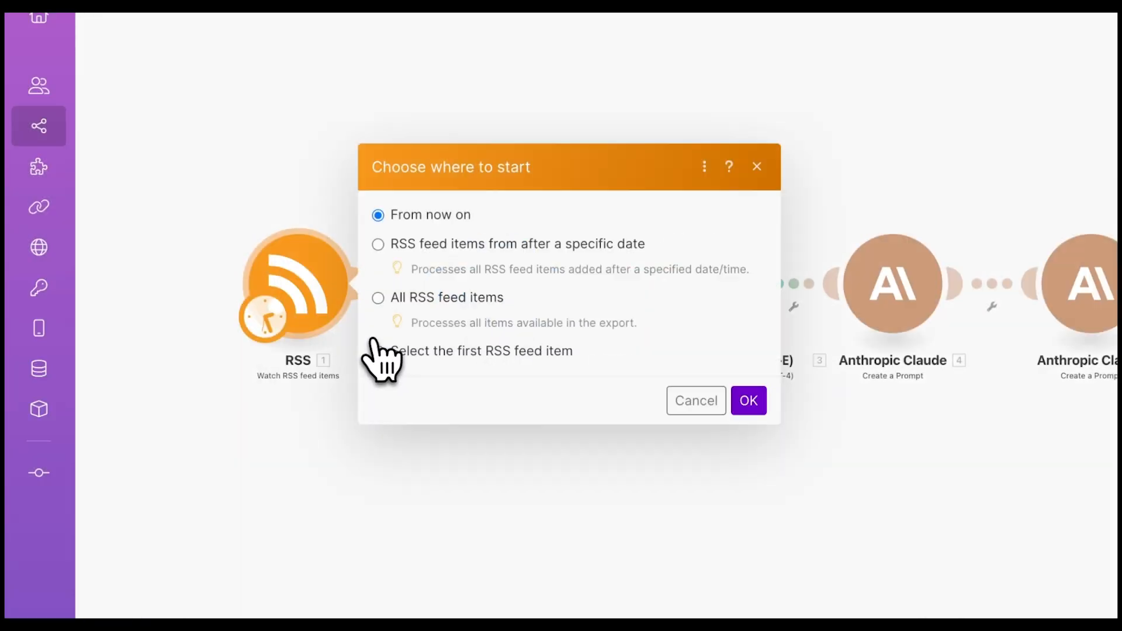
{"action": "left_click", "coordinate": [429, 352]}
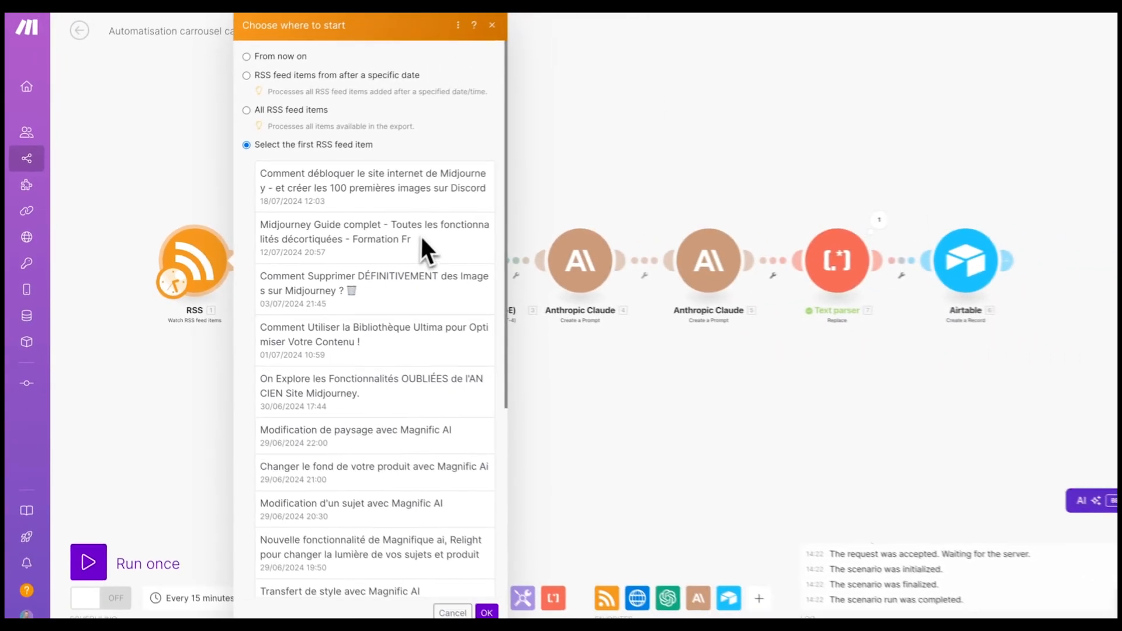
{"action": "scroll", "coordinate": [422, 240], "scroll_direction": "down", "scroll_amount": 5}
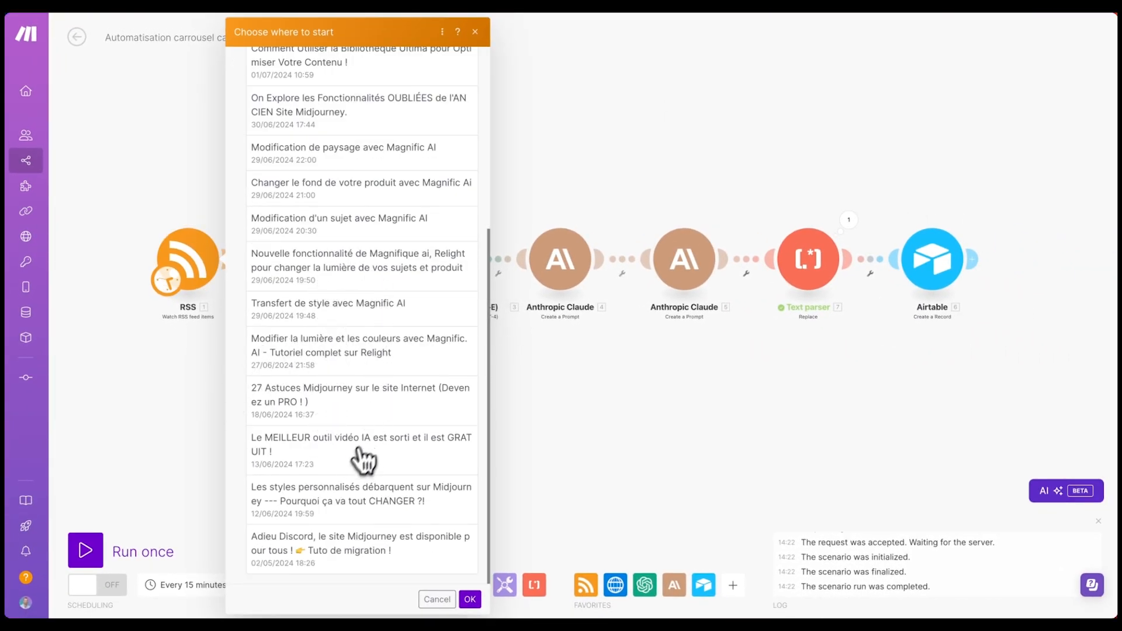
{"action": "left_click", "coordinate": [342, 504]}
{"action": "left_click", "coordinate": [484, 599]}
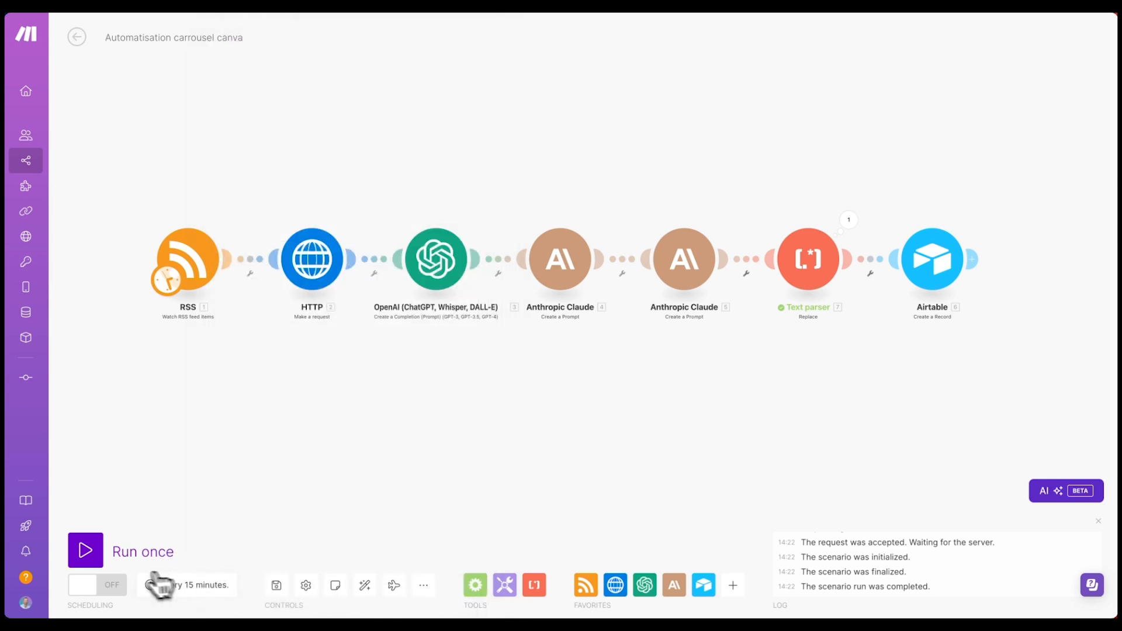
{"action": "left_click", "coordinate": [87, 552]}
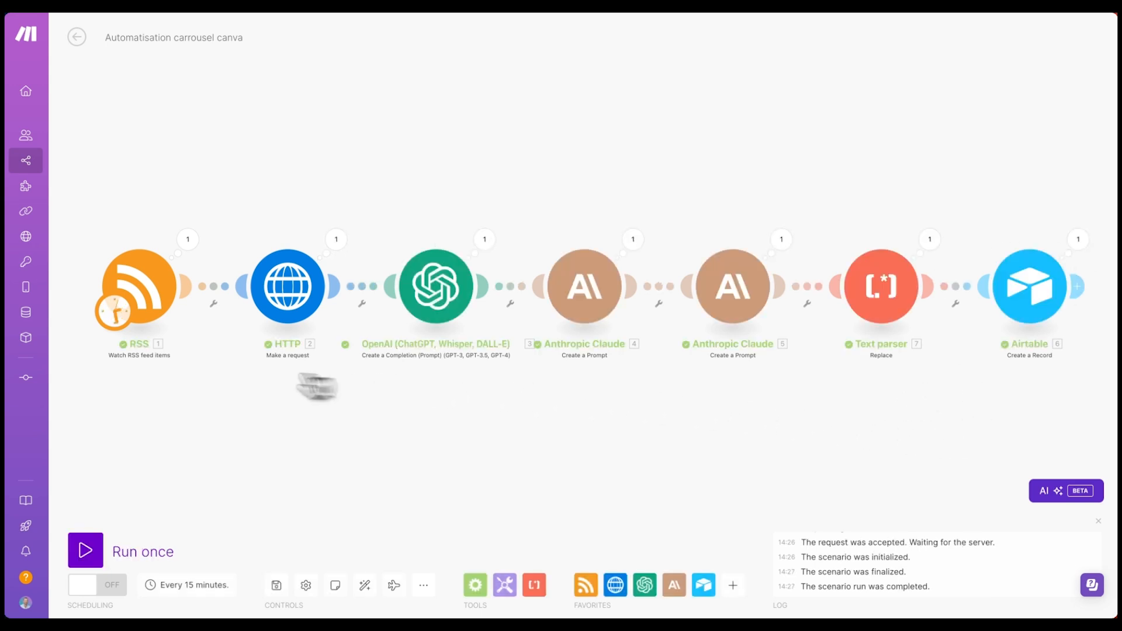
- Delete the three empty rows from the Airtable table
{"action": "left_click", "coordinate": [55, 83]}
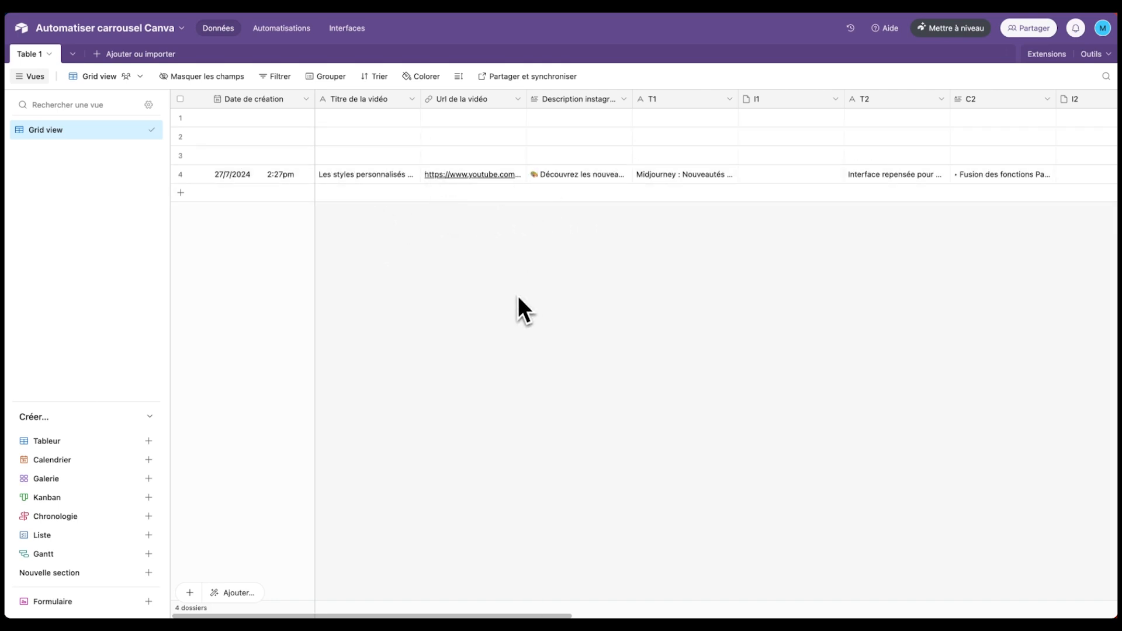
{"action": "left_click", "coordinate": [180, 154]}
{"action": "left_click", "coordinate": [180, 136]}
{"action": "left_click", "coordinate": [180, 117]}
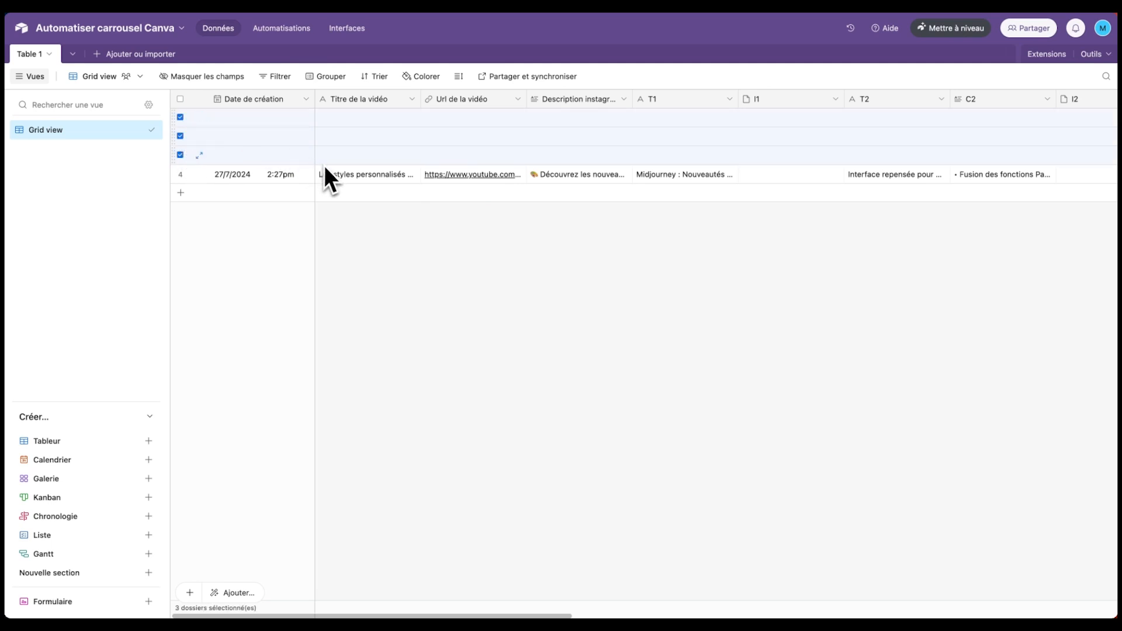
{"action": "key", "text": "Delete"}
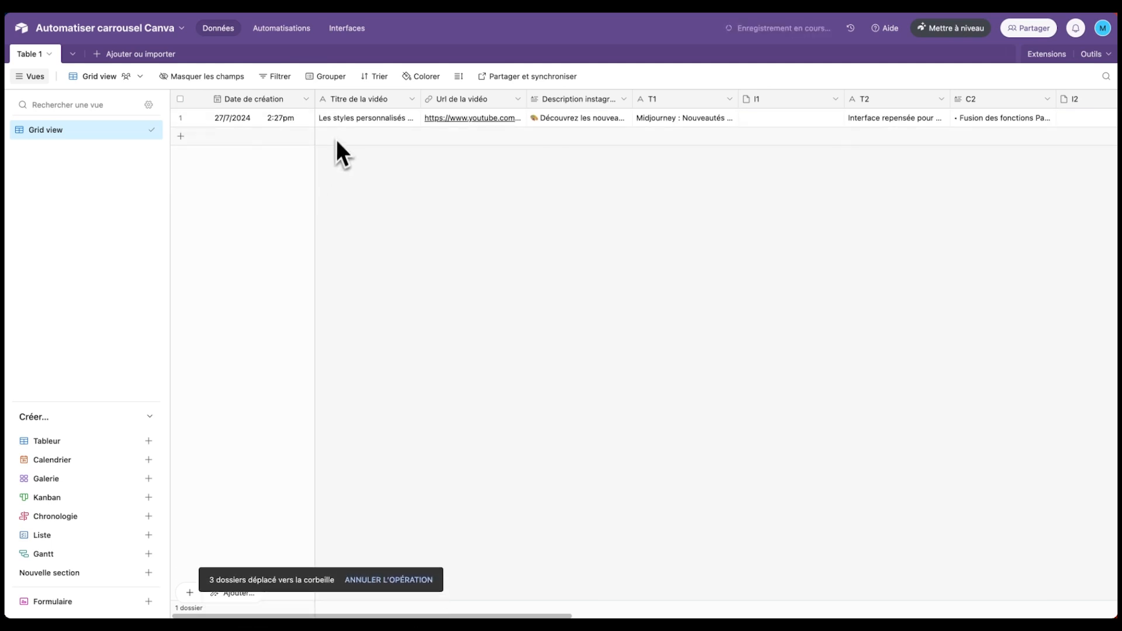
- Set the row height to Très grande and preview the record's YouTube video URL
{"action": "left_click", "coordinate": [460, 79]}
{"action": "left_click", "coordinate": [491, 152]}
{"action": "left_click", "coordinate": [433, 208]}
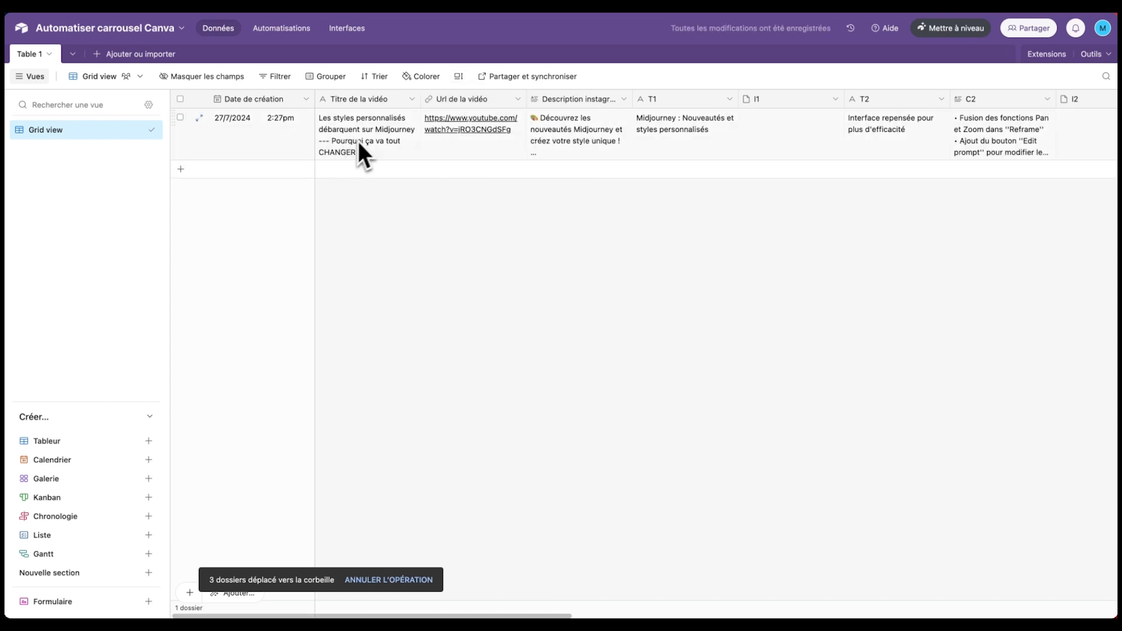
{"action": "left_click", "coordinate": [458, 77]}
{"action": "left_click", "coordinate": [496, 170]}
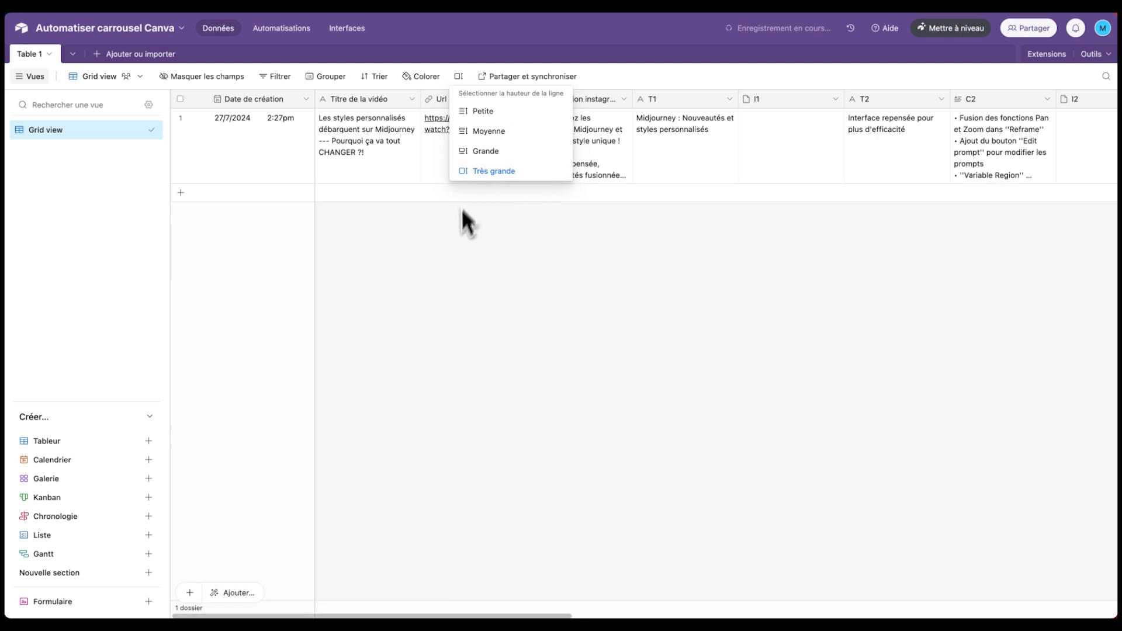
{"action": "left_click", "coordinate": [464, 200]}
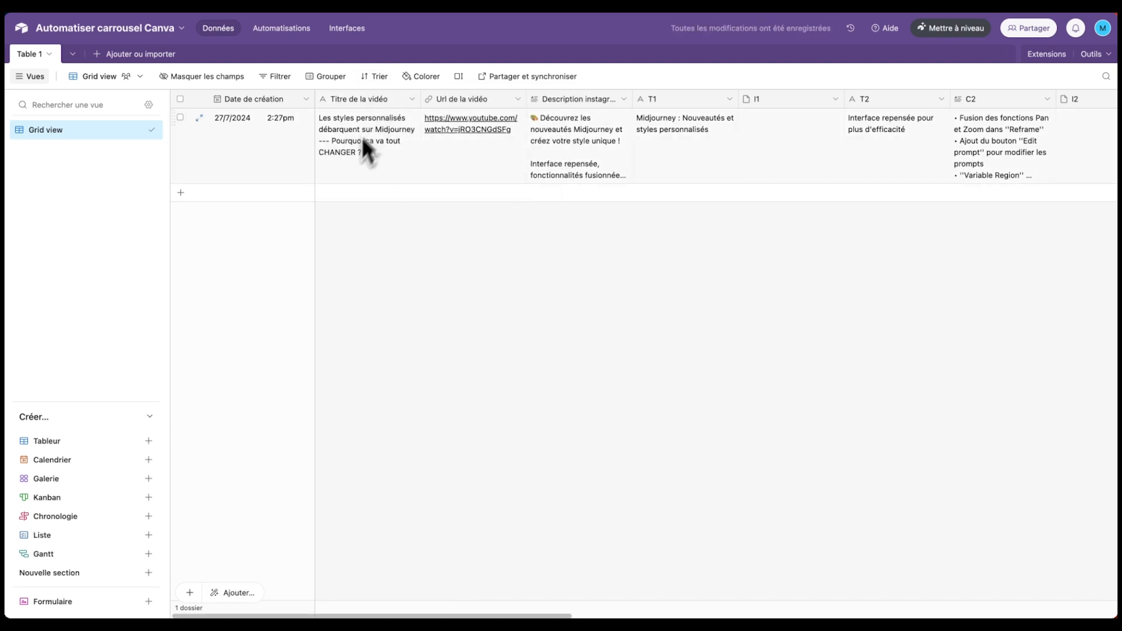
{"action": "left_click", "coordinate": [470, 131]}
{"action": "left_click", "coordinate": [471, 131]}
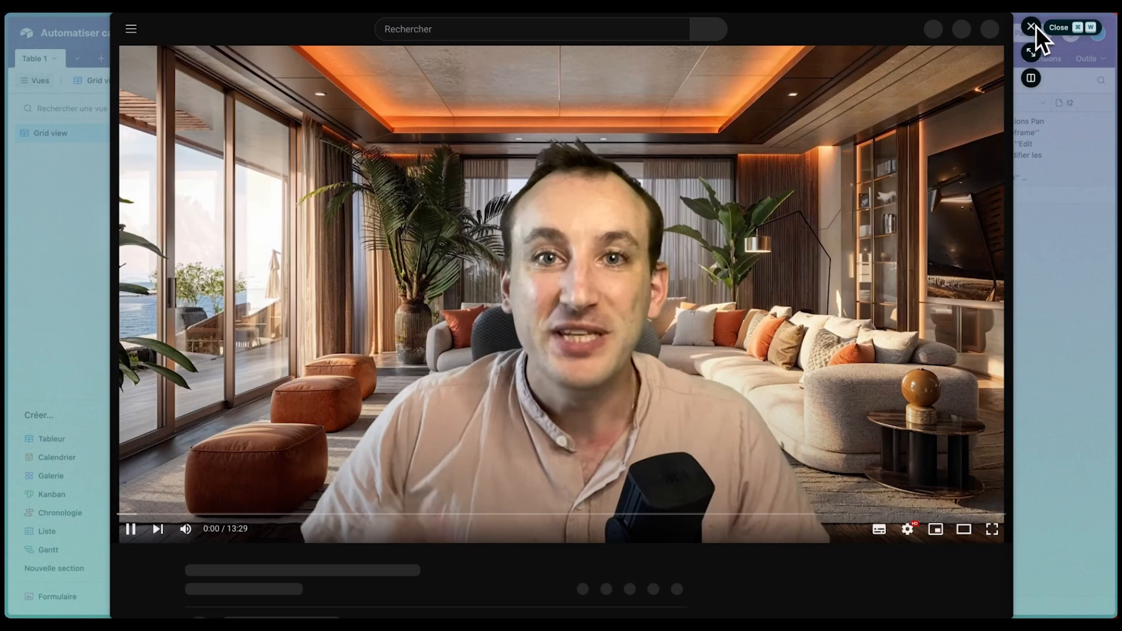
{"action": "left_click", "coordinate": [1034, 28]}
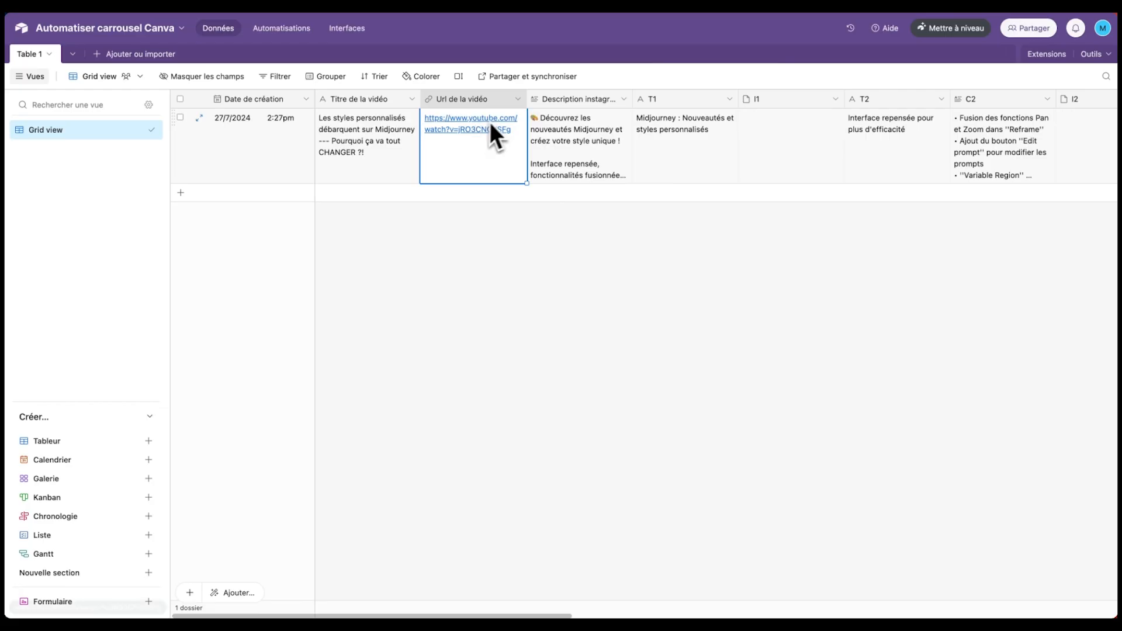
{"action": "left_click", "coordinate": [561, 133]}
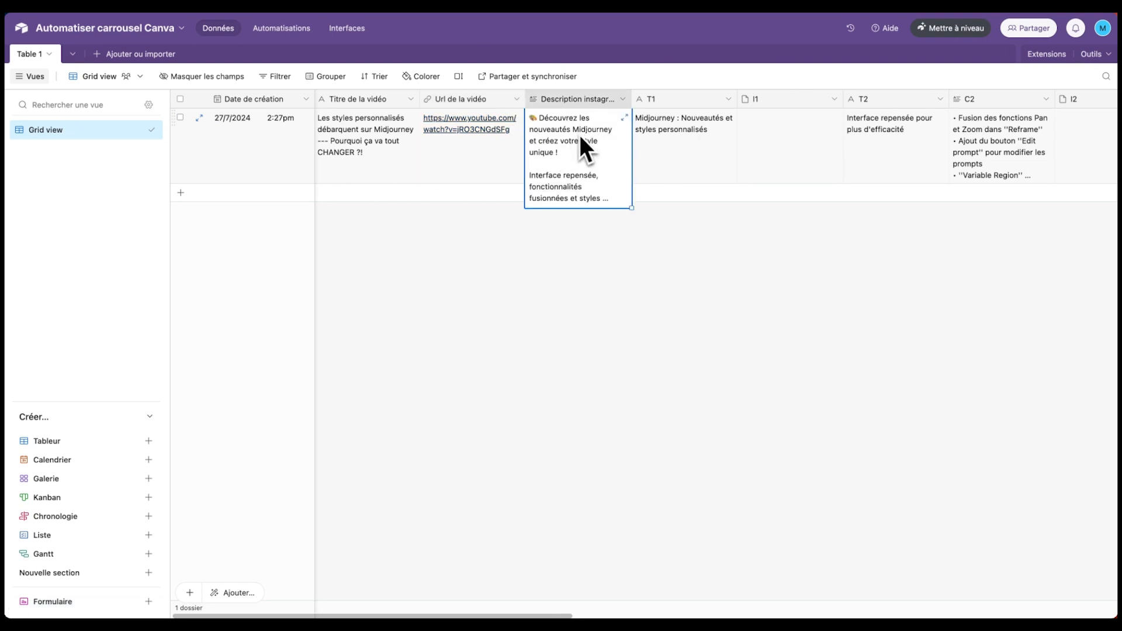
{"action": "left_click", "coordinate": [623, 118]}
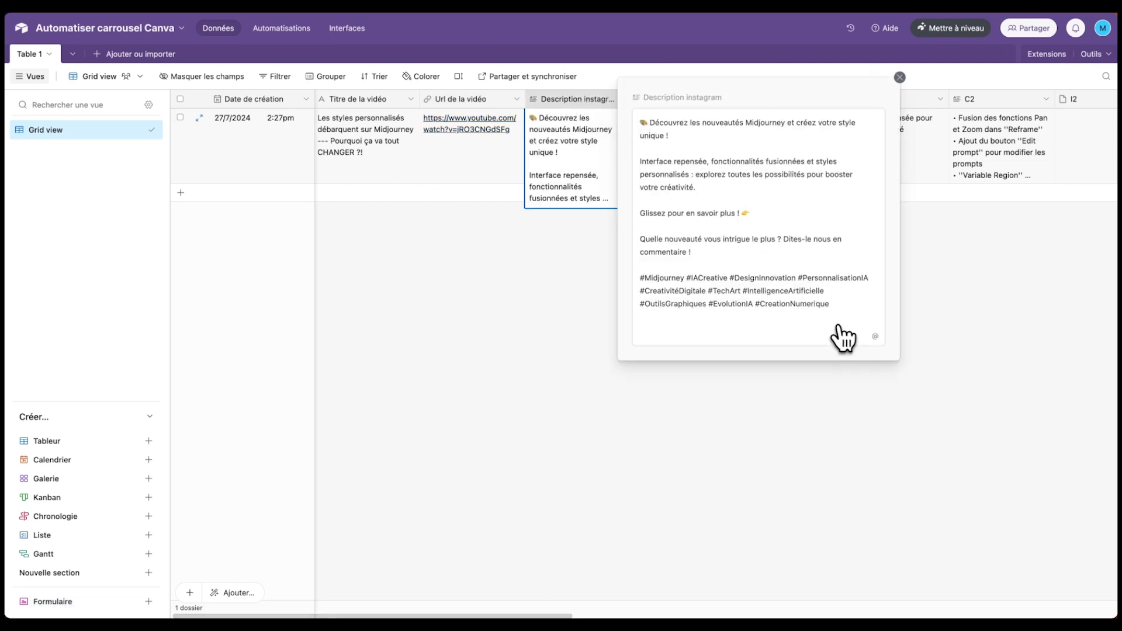
{"action": "left_click", "coordinate": [900, 77]}
{"action": "scroll", "coordinate": [677, 143], "scroll_direction": "right", "scroll_amount": 3}
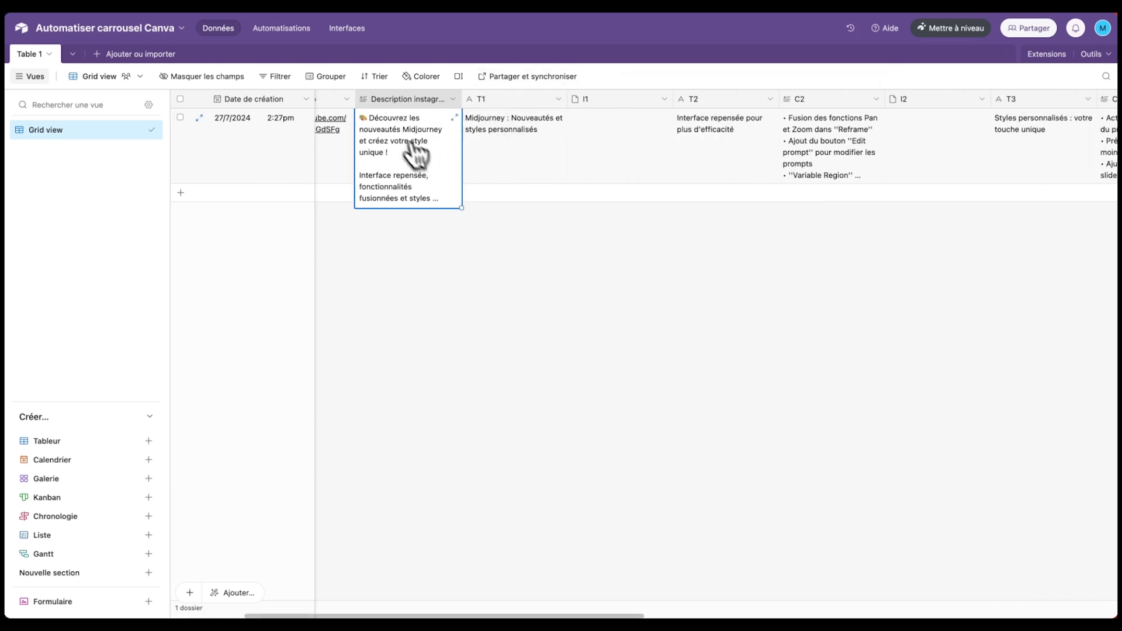
{"action": "left_click", "coordinate": [520, 130]}
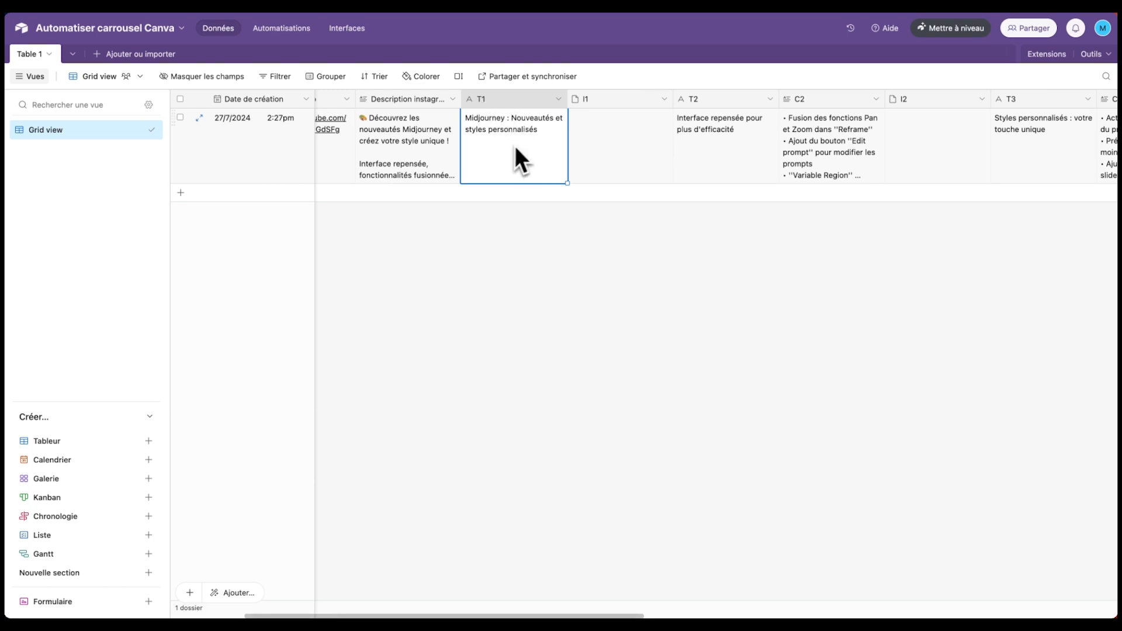
{"action": "left_click", "coordinate": [724, 145]}
{"action": "scroll", "coordinate": [701, 149], "scroll_direction": "right", "scroll_amount": 3}
{"action": "left_click", "coordinate": [646, 120]}
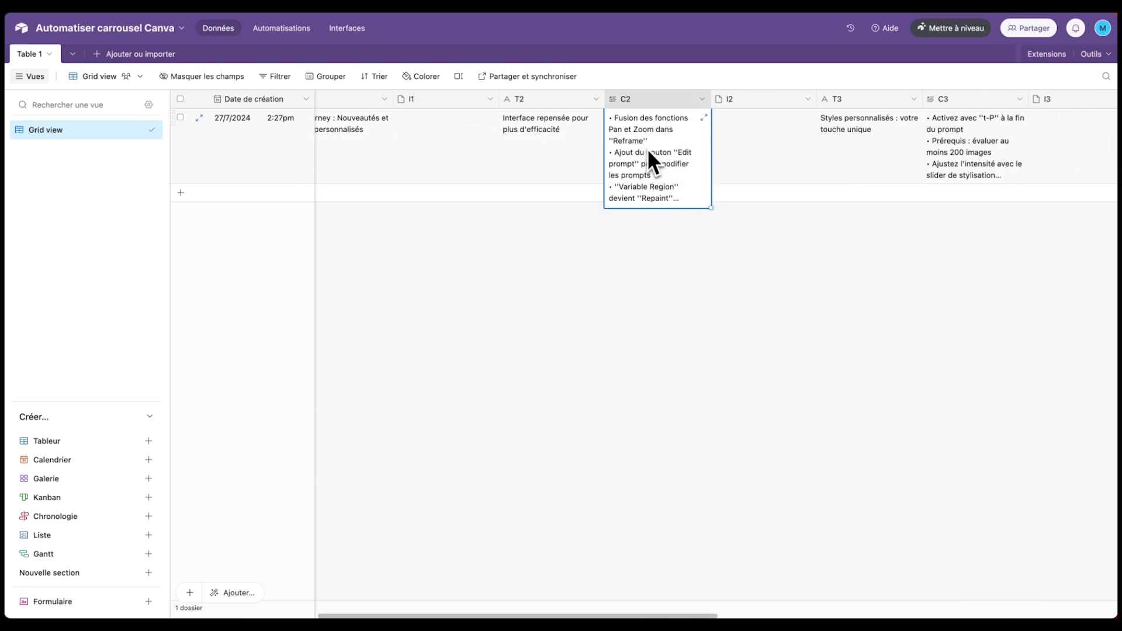
{"action": "left_click", "coordinate": [703, 117]}
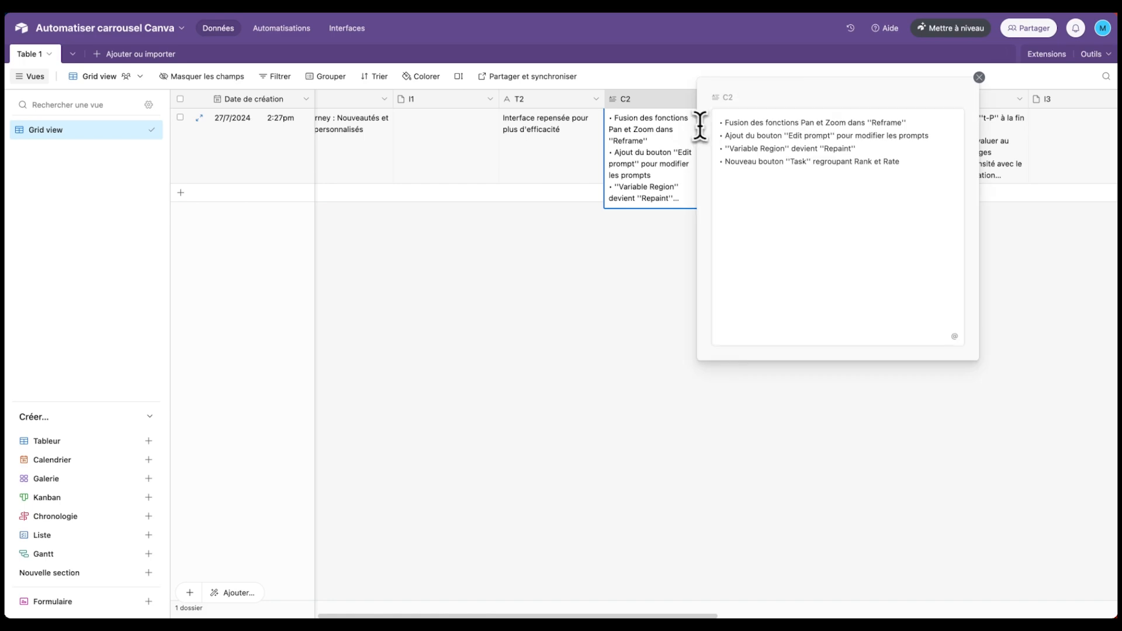
{"action": "left_click", "coordinate": [780, 144]}
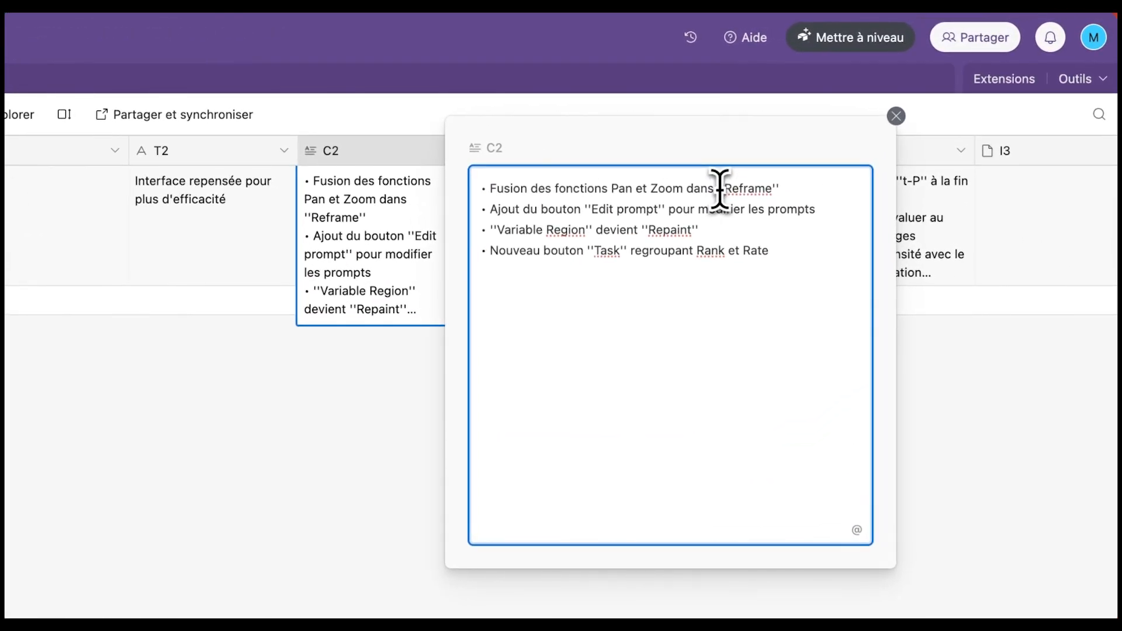
{"action": "double_click", "coordinate": [696, 230]}
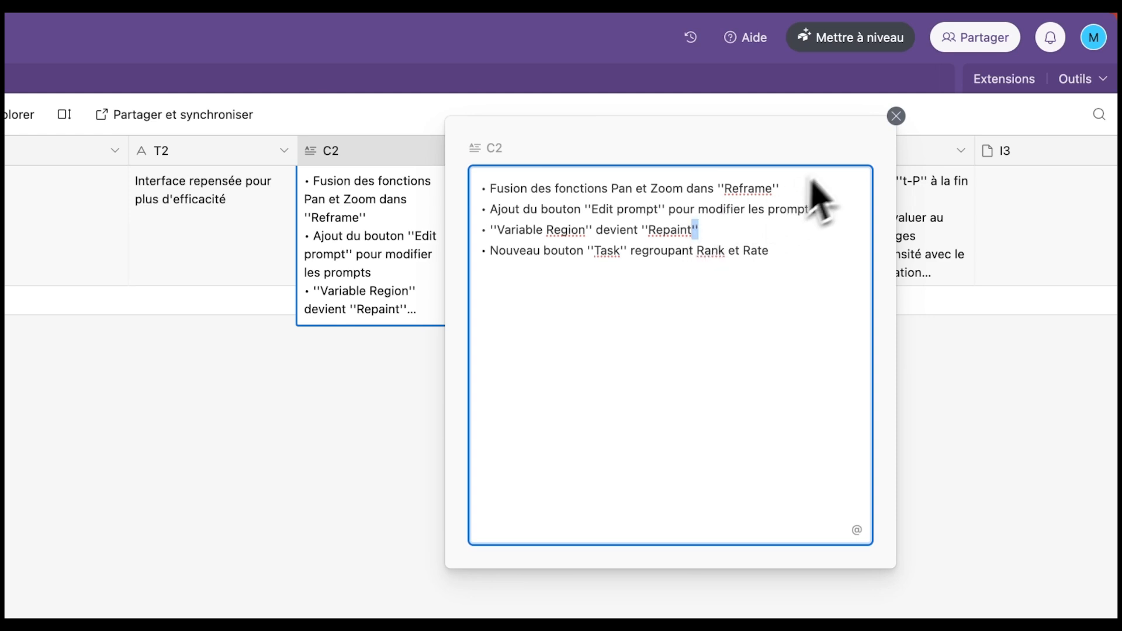
{"action": "left_click", "coordinate": [895, 116]}
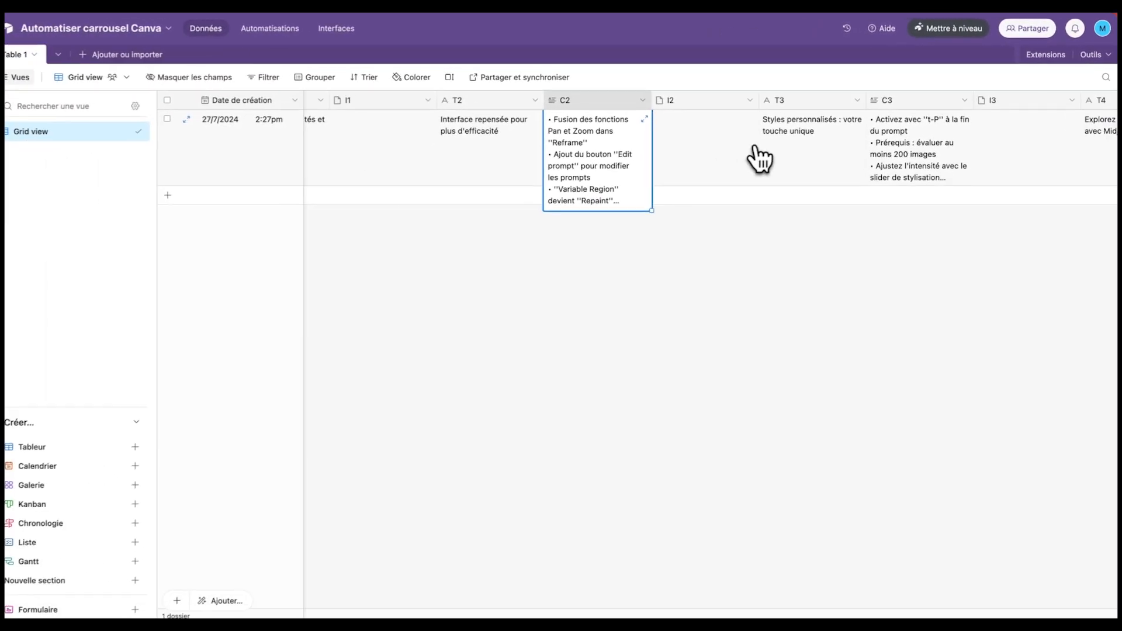
{"action": "scroll", "coordinate": [660, 221], "scroll_direction": "right", "scroll_amount": 10}
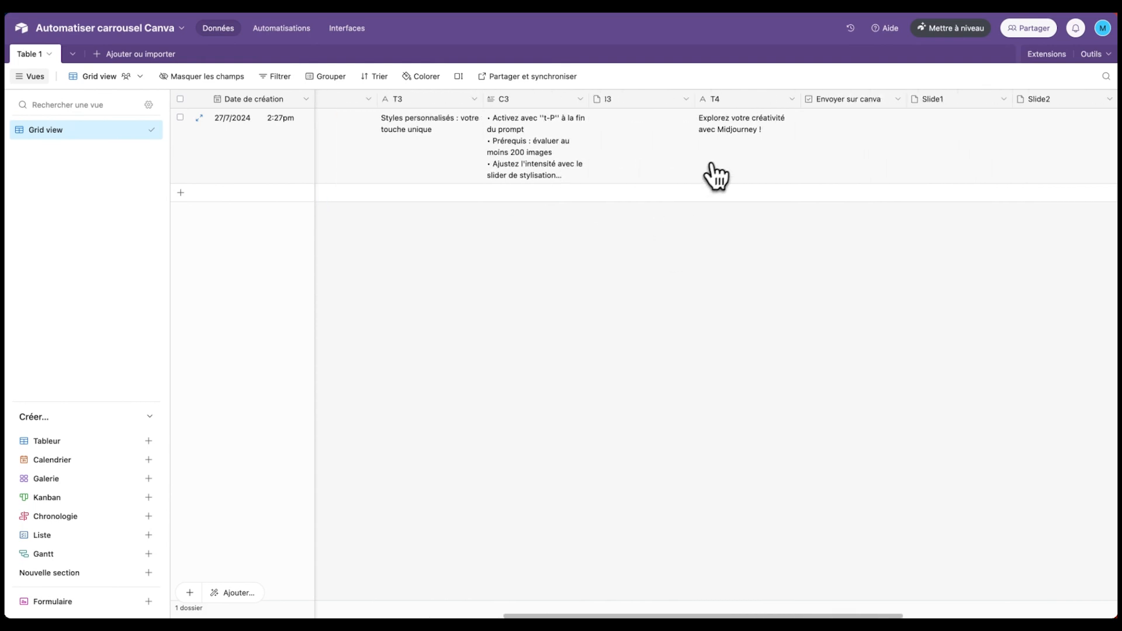
{"action": "scroll", "coordinate": [694, 170], "scroll_direction": "left", "scroll_amount": 6}
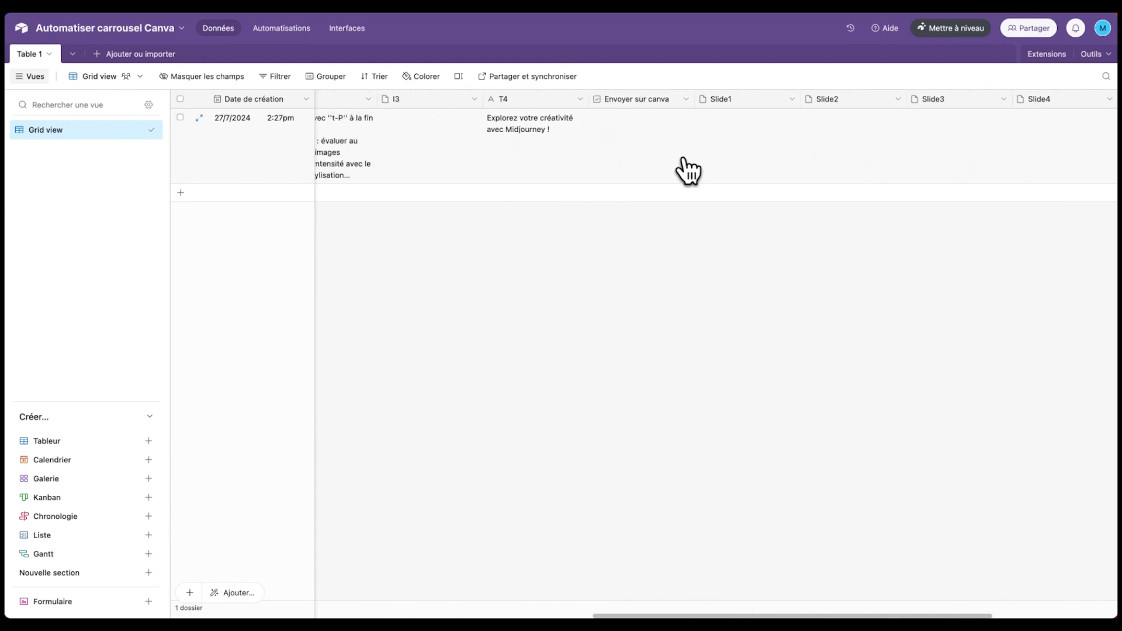
{"action": "scroll", "coordinate": [672, 161], "scroll_direction": "left", "scroll_amount": 3}
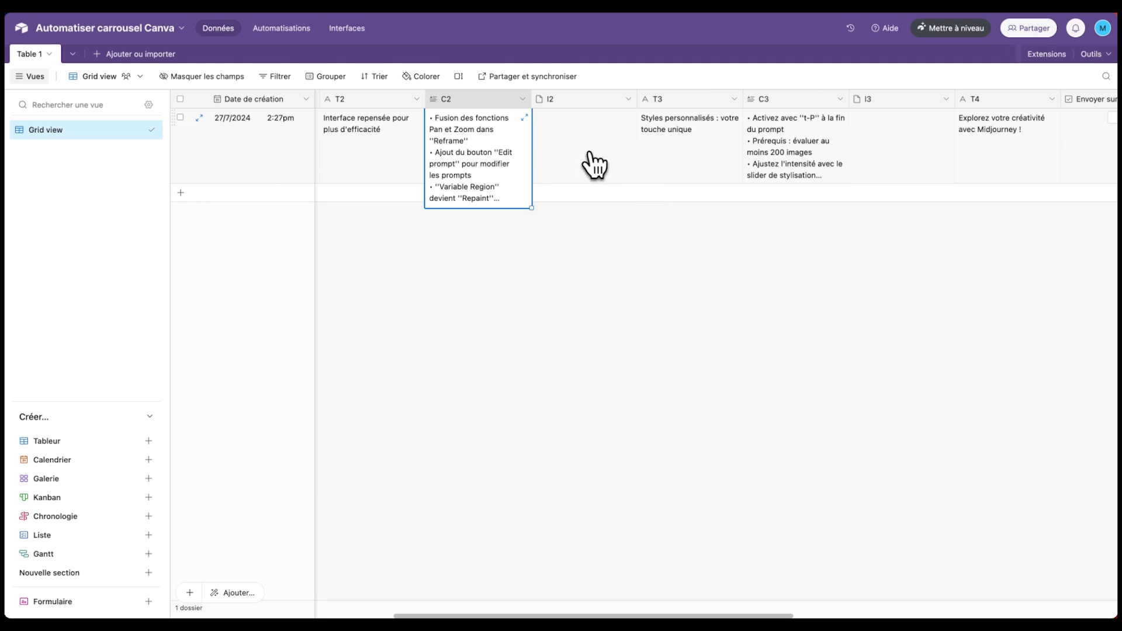
{"action": "scroll", "coordinate": [590, 166], "scroll_direction": "right", "scroll_amount": 2}
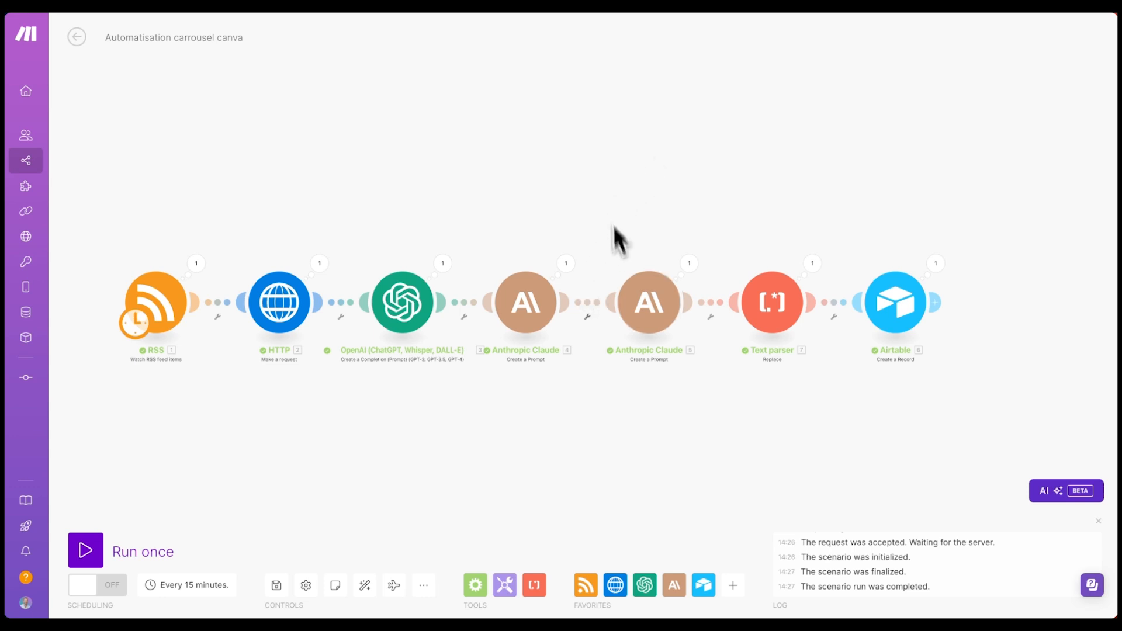
- Insert an Anthropic Claude Create a Prompt module after Claude 5, auto-align, and open it
{"action": "scroll", "coordinate": [625, 432], "scroll_direction": "down", "scroll_amount": 2}
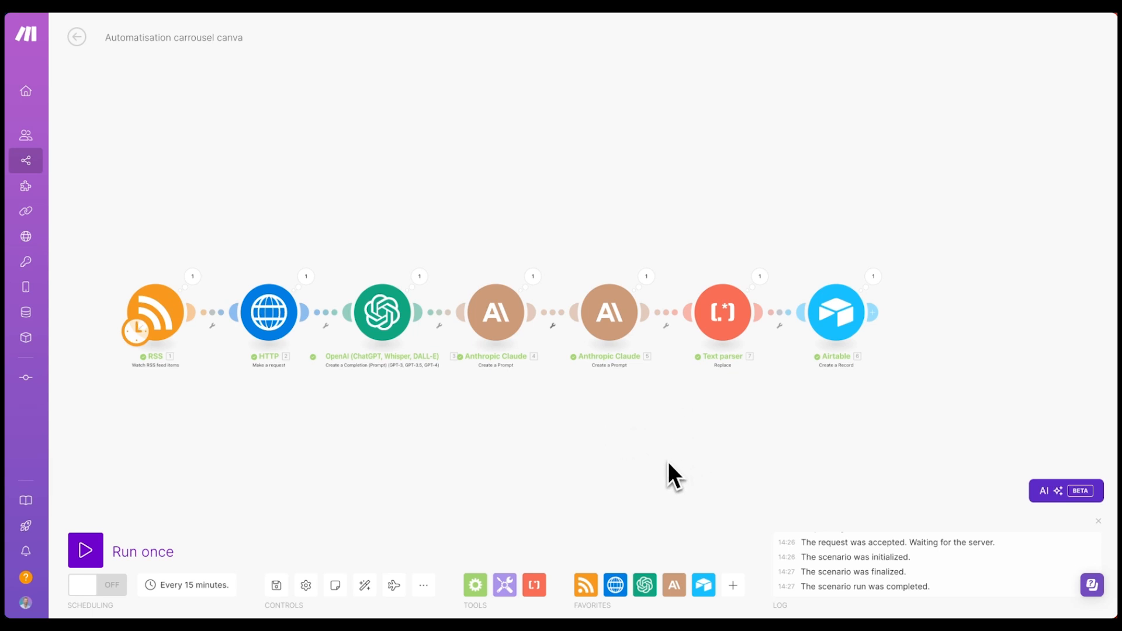
{"action": "left_click", "coordinate": [675, 587]}
{"action": "left_click", "coordinate": [762, 388]}
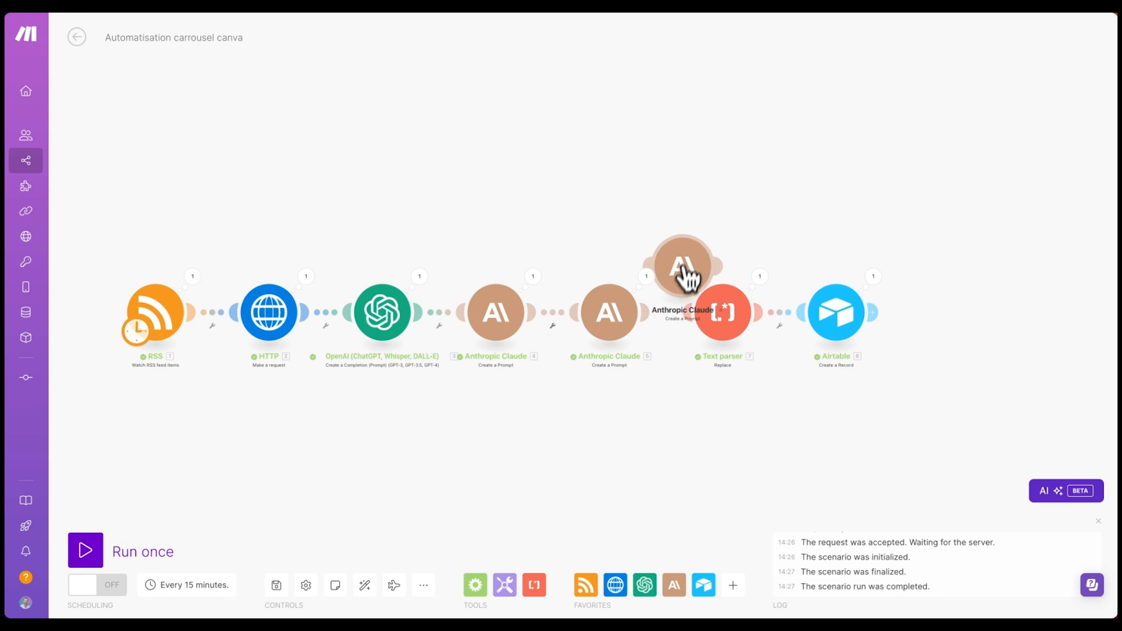
{"action": "left_click", "coordinate": [680, 290]}
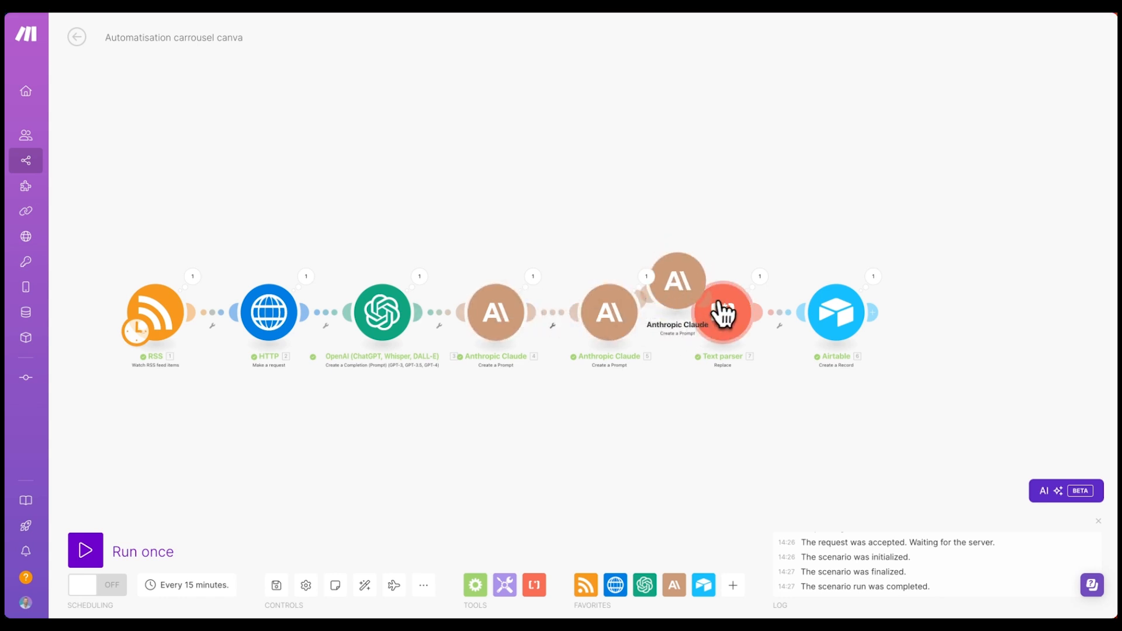
{"action": "left_click", "coordinate": [366, 583]}
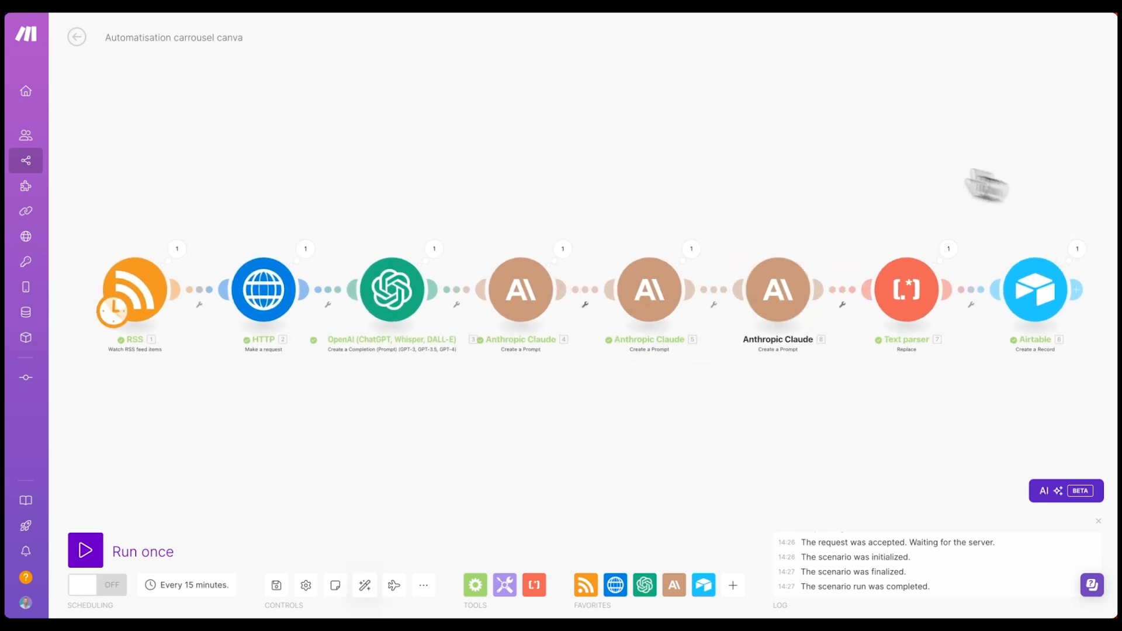
{"action": "left_click", "coordinate": [771, 289]}
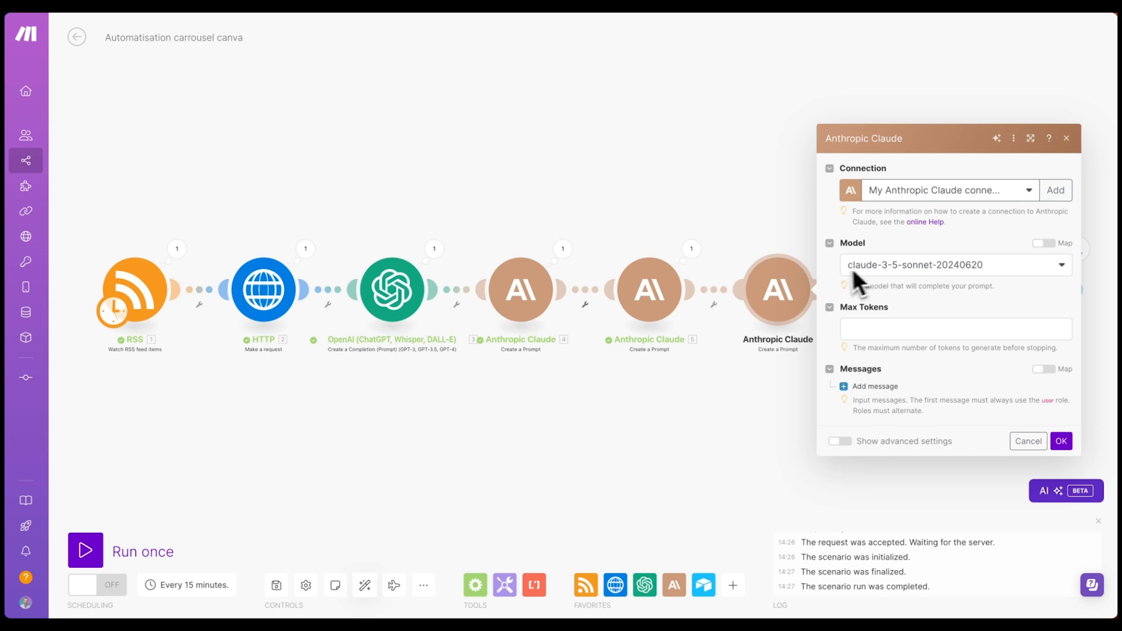
- Set max tokens and add a User Text message containing the pasted image-prompt instructions
{"action": "left_click", "coordinate": [887, 330]}
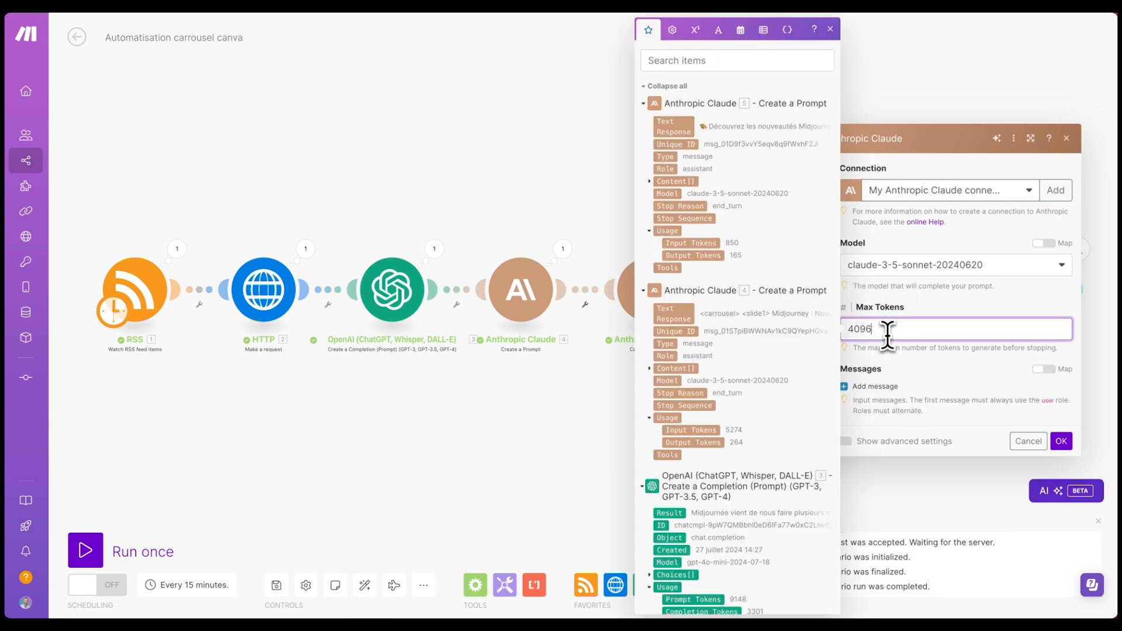
{"action": "left_click", "coordinate": [876, 387]}
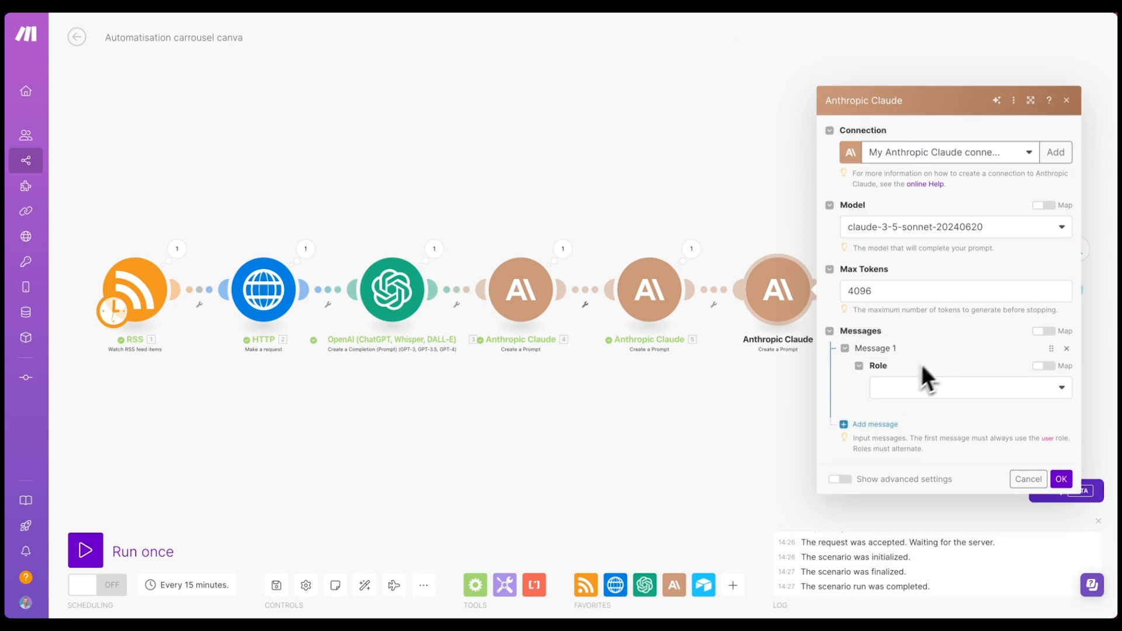
{"action": "left_click", "coordinate": [929, 387]}
{"action": "left_click", "coordinate": [887, 408]}
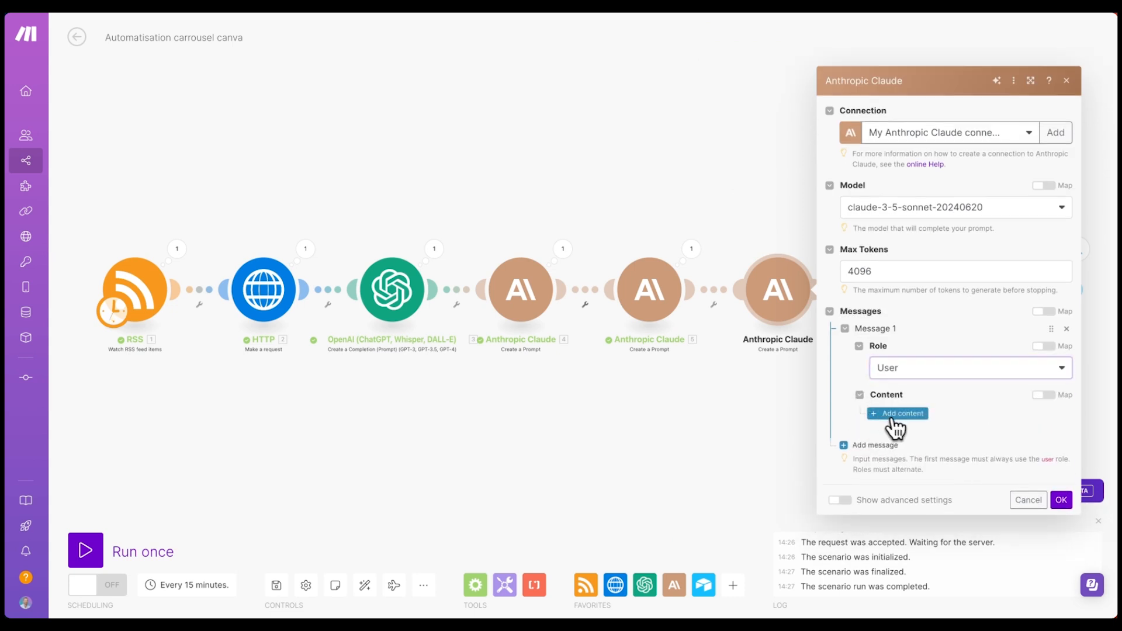
{"action": "left_click", "coordinate": [891, 418]}
{"action": "left_click", "coordinate": [933, 403]}
{"action": "left_click", "coordinate": [931, 425]}
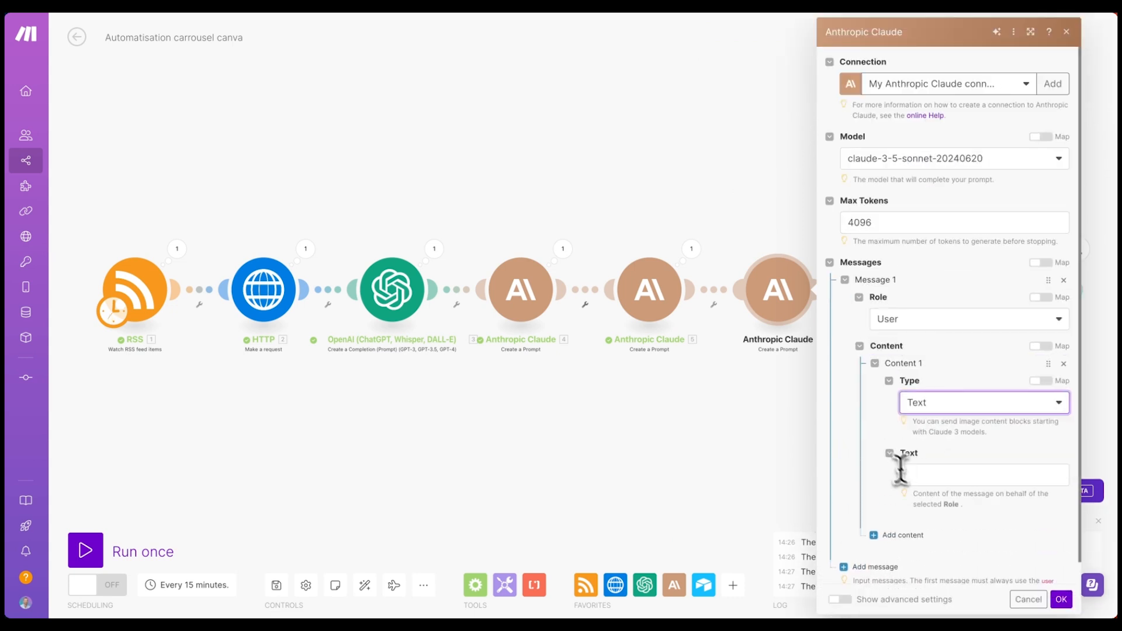
{"action": "left_click", "coordinate": [933, 474]}
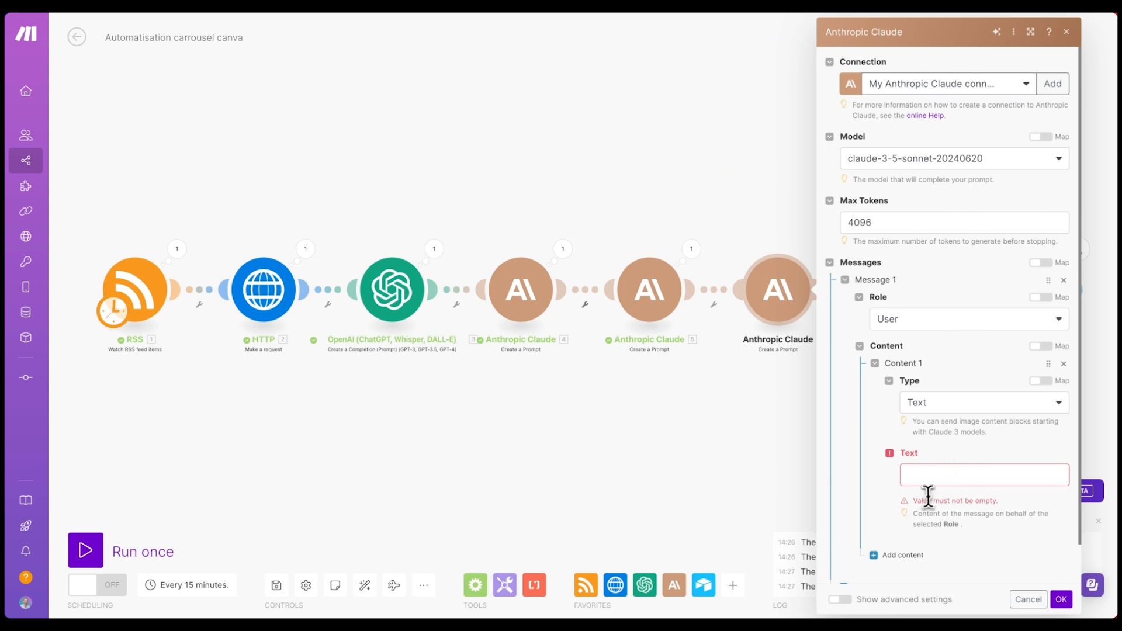
{"action": "key", "text": "ctrl+v"}
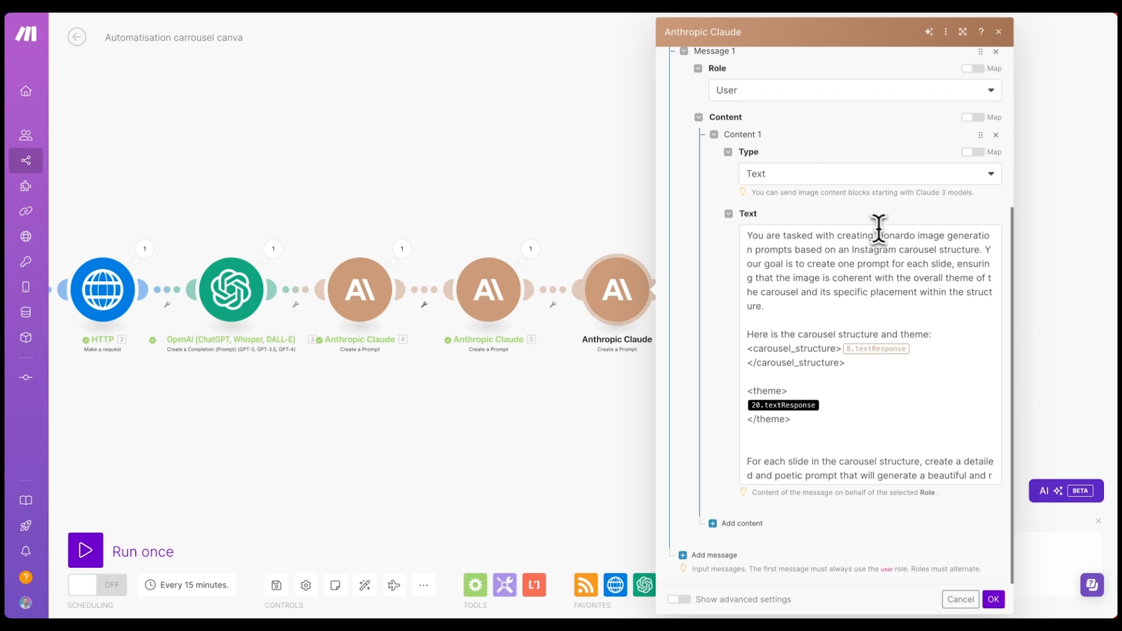
- Map Claude 4's response as carousel structure and module 5's response inside the theme tags
{"action": "left_click_drag", "start_coordinate": [763, 306], "coordinate": [805, 225]}
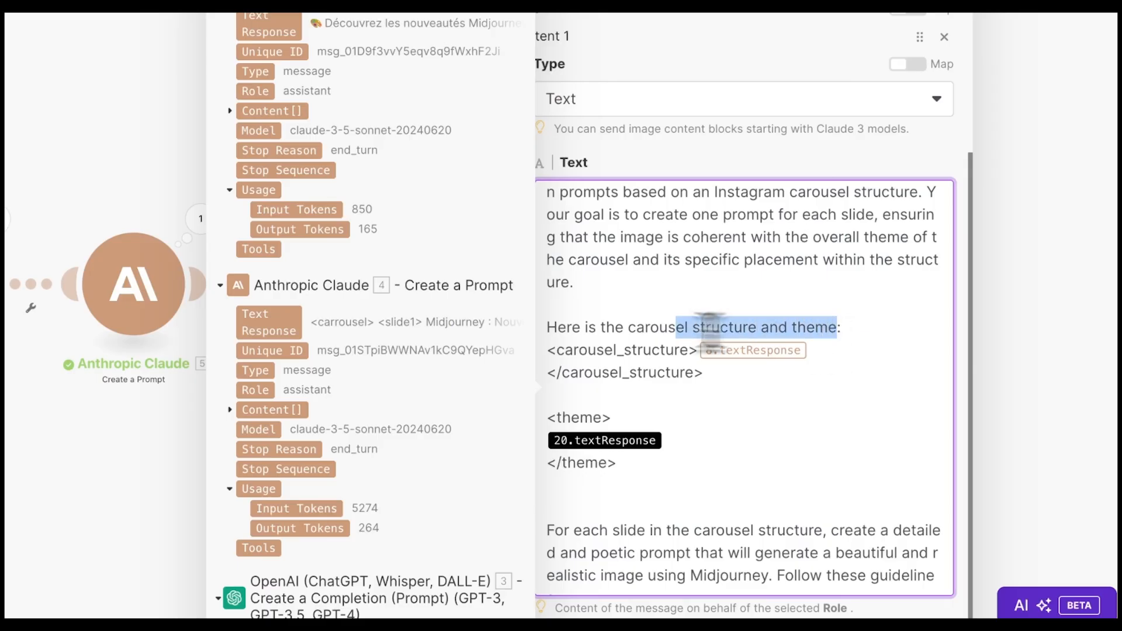
{"action": "left_click_drag", "start_coordinate": [709, 327], "coordinate": [628, 327]}
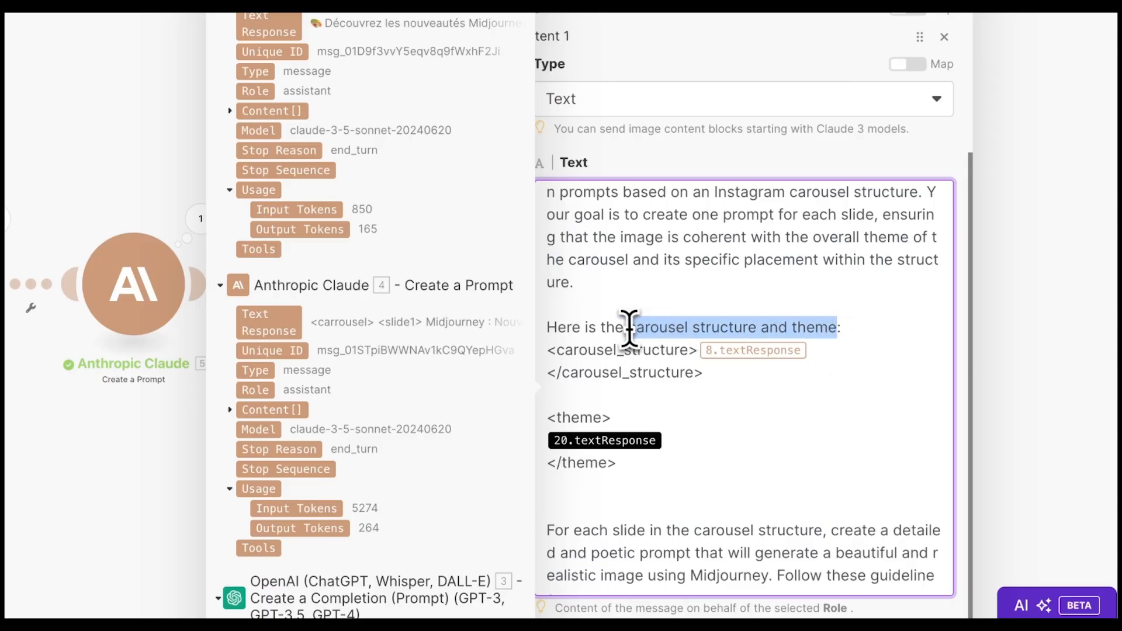
{"action": "left_click", "coordinate": [837, 350]}
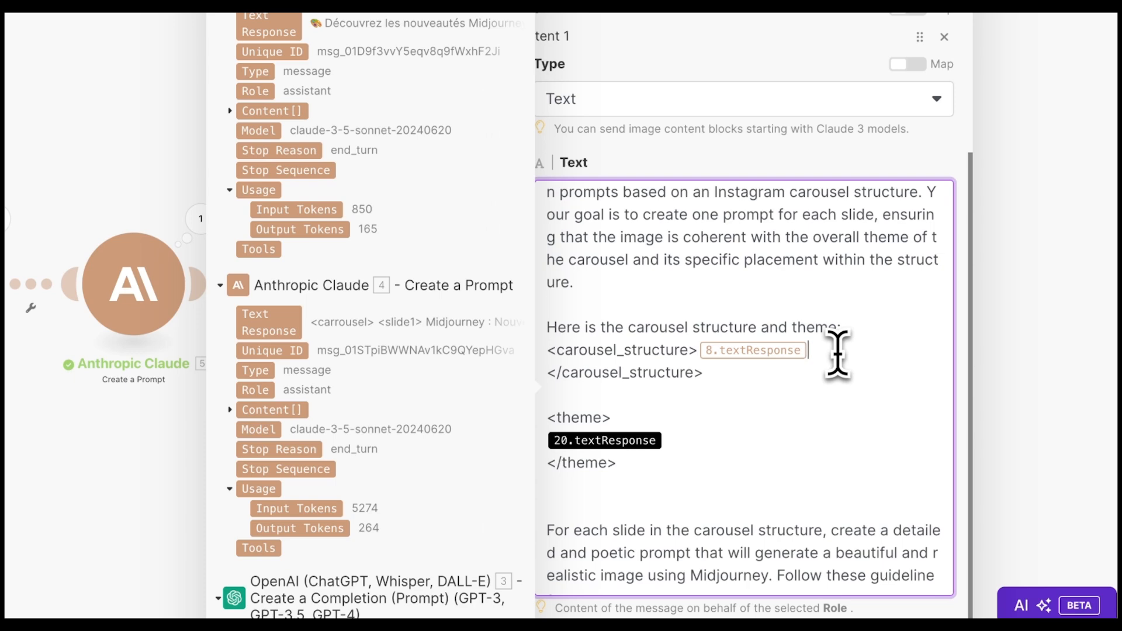
{"action": "key", "text": "Return"}
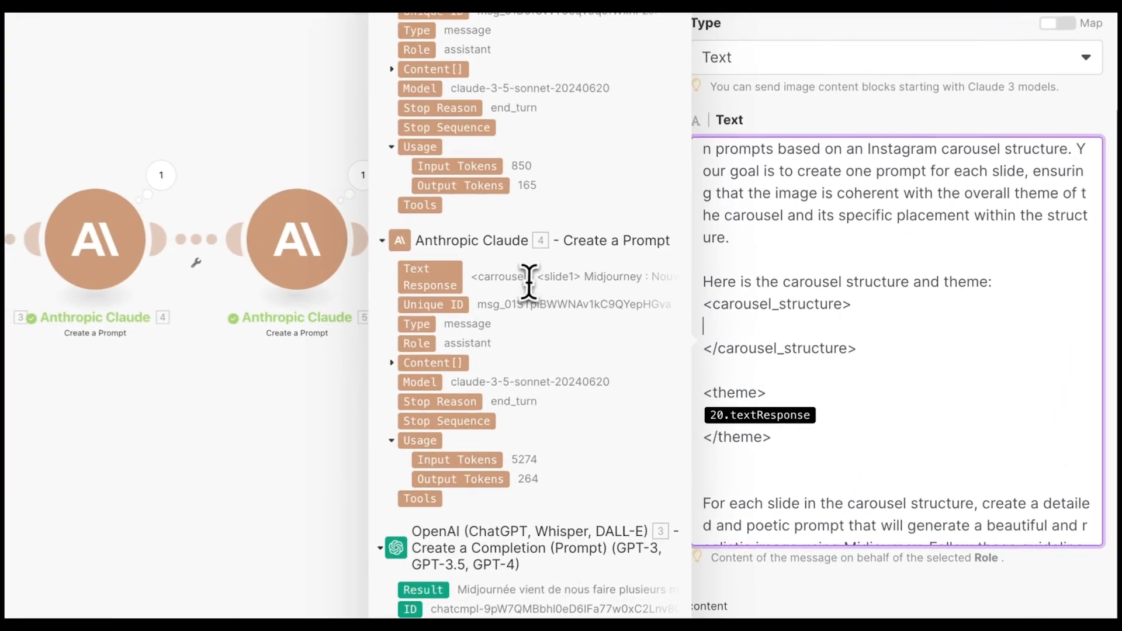
{"action": "left_click", "coordinate": [422, 277]}
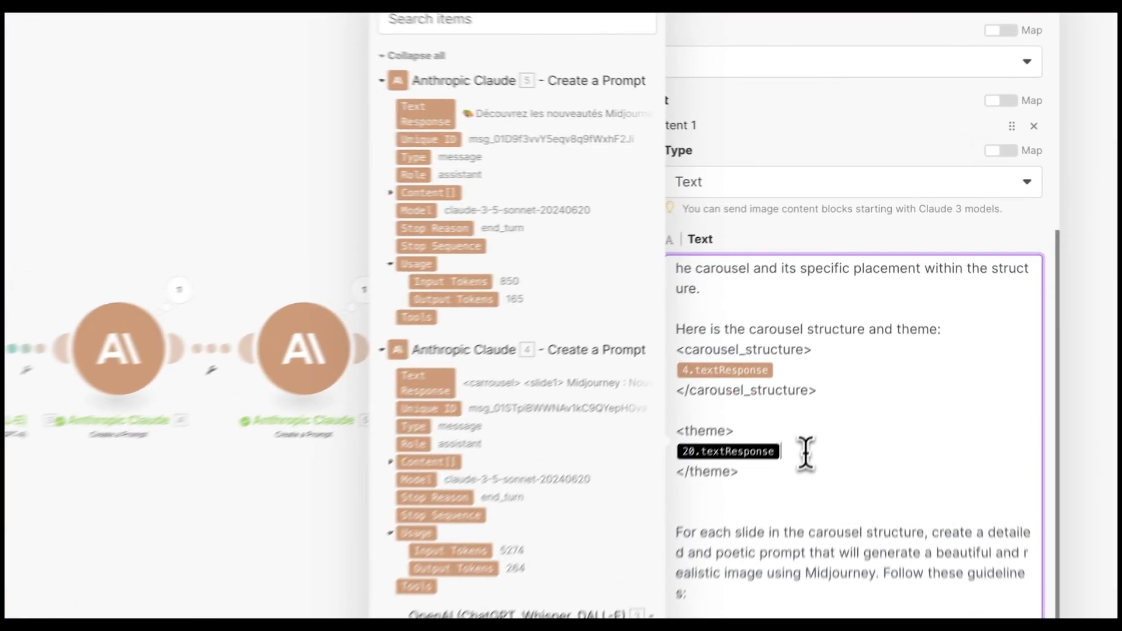
{"action": "key", "text": "BackSpace"}
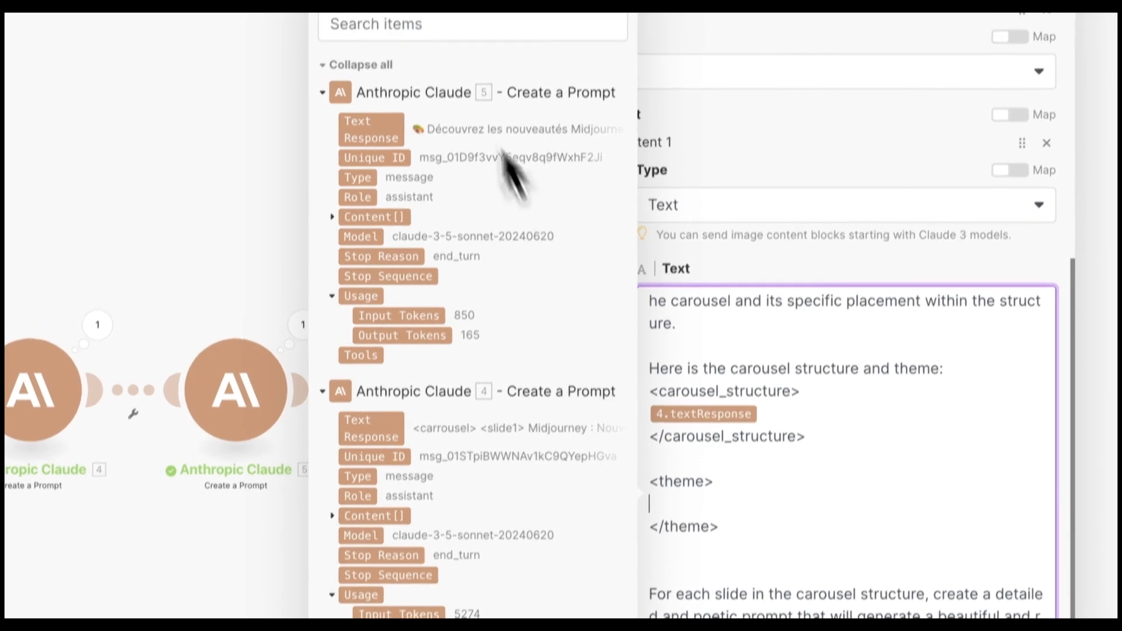
{"action": "left_click", "coordinate": [374, 110]}
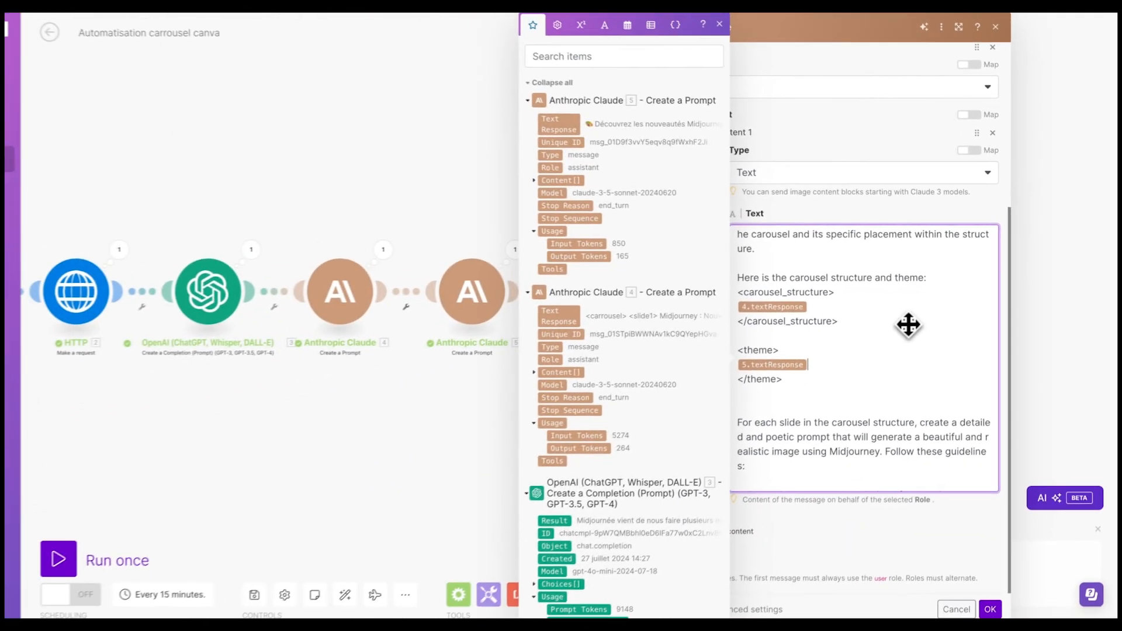
- Replace the word Midjourney in the prompt with 'leonardo'
{"action": "scroll", "coordinate": [771, 353], "scroll_direction": "down", "scroll_amount": 2}
{"action": "scroll", "coordinate": [768, 345], "scroll_direction": "up", "scroll_amount": 1}
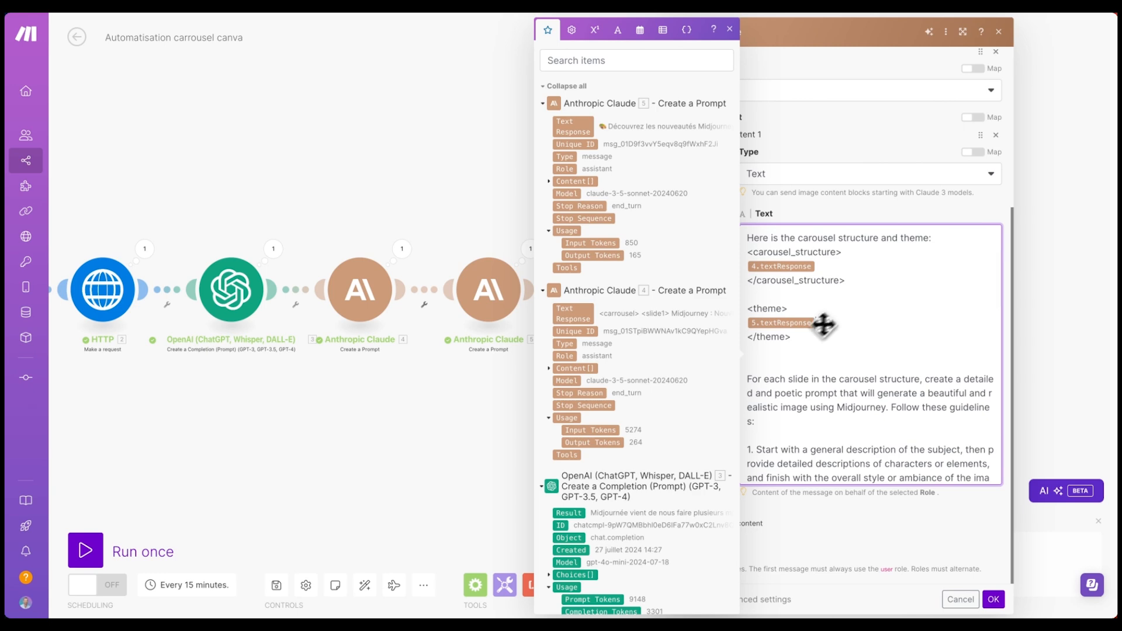
{"action": "scroll", "coordinate": [823, 325], "scroll_direction": "down", "scroll_amount": 1}
{"action": "scroll", "coordinate": [806, 351], "scroll_direction": "down", "scroll_amount": 1}
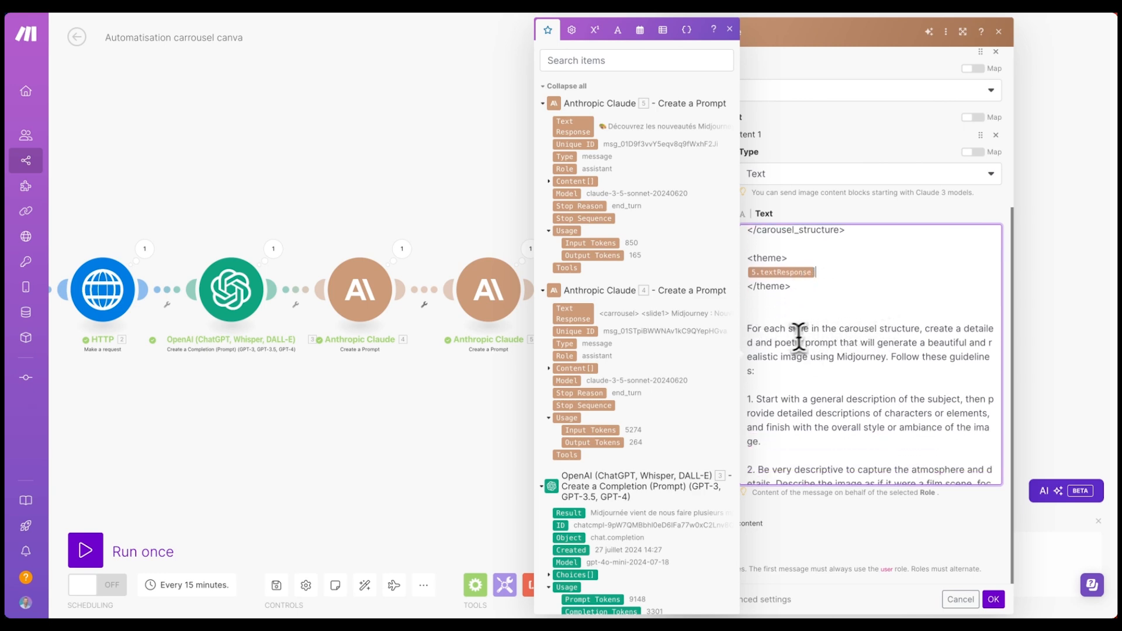
{"action": "double_click", "coordinate": [859, 357]}
{"action": "type", "text": "leonardo"}
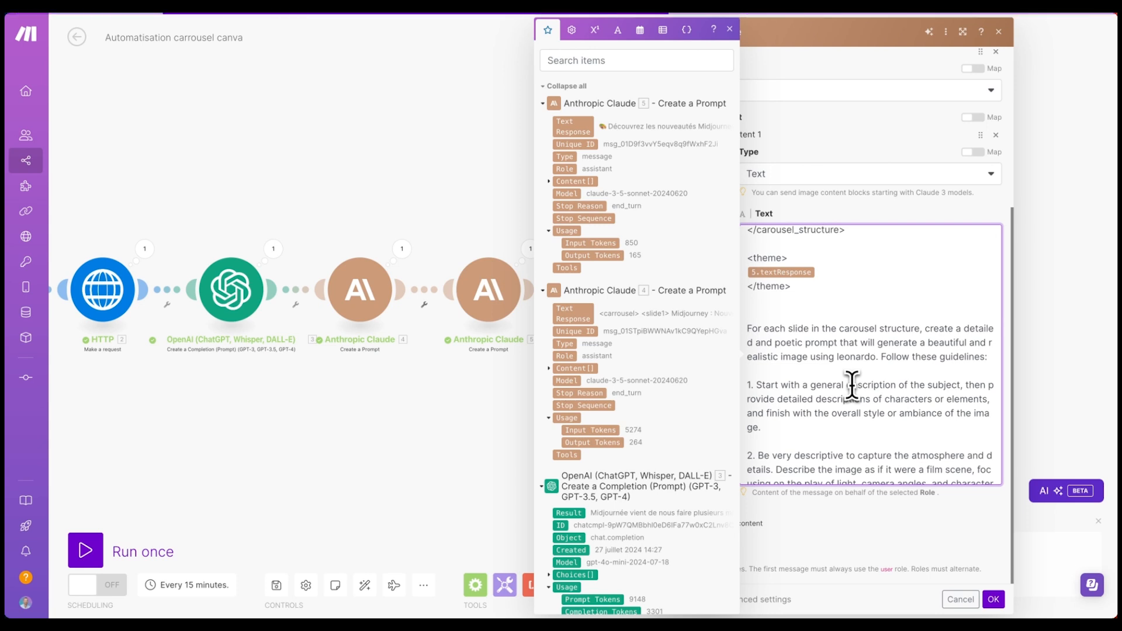
- Review the prompt's first guidelines by highlighting key wording
{"action": "scroll", "coordinate": [878, 345], "scroll_direction": "down", "scroll_amount": 3}
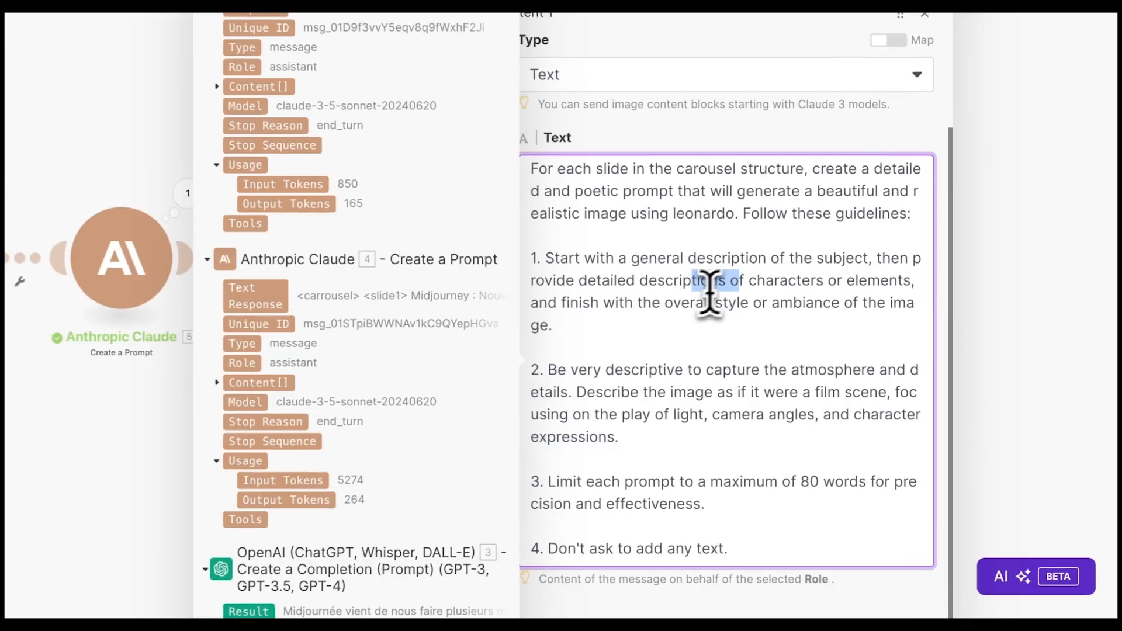
{"action": "left_click_drag", "start_coordinate": [850, 304], "coordinate": [878, 305]}
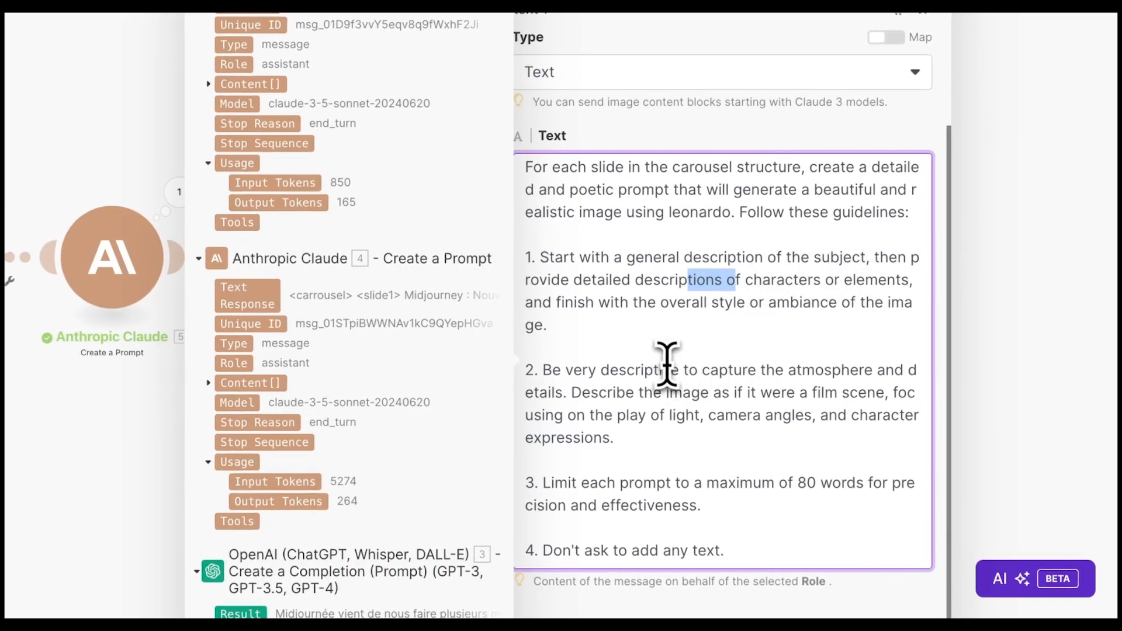
{"action": "left_click_drag", "start_coordinate": [565, 369], "coordinate": [645, 386]}
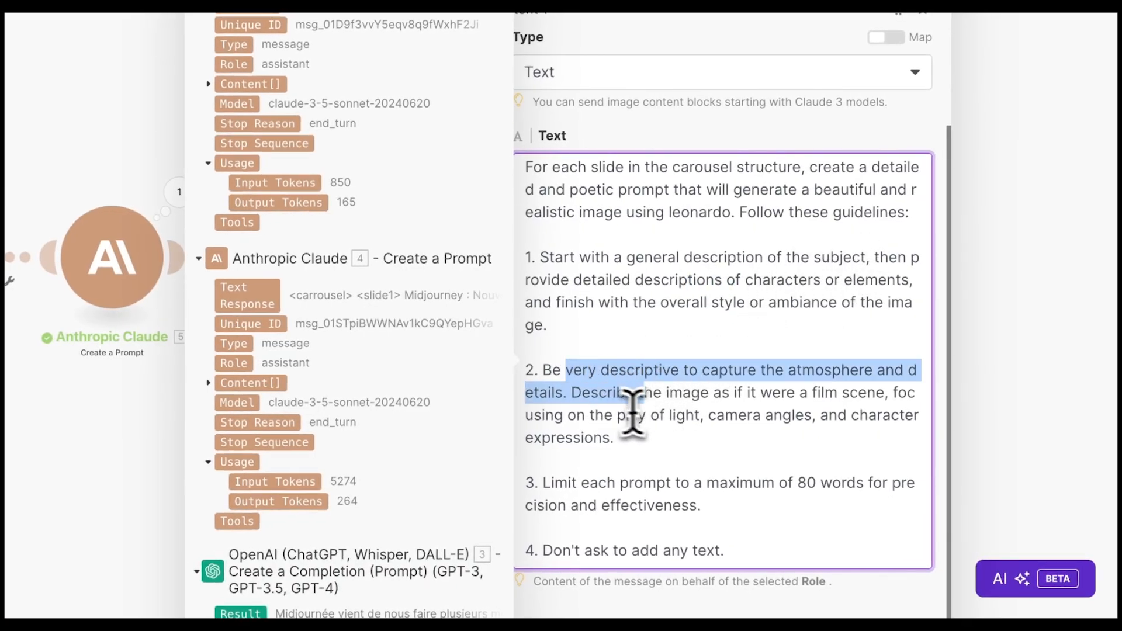
{"action": "scroll", "coordinate": [666, 401], "scroll_direction": "down", "scroll_amount": 3}
{"action": "scroll", "coordinate": [621, 298], "scroll_direction": "down", "scroll_amount": 1}
{"action": "left_click_drag", "start_coordinate": [568, 367], "coordinate": [805, 377]}
{"action": "scroll", "coordinate": [725, 386], "scroll_direction": "down", "scroll_amount": 2}
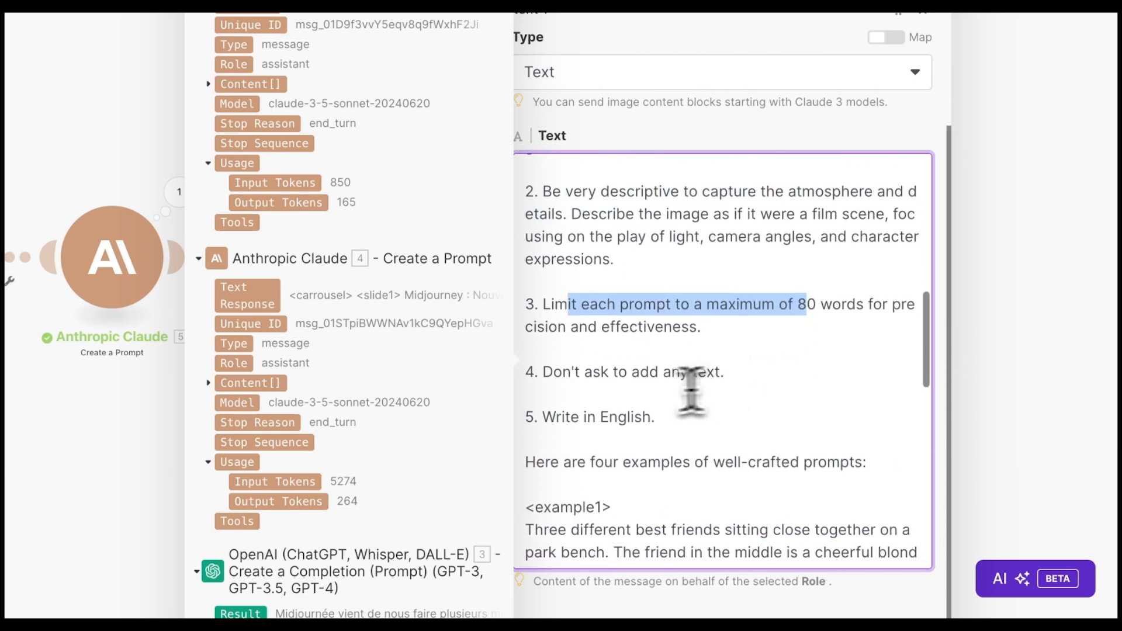
{"action": "scroll", "coordinate": [606, 389], "scroll_direction": "down", "scroll_amount": 2}
{"action": "left_click", "coordinate": [663, 294]}
{"action": "left_click_drag", "start_coordinate": [721, 317], "coordinate": [572, 317]}
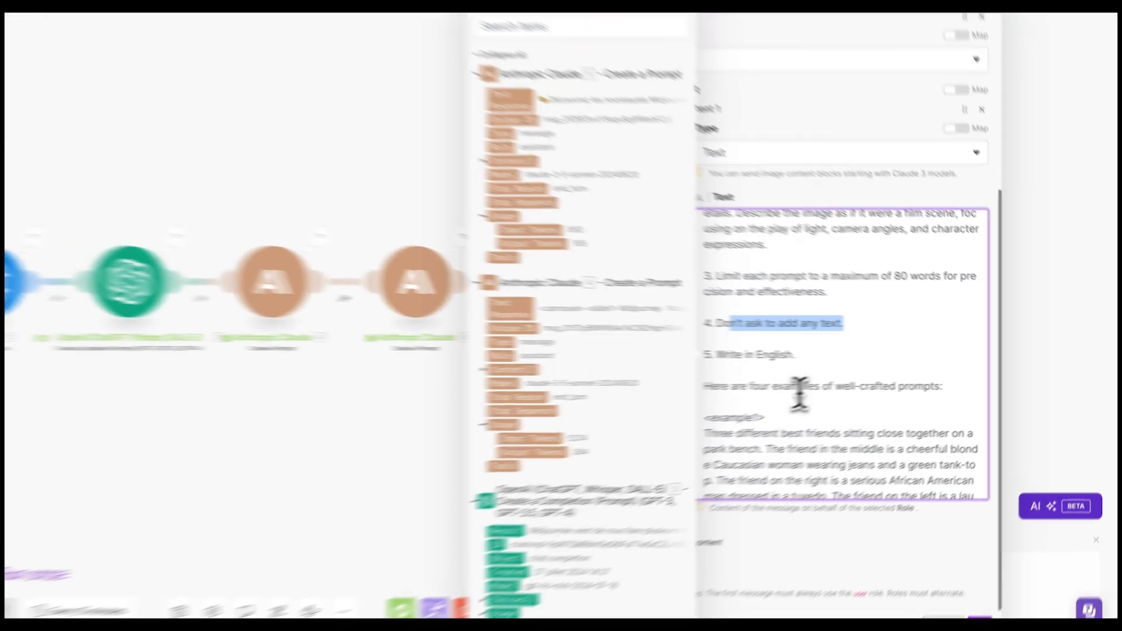
- Go over the Write in English, Start by "OK" and <prompt> tag instructions
{"action": "left_click_drag", "start_coordinate": [828, 355], "coordinate": [786, 354]}
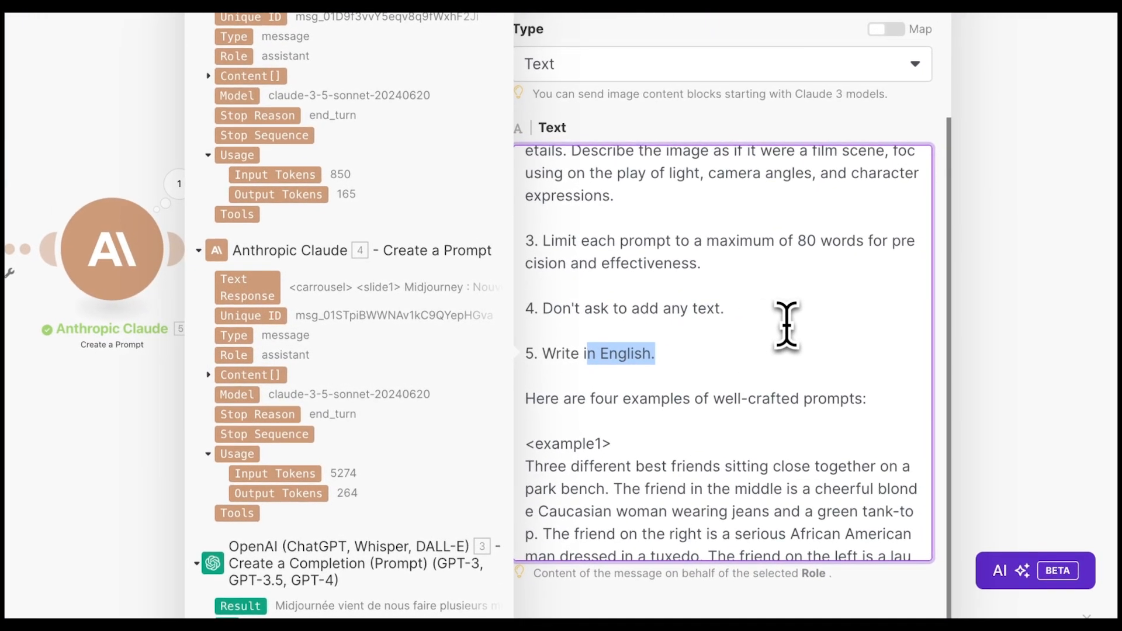
{"action": "scroll", "coordinate": [786, 326], "scroll_direction": "down", "scroll_amount": 4}
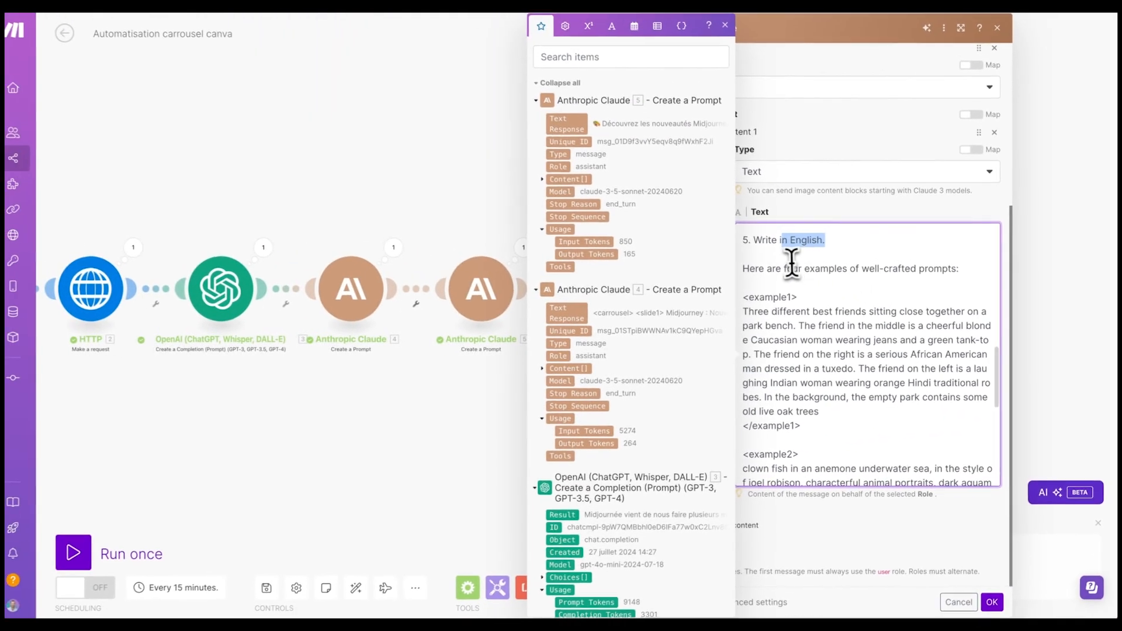
{"action": "scroll", "coordinate": [751, 249], "scroll_direction": "down", "scroll_amount": 2}
{"action": "scroll", "coordinate": [781, 297], "scroll_direction": "down", "scroll_amount": 3}
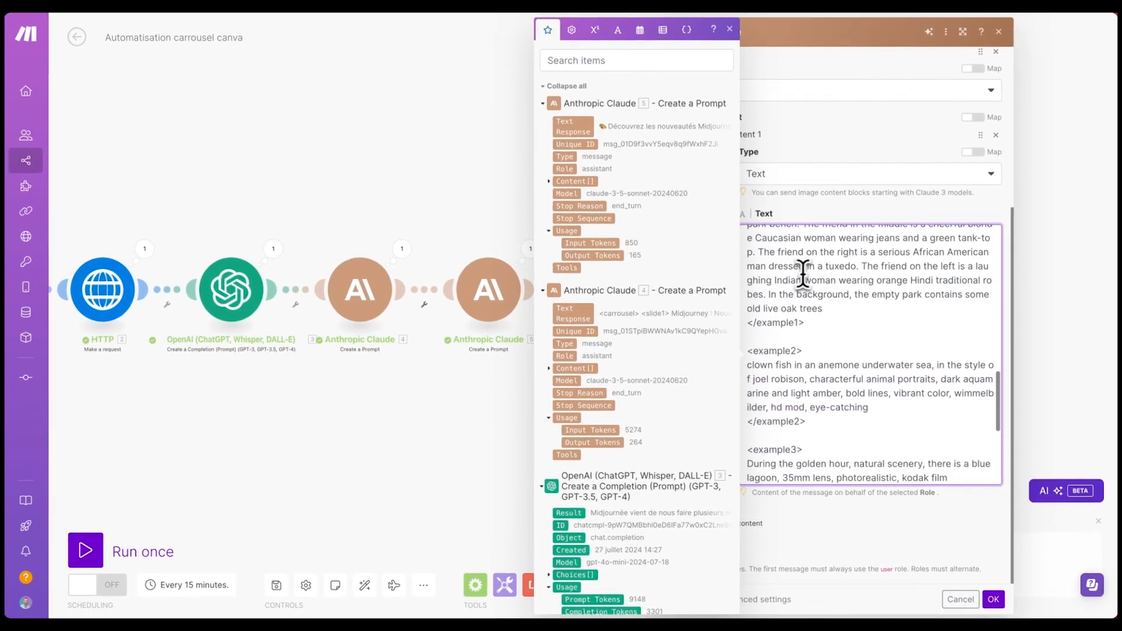
{"action": "scroll", "coordinate": [833, 345], "scroll_direction": "down", "scroll_amount": 4}
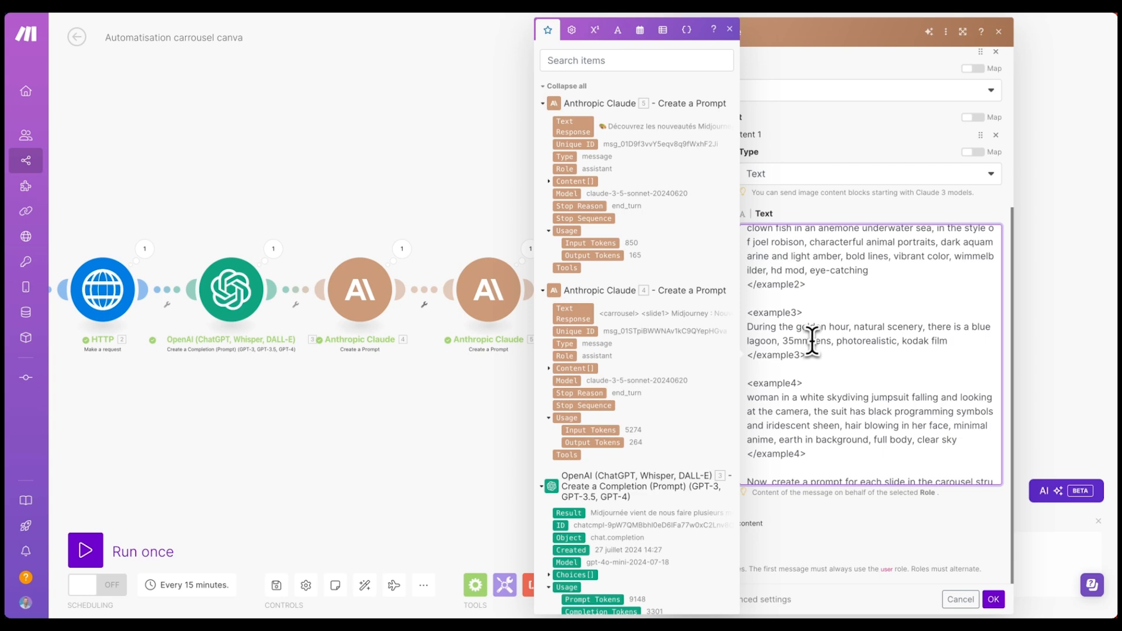
{"action": "scroll", "coordinate": [812, 339], "scroll_direction": "down", "scroll_amount": 3}
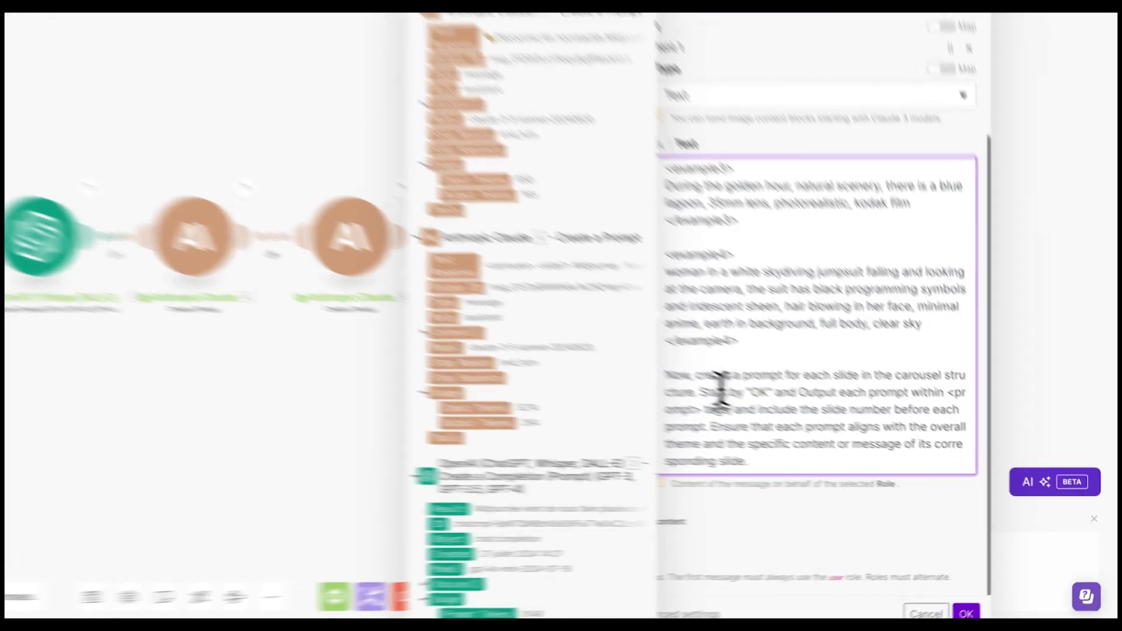
{"action": "left_click_drag", "start_coordinate": [781, 417], "coordinate": [835, 417]}
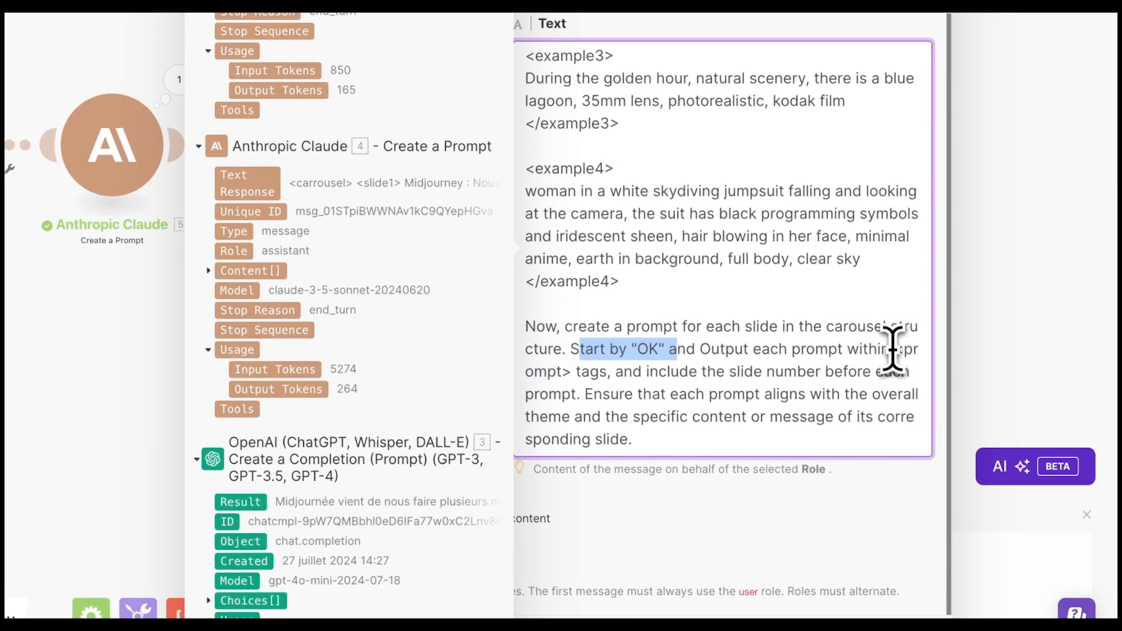
{"action": "left_click_drag", "start_coordinate": [895, 349], "coordinate": [571, 372]}
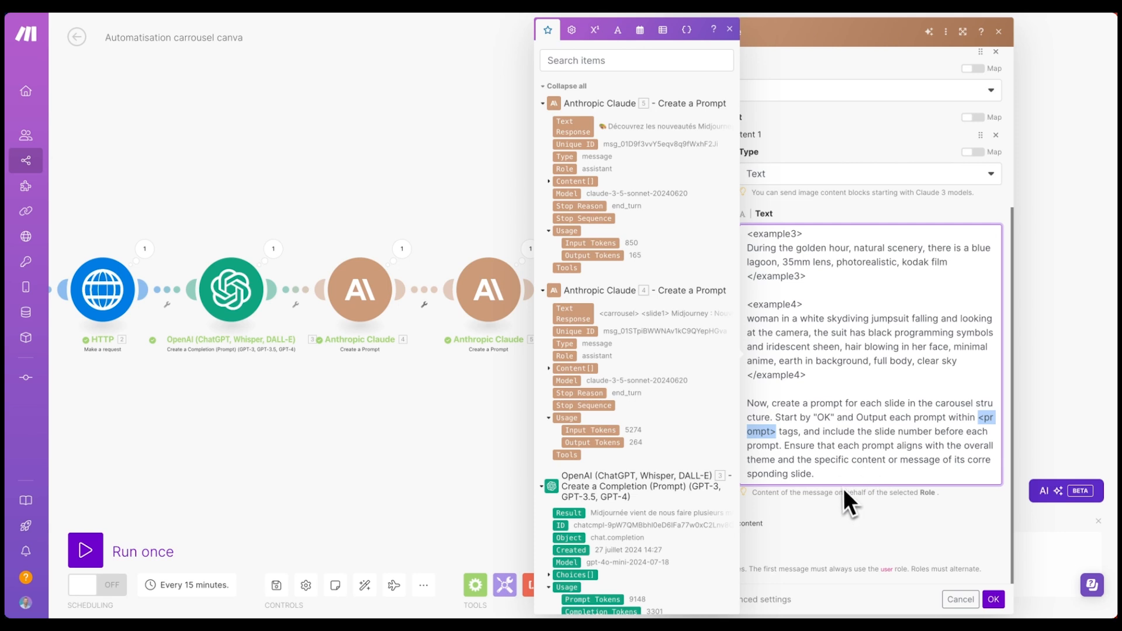
- Test-run only the new Claude module, using the carousel text and the pasted theme text as inputs
{"action": "left_click", "coordinate": [993, 599]}
{"action": "right_click", "coordinate": [606, 271]}
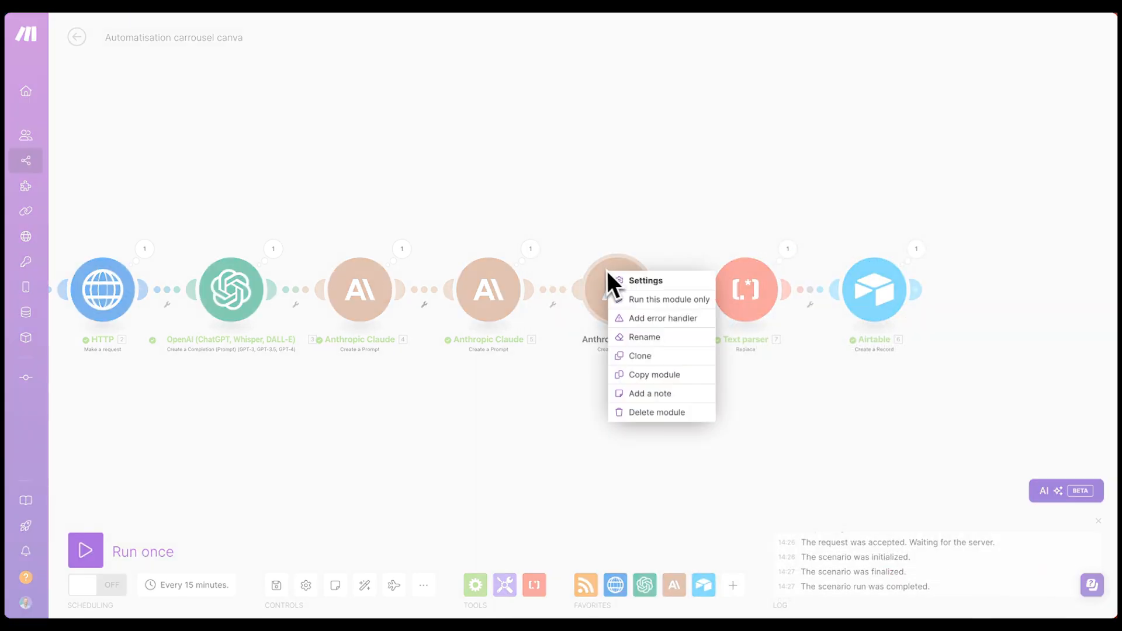
{"action": "left_click", "coordinate": [657, 302]}
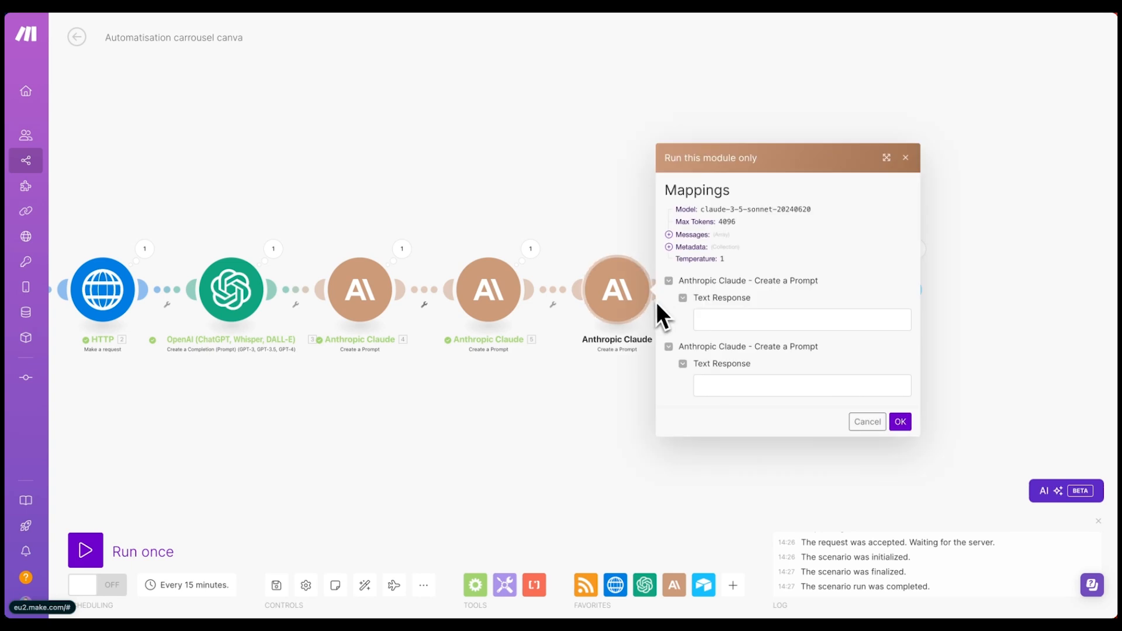
{"action": "left_click", "coordinate": [724, 318]}
{"action": "left_click", "coordinate": [794, 351]}
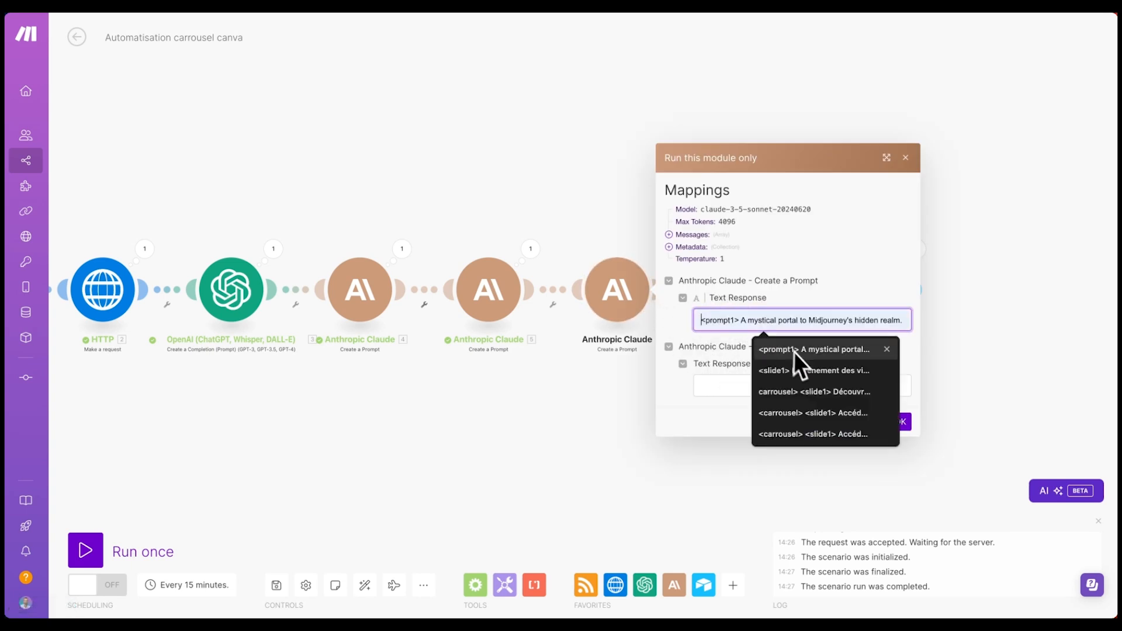
{"action": "left_click", "coordinate": [812, 413]}
{"action": "left_click", "coordinate": [747, 384]}
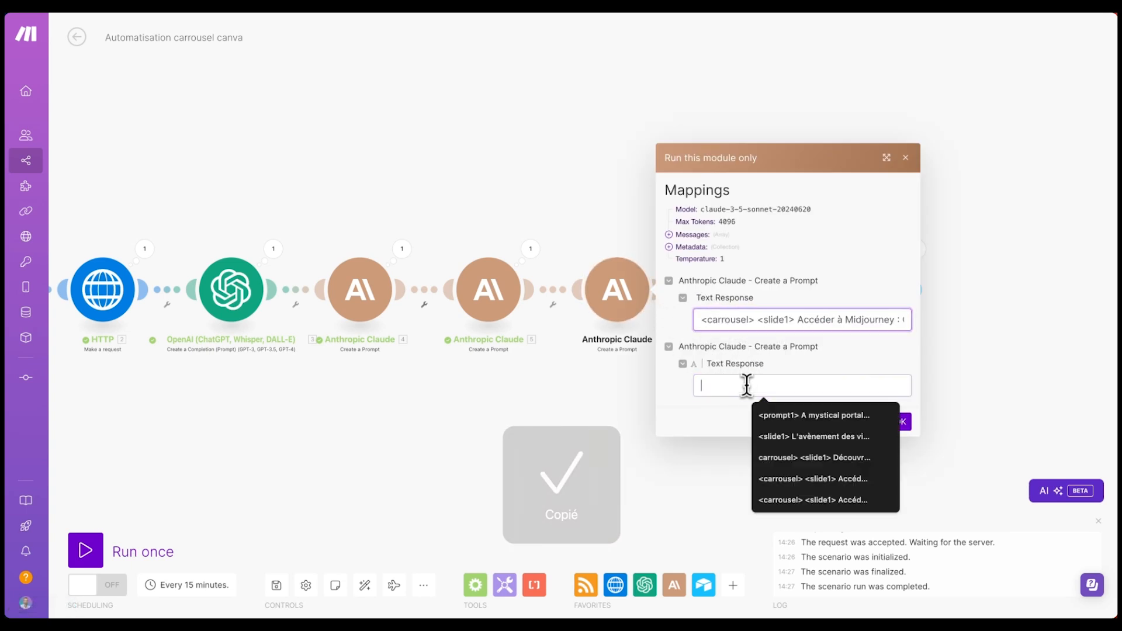
{"action": "key", "text": "super+shift+v"}
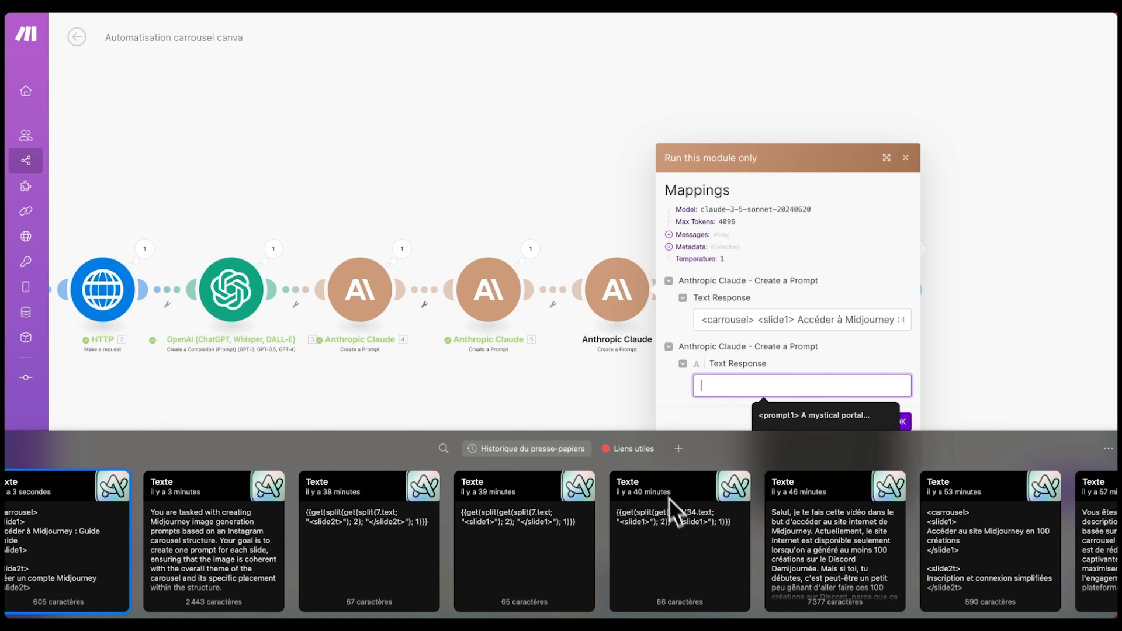
{"action": "scroll", "coordinate": [667, 492], "scroll_direction": "right", "scroll_amount": 3}
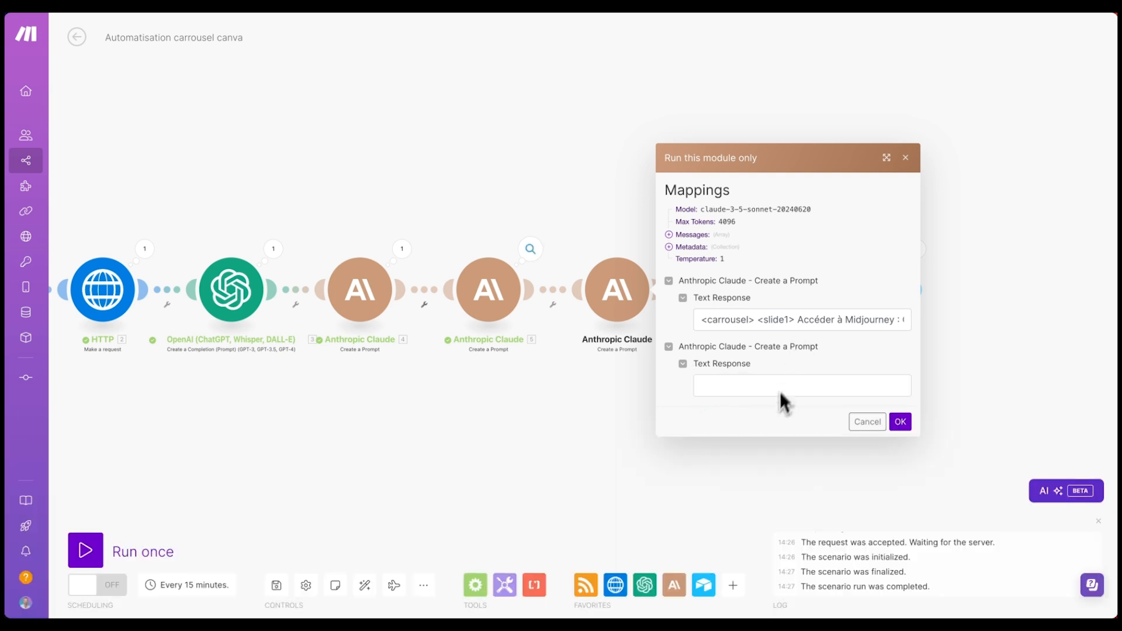
{"action": "left_click", "coordinate": [780, 387]}
{"action": "key", "text": "ctrl+v"}
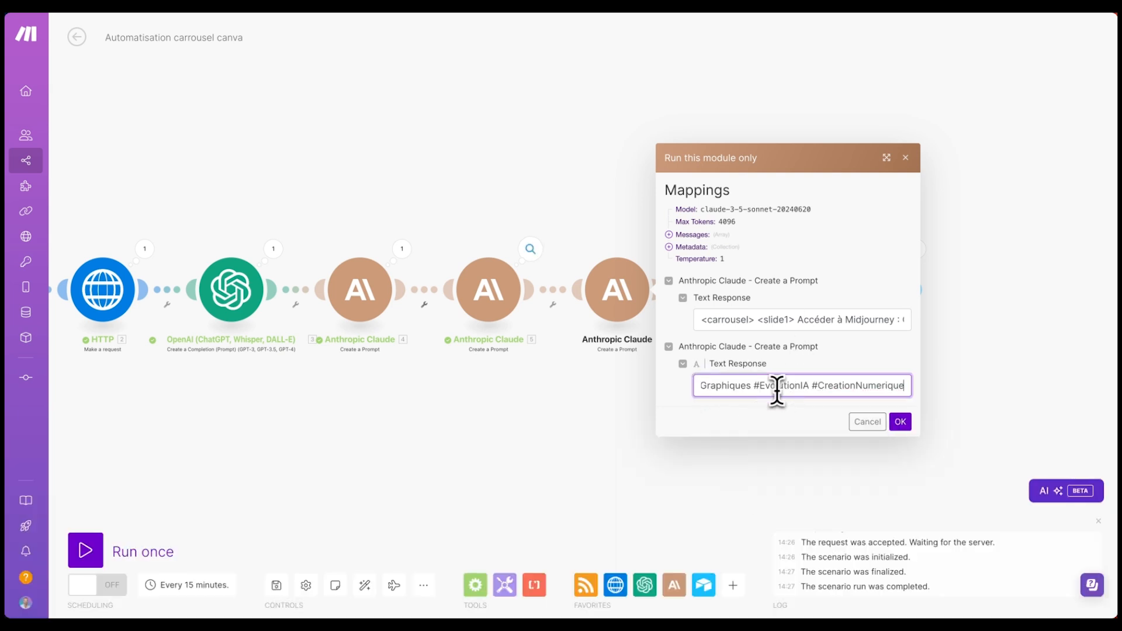
{"action": "left_click", "coordinate": [900, 421]}
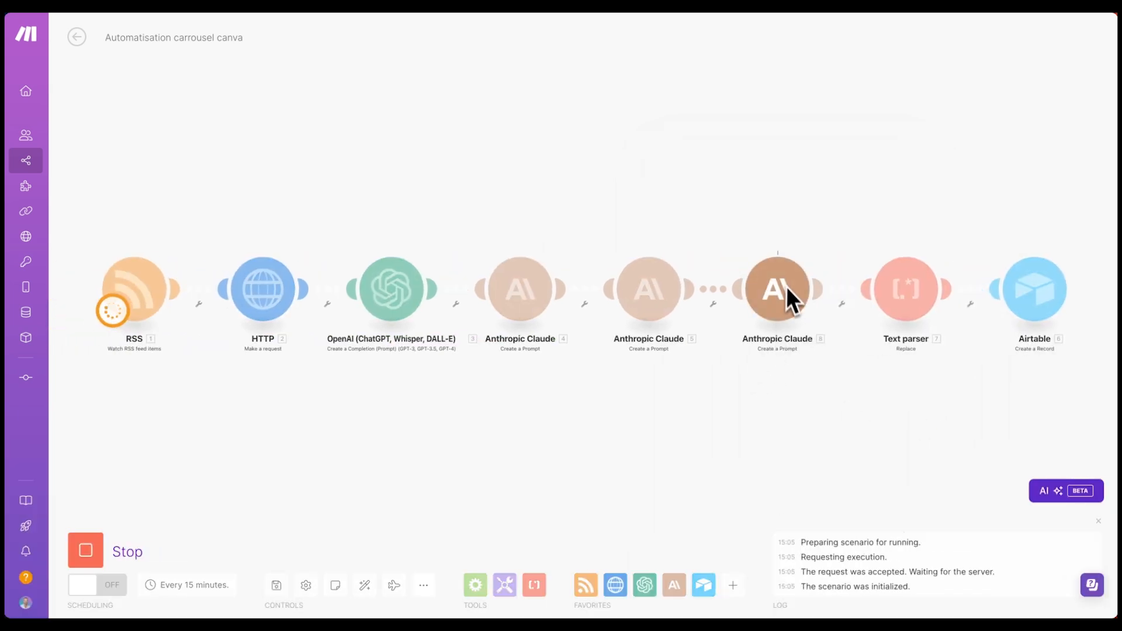
- Open the Claude module's output and highlight the response's opening line and <prompt1> tag
{"action": "left_click", "coordinate": [816, 244]}
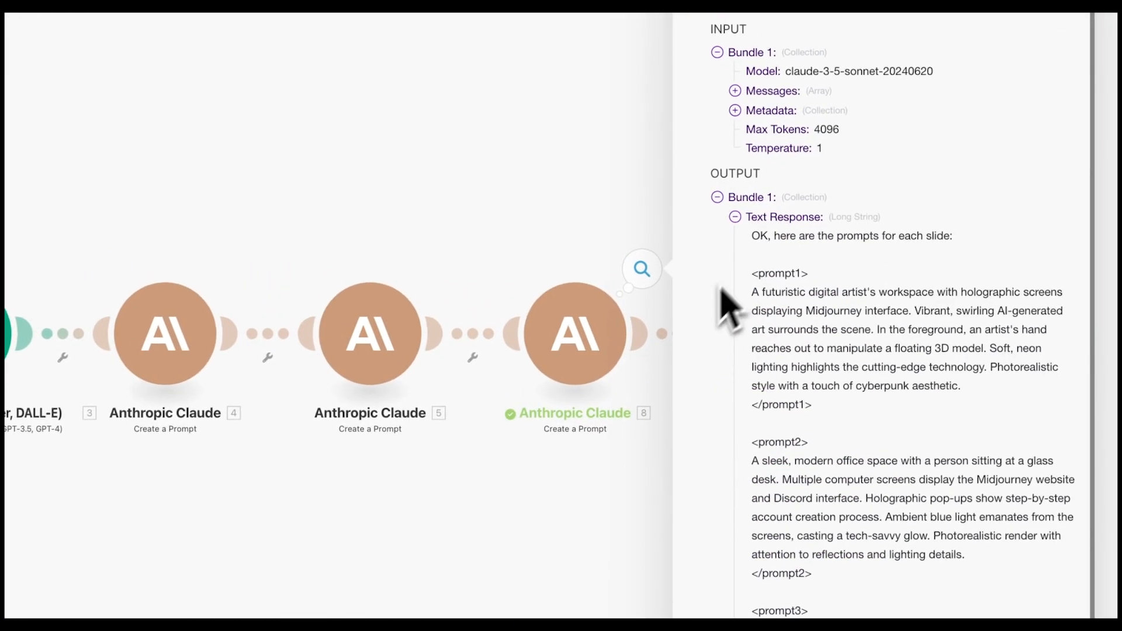
{"action": "left_click_drag", "start_coordinate": [751, 236], "coordinate": [787, 240]}
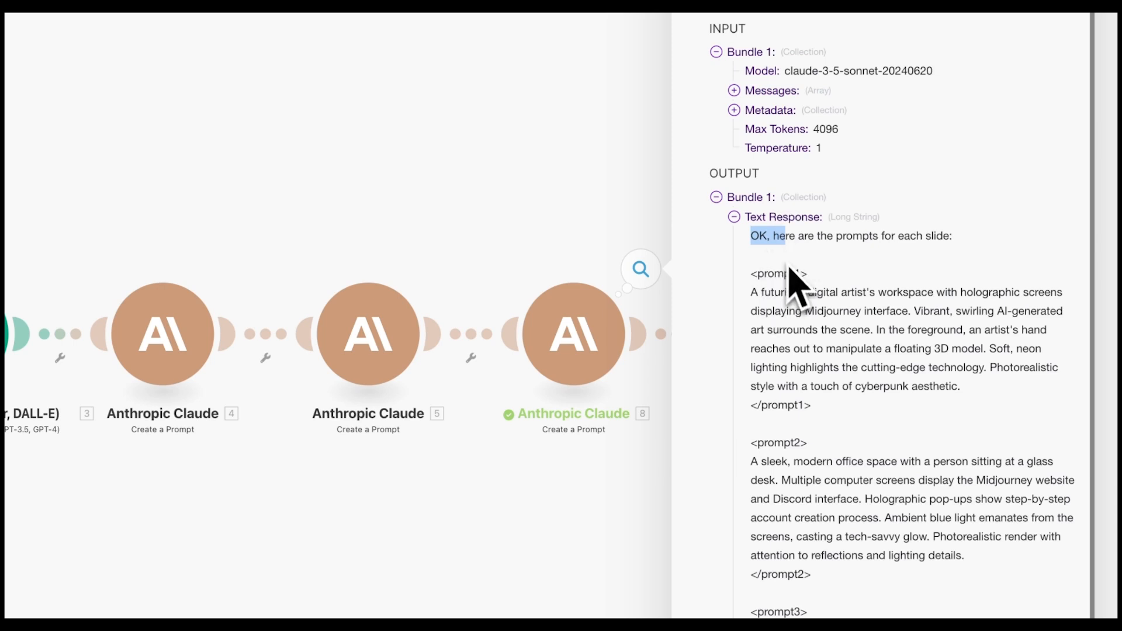
{"action": "left_click_drag", "start_coordinate": [807, 273], "coordinate": [749, 272]}
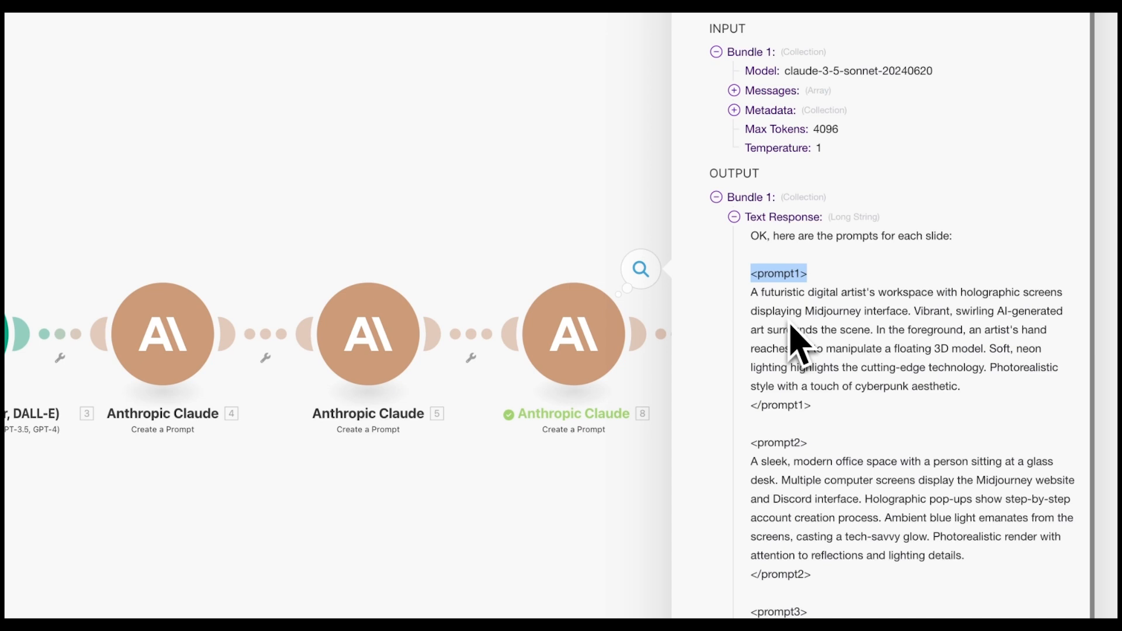
{"action": "left_click_drag", "start_coordinate": [809, 273], "coordinate": [932, 377]}
{"action": "left_click", "coordinate": [930, 362]}
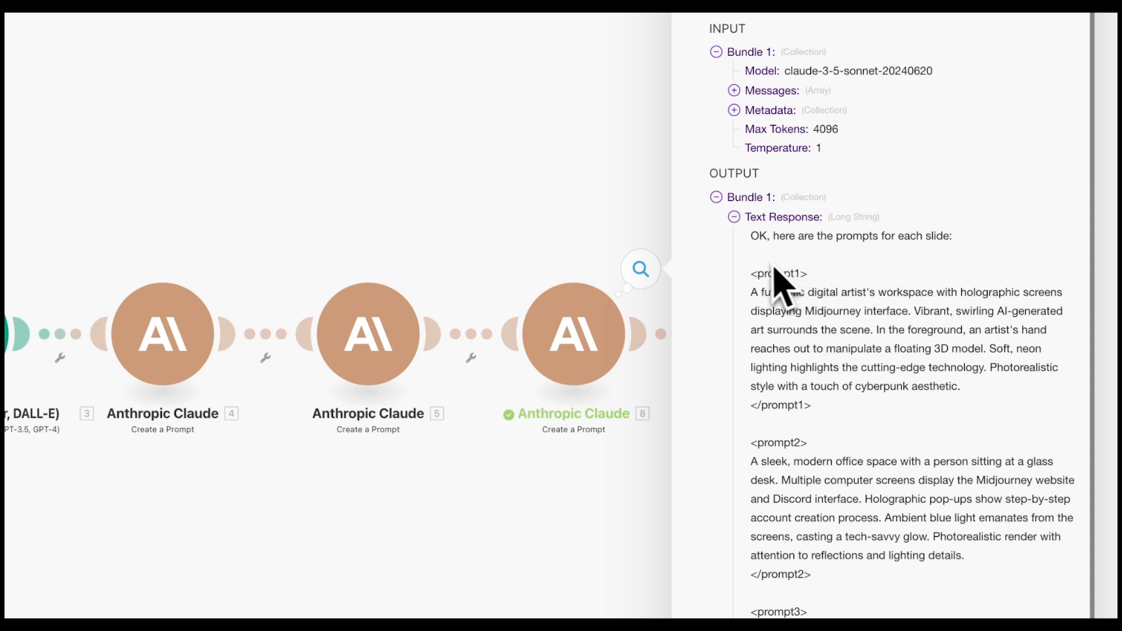
{"action": "left_click_drag", "start_coordinate": [758, 237], "coordinate": [816, 236]}
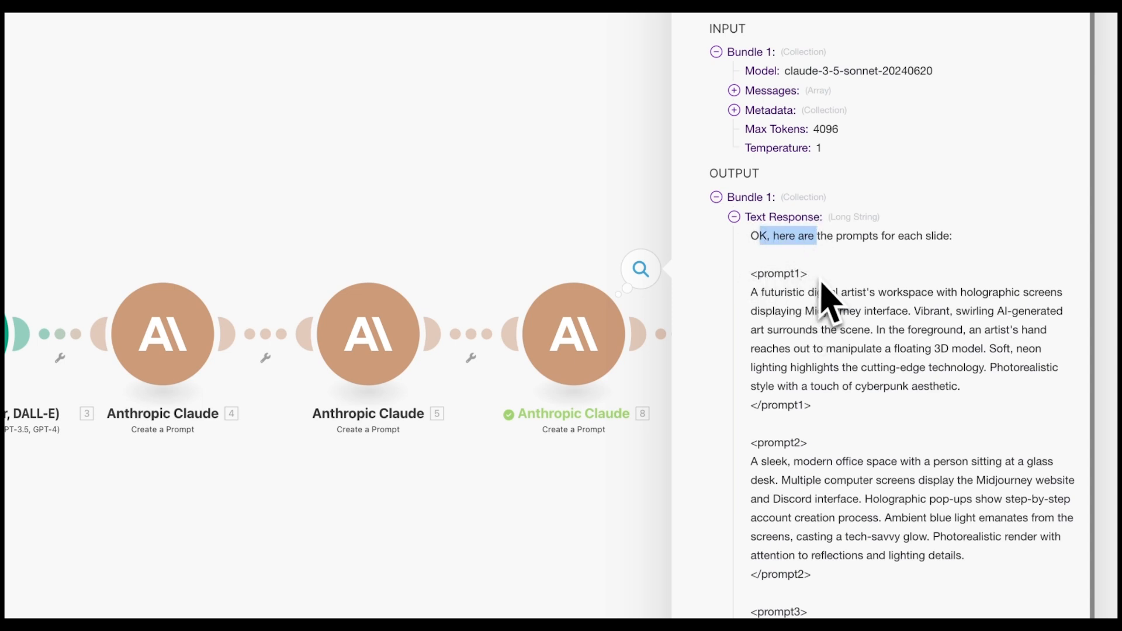
{"action": "left_click_drag", "start_coordinate": [807, 275], "coordinate": [741, 240]}
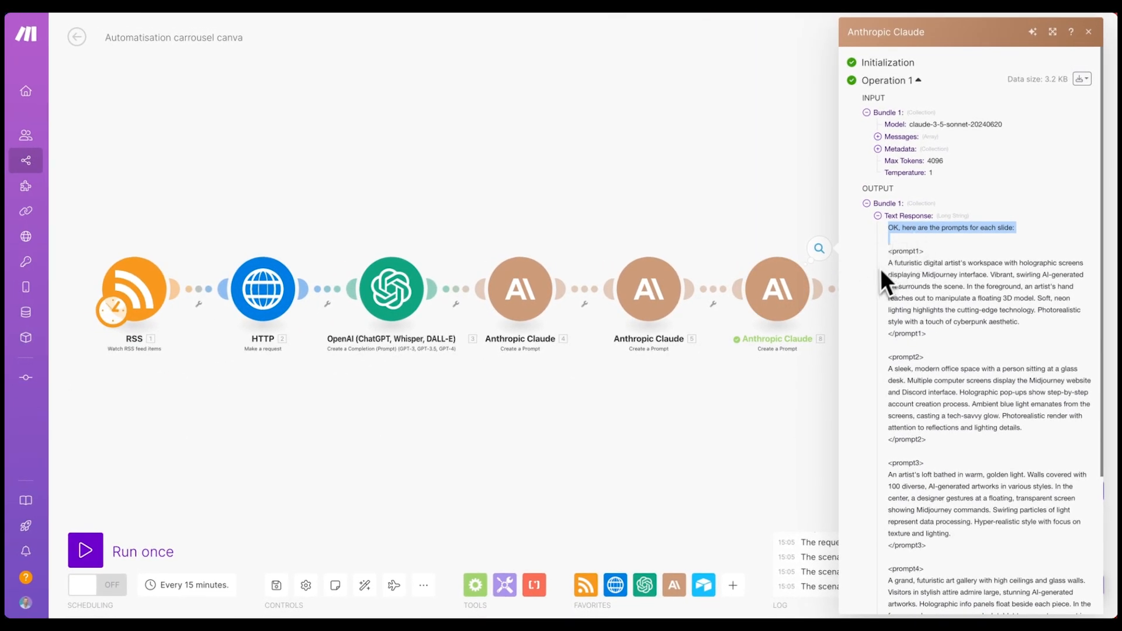
- Review and highlight the <prompt1>–<prompt4> image descriptions, then close the output inspector
{"action": "left_click_drag", "start_coordinate": [897, 249], "coordinate": [891, 200]}
{"action": "scroll", "coordinate": [917, 261], "scroll_direction": "down", "scroll_amount": 1}
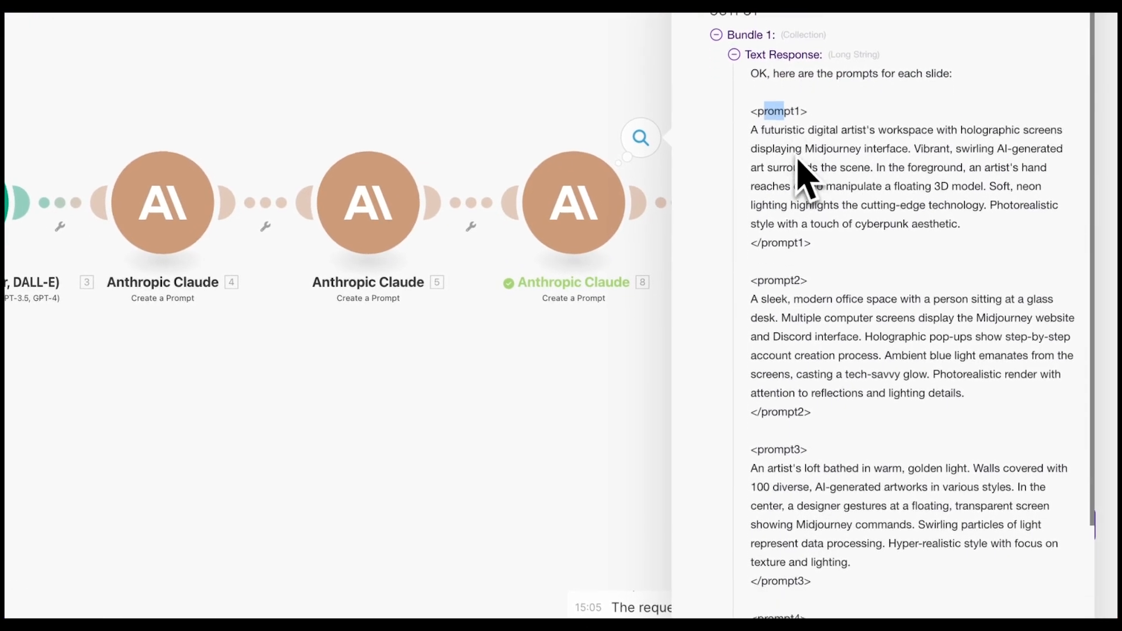
{"action": "left_click_drag", "start_coordinate": [821, 353], "coordinate": [791, 320]}
{"action": "left_click_drag", "start_coordinate": [869, 524], "coordinate": [752, 468]}
{"action": "scroll", "coordinate": [776, 452], "scroll_direction": "down", "scroll_amount": 3}
{"action": "left_click_drag", "start_coordinate": [873, 560], "coordinate": [751, 485]}
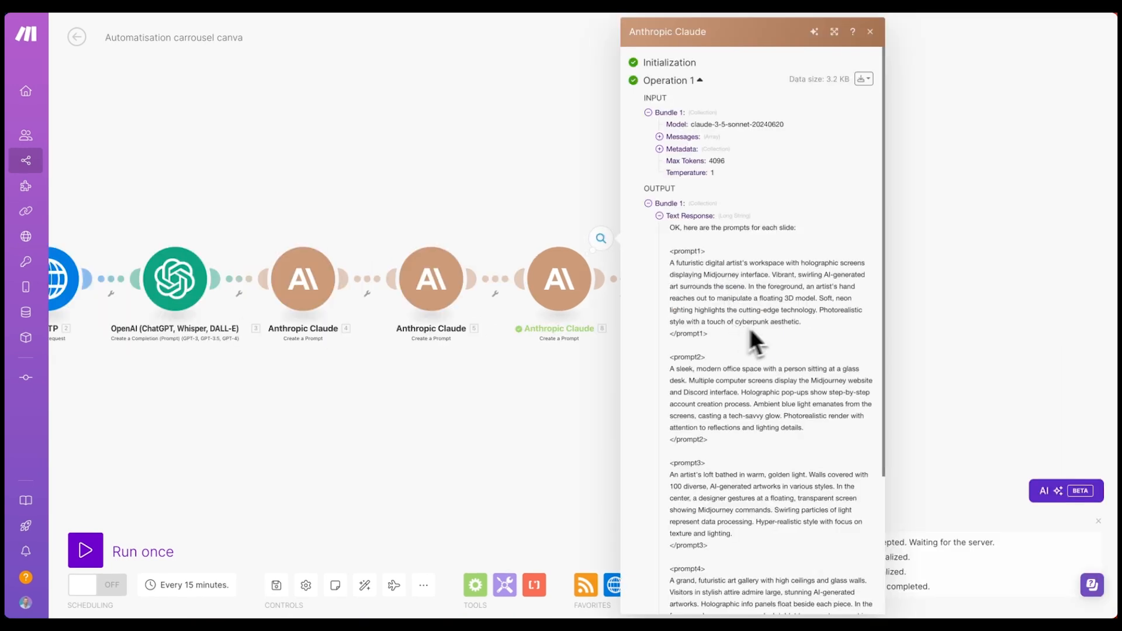
{"action": "left_click_drag", "start_coordinate": [801, 331], "coordinate": [674, 266]}
{"action": "left_click_drag", "start_coordinate": [805, 427], "coordinate": [670, 369]}
{"action": "left_click_drag", "start_coordinate": [750, 526], "coordinate": [669, 477]}
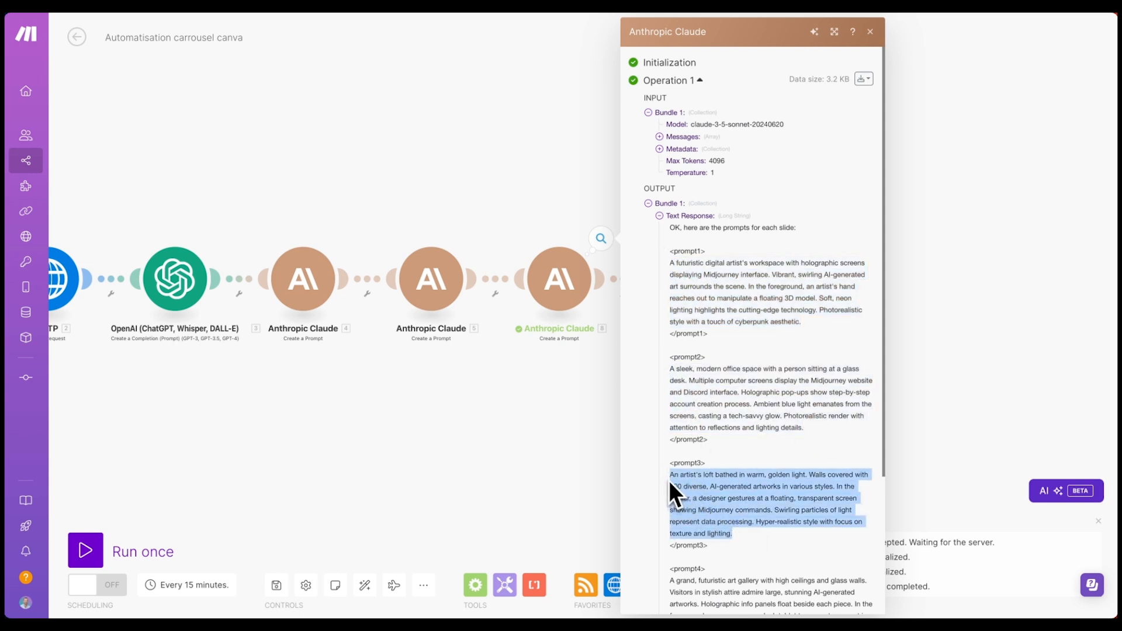
{"action": "left_click", "coordinate": [938, 178]}
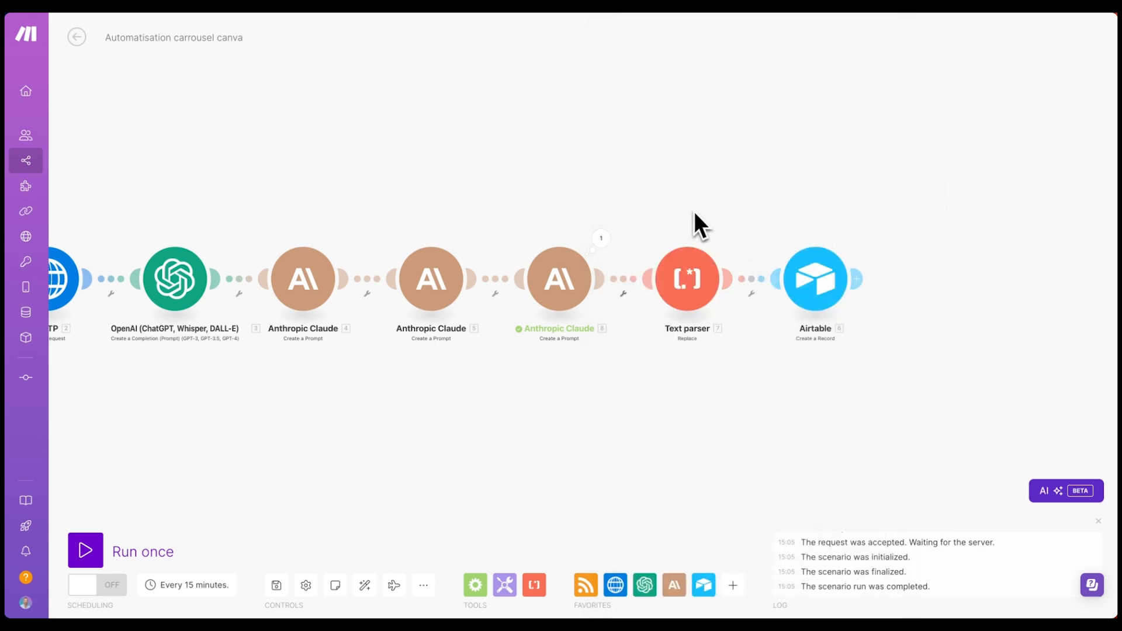
- Insert a Leonardo.Ai Generate an Image module before Text parser, auto-align, save, and begin a connection
{"action": "left_click", "coordinate": [720, 317]}
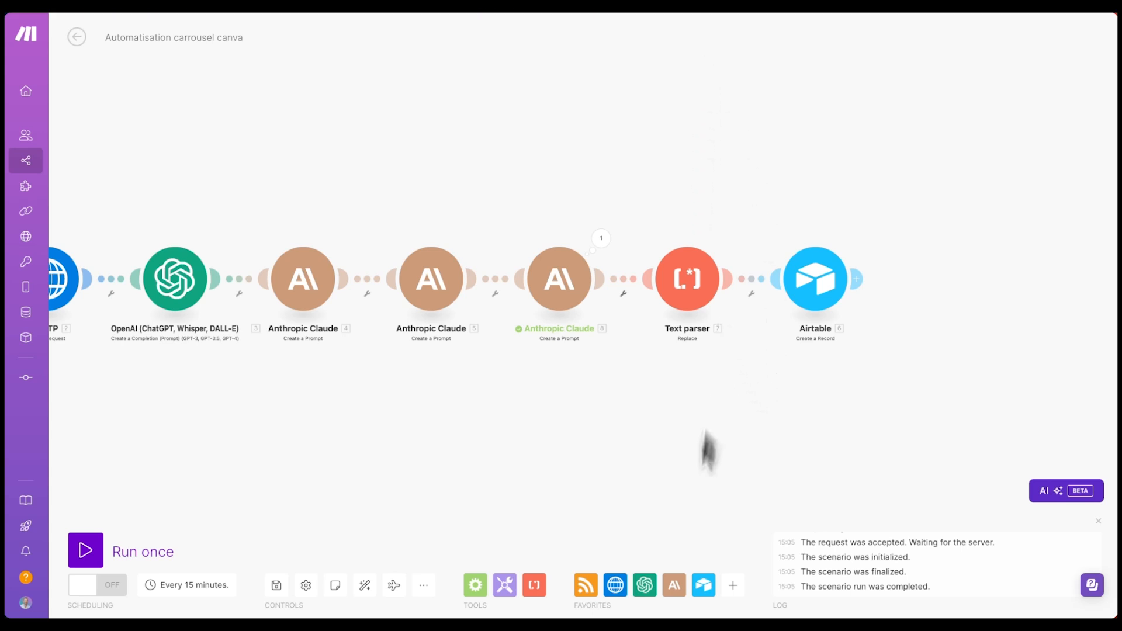
{"action": "left_click", "coordinate": [733, 585]}
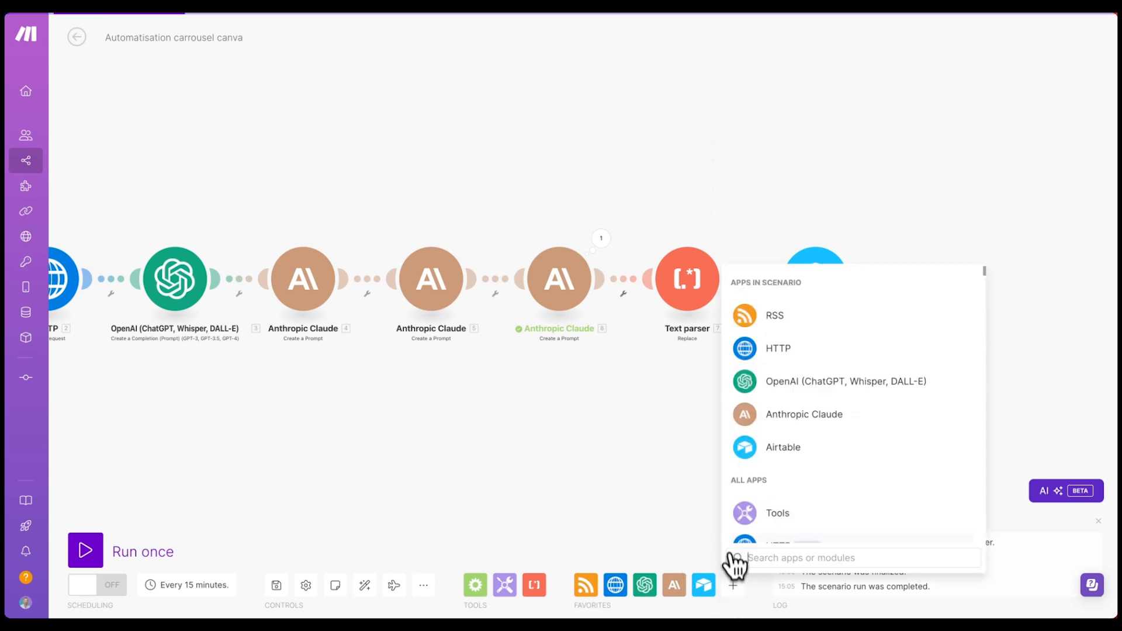
{"action": "type", "text": "leona"}
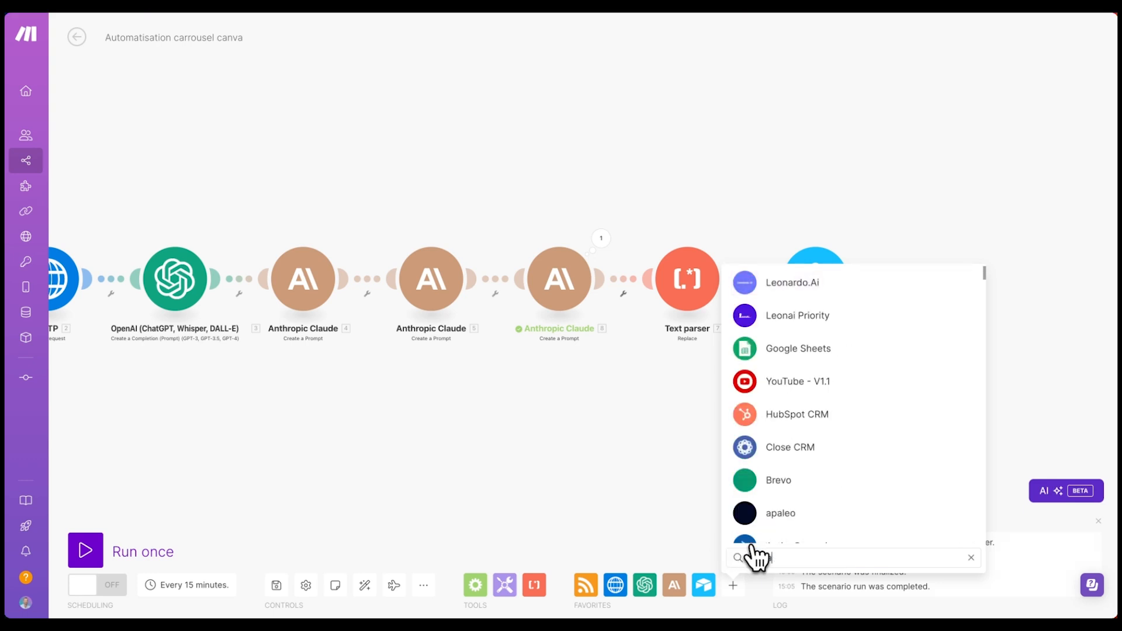
{"action": "left_click", "coordinate": [796, 288]}
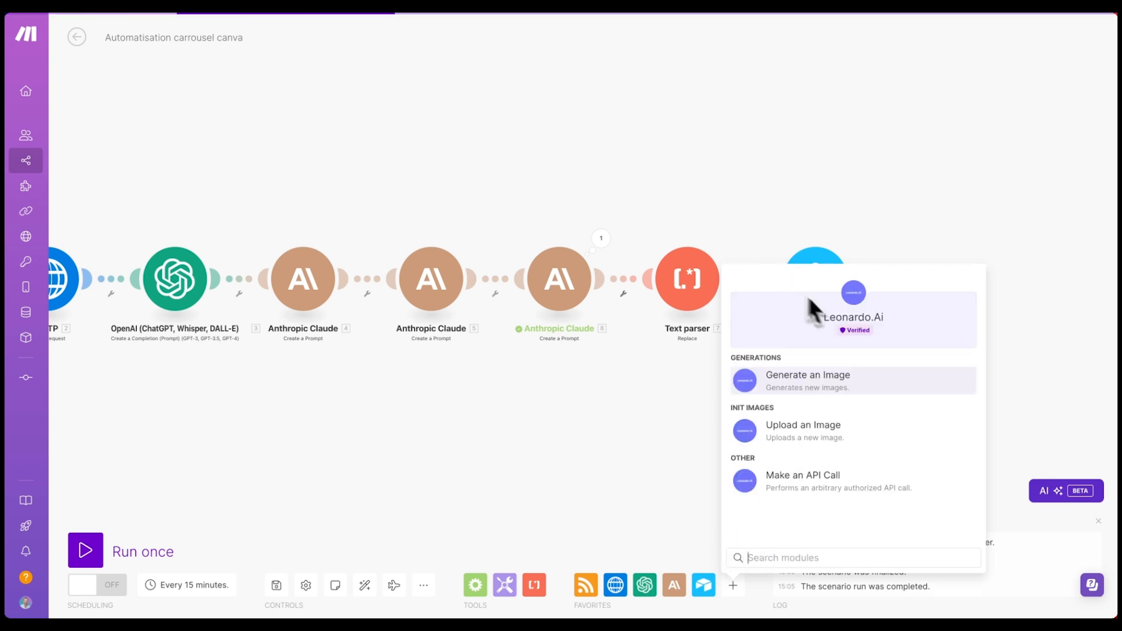
{"action": "left_click", "coordinate": [823, 386]}
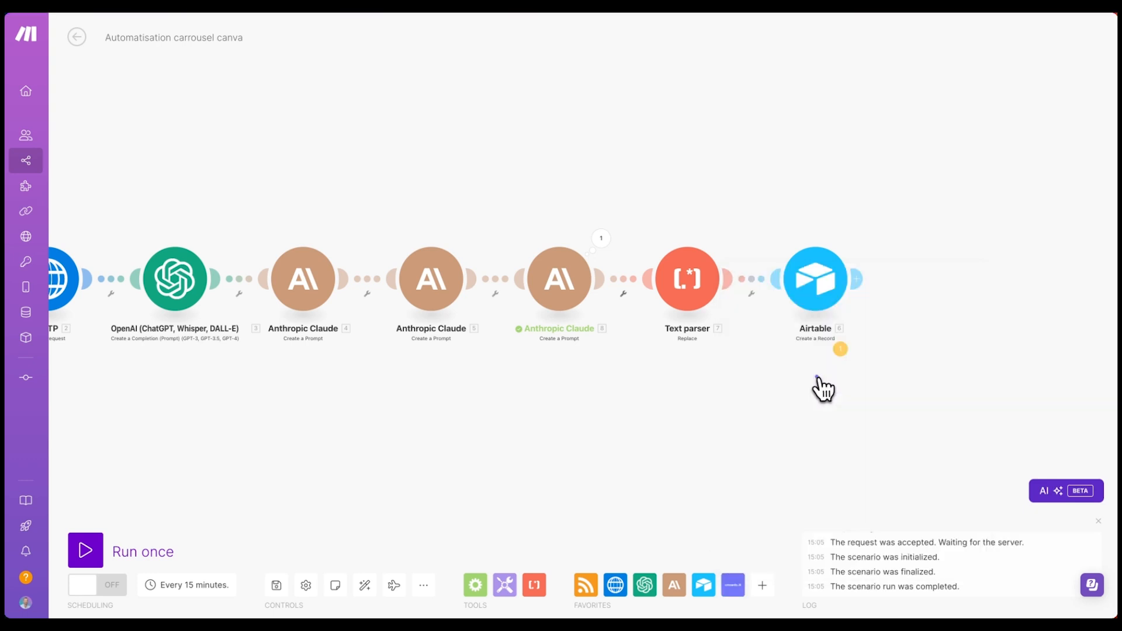
{"action": "left_click_drag", "start_coordinate": [793, 393], "coordinate": [643, 257]}
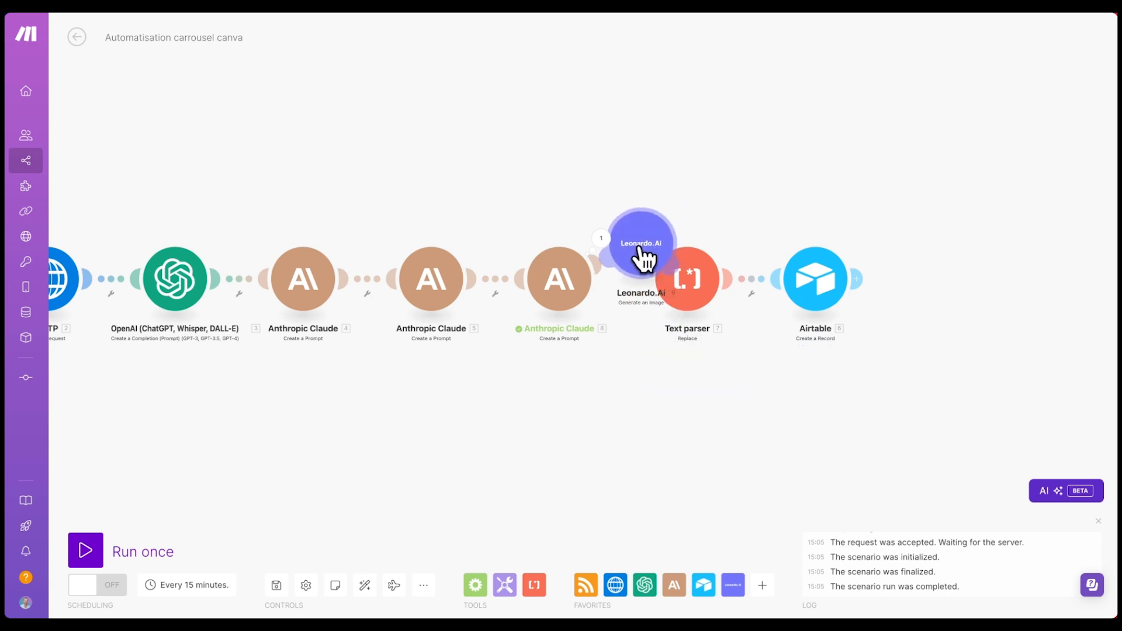
{"action": "left_click", "coordinate": [366, 587]}
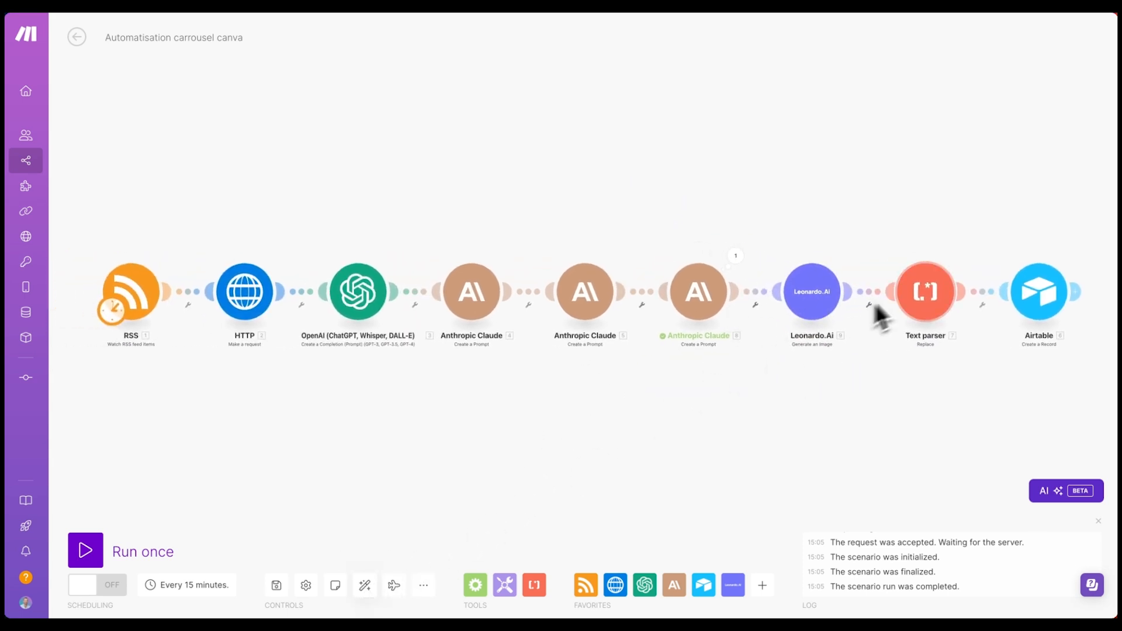
{"action": "left_click", "coordinate": [277, 586]}
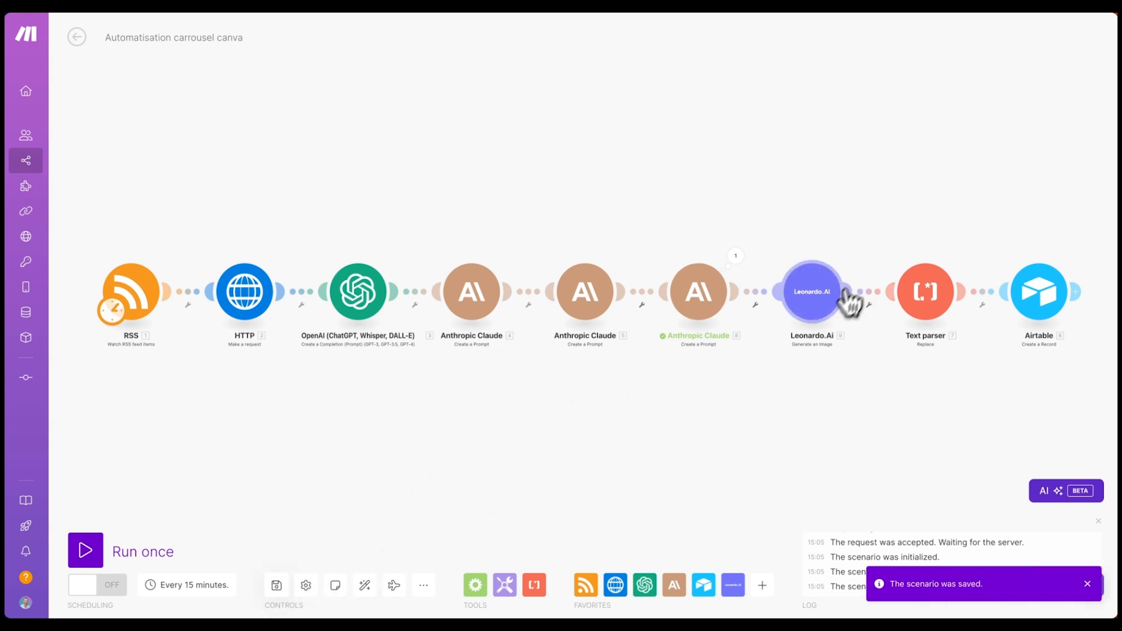
{"action": "left_click", "coordinate": [820, 310]}
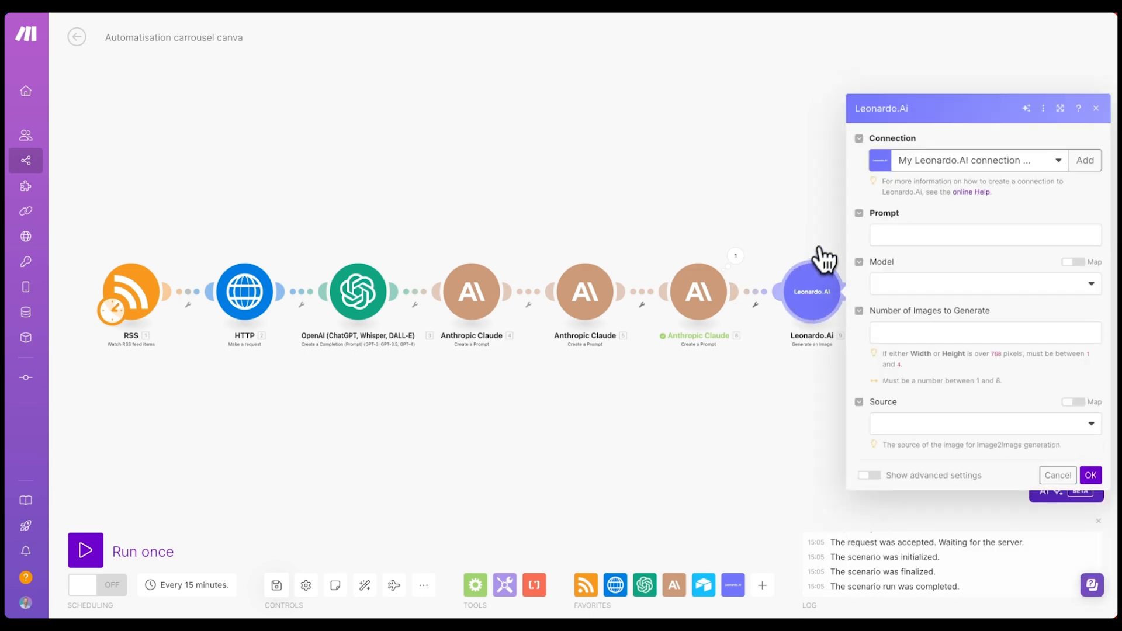
{"action": "left_click", "coordinate": [996, 166]}
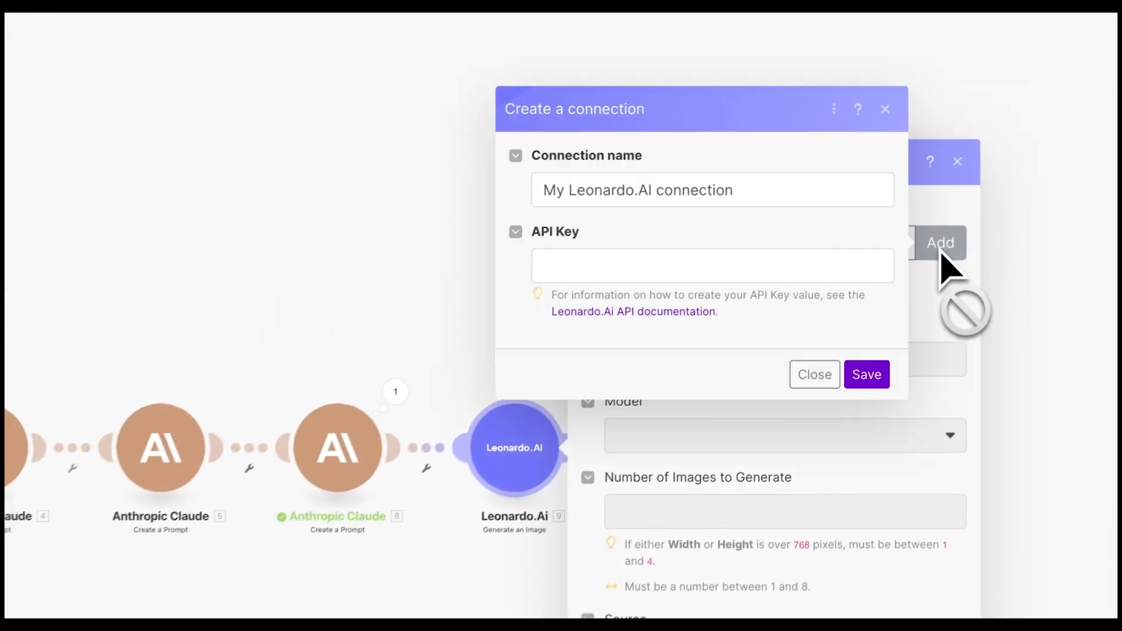
- Focus the empty API Key field, then load leonardo.ai in a new browser tab
{"action": "left_click", "coordinate": [640, 258]}
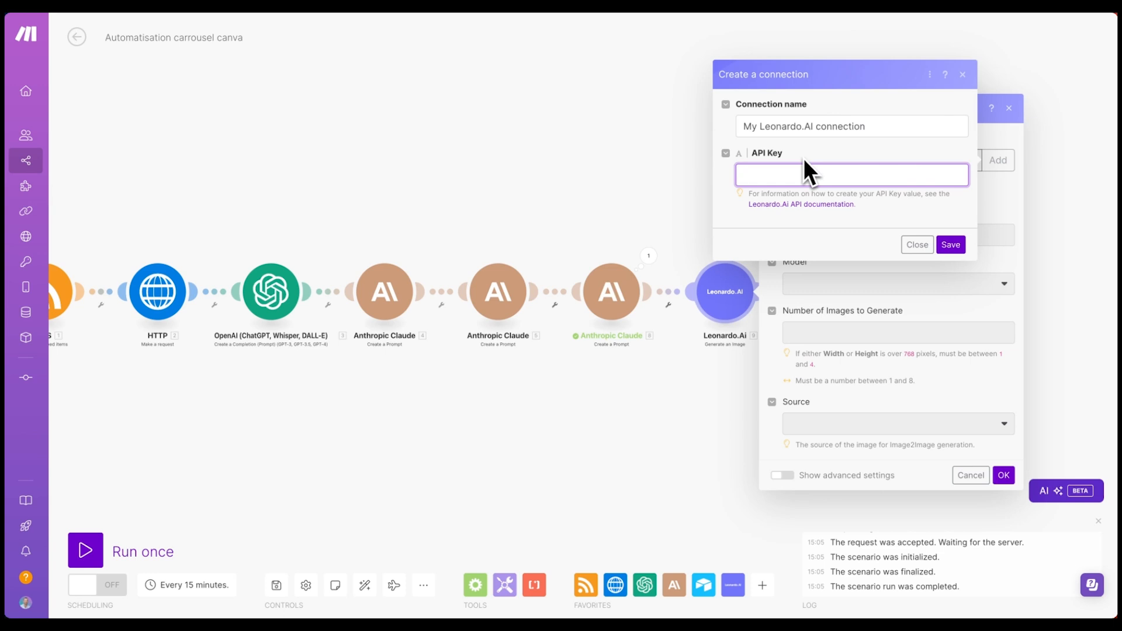
{"action": "key", "text": "super+t"}
{"action": "type", "text": "leonard"}
{"action": "key", "text": "Return"}
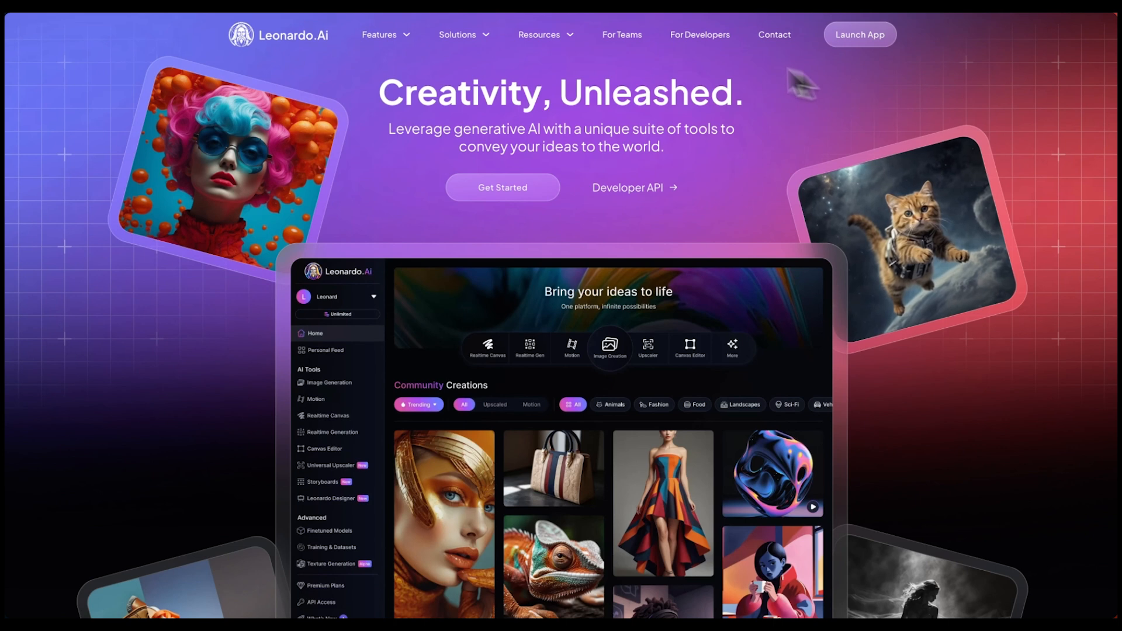
- Generate a Leonardo.Ai production API key named Make.com, copy it, and return to Make
{"action": "left_click", "coordinate": [853, 40]}
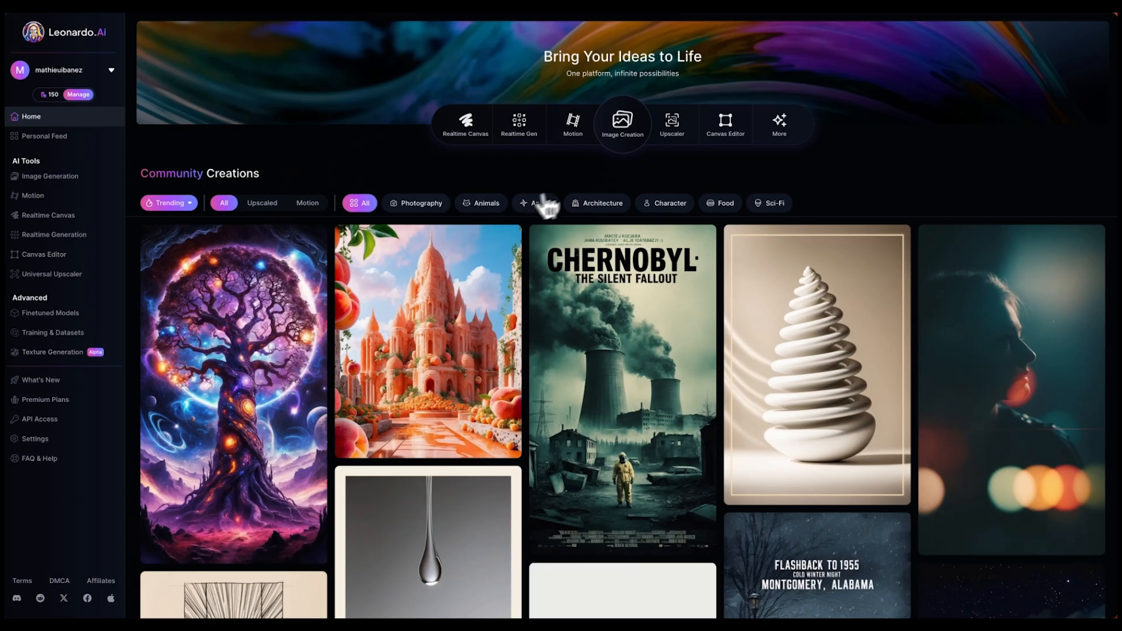
{"action": "left_click", "coordinate": [70, 418]}
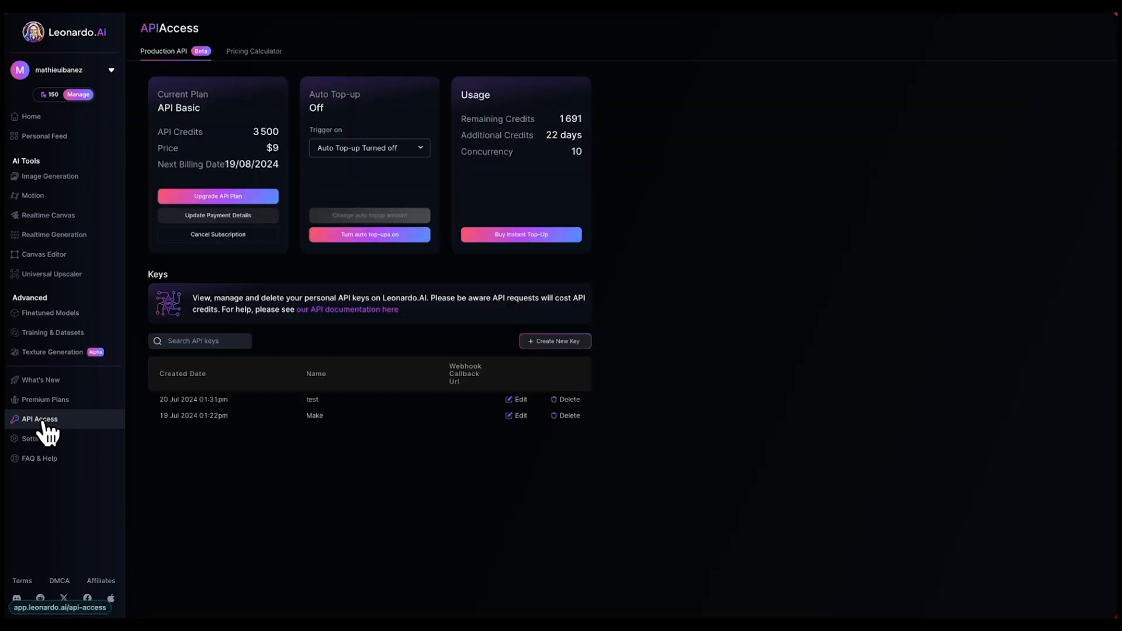
{"action": "left_click", "coordinate": [545, 345]}
{"action": "left_click", "coordinate": [540, 297]}
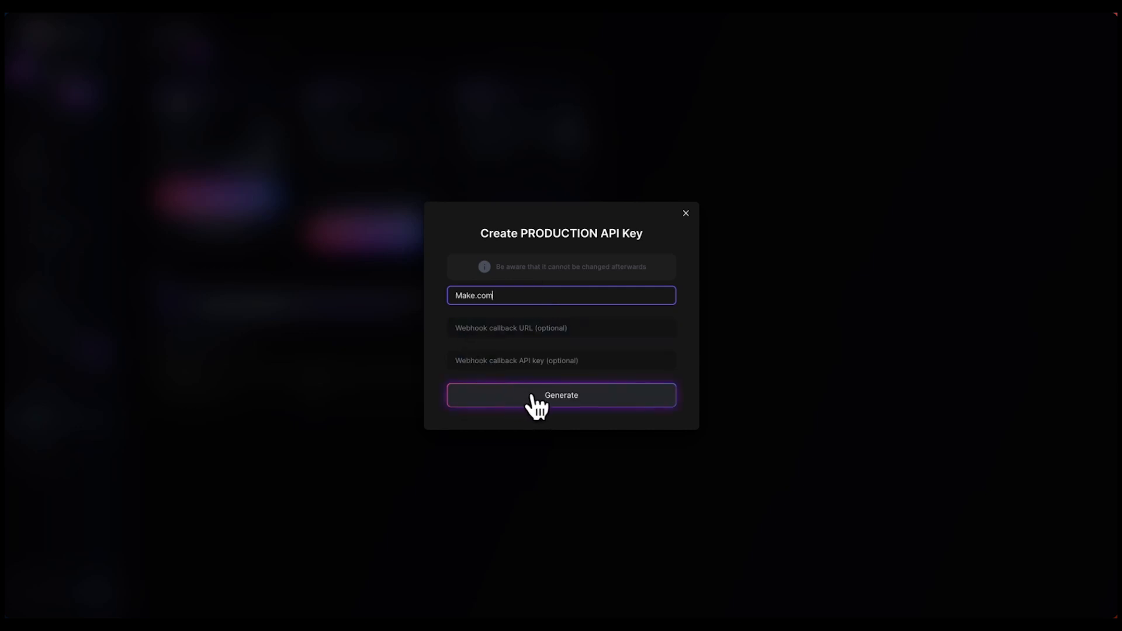
{"action": "left_click", "coordinate": [535, 396]}
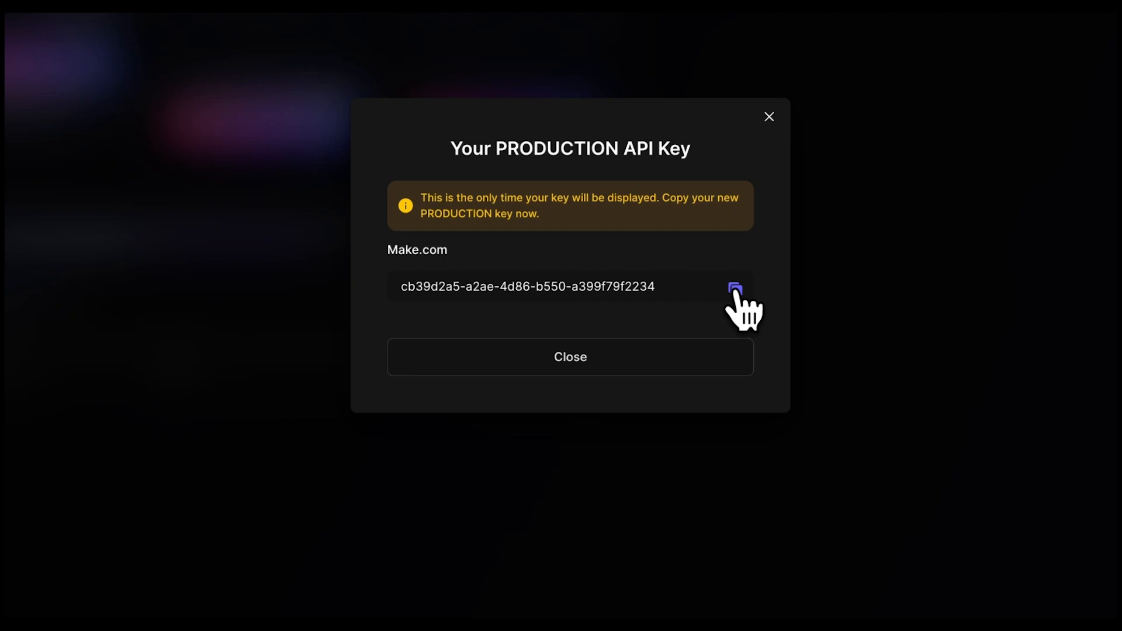
{"action": "key", "text": "alt+Tab"}
{"action": "key", "text": "alt+Tab"}
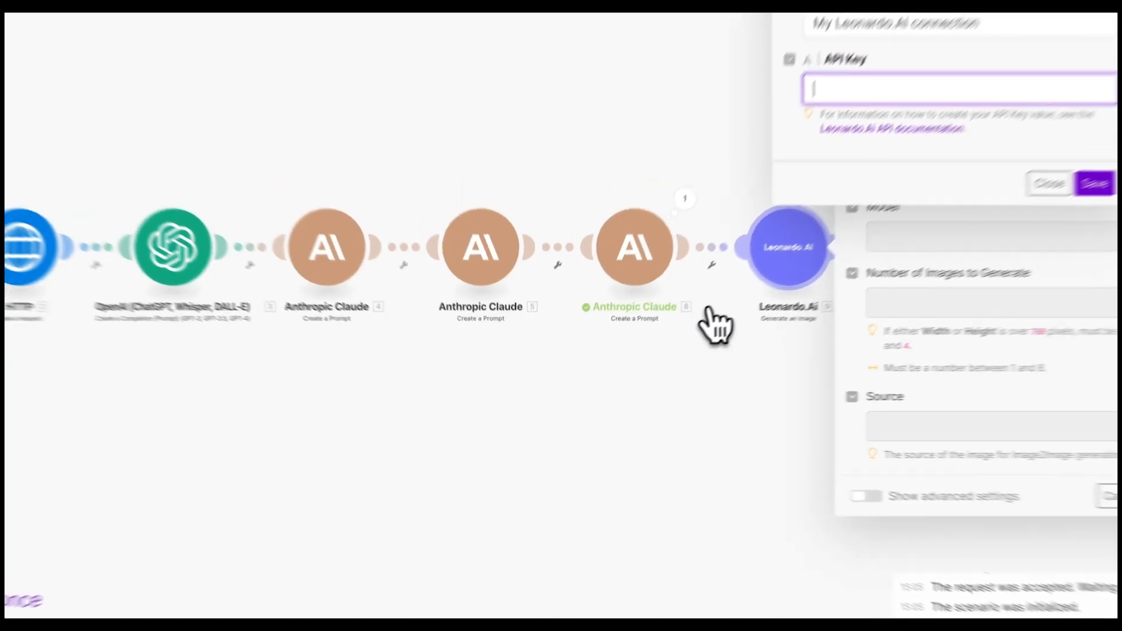
- Paste the new API key, save 'My Leonardo.AI connection', and select the Prompt field
{"action": "left_click", "coordinate": [789, 169]}
{"action": "key", "text": "ctrl+v"}
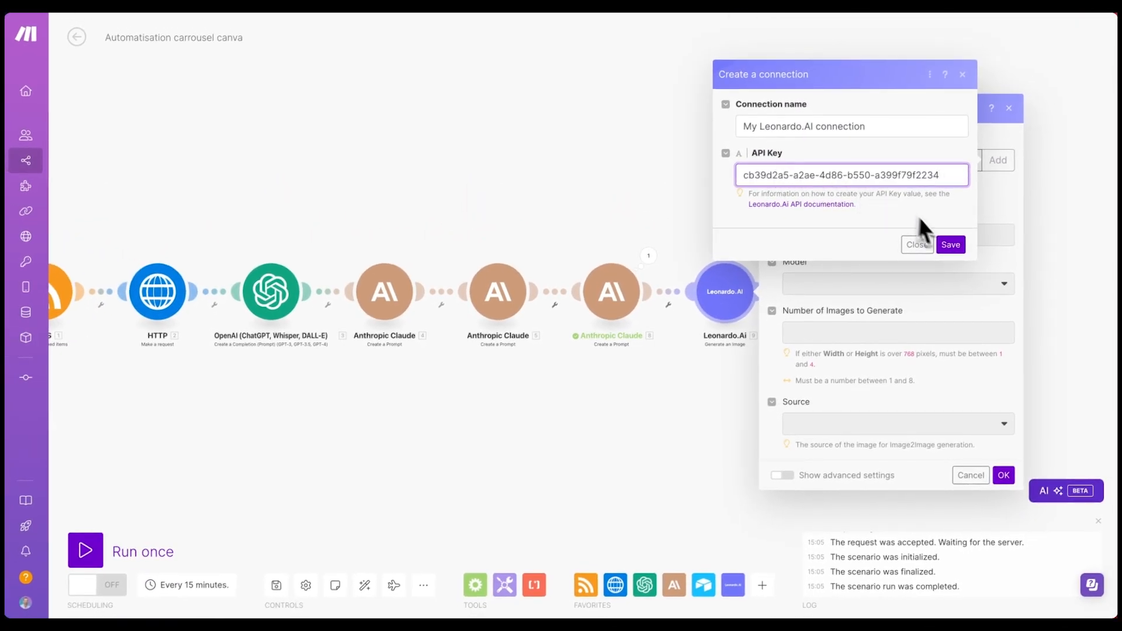
{"action": "left_click", "coordinate": [946, 242]}
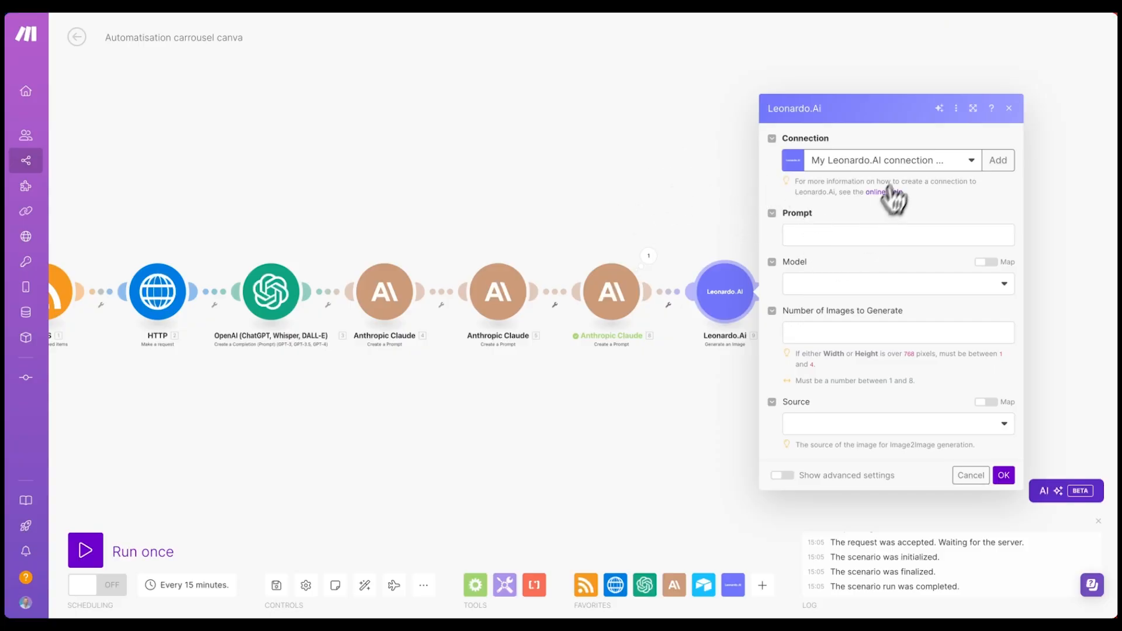
{"action": "left_click", "coordinate": [853, 234]}
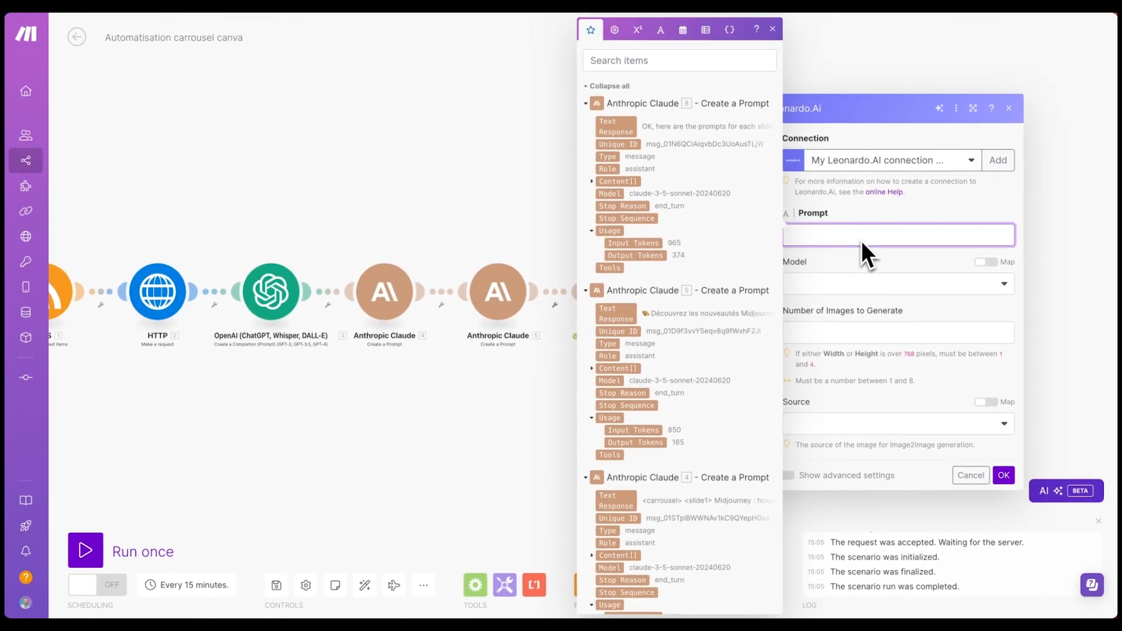
- Set the Prompt to a formula extracting <prompt1> from module 8's Claude text response
{"action": "type", "text": "get(split(get(split(21.textResponse; <prompt1>); 2); </prompt1>); 1)"}
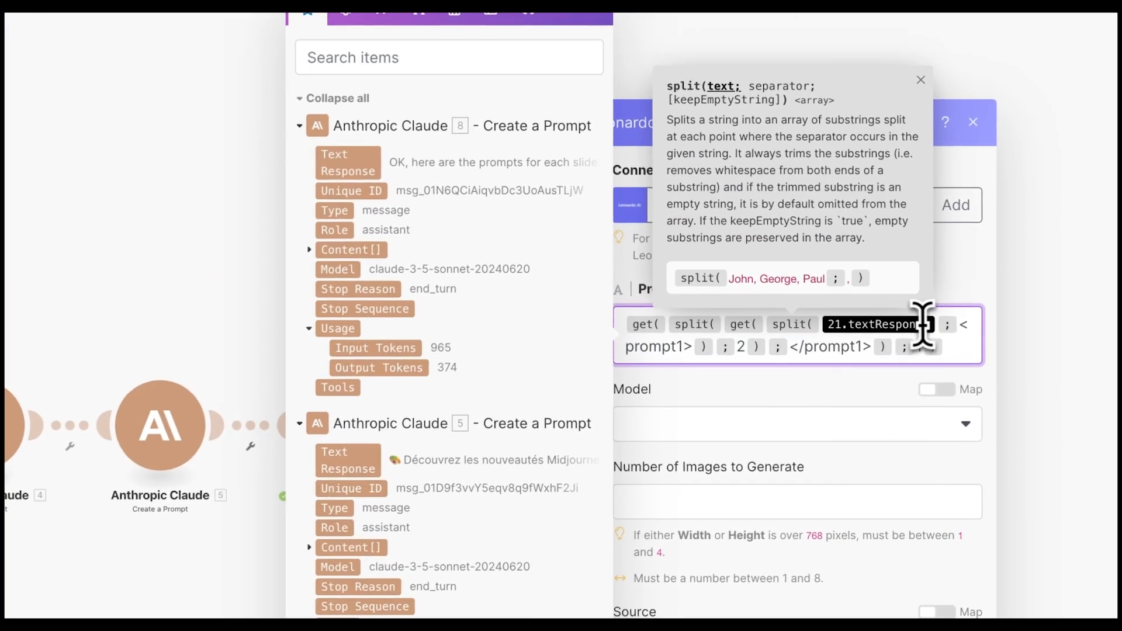
{"action": "key", "text": "BackSpace"}
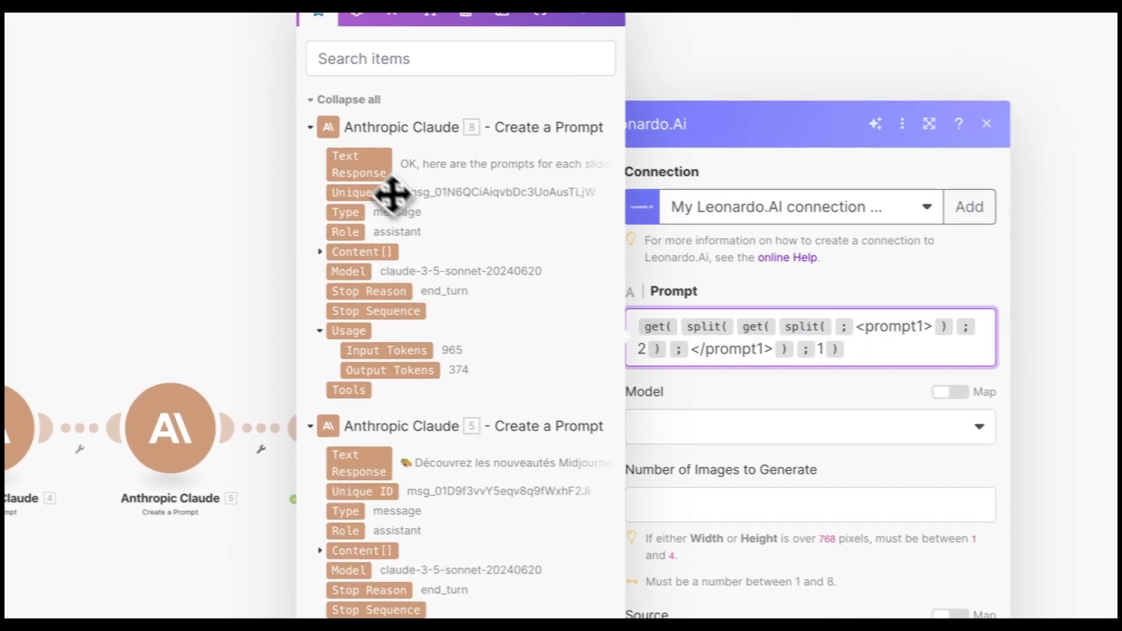
{"action": "left_click", "coordinate": [395, 166]}
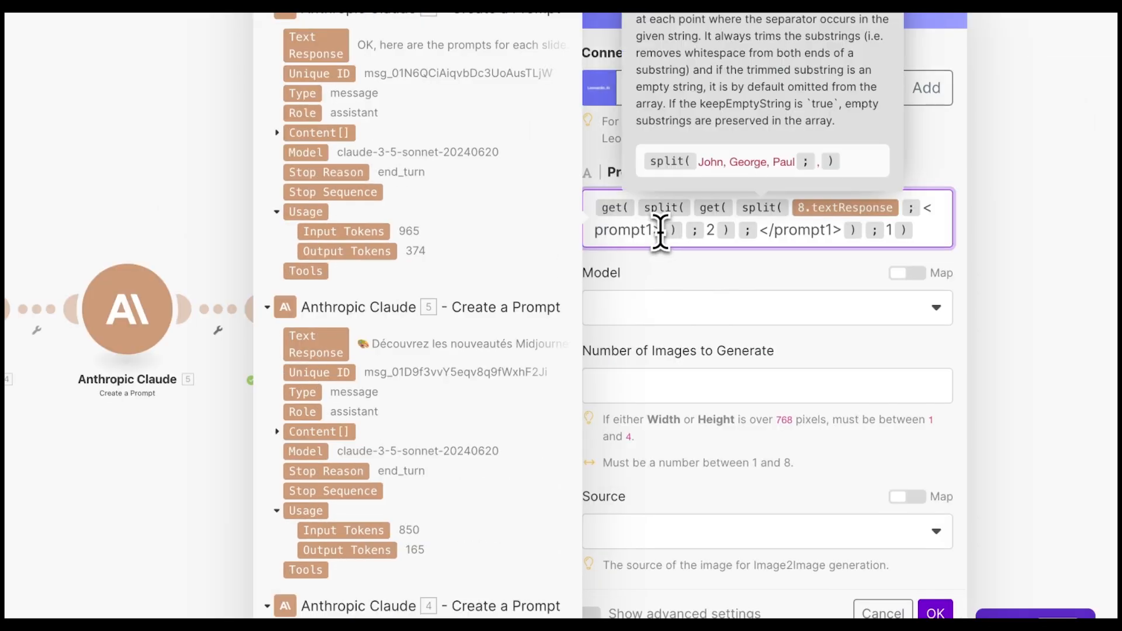
{"action": "left_click_drag", "start_coordinate": [730, 351], "coordinate": [996, 337]}
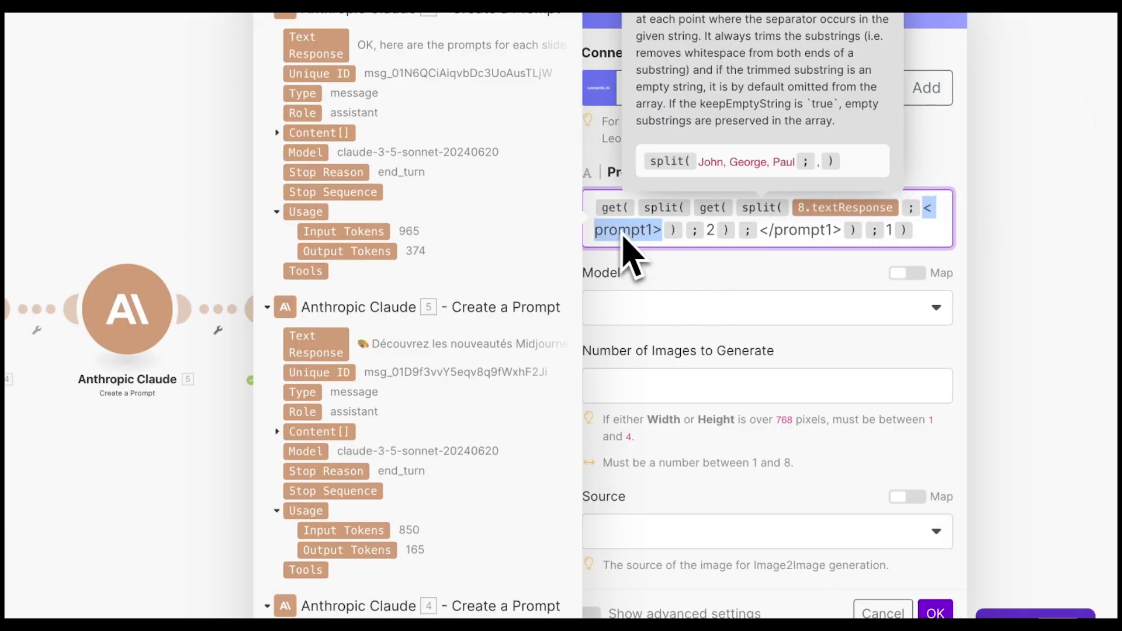
{"action": "left_click_drag", "start_coordinate": [759, 229], "coordinate": [832, 228]}
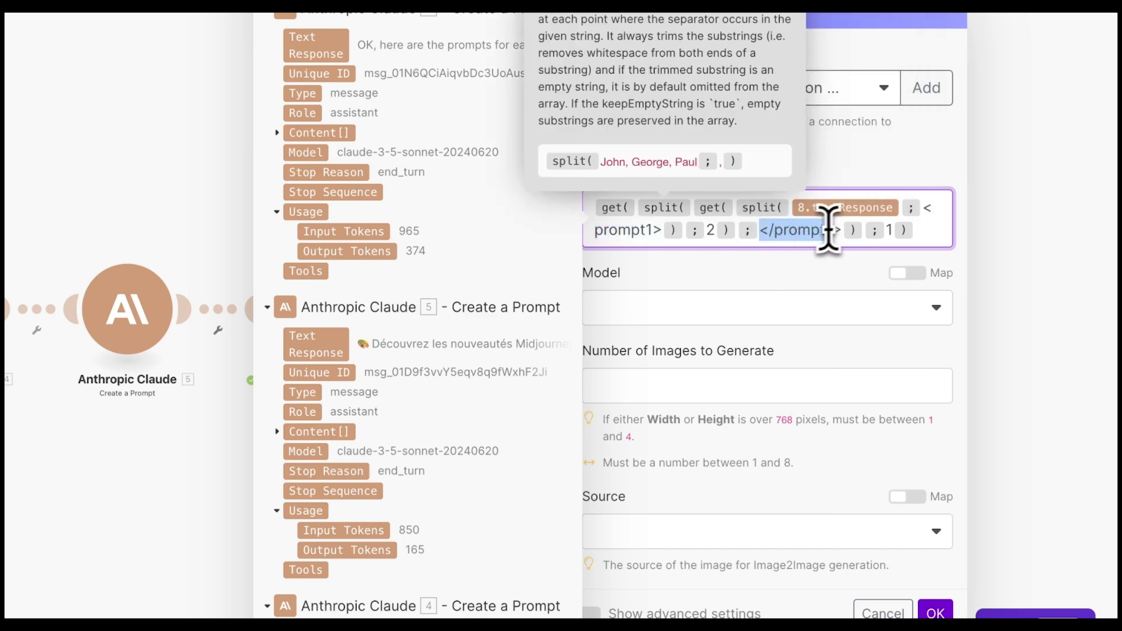
{"action": "left_click", "coordinate": [730, 273]}
- Choose the Leonardo Diffusion XL model, set 1 image, and show the advanced settings
{"action": "left_click", "coordinate": [760, 318]}
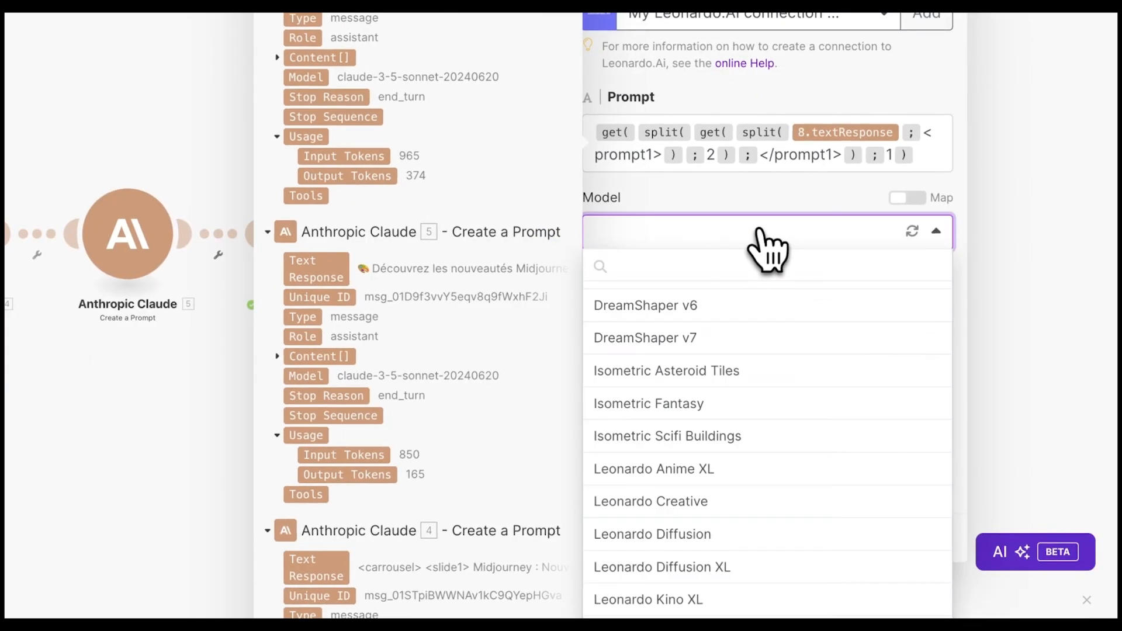
{"action": "scroll", "coordinate": [730, 409], "scroll_direction": "down", "scroll_amount": 4}
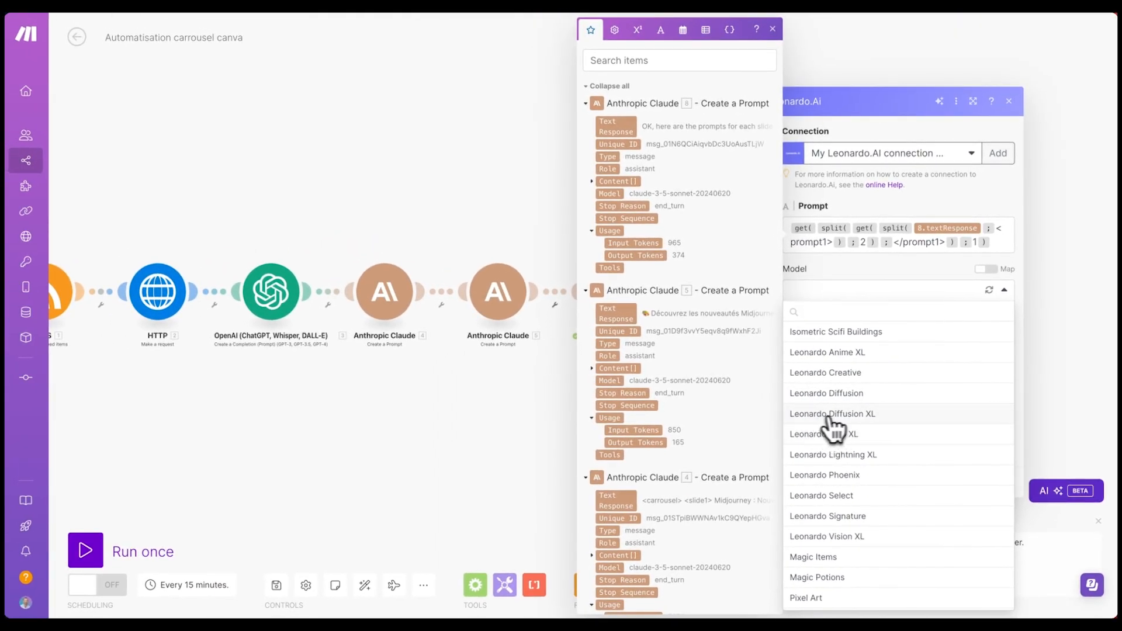
{"action": "left_click", "coordinate": [844, 414]}
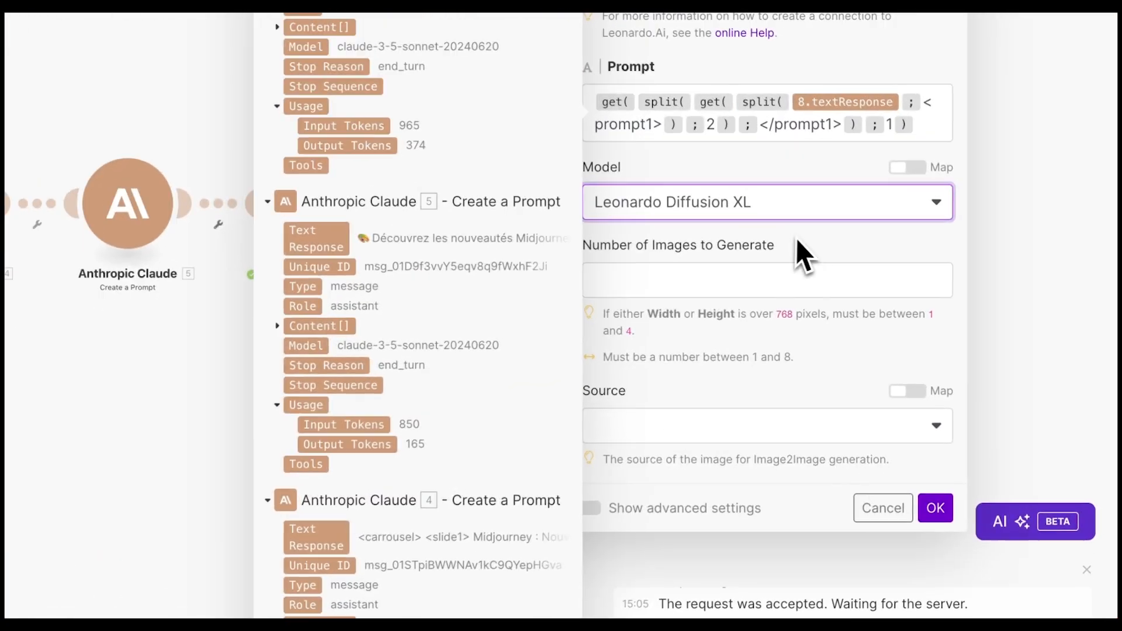
{"action": "left_click", "coordinate": [852, 339]}
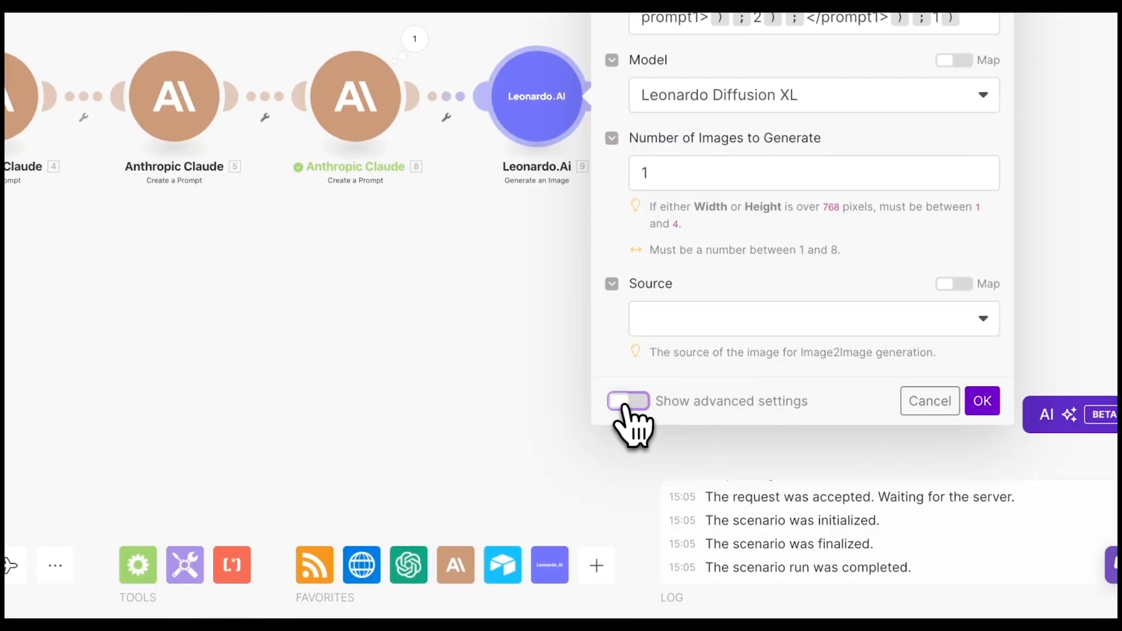
{"action": "left_click", "coordinate": [626, 403]}
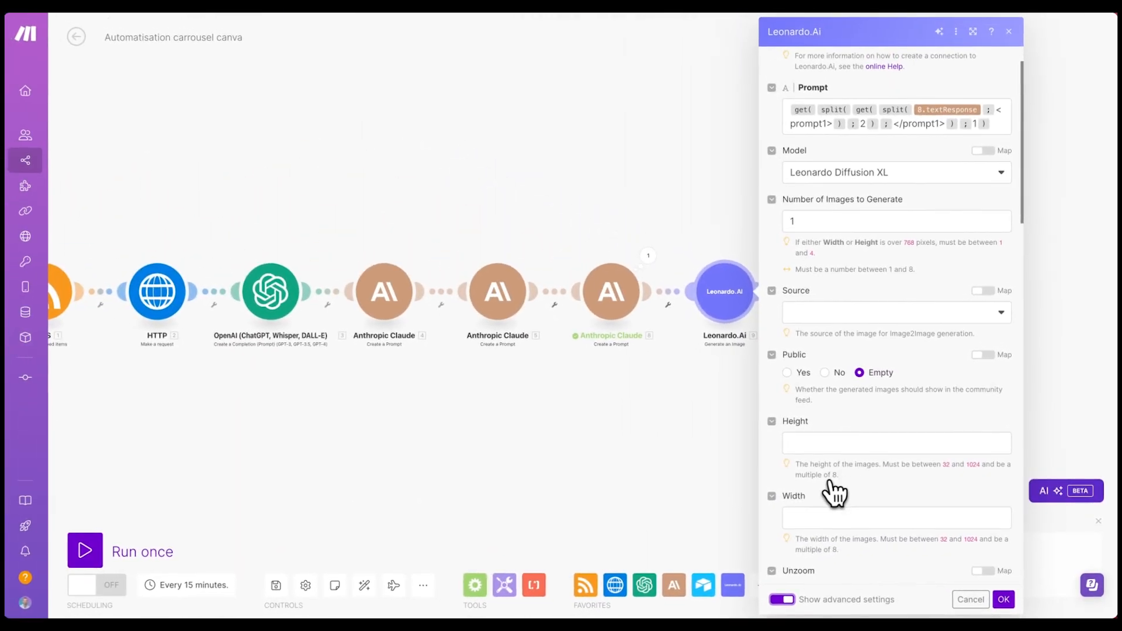
{"action": "scroll", "coordinate": [834, 493], "scroll_direction": "down", "scroll_amount": 1}
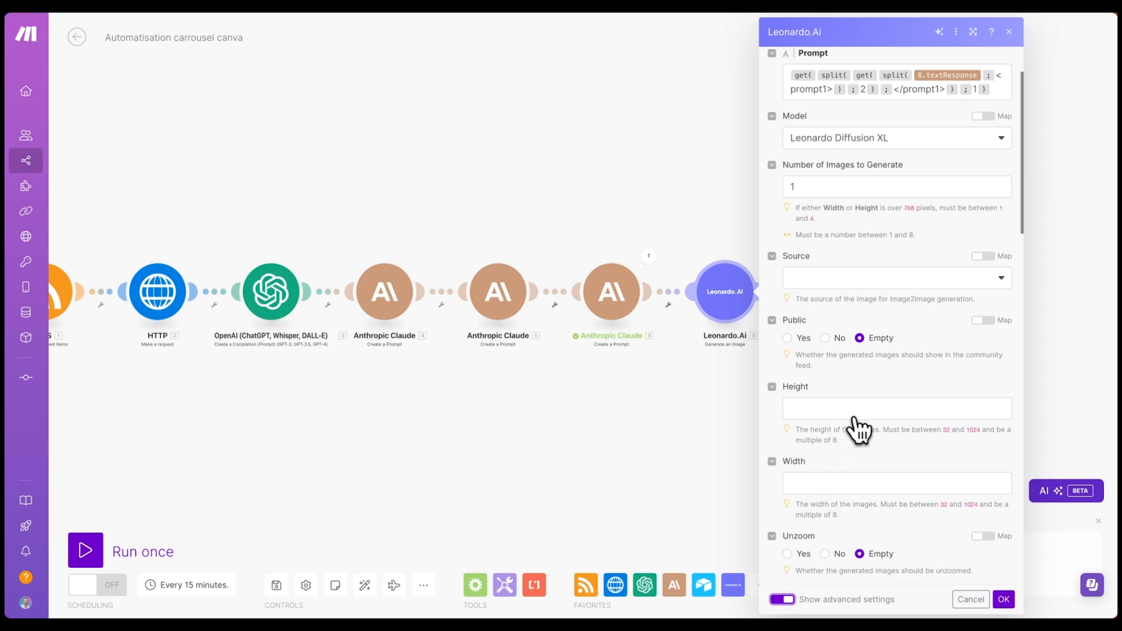
{"action": "left_click", "coordinate": [56, 335]}
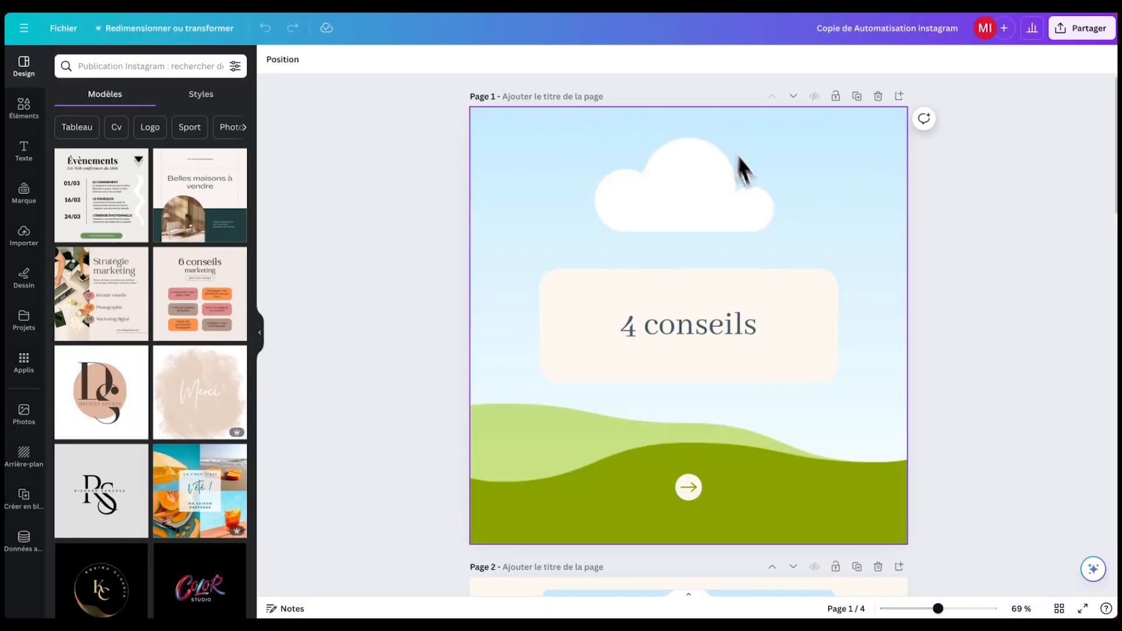
- Check that the Canva carousel page 1 background image is 1080 × 1080 px
{"action": "left_click", "coordinate": [558, 184]}
{"action": "left_click", "coordinate": [394, 60]}
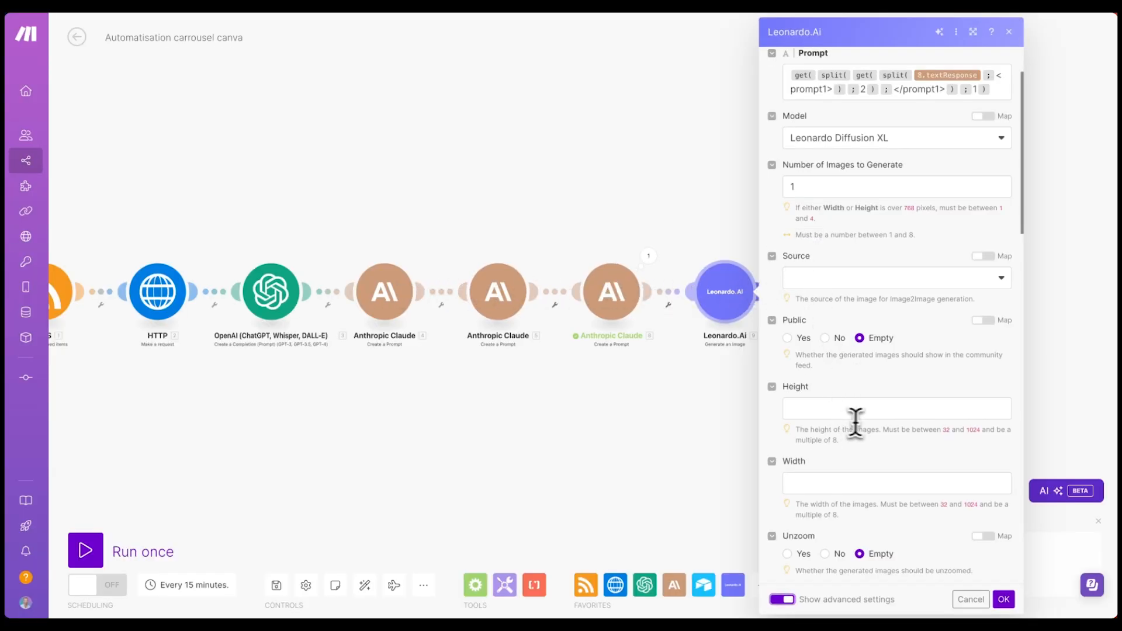
- Set the Leonardo.Ai image height and width to 1024 px and turn Alchemy on
{"action": "left_click", "coordinate": [853, 412]}
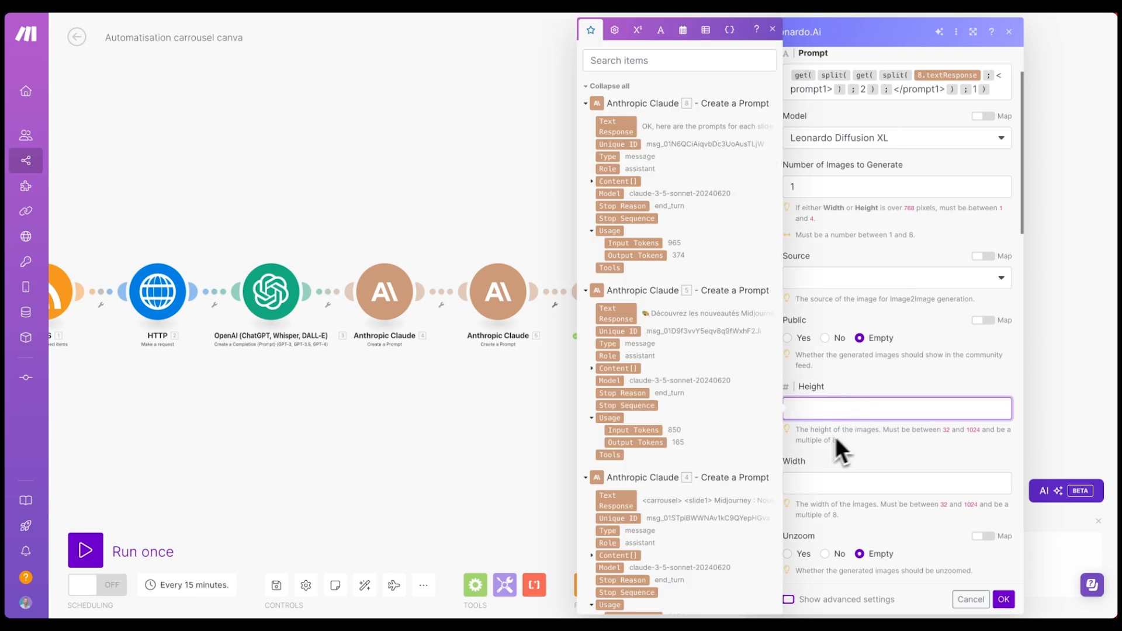
{"action": "left_click_drag", "start_coordinate": [889, 432], "coordinate": [950, 442]}
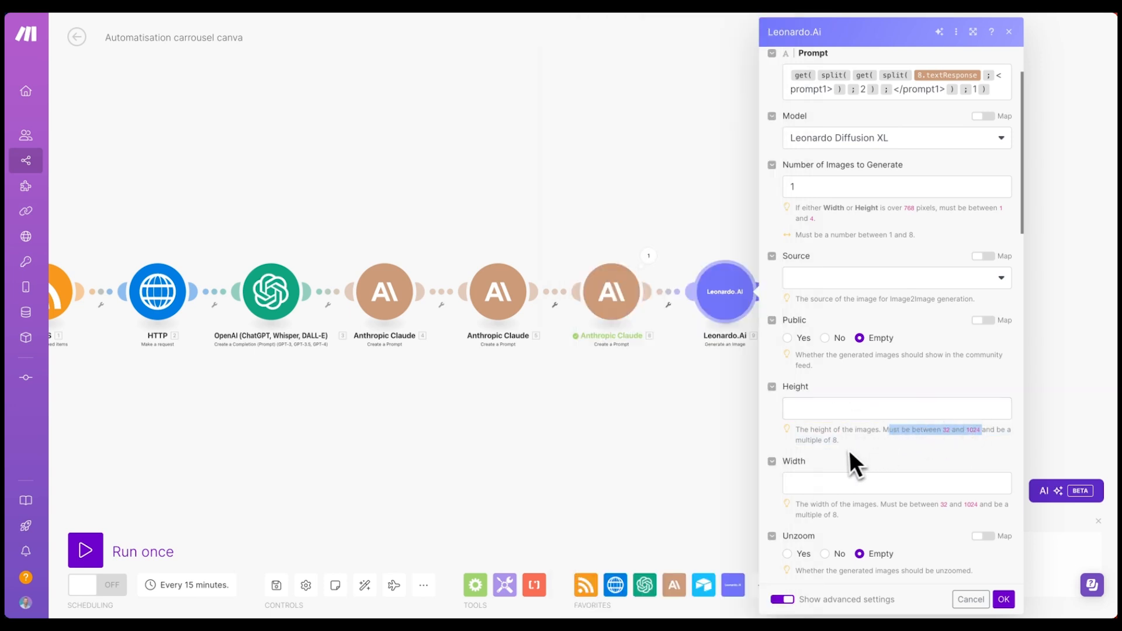
{"action": "left_click", "coordinate": [844, 408]}
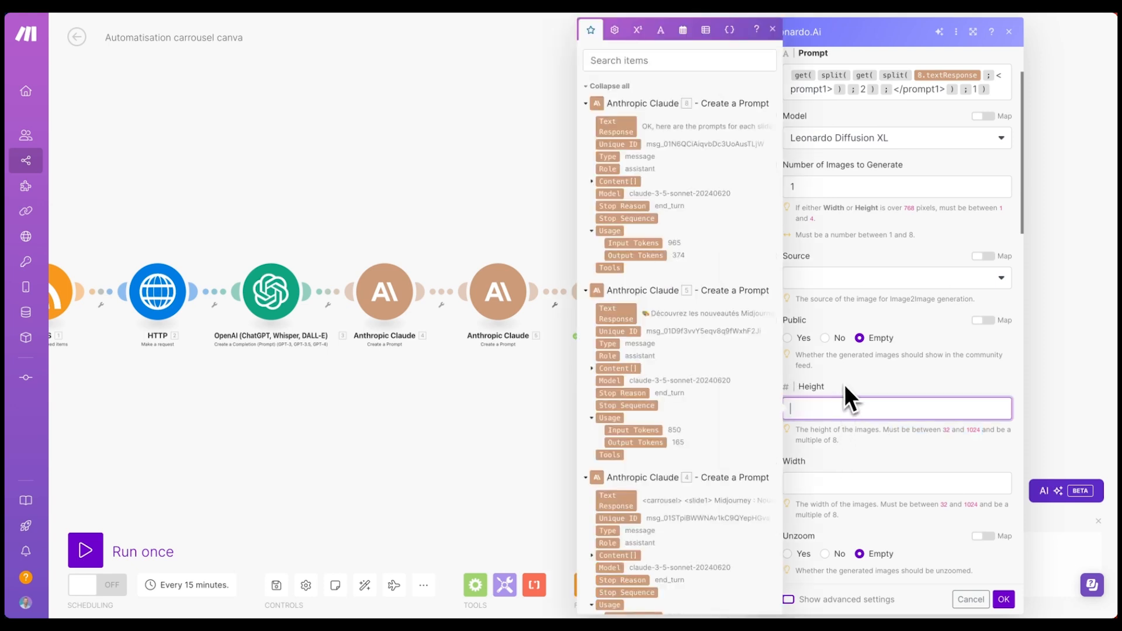
{"action": "type", "text": "1024"}
{"action": "left_click", "coordinate": [830, 481]}
{"action": "type", "text": "10"}
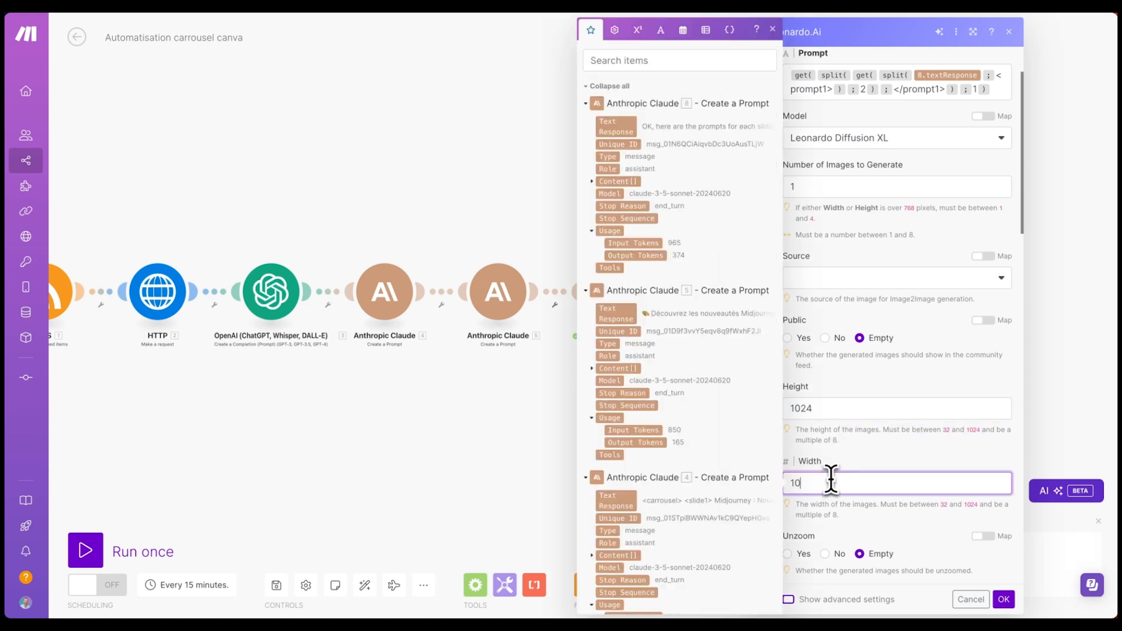
{"action": "left_click", "coordinate": [964, 439]}
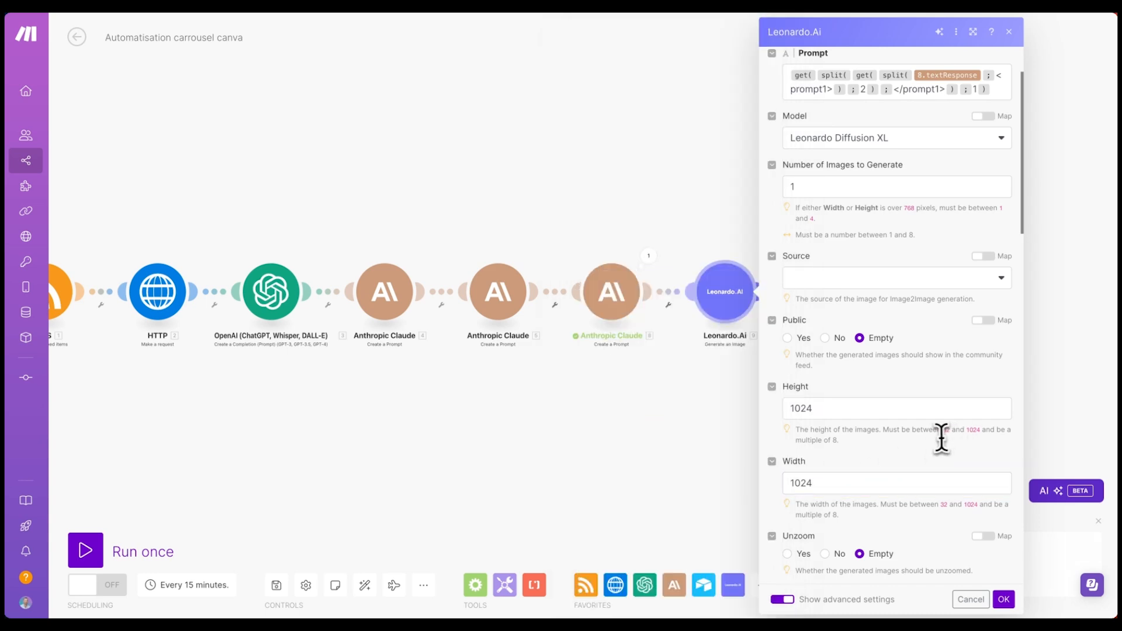
{"action": "scroll", "coordinate": [876, 362], "scroll_direction": "down", "scroll_amount": 5}
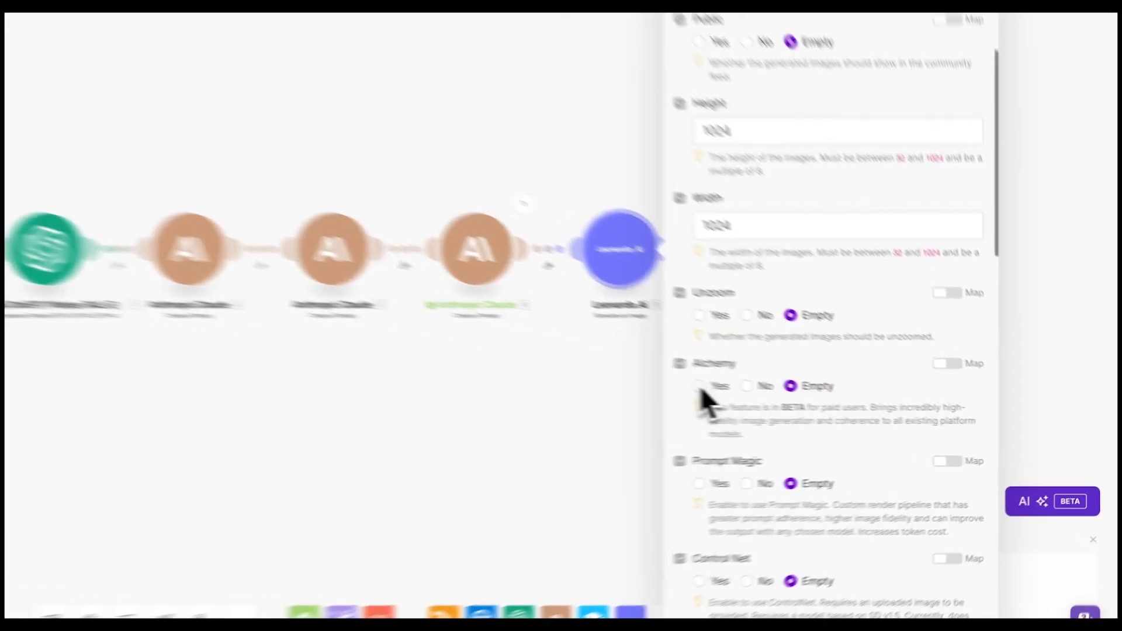
{"action": "left_click", "coordinate": [700, 387]}
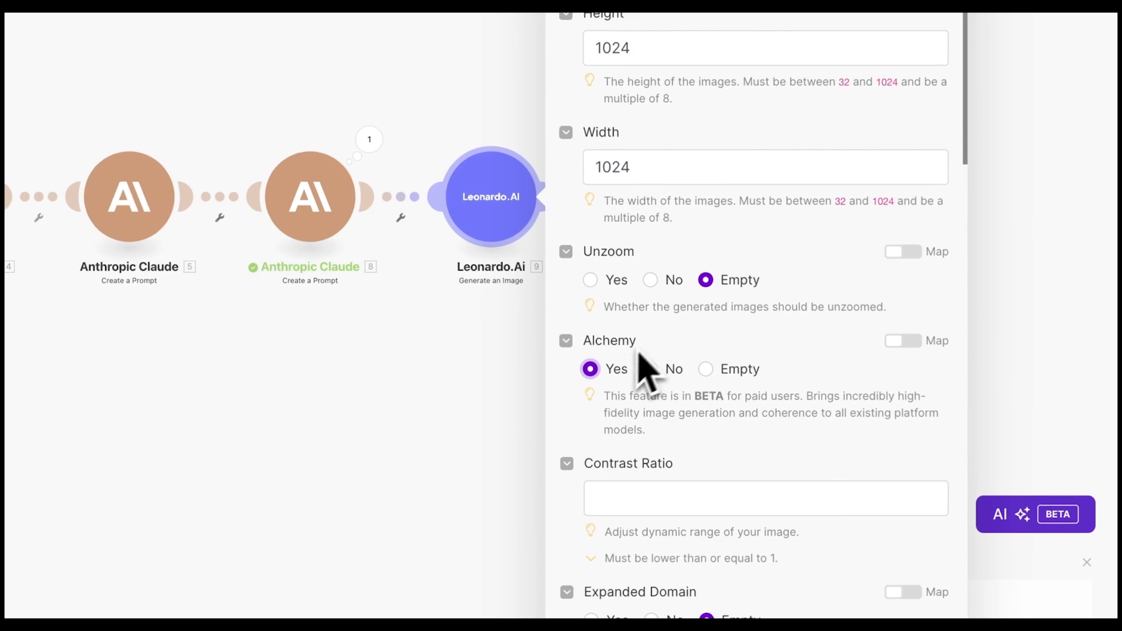
{"action": "scroll", "coordinate": [853, 412], "scroll_direction": "down", "scroll_amount": 1}
{"action": "scroll", "coordinate": [784, 343], "scroll_direction": "down", "scroll_amount": 1}
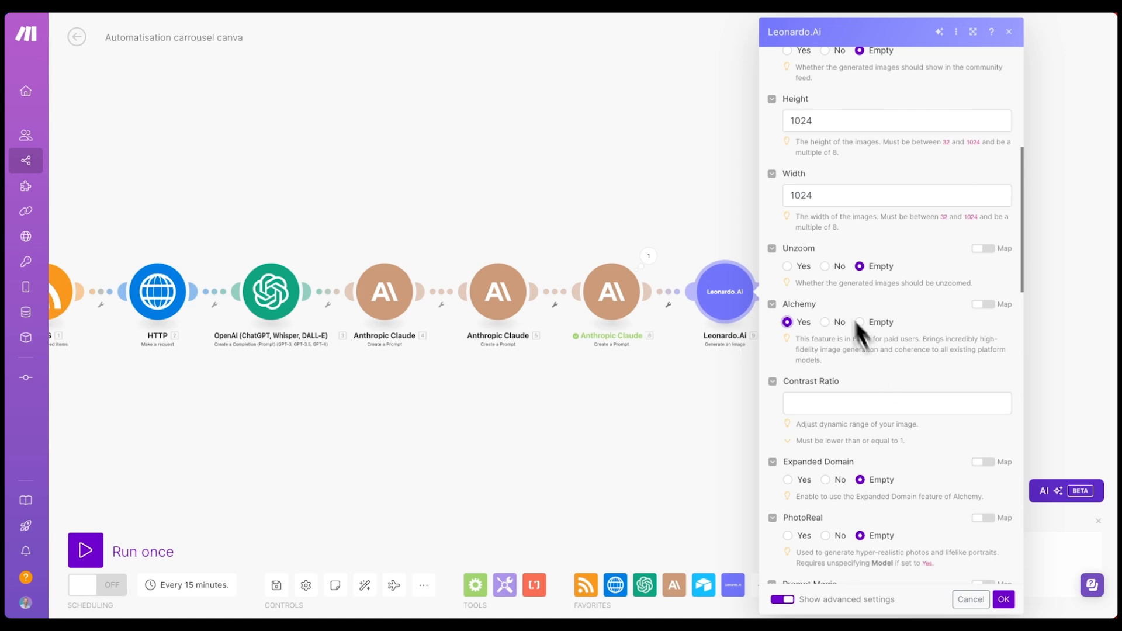
{"action": "scroll", "coordinate": [843, 353], "scroll_direction": "down", "scroll_amount": 1}
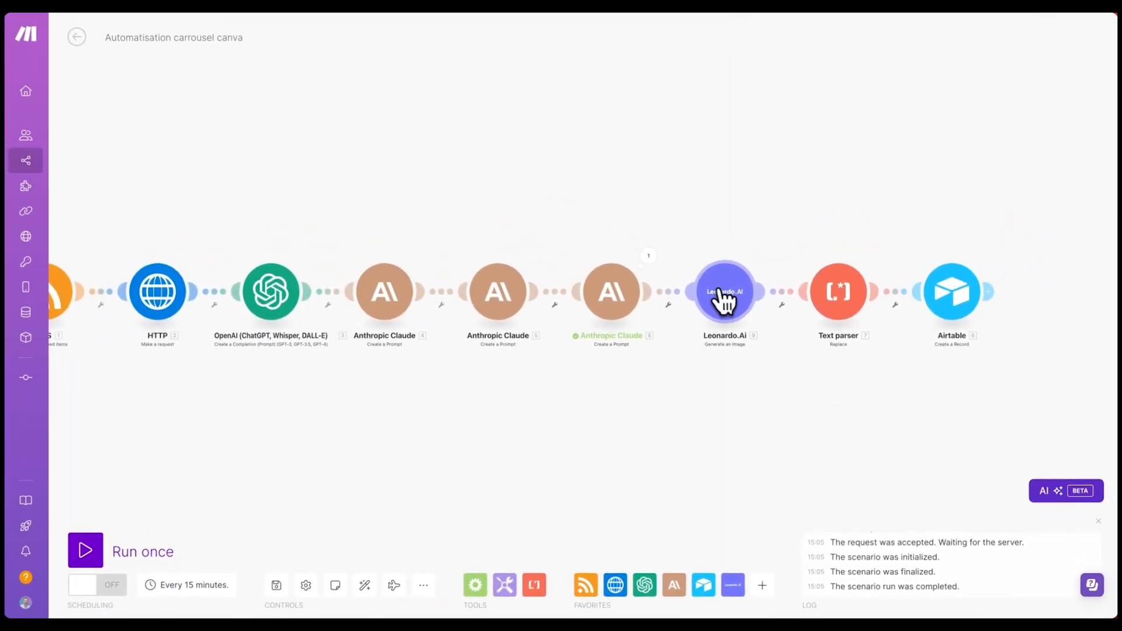
- Clone the Leonardo.Ai module as module 10 after the original, auto-align, and open its settings
{"action": "scroll", "coordinate": [724, 294], "scroll_direction": "down", "scroll_amount": 1}
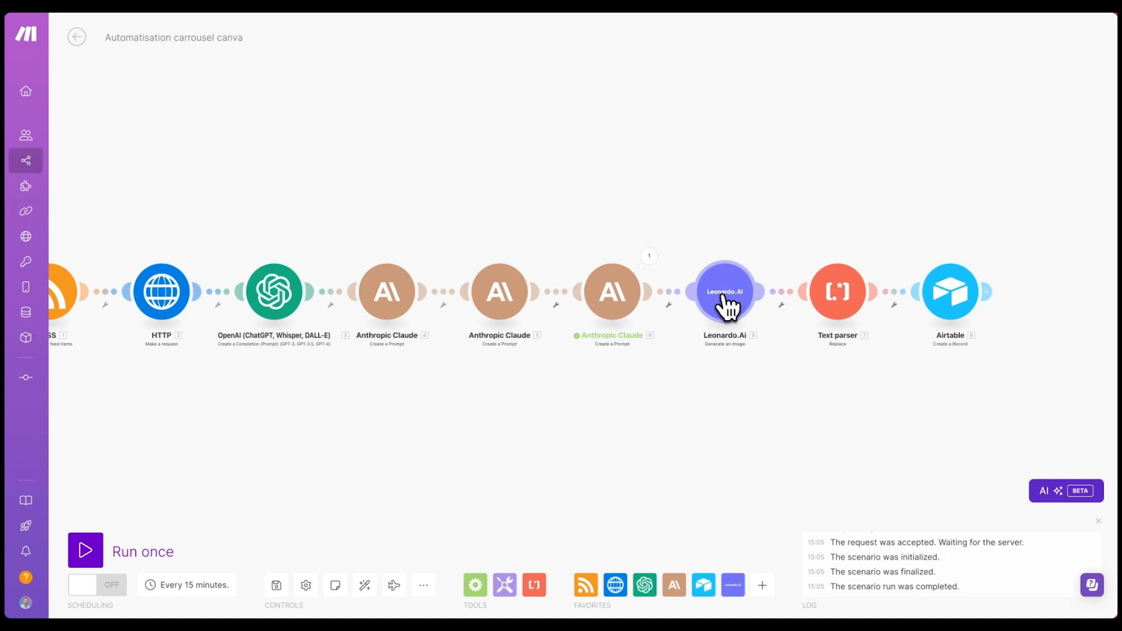
{"action": "right_click", "coordinate": [725, 301]}
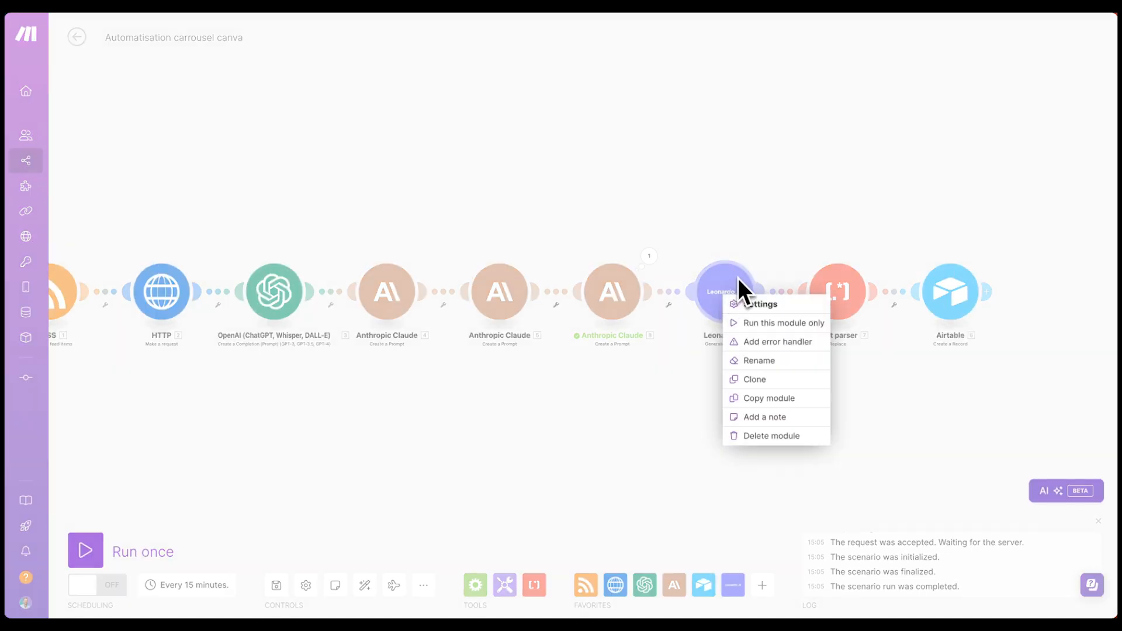
{"action": "left_click", "coordinate": [753, 380]}
{"action": "mouse_move", "coordinate": [746, 326]}
{"action": "left_mouse_down"}
{"action": "mouse_move", "coordinate": [779, 446]}
{"action": "mouse_move", "coordinate": [780, 327]}
{"action": "left_mouse_up"}
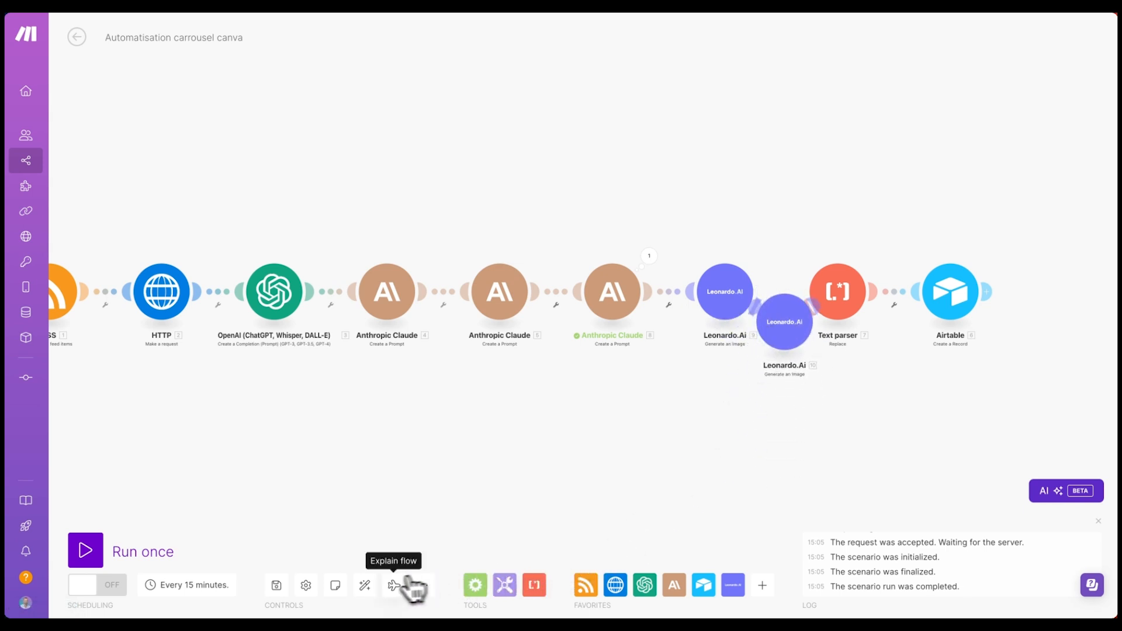
{"action": "left_click", "coordinate": [367, 587]}
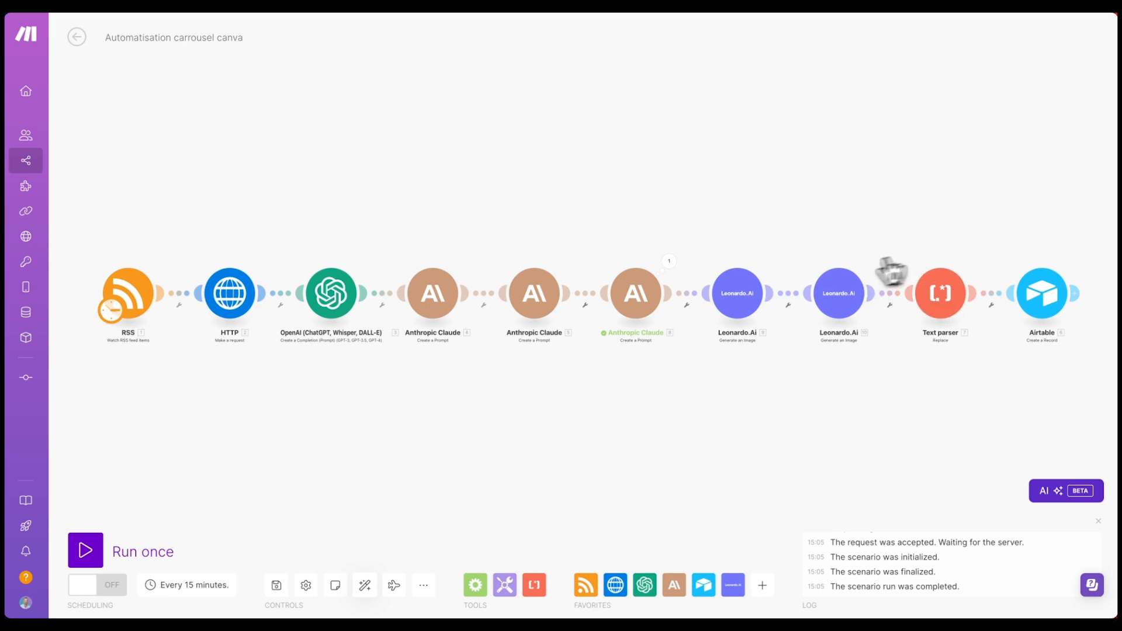
{"action": "left_click", "coordinate": [828, 274]}
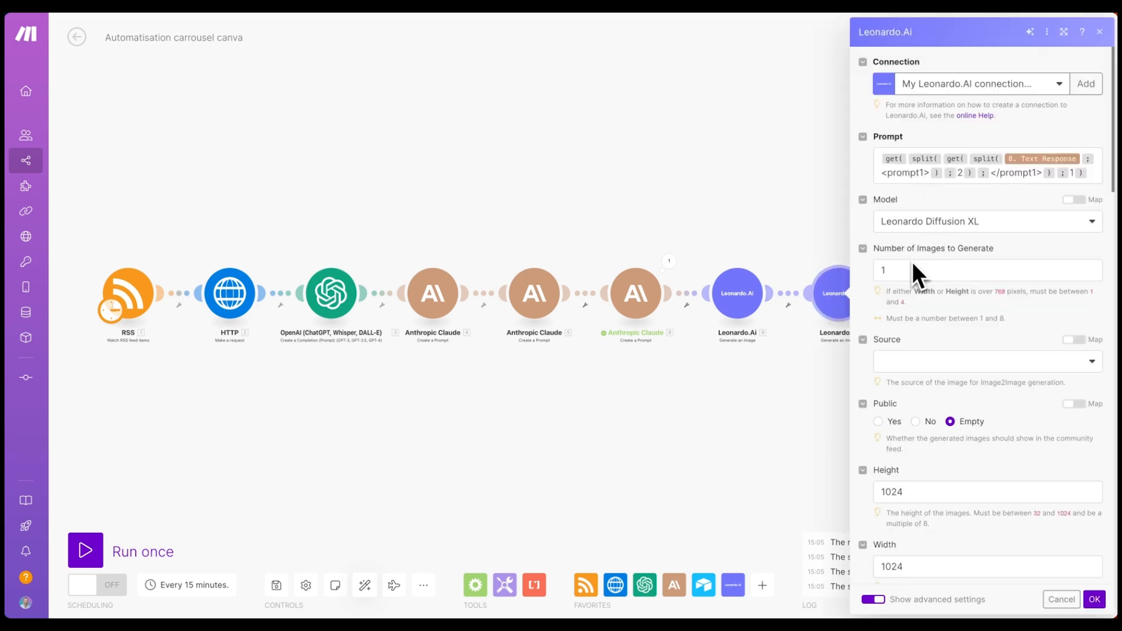
- Change the prompt formula's opening and closing tags from prompt1 to prompt2
{"action": "left_click", "coordinate": [921, 174]}
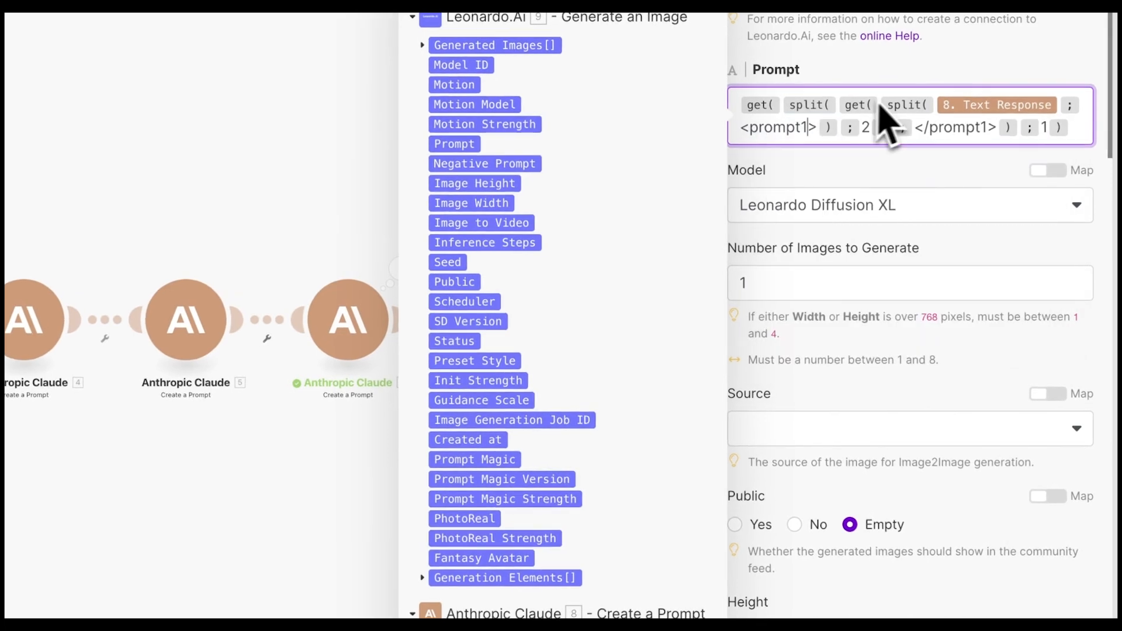
{"action": "key", "text": "BackSpace"}
{"action": "type", "text": "2"}
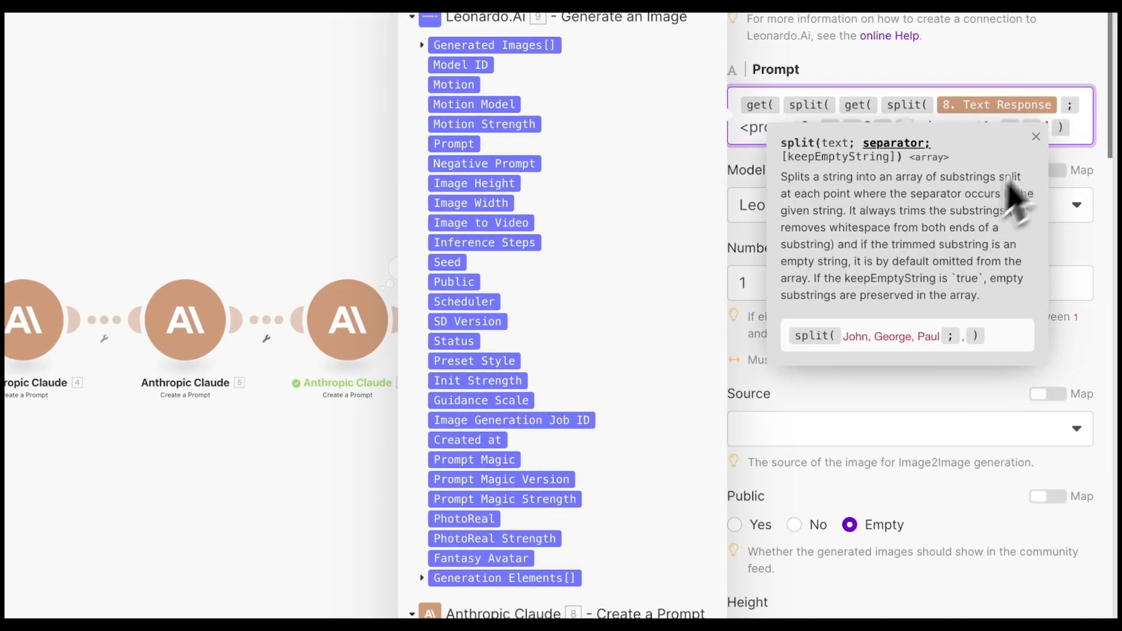
{"action": "left_click", "coordinate": [1079, 124]}
{"action": "left_click", "coordinate": [997, 123]}
{"action": "key", "text": "BackSpace"}
{"action": "type", "text": "2> ) ; 1 )"}
{"action": "left_click", "coordinate": [999, 170]}
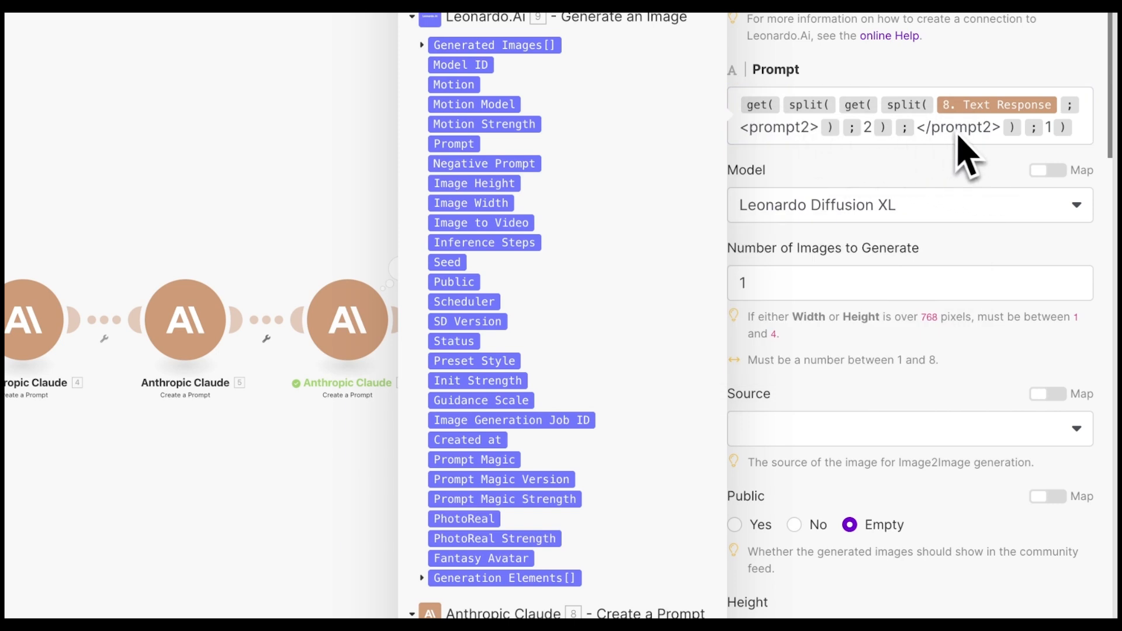
- Set the Leonardo.Ai image height to 768 and save the step
{"action": "scroll", "coordinate": [859, 377], "scroll_direction": "down", "scroll_amount": 3}
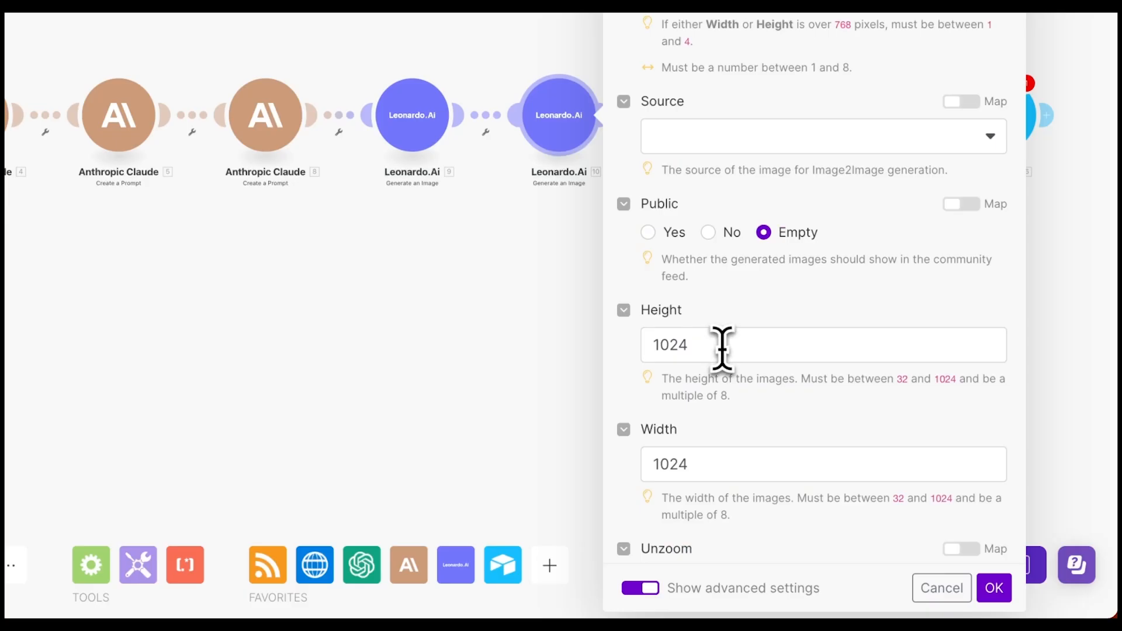
{"action": "left_click", "coordinate": [721, 345]}
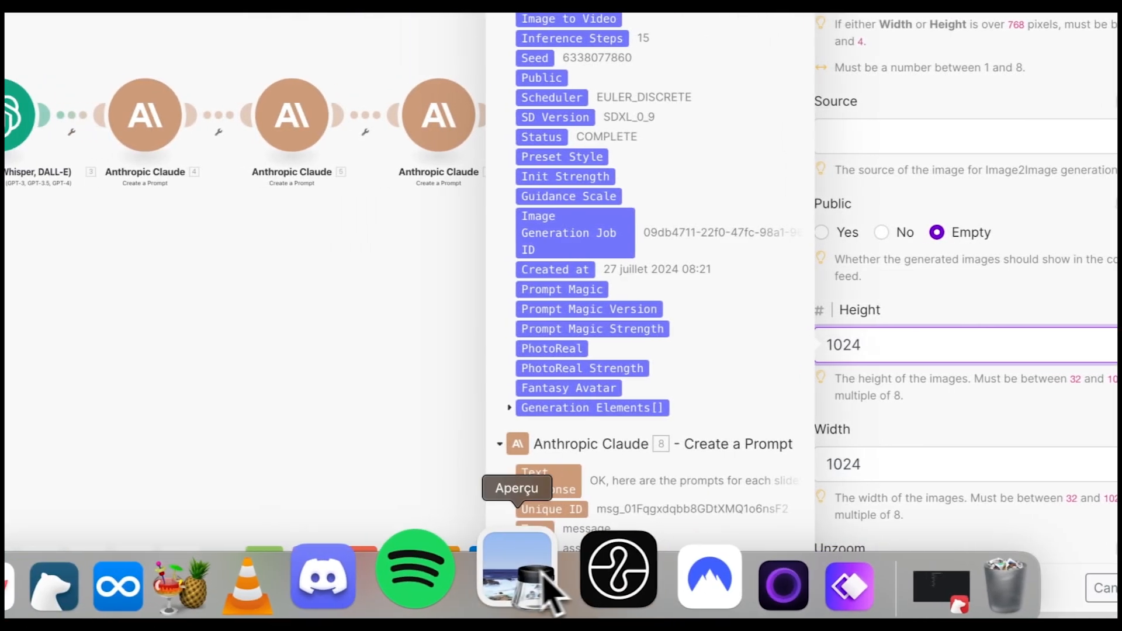
{"action": "left_click", "coordinate": [529, 578]}
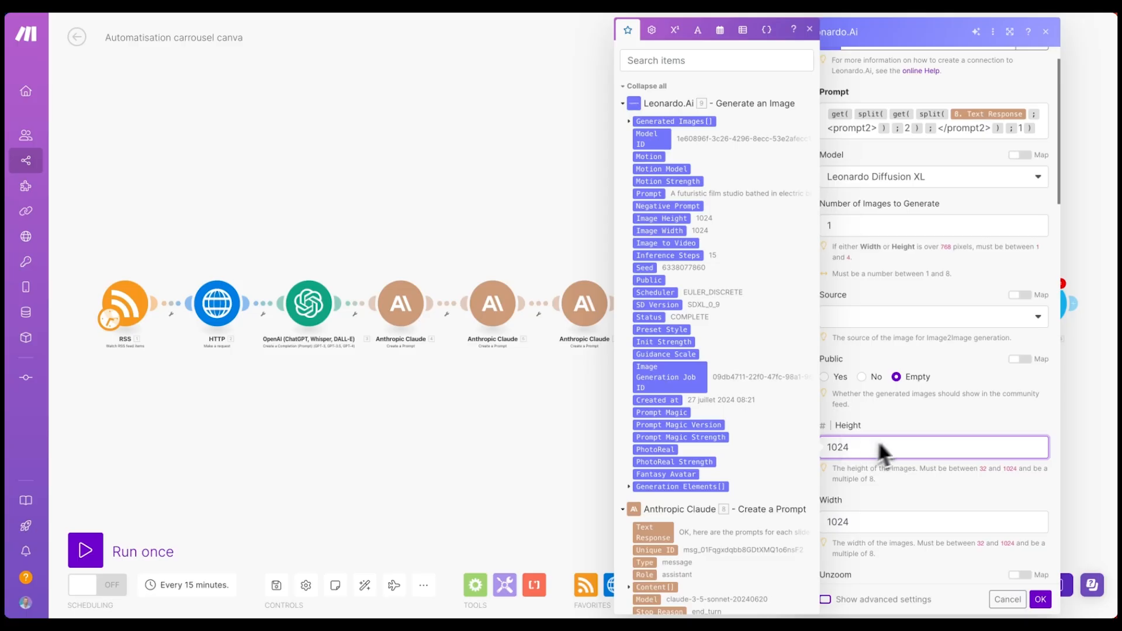
{"action": "left_click", "coordinate": [873, 457]}
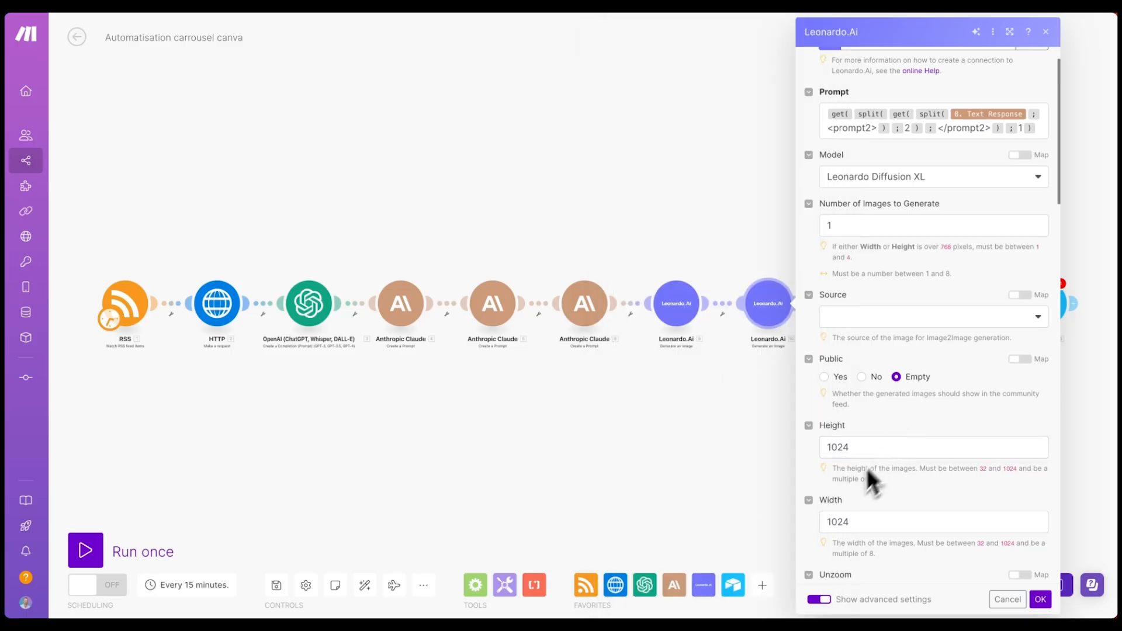
{"action": "scroll", "coordinate": [858, 479], "scroll_direction": "down", "scroll_amount": 1}
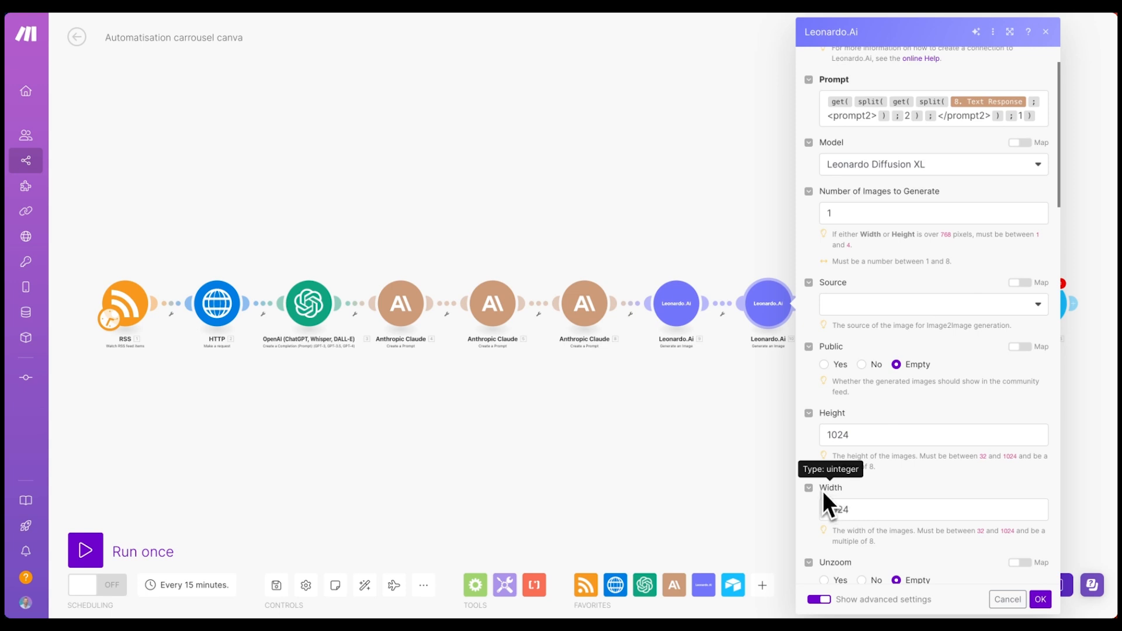
{"action": "left_click", "coordinate": [830, 507]}
{"action": "left_click", "coordinate": [862, 434]}
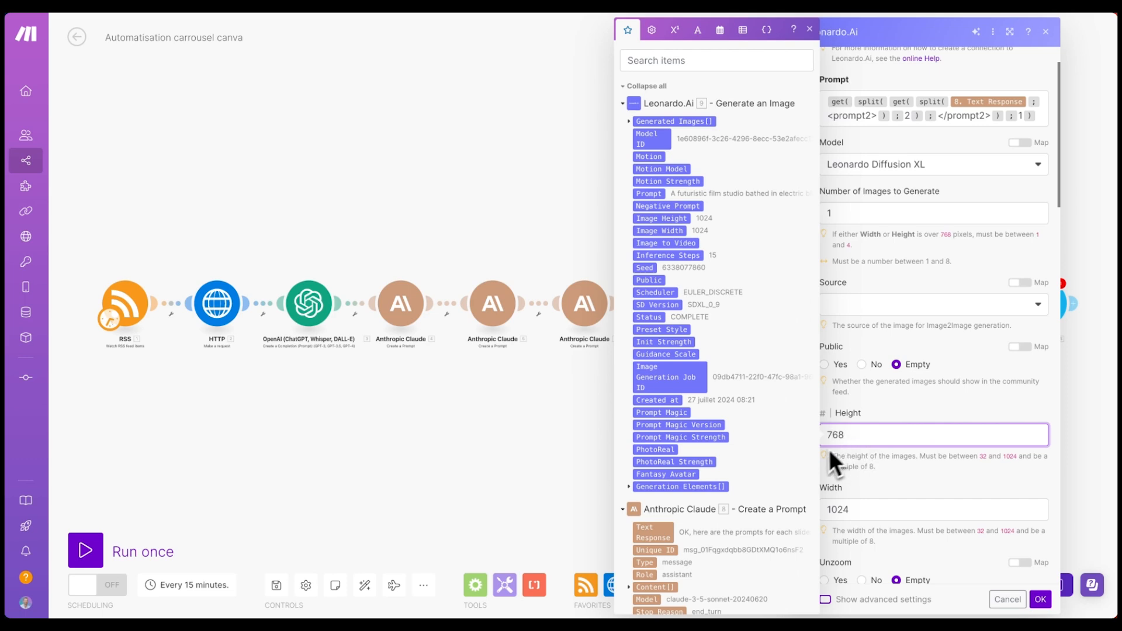
{"action": "left_click", "coordinate": [866, 470]}
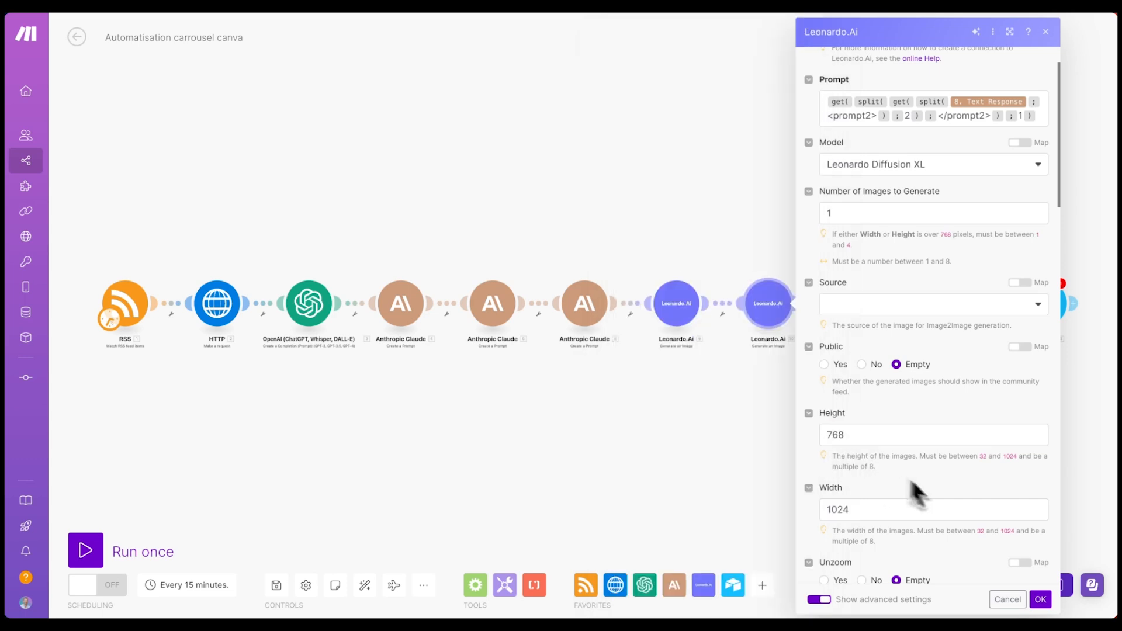
{"action": "left_click", "coordinate": [1040, 599]}
- Clone the Leonardo.Ai step, place the copy before Text parser, and auto-align the scenario
{"action": "right_click", "coordinate": [614, 305]}
{"action": "left_click", "coordinate": [656, 391]}
{"action": "left_click_drag", "start_coordinate": [687, 341], "coordinate": [704, 329]}
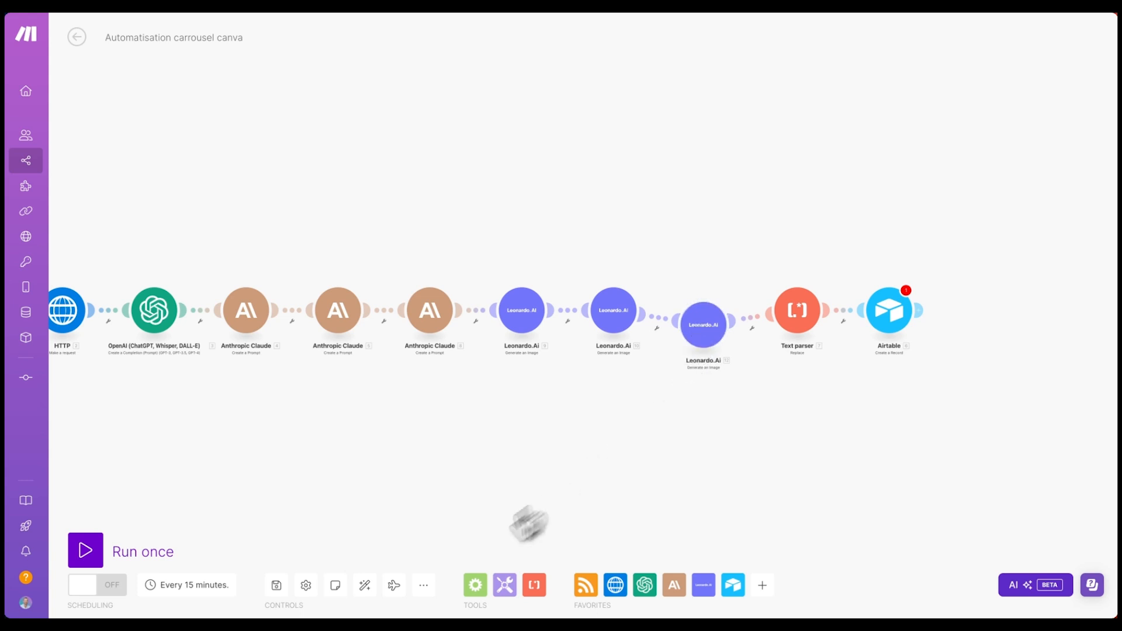
{"action": "left_click", "coordinate": [364, 585]}
- Change the new Leonardo.Ai step's closing prompt tag to </prompt3> and save it
{"action": "left_click", "coordinate": [866, 279]}
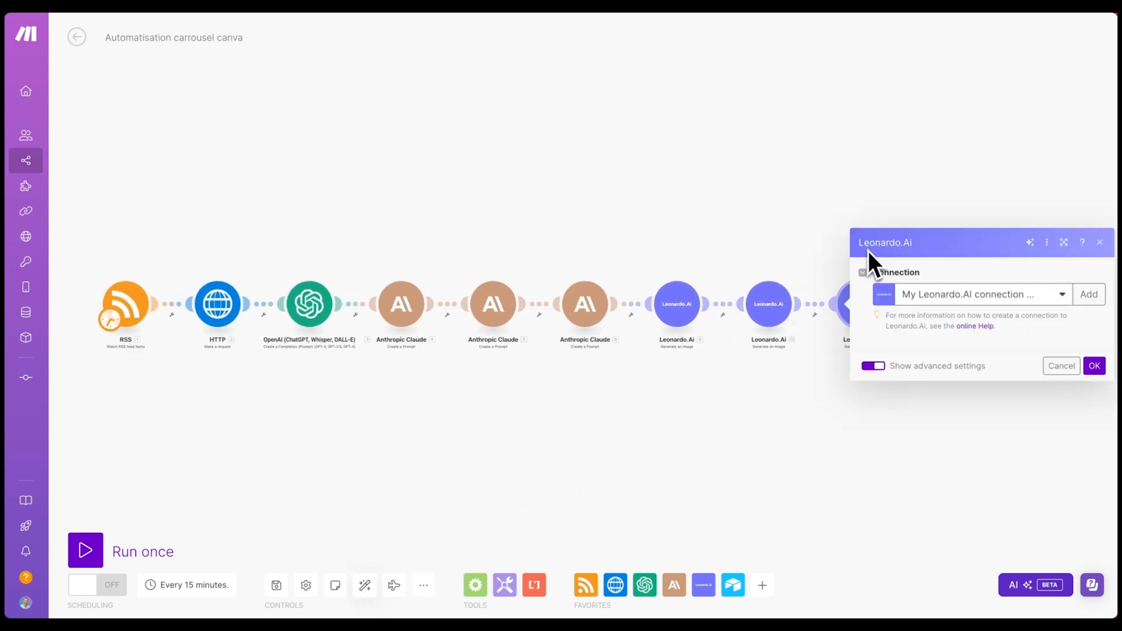
{"action": "left_click", "coordinate": [920, 172]}
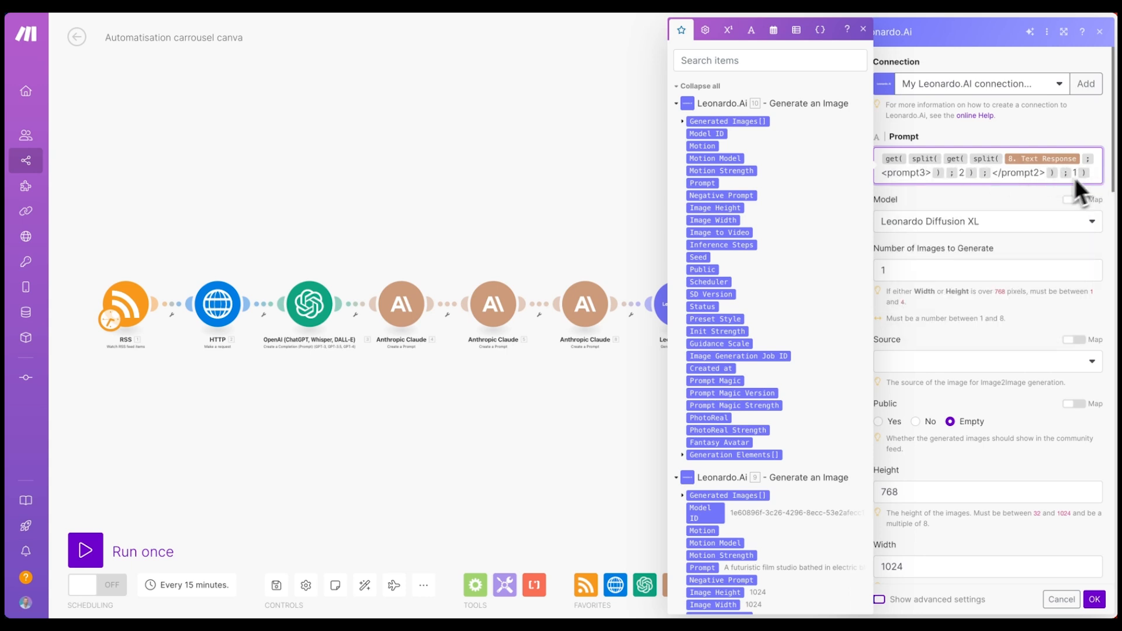
{"action": "left_click", "coordinate": [1040, 174]}
{"action": "type", "text": "3"}
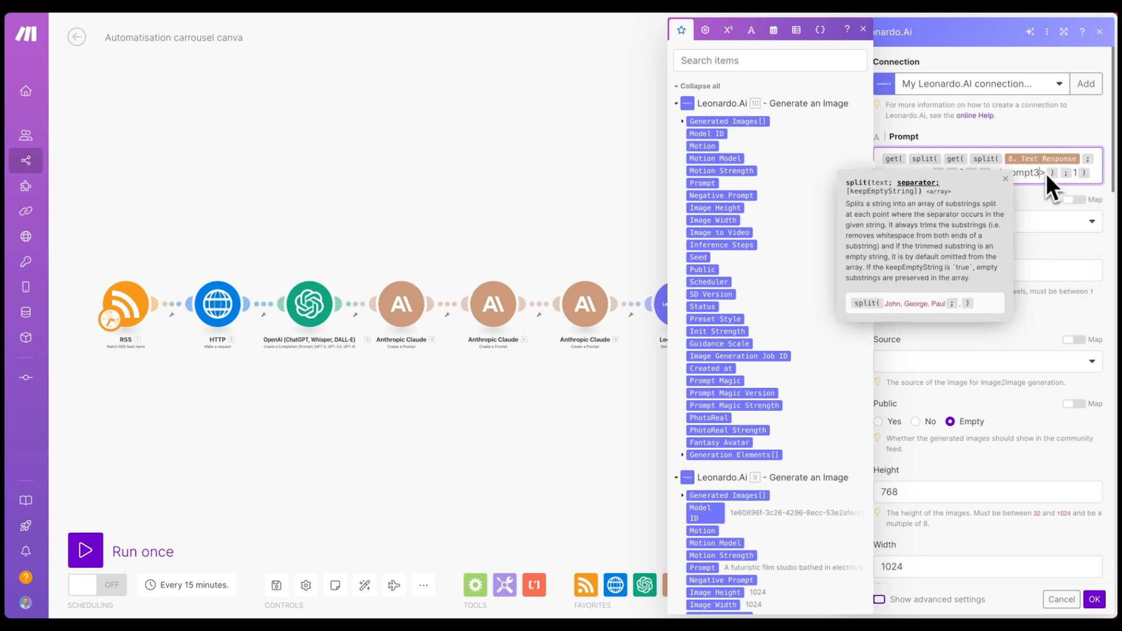
{"action": "left_click", "coordinate": [1033, 201]}
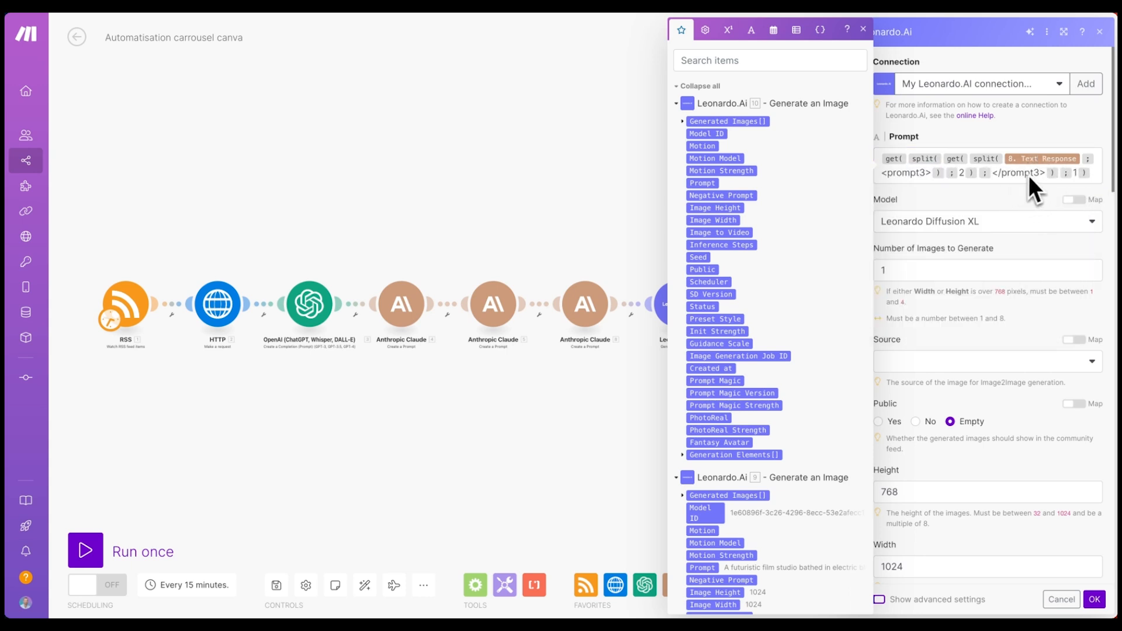
{"action": "scroll", "coordinate": [1001, 242], "scroll_direction": "down", "scroll_amount": 1}
{"action": "scroll", "coordinate": [983, 255], "scroll_direction": "down", "scroll_amount": 2}
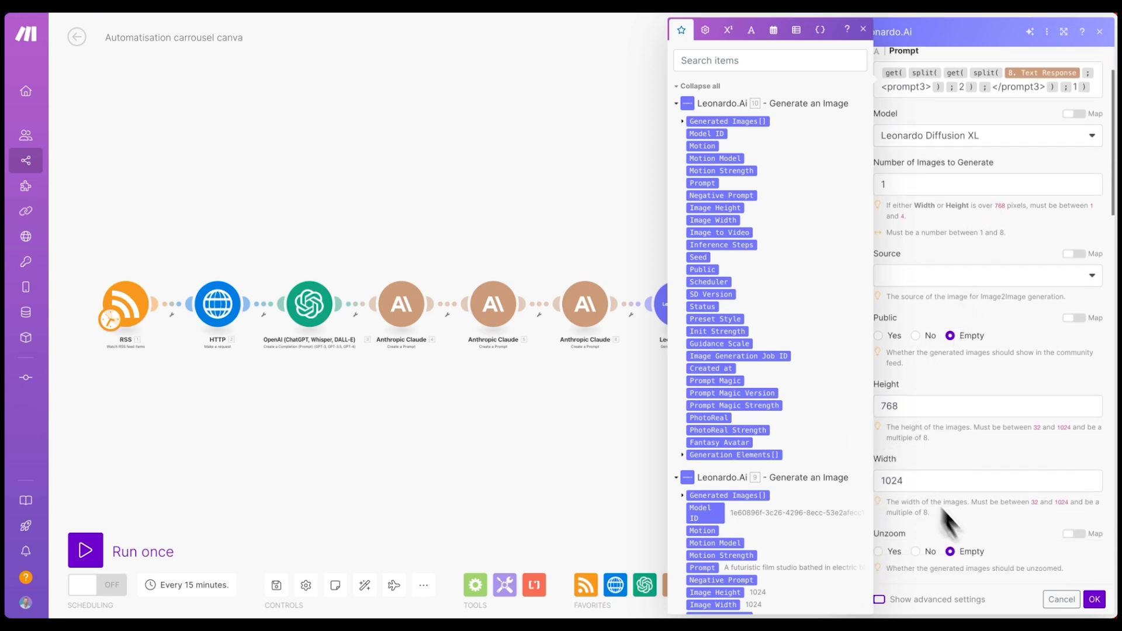
{"action": "left_click", "coordinate": [1093, 600]}
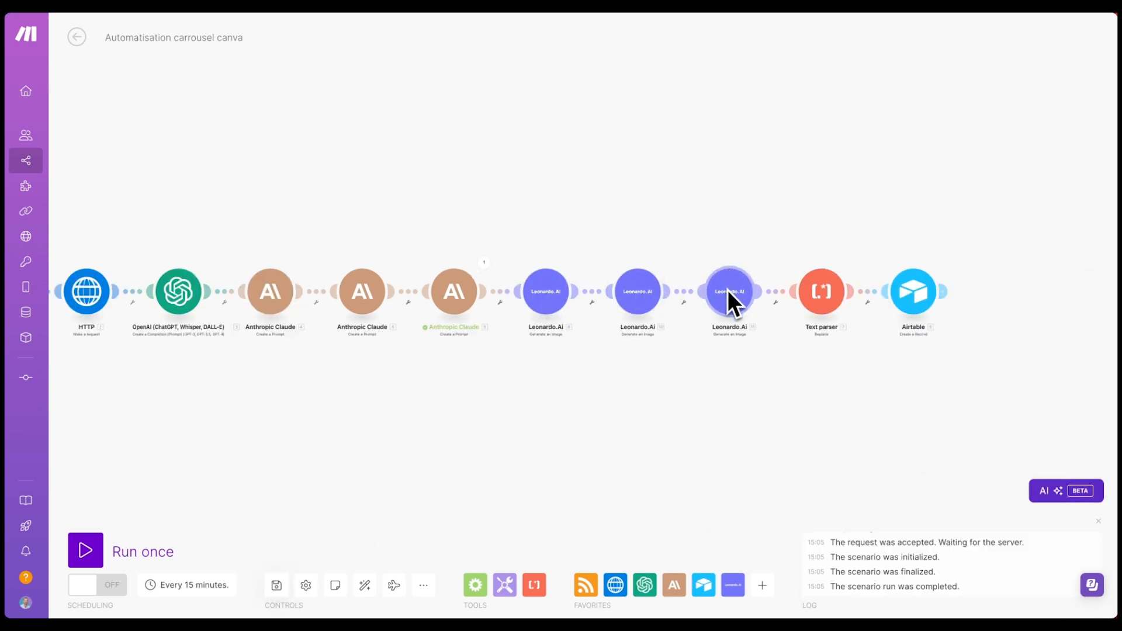
- Copy the four generated prompts from the last Claude step's Text Response
{"action": "left_click", "coordinate": [488, 262]}
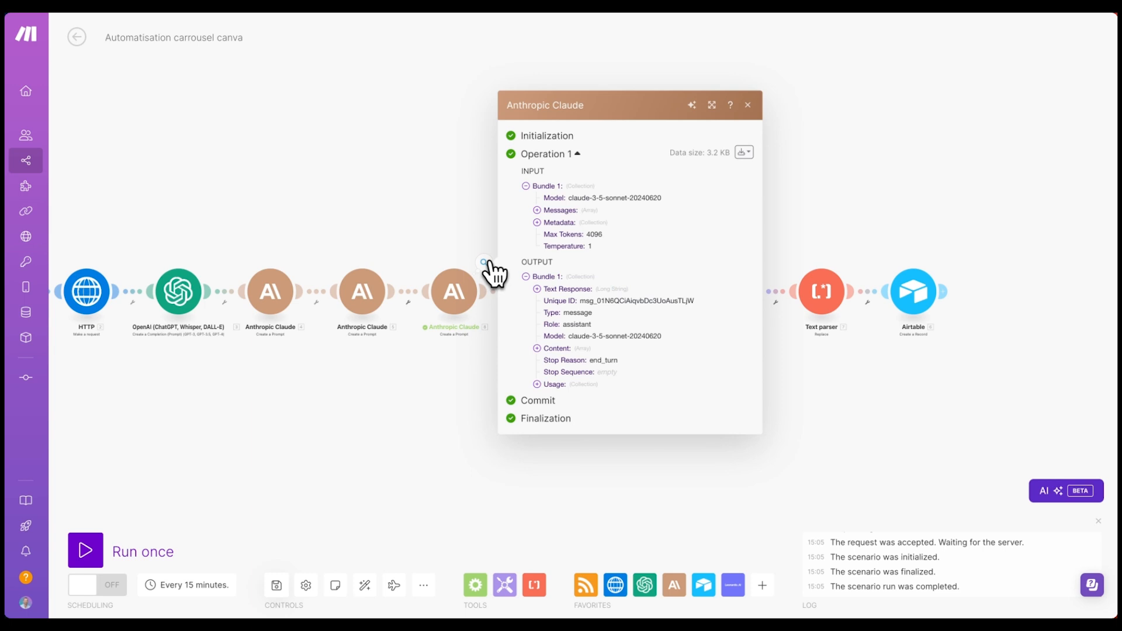
{"action": "left_click", "coordinate": [537, 288]}
{"action": "left_click_drag", "start_coordinate": [550, 228], "coordinate": [569, 273]}
{"action": "scroll", "coordinate": [584, 301], "scroll_direction": "down", "scroll_amount": 3}
{"action": "left_click_drag", "start_coordinate": [595, 464], "coordinate": [596, 469]}
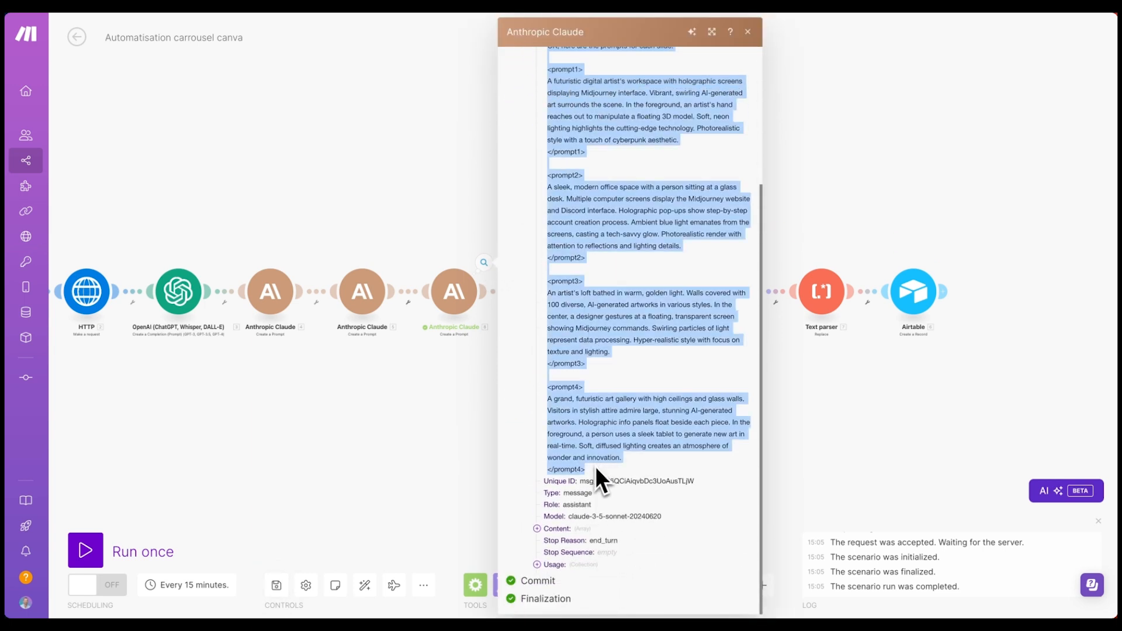
{"action": "left_click", "coordinate": [873, 243]}
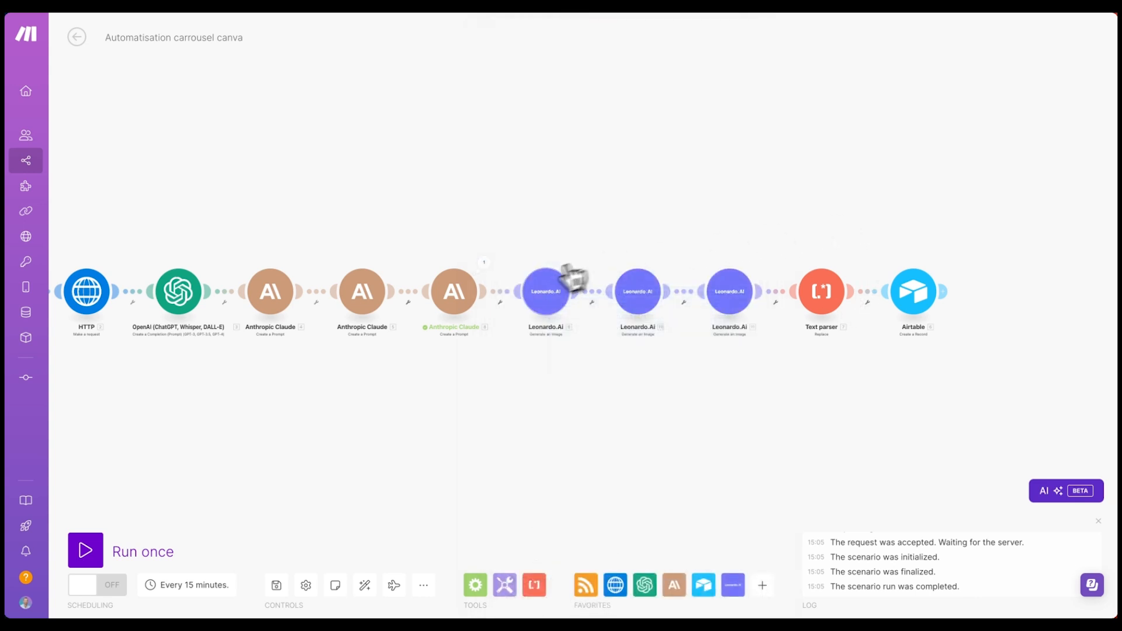
- Run only the first Leonardo.Ai step with the copied prompts pasted as Text Response
{"action": "right_click", "coordinate": [547, 288]}
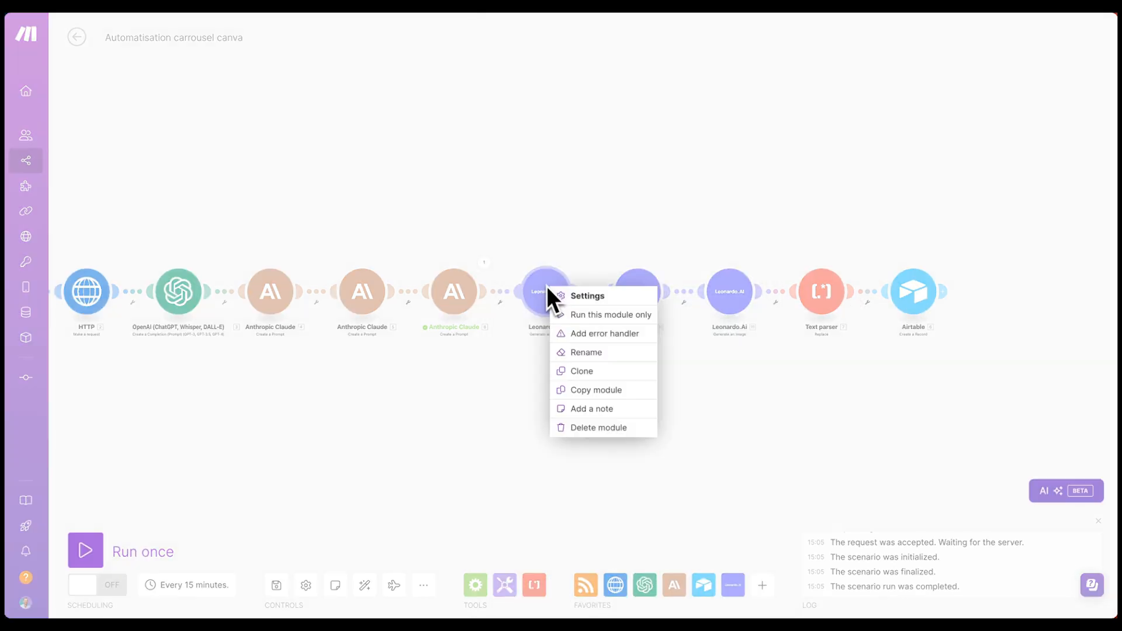
{"action": "left_click", "coordinate": [593, 316]}
{"action": "left_click", "coordinate": [640, 414]}
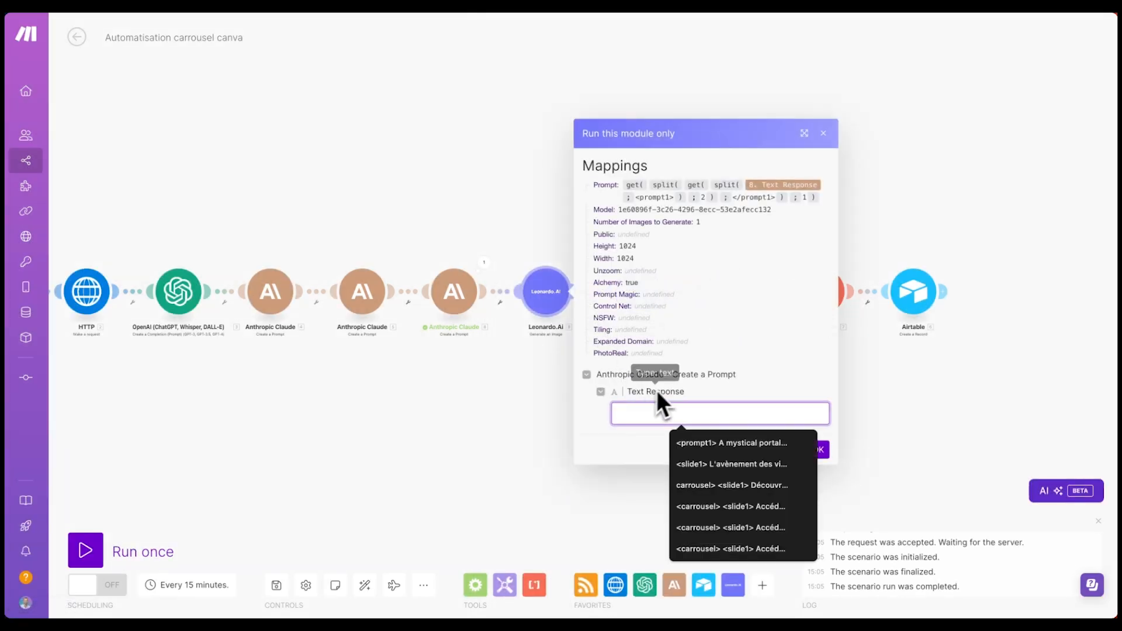
{"action": "key", "text": "ctrl+v"}
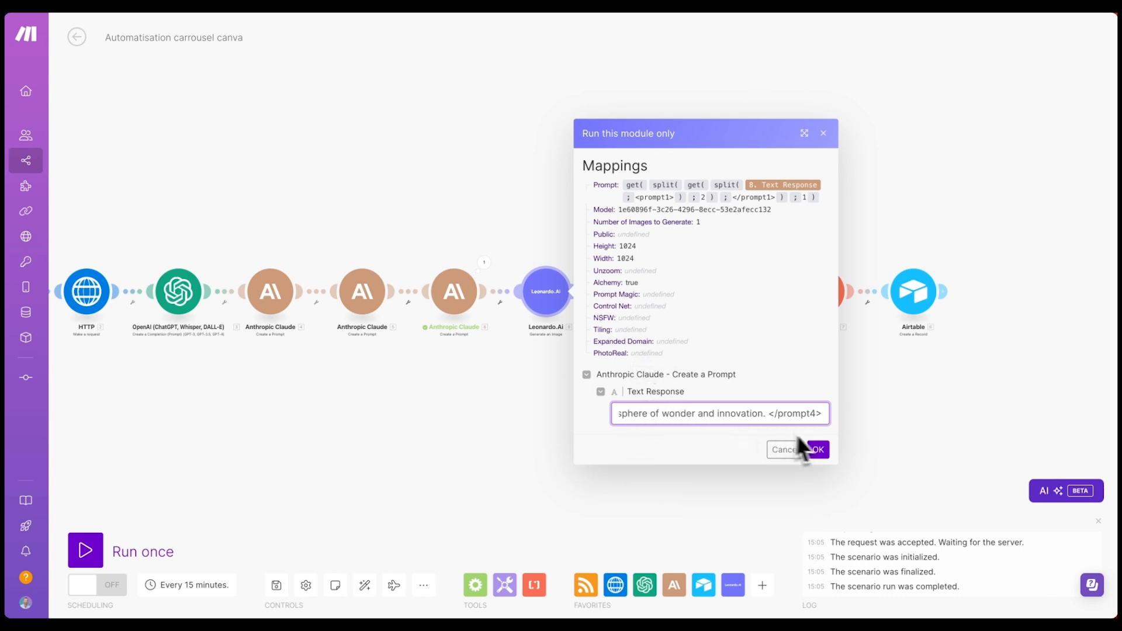
{"action": "left_click", "coordinate": [818, 450]}
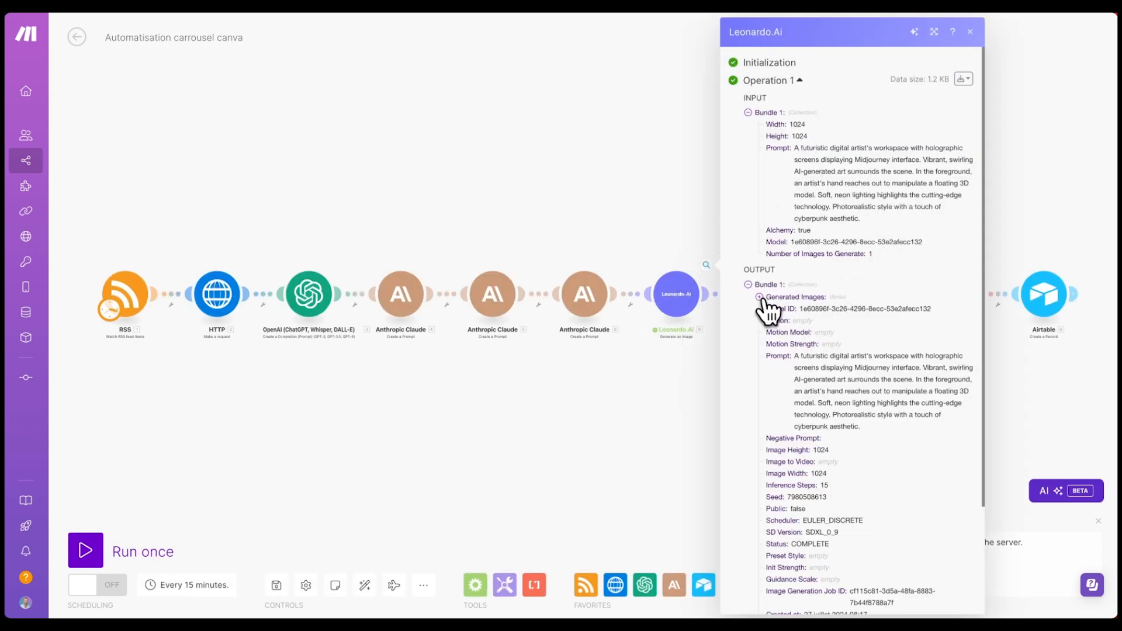
- Open the generated image URL in a new tab to view the neon holographic workspace image
{"action": "left_click", "coordinate": [759, 297]}
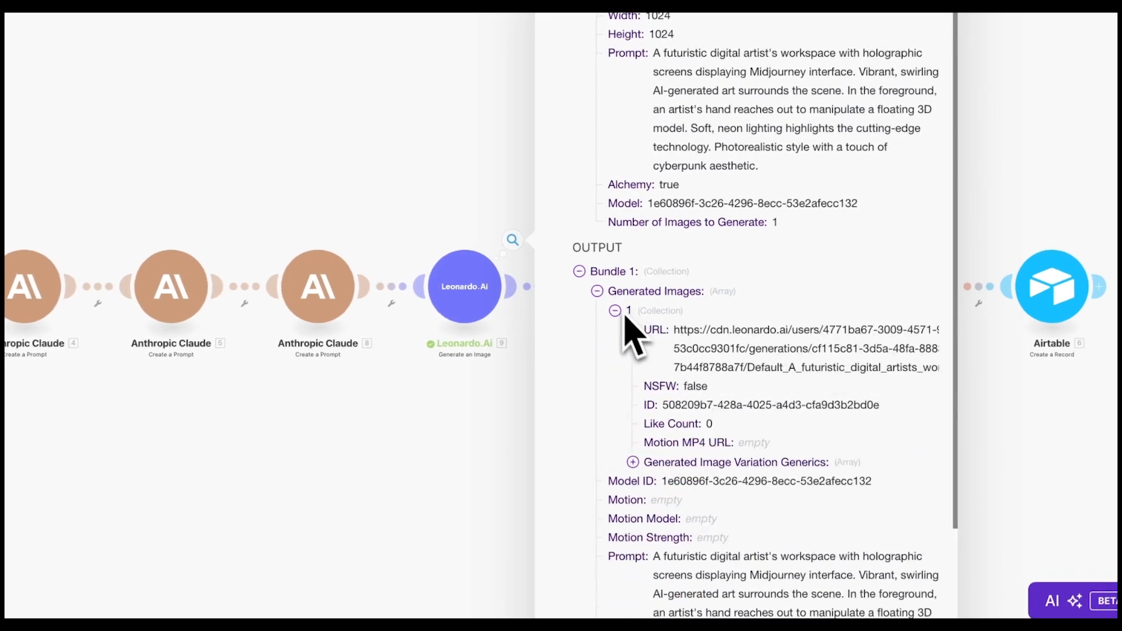
{"action": "triple_click", "coordinate": [704, 329]}
{"action": "key", "text": "super+c"}
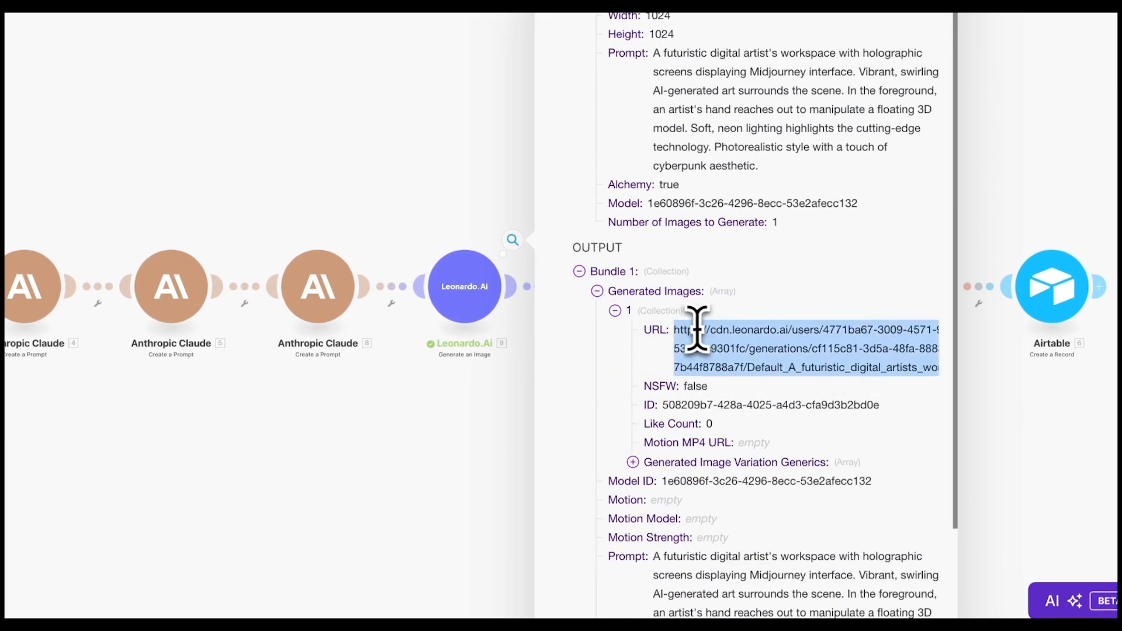
{"action": "key", "text": "super+t"}
{"action": "key", "text": "super+v"}
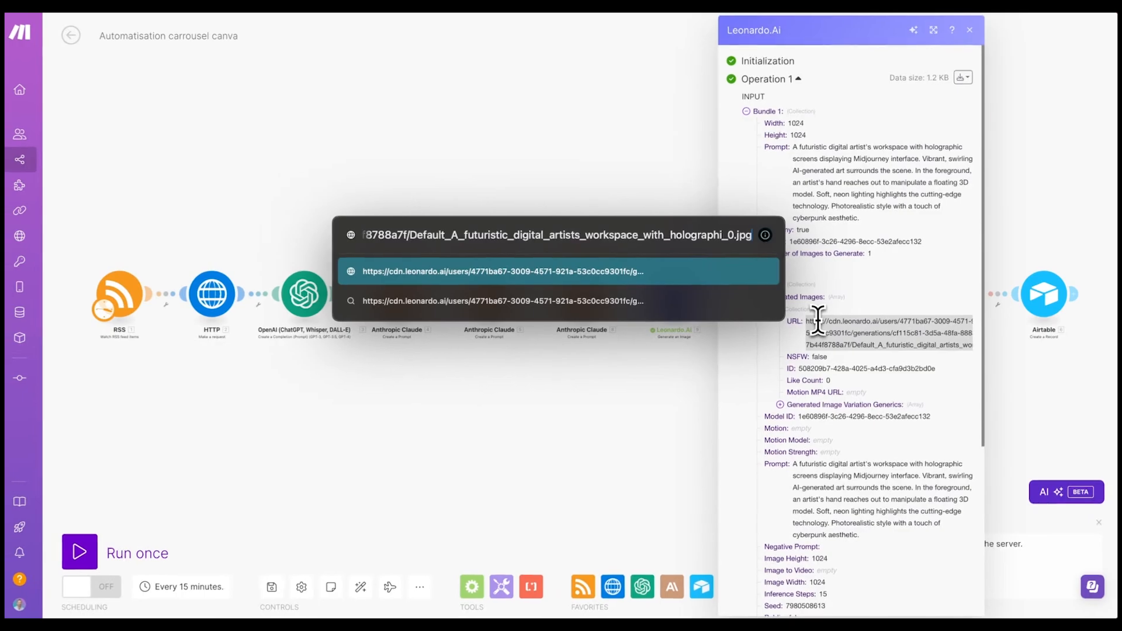
{"action": "key", "text": "Return"}
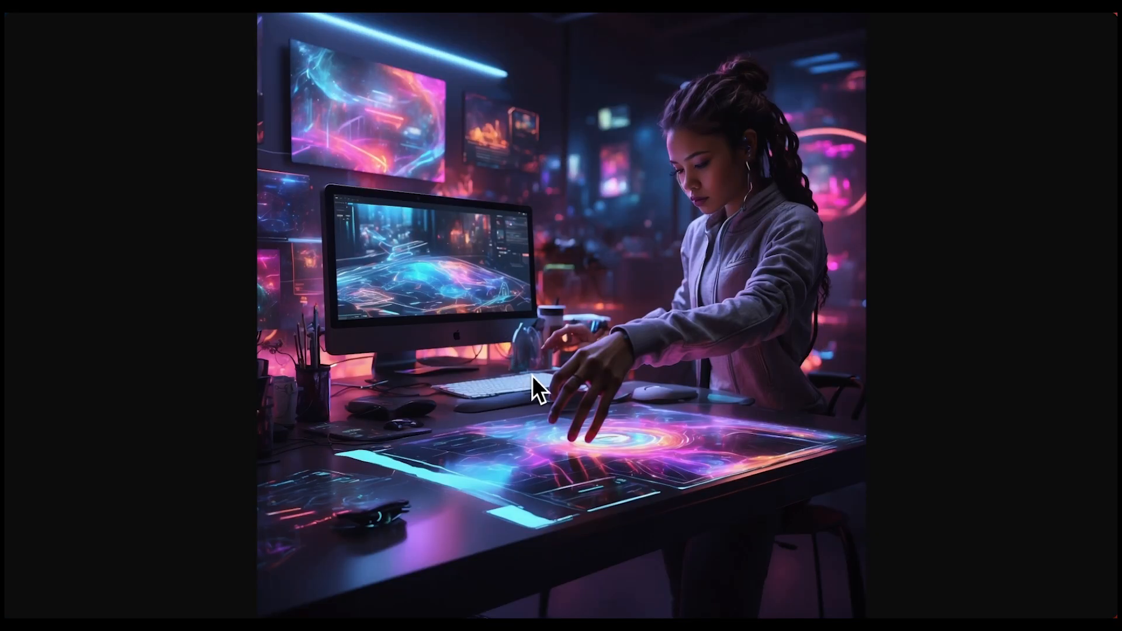
{"action": "key", "text": "super+w"}
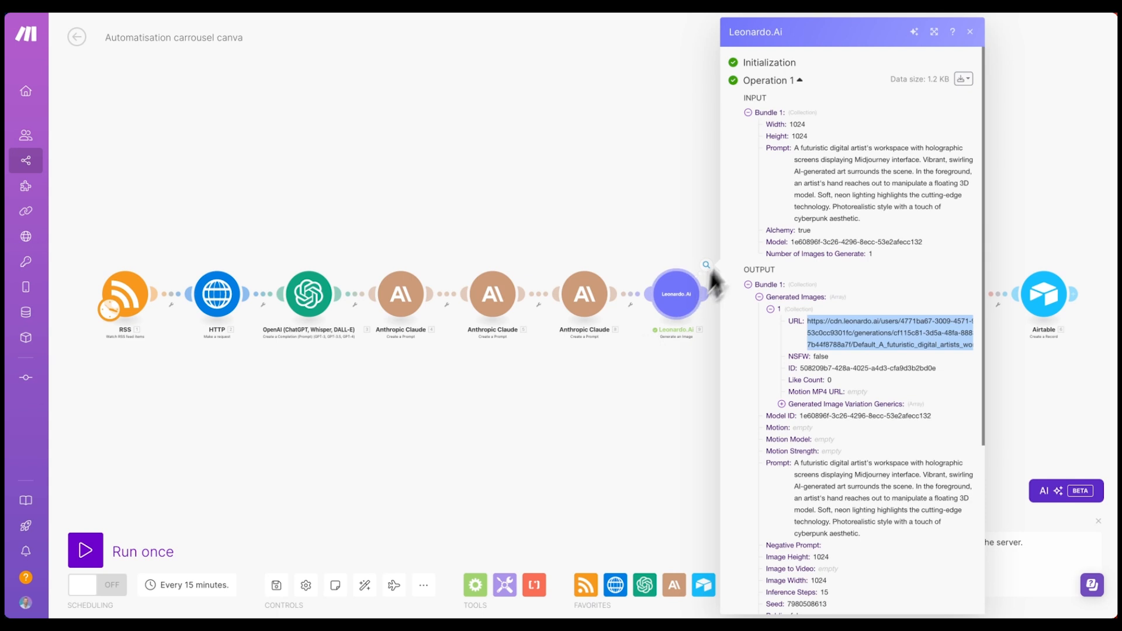
{"action": "left_click", "coordinate": [675, 219]}
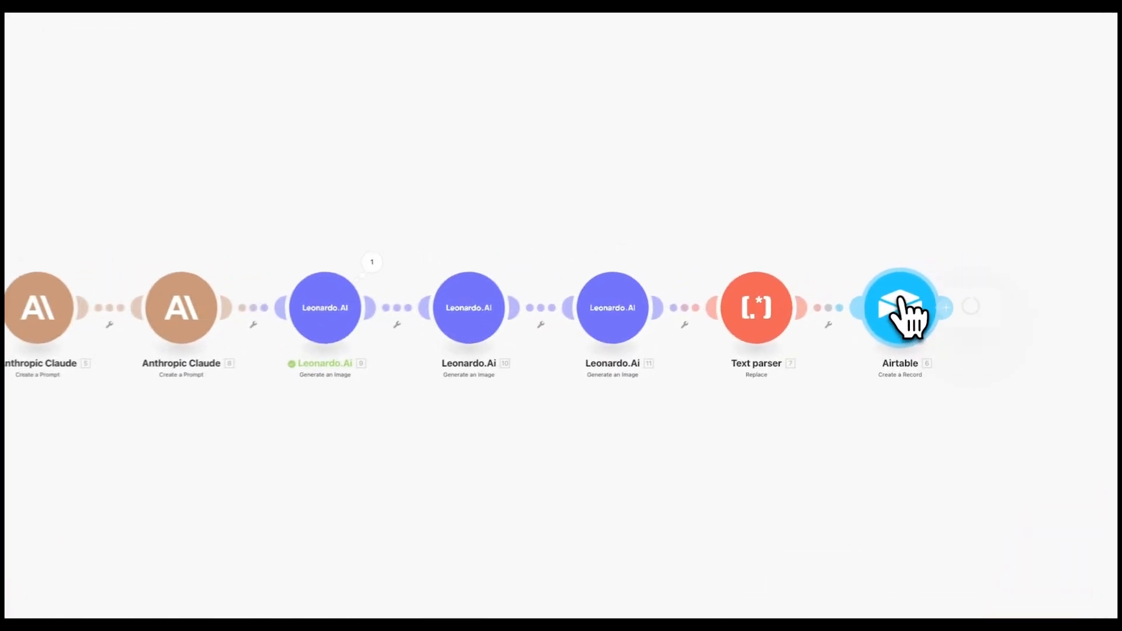
- Map Leonardo.Ai module 9's generated image URL into Airtable's I1 File URL
{"action": "left_click", "coordinate": [980, 275]}
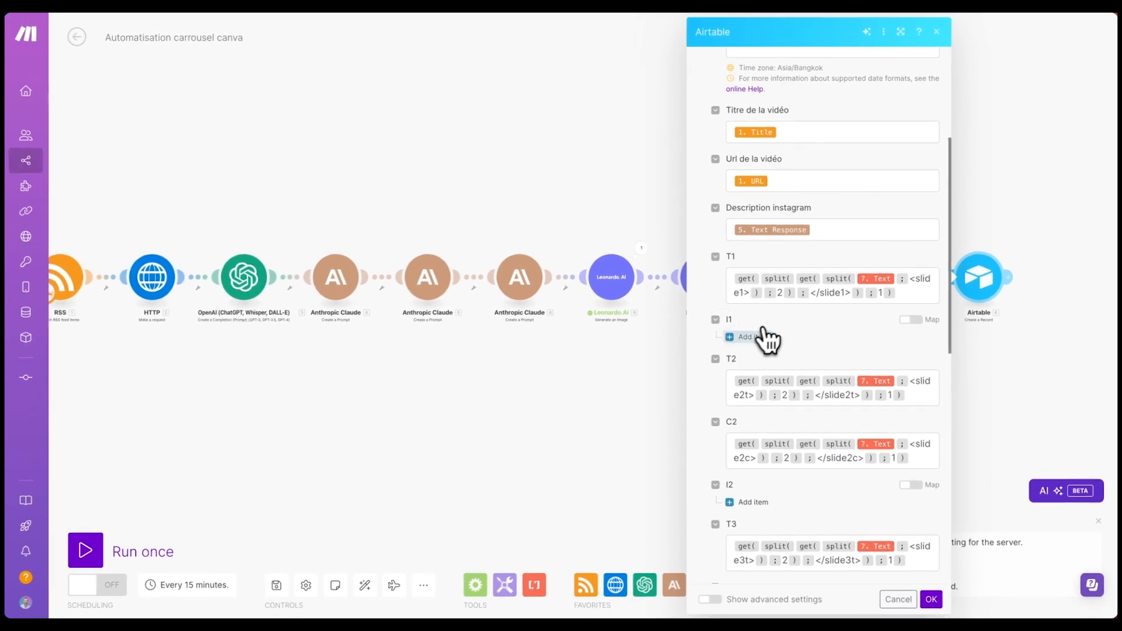
{"action": "left_click", "coordinate": [733, 341]}
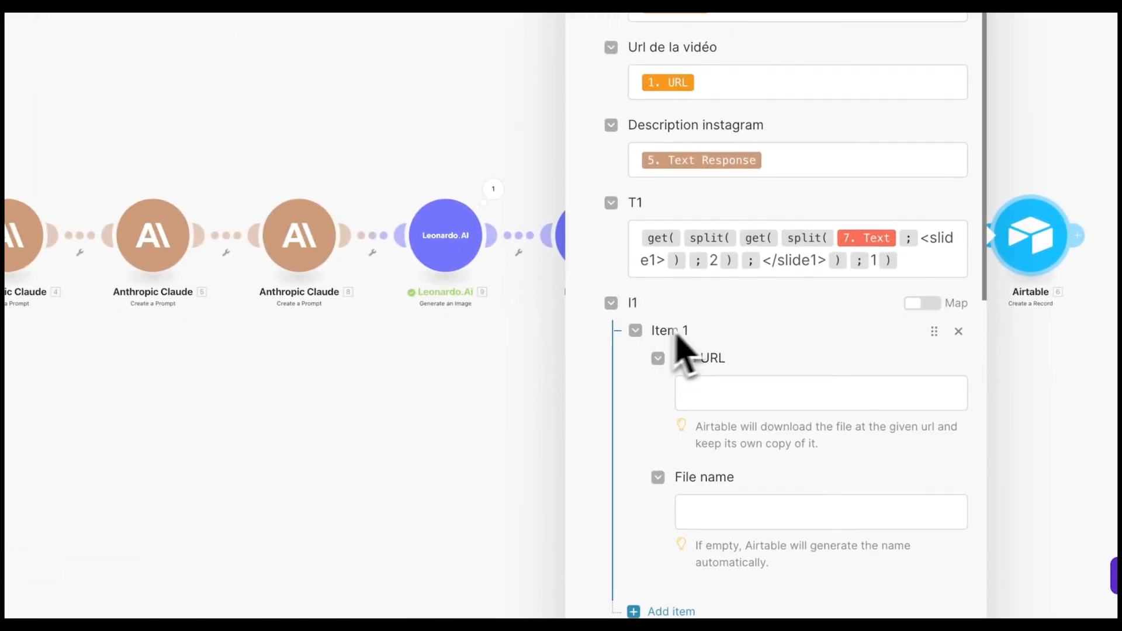
{"action": "left_click", "coordinate": [707, 388]}
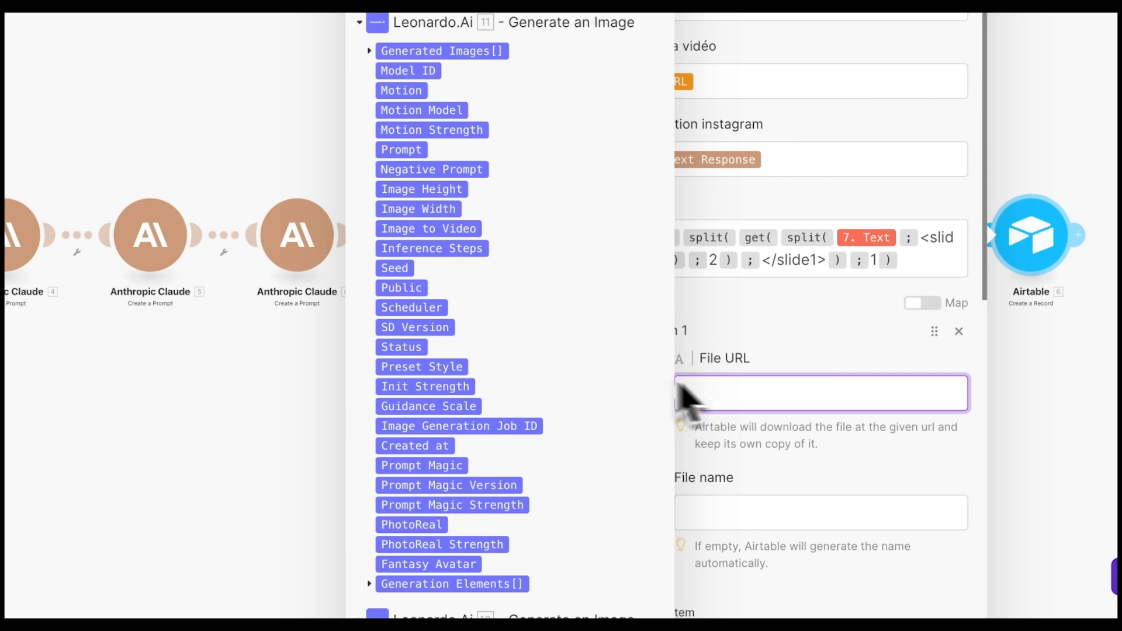
{"action": "scroll", "coordinate": [546, 394], "scroll_direction": "down", "scroll_amount": 1}
{"action": "scroll", "coordinate": [546, 403], "scroll_direction": "down", "scroll_amount": 3}
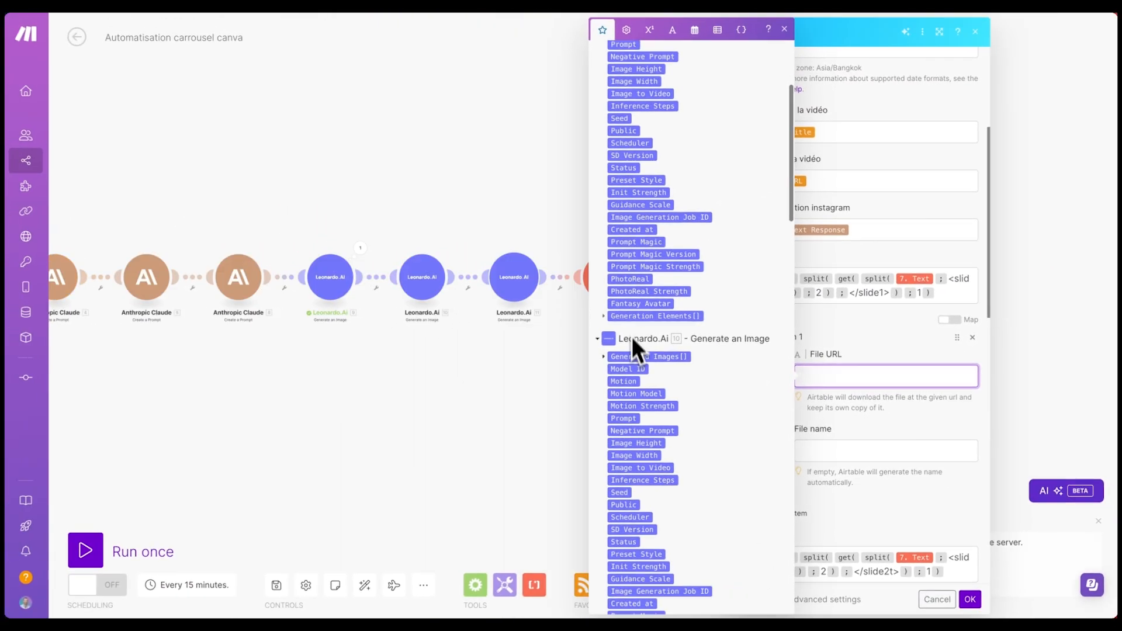
{"action": "scroll", "coordinate": [622, 376], "scroll_direction": "down", "scroll_amount": 5}
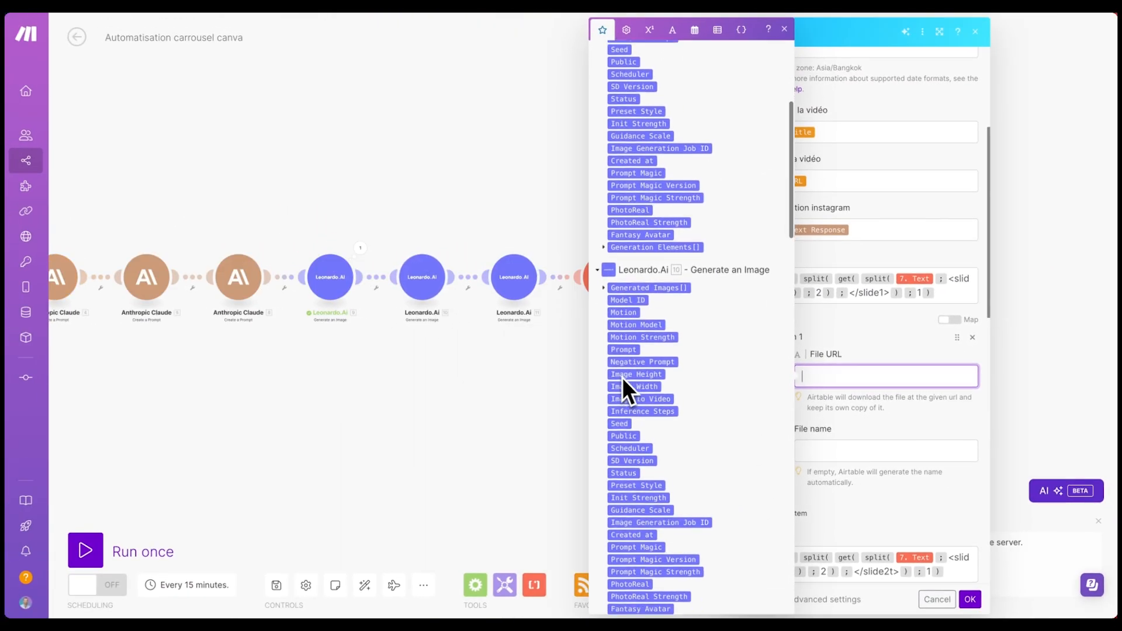
{"action": "scroll", "coordinate": [622, 376], "scroll_direction": "down", "scroll_amount": 2}
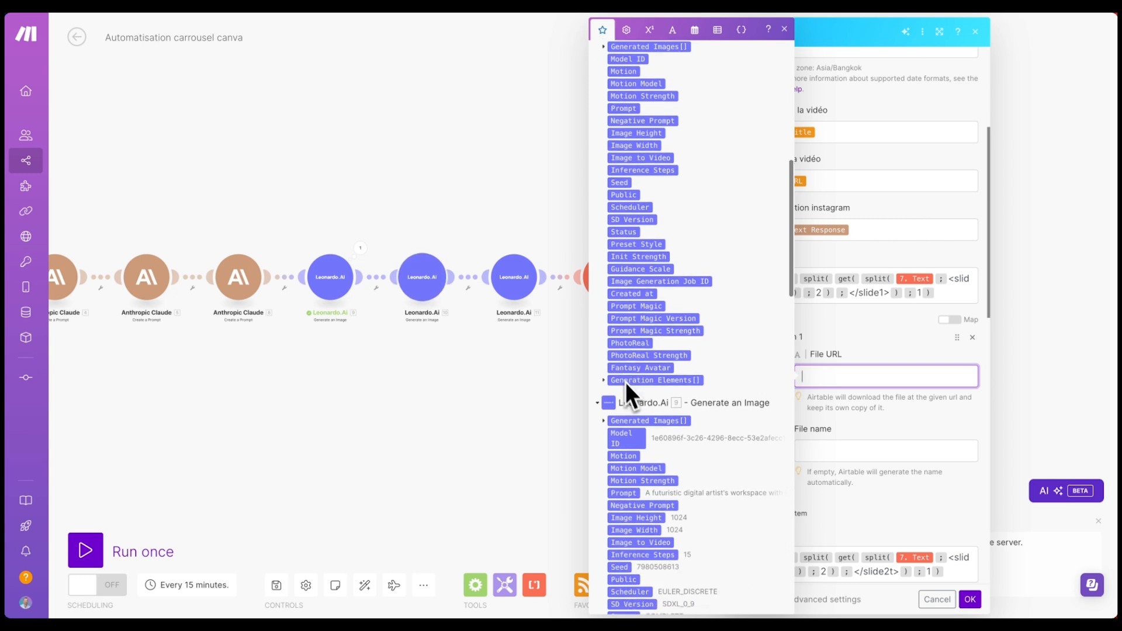
{"action": "scroll", "coordinate": [619, 428], "scroll_direction": "down", "scroll_amount": 2}
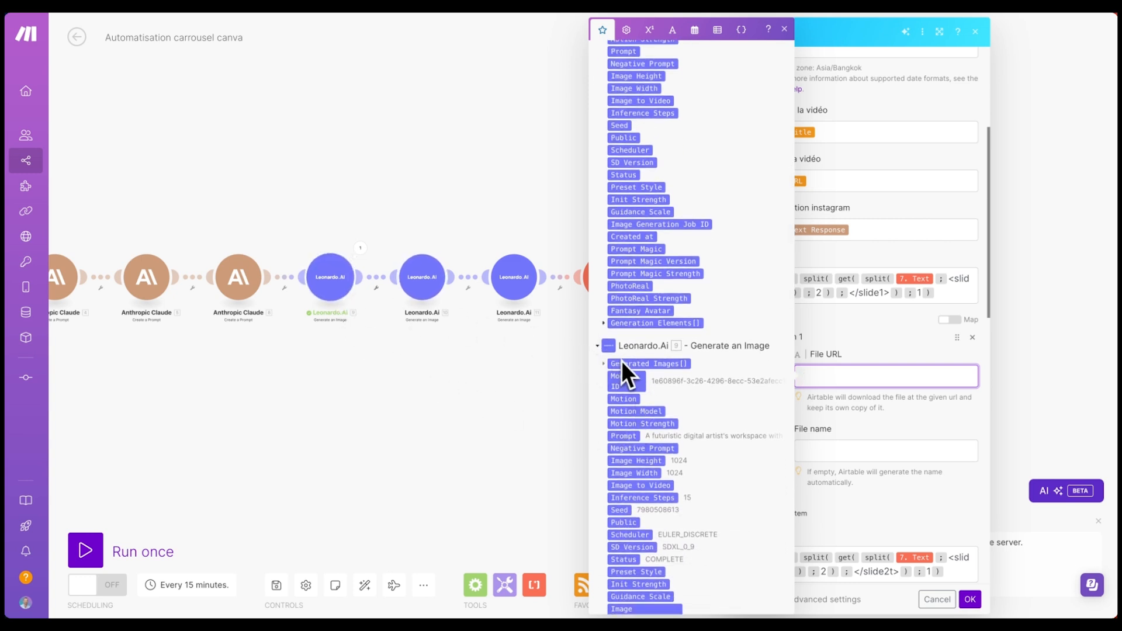
{"action": "scroll", "coordinate": [619, 360], "scroll_direction": "down", "scroll_amount": 1}
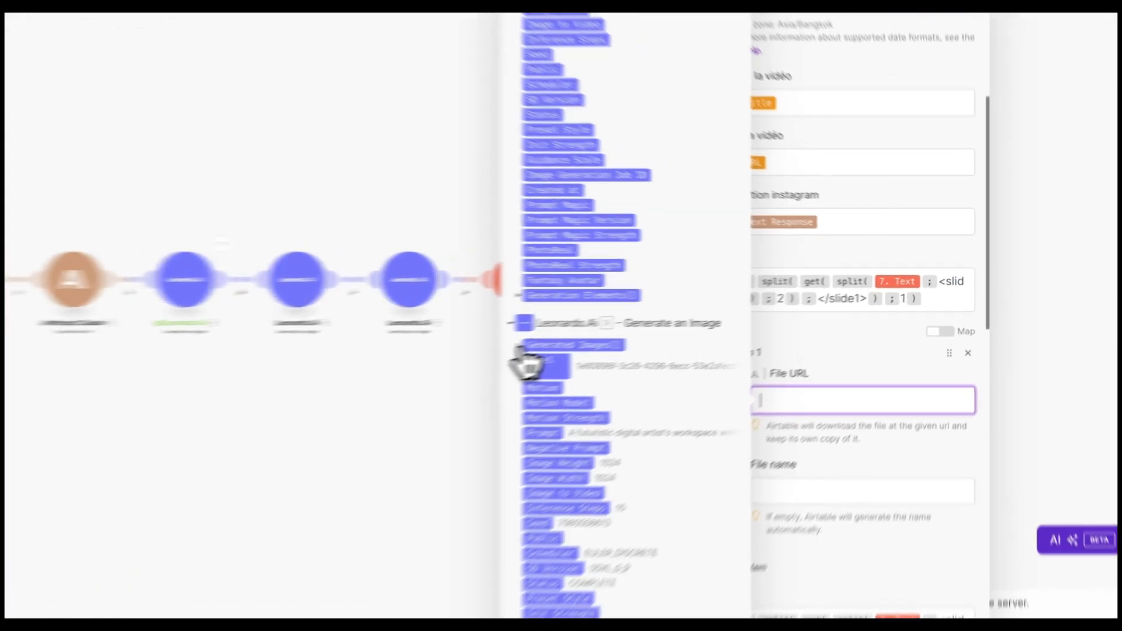
{"action": "left_click", "coordinate": [540, 360]}
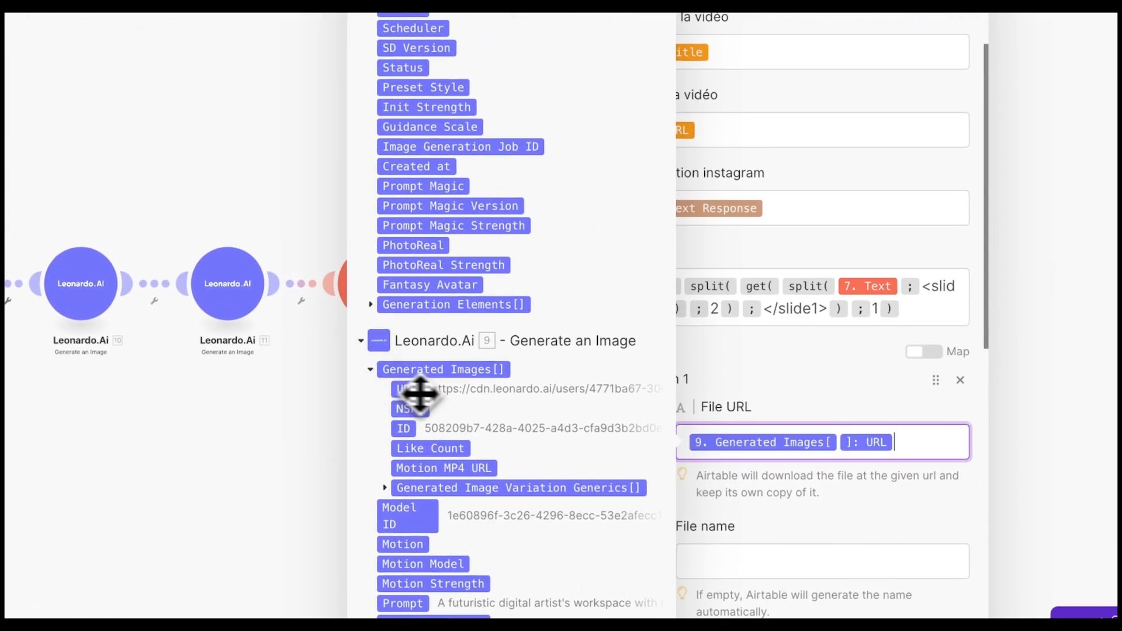
{"action": "left_click", "coordinate": [801, 413]}
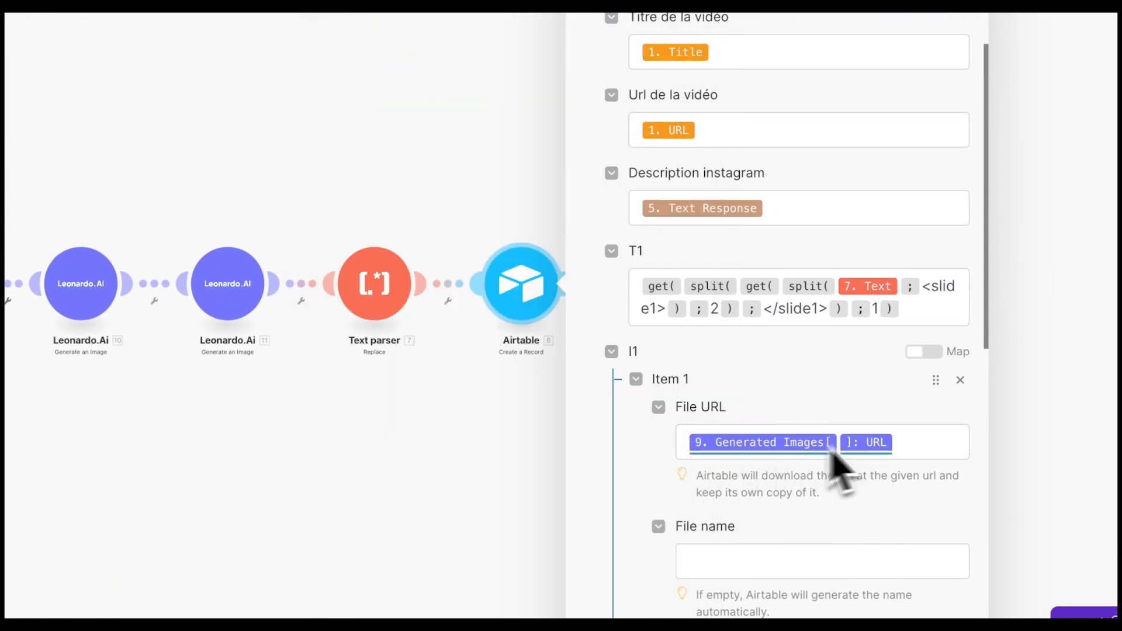
- Map module 10's generated image URL into the I2 attachment
{"action": "scroll", "coordinate": [812, 458], "scroll_direction": "down", "scroll_amount": 4}
{"action": "scroll", "coordinate": [777, 409], "scroll_direction": "down", "scroll_amount": 3}
{"action": "scroll", "coordinate": [734, 225], "scroll_direction": "down", "scroll_amount": 2}
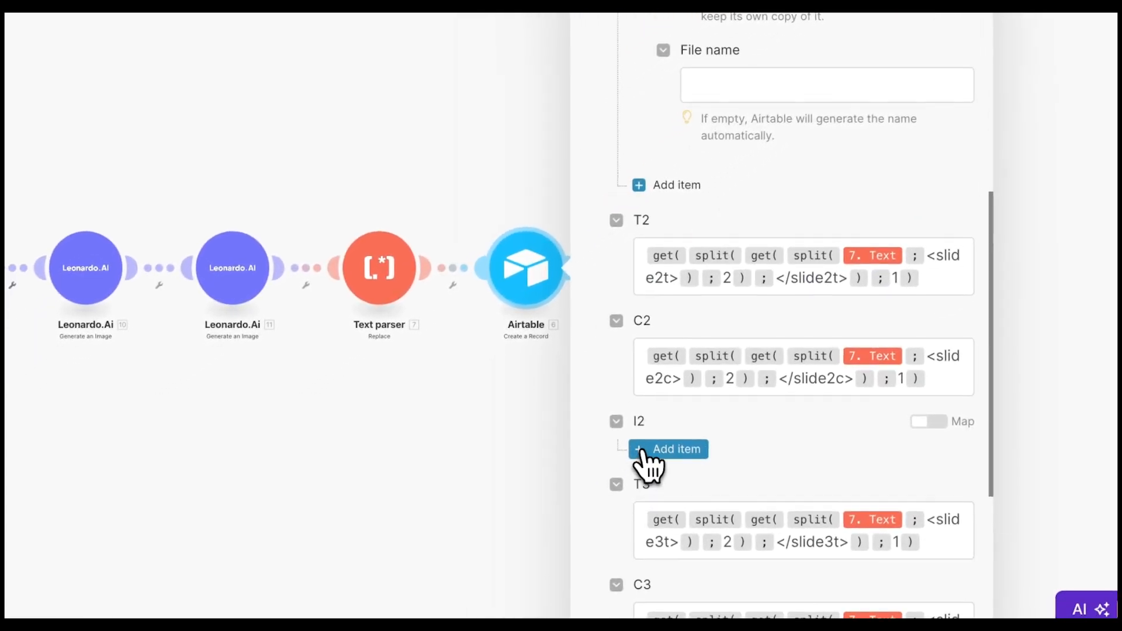
{"action": "left_click", "coordinate": [643, 453]}
{"action": "scroll", "coordinate": [526, 479], "scroll_direction": "down", "scroll_amount": 5}
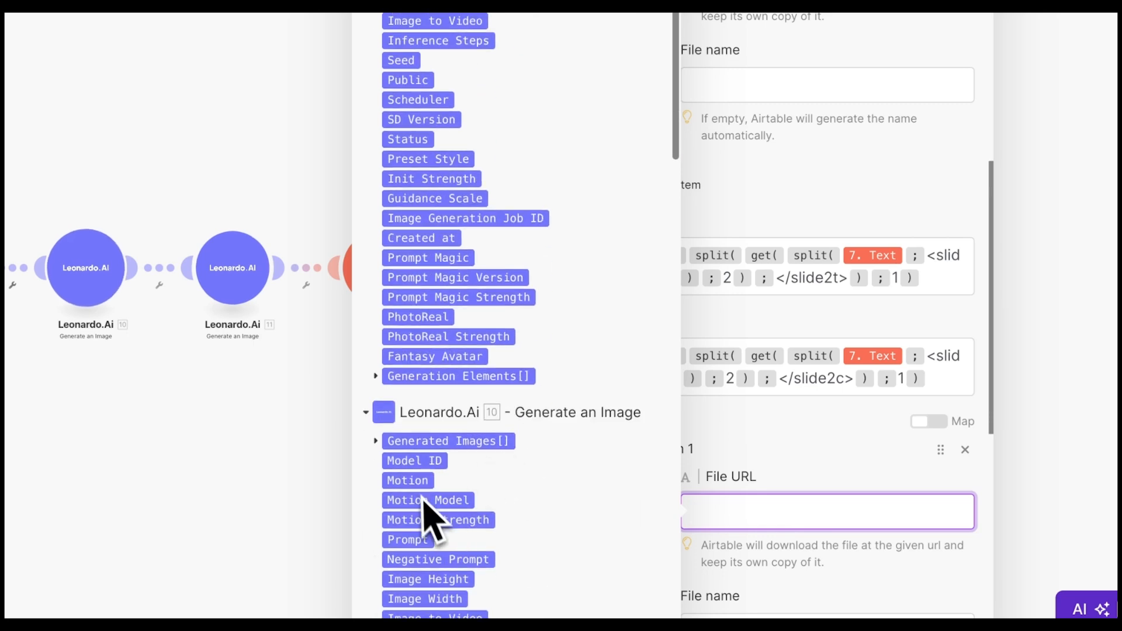
{"action": "left_click", "coordinate": [376, 442]}
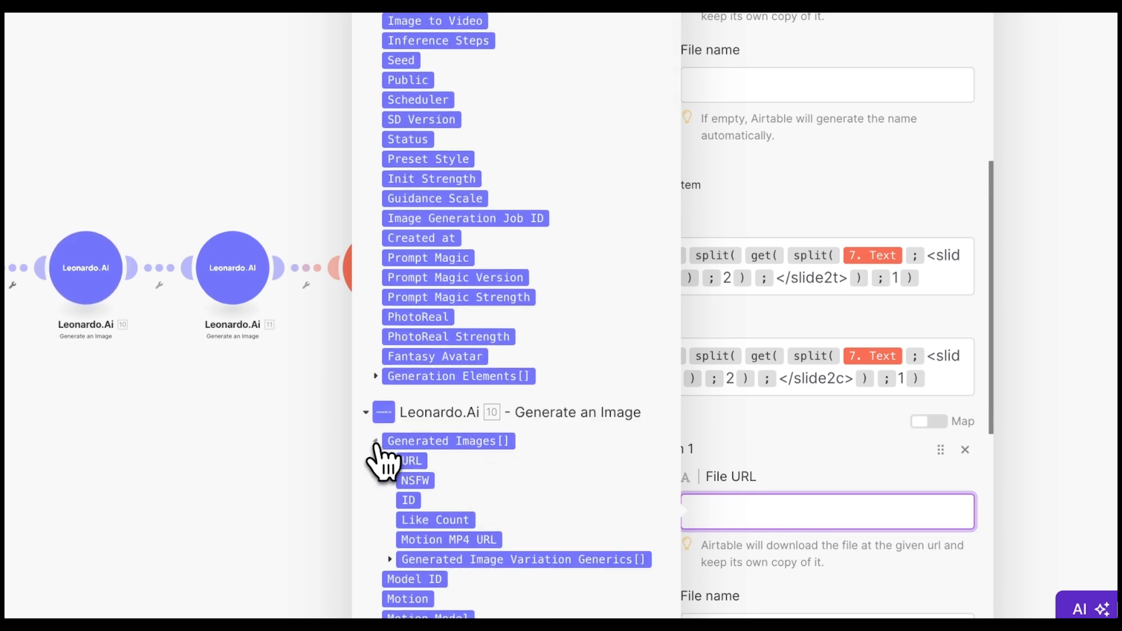
{"action": "left_click", "coordinate": [413, 462]}
{"action": "scroll", "coordinate": [774, 499], "scroll_direction": "down", "scroll_amount": 6}
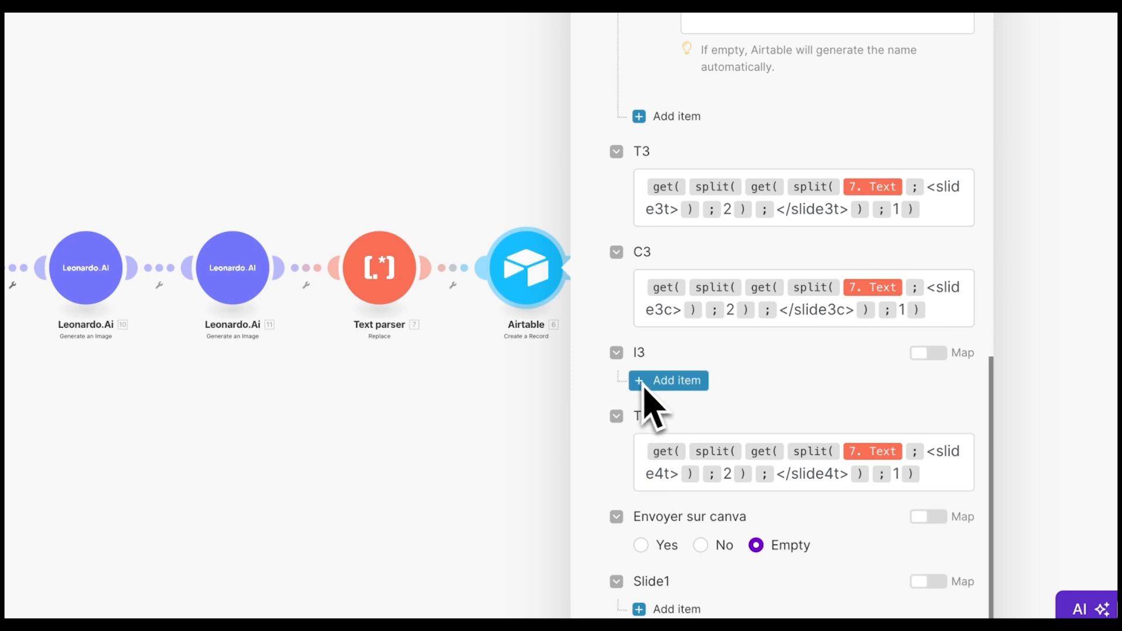
- Map module 11's generated image URL into I3 and confirm the Airtable settings
{"action": "left_click", "coordinate": [651, 389]}
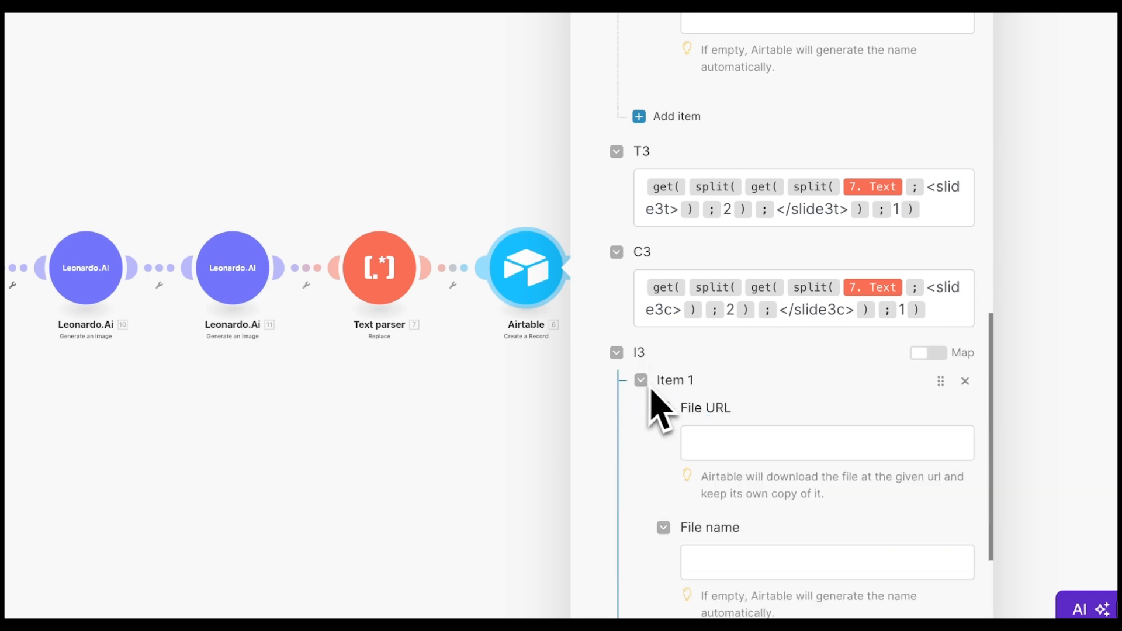
{"action": "left_click", "coordinate": [720, 435]}
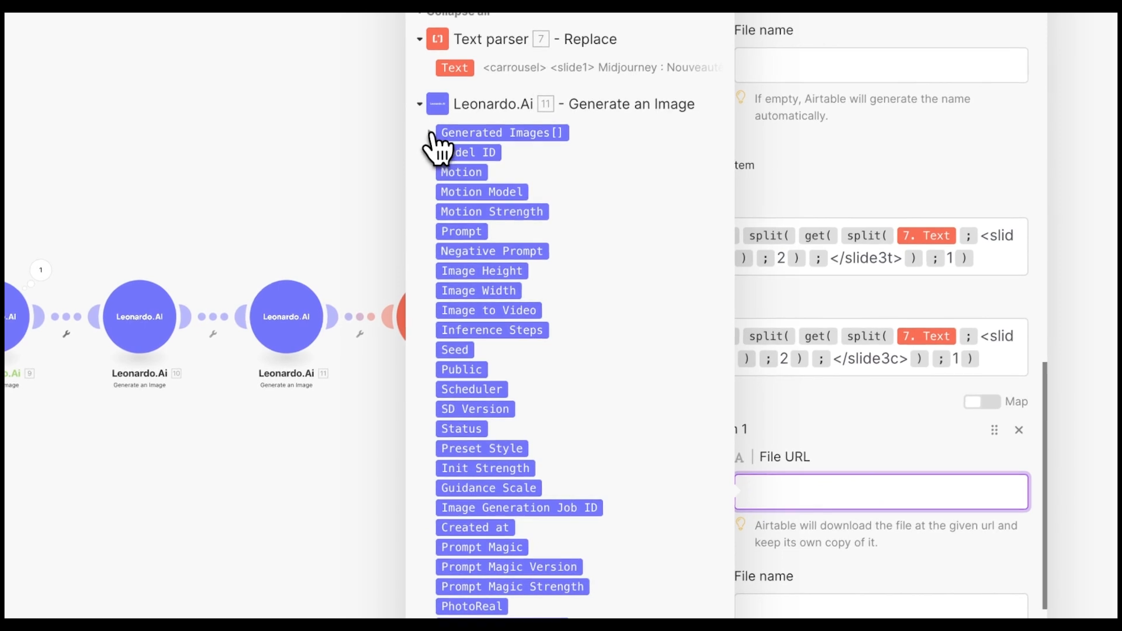
{"action": "left_click", "coordinate": [386, 92]}
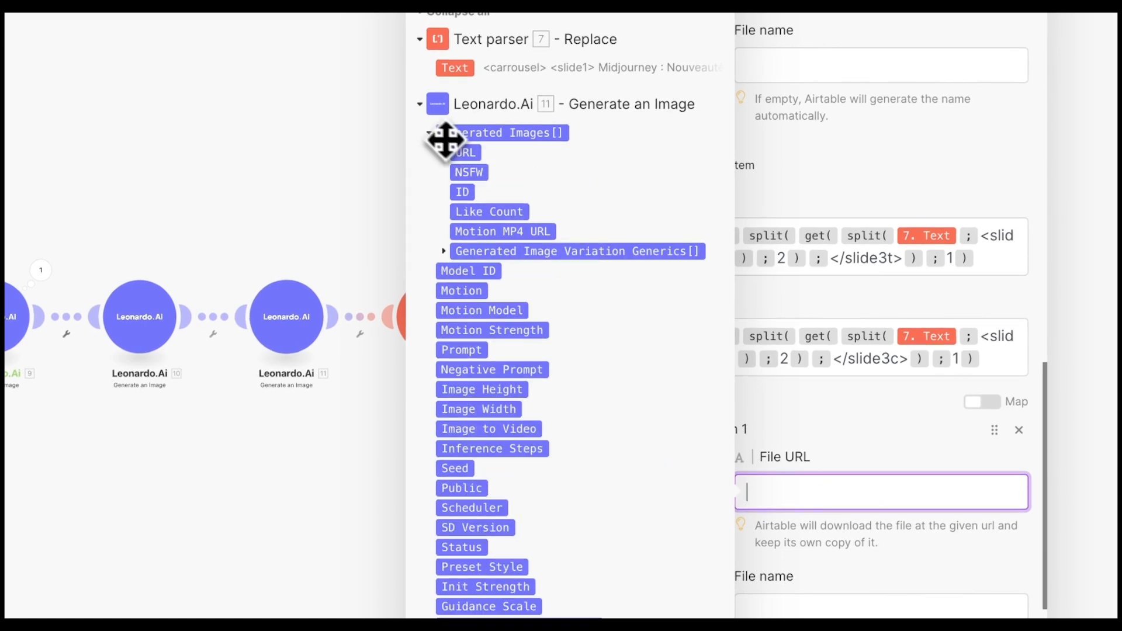
{"action": "left_click", "coordinate": [466, 153]}
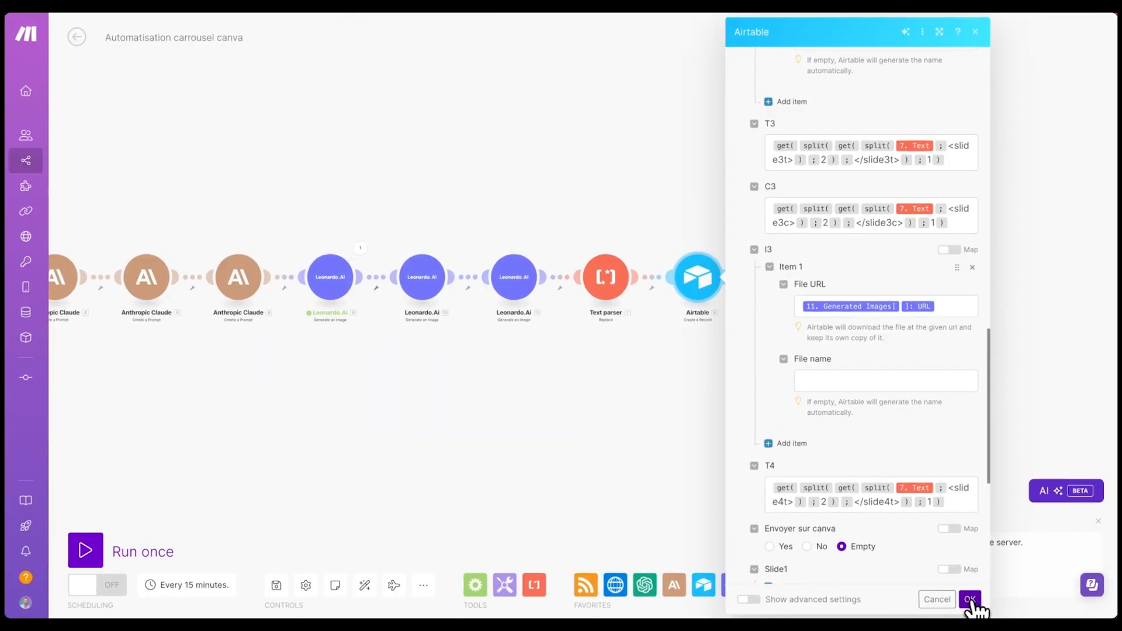
{"action": "left_click", "coordinate": [970, 599]}
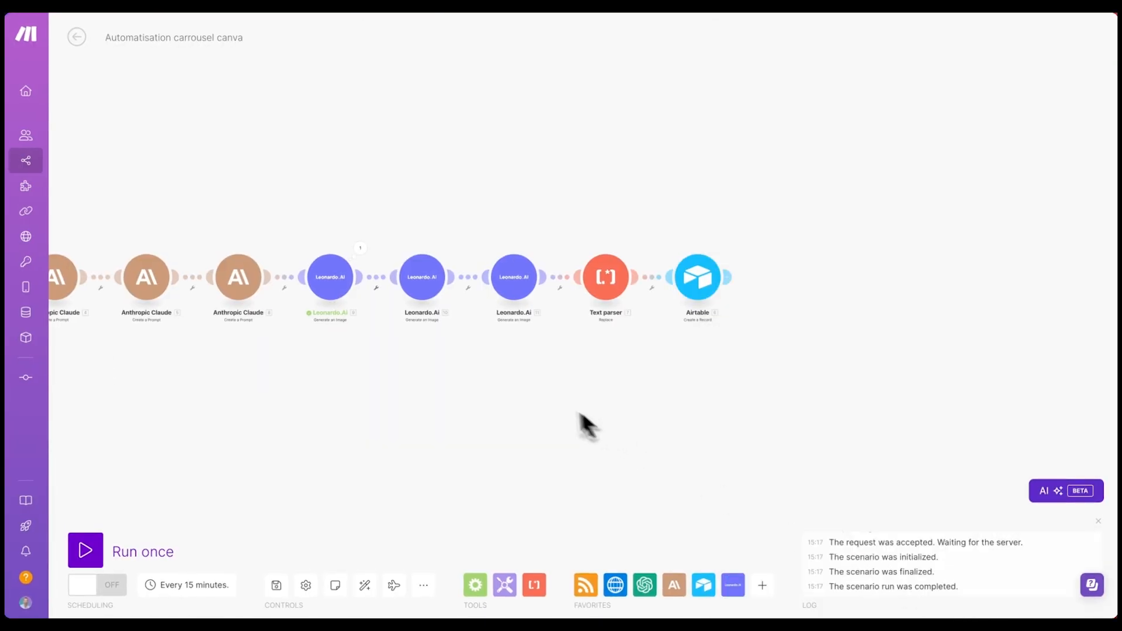
- Save the Automatisation carrousel canva scenario from the Controls toolbar
{"action": "left_click", "coordinate": [276, 584]}
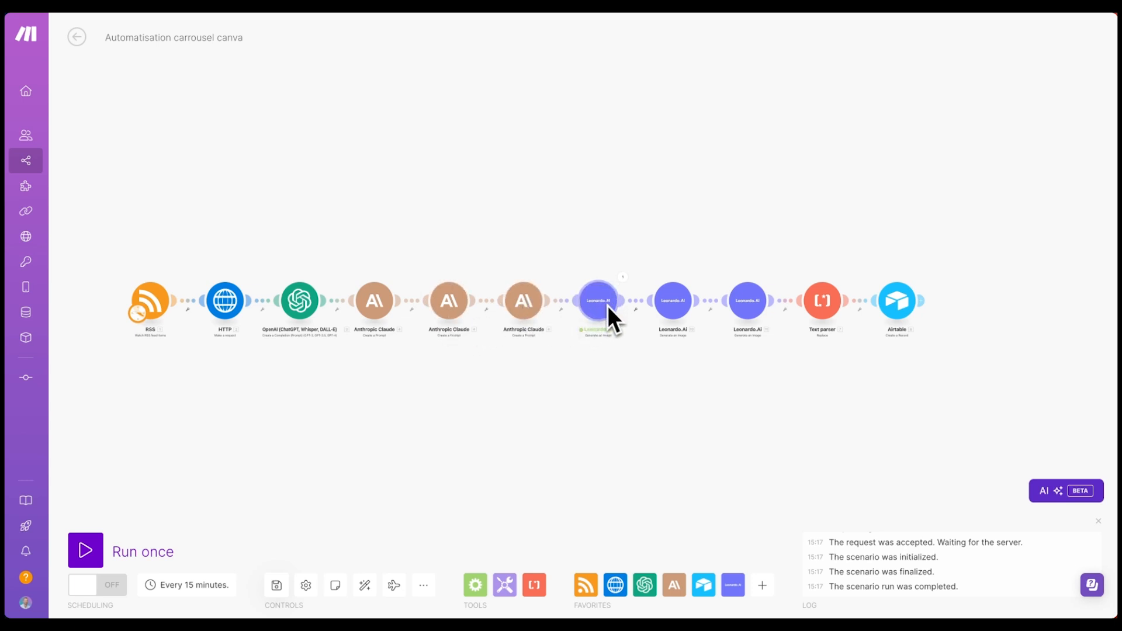
{"action": "scroll", "coordinate": [788, 298], "scroll_direction": "right", "scroll_amount": 1}
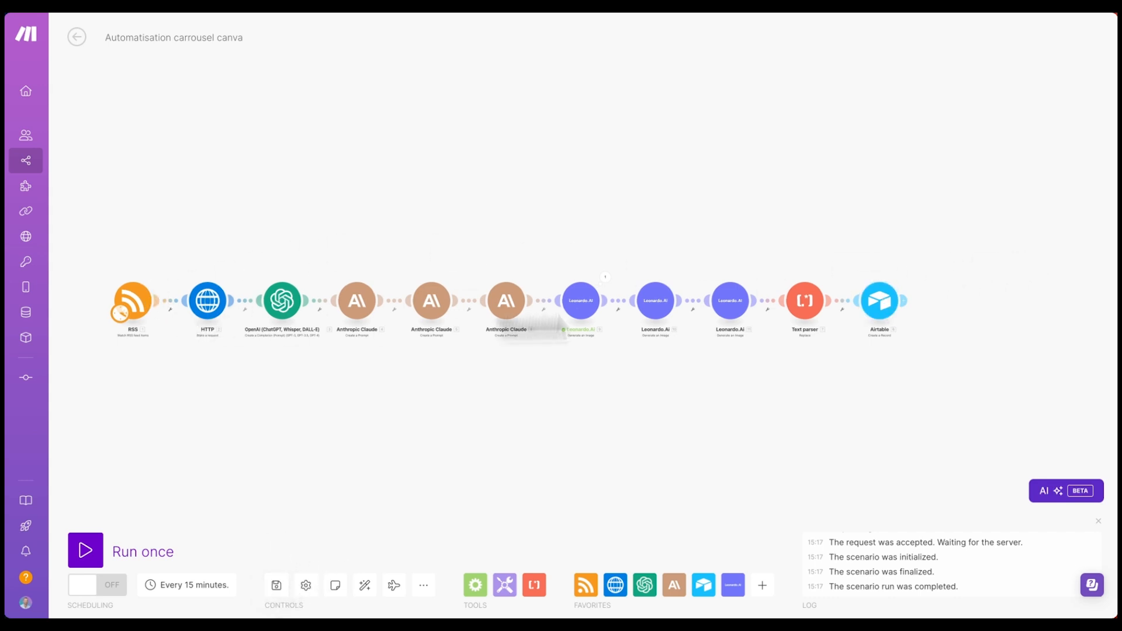
- Run the scenario once from the feed item 'Le MEILLEUR outil vidéo IA est sorti et il est GRATUIT !', then check Airtable
{"action": "right_click", "coordinate": [140, 299]}
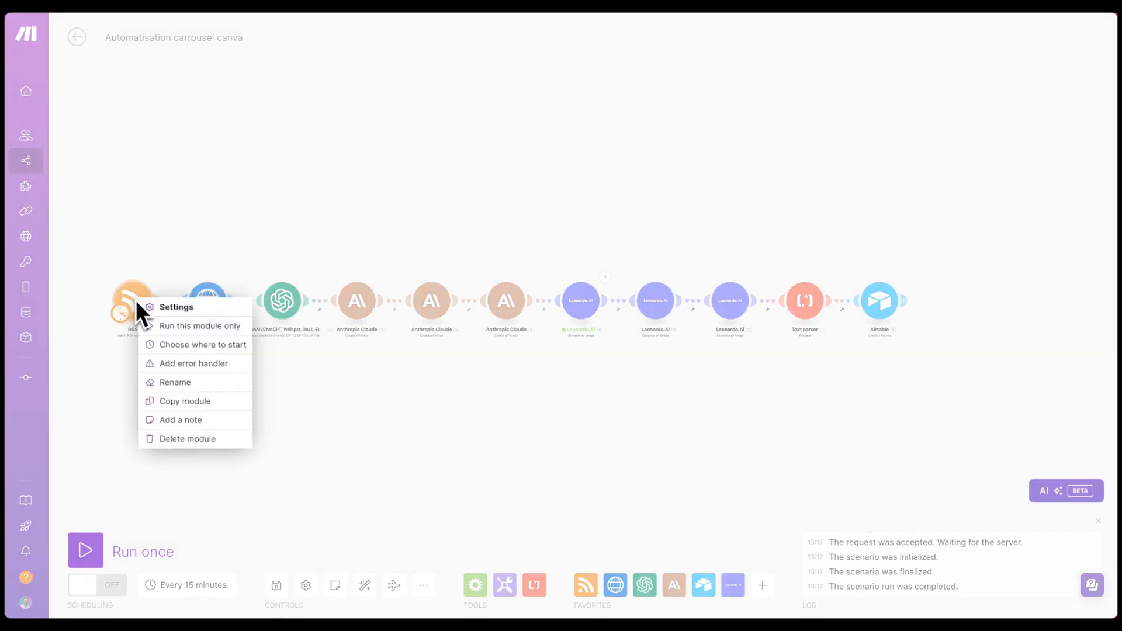
{"action": "left_click", "coordinate": [196, 345]}
{"action": "left_click", "coordinate": [196, 346]}
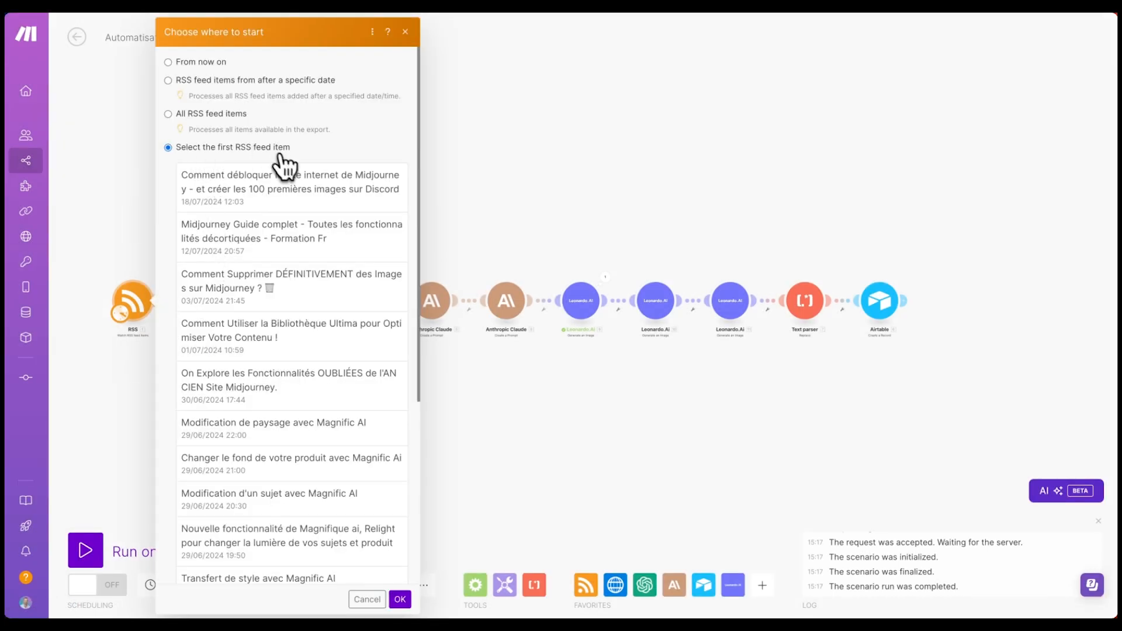
{"action": "scroll", "coordinate": [283, 170], "scroll_direction": "down", "scroll_amount": 4}
{"action": "scroll", "coordinate": [300, 388], "scroll_direction": "down", "scroll_amount": 2}
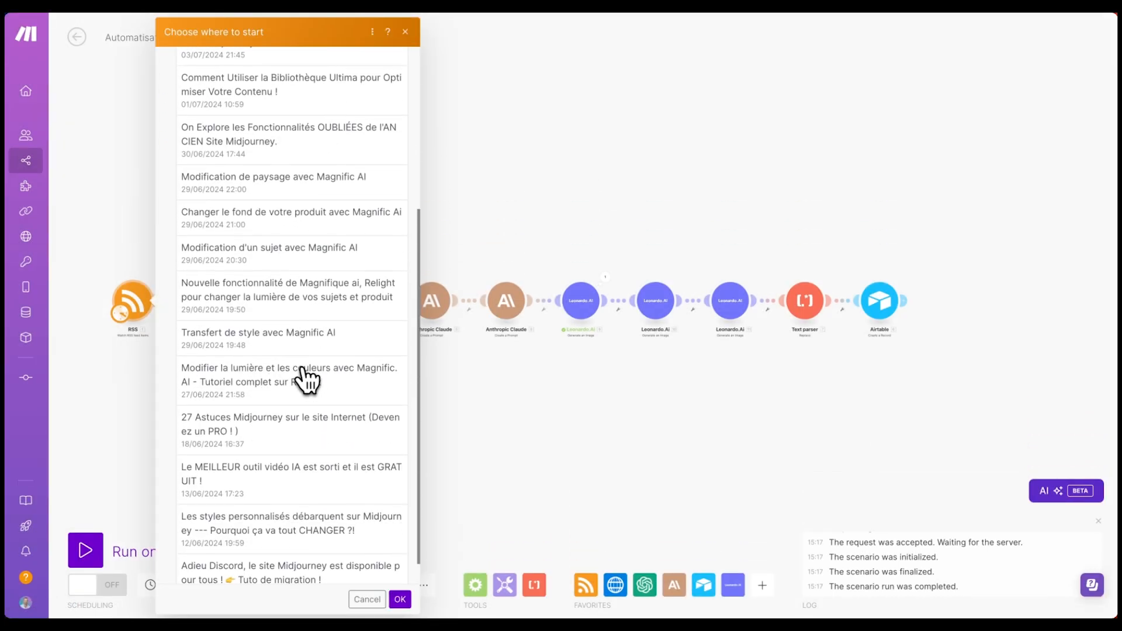
{"action": "left_click", "coordinate": [315, 447]}
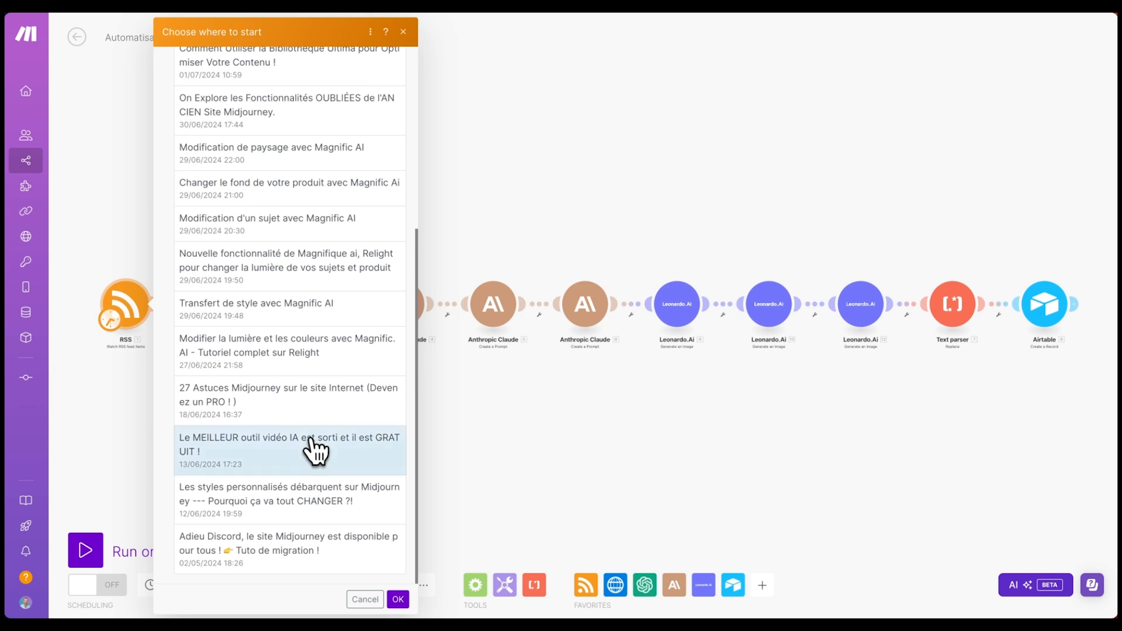
{"action": "left_click", "coordinate": [400, 601]}
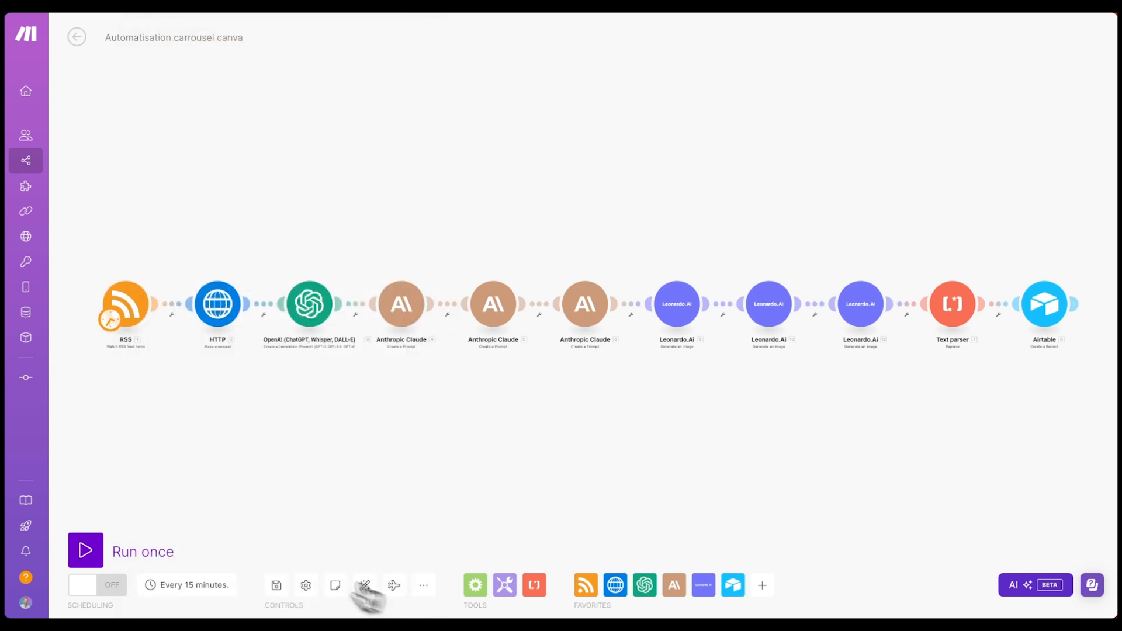
{"action": "left_click", "coordinate": [88, 551]}
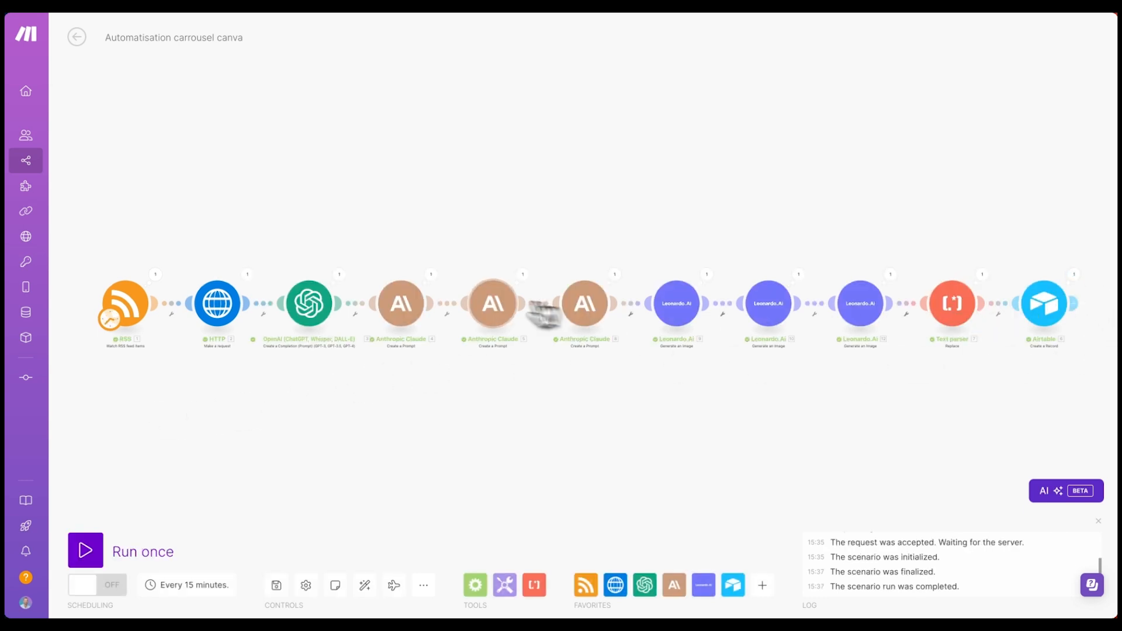
{"action": "left_click", "coordinate": [23, 230]}
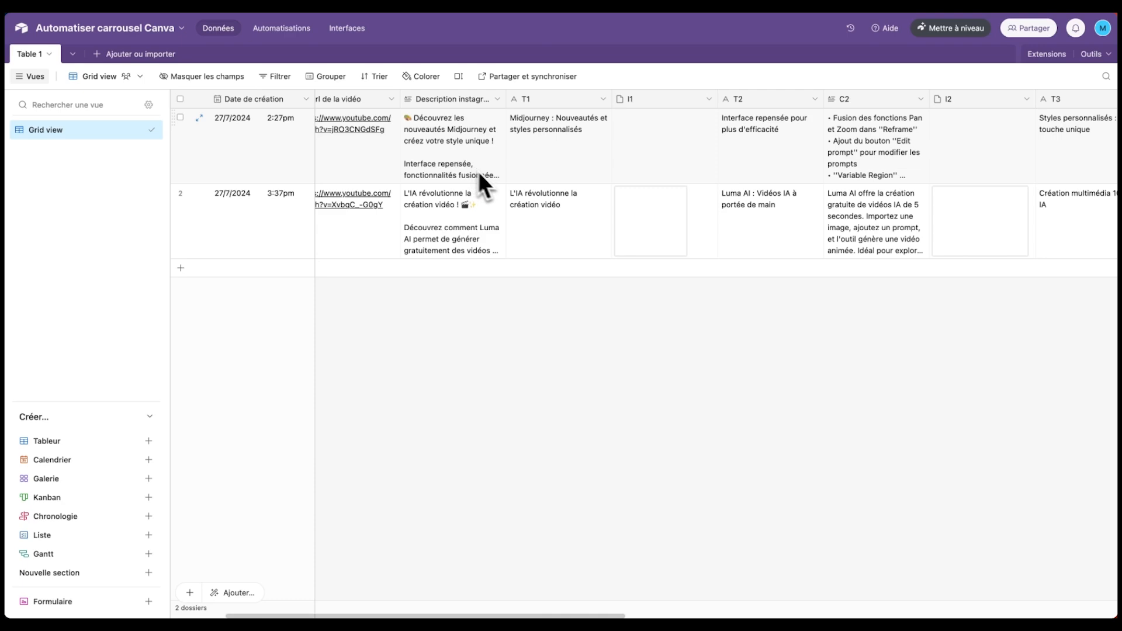
- Delete the older first record from the Airtable table
{"action": "scroll", "coordinate": [456, 198], "scroll_direction": "right", "scroll_amount": 5}
{"action": "scroll", "coordinate": [409, 212], "scroll_direction": "left", "scroll_amount": 8}
{"action": "scroll", "coordinate": [526, 207], "scroll_direction": "right", "scroll_amount": 1}
{"action": "scroll", "coordinate": [647, 204], "scroll_direction": "right", "scroll_amount": 6}
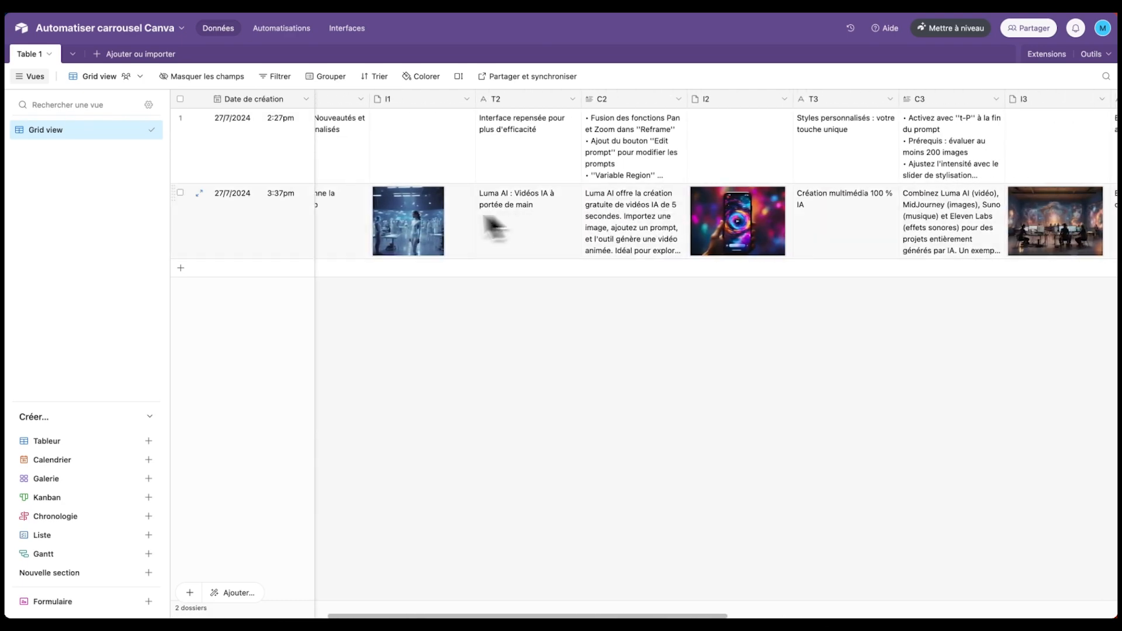
{"action": "scroll", "coordinate": [885, 203], "scroll_direction": "right", "scroll_amount": 8}
{"action": "scroll", "coordinate": [401, 264], "scroll_direction": "left", "scroll_amount": 15}
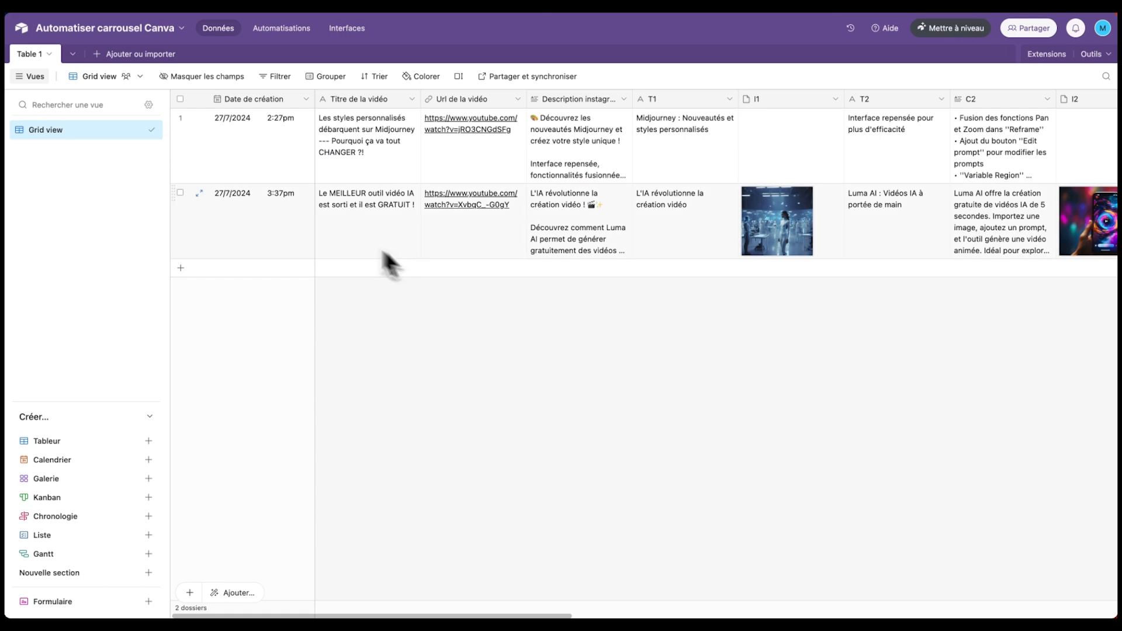
{"action": "left_click", "coordinate": [180, 118]}
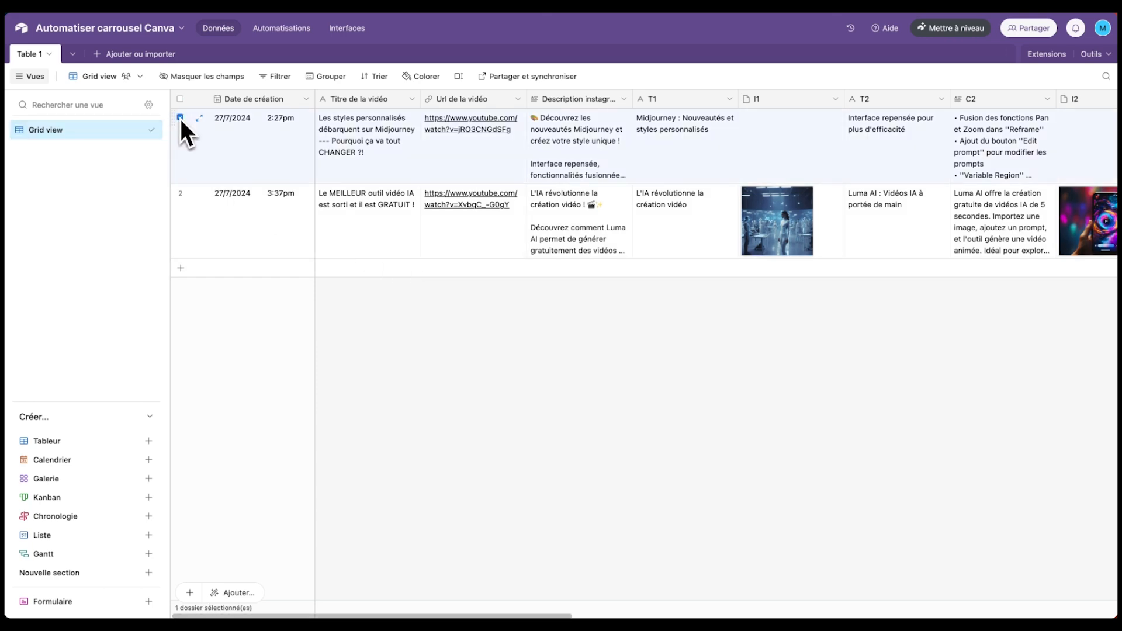
{"action": "key", "text": "Delete"}
- Expand the record's Description instagram cell to read its full text
{"action": "scroll", "coordinate": [447, 153], "scroll_direction": "right", "scroll_amount": 1}
{"action": "left_click", "coordinate": [522, 149]}
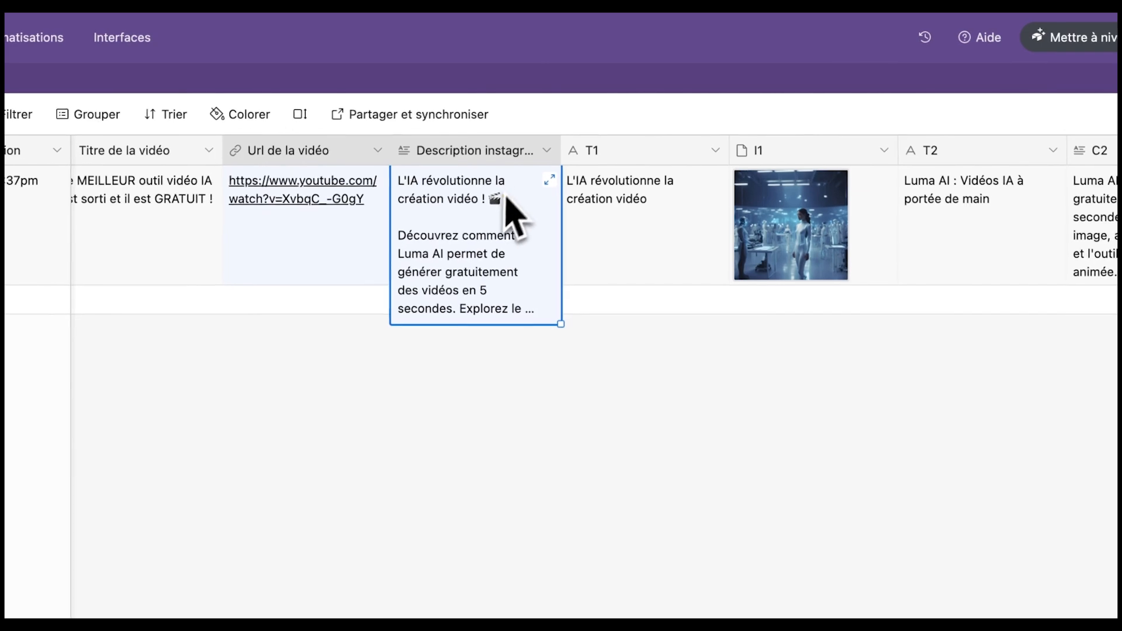
{"action": "left_click", "coordinate": [553, 175]}
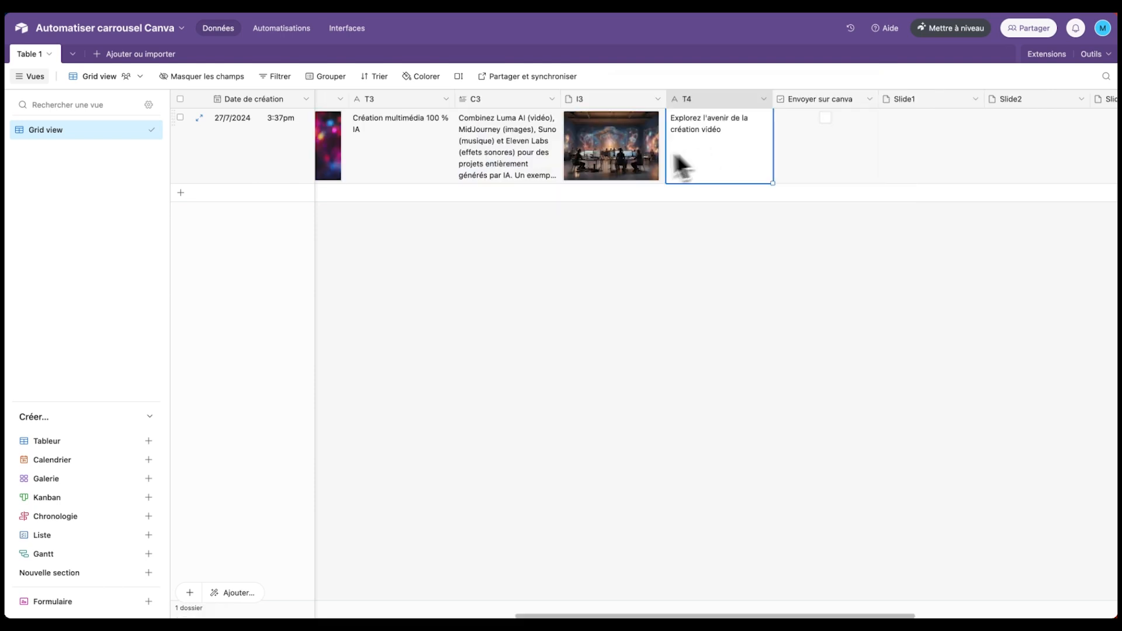
{"action": "left_click", "coordinate": [525, 125]}
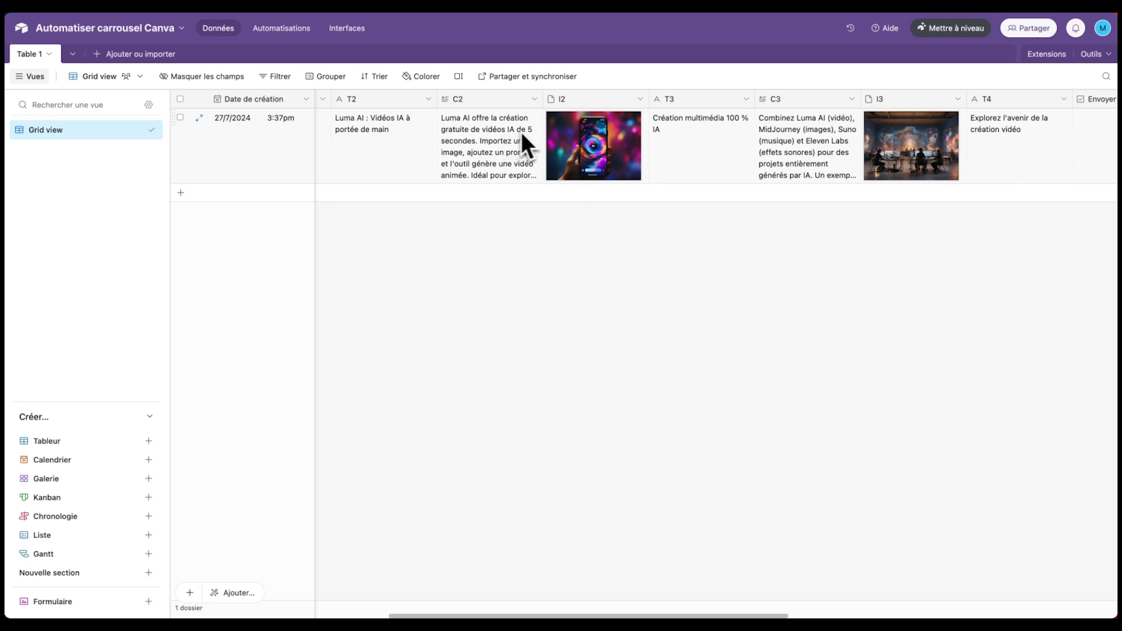
- Open the C2 cell's Luma AI text in the expanded editor
{"action": "scroll", "coordinate": [518, 133], "scroll_direction": "right", "scroll_amount": 2}
{"action": "left_click", "coordinate": [473, 135]}
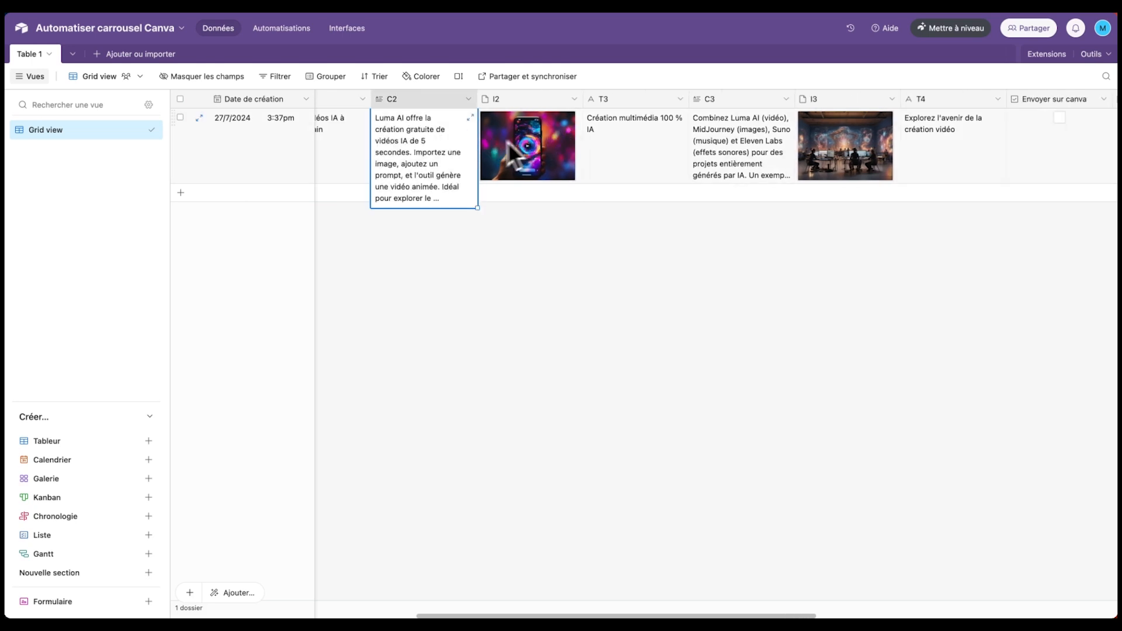
{"action": "scroll", "coordinate": [521, 153], "scroll_direction": "right", "scroll_amount": 1}
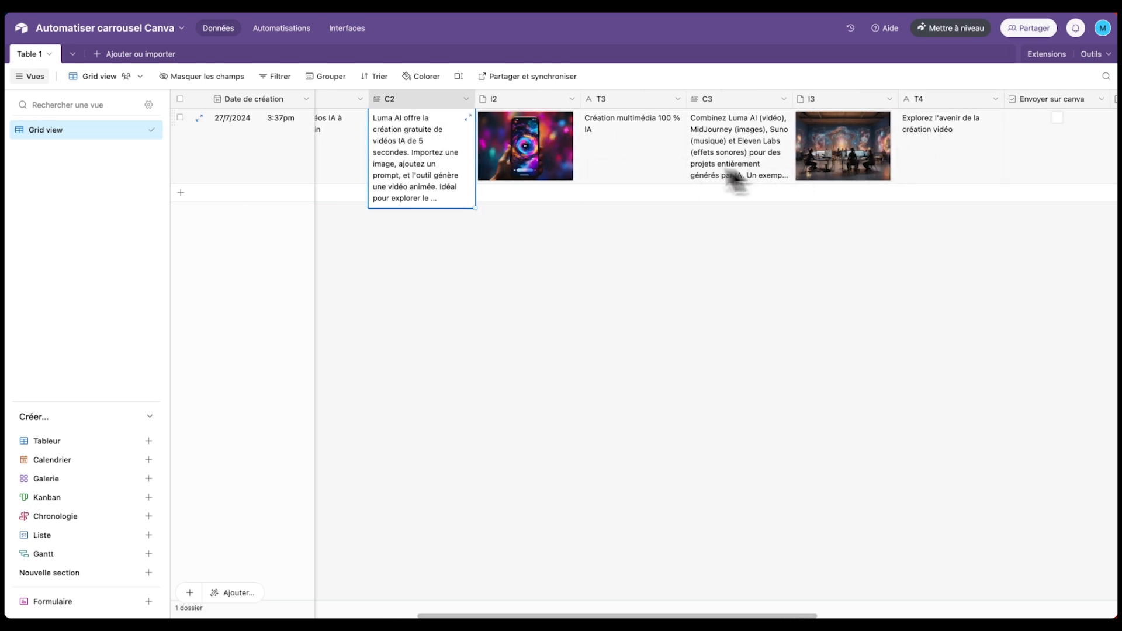
{"action": "double_click", "coordinate": [428, 152]}
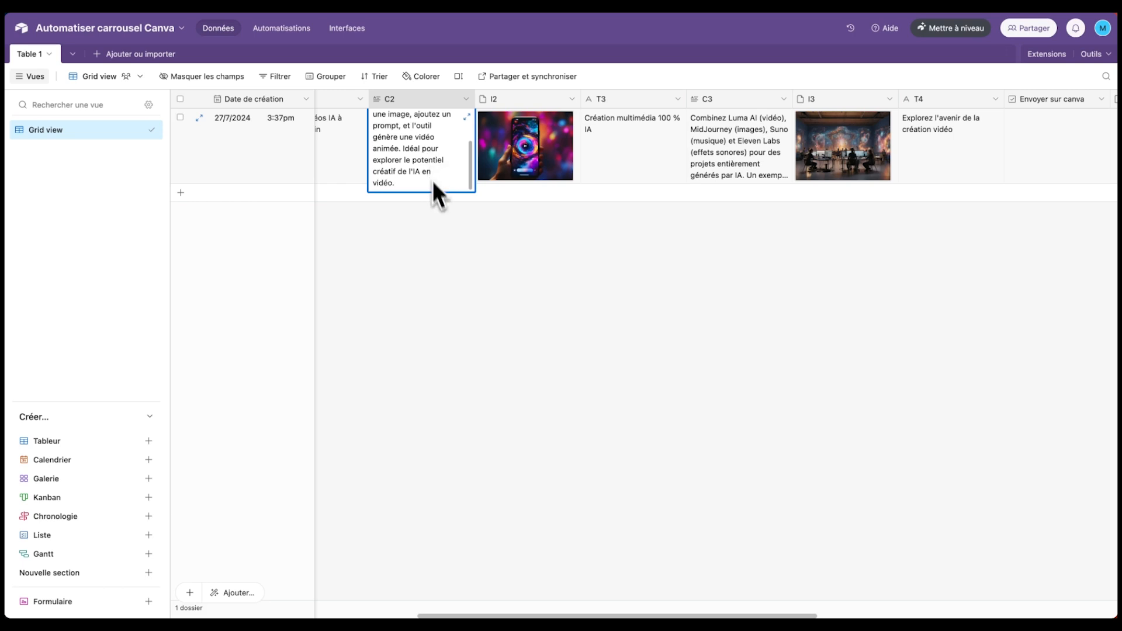
{"action": "left_click", "coordinate": [458, 216]}
{"action": "double_click", "coordinate": [418, 148]}
{"action": "left_click", "coordinate": [467, 116]}
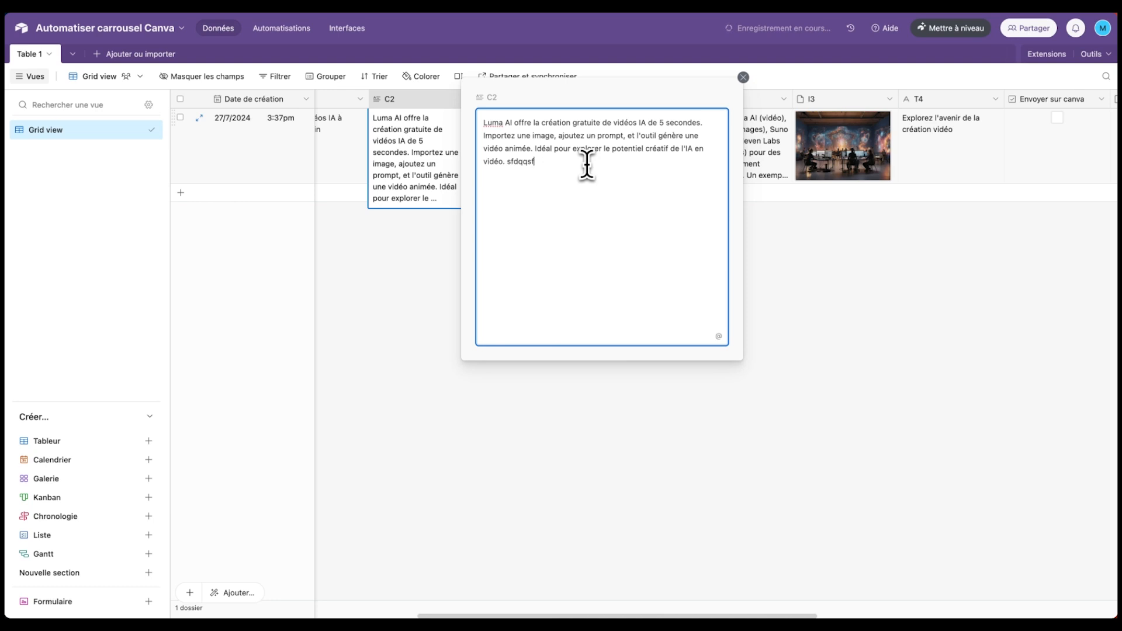
- Scroll through the record's columns including T4, then search 'pabbly' in a new browser tab
{"action": "left_click", "coordinate": [842, 227]}
{"action": "scroll", "coordinate": [642, 222], "scroll_direction": "right", "scroll_amount": 3}
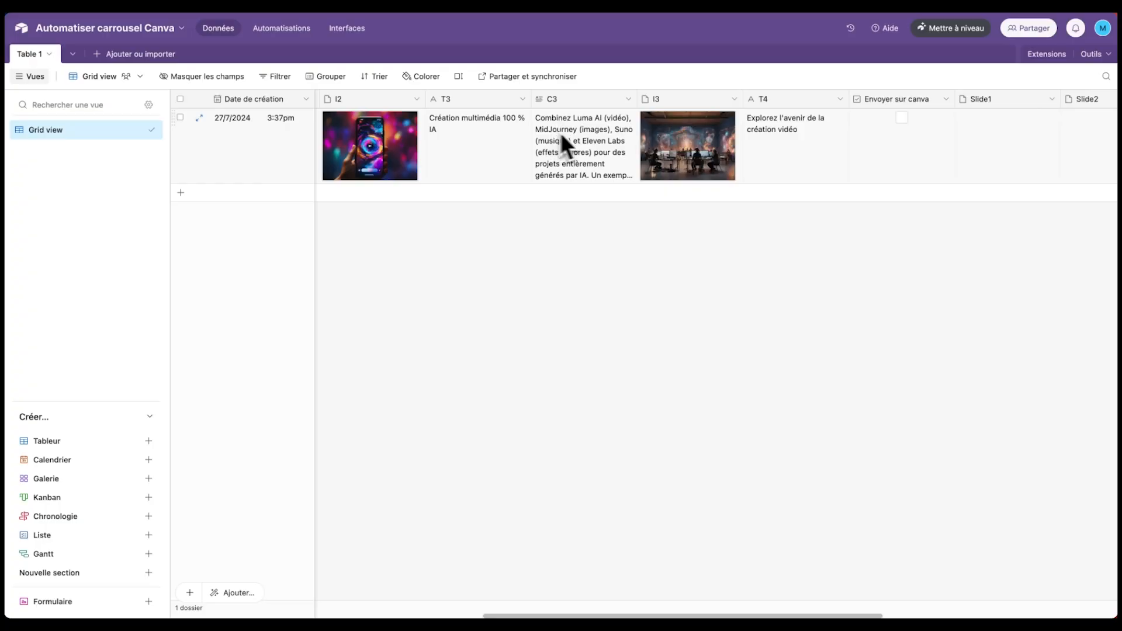
{"action": "left_click", "coordinate": [826, 170]}
{"action": "scroll", "coordinate": [344, 175], "scroll_direction": "left", "scroll_amount": 5}
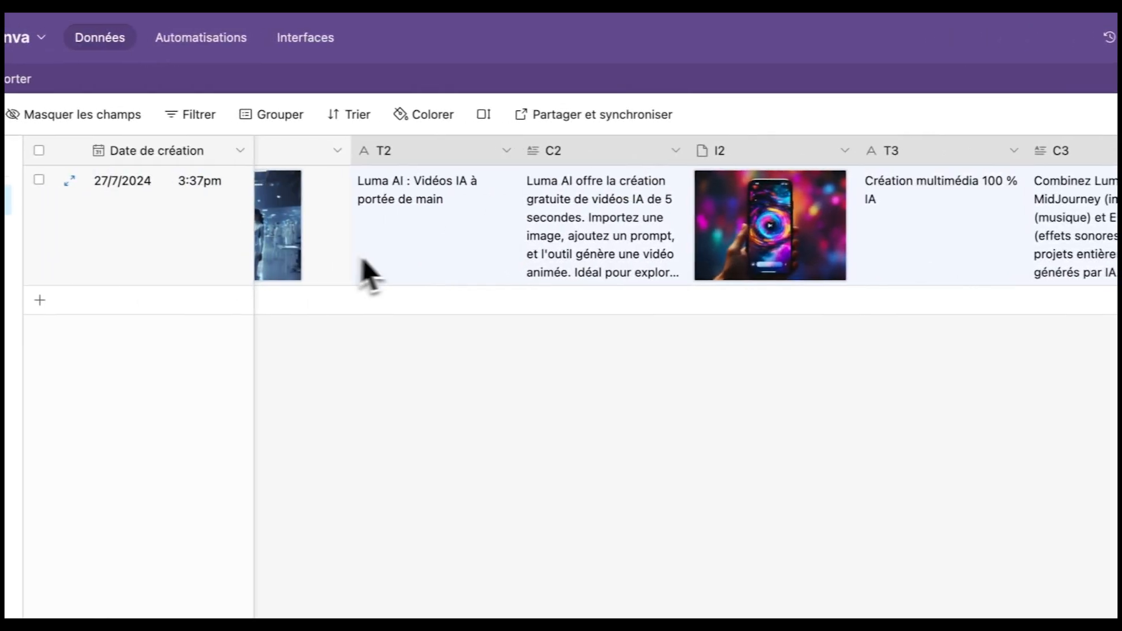
{"action": "scroll", "coordinate": [297, 252], "scroll_direction": "left", "scroll_amount": 6}
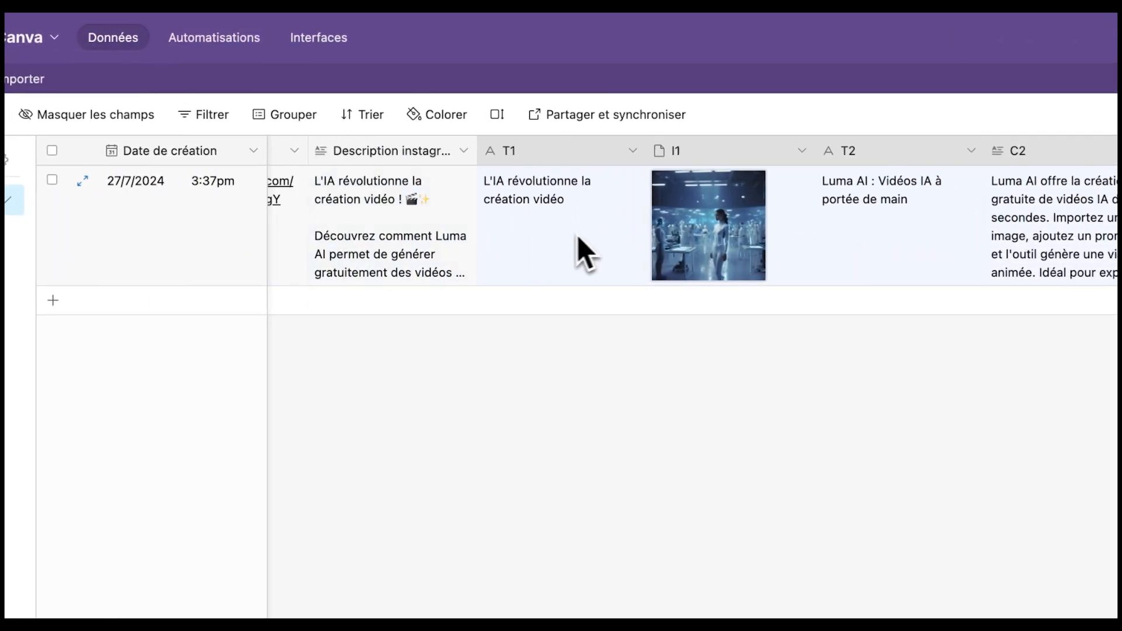
{"action": "scroll", "coordinate": [689, 234], "scroll_direction": "right", "scroll_amount": 5}
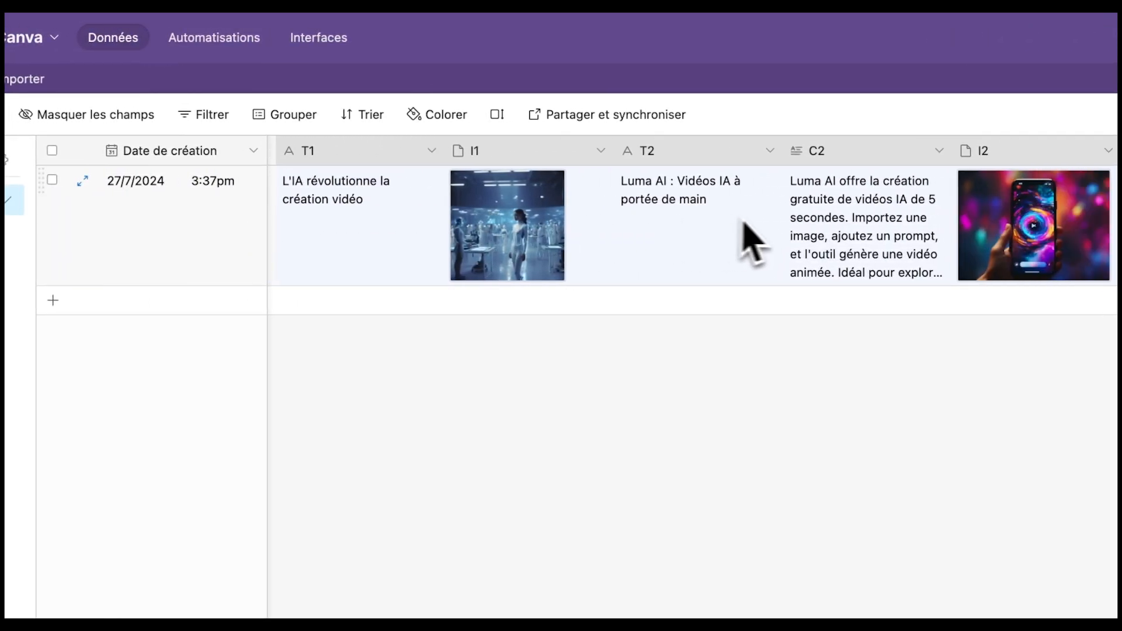
{"action": "scroll", "coordinate": [742, 222], "scroll_direction": "right", "scroll_amount": 3}
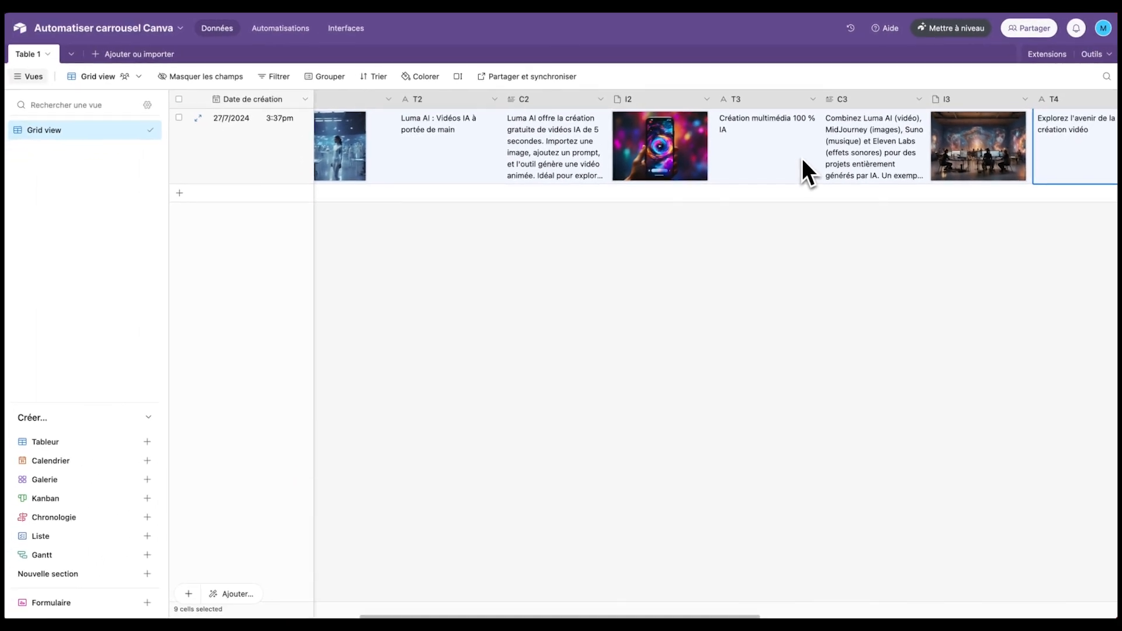
{"action": "scroll", "coordinate": [801, 157], "scroll_direction": "right", "scroll_amount": 4}
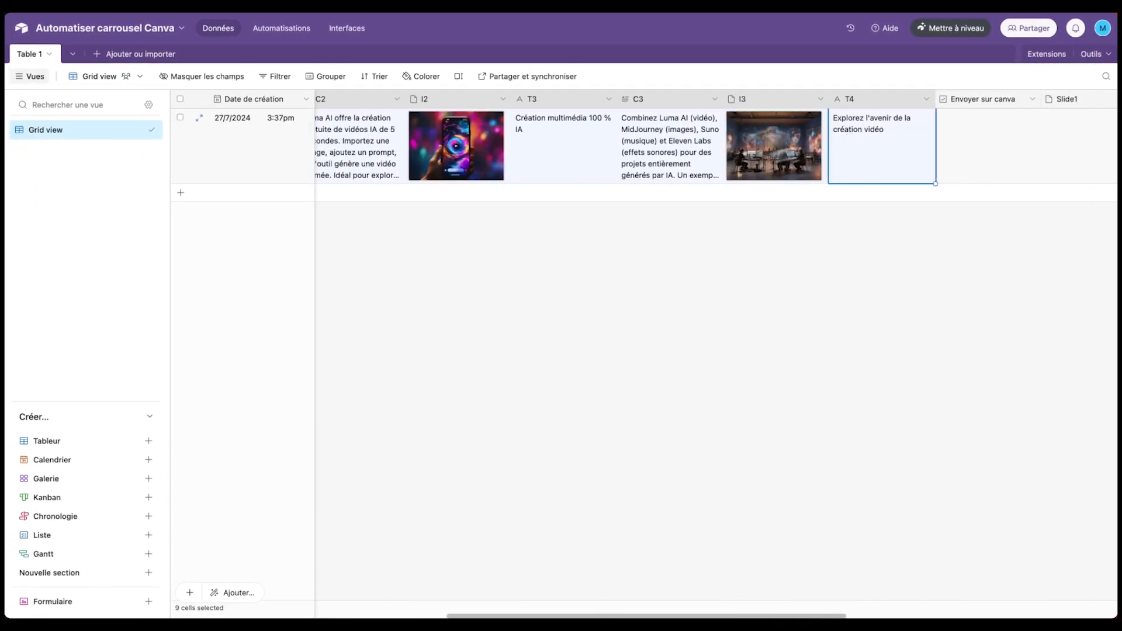
{"action": "scroll", "coordinate": [620, 153], "scroll_direction": "left", "scroll_amount": 2}
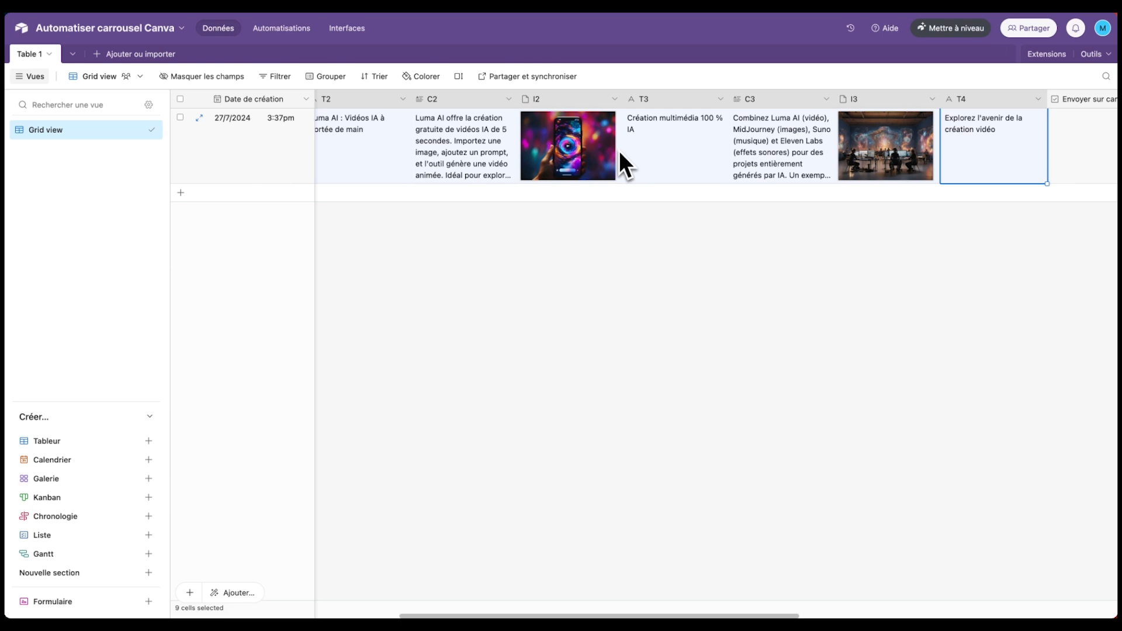
{"action": "key", "text": "super+t"}
{"action": "type", "text": "pabbly"}
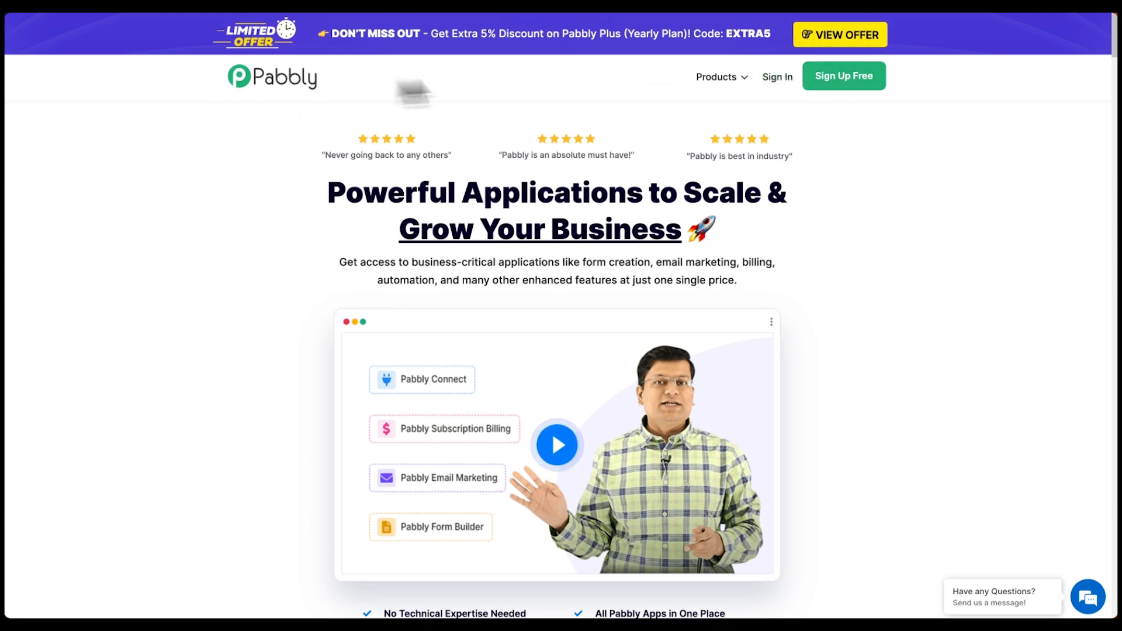
- Sign in to Pabbly, enter Pabbly Connect, and open the Canva workflow
{"action": "left_click", "coordinate": [780, 82]}
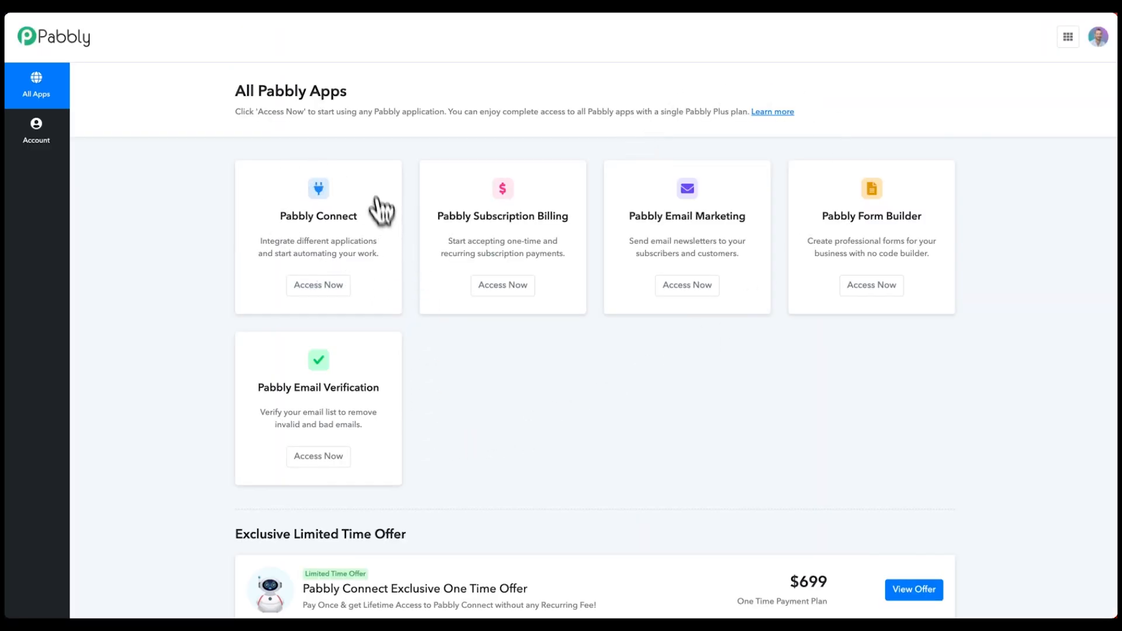
{"action": "left_click", "coordinate": [318, 284]}
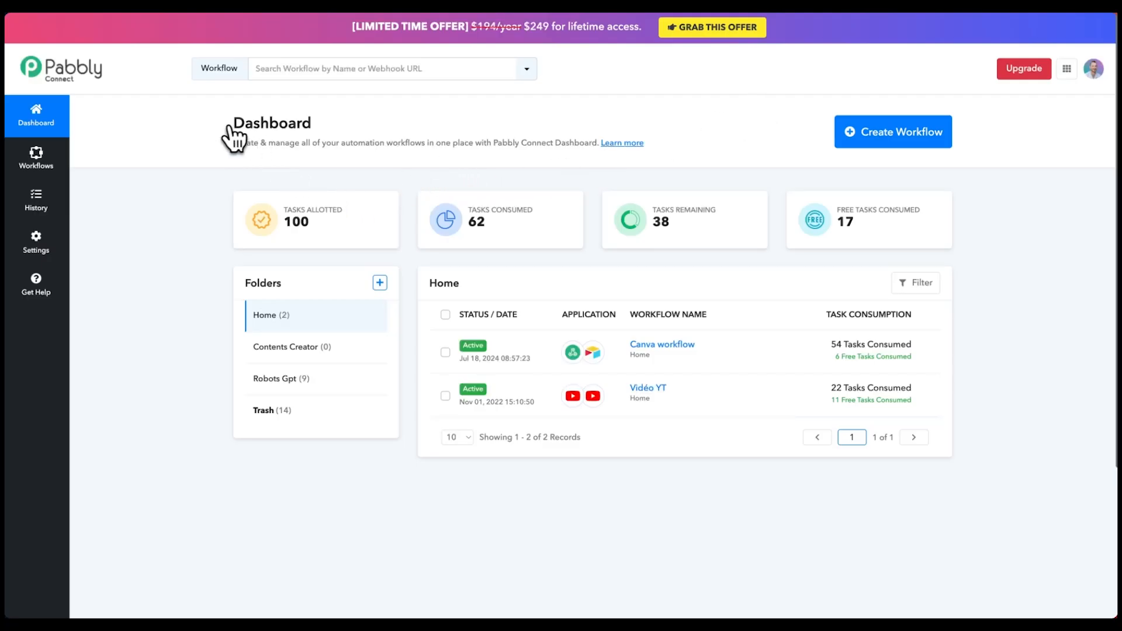
{"action": "mouse_move", "coordinate": [350, 217]}
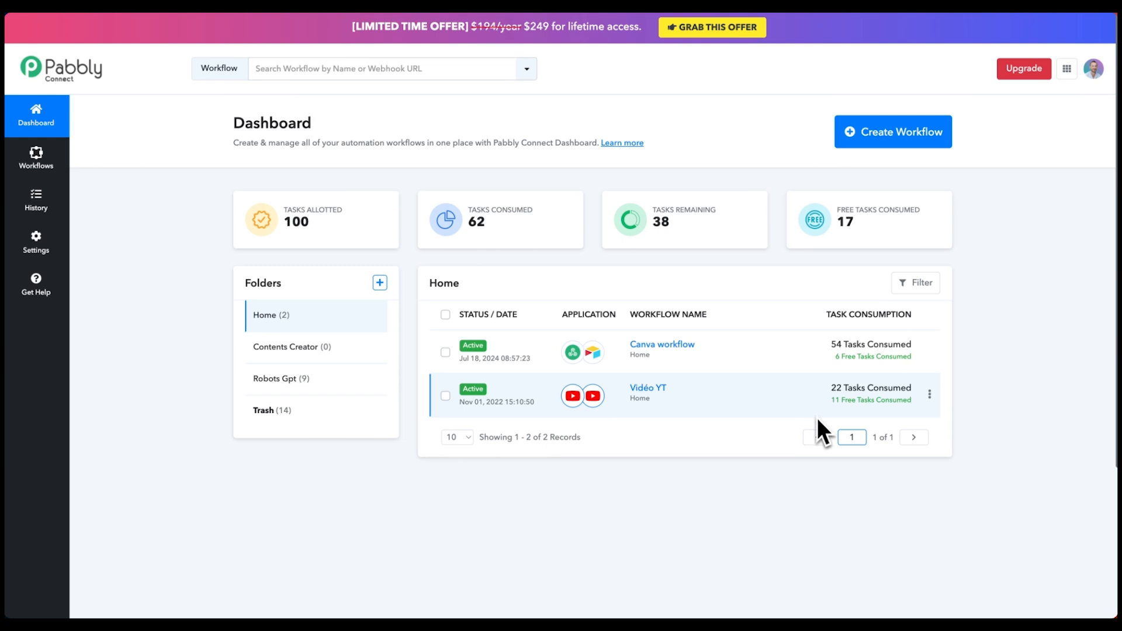
{"action": "left_click", "coordinate": [672, 346]}
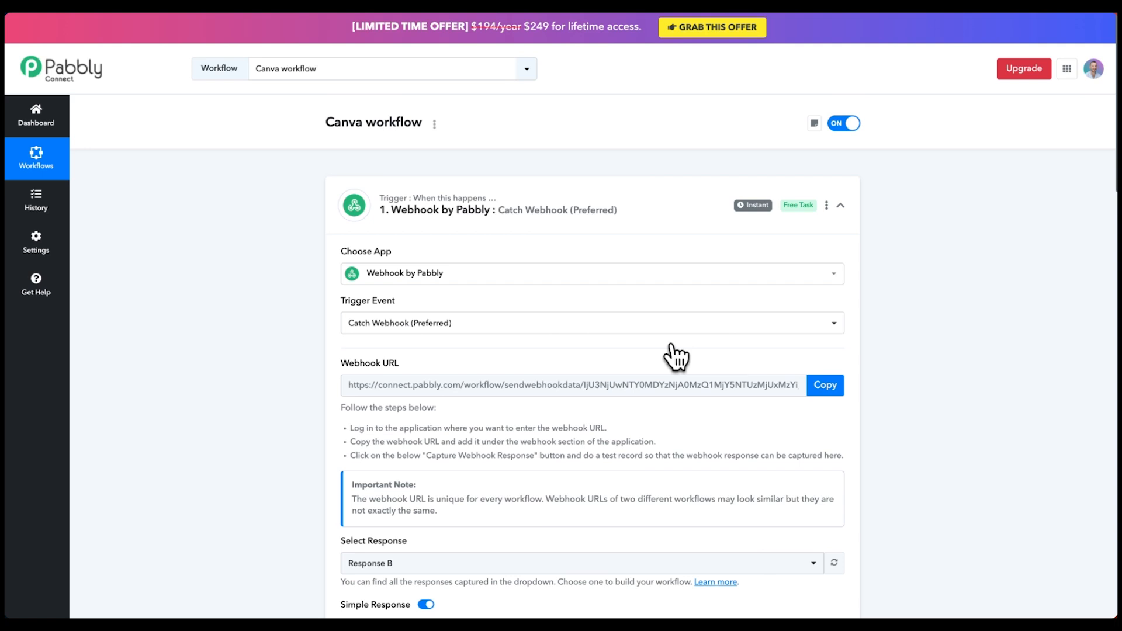
- Collapse the Canva workflow trigger and review all eleven steps, Airtable Get Record through Update Record
{"action": "left_click", "coordinate": [632, 222]}
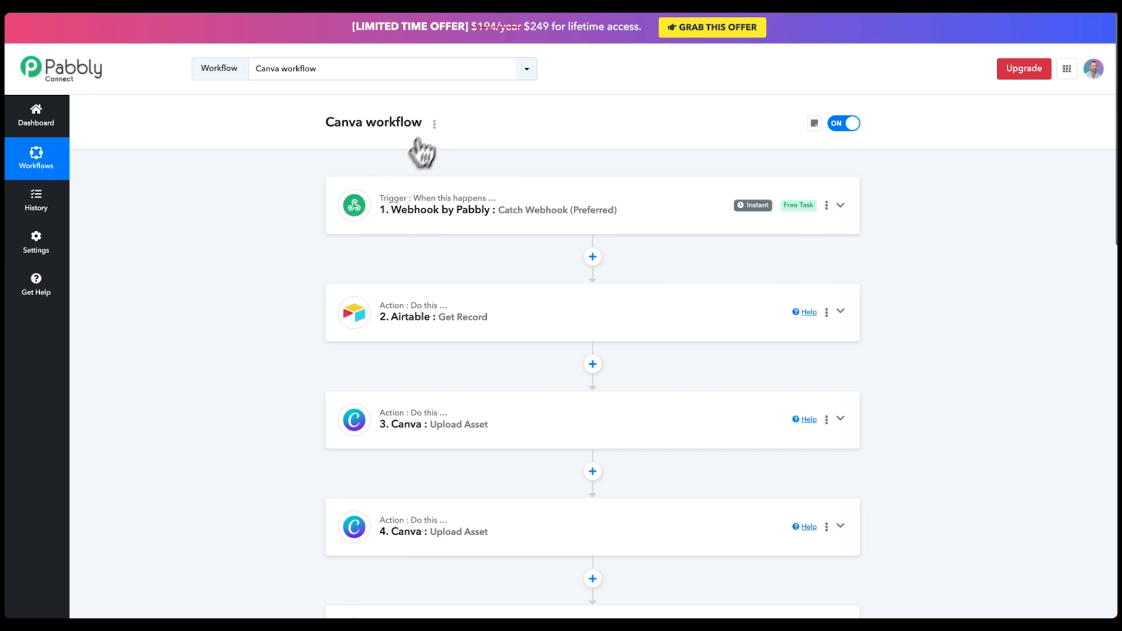
{"action": "mouse_move", "coordinate": [404, 200]}
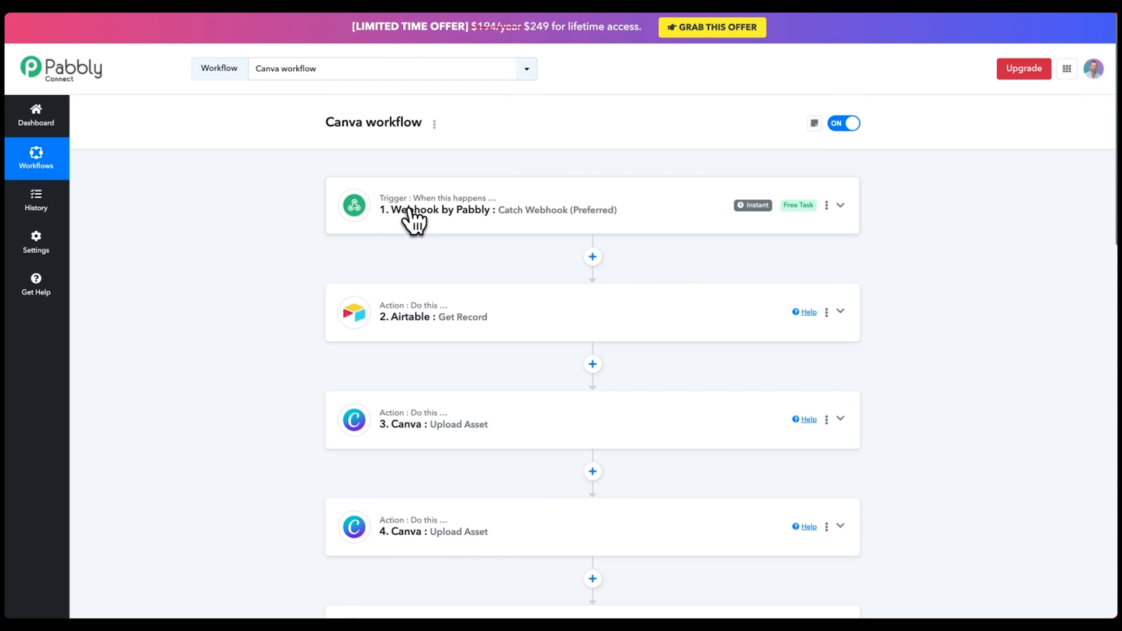
{"action": "scroll", "coordinate": [368, 216], "scroll_direction": "down", "scroll_amount": 2}
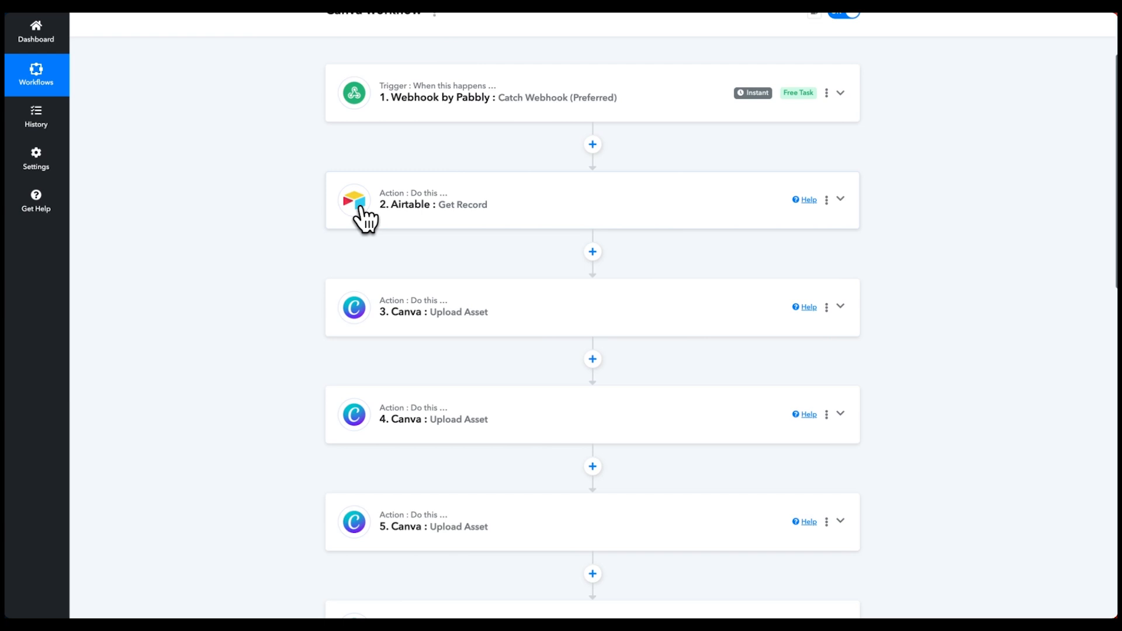
{"action": "scroll", "coordinate": [398, 228], "scroll_direction": "down", "scroll_amount": 1}
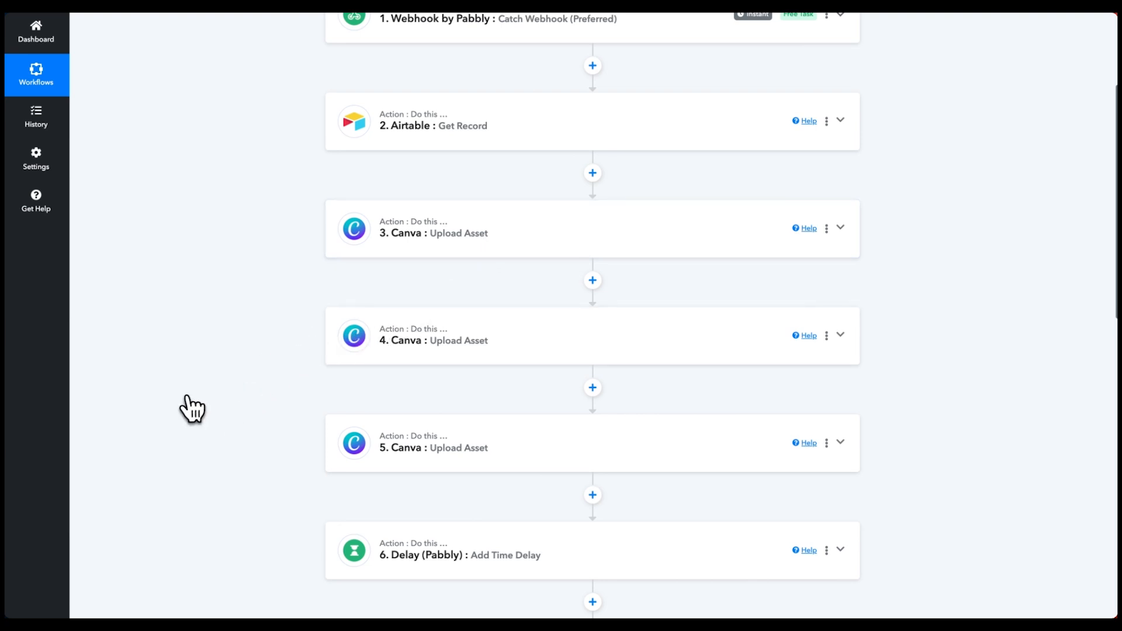
{"action": "scroll", "coordinate": [196, 407], "scroll_direction": "down", "scroll_amount": 5}
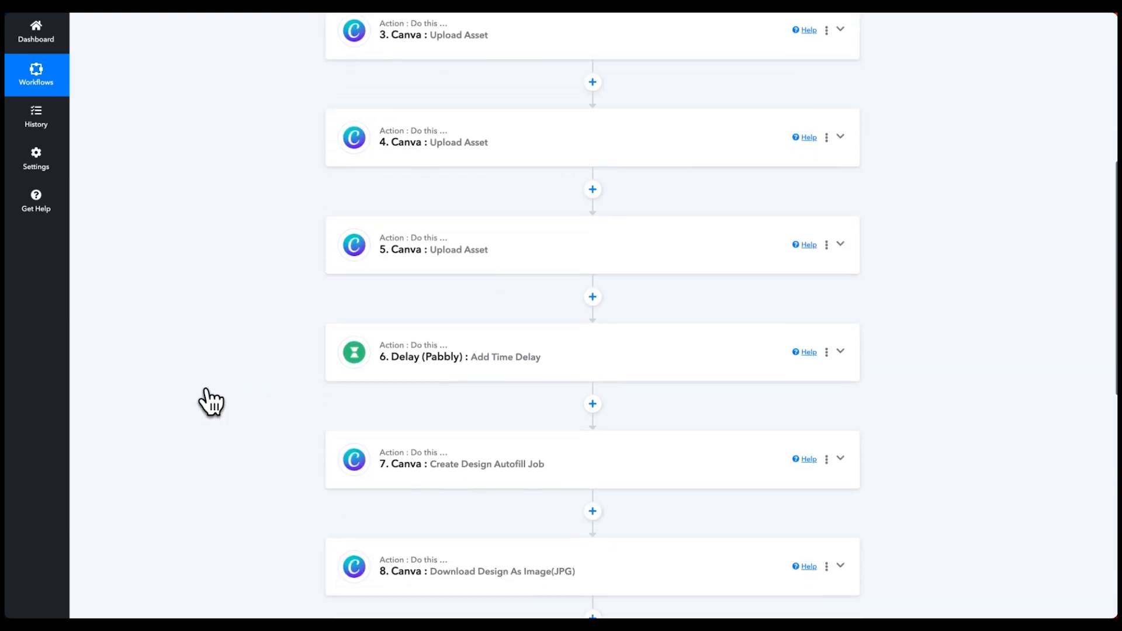
{"action": "scroll", "coordinate": [267, 323], "scroll_direction": "down", "scroll_amount": 1}
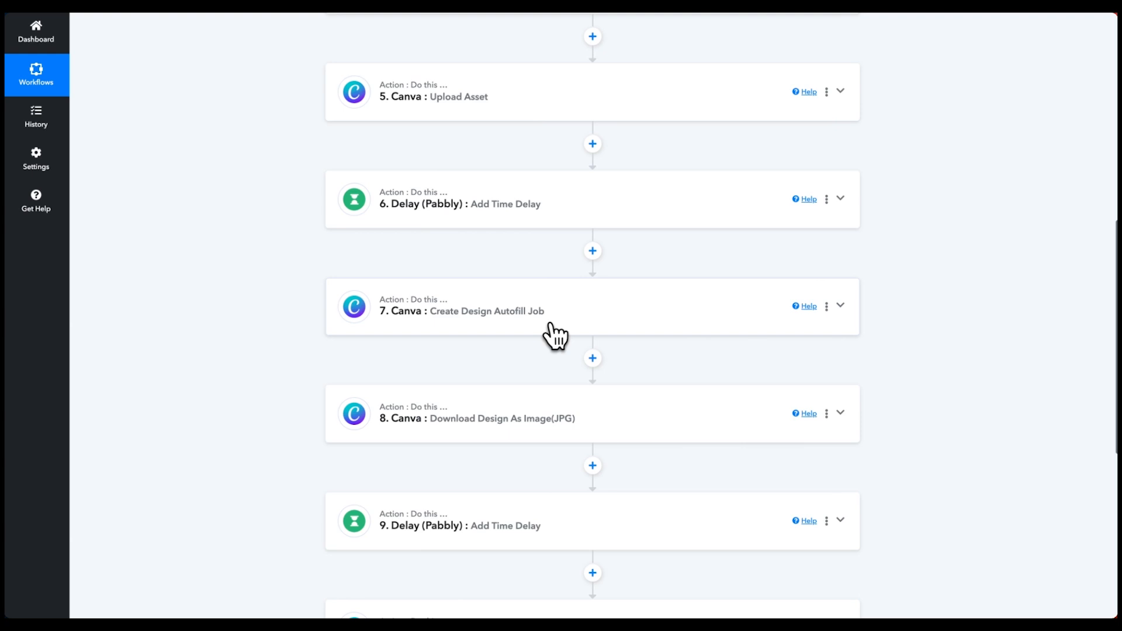
{"action": "scroll", "coordinate": [537, 327], "scroll_direction": "down", "scroll_amount": 2}
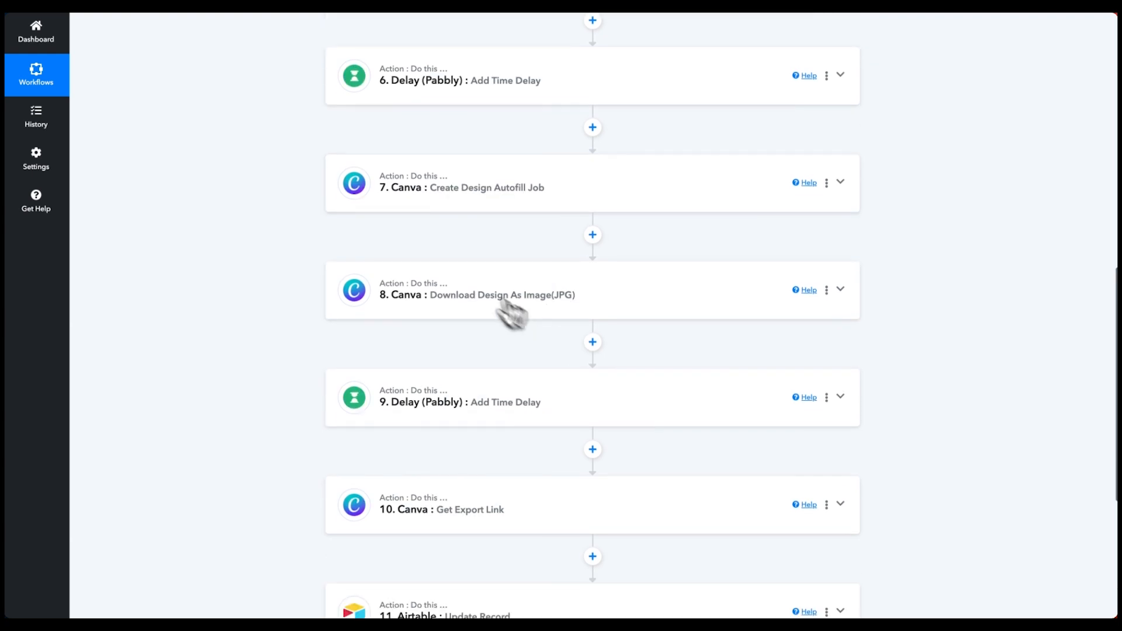
{"action": "scroll", "coordinate": [456, 276], "scroll_direction": "down", "scroll_amount": 1}
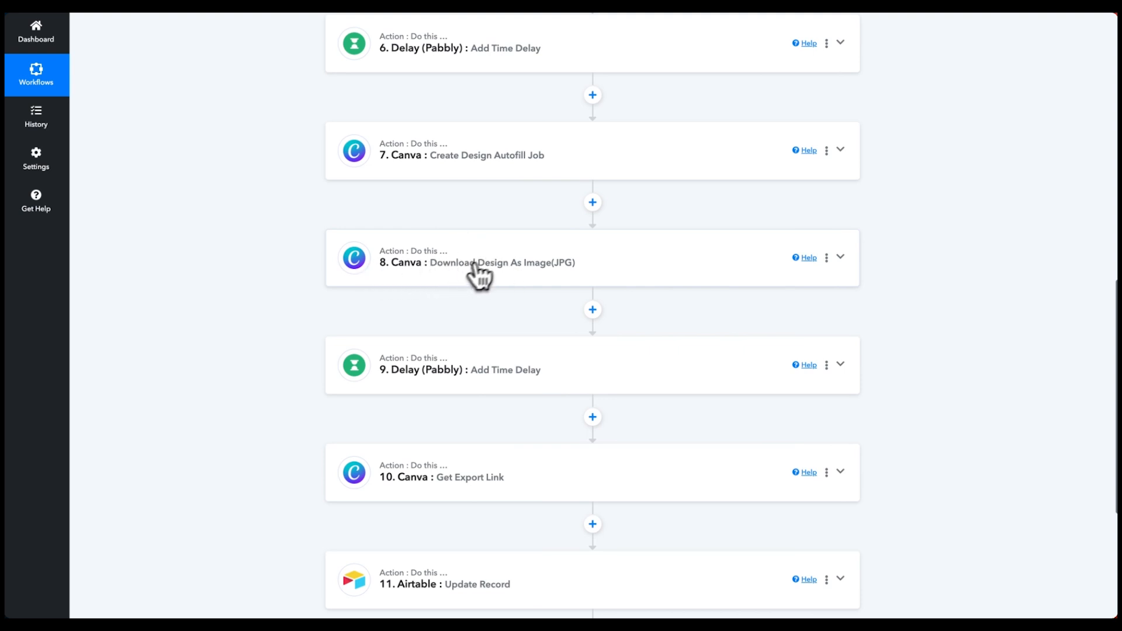
{"action": "scroll", "coordinate": [502, 281], "scroll_direction": "down", "scroll_amount": 1}
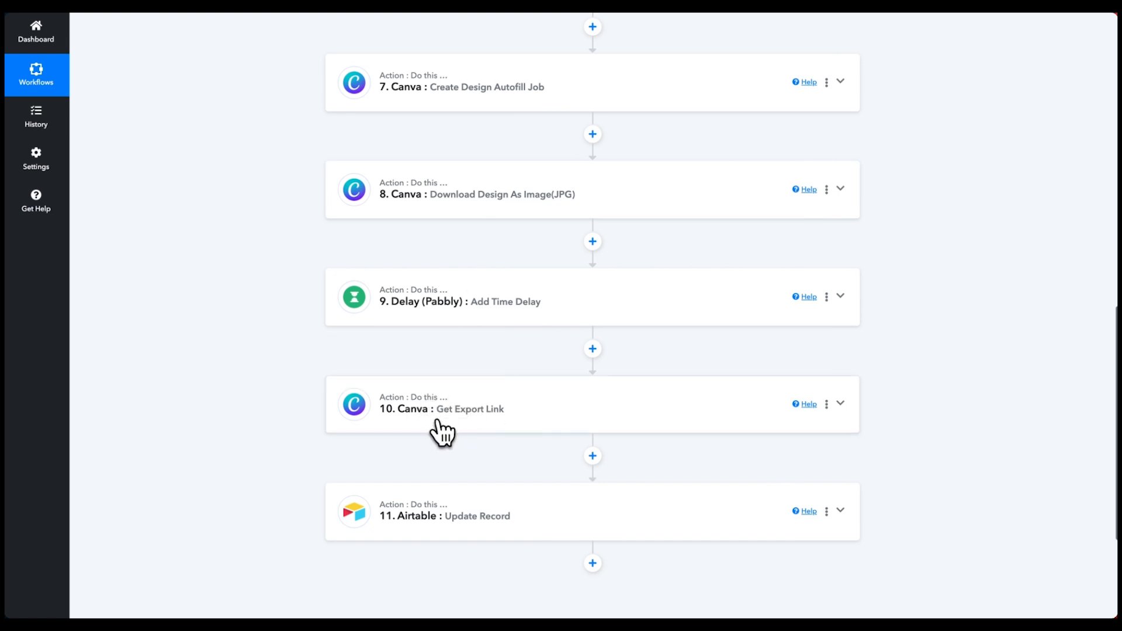
{"action": "scroll", "coordinate": [441, 433], "scroll_direction": "down", "scroll_amount": 2}
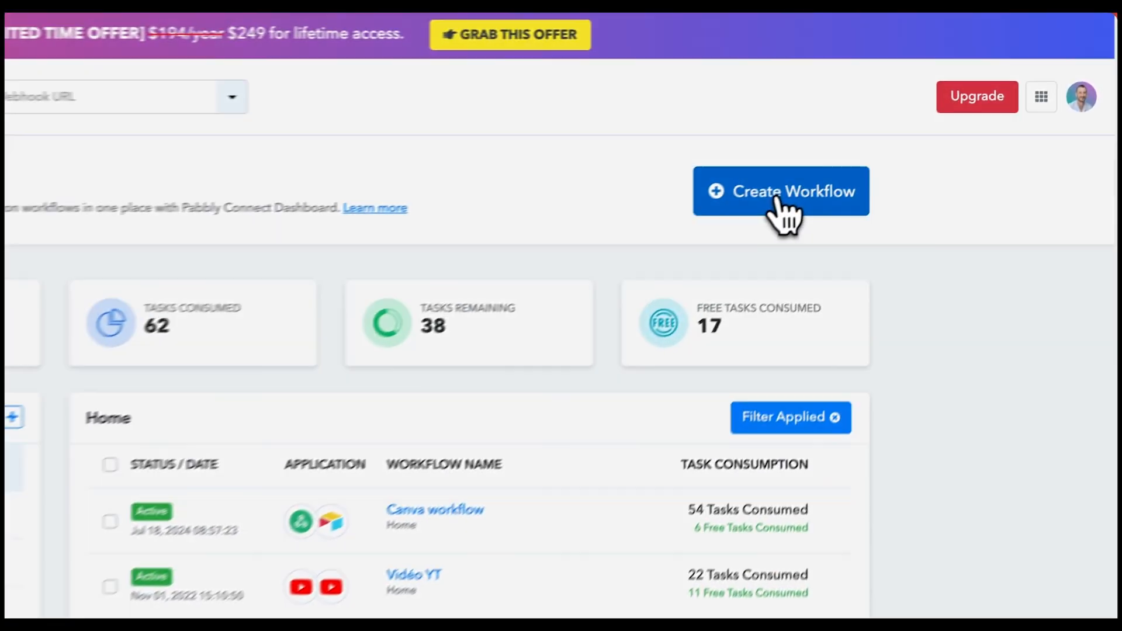
- Start a new Pabbly Connect workflow from the Dashboard's Create Workflow button
{"action": "left_click", "coordinate": [894, 135]}
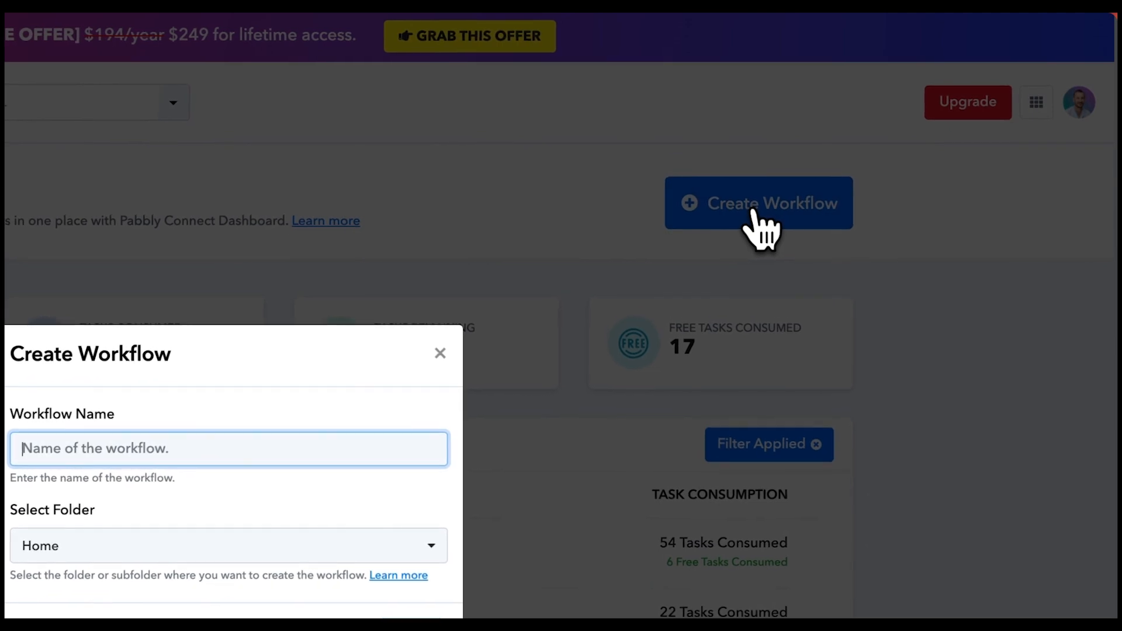
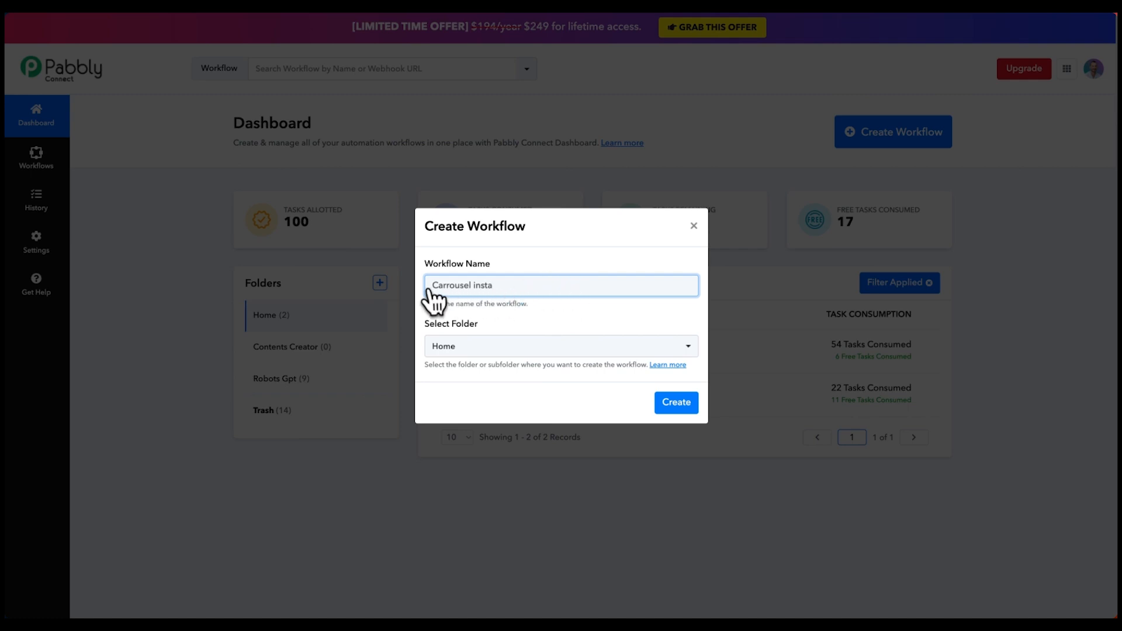
- Create the Carrousel insta workflow with a Webhook by Pabbly Catch Webhook (Preferred) trigger and copy its URL
{"action": "left_click", "coordinate": [678, 406]}
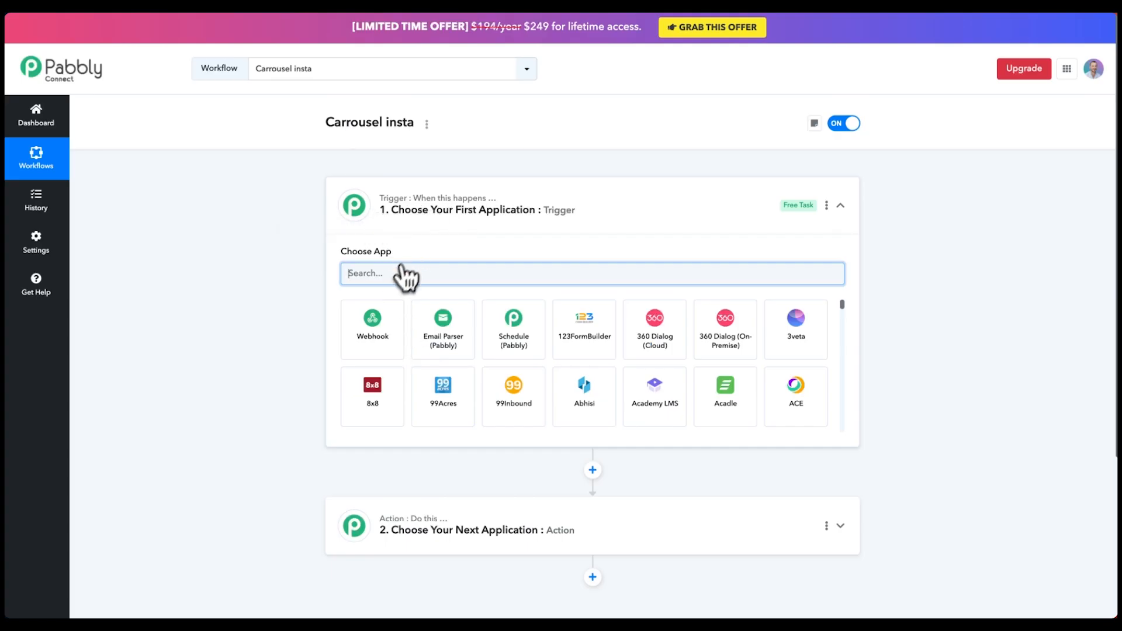
{"action": "left_click", "coordinate": [380, 334]}
{"action": "left_click", "coordinate": [435, 328]}
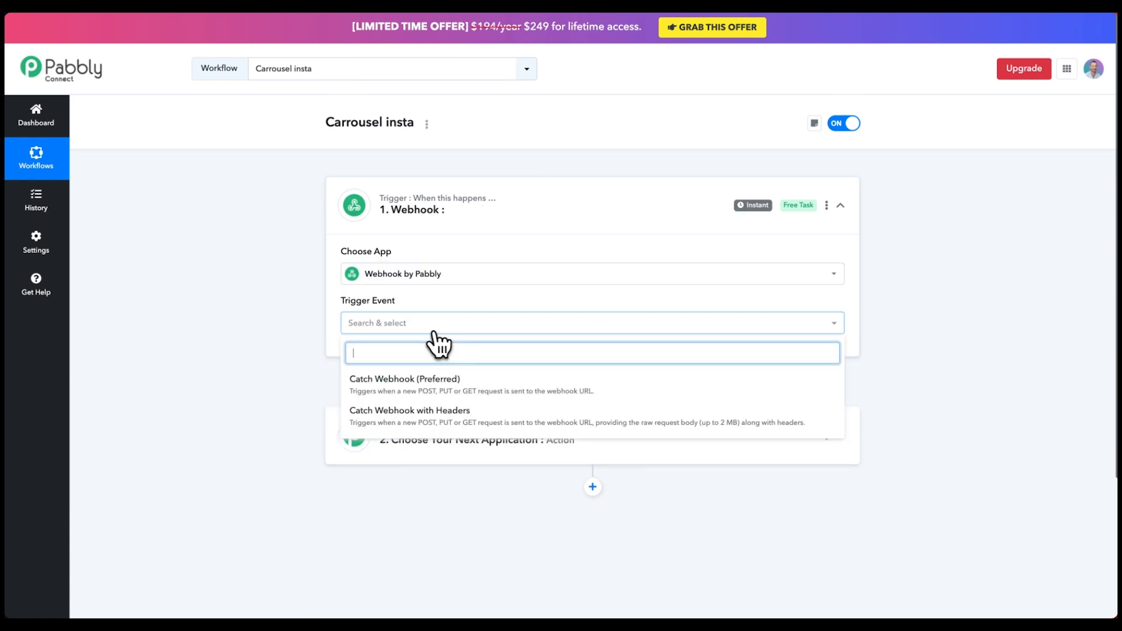
{"action": "left_click", "coordinate": [452, 383]}
{"action": "left_click", "coordinate": [834, 390]}
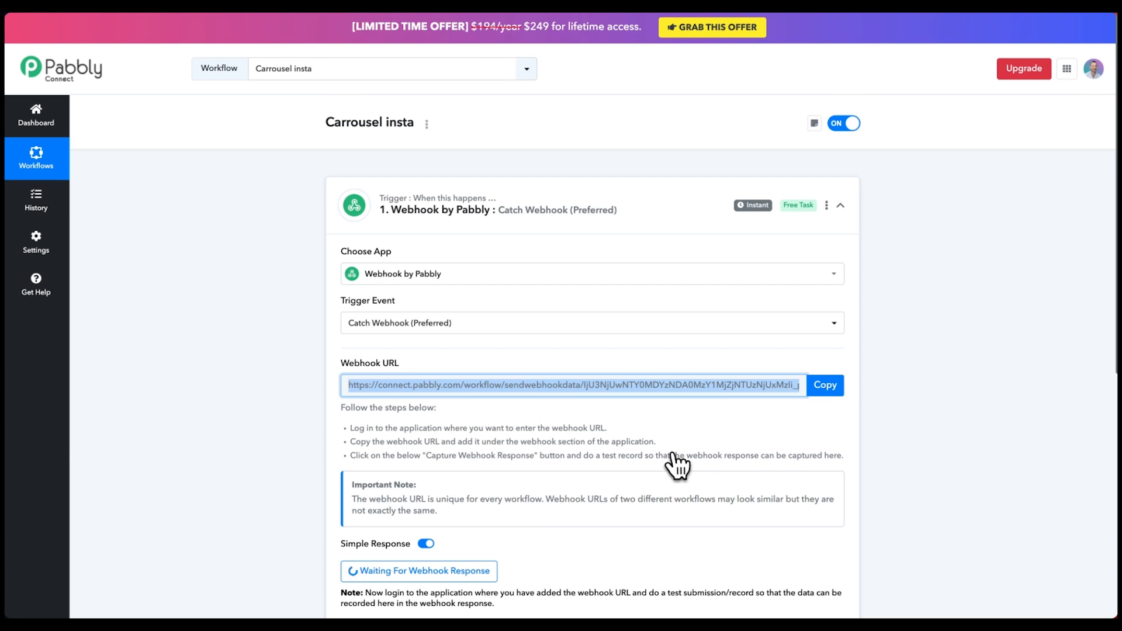
{"action": "scroll", "coordinate": [677, 465], "scroll_direction": "down", "scroll_amount": 3}
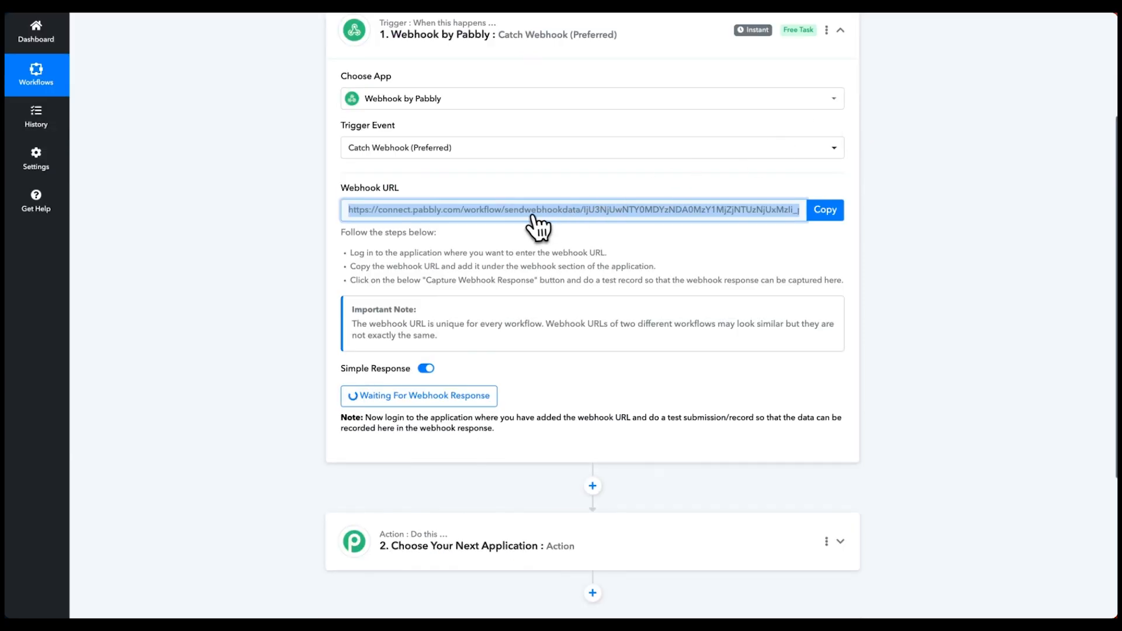
{"action": "scroll", "coordinate": [544, 228], "scroll_direction": "up", "scroll_amount": 2}
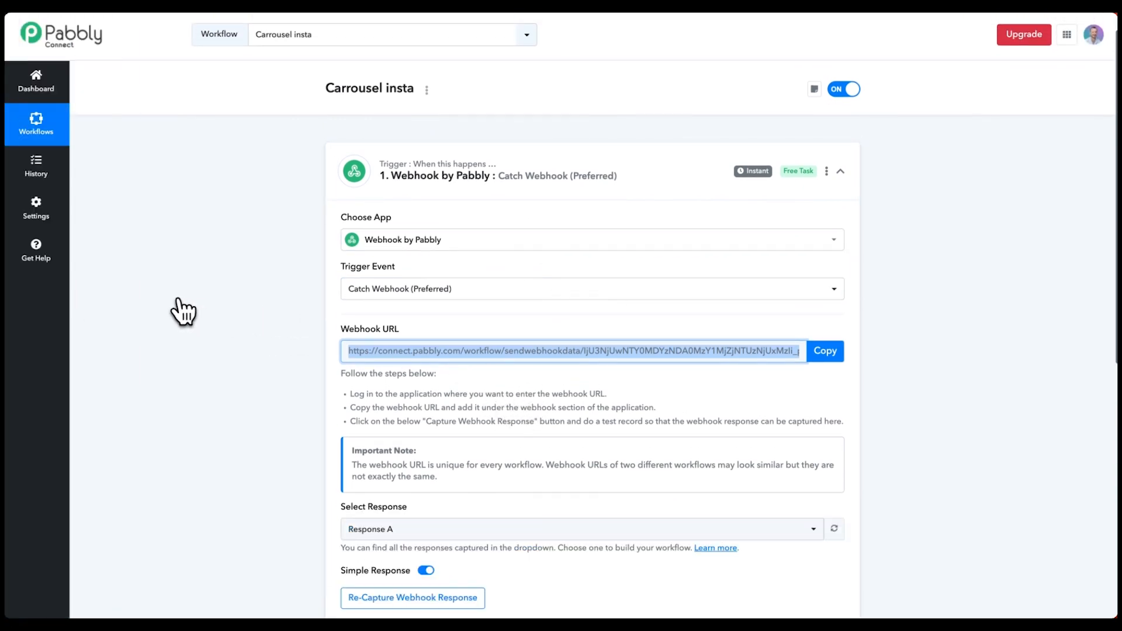
- Change the trigger app to Airtable
{"action": "left_click", "coordinate": [413, 237]}
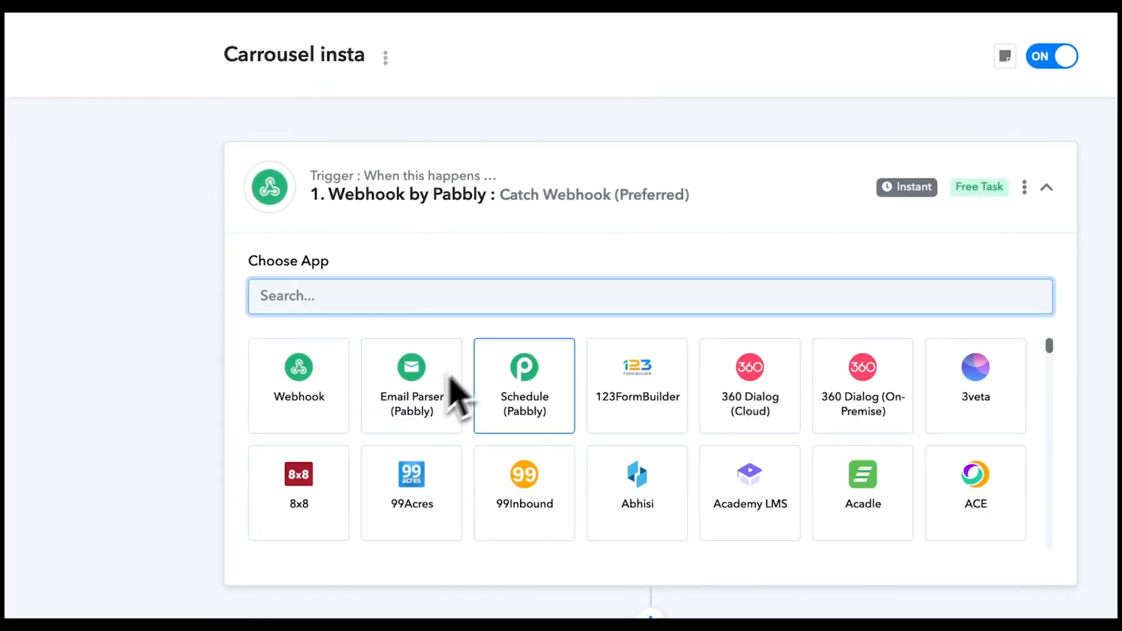
{"action": "type", "text": "airtable"}
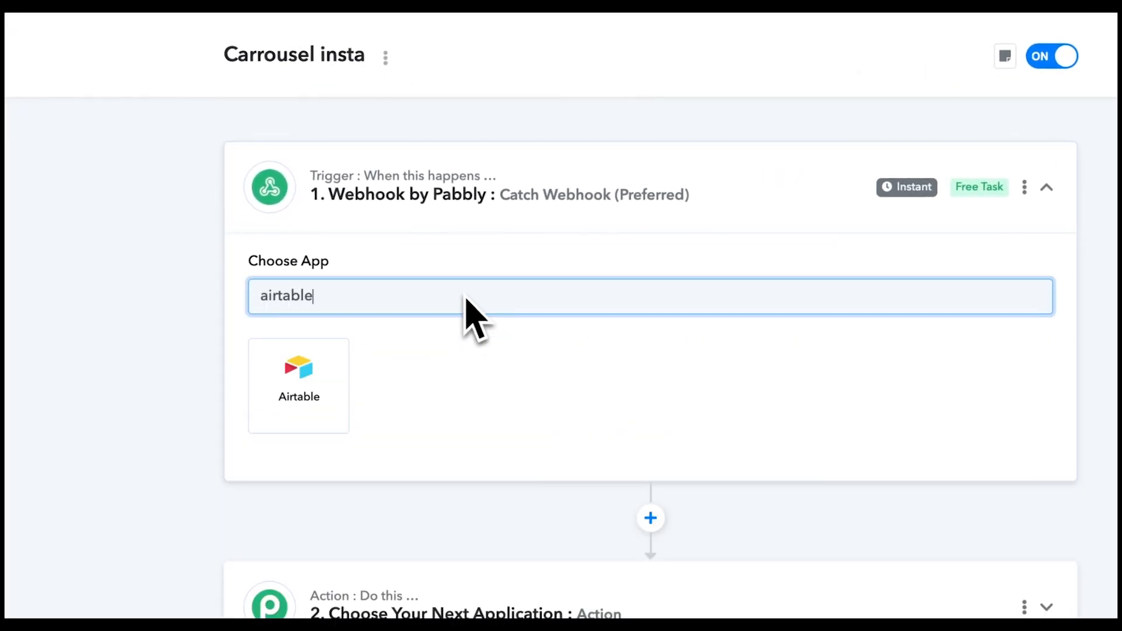
{"action": "left_click", "coordinate": [284, 398]}
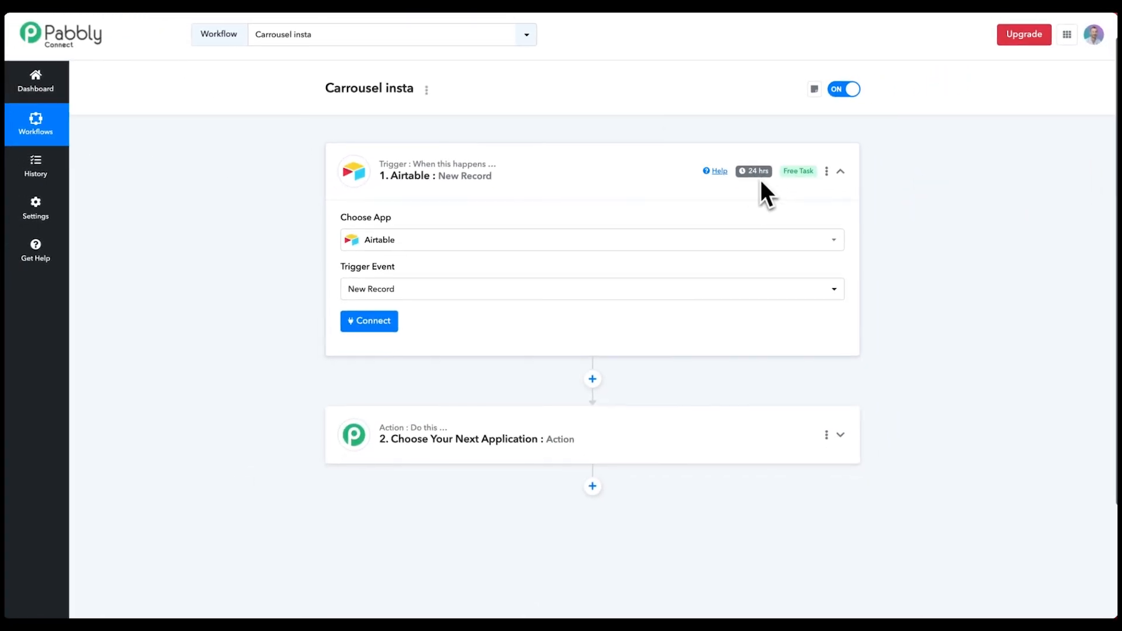
{"action": "mouse_move", "coordinate": [757, 180]}
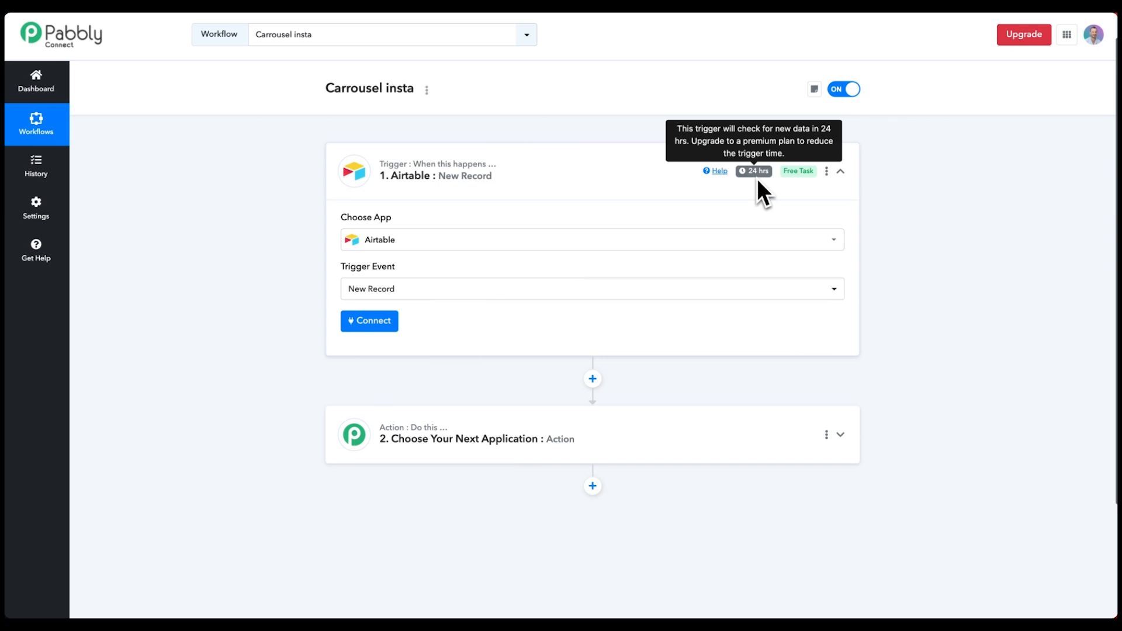
- Revert the trigger to Webhook by Pabbly Catch Webhook (Preferred), copy the new URL, and return to Airtable
{"action": "left_click", "coordinate": [447, 244]}
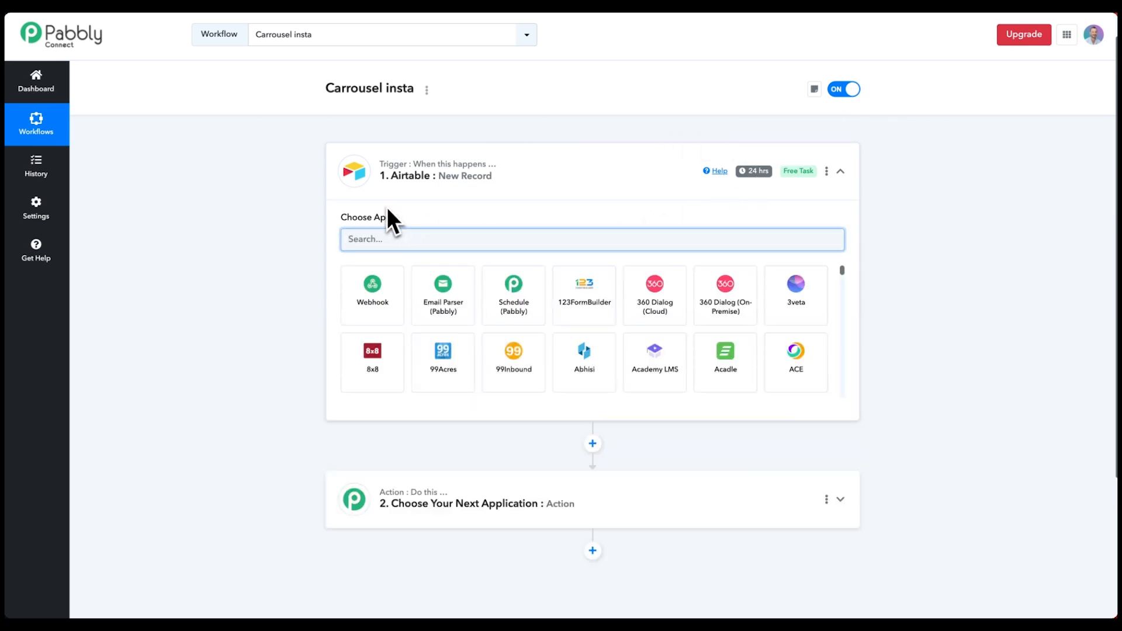
{"action": "left_click", "coordinate": [387, 305]}
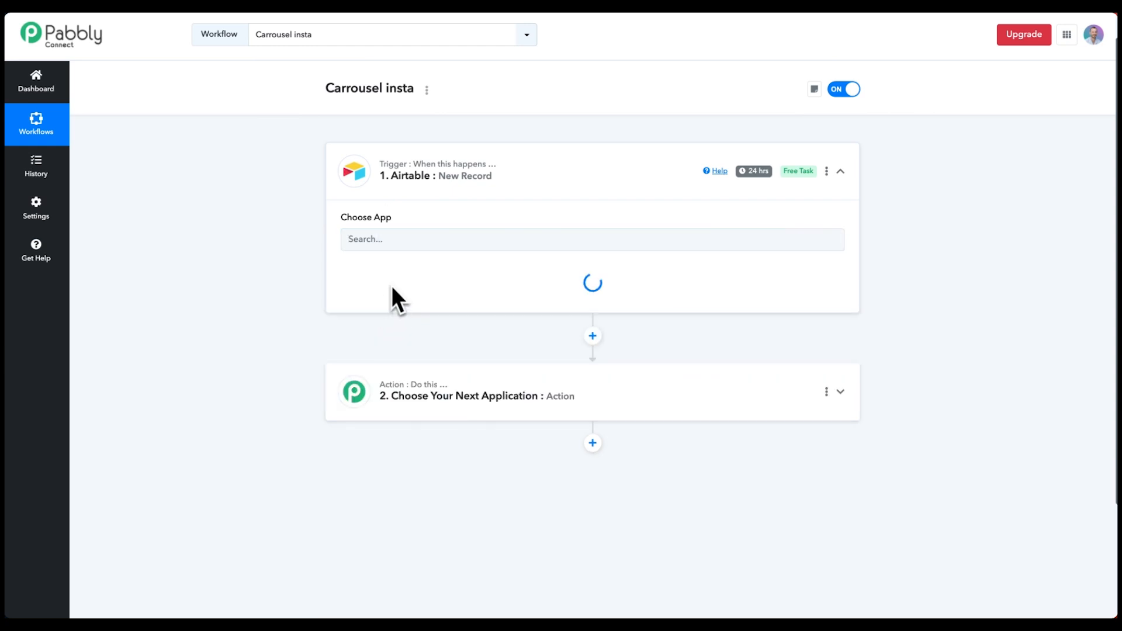
{"action": "left_click", "coordinate": [388, 292]}
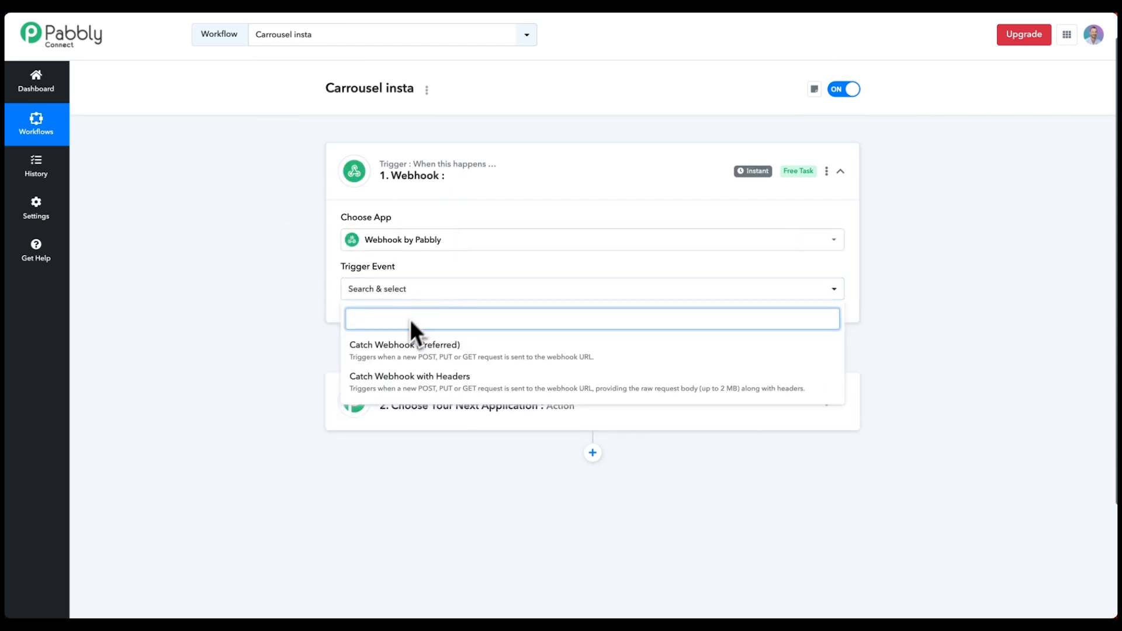
{"action": "left_click", "coordinate": [371, 350]}
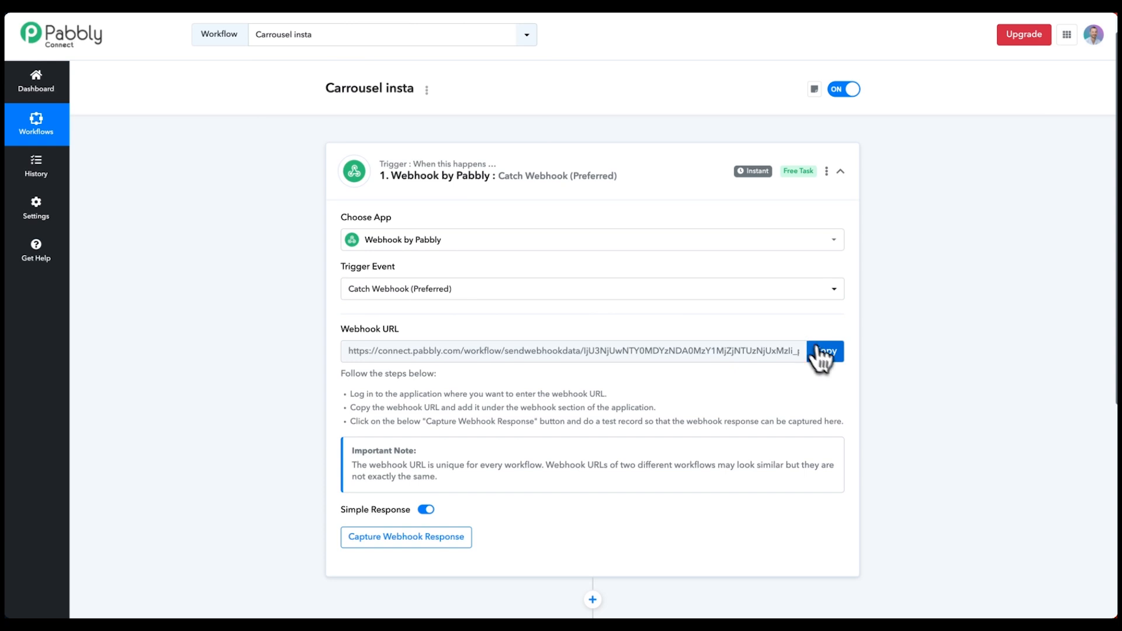
{"action": "left_click", "coordinate": [821, 352]}
{"action": "mouse_move", "coordinate": [7, 87]}
{"action": "left_click", "coordinate": [52, 79]}
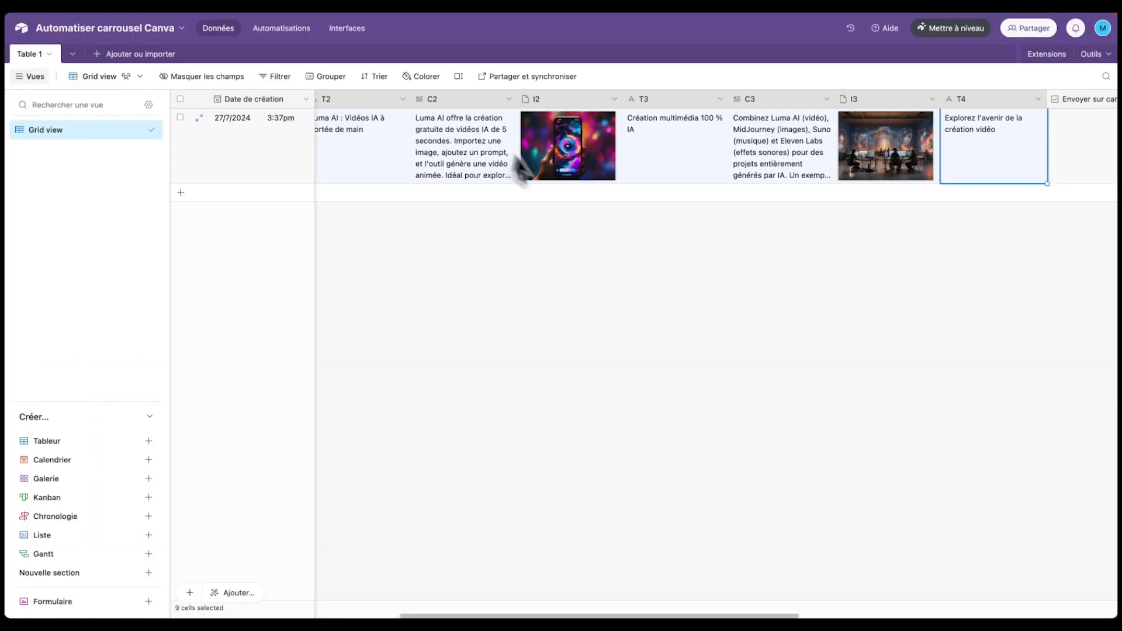
- Start an Airtable automation triggered when a record matches conditions
{"action": "left_click", "coordinate": [555, 226]}
{"action": "scroll", "coordinate": [538, 155], "scroll_direction": "right", "scroll_amount": 3}
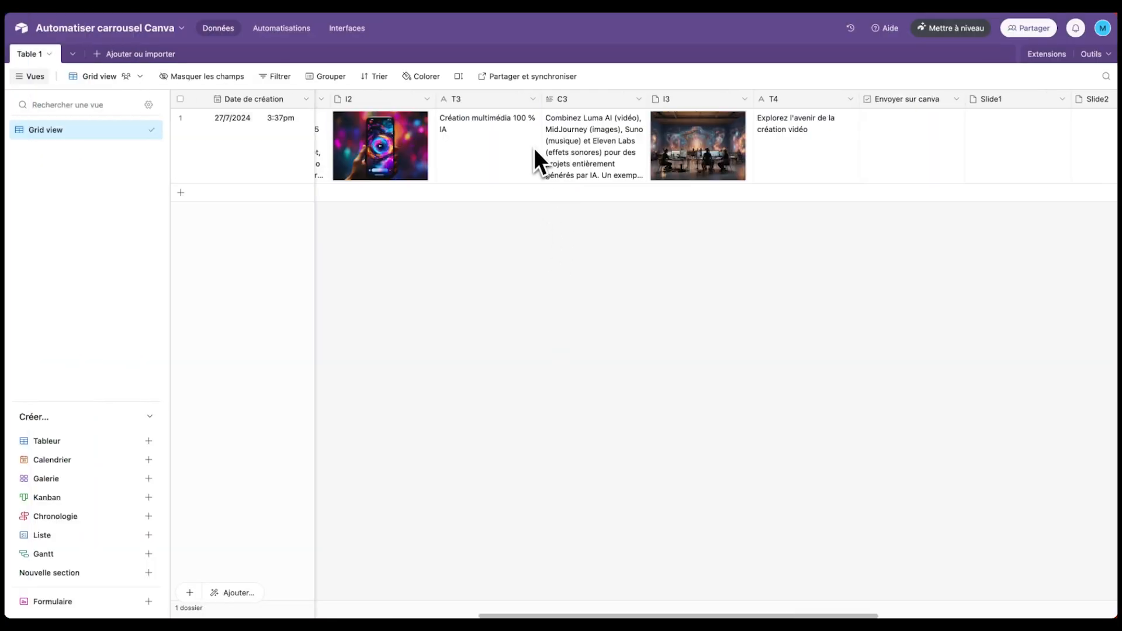
{"action": "left_click", "coordinate": [286, 29]}
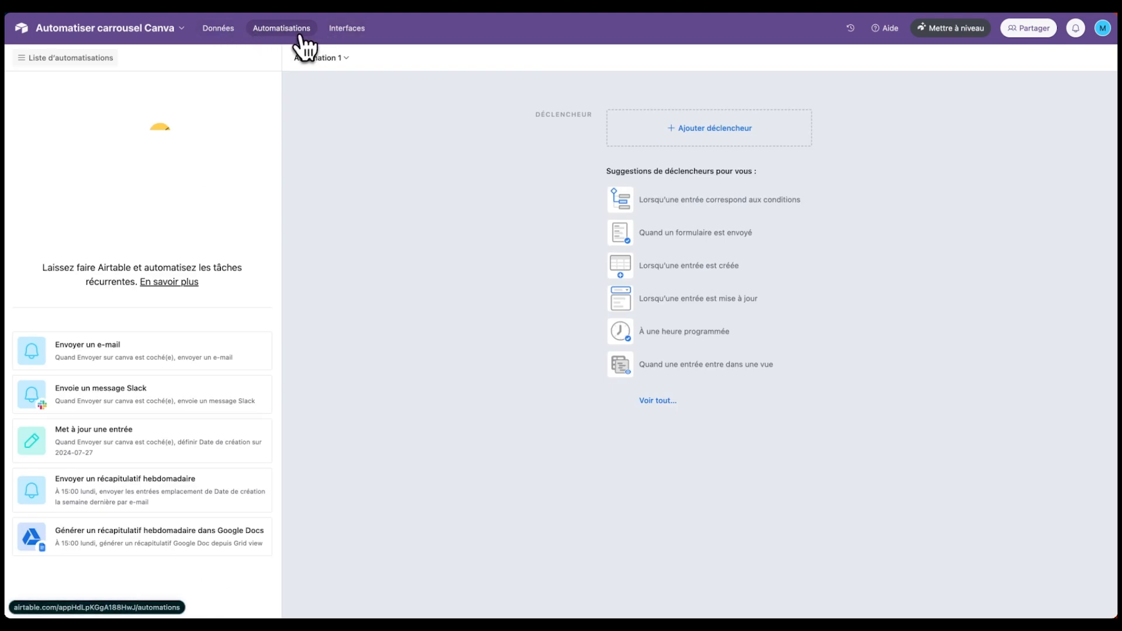
{"action": "left_click", "coordinate": [700, 130]}
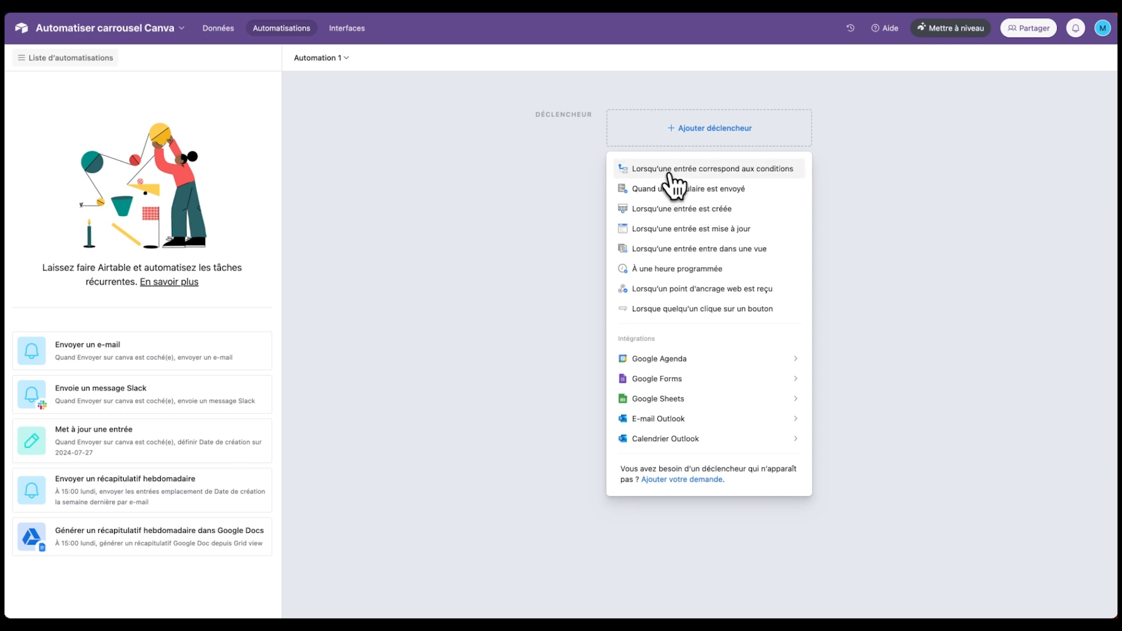
{"action": "left_click", "coordinate": [700, 169]}
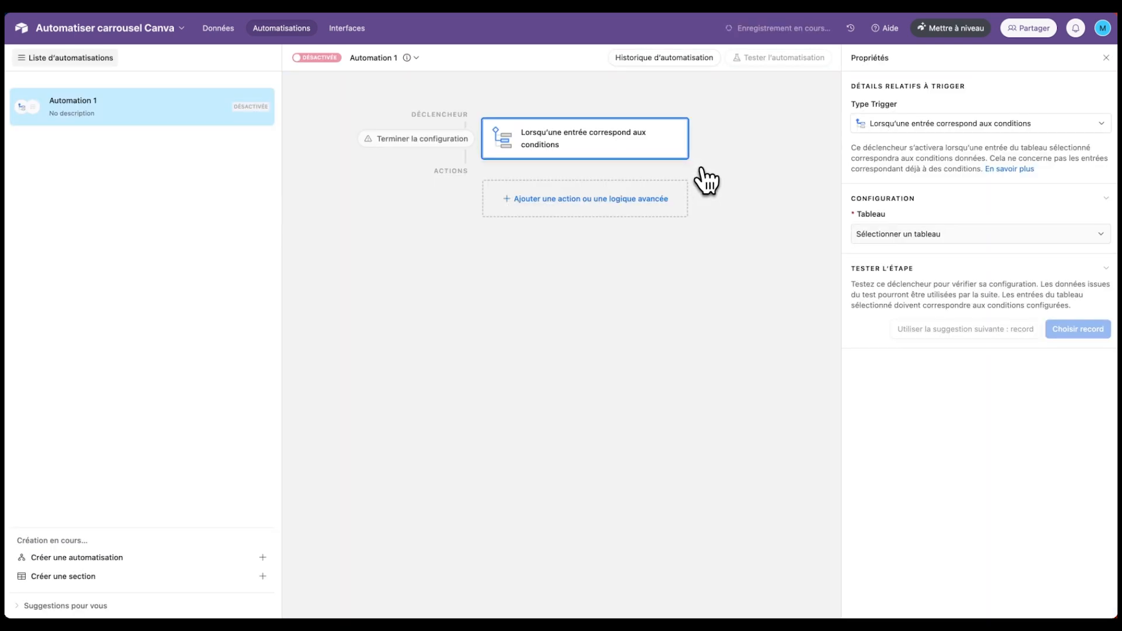
- Have the trigger watch Table 1 with a condition on the Envoyer sur canva field
{"action": "left_click", "coordinate": [228, 34]}
{"action": "scroll", "coordinate": [710, 124], "scroll_direction": "right", "scroll_amount": 2}
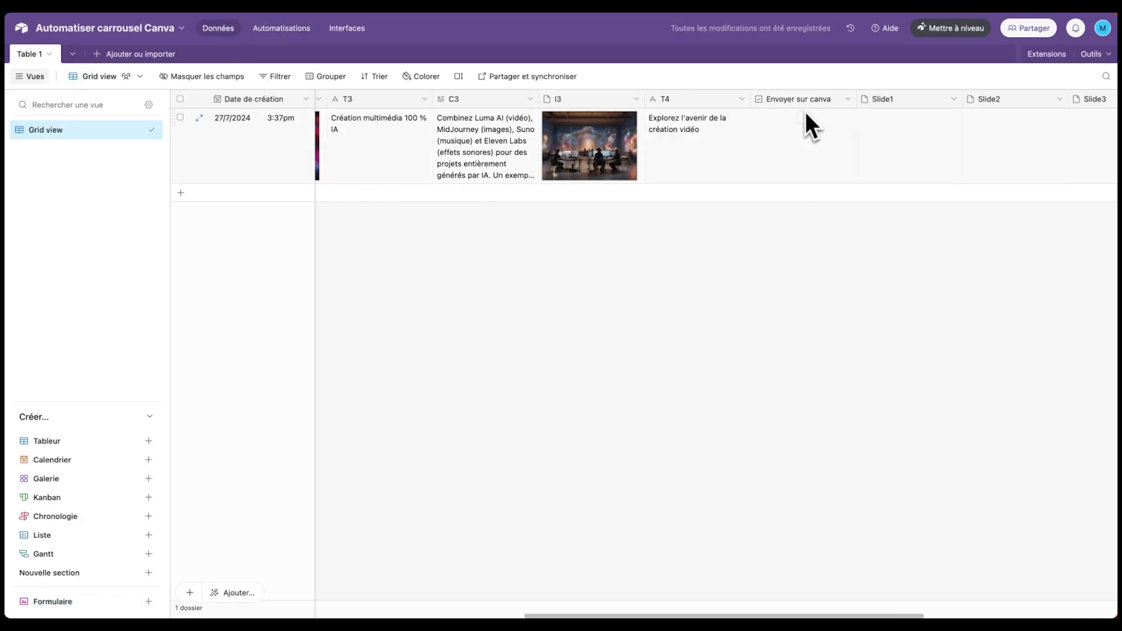
{"action": "left_click", "coordinate": [296, 29]}
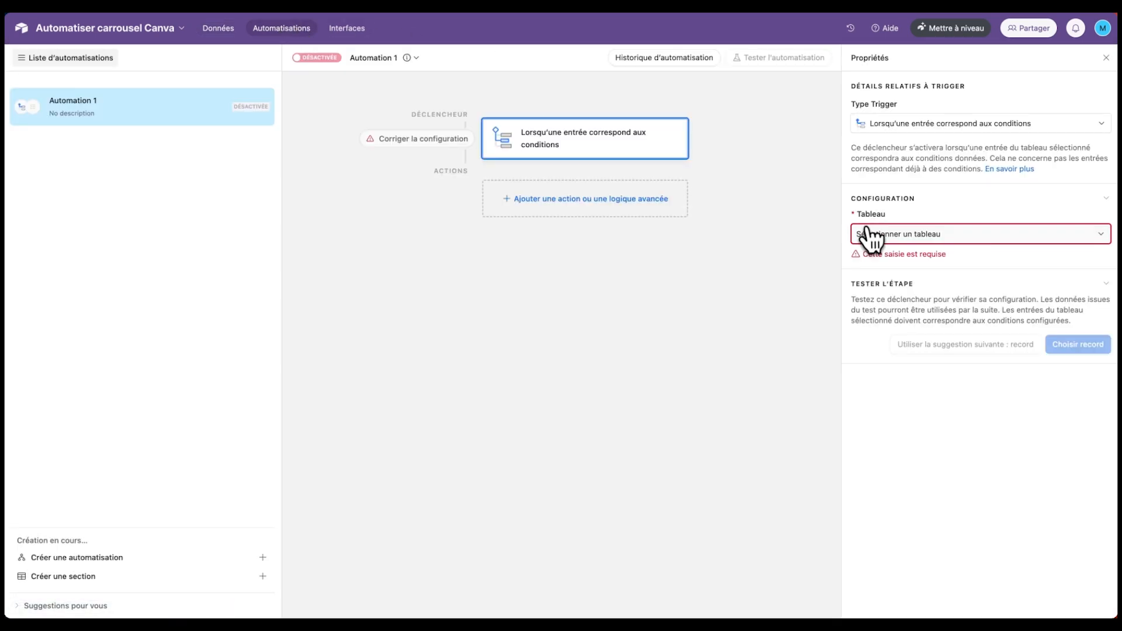
{"action": "left_click", "coordinate": [885, 235]}
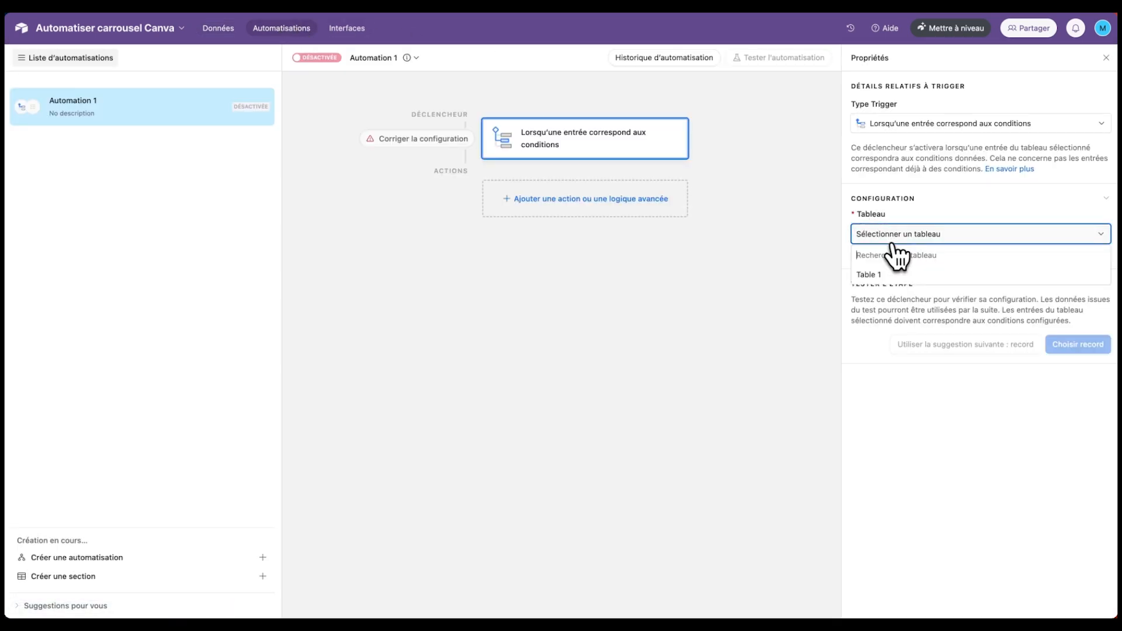
{"action": "left_click", "coordinate": [870, 275]}
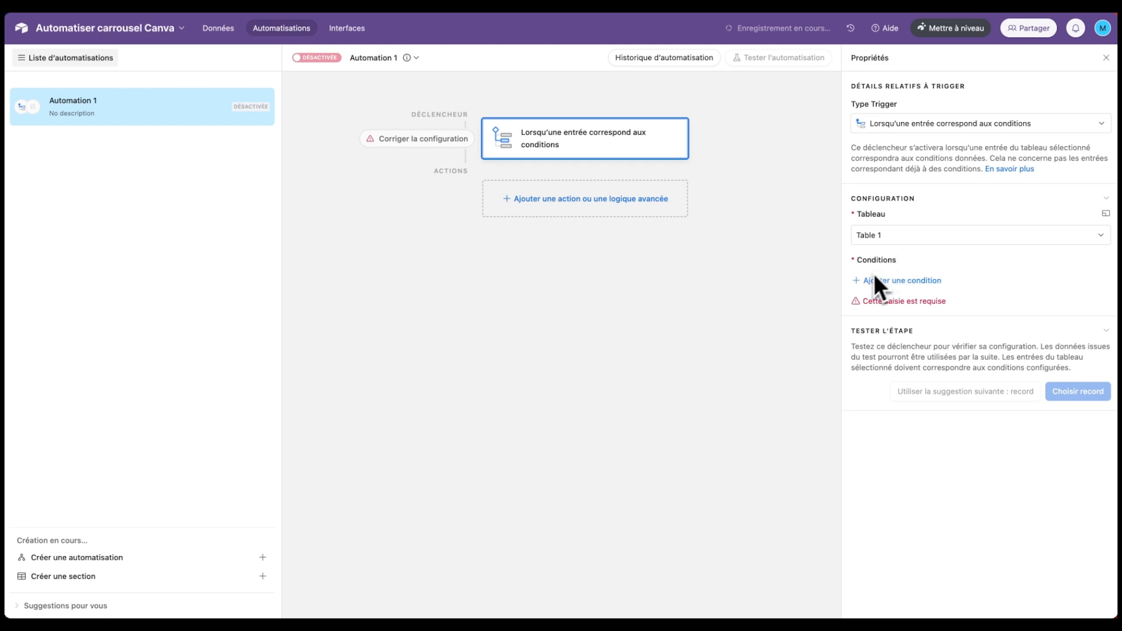
{"action": "left_click", "coordinate": [892, 282]}
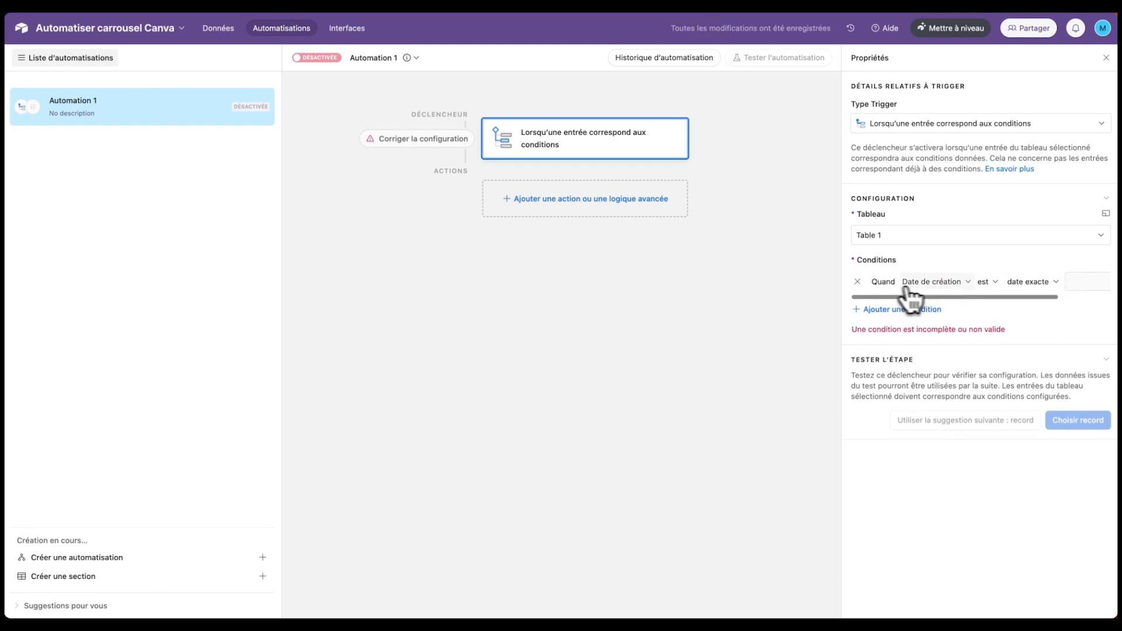
{"action": "left_click", "coordinate": [924, 282]}
{"action": "scroll", "coordinate": [954, 374], "scroll_direction": "down", "scroll_amount": 6}
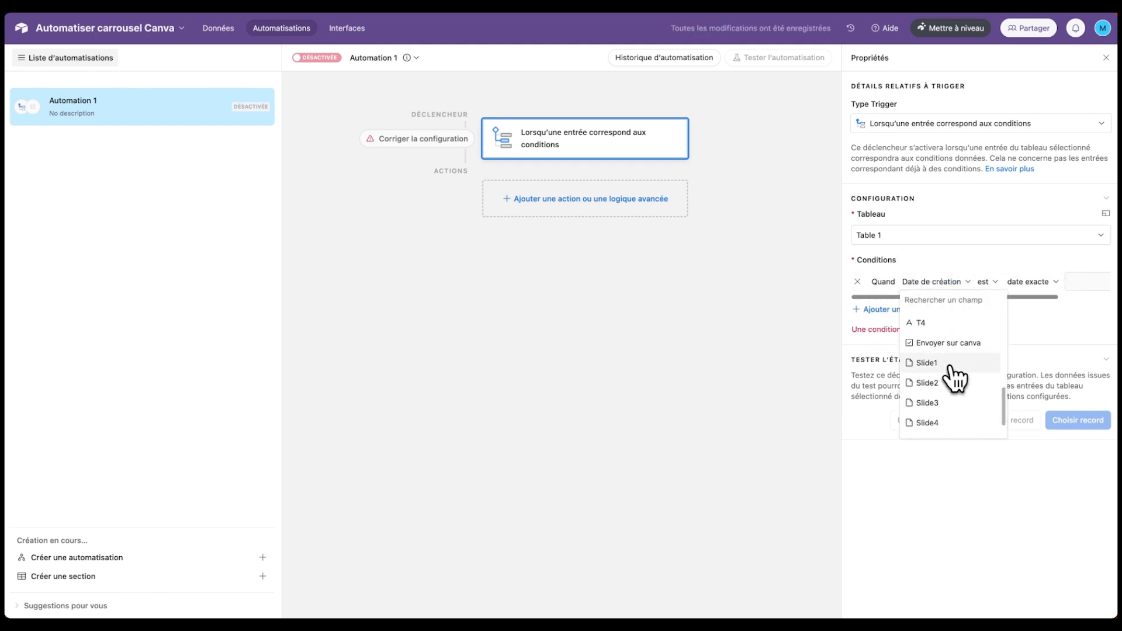
{"action": "left_click", "coordinate": [949, 344]}
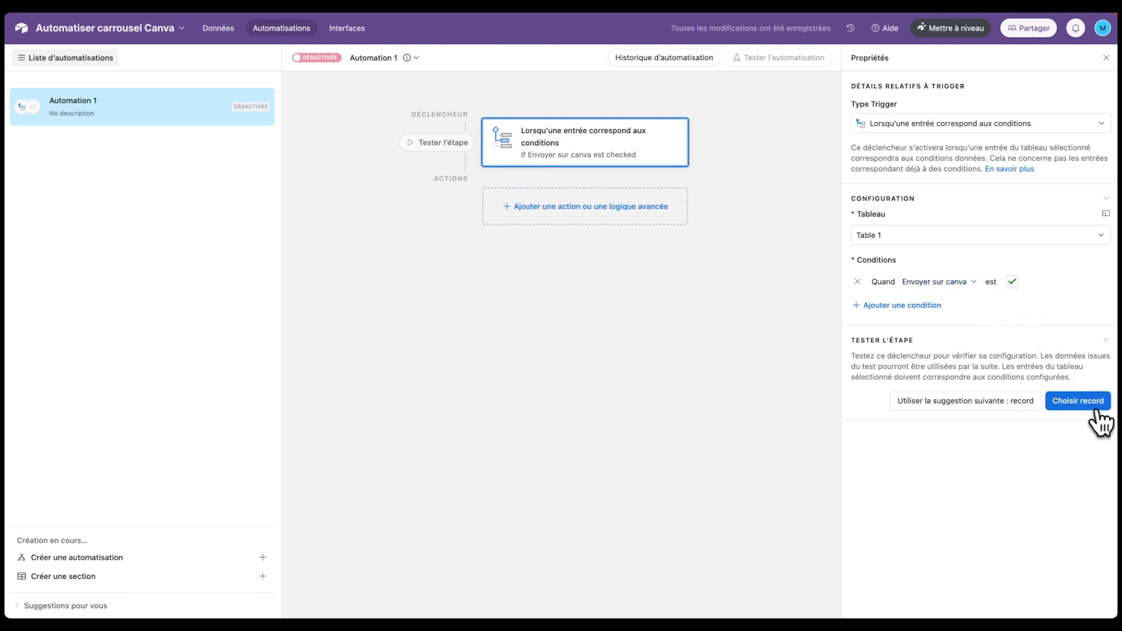
- Tick Envoyer sur canva on the record and test the trigger with the 27/7/2024 record
{"action": "left_click", "coordinate": [1077, 402]}
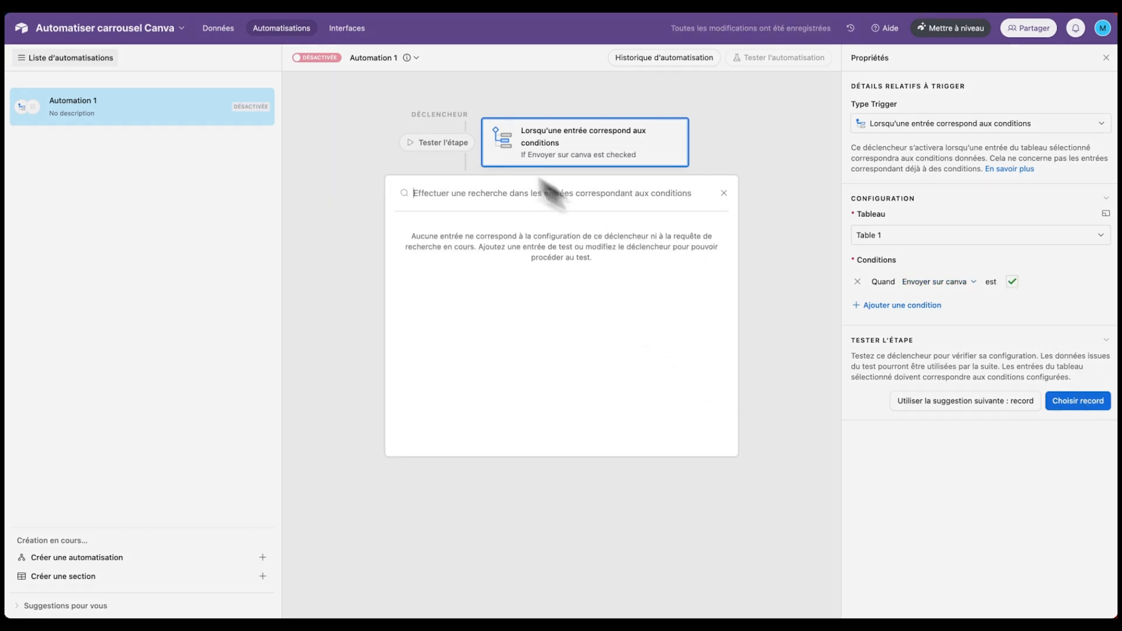
{"action": "left_click", "coordinate": [227, 36]}
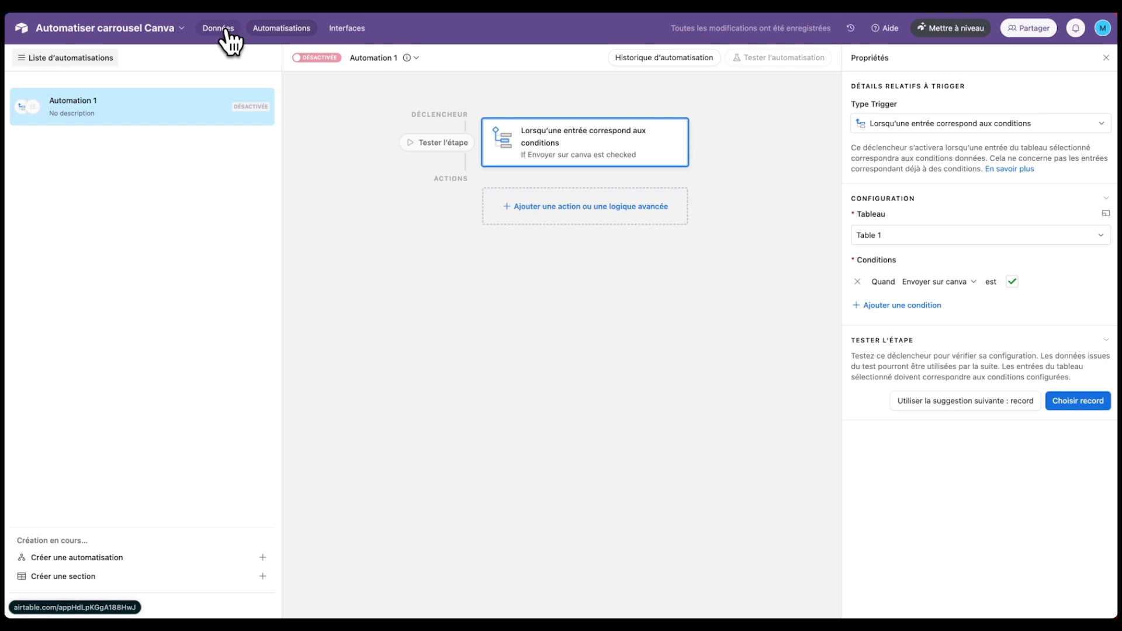
{"action": "left_click", "coordinate": [226, 35]}
{"action": "left_click", "coordinate": [804, 118]}
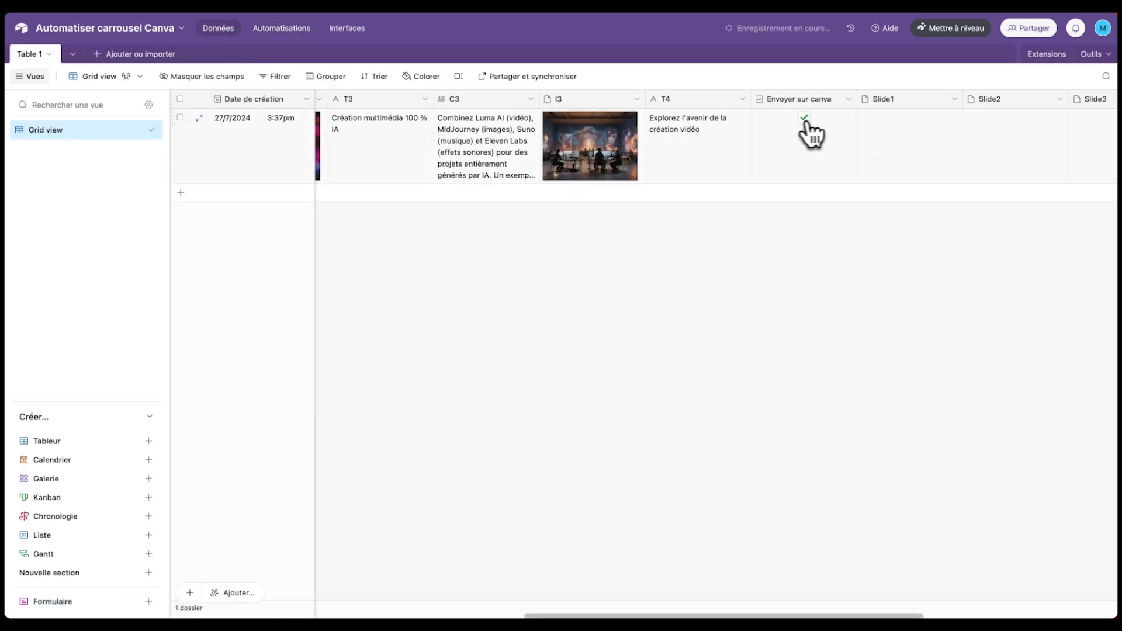
{"action": "left_click", "coordinate": [284, 35]}
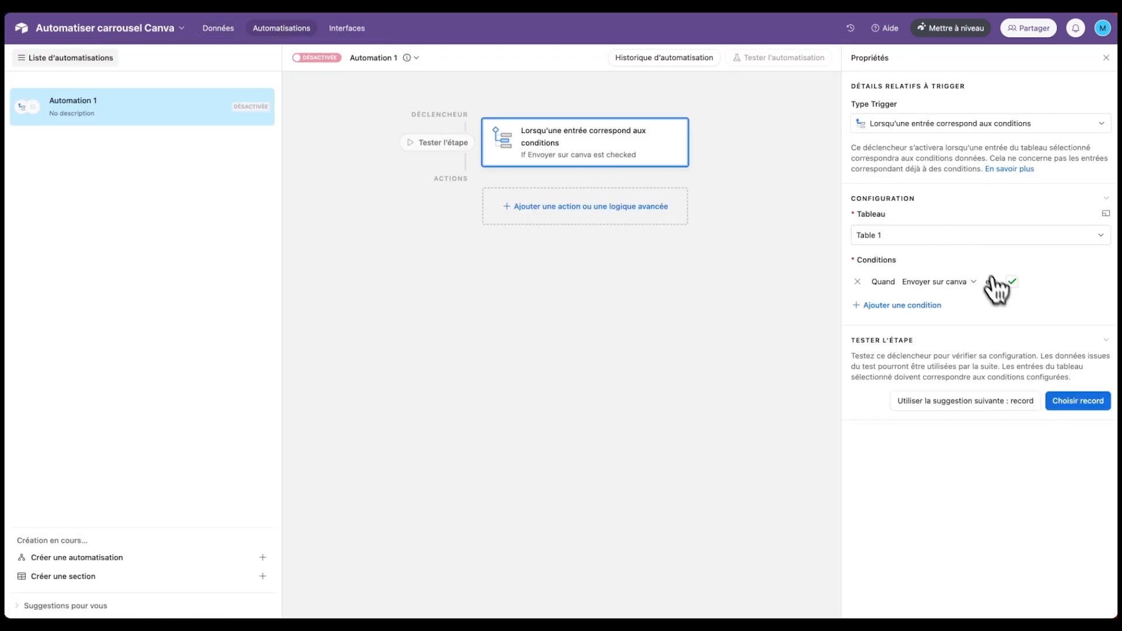
{"action": "left_click", "coordinate": [1078, 401]}
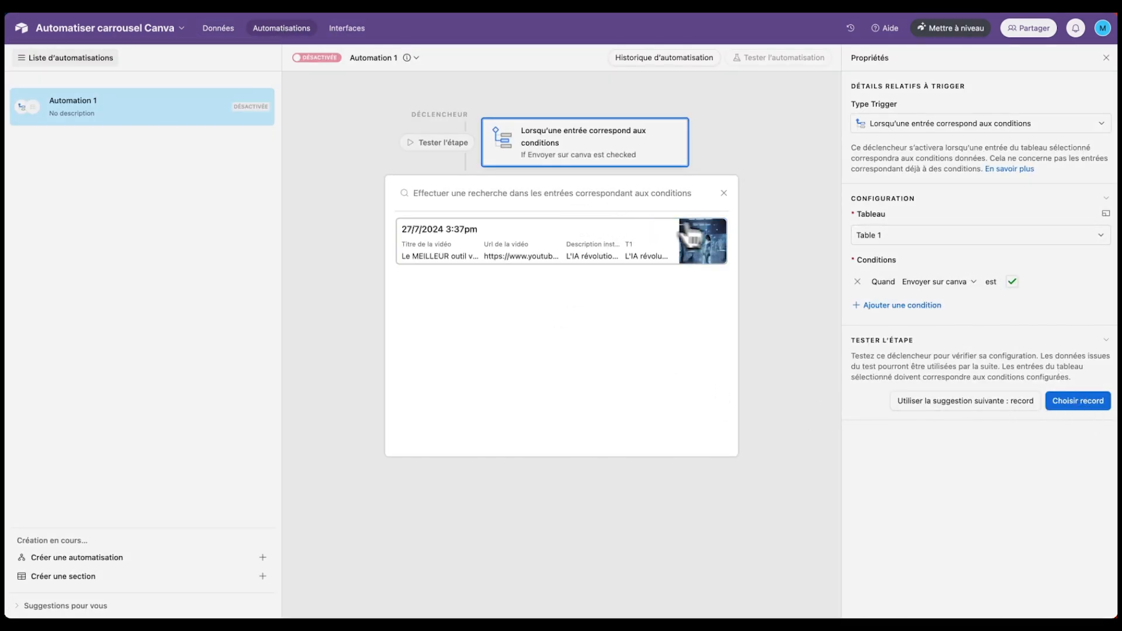
{"action": "left_click", "coordinate": [558, 248]}
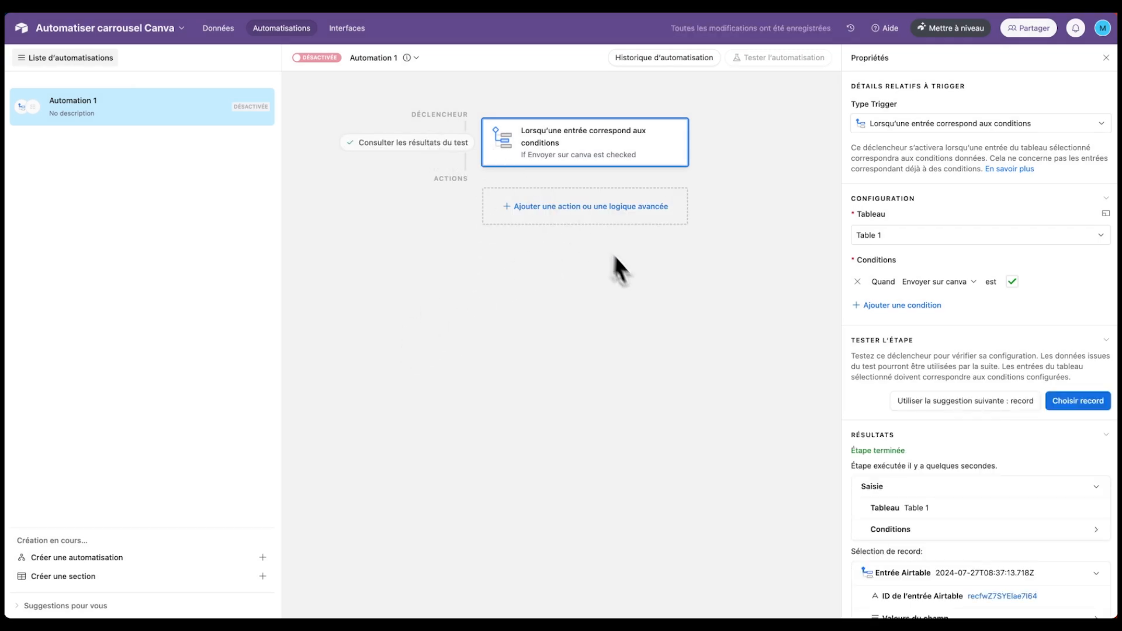
{"action": "left_click", "coordinate": [594, 220]}
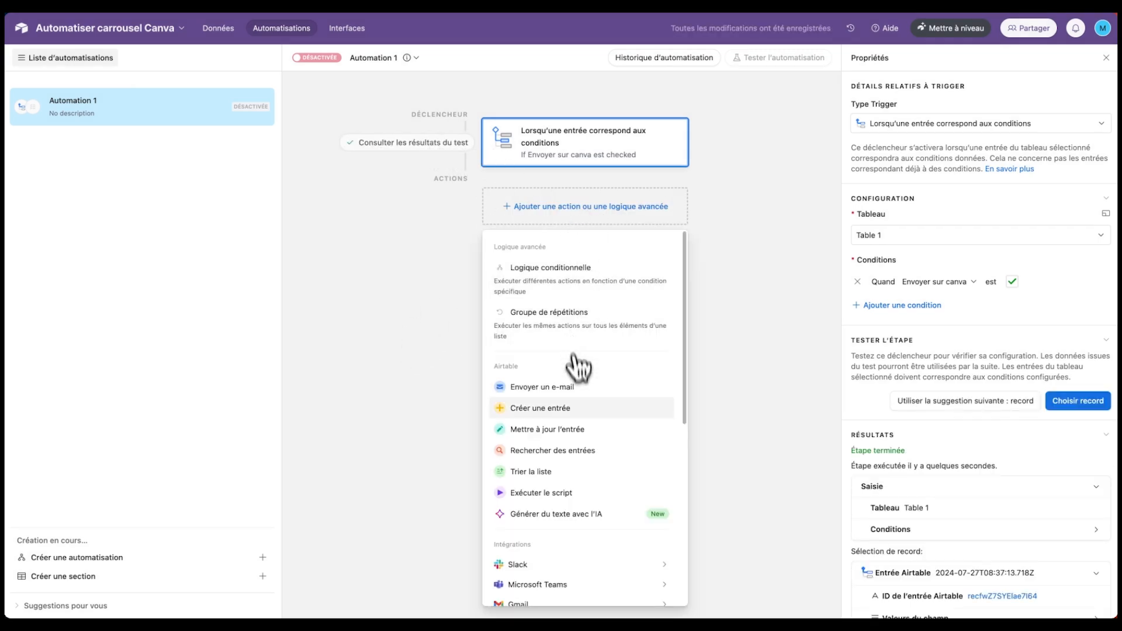
- Add an 'Exécuter le script' action and replace the sample code with the webhook-sending script
{"action": "left_click", "coordinate": [565, 493]}
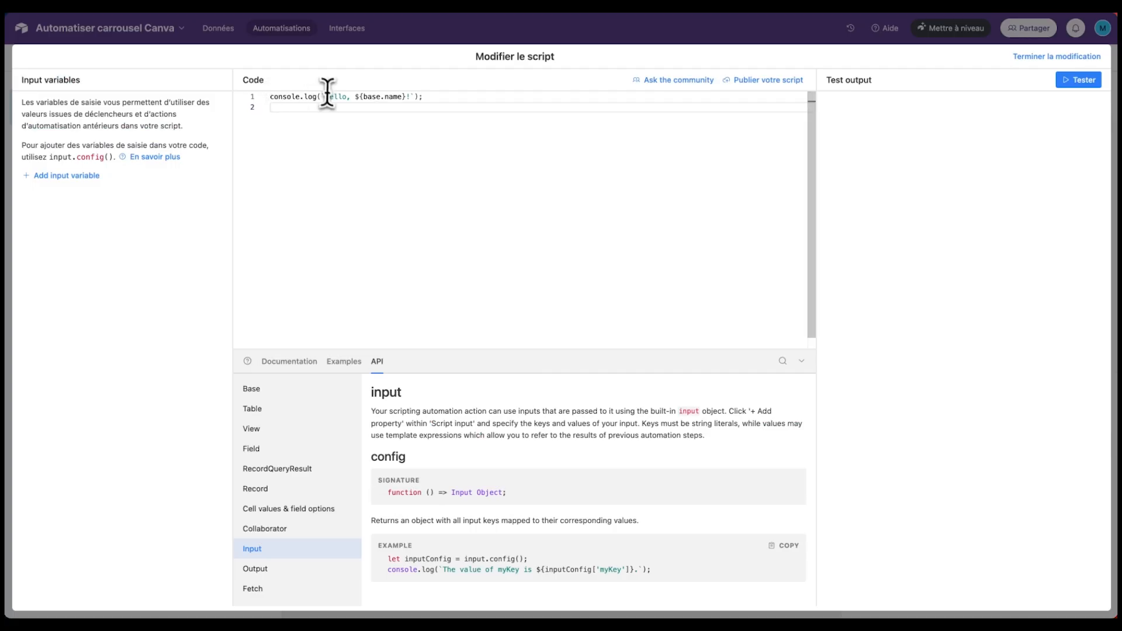
{"action": "key", "text": "ctrl+a"}
{"action": "key", "text": "BackSpace"}
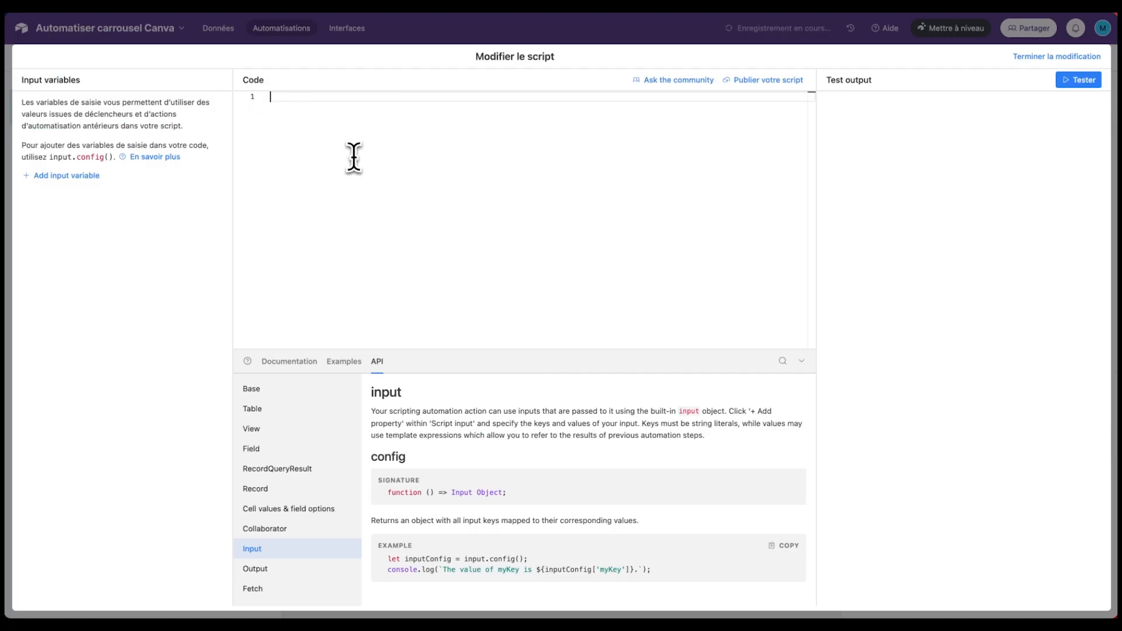
{"action": "key", "text": "ctrl+v"}
{"action": "scroll", "coordinate": [374, 146], "scroll_direction": "up", "scroll_amount": 4}
{"action": "scroll", "coordinate": [593, 176], "scroll_direction": "up", "scroll_amount": 1}
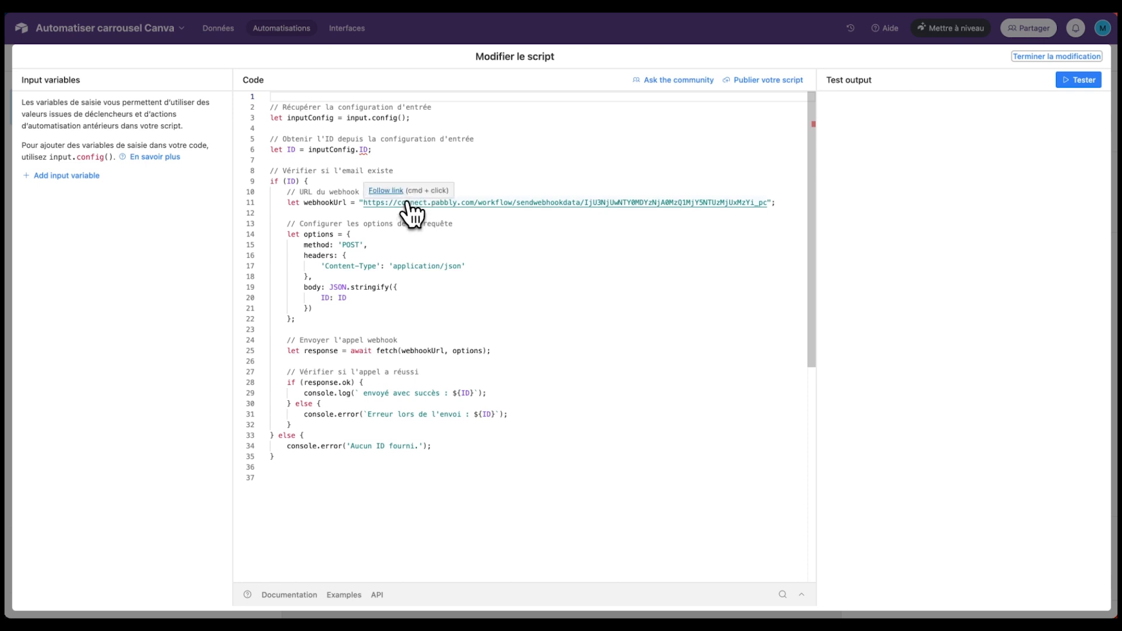
{"action": "left_click_drag", "start_coordinate": [363, 204], "coordinate": [765, 202]}
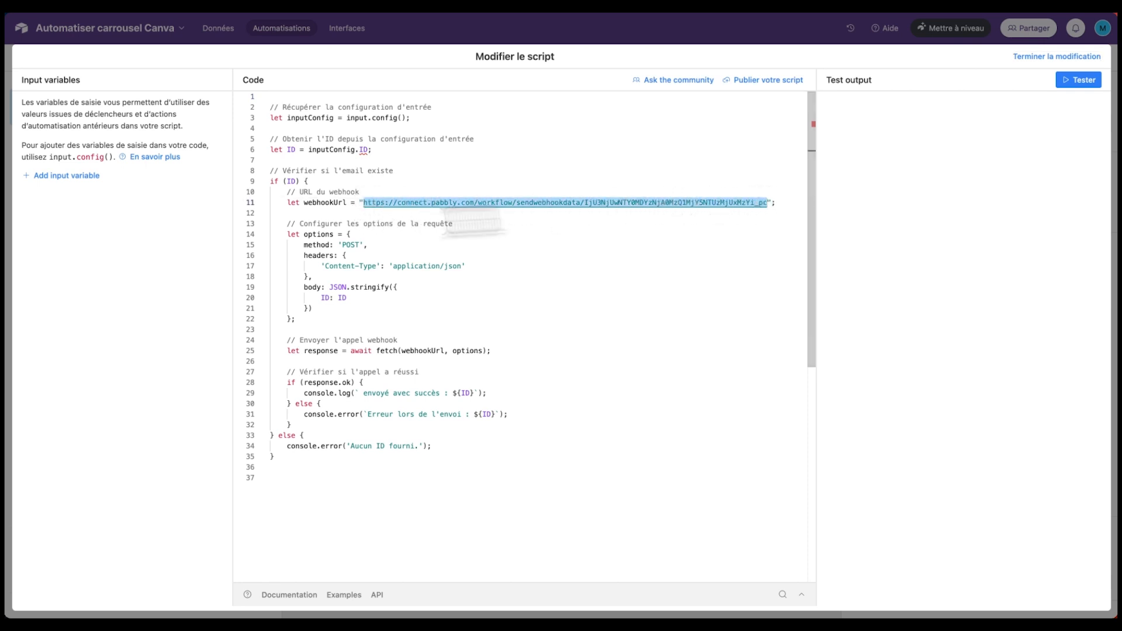
- Paste the Carrousel insta webhook URL over the URL on line 11 of the script
{"action": "mouse_move", "coordinate": [5, 250]}
{"action": "left_click", "coordinate": [58, 257]}
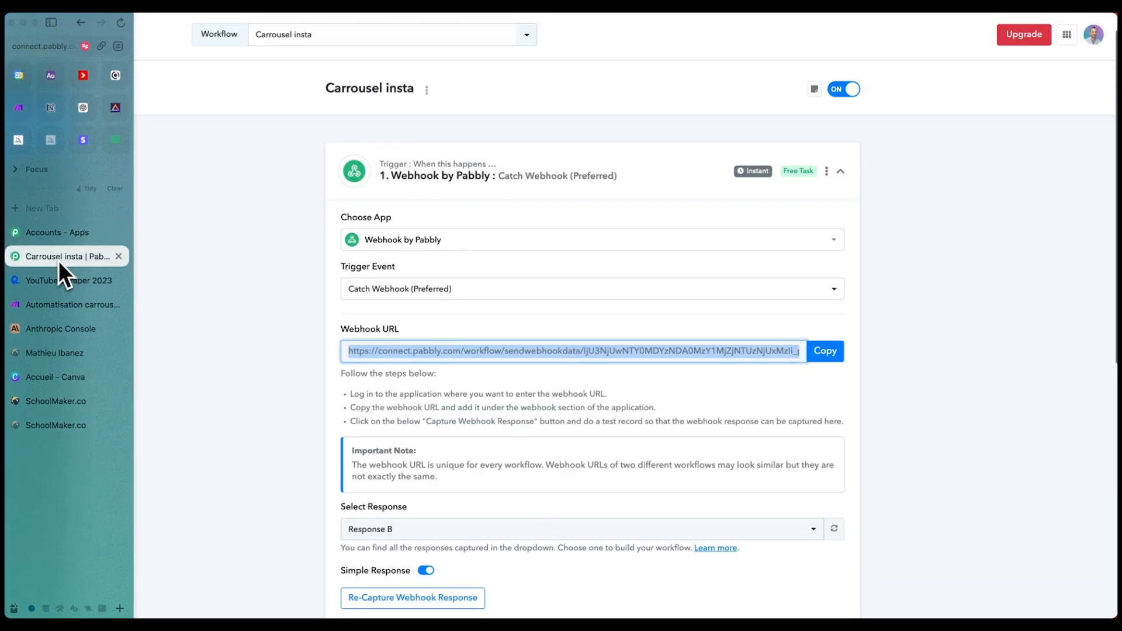
{"action": "left_click", "coordinate": [834, 360]}
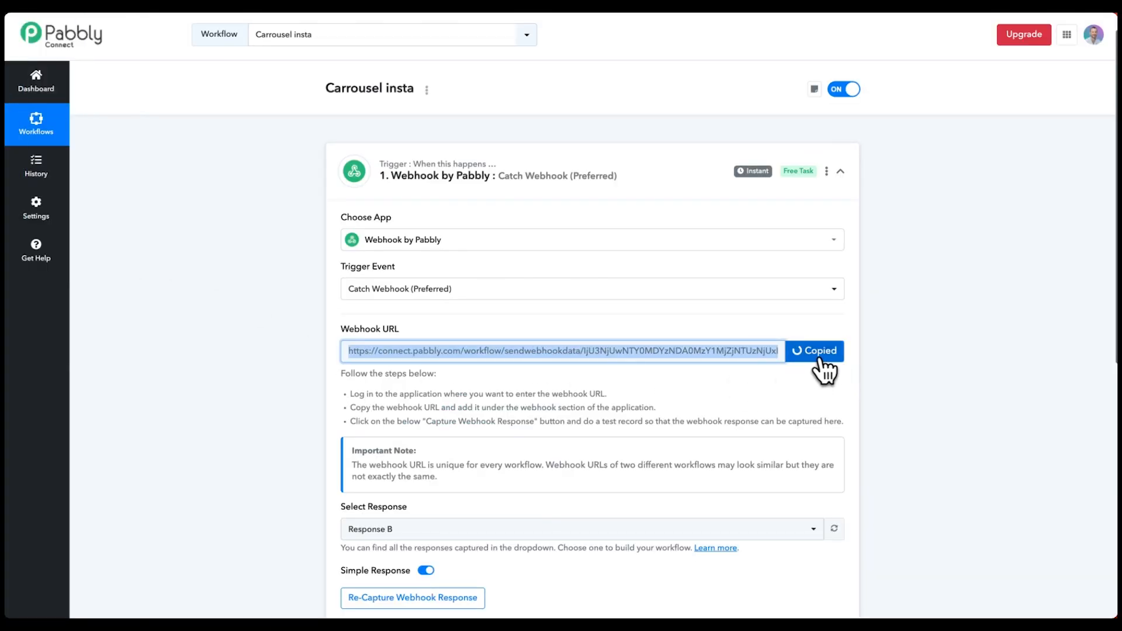
{"action": "key", "text": "ctrl+Tab"}
{"action": "key", "text": "super+v"}
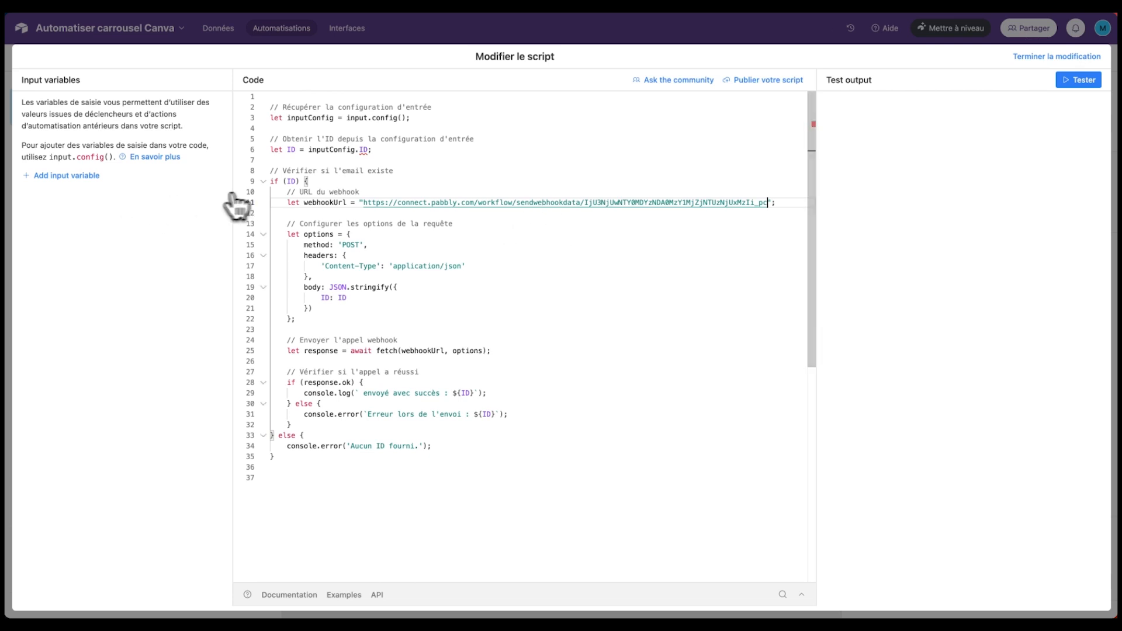
- Add script input variable ID mapped to the Airtable record ID
{"action": "left_click", "coordinate": [60, 177]}
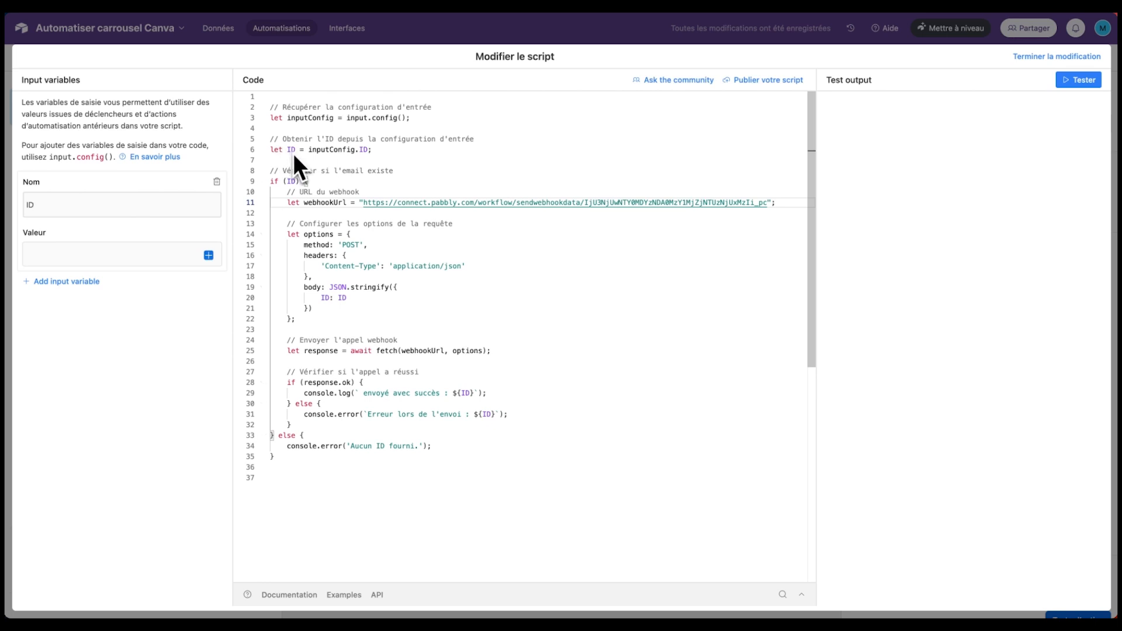
{"action": "left_click", "coordinate": [124, 255]}
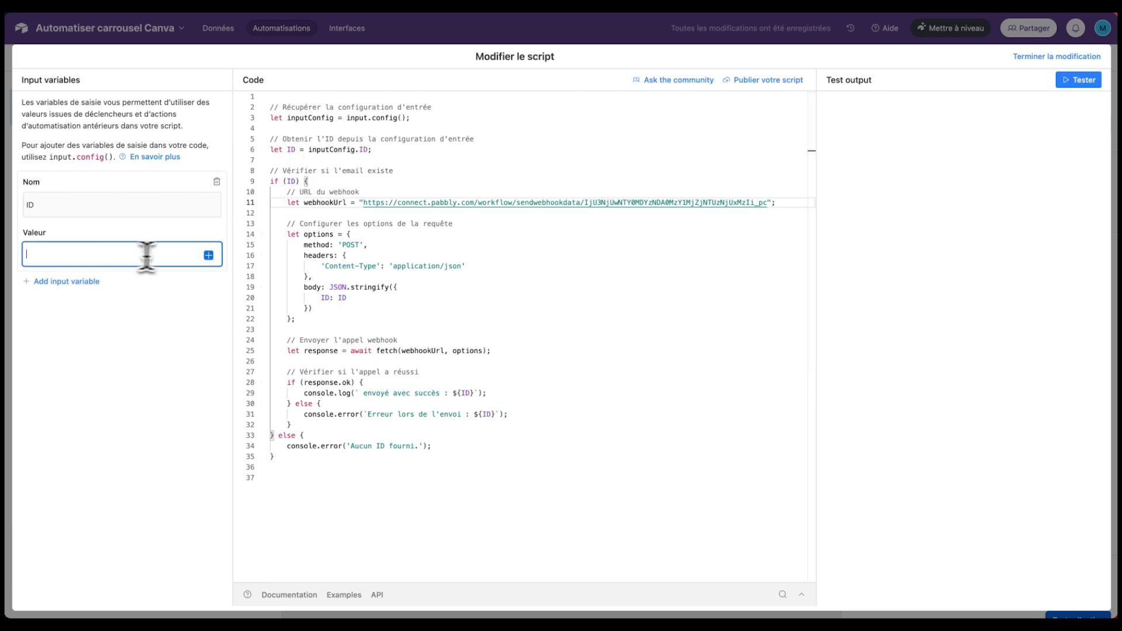
{"action": "left_click", "coordinate": [208, 256]}
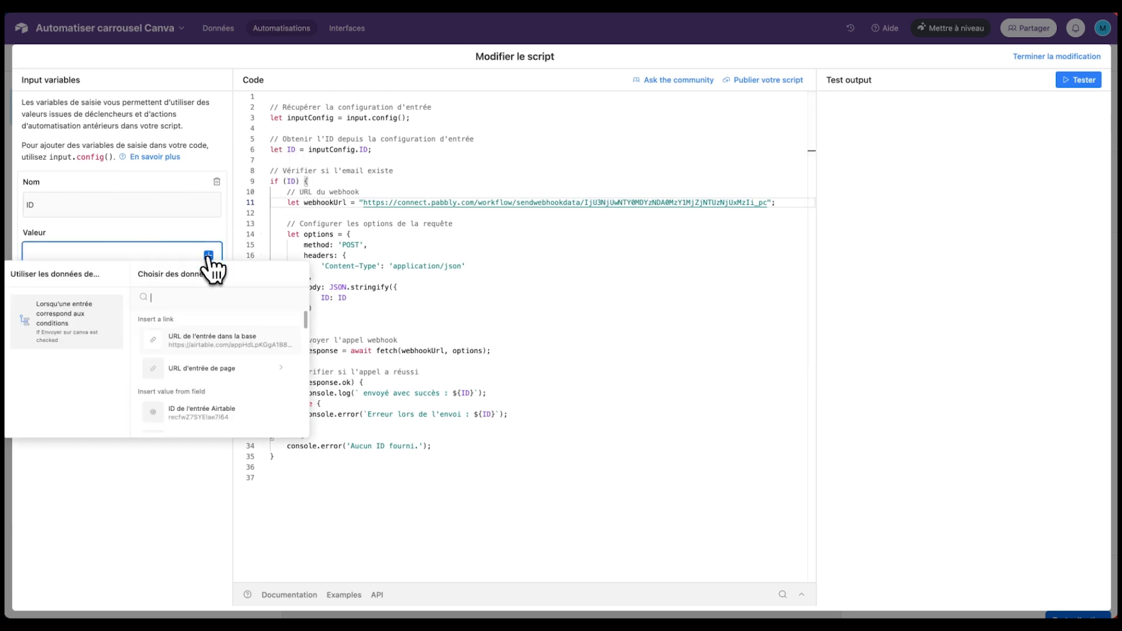
{"action": "left_click", "coordinate": [208, 412]}
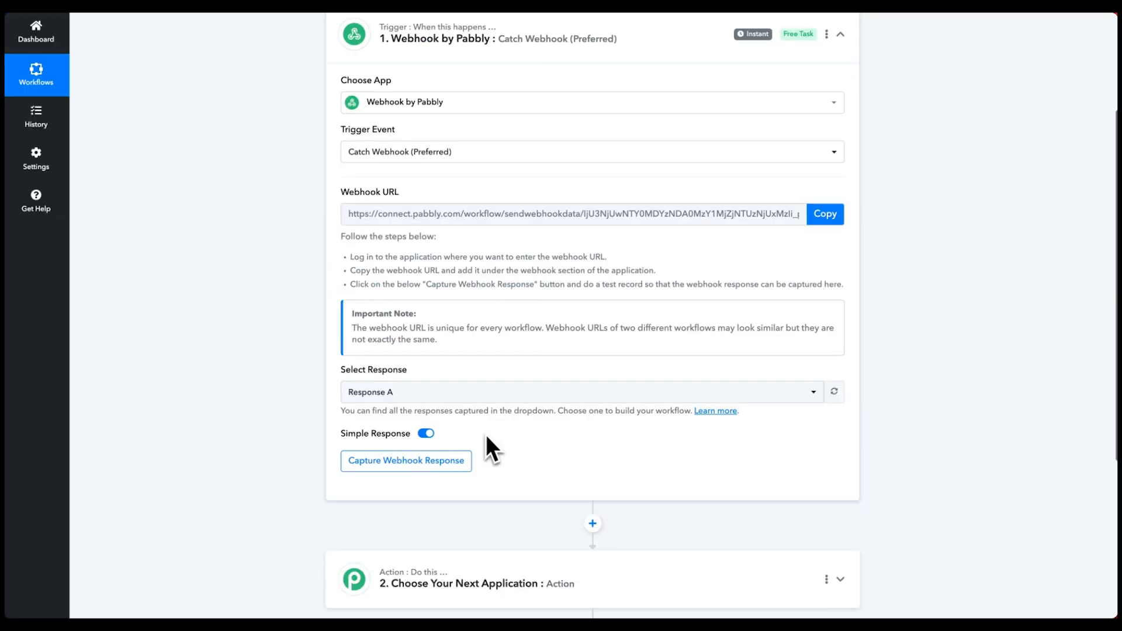
{"action": "scroll", "coordinate": [491, 432], "scroll_direction": "up", "scroll_amount": 1}
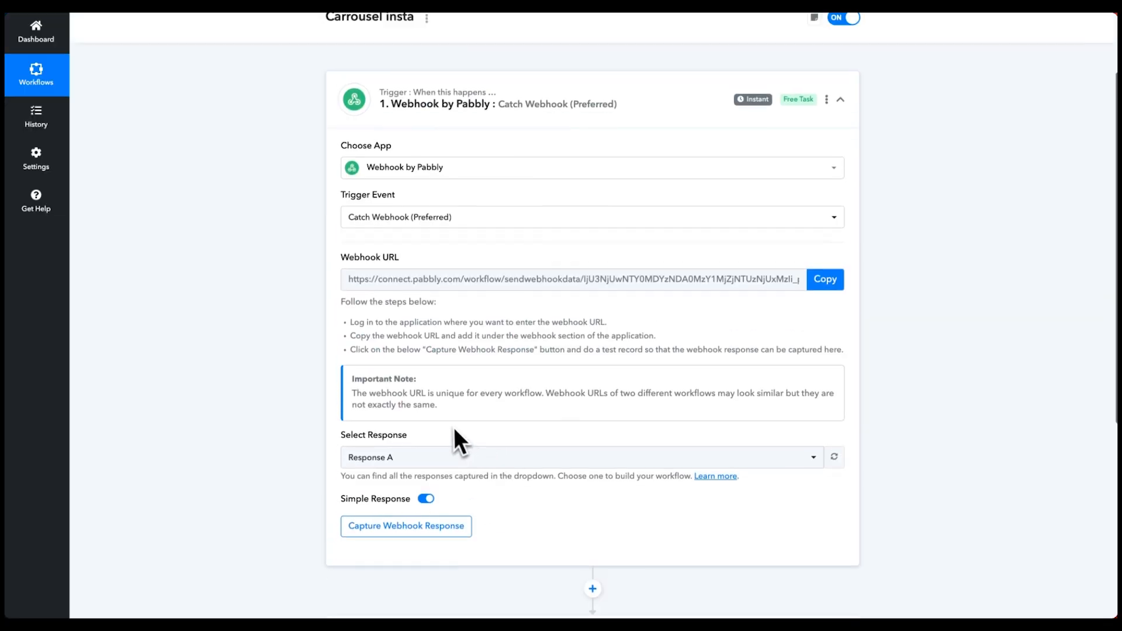
- Set the Pabbly webhook trigger to capture an incoming webhook response
{"action": "scroll", "coordinate": [455, 430], "scroll_direction": "down", "scroll_amount": 3}
{"action": "scroll", "coordinate": [458, 418], "scroll_direction": "up", "scroll_amount": 1}
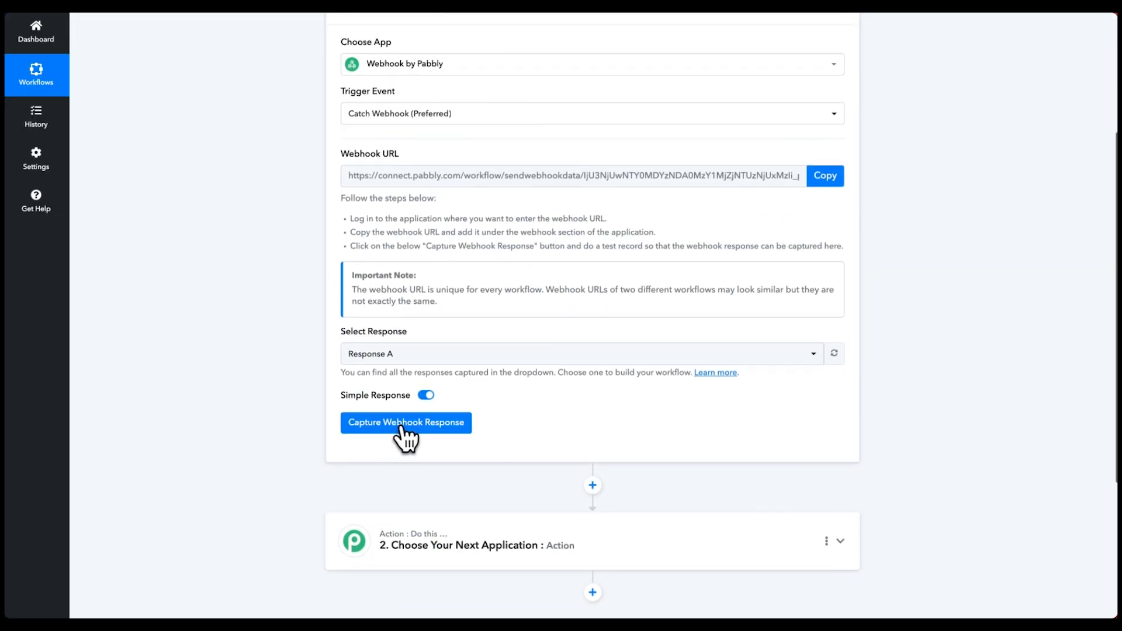
{"action": "left_click", "coordinate": [402, 430]}
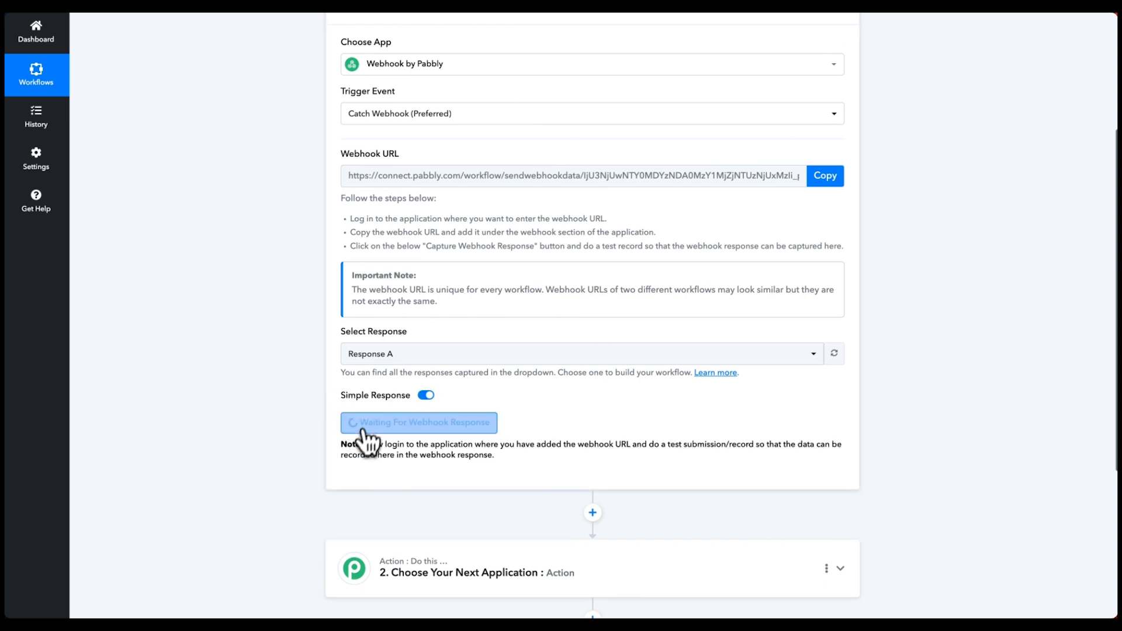
- Run the Airtable script test and check the logged success message with the record ID
{"action": "mouse_move", "coordinate": [13, 352]}
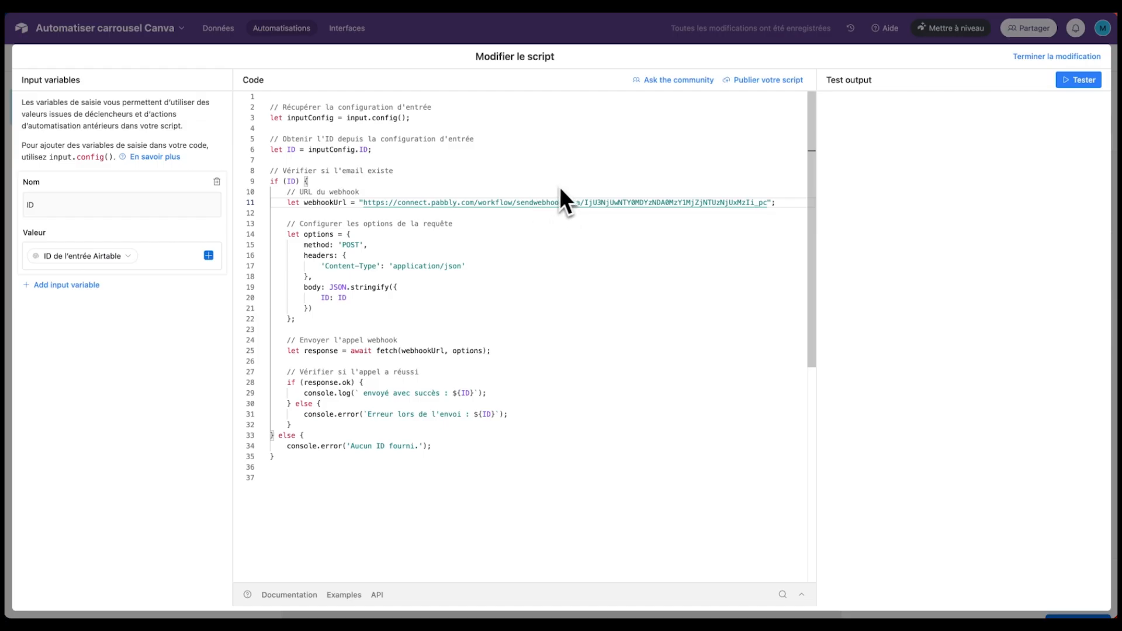
{"action": "left_click", "coordinate": [1076, 84]}
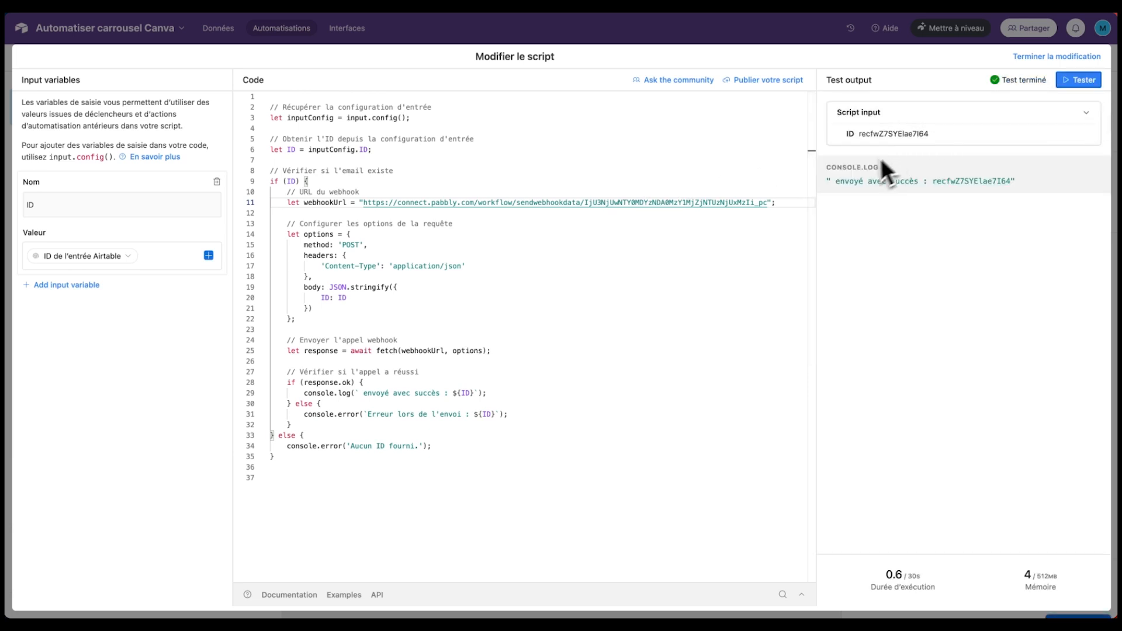
{"action": "left_click_drag", "start_coordinate": [839, 184], "coordinate": [982, 193]}
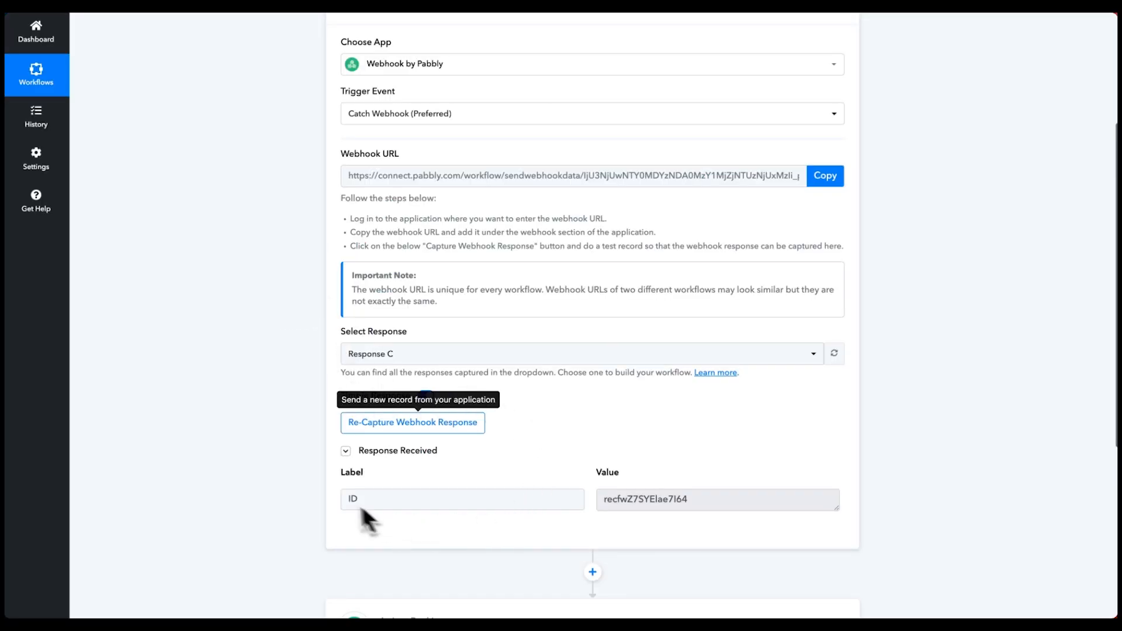
- Confirm the captured record ID and make step 2 an Airtable Get Record action
{"action": "left_click_drag", "start_coordinate": [689, 500], "coordinate": [569, 499]}
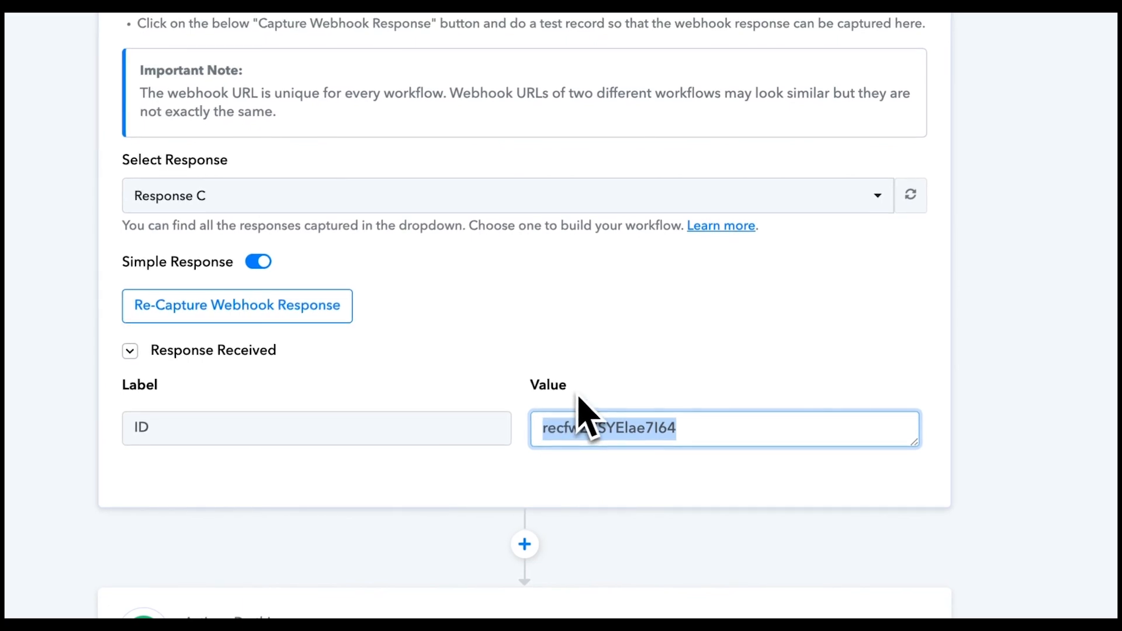
{"action": "scroll", "coordinate": [615, 324], "scroll_direction": "down", "scroll_amount": 2}
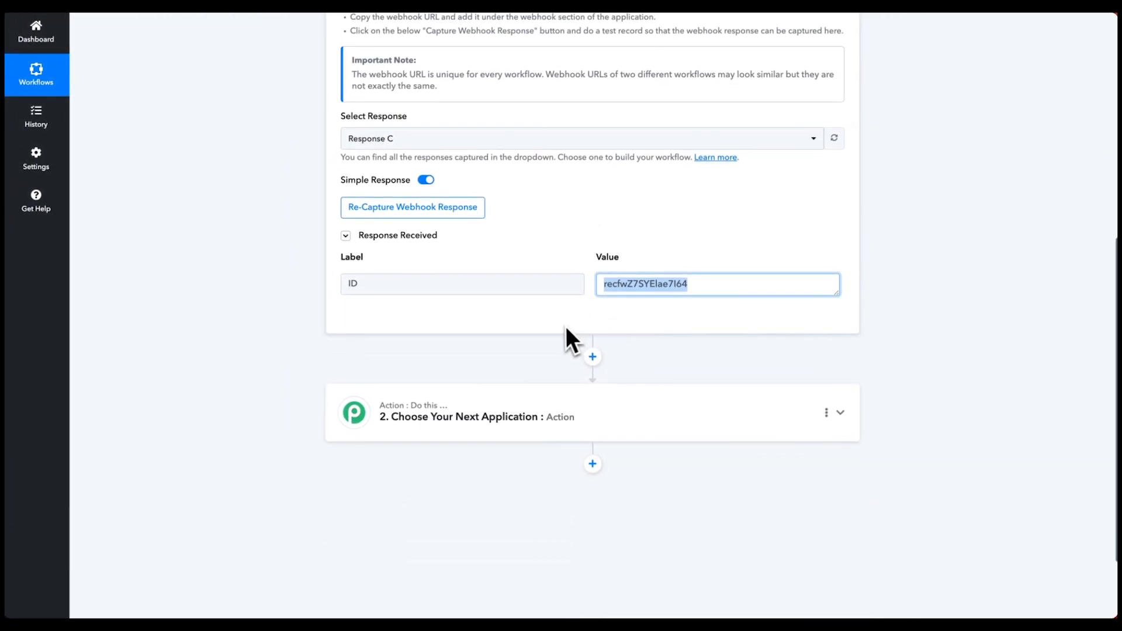
{"action": "left_click", "coordinate": [471, 433]}
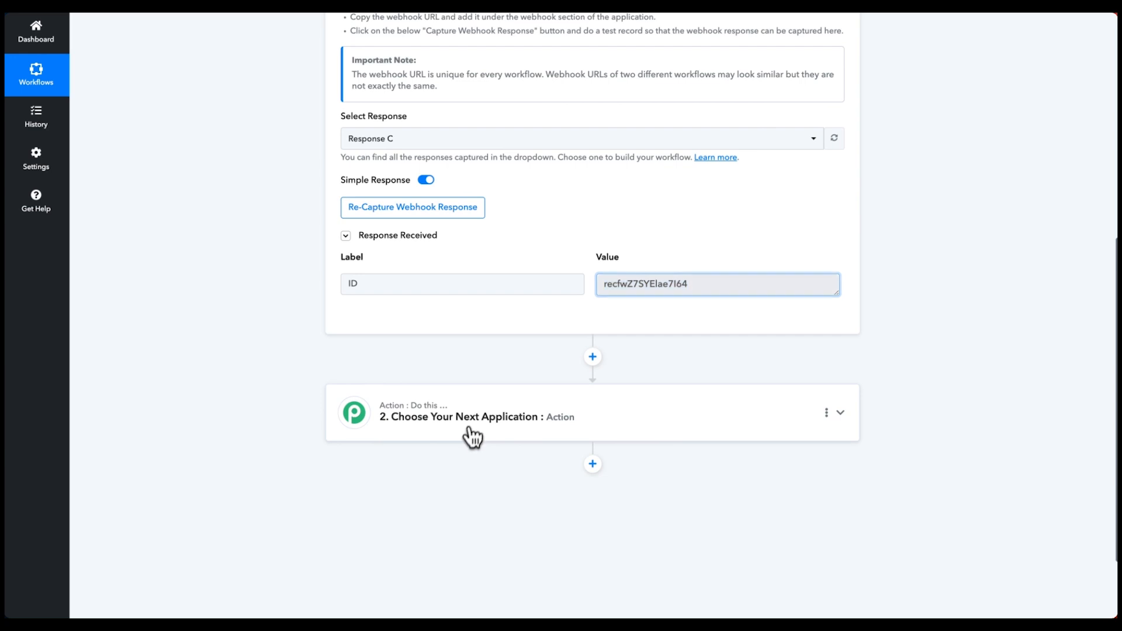
{"action": "type", "text": "airt"}
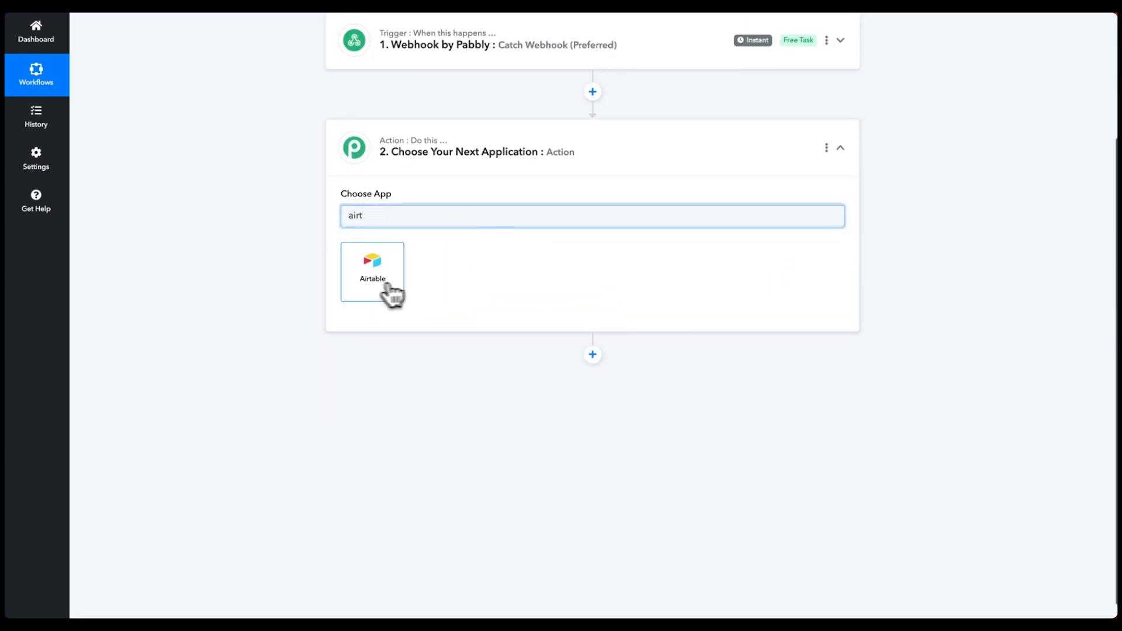
{"action": "left_click", "coordinate": [393, 295]}
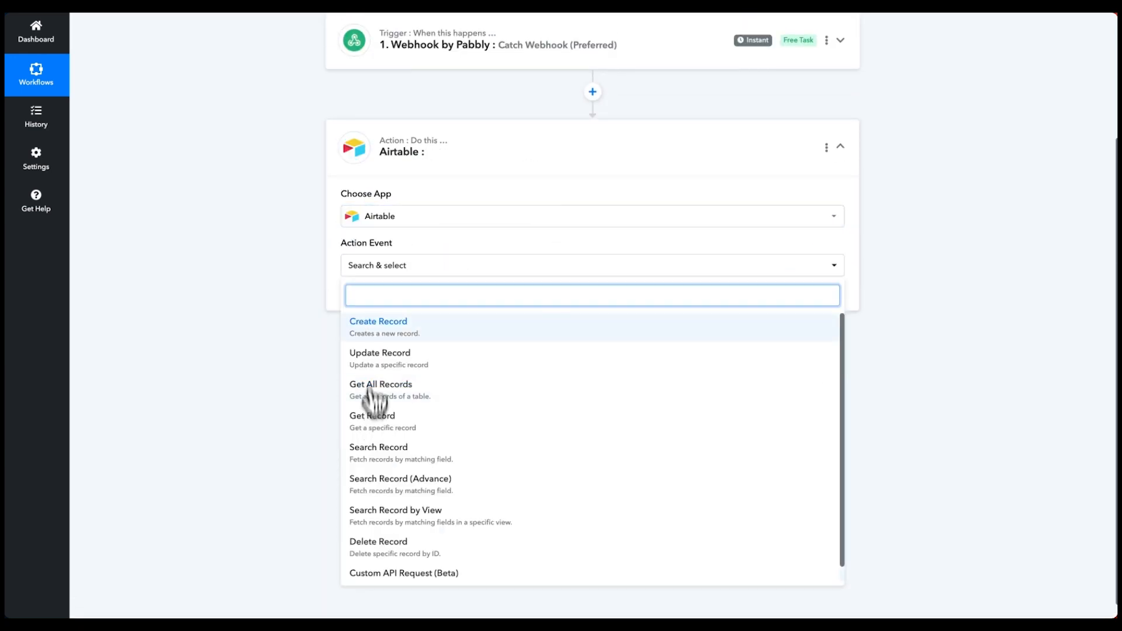
{"action": "left_click", "coordinate": [387, 426]}
- Add a new Airtable connection through Connect With Airtable
{"action": "left_click", "coordinate": [373, 306]}
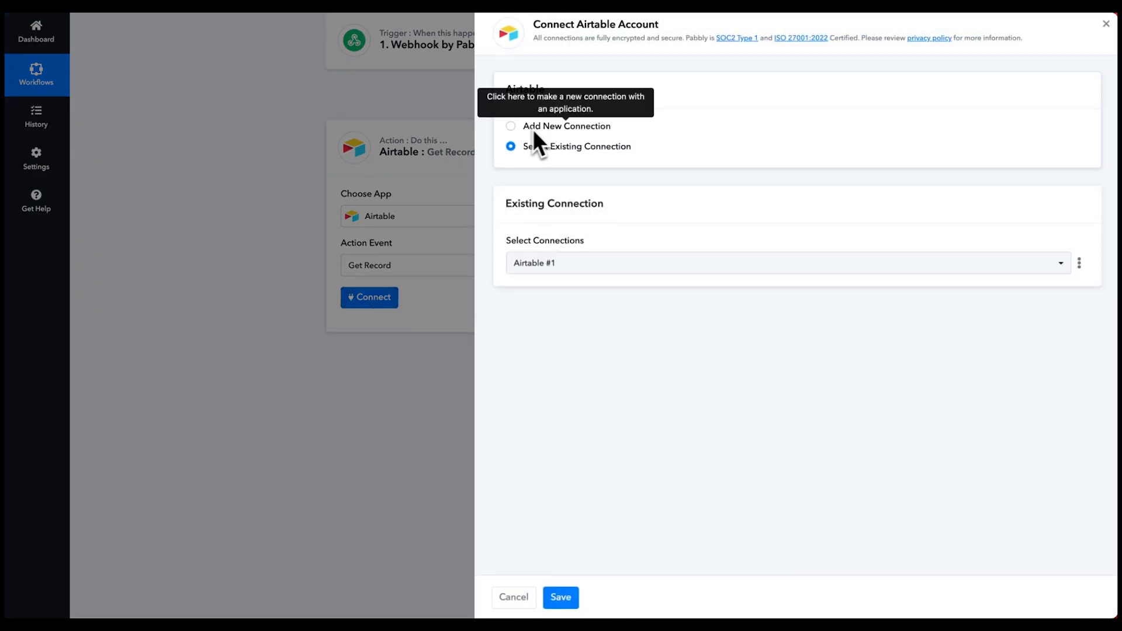
{"action": "left_click", "coordinate": [531, 127]}
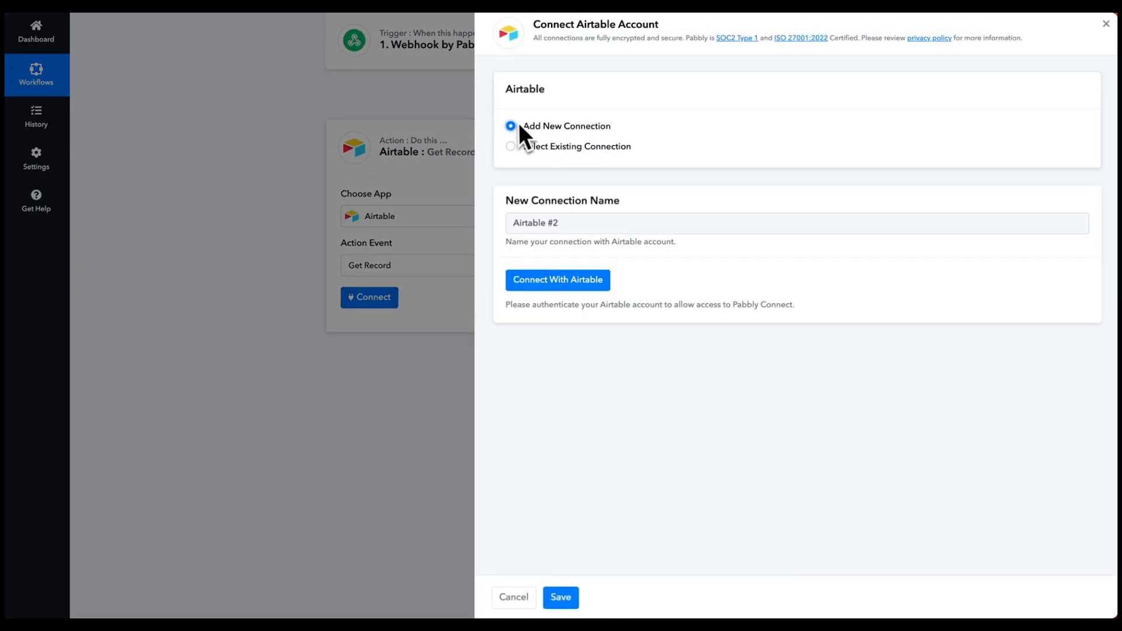
{"action": "left_click", "coordinate": [538, 285]}
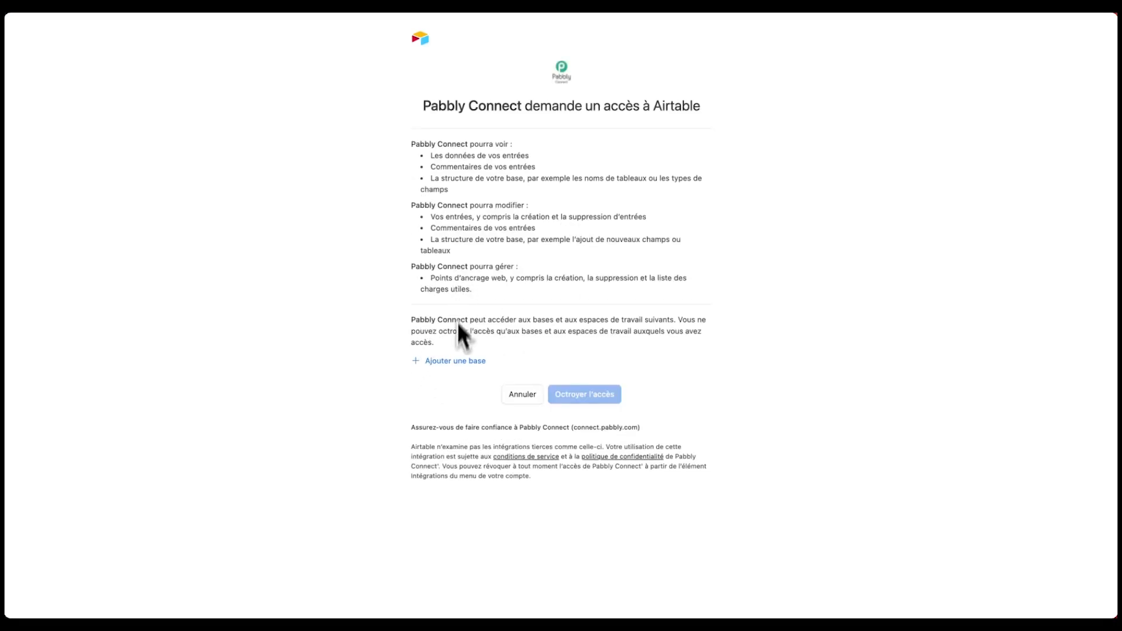
- Grant Pabbly Connect access to all bases in all workspaces
{"action": "left_click", "coordinate": [454, 362]}
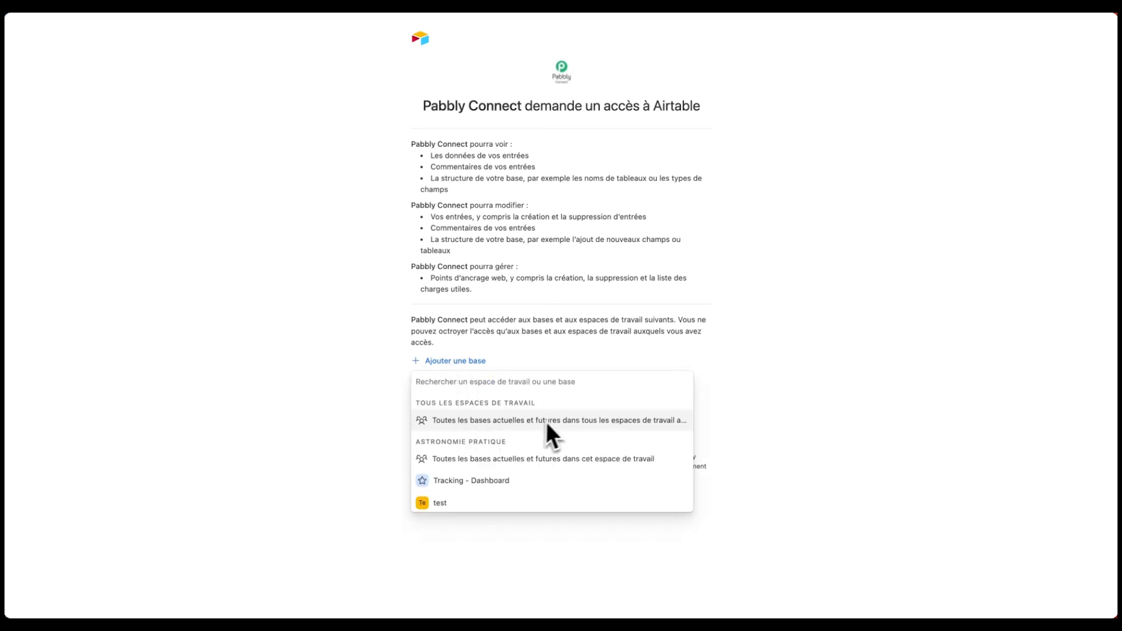
{"action": "left_click", "coordinate": [612, 418]}
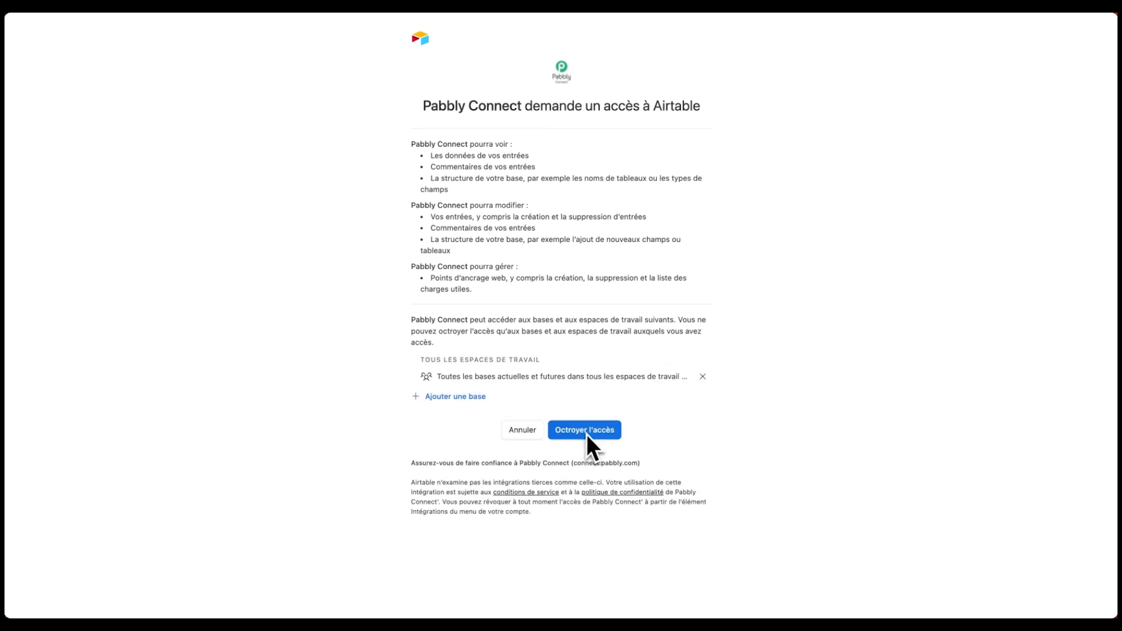
{"action": "left_click", "coordinate": [589, 433]}
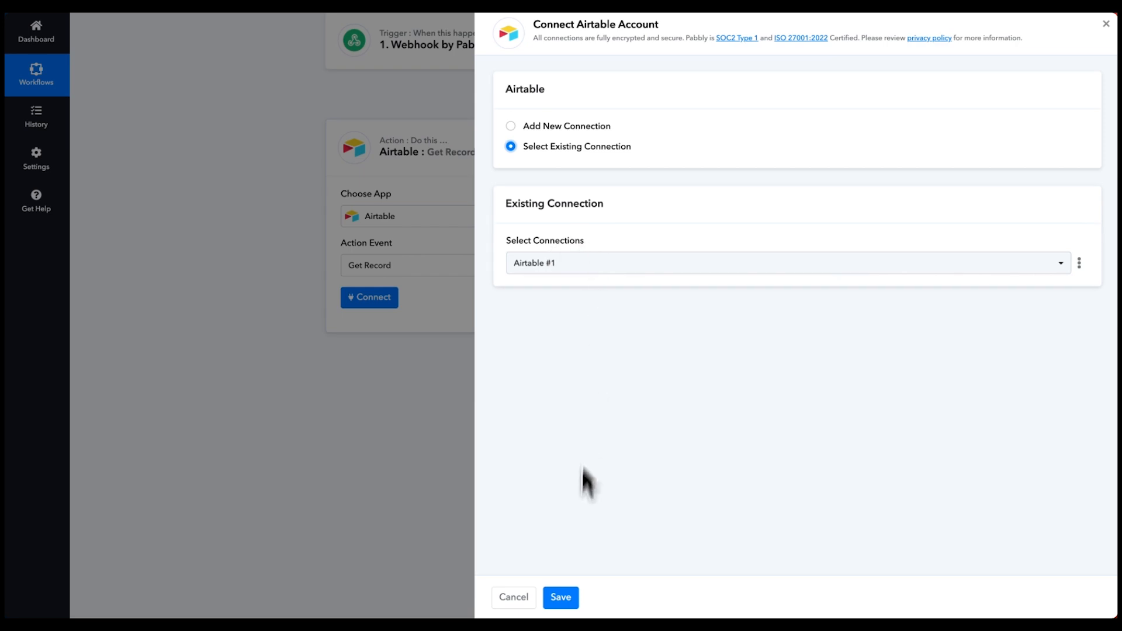
- Save the Airtable connection and keep Table 1 as the Get Record table
{"action": "left_click", "coordinate": [569, 596]}
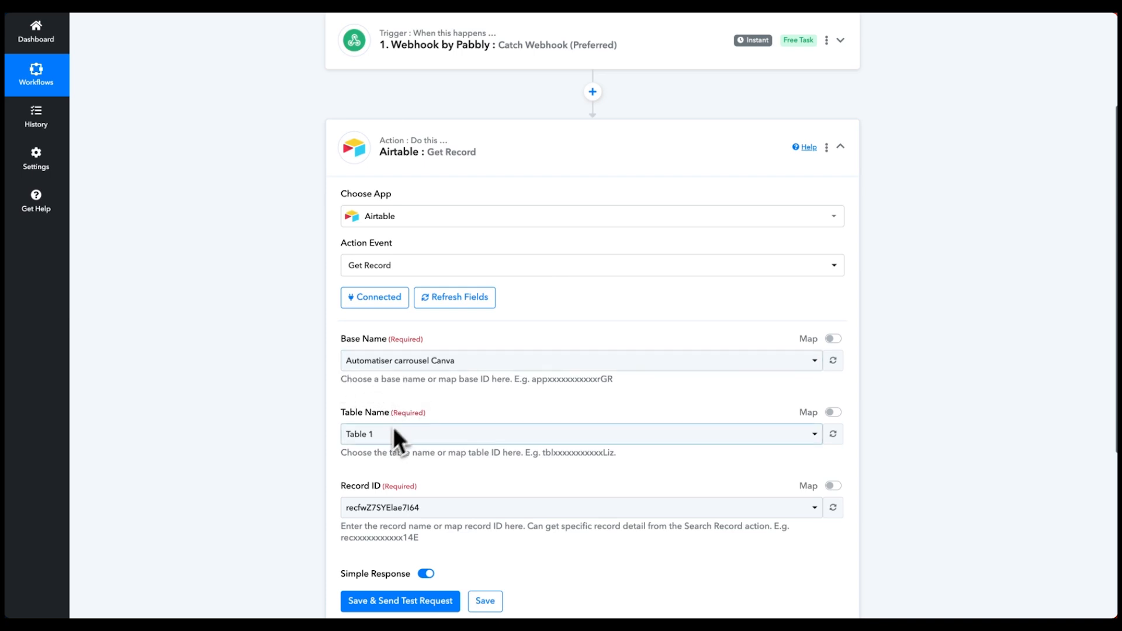
{"action": "scroll", "coordinate": [382, 429], "scroll_direction": "up", "scroll_amount": 2}
{"action": "scroll", "coordinate": [374, 441], "scroll_direction": "down", "scroll_amount": 2}
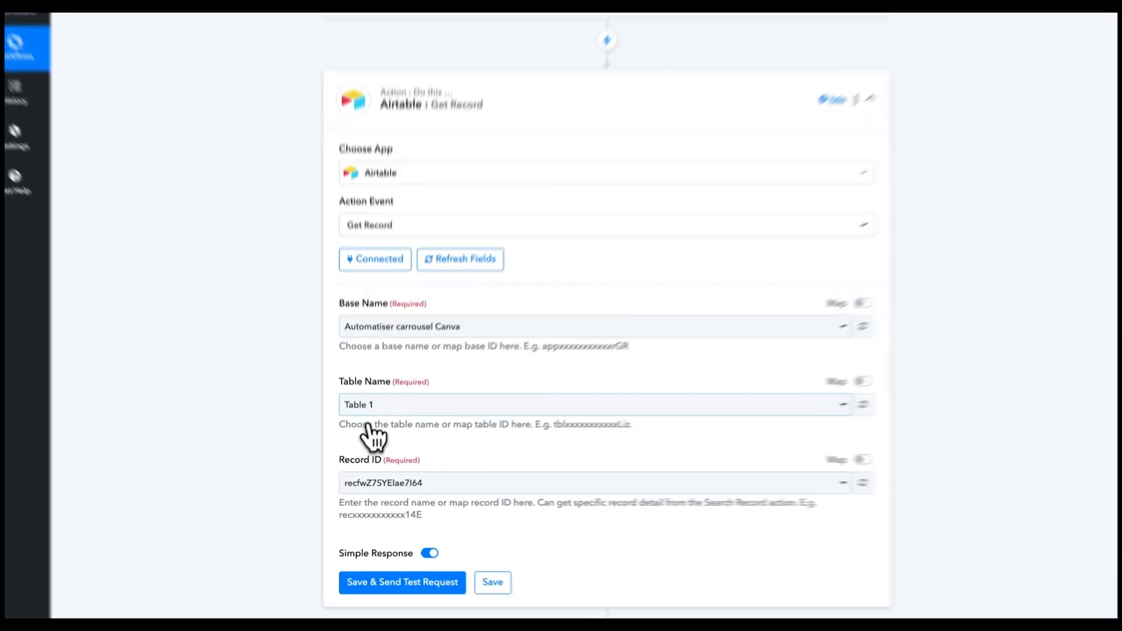
{"action": "left_click", "coordinate": [377, 445]}
{"action": "left_click", "coordinate": [303, 370]}
{"action": "scroll", "coordinate": [351, 374], "scroll_direction": "down", "scroll_amount": 2}
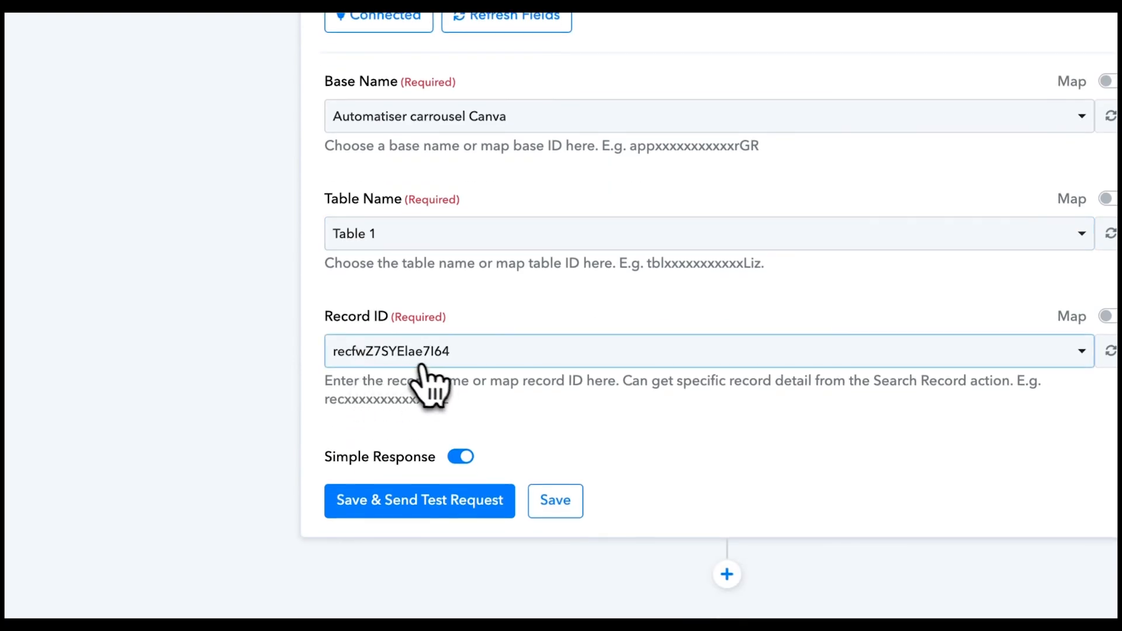
{"action": "left_click", "coordinate": [428, 358]}
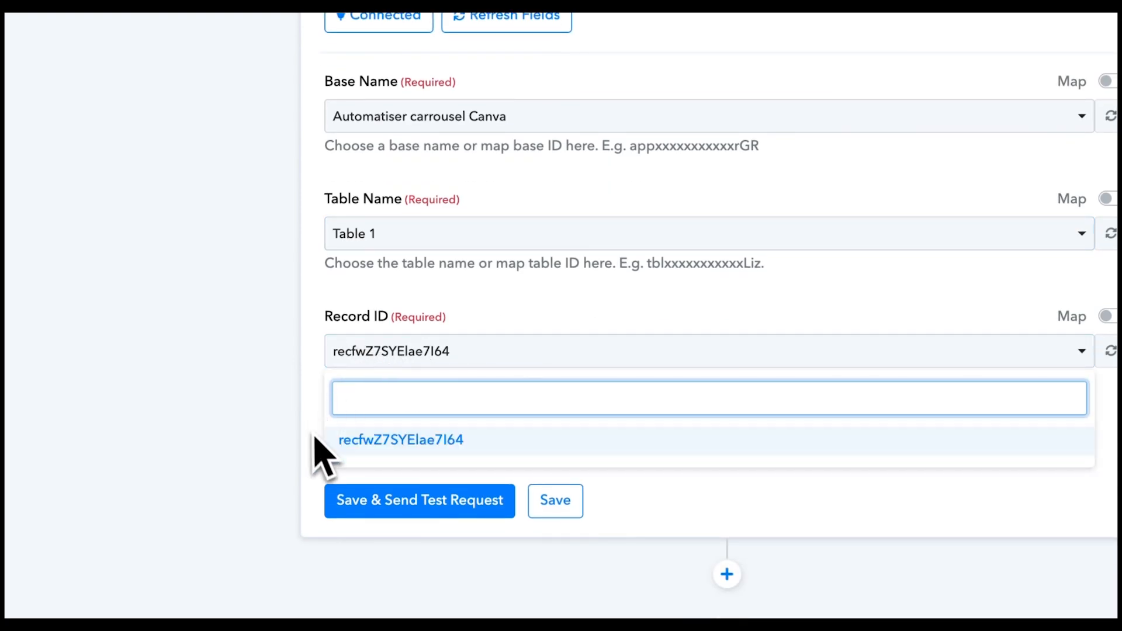
{"action": "left_click", "coordinate": [439, 358]}
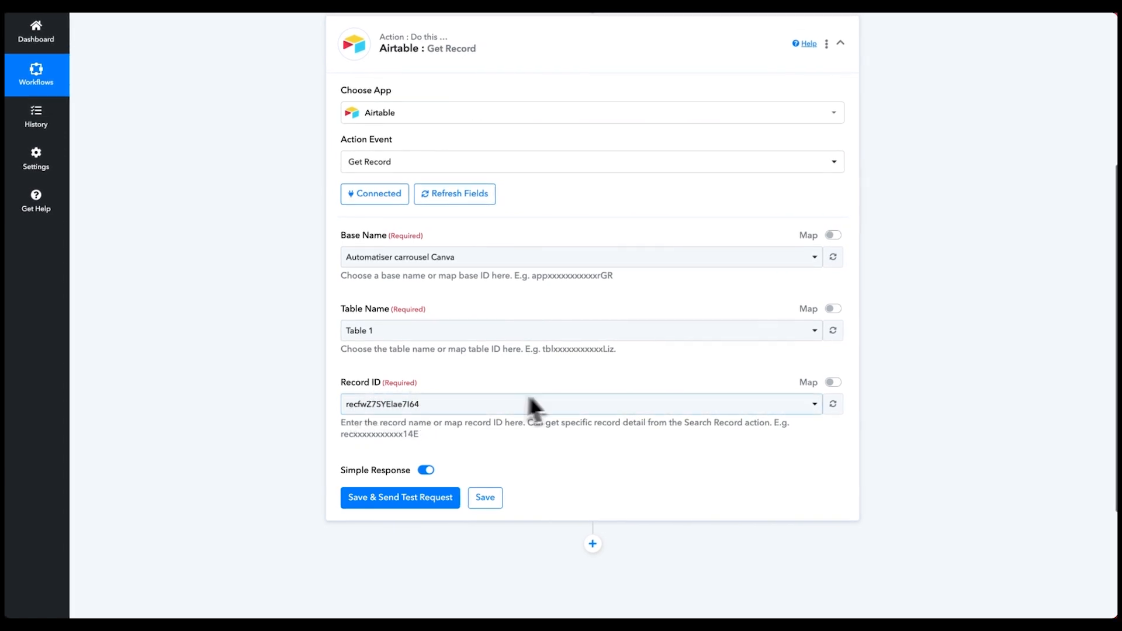
- Replace the fixed Record ID with the webhook step's mapped ID
{"action": "scroll", "coordinate": [531, 401], "scroll_direction": "up", "scroll_amount": 3}
{"action": "scroll", "coordinate": [454, 126], "scroll_direction": "up", "scroll_amount": 2}
{"action": "scroll", "coordinate": [463, 175], "scroll_direction": "down", "scroll_amount": 5}
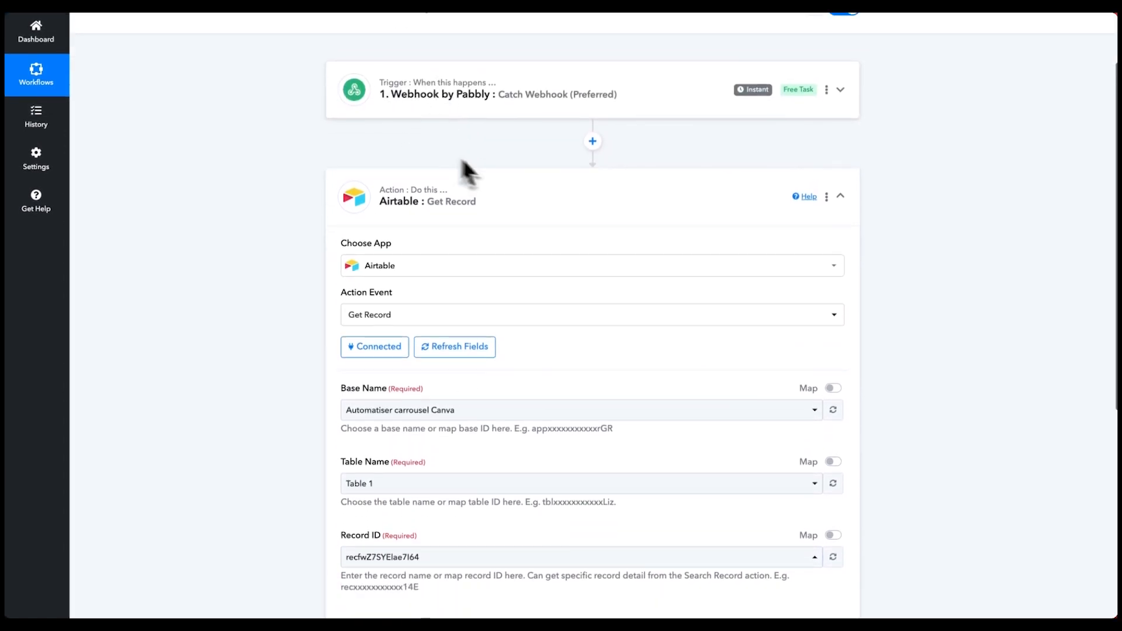
{"action": "left_click", "coordinate": [833, 349]}
{"action": "left_click", "coordinate": [458, 373]}
{"action": "left_click_drag", "start_coordinate": [458, 372], "coordinate": [321, 380]}
{"action": "key", "text": "BackSpace"}
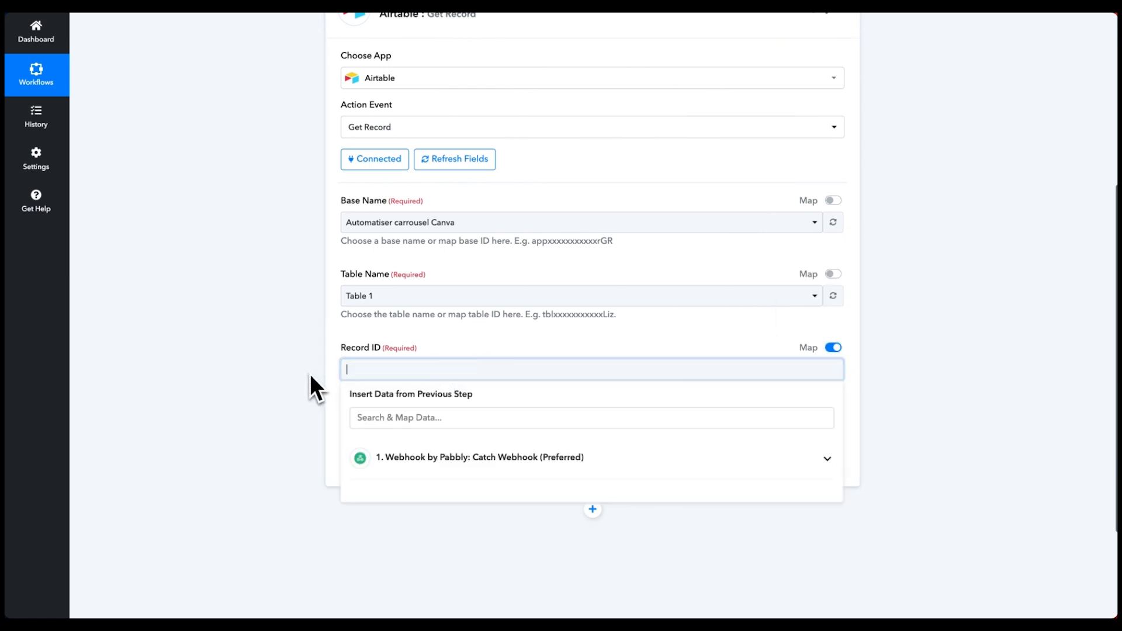
{"action": "left_click", "coordinate": [442, 467]}
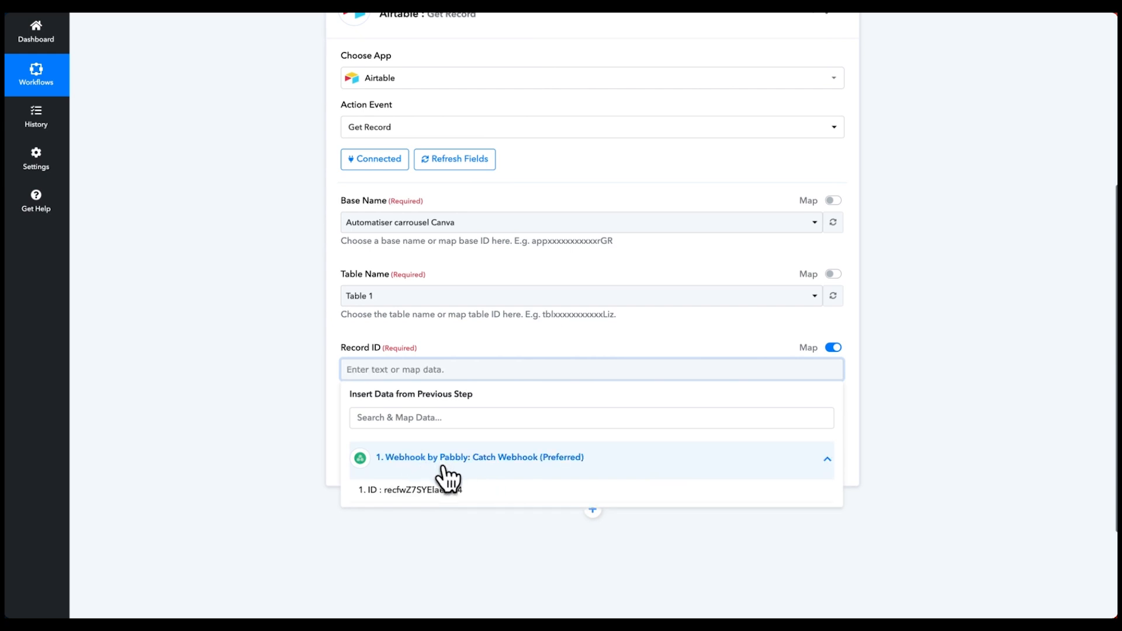
{"action": "left_click", "coordinate": [409, 495]}
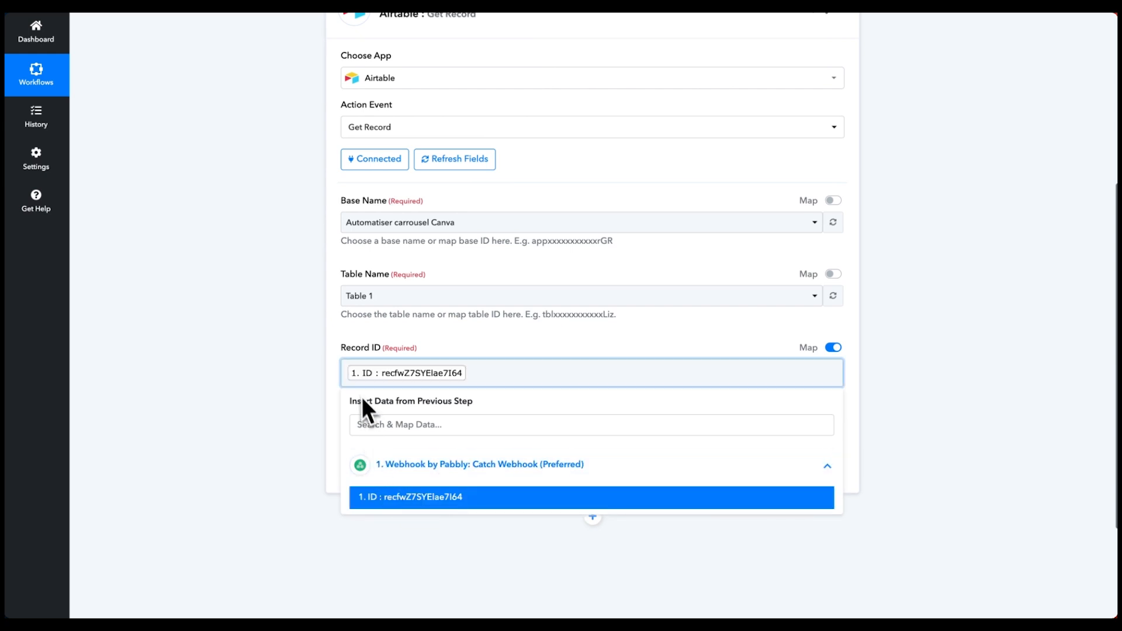
{"action": "left_click", "coordinate": [452, 333]}
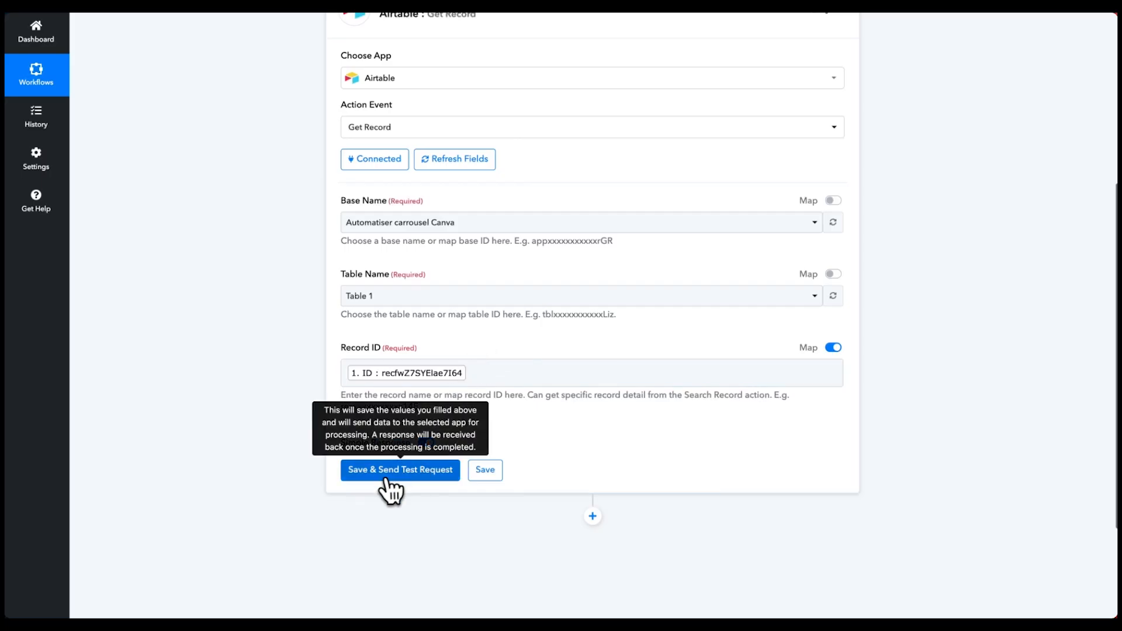
- Save and send a test request, then review the returned record fields and image URLs
{"action": "left_click", "coordinate": [393, 485]}
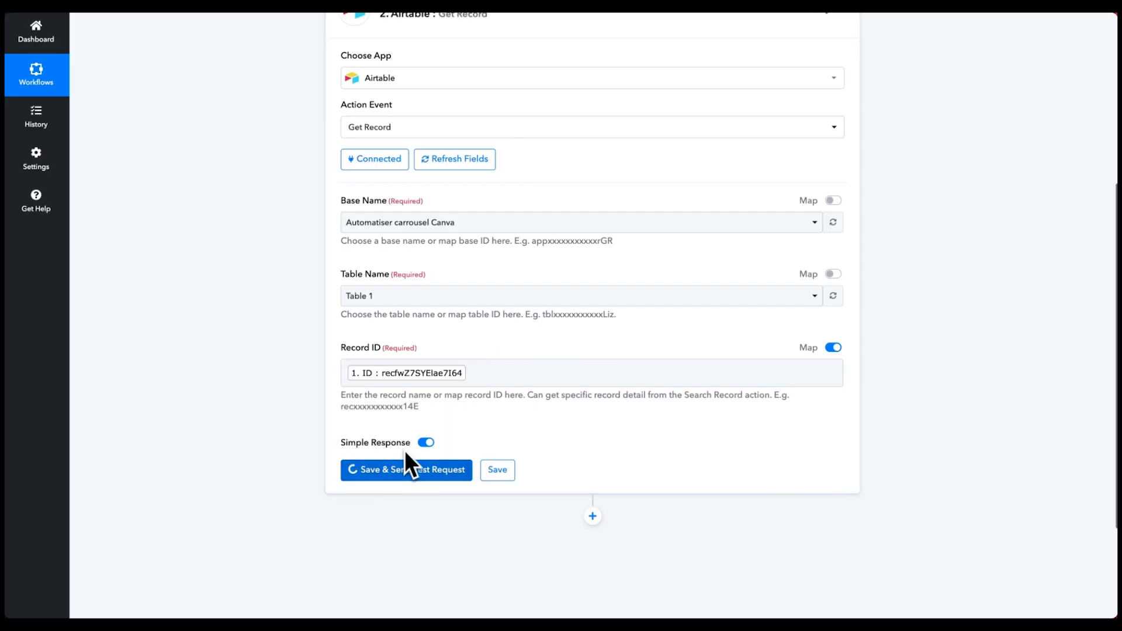
{"action": "scroll", "coordinate": [463, 413], "scroll_direction": "down", "scroll_amount": 5}
{"action": "scroll", "coordinate": [435, 388], "scroll_direction": "down", "scroll_amount": 2}
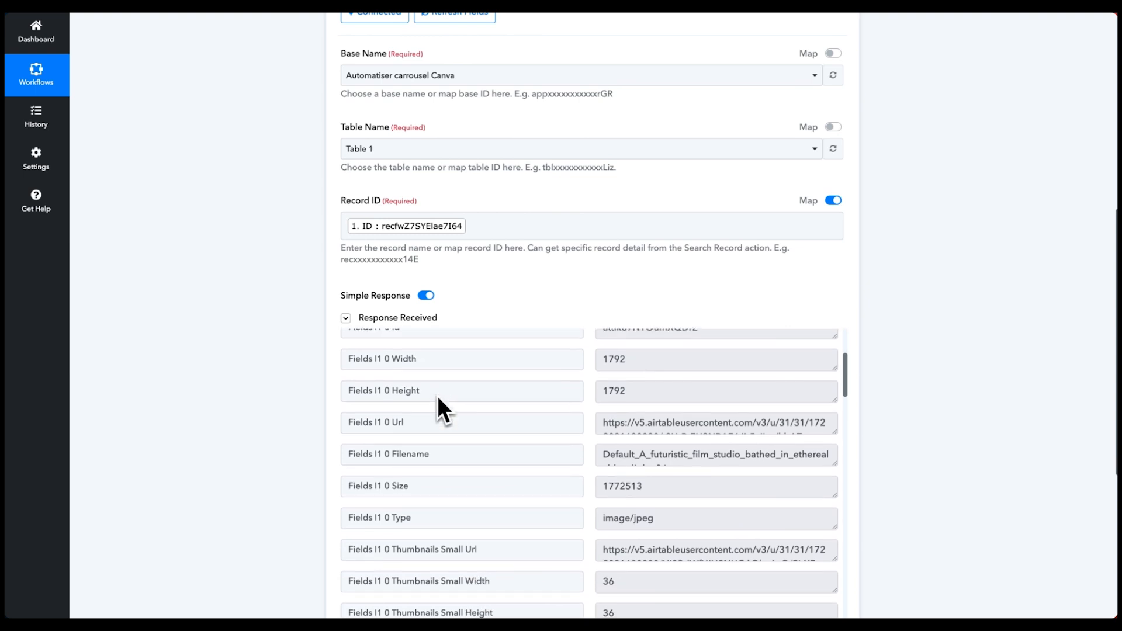
{"action": "scroll", "coordinate": [639, 408], "scroll_direction": "down", "scroll_amount": 5}
{"action": "scroll", "coordinate": [512, 398], "scroll_direction": "down", "scroll_amount": 4}
{"action": "scroll", "coordinate": [531, 368], "scroll_direction": "down", "scroll_amount": 1}
{"action": "scroll", "coordinate": [545, 421], "scroll_direction": "down", "scroll_amount": 2}
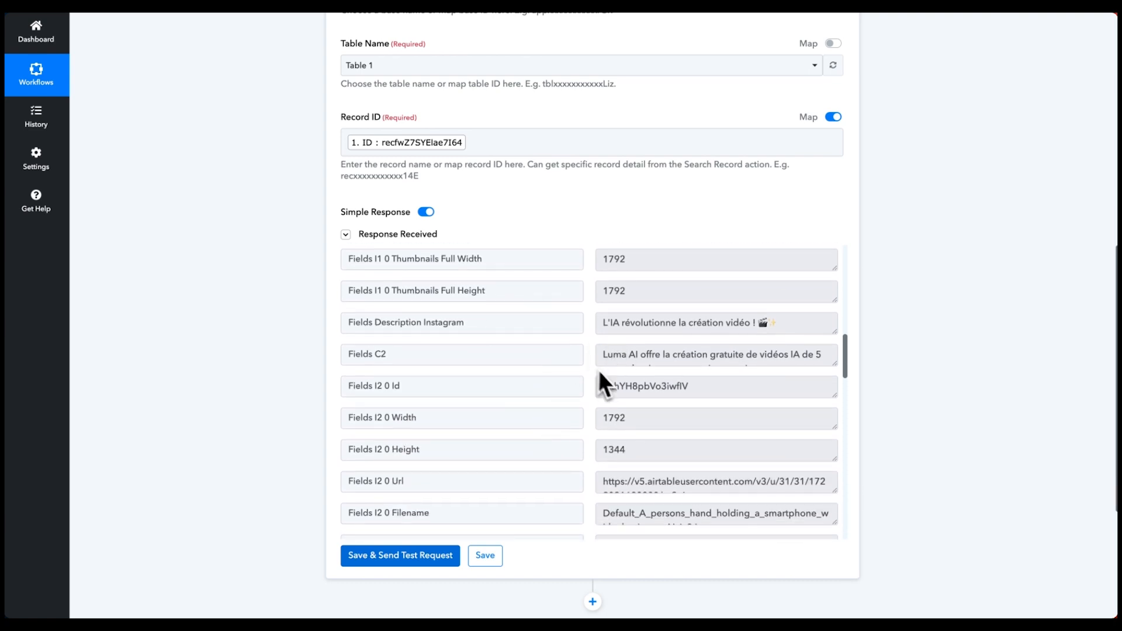
{"action": "scroll", "coordinate": [599, 372], "scroll_direction": "down", "scroll_amount": 3}
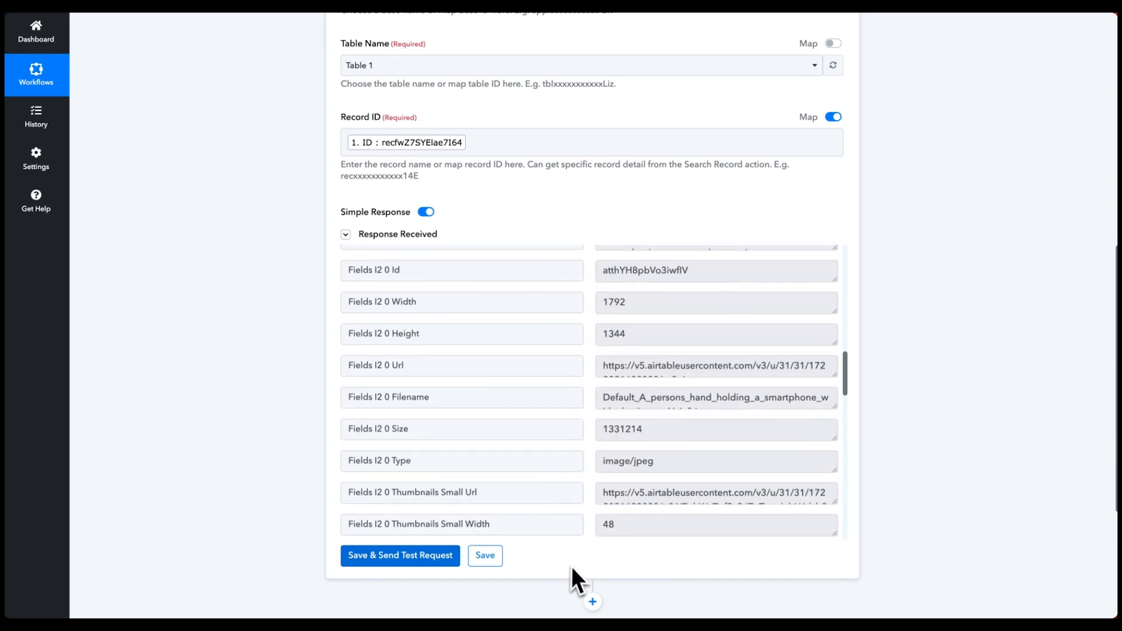
{"action": "scroll", "coordinate": [570, 566], "scroll_direction": "down", "scroll_amount": 2}
- Add a Canva Upload Asset step after the Airtable action
{"action": "left_click", "coordinate": [593, 488]}
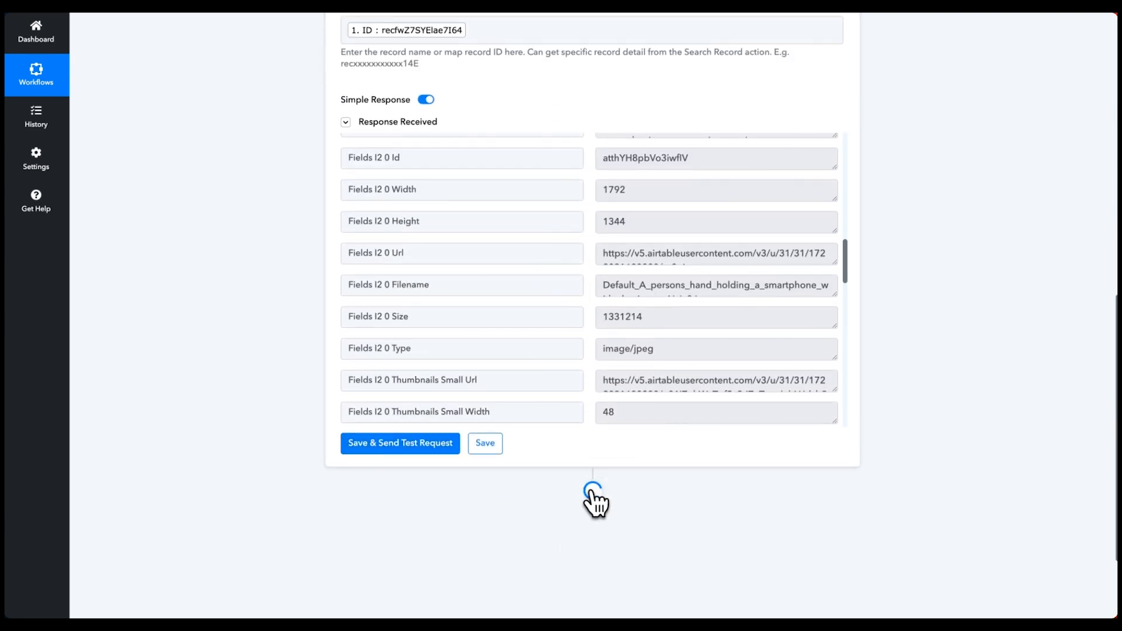
{"action": "type", "text": "canva"}
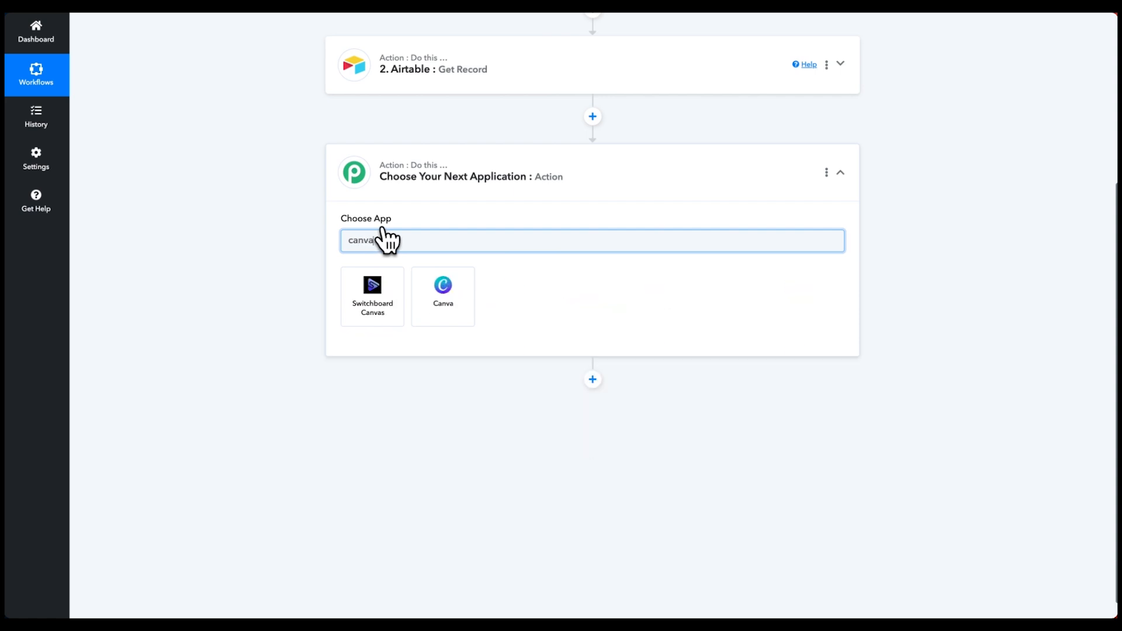
{"action": "left_click", "coordinate": [435, 302]}
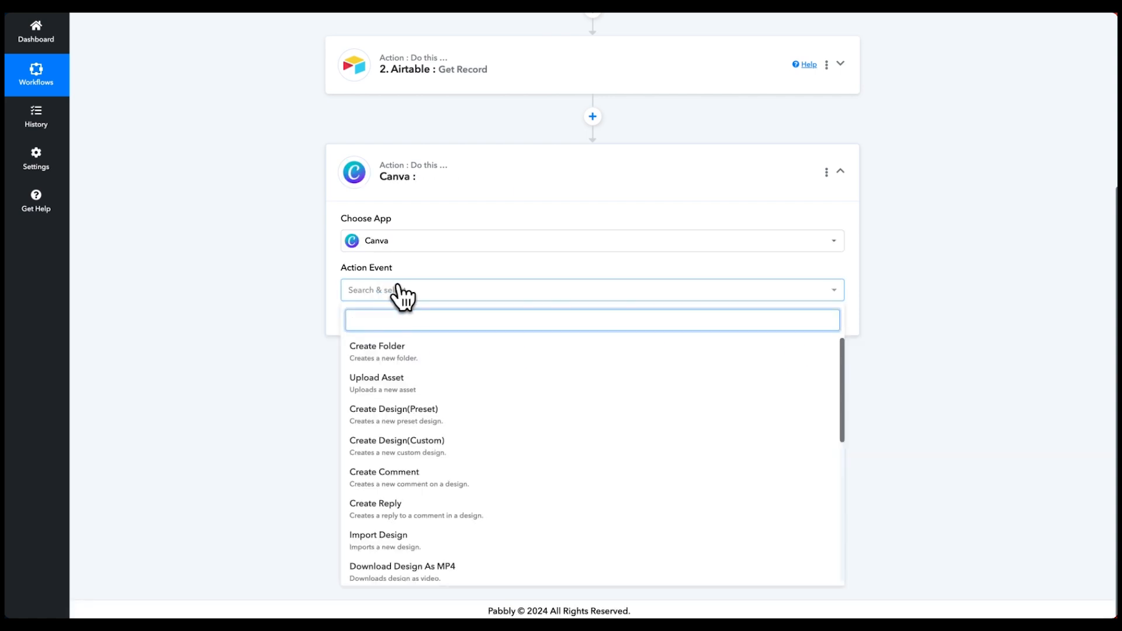
{"action": "left_click", "coordinate": [402, 391]}
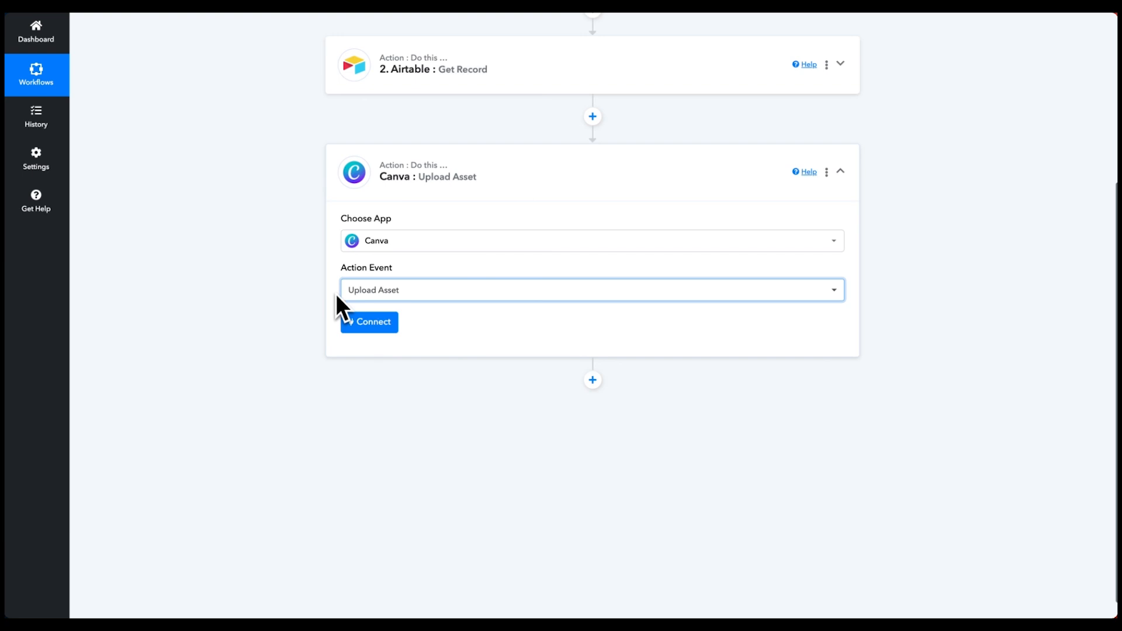
- Start a new Canva connection and open help on obtaining the Client ID
{"action": "left_click", "coordinate": [375, 320]}
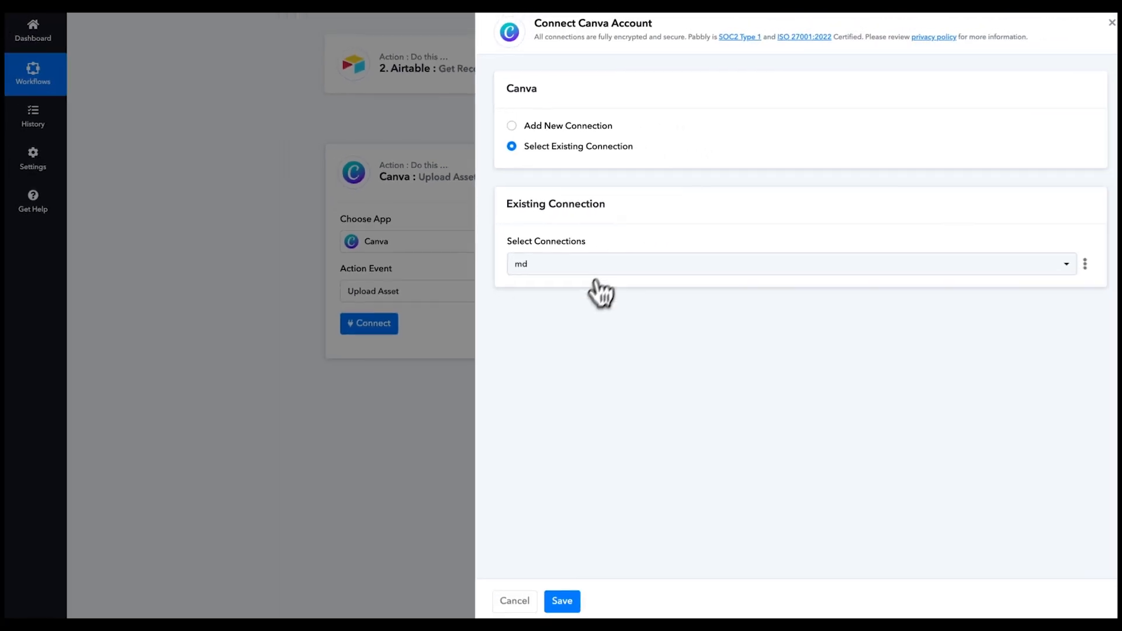
{"action": "left_click", "coordinate": [580, 126]}
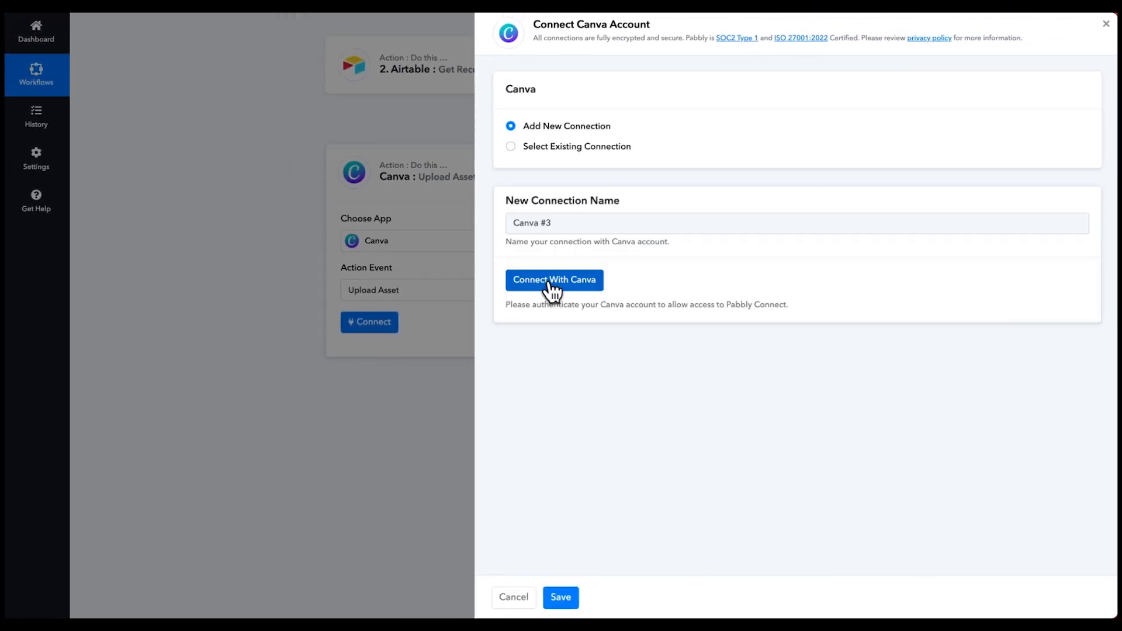
{"action": "left_click", "coordinate": [549, 282]}
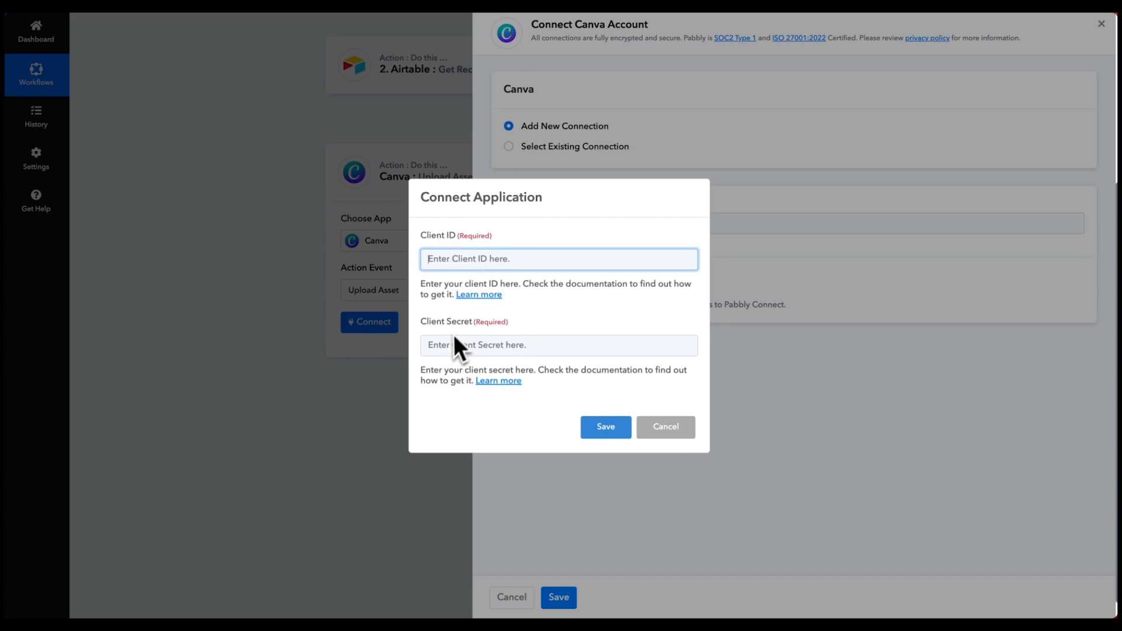
{"action": "left_click", "coordinate": [485, 296]}
- Open the 'Canva | Pabbly Support' guide and read through its Client ID and Client Secret authorization instructions
{"action": "mouse_move", "coordinate": [14, 350]}
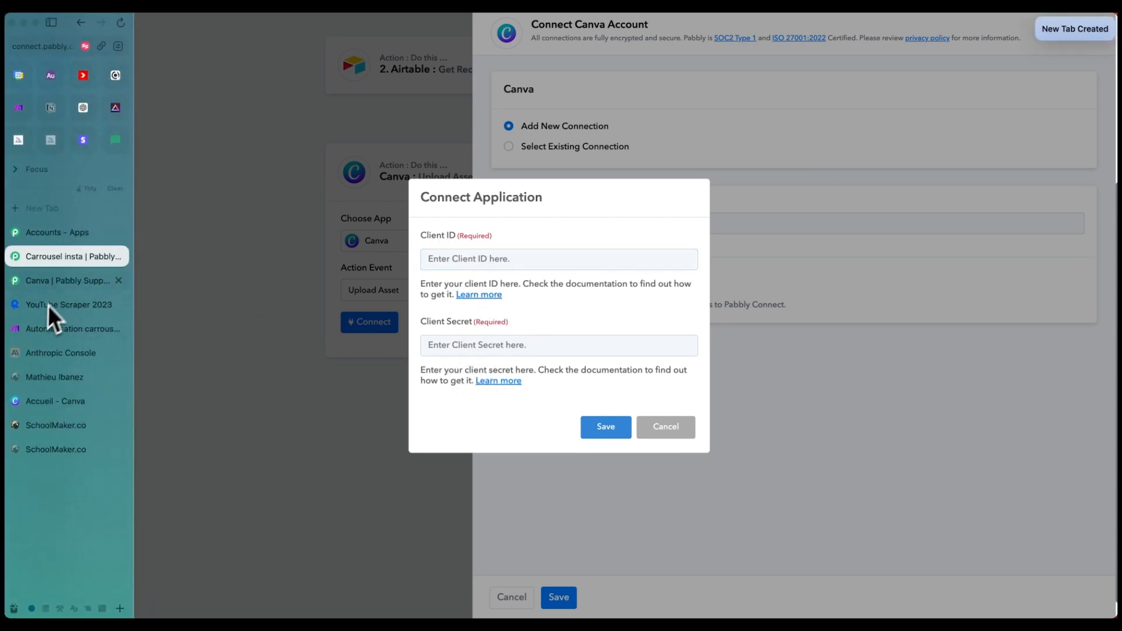
{"action": "left_click", "coordinate": [58, 287]}
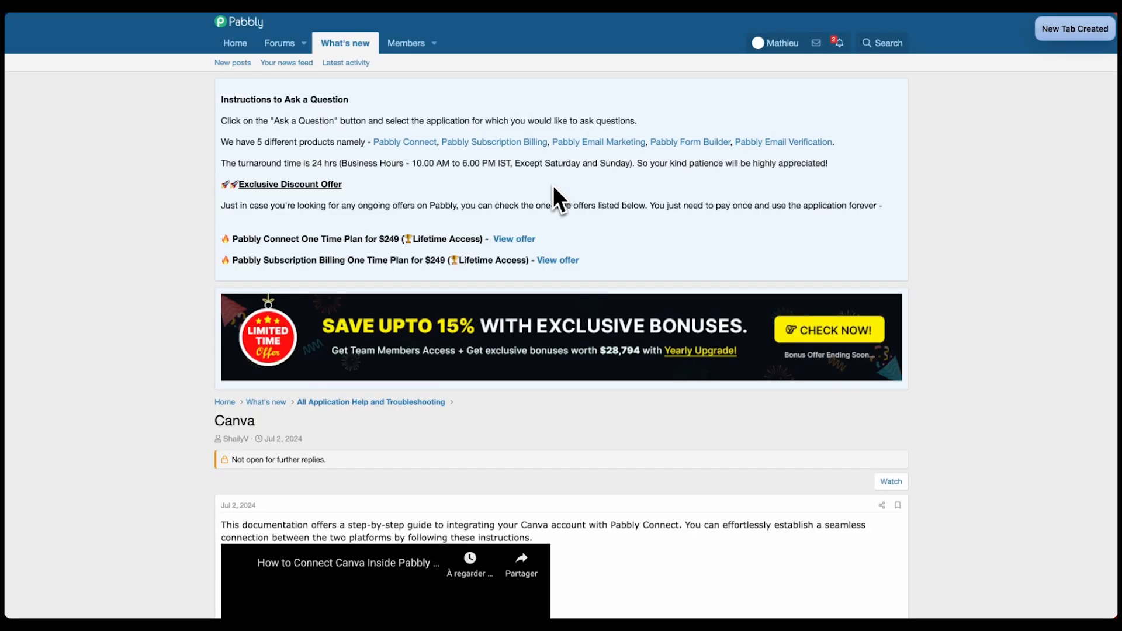
{"action": "scroll", "coordinate": [552, 185], "scroll_direction": "down", "scroll_amount": 7}
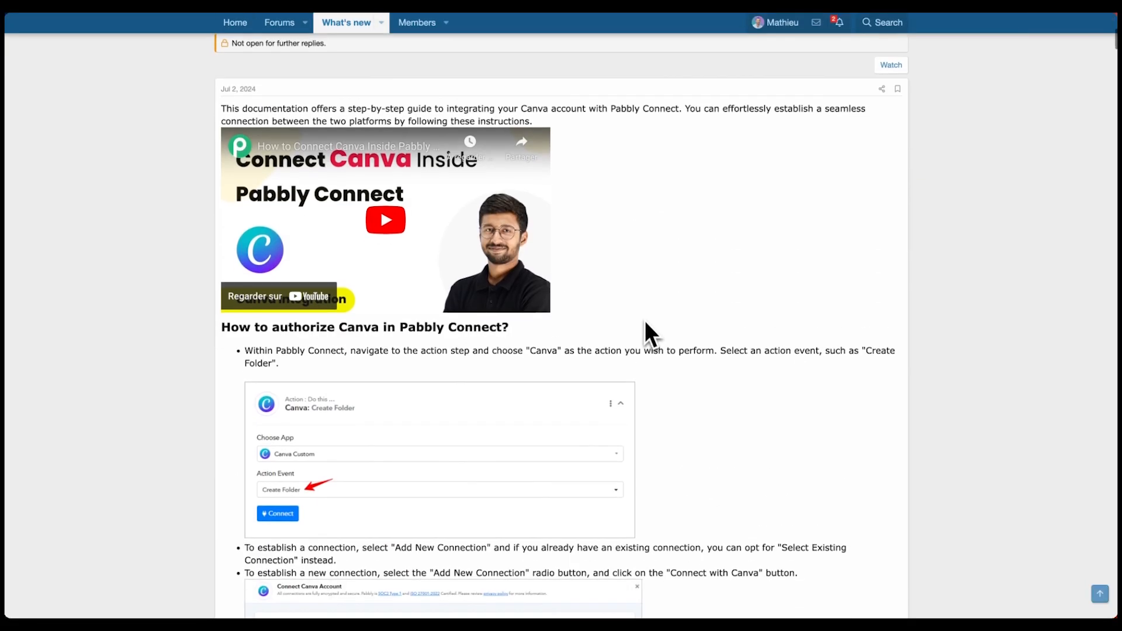
{"action": "scroll", "coordinate": [645, 321], "scroll_direction": "down", "scroll_amount": 4}
{"action": "scroll", "coordinate": [646, 333], "scroll_direction": "down", "scroll_amount": 2}
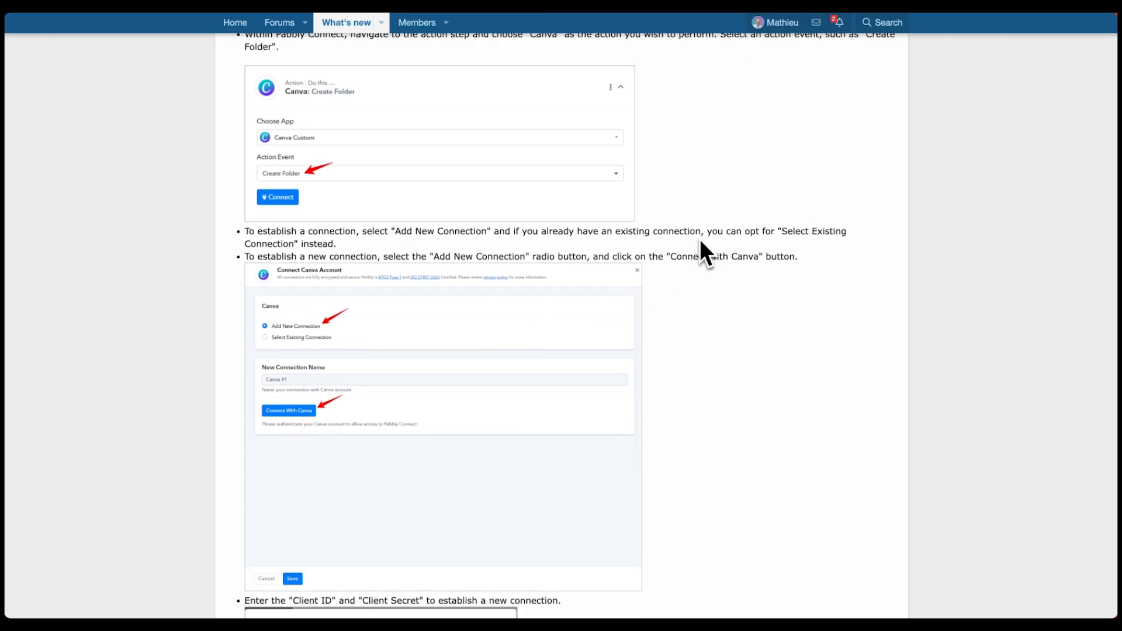
{"action": "scroll", "coordinate": [701, 263], "scroll_direction": "down", "scroll_amount": 7}
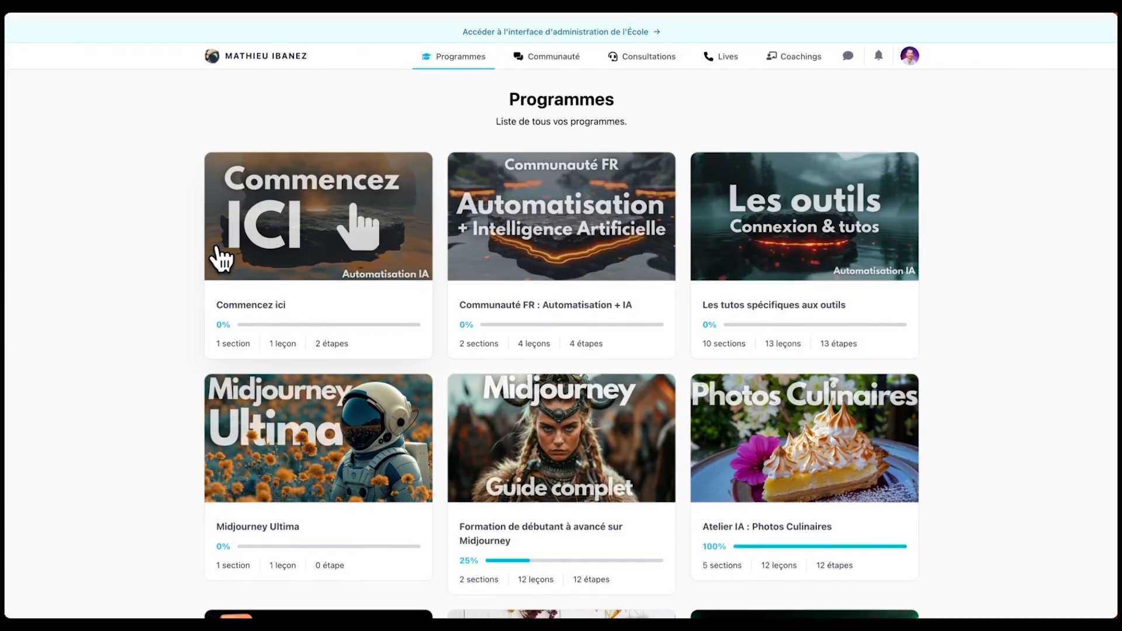
{"action": "scroll", "coordinate": [221, 257], "scroll_direction": "down", "scroll_amount": 1}
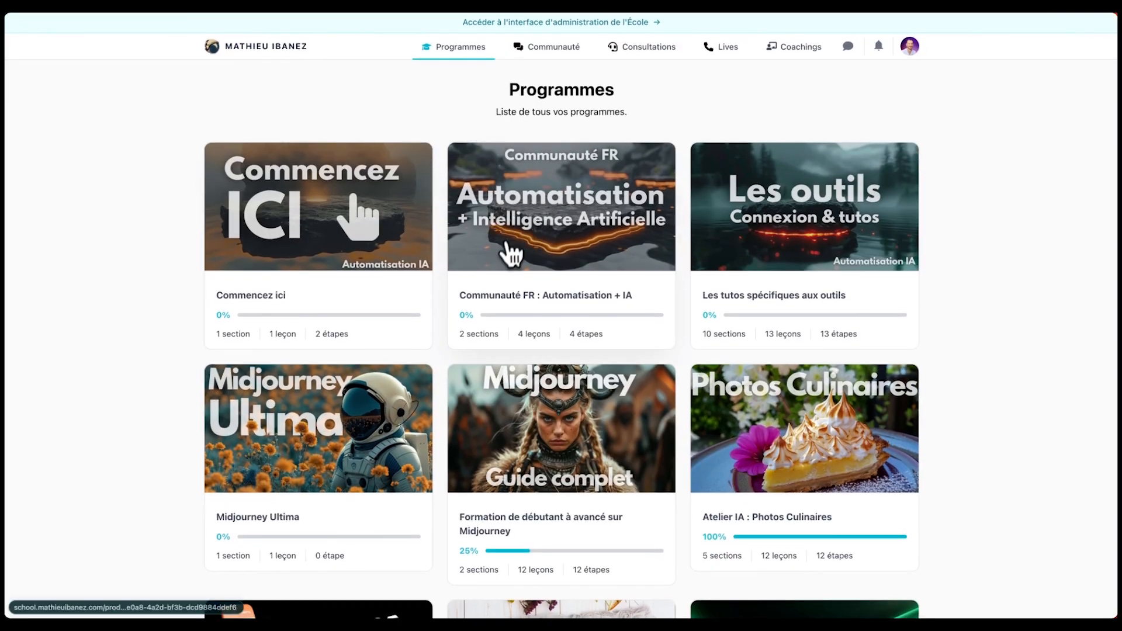
- From the school's 'Les outils' programme, open the Canva lesson and follow its Pabbly documentation link
{"action": "left_click", "coordinate": [796, 216]}
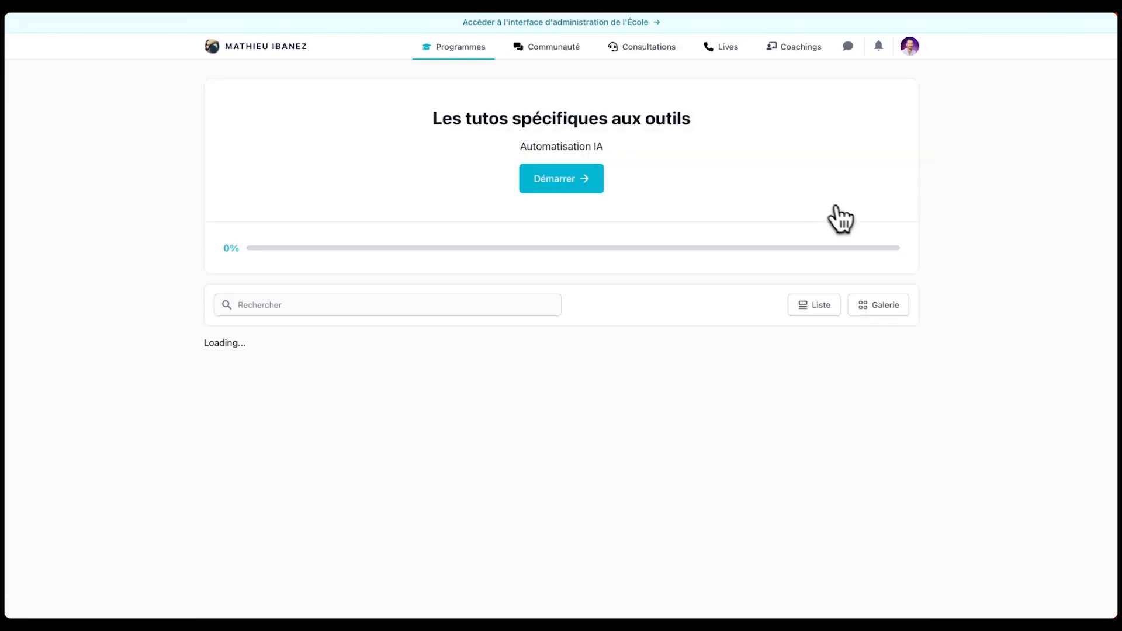
{"action": "scroll", "coordinate": [676, 260], "scroll_direction": "down", "scroll_amount": 4}
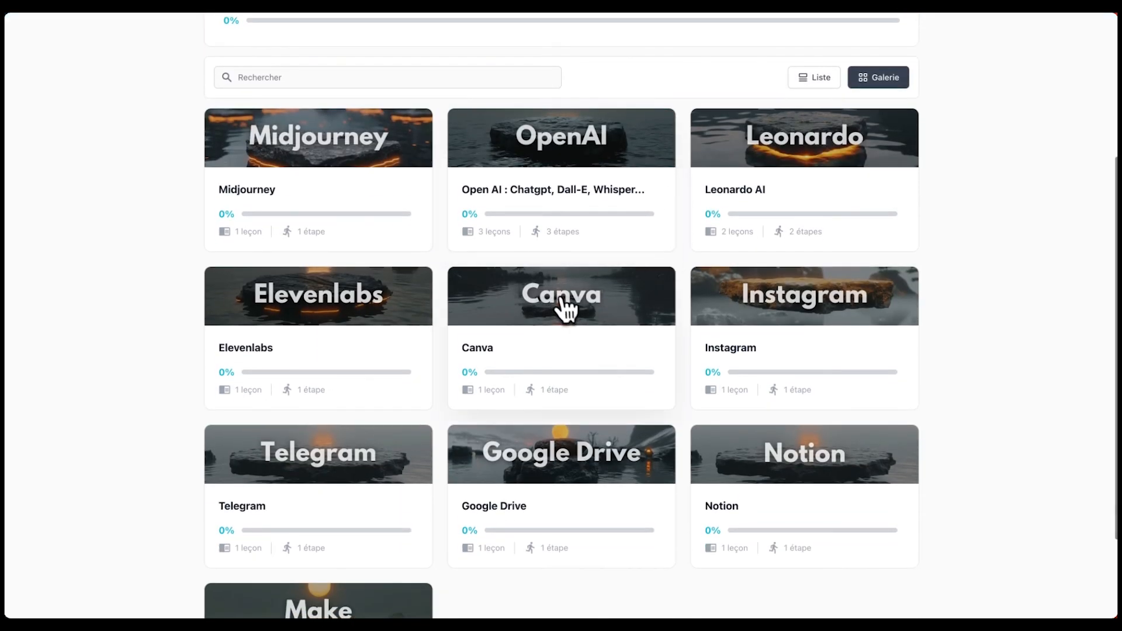
{"action": "left_click", "coordinate": [570, 310]}
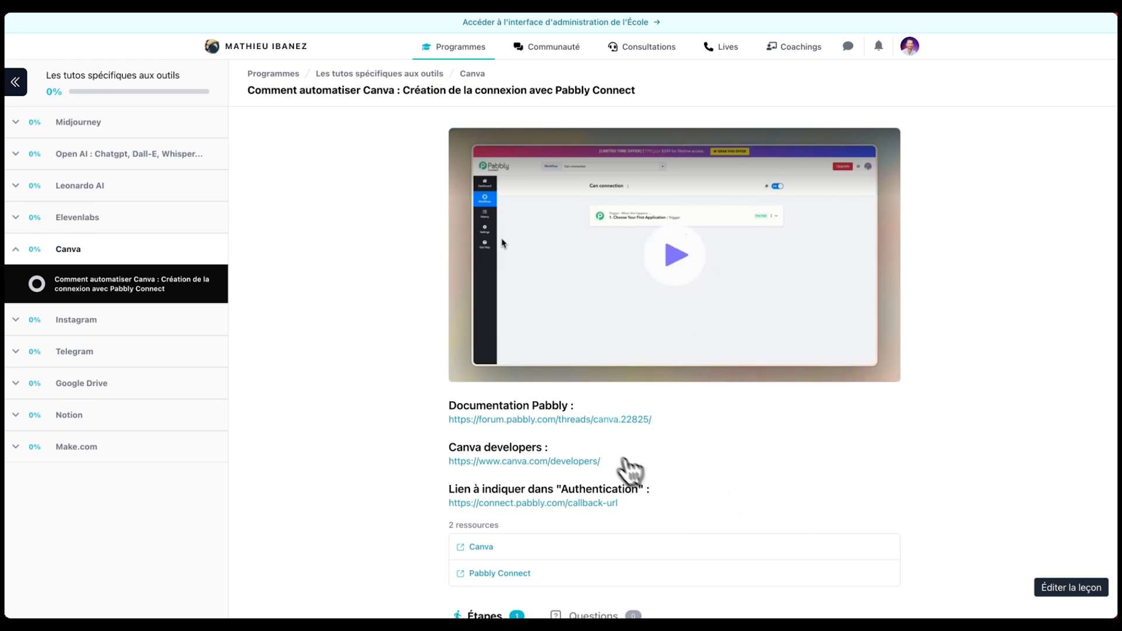
{"action": "left_click", "coordinate": [634, 419]}
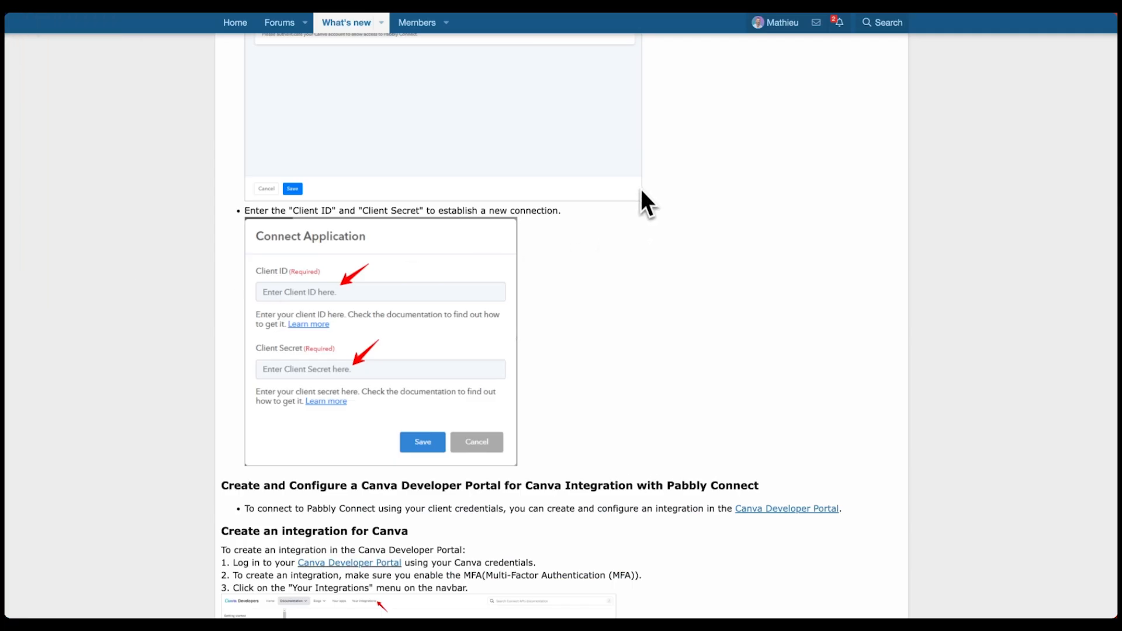
{"action": "scroll", "coordinate": [640, 188], "scroll_direction": "up", "scroll_amount": 10}
{"action": "scroll", "coordinate": [639, 274], "scroll_direction": "down", "scroll_amount": 15}
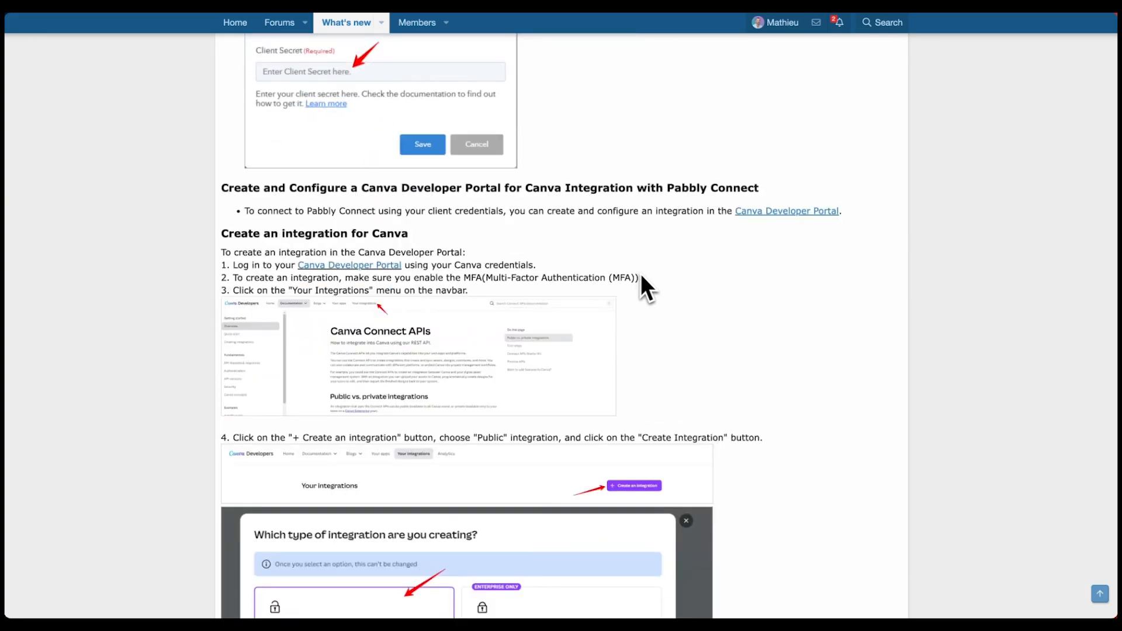
- Scroll the forum guide down to its 'Create an integration for Canva' steps
{"action": "scroll", "coordinate": [639, 273], "scroll_direction": "down", "scroll_amount": 5}
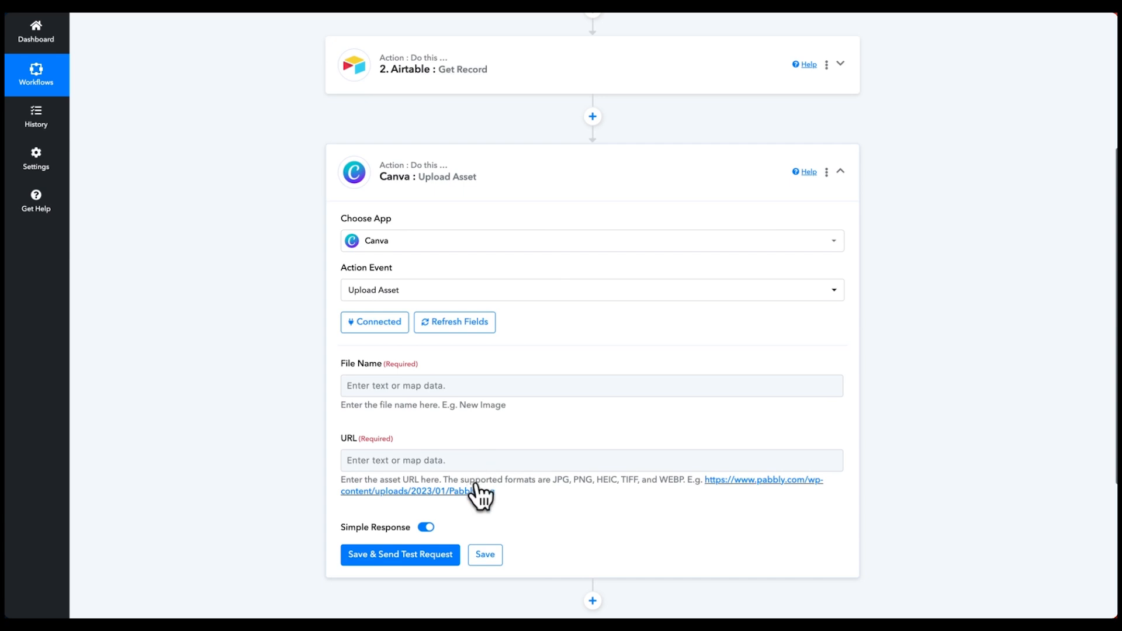
- Map Airtable's Fields I1 0 Url into the URL field and enter I1.jpg as the file name
{"action": "scroll", "coordinate": [451, 408], "scroll_direction": "down", "scroll_amount": 2}
{"action": "left_click", "coordinate": [380, 333]}
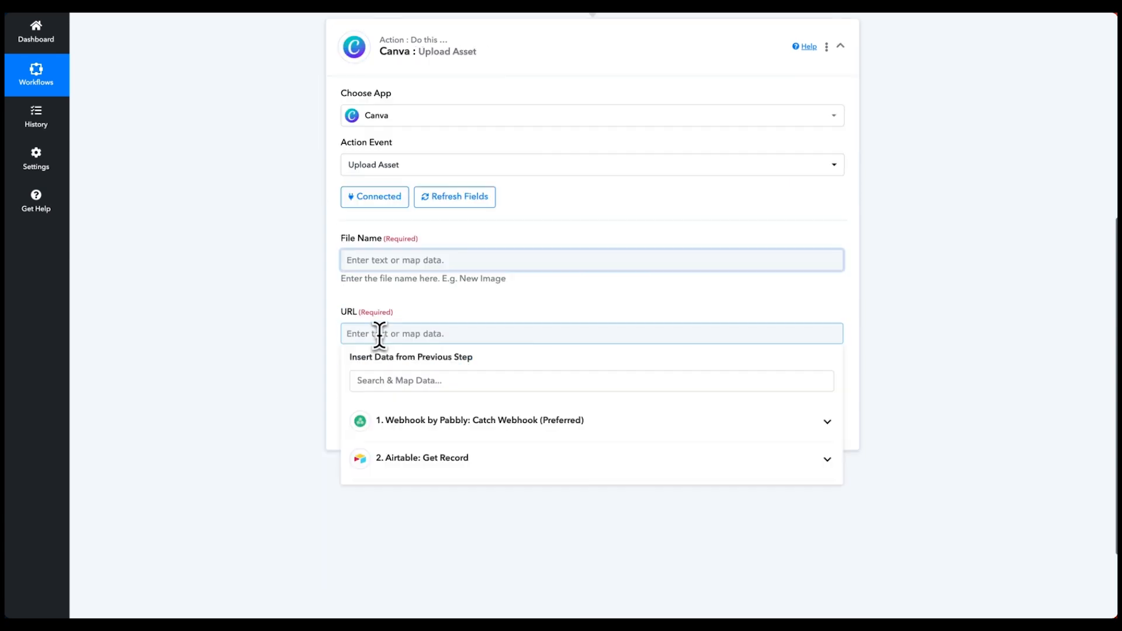
{"action": "left_click", "coordinate": [443, 462]}
{"action": "scroll", "coordinate": [465, 438], "scroll_direction": "down", "scroll_amount": 3}
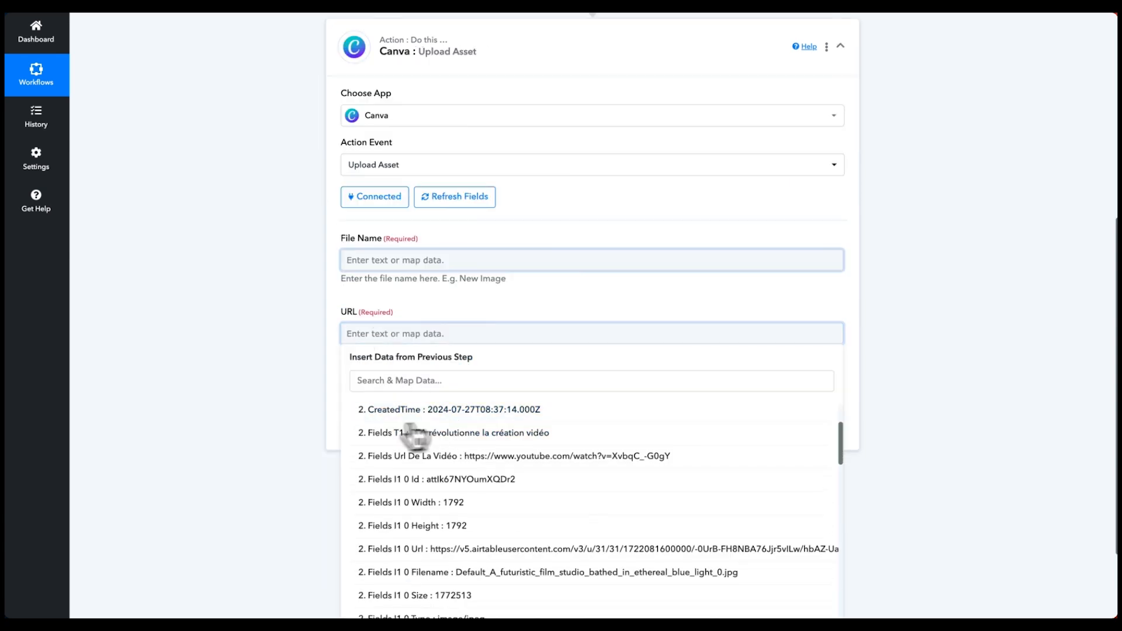
{"action": "scroll", "coordinate": [450, 468], "scroll_direction": "down", "scroll_amount": 1}
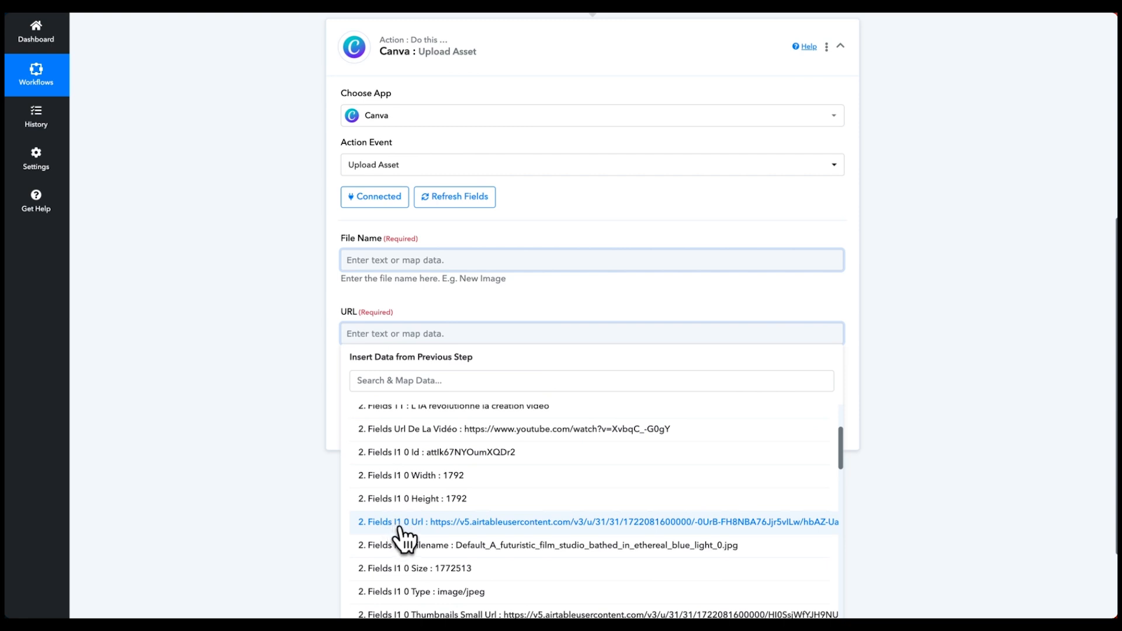
{"action": "left_click", "coordinate": [488, 521]}
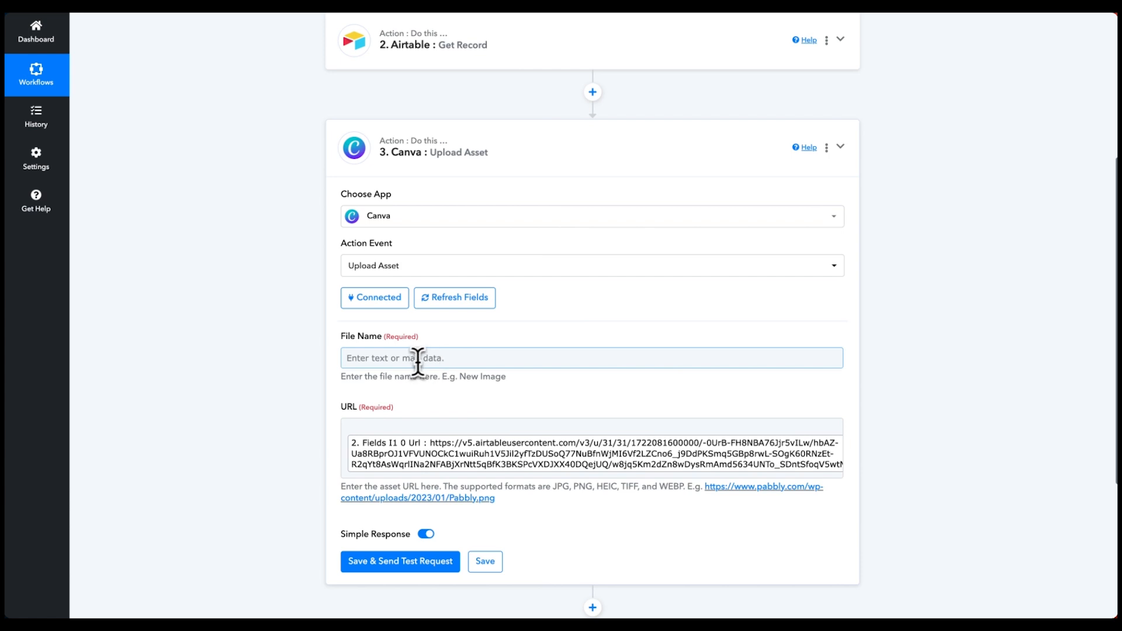
{"action": "left_click", "coordinate": [466, 356]}
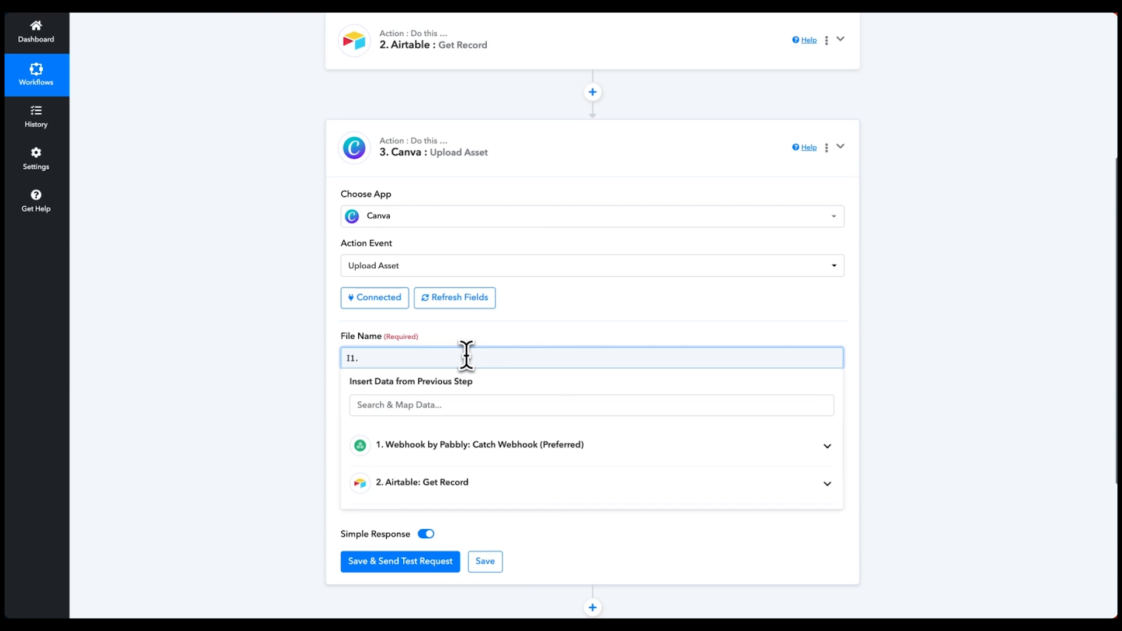
{"action": "left_click", "coordinate": [536, 311]}
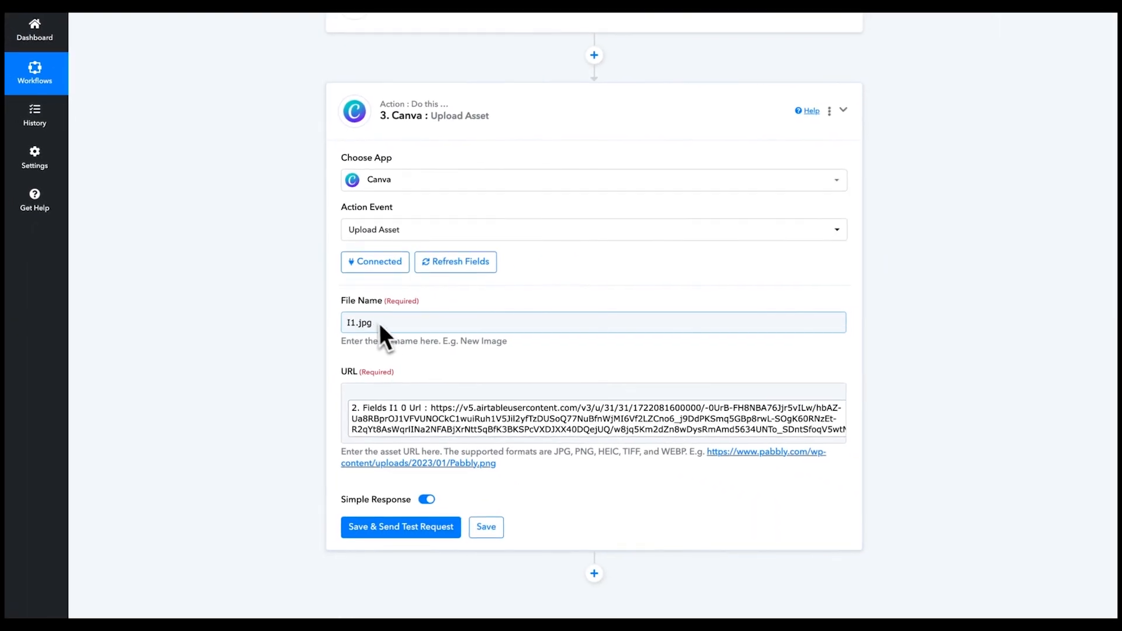
- Save the Upload Asset step, send a test request, and select the returned in_progress job id
{"action": "scroll", "coordinate": [403, 380], "scroll_direction": "down", "scroll_amount": 1}
{"action": "left_click", "coordinate": [382, 480]}
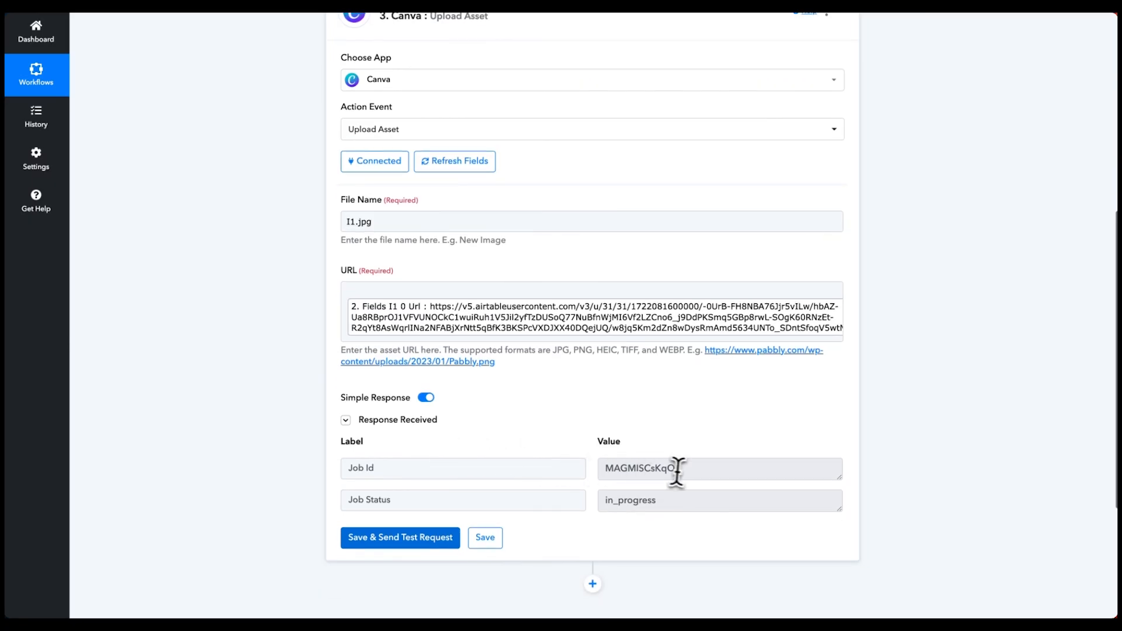
{"action": "left_click_drag", "start_coordinate": [676, 468], "coordinate": [569, 467]}
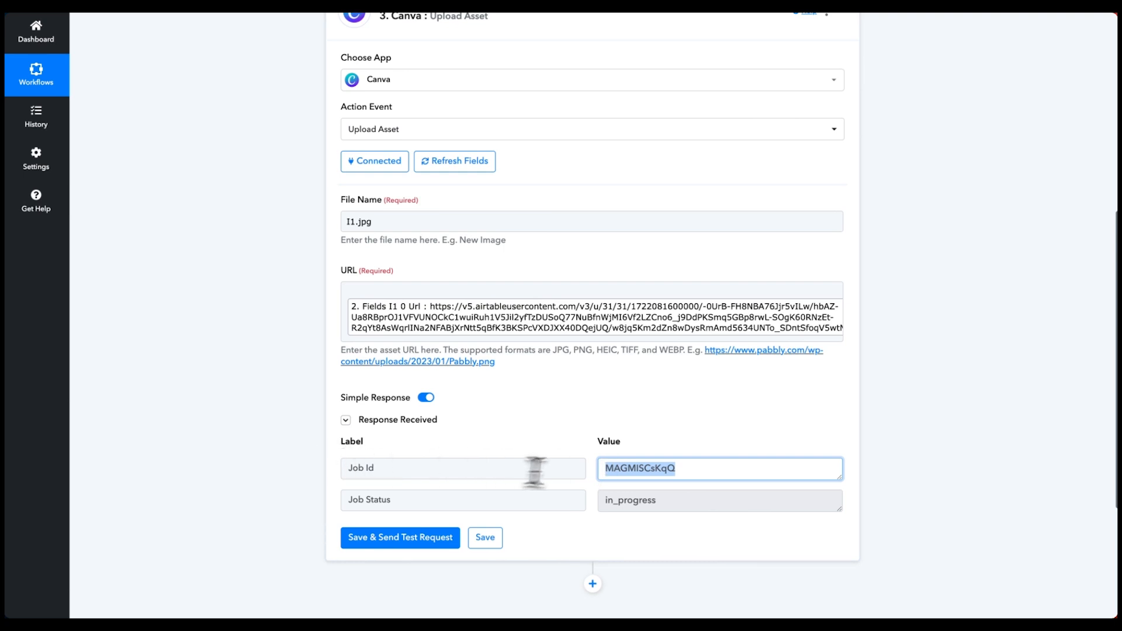
{"action": "scroll", "coordinate": [538, 468], "scroll_direction": "up", "scroll_amount": 3}
{"action": "scroll", "coordinate": [633, 458], "scroll_direction": "down", "scroll_amount": 2}
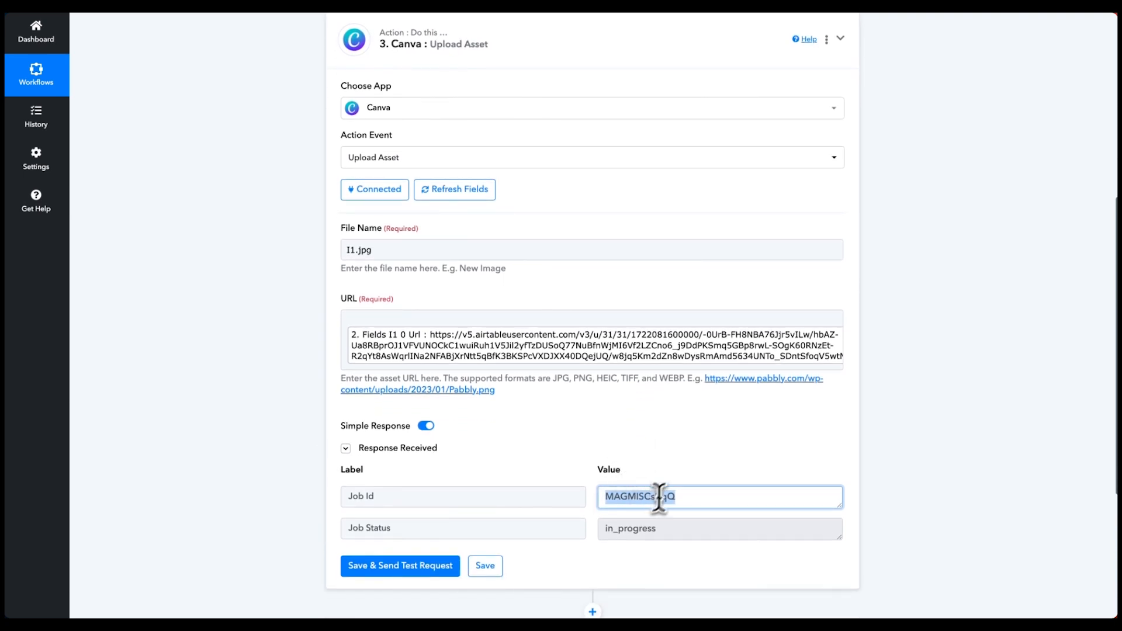
{"action": "scroll", "coordinate": [658, 496], "scroll_direction": "up", "scroll_amount": 1}
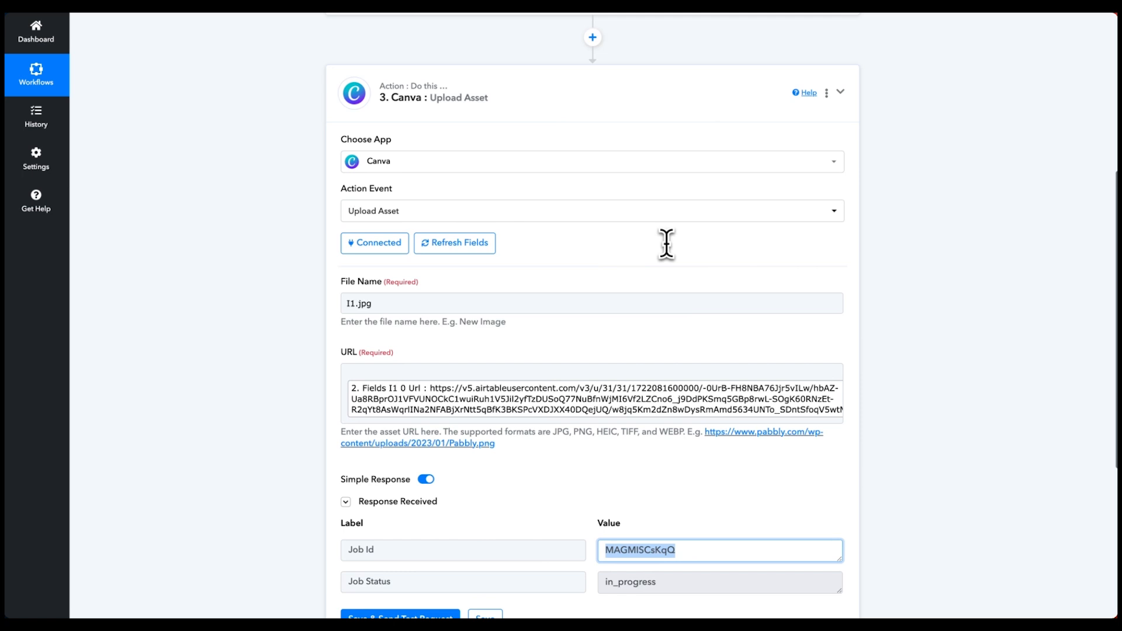
- Clone the Canva Upload Asset step and rename the new step's file to I2.jpg
{"action": "left_click", "coordinate": [826, 93]}
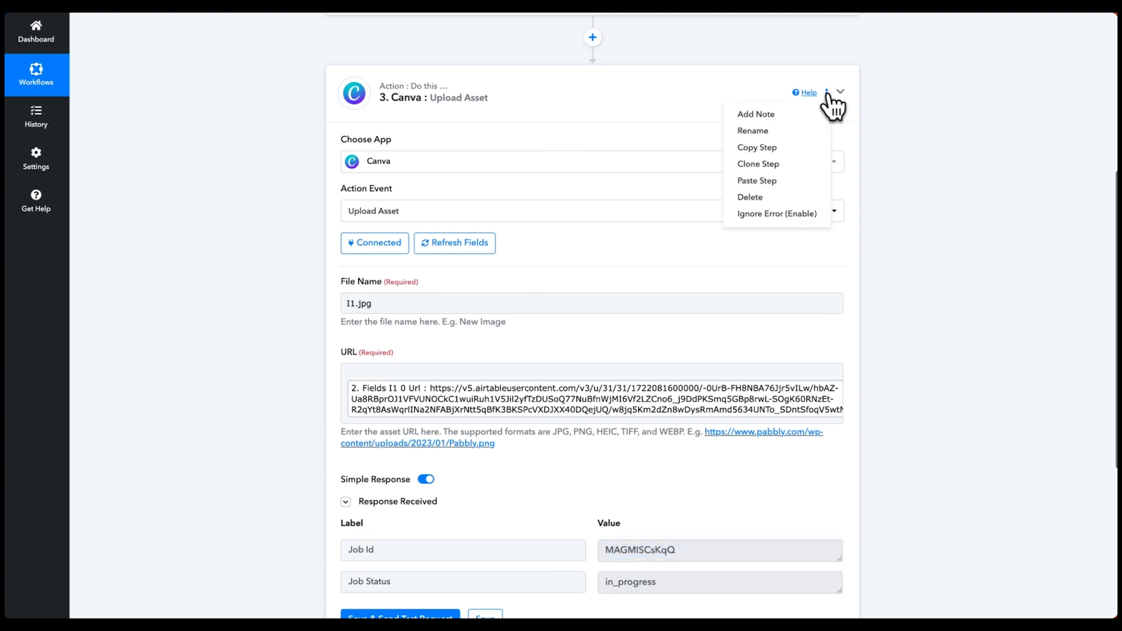
{"action": "left_click", "coordinate": [773, 165]}
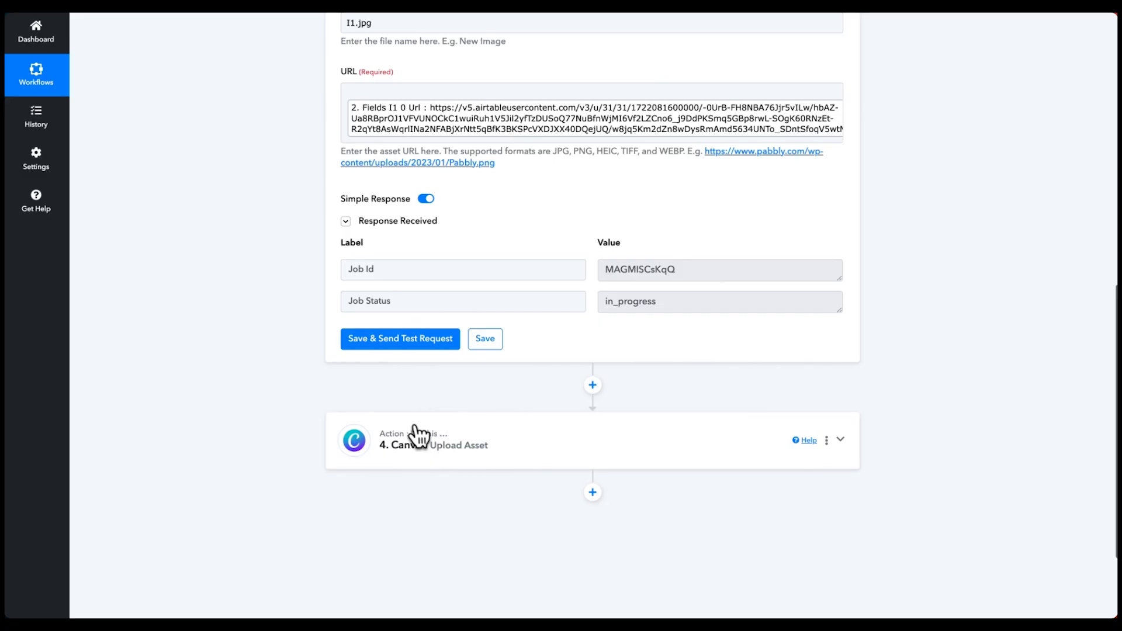
{"action": "left_click", "coordinate": [413, 428]}
{"action": "scroll", "coordinate": [306, 120], "scroll_direction": "up", "scroll_amount": 2}
{"action": "left_click", "coordinate": [349, 348]}
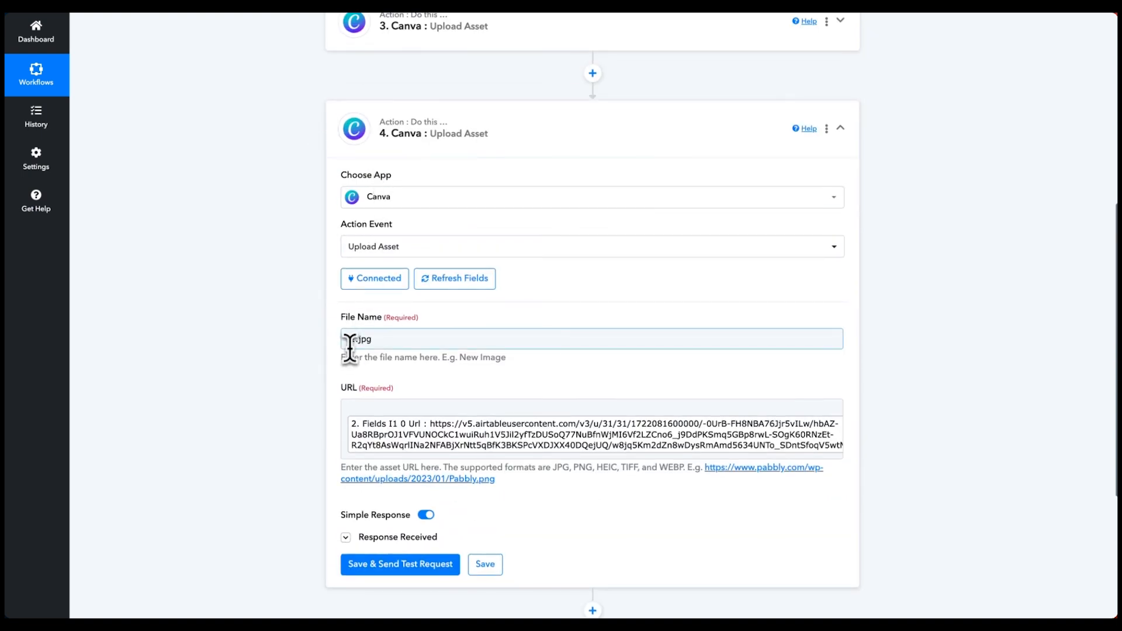
{"action": "left_click", "coordinate": [352, 341]}
{"action": "left_click", "coordinate": [457, 312]}
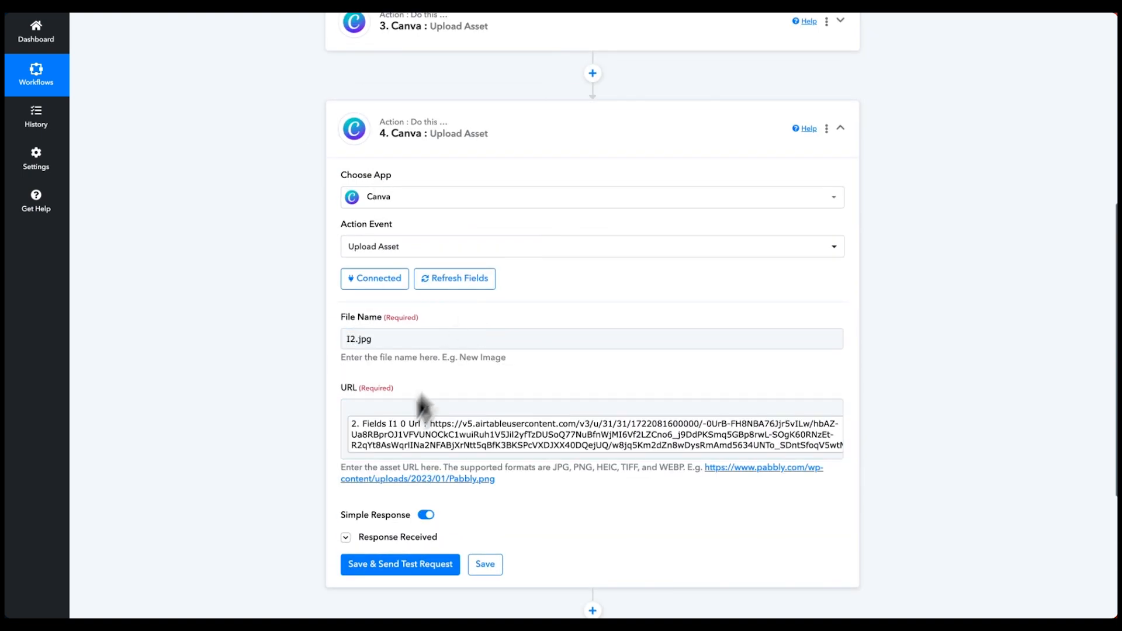
- Replace step 4's URL with Airtable's Fields I2 0 Url, then save and send a test request
{"action": "left_click", "coordinate": [466, 419]}
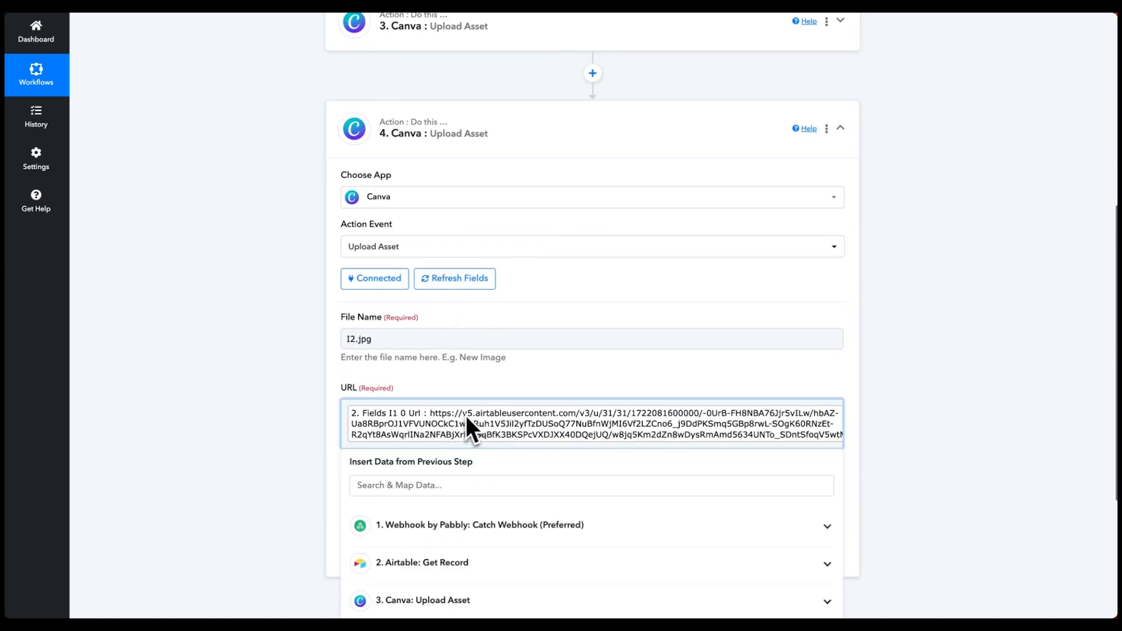
{"action": "left_click", "coordinate": [473, 448]}
{"action": "left_click", "coordinate": [417, 443]}
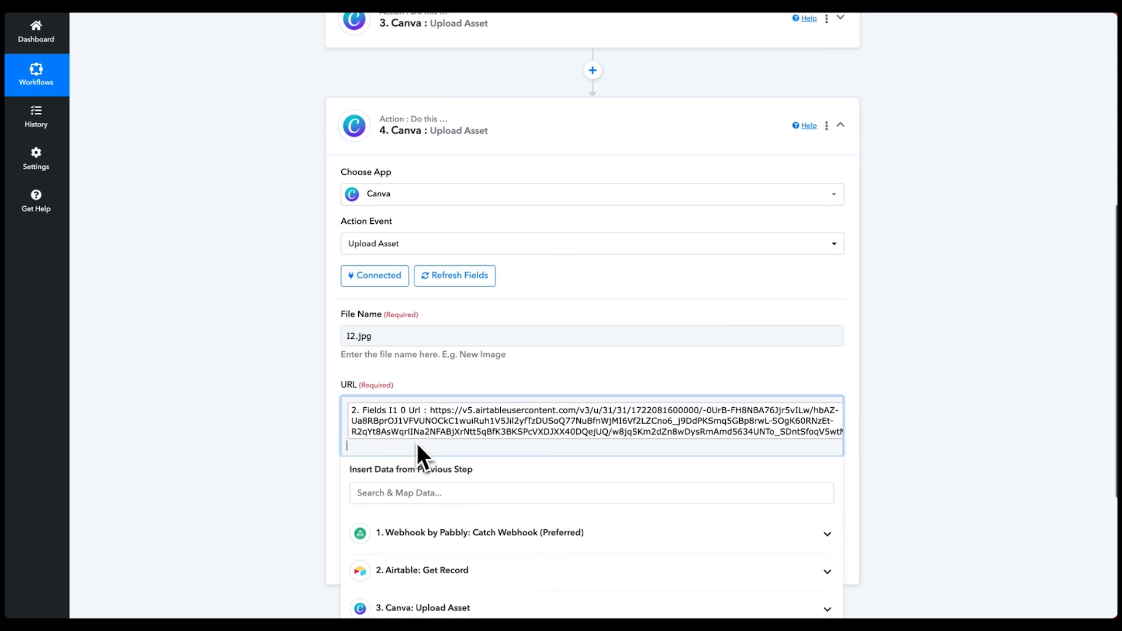
{"action": "key", "text": "BackSpace"}
{"action": "key", "text": "BackSpace"}
{"action": "left_click", "coordinate": [464, 536]}
{"action": "scroll", "coordinate": [500, 486], "scroll_direction": "down", "scroll_amount": 3}
{"action": "scroll", "coordinate": [414, 492], "scroll_direction": "down", "scroll_amount": 5}
{"action": "left_click", "coordinate": [407, 454]}
{"action": "type", "text": "I2"}
{"action": "scroll", "coordinate": [305, 502], "scroll_direction": "down", "scroll_amount": 2}
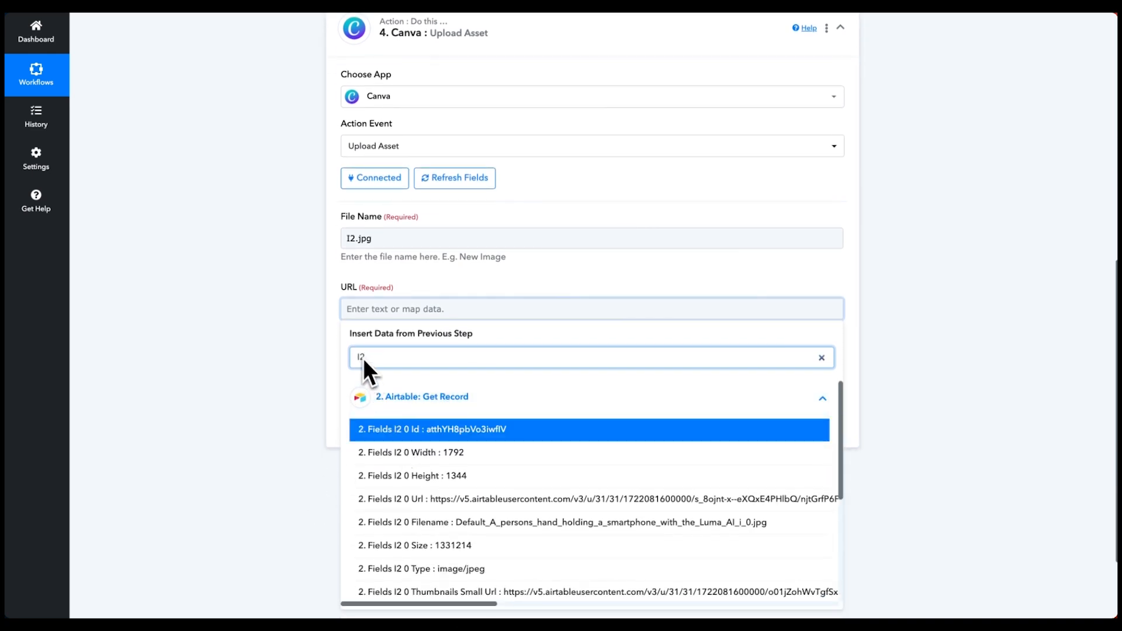
{"action": "left_click", "coordinate": [400, 502]}
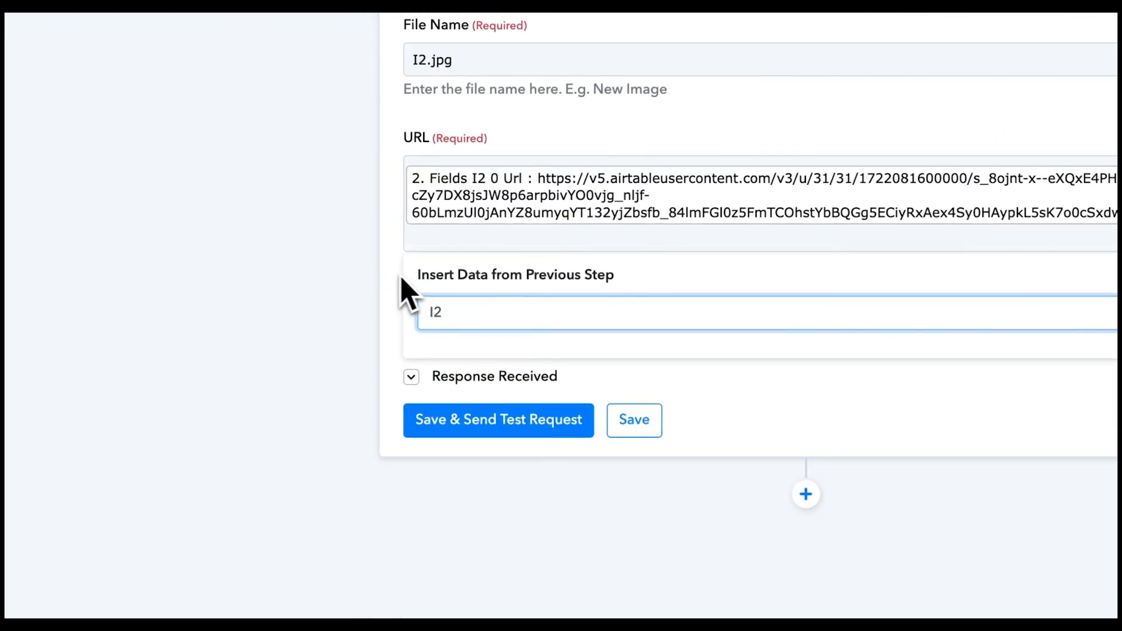
{"action": "left_click", "coordinate": [502, 421]}
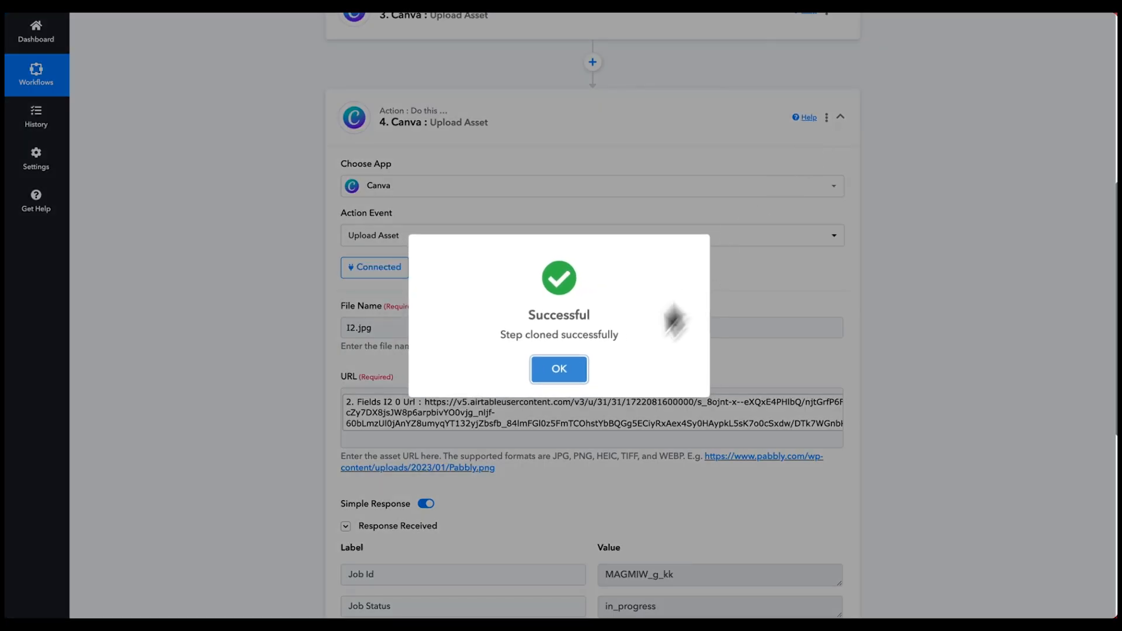
{"action": "left_click", "coordinate": [583, 372]}
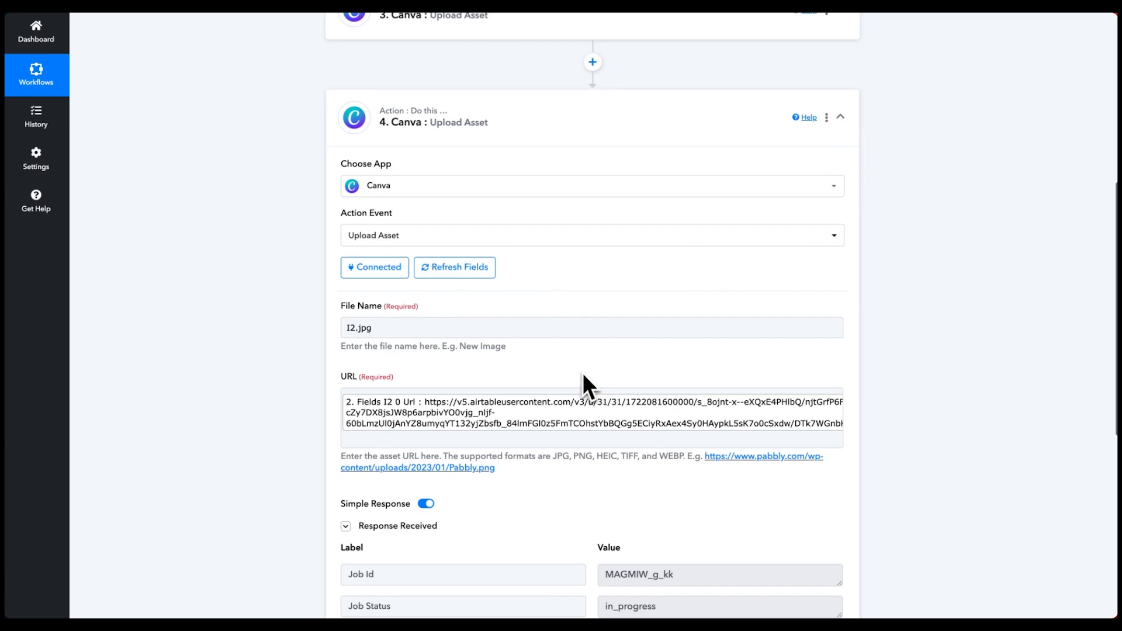
- Map Airtable's Fields I3 0 Url into step 5's URL and test it, returning an in_progress job
{"action": "left_click", "coordinate": [582, 368]}
{"action": "scroll", "coordinate": [446, 498], "scroll_direction": "down", "scroll_amount": 3}
{"action": "left_click", "coordinate": [426, 411]}
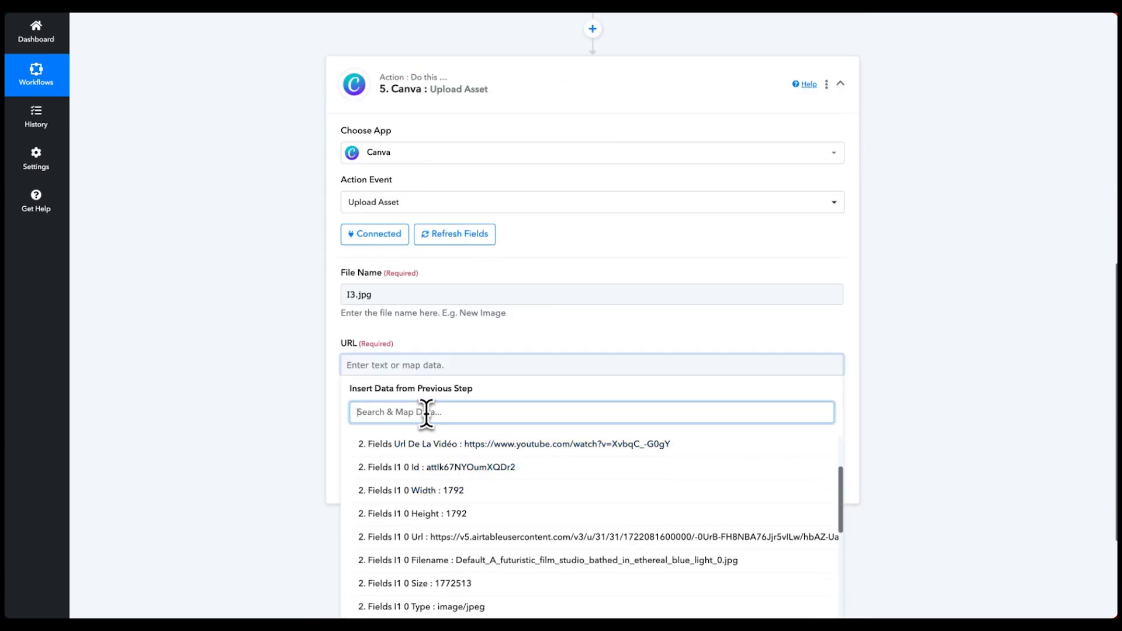
{"action": "type", "text": "I3"}
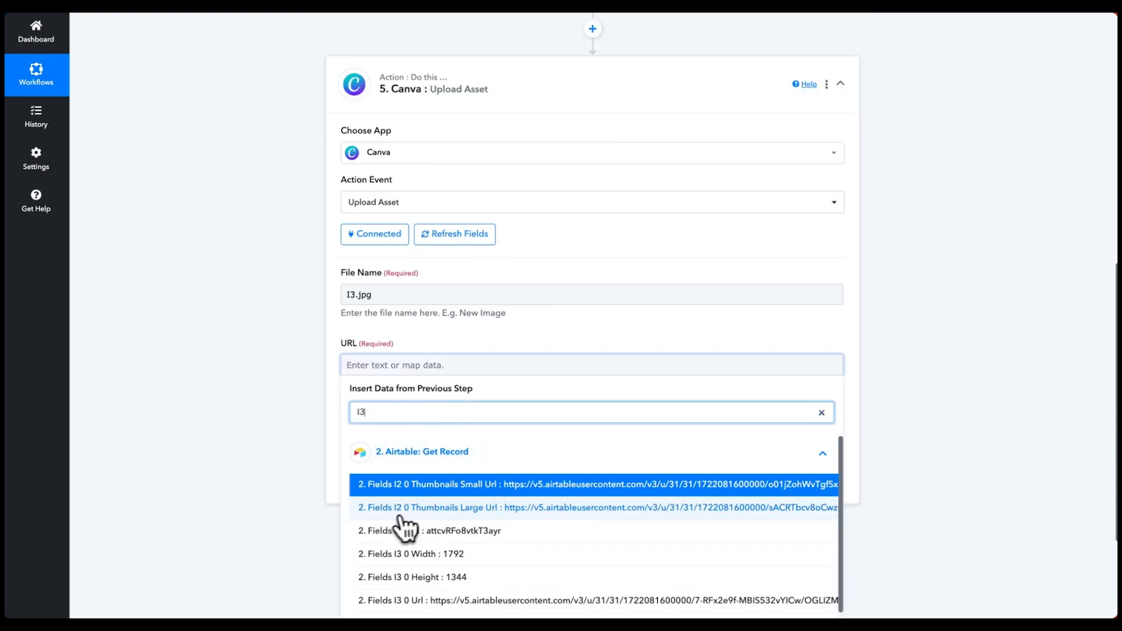
{"action": "scroll", "coordinate": [450, 523], "scroll_direction": "down", "scroll_amount": 2}
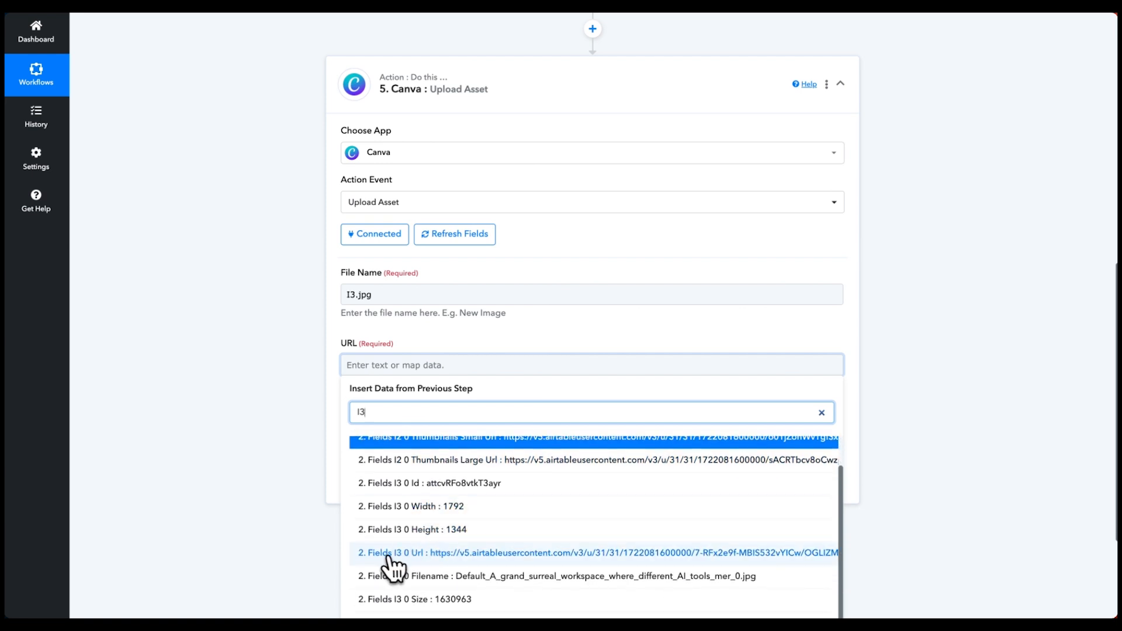
{"action": "left_click", "coordinate": [420, 555]}
{"action": "left_click", "coordinate": [400, 435]}
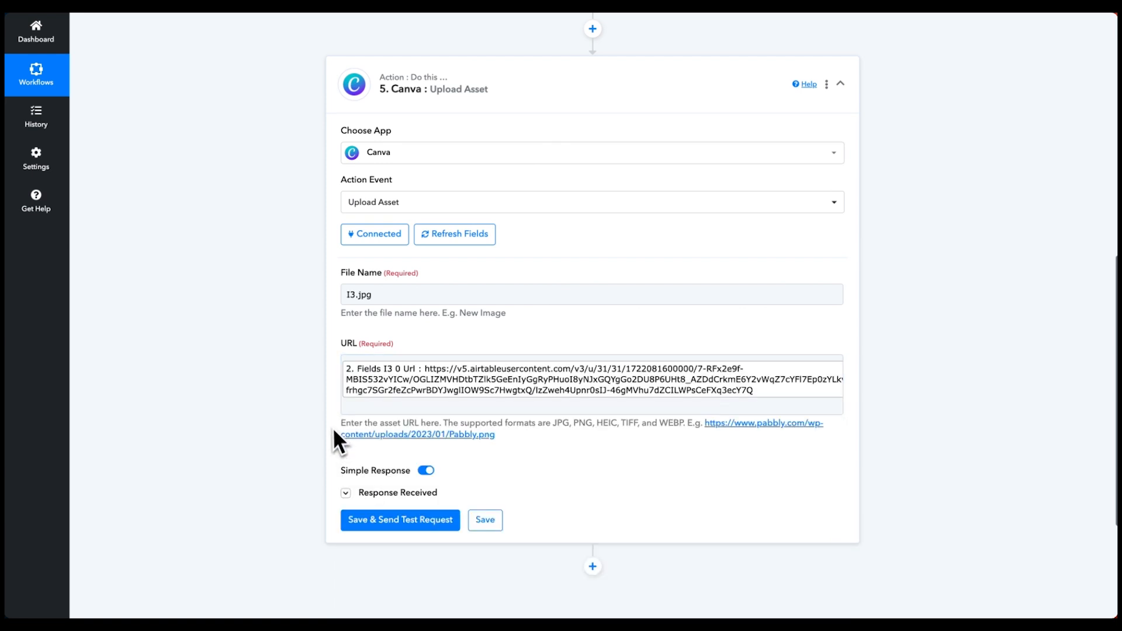
{"action": "left_click", "coordinate": [400, 527]}
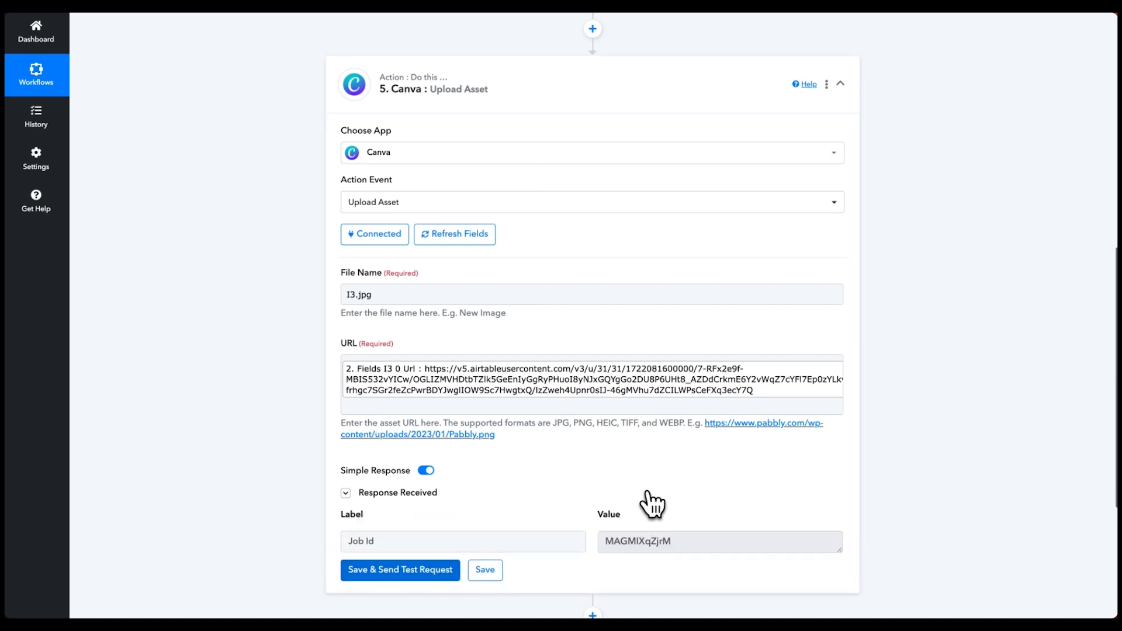
{"action": "scroll", "coordinate": [647, 502], "scroll_direction": "down", "scroll_amount": 3}
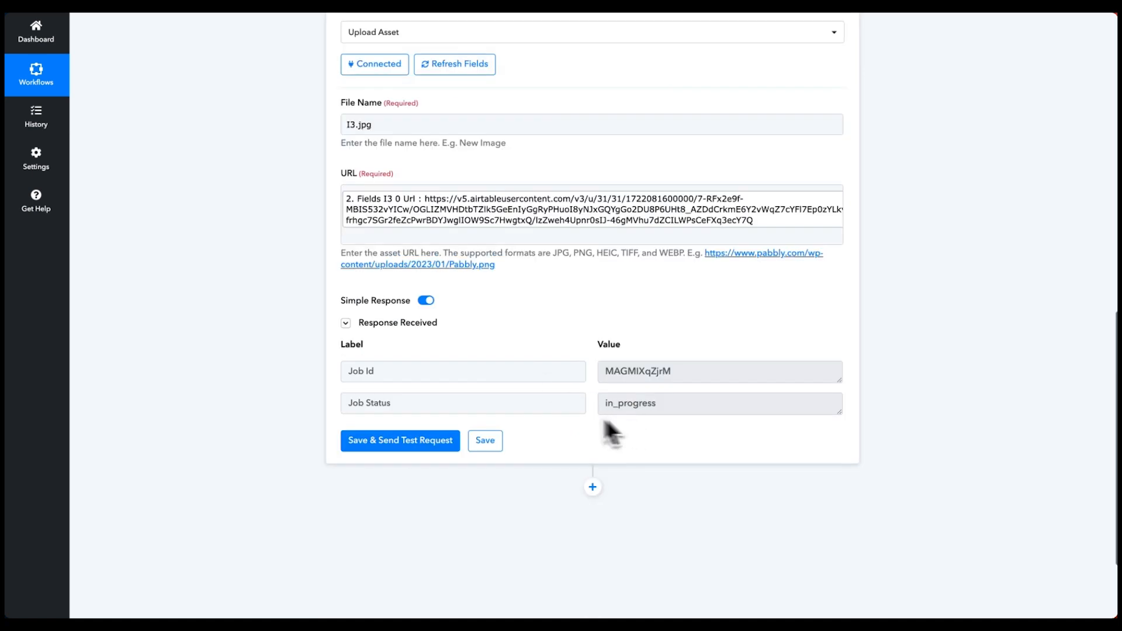
- Drag the split-screen comparison PNG from Téléchargements into the Canva design's Importer panel
{"action": "mouse_move", "coordinate": [5, 318]}
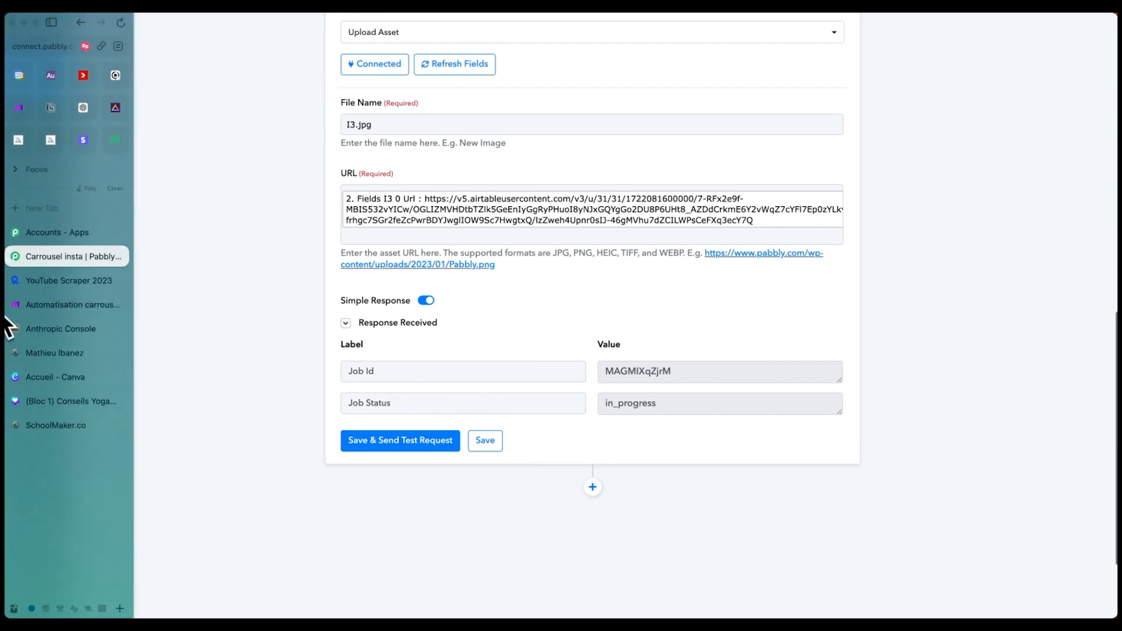
{"action": "left_click", "coordinate": [59, 401]}
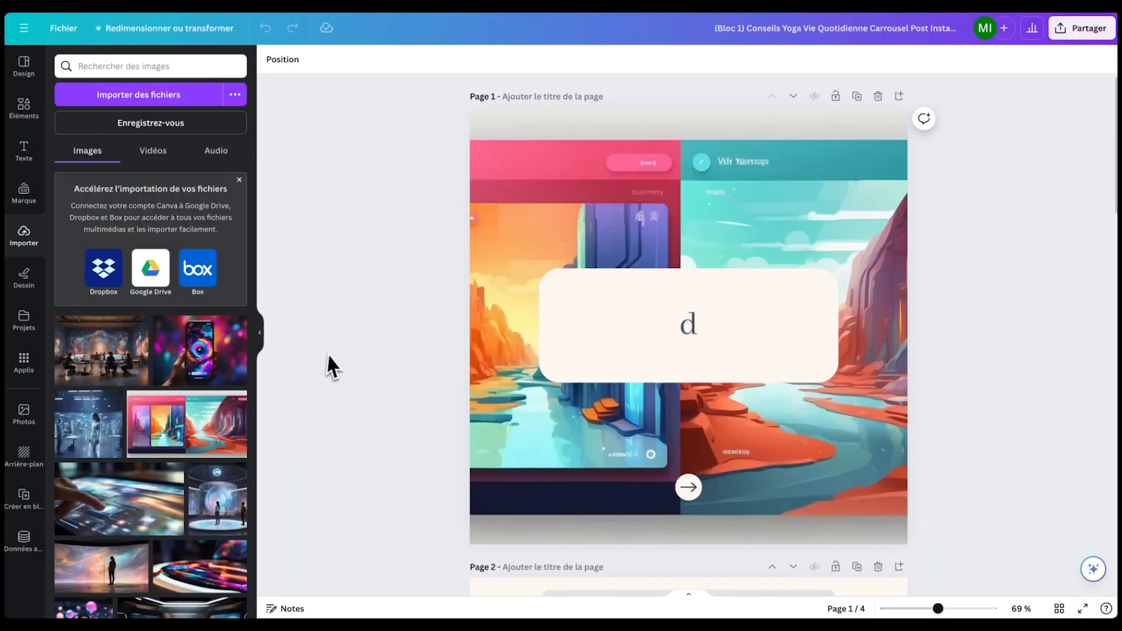
{"action": "mouse_move", "coordinate": [316, 584]}
{"action": "left_click", "coordinate": [236, 602]}
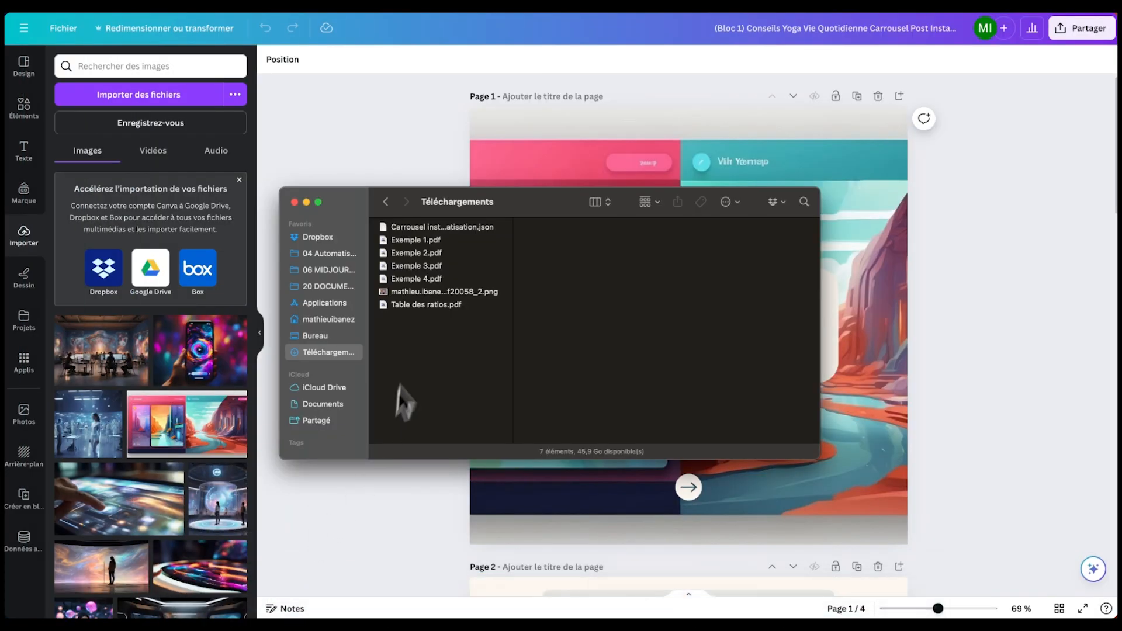
{"action": "left_click_drag", "start_coordinate": [439, 292], "coordinate": [230, 276]}
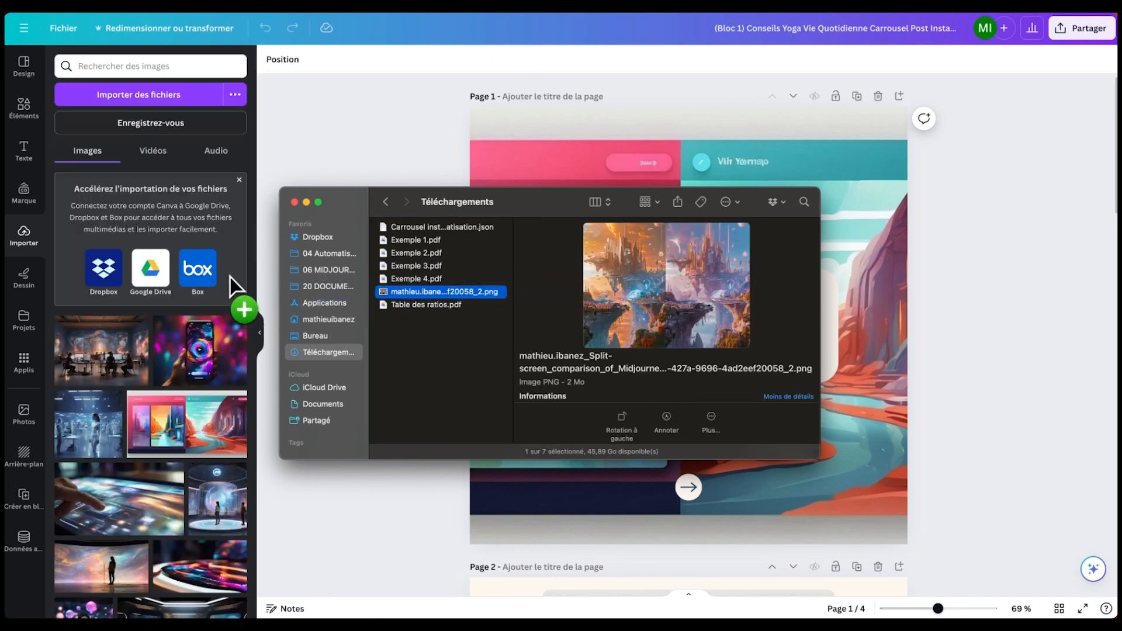
{"action": "left_click_drag", "start_coordinate": [267, 175], "coordinate": [213, 284]}
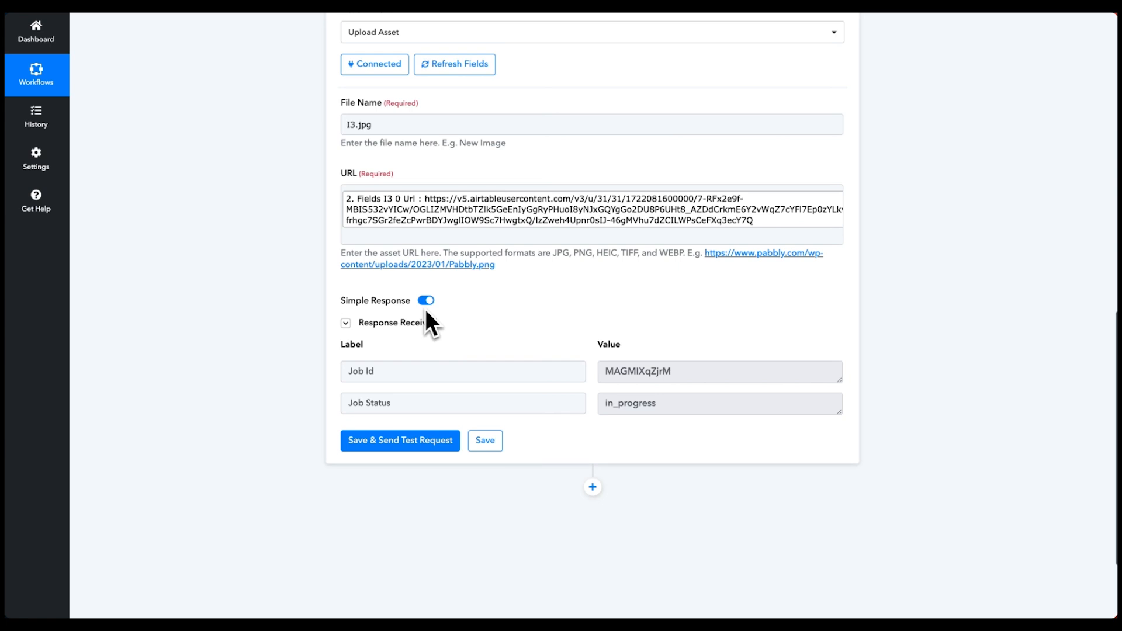
- Add a Delay (Pabbly) step after step 5 using the Add Time Delay event
{"action": "scroll", "coordinate": [528, 309], "scroll_direction": "up", "scroll_amount": 4}
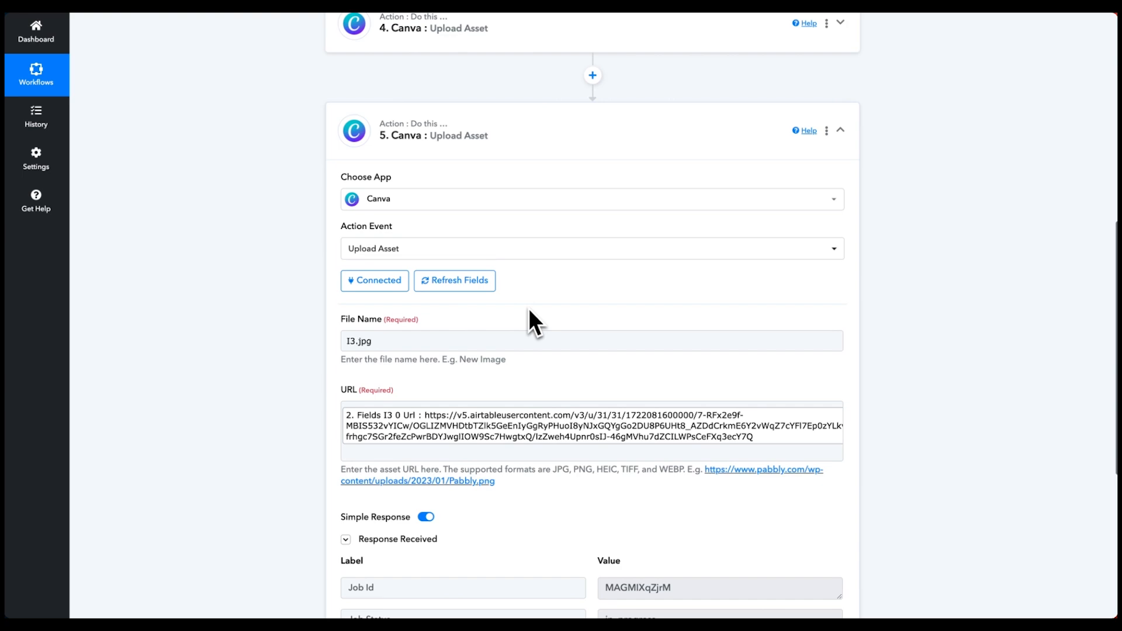
{"action": "scroll", "coordinate": [528, 307], "scroll_direction": "down", "scroll_amount": 5}
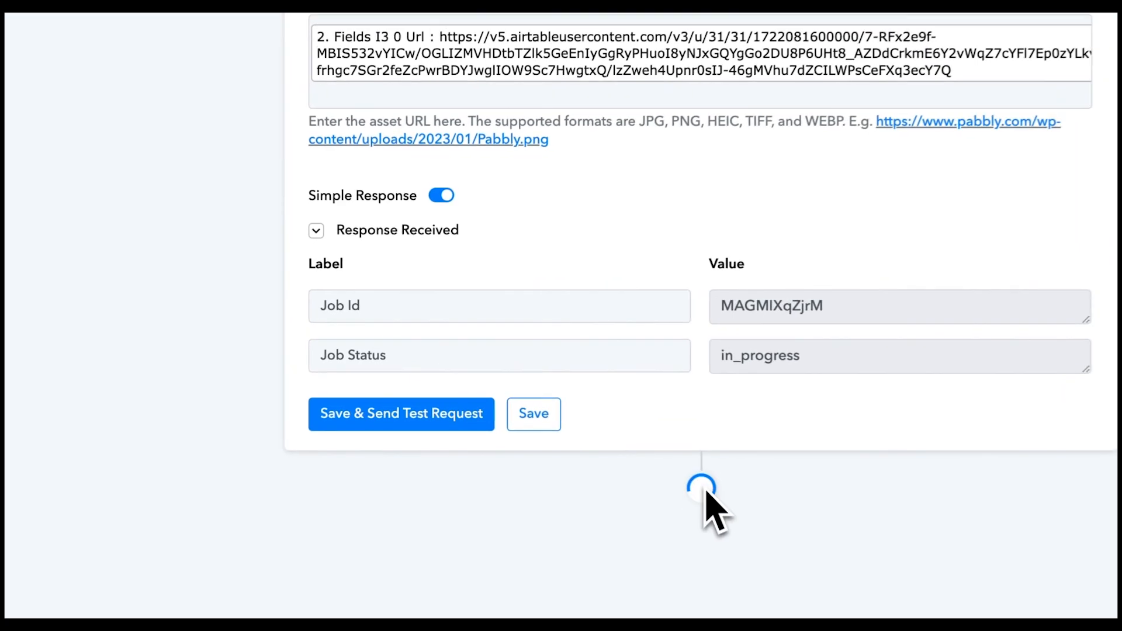
{"action": "left_click", "coordinate": [700, 488]}
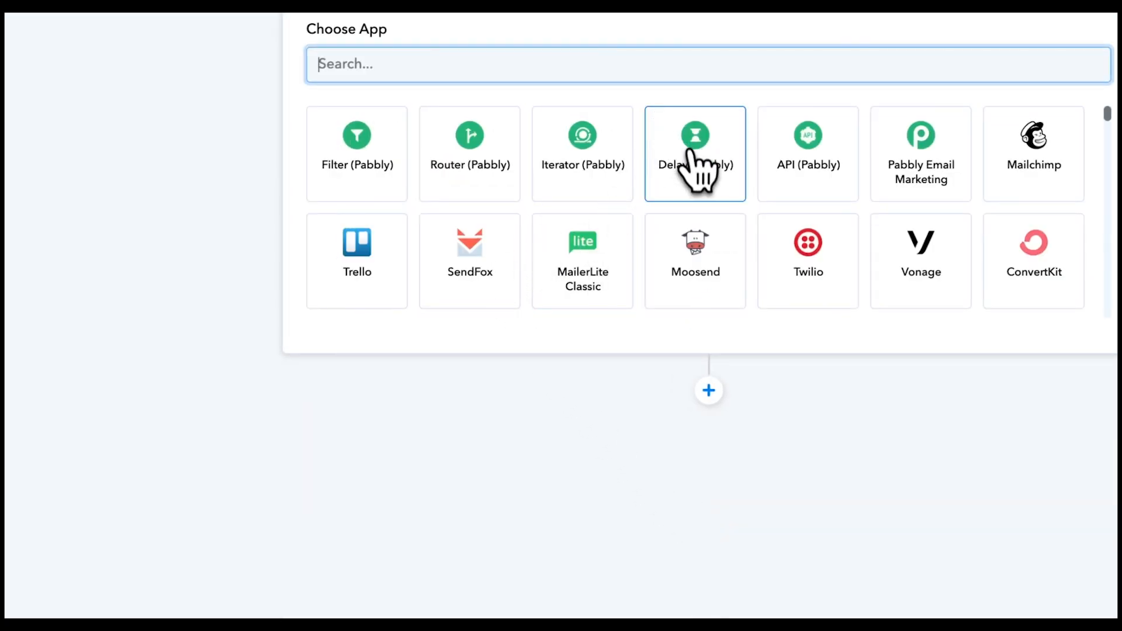
{"action": "left_click", "coordinate": [702, 169]}
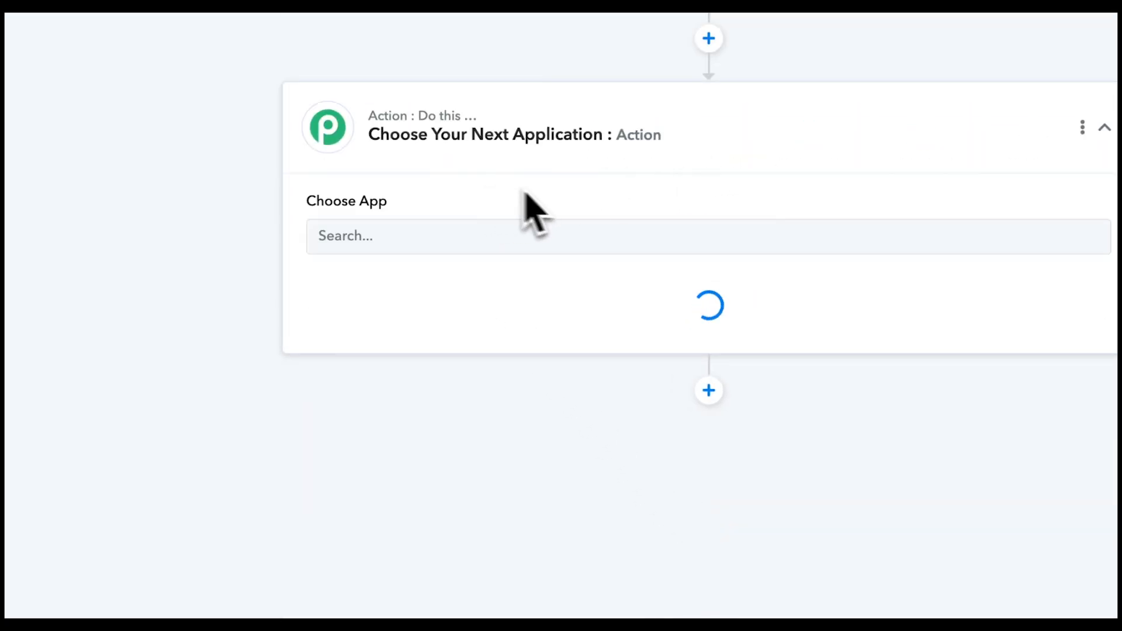
{"action": "left_click", "coordinate": [432, 280]}
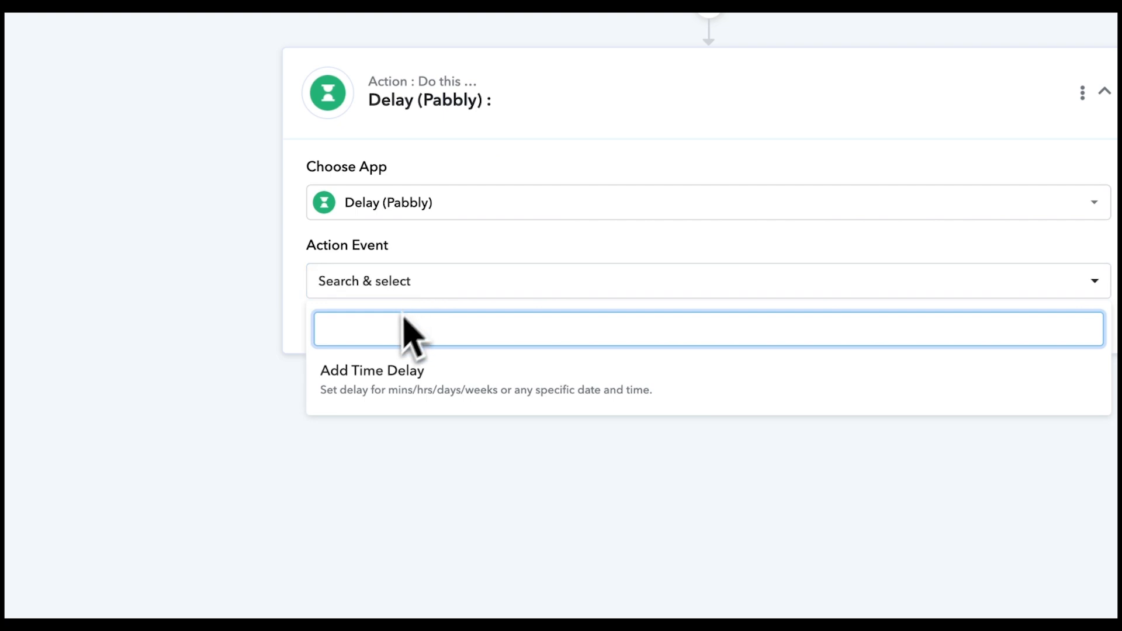
{"action": "left_click", "coordinate": [357, 374]}
{"action": "left_click", "coordinate": [361, 338]}
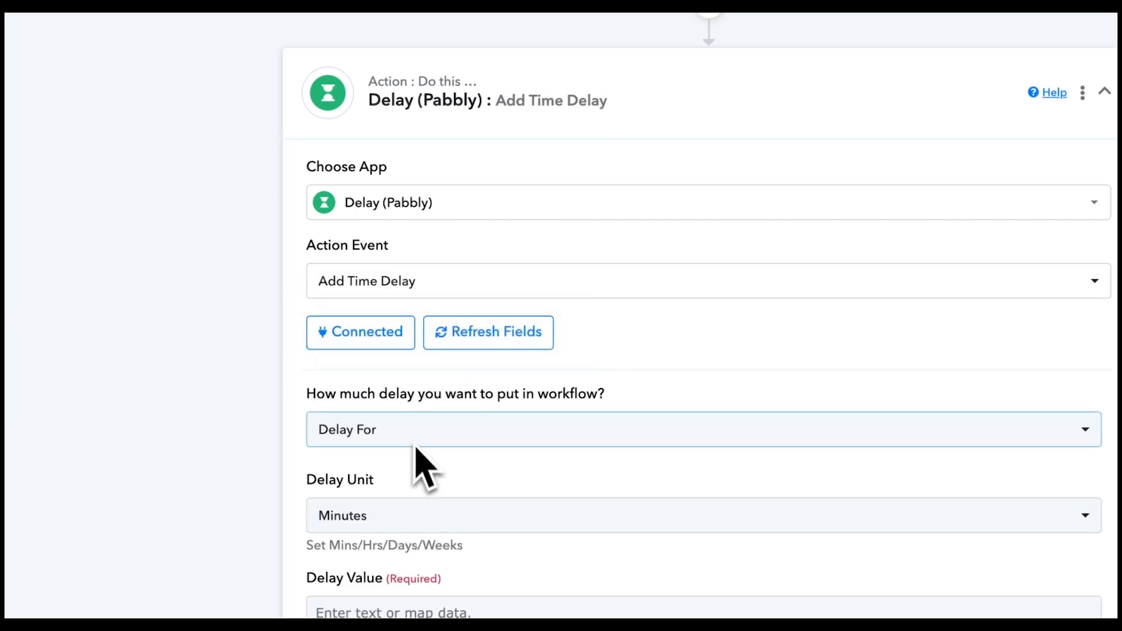
- Set the delay to wait 1 Minute
{"action": "left_click", "coordinate": [365, 514]}
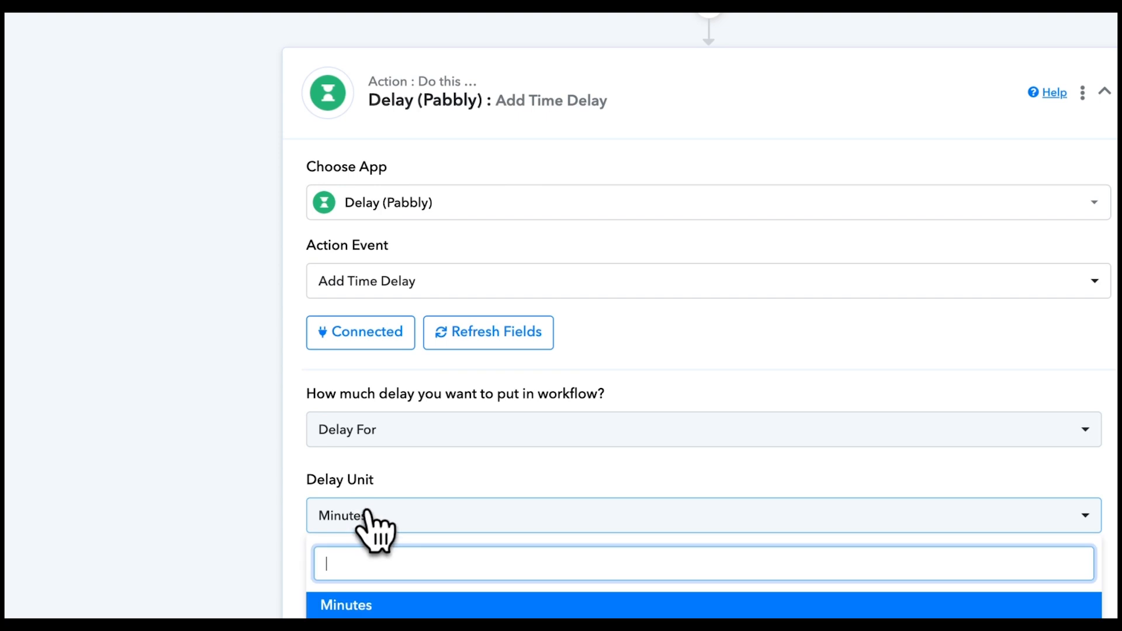
{"action": "left_click", "coordinate": [455, 605]}
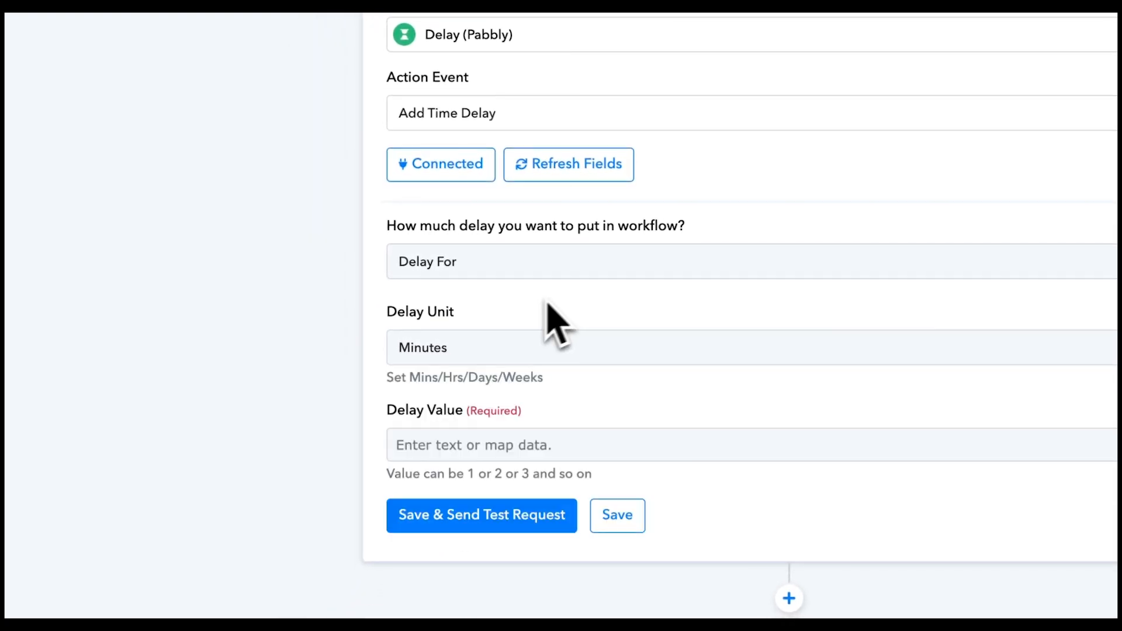
{"action": "scroll", "coordinate": [526, 388], "scroll_direction": "down", "scroll_amount": 2}
{"action": "left_click", "coordinate": [433, 265]}
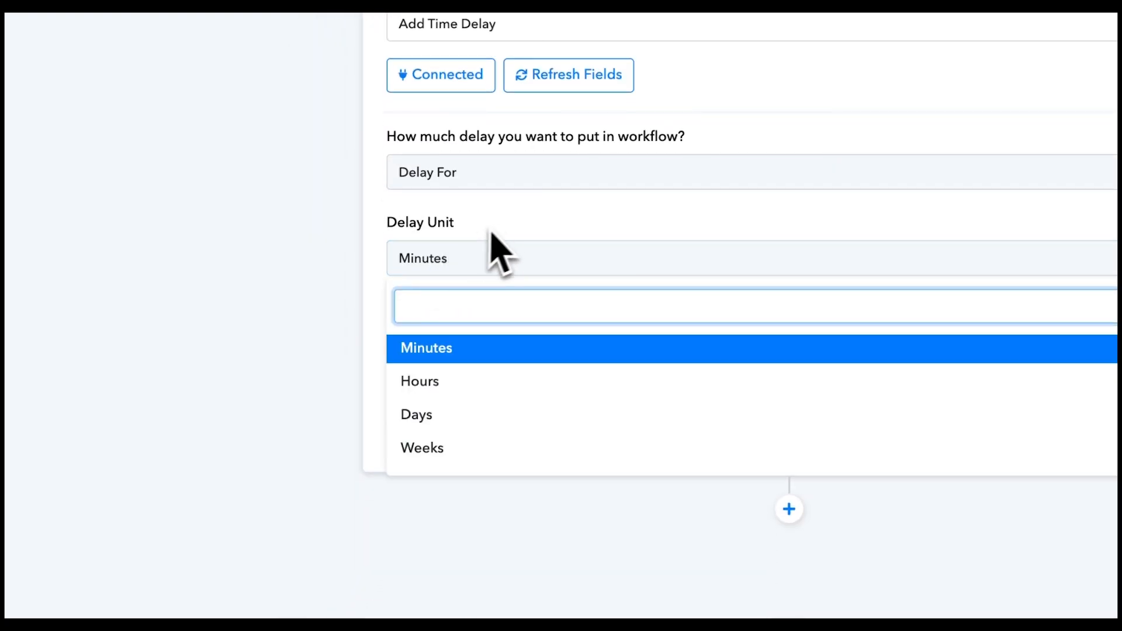
{"action": "left_click", "coordinate": [498, 263]}
{"action": "left_click", "coordinate": [476, 356]}
{"action": "type", "text": "1"}
{"action": "left_click", "coordinate": [660, 312]}
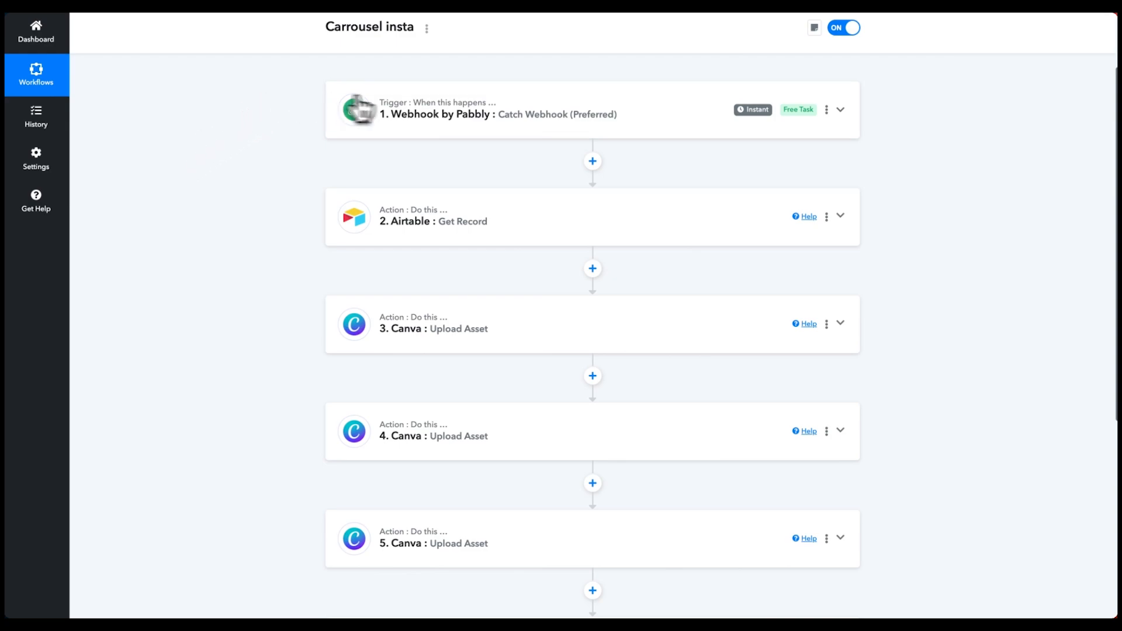
{"action": "scroll", "coordinate": [409, 111], "scroll_direction": "up", "scroll_amount": 2}
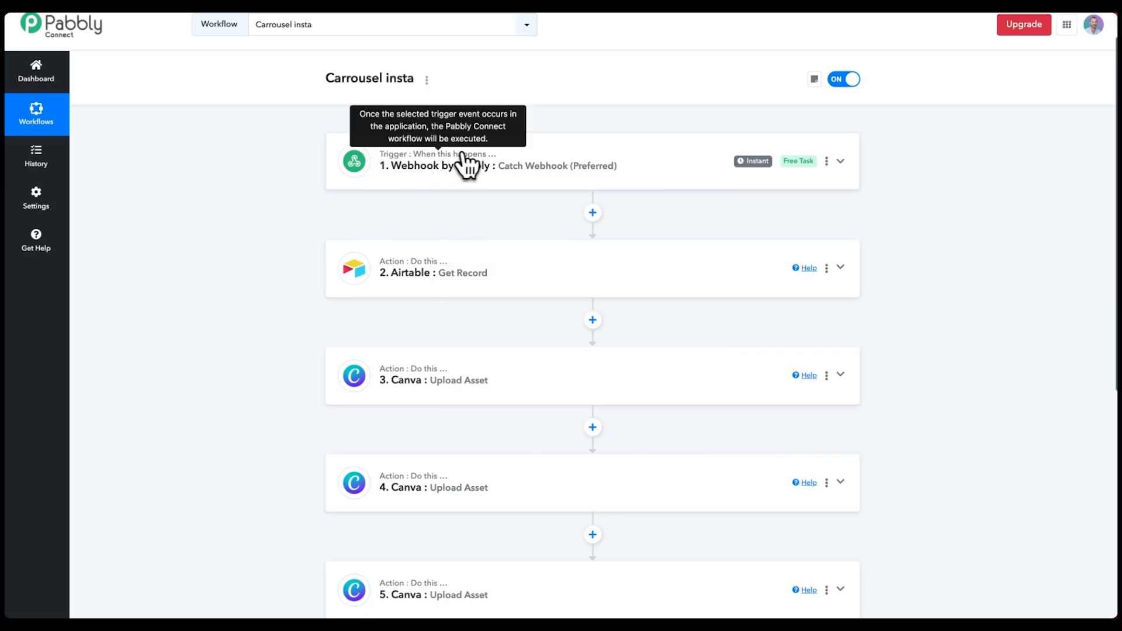
{"action": "scroll", "coordinate": [461, 193], "scroll_direction": "down", "scroll_amount": 2}
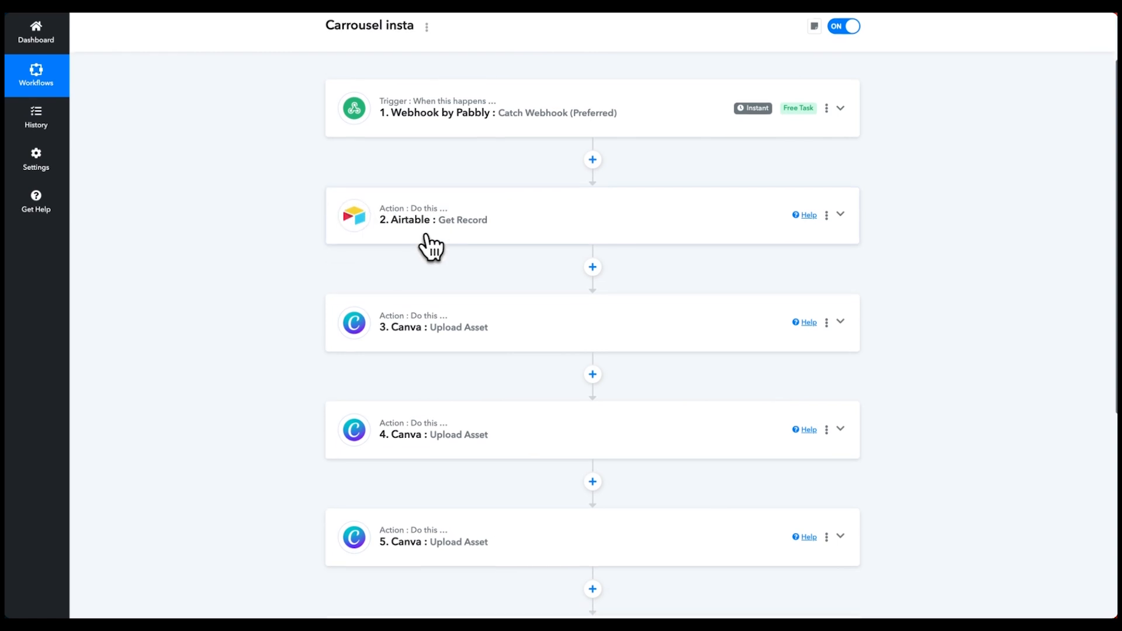
{"action": "scroll", "coordinate": [497, 231], "scroll_direction": "down", "scroll_amount": 2}
{"action": "scroll", "coordinate": [403, 246], "scroll_direction": "down", "scroll_amount": 3}
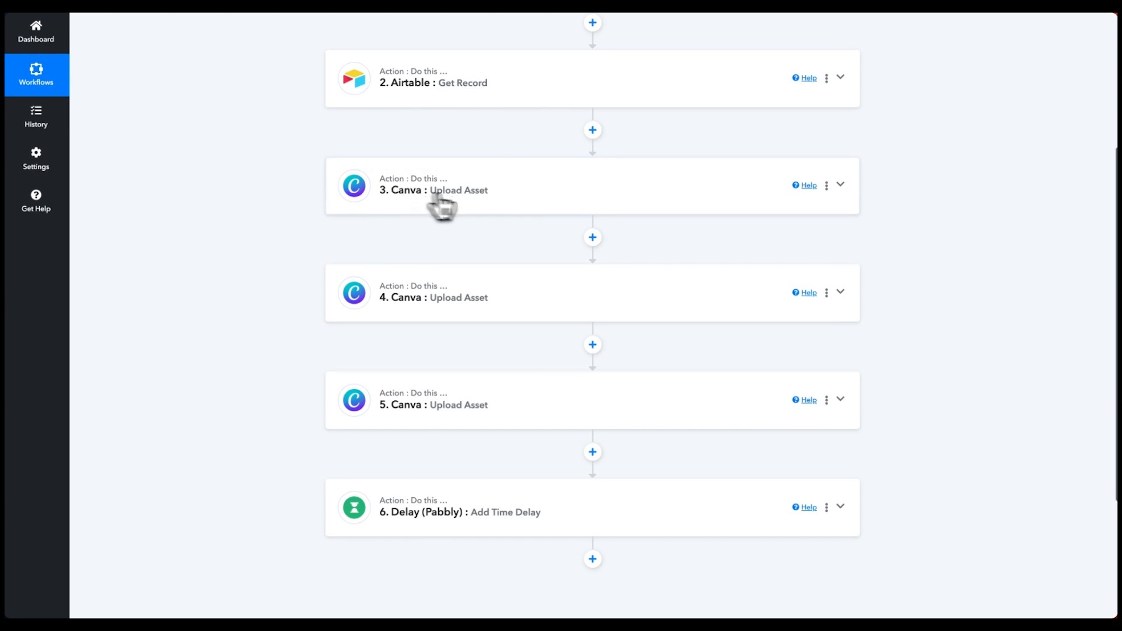
{"action": "scroll", "coordinate": [452, 292], "scroll_direction": "down", "scroll_amount": 2}
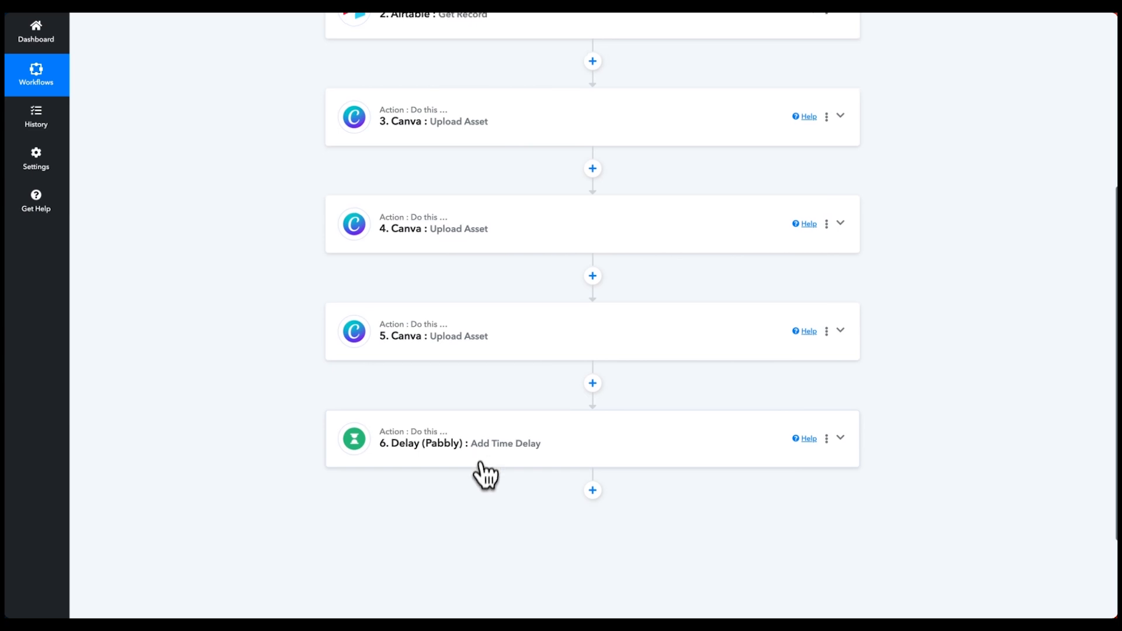
{"action": "scroll", "coordinate": [485, 467], "scroll_direction": "down", "scroll_amount": 3}
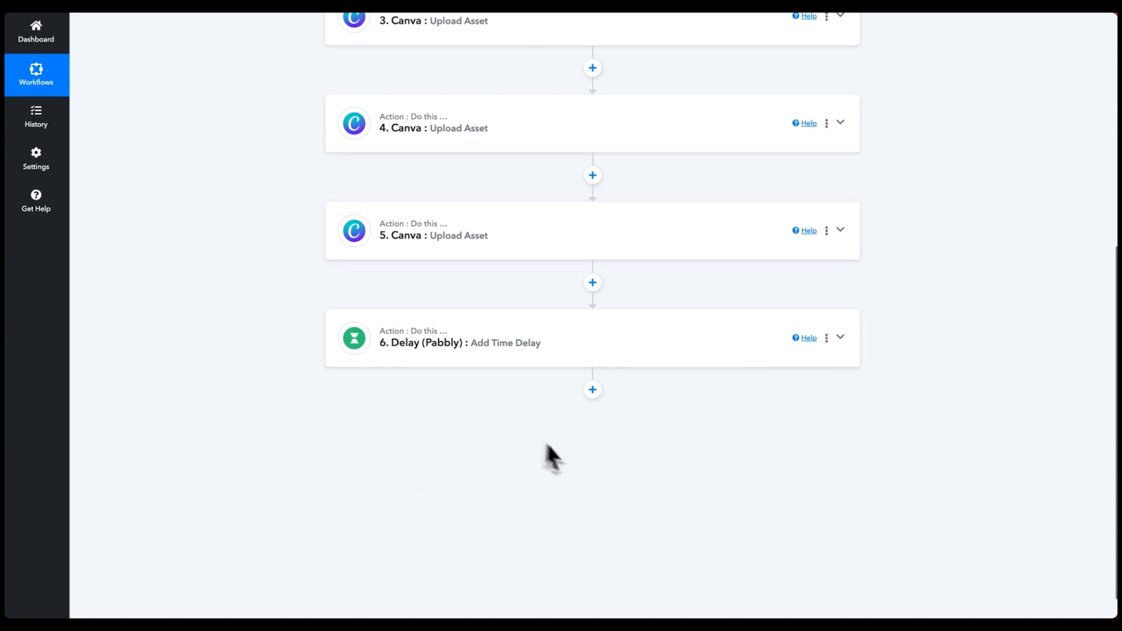
- Add a Canva Create Design Autofill Job step after the delay, using the existing Canva connection
{"action": "left_click", "coordinate": [592, 389]}
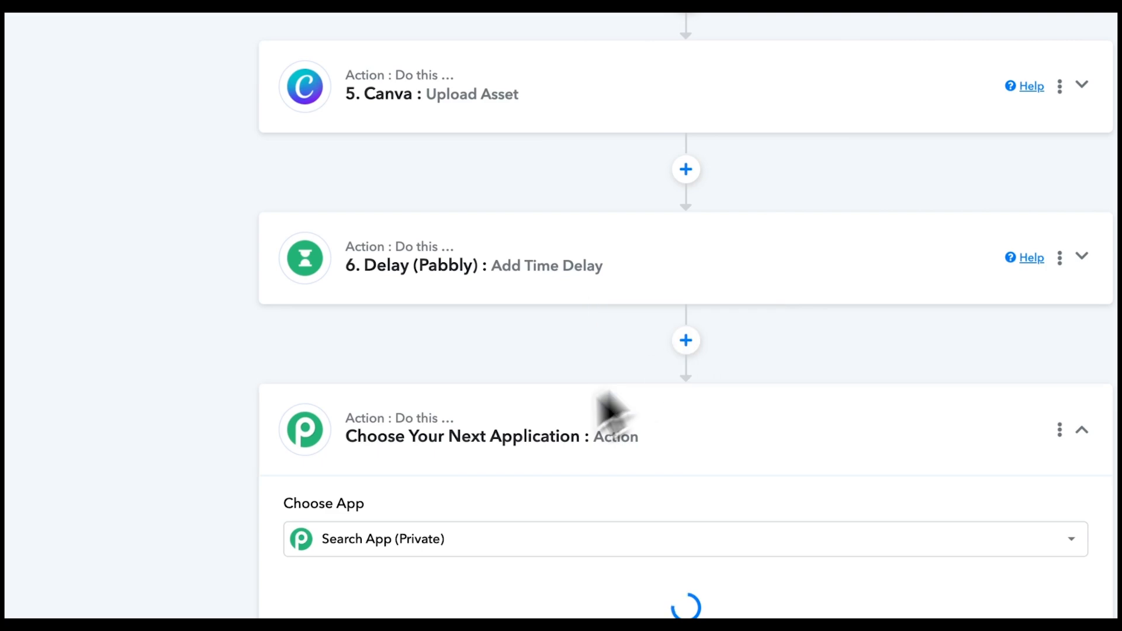
{"action": "scroll", "coordinate": [463, 551], "scroll_direction": "down", "scroll_amount": 7}
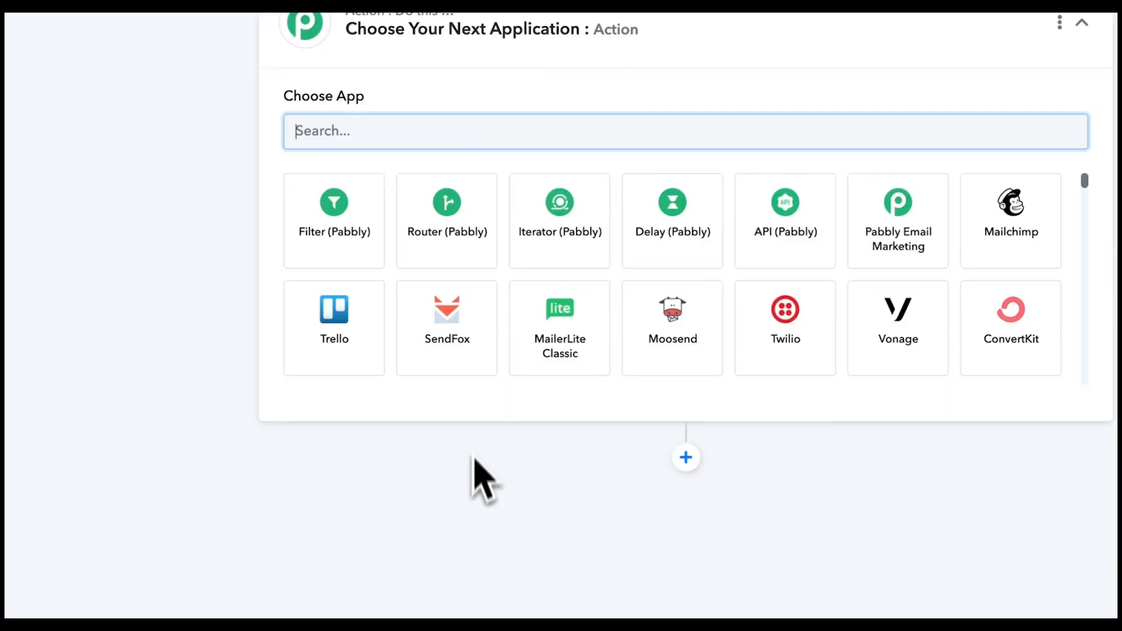
{"action": "type", "text": "c"}
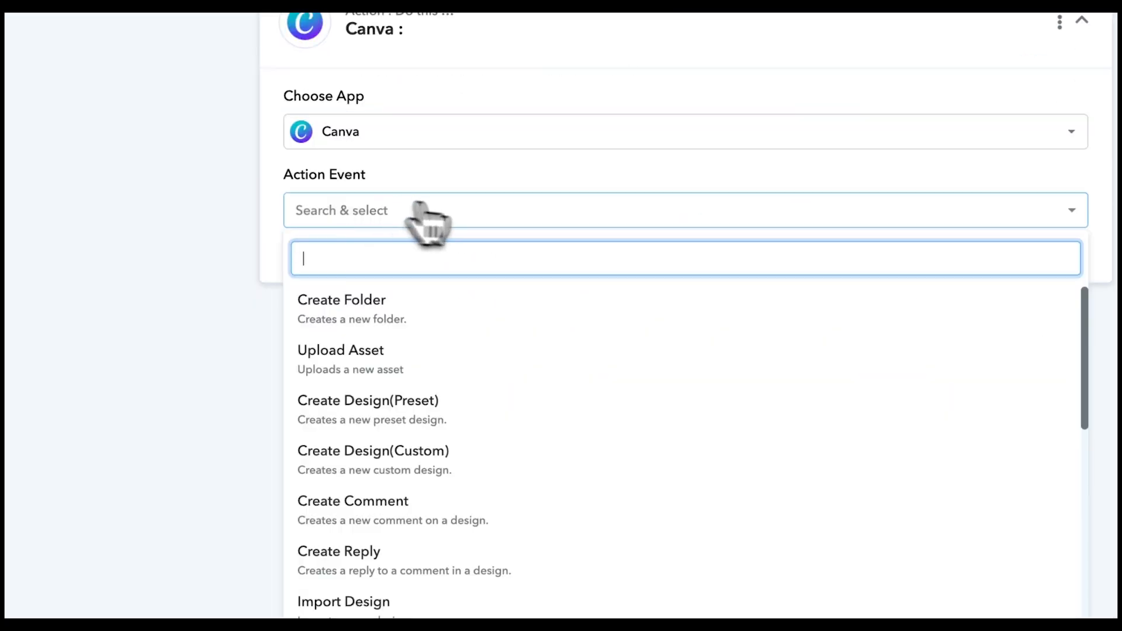
{"action": "scroll", "coordinate": [451, 426], "scroll_direction": "down", "scroll_amount": 6}
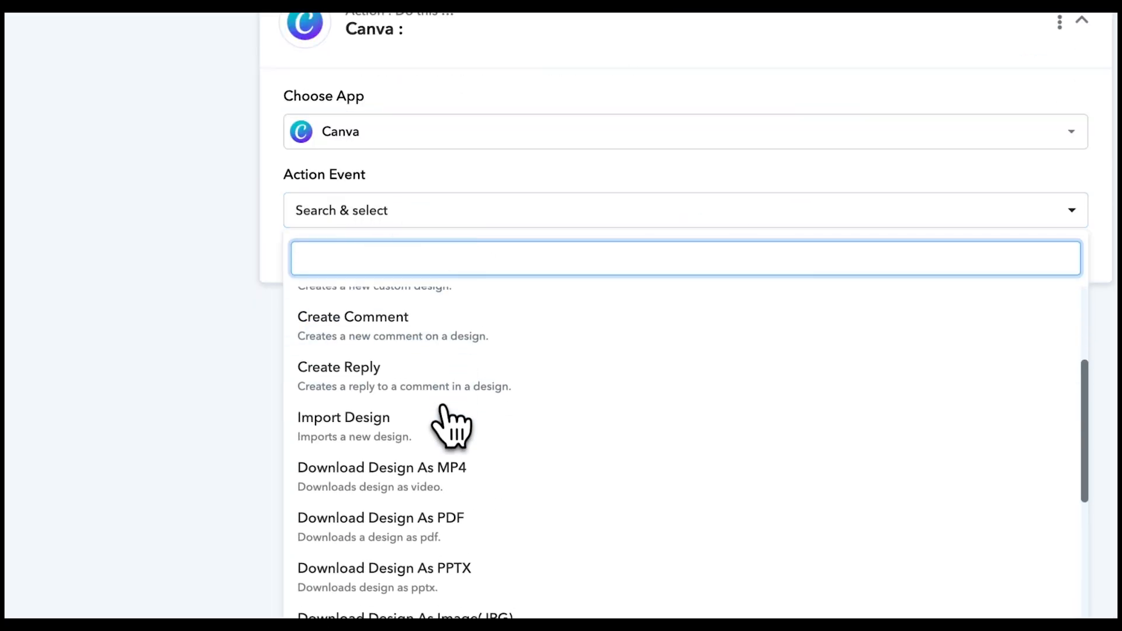
{"action": "scroll", "coordinate": [444, 421], "scroll_direction": "down", "scroll_amount": 4}
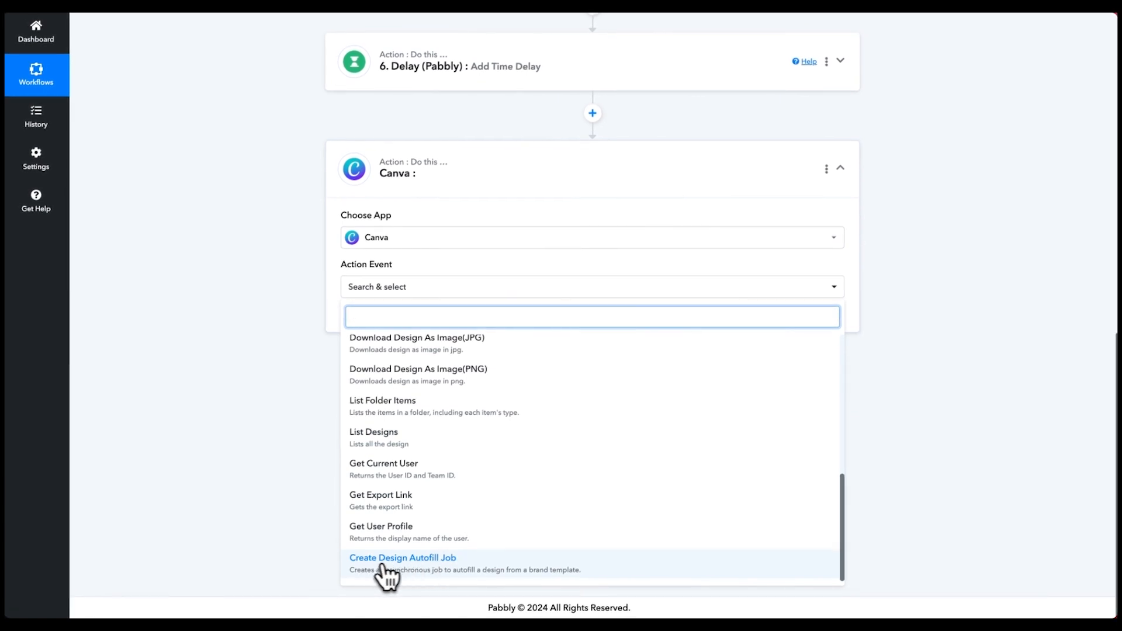
{"action": "left_click", "coordinate": [442, 567]}
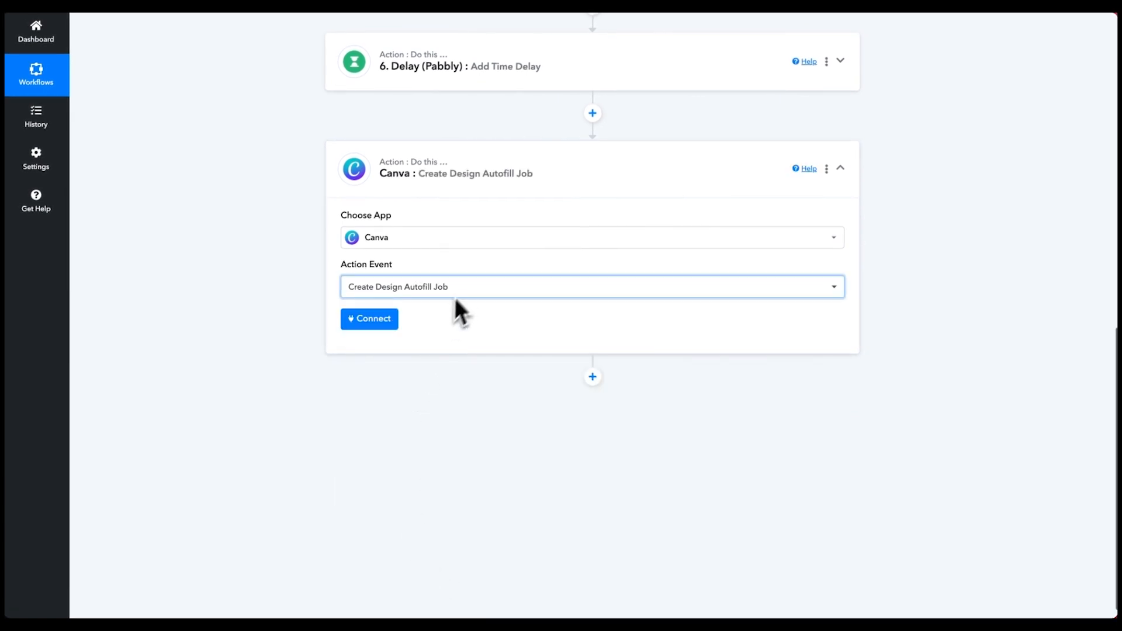
{"action": "left_click", "coordinate": [380, 320]}
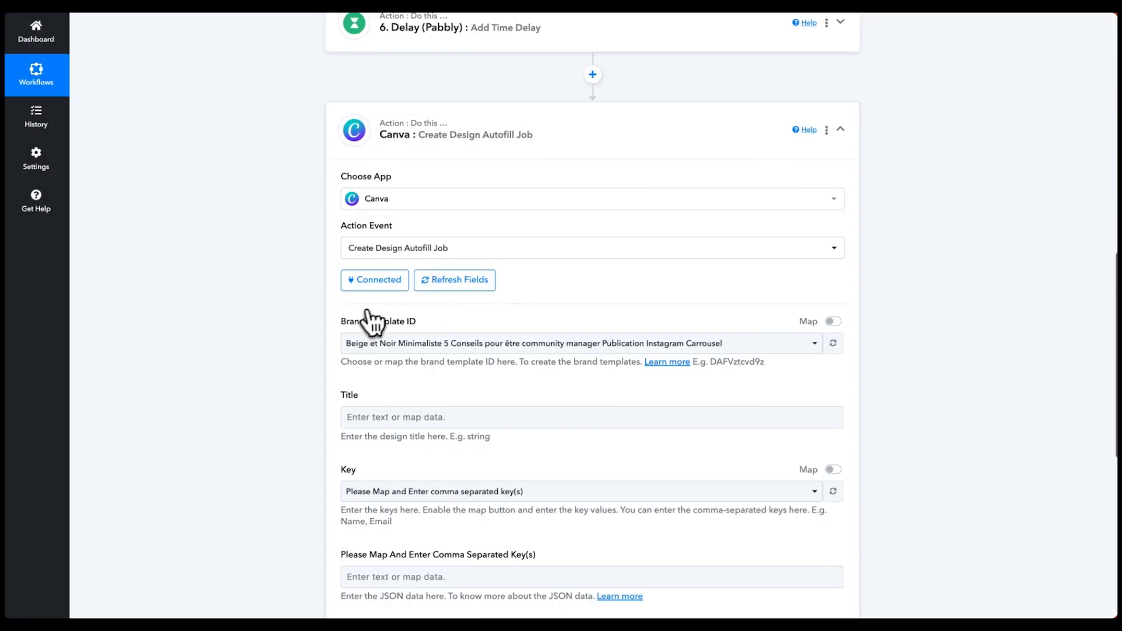
- Choose the Automatisation instagram brand template for the autofill step
{"action": "left_click", "coordinate": [366, 339]}
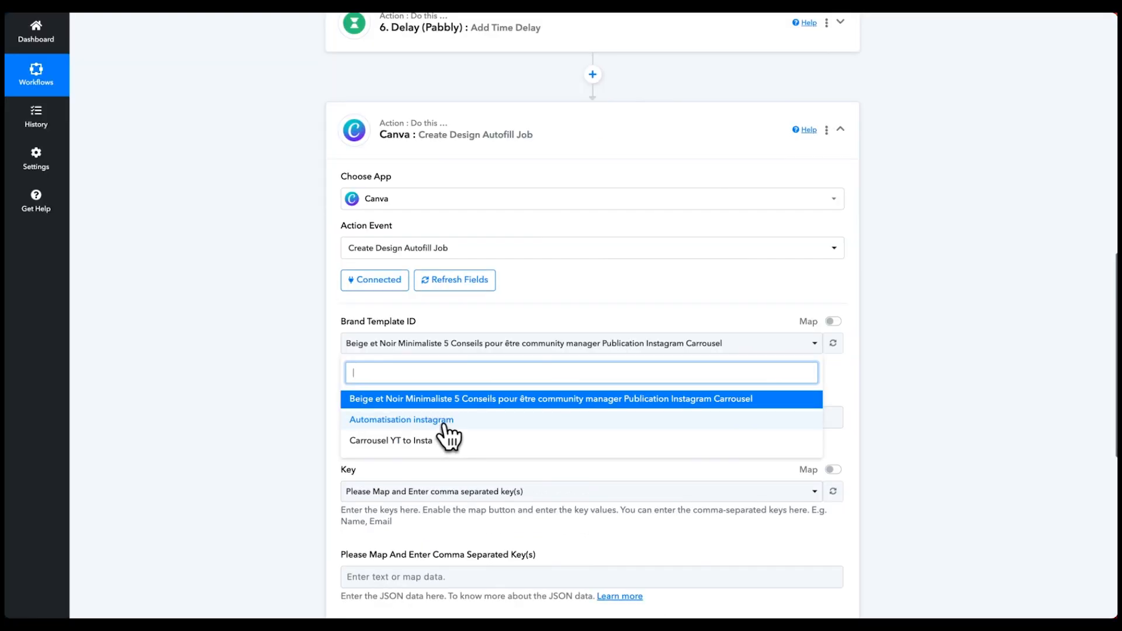
{"action": "left_click", "coordinate": [405, 425]}
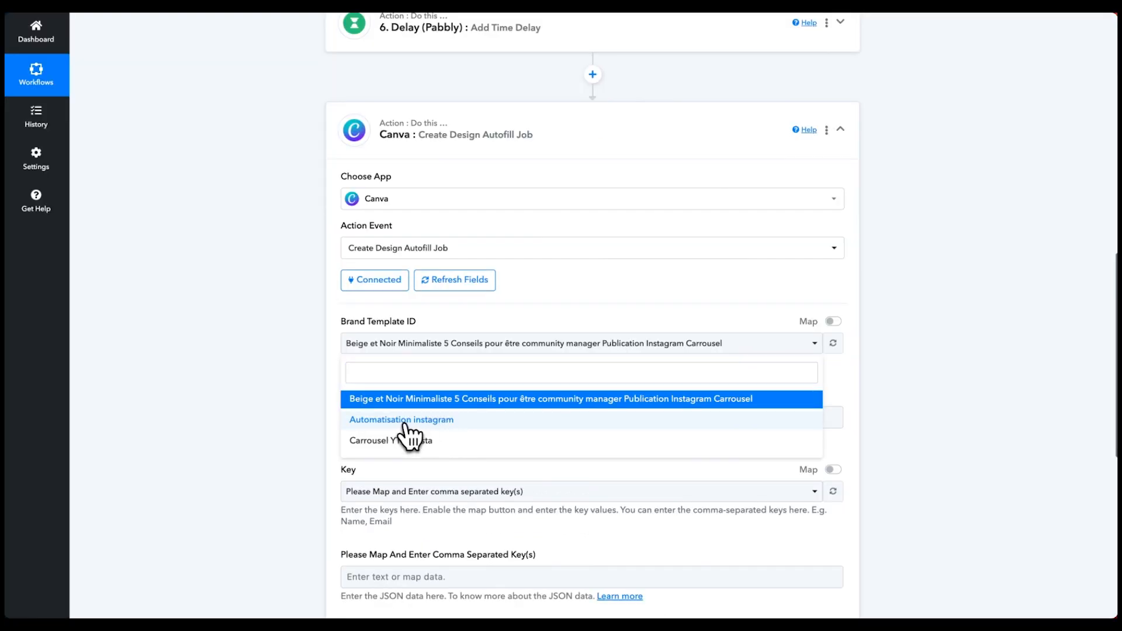
{"action": "scroll", "coordinate": [404, 422], "scroll_direction": "down", "scroll_amount": 1}
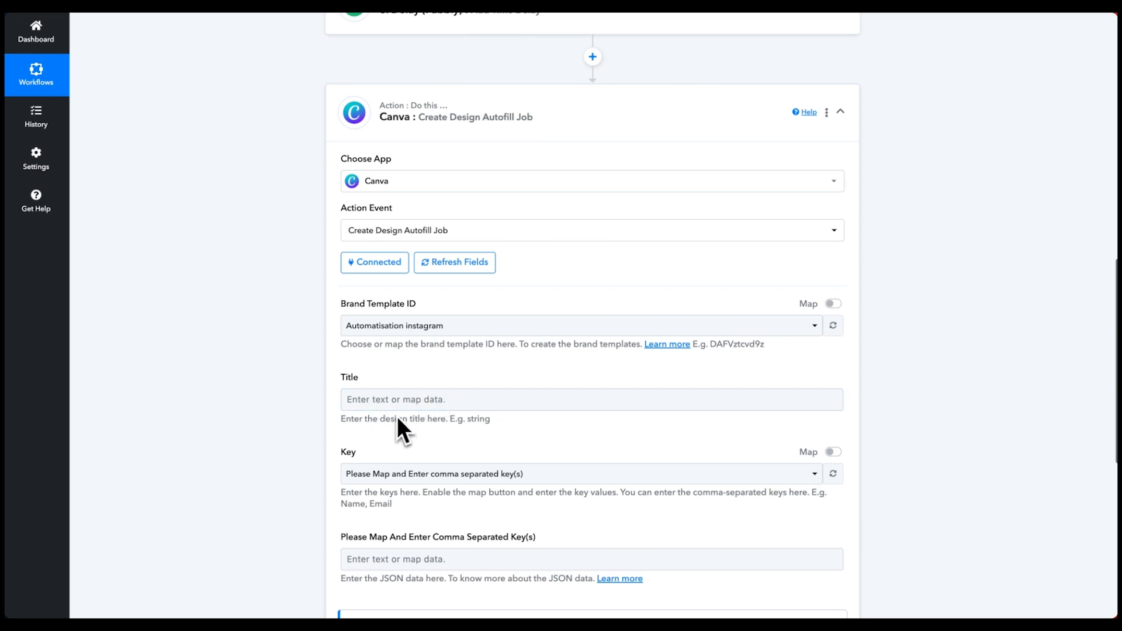
- Map the Airtable record's T1 field into the Title
{"action": "left_click", "coordinate": [397, 400]}
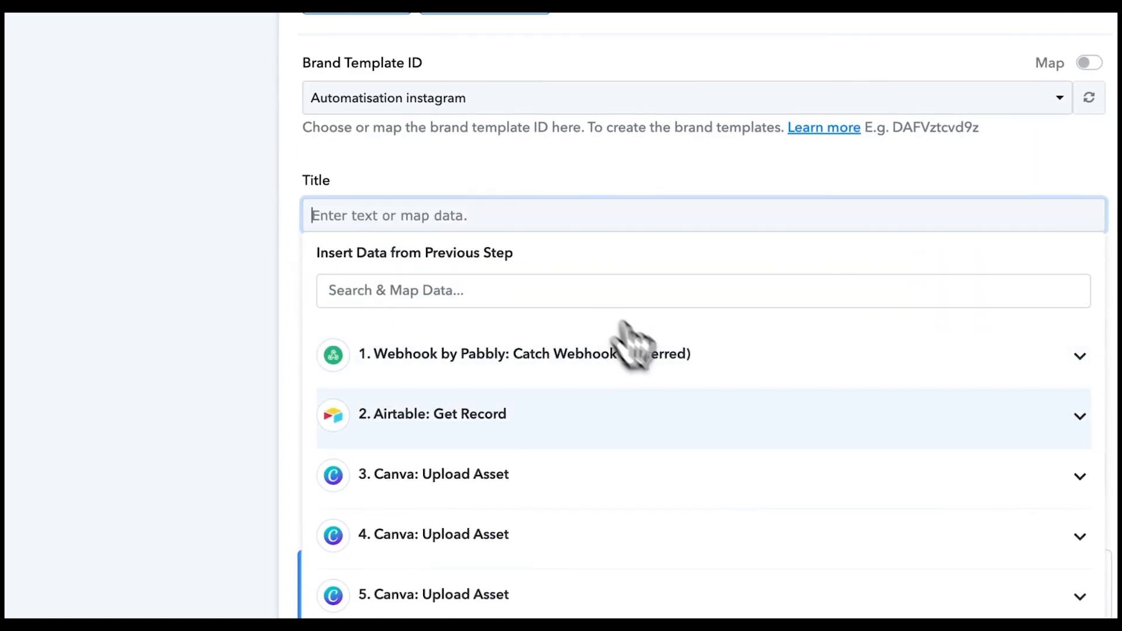
{"action": "left_click", "coordinate": [549, 418]}
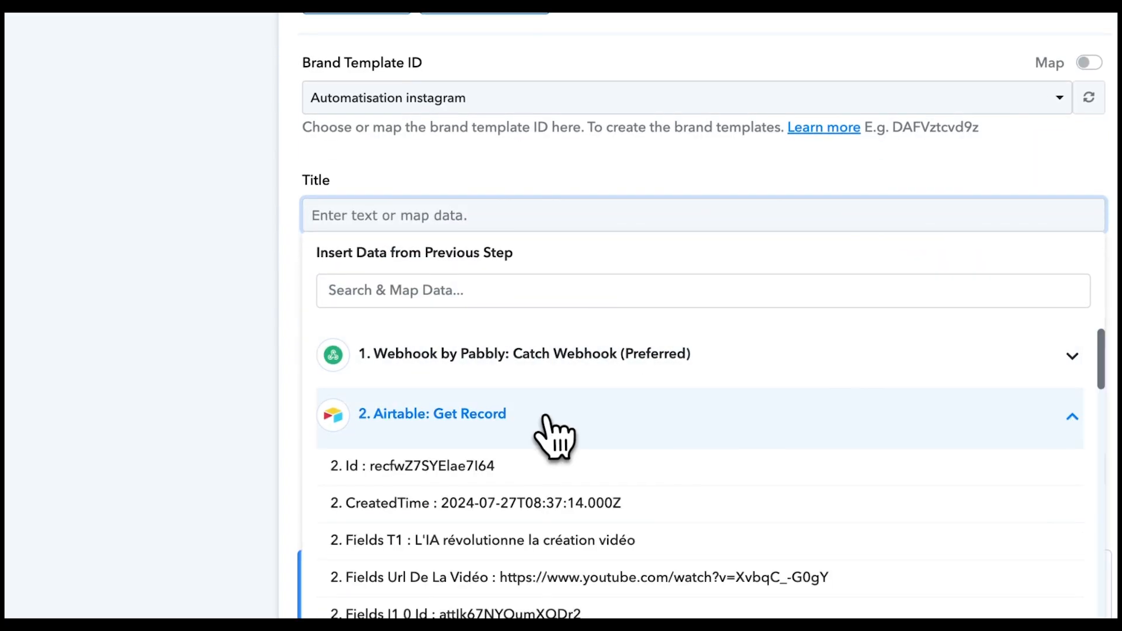
{"action": "scroll", "coordinate": [590, 411], "scroll_direction": "down", "scroll_amount": 2}
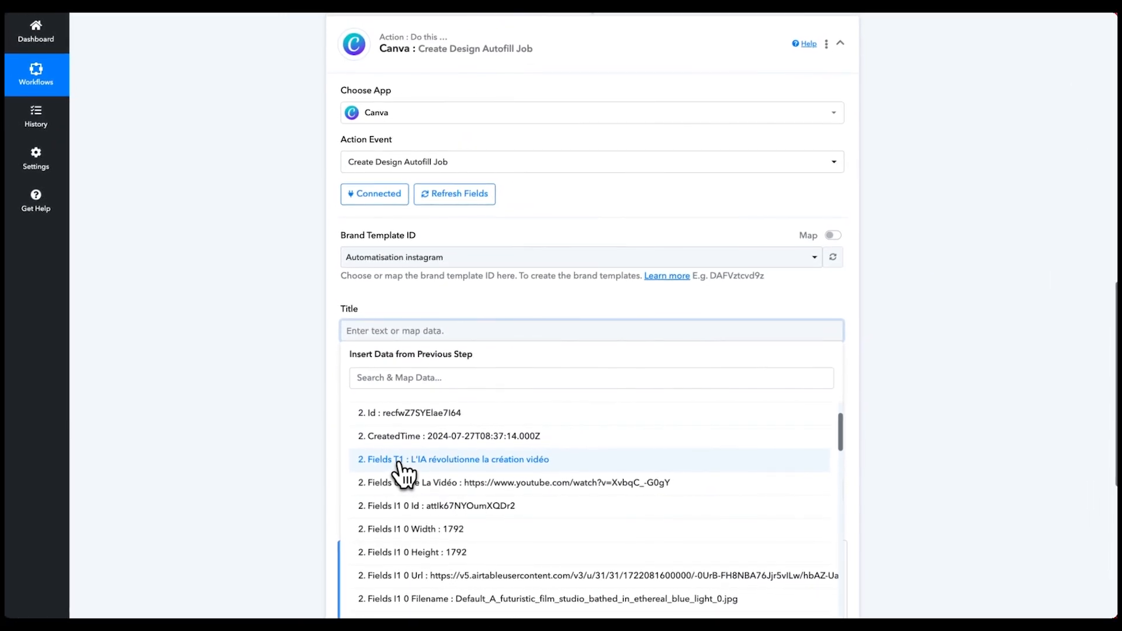
{"action": "left_click", "coordinate": [409, 461]}
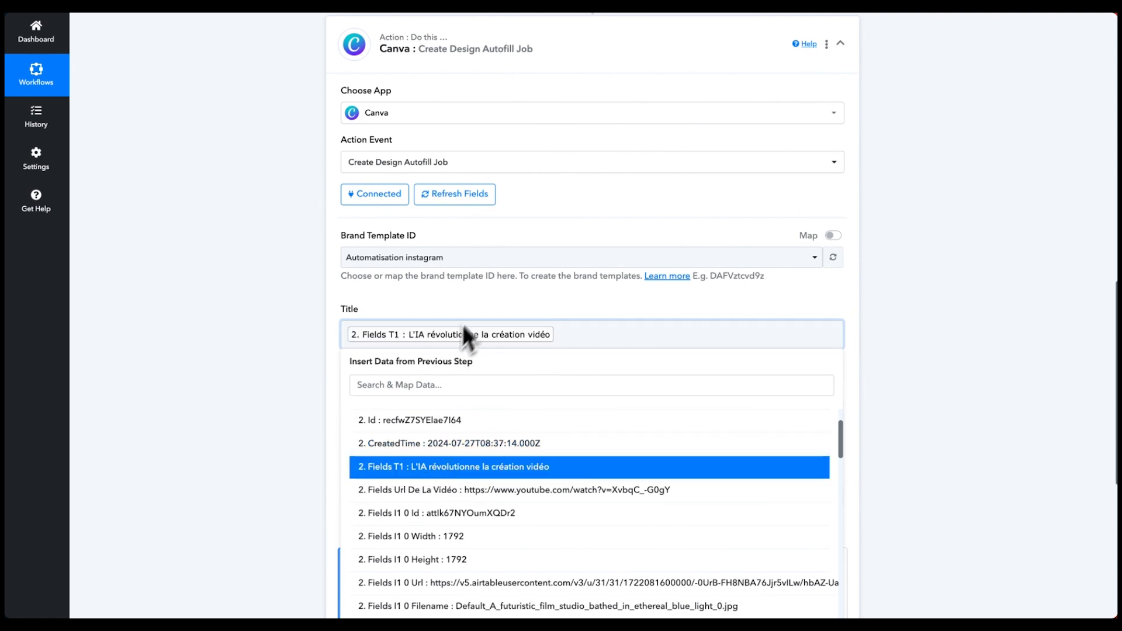
{"action": "left_click", "coordinate": [473, 307]}
{"action": "scroll", "coordinate": [461, 309], "scroll_direction": "down", "scroll_amount": 1}
{"action": "scroll", "coordinate": [462, 280], "scroll_direction": "down", "scroll_amount": 2}
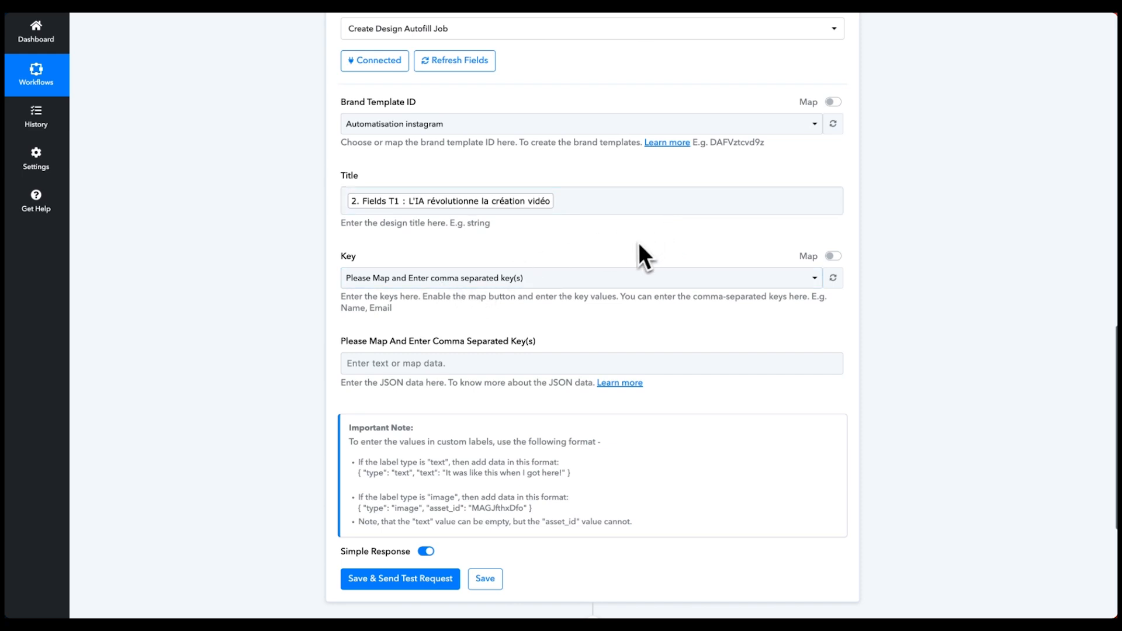
- Enter the keys T1, T2, T3, T4, C2, C3, I1, I2, I3 manually in the autofill Key field
{"action": "left_click", "coordinate": [834, 257]}
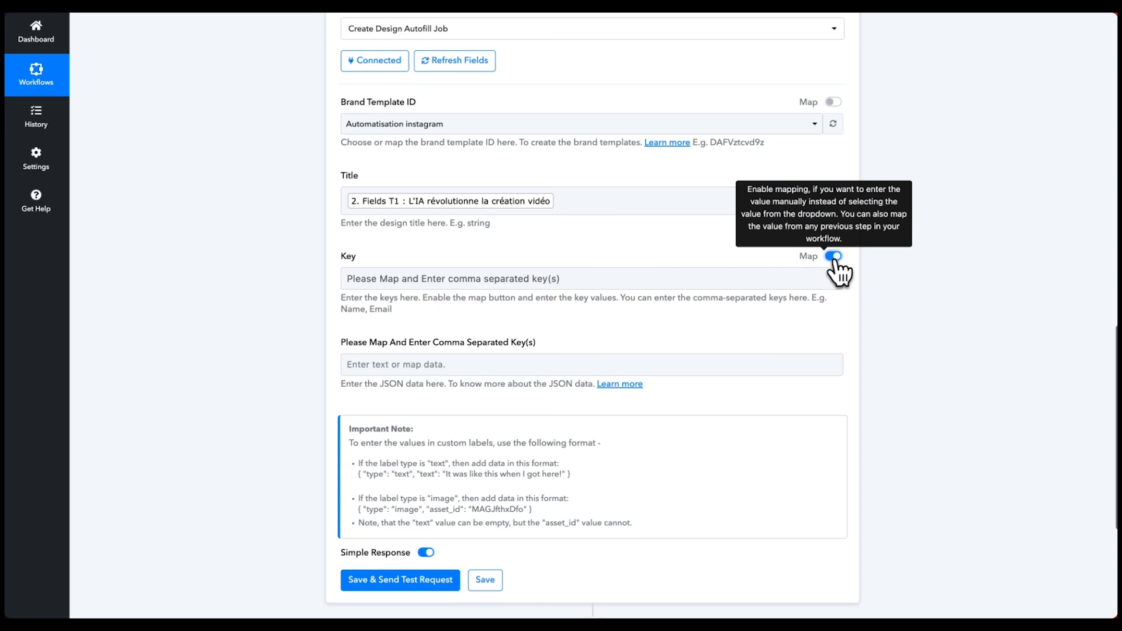
{"action": "left_click", "coordinate": [546, 277]}
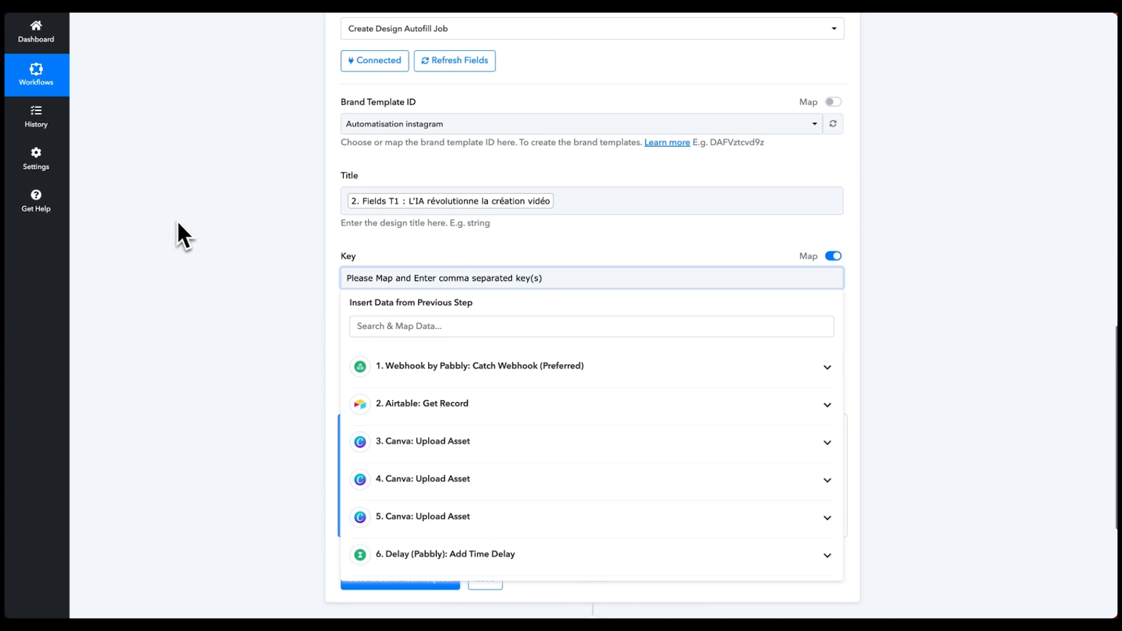
{"action": "type", "text": "T1,"}
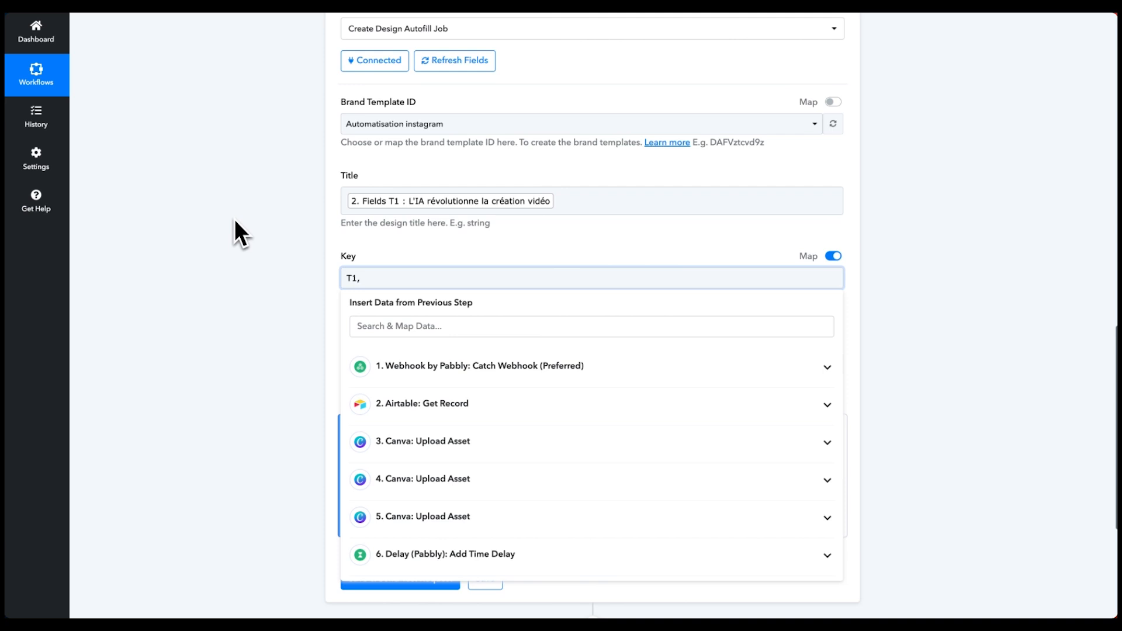
{"action": "type", "text": " T2, T3, T4, C2, C3, I1, I2, I3"}
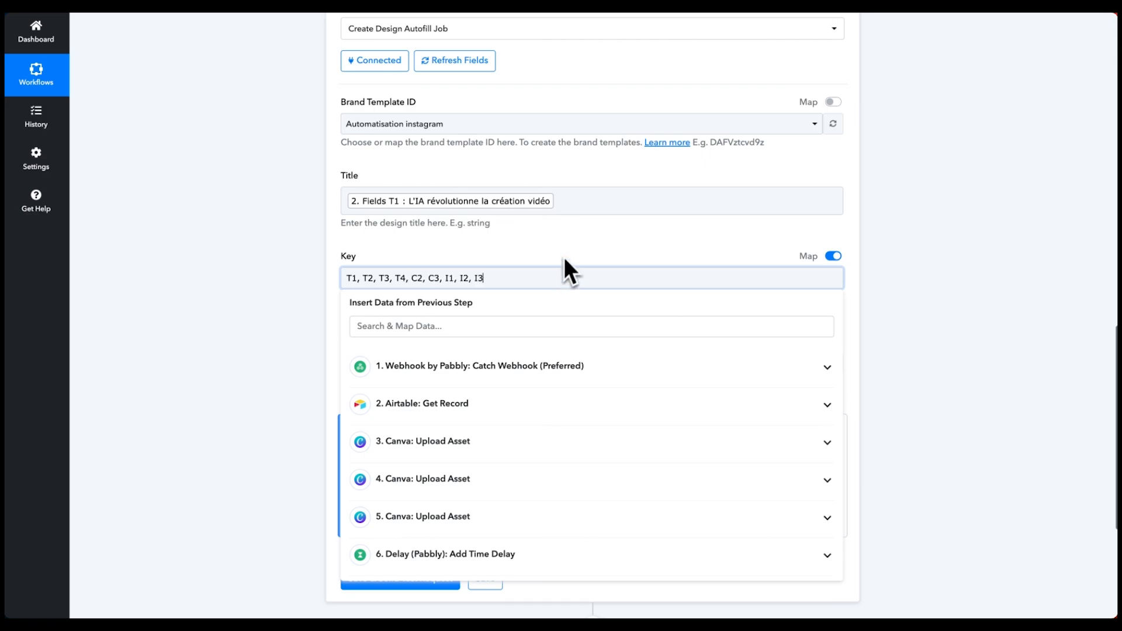
{"action": "left_click", "coordinate": [573, 256]}
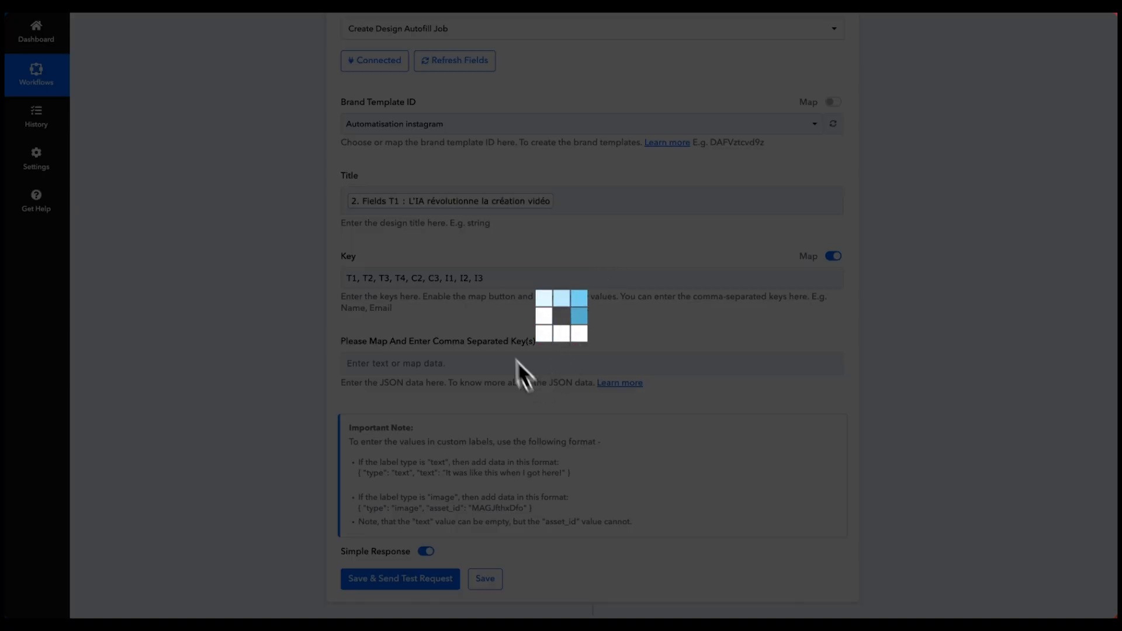
- Paste the text-format JSON example into T1, replacing its sample sentence with Airtable Fields T1
{"action": "scroll", "coordinate": [412, 208], "scroll_direction": "down", "scroll_amount": 2}
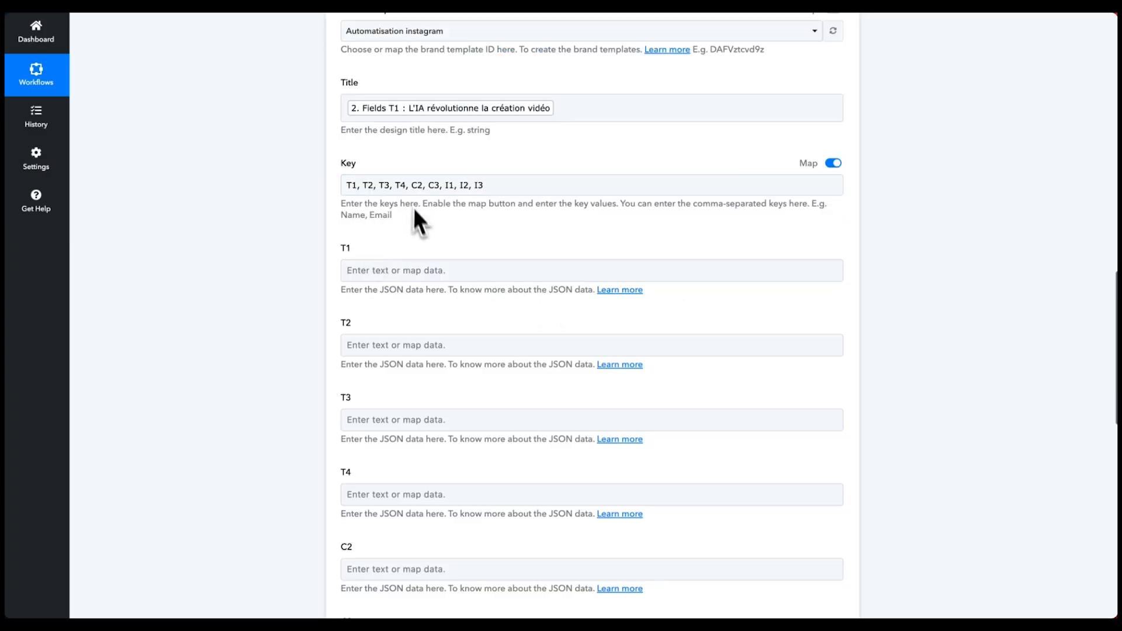
{"action": "scroll", "coordinate": [389, 274], "scroll_direction": "down", "scroll_amount": 3}
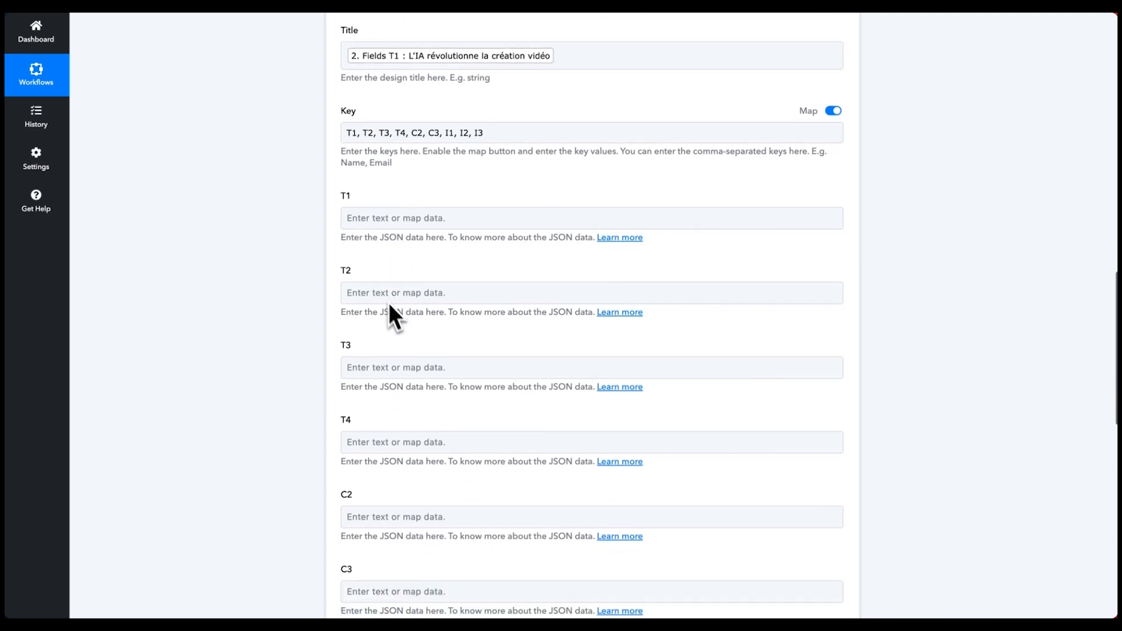
{"action": "scroll", "coordinate": [365, 285], "scroll_direction": "down", "scroll_amount": 6}
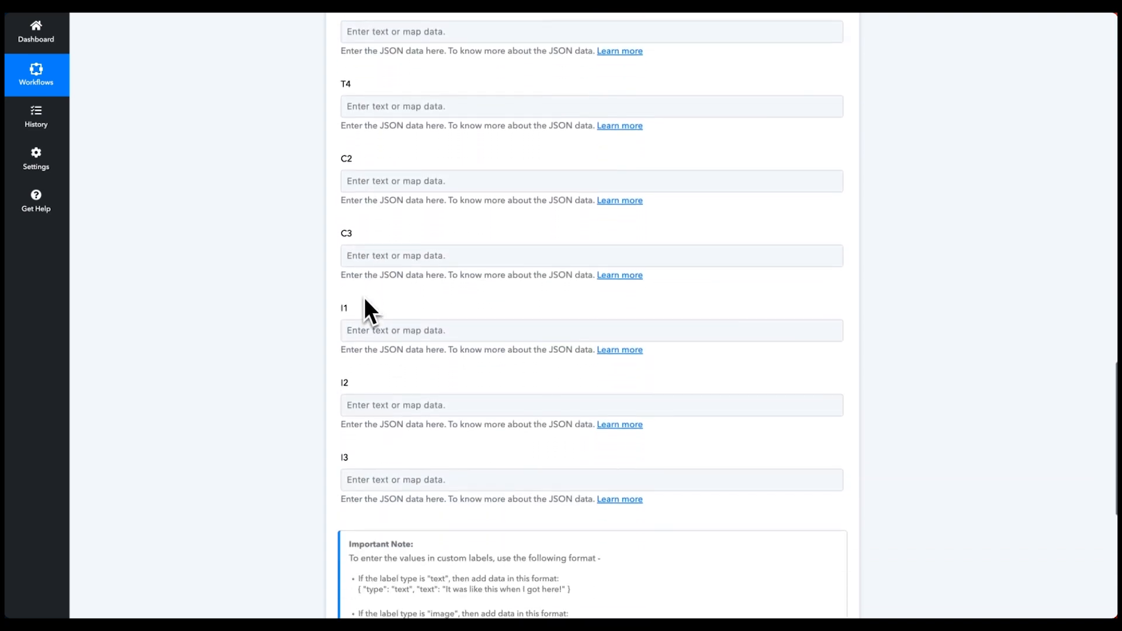
{"action": "scroll", "coordinate": [367, 296], "scroll_direction": "down", "scroll_amount": 1}
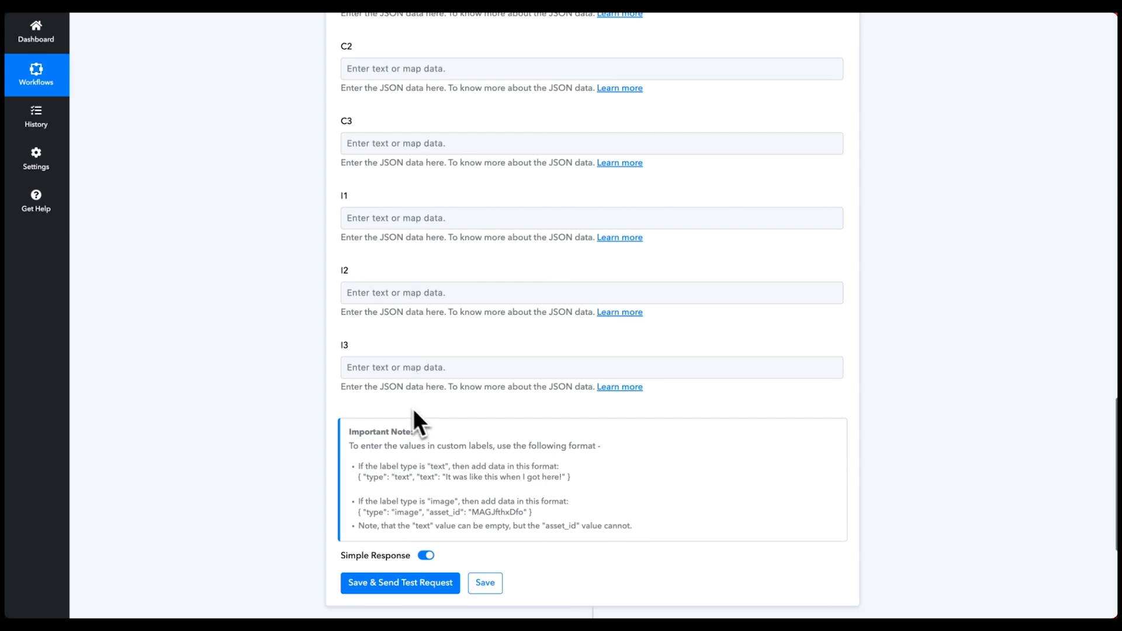
{"action": "scroll", "coordinate": [416, 262], "scroll_direction": "up", "scroll_amount": 2}
{"action": "scroll", "coordinate": [415, 269], "scroll_direction": "down", "scroll_amount": 3}
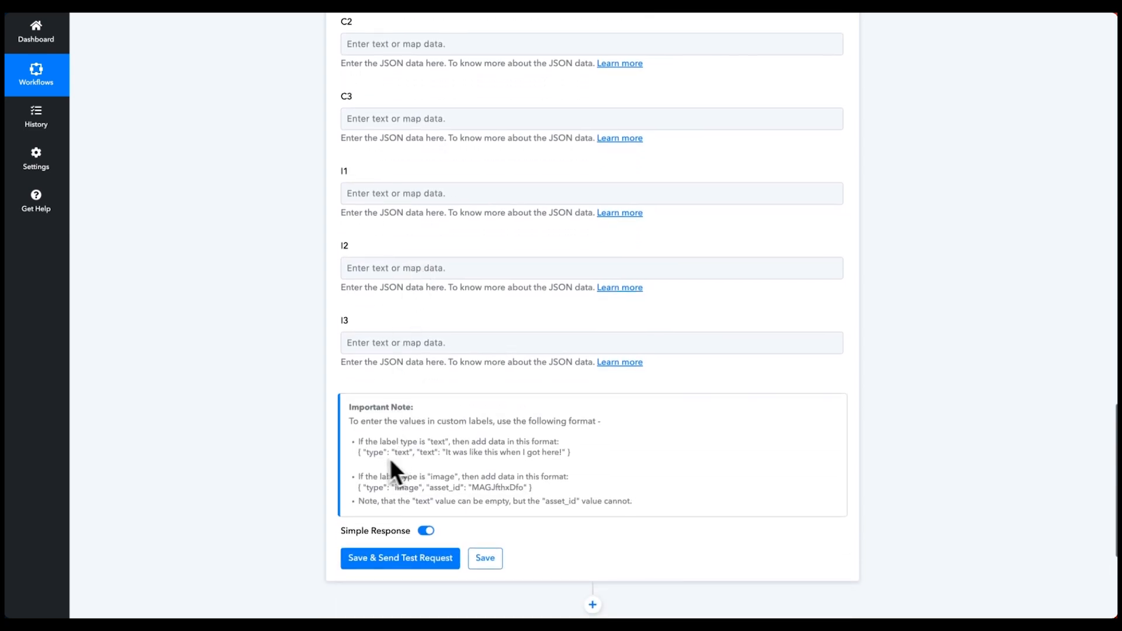
{"action": "left_click_drag", "start_coordinate": [565, 453], "coordinate": [517, 453]}
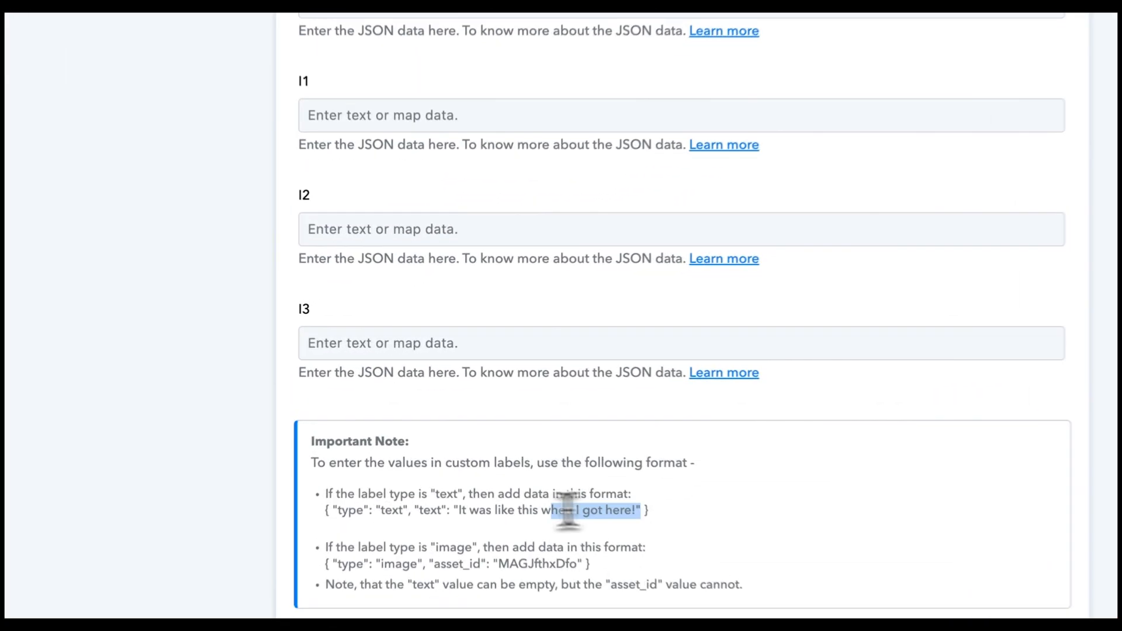
{"action": "left_click_drag", "start_coordinate": [588, 508], "coordinate": [326, 513]}
{"action": "key", "text": "ctrl+c"}
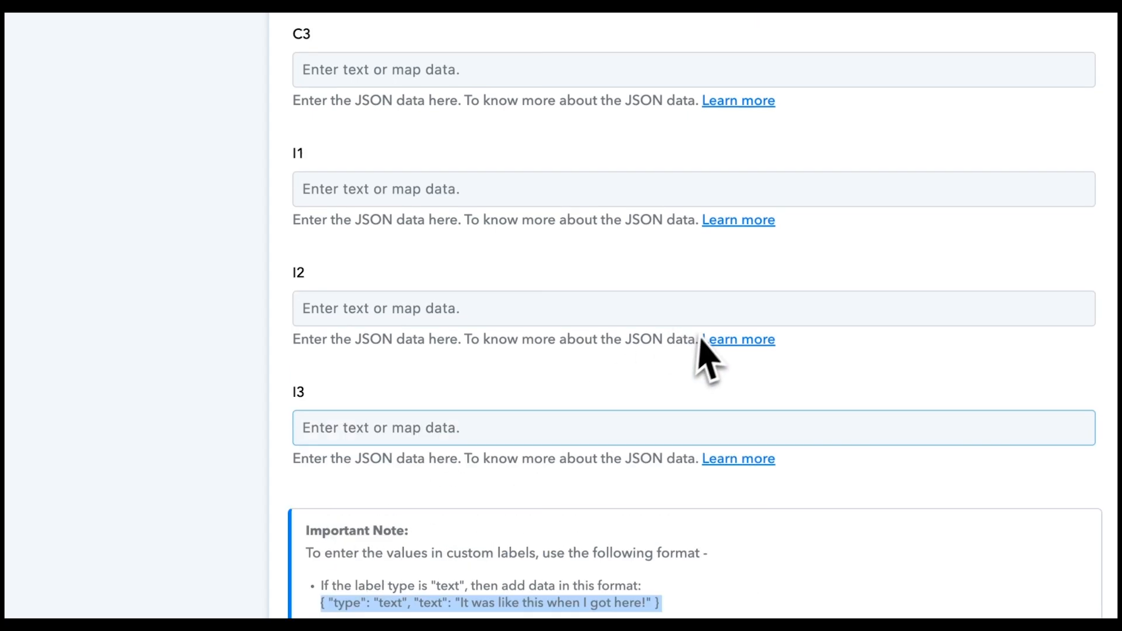
{"action": "scroll", "coordinate": [672, 350], "scroll_direction": "up", "scroll_amount": 12}
{"action": "left_click", "coordinate": [437, 219]}
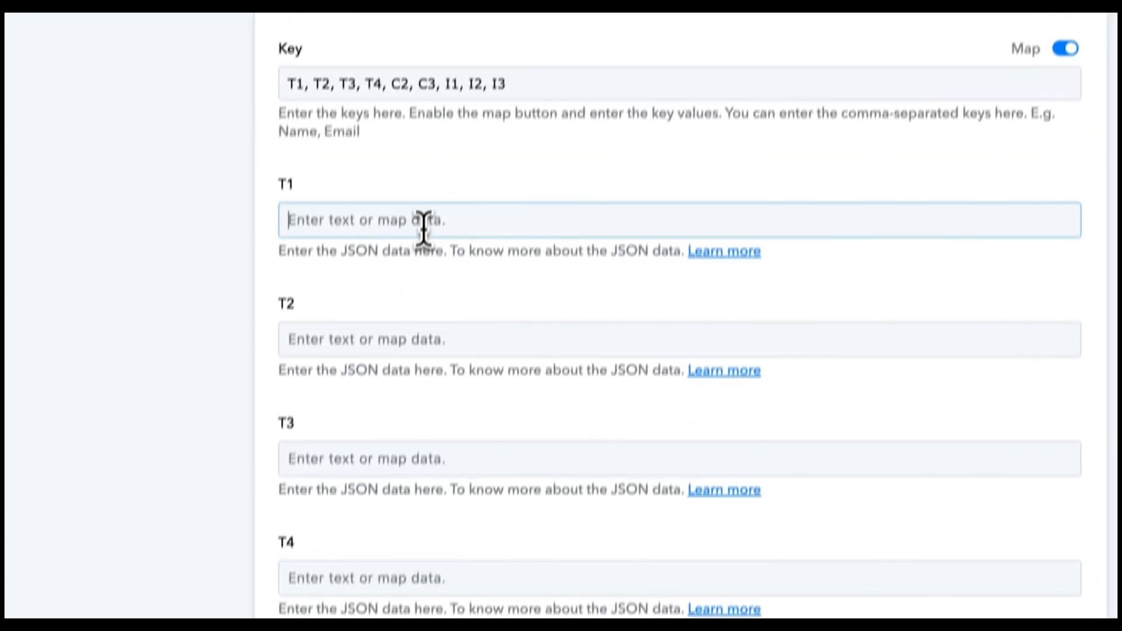
{"action": "key", "text": "ctrl+v"}
{"action": "left_click_drag", "start_coordinate": [665, 258], "coordinate": [451, 258]}
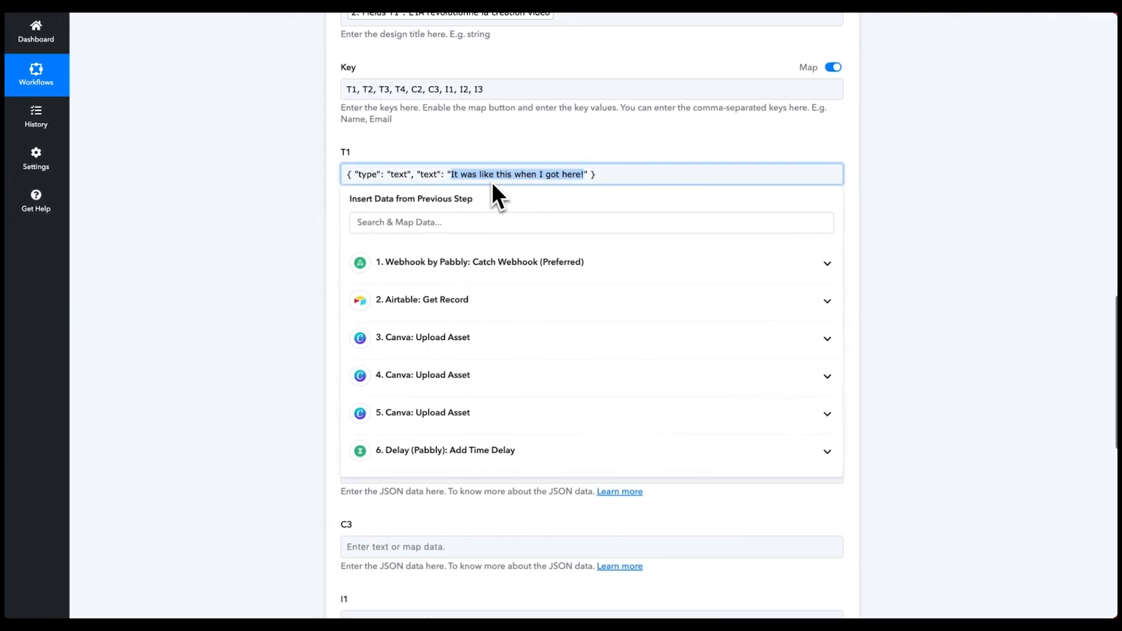
{"action": "key", "text": "BackSpace"}
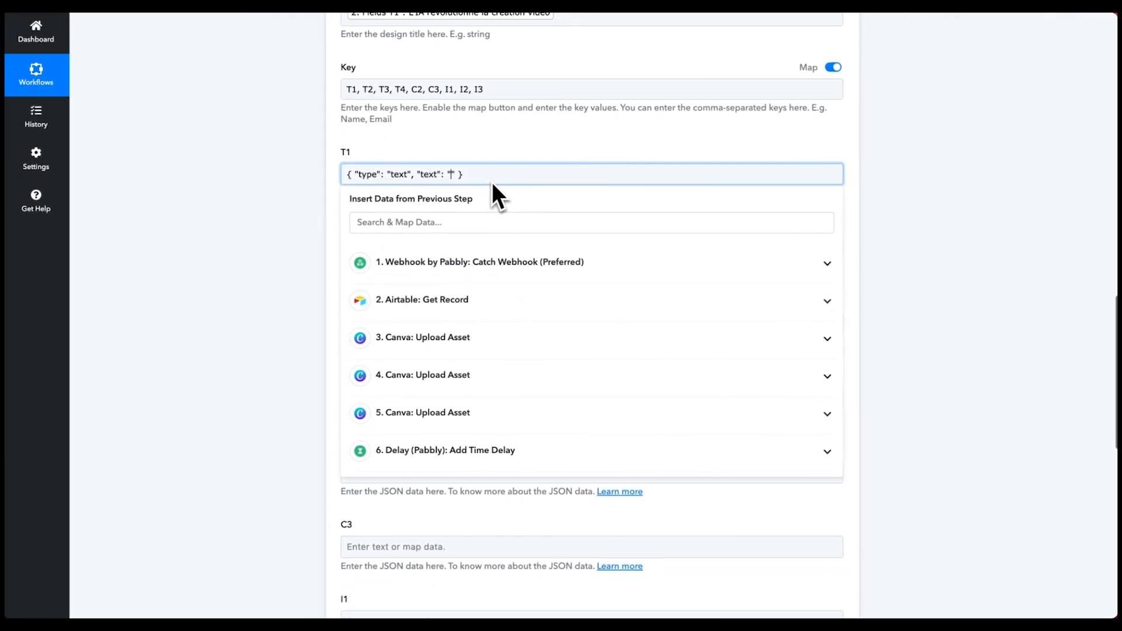
{"action": "left_click", "coordinate": [467, 301]}
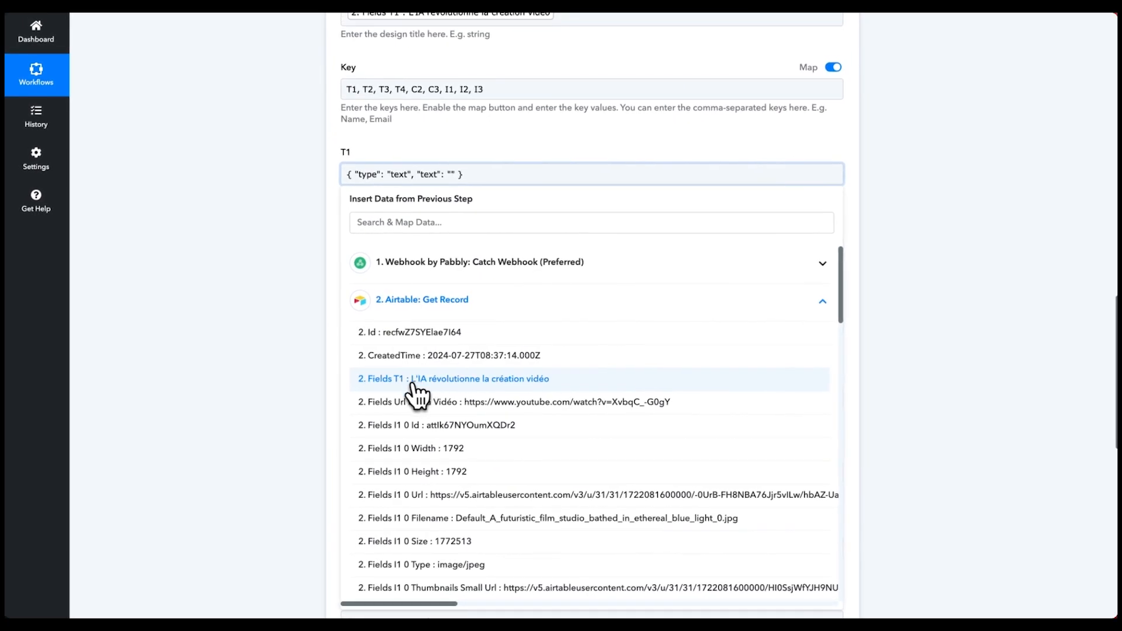
{"action": "left_click", "coordinate": [416, 379]}
- Map Airtable Fields T2 and T3 into the T2 and T3 text entries
{"action": "left_click", "coordinate": [494, 142]}
{"action": "left_click", "coordinate": [479, 255]}
{"action": "scroll", "coordinate": [468, 450], "scroll_direction": "down", "scroll_amount": 7}
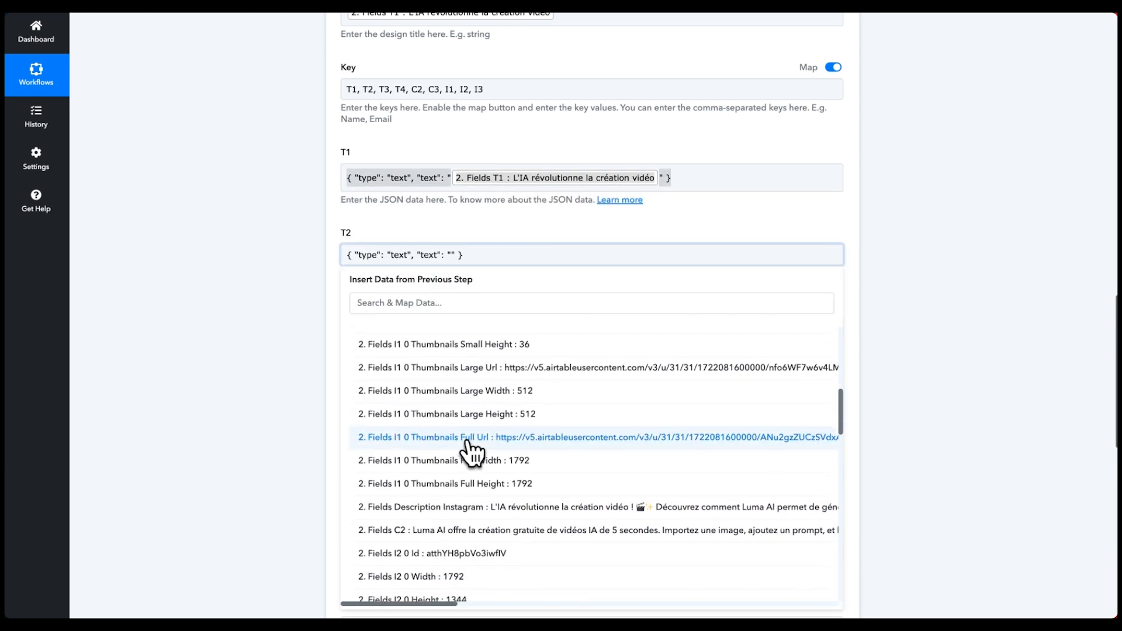
{"action": "scroll", "coordinate": [467, 452], "scroll_direction": "down", "scroll_amount": 5}
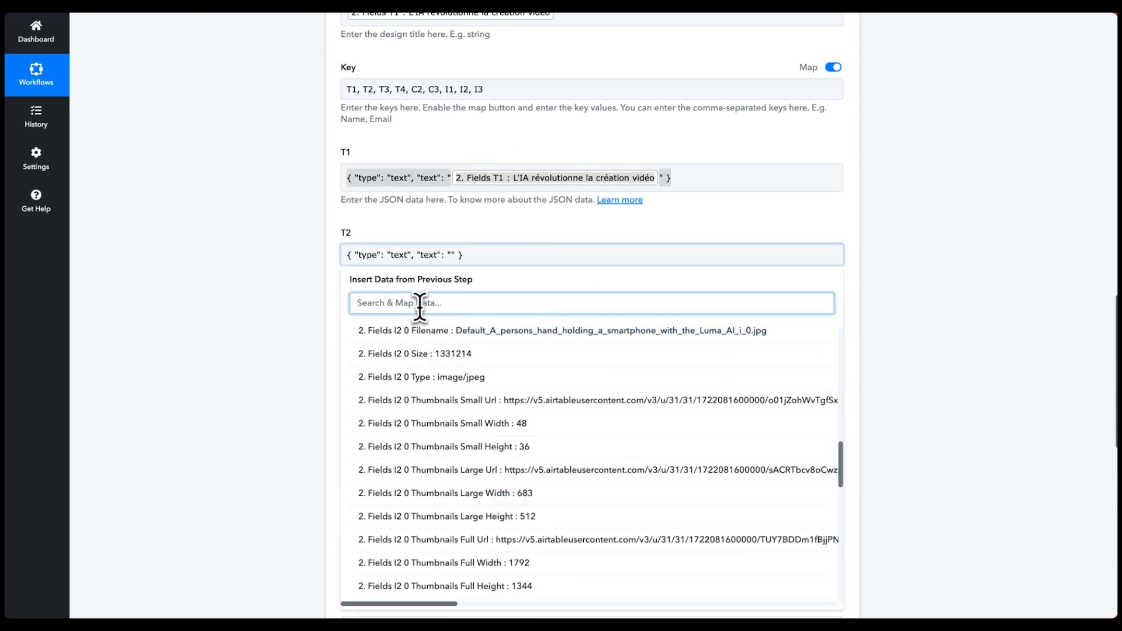
{"action": "type", "text": "T2"}
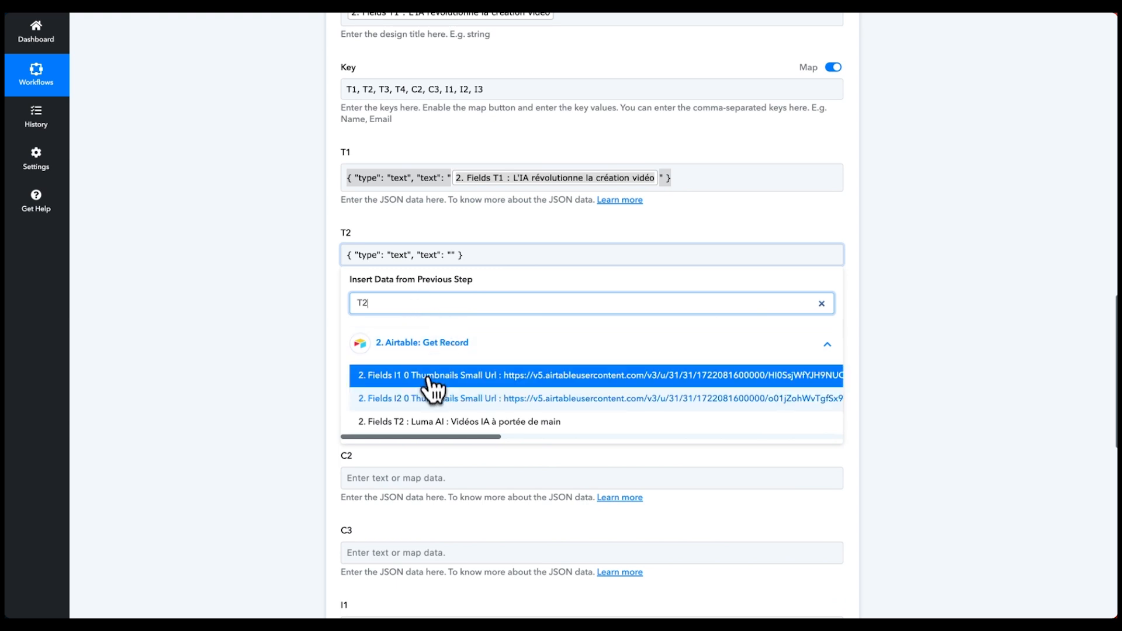
{"action": "left_click", "coordinate": [385, 422]}
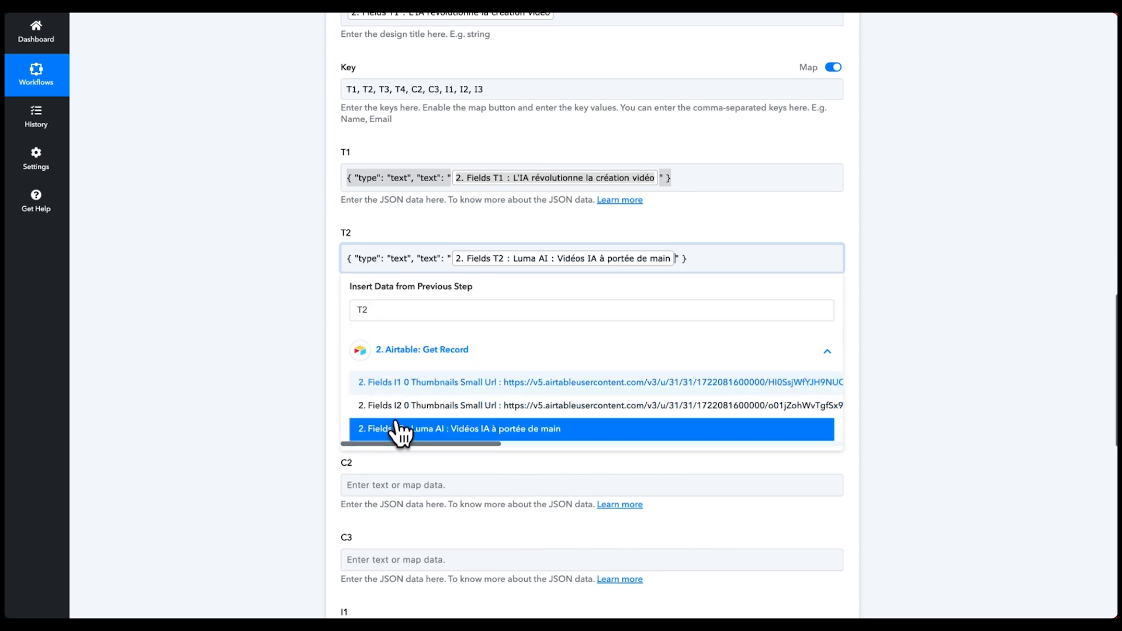
{"action": "scroll", "coordinate": [584, 257], "scroll_direction": "down", "scroll_amount": 2}
{"action": "left_click", "coordinate": [428, 260]}
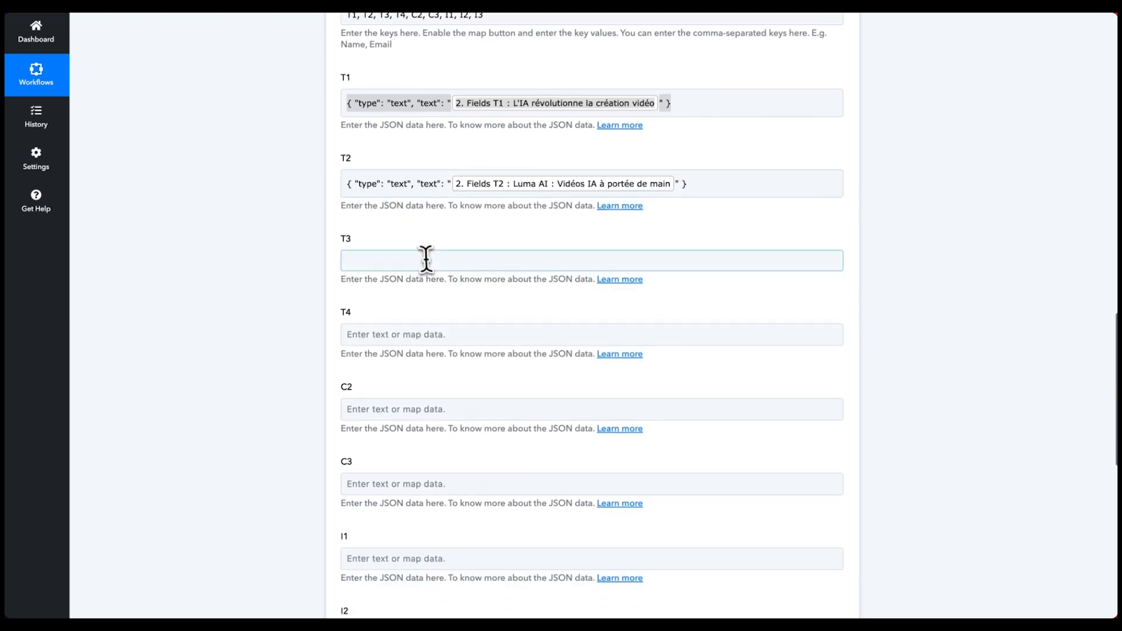
{"action": "left_click", "coordinate": [428, 309]}
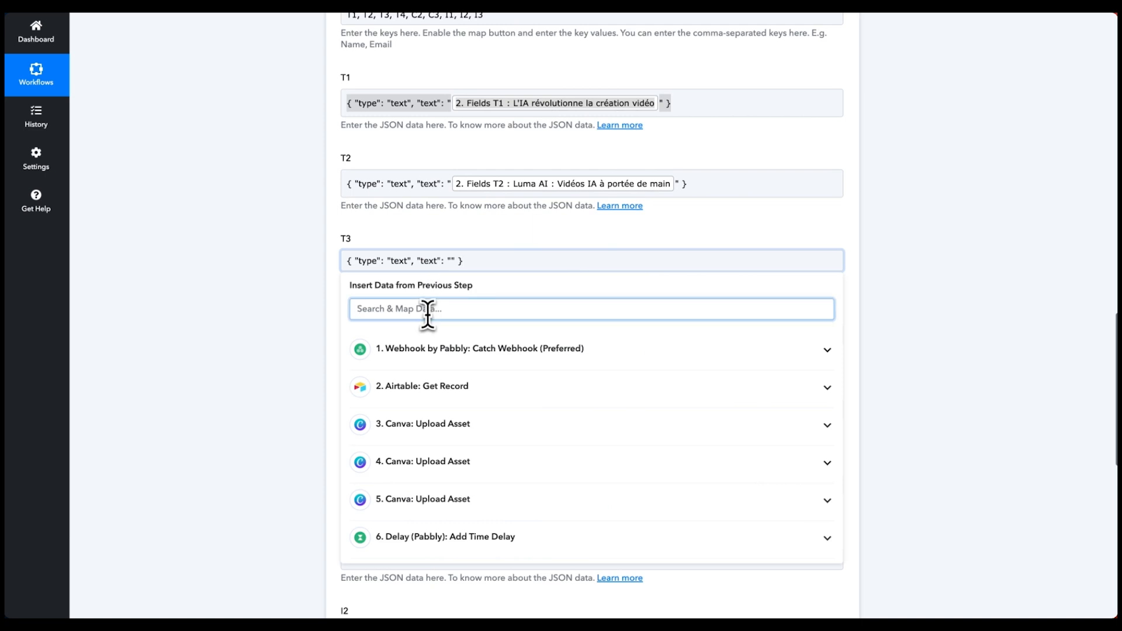
{"action": "type", "text": "T3"}
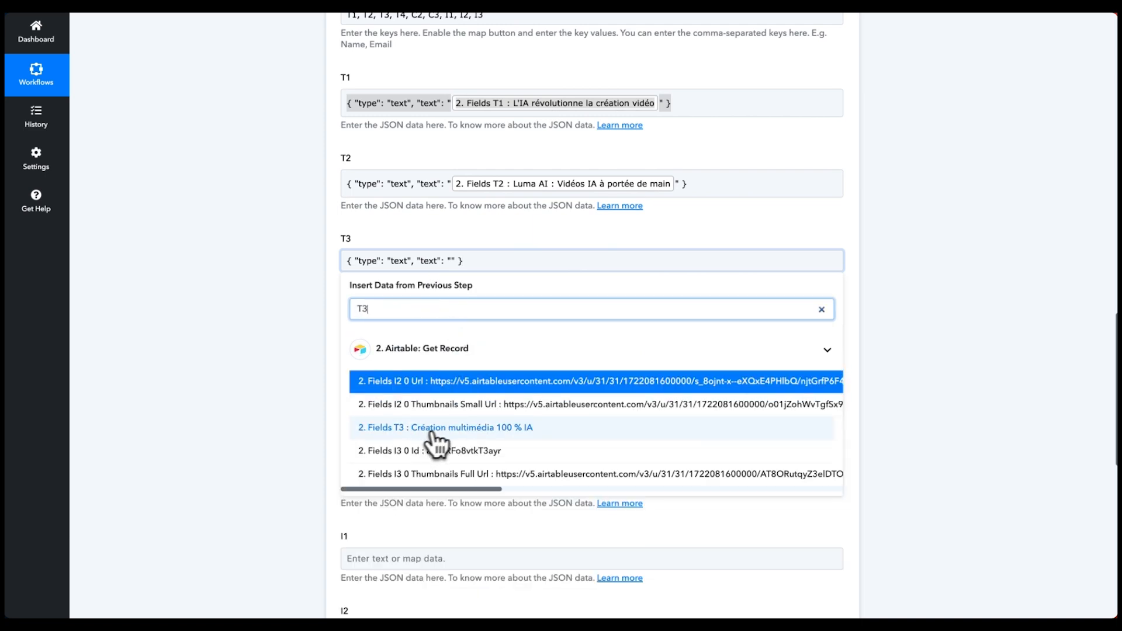
{"action": "left_click", "coordinate": [414, 427]}
- Map Airtable Fields C2 and C3 into the C2 and C3 text entries
{"action": "scroll", "coordinate": [403, 350], "scroll_direction": "down", "scroll_amount": 2}
{"action": "left_click", "coordinate": [392, 265]}
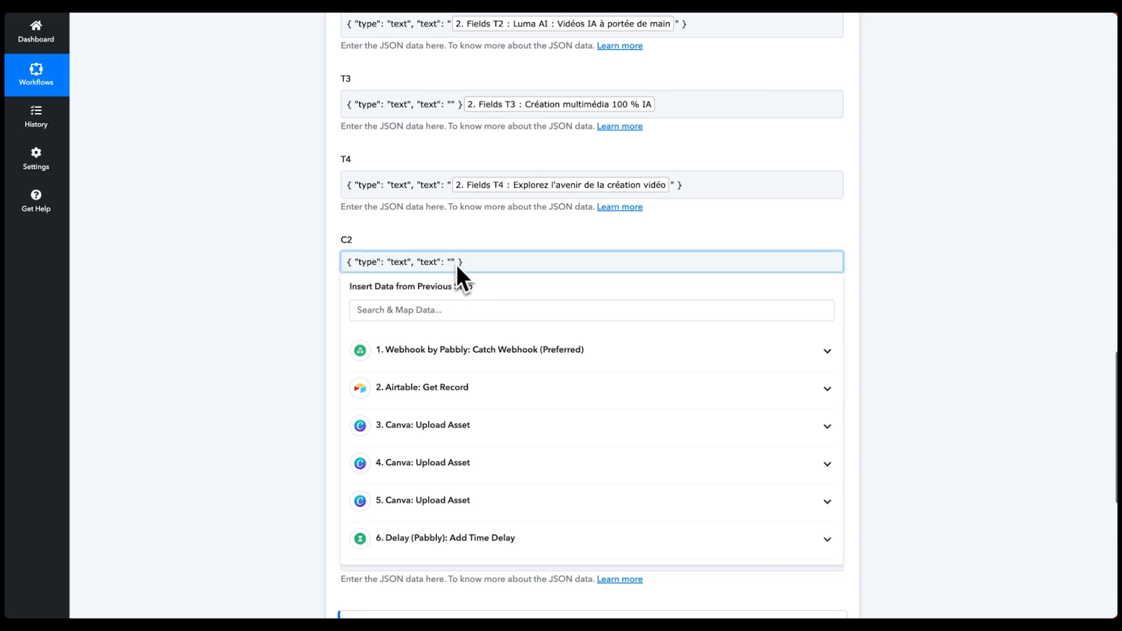
{"action": "left_click", "coordinate": [407, 310]}
{"action": "type", "text": "c"}
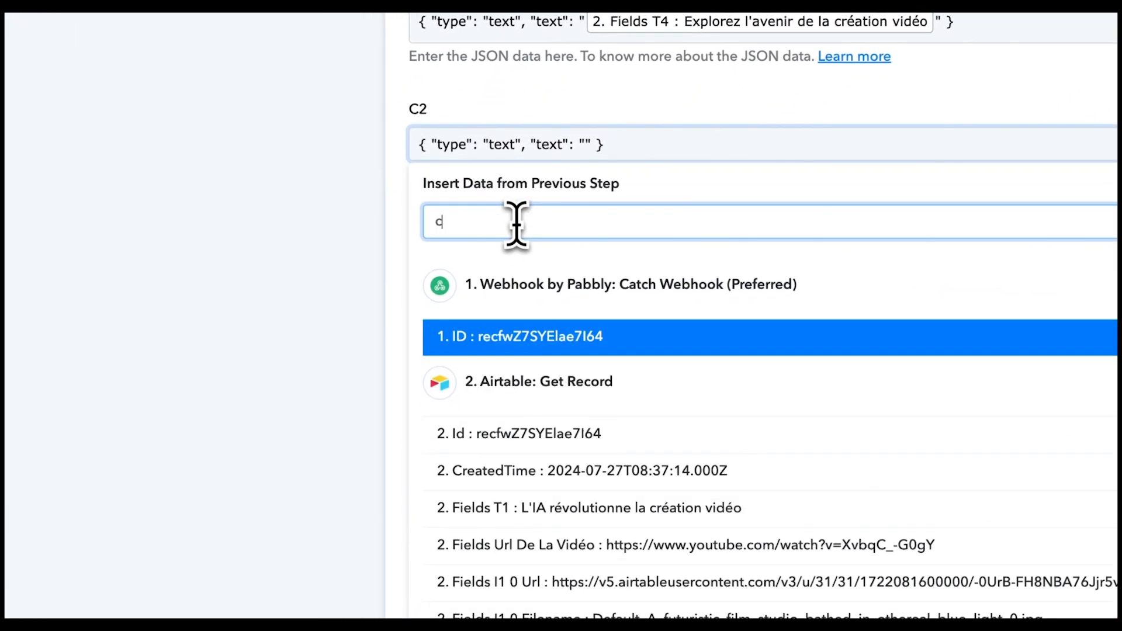
{"action": "type", "text": "2"}
{"action": "left_click", "coordinate": [515, 335]}
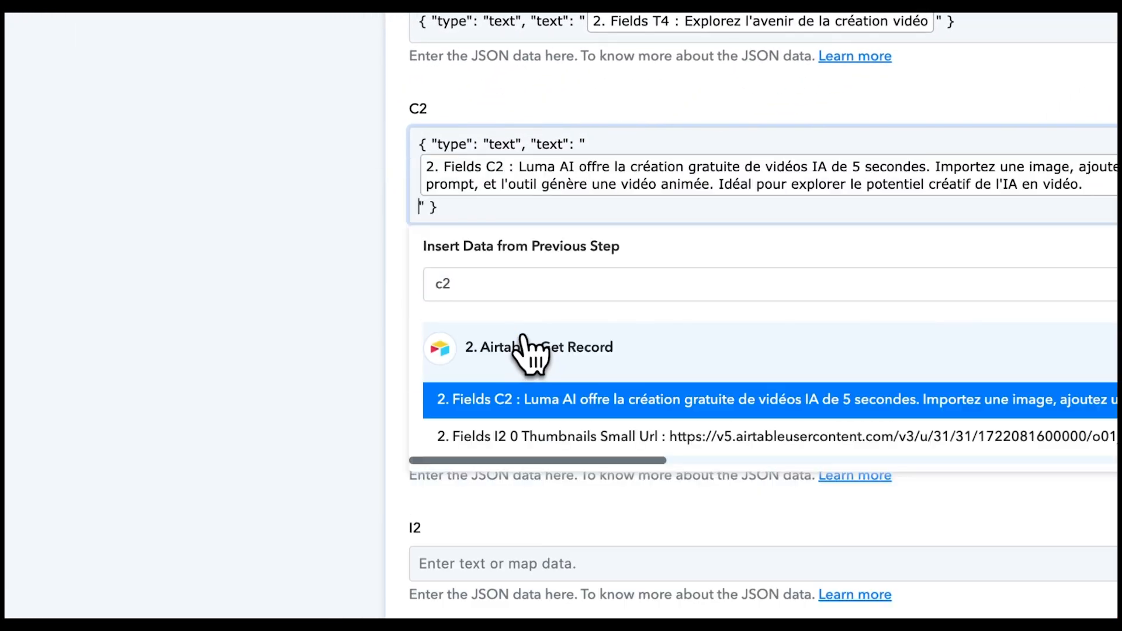
{"action": "scroll", "coordinate": [458, 220], "scroll_direction": "down", "scroll_amount": 3}
{"action": "left_click", "coordinate": [465, 231]}
{"action": "type", "text": "c3"}
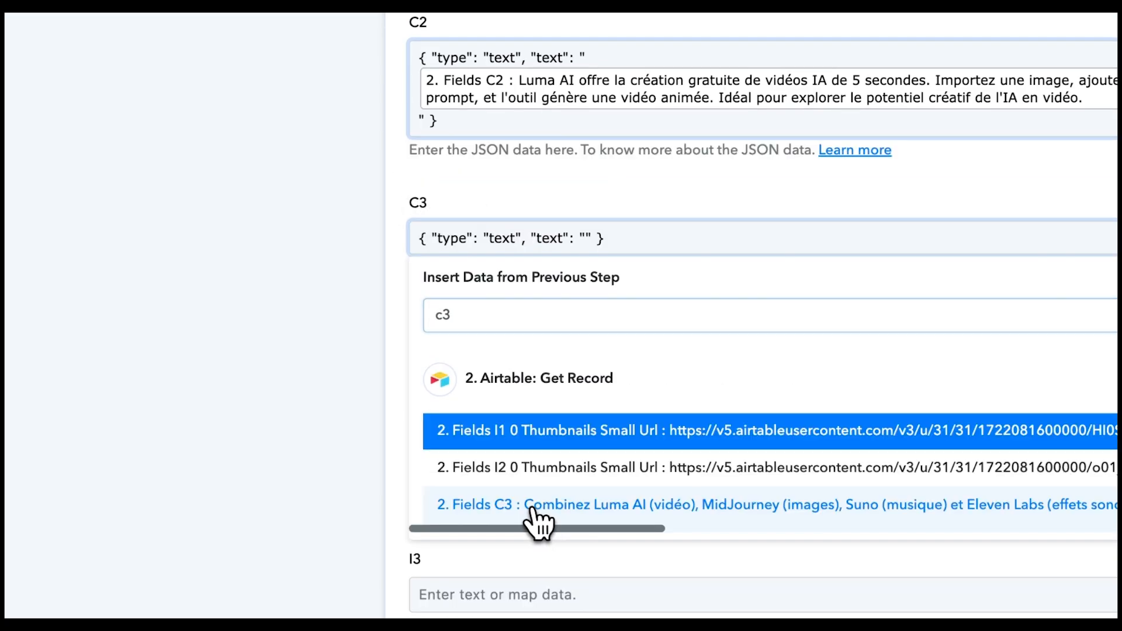
{"action": "left_click", "coordinate": [533, 519]}
{"action": "left_click", "coordinate": [587, 194]}
{"action": "scroll", "coordinate": [523, 206], "scroll_direction": "down", "scroll_amount": 4}
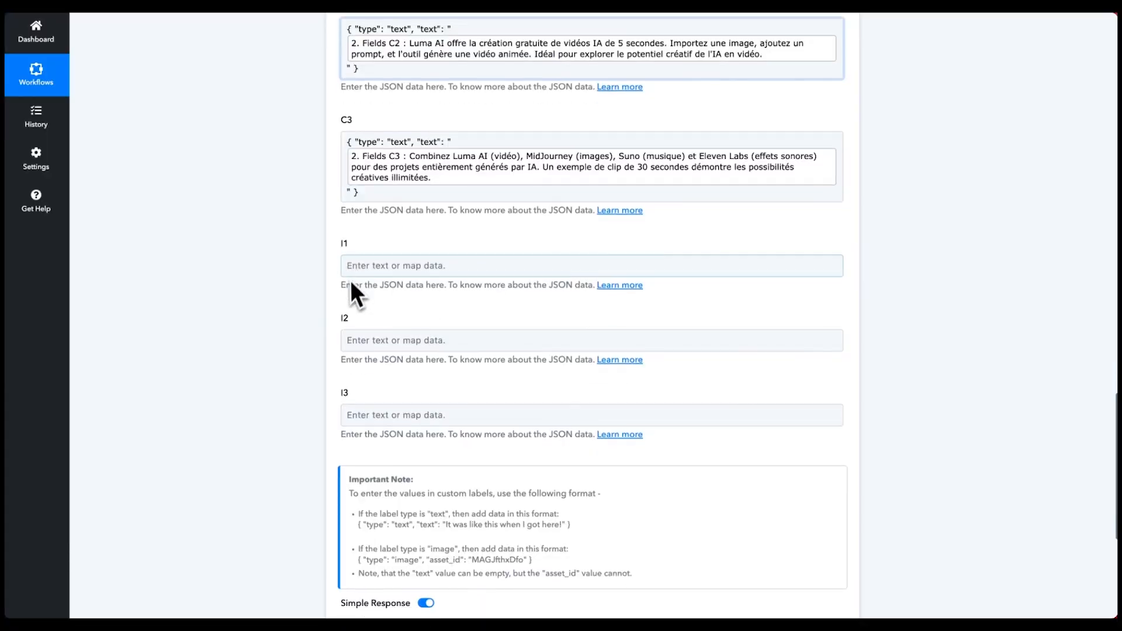
{"action": "scroll", "coordinate": [352, 292], "scroll_direction": "down", "scroll_amount": 2}
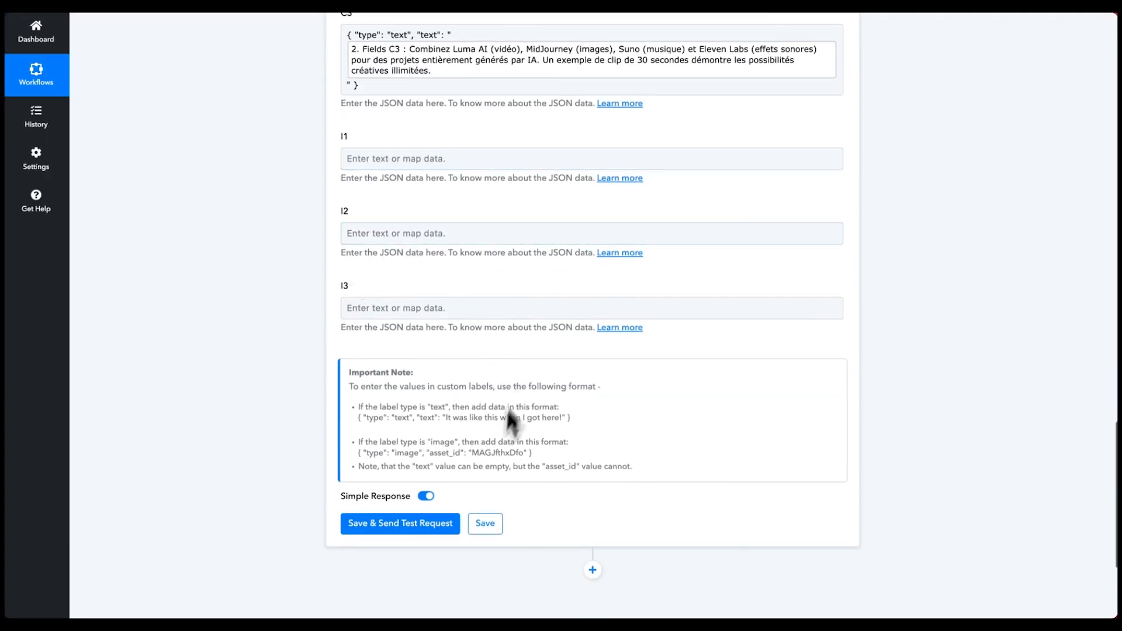
- Paste the image JSON example into I1 and map its asset_id to step 3's Job Id
{"action": "left_click_drag", "start_coordinate": [568, 454], "coordinate": [324, 457]}
{"action": "key", "text": "ctrl+c"}
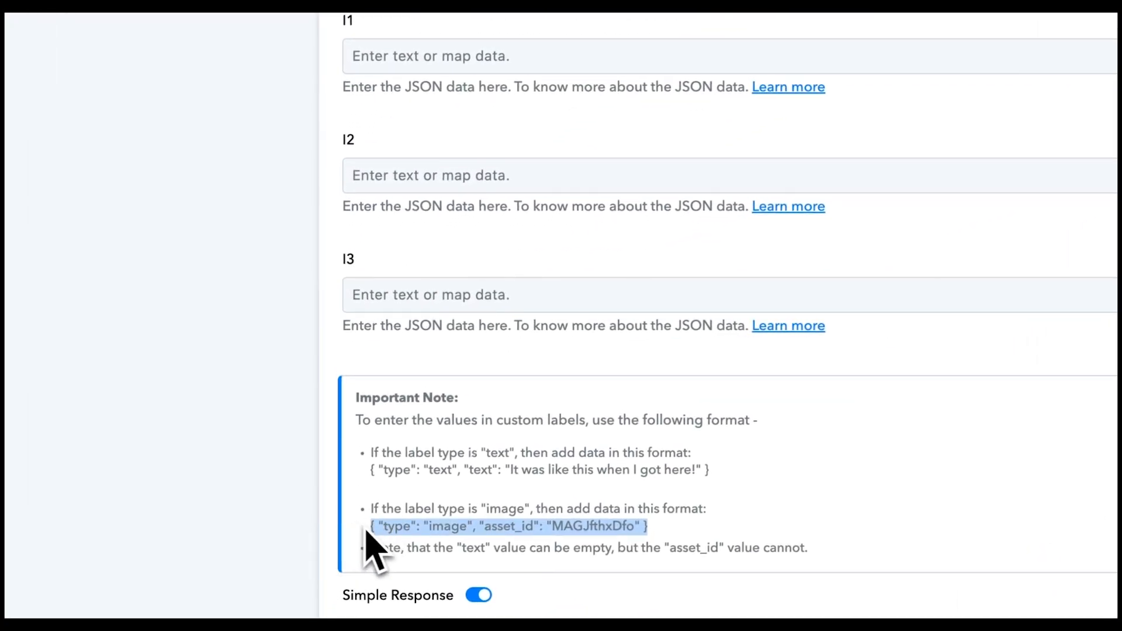
{"action": "left_click", "coordinate": [450, 54]}
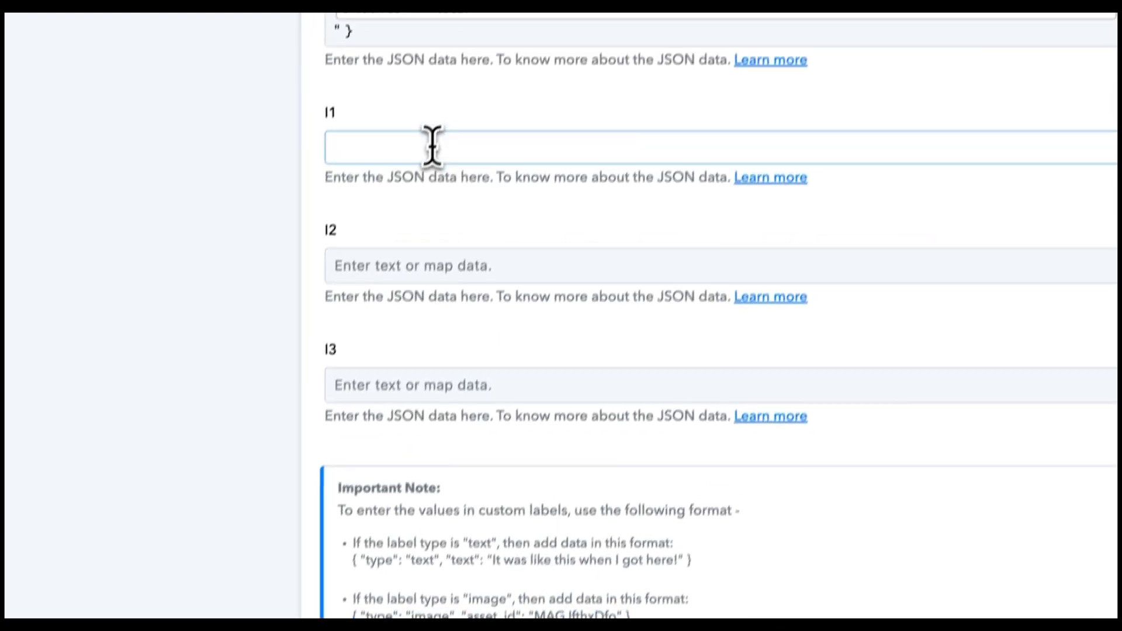
{"action": "key", "text": "ctrl+v"}
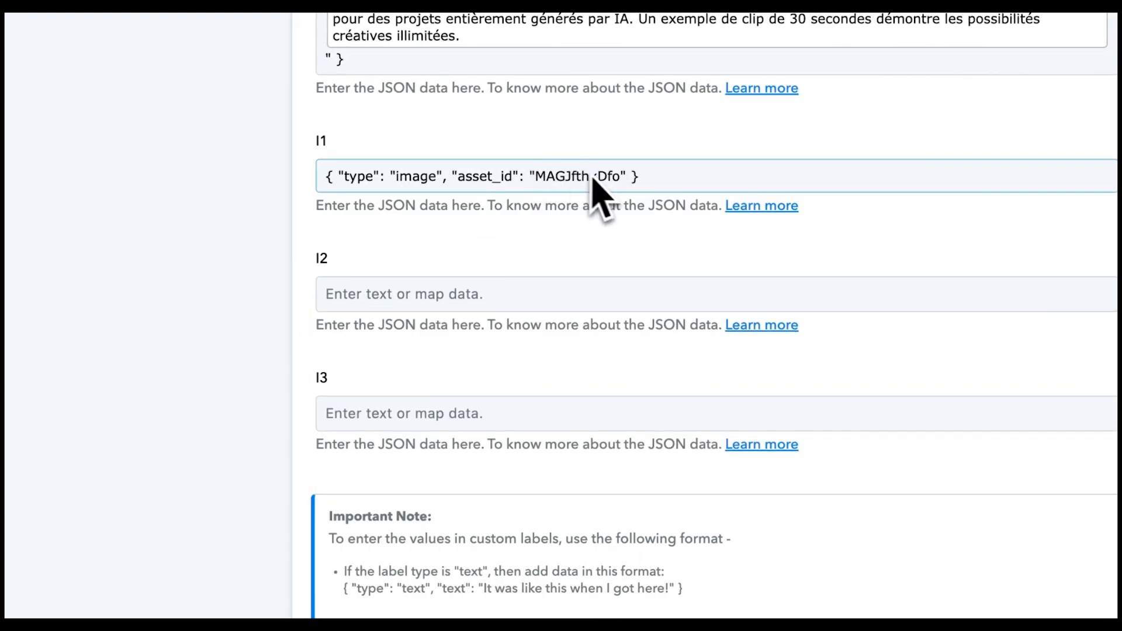
{"action": "double_click", "coordinate": [558, 175]}
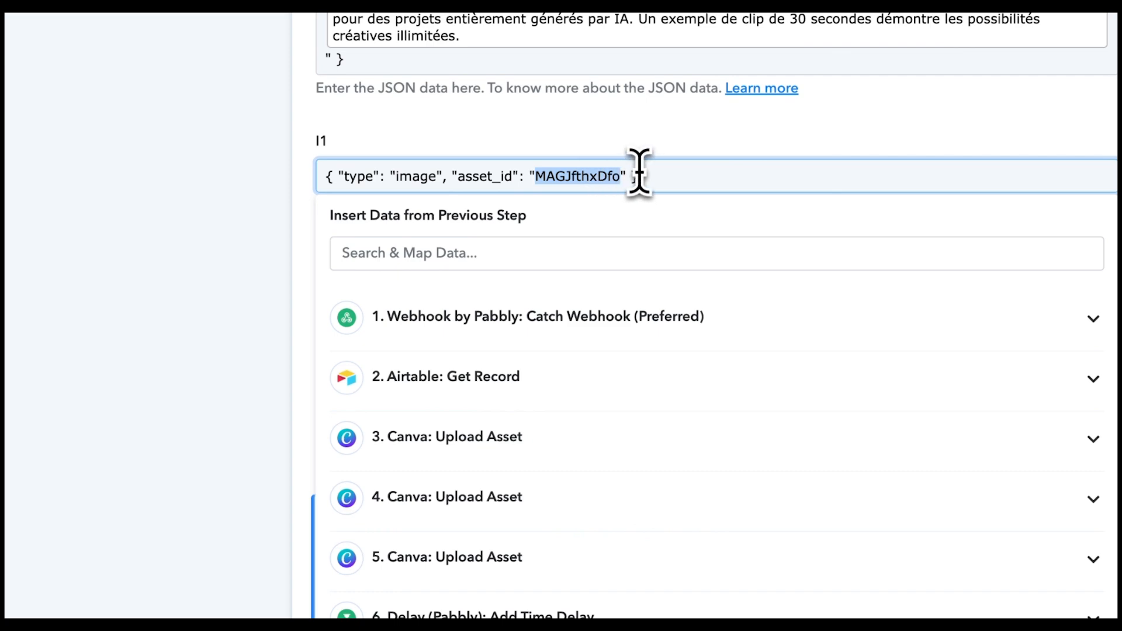
{"action": "key", "text": "ctrl+a"}
{"action": "key", "text": "ctrl+c"}
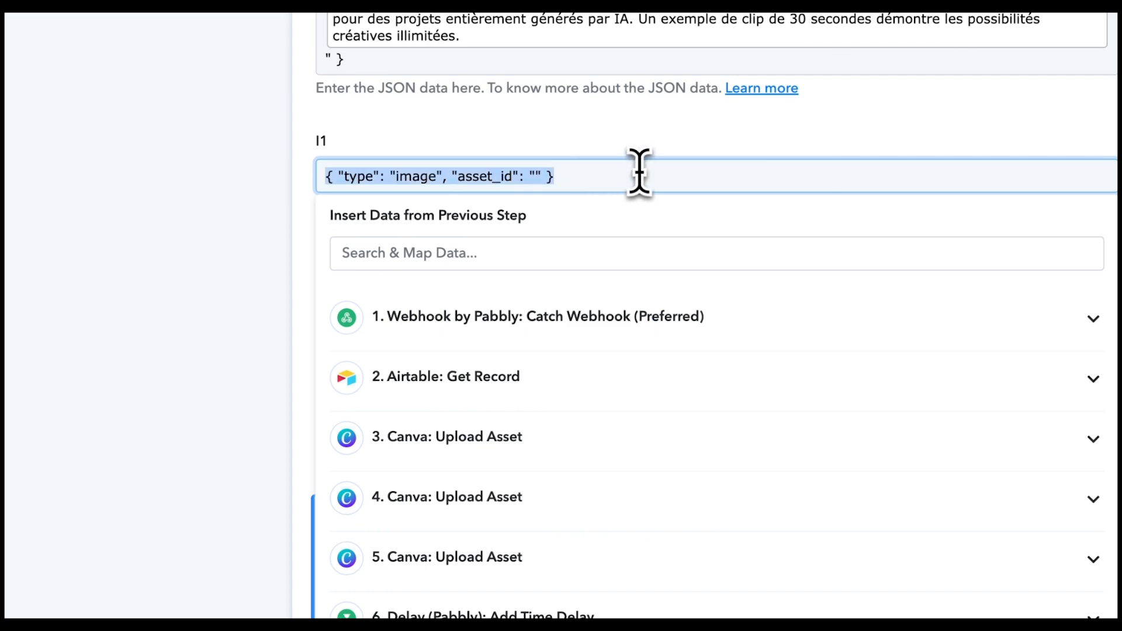
{"action": "left_click", "coordinate": [534, 176]}
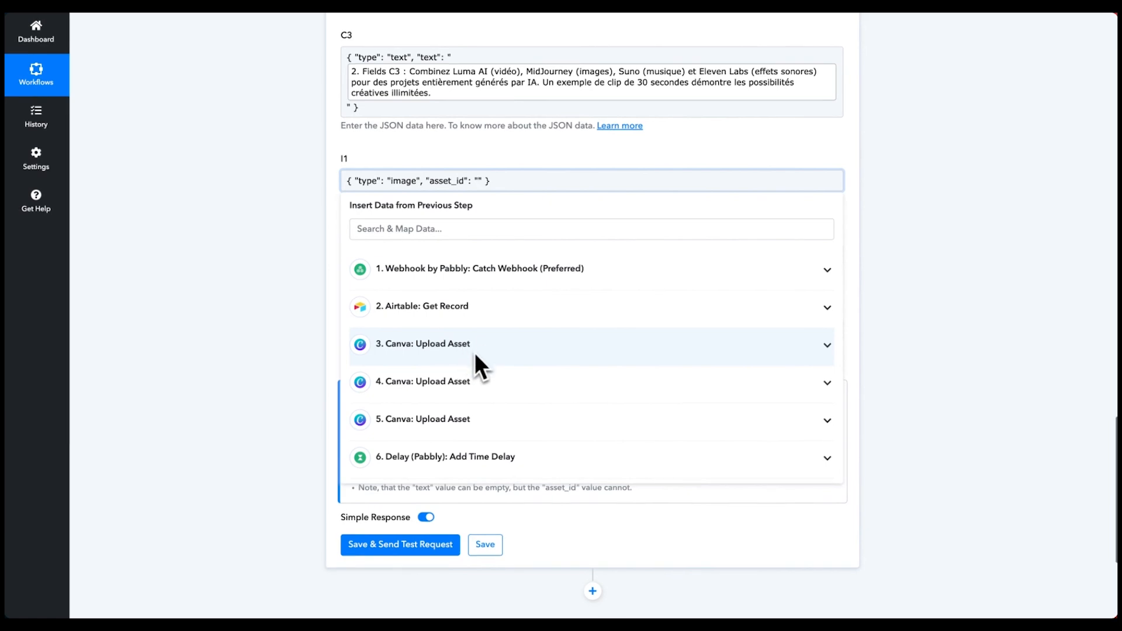
{"action": "left_click", "coordinate": [411, 344]}
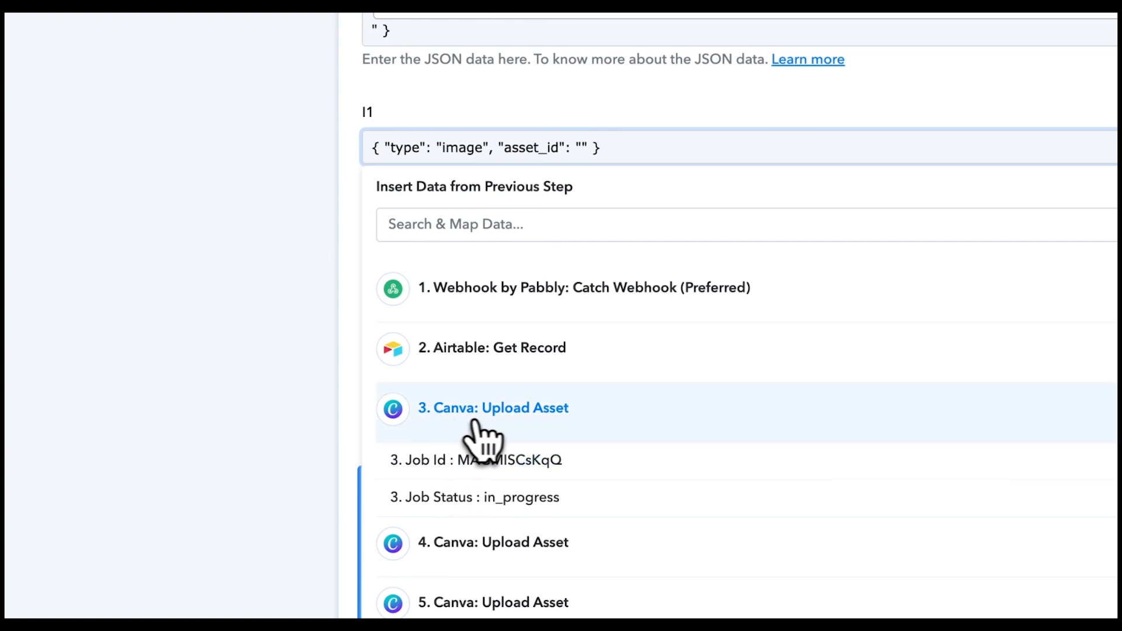
{"action": "left_click", "coordinate": [496, 462]}
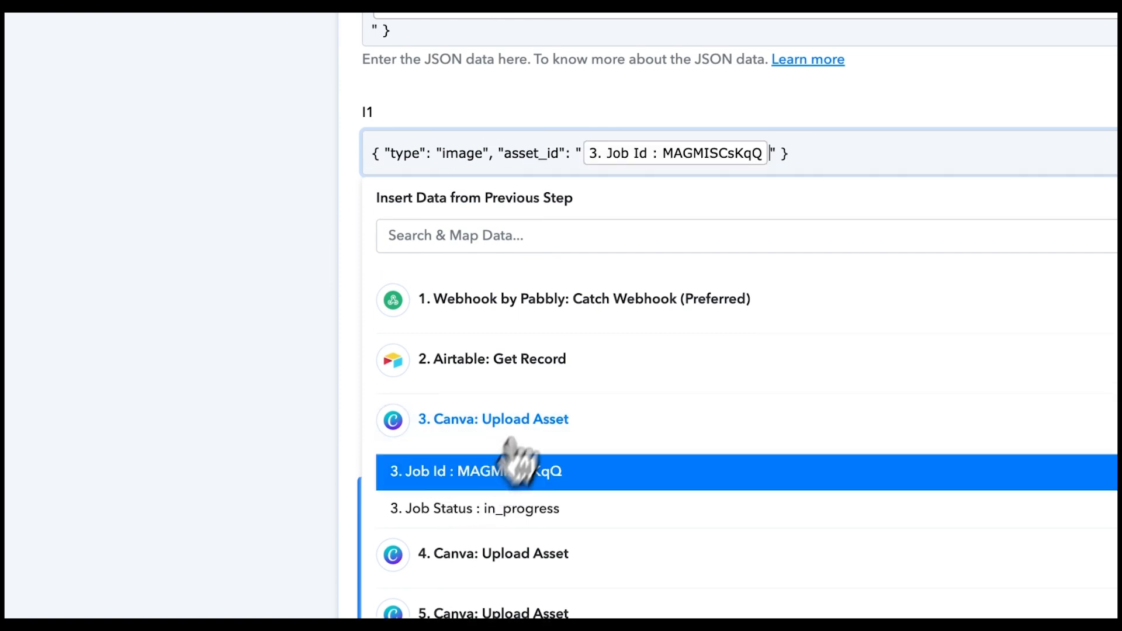
- Paste the image JSON into I2 and I3, mapping asset_id to step 4's and step 5's Job Ids
{"action": "left_click", "coordinate": [485, 278]}
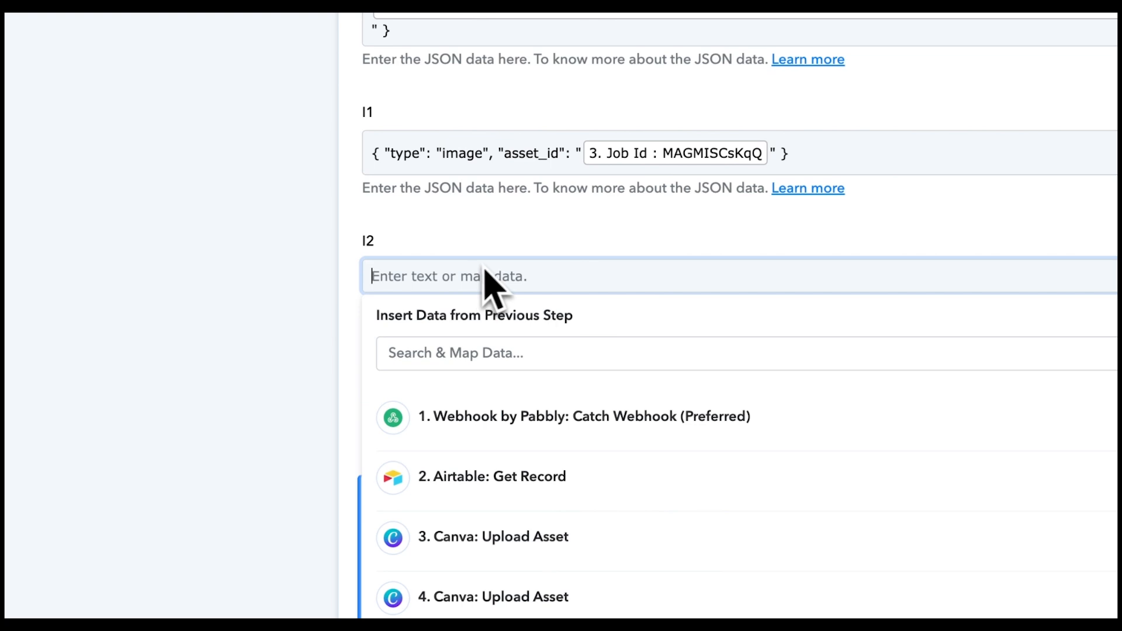
{"action": "key", "text": "ctrl+v"}
{"action": "scroll", "coordinate": [526, 451], "scroll_direction": "down", "scroll_amount": 2}
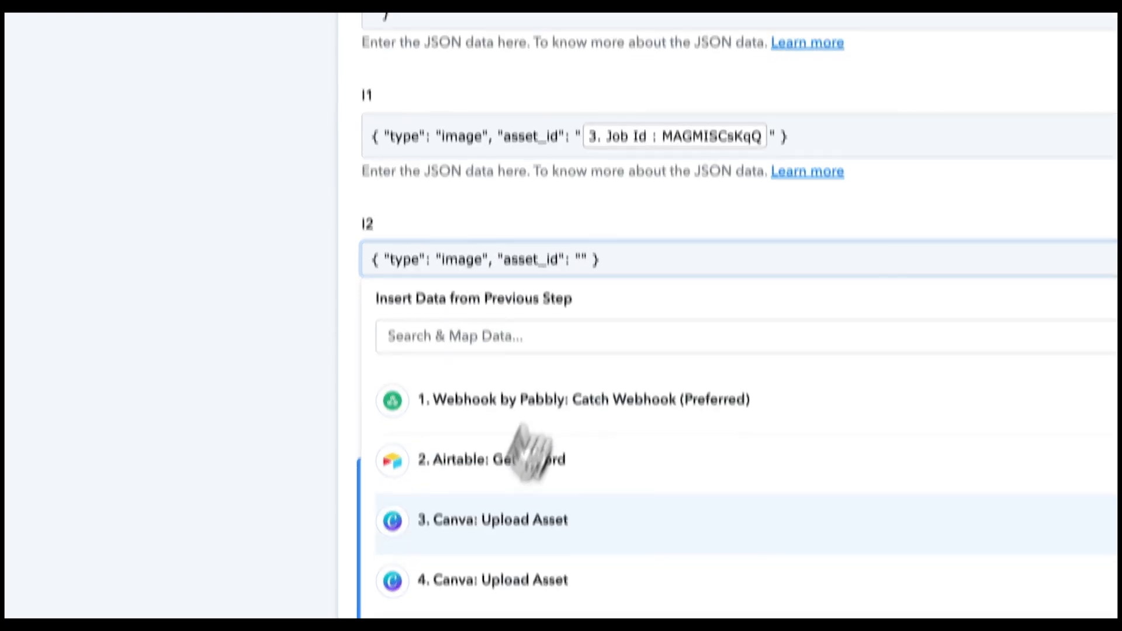
{"action": "left_click", "coordinate": [485, 496]}
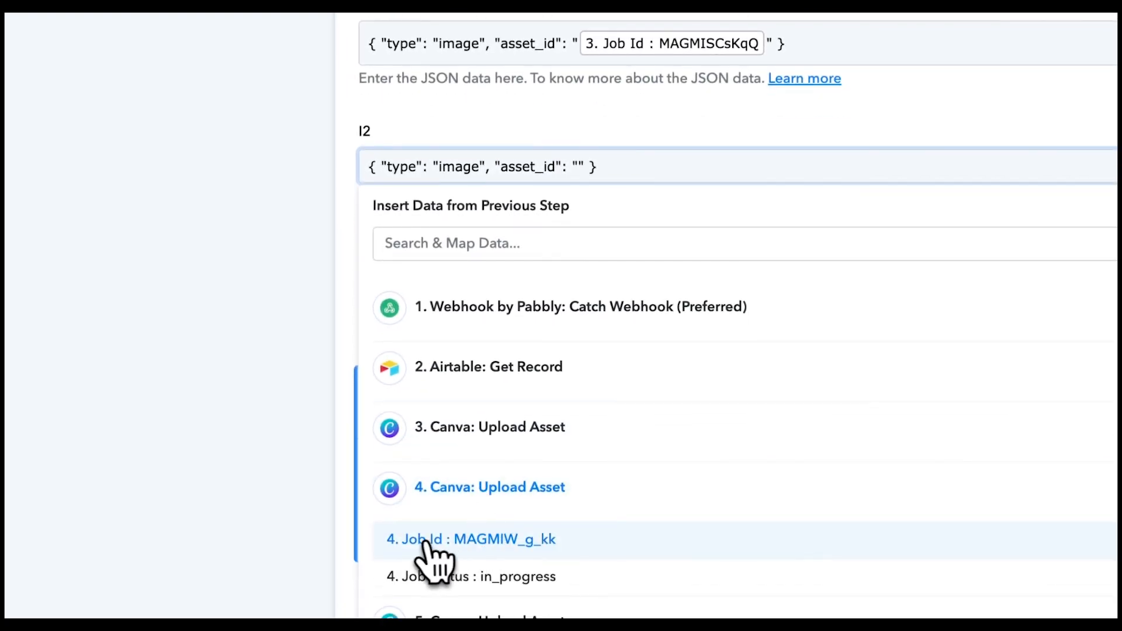
{"action": "left_click", "coordinate": [499, 539]}
{"action": "scroll", "coordinate": [485, 204], "scroll_direction": "down", "scroll_amount": 2}
{"action": "left_click", "coordinate": [534, 177]}
{"action": "key", "text": "ctrl+v"}
{"action": "left_click", "coordinate": [545, 556]}
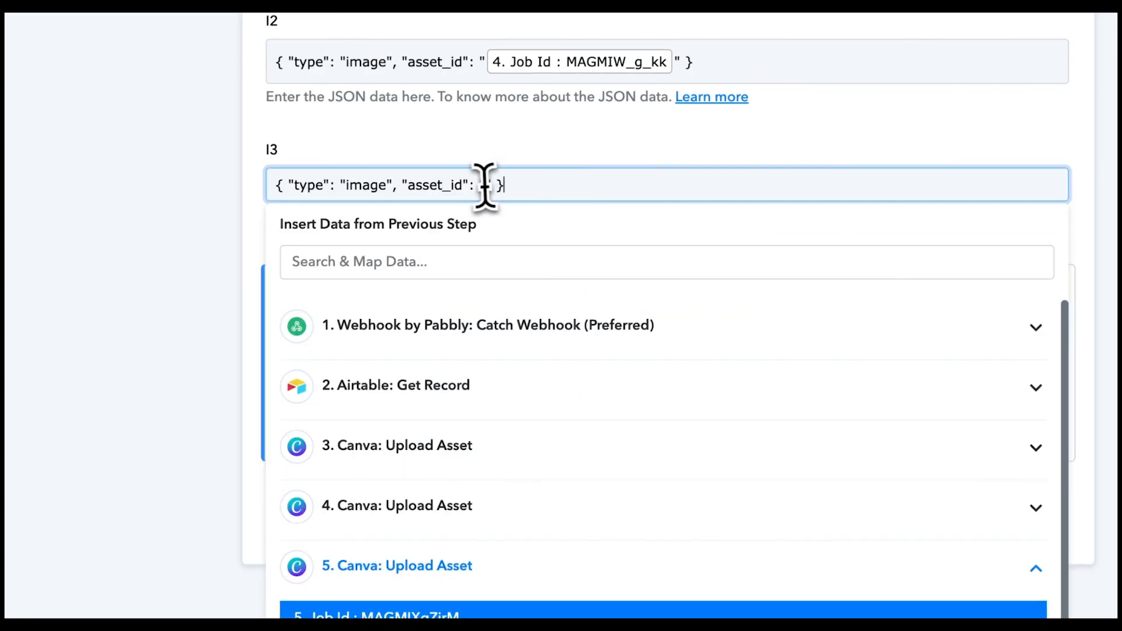
{"action": "left_click", "coordinate": [484, 185]}
{"action": "left_click", "coordinate": [397, 585]}
{"action": "left_click", "coordinate": [515, 493]}
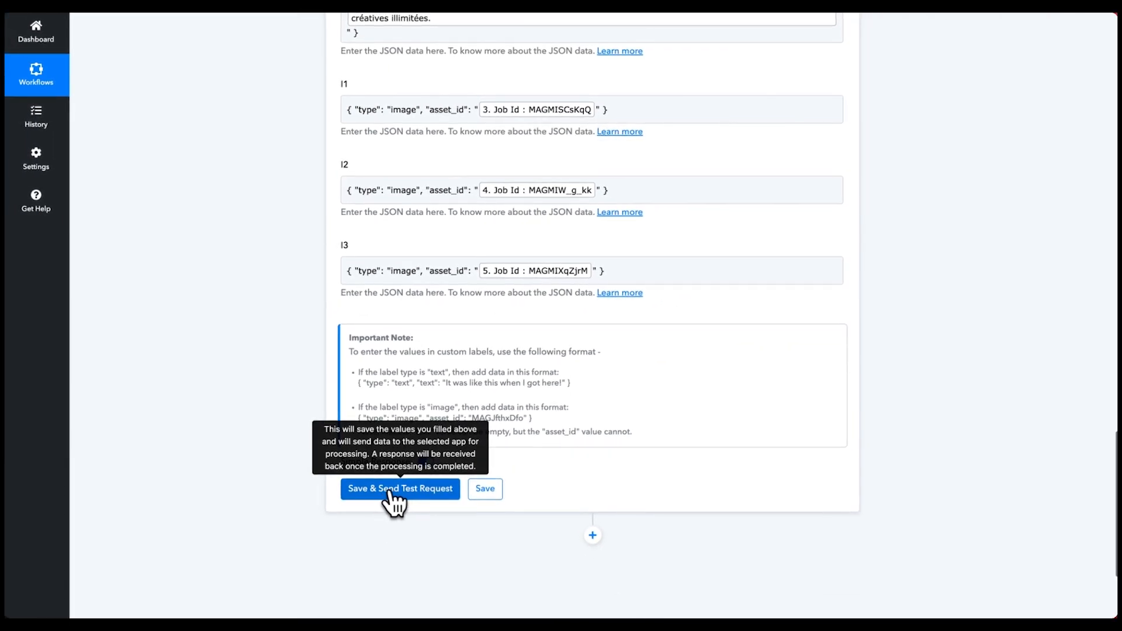
- Send a test request and read the invalid_field error: 'type' must not be null
{"action": "left_click", "coordinate": [391, 492]}
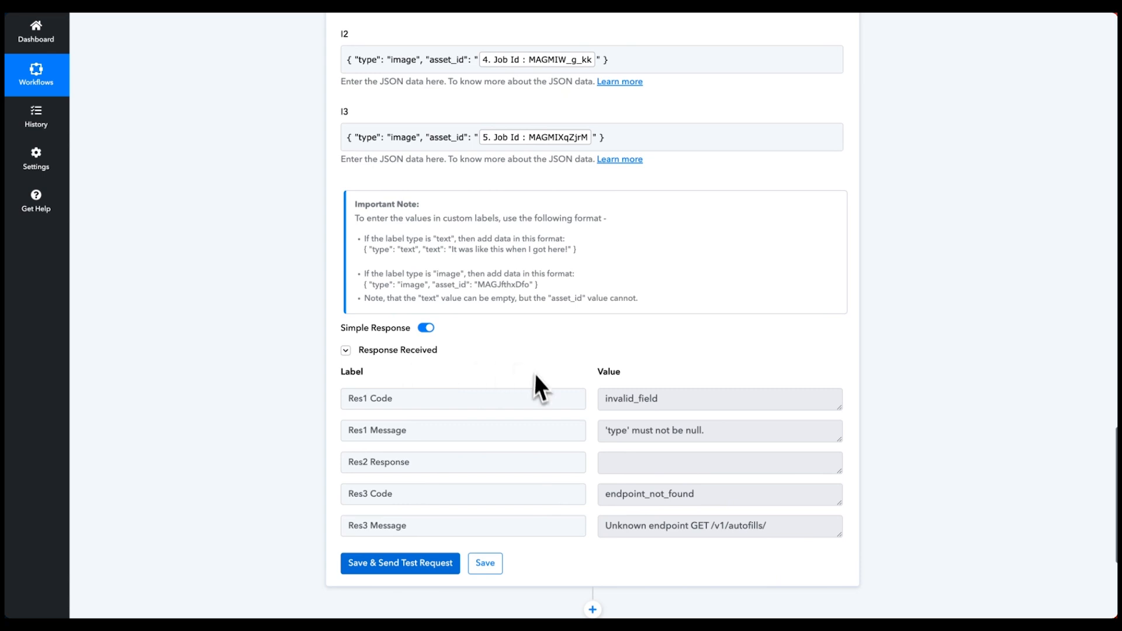
{"action": "left_click_drag", "start_coordinate": [643, 398], "coordinate": [604, 398]}
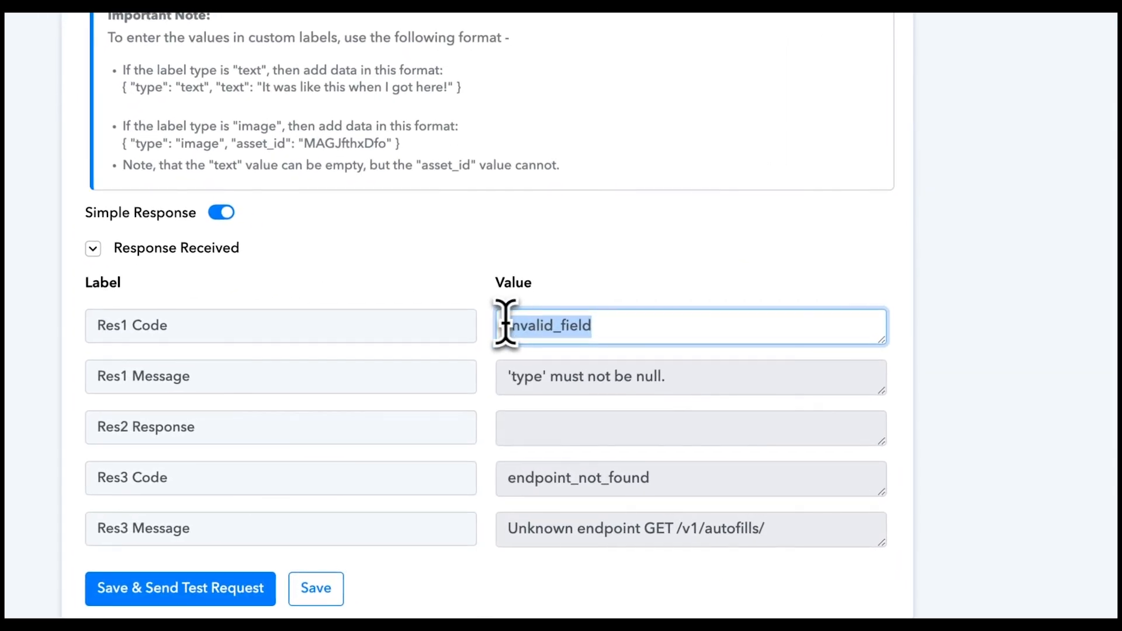
{"action": "left_click_drag", "start_coordinate": [515, 377], "coordinate": [702, 377]}
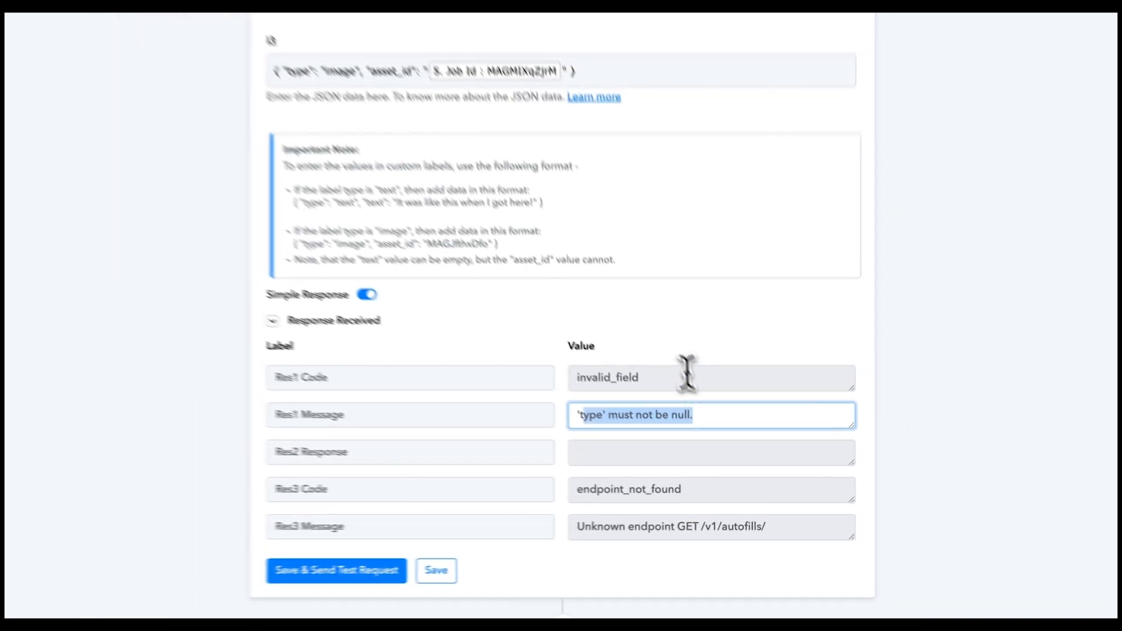
{"action": "scroll", "coordinate": [430, 351], "scroll_direction": "up", "scroll_amount": 4}
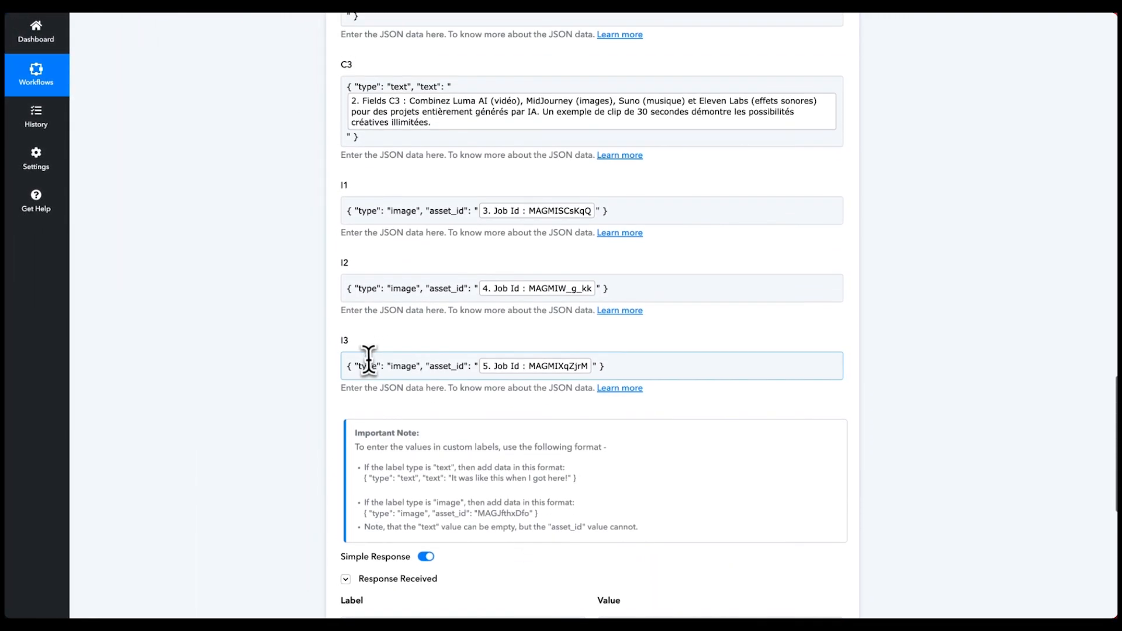
{"action": "scroll", "coordinate": [458, 367], "scroll_direction": "up", "scroll_amount": 1}
{"action": "scroll", "coordinate": [415, 350], "scroll_direction": "up", "scroll_amount": 2}
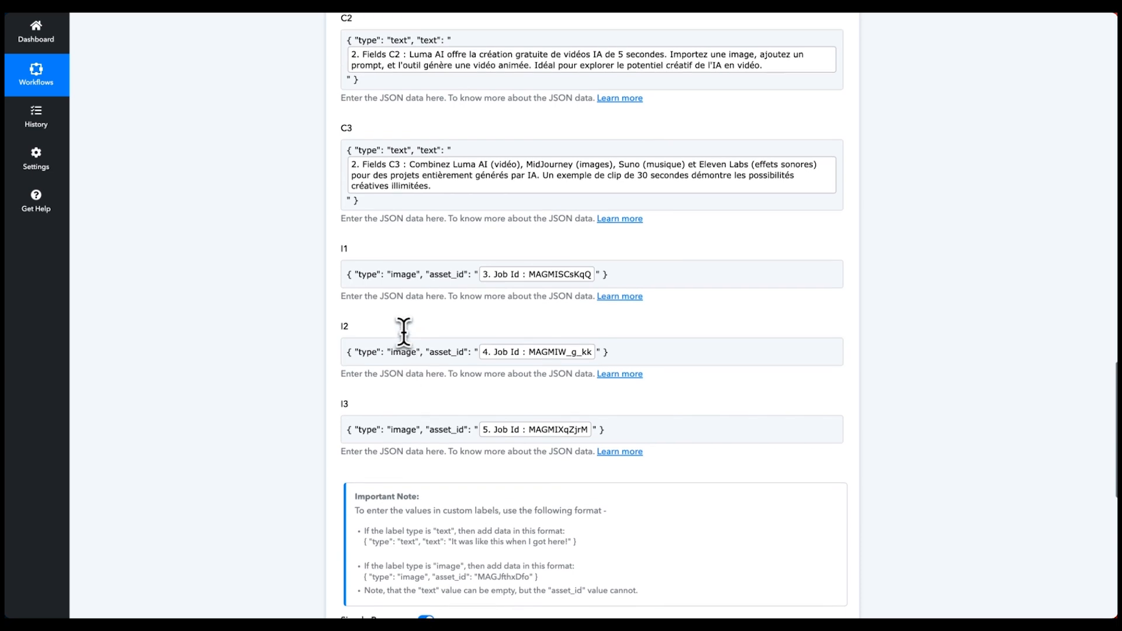
{"action": "scroll", "coordinate": [394, 333], "scroll_direction": "up", "scroll_amount": 3}
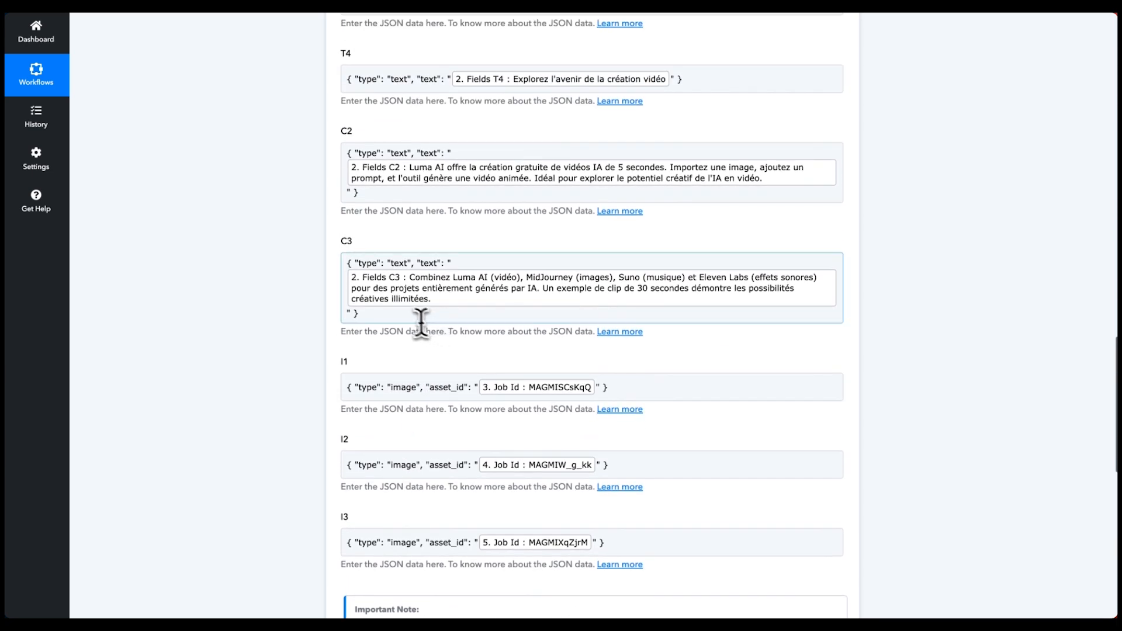
{"action": "scroll", "coordinate": [421, 309], "scroll_direction": "up", "scroll_amount": 2}
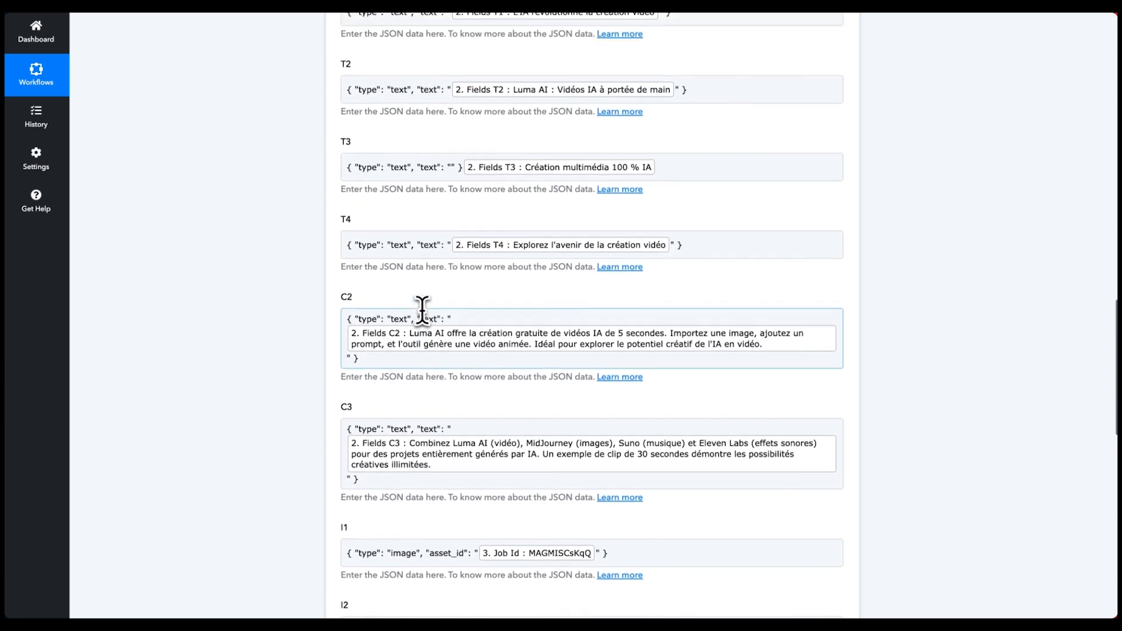
{"action": "scroll", "coordinate": [478, 216], "scroll_direction": "up", "scroll_amount": 1}
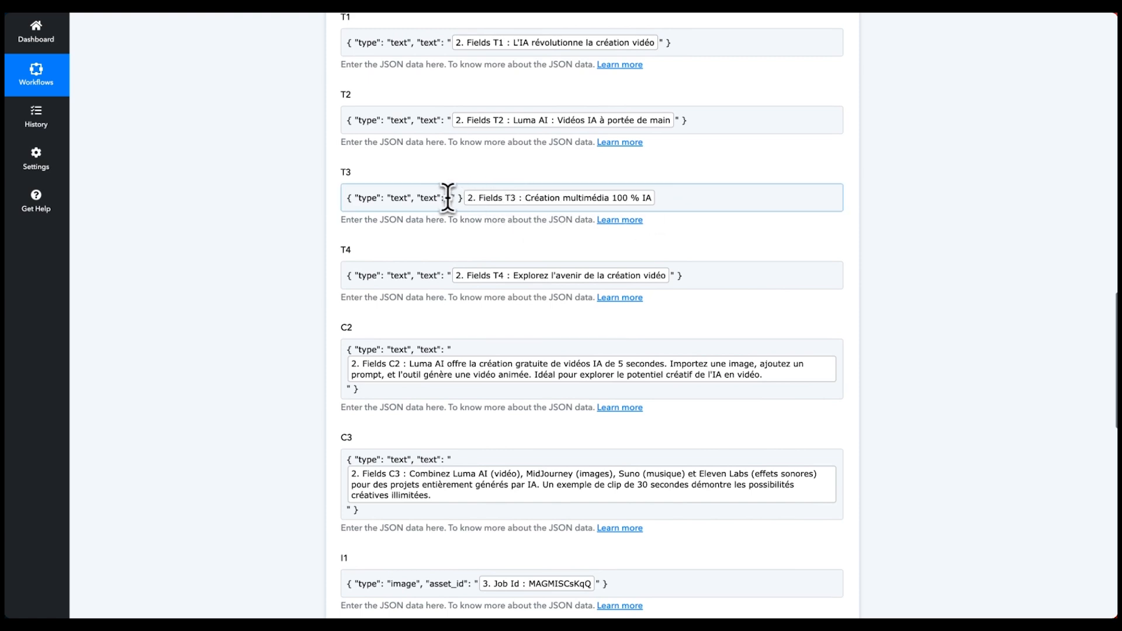
- Move the Airtable Fields T3 value inside the text quotes of the T3 entry
{"action": "left_click", "coordinate": [449, 197]}
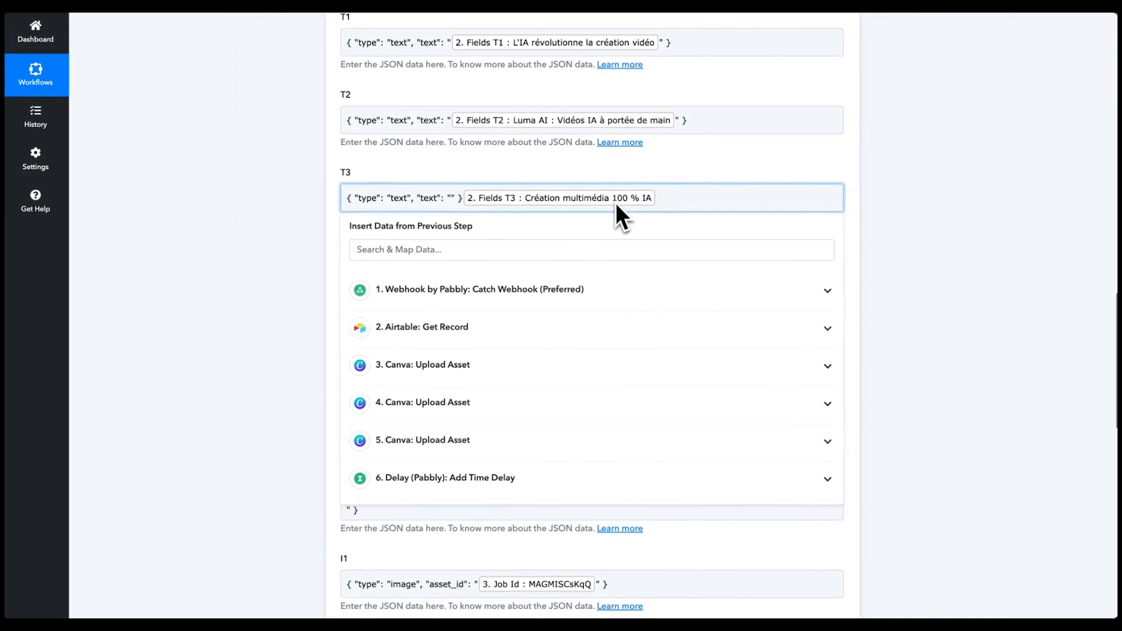
{"action": "key", "text": "BackSpace"}
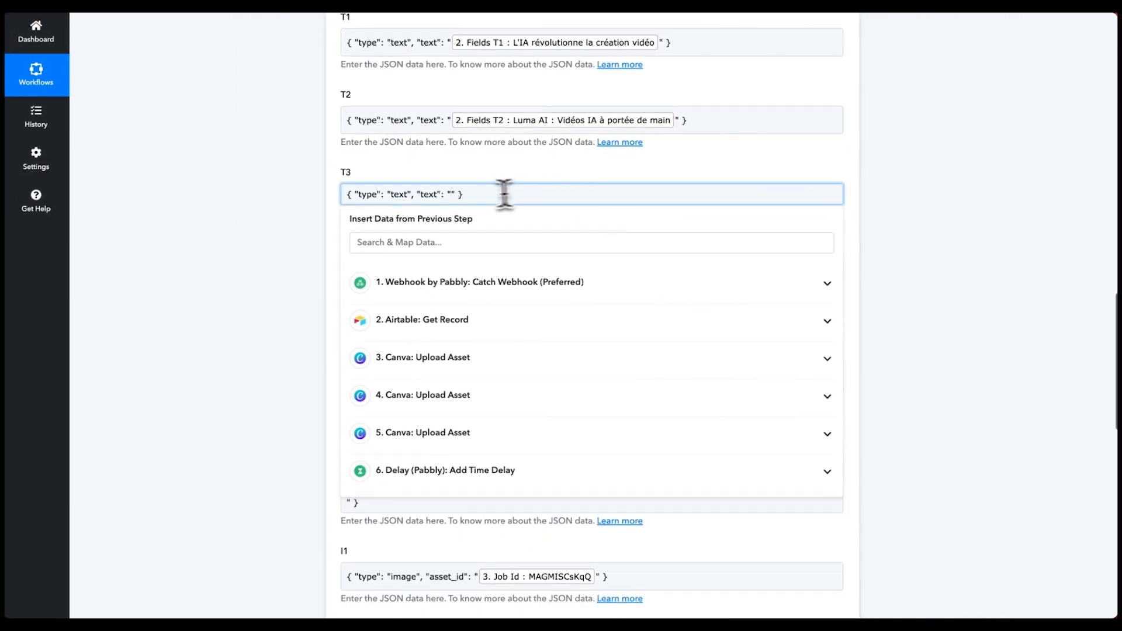
{"action": "left_click", "coordinate": [451, 197]}
{"action": "left_click", "coordinate": [434, 242]}
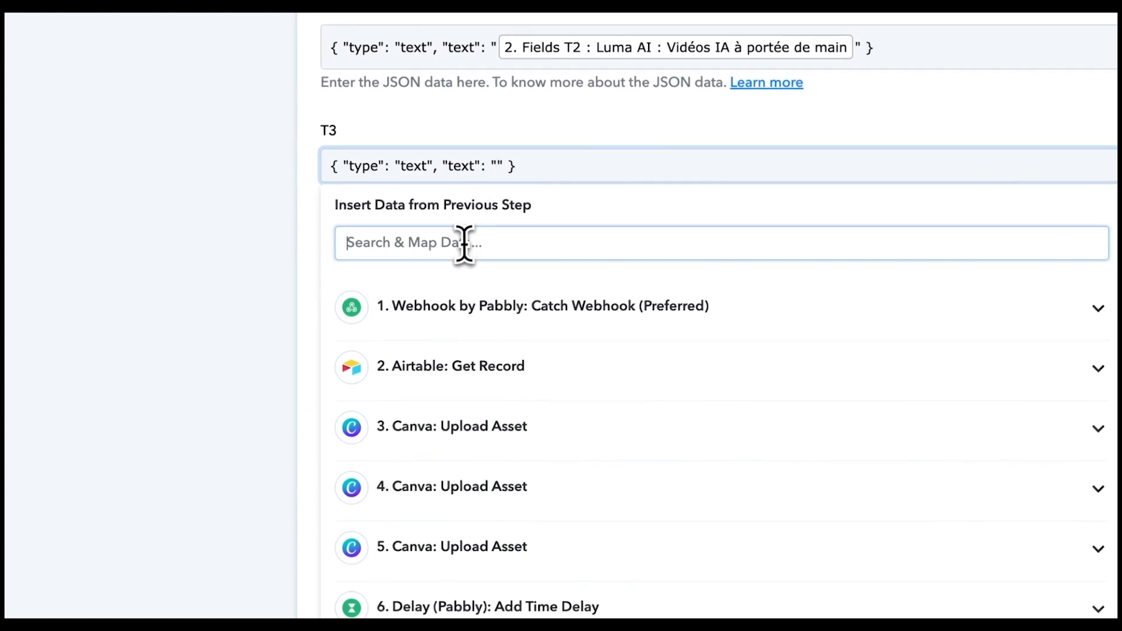
{"action": "type", "text": "T3"}
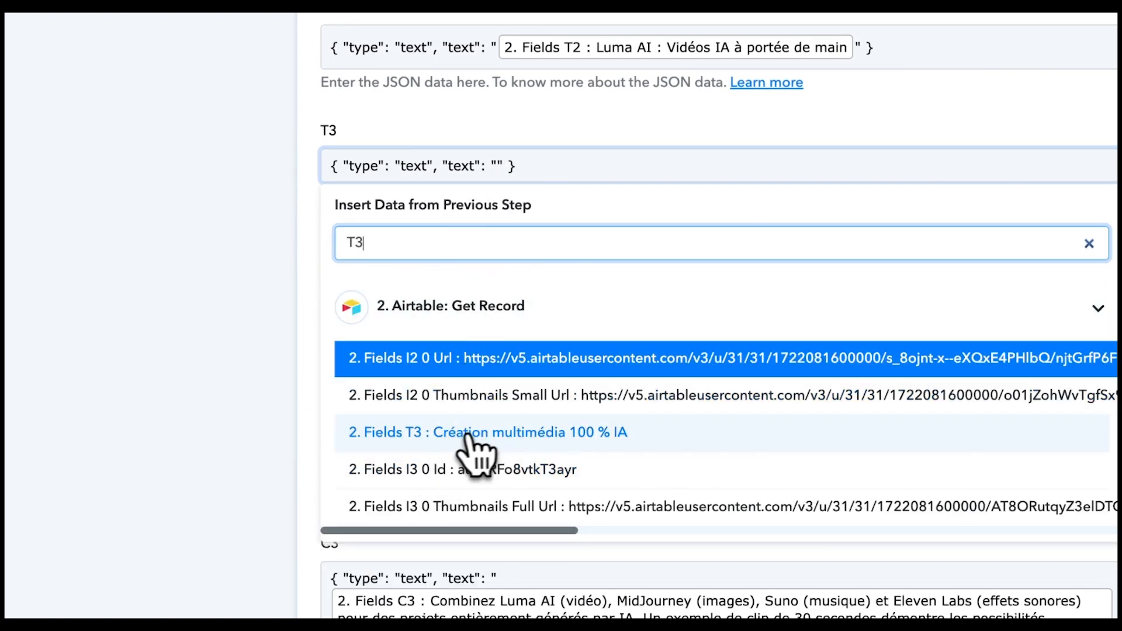
{"action": "left_click", "coordinate": [426, 441]}
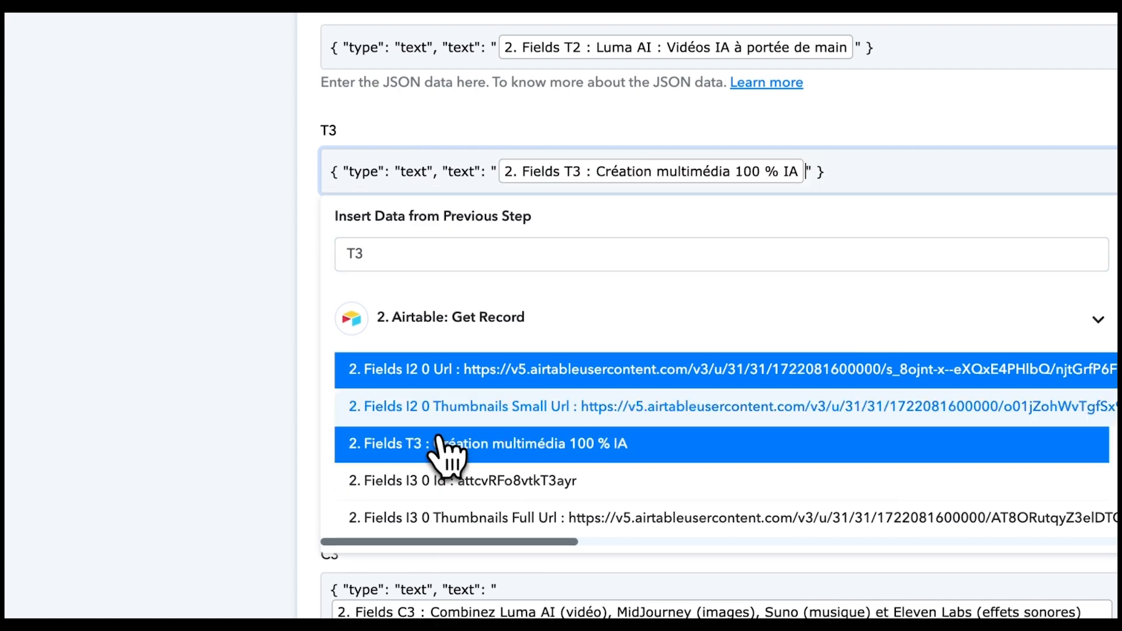
{"action": "left_click", "coordinate": [651, 142]}
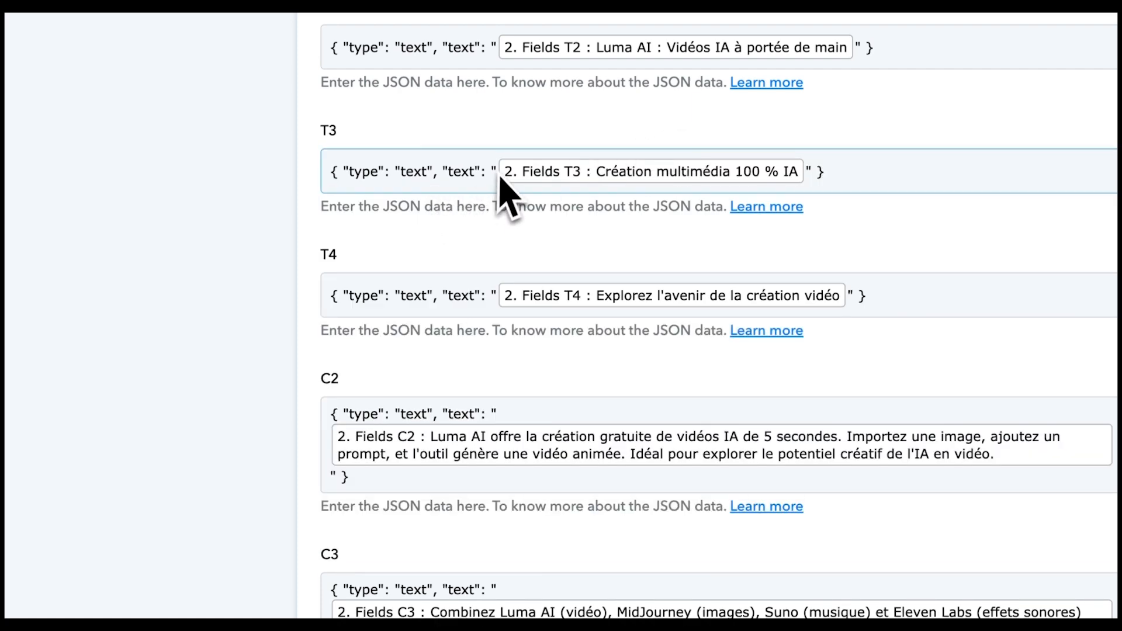
{"action": "scroll", "coordinate": [458, 288], "scroll_direction": "down", "scroll_amount": 5}
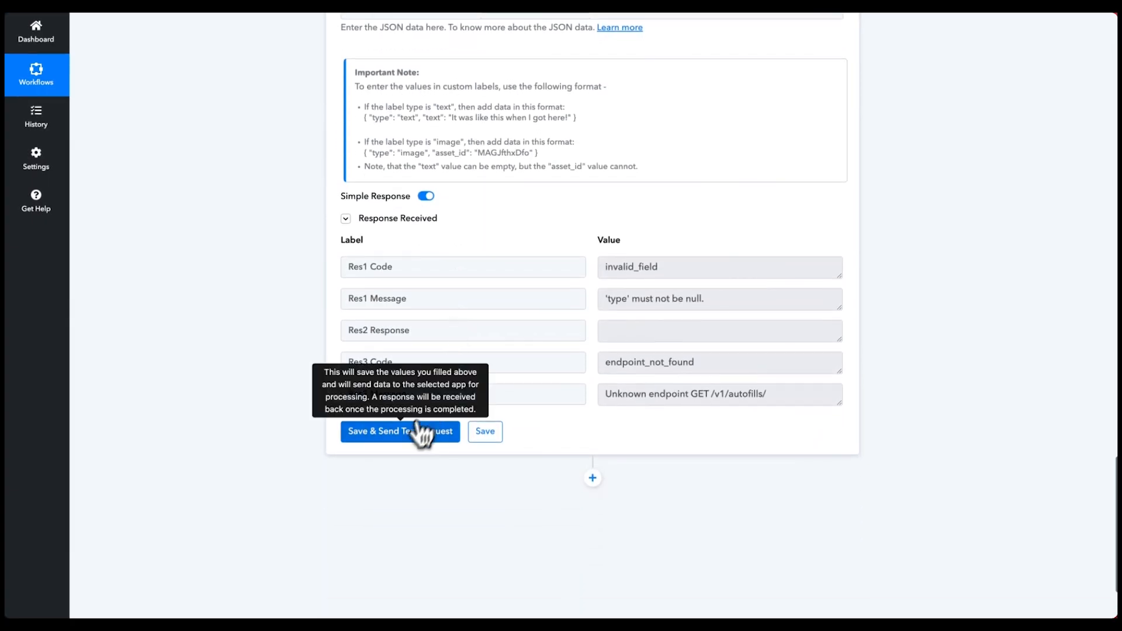
- Resend the autofill test and check the returned job status and design 'L'IA révolutionne la création vidéo'
{"action": "left_click", "coordinate": [405, 435]}
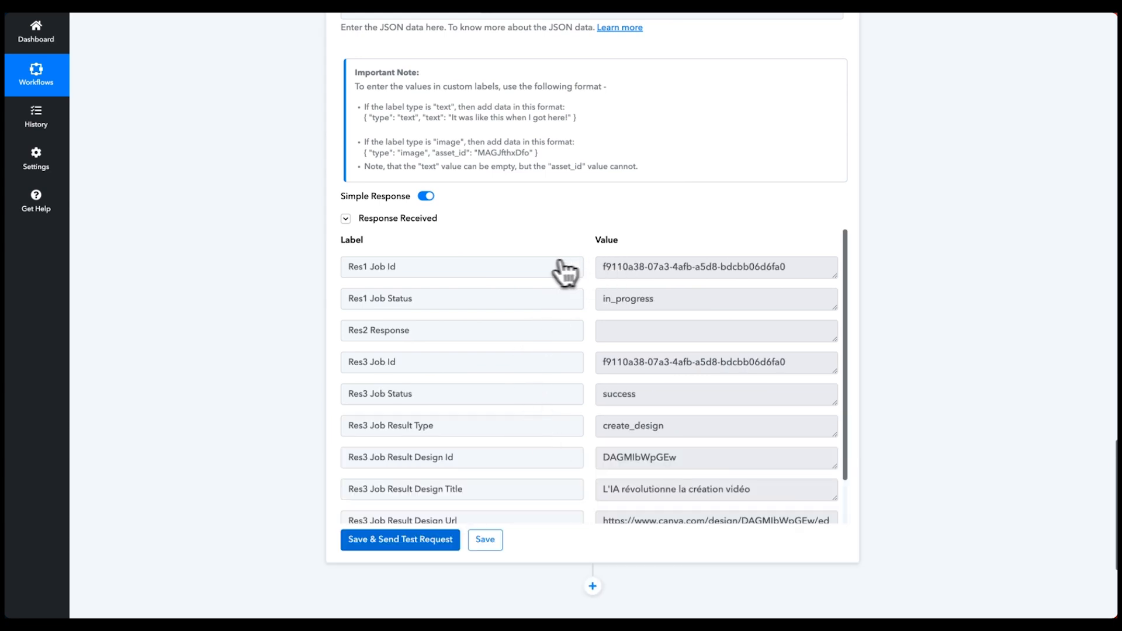
{"action": "left_click_drag", "start_coordinate": [658, 298], "coordinate": [646, 302]}
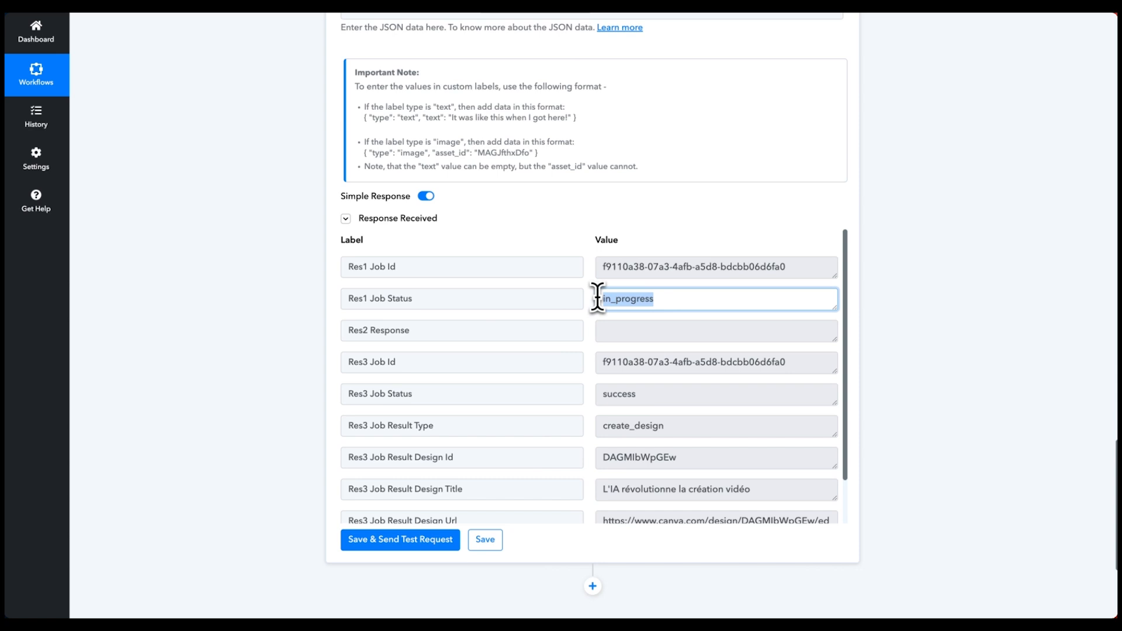
{"action": "scroll", "coordinate": [602, 294], "scroll_direction": "down", "scroll_amount": 2}
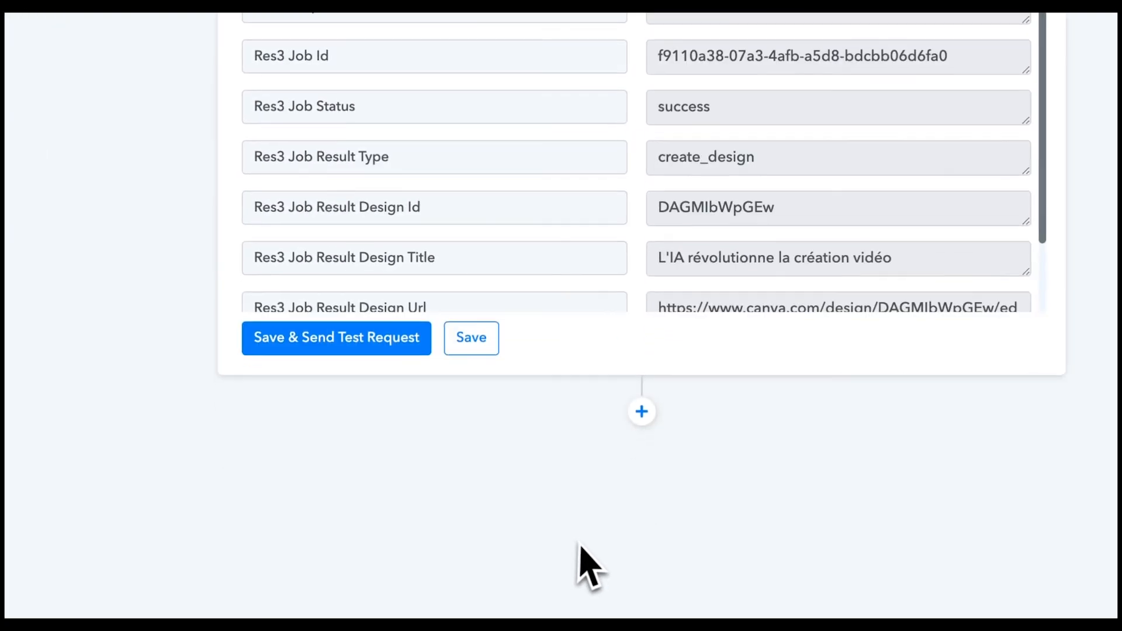
- Add a Canva step with the Download Design As Image(JPG) action, connected to the existing Canva account
{"action": "left_click", "coordinate": [641, 411]}
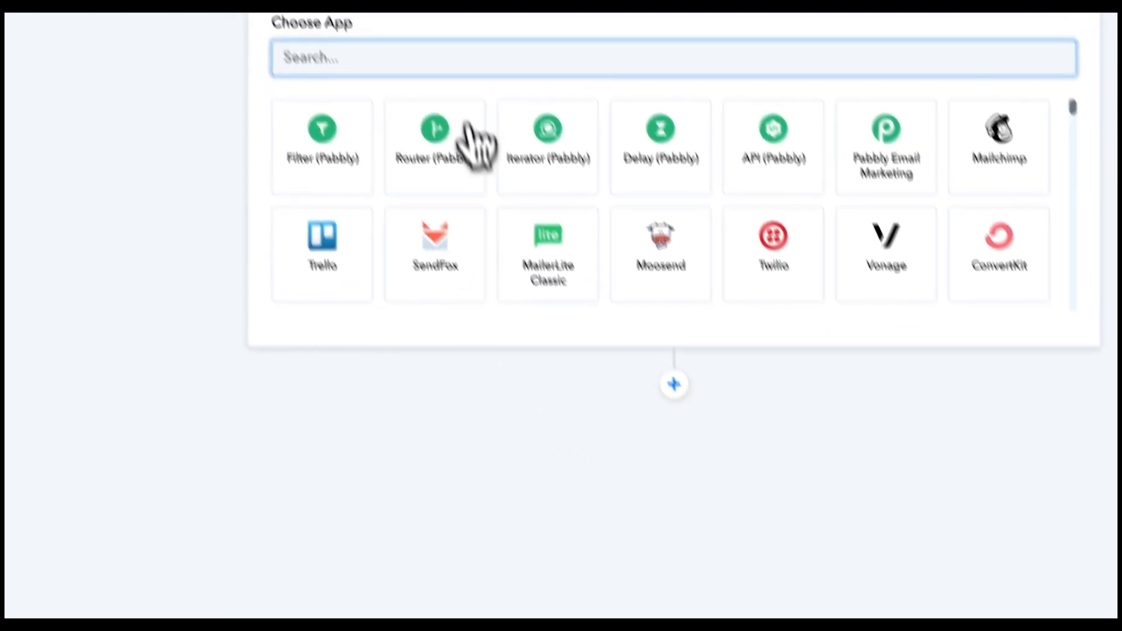
{"action": "type", "text": "canva"}
{"action": "left_click", "coordinate": [459, 341]}
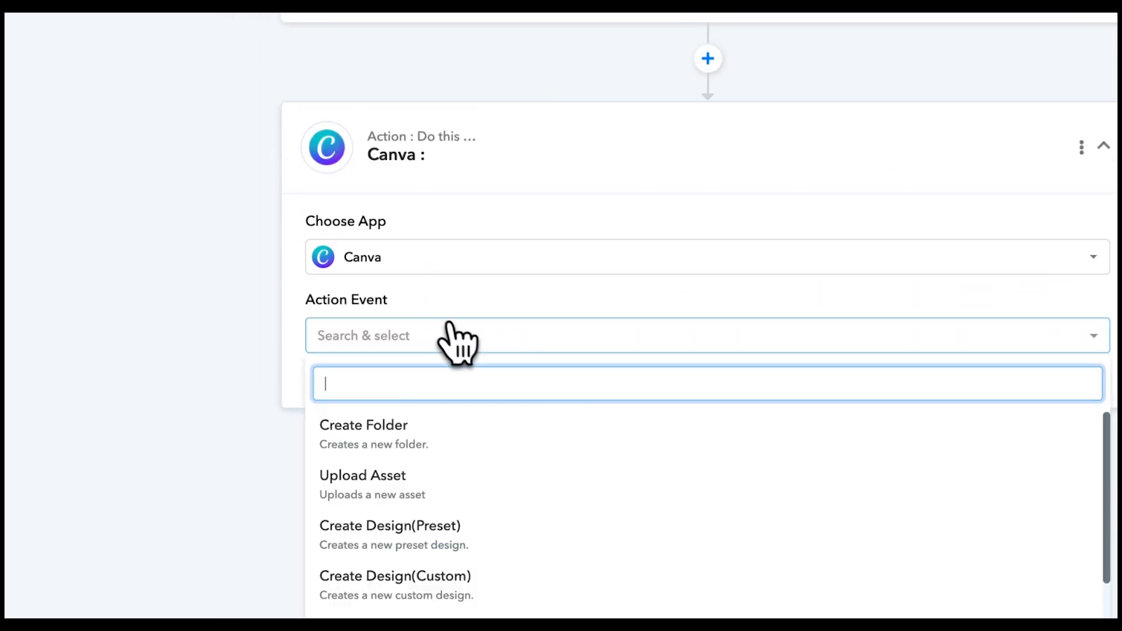
{"action": "scroll", "coordinate": [571, 481], "scroll_direction": "down", "scroll_amount": 4}
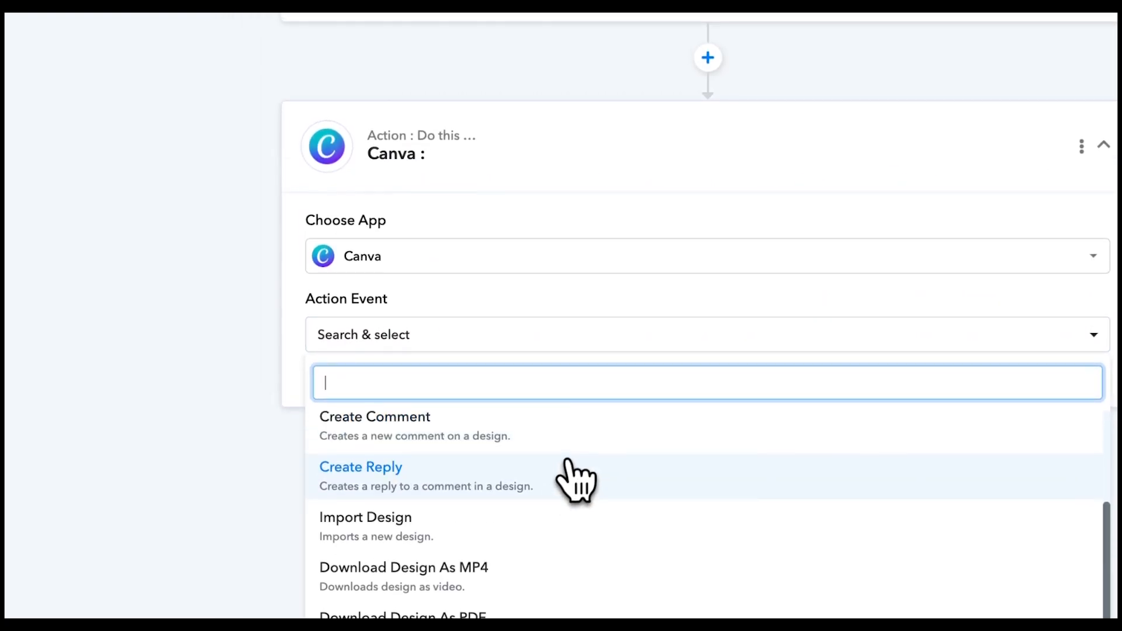
{"action": "scroll", "coordinate": [561, 584], "scroll_direction": "down", "scroll_amount": 1}
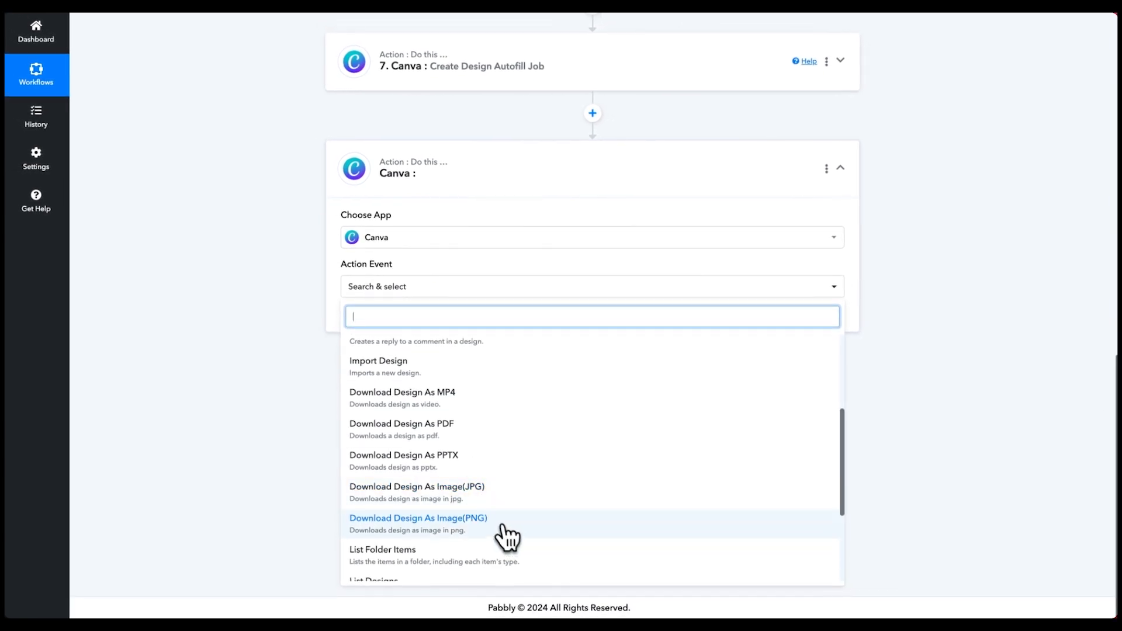
{"action": "left_click", "coordinate": [486, 499]}
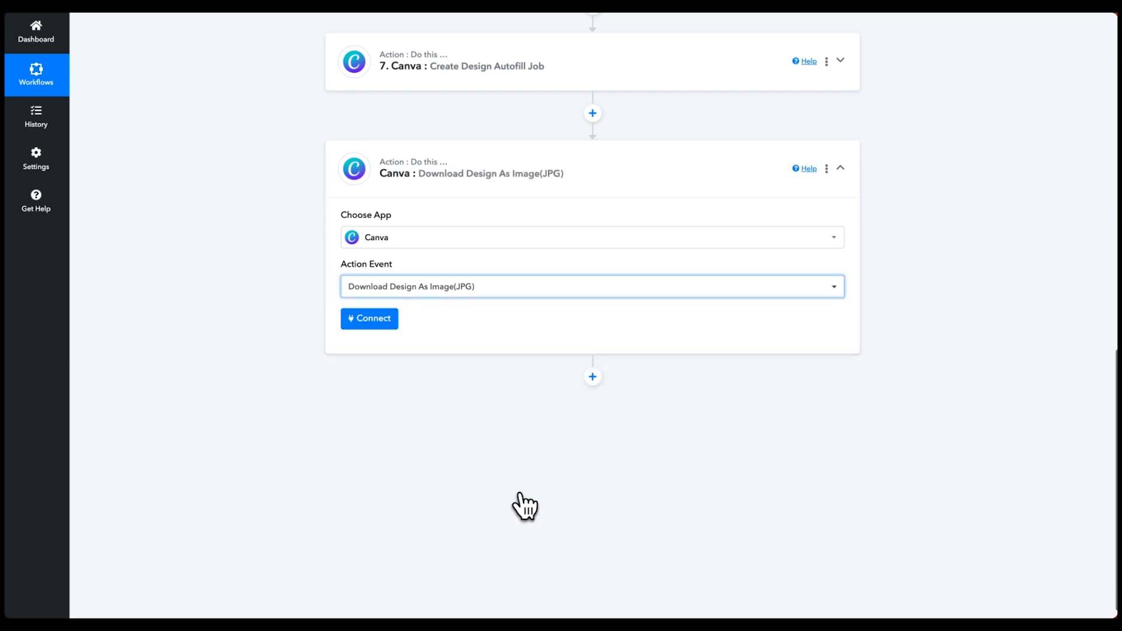
{"action": "left_click", "coordinate": [372, 319]}
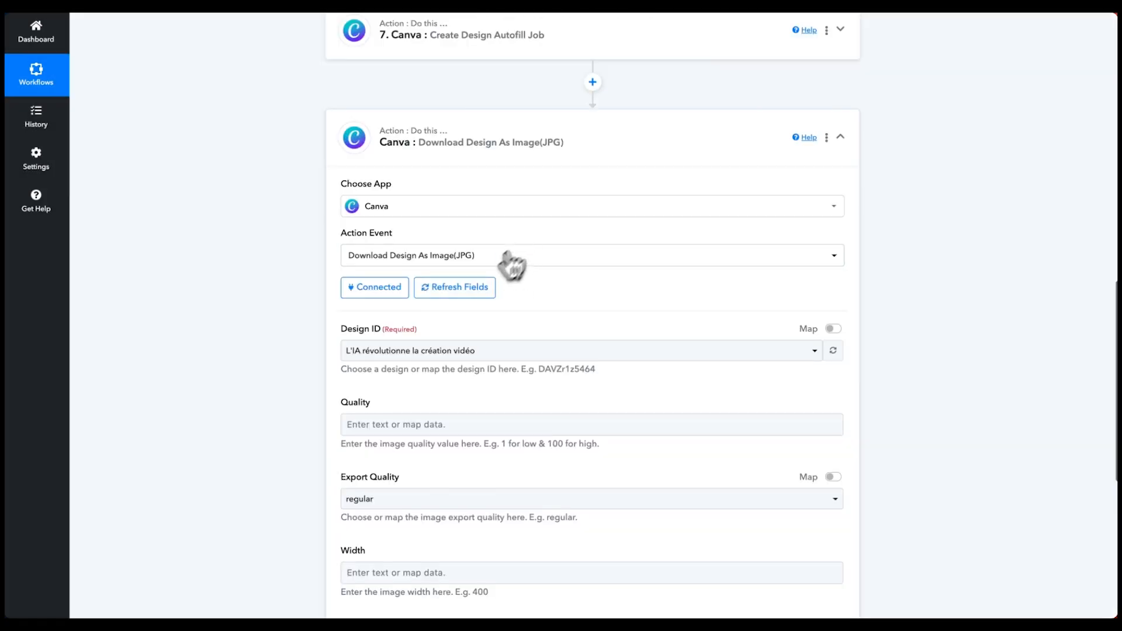
{"action": "scroll", "coordinate": [508, 263], "scroll_direction": "down", "scroll_amount": 1}
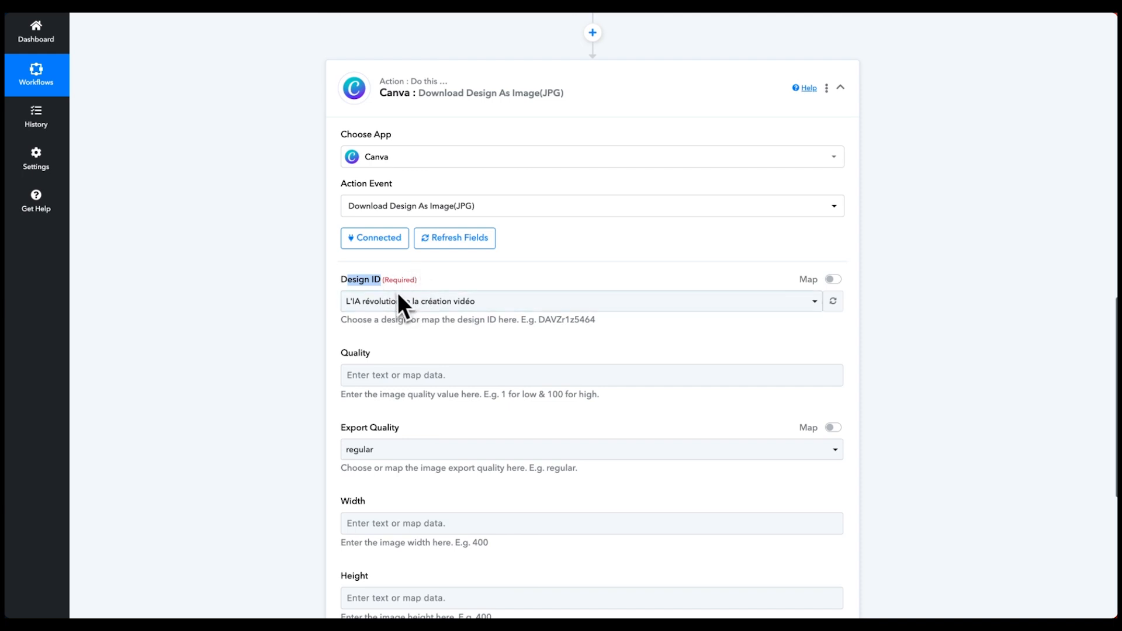
- Replace the fixed Design ID with mapped step 7's Res3 Job Result Design Id
{"action": "left_click", "coordinate": [492, 301]}
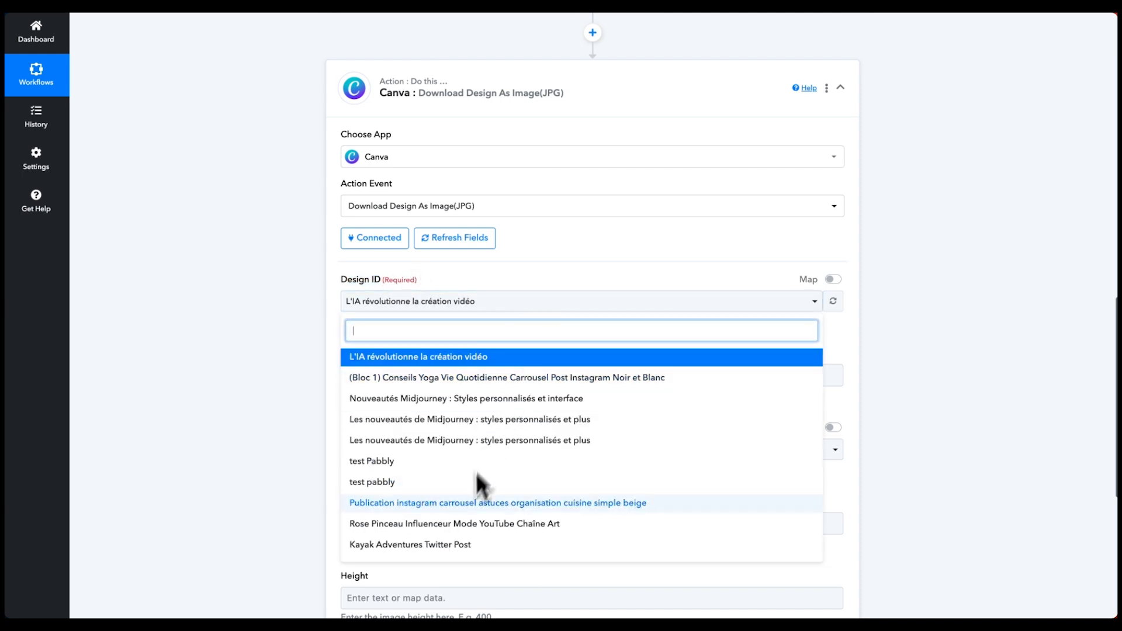
{"action": "left_click", "coordinate": [569, 283]}
{"action": "left_click", "coordinate": [550, 307]}
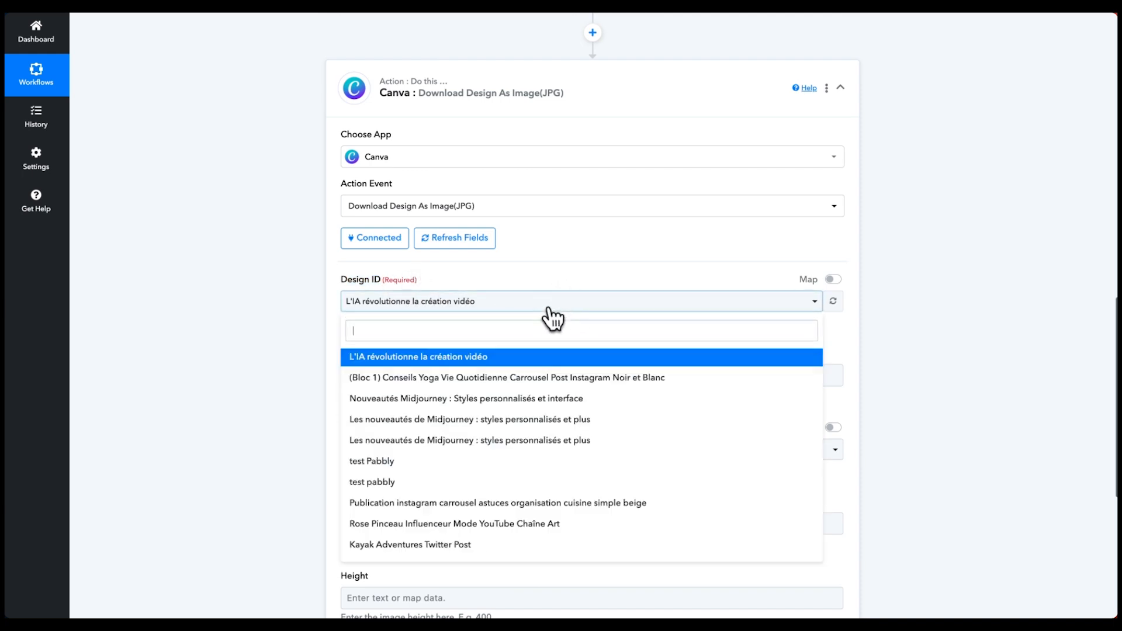
{"action": "left_click", "coordinate": [515, 273]}
{"action": "scroll", "coordinate": [507, 253], "scroll_direction": "up", "scroll_amount": 1}
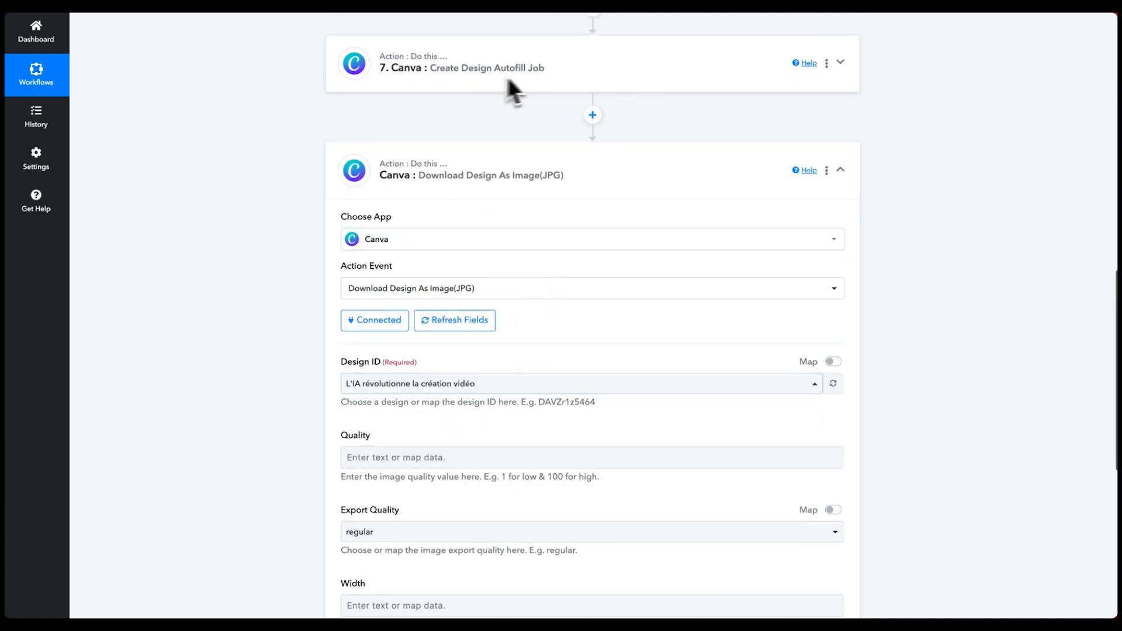
{"action": "scroll", "coordinate": [506, 81], "scroll_direction": "down", "scroll_amount": 1}
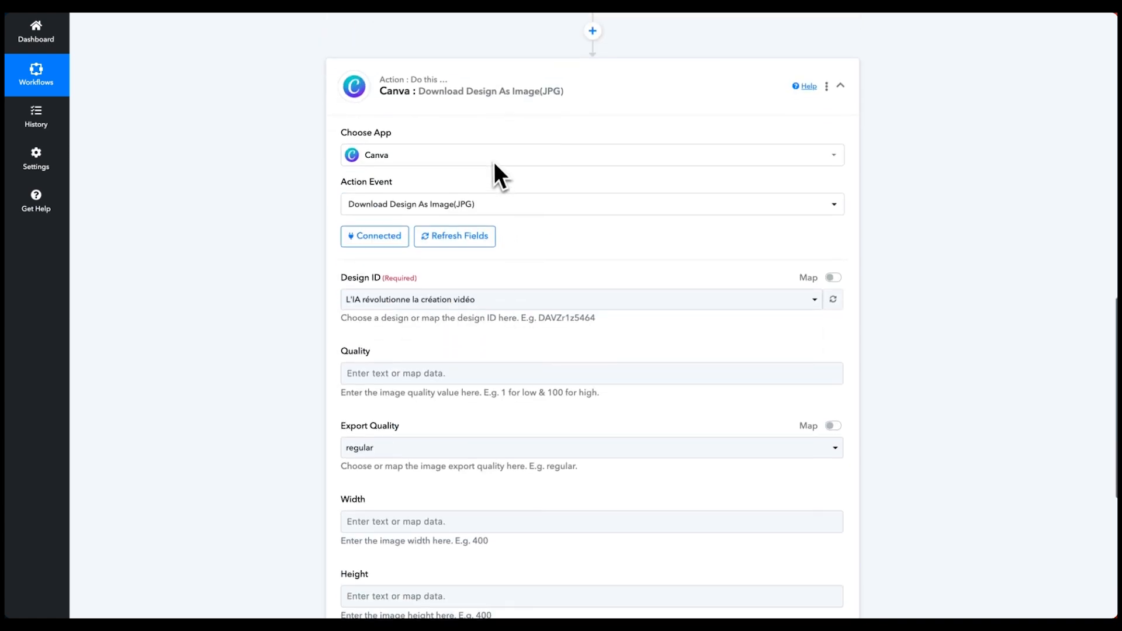
{"action": "left_click", "coordinate": [826, 282]}
{"action": "left_click_drag", "start_coordinate": [443, 296], "coordinate": [336, 302]}
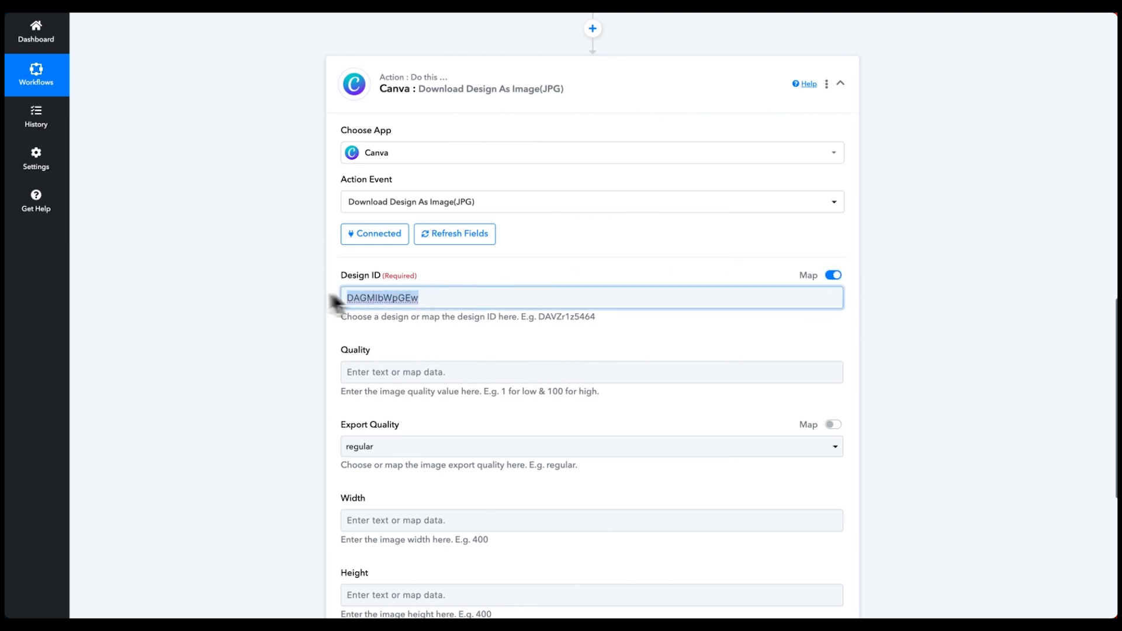
{"action": "key", "text": "BackSpace"}
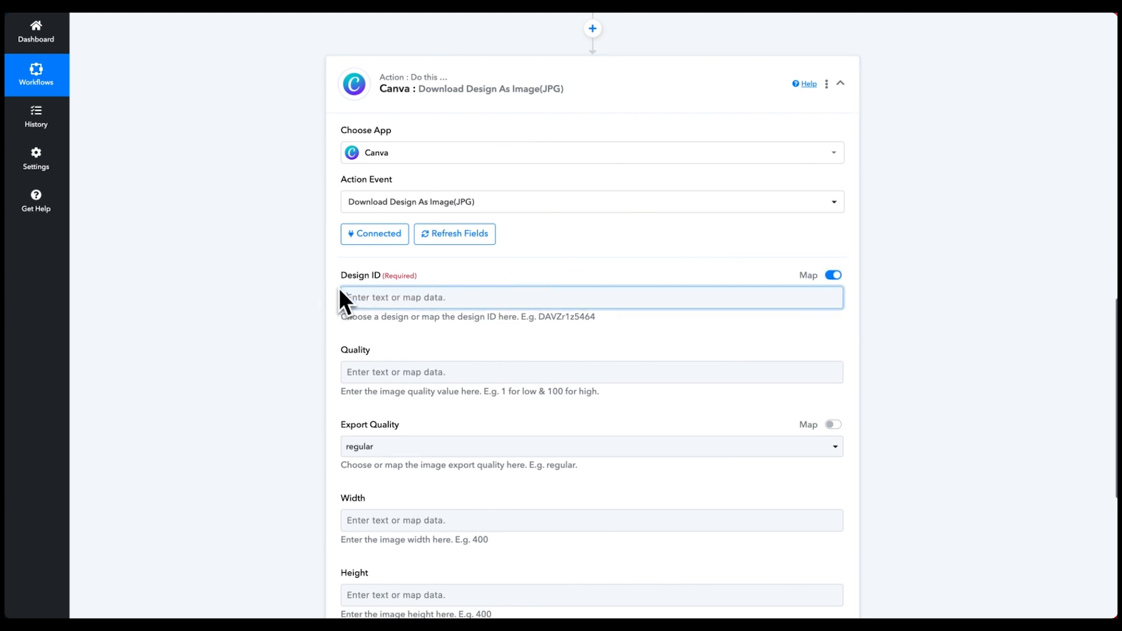
{"action": "left_click", "coordinate": [363, 297]}
{"action": "scroll", "coordinate": [421, 476], "scroll_direction": "down", "scroll_amount": 1}
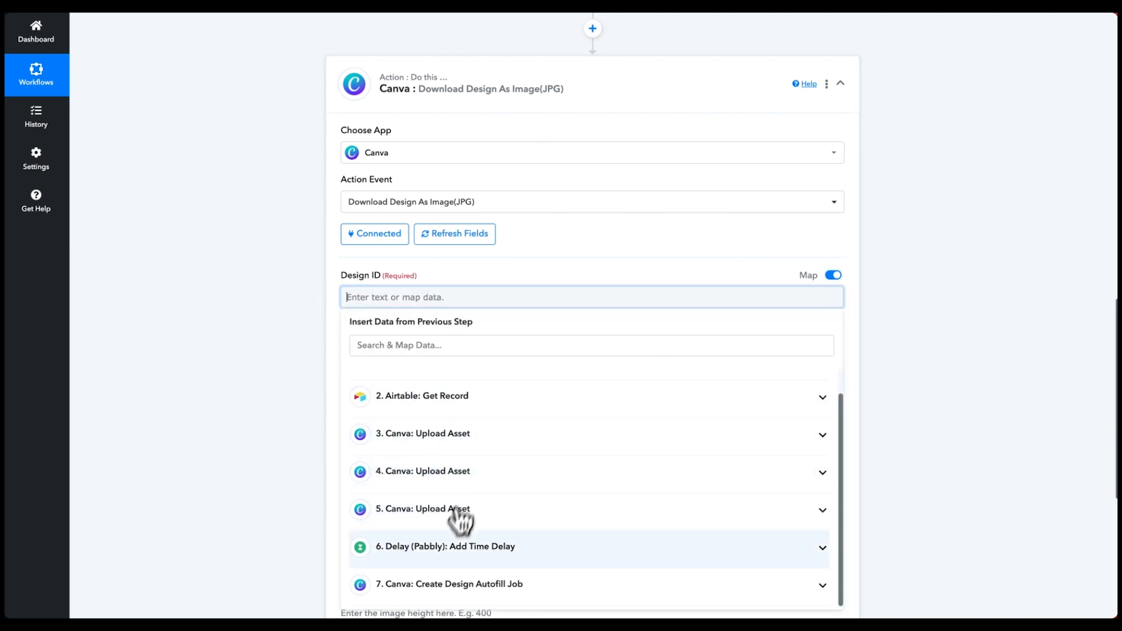
{"action": "left_click", "coordinate": [483, 587]}
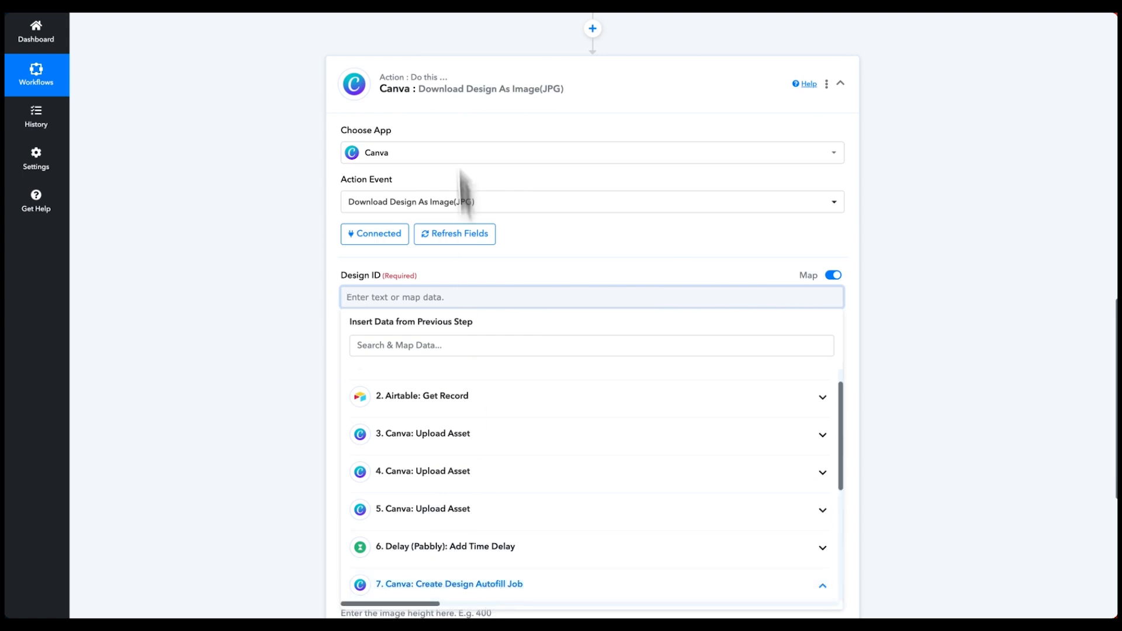
{"action": "scroll", "coordinate": [514, 383], "scroll_direction": "down", "scroll_amount": 5}
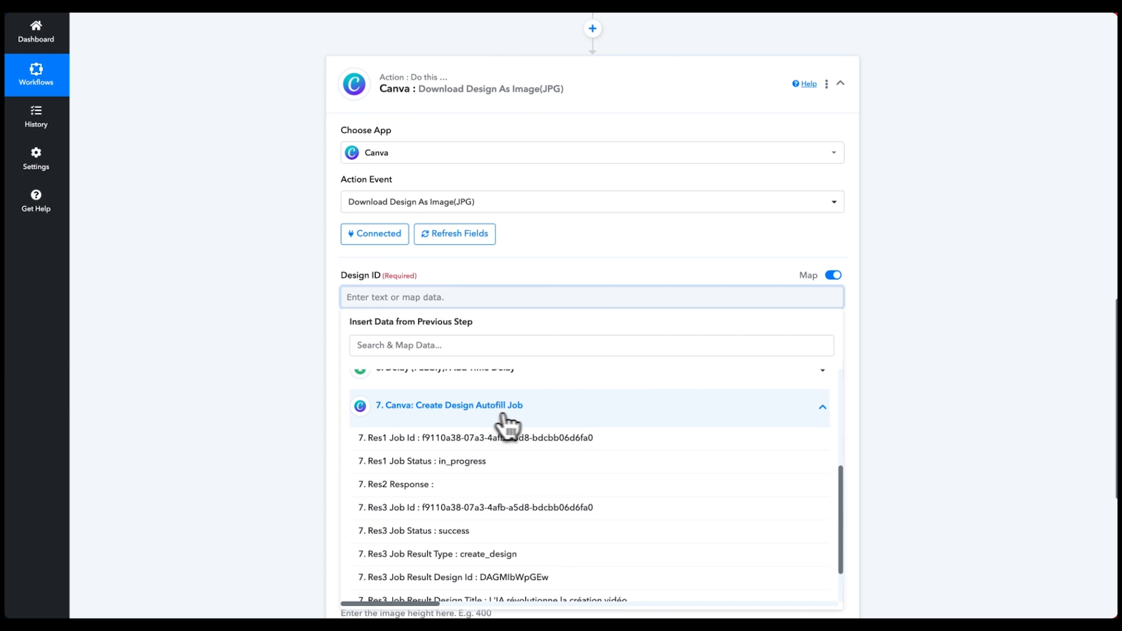
{"action": "scroll", "coordinate": [500, 422], "scroll_direction": "down", "scroll_amount": 2}
{"action": "scroll", "coordinate": [472, 447], "scroll_direction": "down", "scroll_amount": 1}
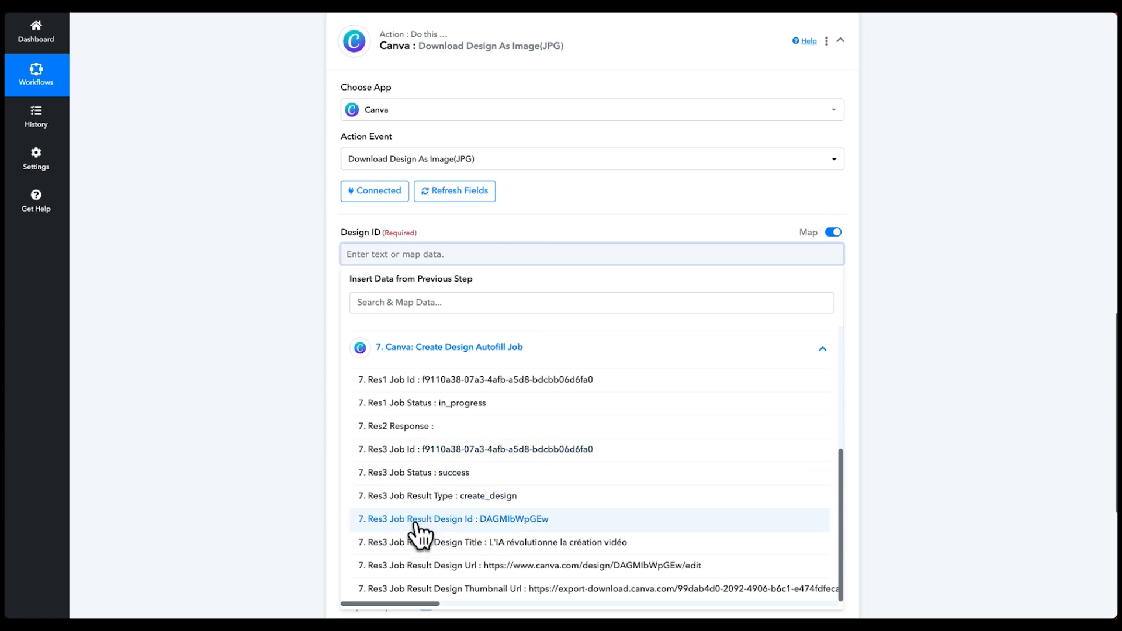
{"action": "left_click", "coordinate": [483, 519]}
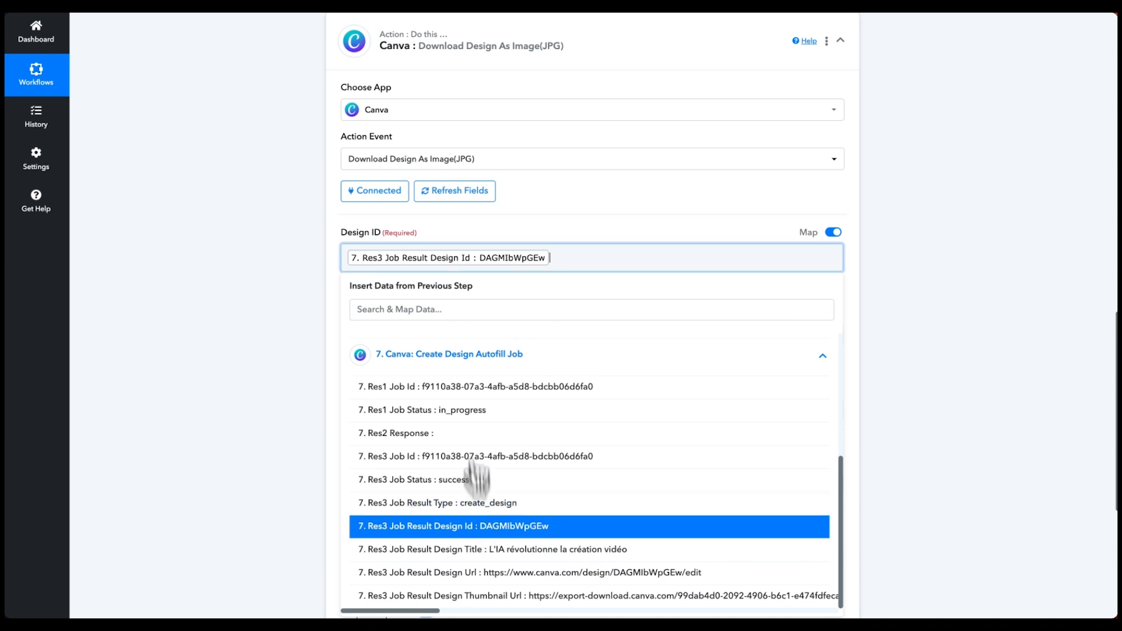
- Set the Quality field to 100
{"action": "left_click", "coordinate": [441, 334]}
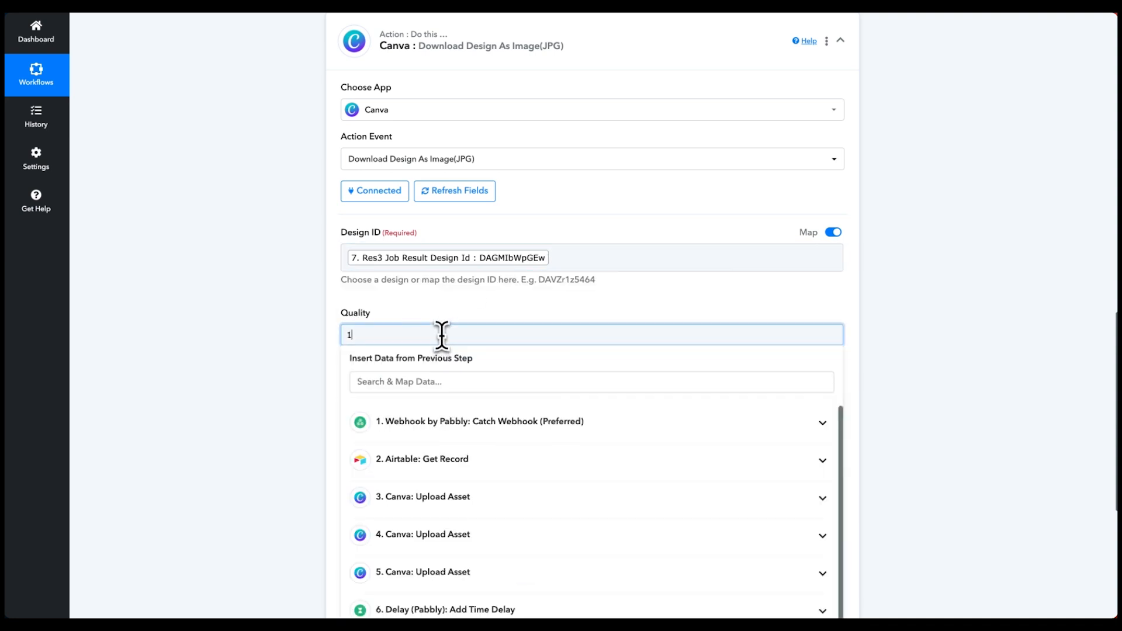
{"action": "left_click", "coordinate": [474, 312]}
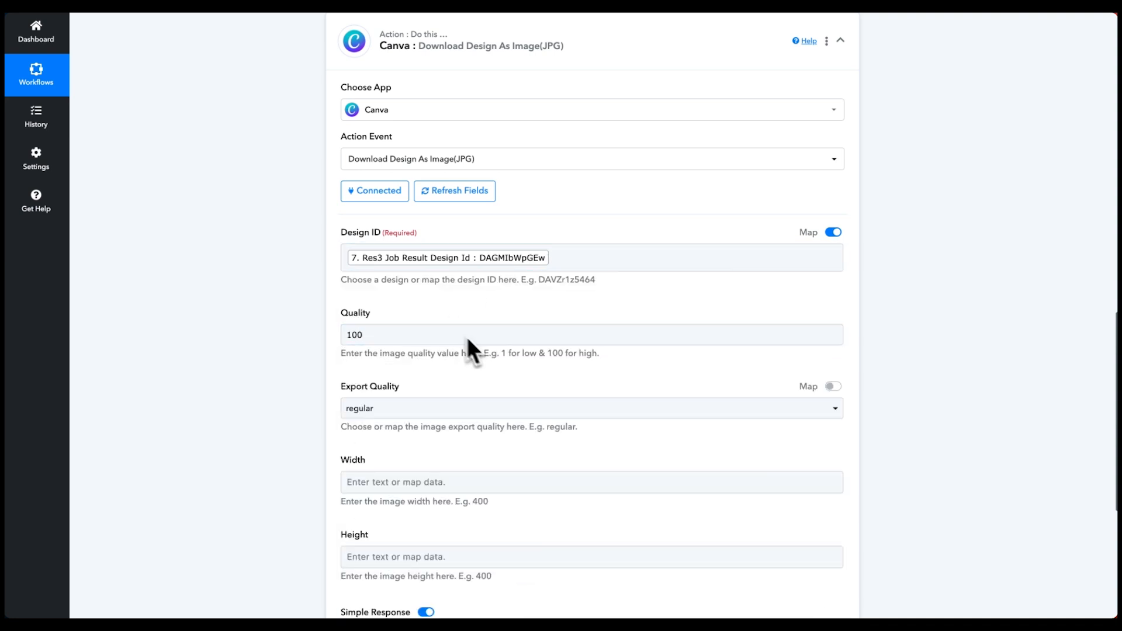
{"action": "scroll", "coordinate": [467, 337], "scroll_direction": "down", "scroll_amount": 1}
{"action": "scroll", "coordinate": [410, 297], "scroll_direction": "down", "scroll_amount": 1}
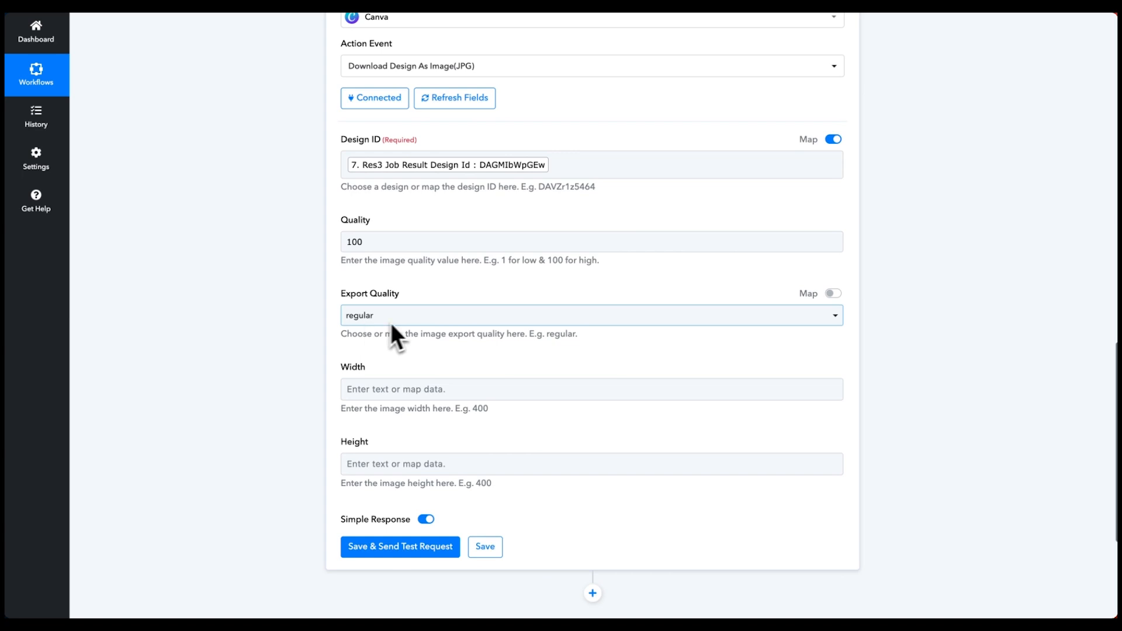
{"action": "scroll", "coordinate": [391, 325], "scroll_direction": "down", "scroll_amount": 2}
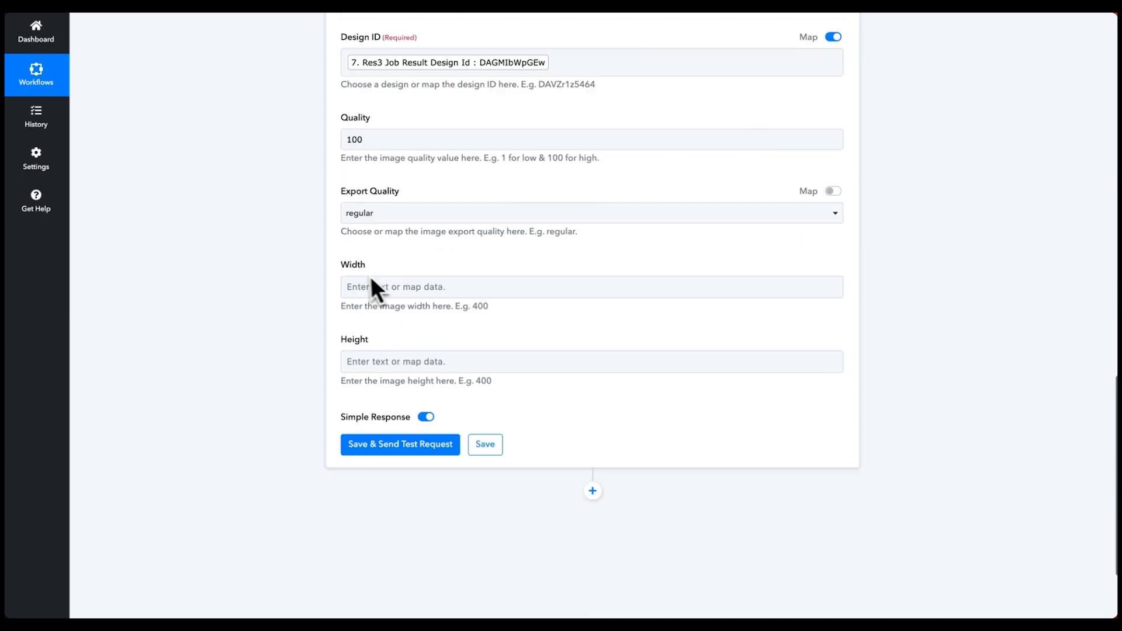
{"action": "left_click", "coordinate": [403, 443]}
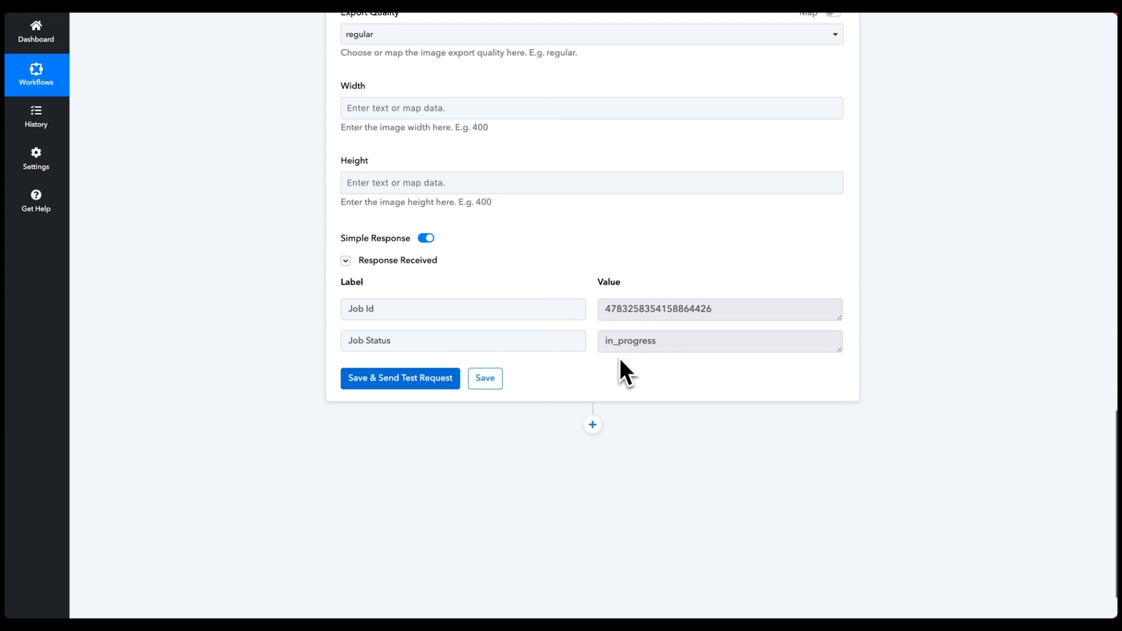
- Add a Delay (Pabbly) Add Time Delay step of 1 minute, test it, and save
{"action": "mouse_move", "coordinate": [17, 458]}
{"action": "left_click", "coordinate": [593, 425]}
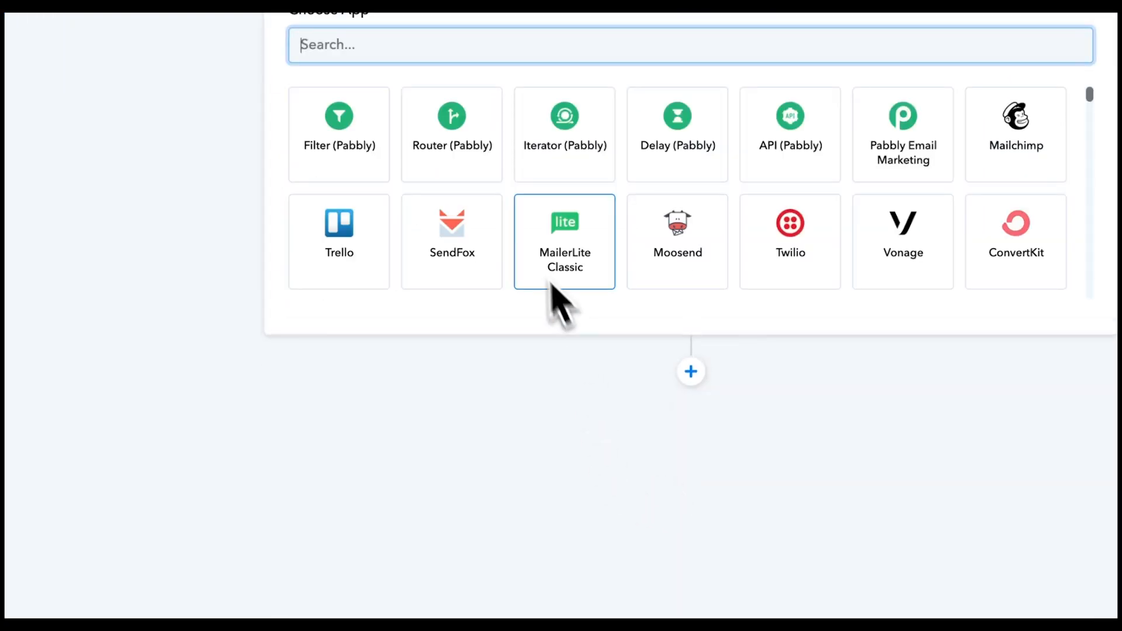
{"action": "left_click", "coordinate": [672, 149]}
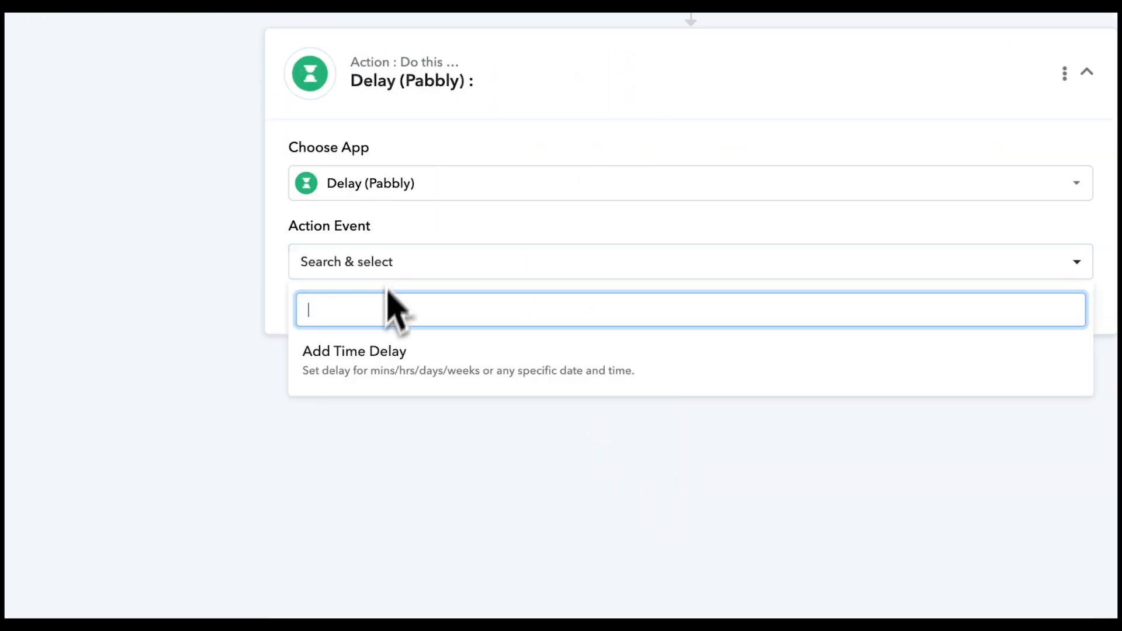
{"action": "left_click", "coordinate": [362, 351]}
{"action": "left_click", "coordinate": [353, 316]}
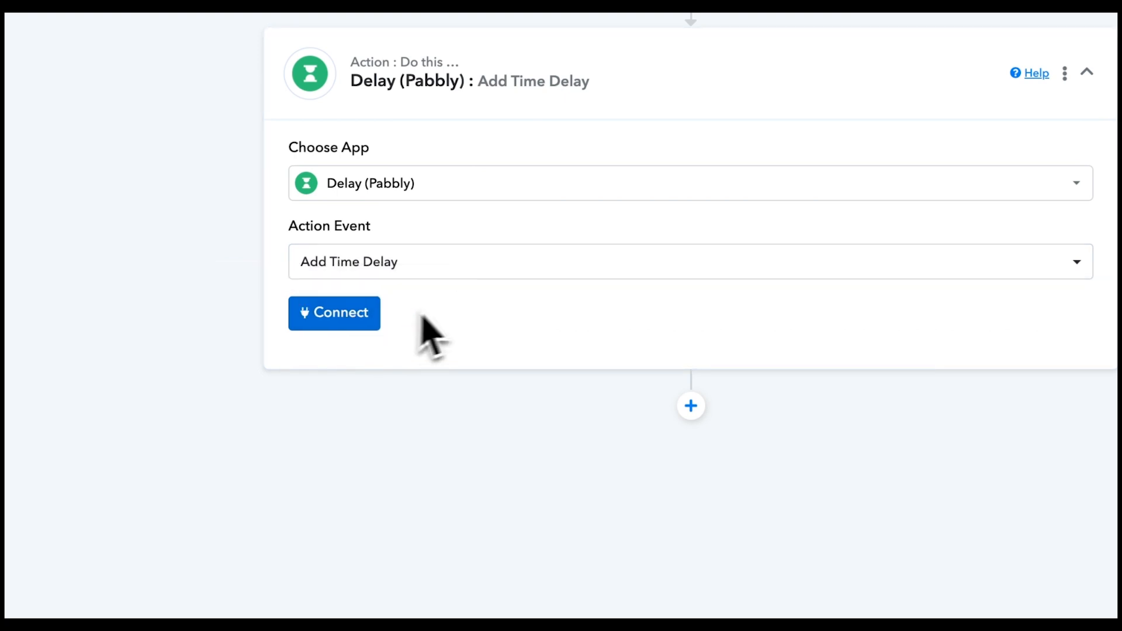
{"action": "left_click", "coordinate": [367, 592]}
{"action": "type", "text": "1"}
{"action": "left_click", "coordinate": [526, 389]}
{"action": "left_click", "coordinate": [459, 488]}
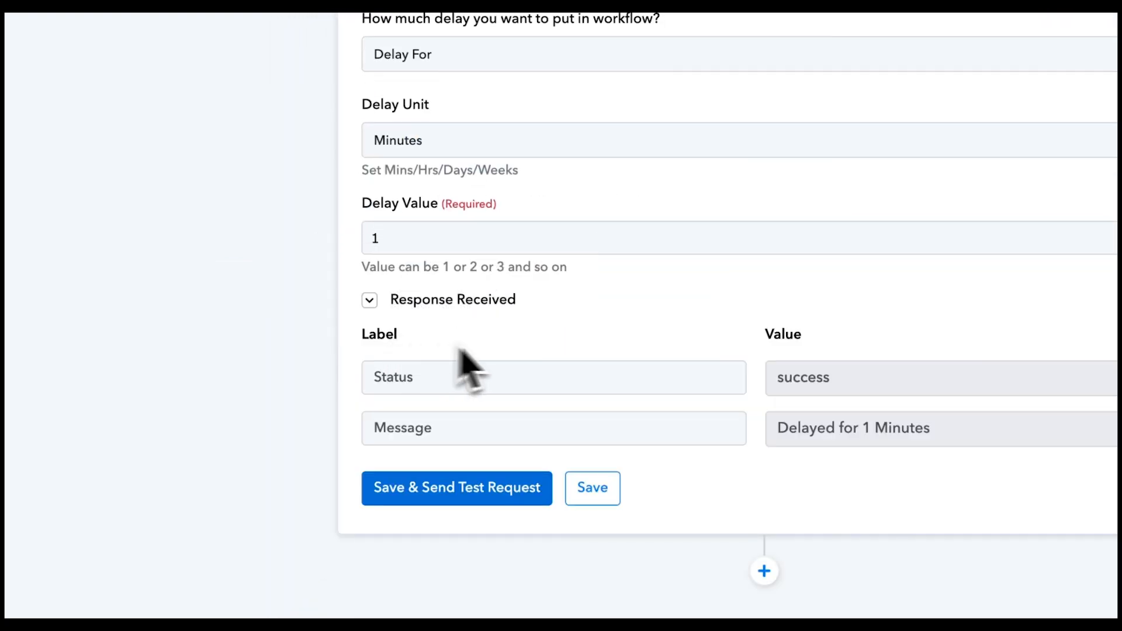
{"action": "left_click", "coordinate": [592, 314]}
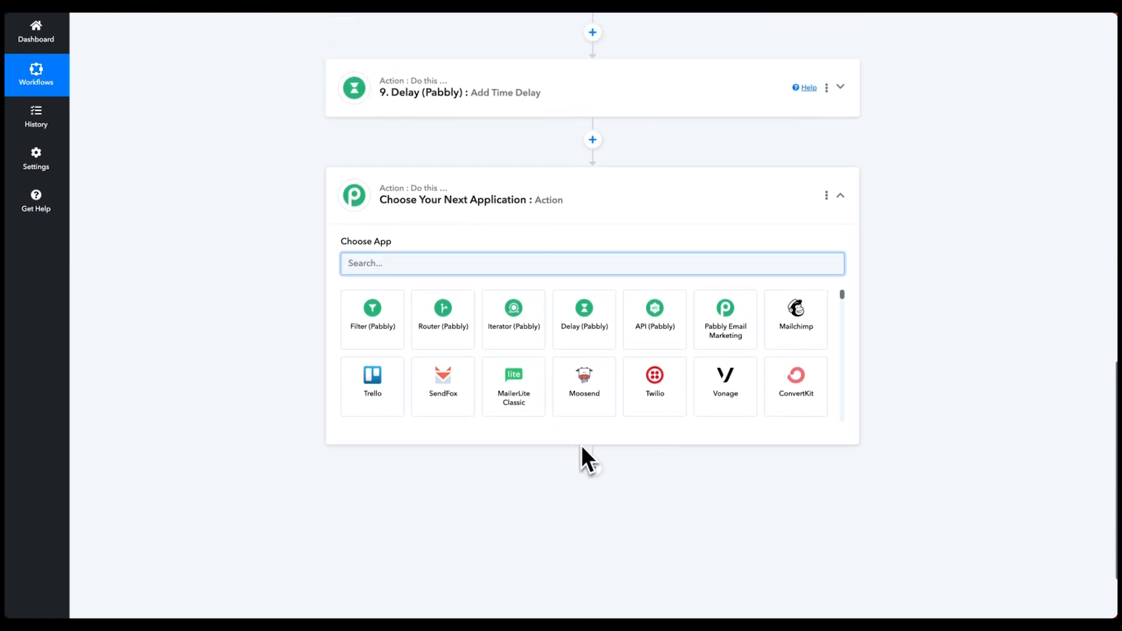
- Add a Canva Get Export Link step with Export ID mapped to step 8's Job Id, then test it
{"action": "type", "text": "canv"}
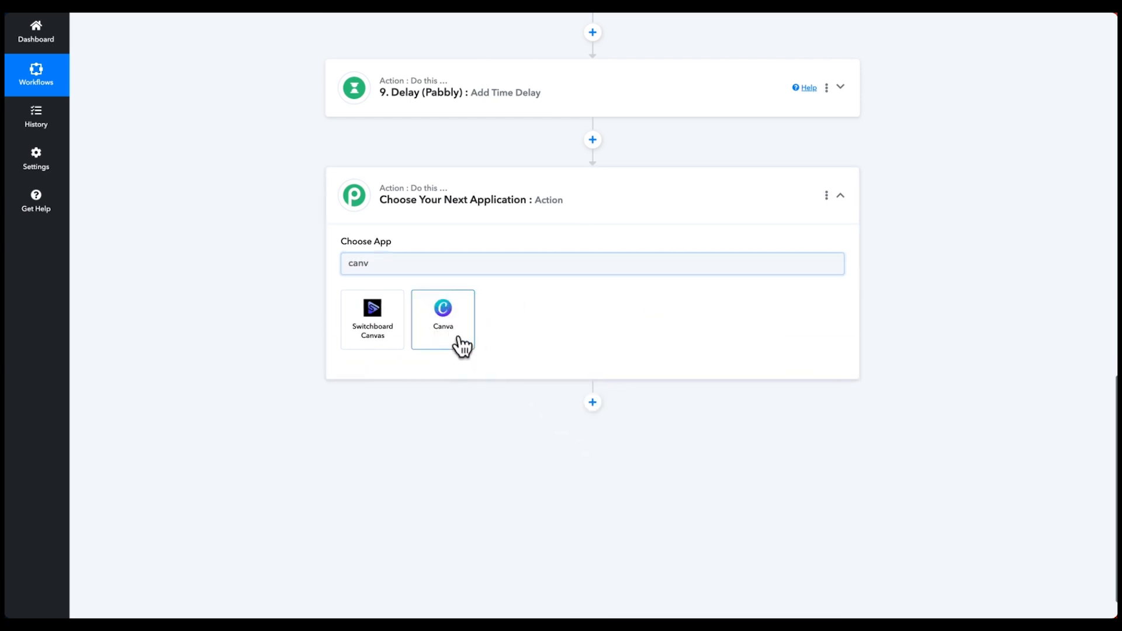
{"action": "left_click", "coordinate": [455, 336]}
{"action": "left_click", "coordinate": [458, 312]}
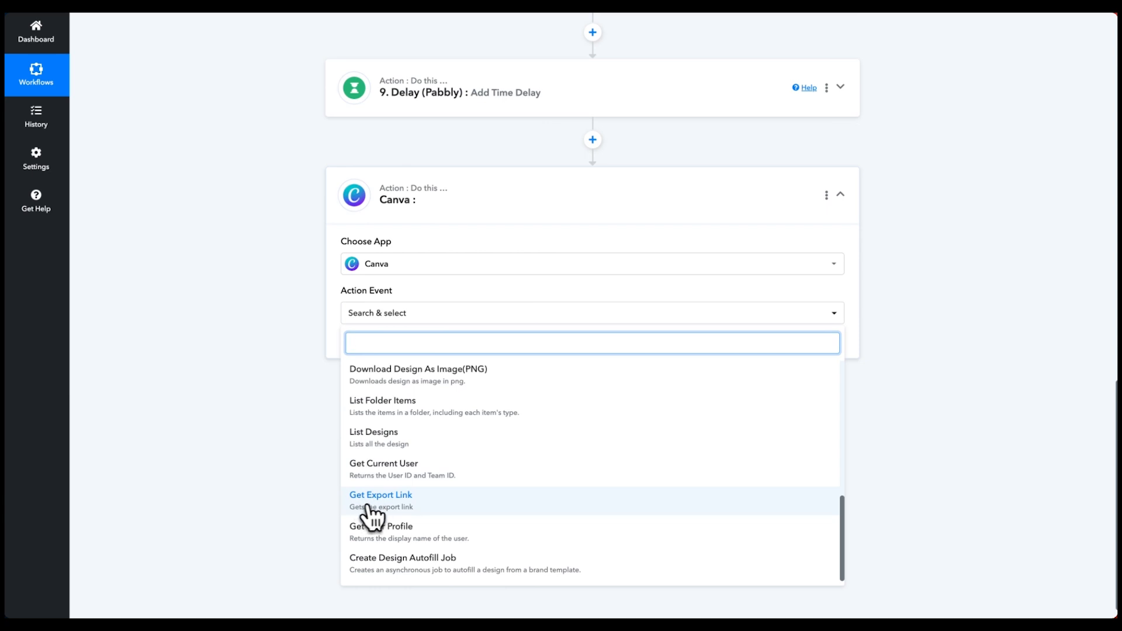
{"action": "left_click", "coordinate": [386, 500]}
{"action": "left_click", "coordinate": [373, 349]}
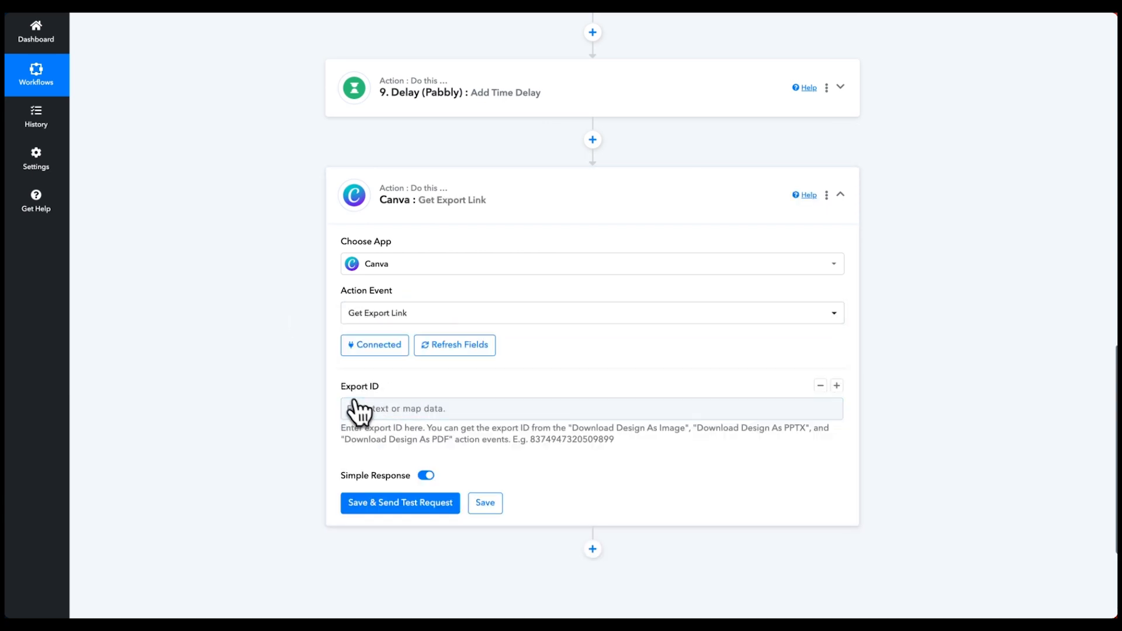
{"action": "left_click", "coordinate": [374, 408]}
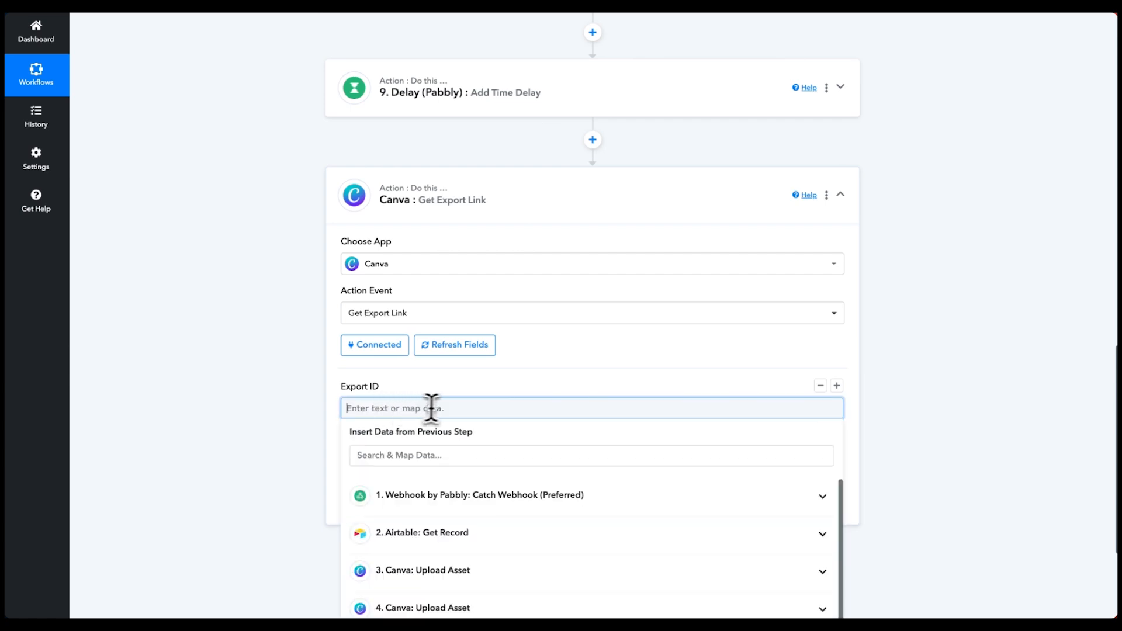
{"action": "scroll", "coordinate": [426, 401], "scroll_direction": "down", "scroll_amount": 5}
{"action": "left_click", "coordinate": [441, 546]}
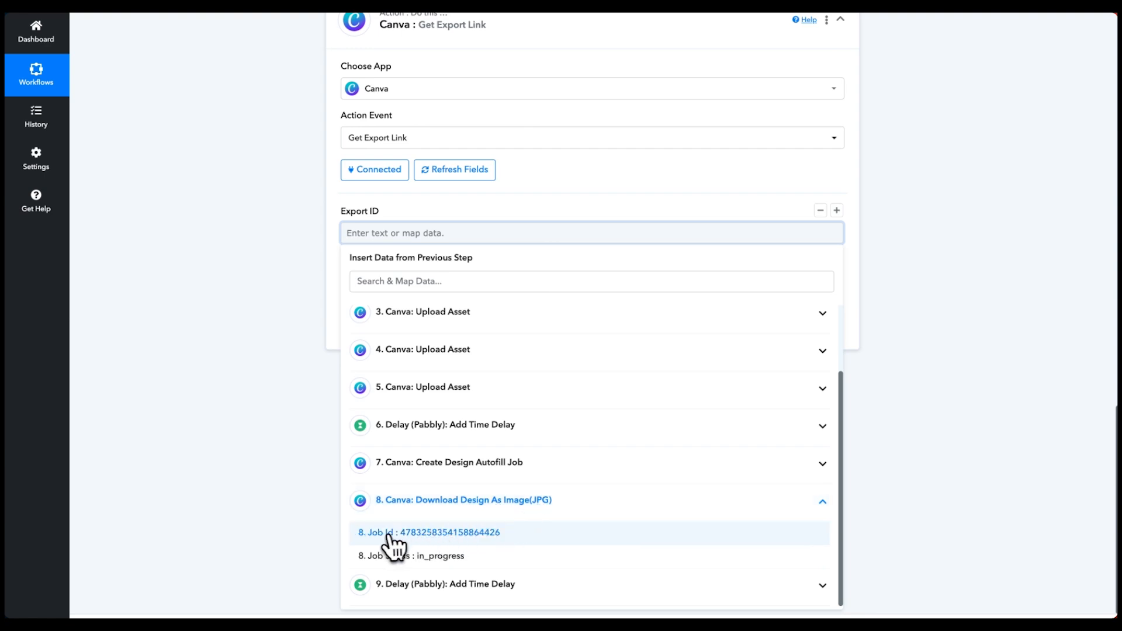
{"action": "left_click", "coordinate": [418, 533]}
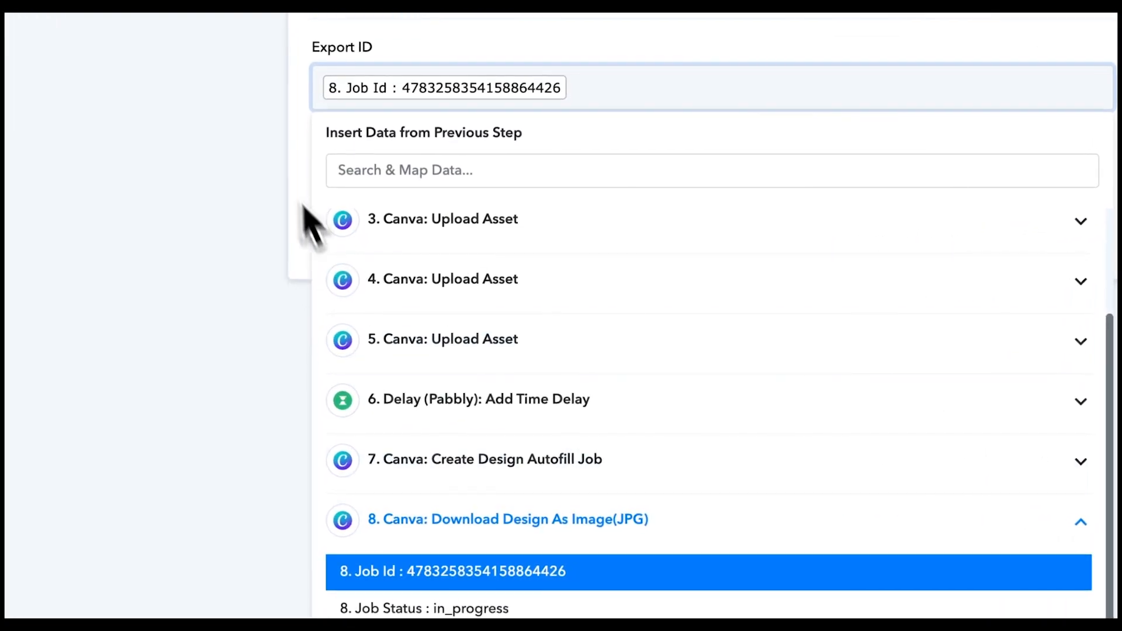
{"action": "left_click", "coordinate": [321, 289]}
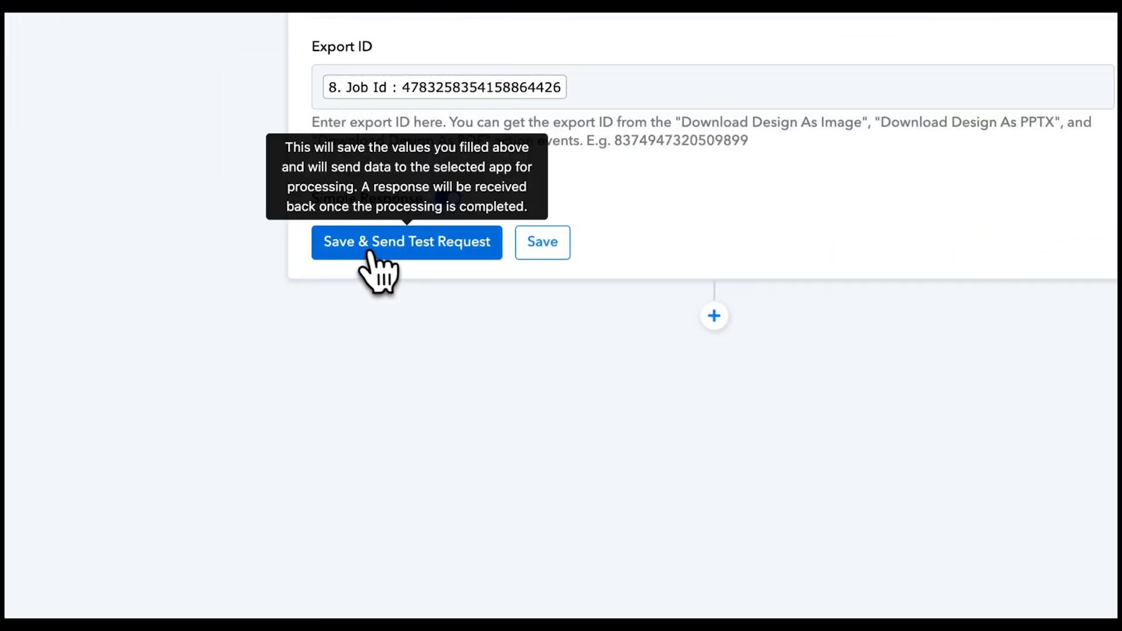
{"action": "left_click", "coordinate": [399, 245]}
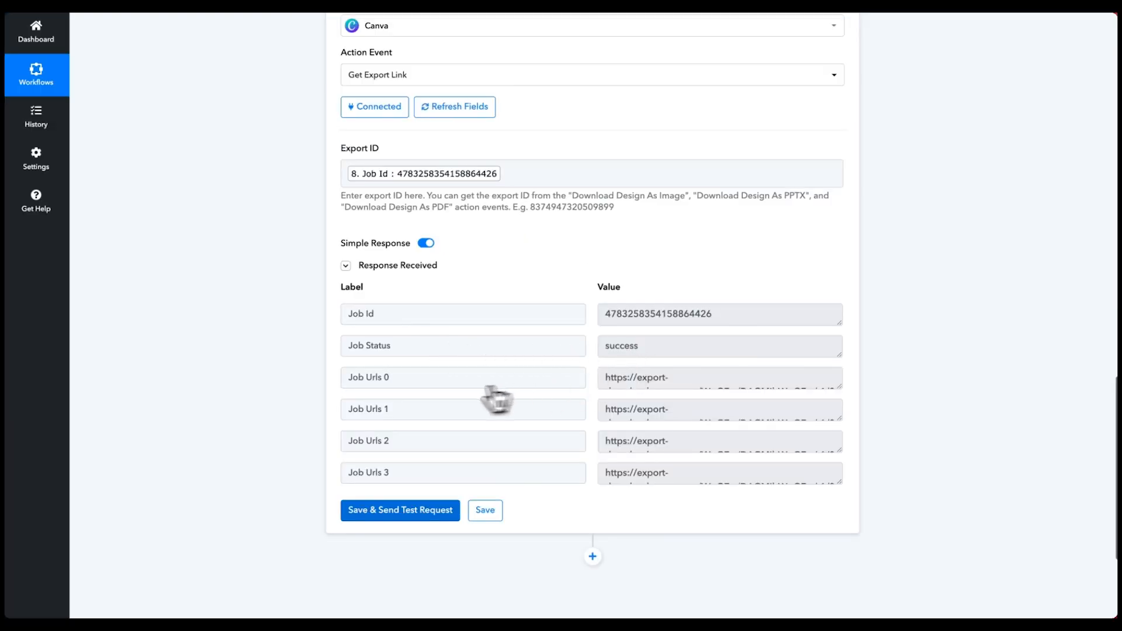
- Open the Job Urls 0 export link in a new browser tab to check the first slide image
{"action": "left_click", "coordinate": [840, 387]}
{"action": "left_click_drag", "start_coordinate": [840, 396], "coordinate": [843, 418]}
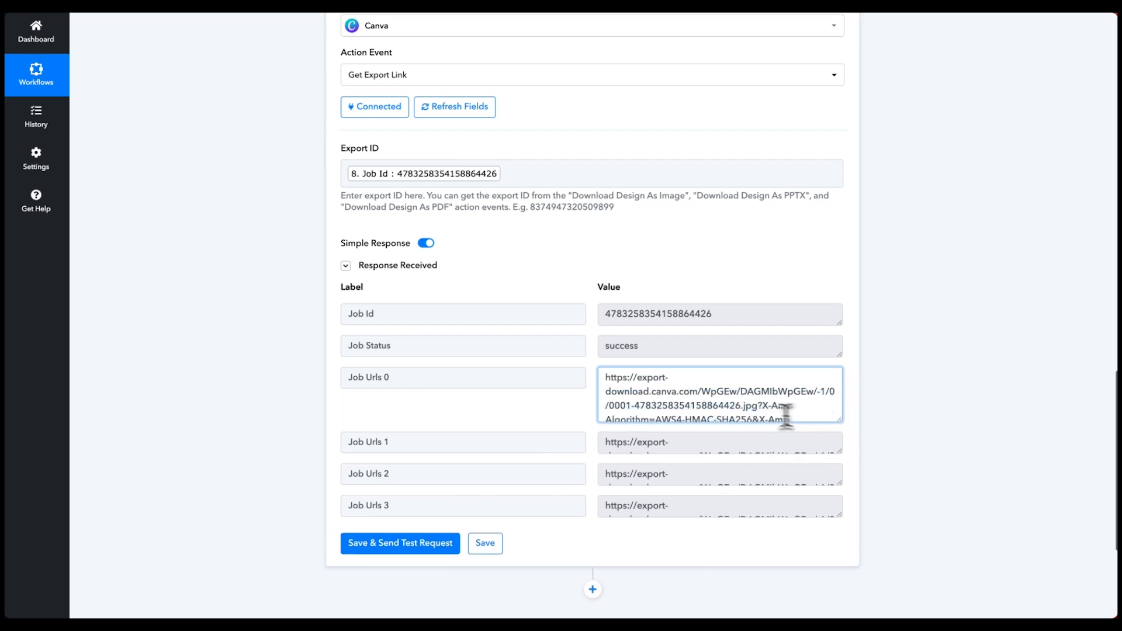
{"action": "triple_click", "coordinate": [754, 412]}
{"action": "key", "text": "super+c"}
{"action": "key", "text": "super+t"}
{"action": "key", "text": "super+v"}
{"action": "key", "text": "Return"}
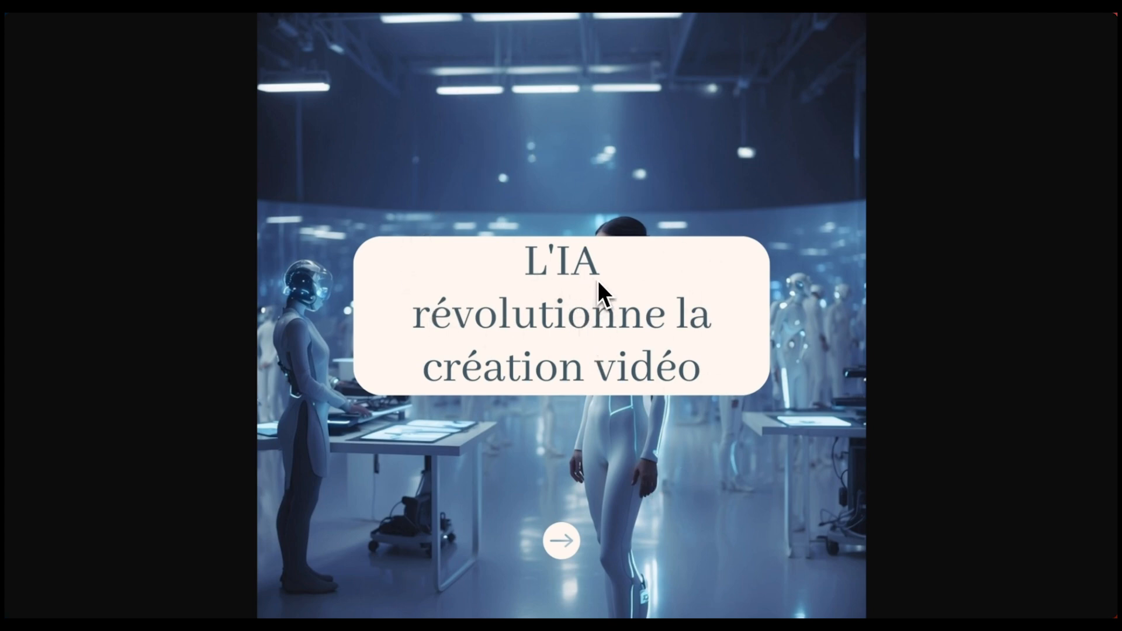
{"action": "key", "text": "super+w"}
- Add a new action step below the Canva Get Export Link step
{"action": "scroll", "coordinate": [695, 354], "scroll_direction": "down", "scroll_amount": 1}
{"action": "left_click", "coordinate": [560, 374]}
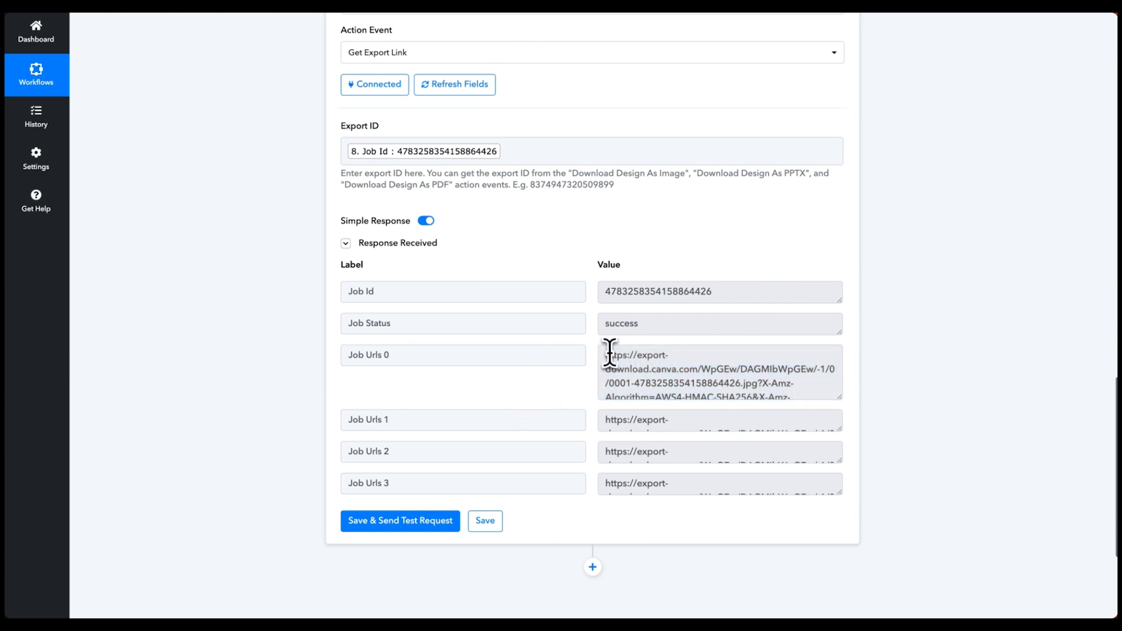
{"action": "left_click_drag", "start_coordinate": [602, 358], "coordinate": [671, 383]}
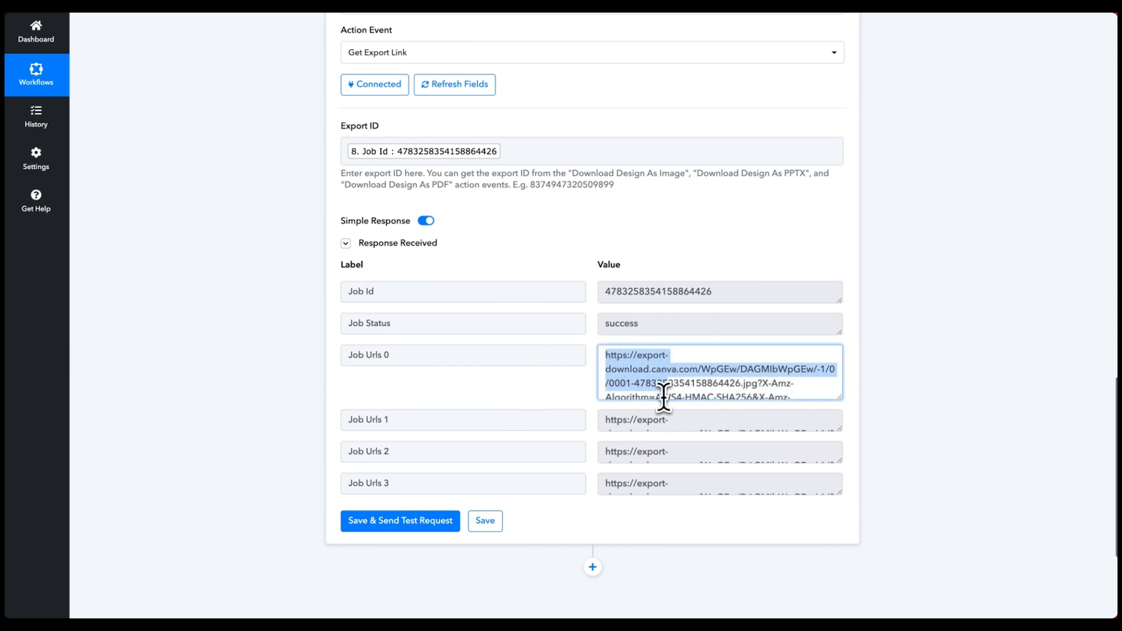
{"action": "scroll", "coordinate": [663, 409], "scroll_direction": "down", "scroll_amount": 3}
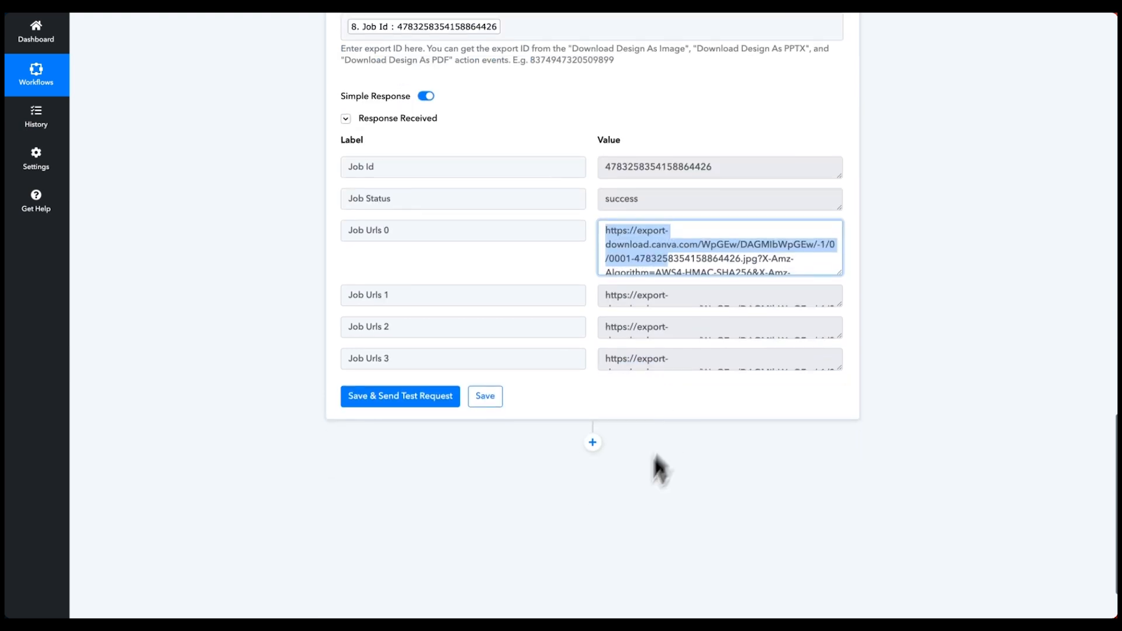
{"action": "left_click", "coordinate": [591, 444]}
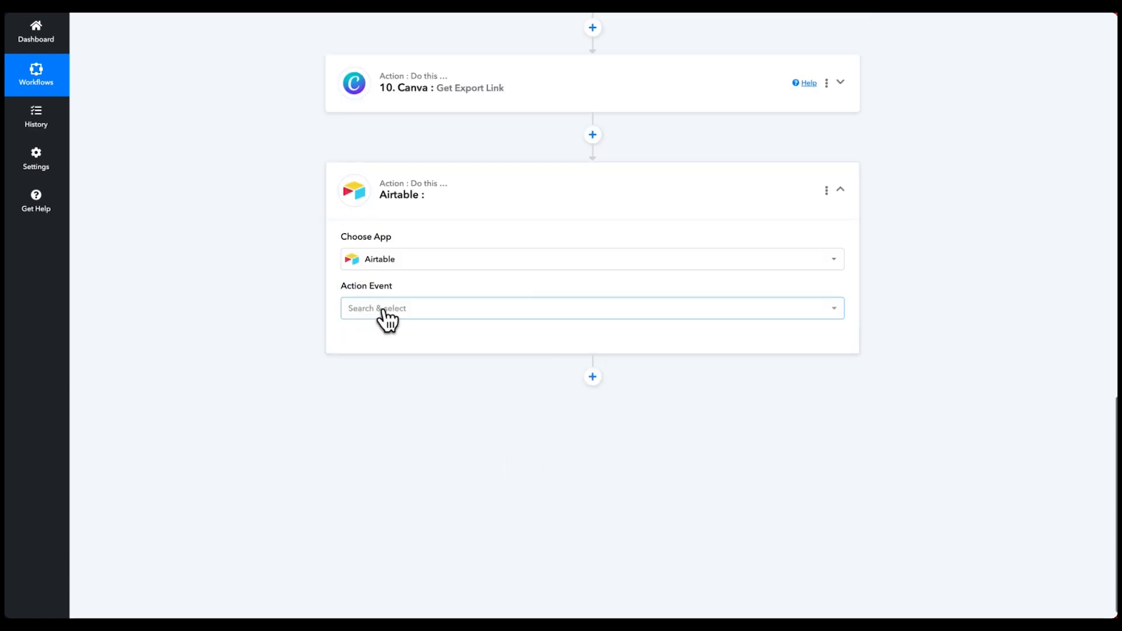
- Set the Airtable step's action event to Update Record using the existing Airtable connection
{"action": "left_click", "coordinate": [383, 310]}
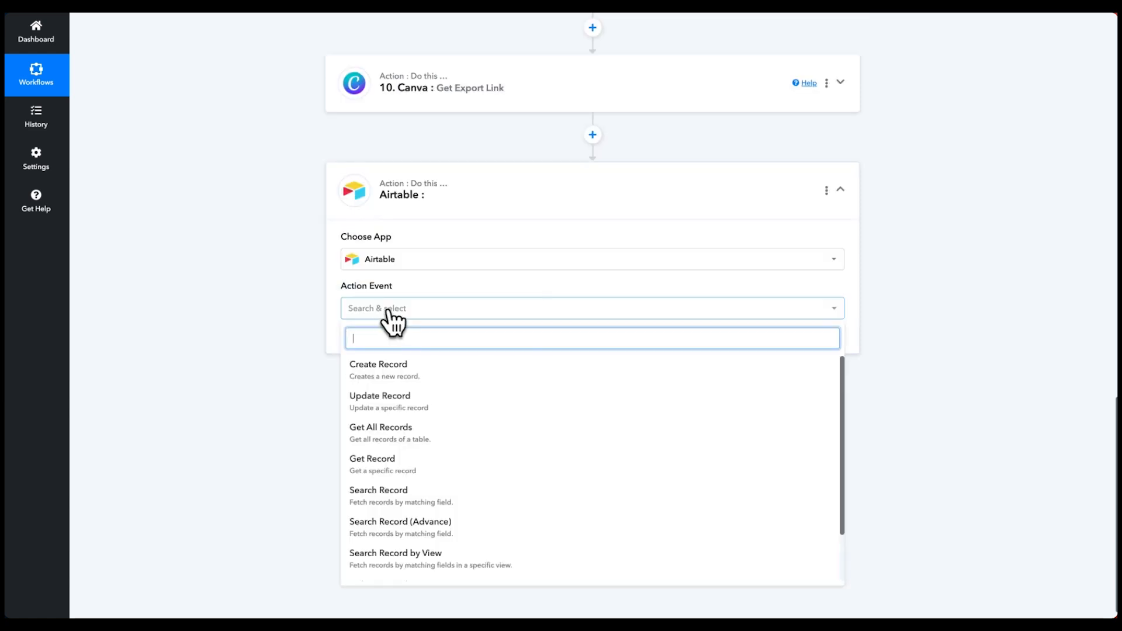
{"action": "left_click", "coordinate": [386, 403]}
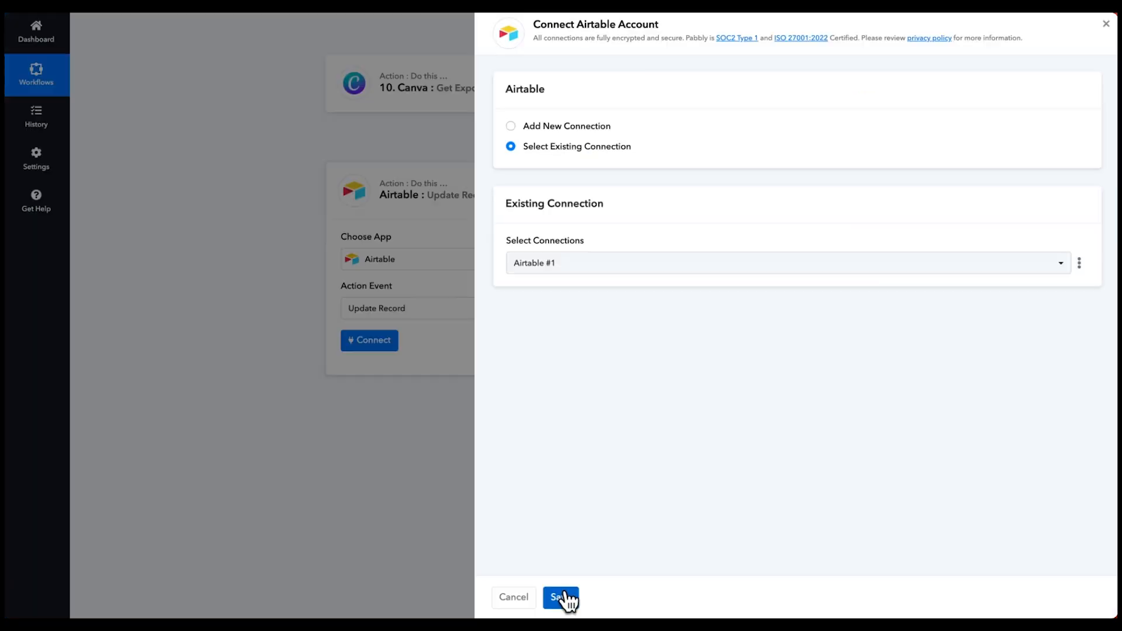
{"action": "left_click", "coordinate": [568, 598]}
{"action": "scroll", "coordinate": [380, 413], "scroll_direction": "down", "scroll_amount": 1}
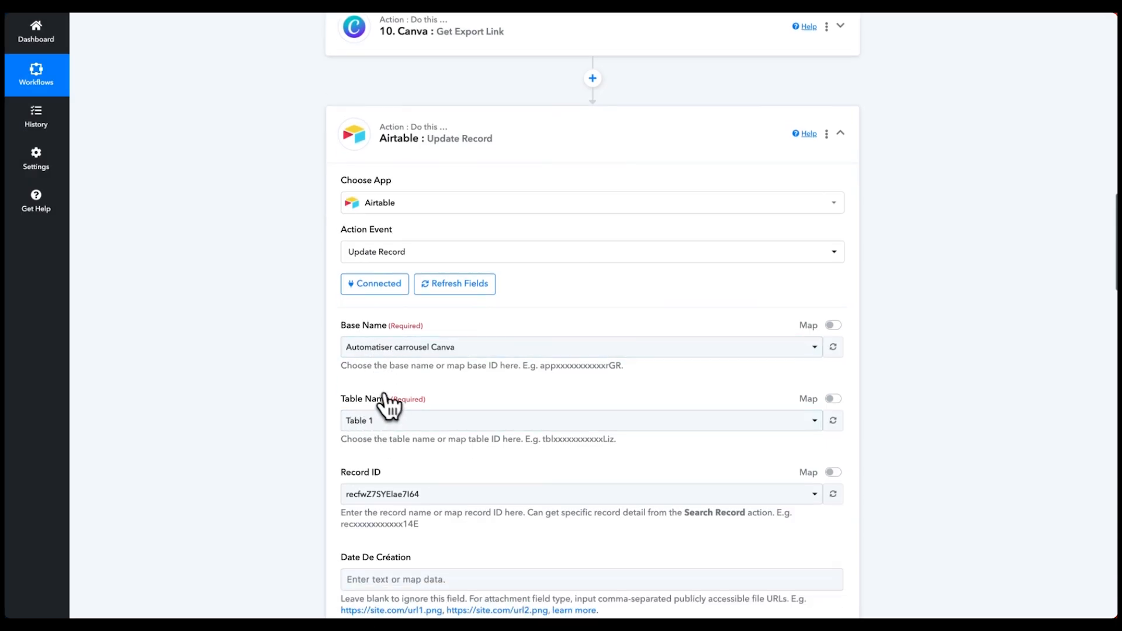
{"action": "scroll", "coordinate": [388, 409], "scroll_direction": "down", "scroll_amount": 1}
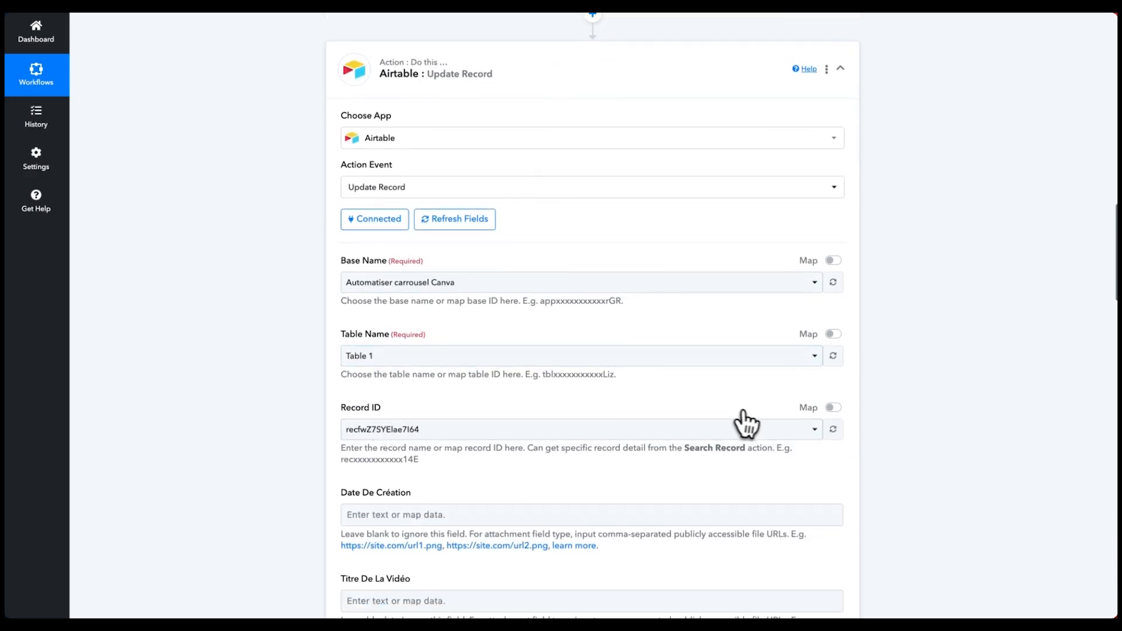
- Switch Record ID to mapped data and replace the fixed value with the webhook's ID
{"action": "left_click", "coordinate": [831, 408]}
{"action": "left_click_drag", "start_coordinate": [503, 433], "coordinate": [286, 438]}
{"action": "key", "text": "BackSpace"}
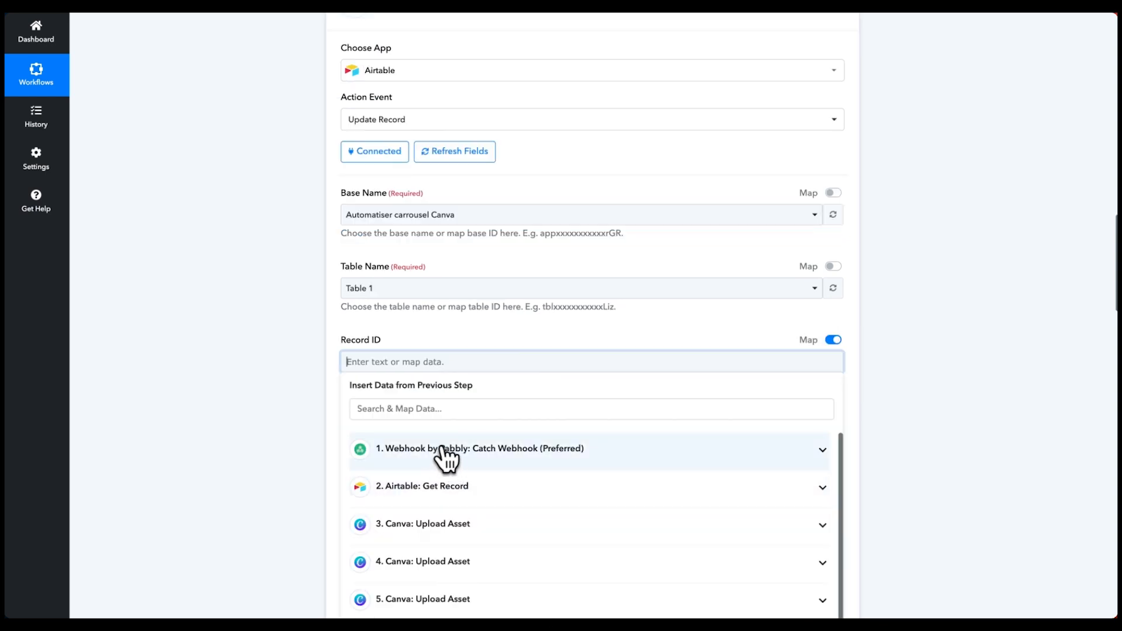
{"action": "left_click", "coordinate": [447, 456]}
{"action": "left_click", "coordinate": [413, 480]}
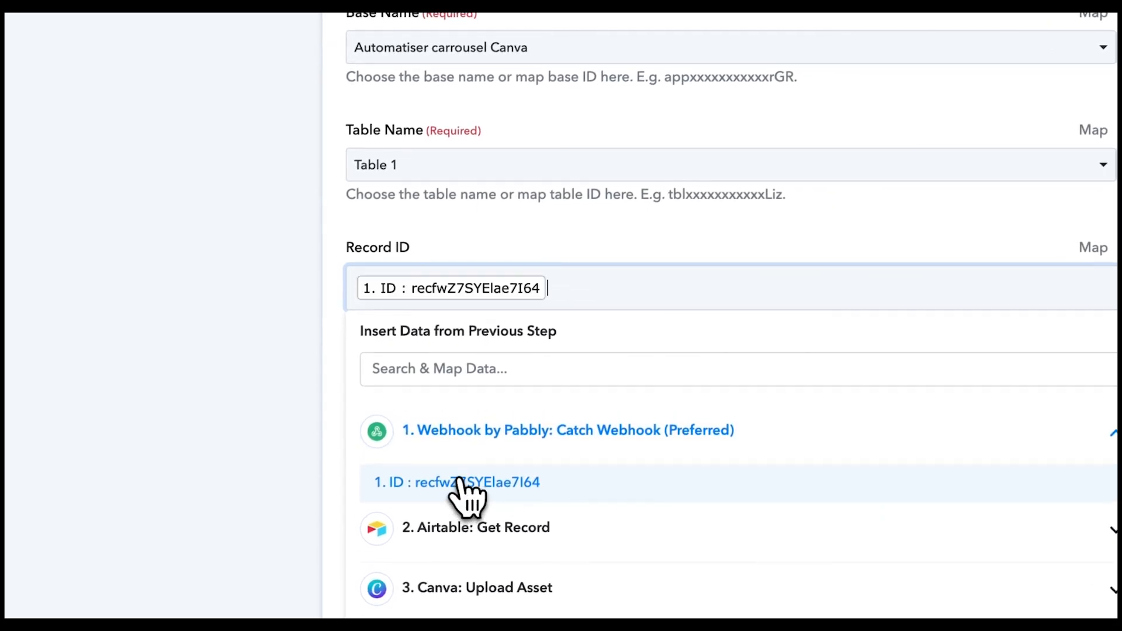
{"action": "left_click", "coordinate": [500, 236]}
- Open the Slide1 field's data list and expand the Get Export Link step's data
{"action": "scroll", "coordinate": [460, 351], "scroll_direction": "down", "scroll_amount": 5}
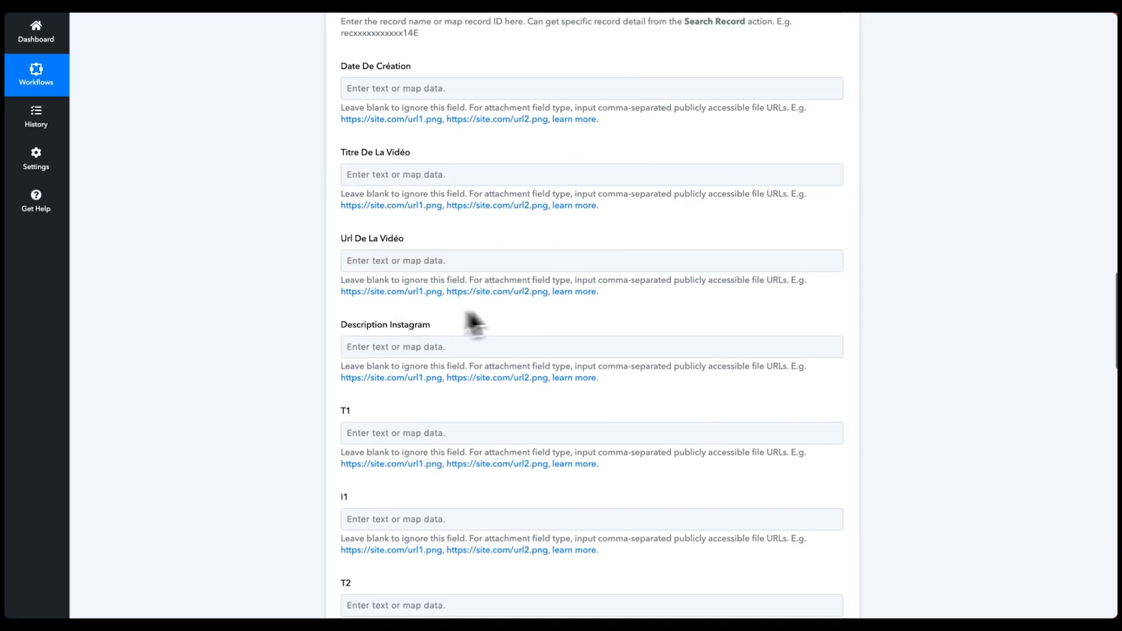
{"action": "scroll", "coordinate": [670, 416], "scroll_direction": "down", "scroll_amount": 8}
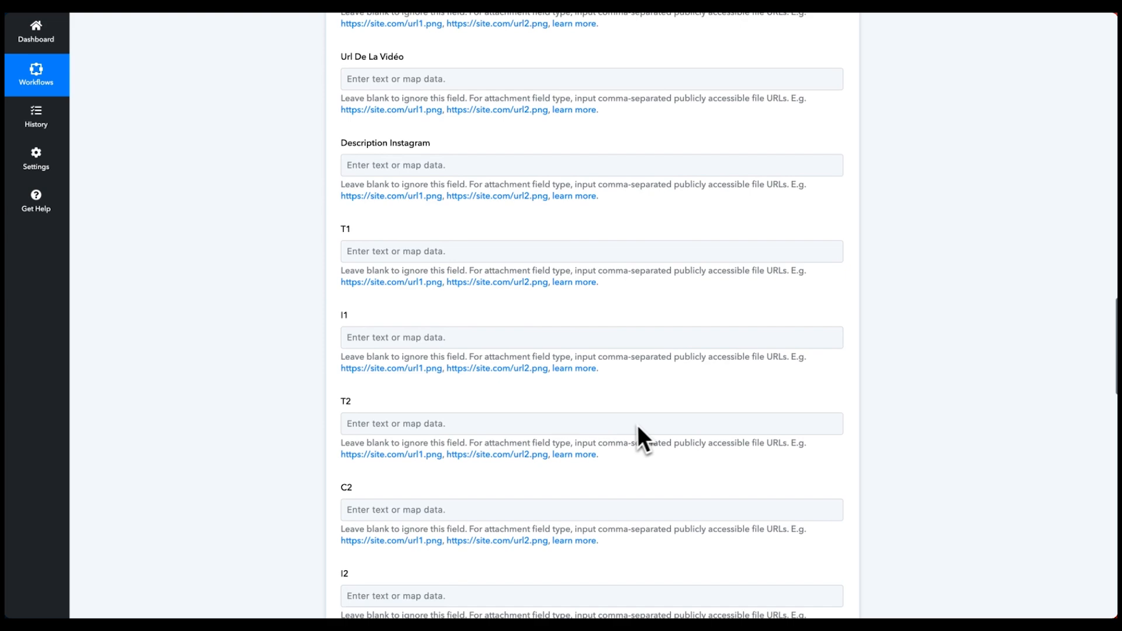
{"action": "scroll", "coordinate": [634, 425], "scroll_direction": "down", "scroll_amount": 7}
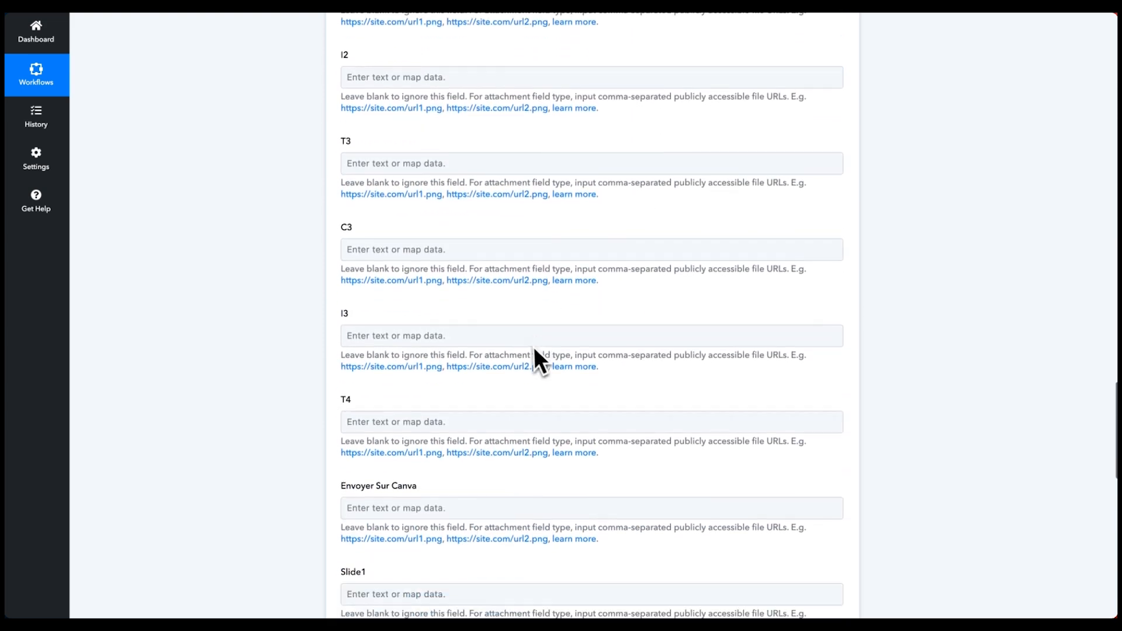
{"action": "scroll", "coordinate": [517, 351], "scroll_direction": "down", "scroll_amount": 1}
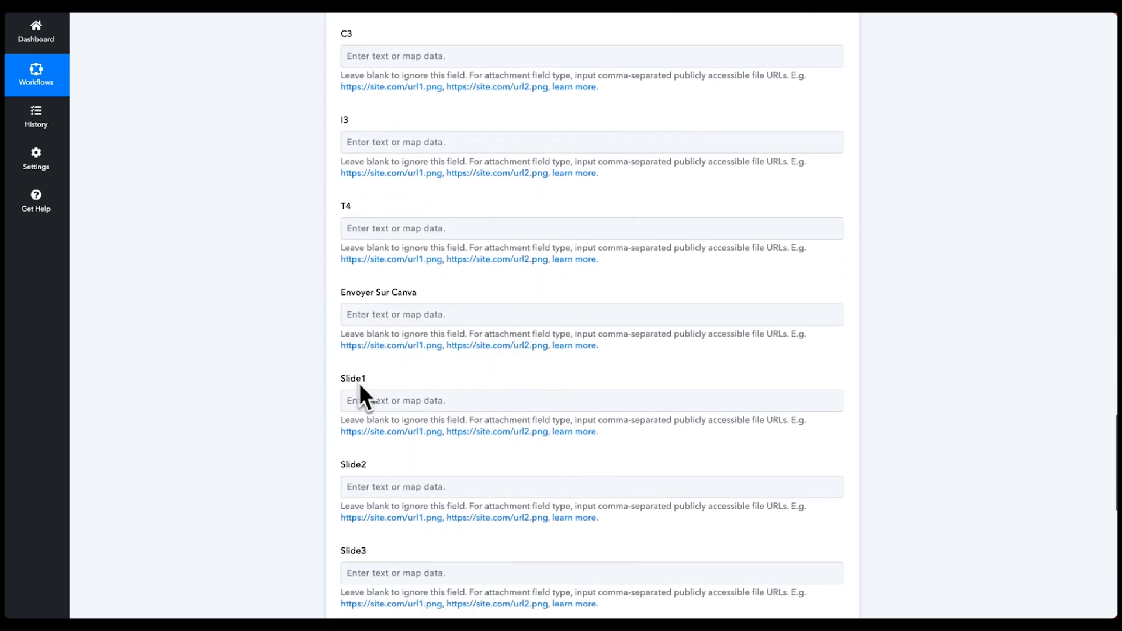
{"action": "left_click", "coordinate": [371, 402]}
{"action": "scroll", "coordinate": [580, 393], "scroll_direction": "down", "scroll_amount": 7}
{"action": "left_click", "coordinate": [566, 362]}
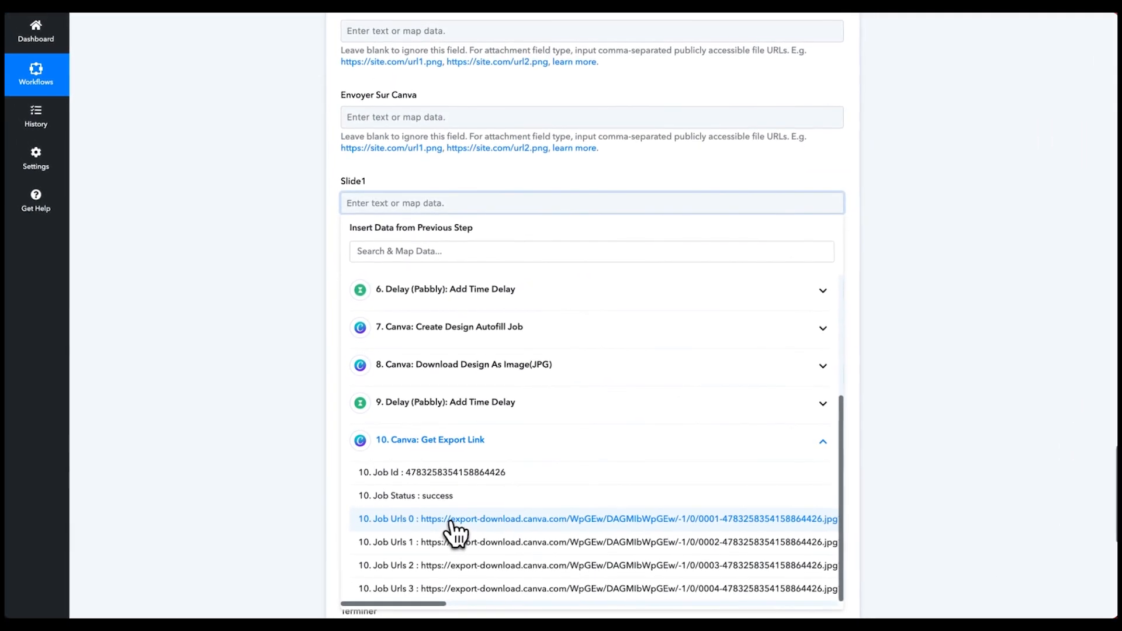
- Map Slide1 to Job Urls 0 and Slide2 to Job Urls 1
{"action": "left_click", "coordinate": [421, 526]}
{"action": "left_click", "coordinate": [324, 243]}
{"action": "scroll", "coordinate": [306, 260], "scroll_direction": "down", "scroll_amount": 2}
{"action": "left_click", "coordinate": [403, 246]}
{"action": "scroll", "coordinate": [431, 445], "scroll_direction": "down", "scroll_amount": 2}
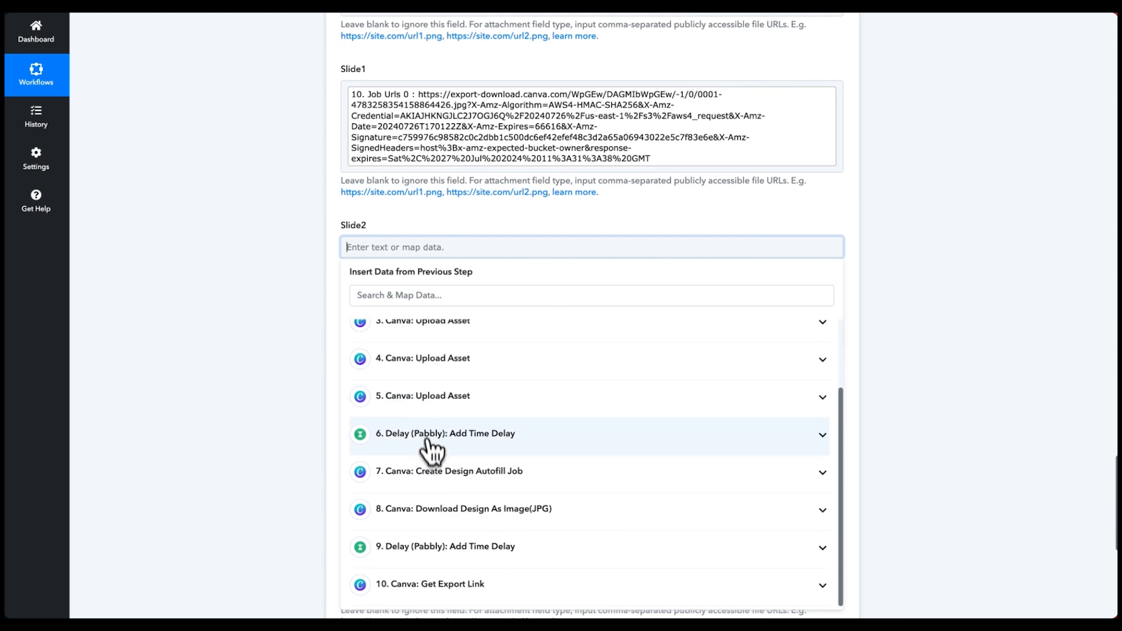
{"action": "left_click", "coordinate": [438, 586]}
{"action": "scroll", "coordinate": [457, 555], "scroll_direction": "down", "scroll_amount": 3}
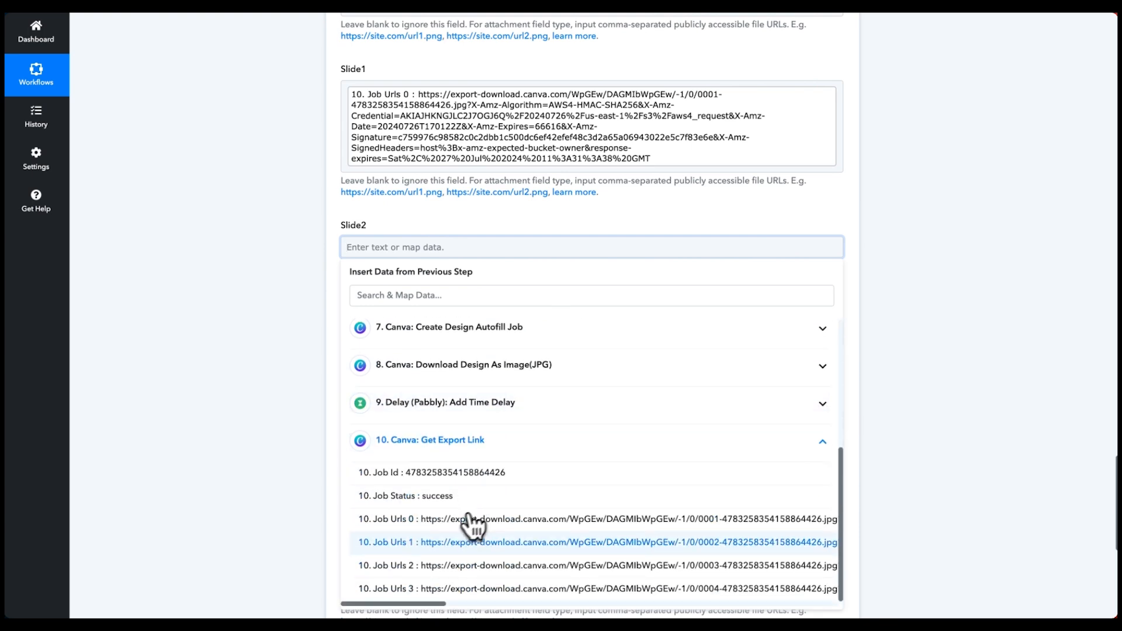
{"action": "left_click", "coordinate": [421, 562]}
- Map Slide3 to Job Urls 2 and Slide4 to Job Urls 3
{"action": "left_click", "coordinate": [321, 331]}
{"action": "scroll", "coordinate": [321, 331], "scroll_direction": "down", "scroll_amount": 2}
{"action": "left_click", "coordinate": [374, 307]}
{"action": "left_click", "coordinate": [373, 319]}
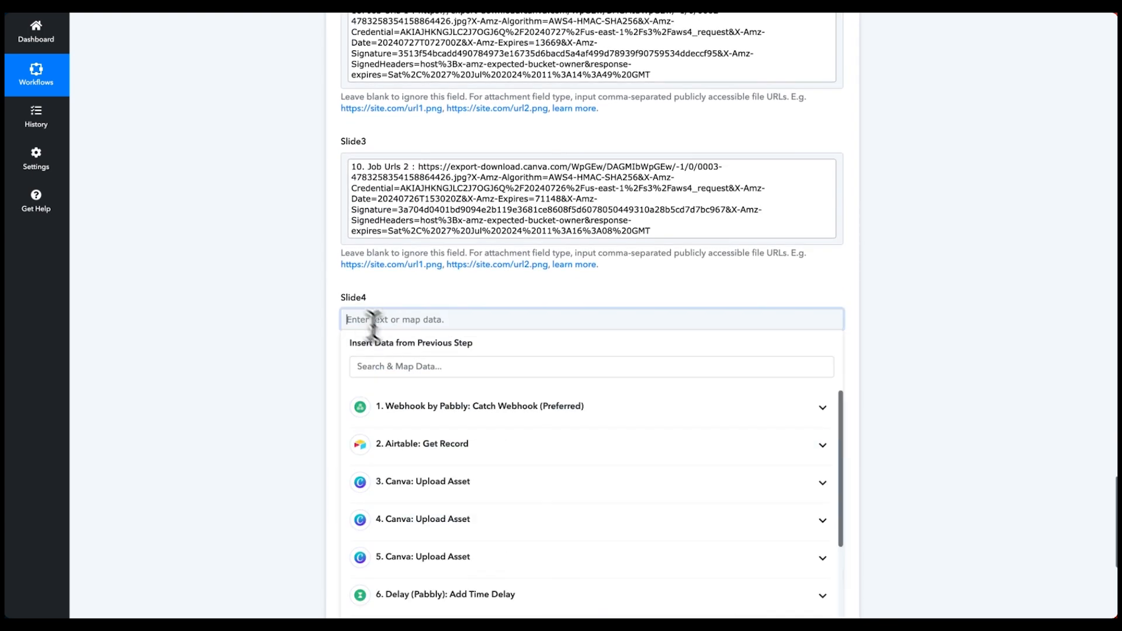
{"action": "scroll", "coordinate": [426, 431], "scroll_direction": "down", "scroll_amount": 5}
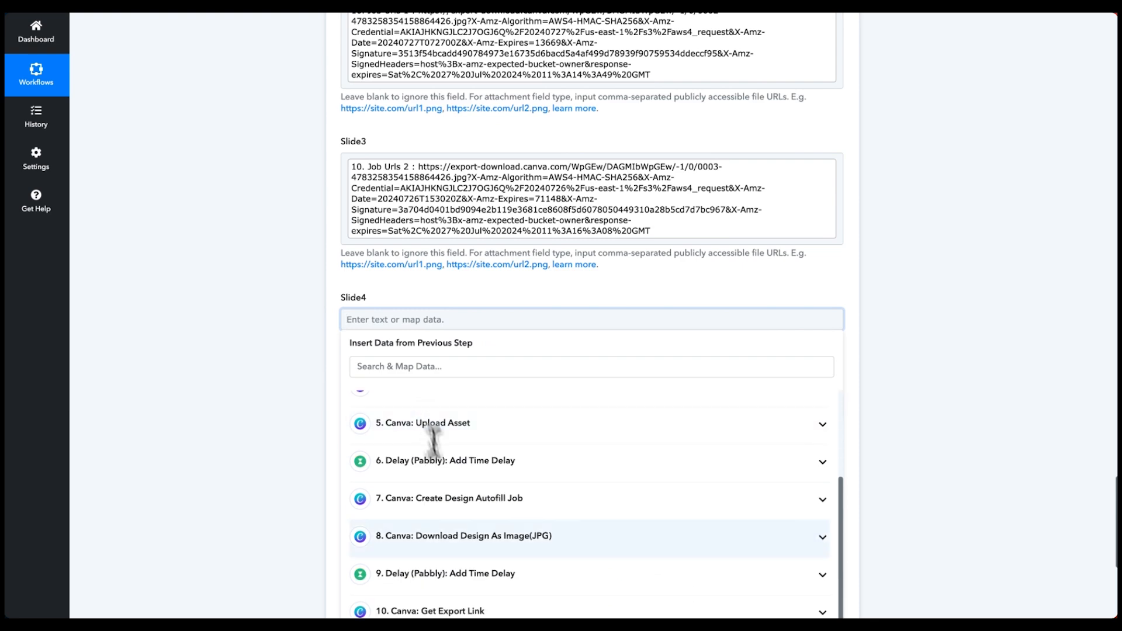
{"action": "left_click", "coordinate": [448, 584]}
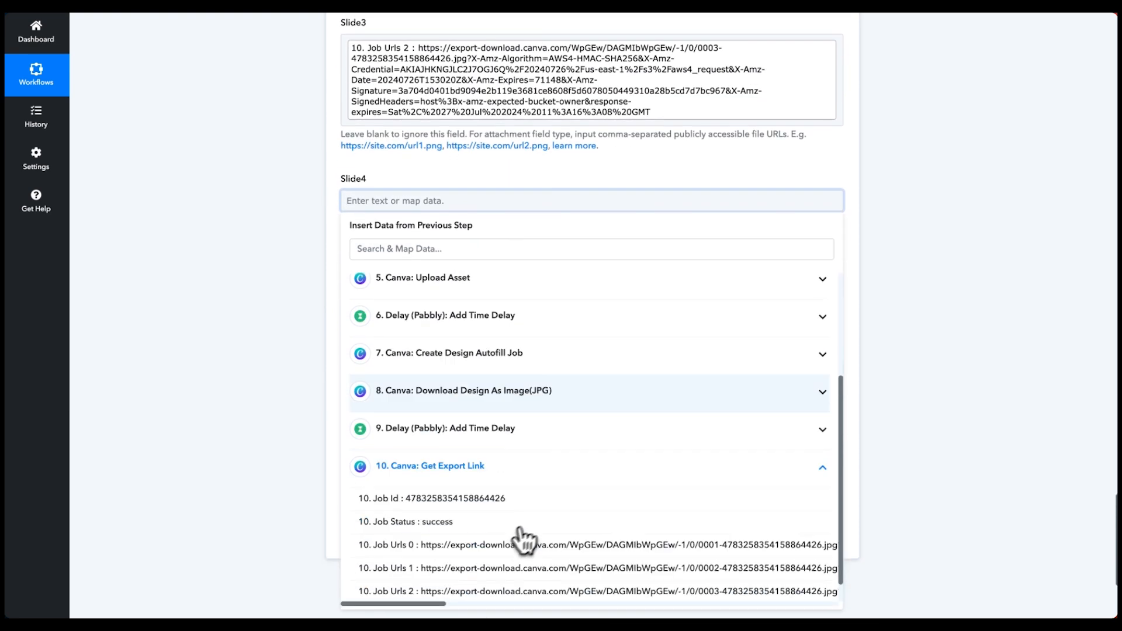
{"action": "scroll", "coordinate": [478, 570], "scroll_direction": "down", "scroll_amount": 1}
{"action": "left_click", "coordinate": [427, 588]}
{"action": "left_click", "coordinate": [276, 233]}
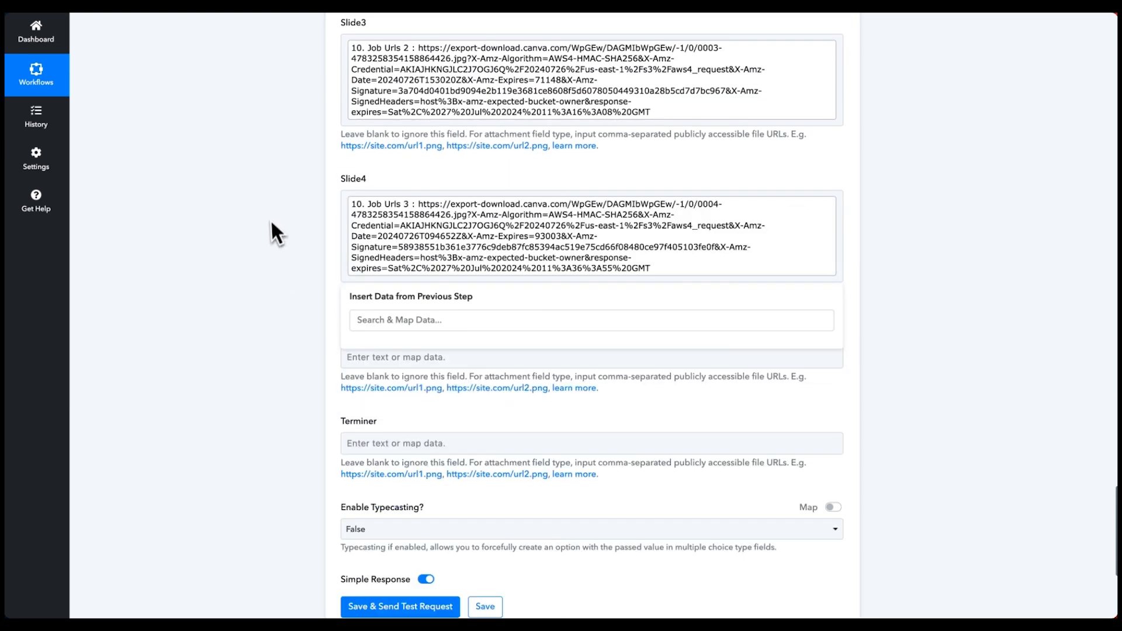
- Set Enable Typecasting to True, then save and send a test update request
{"action": "scroll", "coordinate": [429, 351], "scroll_direction": "down", "scroll_amount": 1}
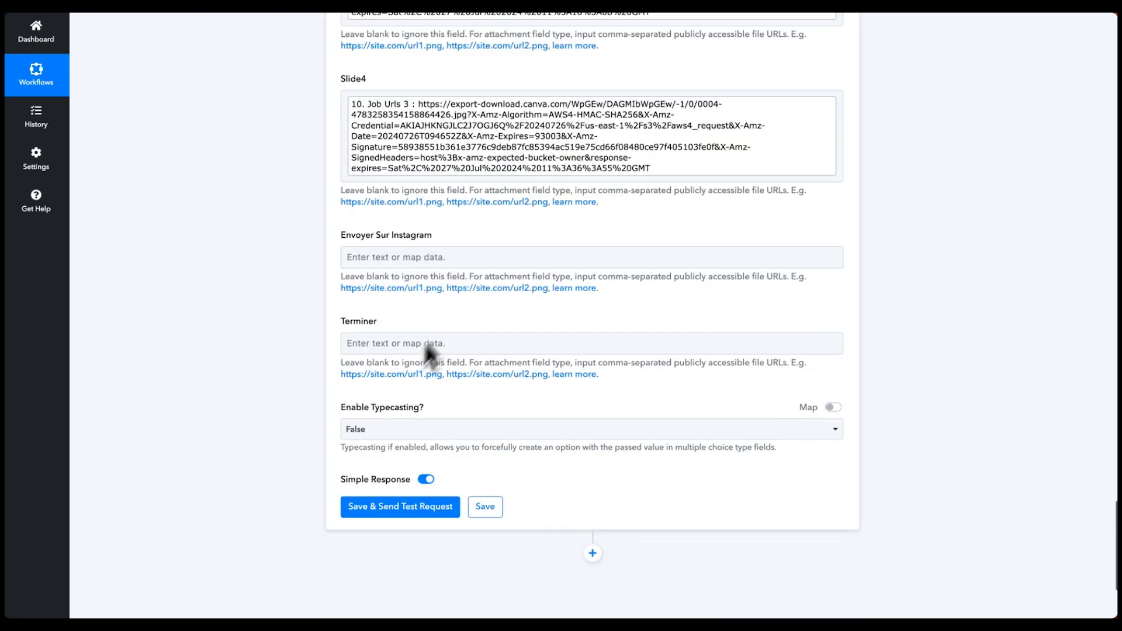
{"action": "left_click", "coordinate": [402, 430]}
{"action": "left_click", "coordinate": [362, 505]}
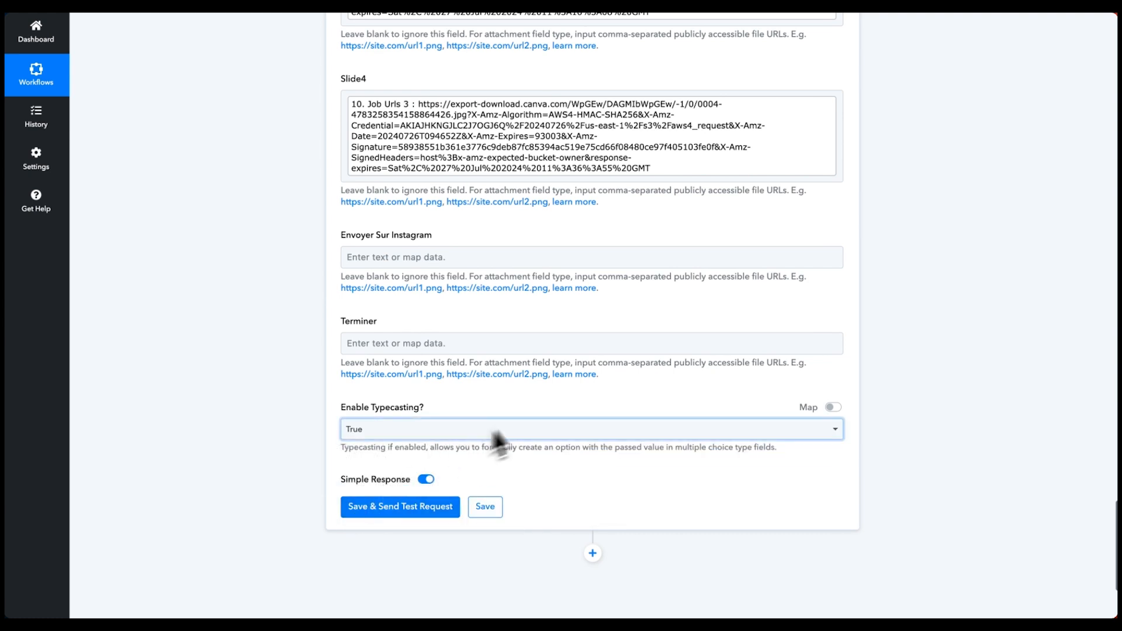
{"action": "left_click", "coordinate": [367, 515]}
- Review the test response and switch to the Airtable base
{"action": "scroll", "coordinate": [546, 292], "scroll_direction": "down", "scroll_amount": 4}
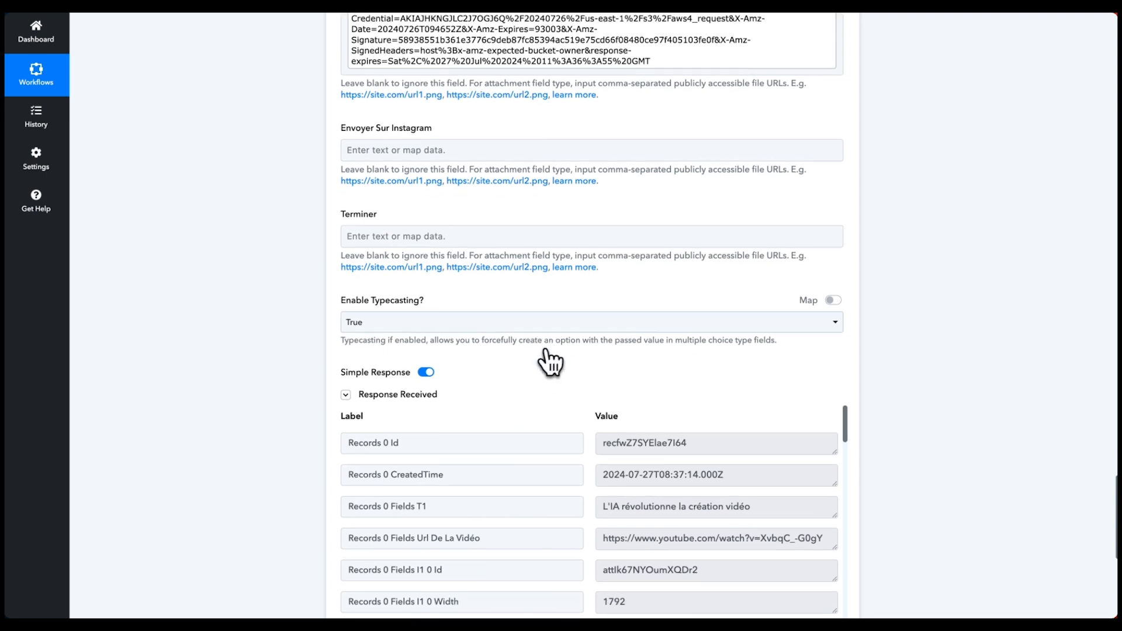
{"action": "scroll", "coordinate": [563, 356], "scroll_direction": "down", "scroll_amount": 5}
{"action": "scroll", "coordinate": [599, 362], "scroll_direction": "down", "scroll_amount": 2}
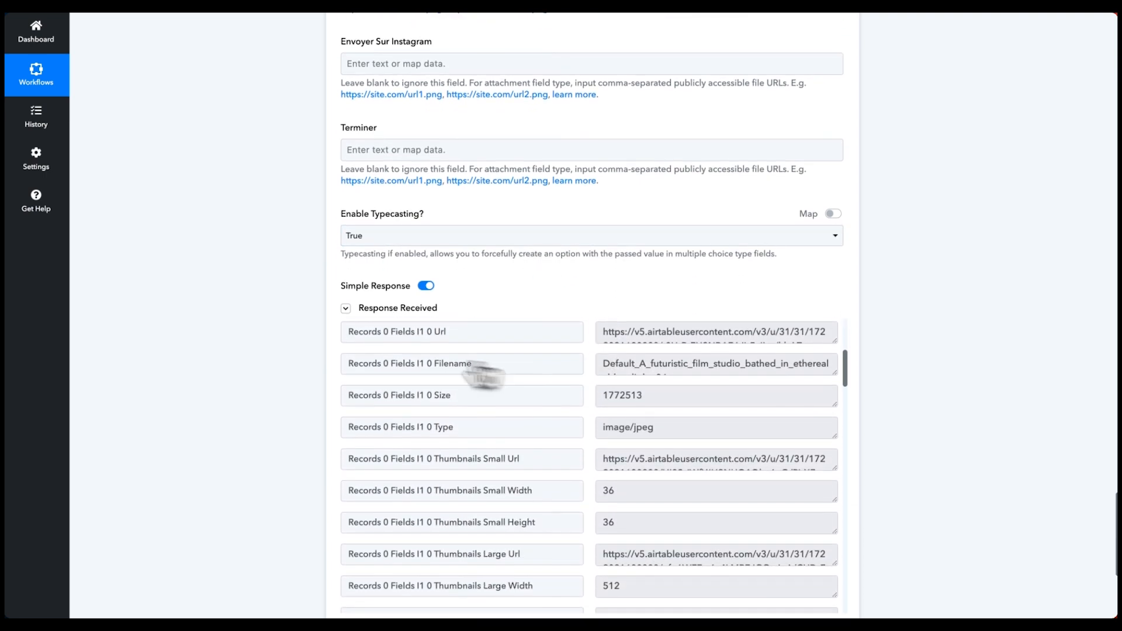
{"action": "mouse_move", "coordinate": [20, 170]}
{"action": "left_click", "coordinate": [53, 81]}
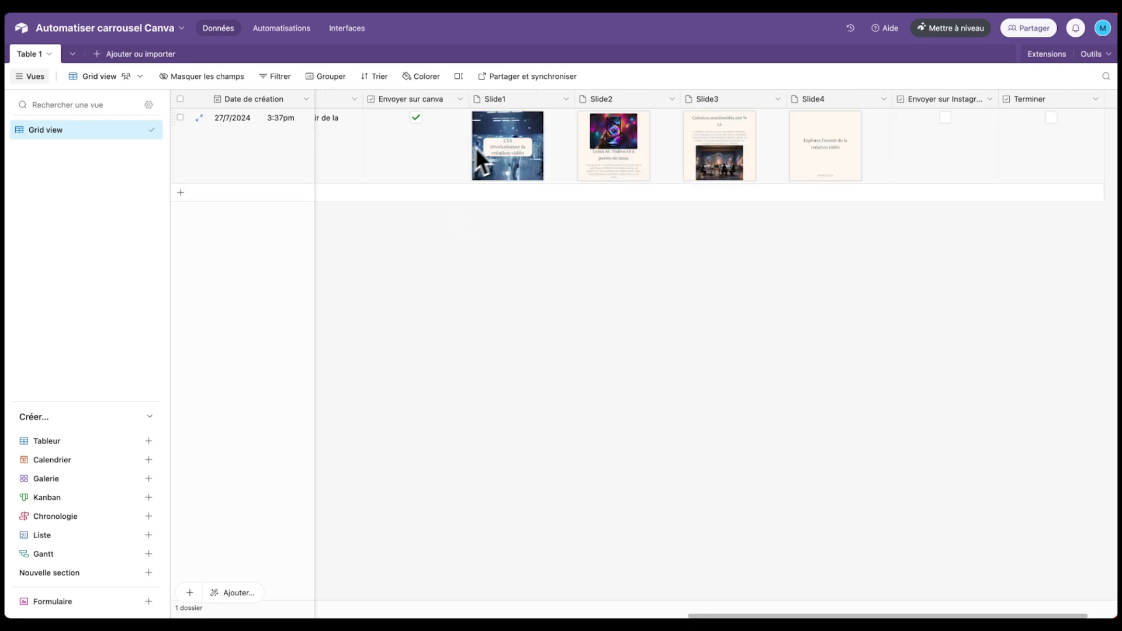
- View the Slide1, Slide2 and Slide4 attachments in full to verify the exported slide images
{"action": "scroll", "coordinate": [489, 169], "scroll_direction": "left", "scroll_amount": 3}
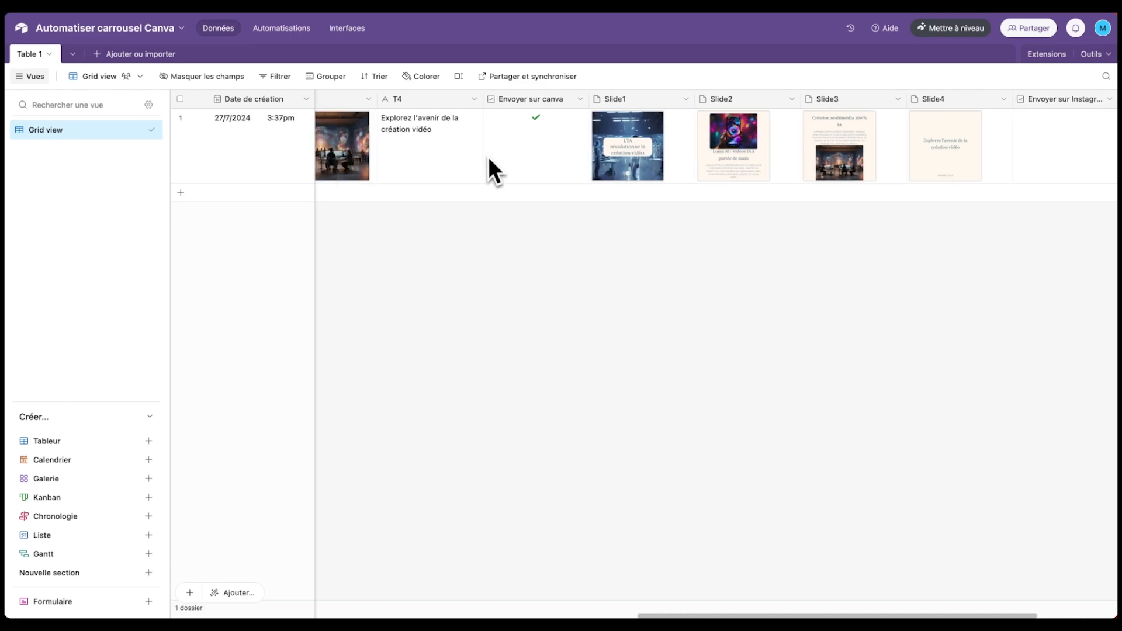
{"action": "scroll", "coordinate": [511, 163], "scroll_direction": "right", "scroll_amount": 2}
{"action": "left_click", "coordinate": [566, 143]}
{"action": "left_click", "coordinate": [566, 143]}
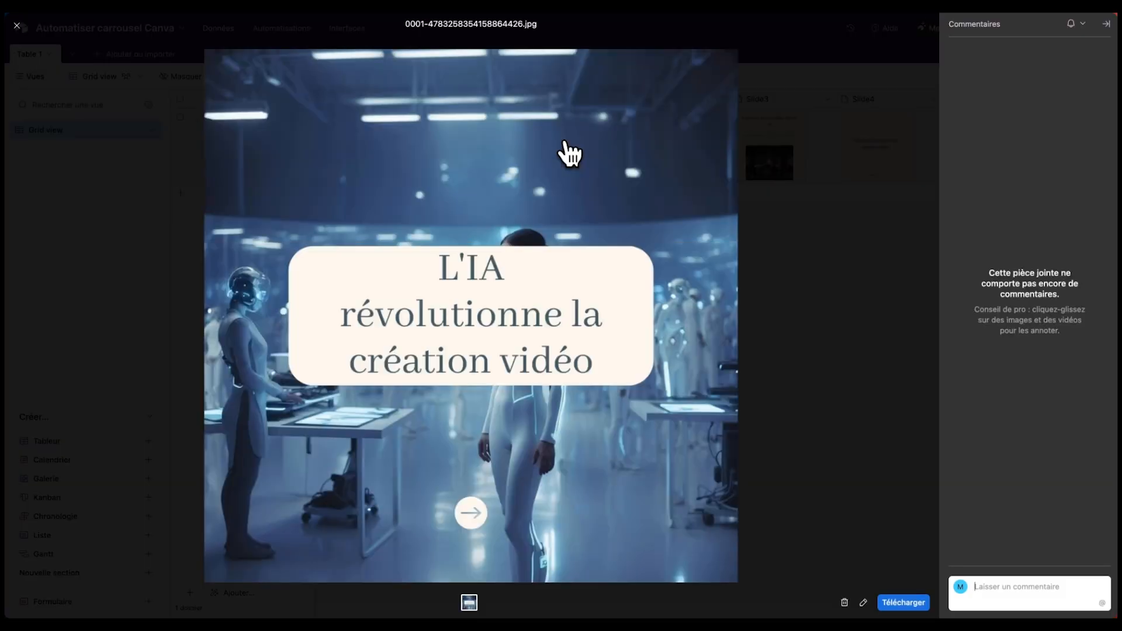
{"action": "left_click", "coordinate": [570, 153]}
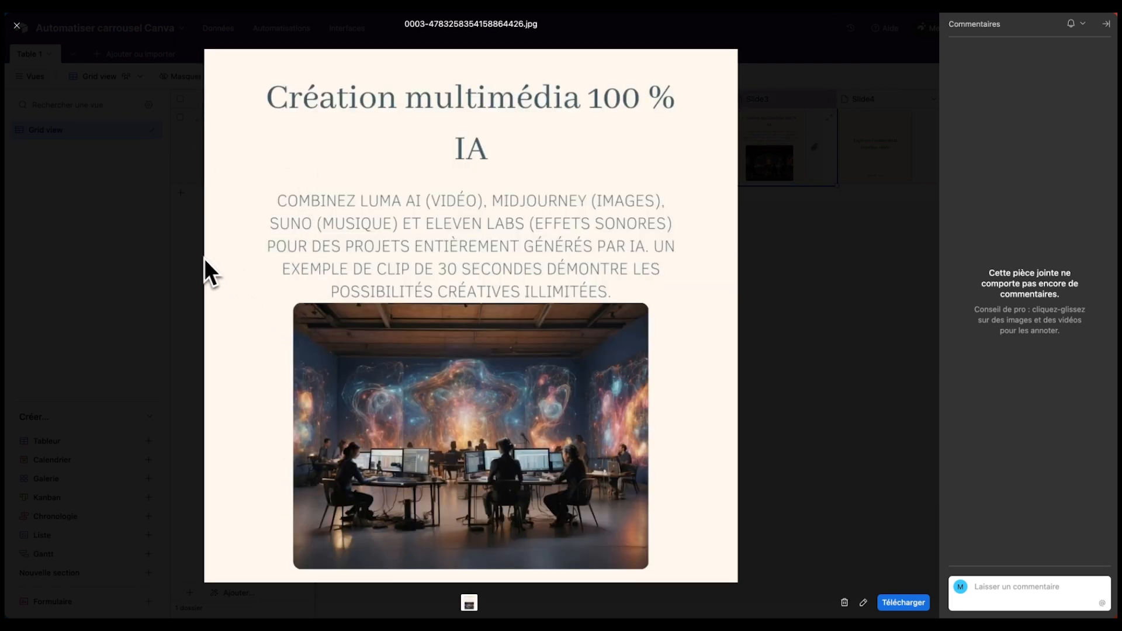
{"action": "left_click", "coordinate": [204, 258]}
{"action": "left_click", "coordinate": [871, 140]}
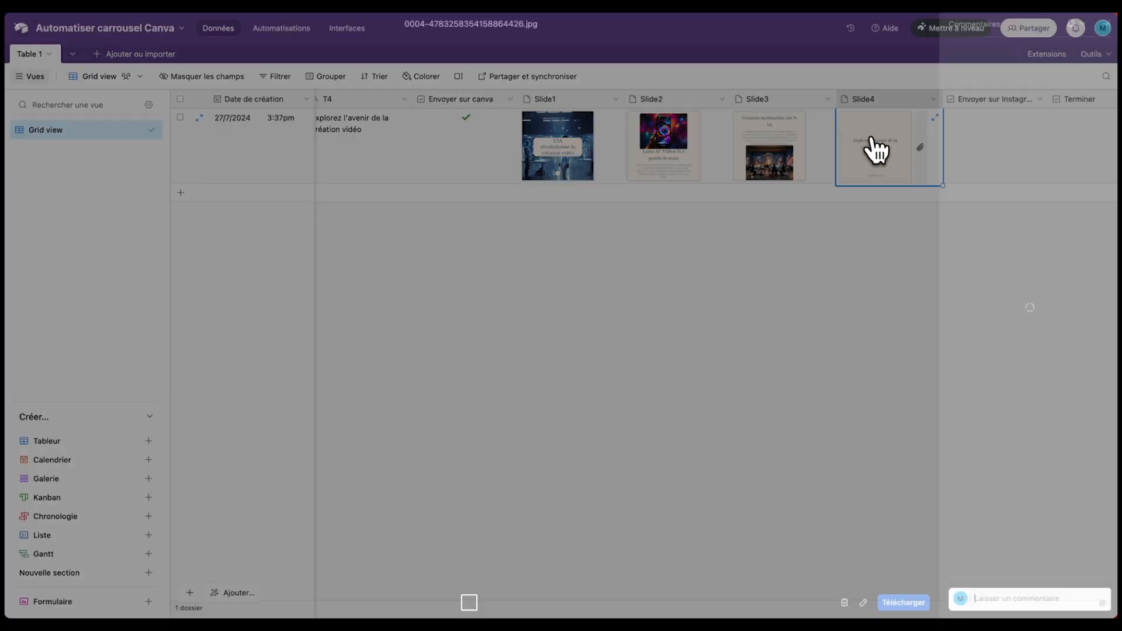
{"action": "key", "text": "Escape"}
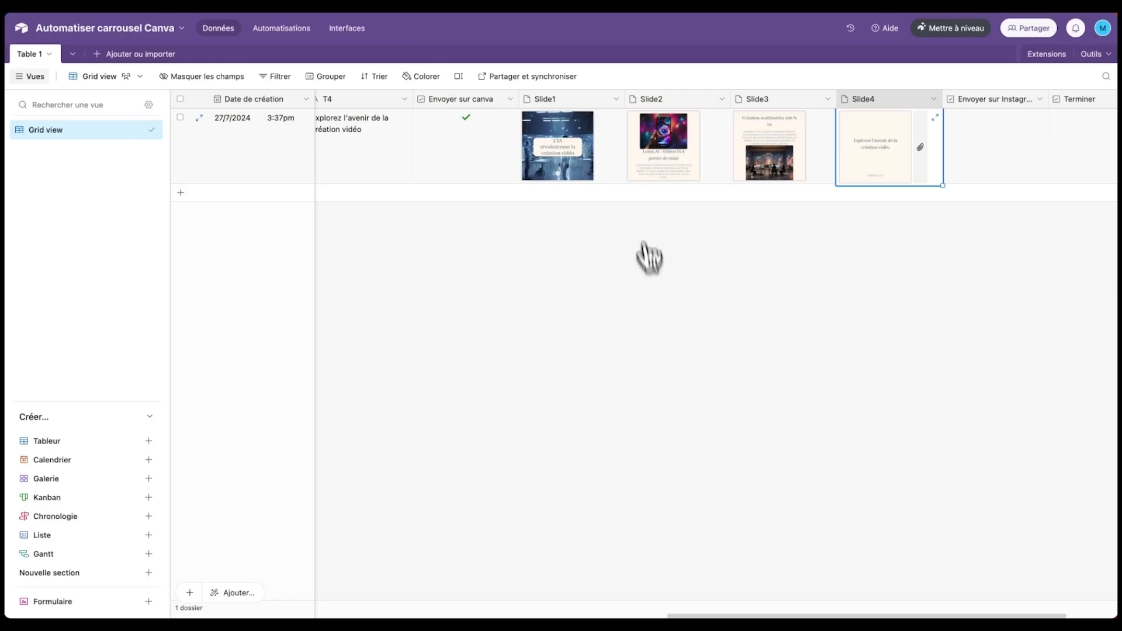
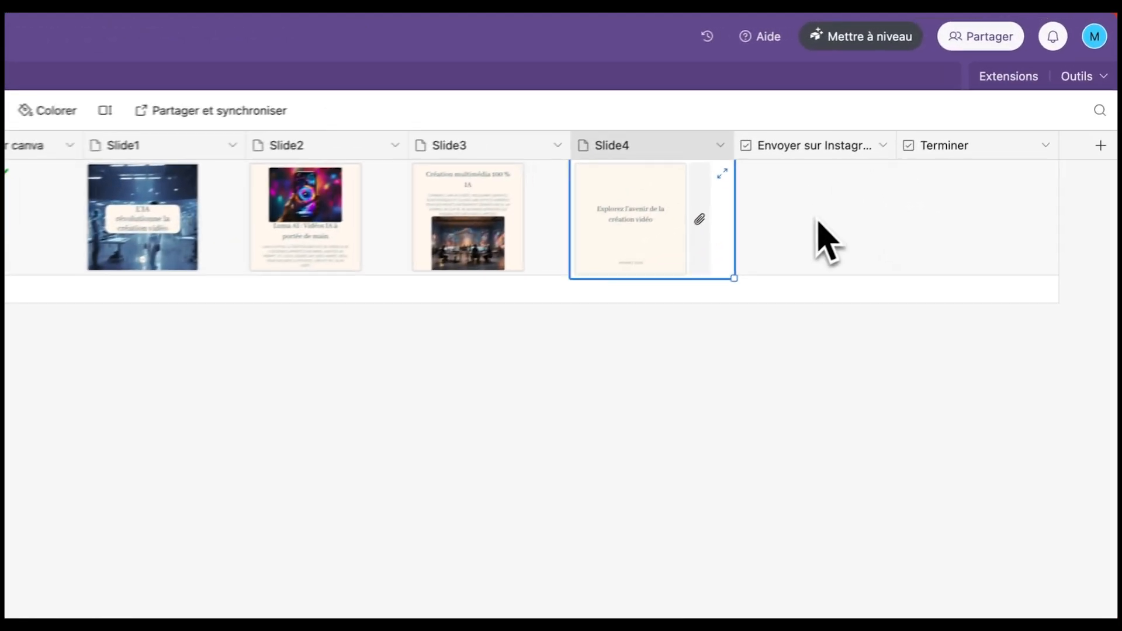
- Widen the Envoyer sur Instagram column, tick it for the record, and start a new Make scenario
{"action": "left_click_drag", "start_coordinate": [887, 151], "coordinate": [901, 151]}
{"action": "left_click", "coordinate": [810, 180]}
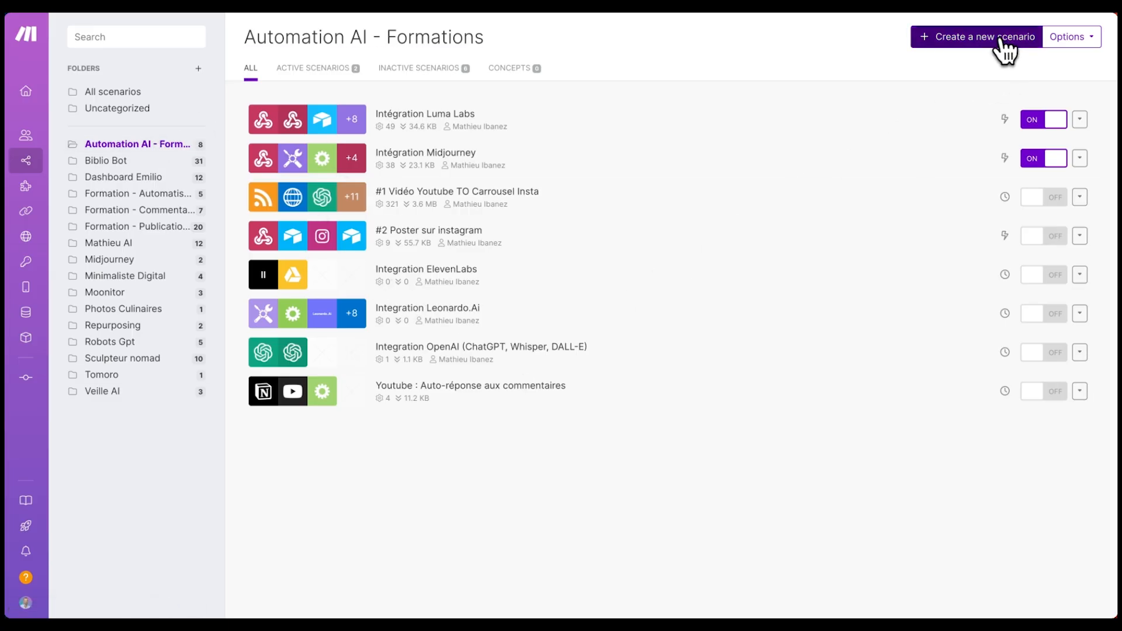
{"action": "left_click", "coordinate": [1001, 39]}
{"action": "left_click", "coordinate": [147, 39]}
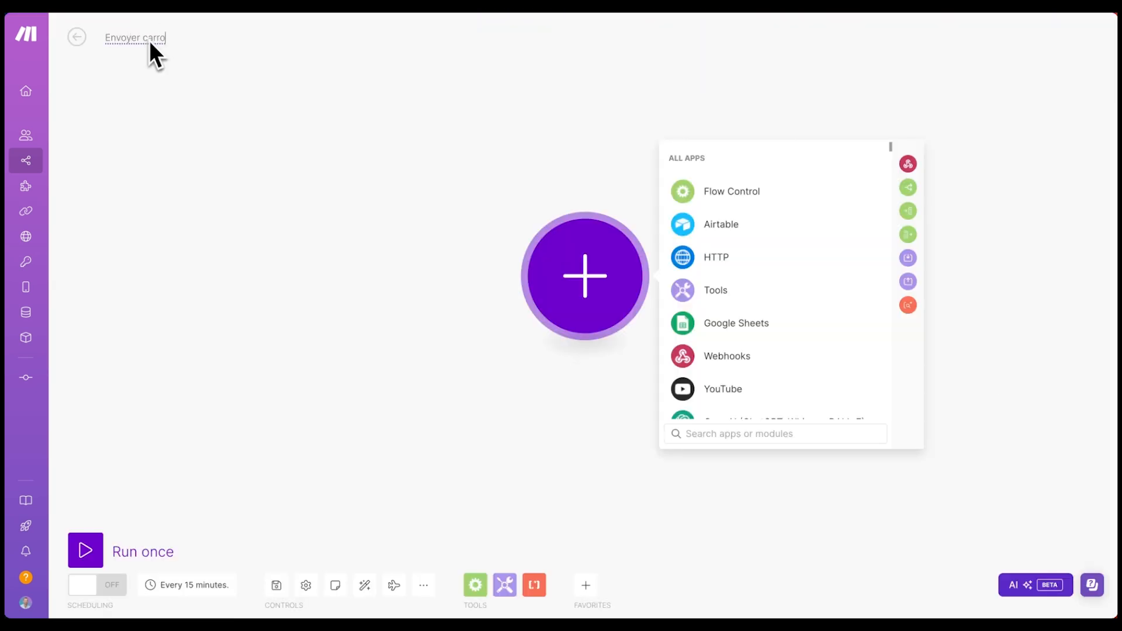
- Name the scenario 'Envoyer carrousel instagram' and add a Webhooks Custom webhook trigger
{"action": "type", "text": "usel instagram"}
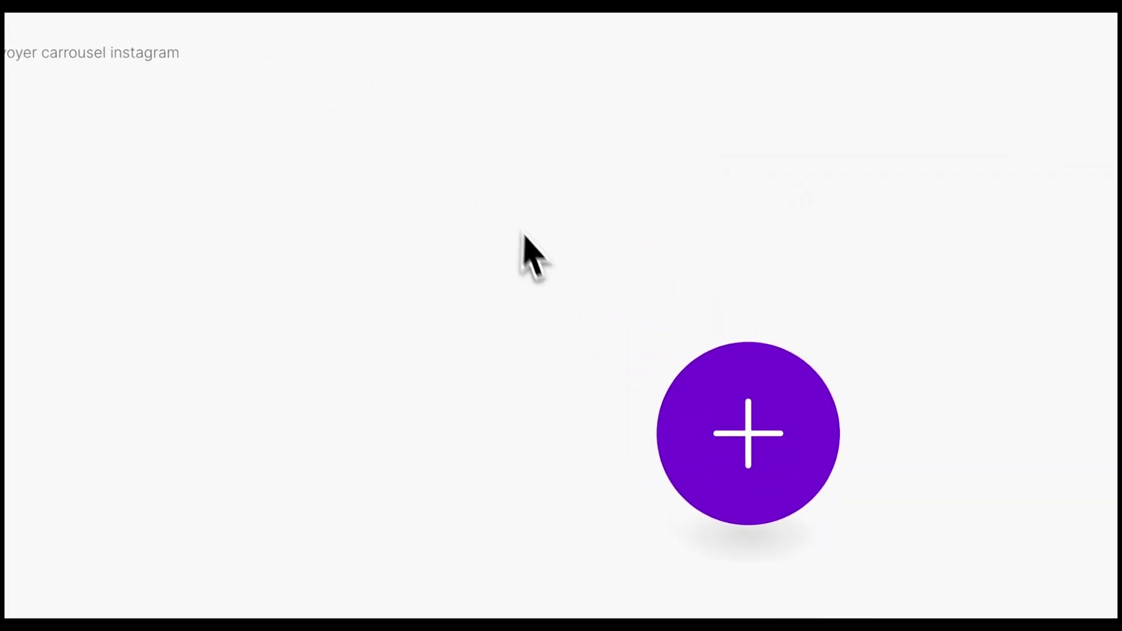
{"action": "left_click", "coordinate": [494, 354]}
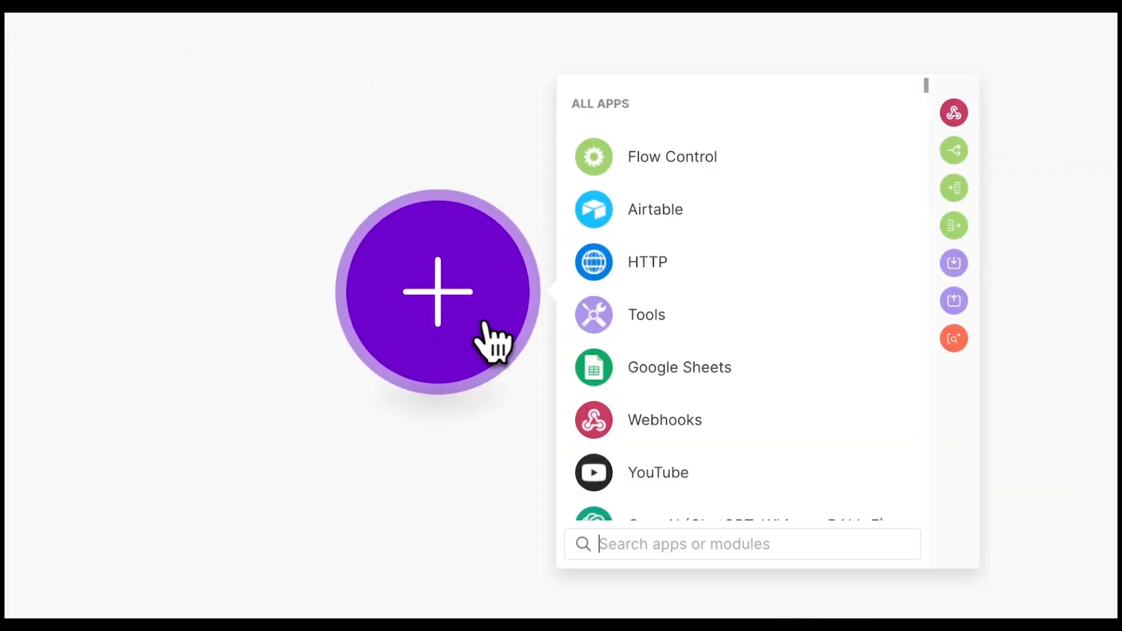
{"action": "left_click", "coordinate": [667, 422]}
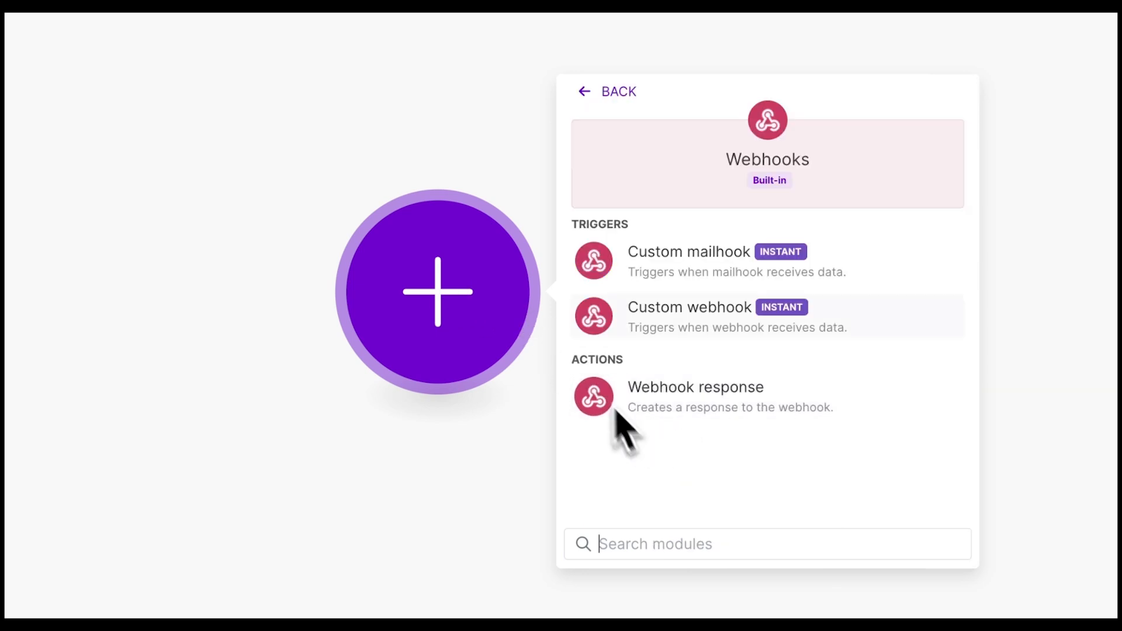
{"action": "left_click", "coordinate": [682, 318]}
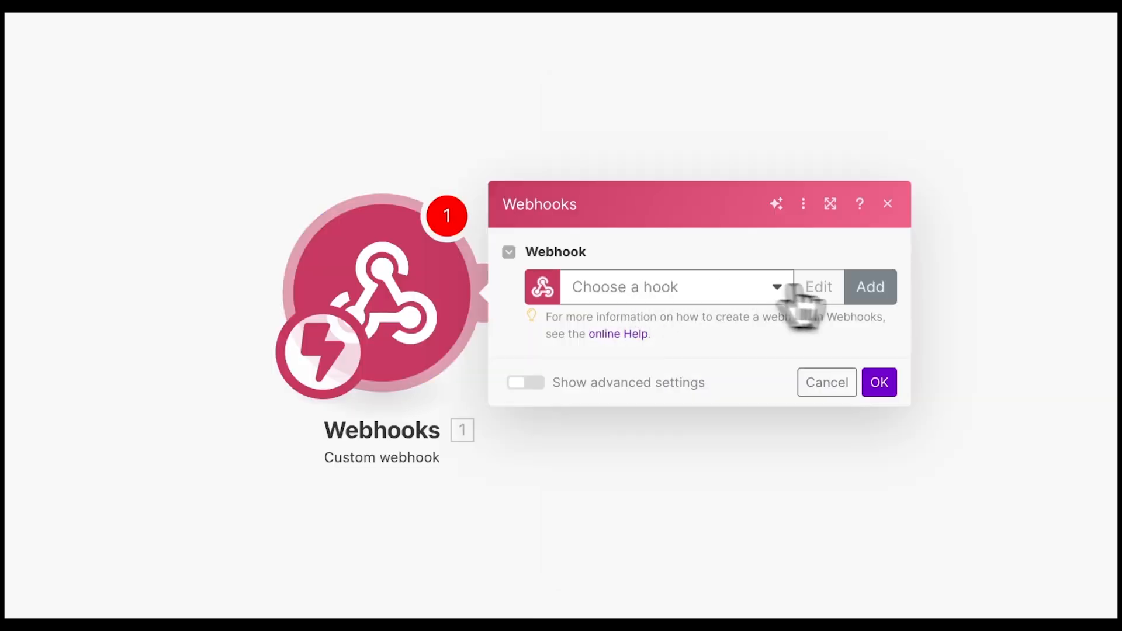
- Create and save a new webhook, then copy its address
{"action": "left_click", "coordinate": [870, 289]}
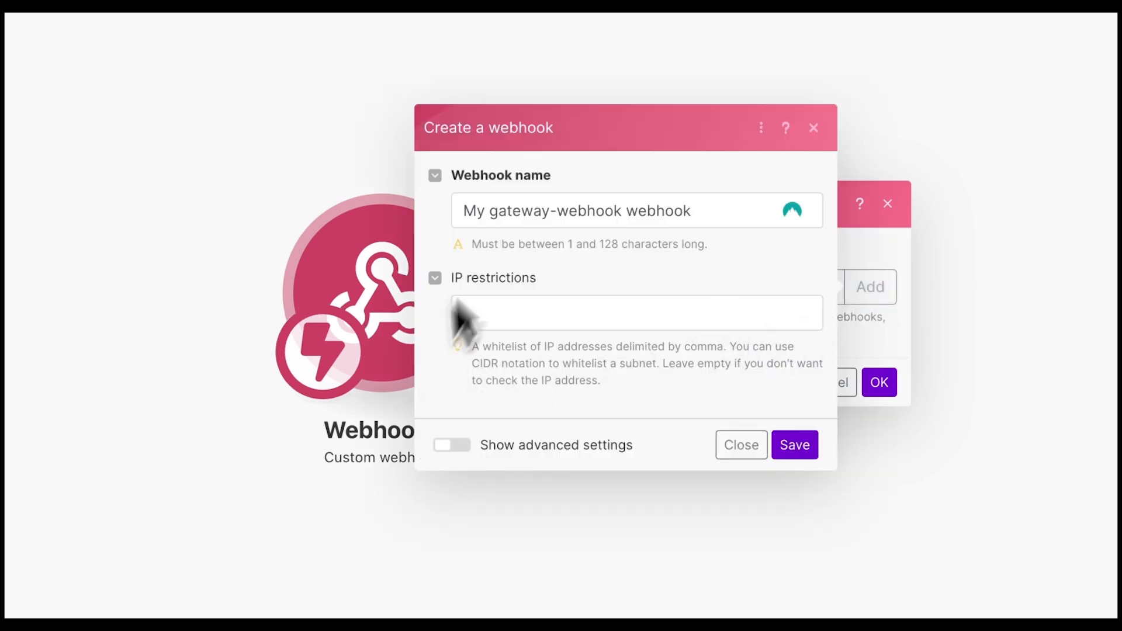
{"action": "left_click", "coordinate": [805, 454]}
{"action": "left_click_drag", "start_coordinate": [876, 260], "coordinate": [642, 259]}
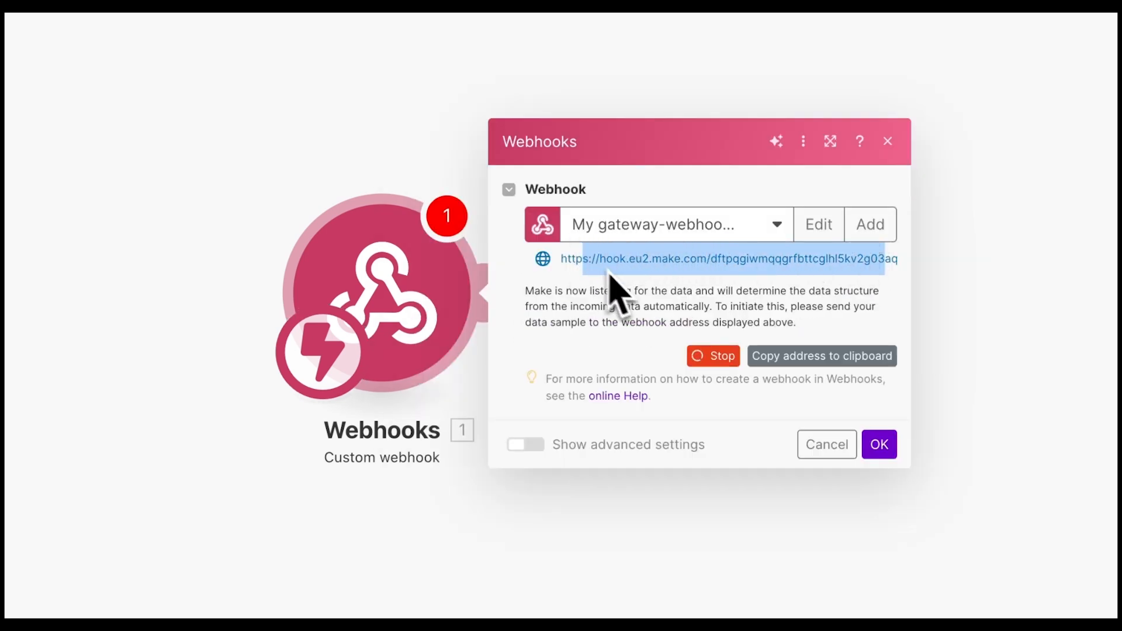
{"action": "left_click", "coordinate": [628, 285]}
{"action": "left_click", "coordinate": [812, 363]}
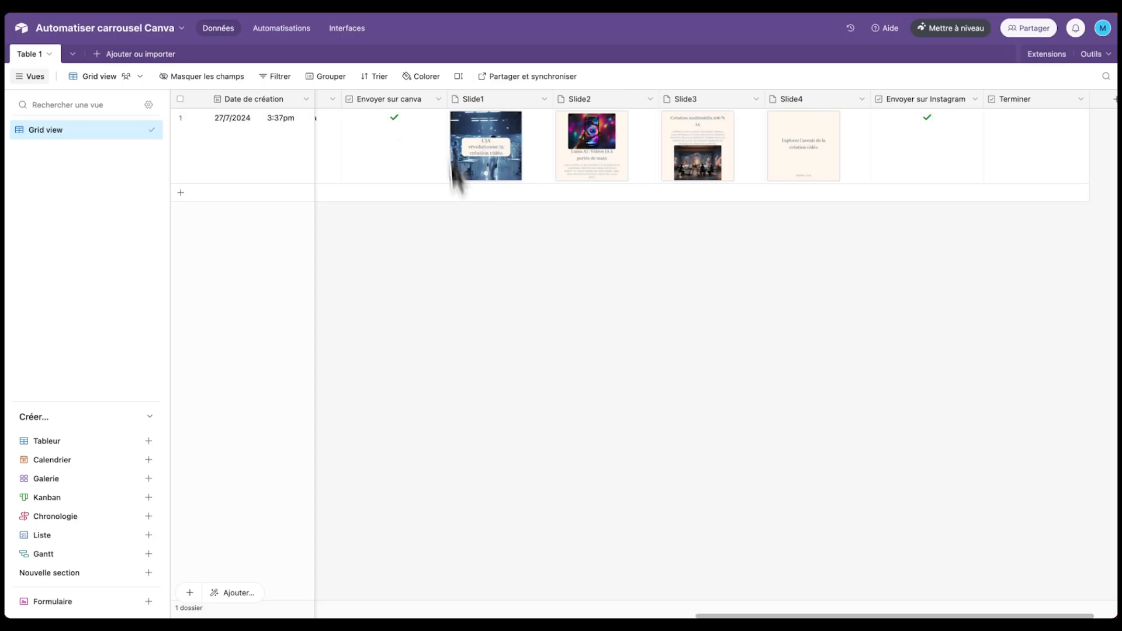
- Duplicate the Envoyer sur pabbly automation in Airtable's Automations
{"action": "left_click", "coordinate": [280, 29]}
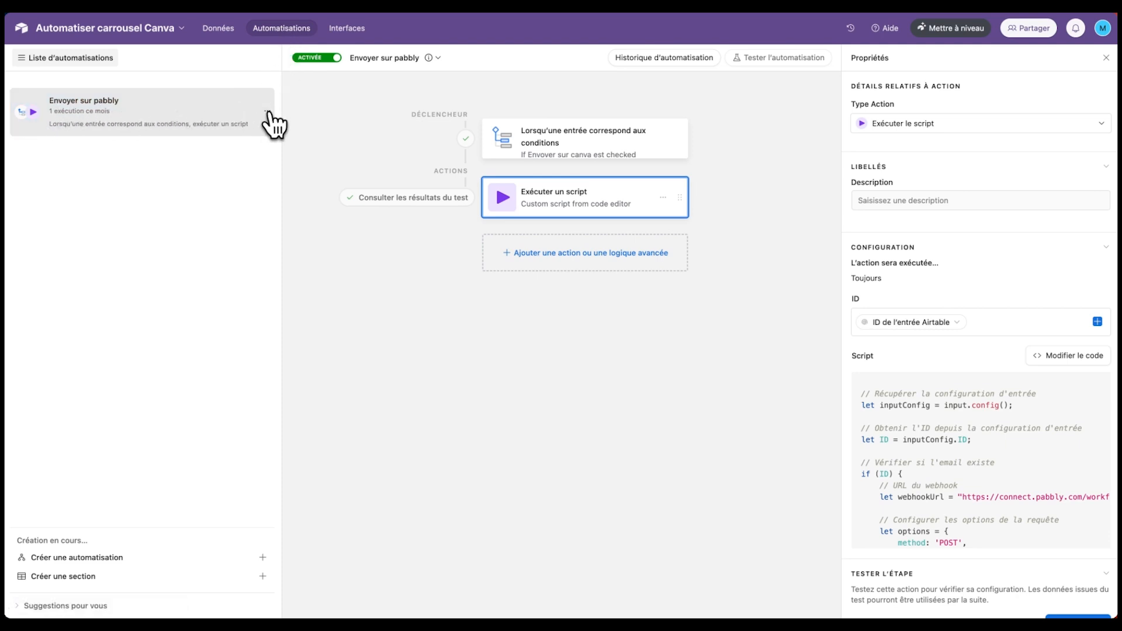
{"action": "left_click", "coordinate": [267, 111]}
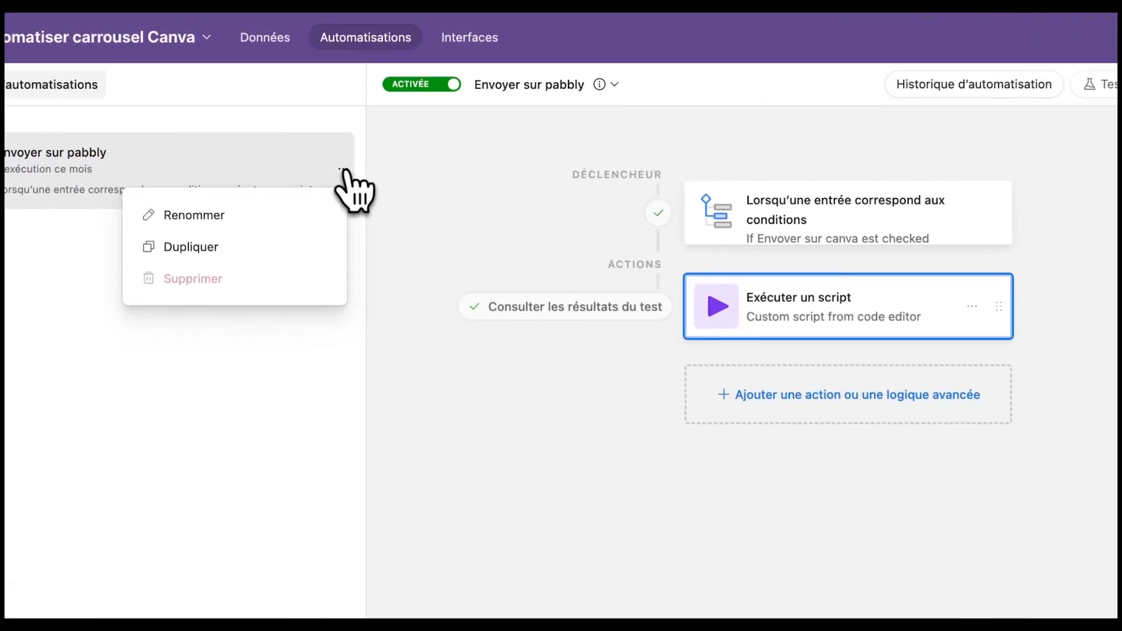
{"action": "left_click", "coordinate": [224, 250]}
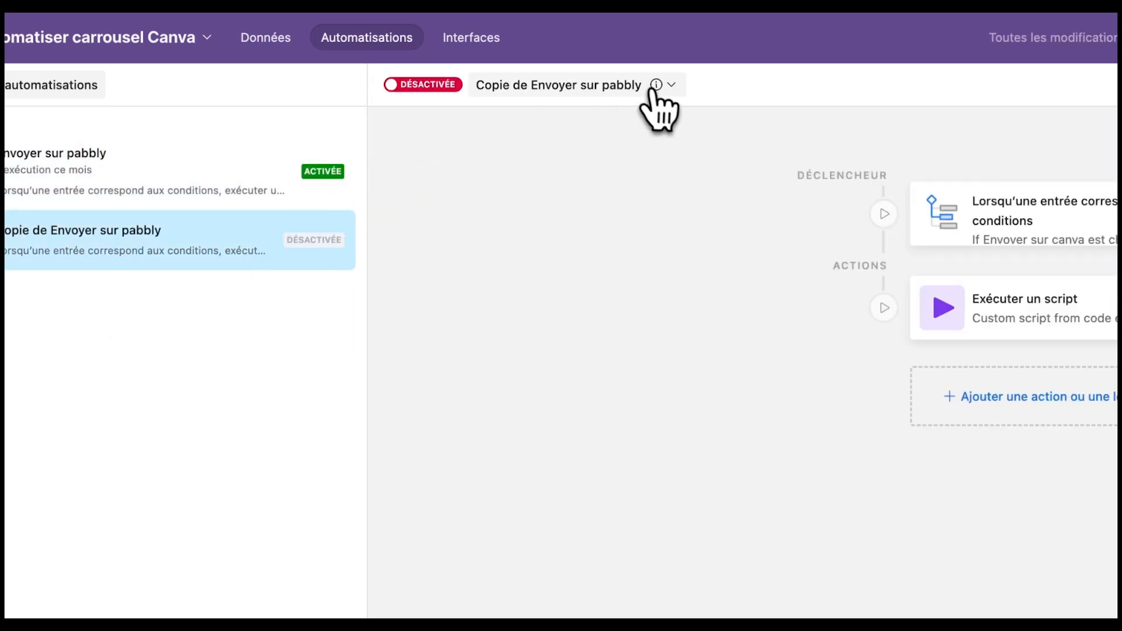
- Rename the duplicated automation to 'Envoyer sur make' and select its trigger
{"action": "left_click", "coordinate": [654, 93]}
{"action": "left_click", "coordinate": [547, 131]}
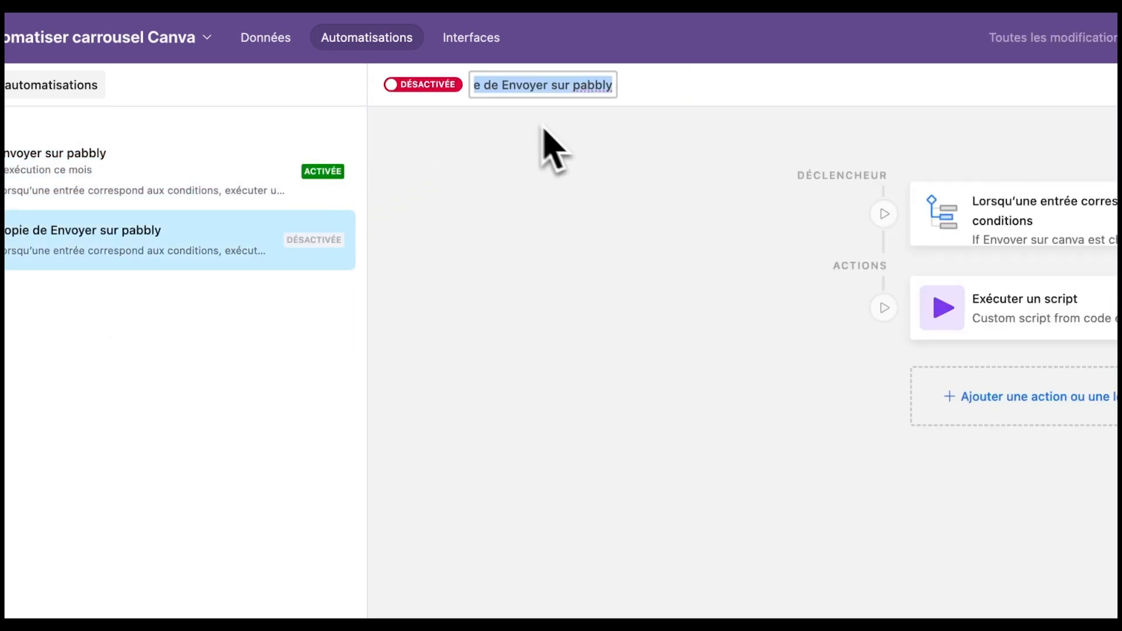
{"action": "left_click", "coordinate": [504, 87]}
{"action": "key", "text": "BackSpace"}
{"action": "key", "text": "BackSpace"}
{"action": "key", "text": "BackSpace"}
{"action": "key", "text": "BackSpace"}
{"action": "key", "text": "BackSpace"}
{"action": "key", "text": "BackSpace"}
{"action": "type", "text": "m"}
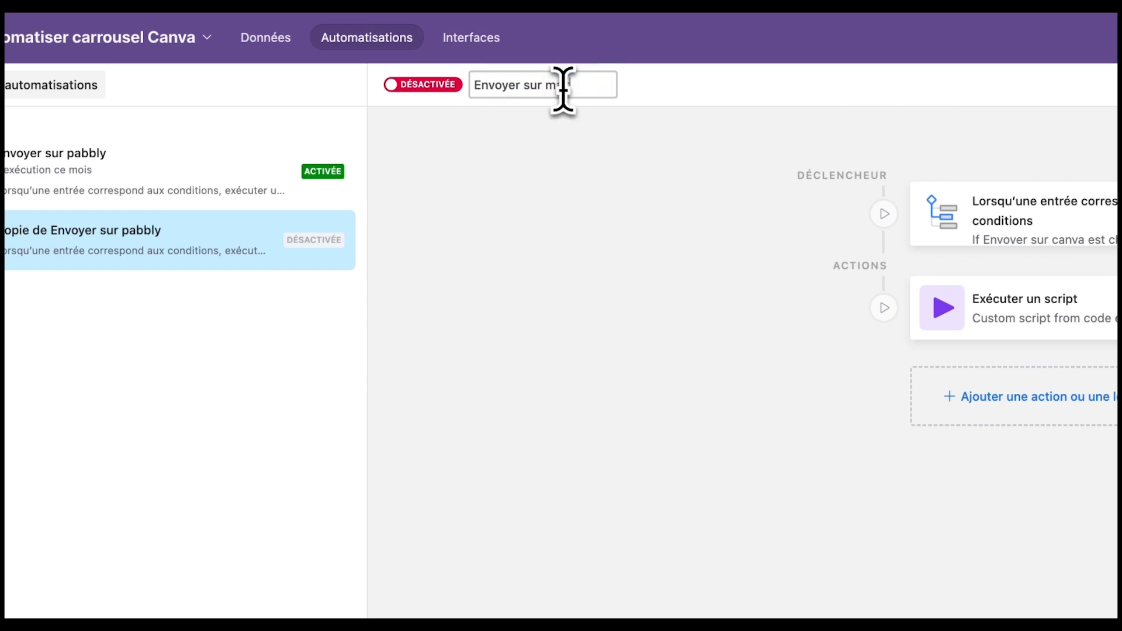
{"action": "type", "text": "ake"}
{"action": "key", "text": "Return"}
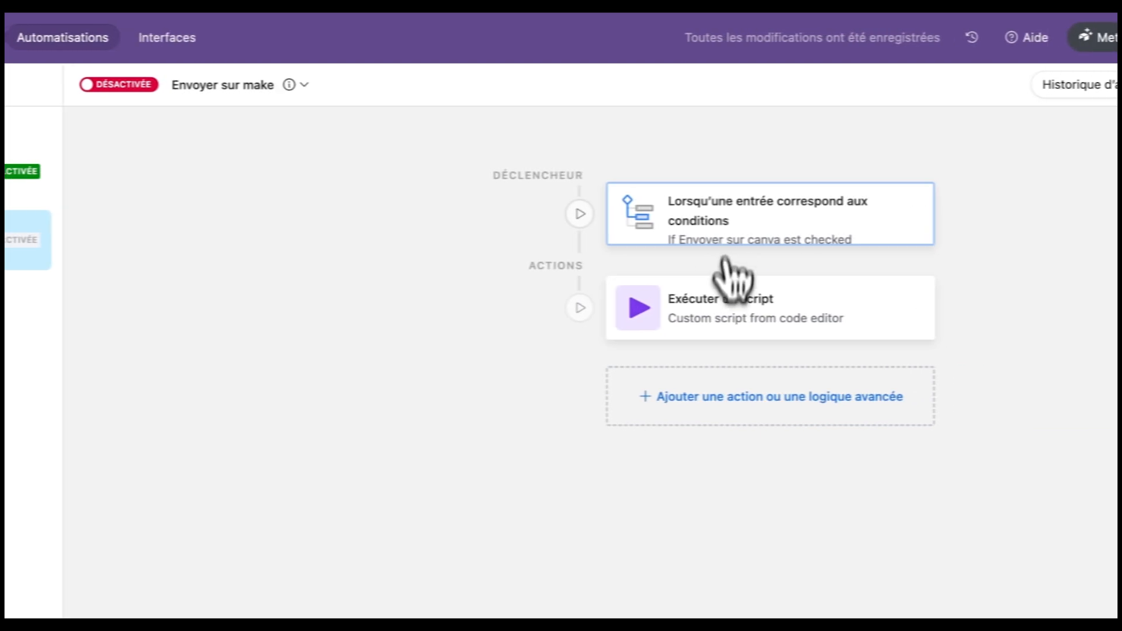
{"action": "left_click", "coordinate": [747, 223]}
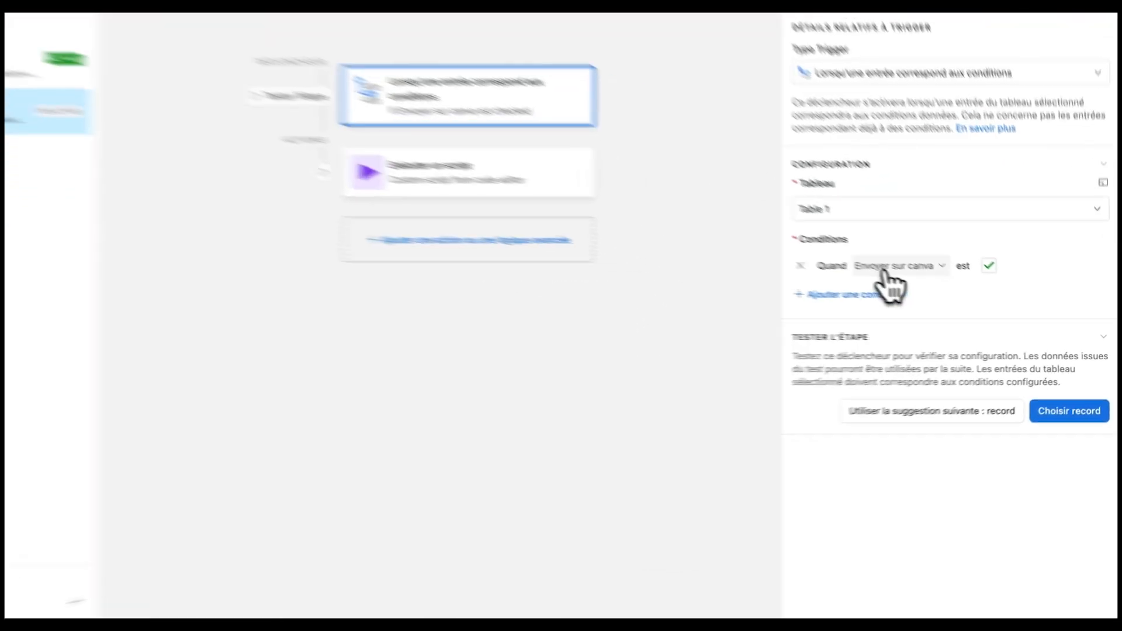
- Base the trigger condition on Envoyer sur Instagram and test it on the existing record
{"action": "left_click", "coordinate": [902, 283]}
{"action": "scroll", "coordinate": [943, 359], "scroll_direction": "down", "scroll_amount": 3}
{"action": "scroll", "coordinate": [841, 368], "scroll_direction": "down", "scroll_amount": 2}
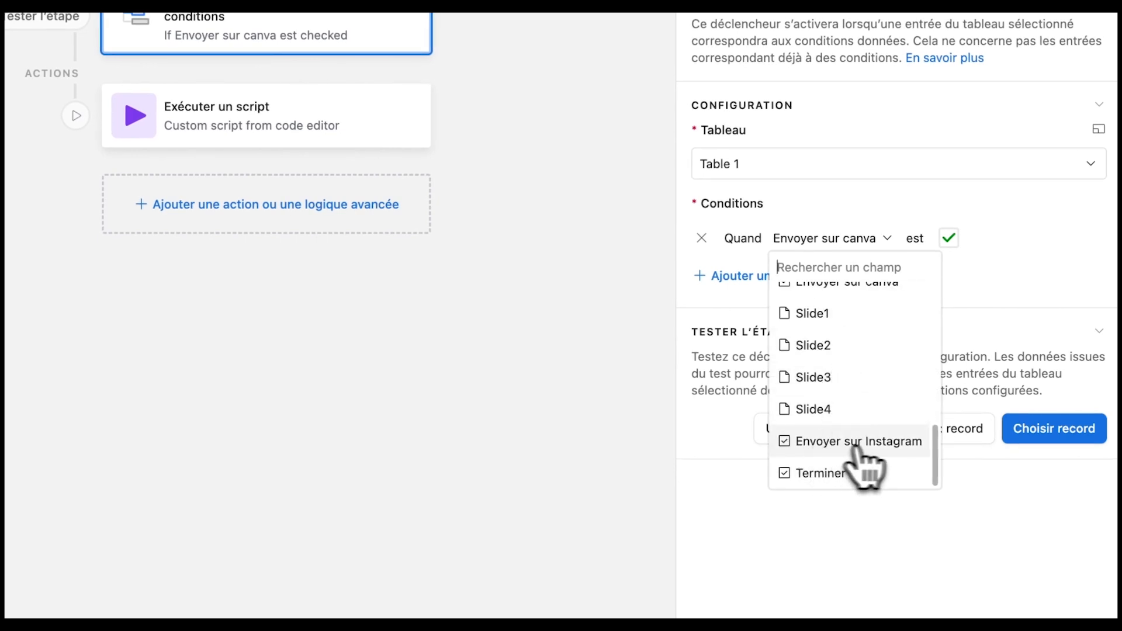
{"action": "left_click", "coordinate": [882, 443]}
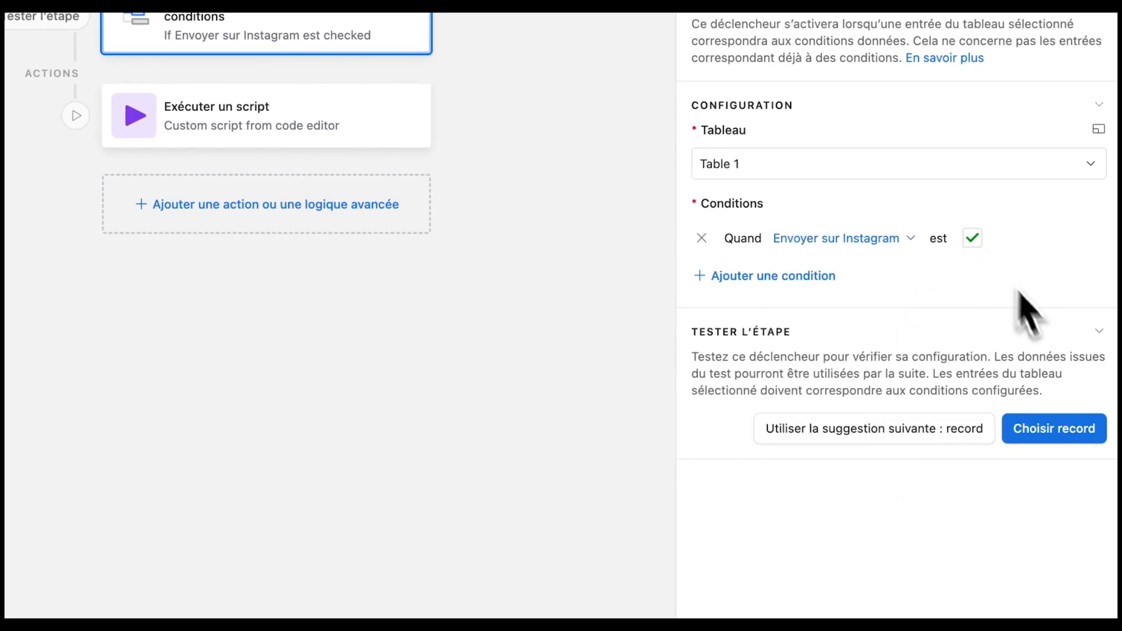
{"action": "left_click", "coordinate": [1052, 429]}
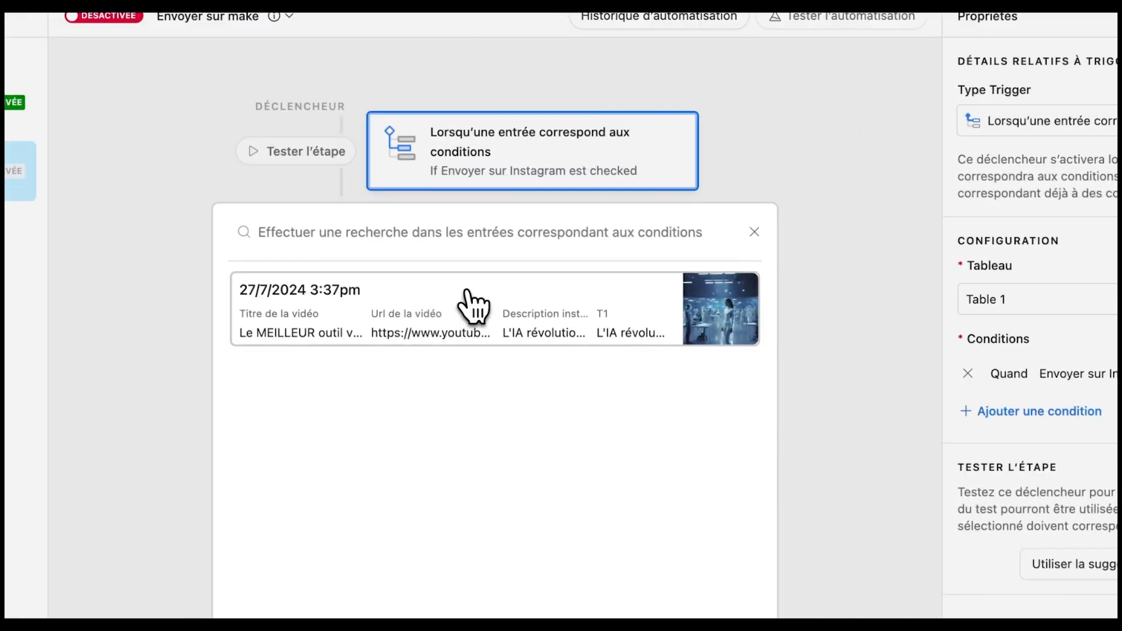
{"action": "left_click", "coordinate": [466, 292]}
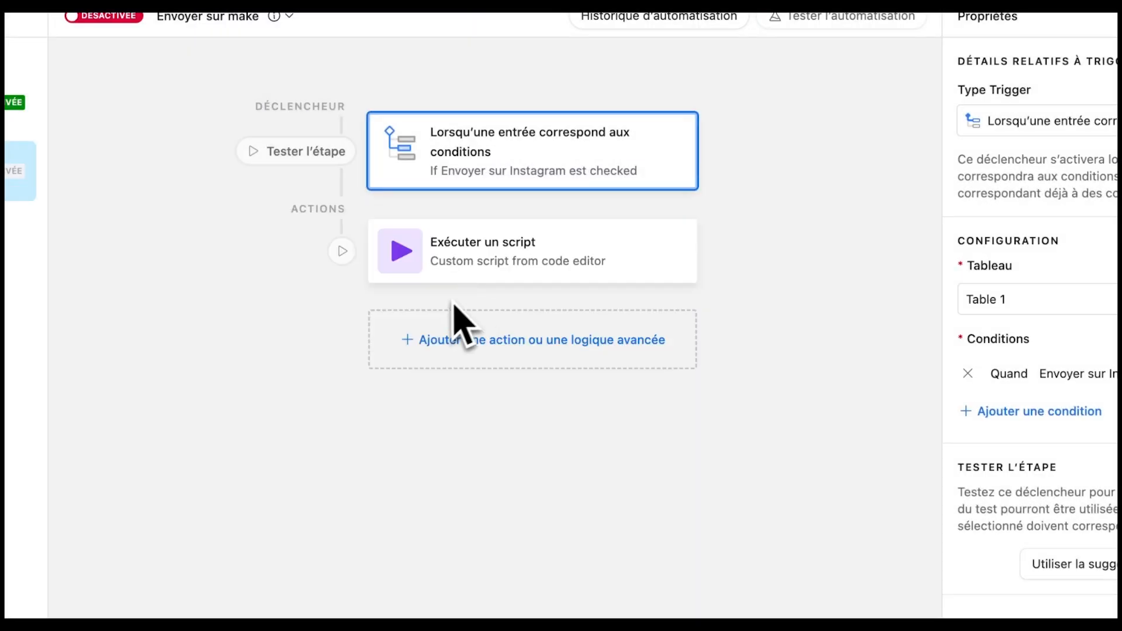
{"action": "left_click", "coordinate": [540, 273]}
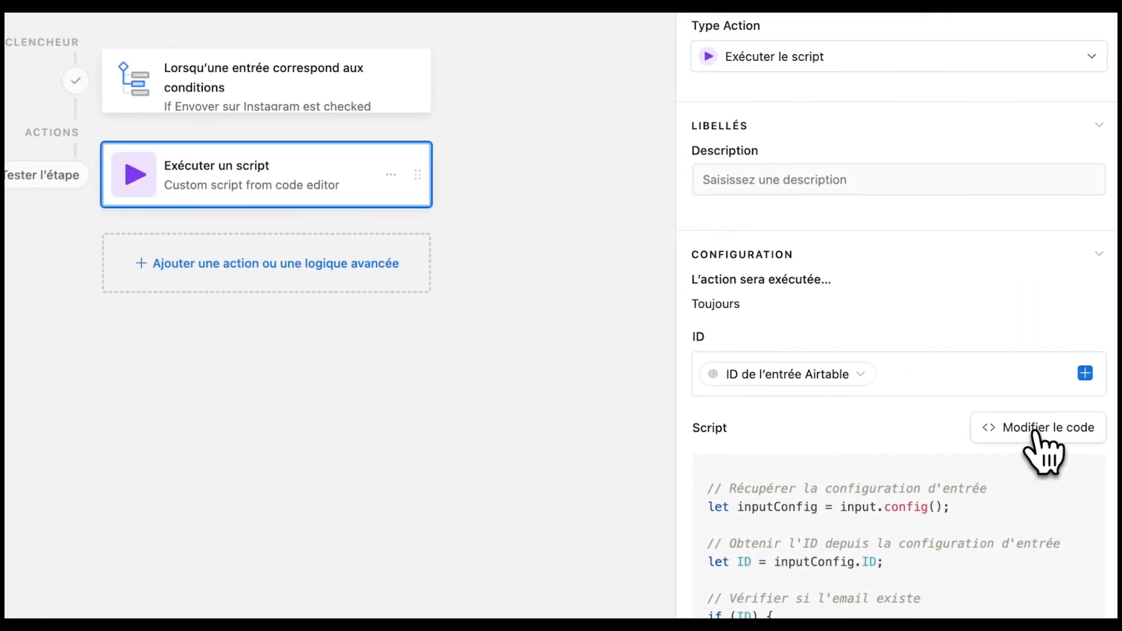
- Replace the Pabbly URL on script line 11 with the Make webhook address and test
{"action": "left_click", "coordinate": [1107, 453]}
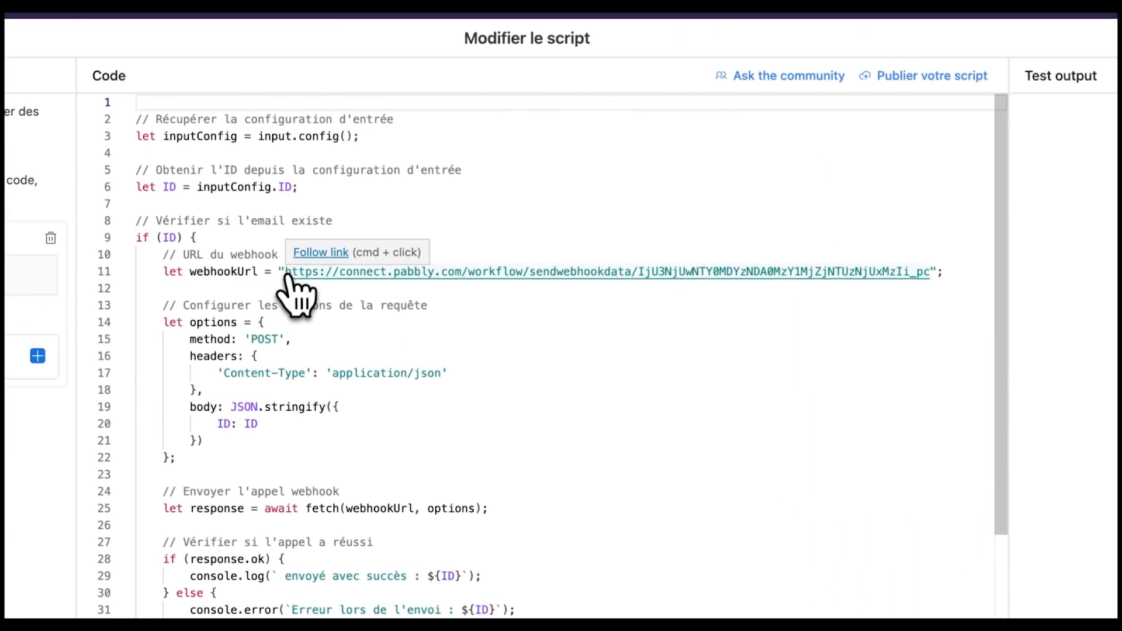
{"action": "left_click_drag", "start_coordinate": [287, 273], "coordinate": [926, 271]}
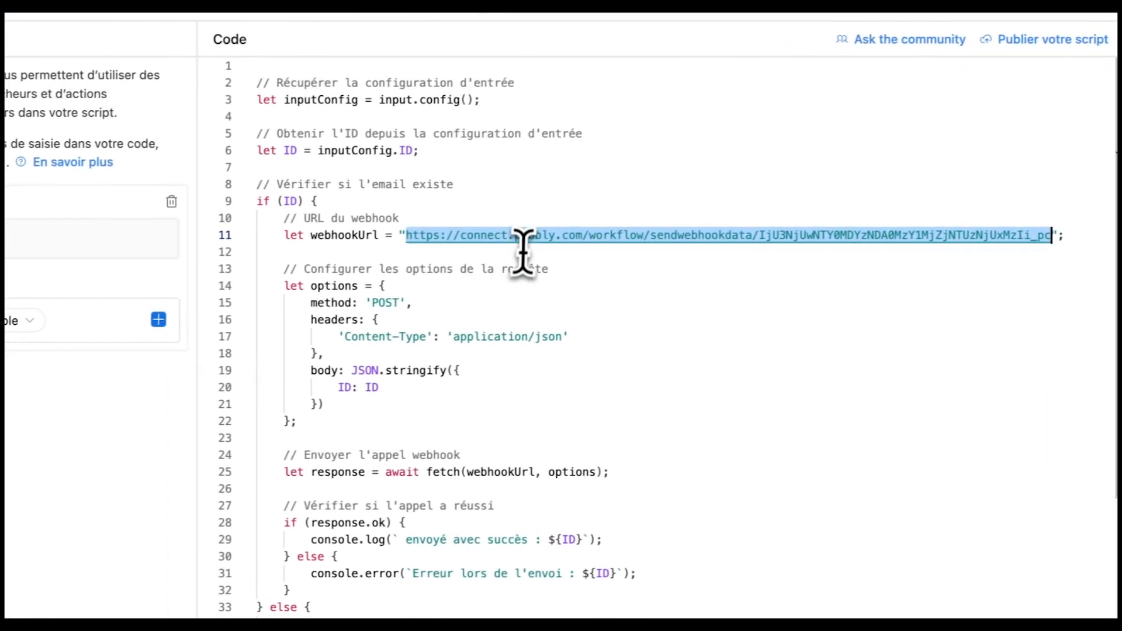
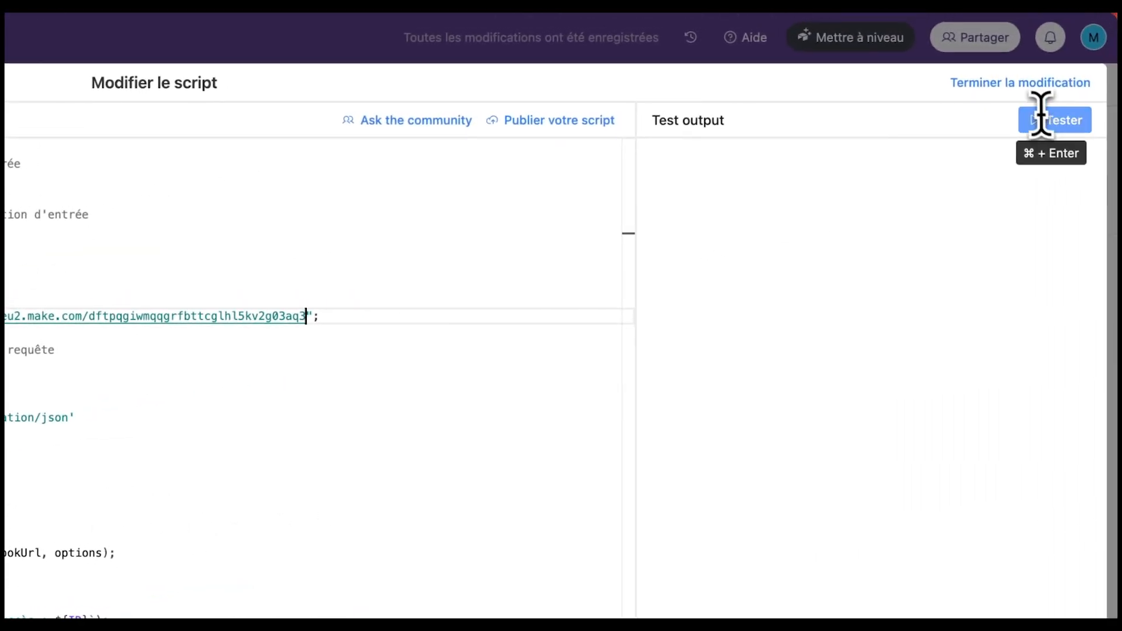
{"action": "left_click", "coordinate": [1045, 123]}
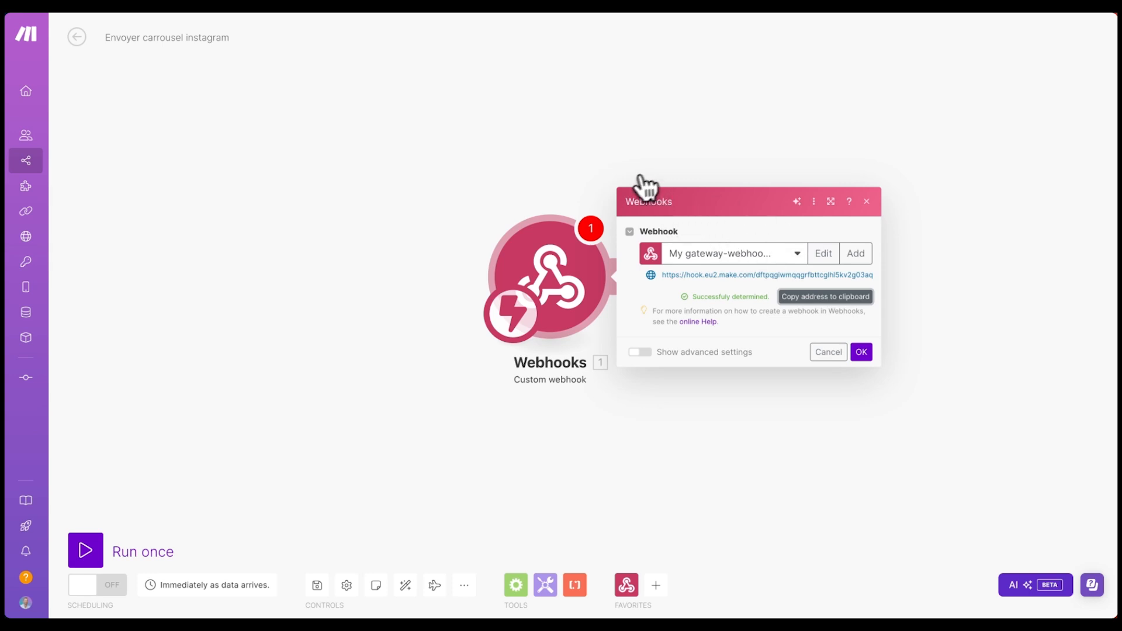
- Run the Make scenario once, retest the Airtable script, and activate Envoyer sur make
{"action": "left_click", "coordinate": [861, 352]}
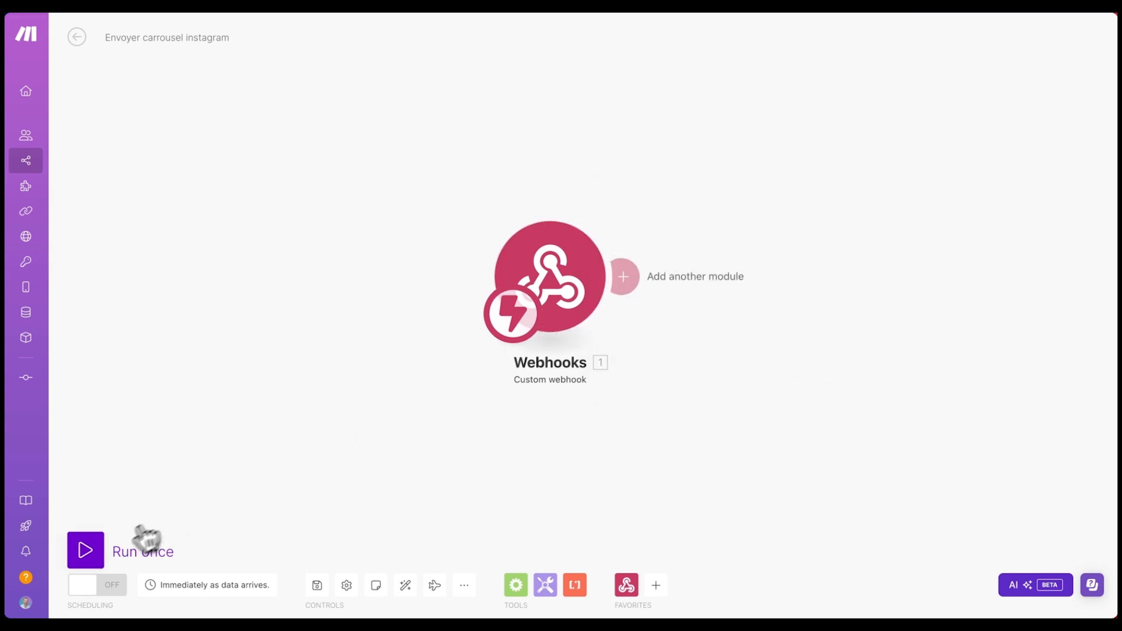
{"action": "left_click", "coordinate": [86, 551]}
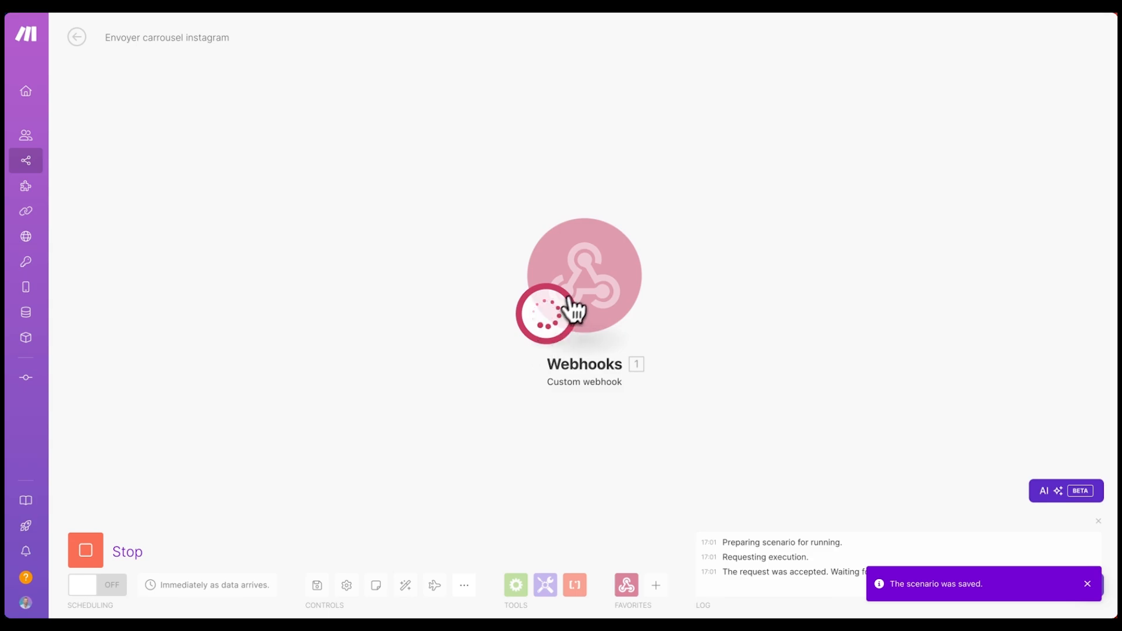
{"action": "key", "text": "ctrl+Tab"}
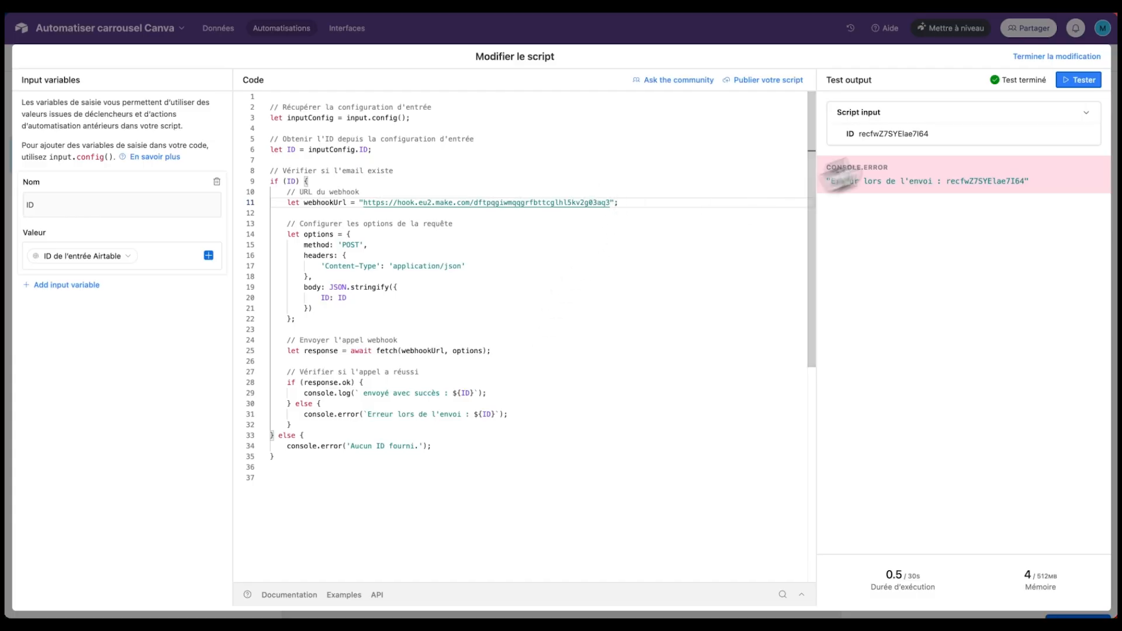
{"action": "left_click", "coordinate": [1076, 82]}
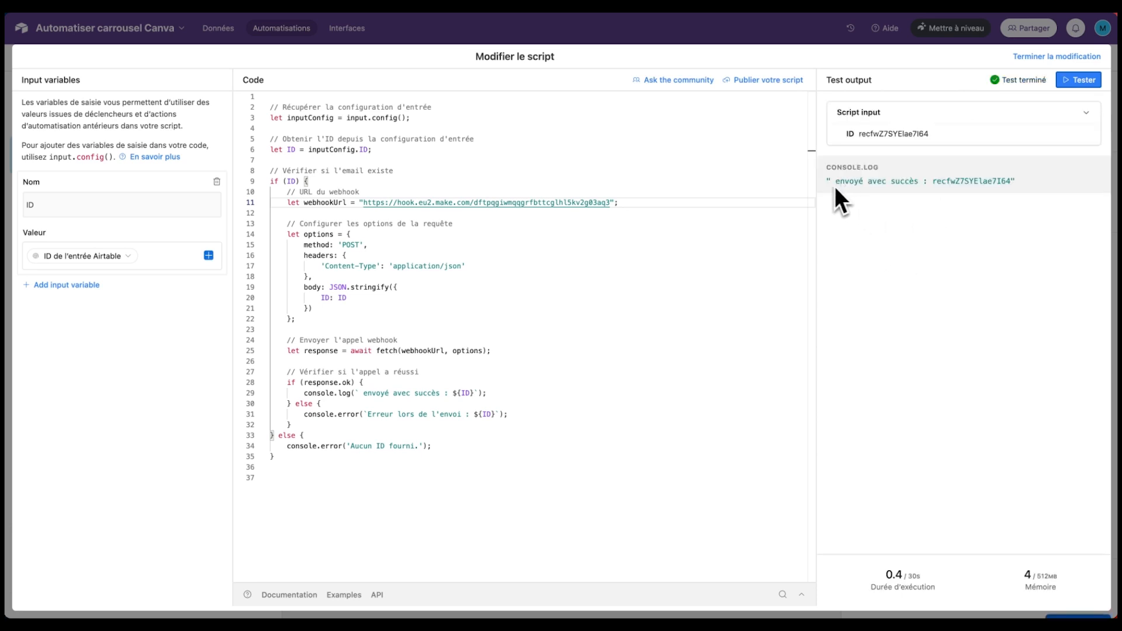
{"action": "left_click", "coordinate": [1050, 59]}
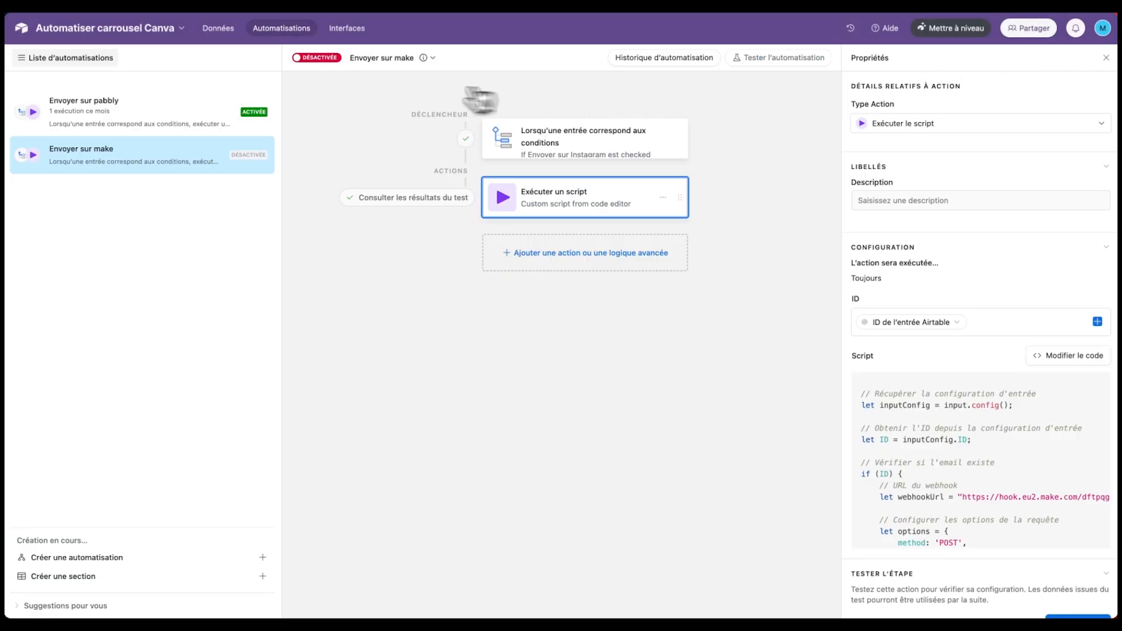
{"action": "left_click", "coordinate": [306, 59]}
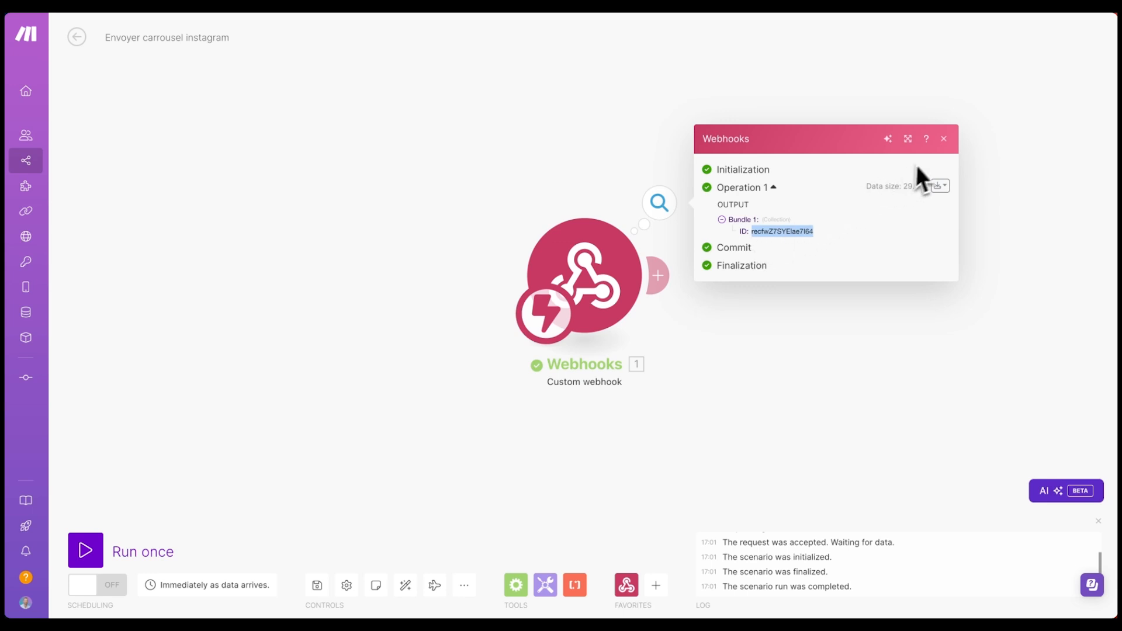
- Add an Airtable Get a Record module after the webhook
{"action": "left_click", "coordinate": [943, 139]}
{"action": "left_click_drag", "start_coordinate": [840, 284], "coordinate": [746, 276]}
{"action": "left_click", "coordinate": [563, 267]}
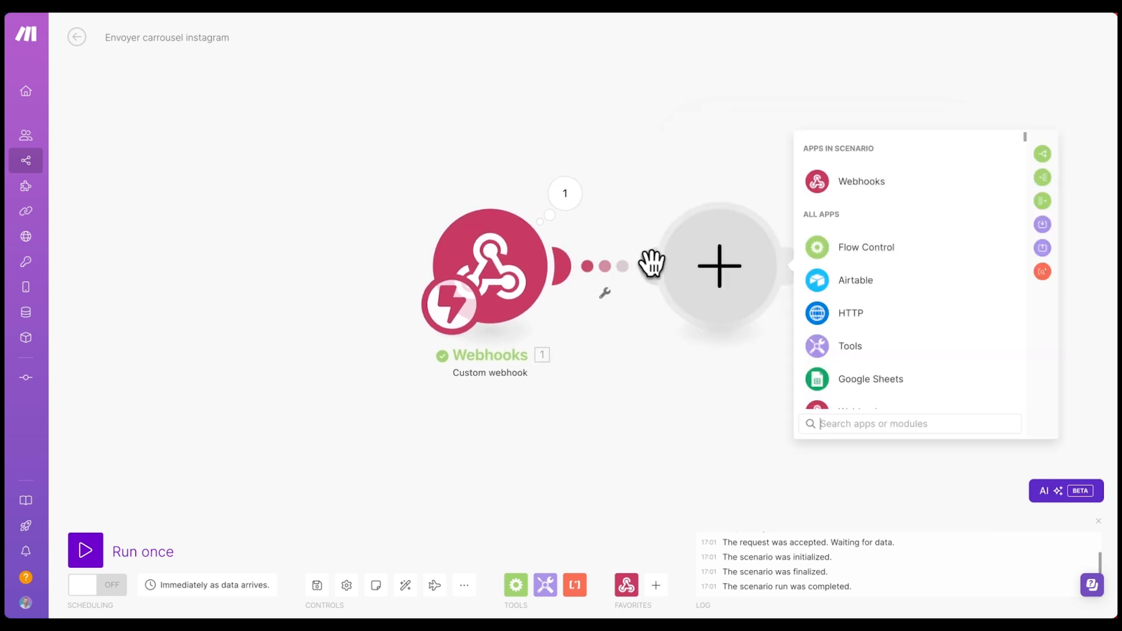
{"action": "left_click", "coordinate": [864, 282]}
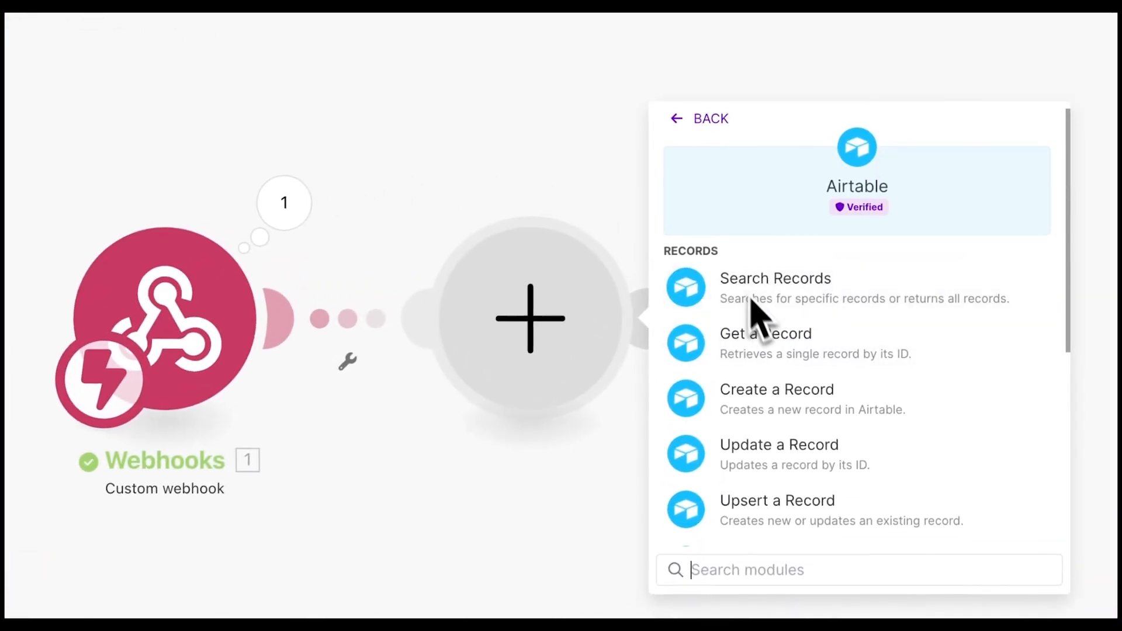
{"action": "left_click", "coordinate": [808, 345]}
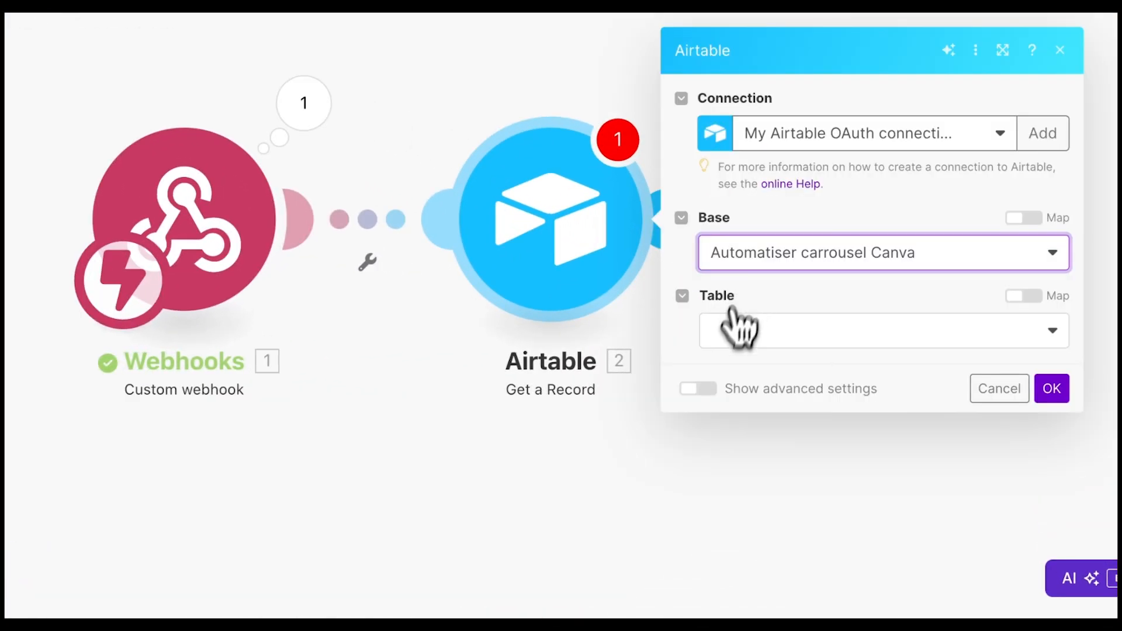
- Set Get a Record to Table 1 with Record ID mapped from the webhook ID, then run it alone
{"action": "left_click", "coordinate": [737, 326]}
{"action": "left_click", "coordinate": [749, 366]}
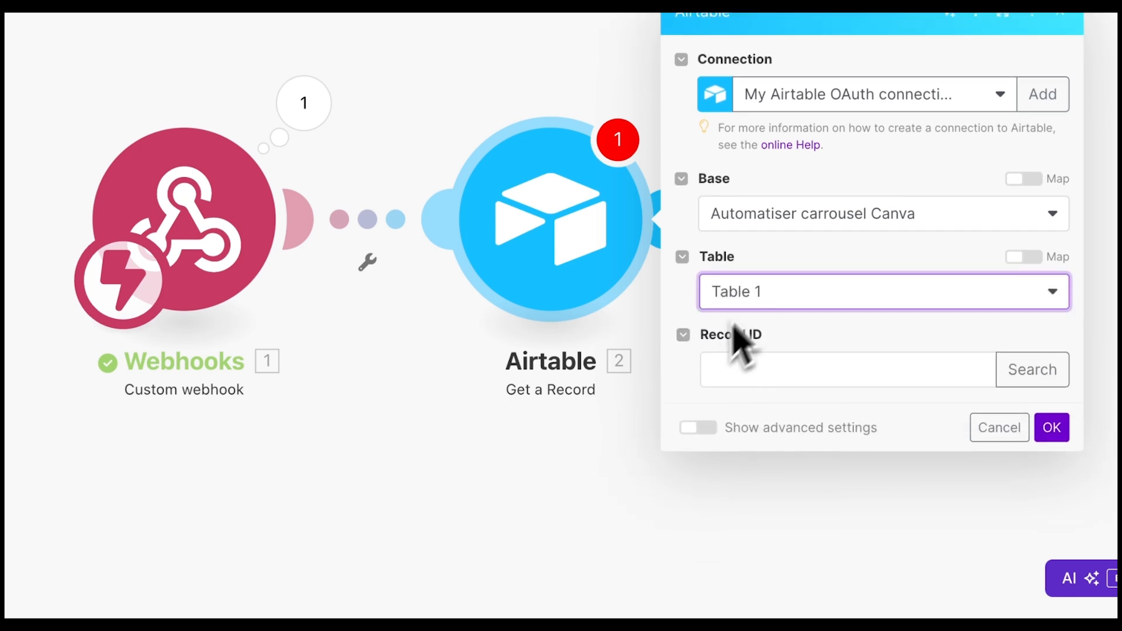
{"action": "left_click", "coordinate": [827, 359]}
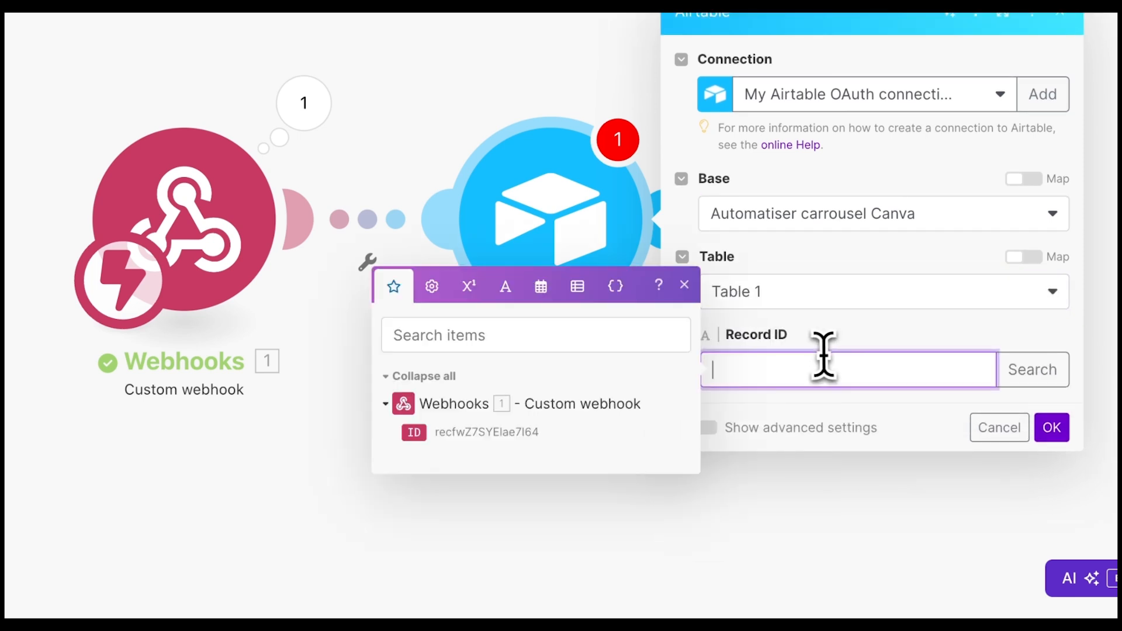
{"action": "left_click", "coordinate": [633, 402]}
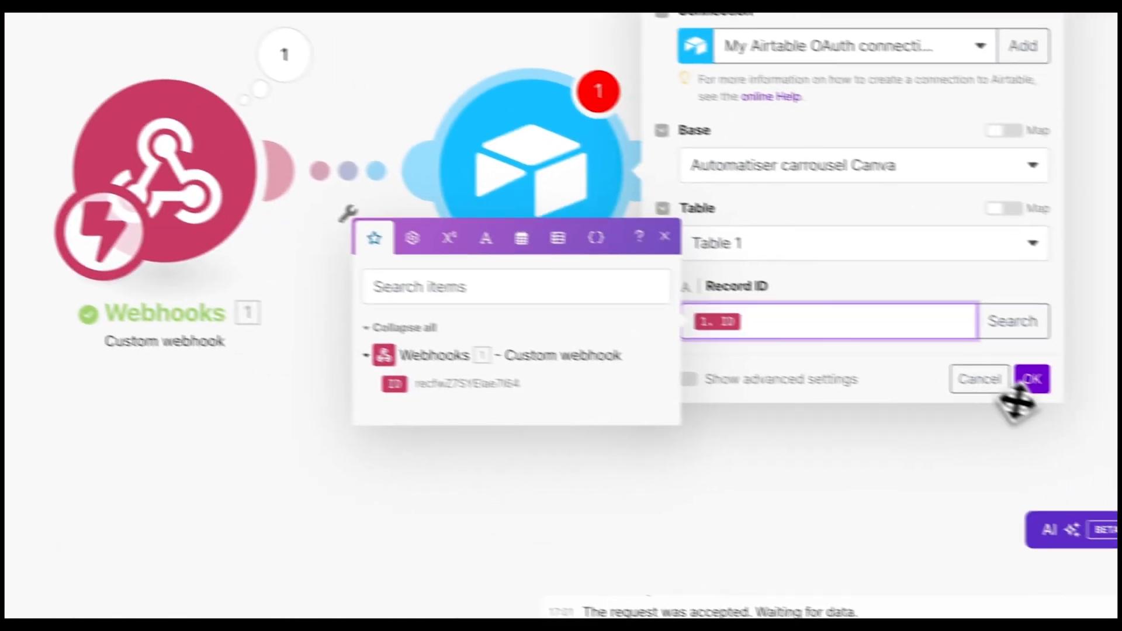
{"action": "left_click", "coordinate": [982, 367]}
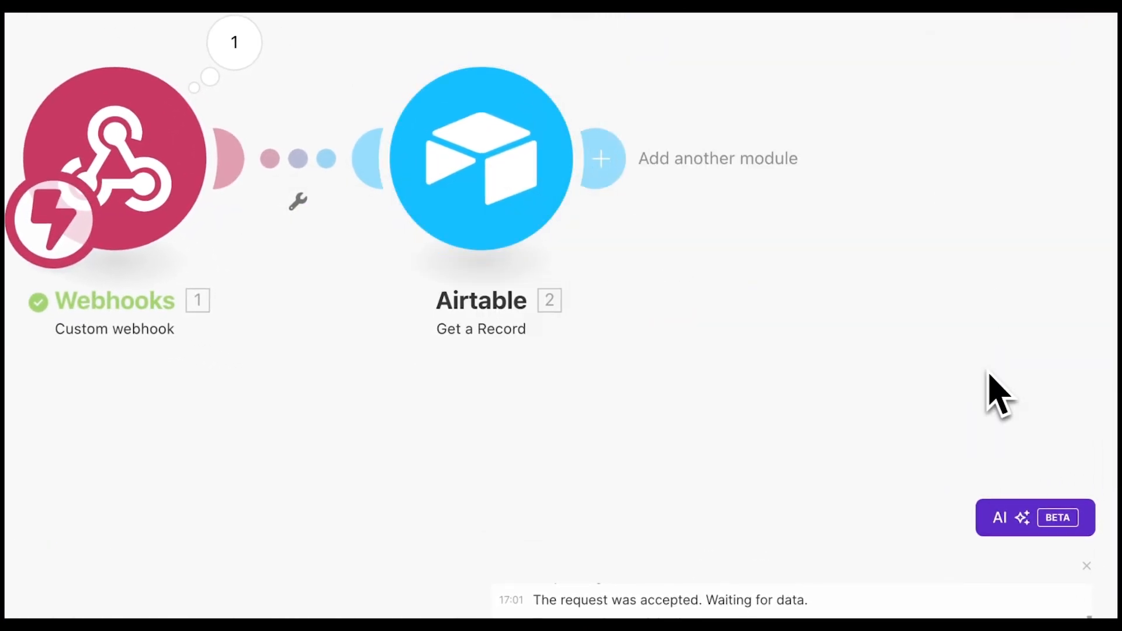
{"action": "right_click", "coordinate": [471, 123]}
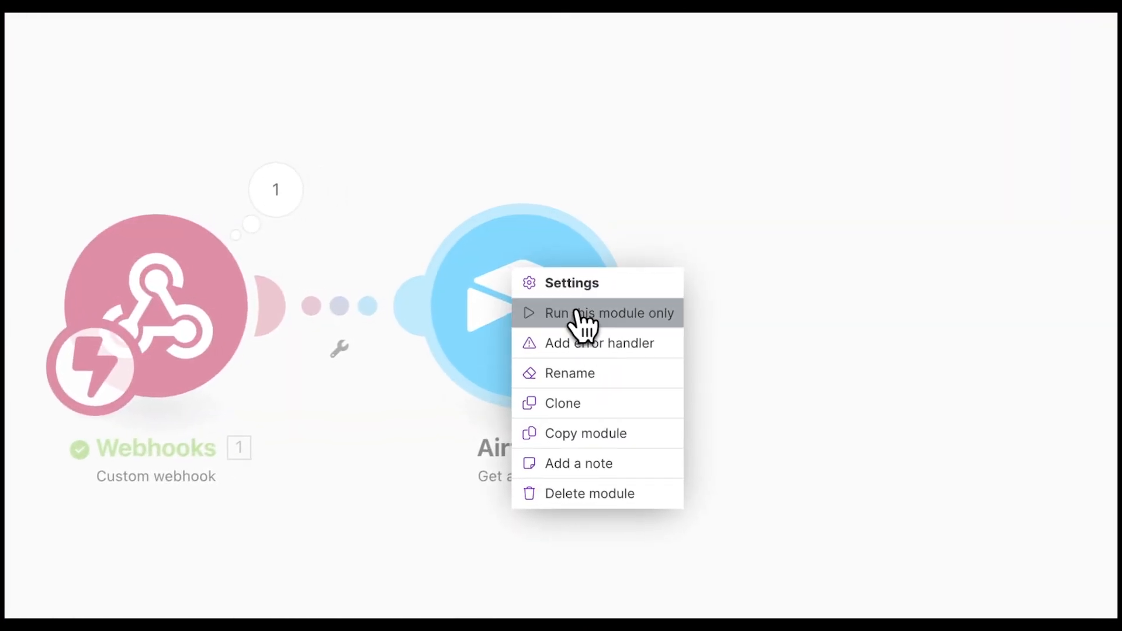
{"action": "left_click", "coordinate": [594, 313]}
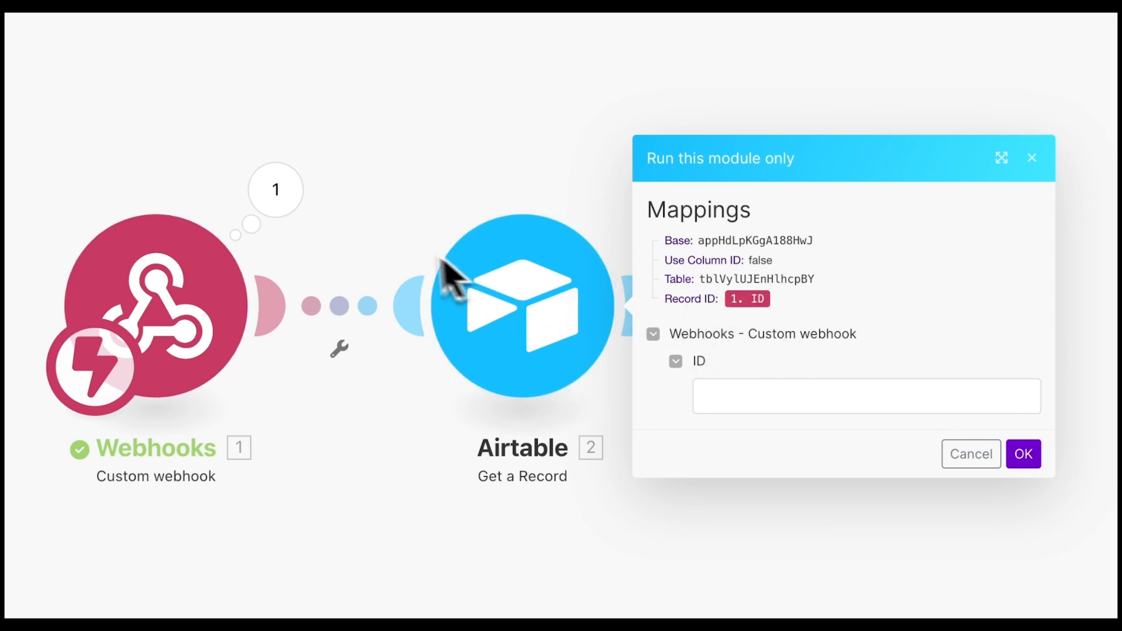
- Test Get a Record with the webhook's received record ID and review the returned carousel record
{"action": "left_click", "coordinate": [327, 219]}
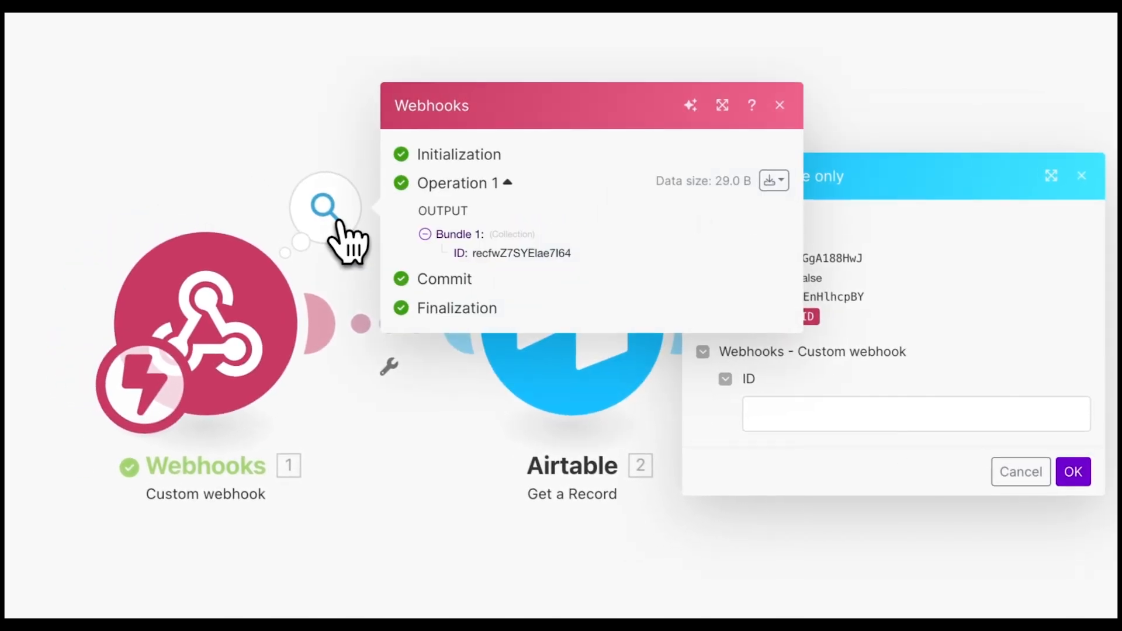
{"action": "double_click", "coordinate": [494, 255]}
{"action": "key", "text": "ctrl+c"}
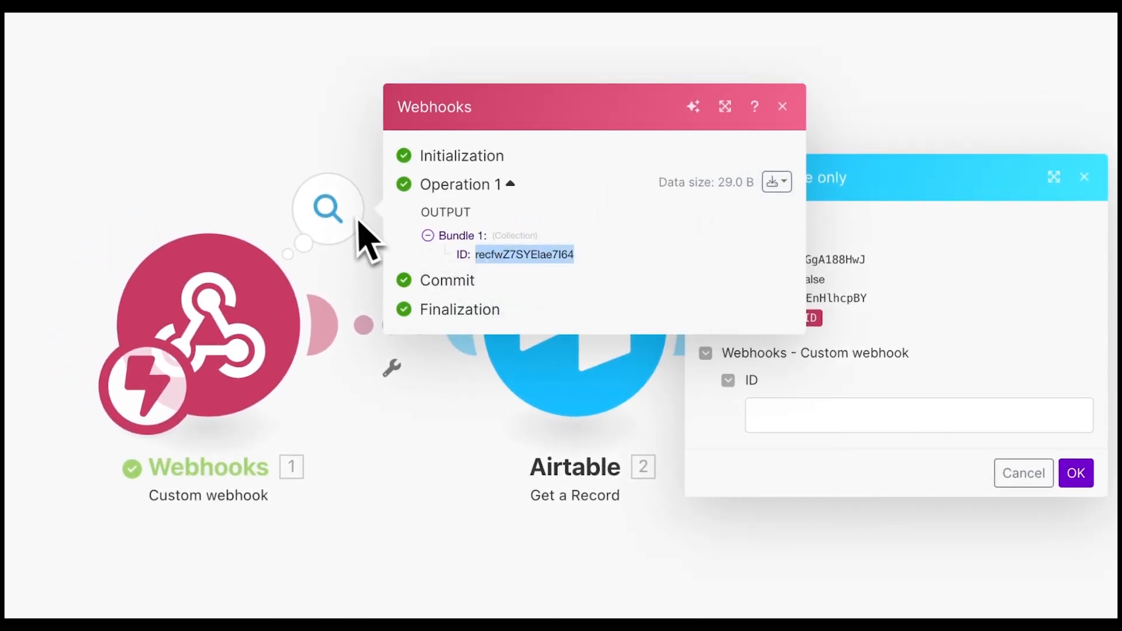
{"action": "left_click", "coordinate": [879, 416]}
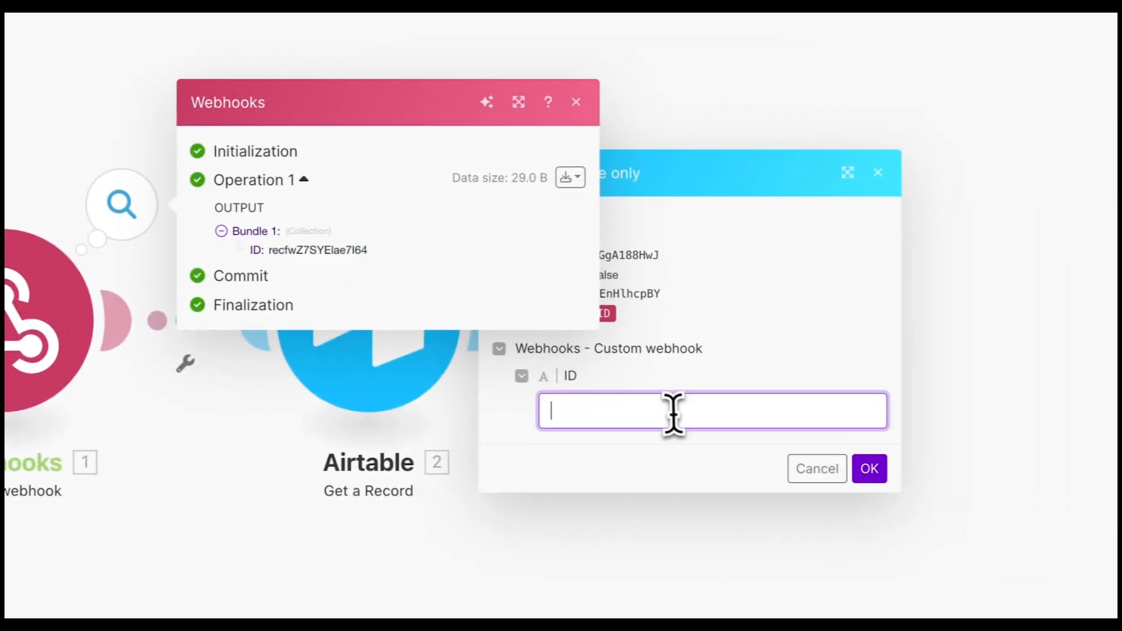
{"action": "key", "text": "ctrl+v"}
{"action": "left_click", "coordinate": [861, 468]}
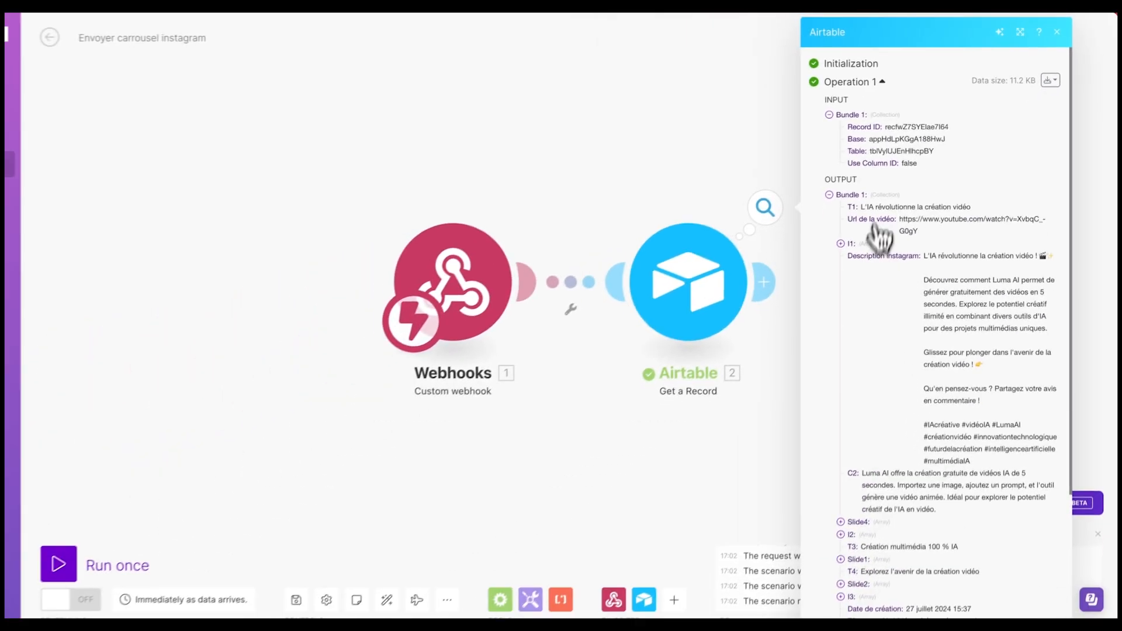
{"action": "scroll", "coordinate": [944, 280], "scroll_direction": "down", "scroll_amount": 5}
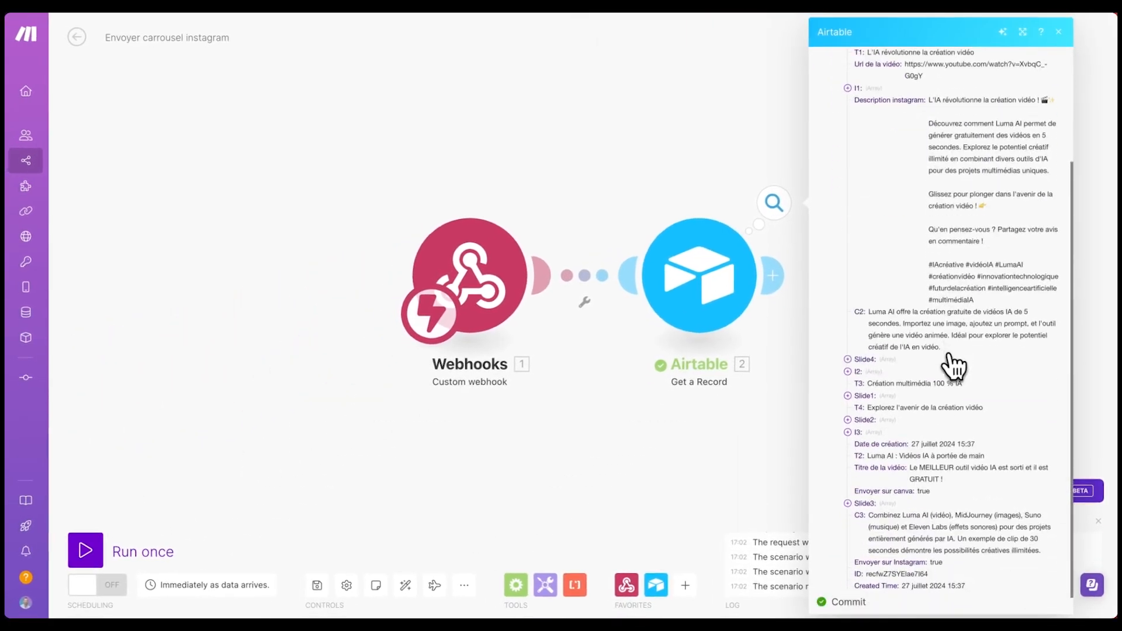
{"action": "scroll", "coordinate": [959, 193], "scroll_direction": "up", "scroll_amount": 5}
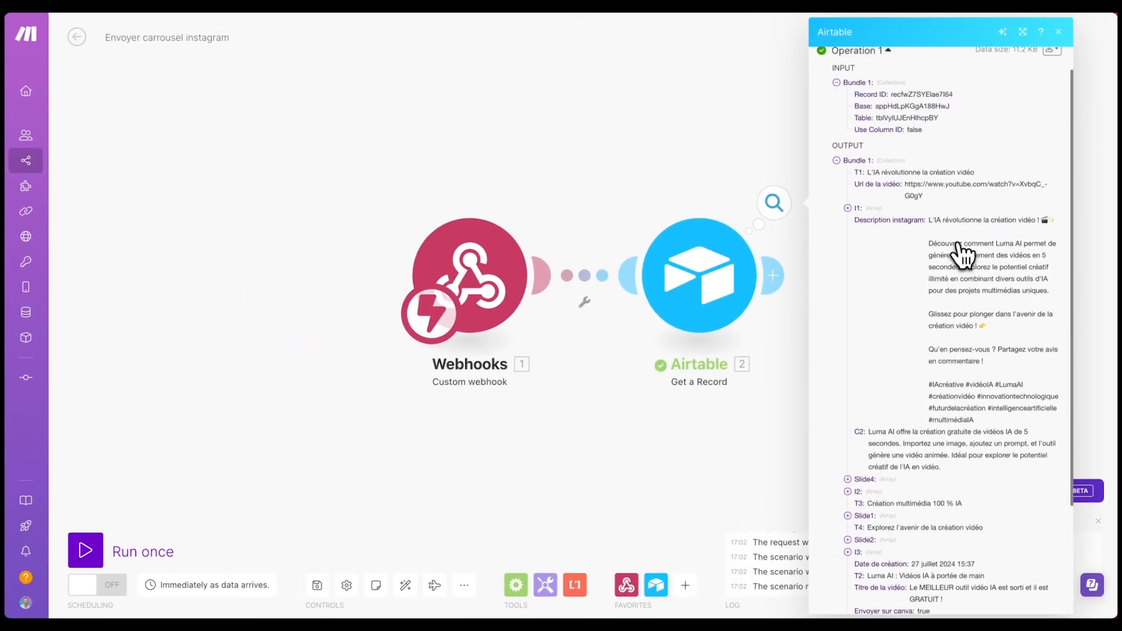
{"action": "left_click", "coordinate": [583, 141]}
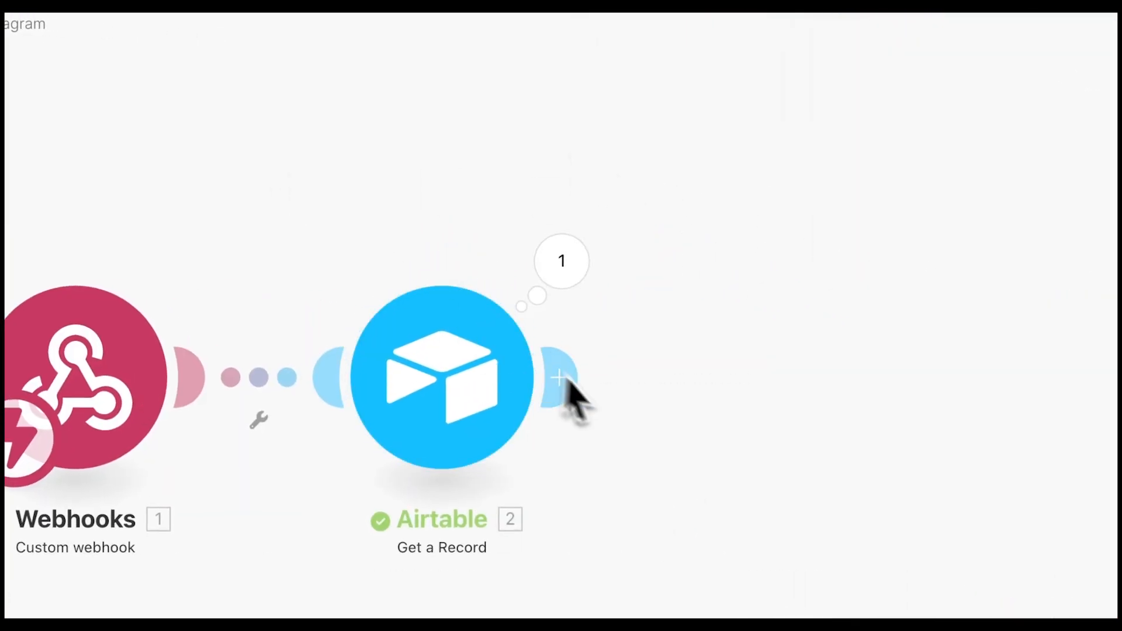
- Add an Instagram for Business Create a Carousel Post module and authorize the Facebook connection
{"action": "left_click", "coordinate": [575, 386]}
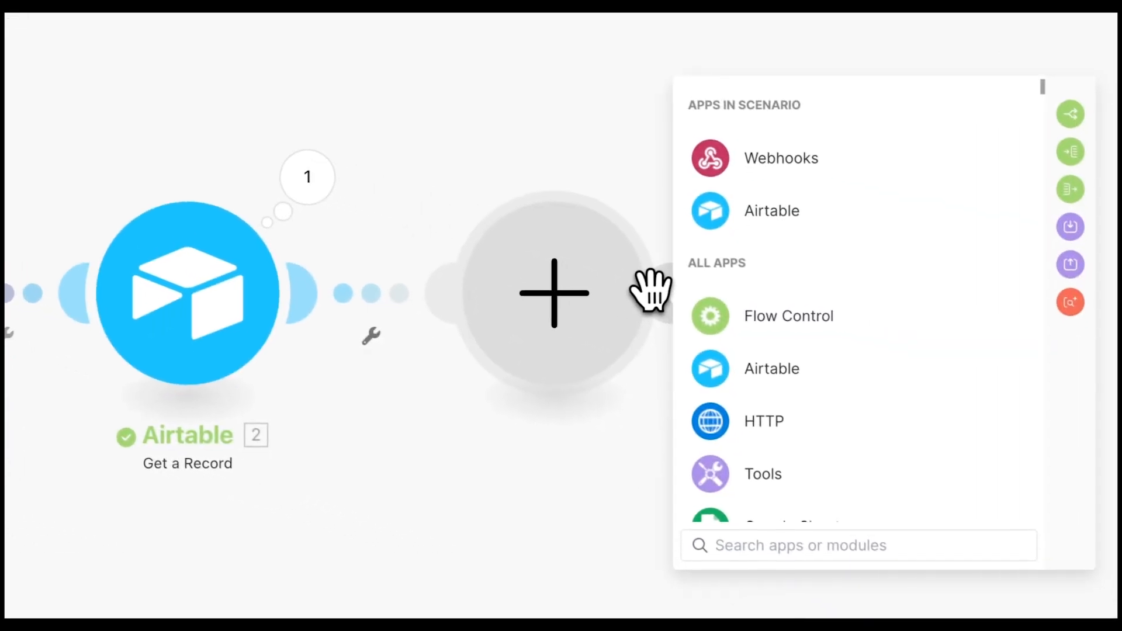
{"action": "type", "text": "inst"}
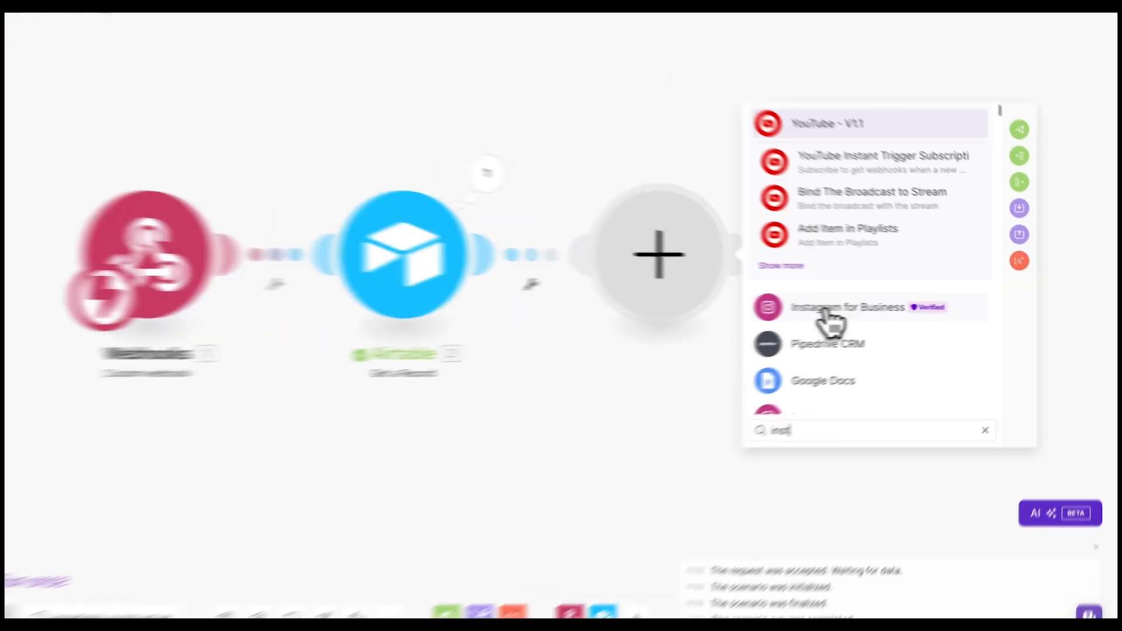
{"action": "left_click", "coordinate": [827, 313]}
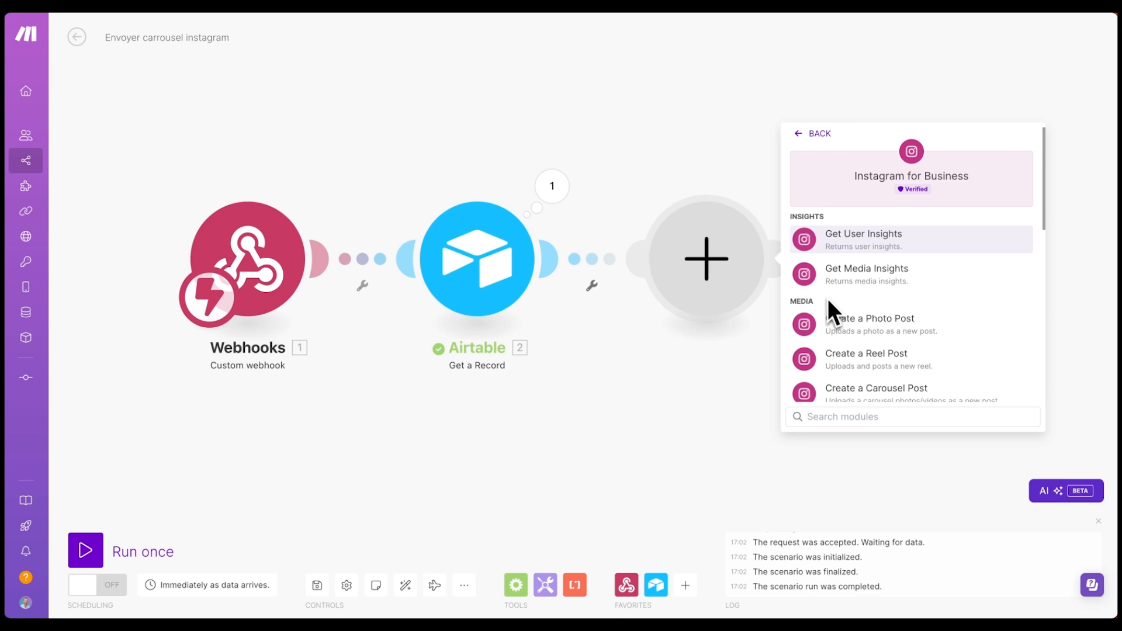
{"action": "scroll", "coordinate": [894, 261], "scroll_direction": "down", "scroll_amount": 2}
{"action": "scroll", "coordinate": [871, 272], "scroll_direction": "up", "scroll_amount": 2}
{"action": "scroll", "coordinate": [870, 321], "scroll_direction": "down", "scroll_amount": 1}
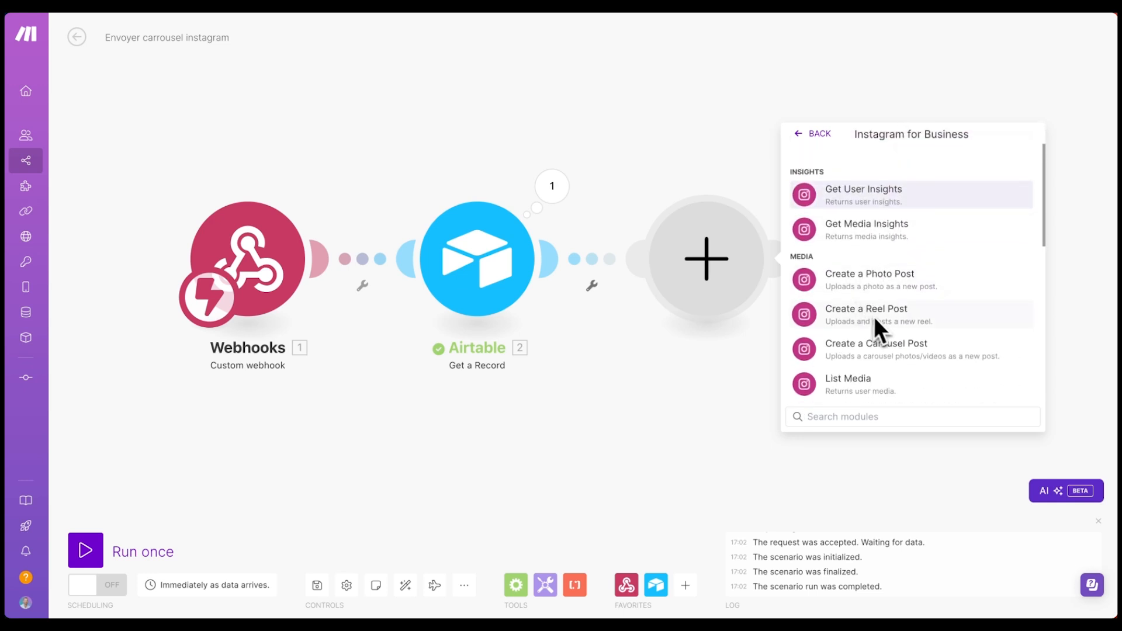
{"action": "left_click", "coordinate": [876, 351]}
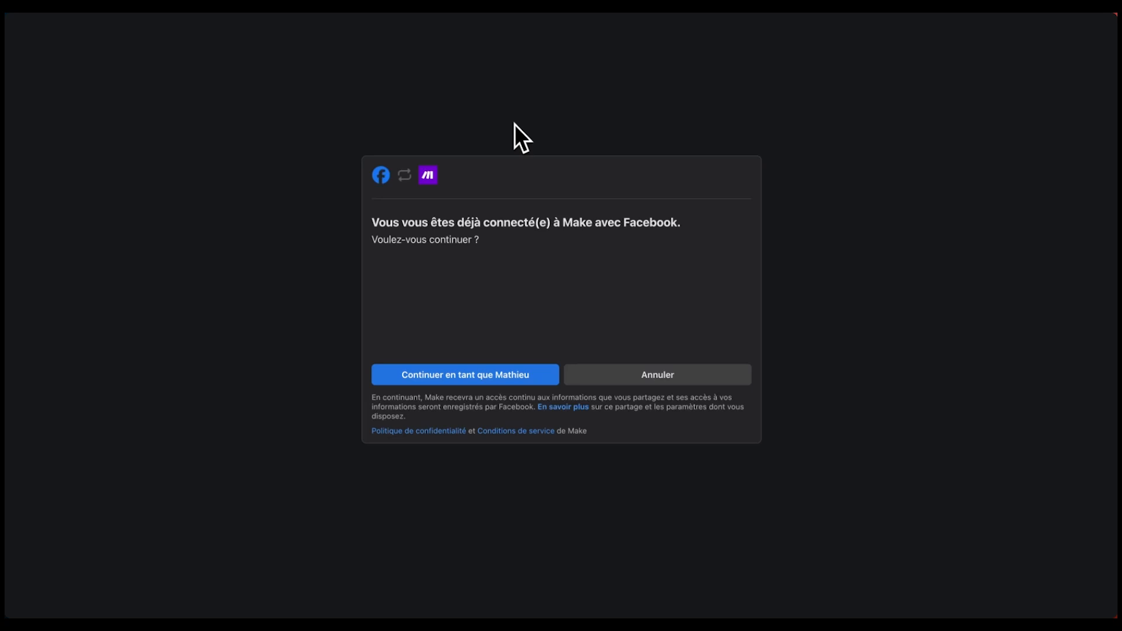
{"action": "left_click", "coordinate": [731, 374]}
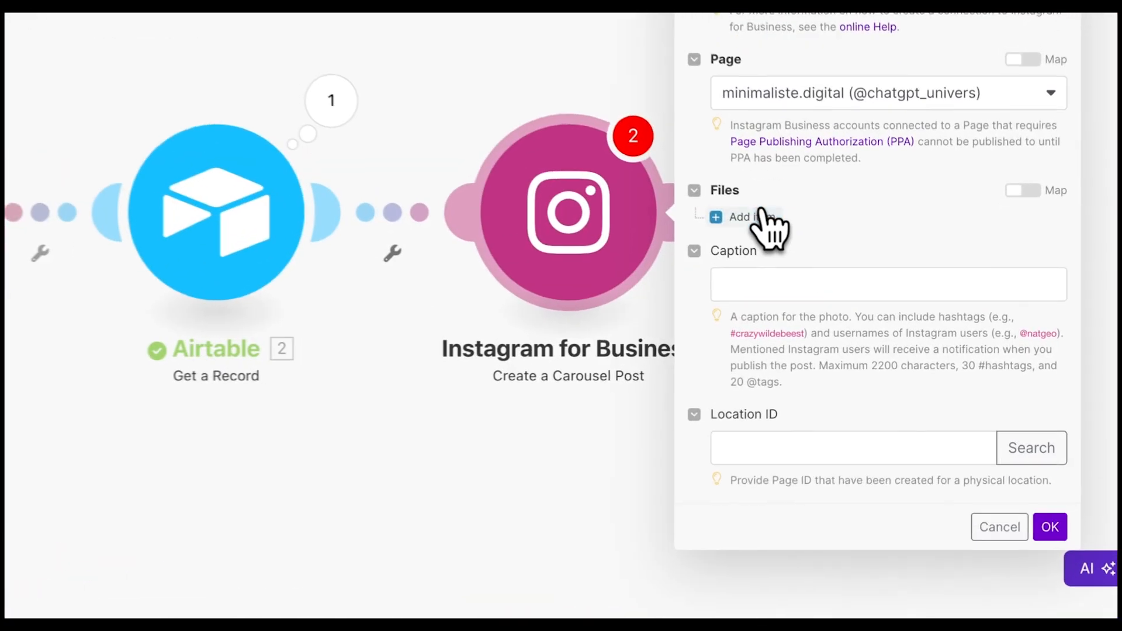
- Add the first carousel item as an Image with its Photo URL mapped from Slide1
{"action": "left_click", "coordinate": [821, 261]}
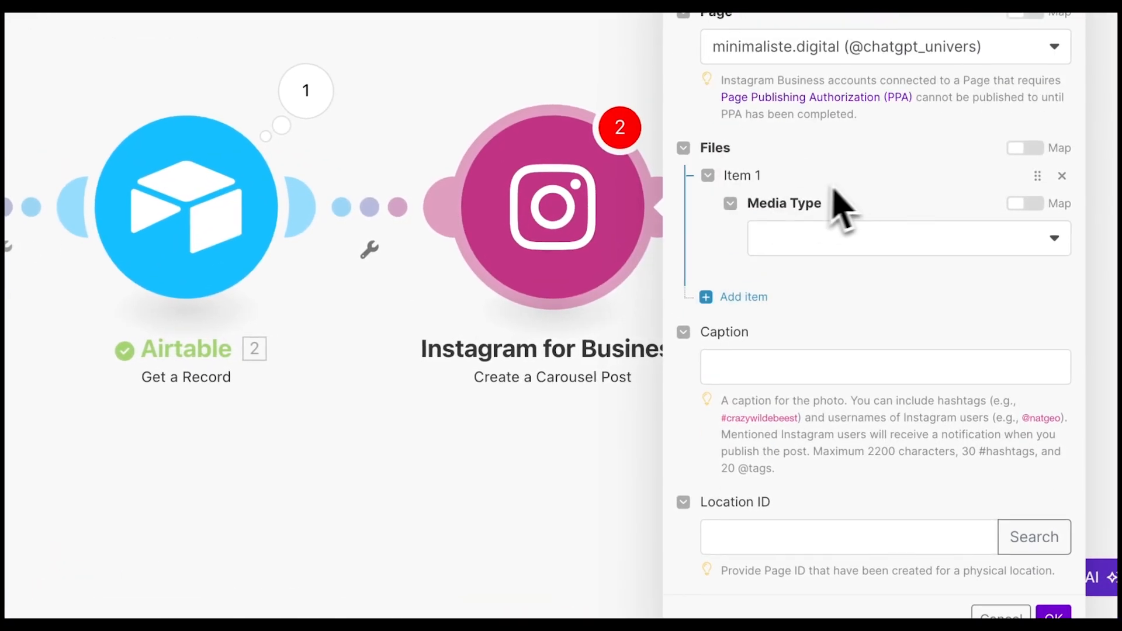
{"action": "left_click", "coordinate": [807, 235]}
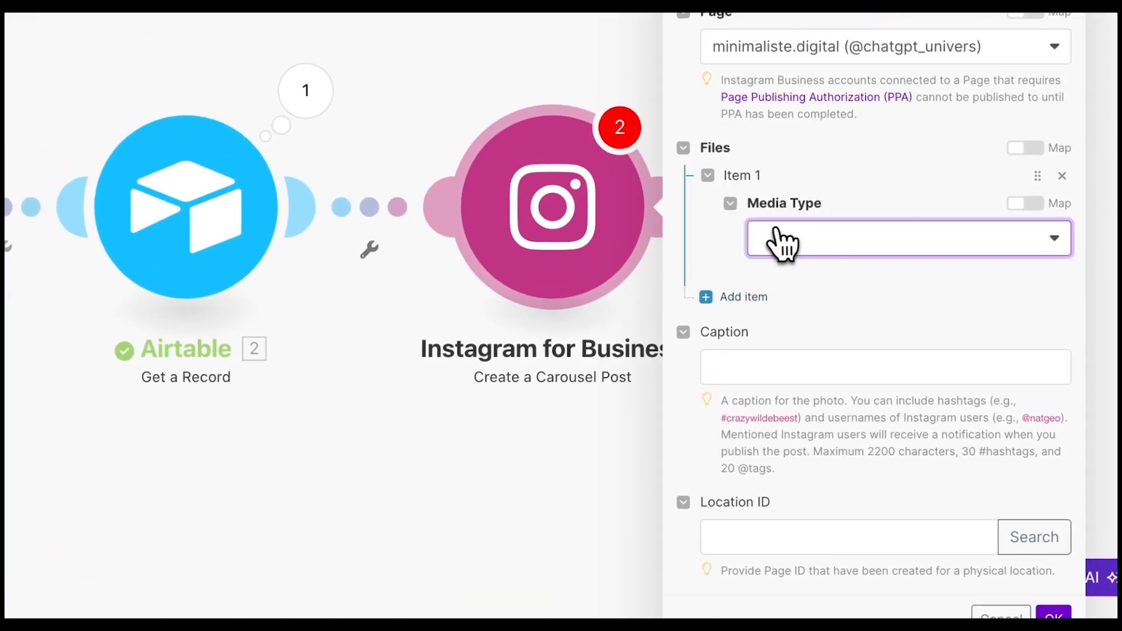
{"action": "left_click", "coordinate": [780, 236]}
{"action": "left_click", "coordinate": [800, 273]}
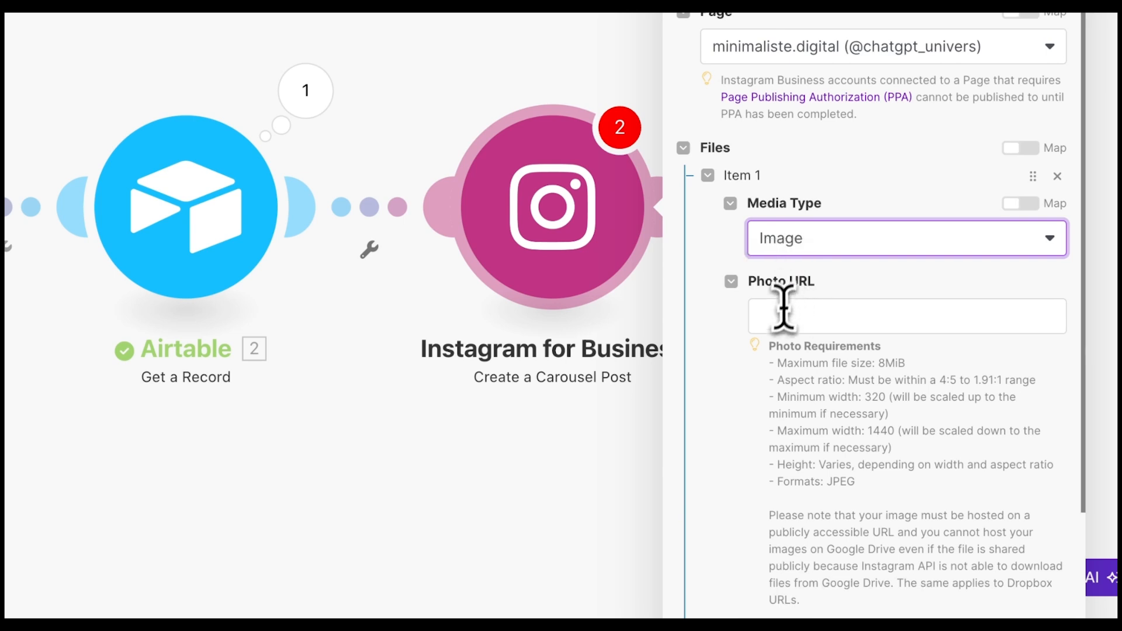
{"action": "left_click", "coordinate": [797, 315]}
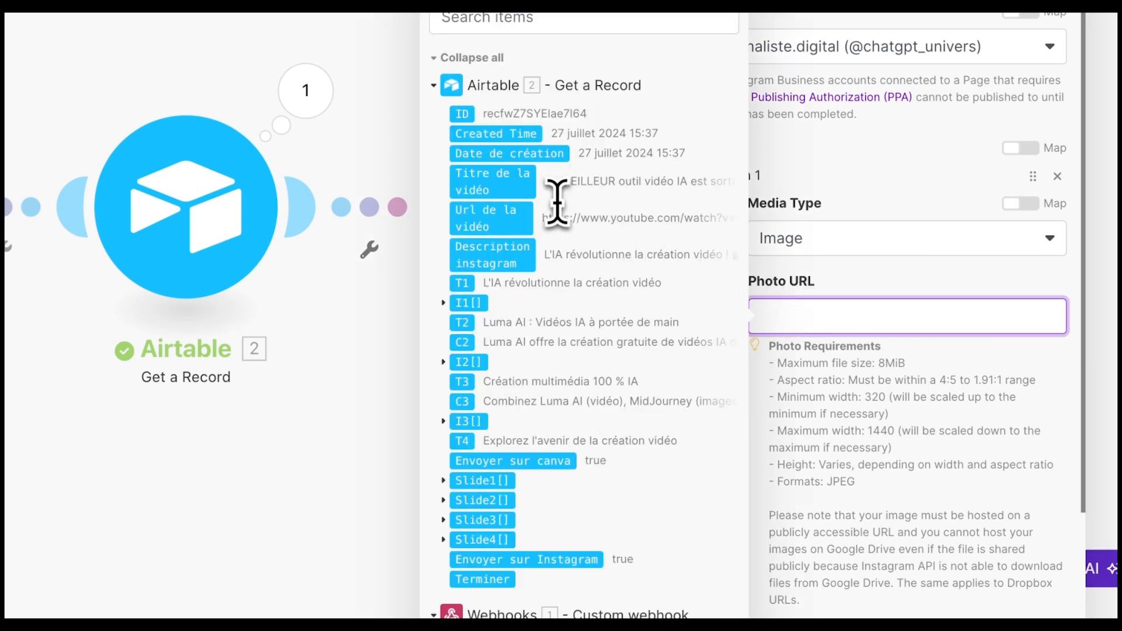
{"action": "left_click", "coordinate": [443, 480]}
{"action": "scroll", "coordinate": [451, 490], "scroll_direction": "down", "scroll_amount": 2}
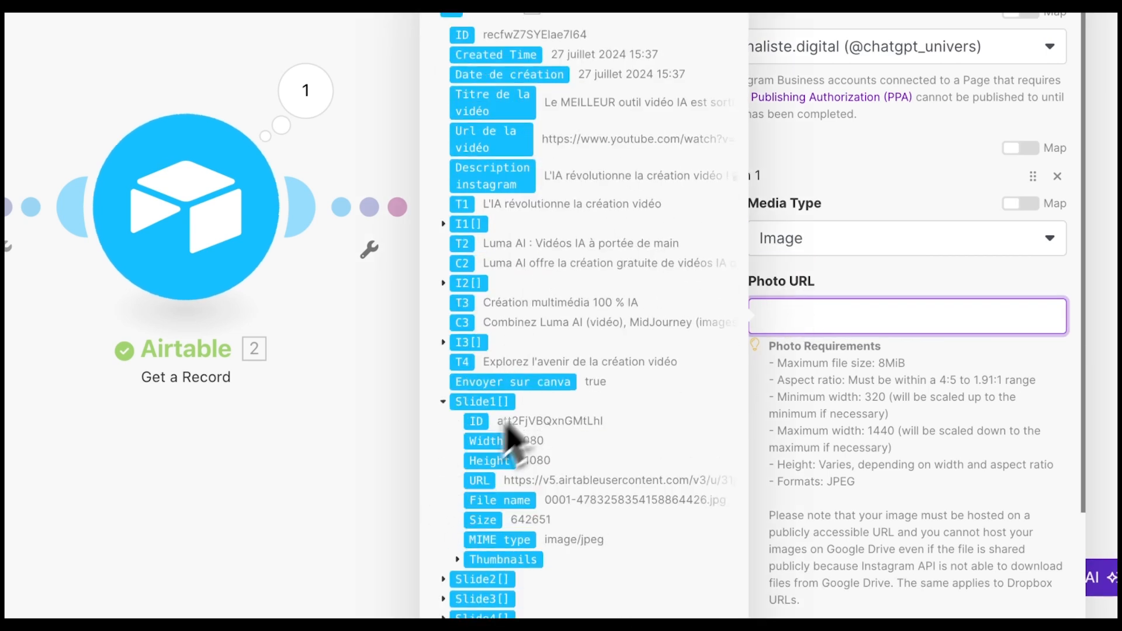
{"action": "left_click", "coordinate": [481, 483]}
{"action": "left_click", "coordinate": [788, 412]}
{"action": "scroll", "coordinate": [829, 418], "scroll_direction": "down", "scroll_amount": 4}
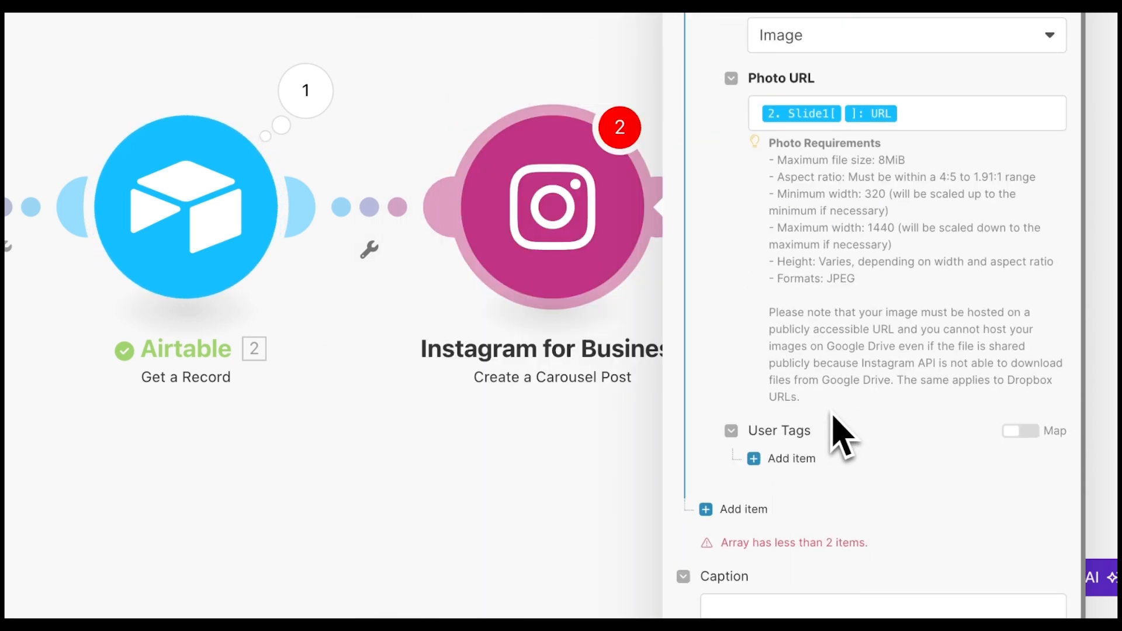
- Add item 2 as an Image with its Photo URL mapped from Slide2's URL
{"action": "left_click", "coordinate": [734, 484]}
{"action": "scroll", "coordinate": [809, 464], "scroll_direction": "down", "scroll_amount": 3}
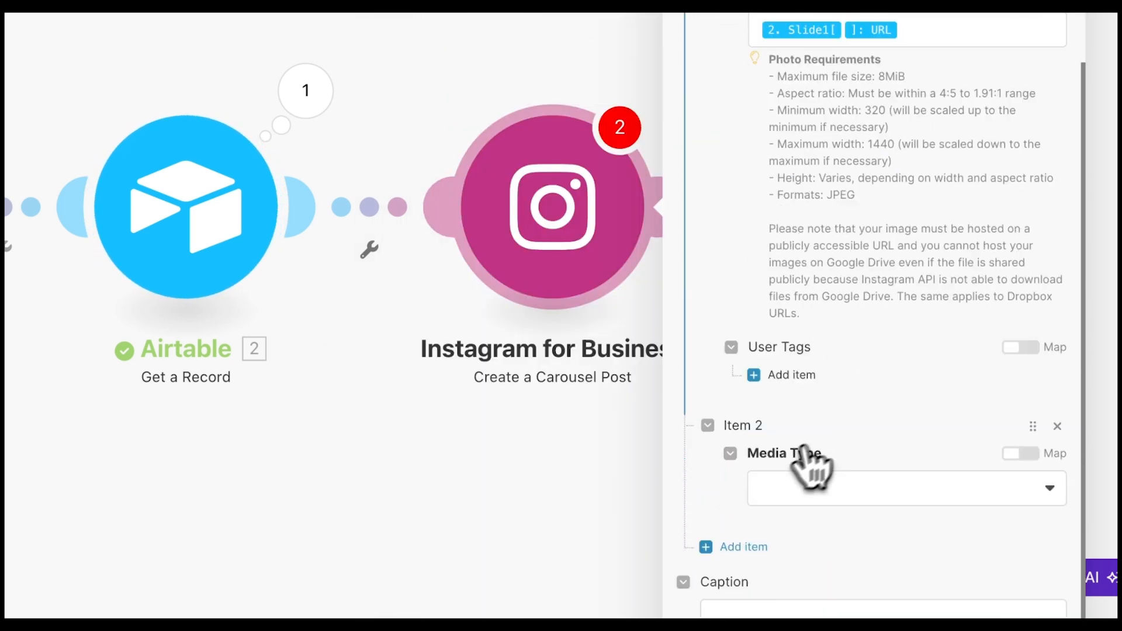
{"action": "left_click", "coordinate": [796, 370]}
{"action": "left_click", "coordinate": [779, 409]}
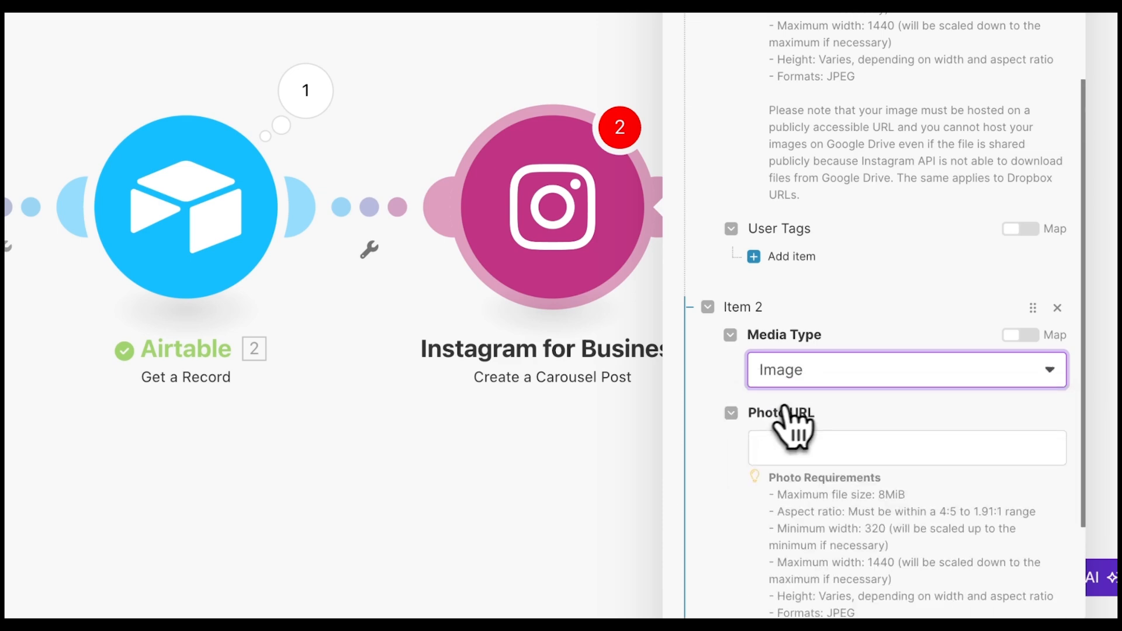
{"action": "left_click", "coordinate": [791, 435]}
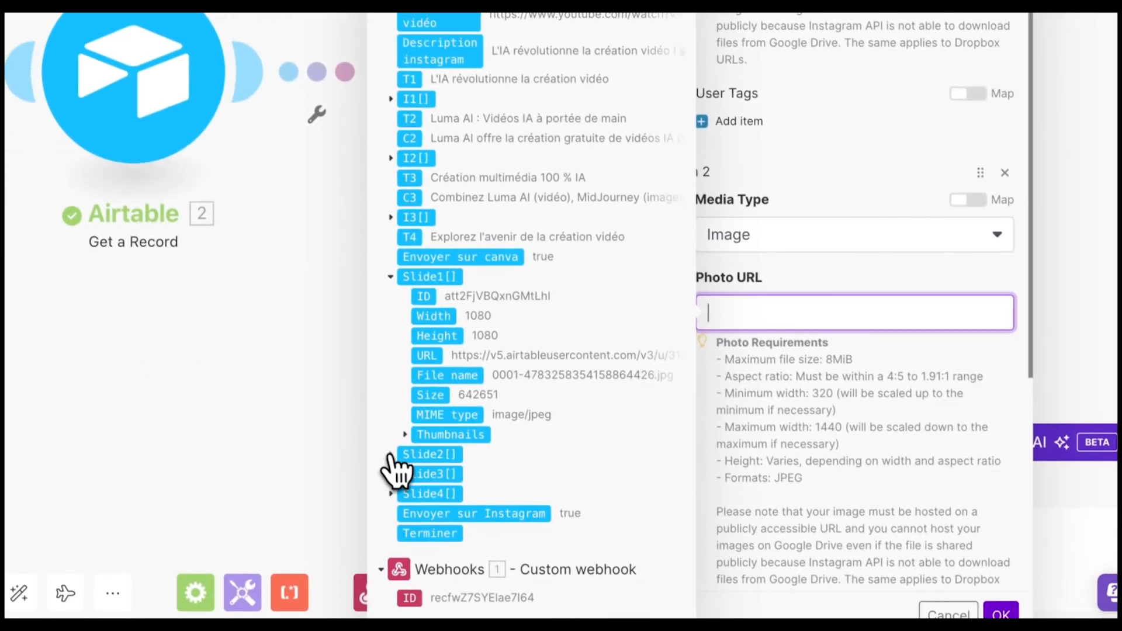
{"action": "left_click", "coordinate": [458, 531]}
{"action": "scroll", "coordinate": [461, 543], "scroll_direction": "down", "scroll_amount": 2}
{"action": "left_click", "coordinate": [456, 551]}
{"action": "left_click", "coordinate": [821, 382]}
{"action": "scroll", "coordinate": [825, 381], "scroll_direction": "down", "scroll_amount": 7}
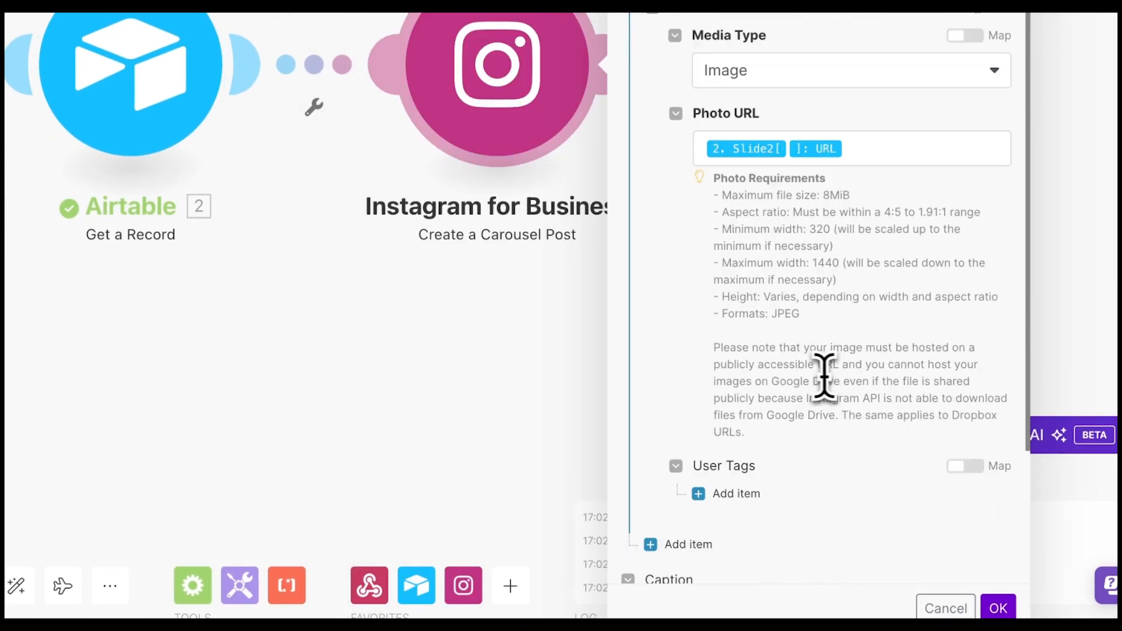
- Add items 3 and 4 as Images, mapping Slide3 and Slide4 URLs into their Photo URLs
{"action": "left_click", "coordinate": [663, 292]}
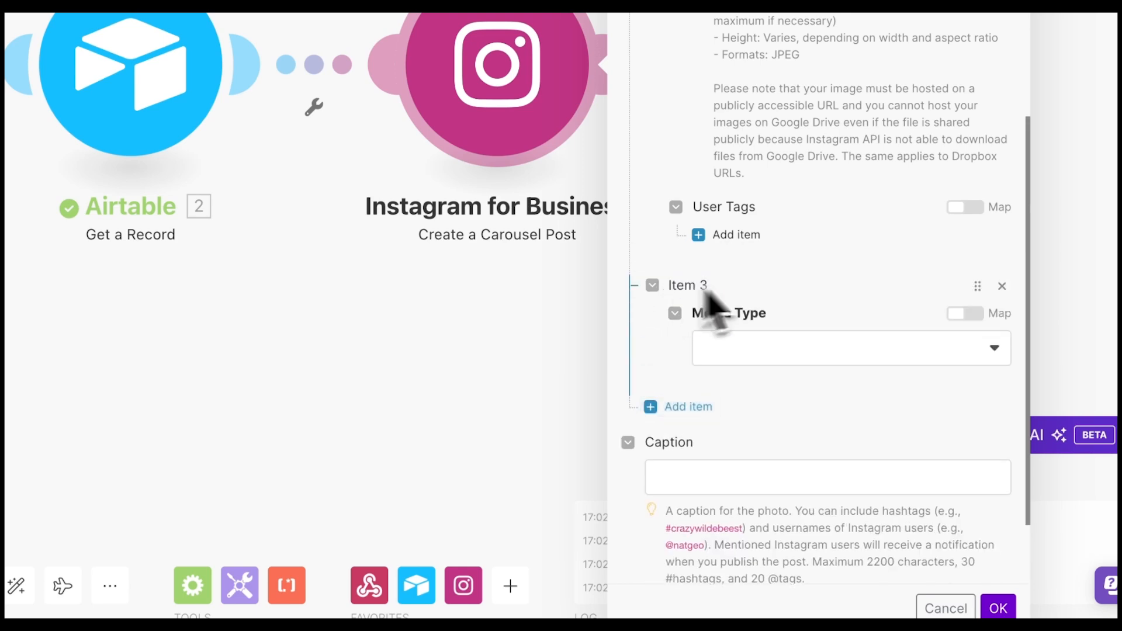
{"action": "left_click", "coordinate": [769, 315]}
{"action": "left_click", "coordinate": [715, 344]}
{"action": "left_click", "coordinate": [724, 390]}
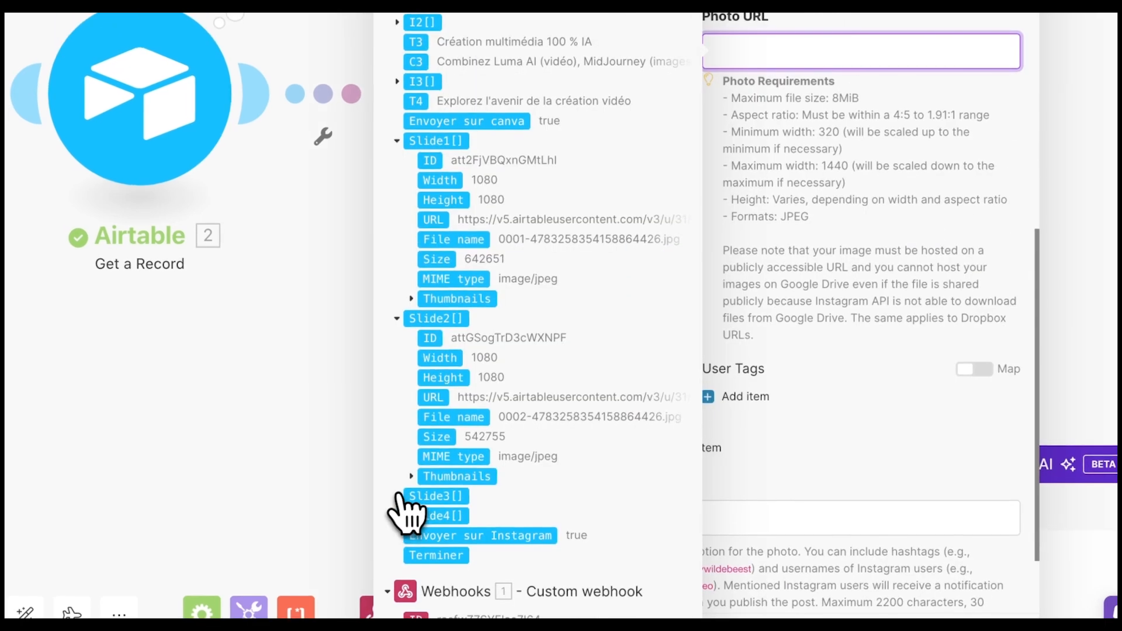
{"action": "left_click", "coordinate": [421, 497]}
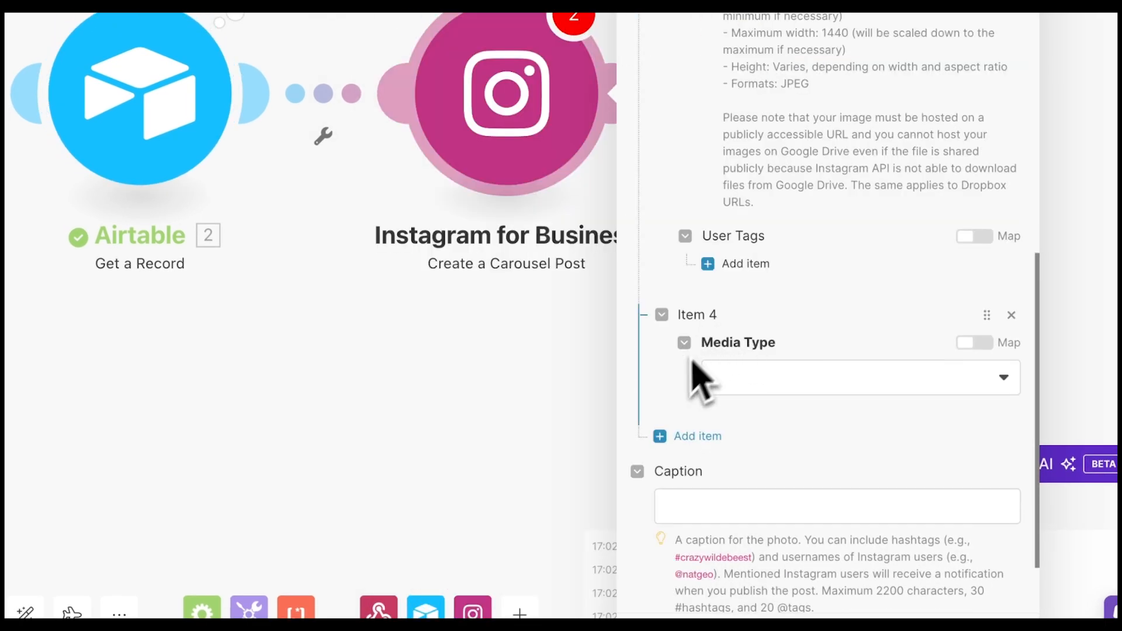
{"action": "left_click", "coordinate": [770, 379]}
{"action": "left_click", "coordinate": [755, 408]}
{"action": "scroll", "coordinate": [748, 403], "scroll_direction": "down", "scroll_amount": 5}
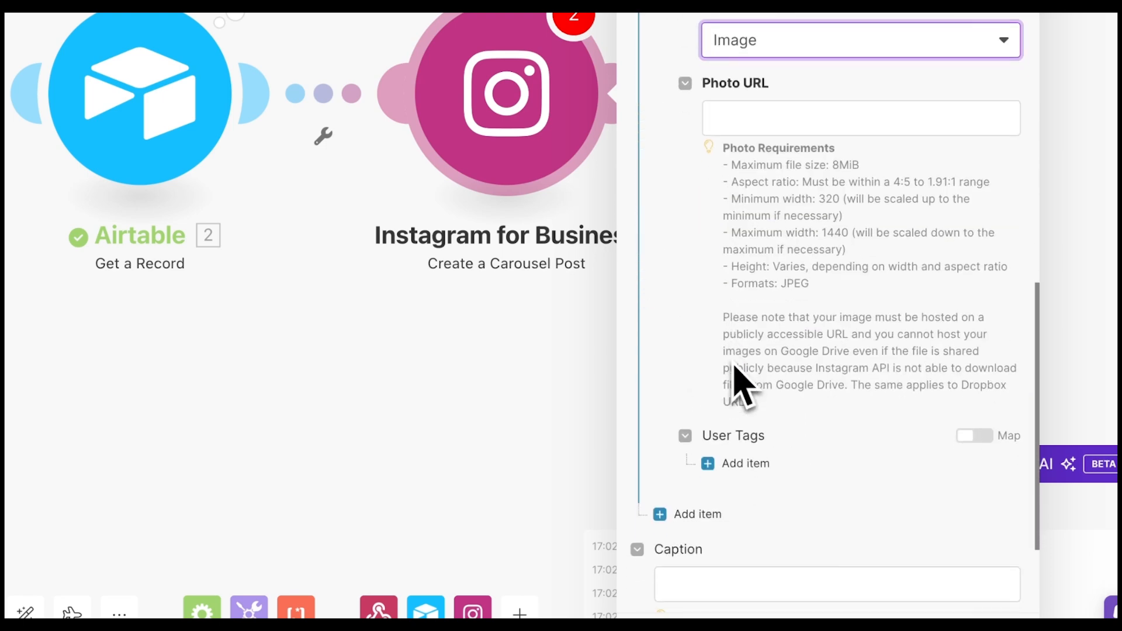
{"action": "left_click", "coordinate": [797, 149]}
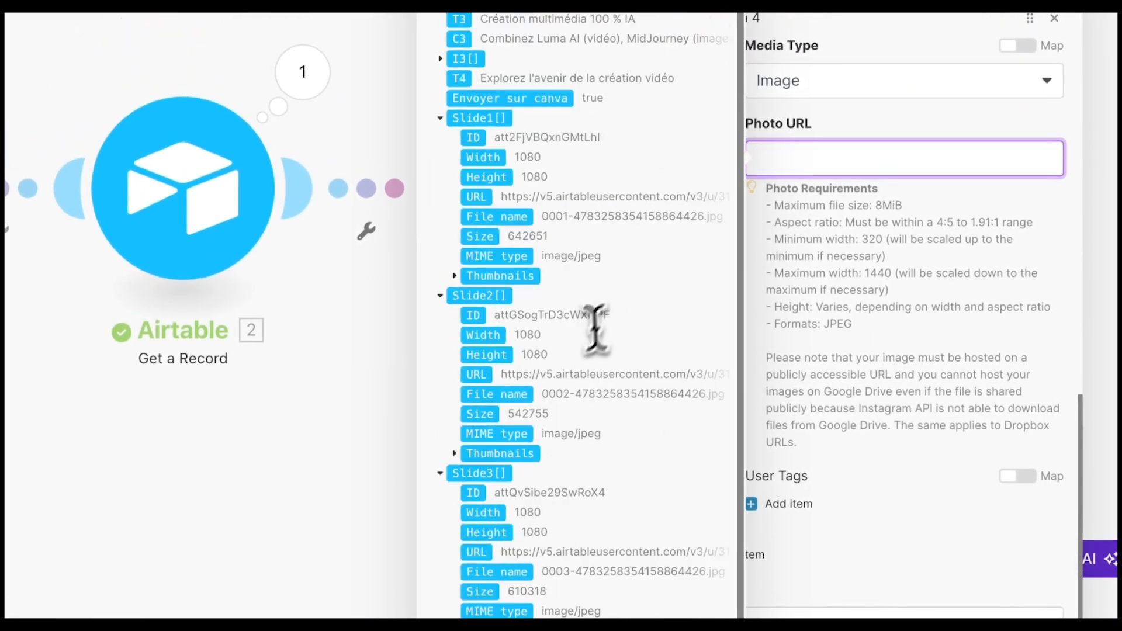
{"action": "scroll", "coordinate": [596, 330], "scroll_direction": "down", "scroll_amount": 1}
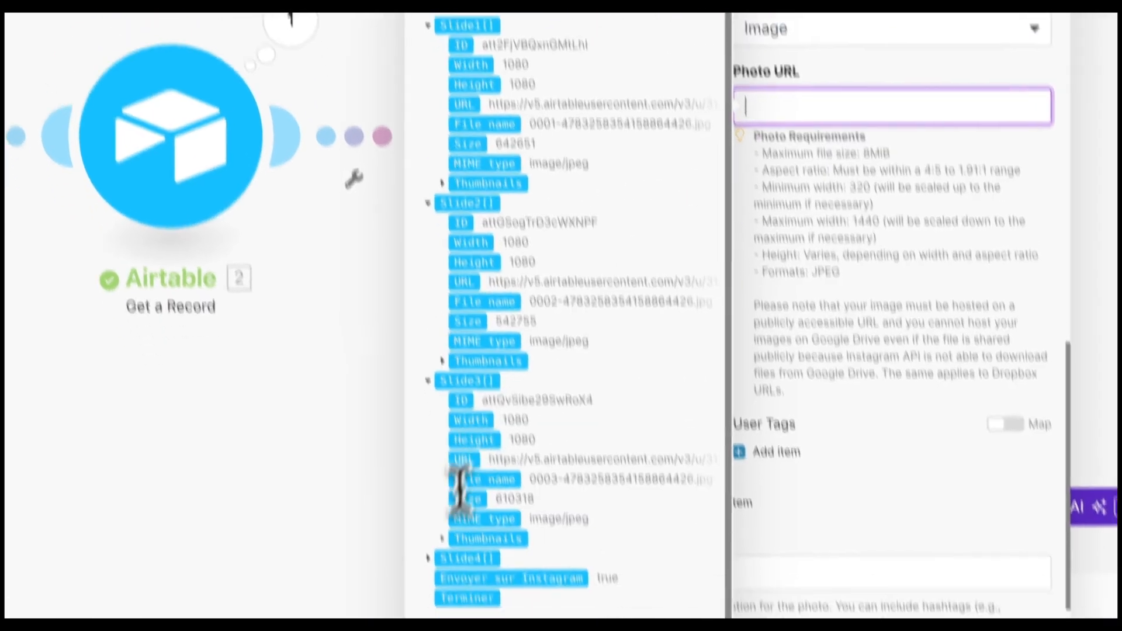
{"action": "left_click", "coordinate": [417, 491]}
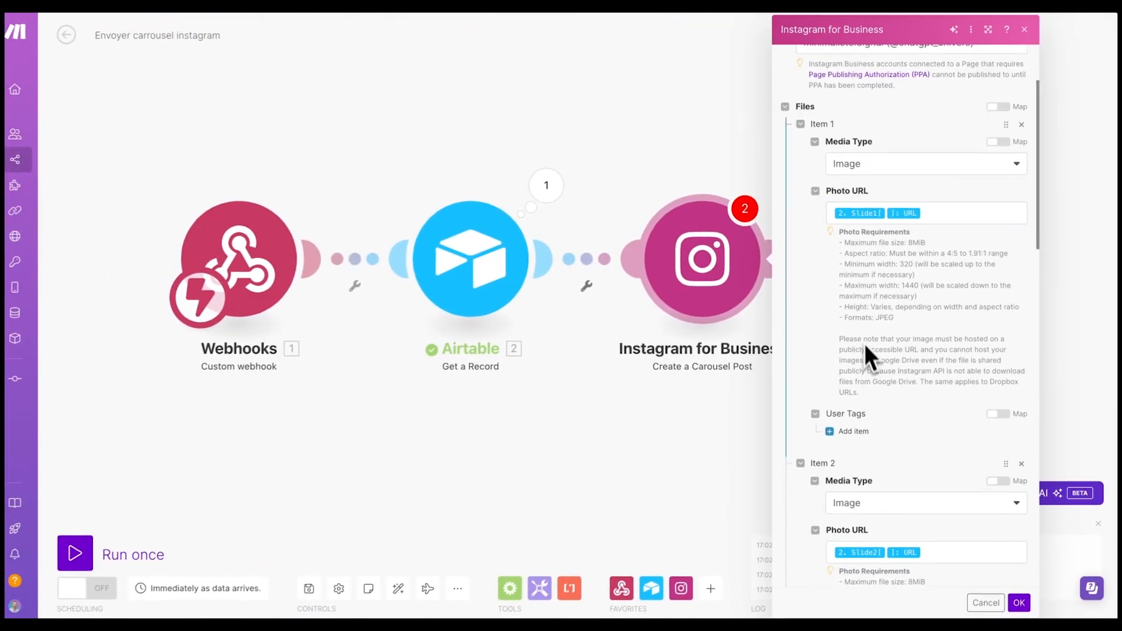
{"action": "scroll", "coordinate": [874, 374], "scroll_direction": "down", "scroll_amount": 10}
{"action": "scroll", "coordinate": [876, 380], "scroll_direction": "down", "scroll_amount": 8}
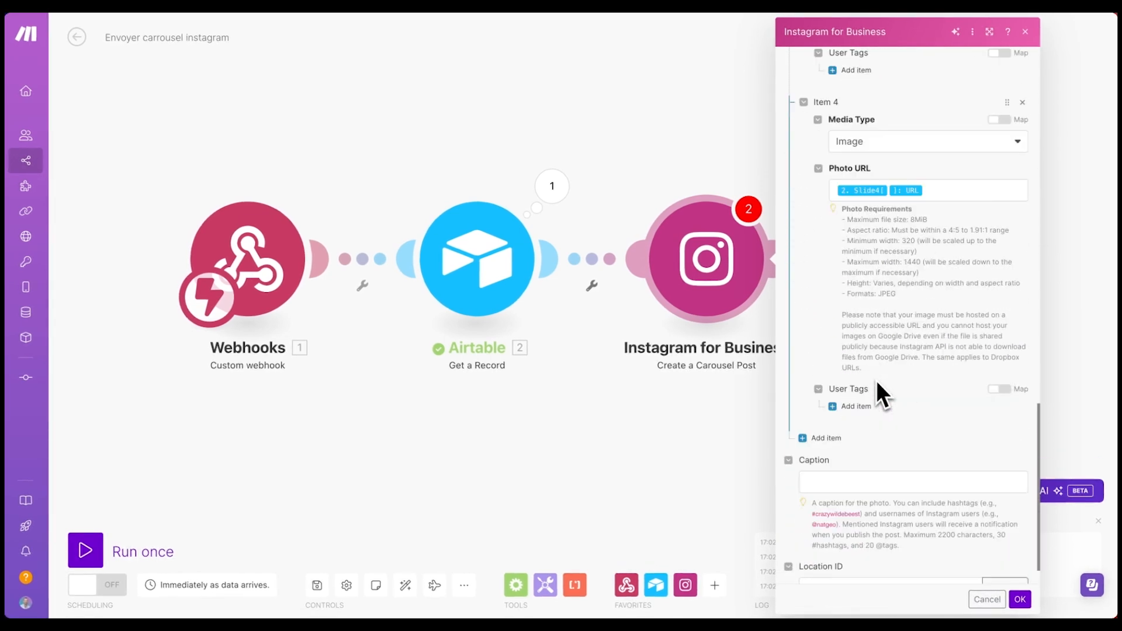
- Map Description instagram into the Caption and save the carousel post settings
{"action": "left_click", "coordinate": [886, 441]}
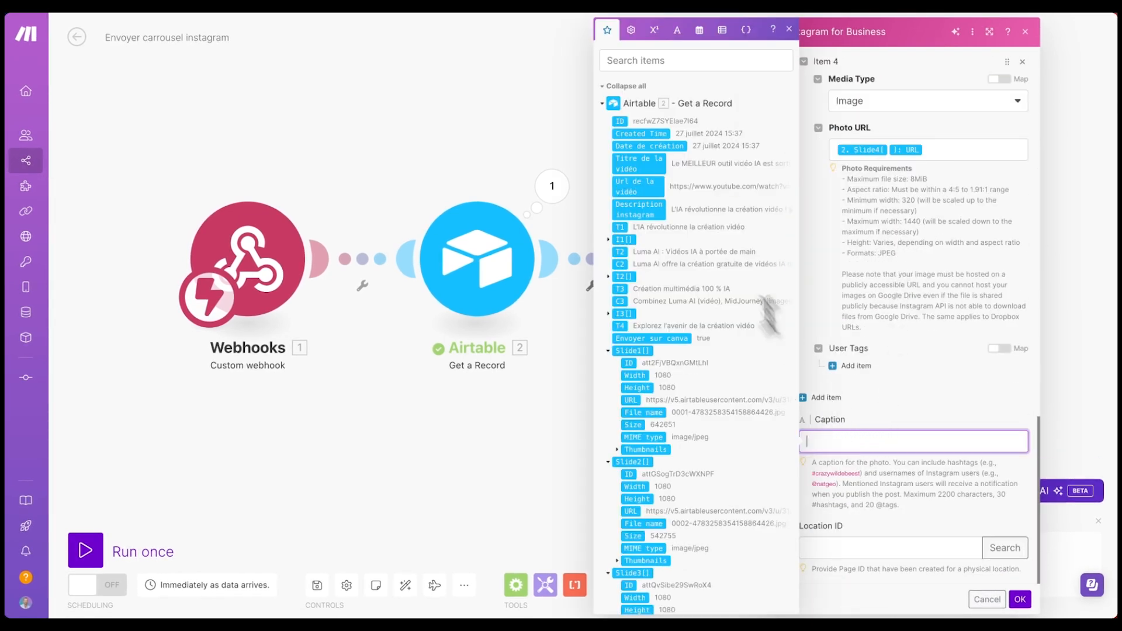
{"action": "left_click", "coordinate": [631, 214]}
{"action": "left_click", "coordinate": [952, 397]}
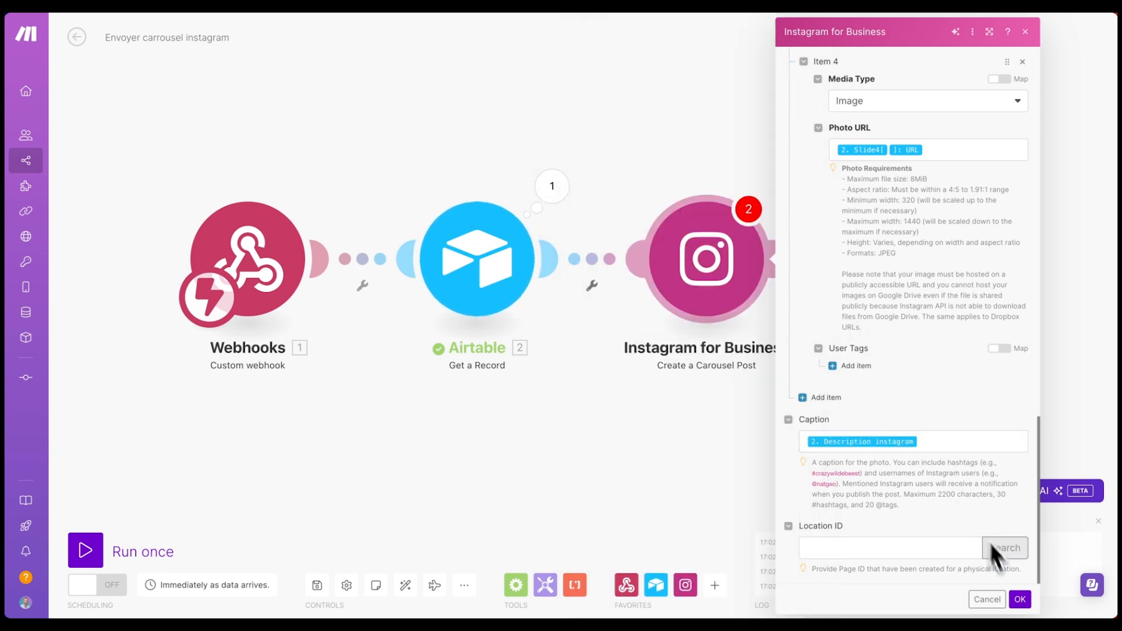
{"action": "left_click", "coordinate": [1019, 600]}
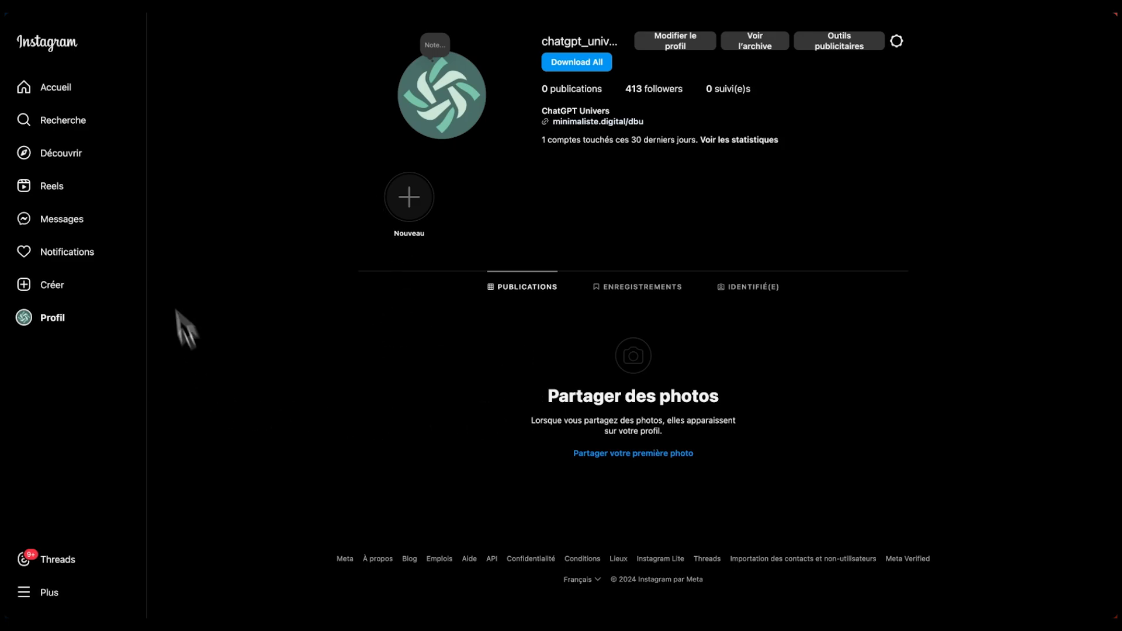
- Show Make beside Instagram in a split view with Make widened, then bring up Airtable's Envoyer sur make automation
{"action": "left_click", "coordinate": [40, 349]}
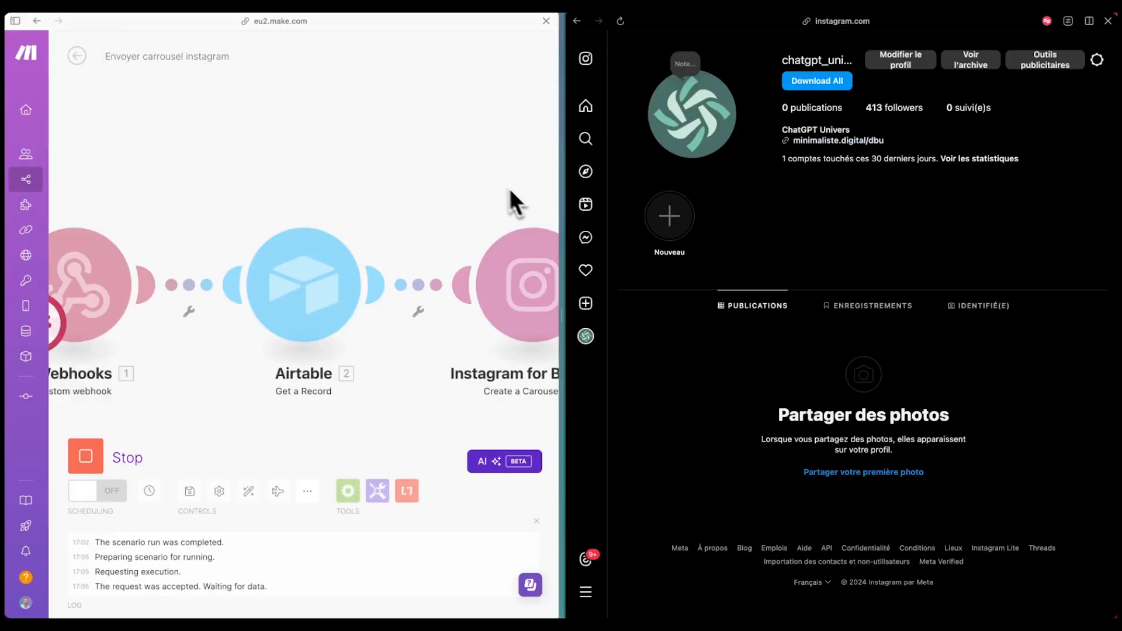
{"action": "left_click_drag", "start_coordinate": [558, 195], "coordinate": [698, 210]}
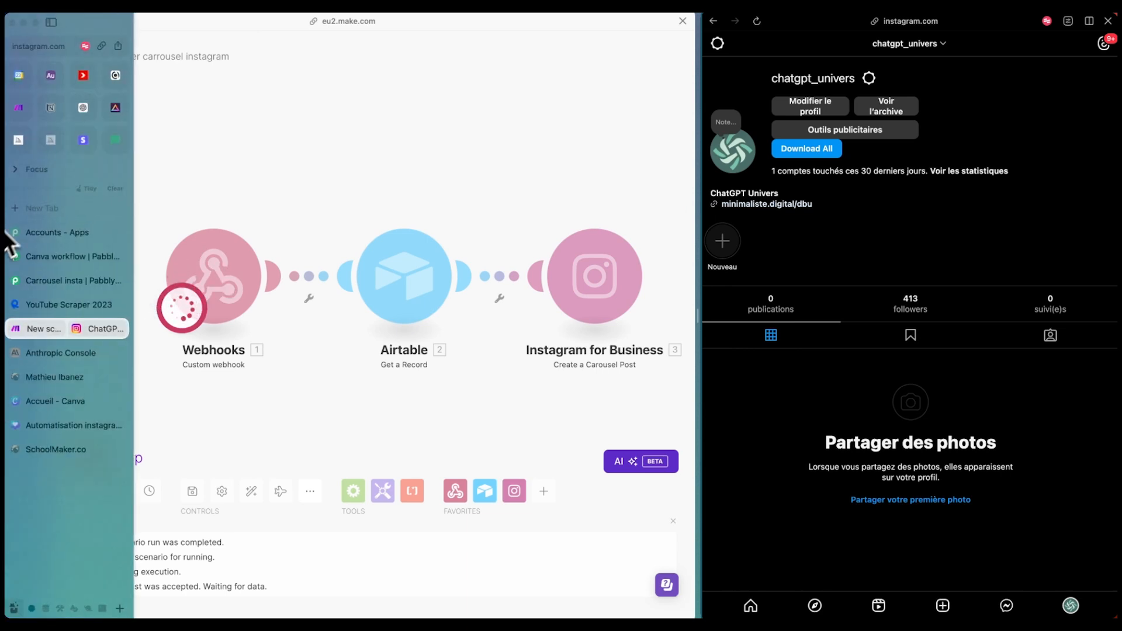
{"action": "left_click", "coordinate": [71, 106]}
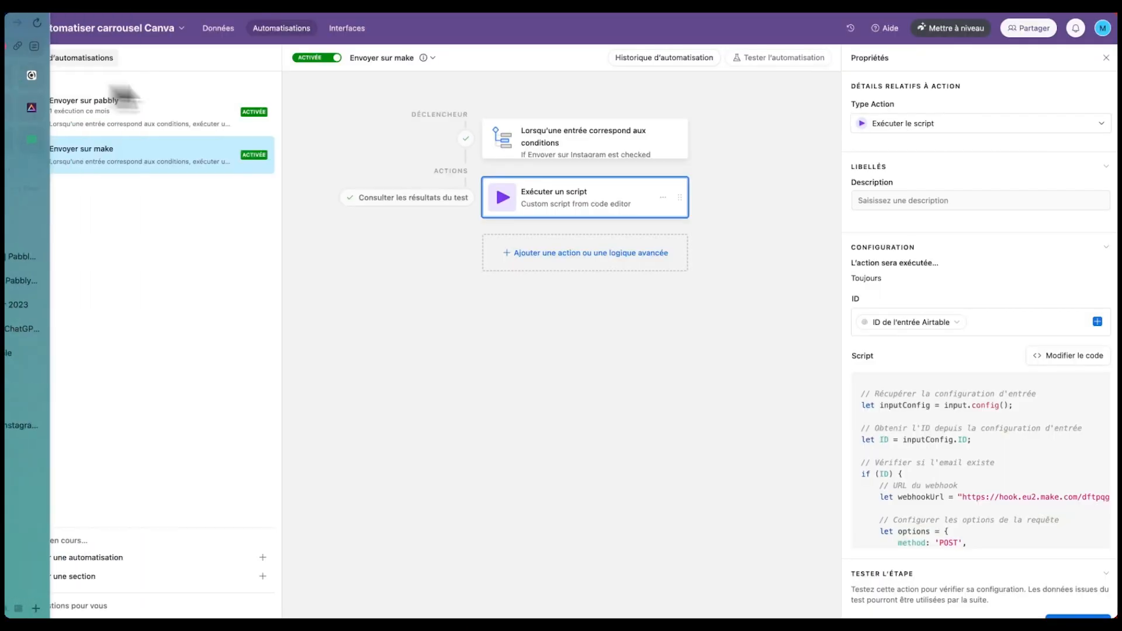
- In the Données grid, untick and re-tick the record's Envoyer sur Instagram box to trigger the scenario
{"action": "left_click", "coordinate": [228, 33]}
{"action": "scroll", "coordinate": [730, 205], "scroll_direction": "right", "scroll_amount": 2}
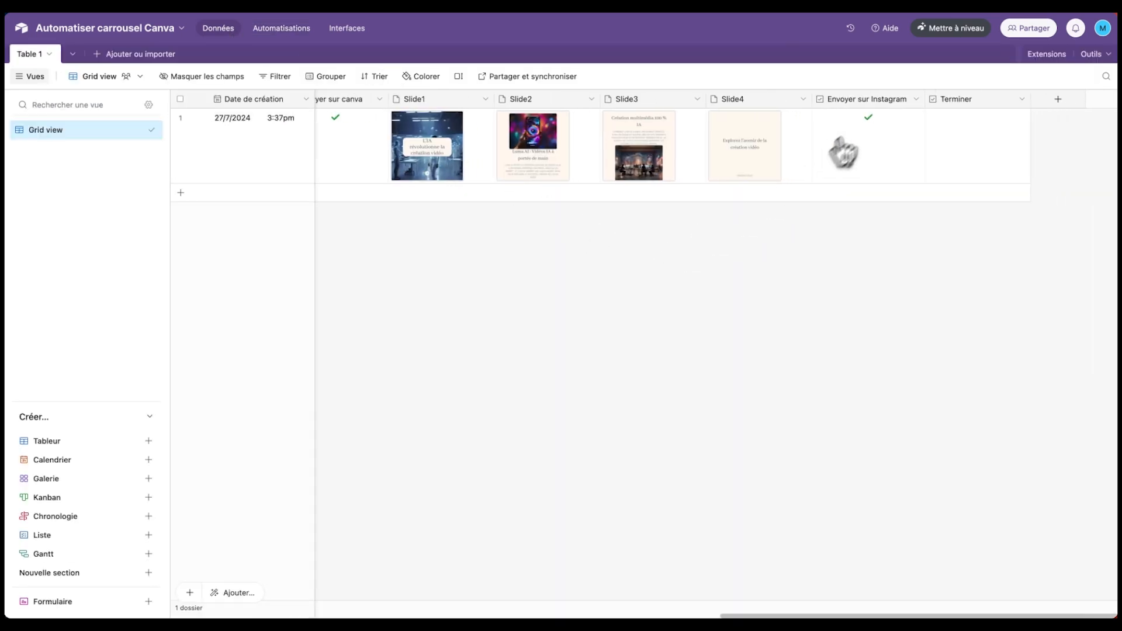
{"action": "left_click", "coordinate": [867, 118]}
{"action": "left_click", "coordinate": [867, 119]}
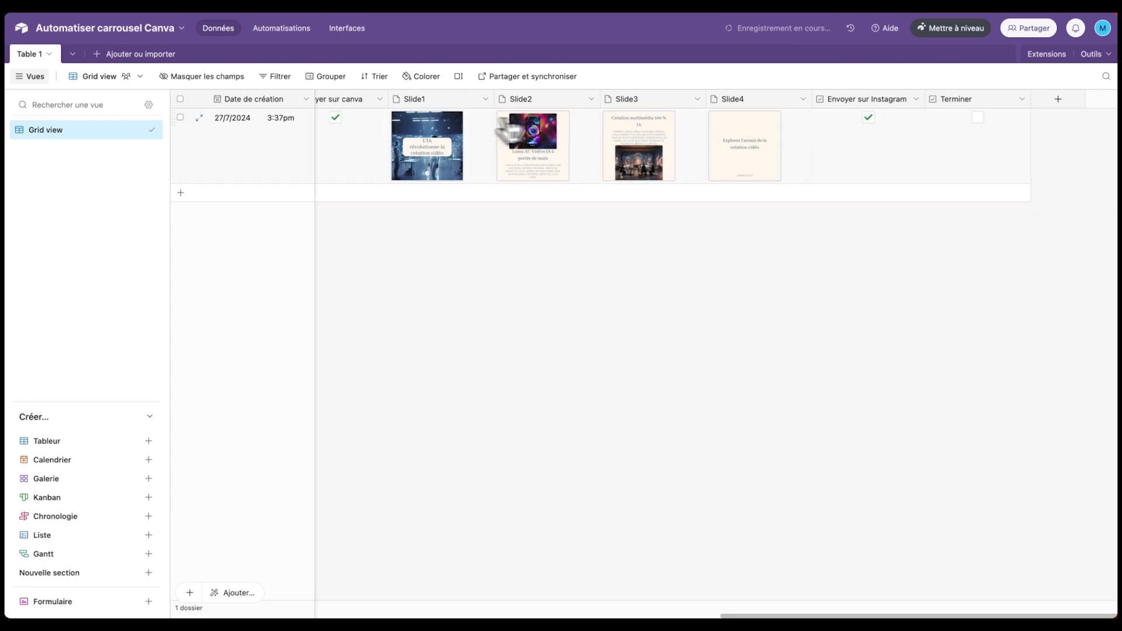
- Return to the Make/Instagram split view and reload Instagram to show the new carousel post
{"action": "mouse_move", "coordinate": [24, 243]}
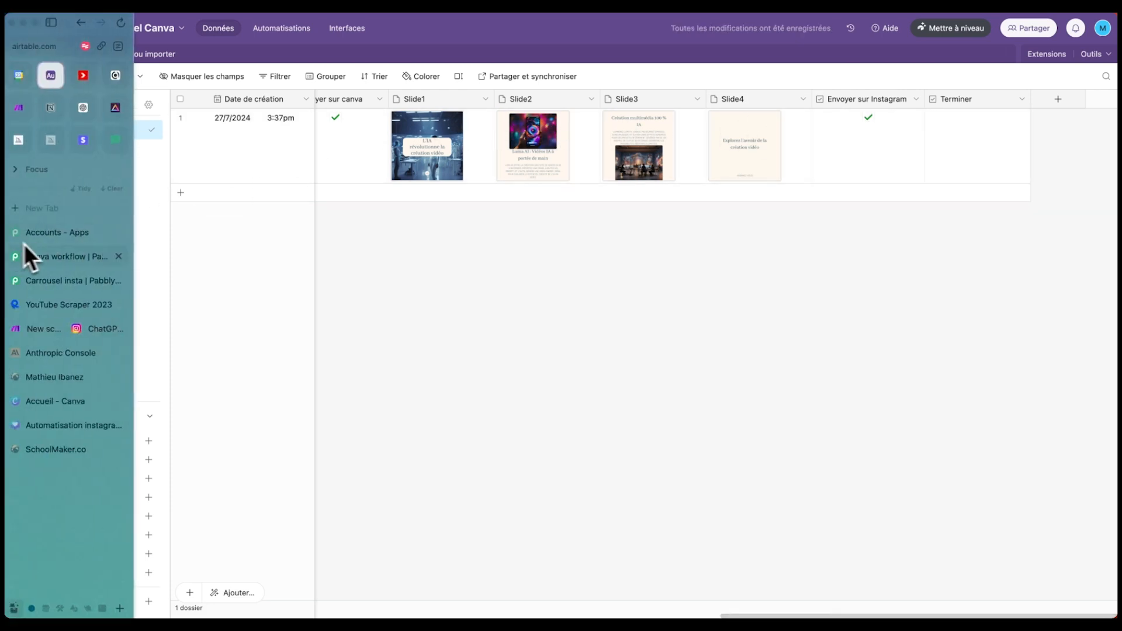
{"action": "left_click", "coordinate": [35, 329]}
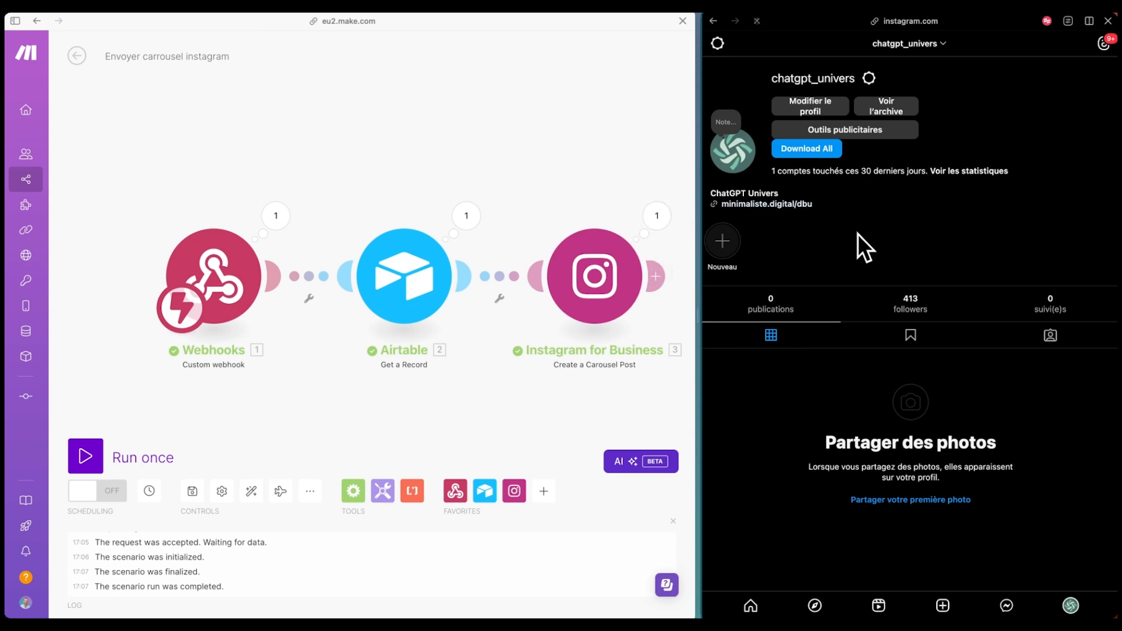
{"action": "key", "text": "super+r"}
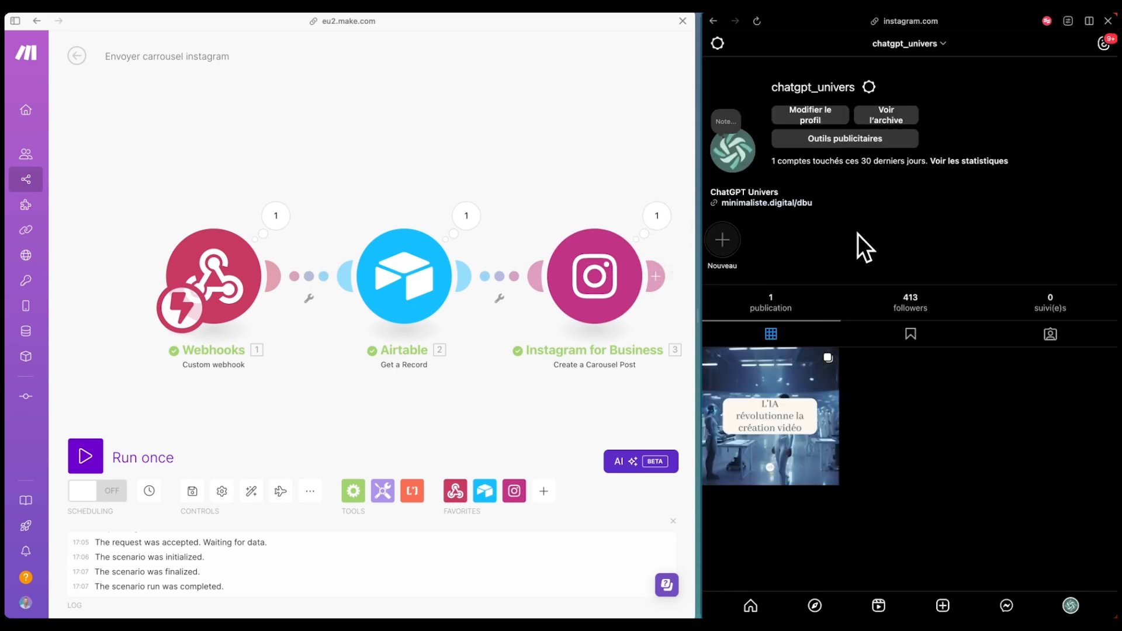
- Open the new carousel post and check its three slides and caption
{"action": "left_click", "coordinate": [793, 390]}
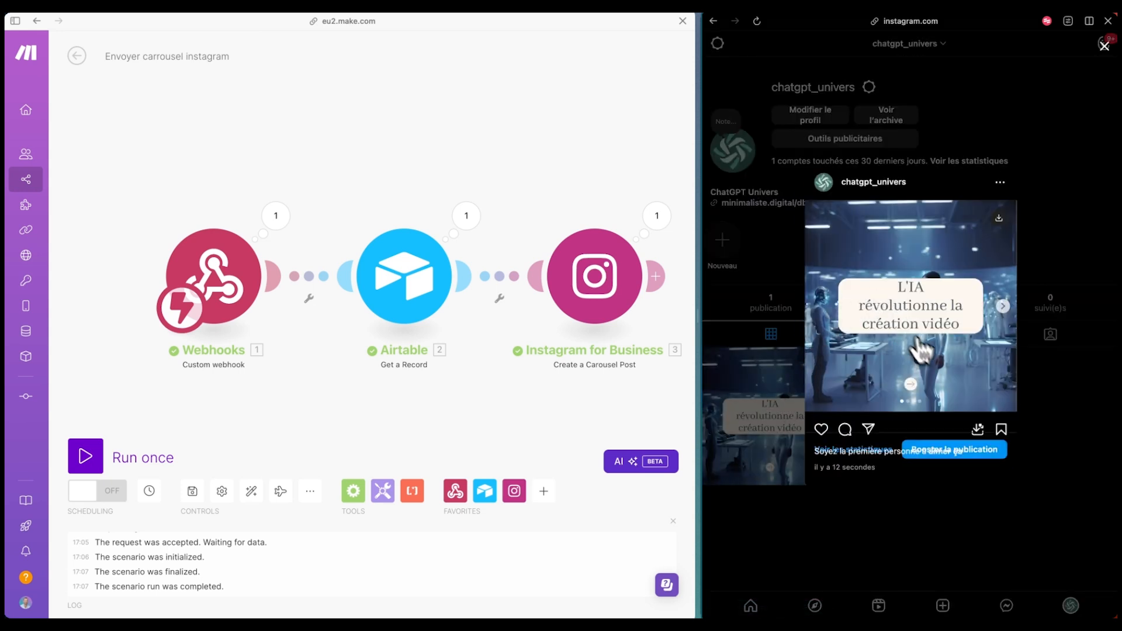
{"action": "left_click", "coordinate": [1003, 306]}
{"action": "left_click", "coordinate": [1004, 308]}
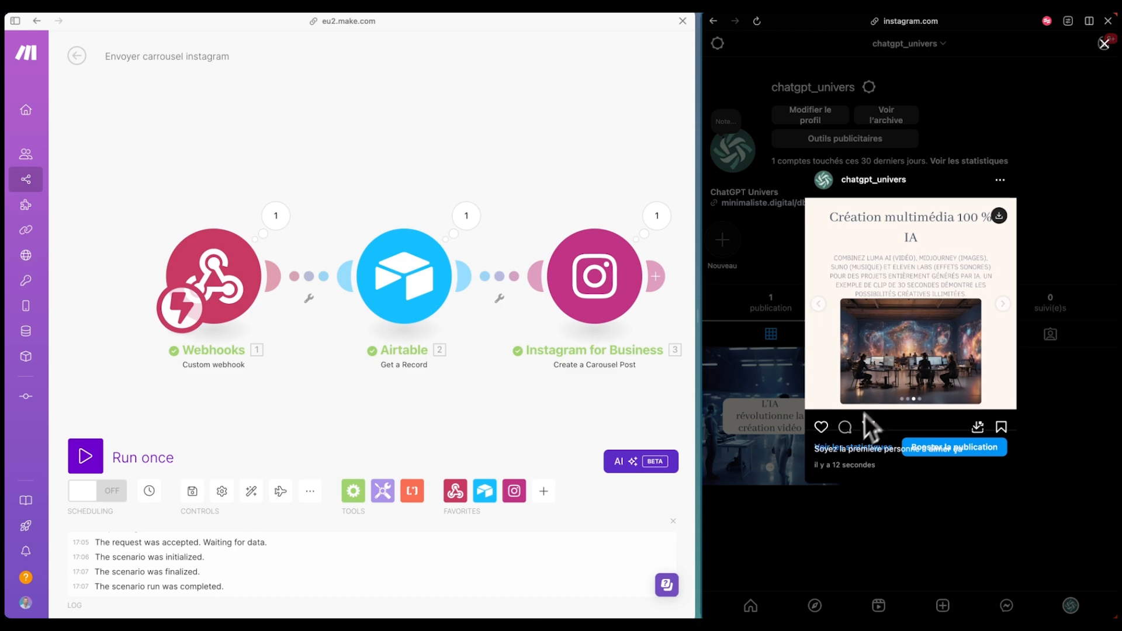
{"action": "left_click_drag", "start_coordinate": [699, 310], "coordinate": [553, 308]}
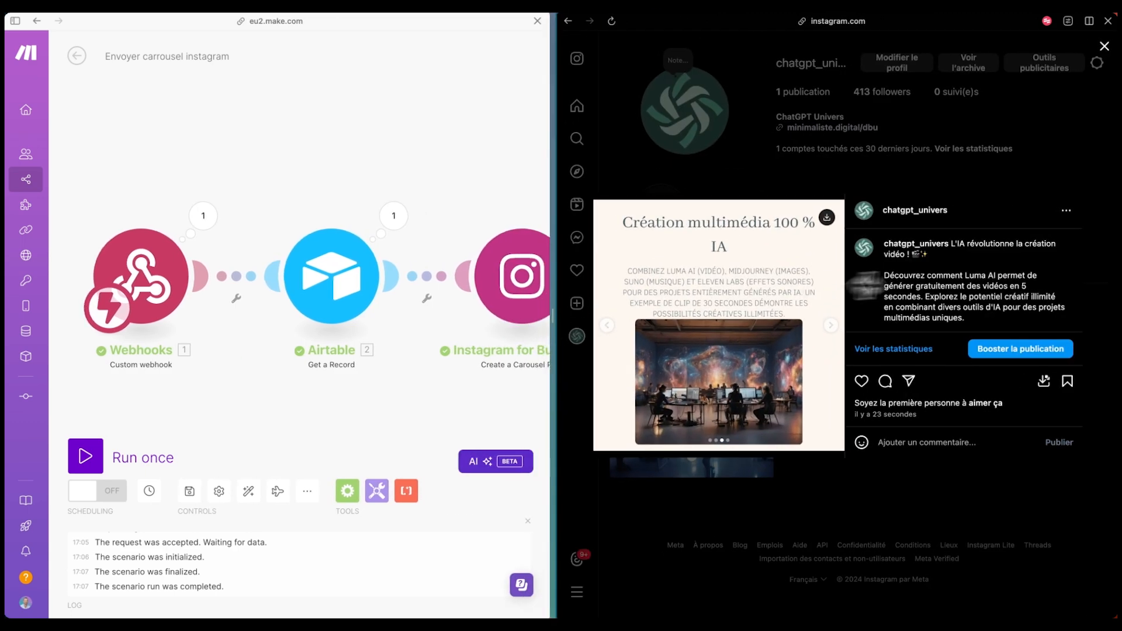
{"action": "scroll", "coordinate": [934, 282], "scroll_direction": "down", "scroll_amount": 2}
{"action": "scroll", "coordinate": [935, 303], "scroll_direction": "down", "scroll_amount": 1}
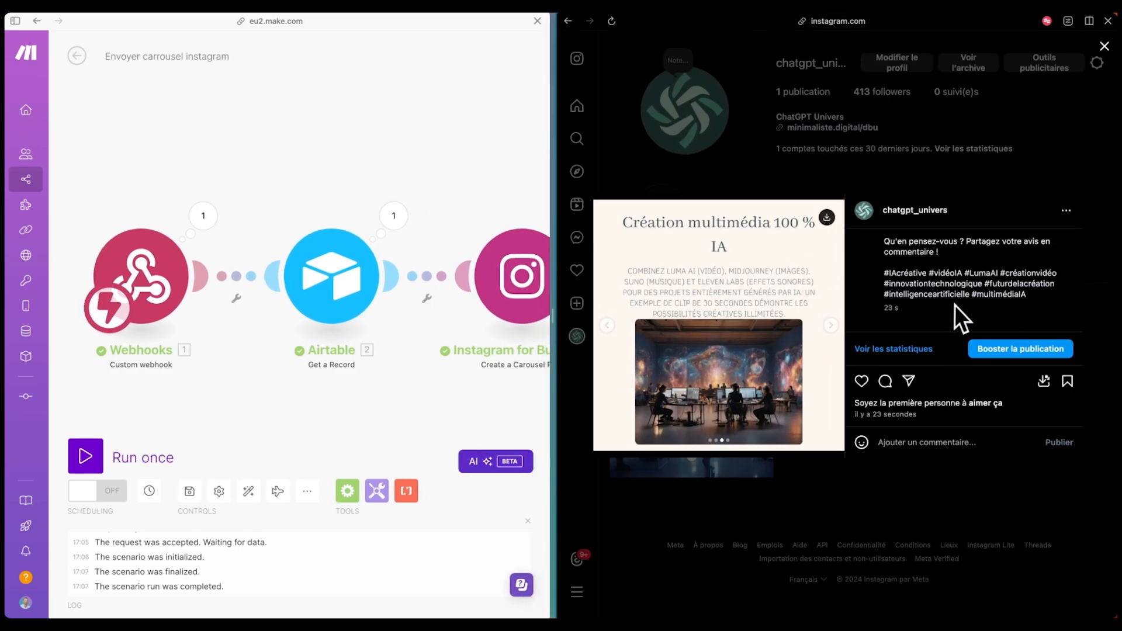
{"action": "scroll", "coordinate": [963, 289], "scroll_direction": "up", "scroll_amount": 4}
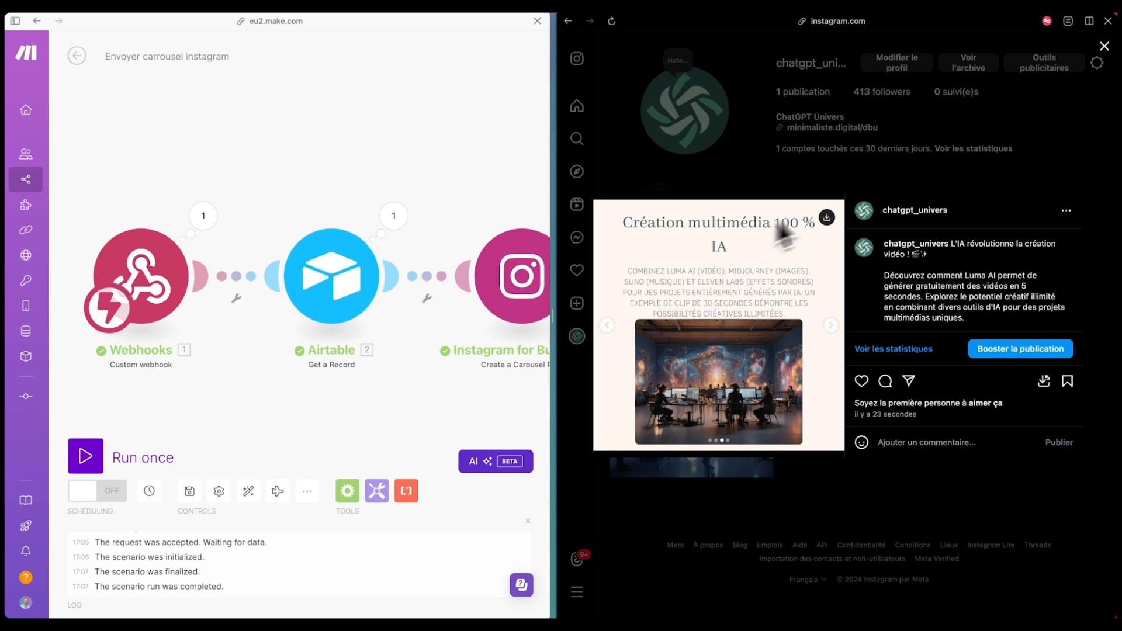
- Delete the test carousel post and close the Instagram window
{"action": "left_click", "coordinate": [1009, 177]}
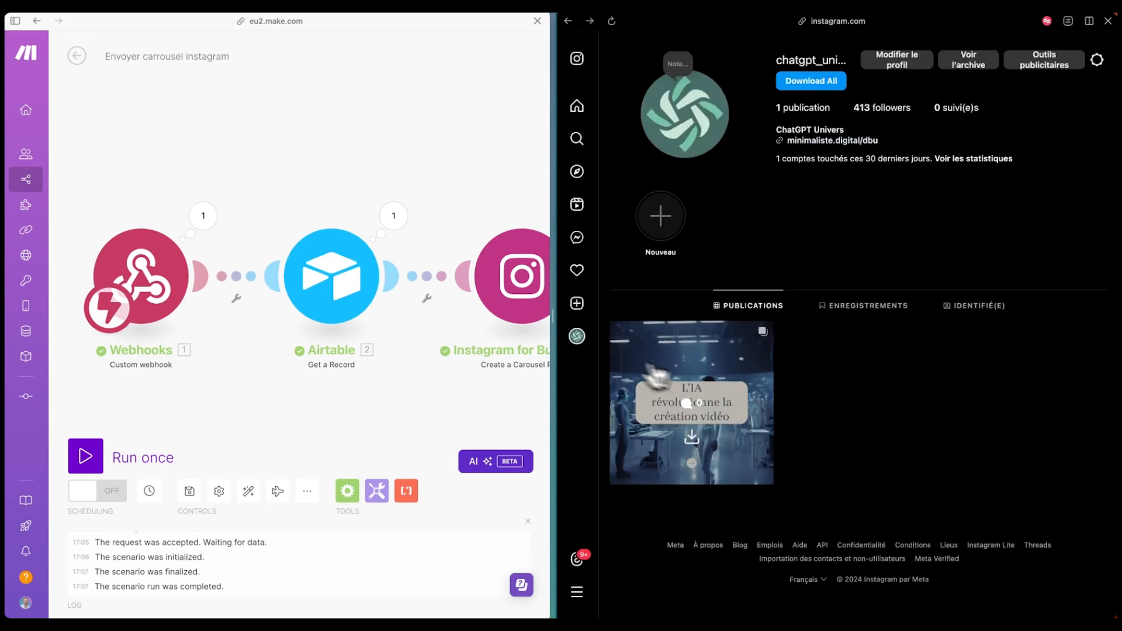
{"action": "left_click", "coordinate": [649, 371]}
{"action": "left_click", "coordinate": [1066, 211]}
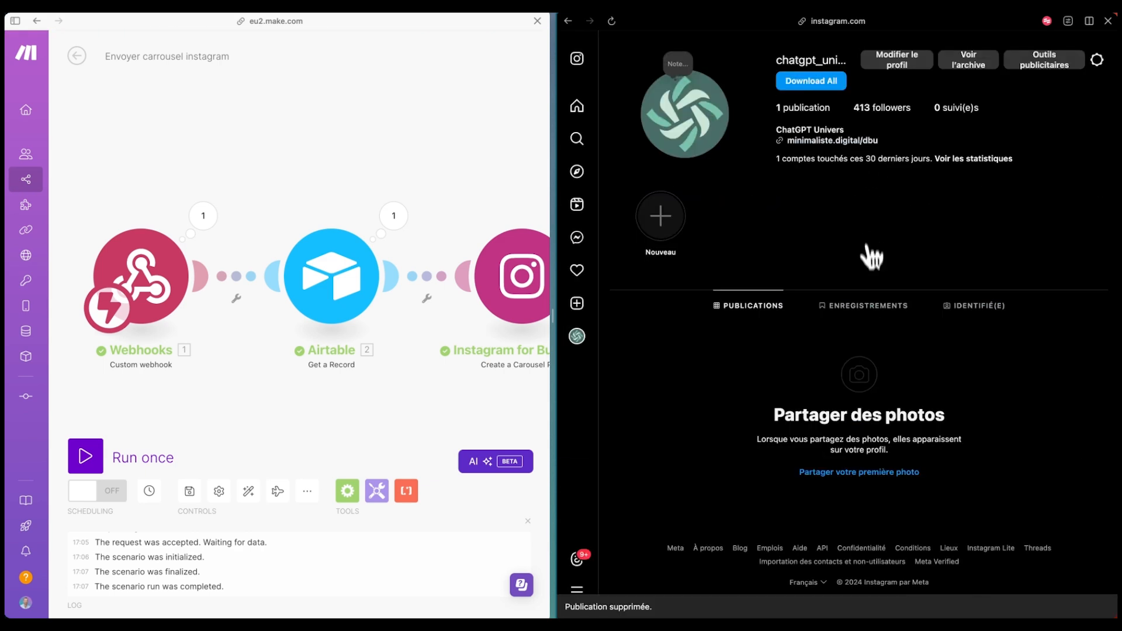
{"action": "left_click", "coordinate": [1107, 21]}
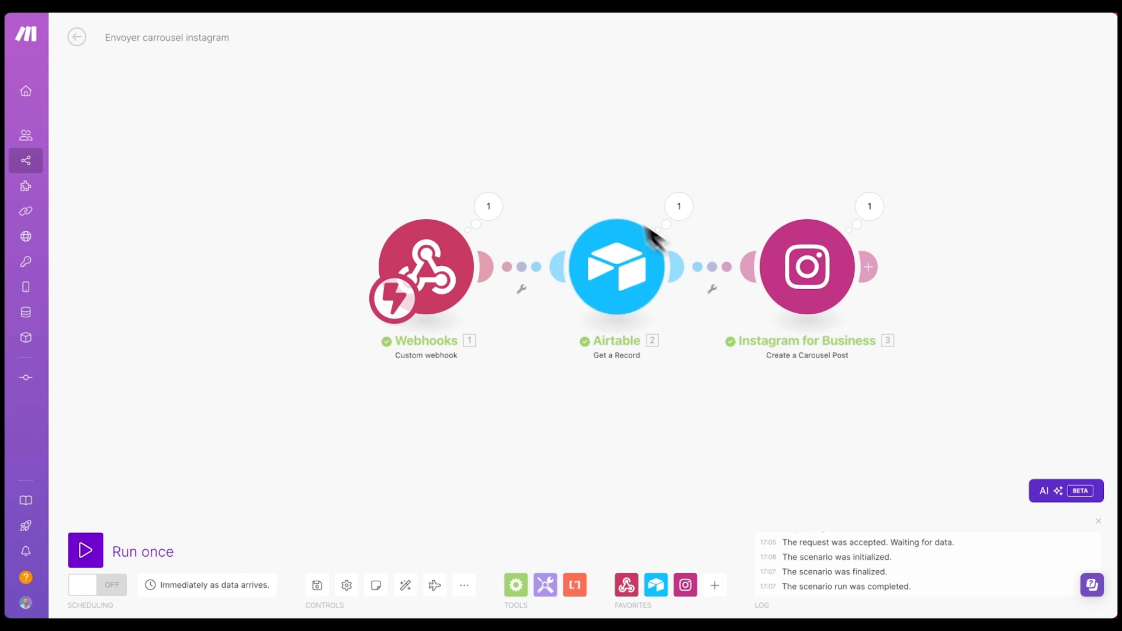
- Add an Airtable Update a Record module after Instagram, targeting Table 1
{"action": "left_click_drag", "start_coordinate": [622, 97], "coordinate": [535, 105]}
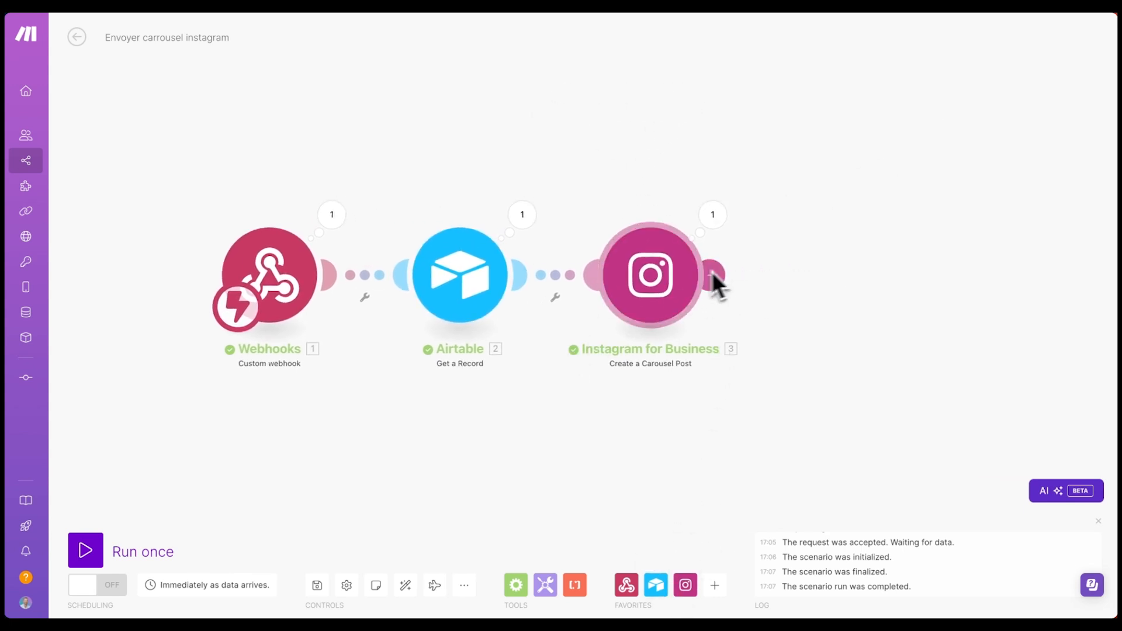
{"action": "left_click", "coordinate": [655, 585]}
{"action": "scroll", "coordinate": [760, 482], "scroll_direction": "down", "scroll_amount": 1}
{"action": "left_click", "coordinate": [738, 496]}
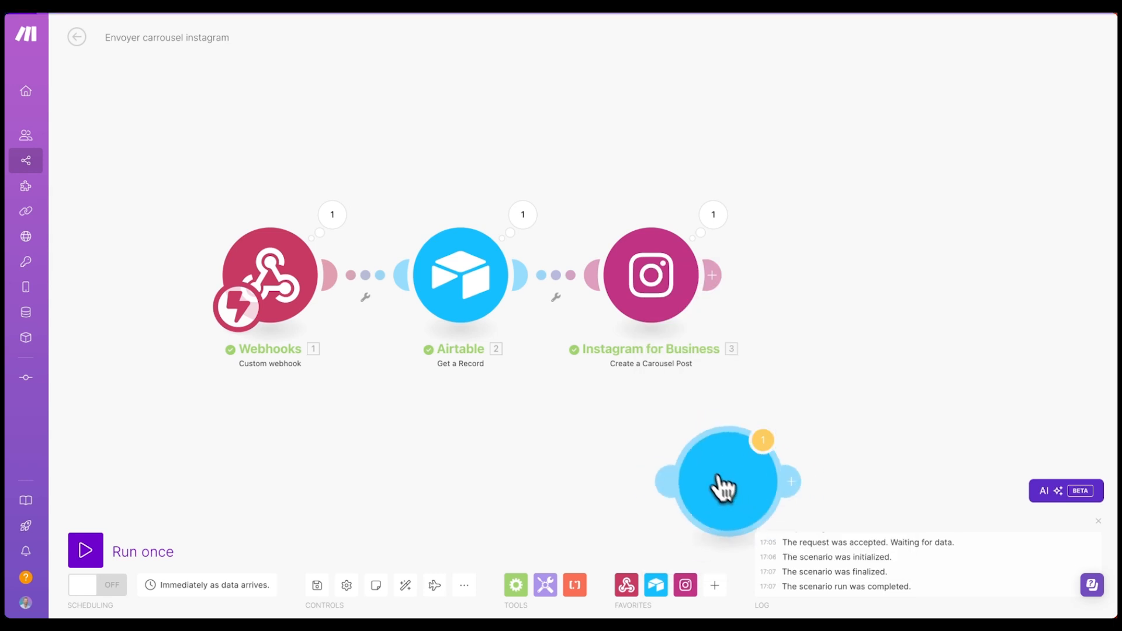
{"action": "left_click", "coordinate": [871, 289]}
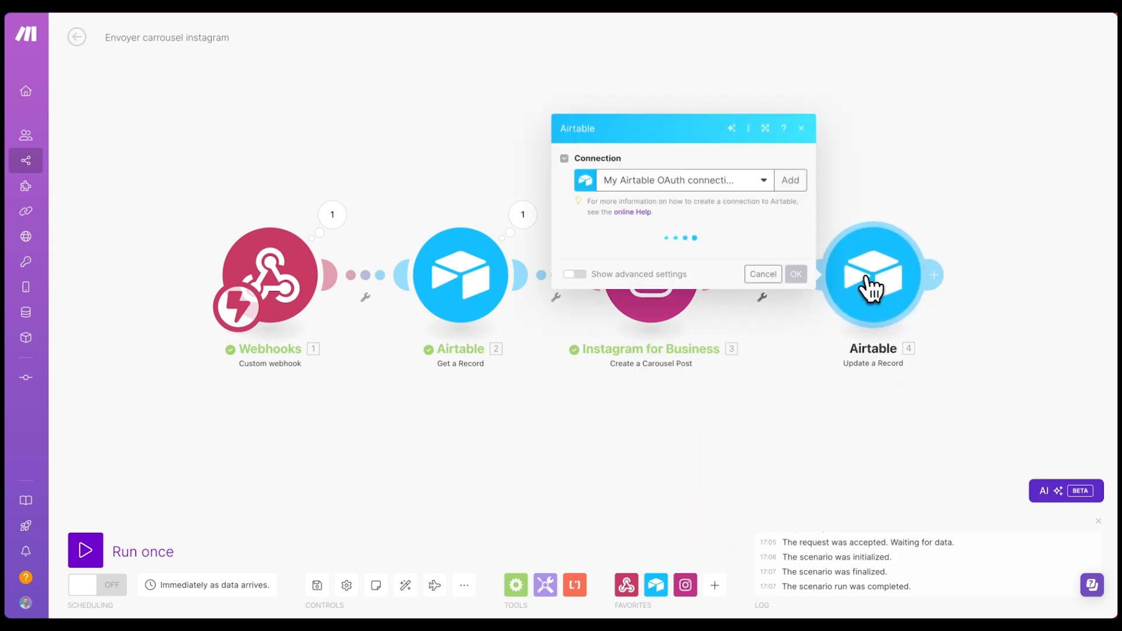
{"action": "left_click", "coordinate": [636, 279]}
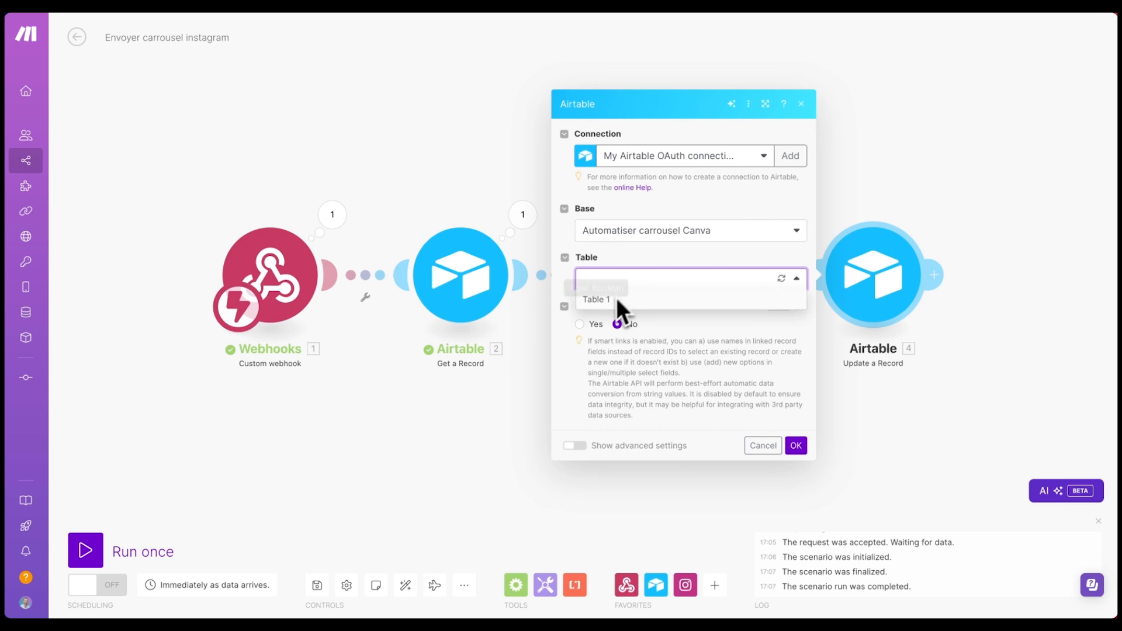
{"action": "left_click", "coordinate": [617, 299]}
- Map Record ID to the fetched record's ID, set Terminer to Yes, save, and enable scheduling
{"action": "left_click", "coordinate": [666, 257]}
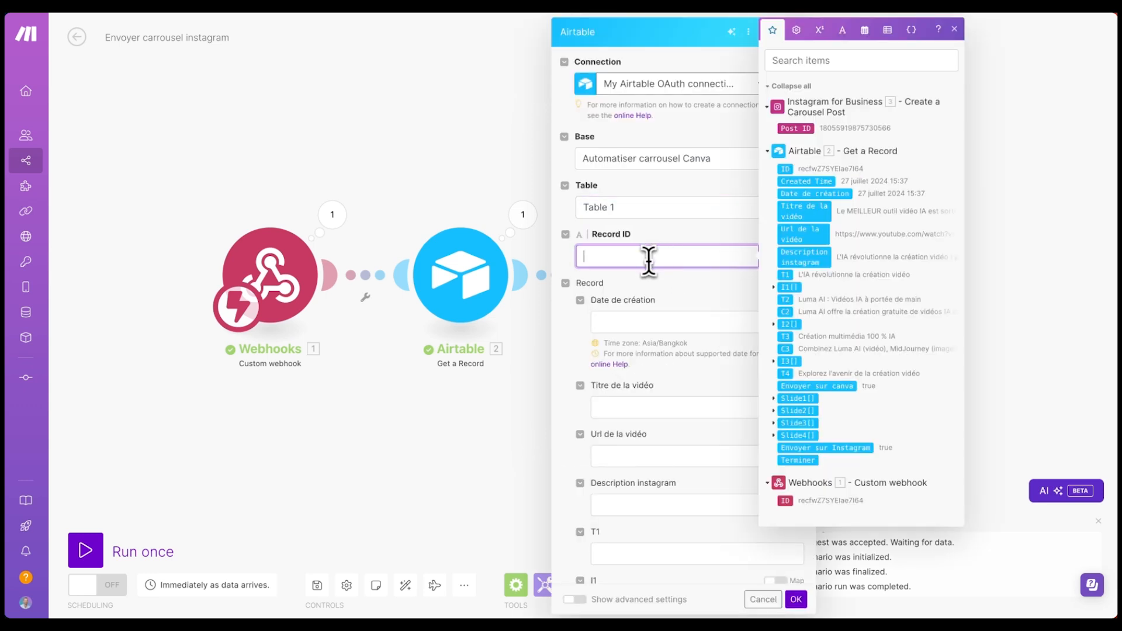
{"action": "left_click", "coordinate": [792, 170]}
{"action": "scroll", "coordinate": [676, 370], "scroll_direction": "down", "scroll_amount": 13}
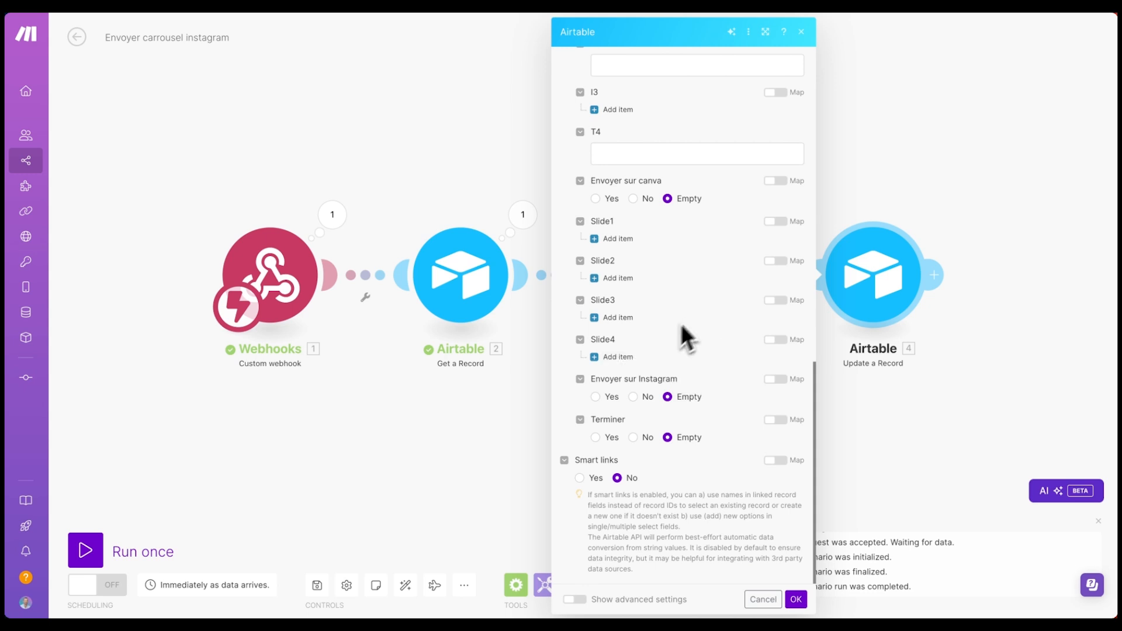
{"action": "left_click", "coordinate": [596, 438]}
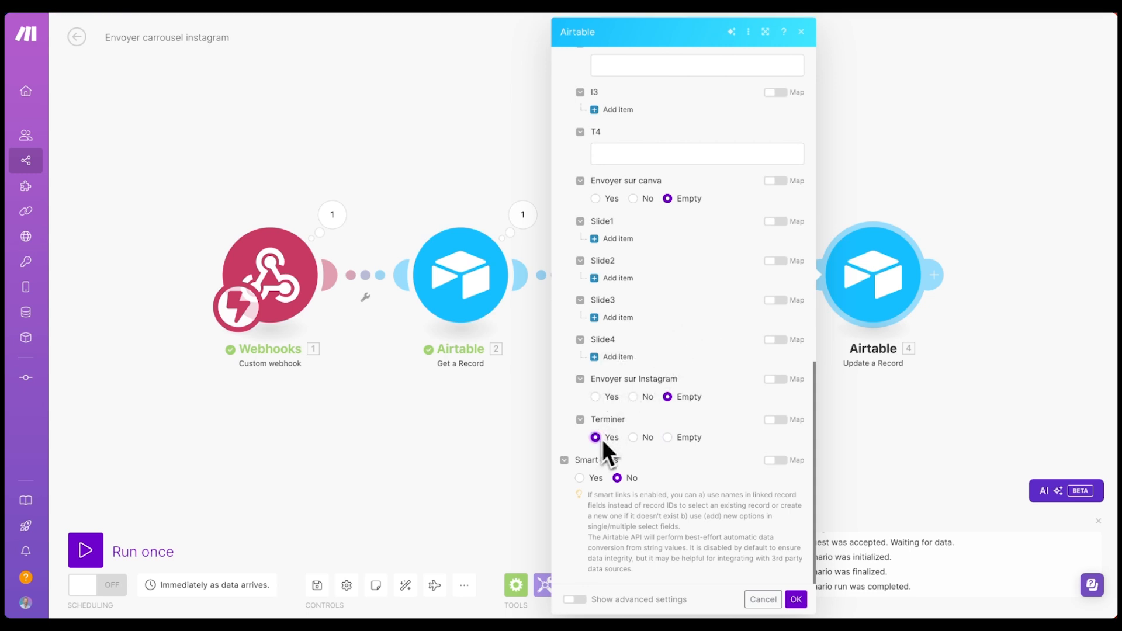
{"action": "left_click", "coordinate": [796, 600]}
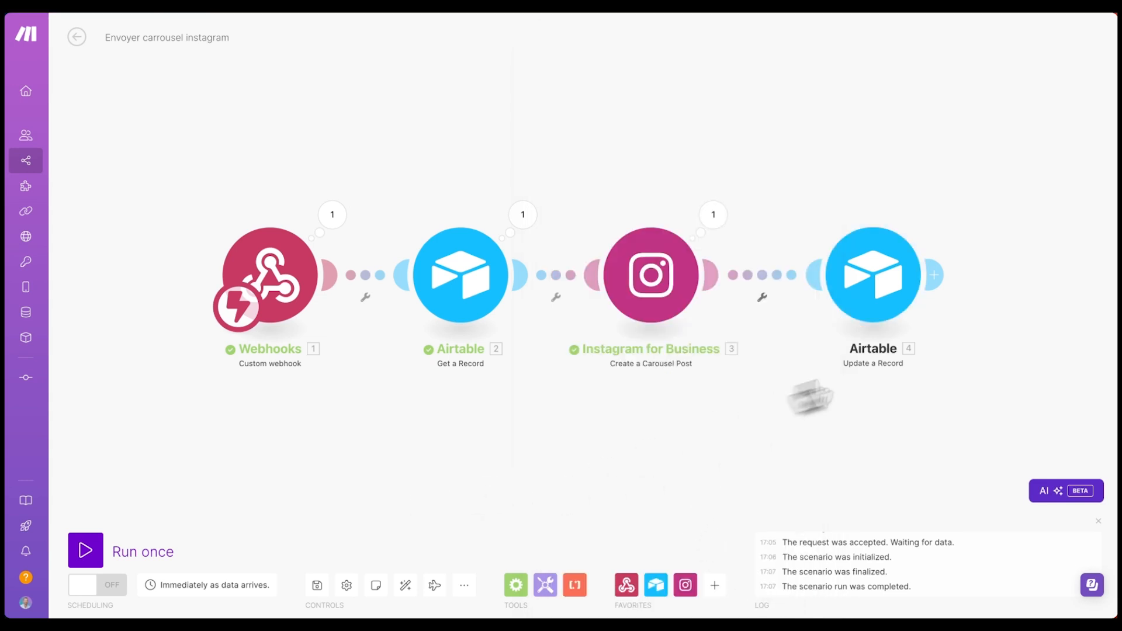
{"action": "left_click", "coordinate": [317, 590]}
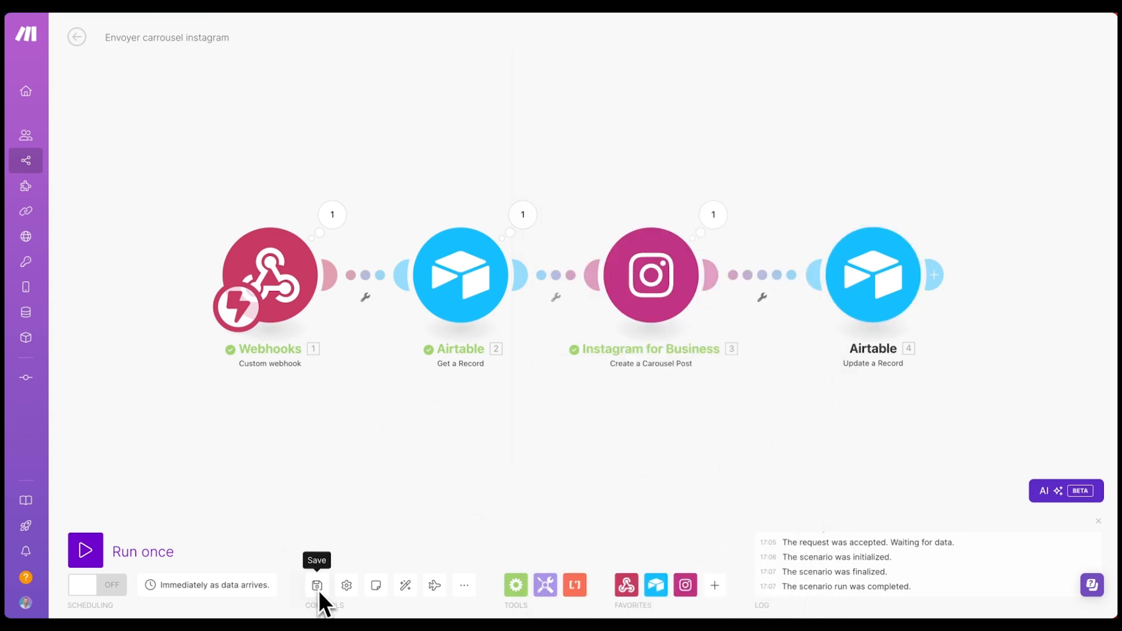
{"action": "left_click", "coordinate": [92, 590]}
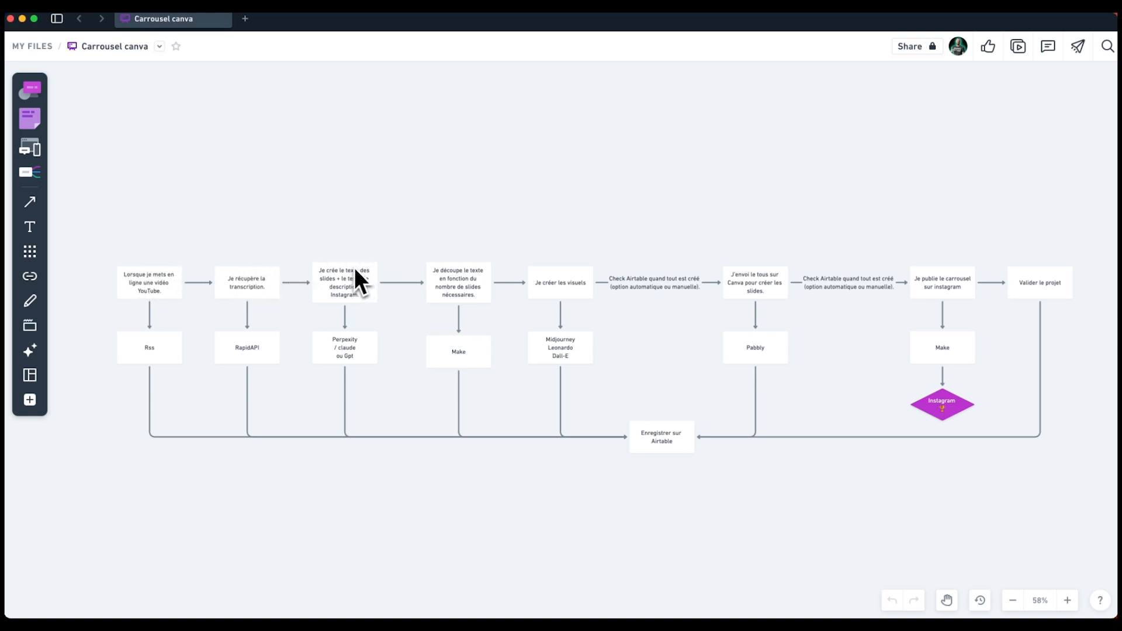
- Pan across the Carrousel canva flowchart, then bring the Airtable base to the front
{"action": "scroll", "coordinate": [761, 251], "scroll_direction": "right", "scroll_amount": 3}
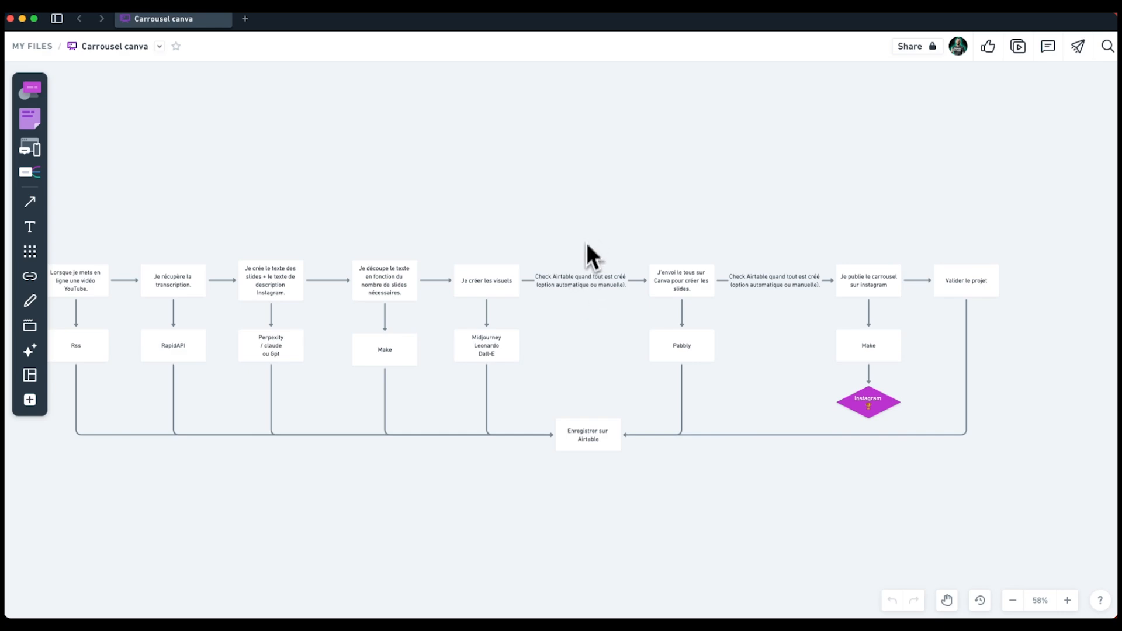
{"action": "key", "text": "super+Tab"}
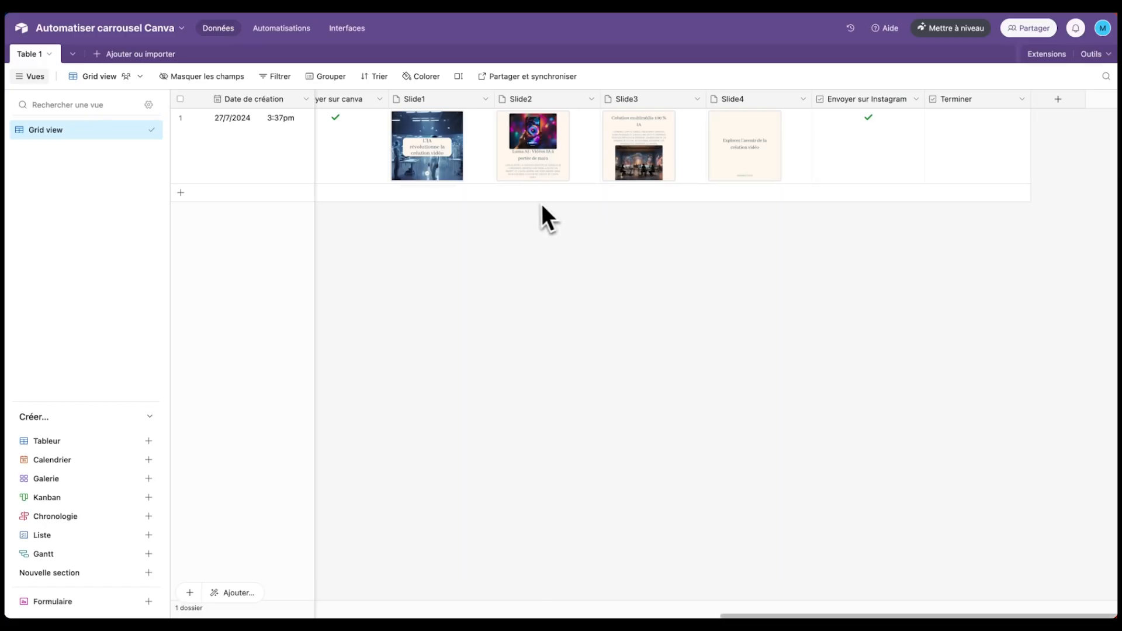
{"action": "scroll", "coordinate": [544, 216], "scroll_direction": "left", "scroll_amount": 2}
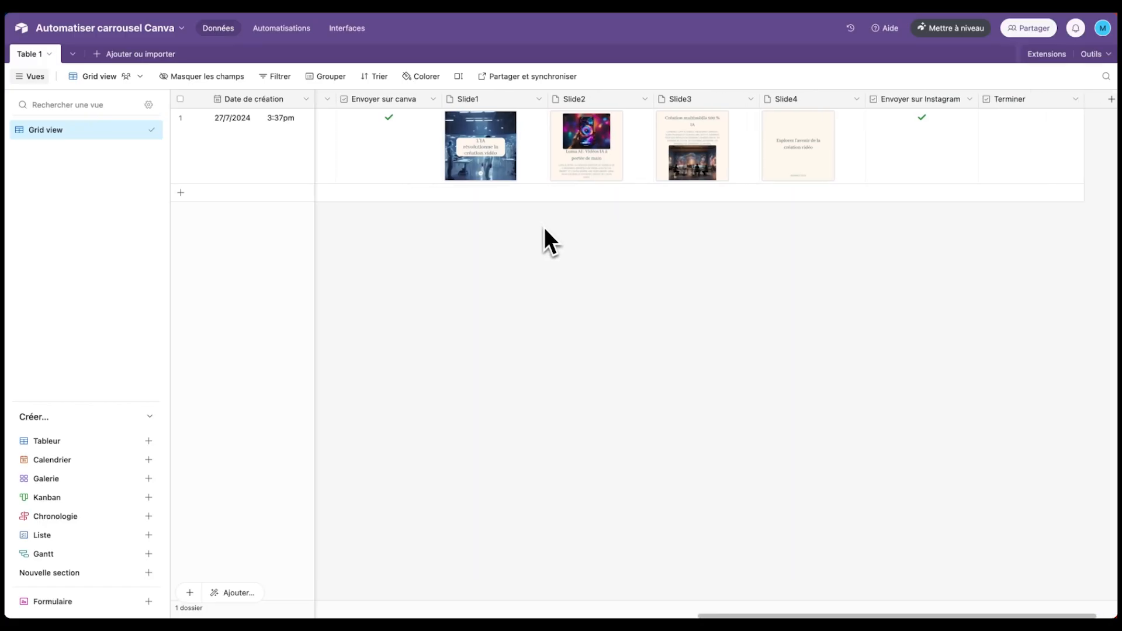
{"action": "scroll", "coordinate": [543, 226], "scroll_direction": "left", "scroll_amount": 3}
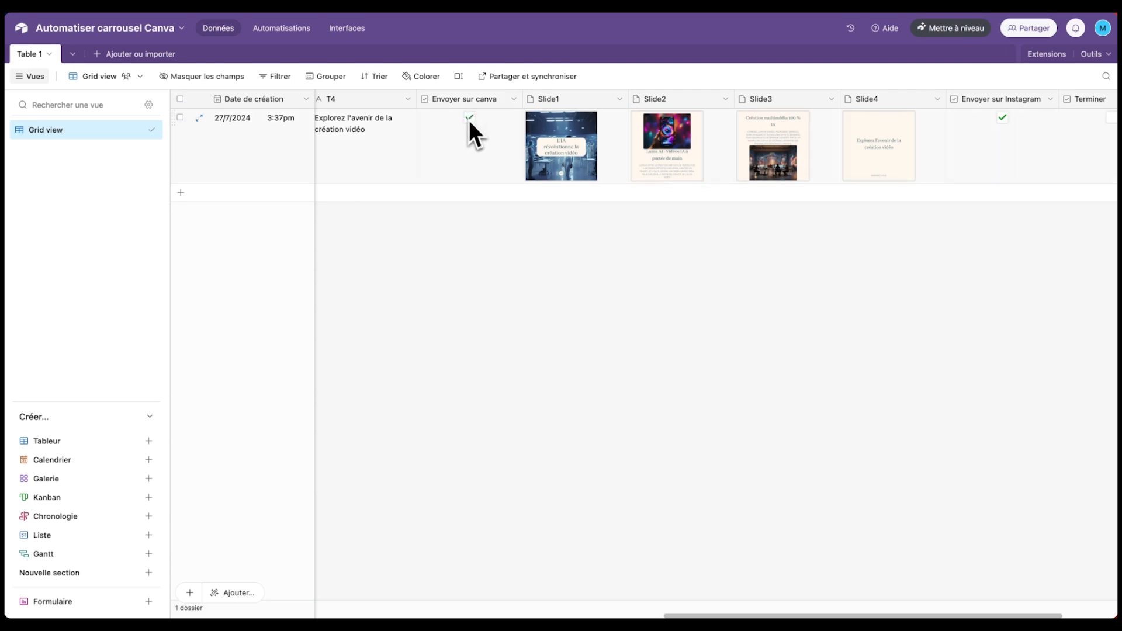
{"action": "scroll", "coordinate": [433, 138], "scroll_direction": "left", "scroll_amount": 4}
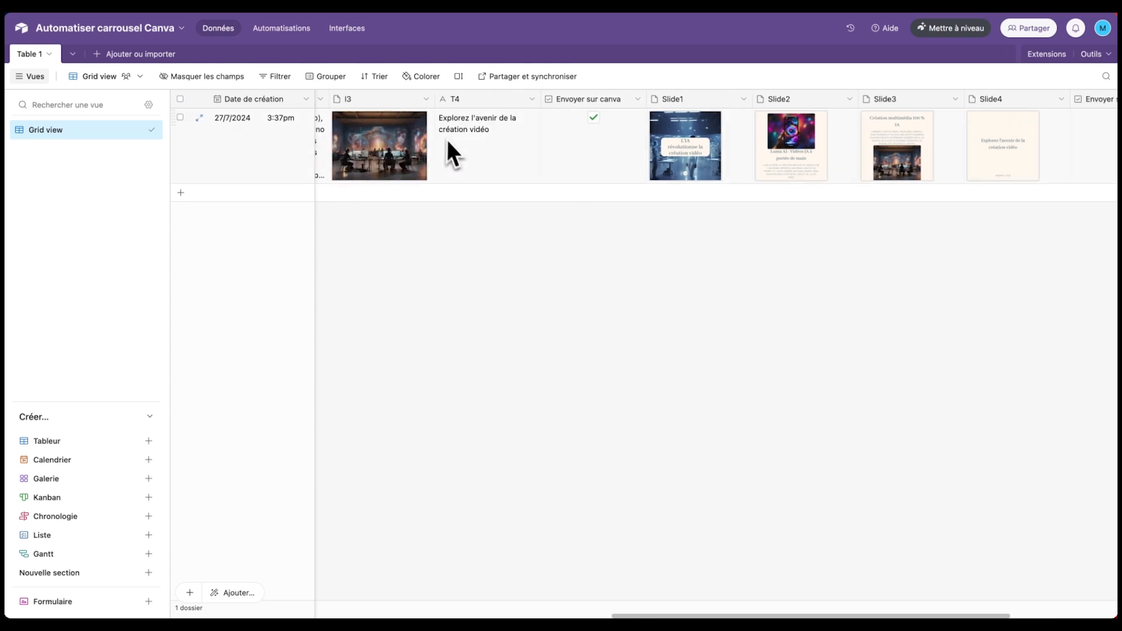
{"action": "scroll", "coordinate": [476, 142], "scroll_direction": "right", "scroll_amount": 4}
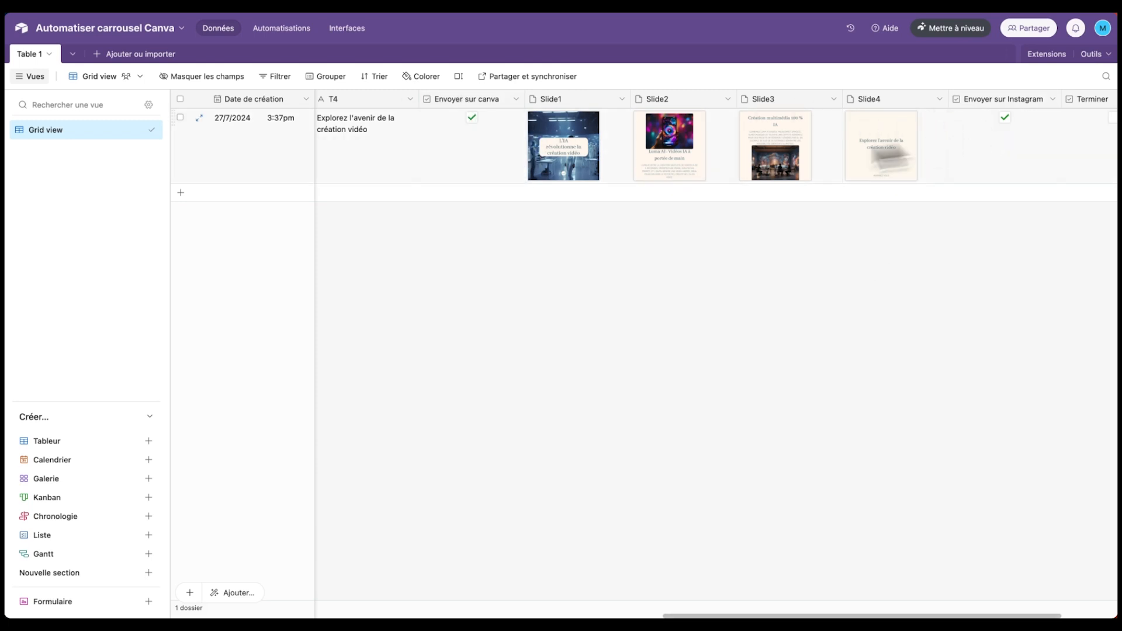
{"action": "mouse_move", "coordinate": [15, 175]}
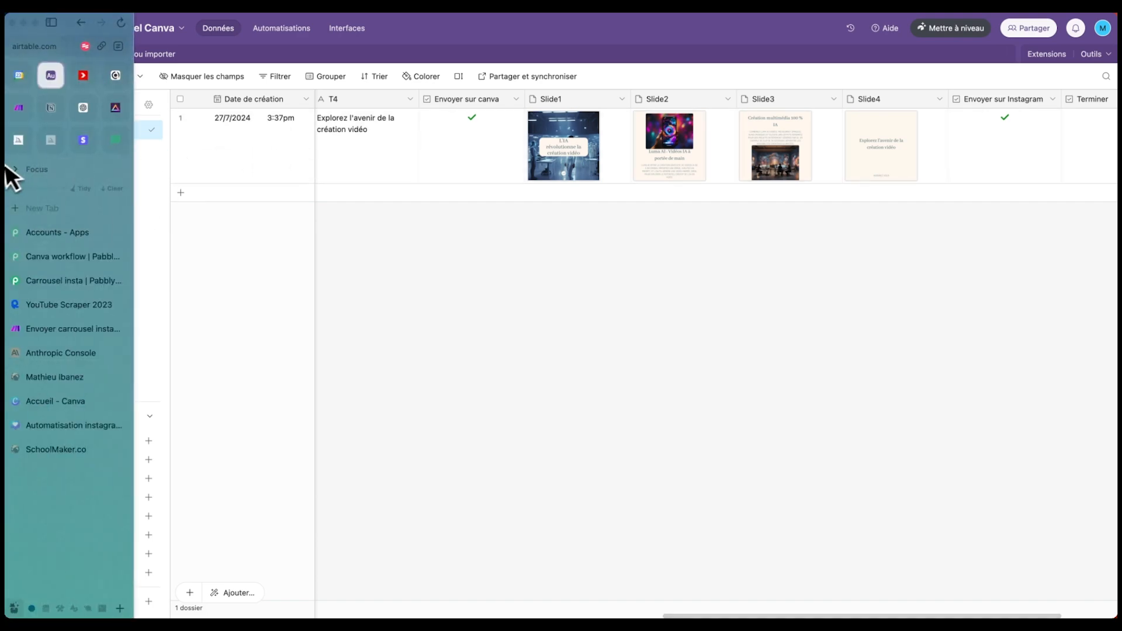
- Set Envoyer sur canva to Yes in Automatisation carrousel canva's Airtable Create a Record module, then return to Airtable
{"action": "left_click", "coordinate": [19, 107]}
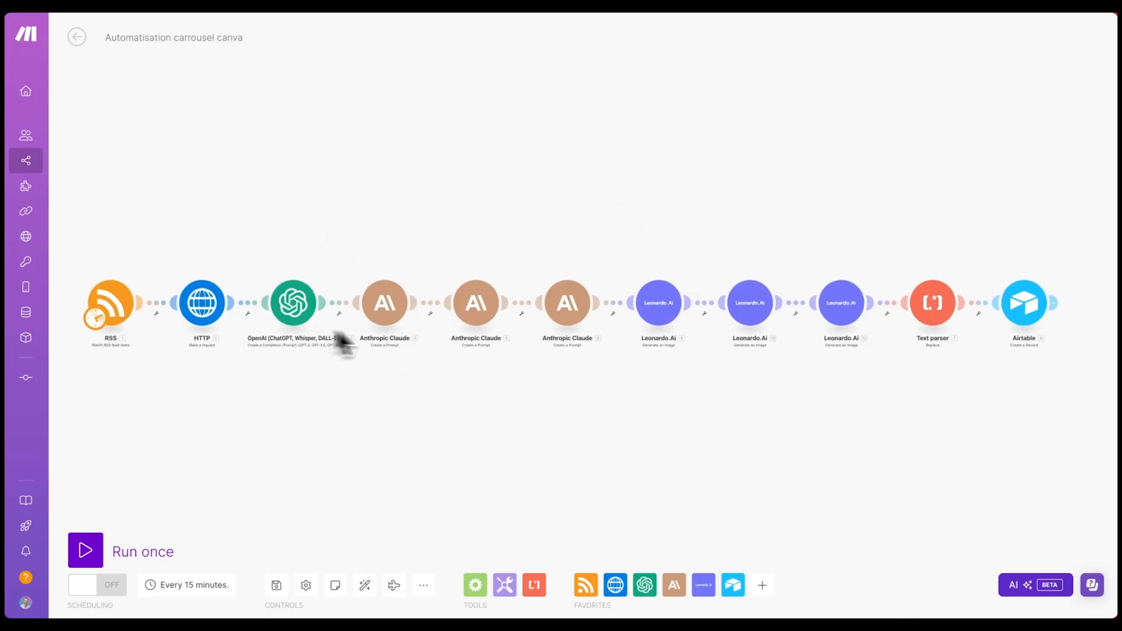
{"action": "left_click", "coordinate": [941, 310]}
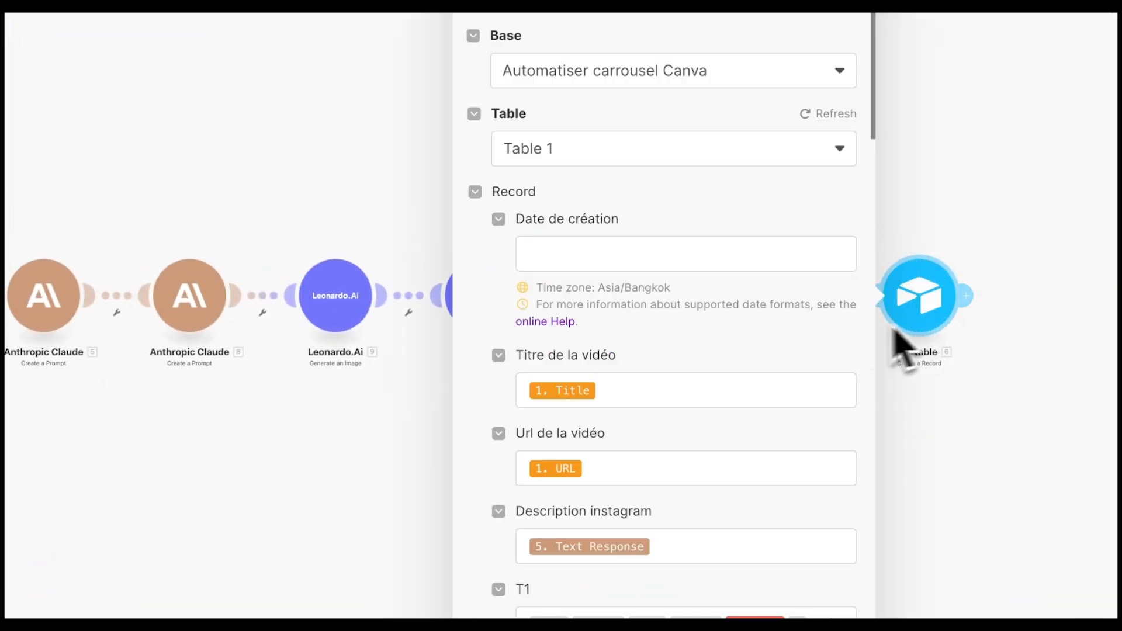
{"action": "scroll", "coordinate": [750, 394], "scroll_direction": "down", "scroll_amount": 4}
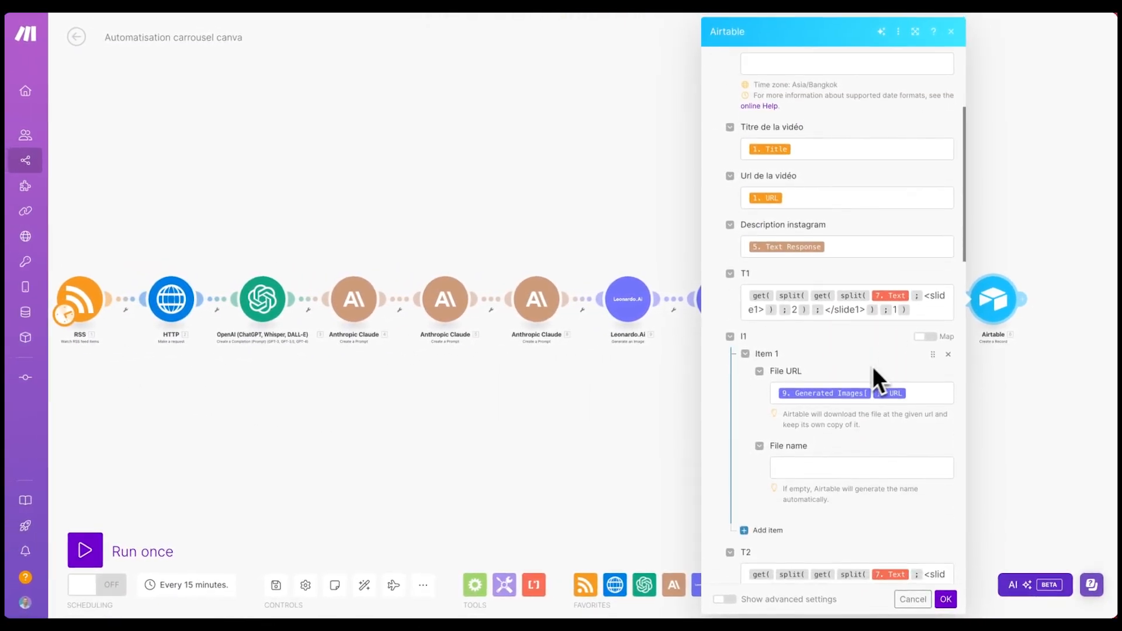
{"action": "scroll", "coordinate": [872, 366], "scroll_direction": "down", "scroll_amount": 15}
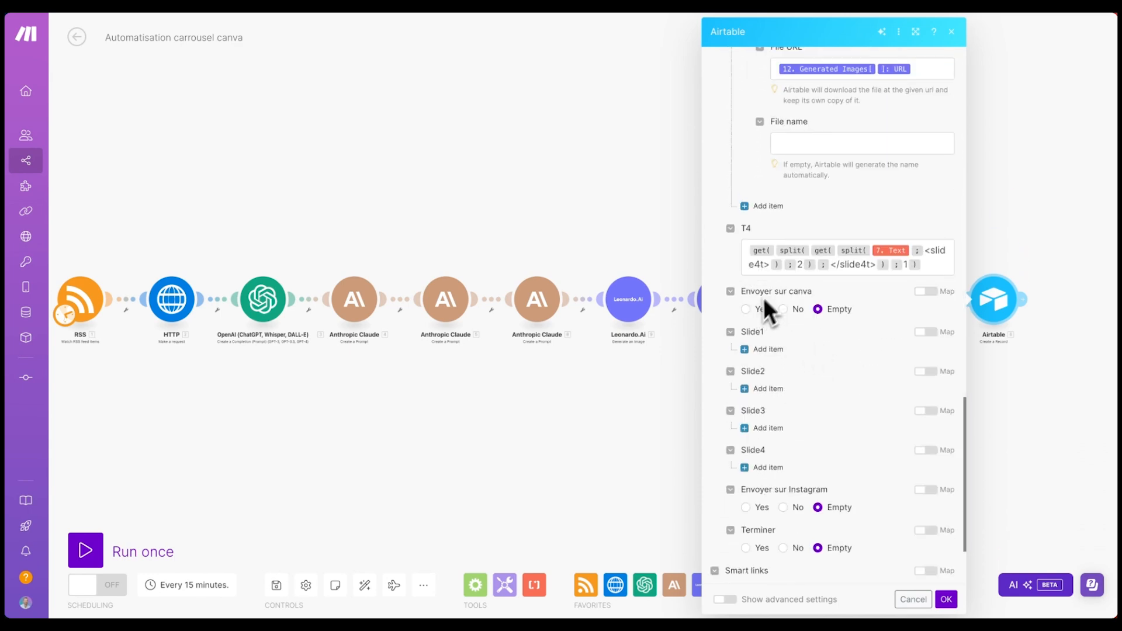
{"action": "left_click", "coordinate": [745, 308]}
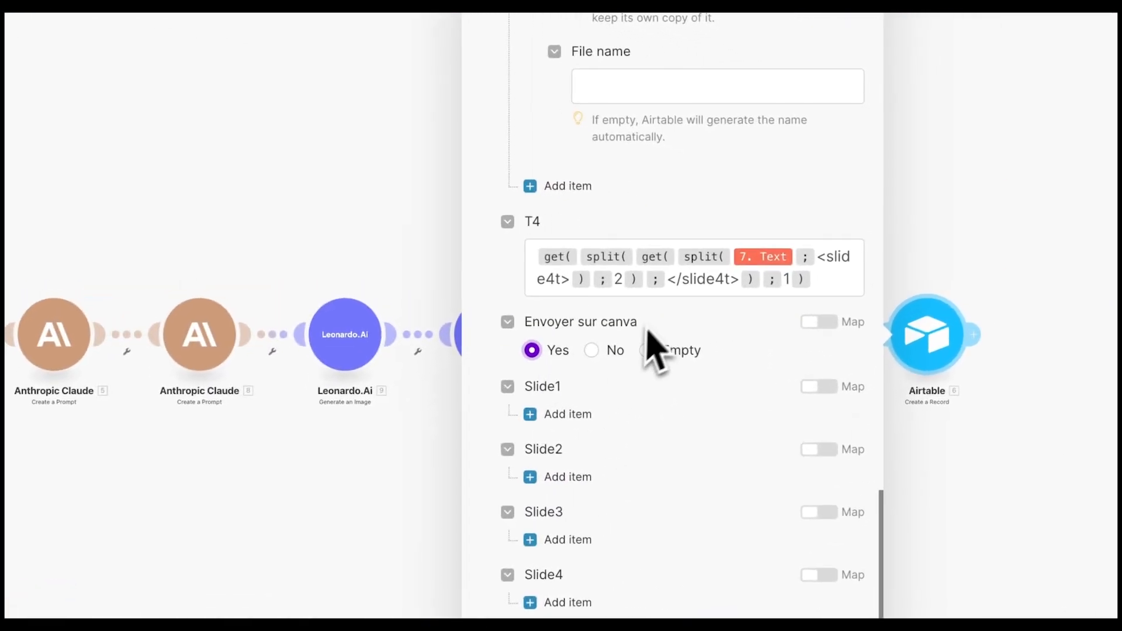
{"action": "scroll", "coordinate": [713, 200], "scroll_direction": "up", "scroll_amount": 5}
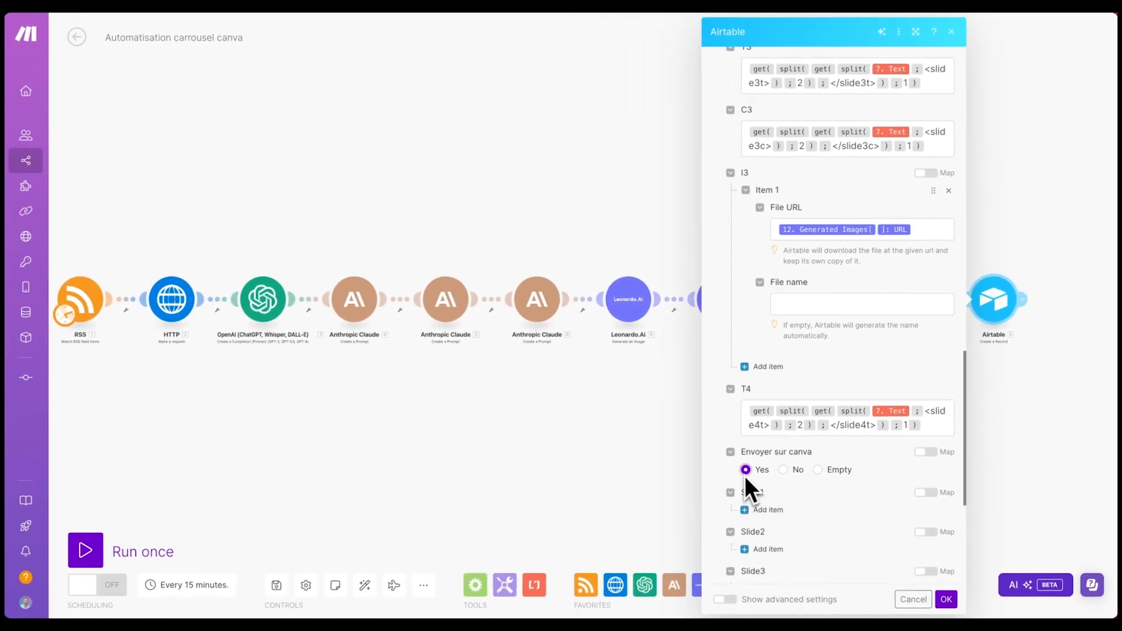
{"action": "mouse_move", "coordinate": [5, 263]}
{"action": "left_click", "coordinate": [70, 76]}
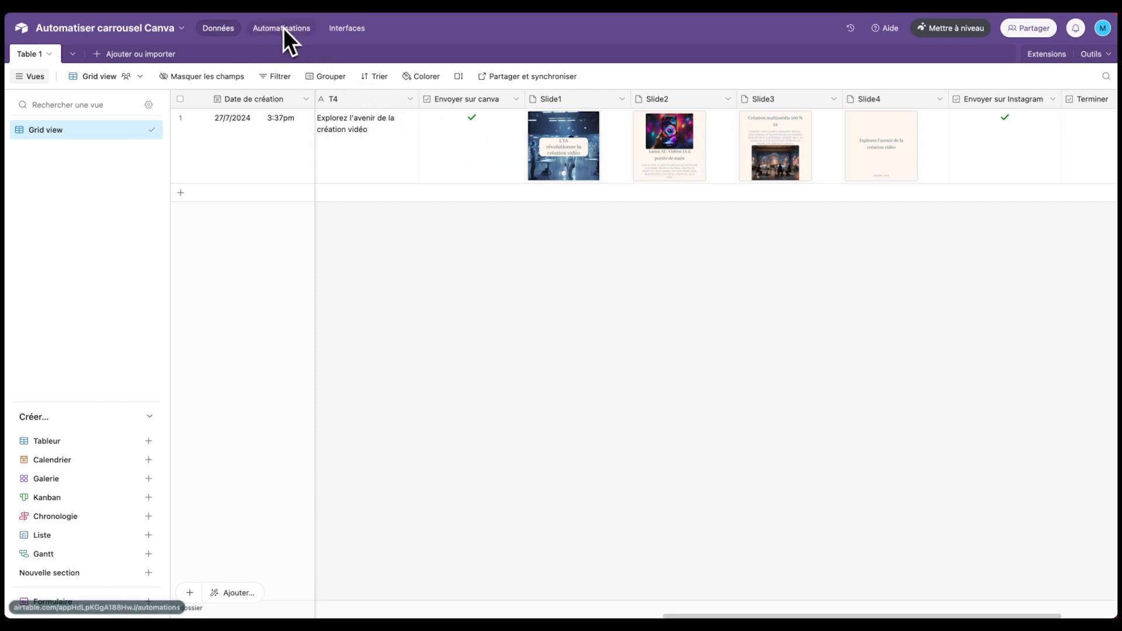
- Enter true for Envoyer Sur Instagram in the Carrousel insta workflow's step 11 Airtable Update Record
{"action": "mouse_move", "coordinate": [5, 263]}
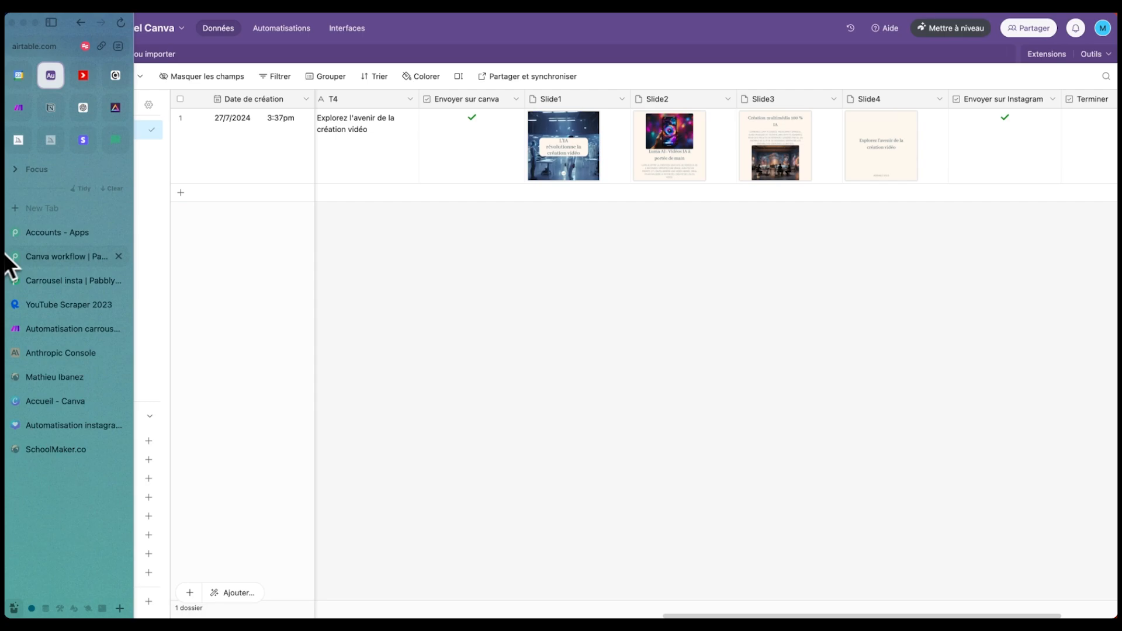
{"action": "left_click", "coordinate": [47, 286]}
{"action": "scroll", "coordinate": [376, 211], "scroll_direction": "down", "scroll_amount": 6}
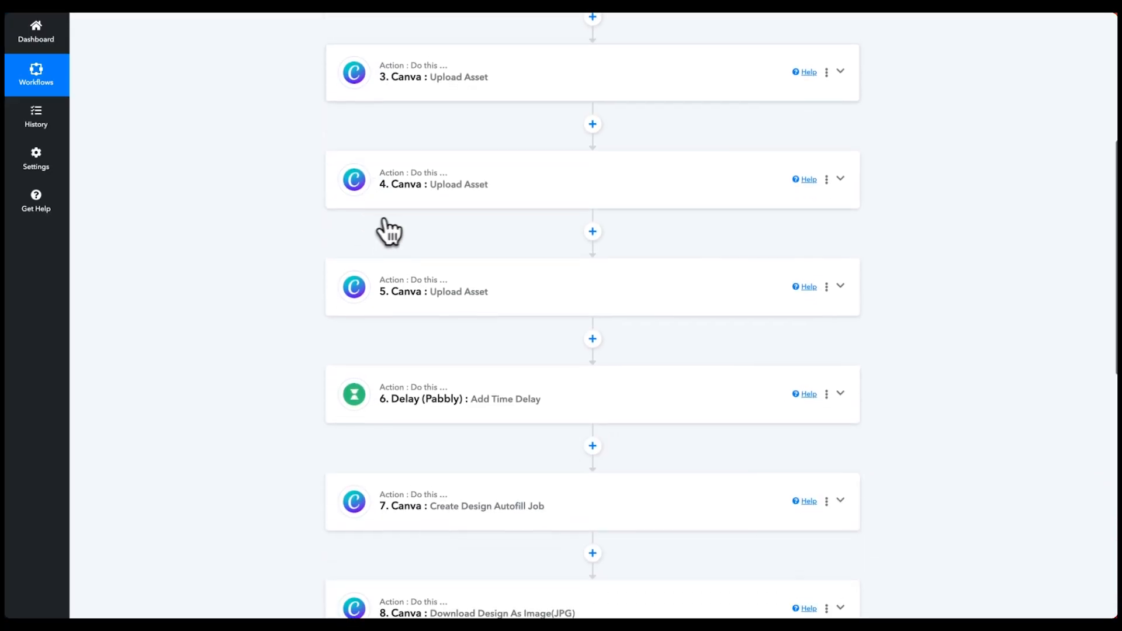
{"action": "scroll", "coordinate": [405, 191], "scroll_direction": "down", "scroll_amount": 6}
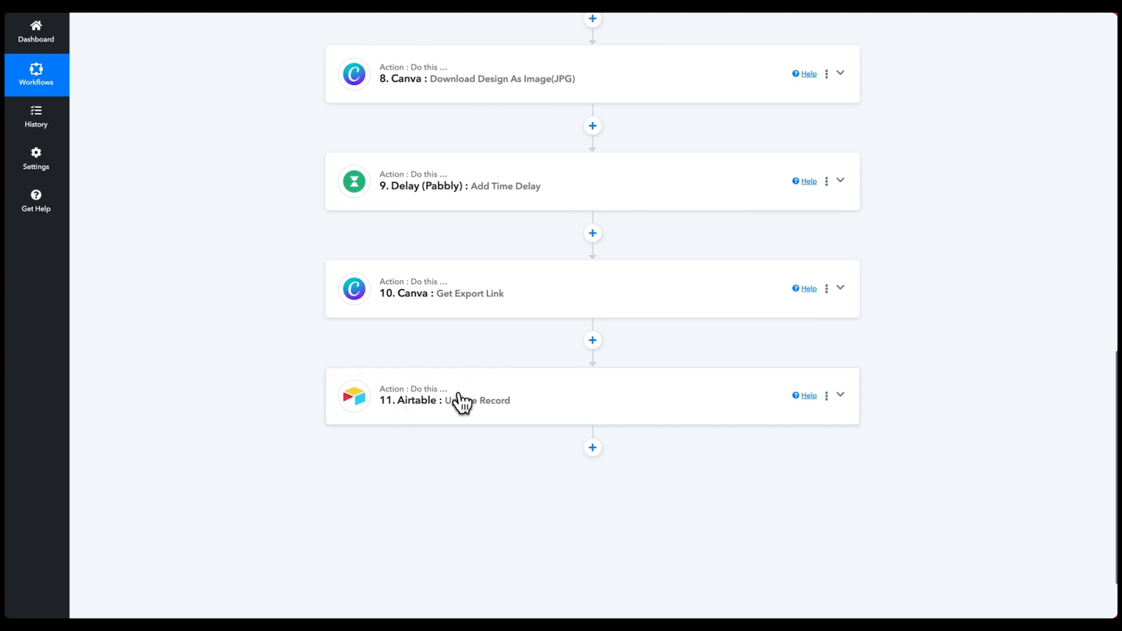
{"action": "scroll", "coordinate": [446, 405], "scroll_direction": "down", "scroll_amount": 2}
{"action": "left_click", "coordinate": [507, 305]}
{"action": "scroll", "coordinate": [409, 371], "scroll_direction": "down", "scroll_amount": 18}
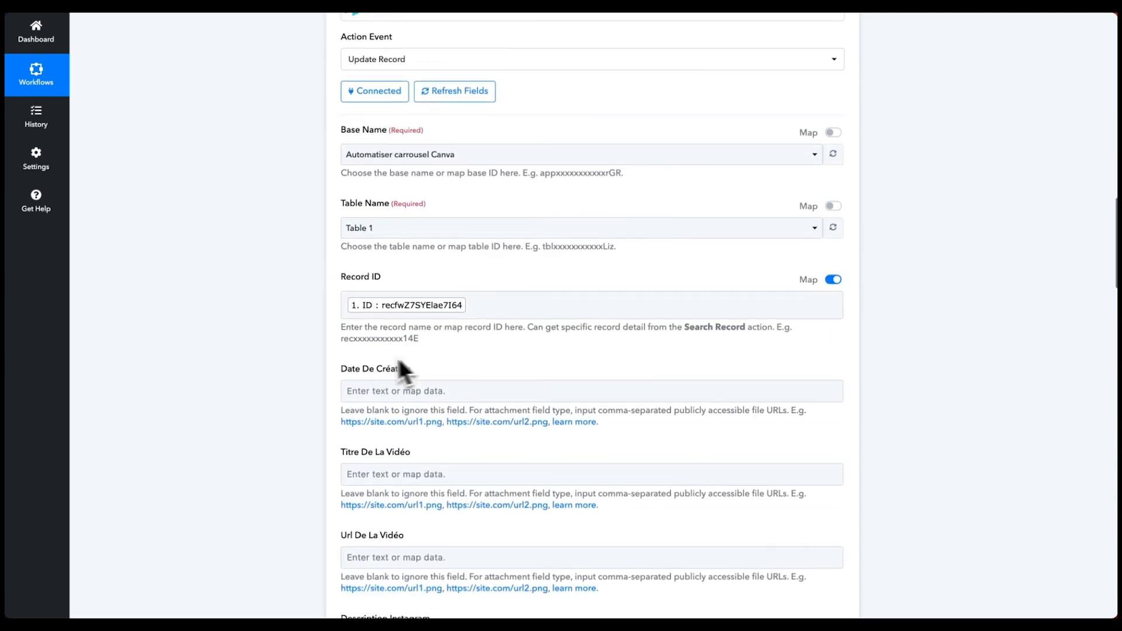
{"action": "scroll", "coordinate": [375, 358], "scroll_direction": "down", "scroll_amount": 10}
{"action": "left_click", "coordinate": [379, 281]}
{"action": "type", "text": "true"}
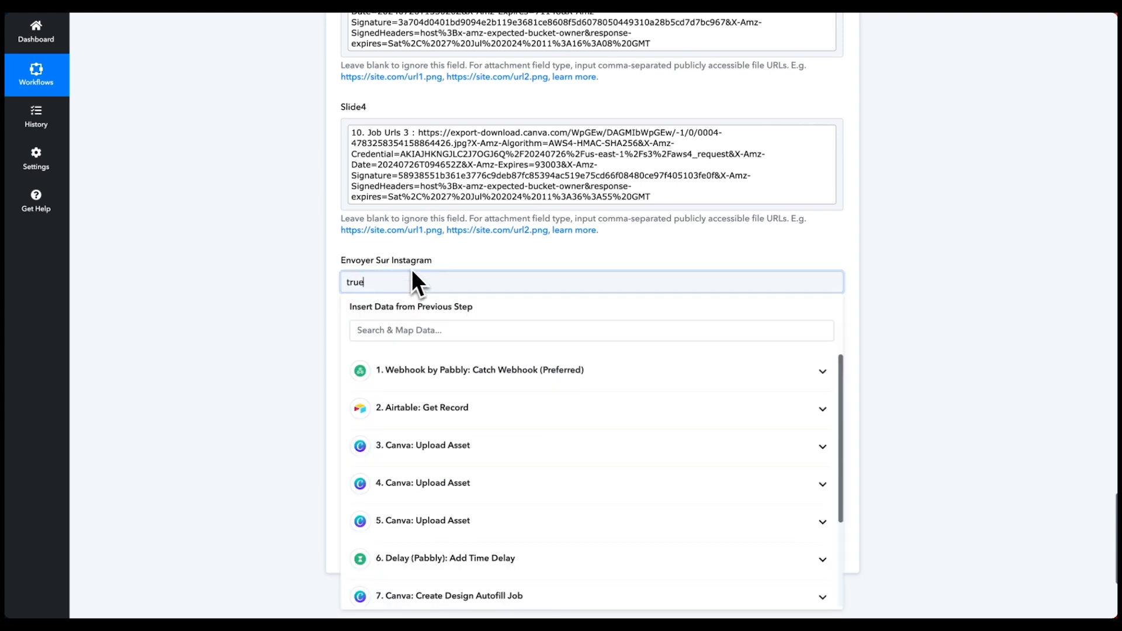
{"action": "left_click", "coordinate": [457, 261]}
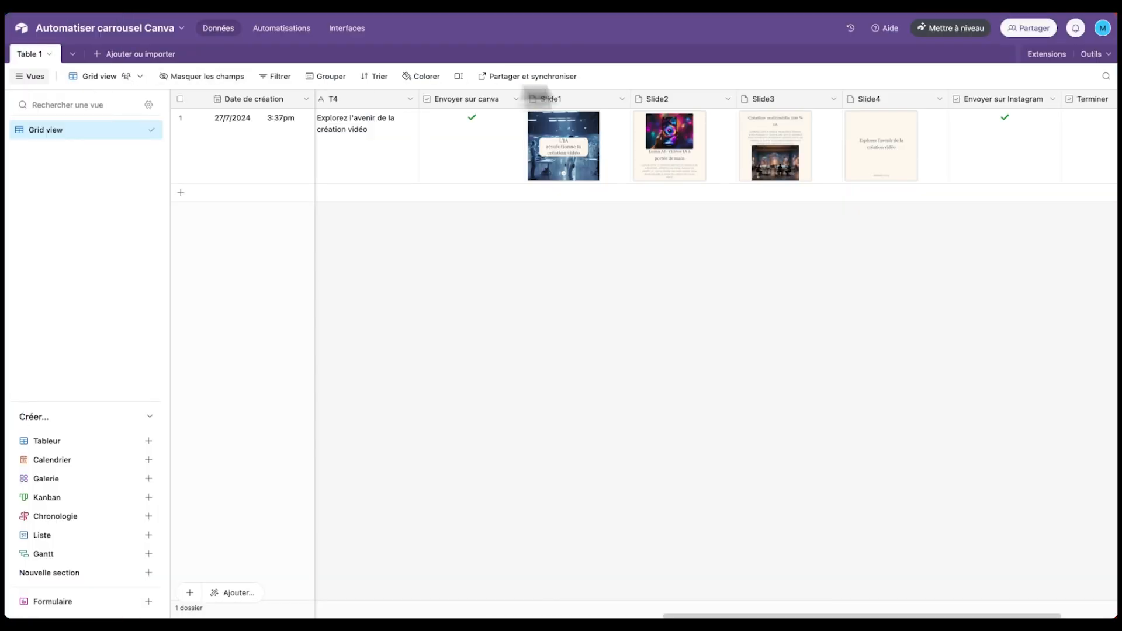
{"action": "scroll", "coordinate": [951, 154], "scroll_direction": "right", "scroll_amount": 5}
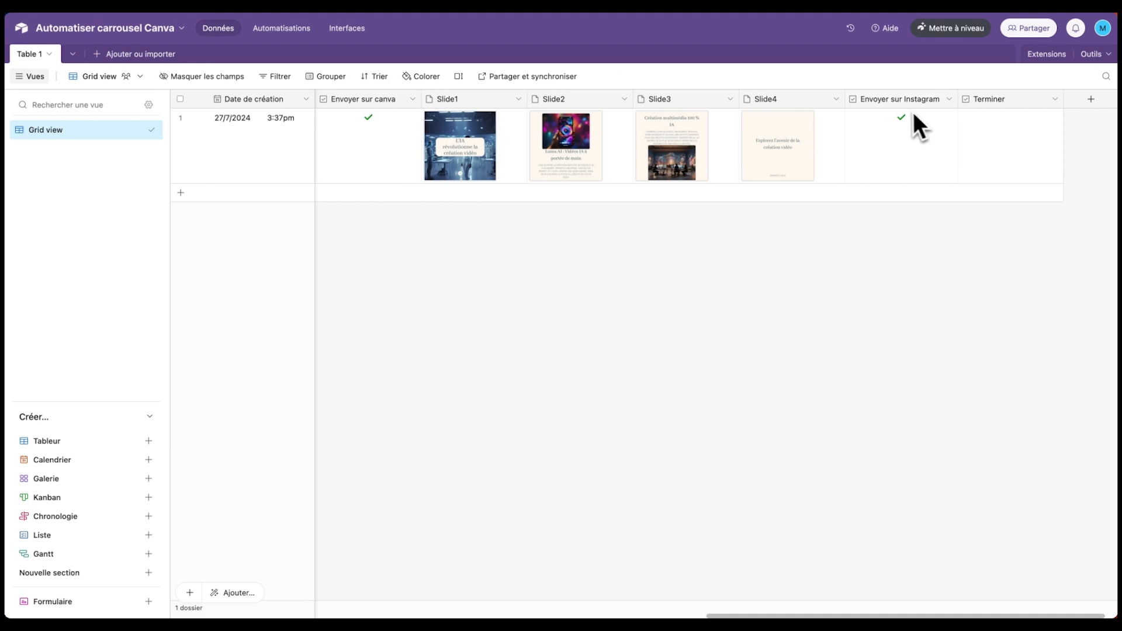